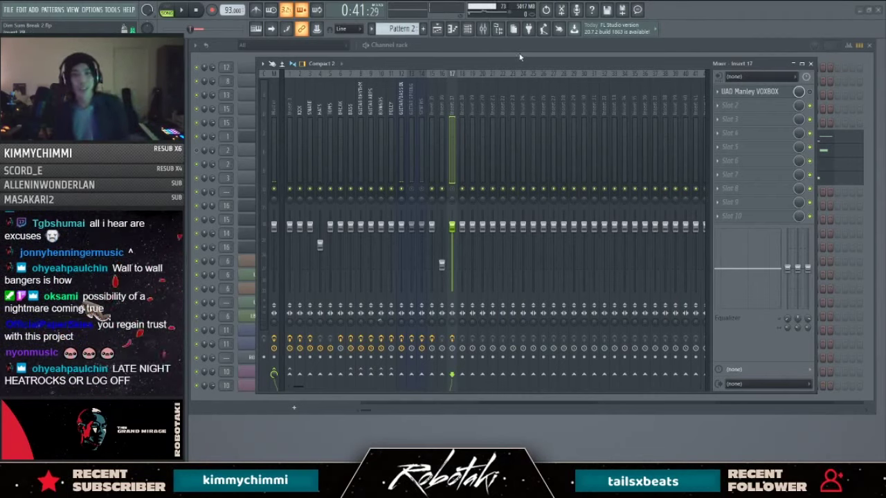
# Step: Show the playlist arrangement and play the selected section from bar 17 for a short listen
pyautogui.press('F9')
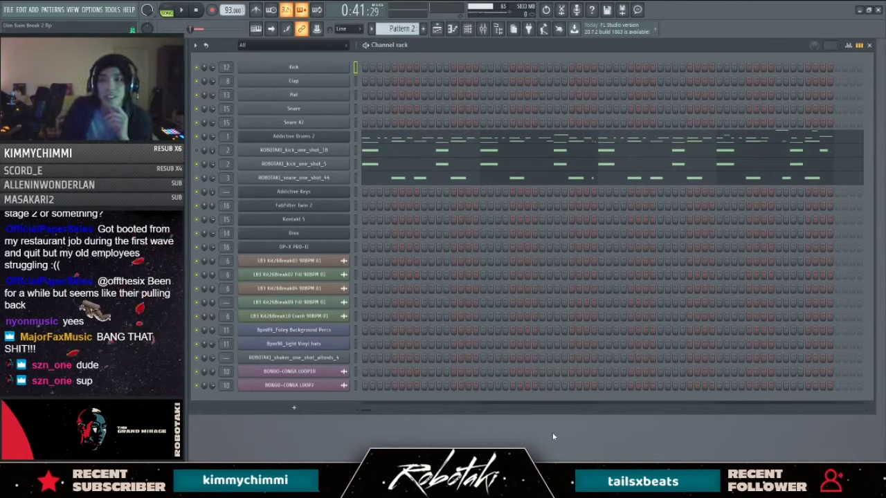
pyautogui.press('F5')
pyautogui.press('F5')
pyautogui.press('F5')
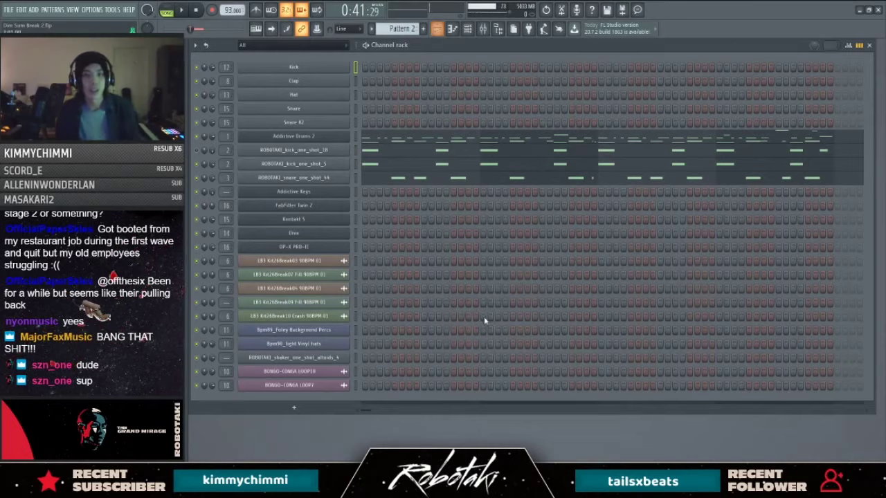
pyautogui.scroll(3, 557, 335)
pyautogui.scroll(-4, 577, 336)
pyautogui.scroll(-2, 496, 58)
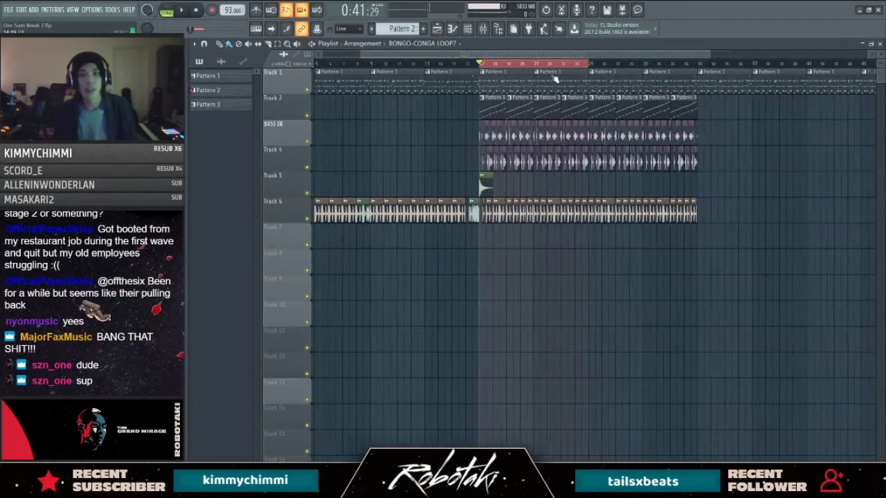
pyautogui.scroll(3, 482, 59)
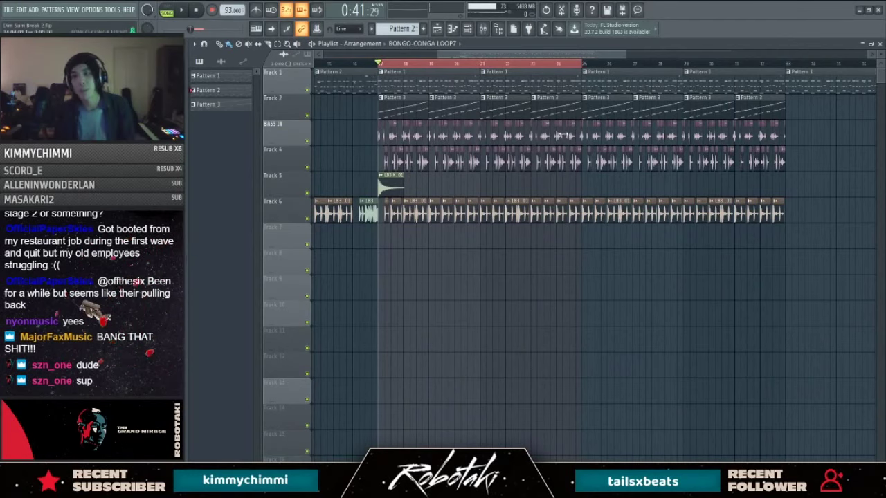
pyautogui.scroll(-1, 519, 233)
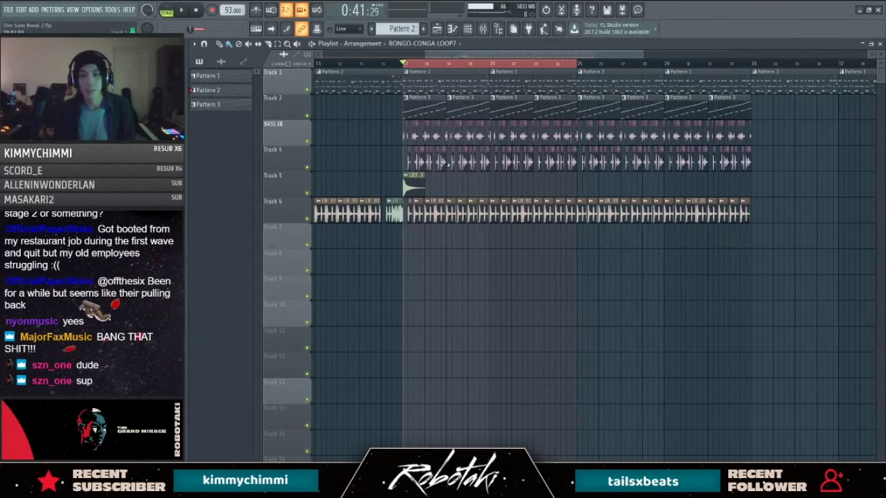
pyautogui.press('space')
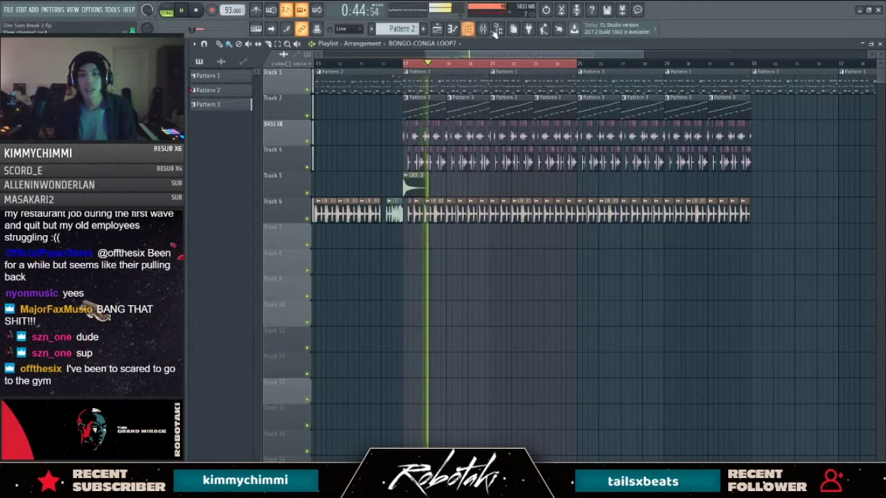
pyautogui.press('space')
# Step: Delete the Guitar Rig 5 effect from the Master mixer track
pyautogui.press('F9')
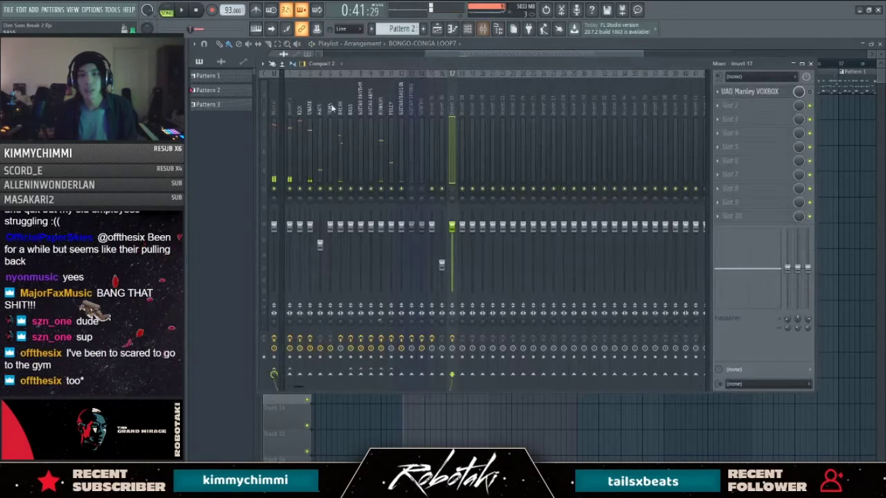
pyautogui.click(292, 108)
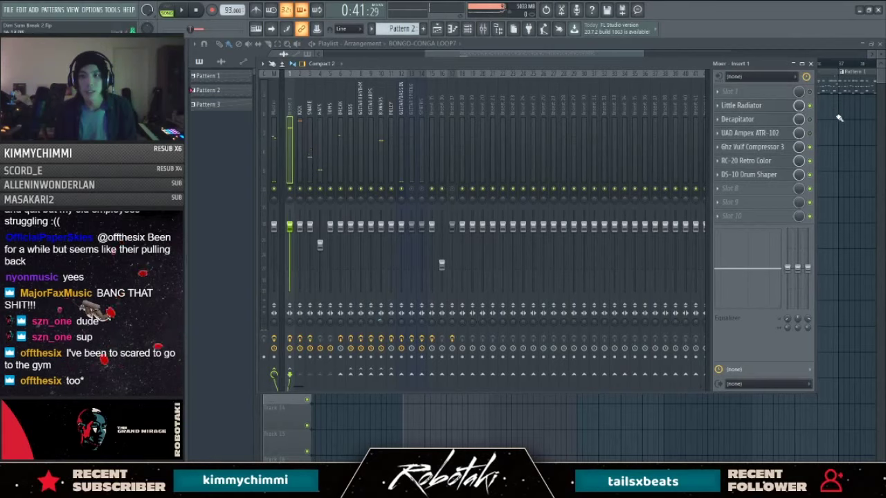
pyautogui.click(275, 104)
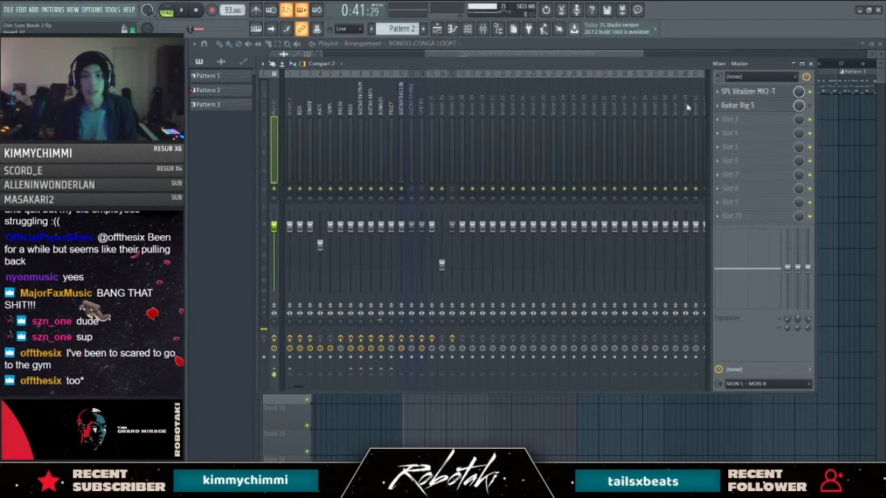
pyautogui.click(718, 105)
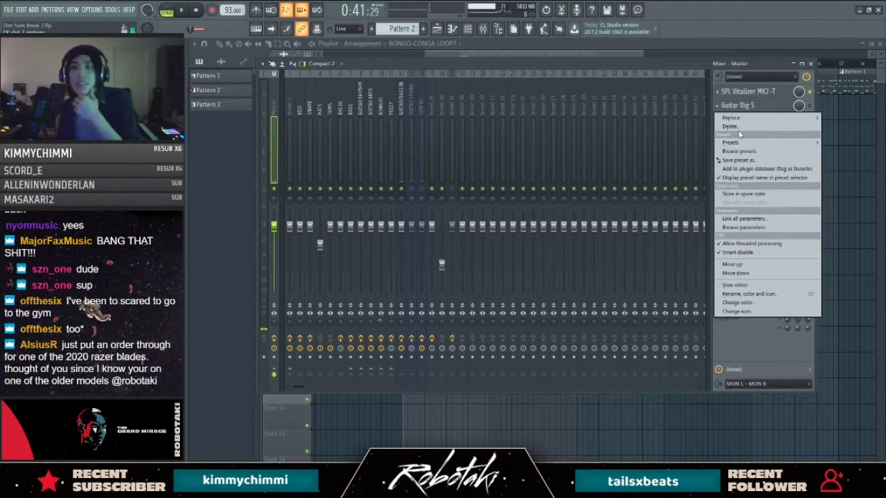
pyautogui.click(738, 130)
pyautogui.click(490, 275)
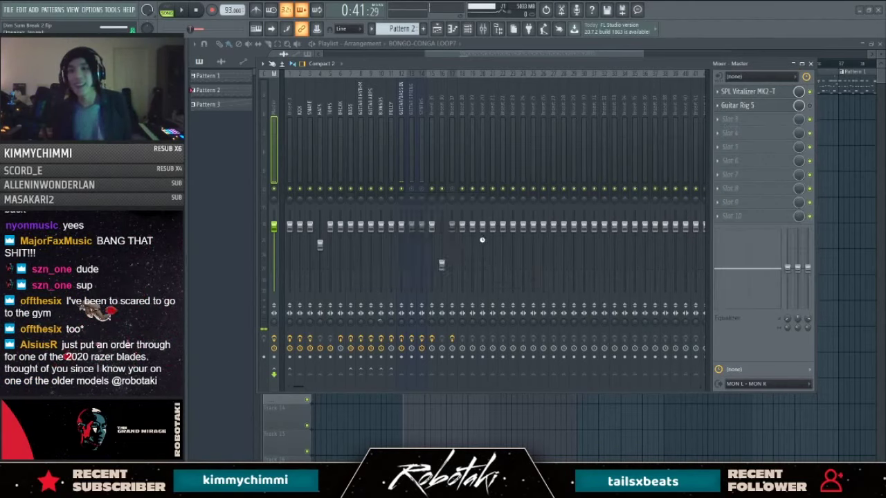
# Step: Examine the effects on the mixer tracks from GUITAR/BASS IN to insert 16, including insert 16's audio output options
pyautogui.click(402, 108)
pyautogui.click(483, 31)
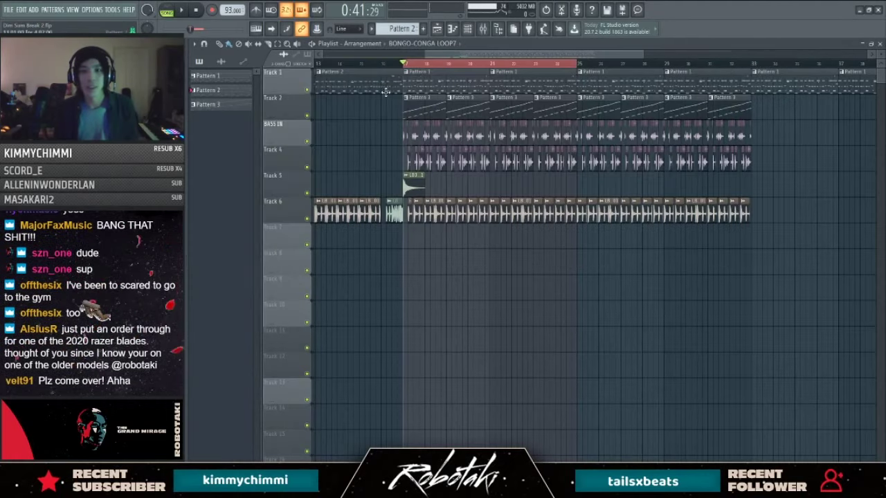
pyautogui.click(428, 110)
pyautogui.click(420, 108)
pyautogui.click(413, 110)
pyautogui.click(418, 109)
pyautogui.click(429, 109)
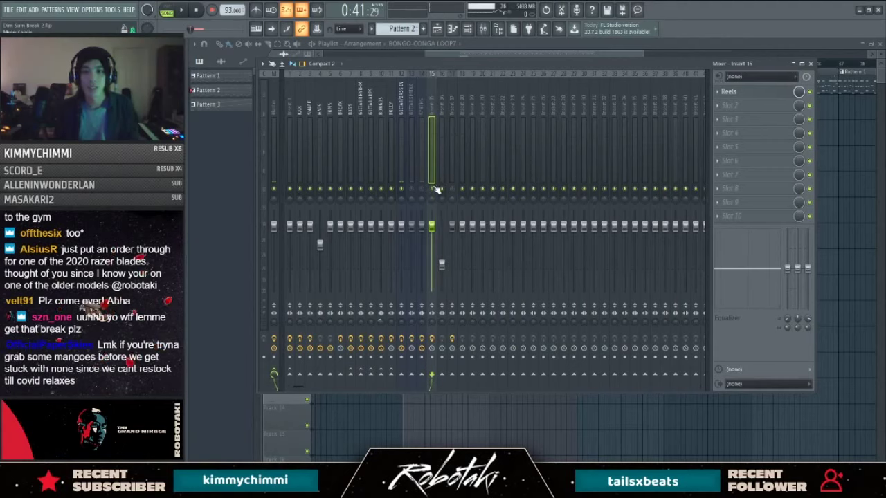
pyautogui.click(444, 99)
pyautogui.click(796, 385)
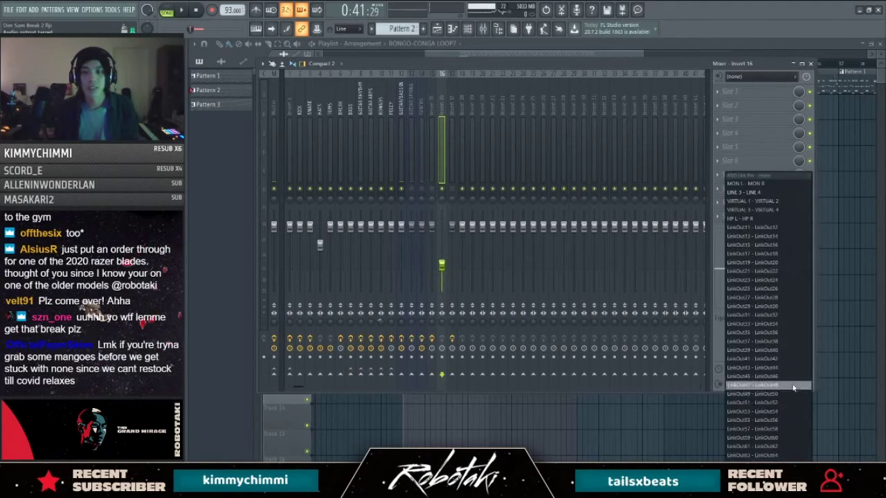
pyautogui.click(744, 192)
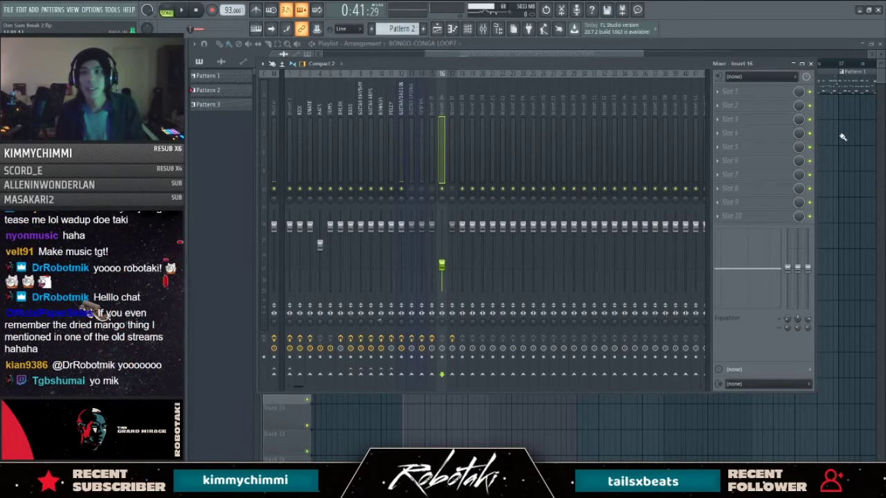
# Step: Play the selected playlist section and set the audio interface's buffer size to 1024 samples
pyautogui.press('F9')
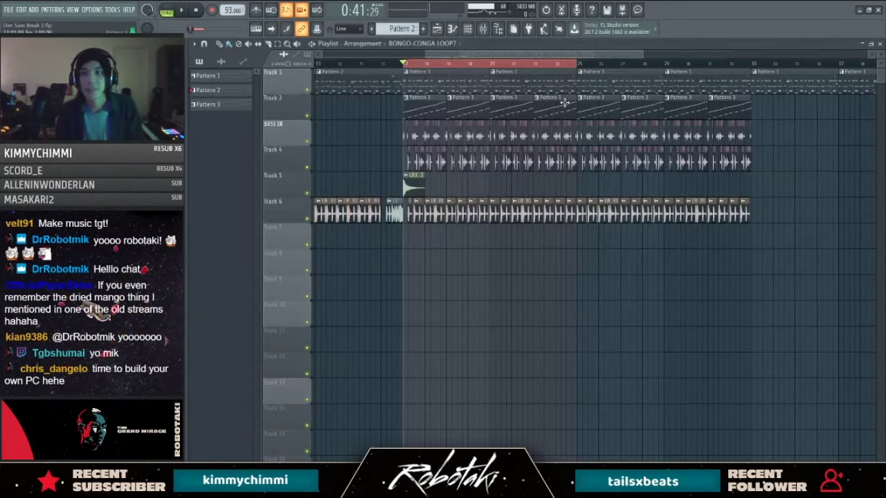
pyautogui.scroll(-3, 512, 143)
pyautogui.scroll(2, 542, 113)
pyautogui.moveTo(536, 56); pyautogui.dragTo(533, 57)
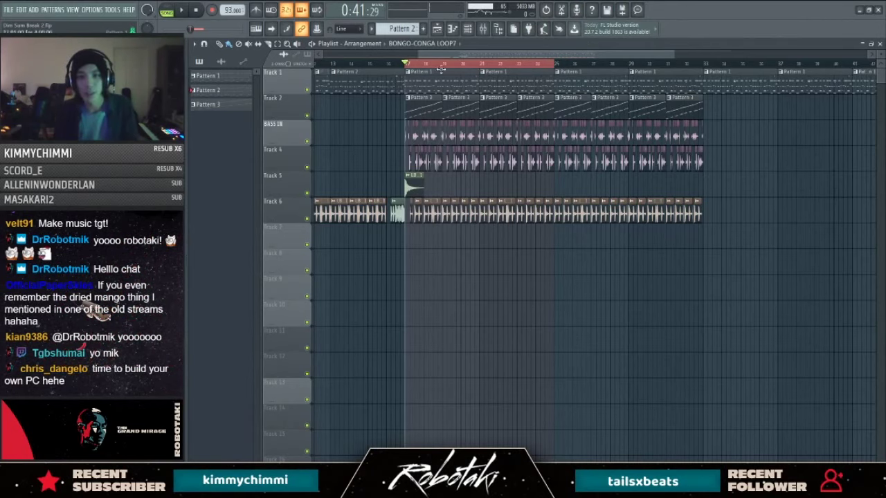
pyautogui.press('space')
pyautogui.click(98, 11)
pyautogui.click(104, 32)
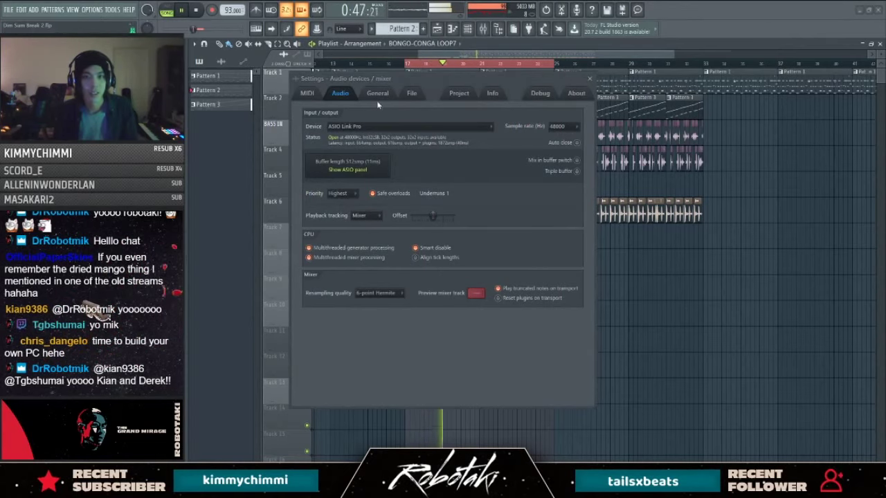
pyautogui.click(347, 170)
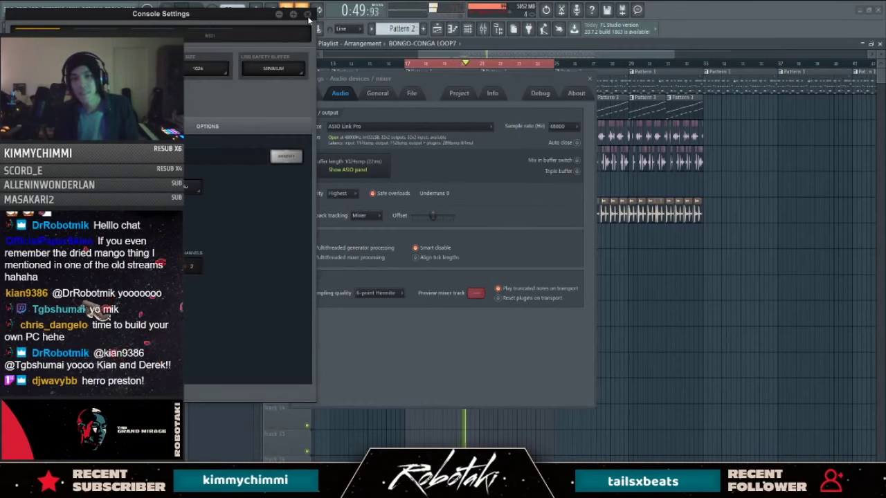
pyautogui.click(308, 15)
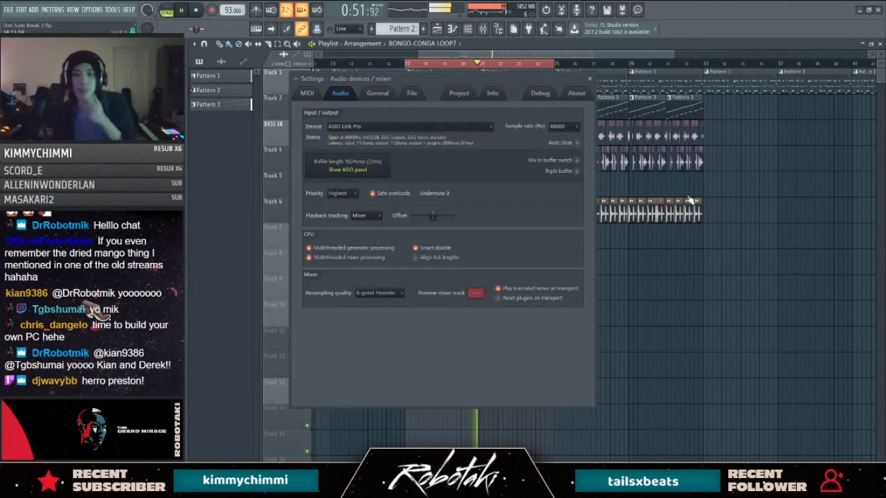
# Step: Set the audio interface's buffer size to 512 samples and close the audio settings
pyautogui.click(365, 161)
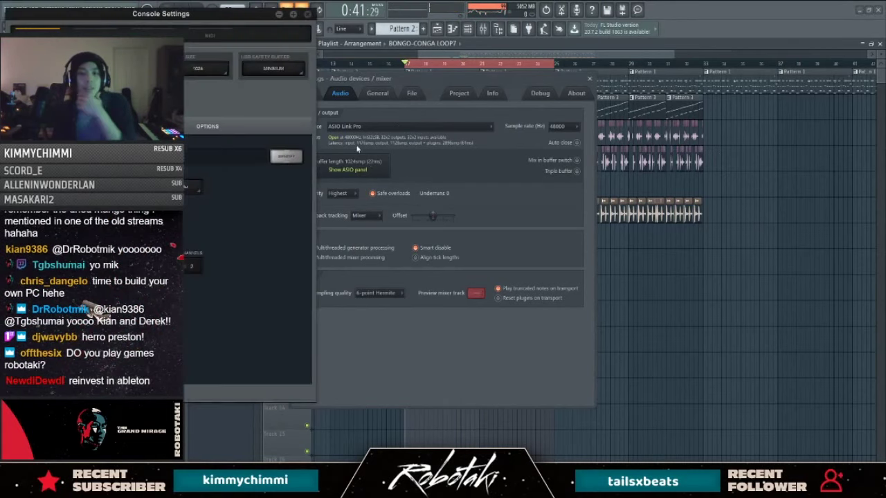
pyautogui.click(196, 62)
pyautogui.click(205, 142)
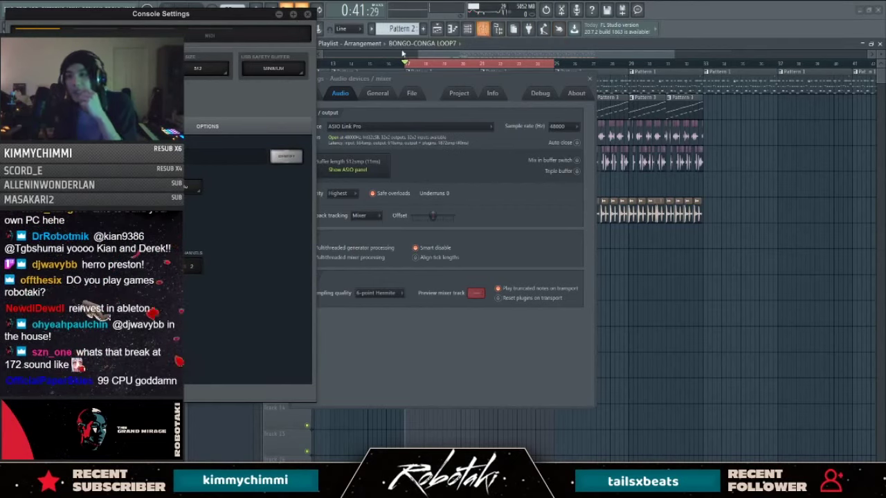
pyautogui.click(306, 15)
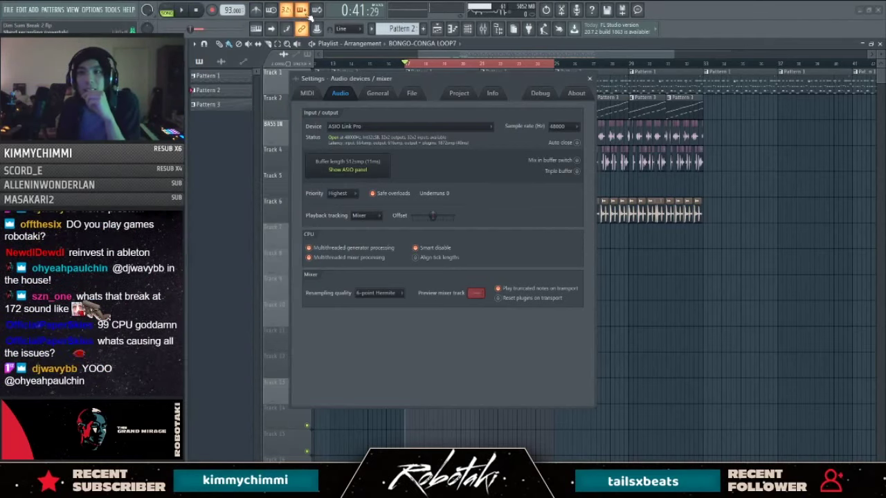
pyautogui.click(590, 80)
# Step: Delete the Archetype Cory Wong effect in slot 1 of the GUITAR/BASS IN mixer track
pyautogui.press('F9')
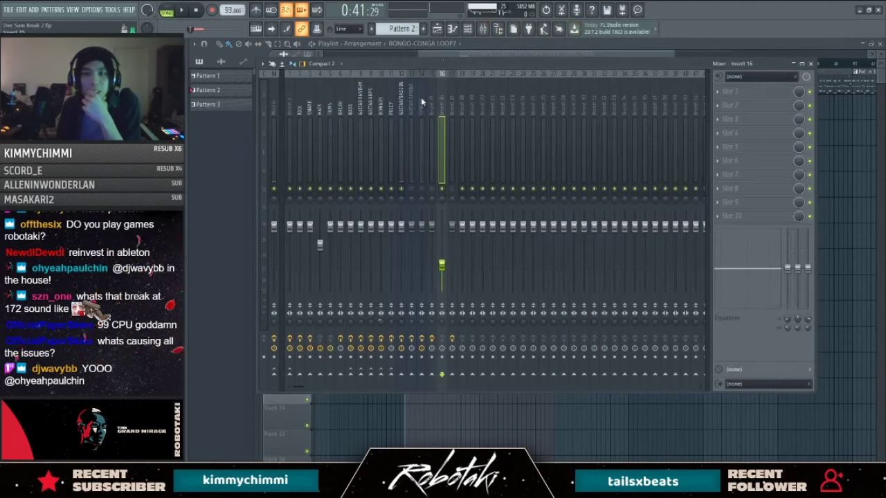
pyautogui.click(402, 105)
pyautogui.click(717, 91)
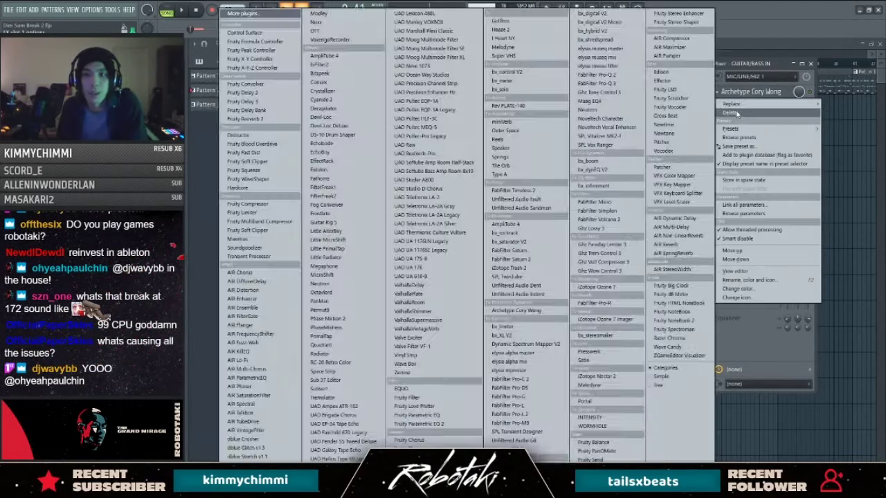
pyautogui.click(735, 114)
pyautogui.click(489, 275)
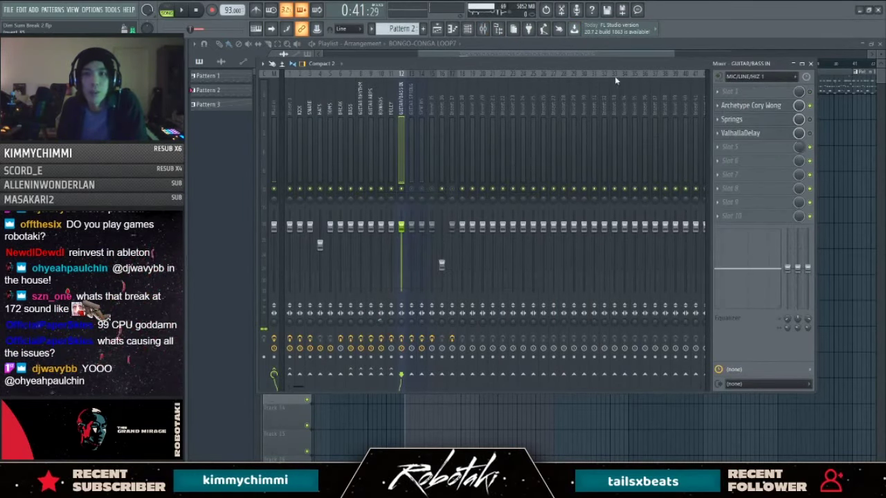
# Step: Return to the playlist and play the selected section again to check playback
pyautogui.press('F9')
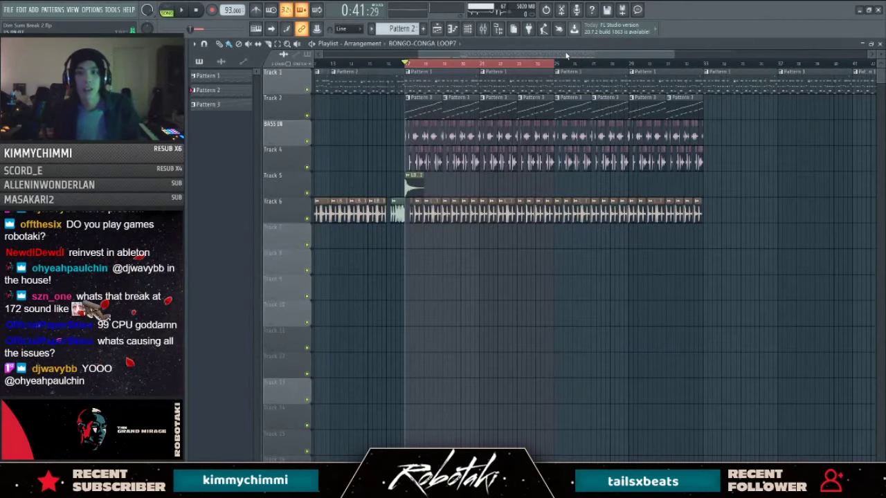
pyautogui.press('space')
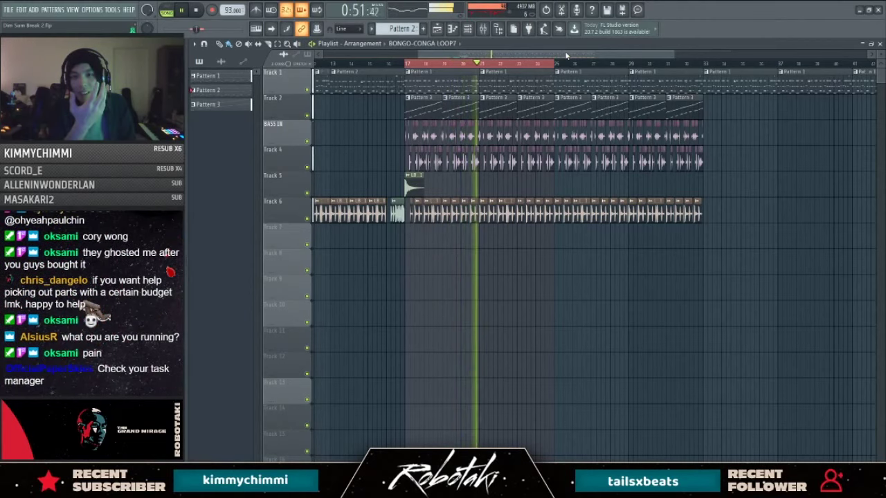
pyautogui.press('space')
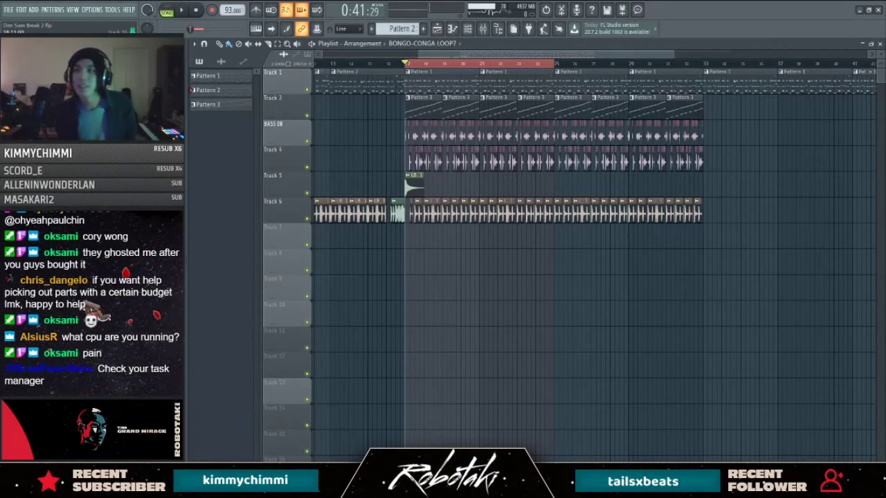
# Step: Switch to Task Manager and examine the CPU use of the running processes
pyautogui.hotkey('ctrl', 'alt', 'Delete')
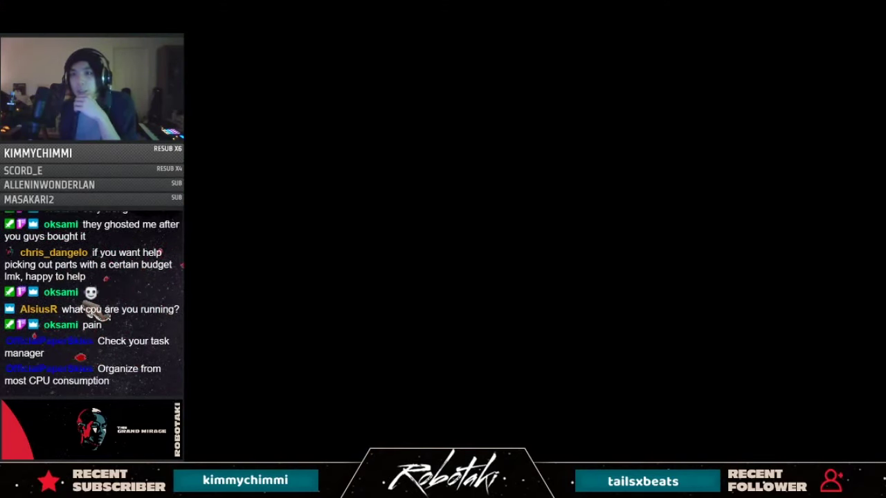
pyautogui.click(653, 139)
pyautogui.moveTo(646, 139); pyautogui.dragTo(463, 14)
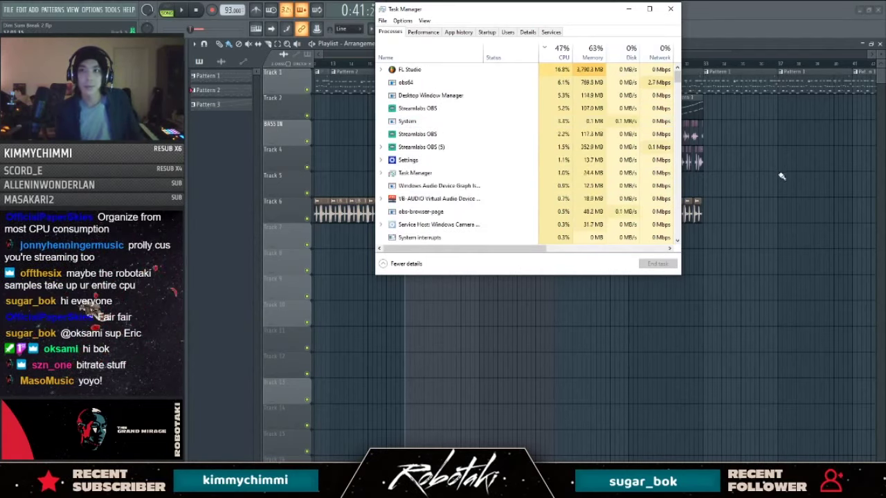
pyautogui.click(818, 198)
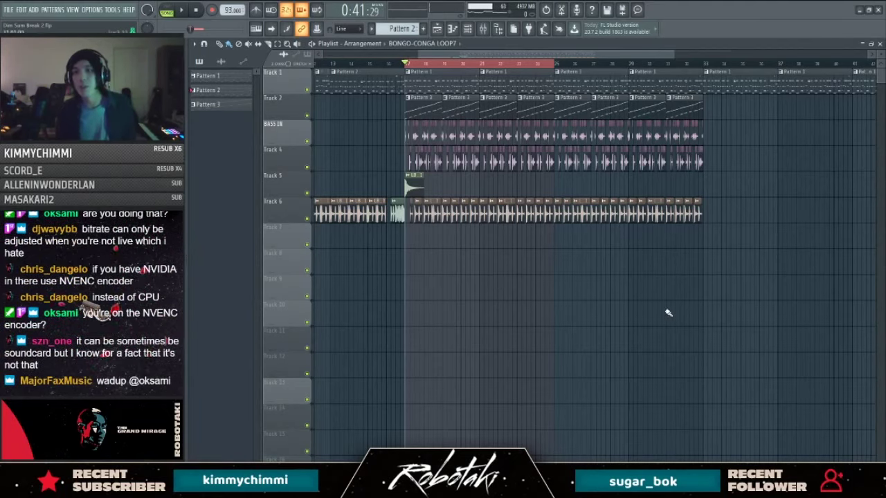
# Step: Play the selected section and open the editor of the remaining Archetype Cory Wong effect on the GUITAR/BASS IN track
pyautogui.press('space')
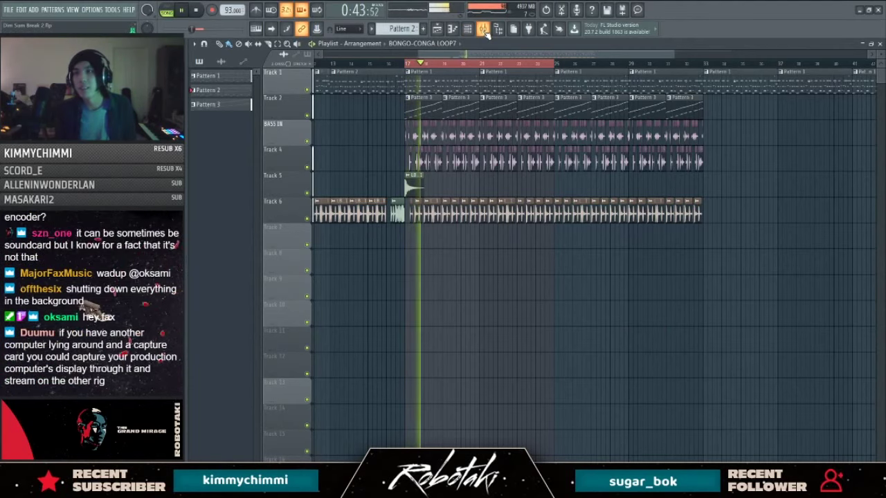
pyautogui.click(483, 29)
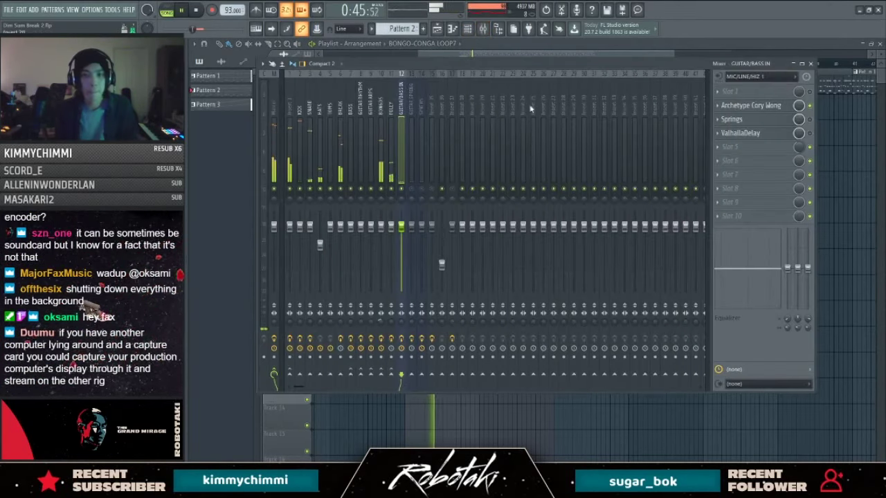
pyautogui.click(766, 108)
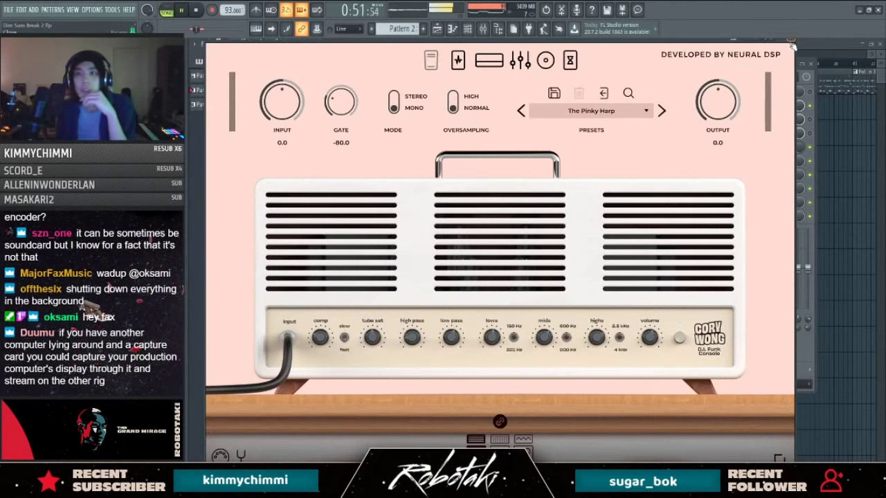
# Step: Close the Archetype Cory Wong editor and inspect the effects on the Master, GUITAR SPRING and GUITAR/BASS IN mixer tracks, ending playback
pyautogui.click(791, 42)
pyautogui.click(278, 115)
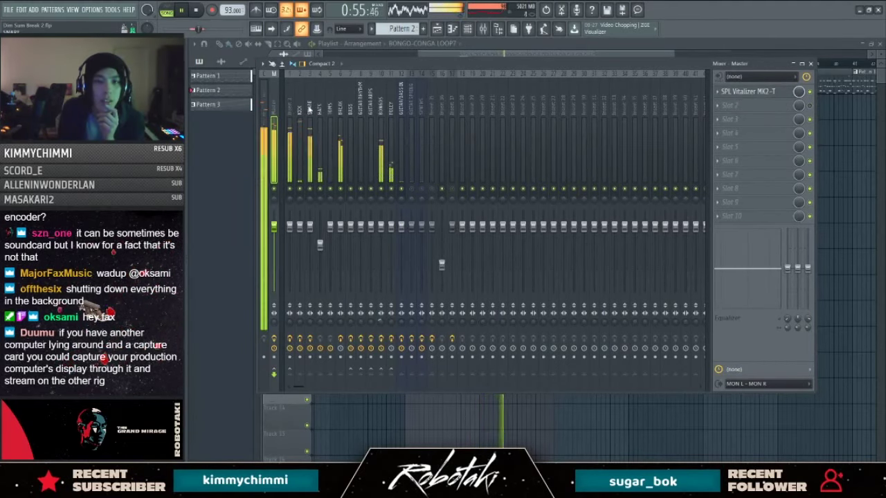
pyautogui.click(392, 107)
pyautogui.click(412, 105)
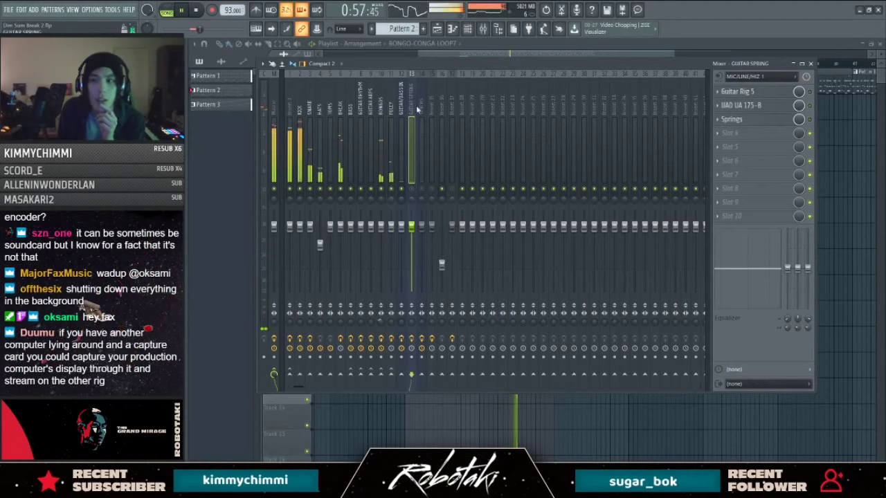
pyautogui.click(399, 116)
pyautogui.press('space')
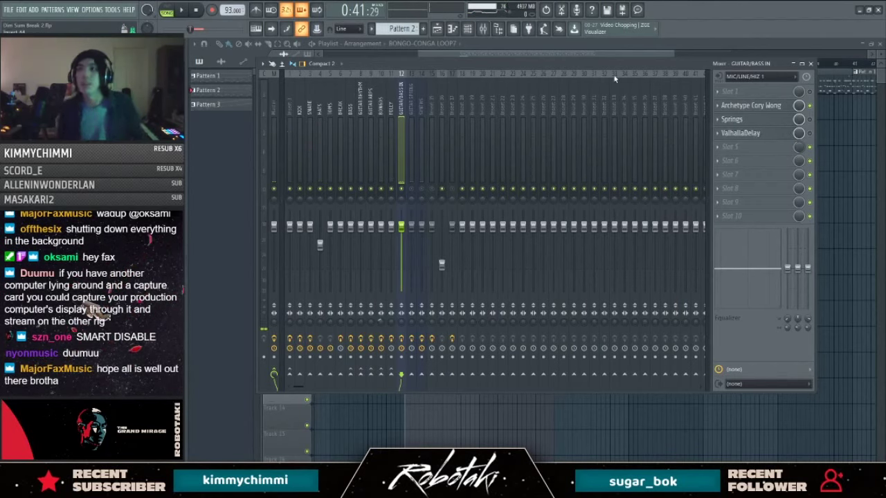
# Step: Switch smart disable for all plugins and close the mixer to return to the playlist
pyautogui.click(112, 11)
pyautogui.moveTo(187, 40)
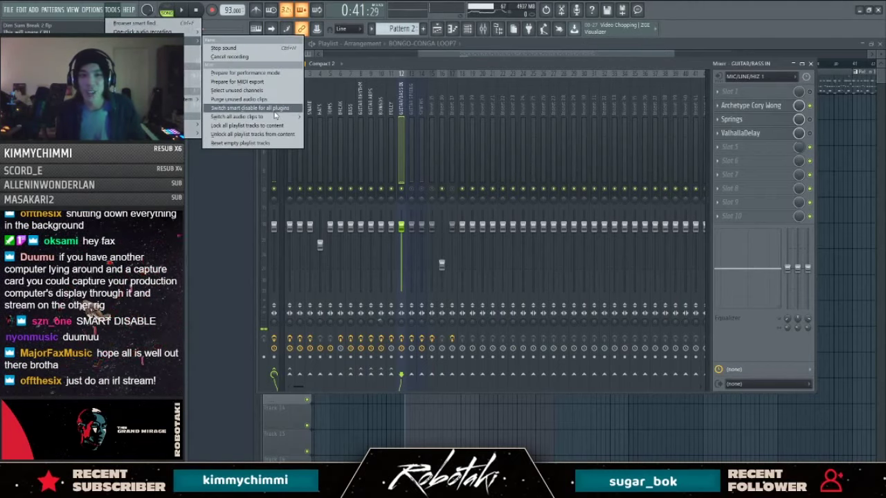
pyautogui.click(274, 109)
pyautogui.press('F9')
# Step: Play the selected playlist section several times to check playback and CPU load
pyautogui.press('space')
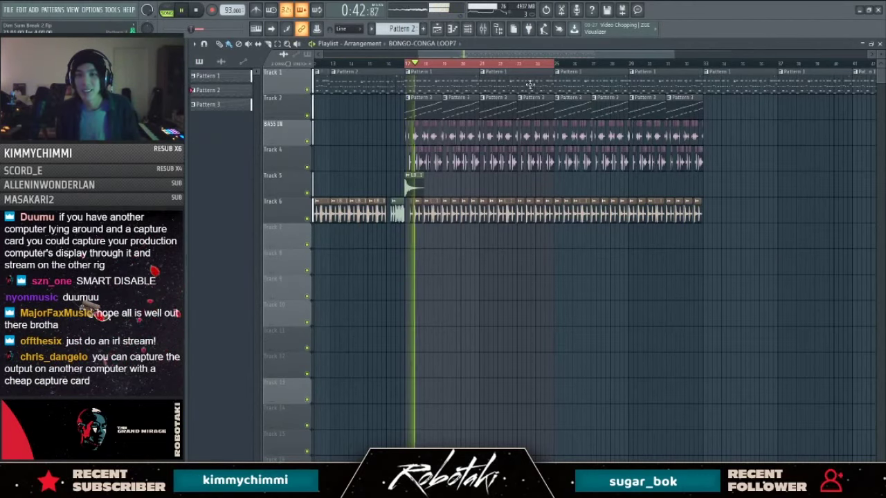
pyautogui.press('space')
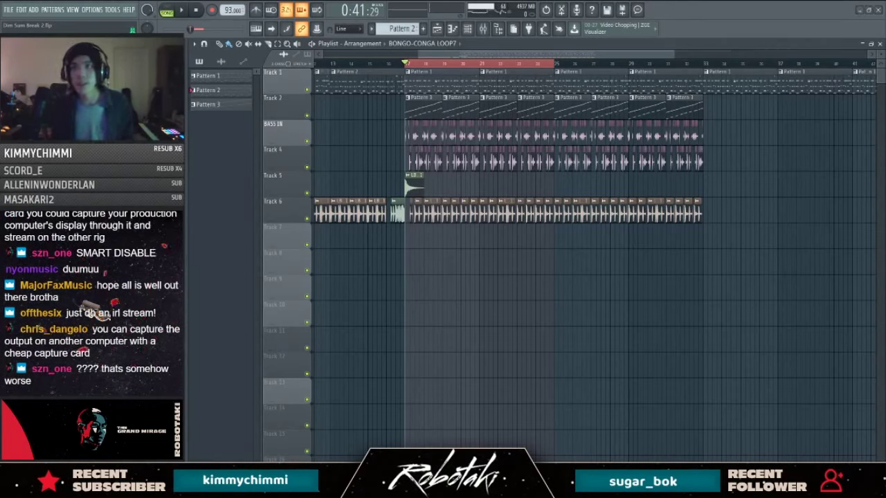
pyautogui.press('space')
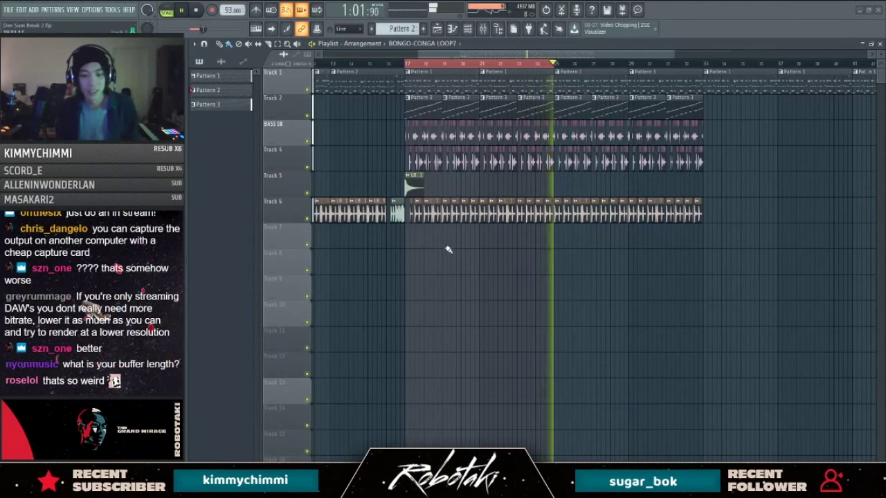
pyautogui.press('space')
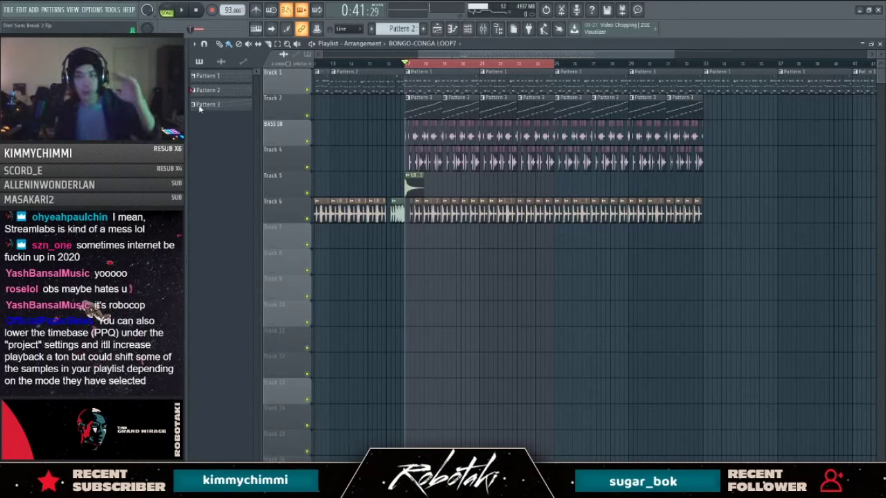
pyautogui.press('space')
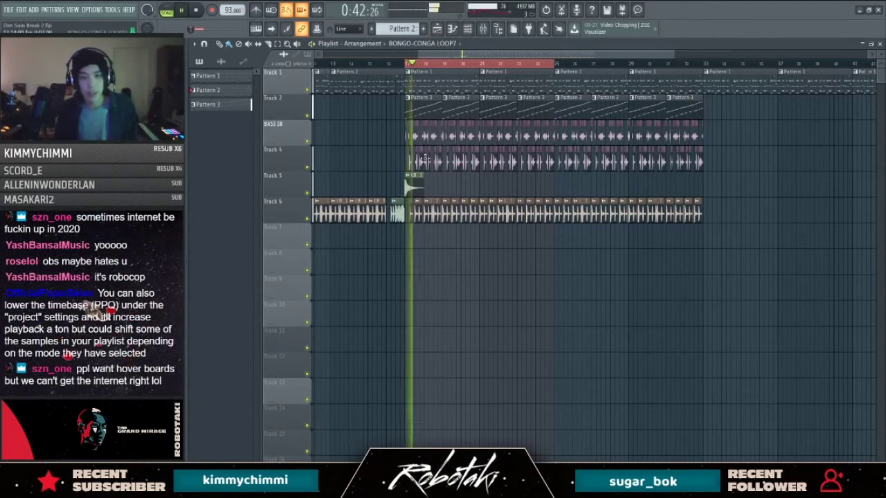
pyautogui.scroll(1, 435, 152)
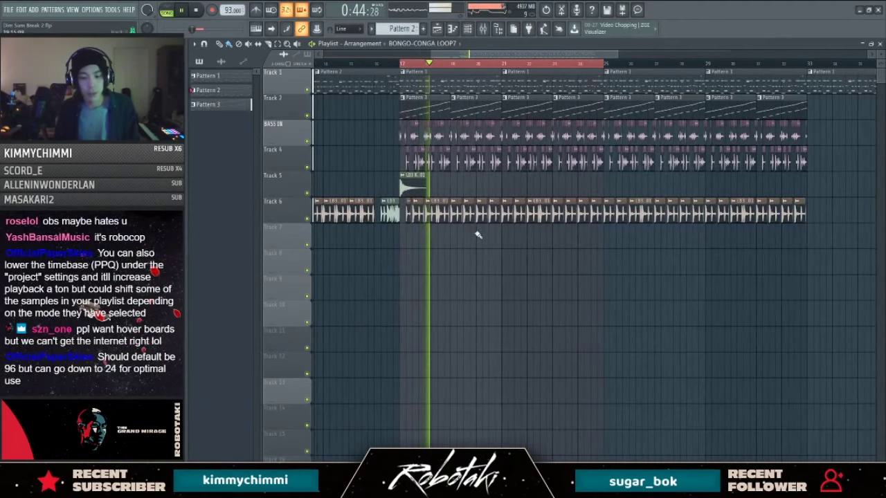
pyautogui.scroll(1, 477, 221)
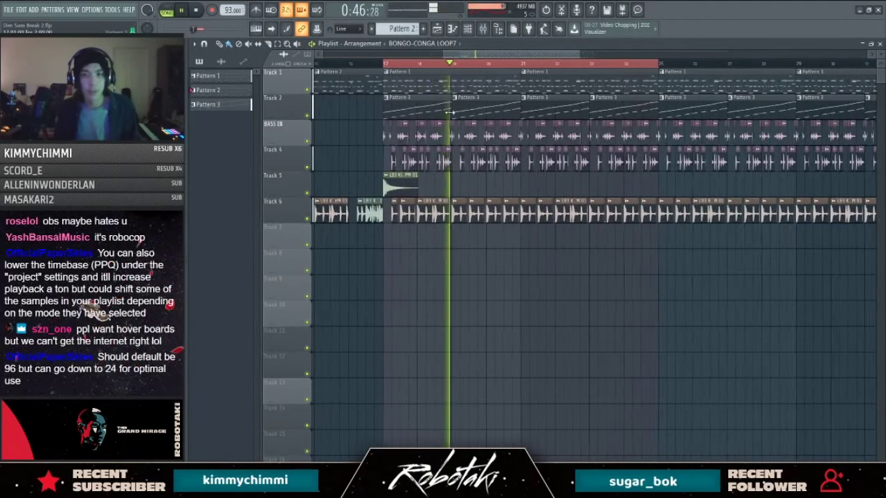
# Step: Check the audio device, buffer and CPU options in the audio settings, close them and stop playback
pyautogui.click(88, 11)
pyautogui.click(103, 33)
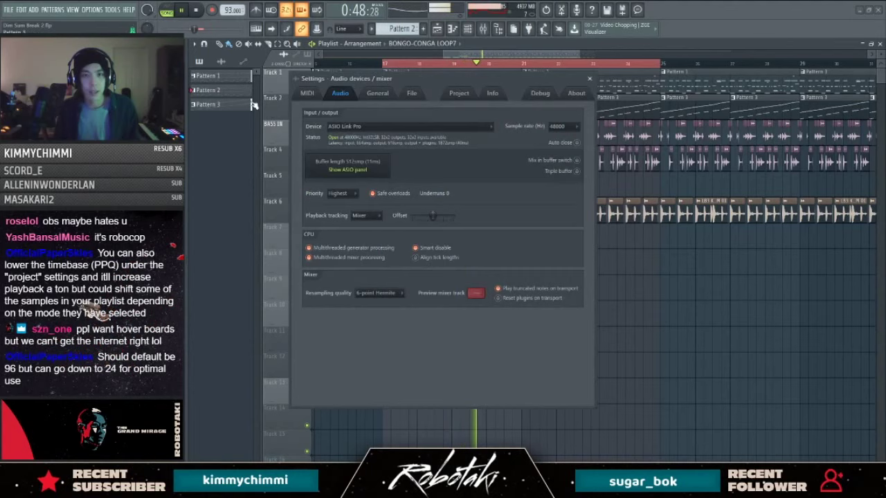
pyautogui.click(589, 78)
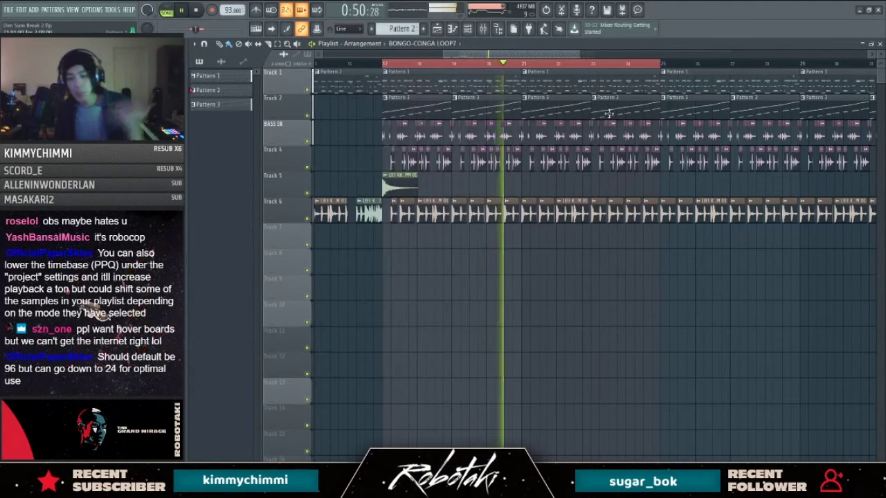
pyautogui.press('space')
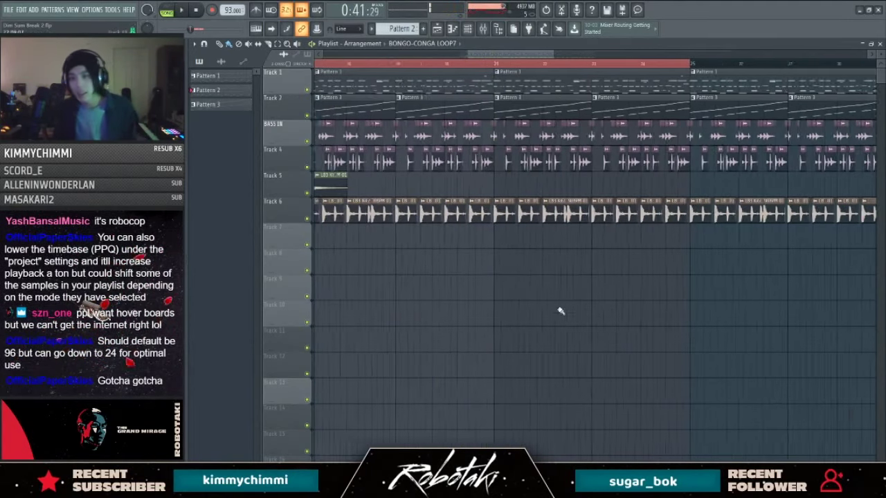
# Step: Inspect the Addictive Drums 2 notes and the channel rack of Pattern 1, and return to the playlist
pyautogui.press('b')
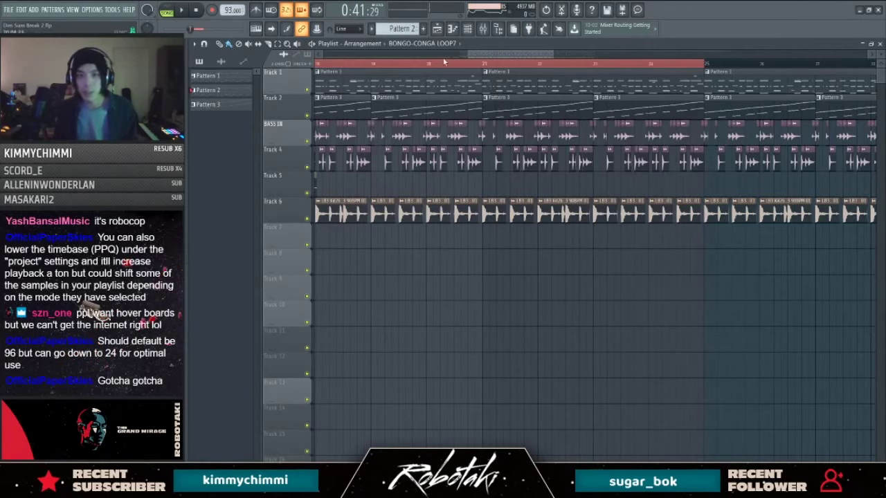
pyautogui.moveTo(487, 53); pyautogui.dragTo(480, 62)
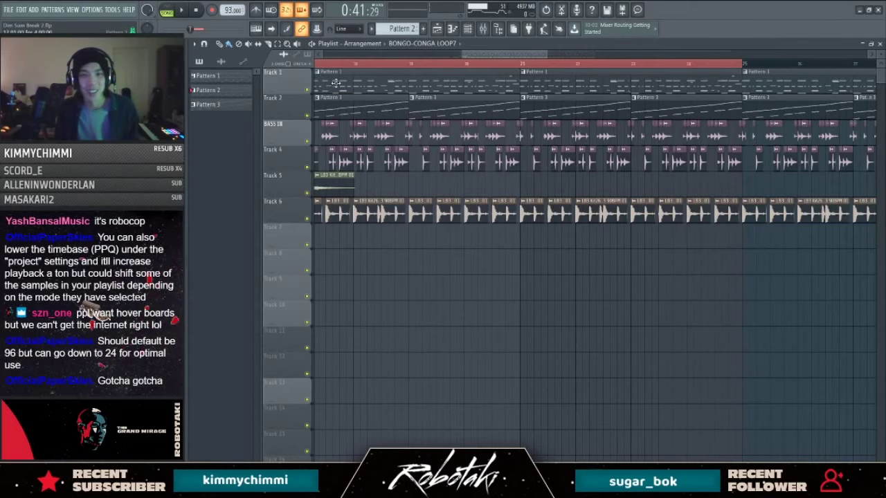
pyautogui.scroll(-3, 494, 52)
pyautogui.doubleClick(392, 76)
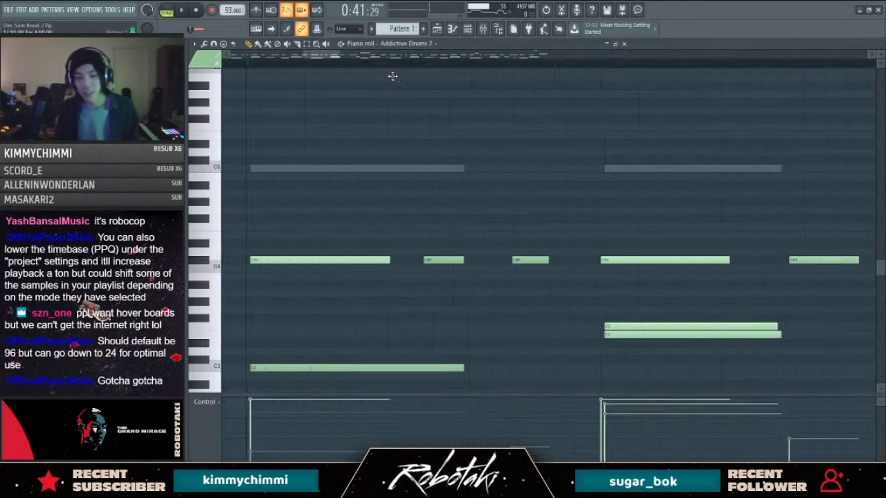
pyautogui.press('Escape')
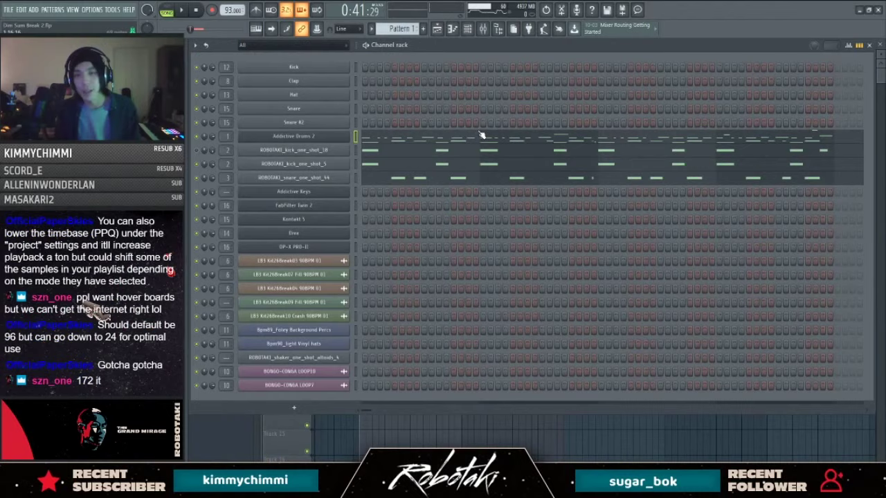
pyautogui.press('F5')
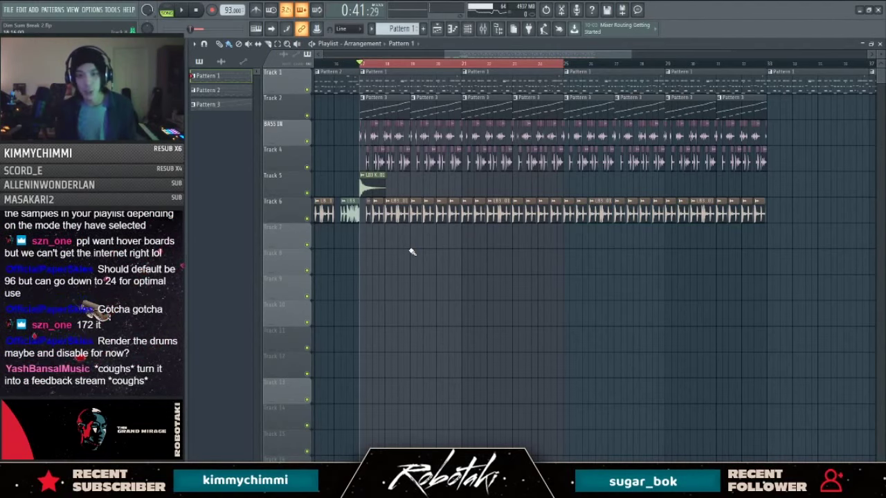
pyautogui.scroll(2, 446, 315)
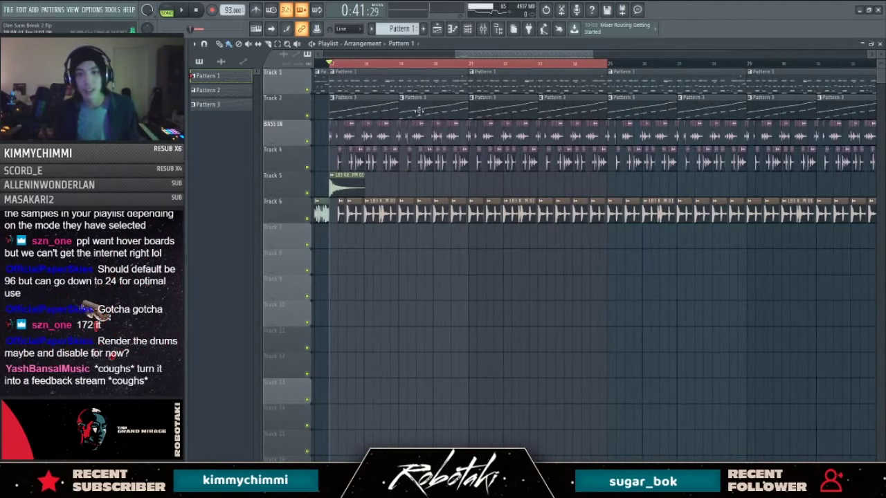
# Step: Play the selected section from bar 17 again while viewing the arrangement
pyautogui.moveTo(479, 56); pyautogui.dragTo(475, 63)
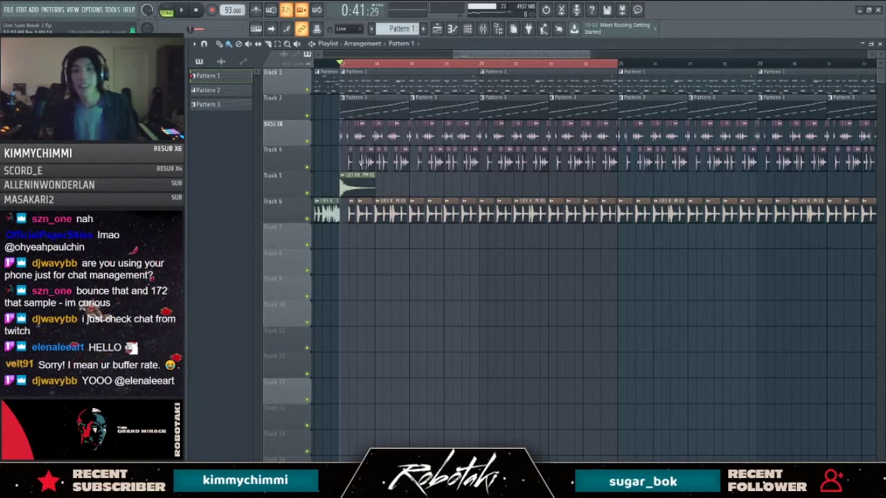
pyautogui.press('space')
pyautogui.scroll(2, 511, 92)
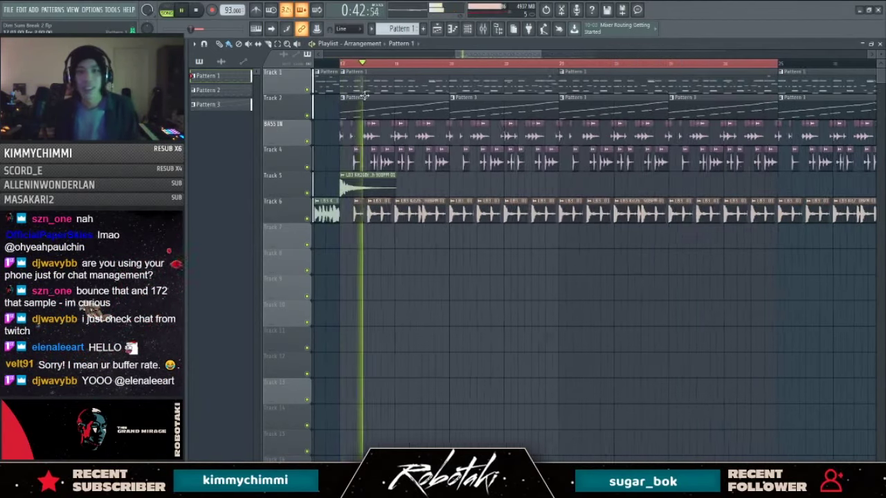
pyautogui.scroll(-2, 511, 92)
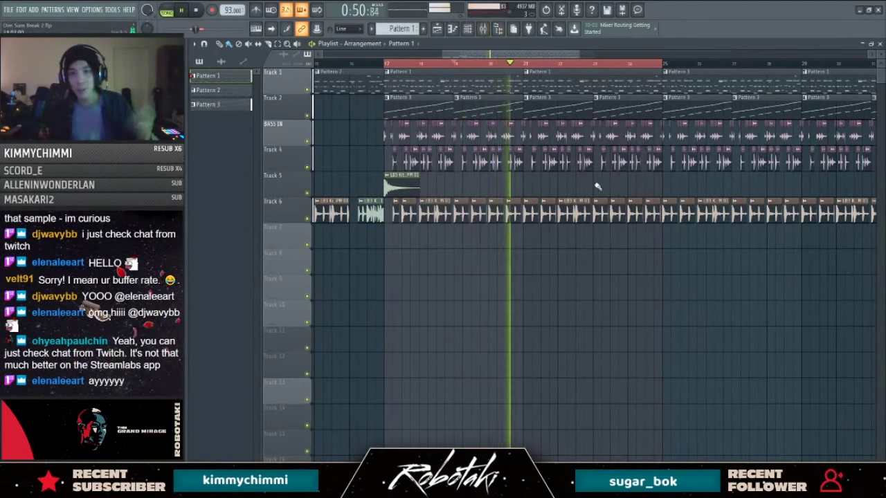
pyautogui.scroll(2, 441, 89)
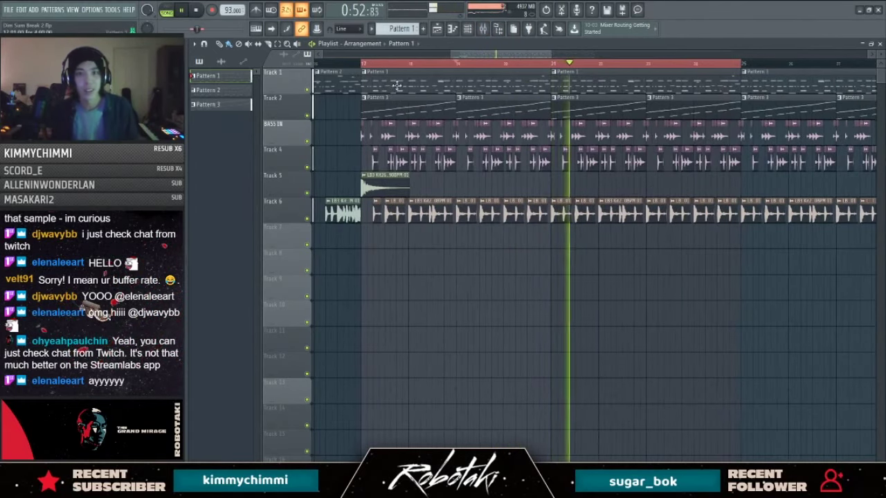
# Step: Examine the full Addictive Drums 2 part of Pattern 1 in the piano roll during playback, and return to the stopped playlist
pyautogui.doubleClick(398, 87)
pyautogui.press('F6')
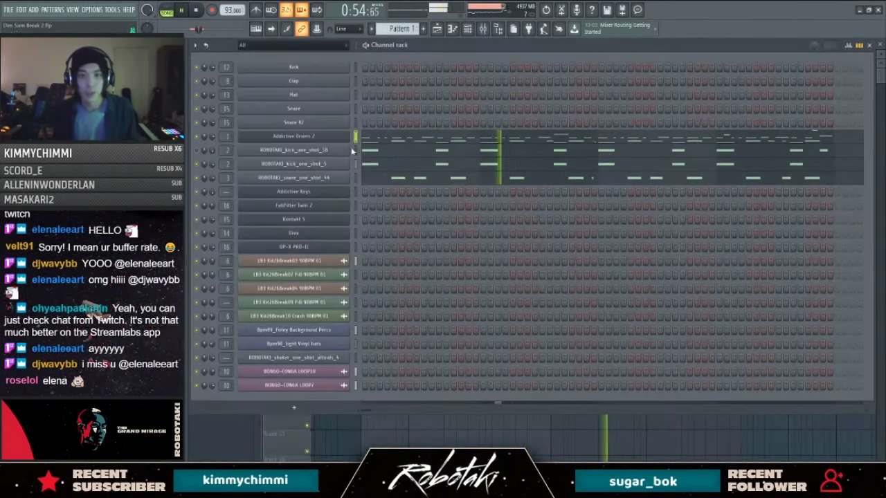
pyautogui.click(381, 140)
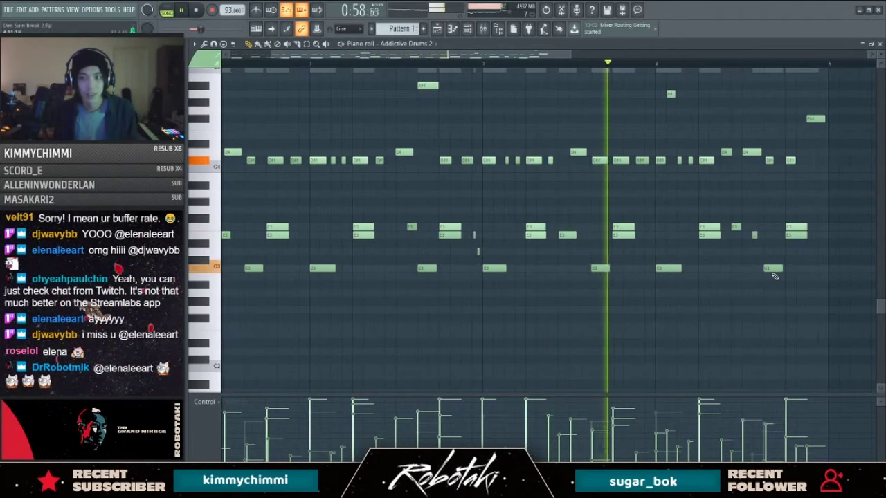
pyautogui.scroll(-2, 770, 274)
pyautogui.scroll(3, 780, 285)
pyautogui.scroll(-3, 528, 291)
pyautogui.scroll(2, 605, 286)
pyautogui.press('F5')
pyautogui.press('space')
# Step: Play the selected section once more with the whole drum arrangement in view, and stop it
pyautogui.scroll(-3, 560, 228)
pyautogui.click(583, 63)
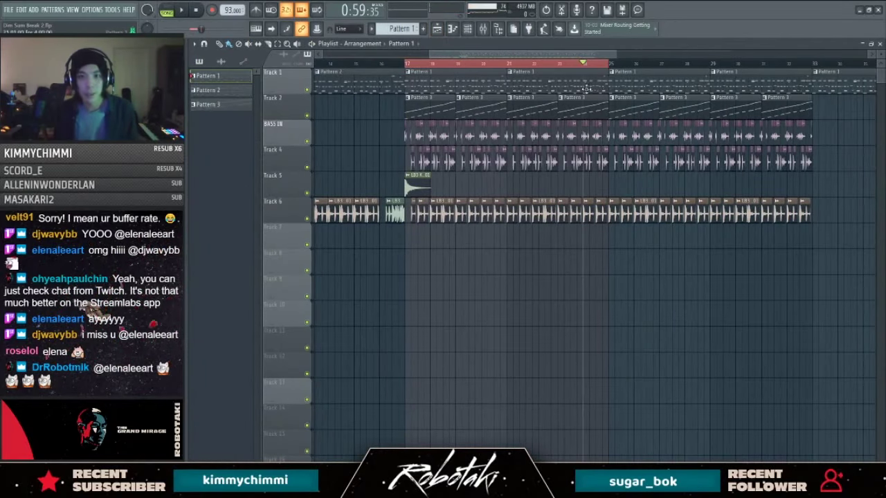
pyautogui.press('space')
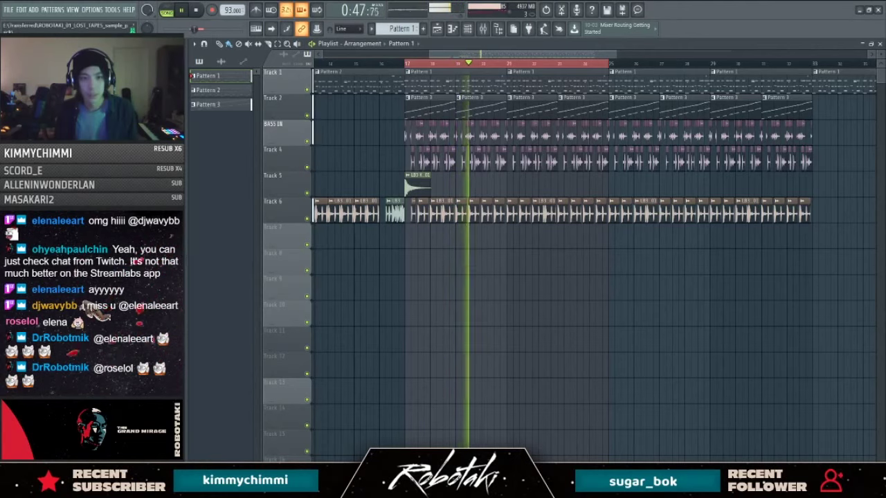
pyautogui.press('space')
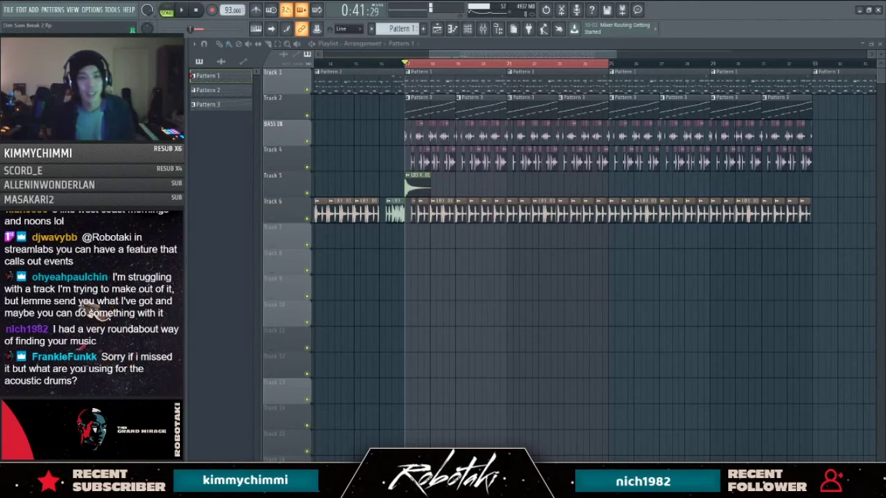
# Step: Place the XF_Loop_165 sample on Track 7 at bar 17 and stretch the clip to two bars
pyautogui.moveTo(433, 224)
pyautogui.mouseDown()
pyautogui.moveTo(410, 231)
pyautogui.moveTo(433, 246)
pyautogui.mouseUp()
pyautogui.scroll(2, 433, 305)
pyautogui.scroll(3, 412, 257)
pyautogui.moveTo(512, 240); pyautogui.dragTo(568, 243)
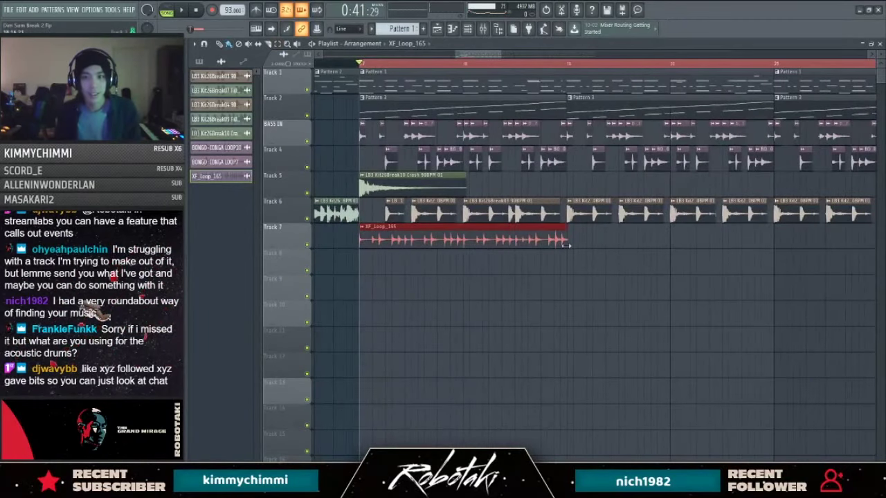
pyautogui.scroll(2, 569, 252)
pyautogui.moveTo(602, 243); pyautogui.dragTo(581, 250)
pyautogui.scroll(-2, 547, 307)
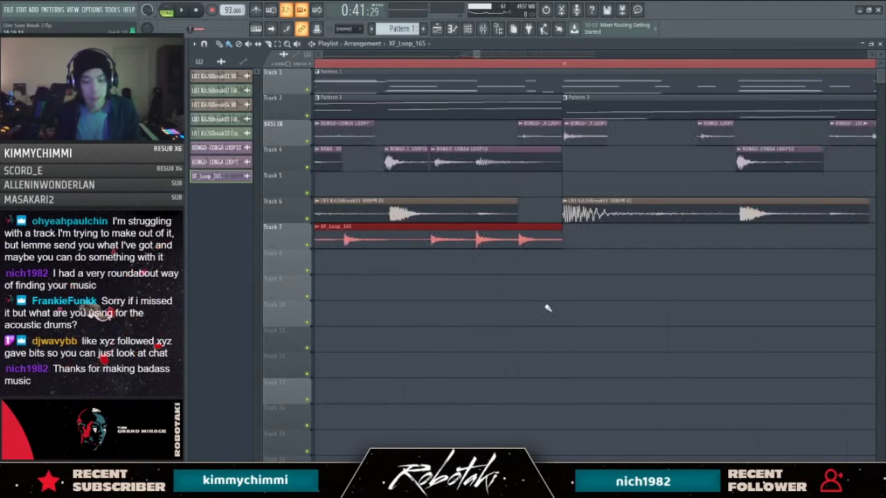
pyautogui.scroll(-3, 547, 308)
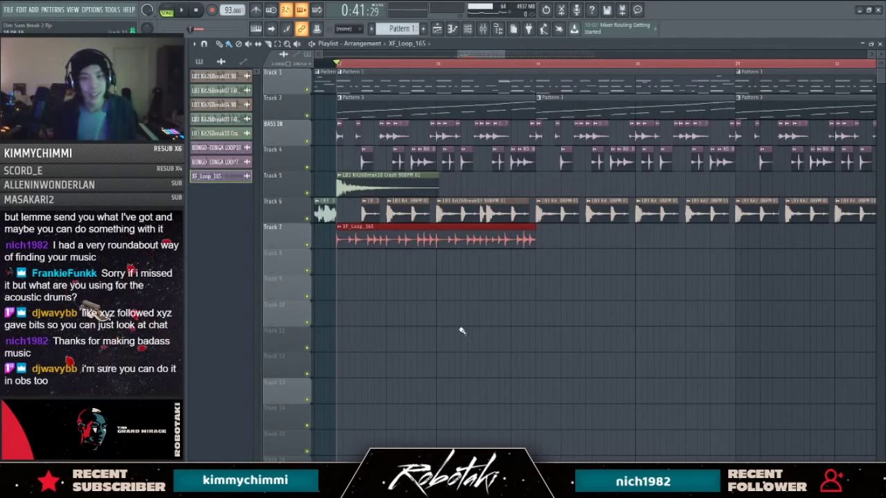
pyautogui.scroll(-2, 440, 295)
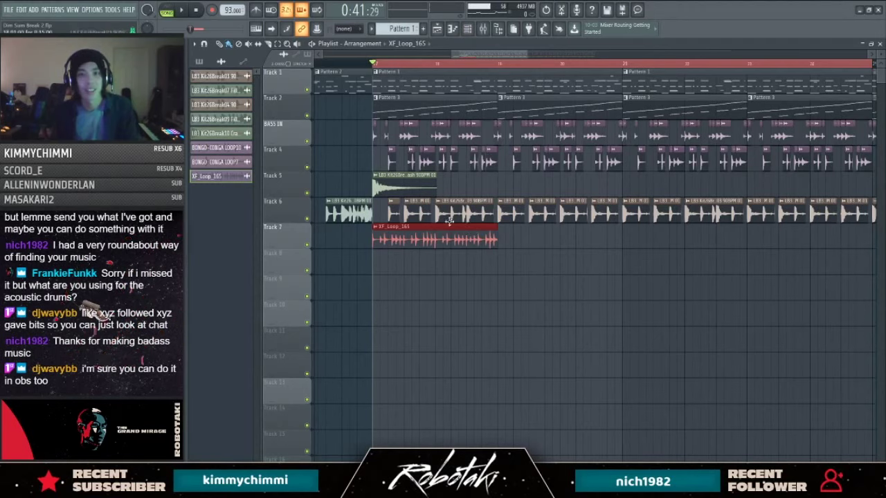
# Step: Duplicate the XF_Loop_165 clip on Track 7 to fill bars 19 and 20, deselect it and play the section
pyautogui.hotkey('ctrl', 'b')
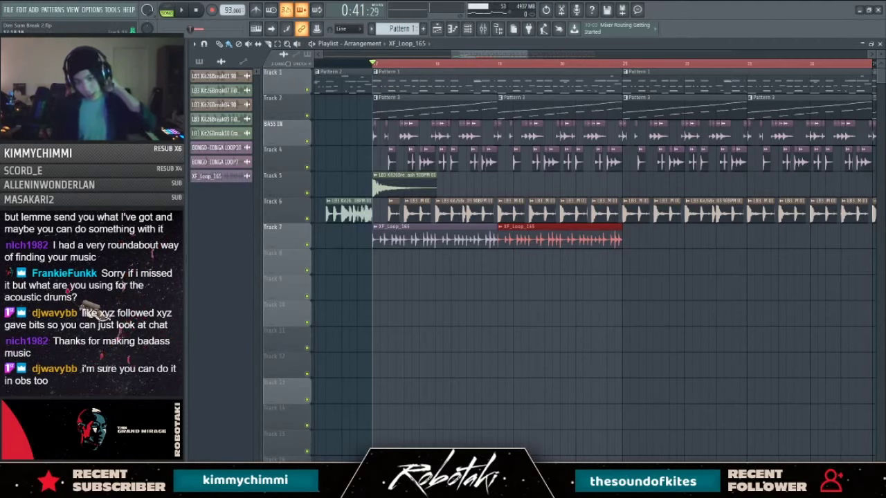
pyautogui.click(565, 410)
pyautogui.press('space')
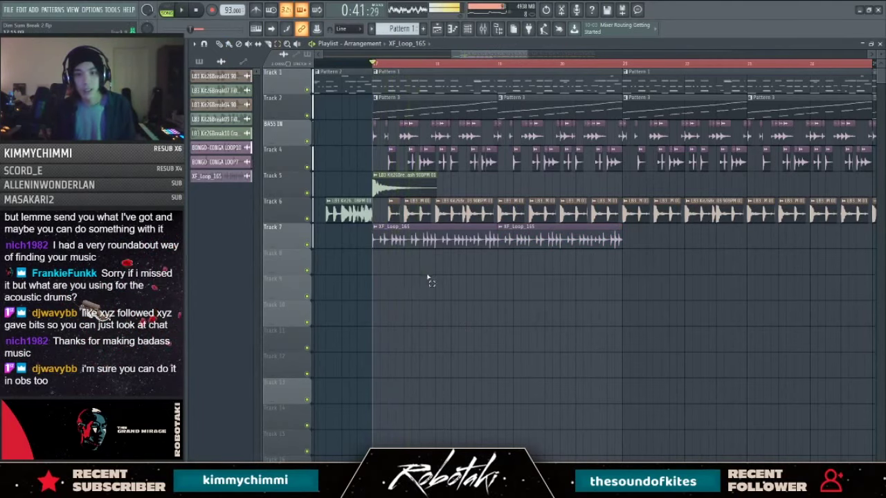
# Step: Stop playback, slice the first XF_Loop_165 clip on Track 7 late in bar 17, and delete the part before the cut
pyautogui.press('space')
pyautogui.scroll(3, 428, 271)
pyautogui.press('c')
pyautogui.click(421, 245)
pyautogui.press('b')
pyautogui.rightClick(416, 245)
# Step: Slice the remaining clip just after the start of bar 18 and near that bar's end, deleting the part between the cuts
pyautogui.press('c')
pyautogui.click(463, 245)
pyautogui.press('b')
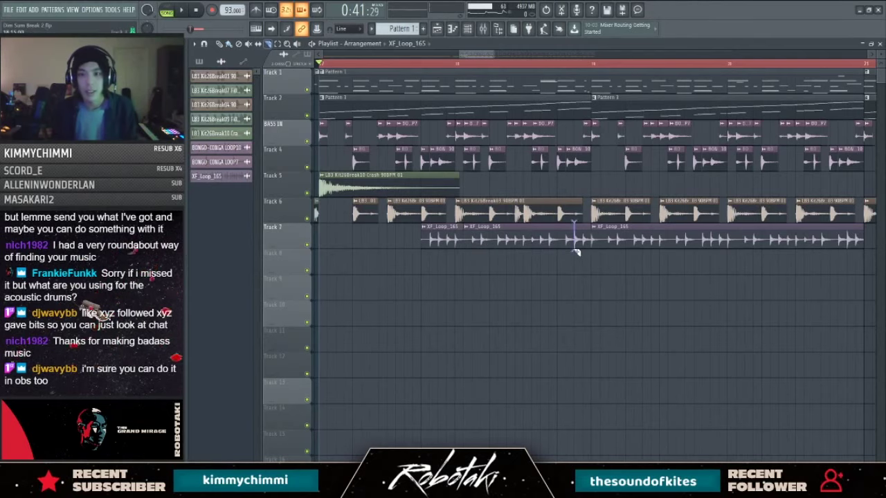
pyautogui.moveTo(574, 251); pyautogui.dragTo(573, 252)
pyautogui.rightClick(548, 243)
# Step: Delete the second XF_Loop_165 clip at bar 19 on Track 7 and listen to the section with the leftover slices
pyautogui.scroll(-3, 602, 277)
pyautogui.scroll(1, 629, 255)
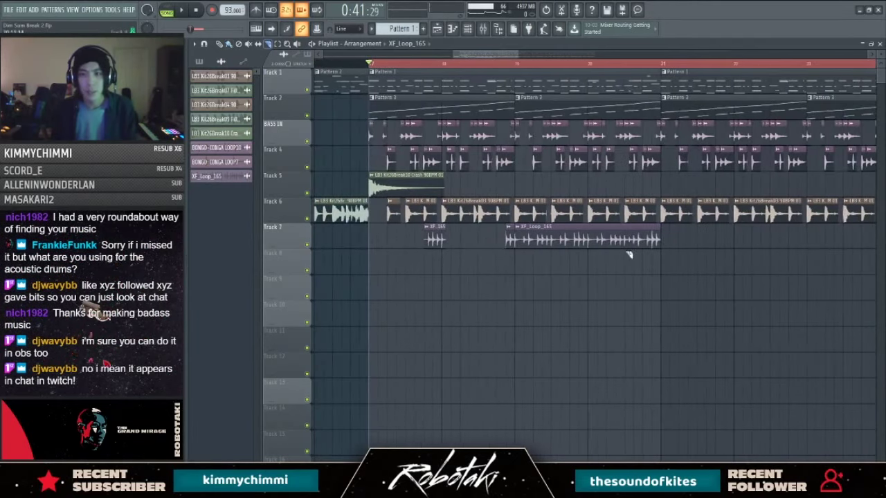
pyautogui.rightClick(556, 241)
pyautogui.press('space')
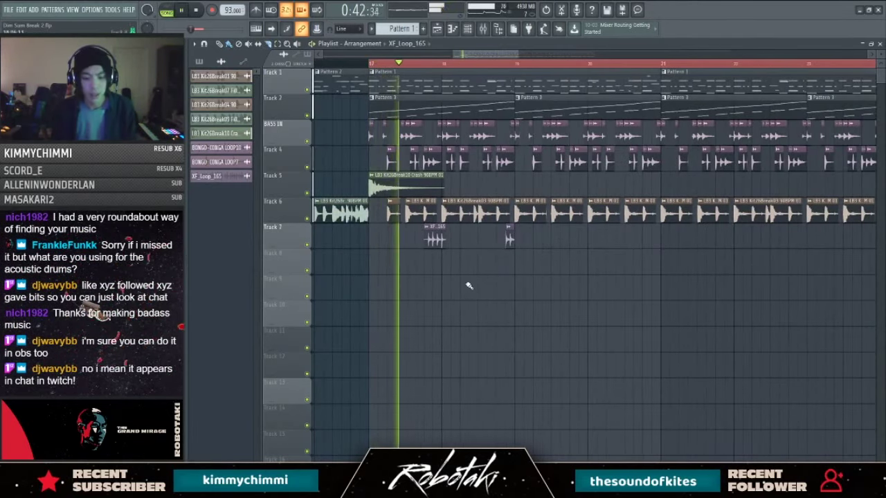
pyautogui.press('space')
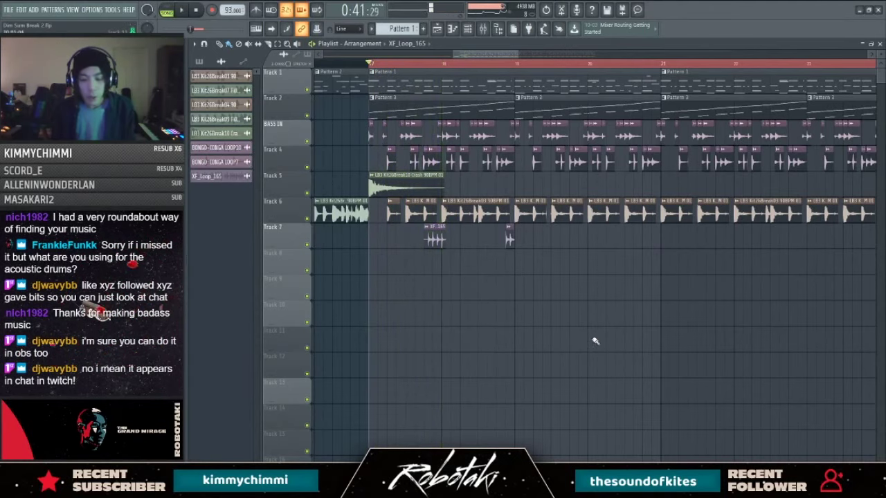
pyautogui.press('space')
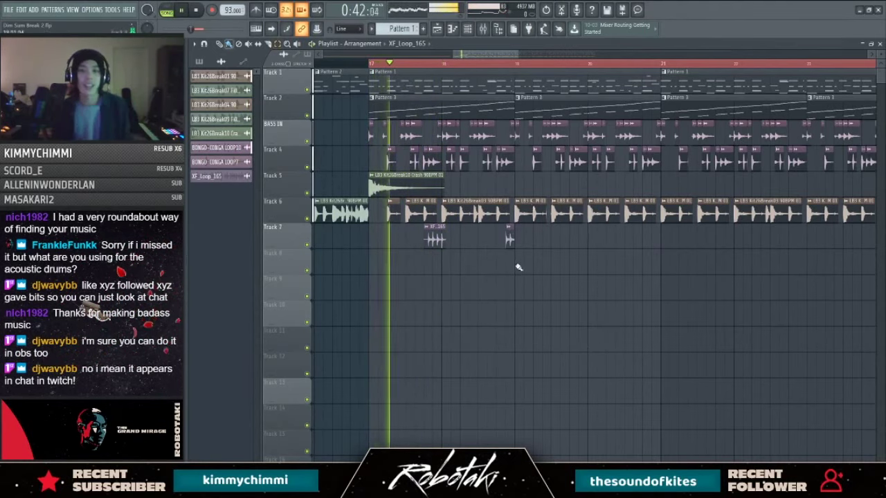
pyautogui.scroll(2, 415, 287)
pyautogui.scroll(1, 355, 265)
pyautogui.press('space')
# Step: Copy the XF_Loop_165 slice to the middle of bar 17 on Track 7 and slice the copy
pyautogui.scroll(-2, 359, 265)
pyautogui.moveTo(359, 265); pyautogui.dragTo(500, 247)
pyautogui.scroll(1, 551, 265)
pyautogui.scroll(1, 551, 265)
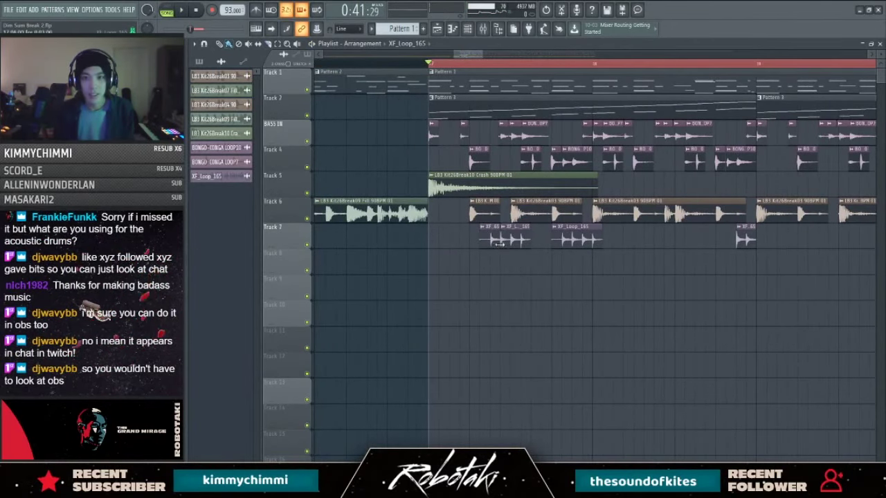
pyautogui.press('c')
pyautogui.moveTo(512, 247); pyautogui.dragTo(478, 247)
pyautogui.press('b')
pyautogui.rightClick(505, 244)
# Step: Play the section, delete the first piece of the copied slice in bar 17, and move the remaining piece slightly later
pyautogui.press('space')
pyautogui.scroll(3, 505, 261)
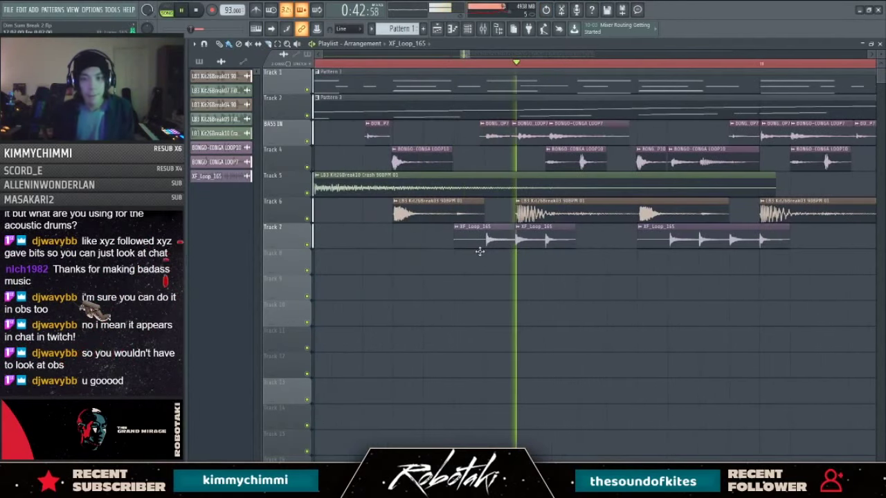
pyautogui.rightClick(482, 246)
pyautogui.press('space')
pyautogui.moveTo(544, 246); pyautogui.dragTo(575, 245)
# Step: Turn down the XF_Loop_165 channel's volume during playback and close its channel settings
pyautogui.press('space')
pyautogui.doubleClick(575, 245)
pyautogui.moveTo(455, 173); pyautogui.dragTo(455, 194)
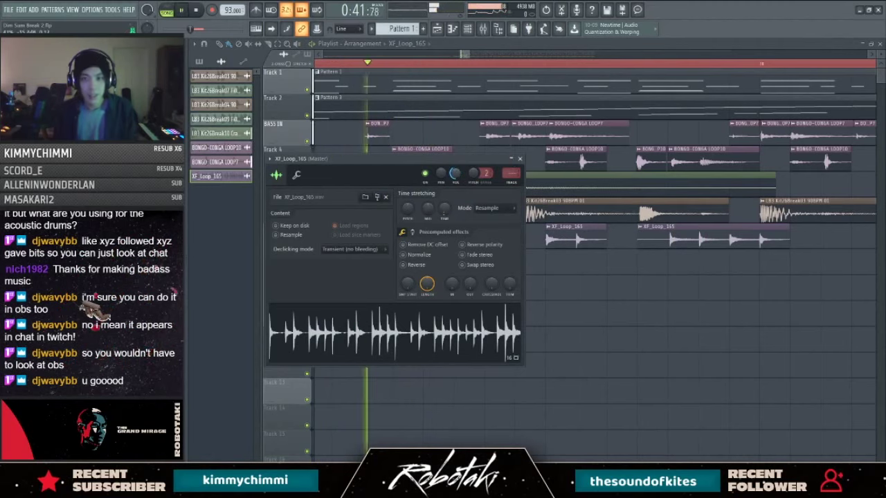
pyautogui.press('Escape')
# Step: Split the short slice in bar 17, move its second half against the following slice, and trim that slice's end at bar 18
pyautogui.keyDown('shift'); pyautogui.rightClick(577, 241); pyautogui.keyUp('shift')
pyautogui.moveTo(592, 240); pyautogui.dragTo(613, 242)
pyautogui.keyDown('shift'); pyautogui.rightClick(761, 244); pyautogui.keyUp('shift')
pyautogui.rightClick(773, 242)
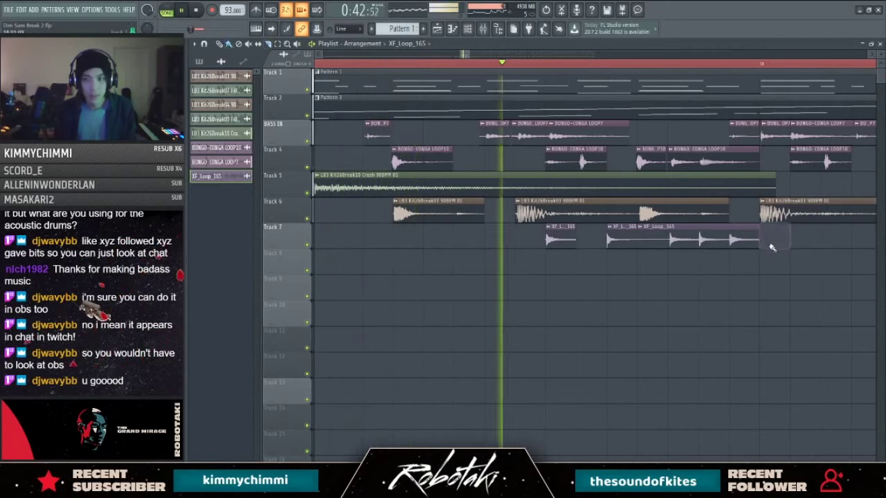
# Step: Move the bar 18 fragment to the end of bar 17 and the three bar 17 slices to the end of bar 18 on Track 7, and play
pyautogui.scroll(-3, 773, 263)
pyautogui.scroll(2, 789, 285)
pyautogui.scroll(-3, 741, 270)
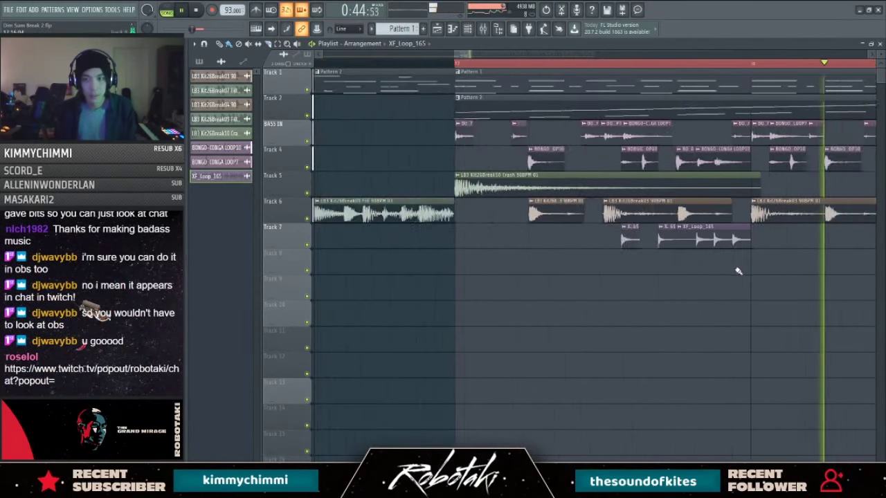
pyautogui.scroll(-3, 650, 267)
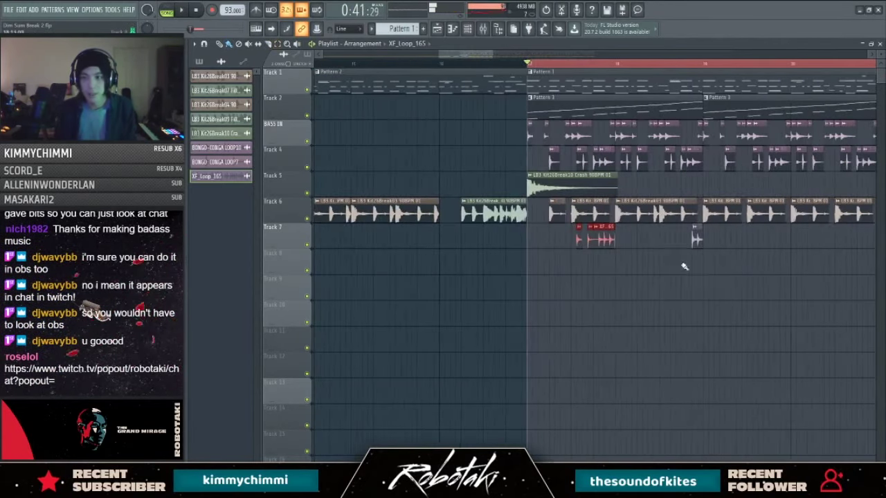
pyautogui.moveTo(696, 239); pyautogui.dragTo(603, 278)
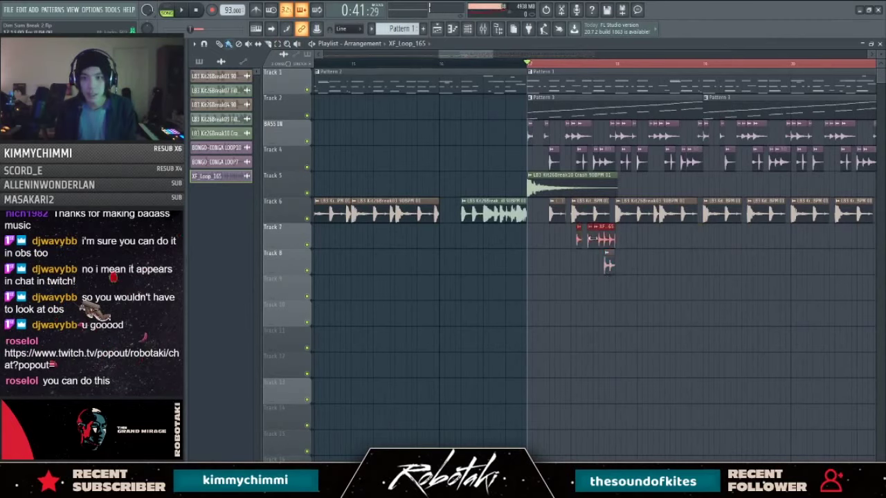
pyautogui.moveTo(608, 239); pyautogui.dragTo(696, 239)
pyautogui.moveTo(608, 264); pyautogui.dragTo(608, 240)
pyautogui.press('space')
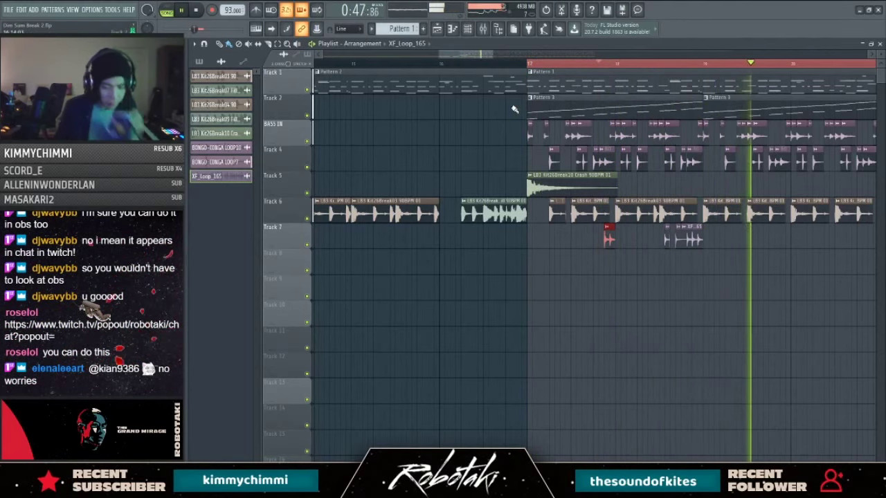
# Step: Stop playback and duplicate the Track 7 slices from bars 17 and 18 into bars 19 and 20
pyautogui.keyDown('ctrl'); pyautogui.click(744, 298); pyautogui.keyUp('ctrl')
pyautogui.press('space')
pyautogui.moveTo(712, 238); pyautogui.dragTo(785, 251)
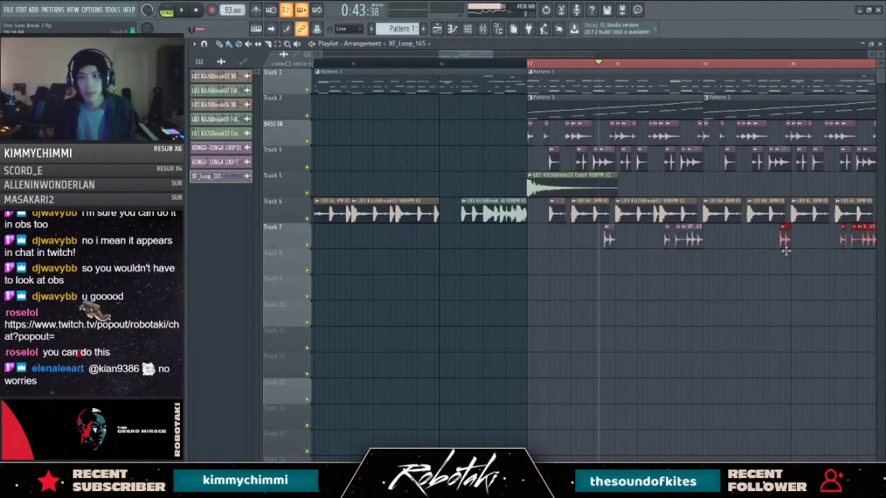
pyautogui.keyDown('ctrl'); pyautogui.scroll(-3, 617, 277); pyautogui.keyUp('ctrl')
# Step: Try a buffer size of 1024 samples for the audio device in its Console Settings
pyautogui.click(91, 10)
pyautogui.click(104, 27)
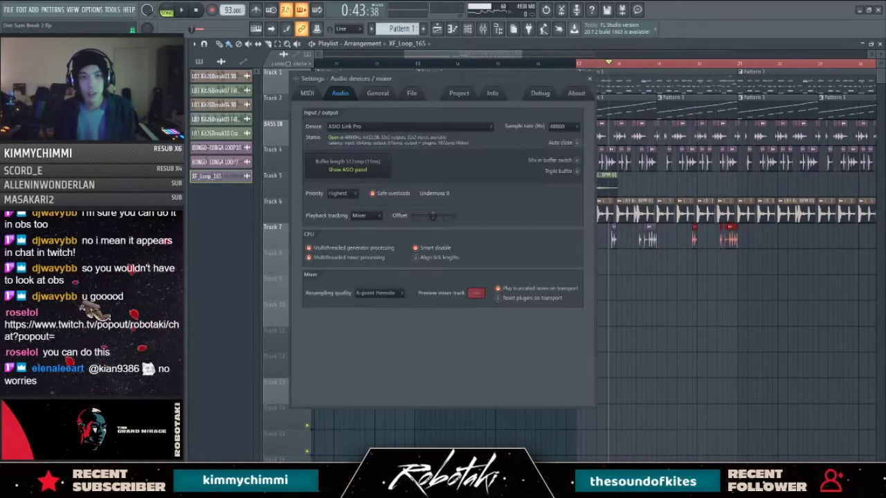
pyautogui.click(369, 170)
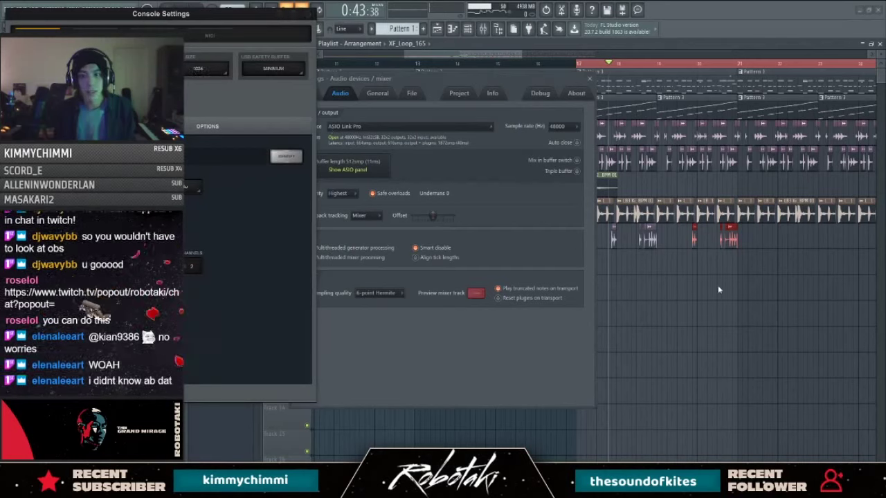
pyautogui.click(723, 329)
# Step: Check playback with the mixer open, inspect the SYNTHS track's effects, and play the section again from the playlist
pyautogui.click(484, 29)
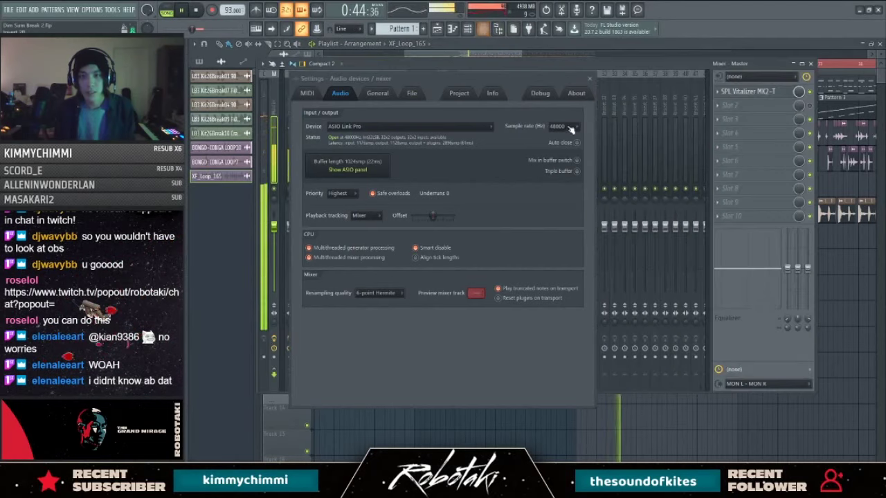
pyautogui.click(587, 79)
pyautogui.press('space')
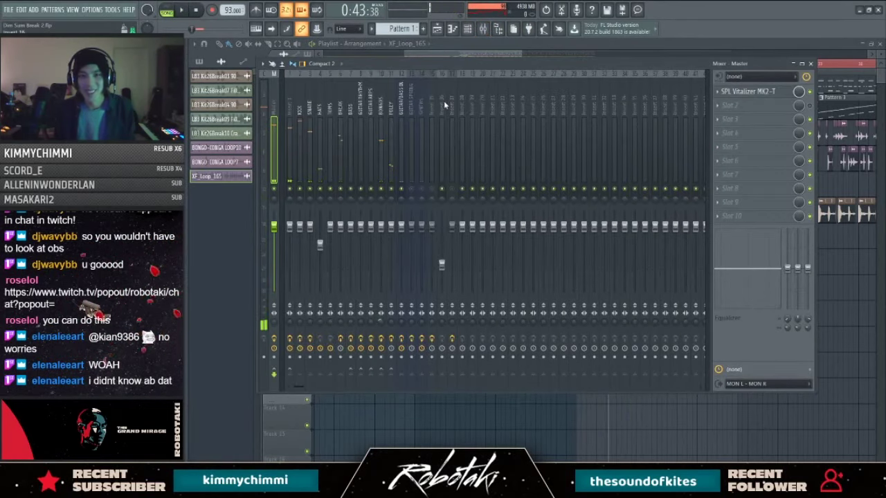
pyautogui.click(445, 104)
pyautogui.click(423, 101)
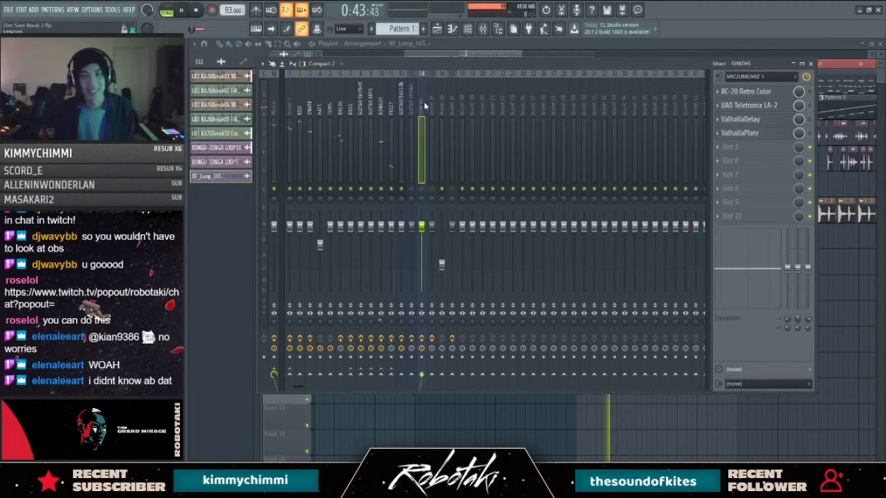
pyautogui.press('F9')
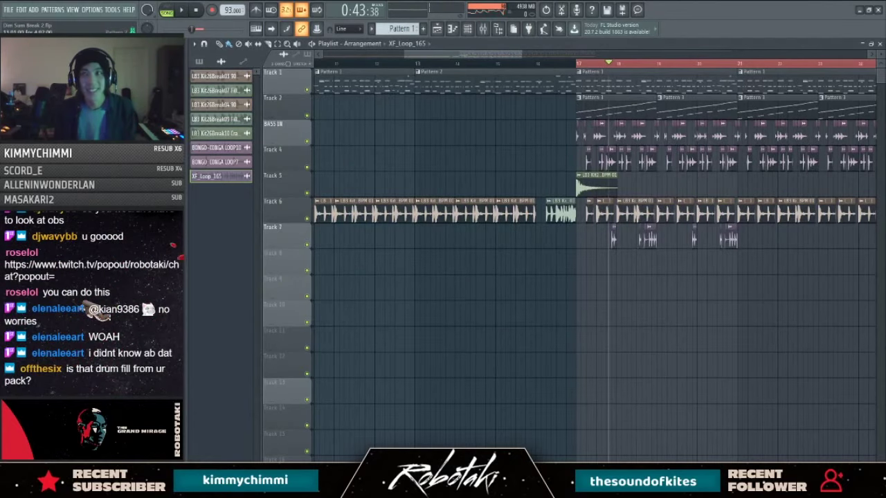
pyautogui.press('space')
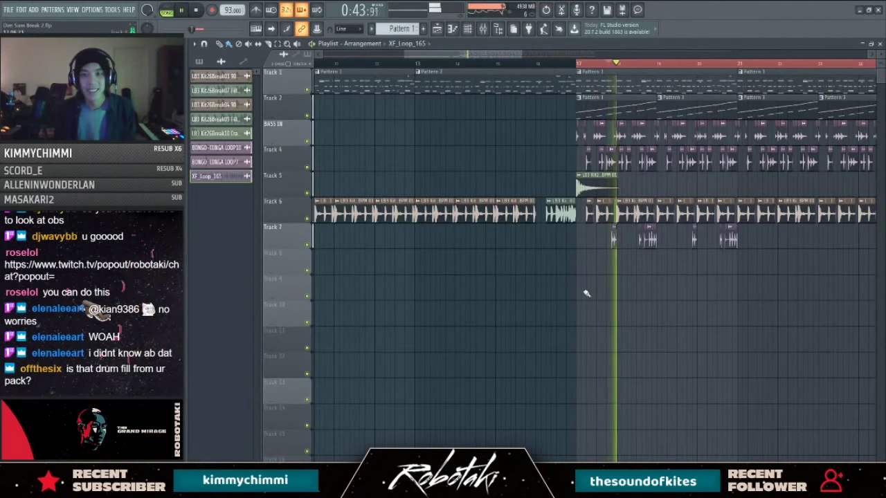
pyautogui.press('space')
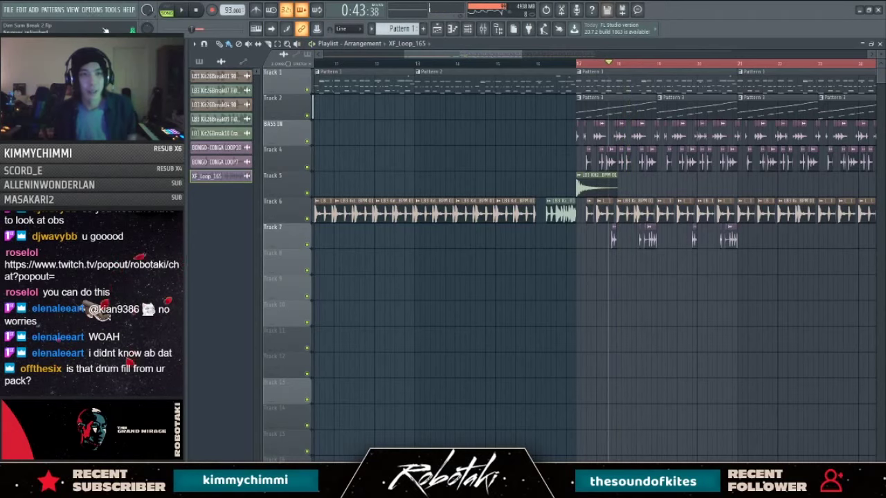
# Step: Set the audio device's buffer size to 512 samples and close the audio settings
pyautogui.click(89, 9)
pyautogui.click(97, 29)
pyautogui.click(350, 171)
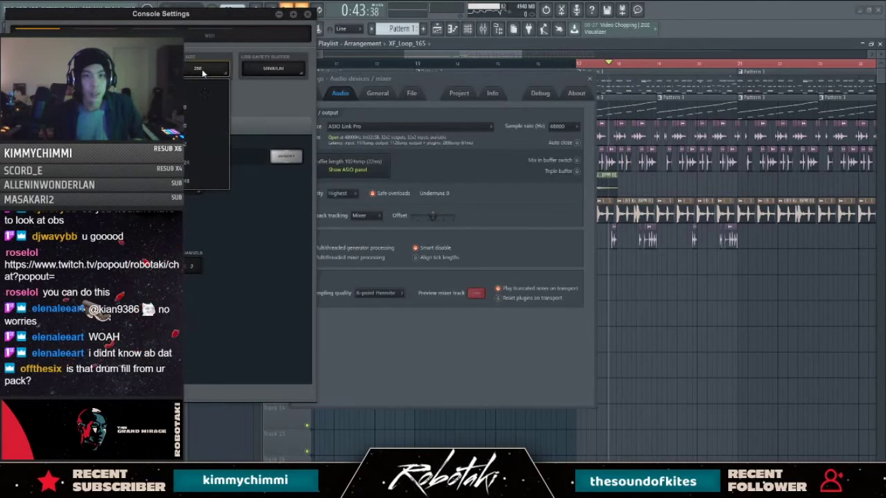
pyautogui.click(202, 144)
pyautogui.click(309, 15)
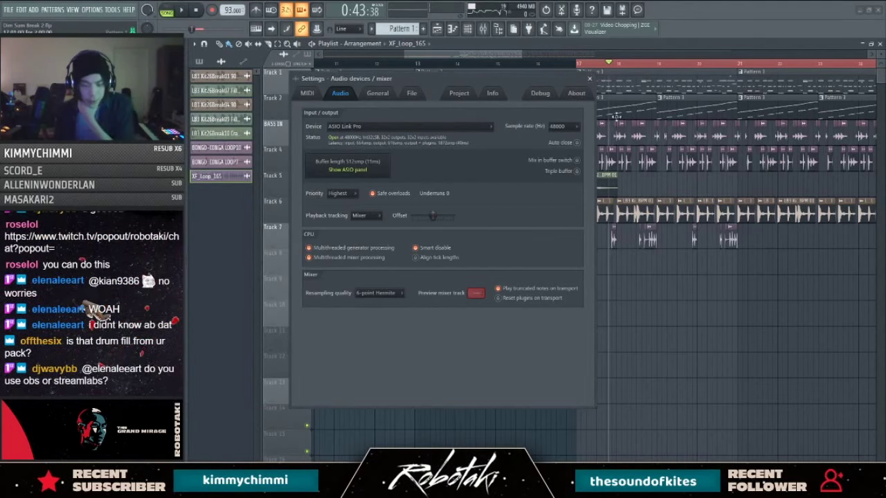
pyautogui.click(590, 78)
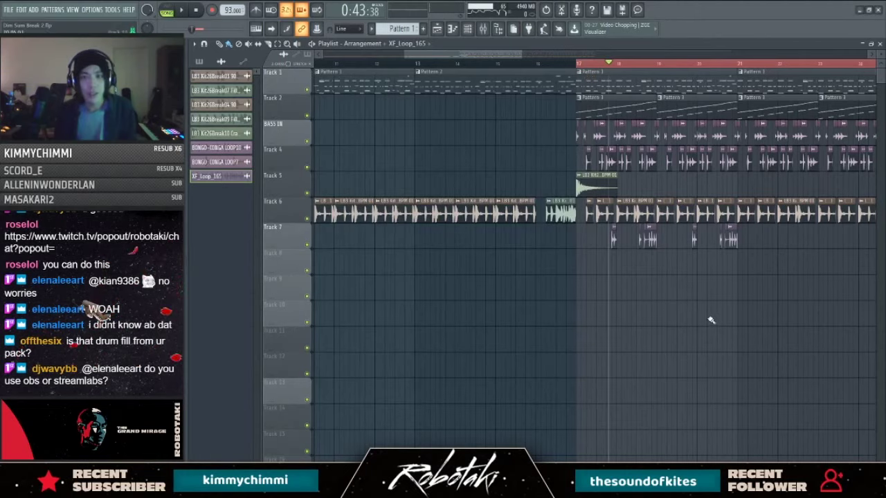
# Step: Show all channels in the channel rack to review the instruments, and return to the playlist
pyautogui.scroll(2, 708, 317)
pyautogui.press('Escape')
pyautogui.press('Escape')
pyautogui.click(453, 29)
pyautogui.click(278, 47)
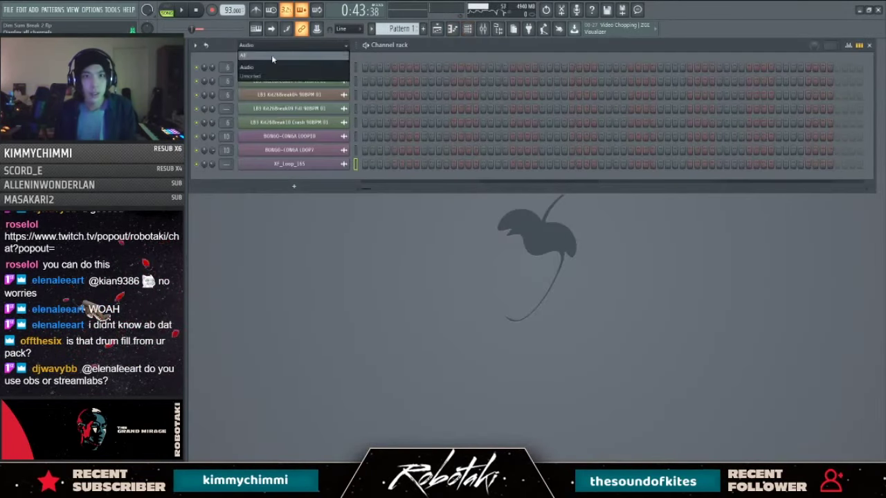
pyautogui.click(271, 54)
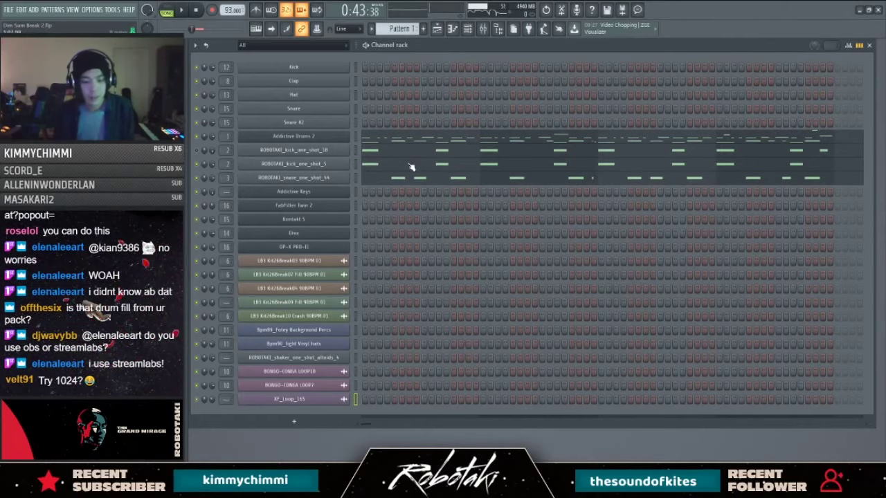
pyautogui.press('F5')
# Step: During playback, duplicate the Track 7 slices from bars 17 to 20 into bars 21 to 24
pyautogui.press('space')
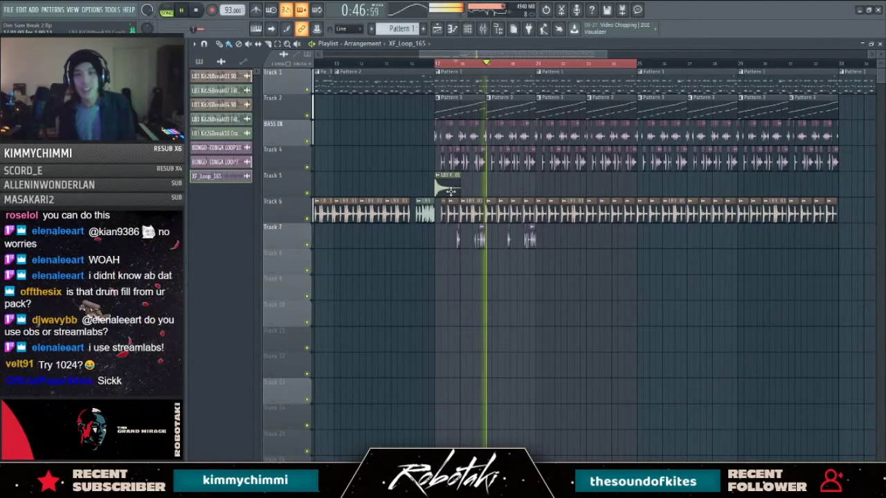
pyautogui.scroll(2, 507, 226)
pyautogui.moveTo(604, 241); pyautogui.dragTo(433, 242)
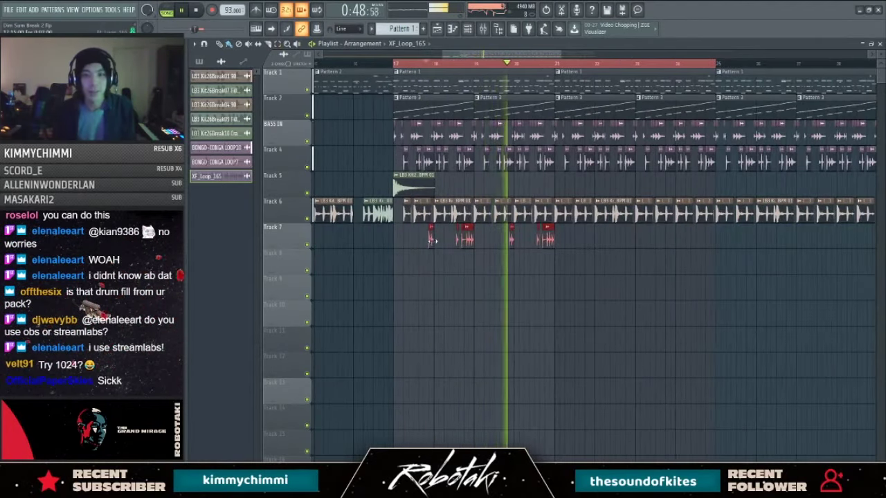
pyautogui.keyDown('shift'); pyautogui.moveTo(431, 240); pyautogui.dragTo(592, 235); pyautogui.keyUp('shift')
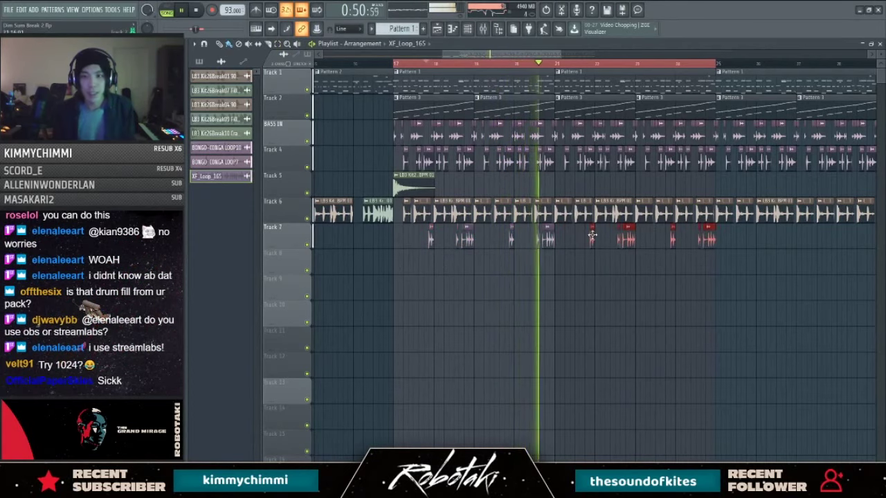
# Step: Listen to the arrangement with the new Track 7 slices through bar 22 and stop playback
pyautogui.scroll(-3, 577, 277)
pyautogui.scroll(2, 733, 312)
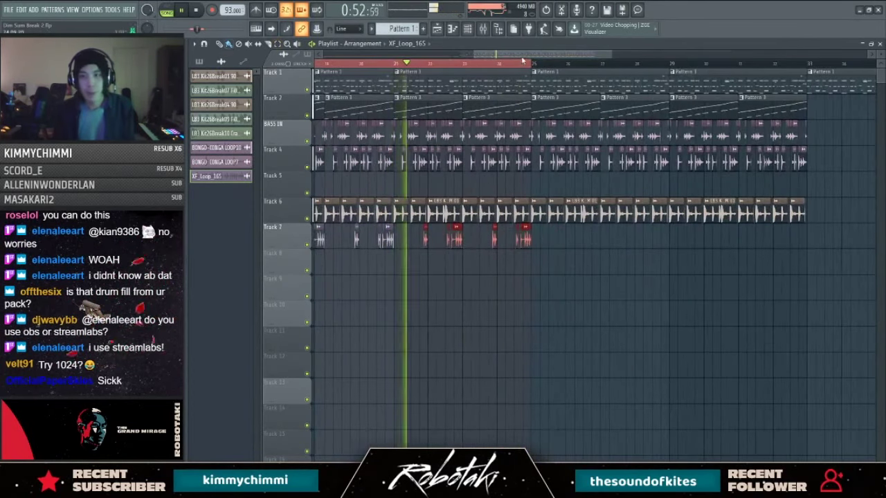
pyautogui.moveTo(525, 55); pyautogui.dragTo(517, 58)
pyautogui.scroll(-2, 517, 60)
pyautogui.scroll(3, 517, 60)
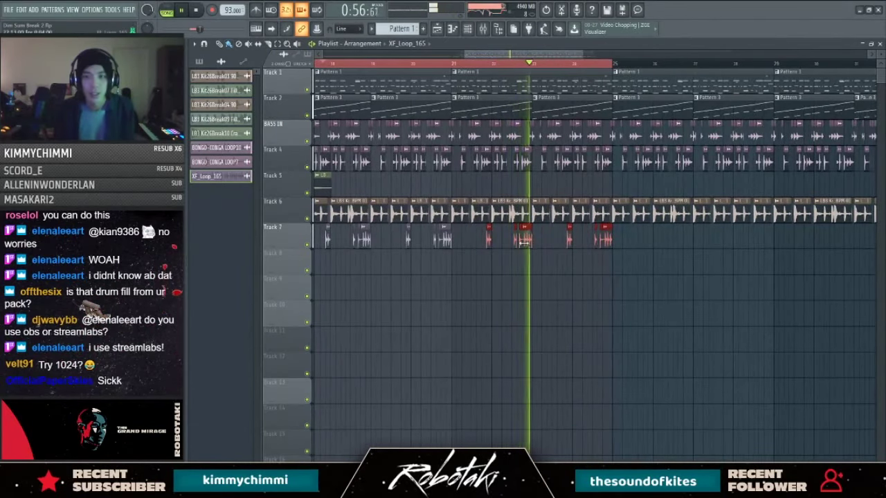
pyautogui.scroll(-2, 572, 284)
pyautogui.scroll(2, 571, 285)
pyautogui.press('space')
# Step: Select bars 17 to 24 together with the clips on all tracks in that range
pyautogui.scroll(-2, 593, 132)
pyautogui.keyDown('ctrl'); pyautogui.scroll(-1, 597, 135); pyautogui.keyUp('ctrl')
pyautogui.keyDown('ctrl'); pyautogui.moveTo(438, 67); pyautogui.dragTo(584, 76); pyautogui.keyUp('ctrl')
# Step: Glance at the channel rack, return to the playlist and play the selected section from bar 17
pyautogui.press('F6')
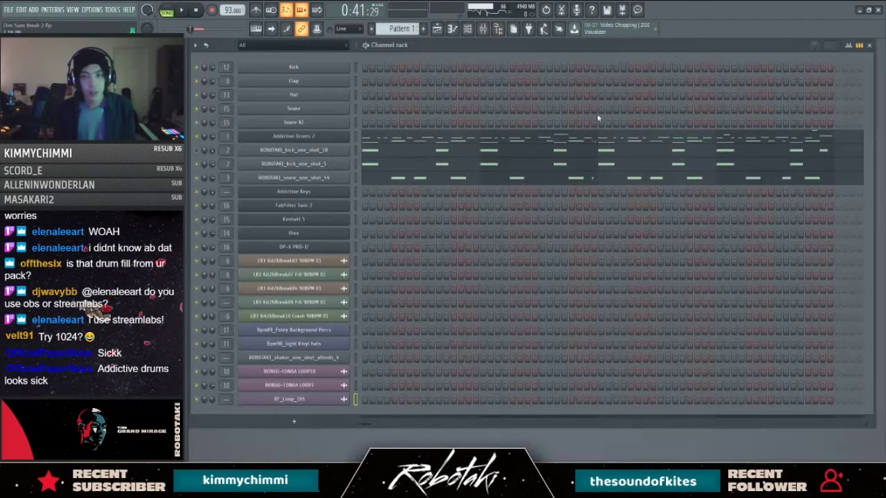
pyautogui.press('F6')
pyautogui.press('F5')
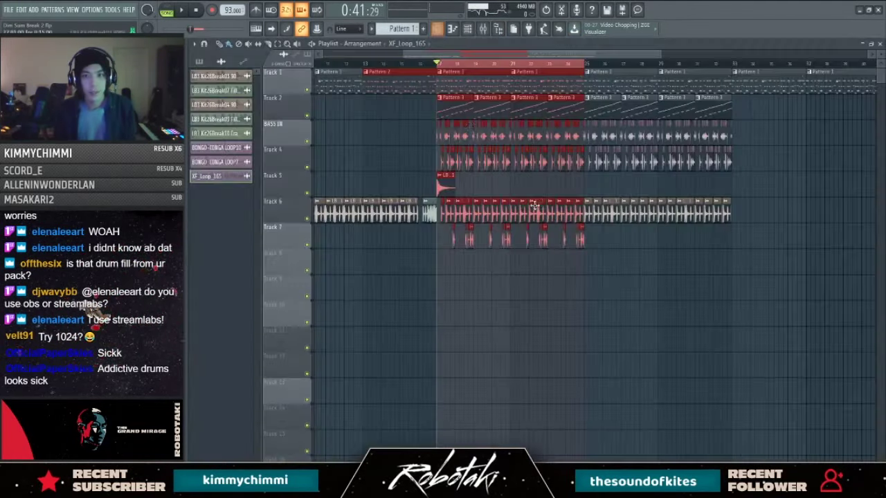
pyautogui.press('space')
pyautogui.scroll(8, 469, 257)
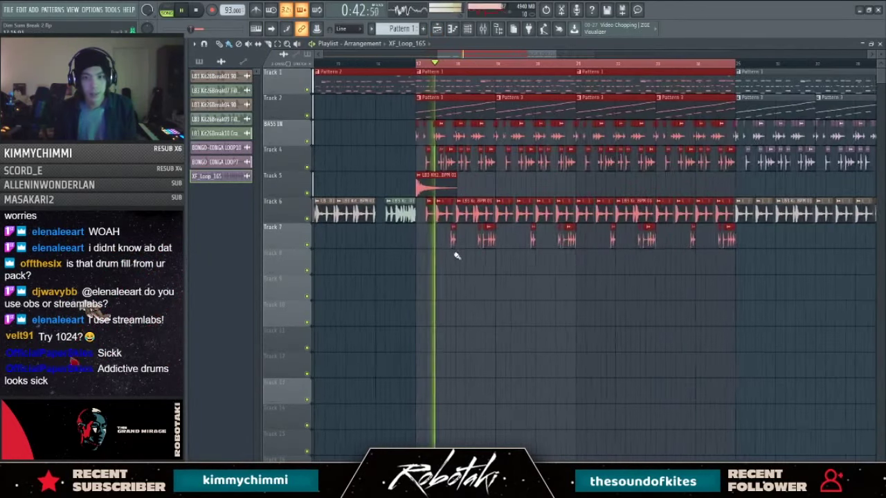
# Step: Delete the short XF_Loop_165 slice that leads into the Track 7 fill before bar 19
pyautogui.moveTo(418, 239); pyautogui.dragTo(442, 255)
pyautogui.scroll(4, 453, 261)
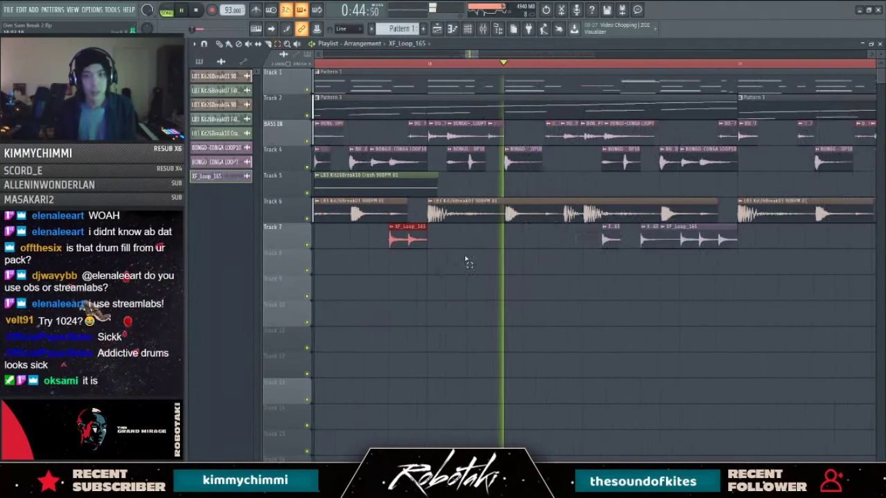
pyautogui.moveTo(601, 252); pyautogui.dragTo(755, 246)
pyautogui.scroll(3, 795, 293)
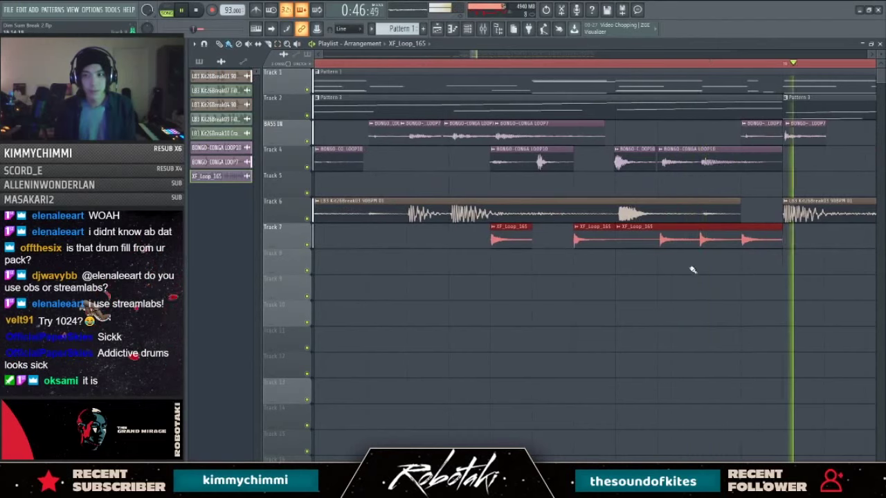
pyautogui.scroll(2, 609, 297)
pyautogui.doubleClick(564, 244)
pyautogui.scroll(-4, 542, 317)
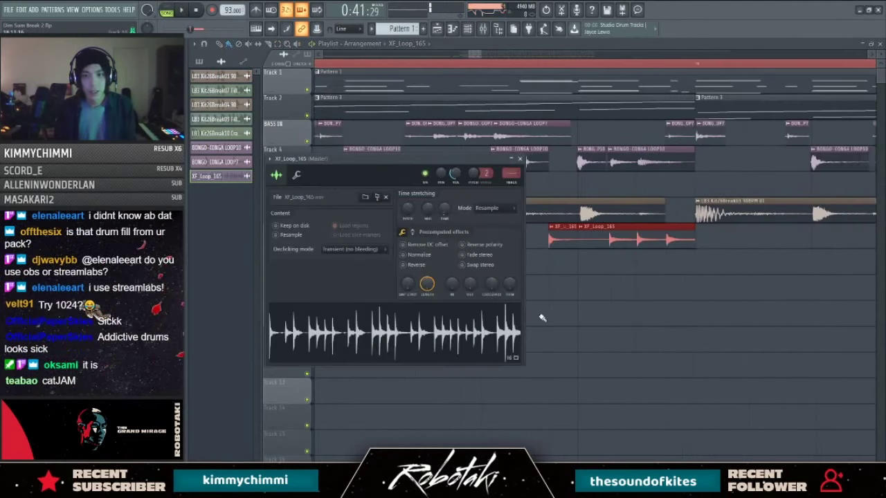
pyautogui.click(415, 63)
pyautogui.scroll(2, 527, 260)
pyautogui.rightClick(512, 243)
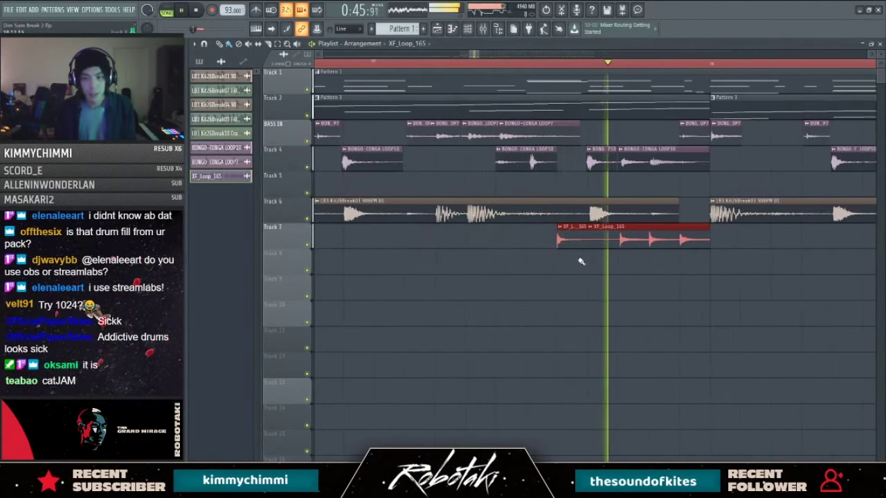
# Step: Remove the Track 7 fill before bar 21 and copy the bars 17 to 18 slices onto Track 8 at bars 19 to 20
pyautogui.scroll(-3, 609, 266)
pyautogui.scroll(-3, 609, 265)
pyautogui.doubleClick(612, 242)
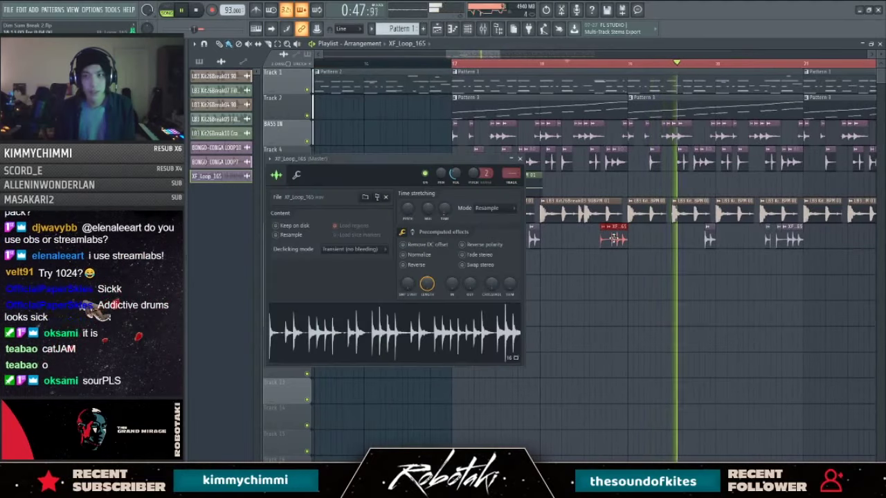
pyautogui.click(765, 246)
pyautogui.rightClick(767, 245)
pyautogui.rightClick(782, 246)
pyautogui.moveTo(761, 228); pyautogui.dragTo(709, 257)
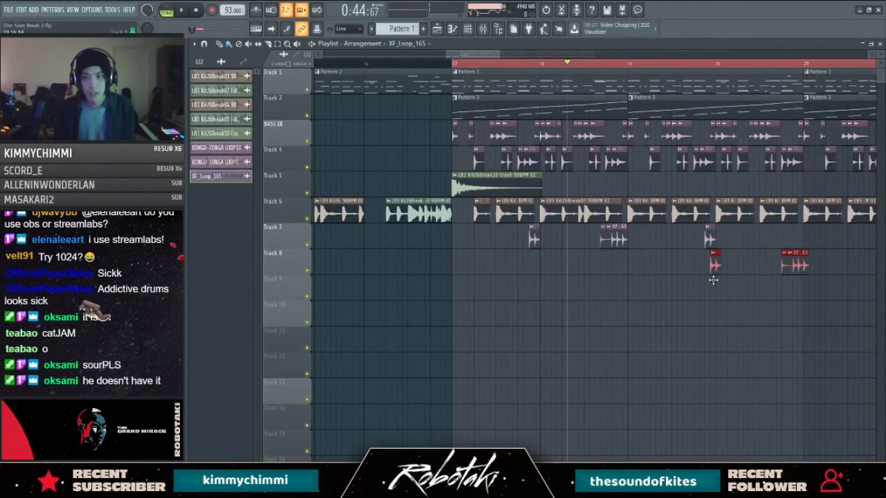
# Step: Delete the short duplicate slice on Track 8 before bar 20 and all XF_Loop_165 slices from bar 21 onward on Tracks 7 and 8
pyautogui.keyDown('ctrl'); pyautogui.click(707, 266); pyautogui.keyUp('ctrl')
pyautogui.scroll(-3, 657, 284)
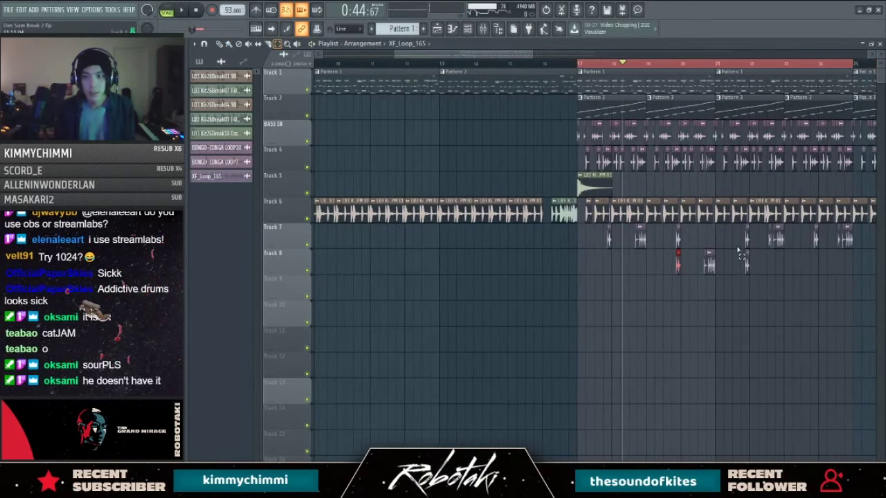
pyautogui.moveTo(737, 251); pyautogui.dragTo(873, 232)
pyautogui.press('Delete')
# Step: Select and play bars 17 to 24, muting the two tracks with the bongo-conga loops
pyautogui.click(560, 64)
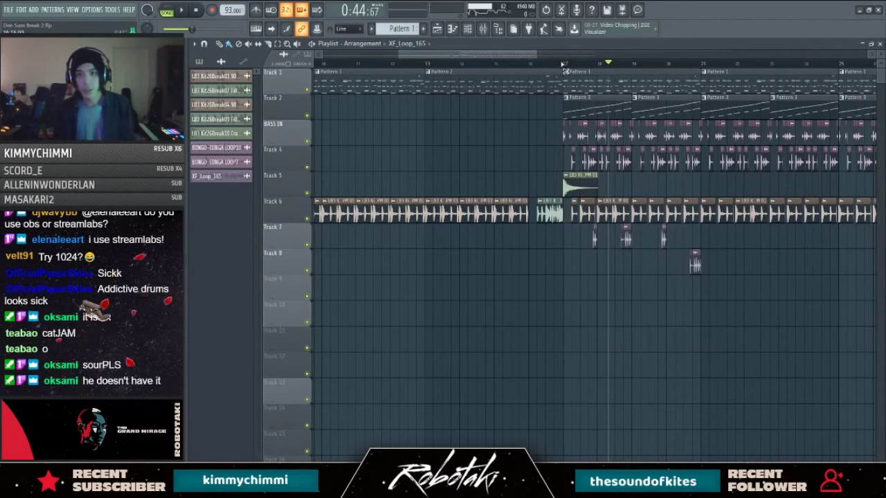
pyautogui.moveTo(565, 65); pyautogui.dragTo(837, 83)
pyautogui.scroll(2, 823, 191)
pyautogui.press('space')
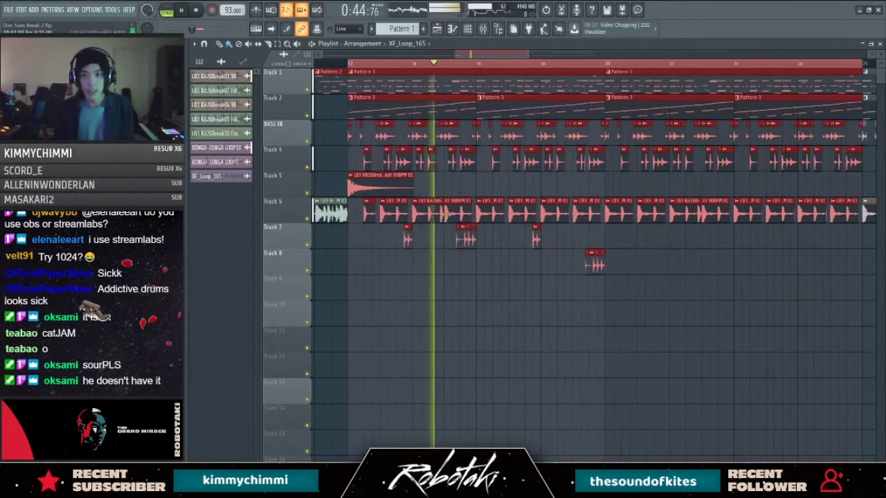
pyautogui.scroll(2, 331, 177)
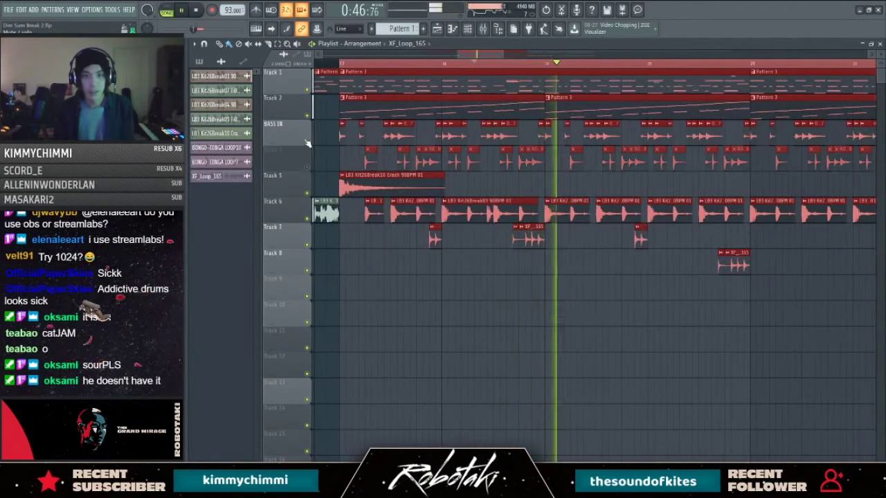
# Step: Split the Track 7 slice before bar 18 into two clips at its second hit, with playback stopped
pyautogui.moveTo(767, 224); pyautogui.dragTo(414, 323)
pyautogui.scroll(4, 452, 275)
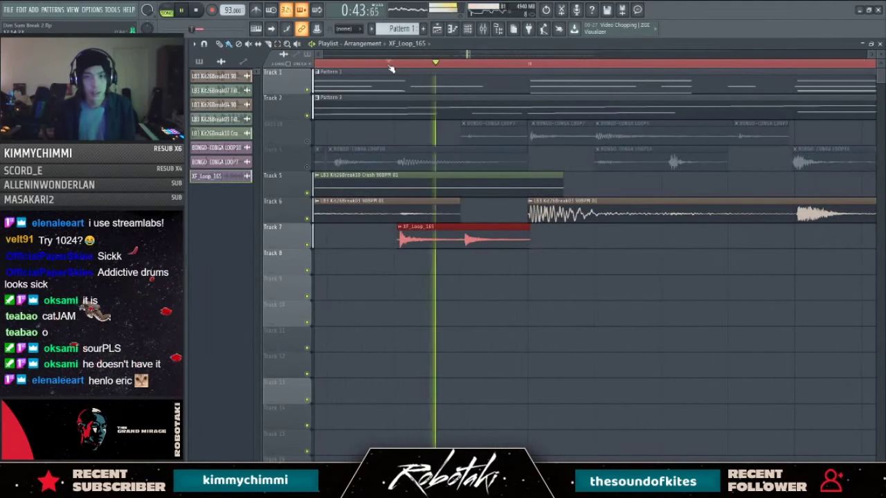
pyautogui.scroll(-3, 390, 69)
pyautogui.press('space')
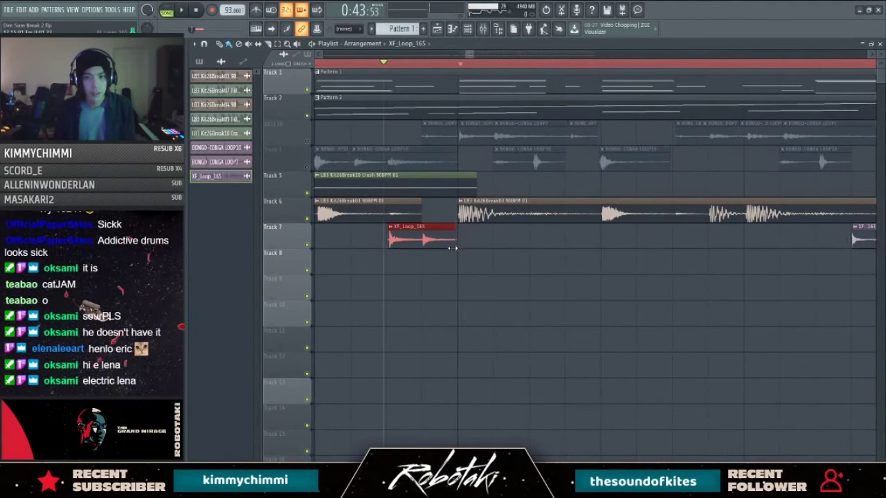
pyautogui.scroll(3, 422, 255)
pyautogui.moveTo(435, 241); pyautogui.dragTo(431, 241)
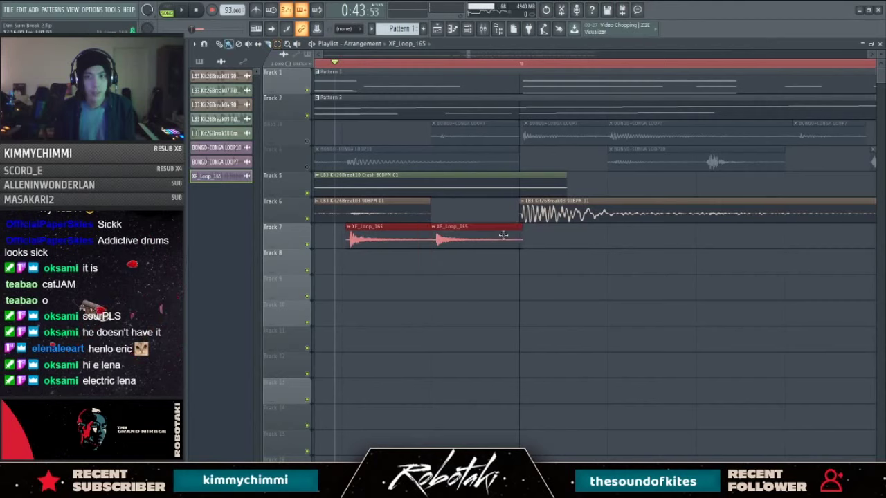
# Step: Shorten the ends of the two slices before bar 18 and compare them by ear with the full-length version
pyautogui.moveTo(522, 235); pyautogui.dragTo(492, 244)
pyautogui.press('space')
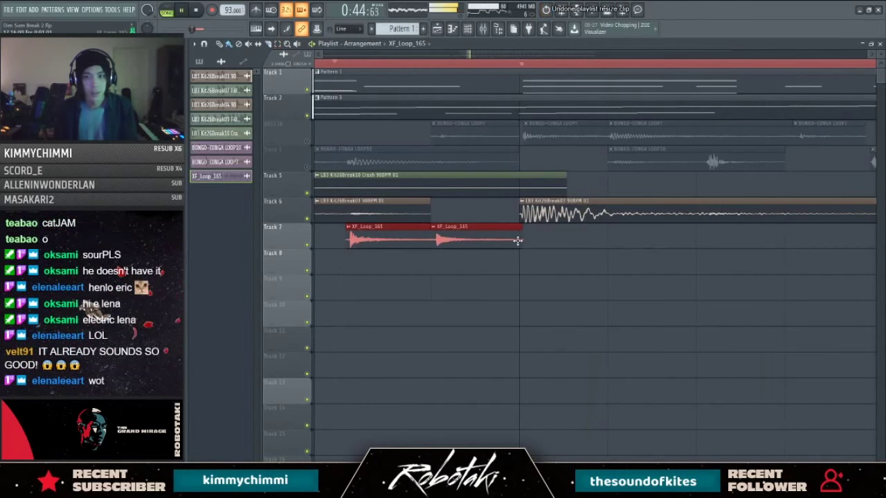
pyautogui.press('space')
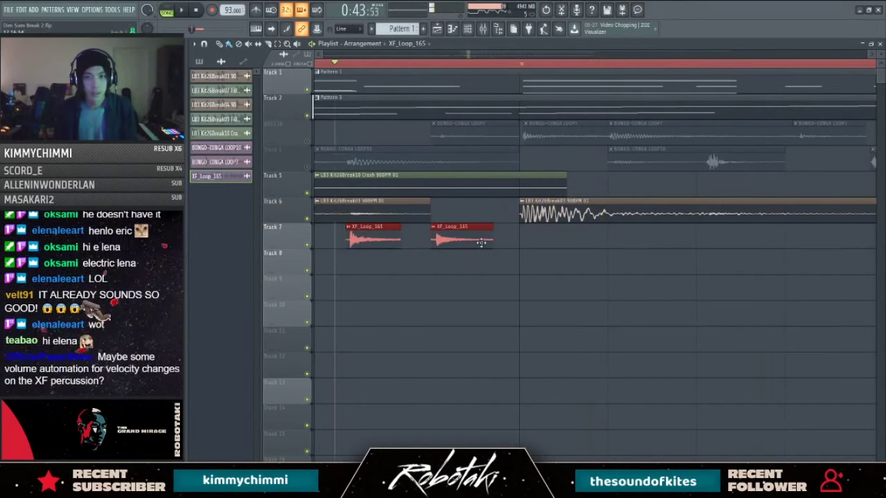
# Step: Set the XF_Loop_165 declicking mode to Generic (bleeding) and start playback
pyautogui.doubleClick(477, 239)
pyautogui.click(353, 249)
pyautogui.click(351, 302)
pyautogui.press('Escape')
pyautogui.press('space')
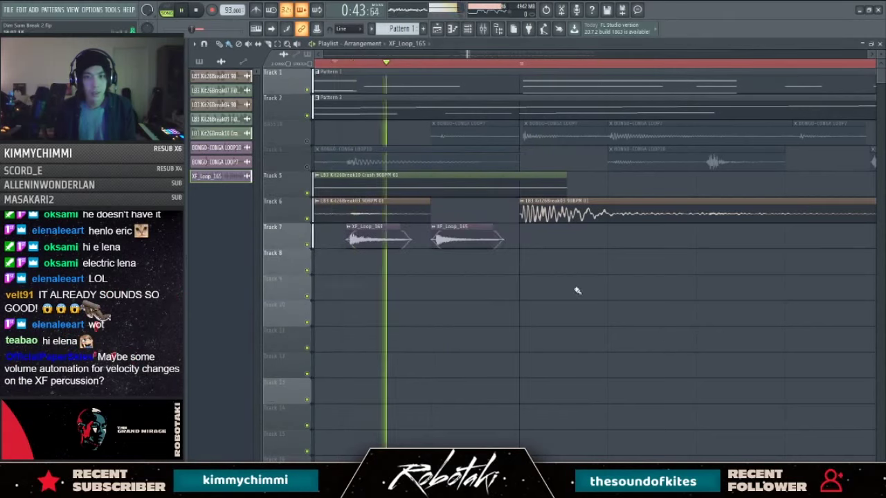
# Step: Replay the two faded slices and extend their ends so the second reaches bar 18
pyautogui.press('space')
pyautogui.press('space')
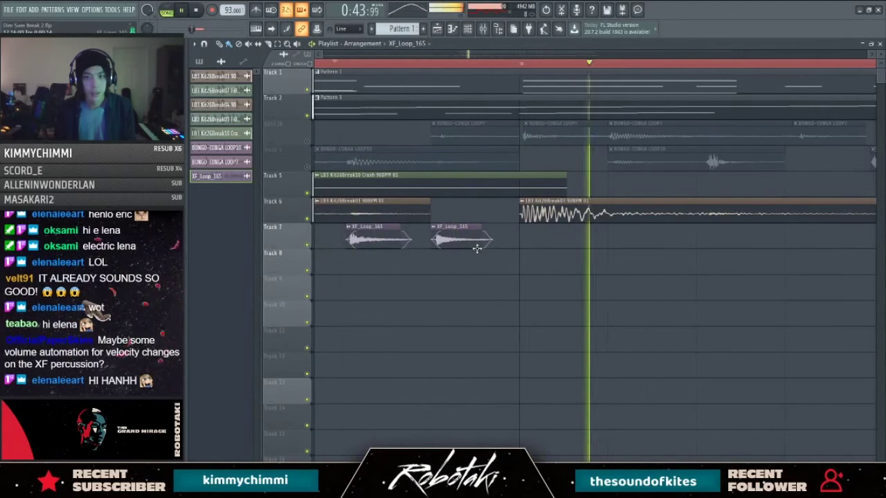
pyautogui.moveTo(490, 240); pyautogui.dragTo(523, 241)
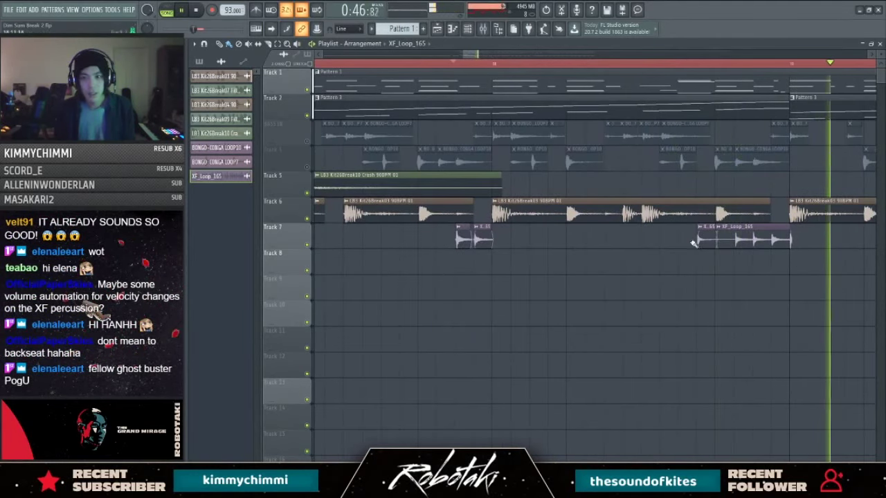
# Step: Split the Track 7 fill before bar 19 into separate clips and shorten the tails of its last three slices
pyautogui.scroll(4, 773, 263)
pyautogui.press('c')
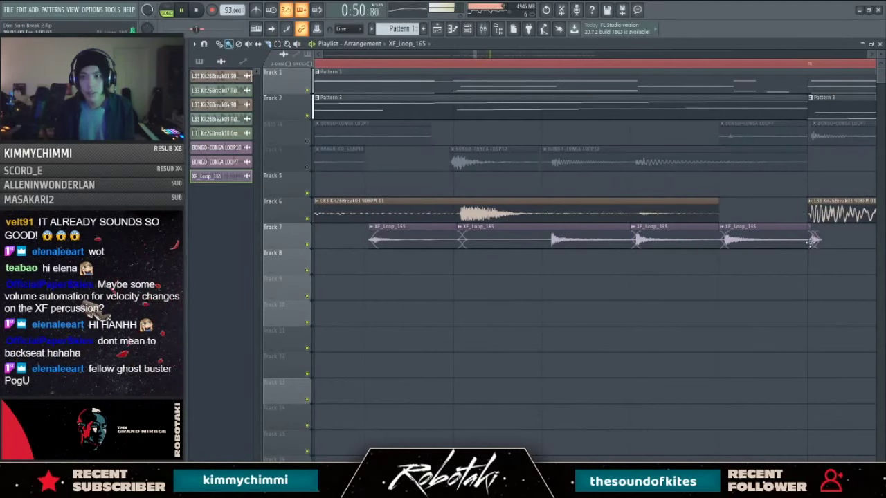
pyautogui.moveTo(803, 242); pyautogui.dragTo(779, 244)
pyautogui.moveTo(801, 294); pyautogui.dragTo(553, 244)
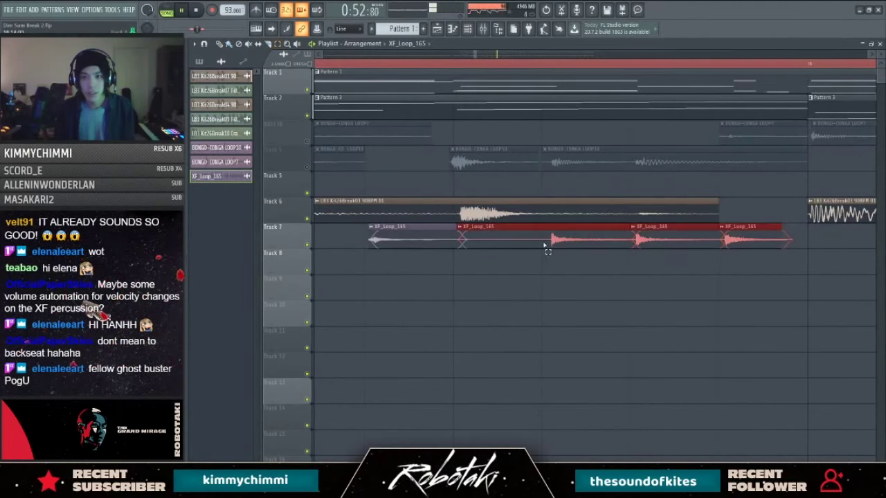
pyautogui.moveTo(628, 234); pyautogui.dragTo(585, 242)
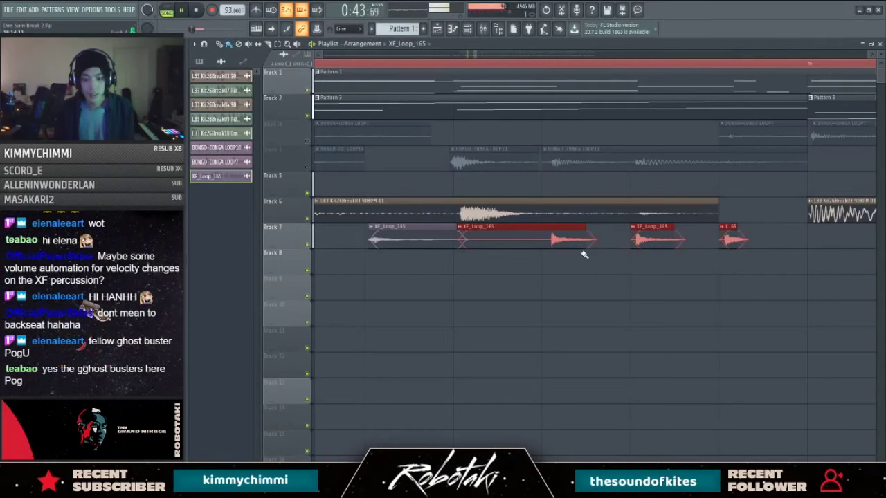
pyautogui.press('space')
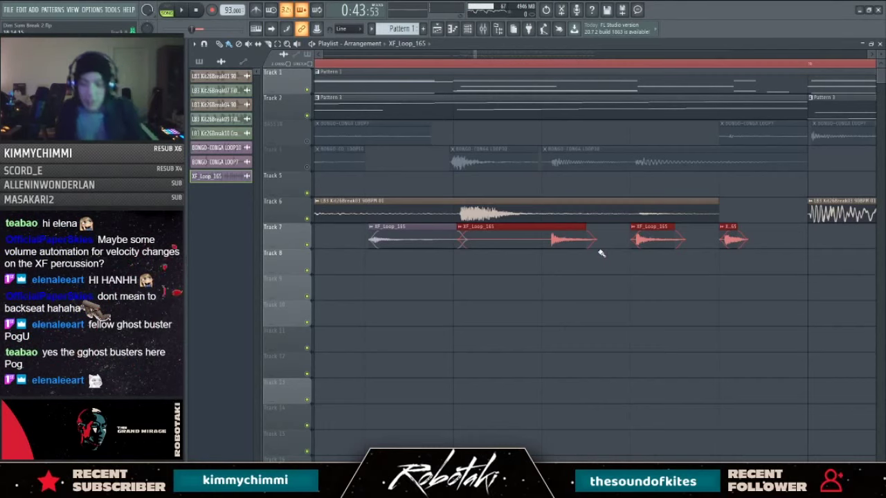
# Step: Open the channel rack and switch the active pattern from Pattern 3 to Pattern 1
pyautogui.click(594, 408)
pyautogui.scroll(-5, 594, 408)
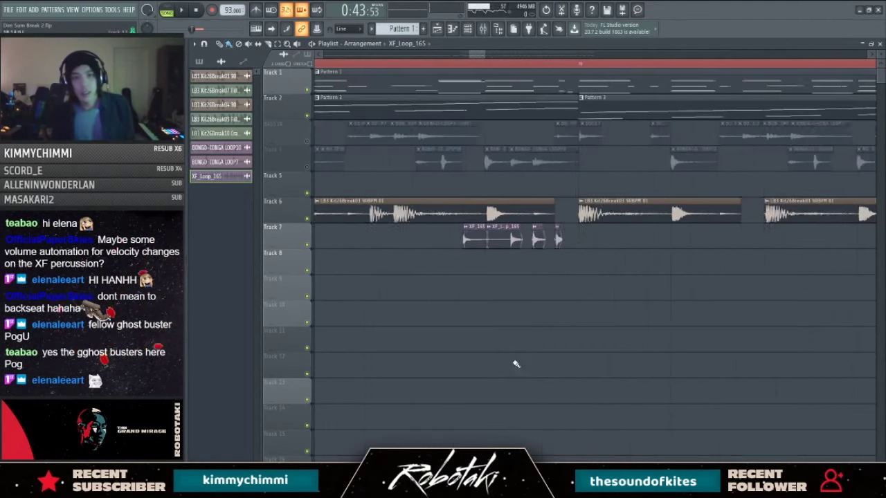
pyautogui.scroll(-3, 501, 109)
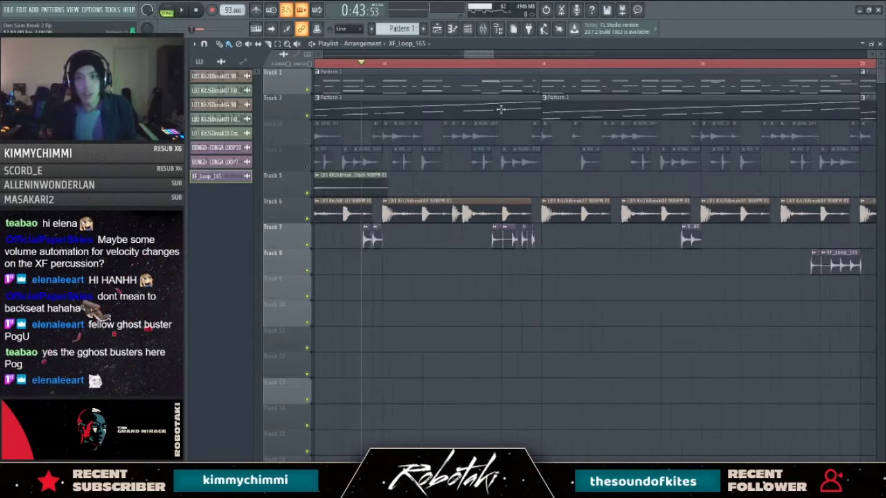
pyautogui.moveTo(476, 56); pyautogui.dragTo(455, 56)
pyautogui.scroll(-3, 514, 160)
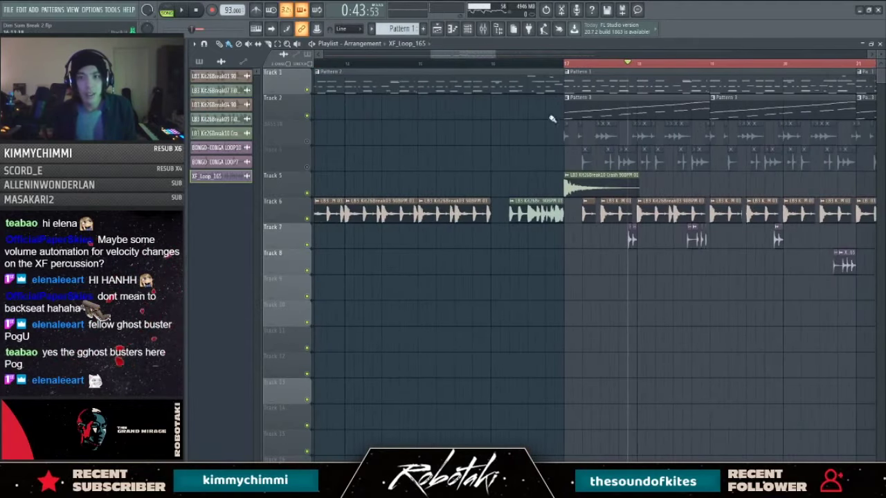
pyautogui.doubleClick(570, 116)
pyautogui.press('Escape')
pyautogui.click(437, 29)
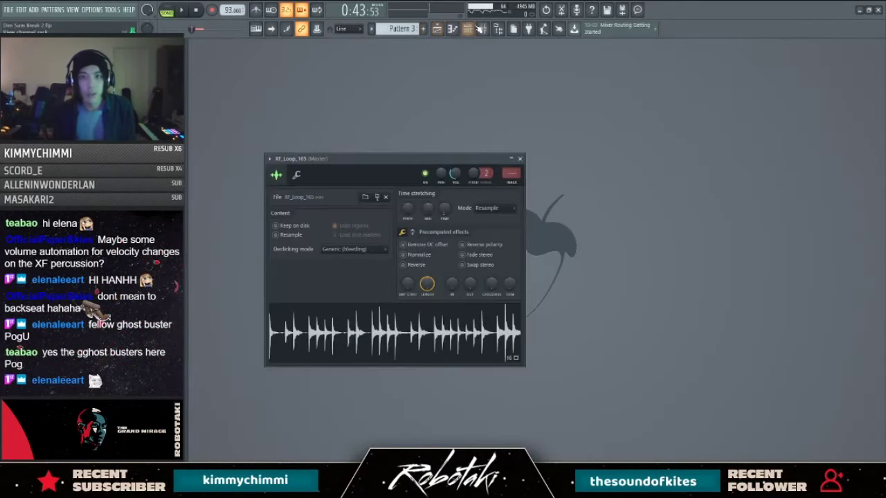
pyautogui.click(468, 28)
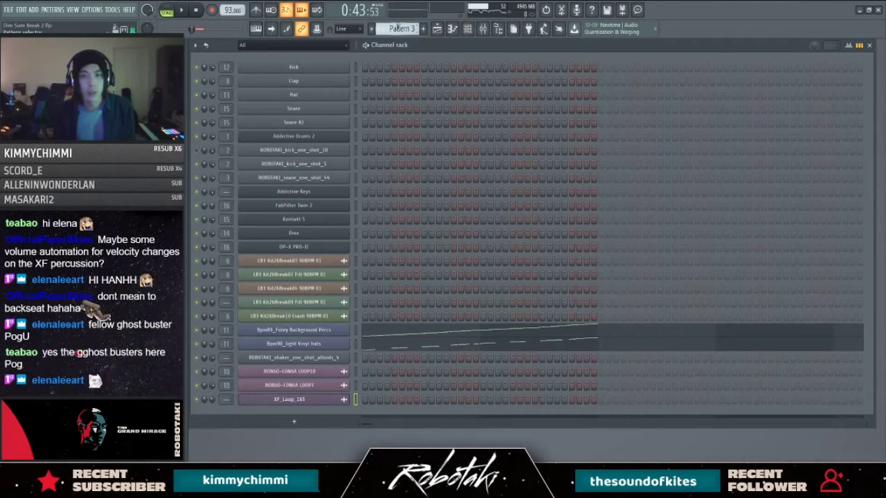
pyautogui.moveTo(397, 27); pyautogui.dragTo(397, 42)
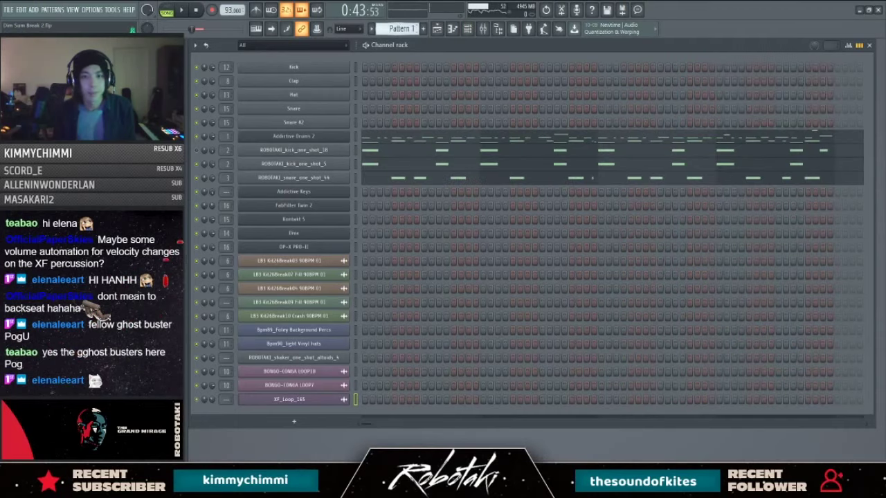
# Step: Examine the Addictive Drums 2 piano roll in Pattern 1, select its C3 notes and return to the channel rack
pyautogui.click(384, 141)
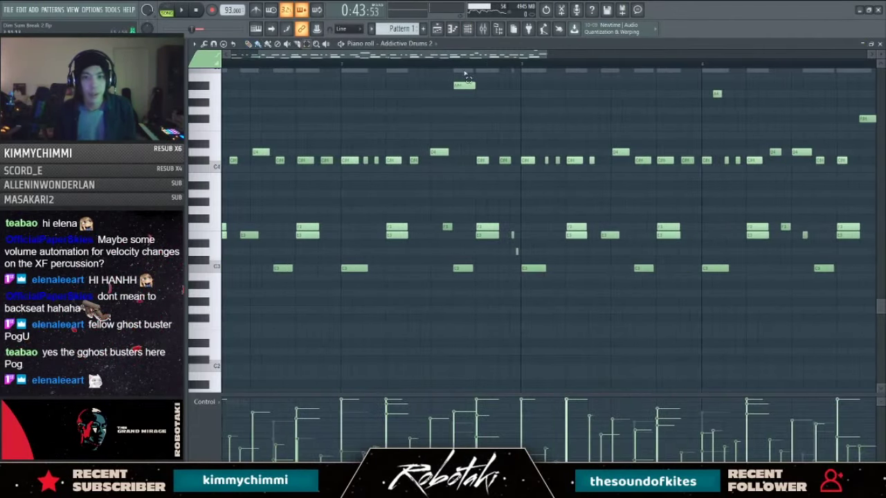
pyautogui.hscroll(-1, 435, 65)
pyautogui.scroll(-3, 369, 285)
pyautogui.moveTo(589, 247); pyautogui.dragTo(222, 316)
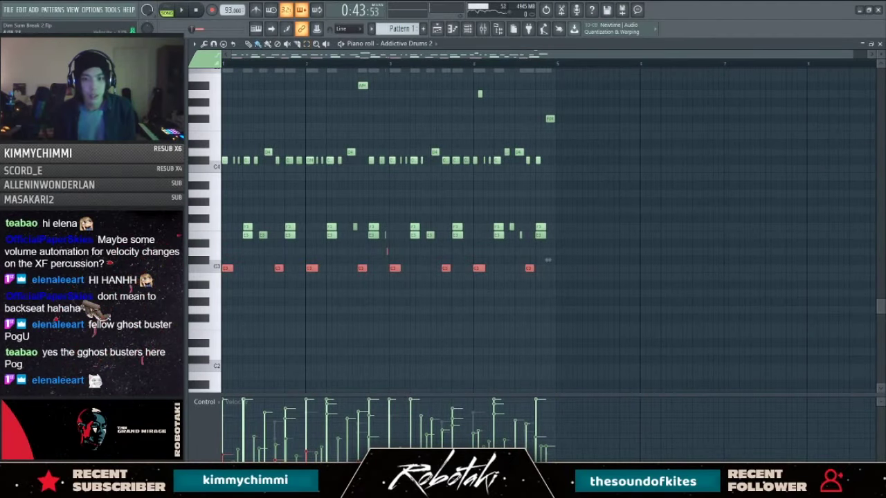
pyautogui.press('F7')
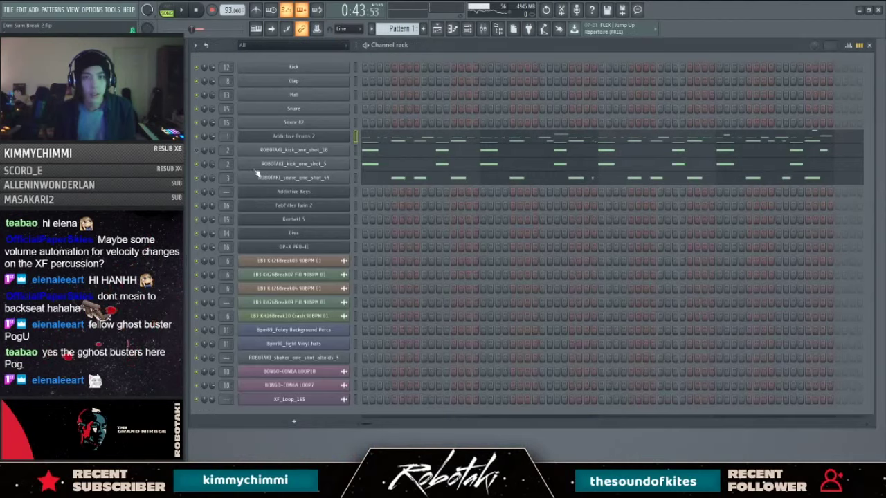
# Step: Listen while examining the notes of Addictive Drums 2 and ROBOTAKI_kick_one_shot_5 in Pattern 1, ending in the channel rack
pyautogui.click(395, 144)
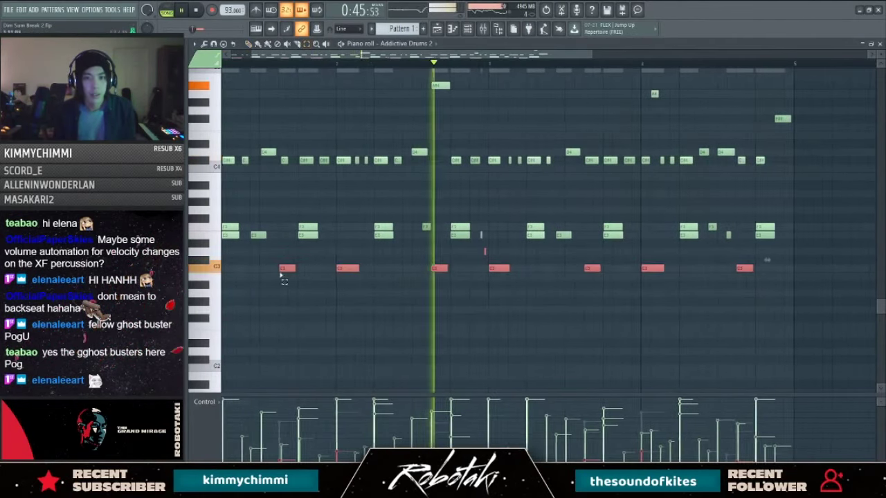
pyautogui.press('F7')
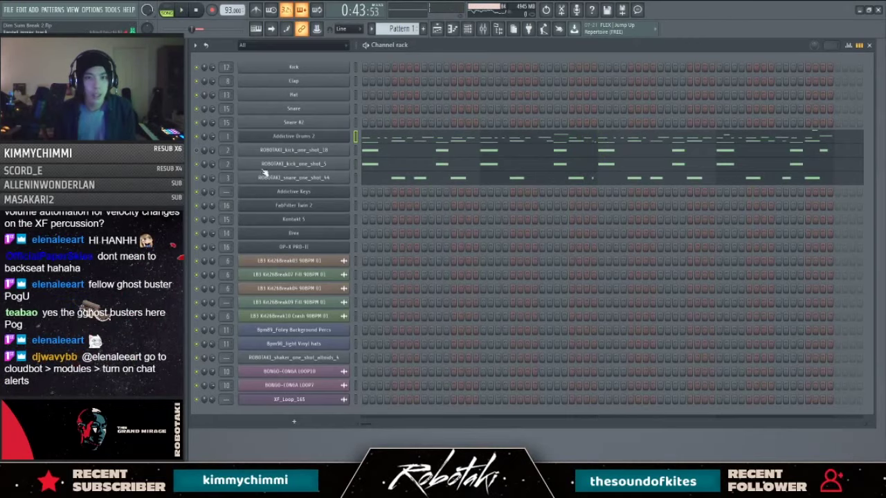
pyautogui.click(370, 166)
pyautogui.press('space')
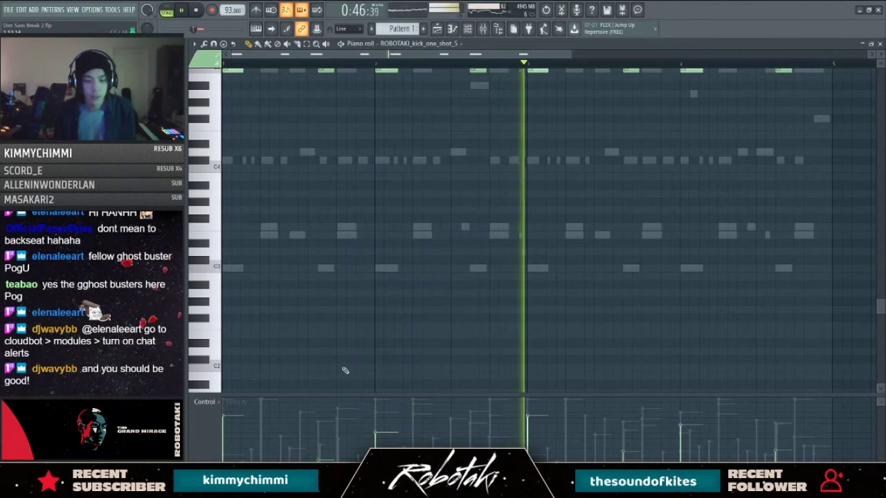
pyautogui.press('Escape')
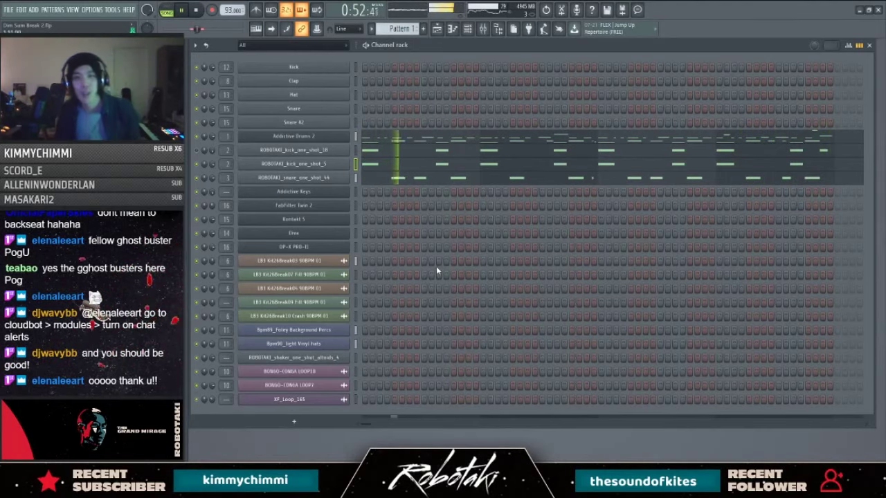
# Step: Duplicate the Track 7 and Track 8 slices four bars further along and move both Track 8 fills onto Track 7
pyautogui.press('F5')
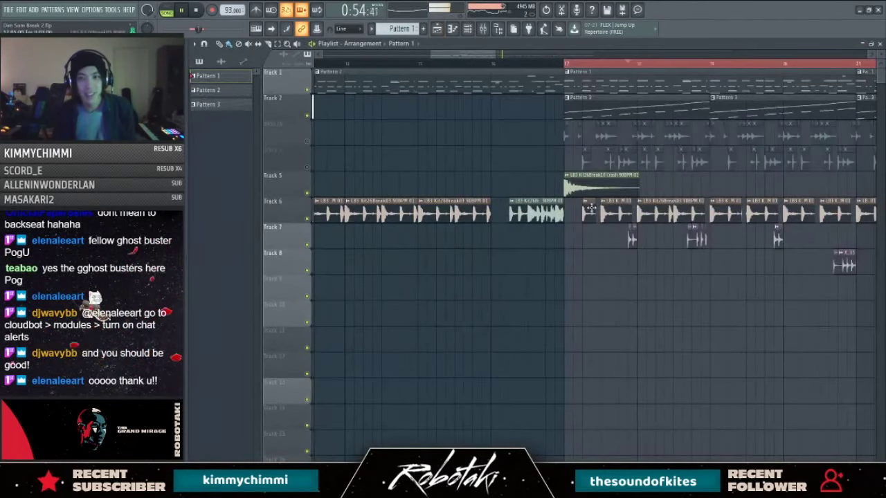
pyautogui.scroll(-5, 587, 238)
pyautogui.press('space')
pyautogui.scroll(3, 676, 281)
pyautogui.moveTo(632, 237); pyautogui.dragTo(380, 315)
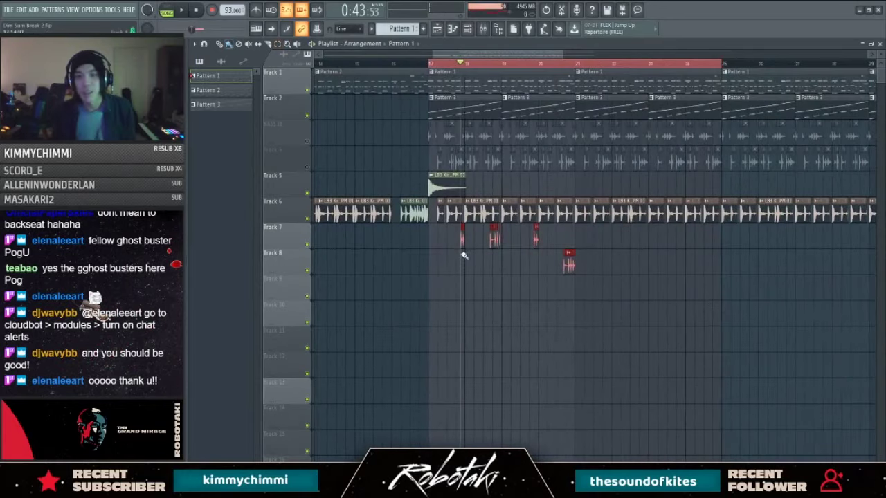
pyautogui.moveTo(461, 246); pyautogui.dragTo(611, 241)
pyautogui.moveTo(544, 294); pyautogui.dragTo(717, 240)
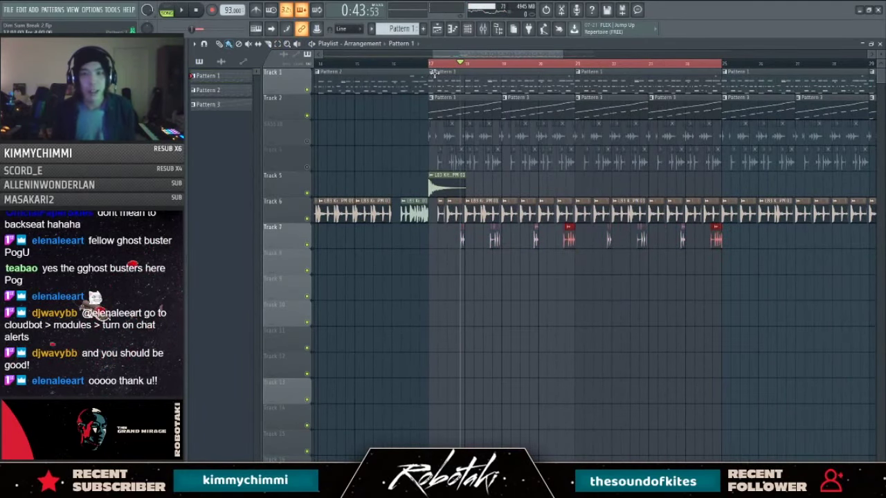
# Step: Listen to the looped section from bar 17 with the duplicated Track 7 slices
pyautogui.press('space')
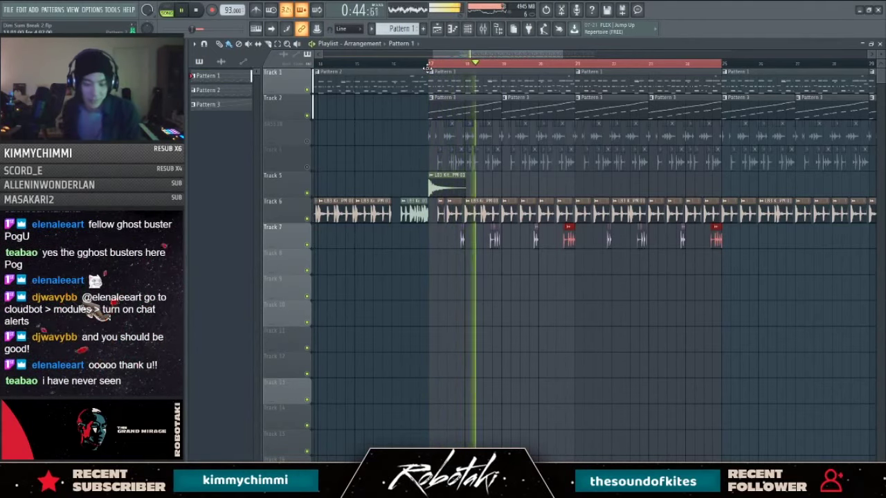
pyautogui.scroll(-2, 543, 181)
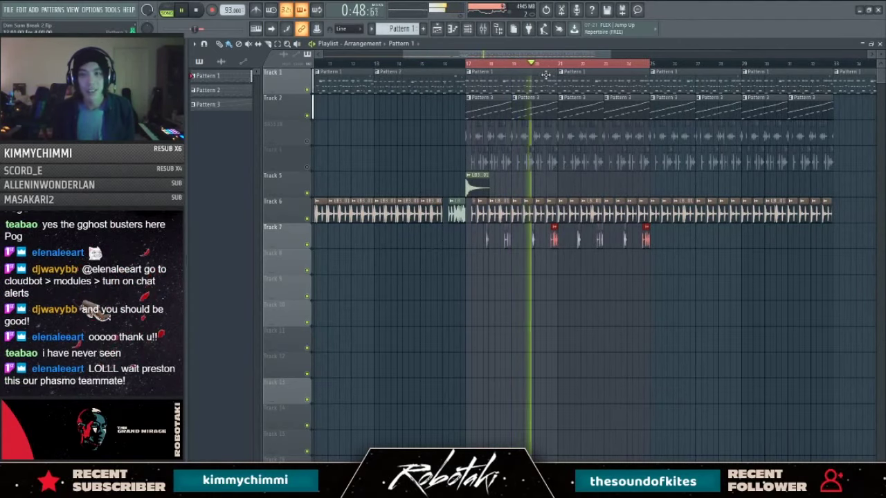
pyautogui.hscroll(1, 547, 64)
pyautogui.press('space')
pyautogui.scroll(2, 507, 64)
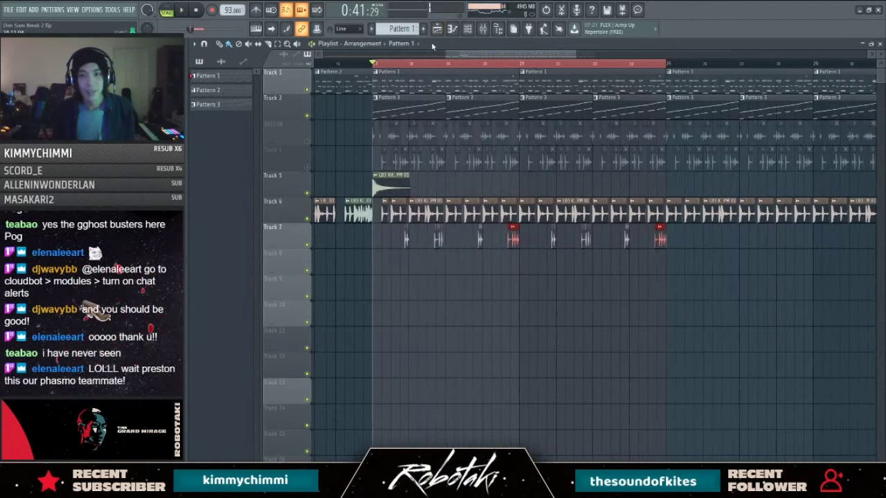
pyautogui.click(350, 36)
pyautogui.click(346, 40)
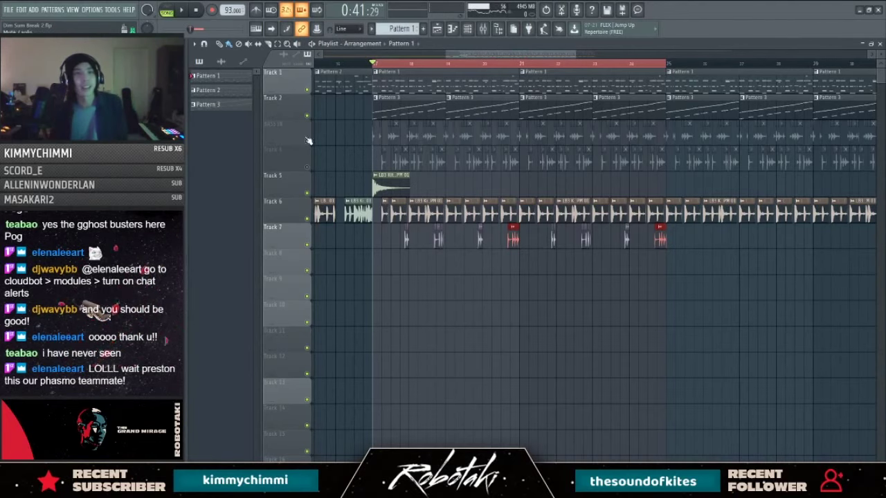
pyautogui.scroll(-2, 433, 187)
pyautogui.scroll(2, 467, 143)
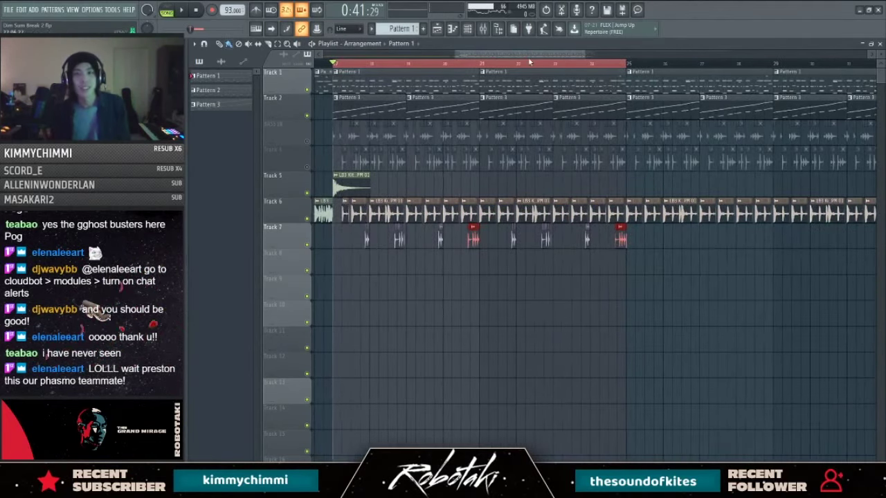
pyautogui.hscroll(-1, 527, 61)
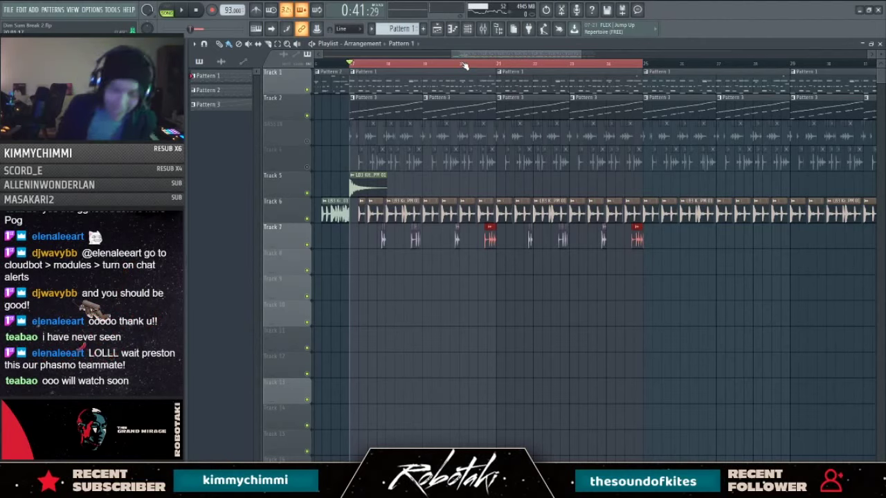
# Step: Duplicate the Track 7 slices into bars 25 to 33 and select bars 17 to 25 of the arrangement
pyautogui.scroll(-3, 473, 364)
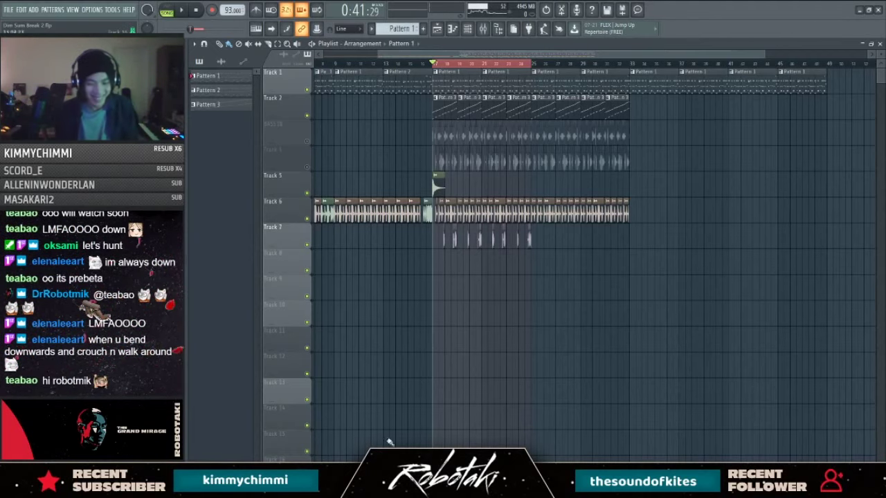
pyautogui.scroll(2, 450, 417)
pyautogui.moveTo(616, 257)
pyautogui.mouseDown()
pyautogui.moveTo(298, 276)
pyautogui.moveTo(643, 251)
pyautogui.moveTo(623, 248)
pyautogui.mouseUp()
pyautogui.hotkey('ctrl', 'b')
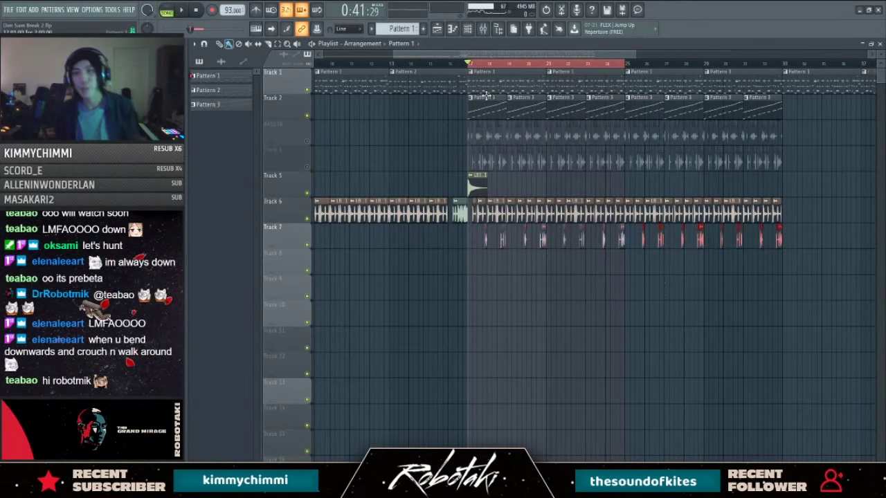
pyautogui.moveTo(470, 66); pyautogui.dragTo(625, 64)
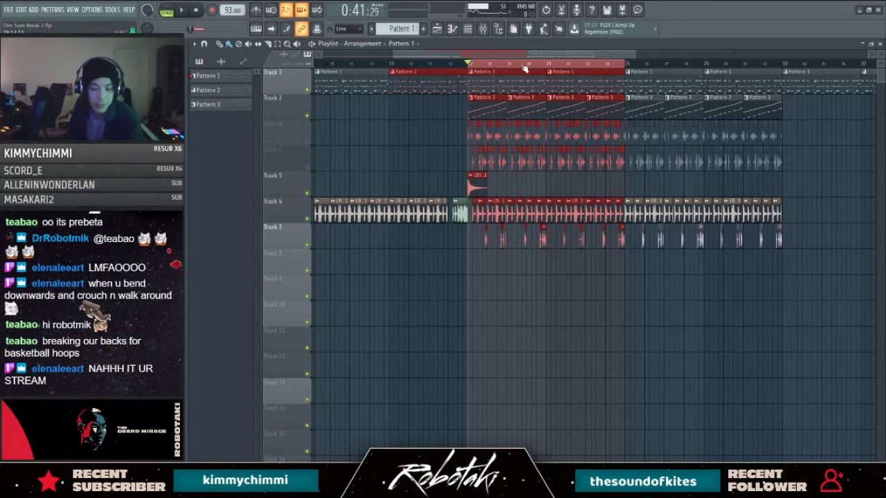
# Step: Check the instrument's tuning with the Archetype Cory Wong tuner on the GUITAR/BASS IN mixer track, and return to the playlist
pyautogui.click(482, 28)
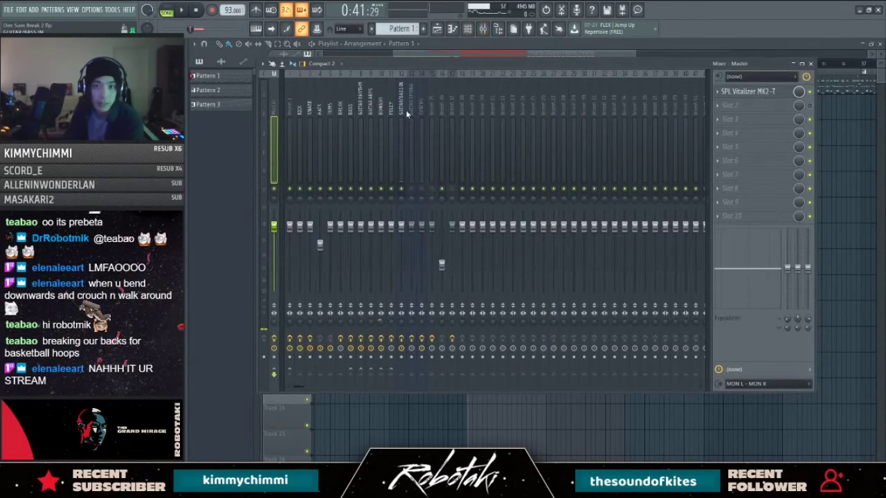
pyautogui.click(406, 109)
pyautogui.click(768, 119)
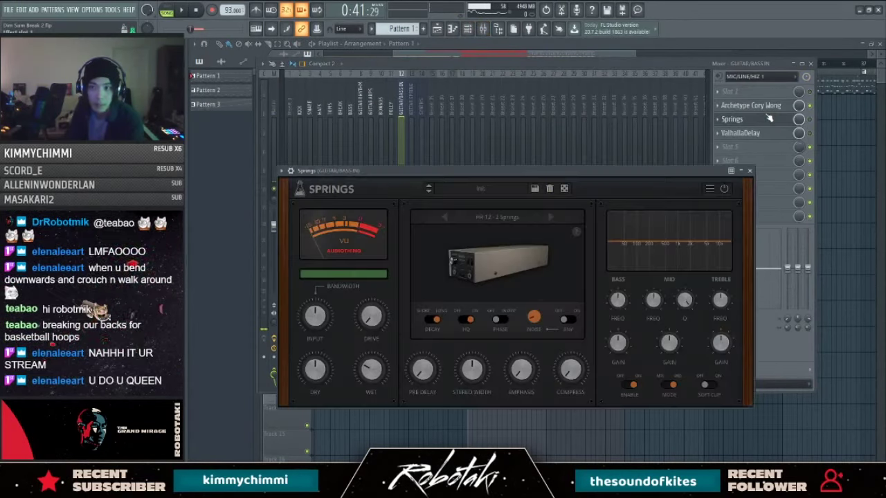
pyautogui.click(768, 119)
pyautogui.click(779, 106)
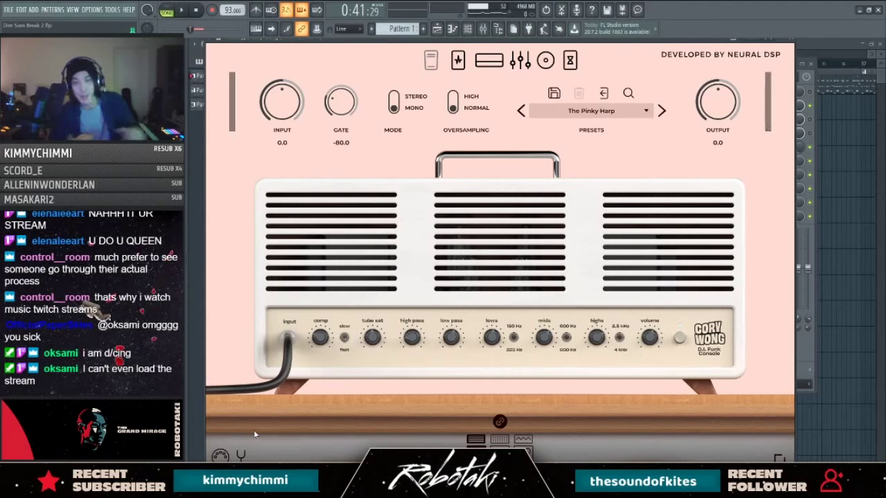
pyautogui.moveTo(368, 484)
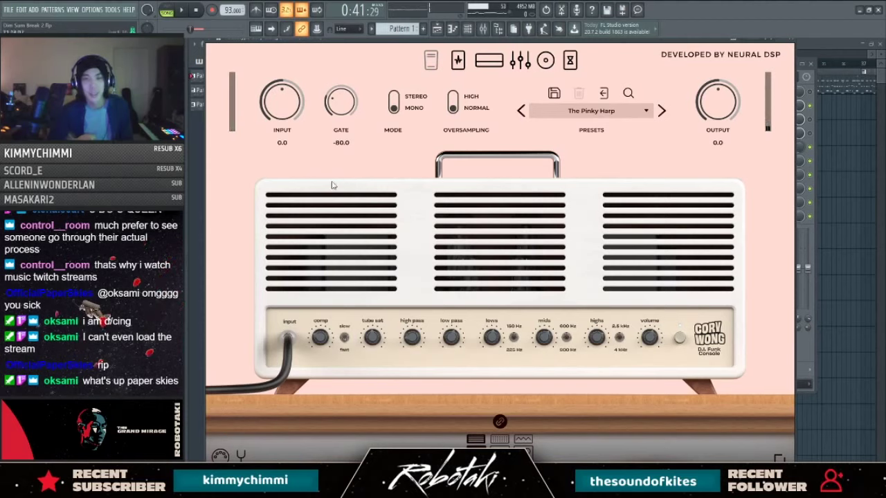
pyautogui.click(241, 454)
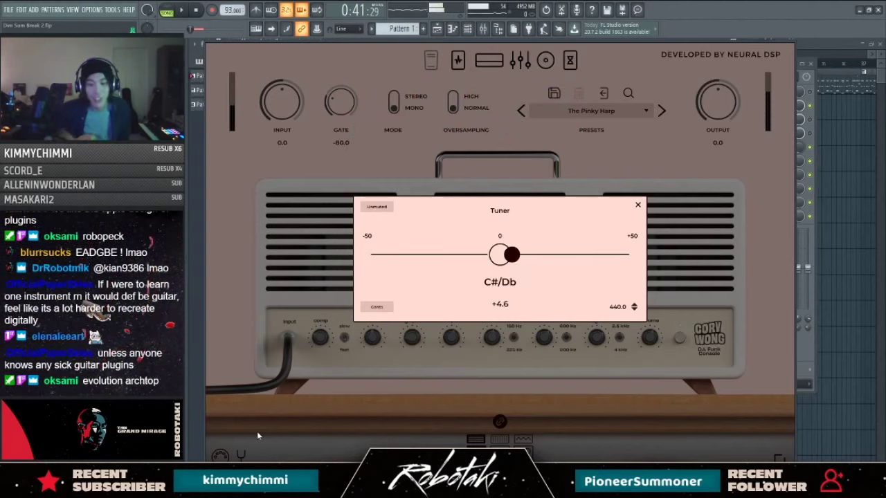
pyautogui.moveTo(676, 44); pyautogui.dragTo(678, 57)
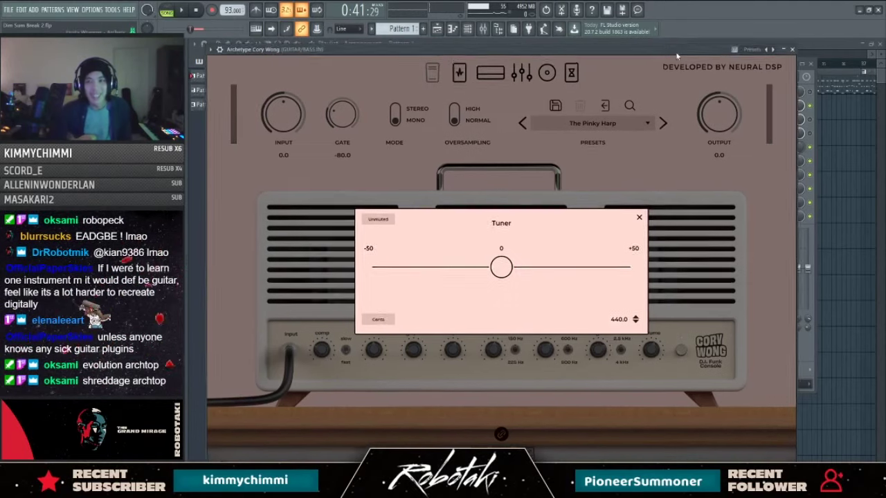
pyautogui.click(794, 50)
pyautogui.press('F9')
pyautogui.press('F6')
pyautogui.press('F6')
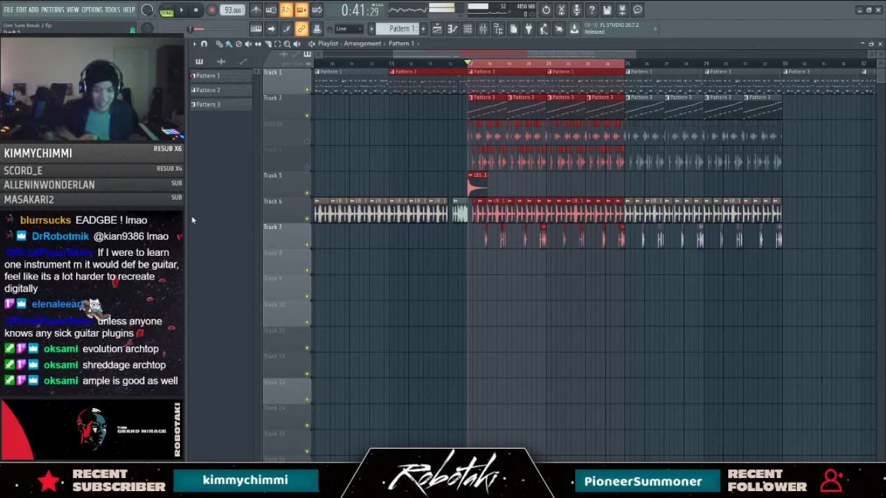
# Step: Examine the amp, delay and reverb pedals and cabinet of Archetype Cory Wong on the GUITAR/BASS IN mixer track
pyautogui.click(484, 30)
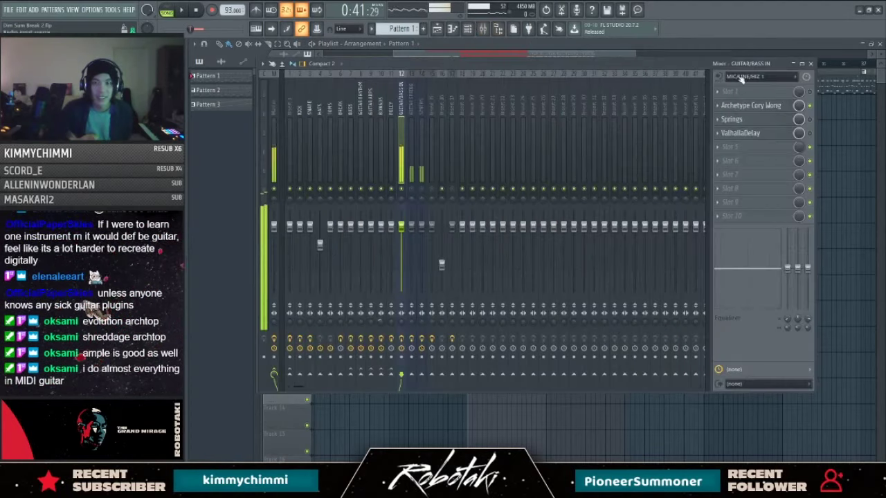
pyautogui.click(774, 106)
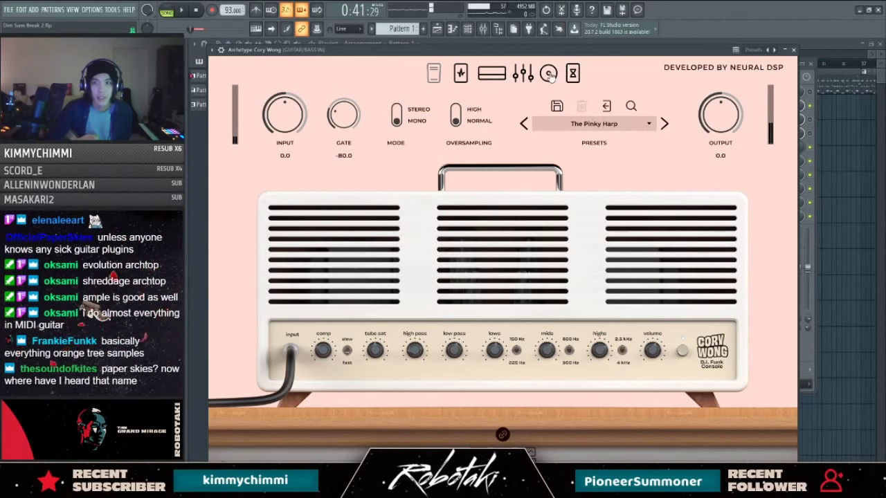
pyautogui.click(571, 78)
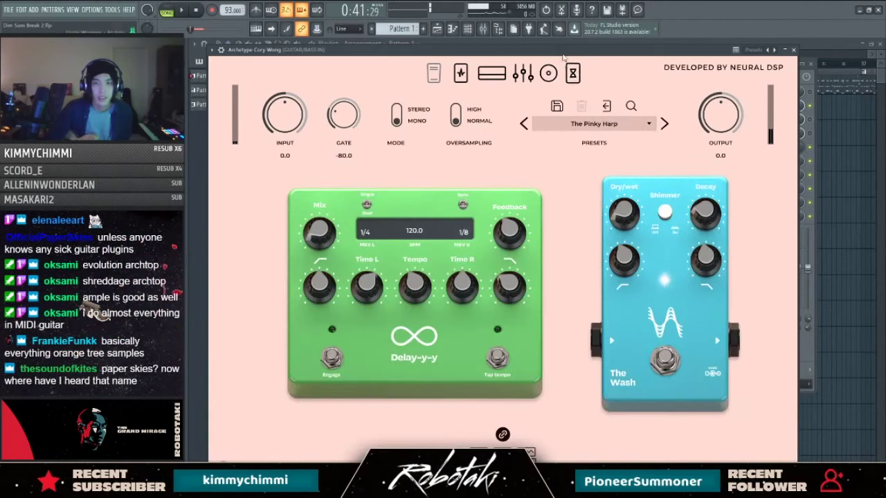
pyautogui.click(550, 77)
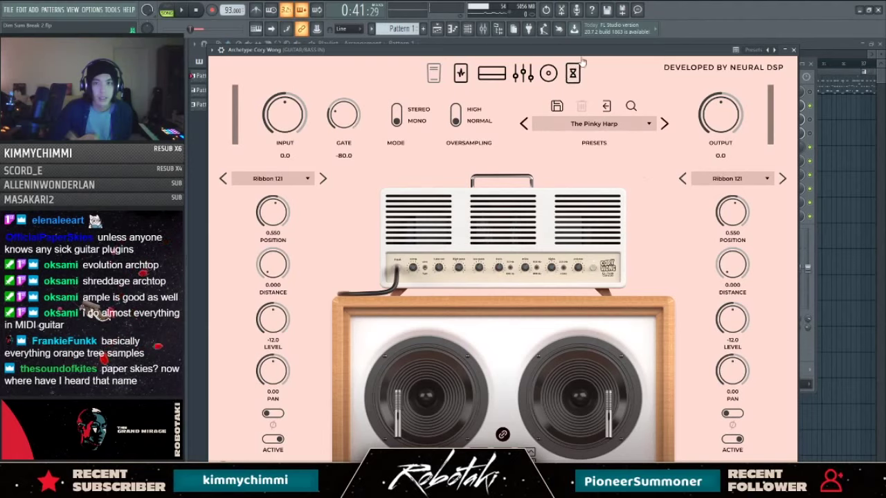
pyautogui.moveTo(585, 52); pyautogui.dragTo(587, 40)
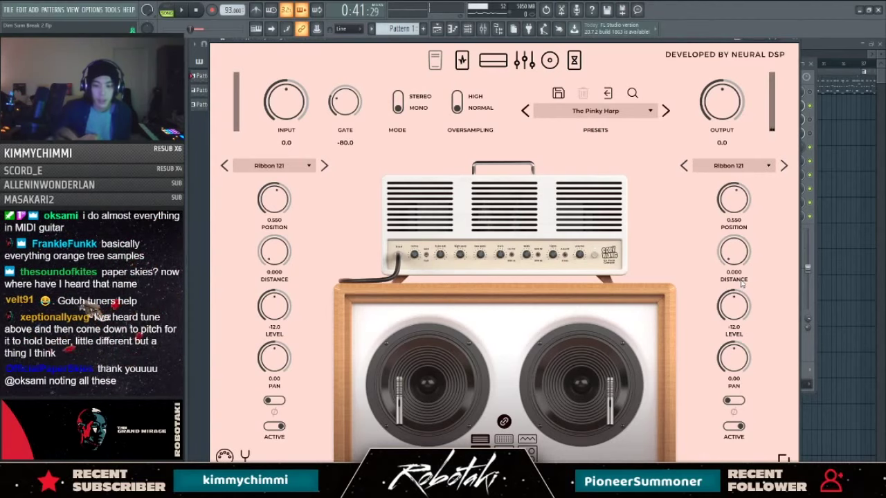
pyautogui.press('Escape')
pyautogui.press('Escape')
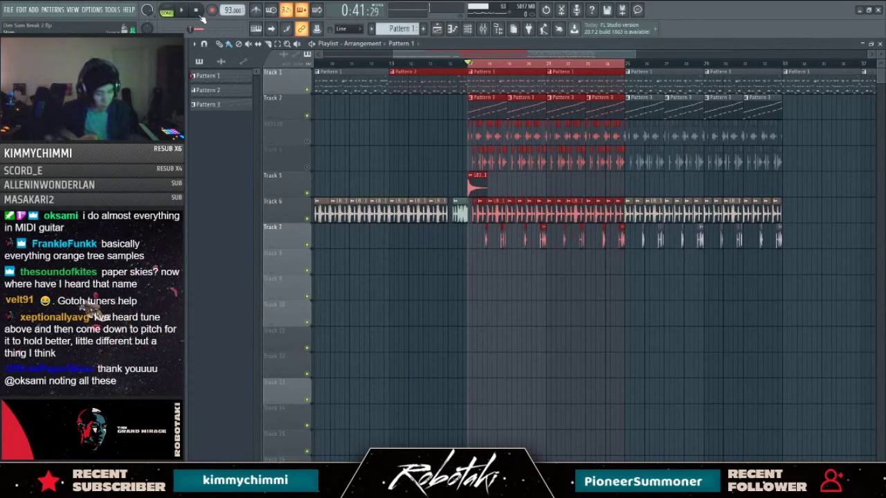
# Step: Unmute Track 4 during playback and inspect the sample settings of the XF_Loop_165 slice from Track 7
pyautogui.press('space')
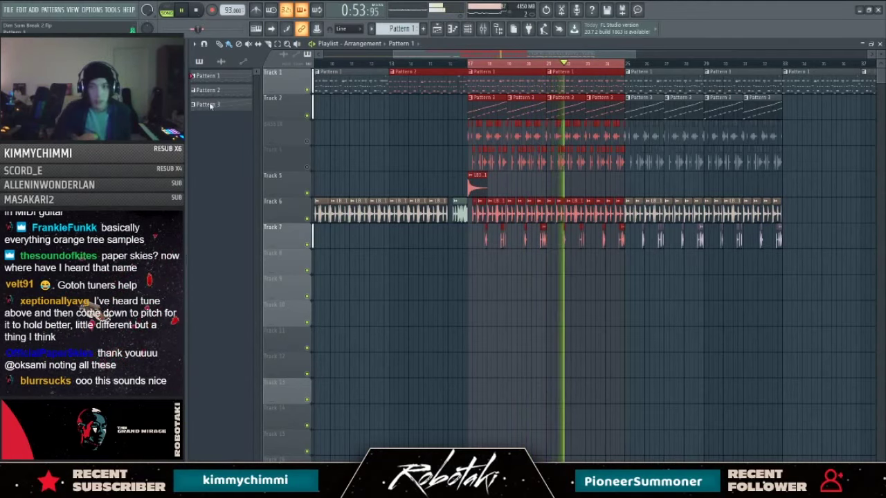
pyautogui.doubleClick(503, 239)
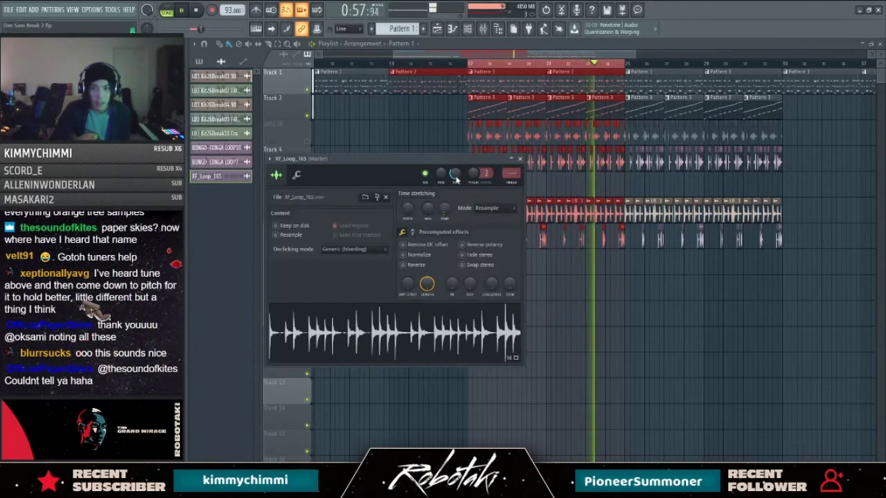
pyautogui.press('Escape')
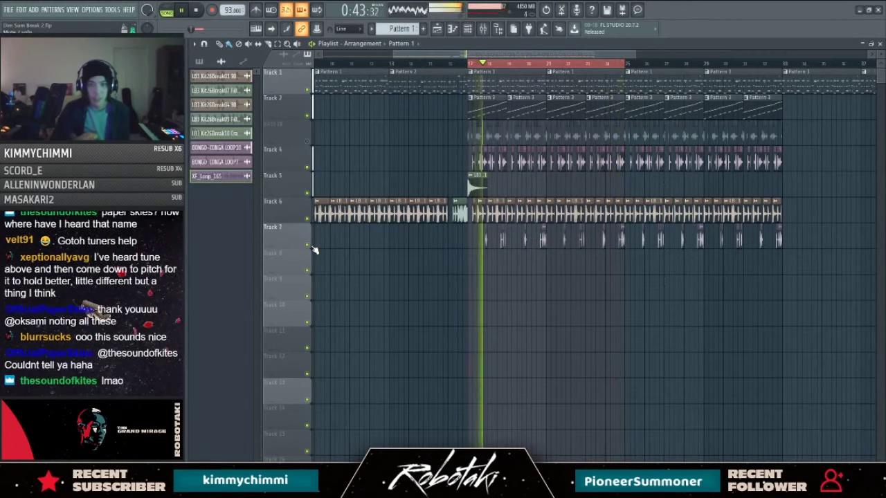
# Step: Unmute the BASS IN track and listen to the loop from bar 17
pyautogui.click(308, 142)
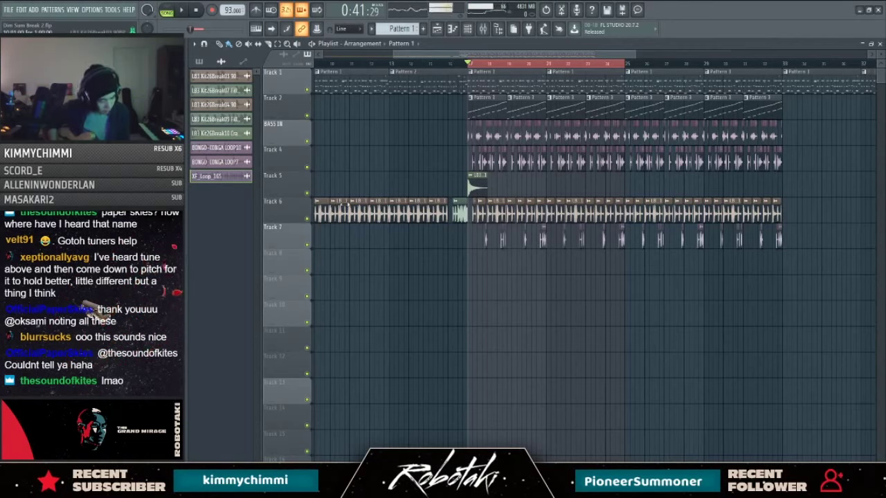
pyautogui.press('space')
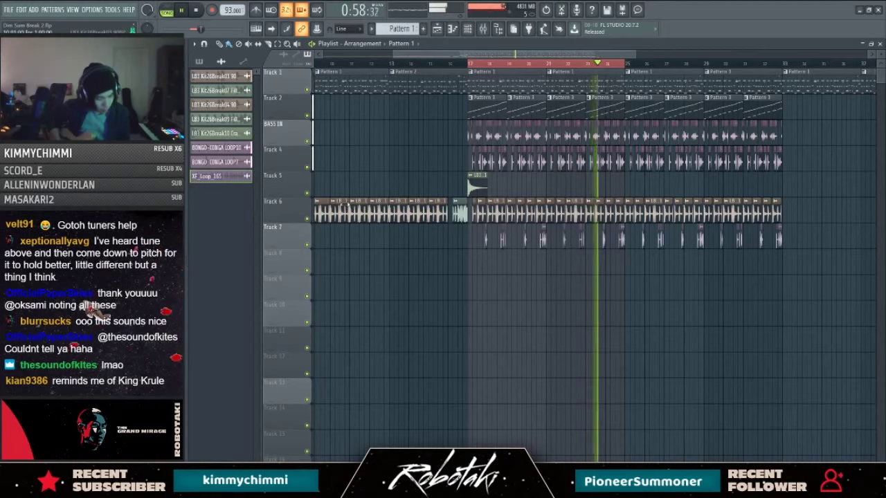
pyautogui.press('space')
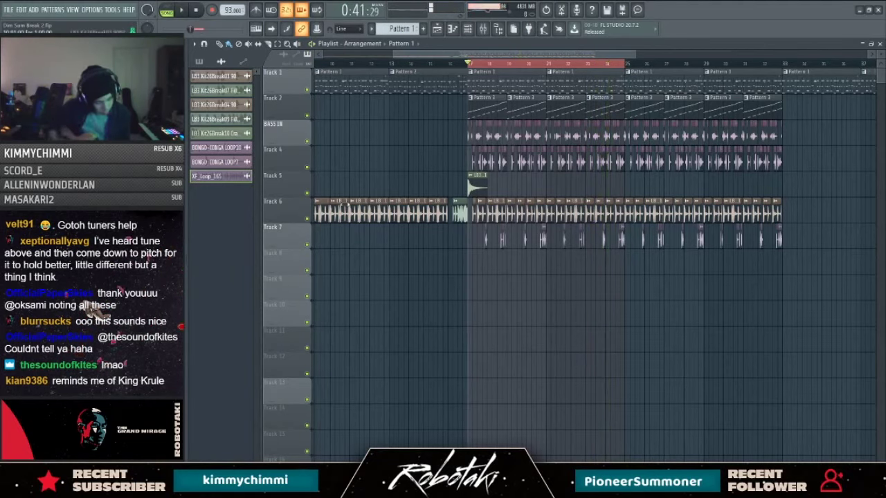
# Step: Turn on recording, check the disk-recording arm of the GUITAR/BASS IN mixer track and return to the playlist
pyautogui.click(482, 30)
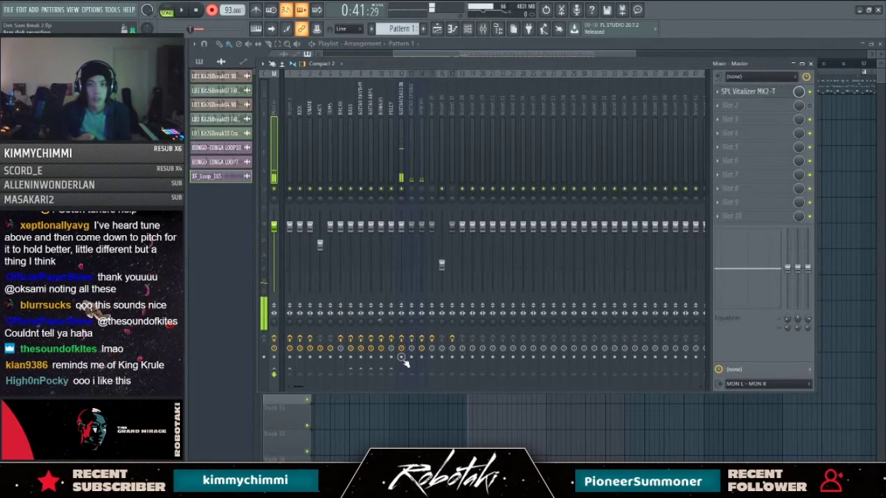
pyautogui.press('F9')
pyautogui.press('F6')
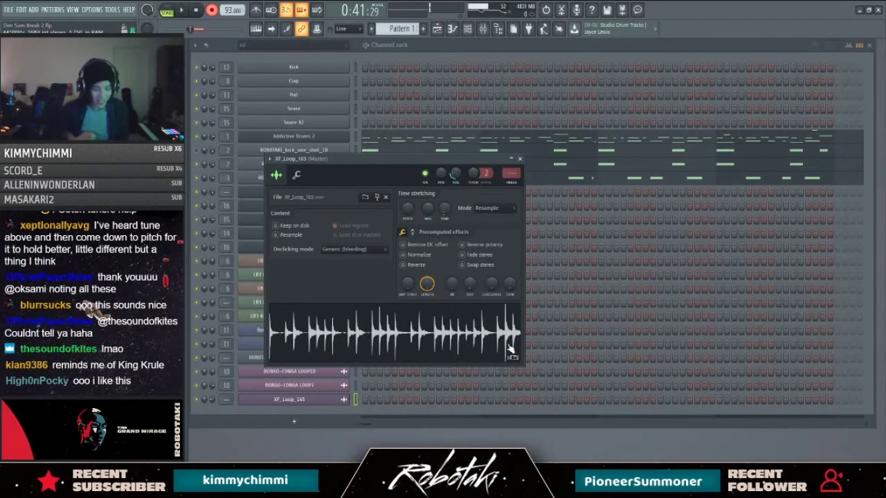
pyautogui.press('Escape')
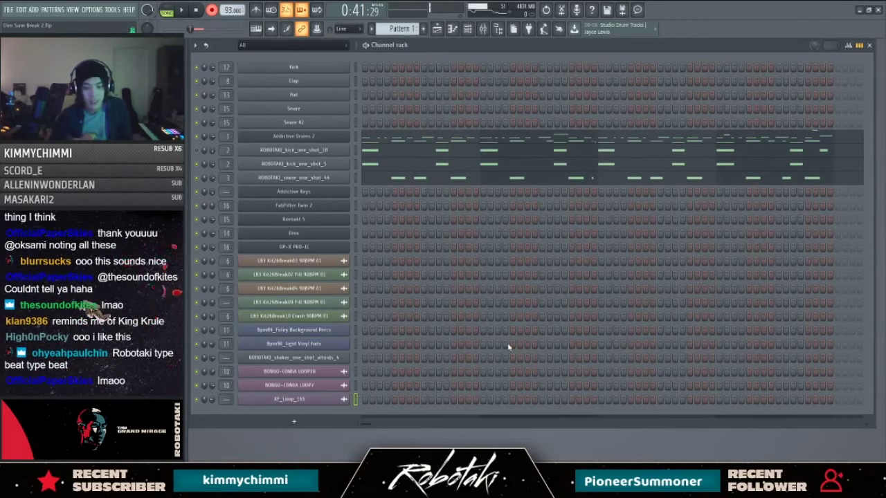
pyautogui.press('F5')
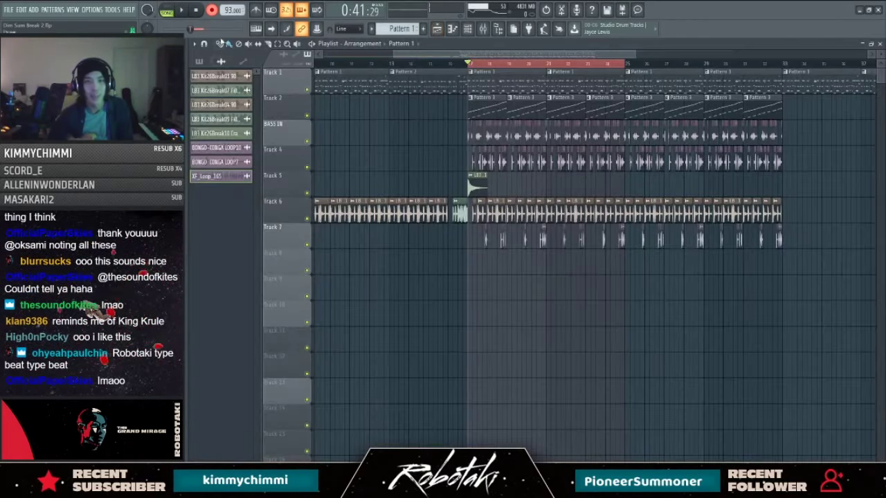
# Step: Record a guitar take through the GUITAR/BASS IN mixer track from bar 17 to the end of the loop near bar 33
pyautogui.rightClick(210, 12)
pyautogui.click(236, 57)
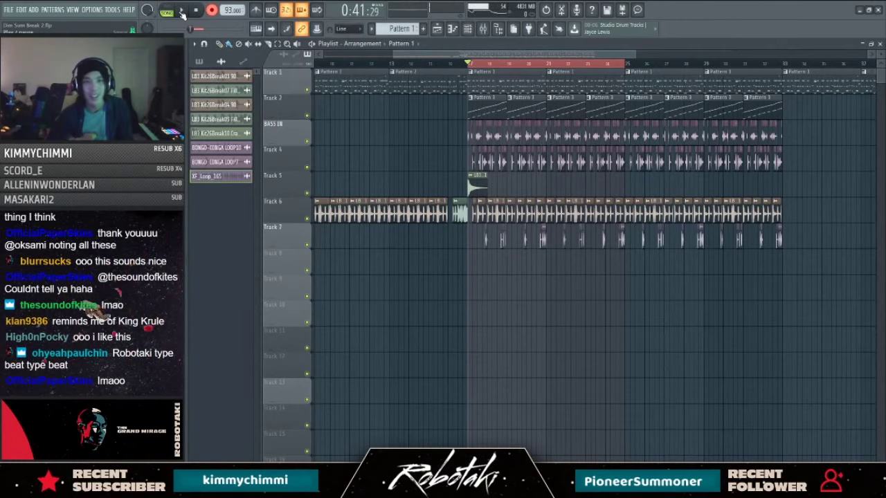
pyautogui.click(483, 29)
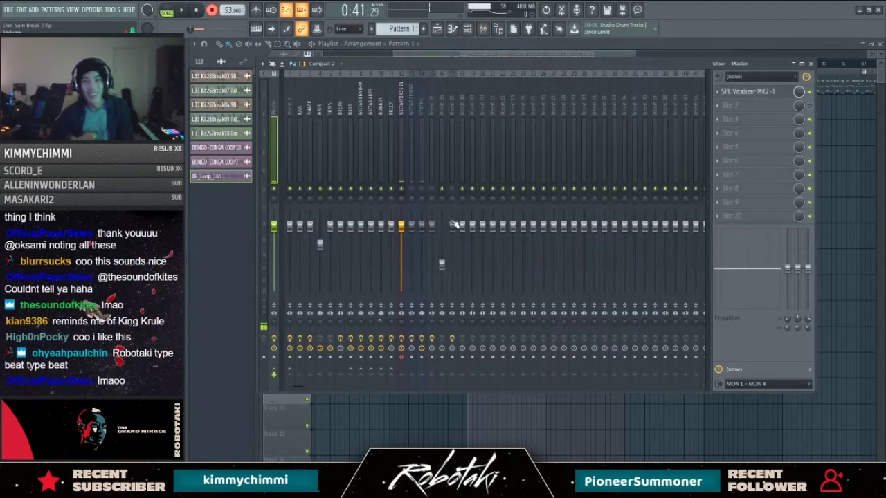
pyautogui.press('F9')
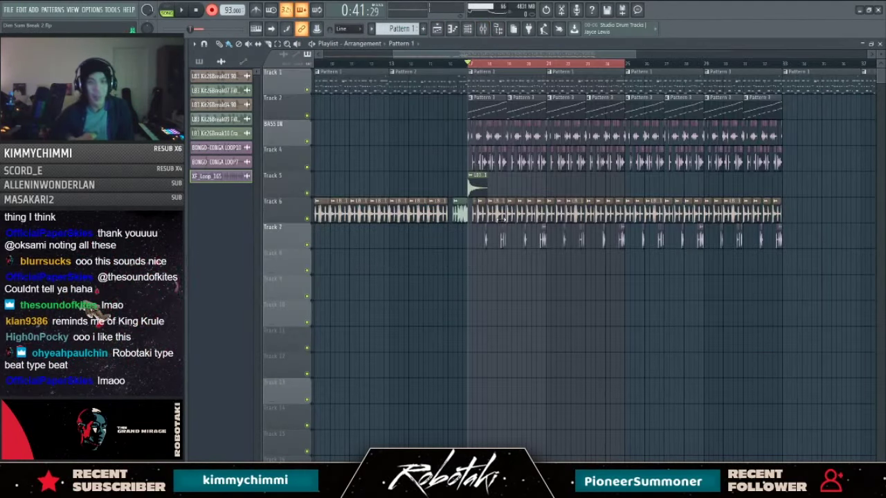
pyautogui.click(471, 64)
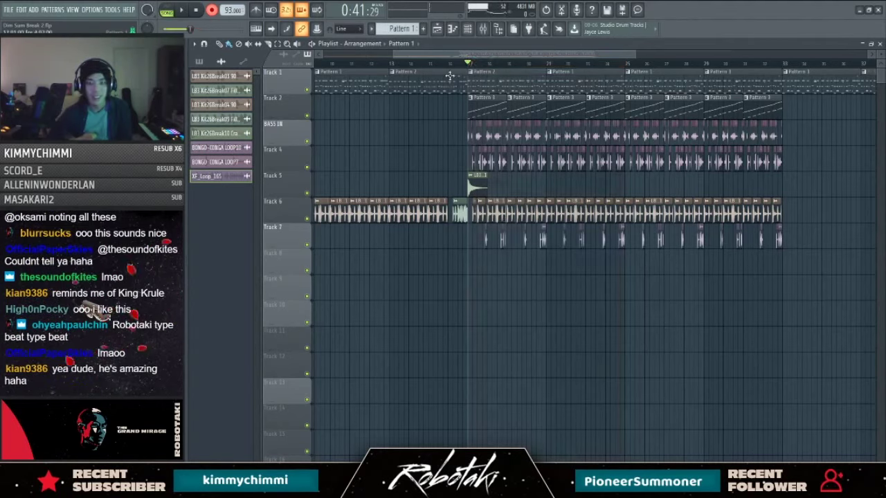
pyautogui.press('space')
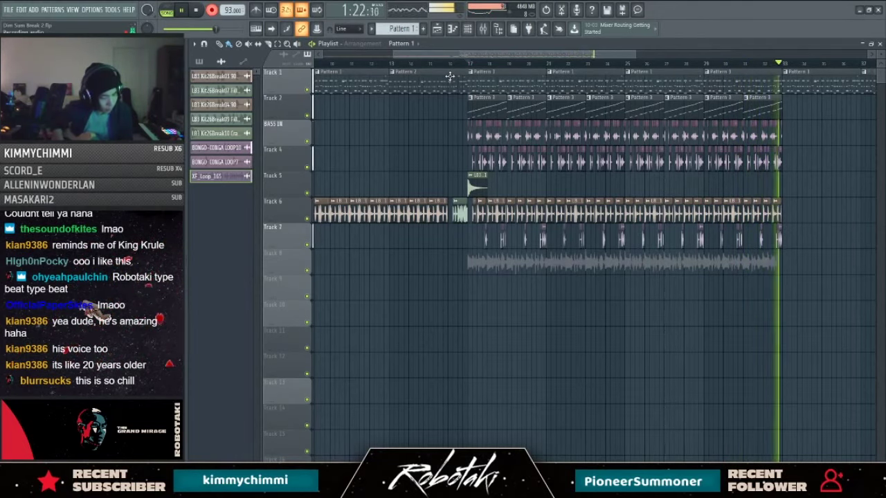
pyautogui.press('space')
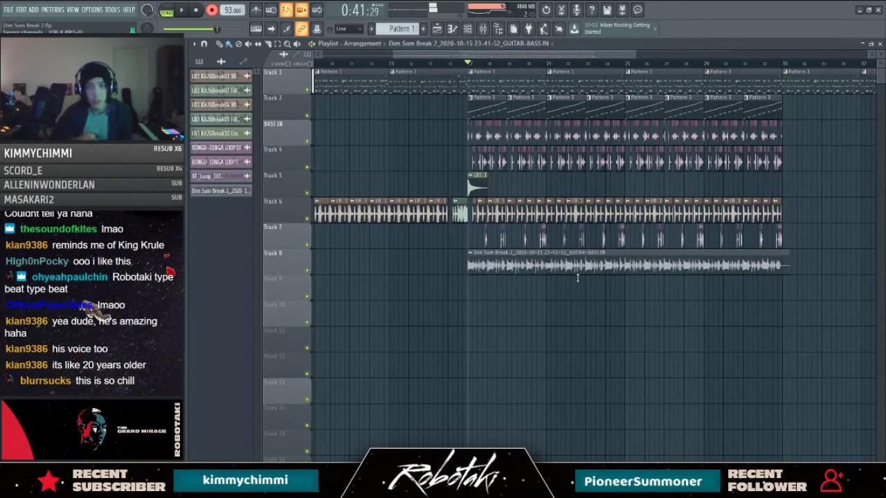
# Step: Slice the recorded guitar clip on Track 8 at bar 21 and listen from bars 21 and 25
pyautogui.scroll(2, 550, 325)
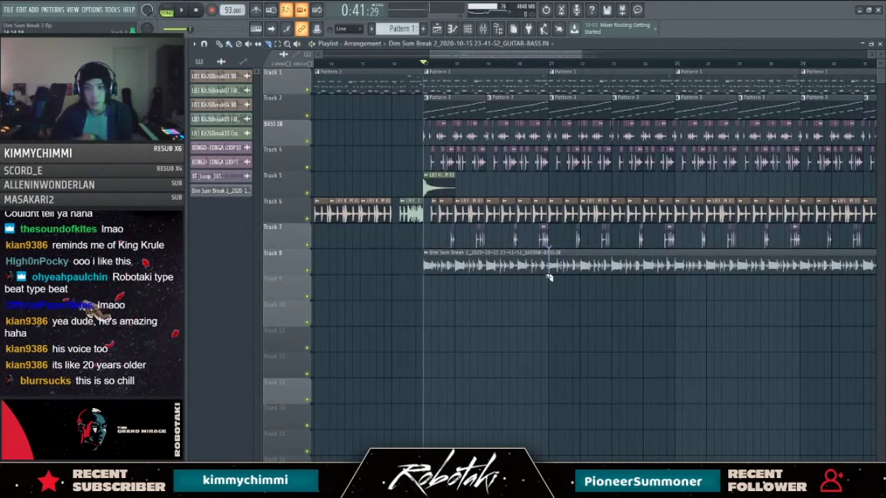
pyautogui.click(548, 67)
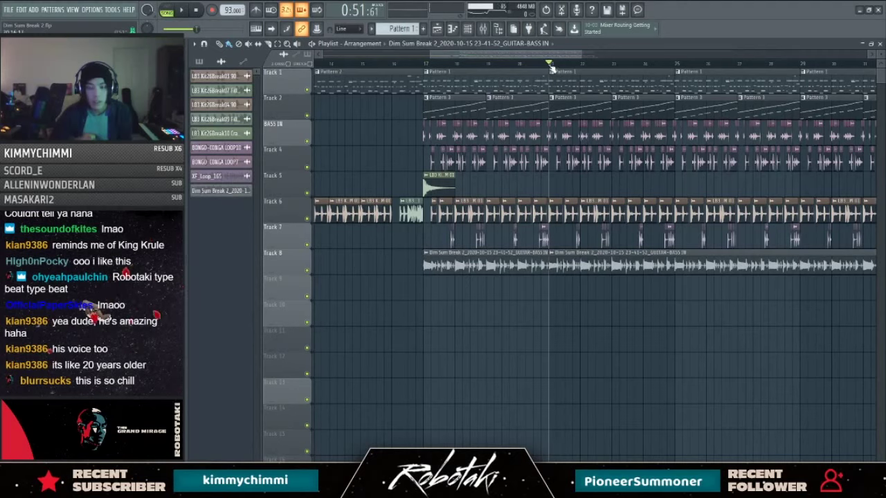
pyautogui.press('space')
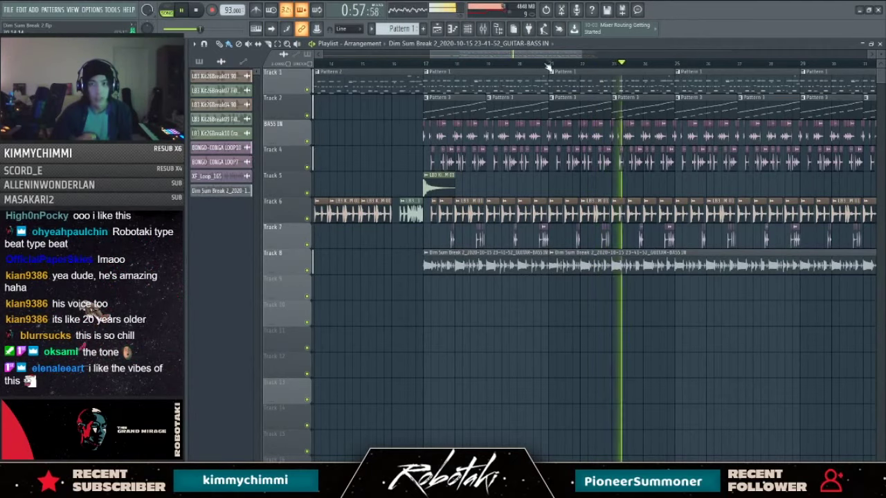
pyautogui.press('space')
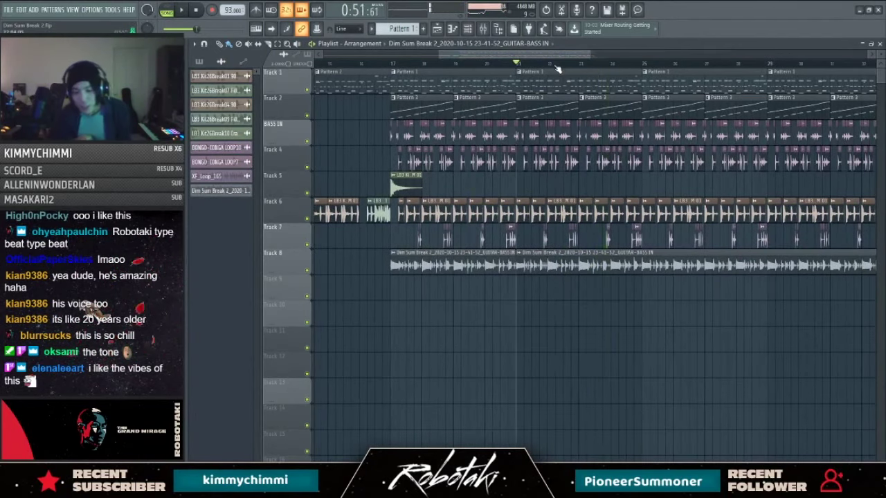
pyautogui.press('space')
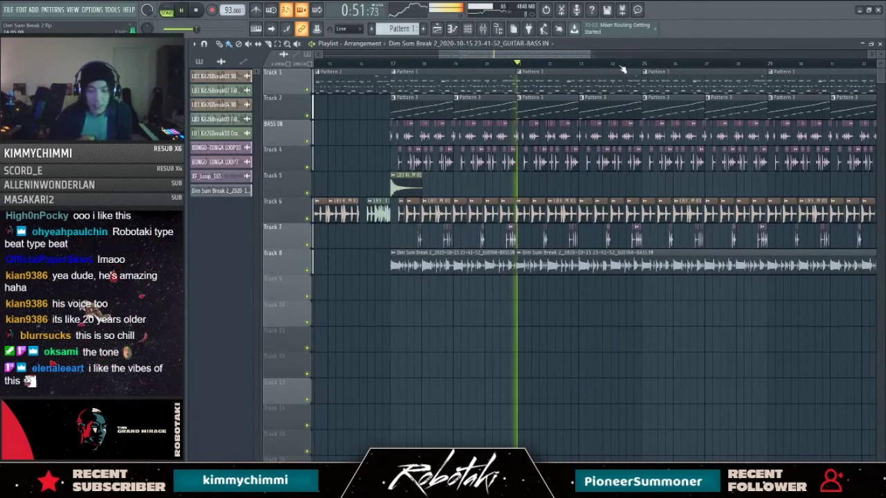
pyautogui.click(643, 63)
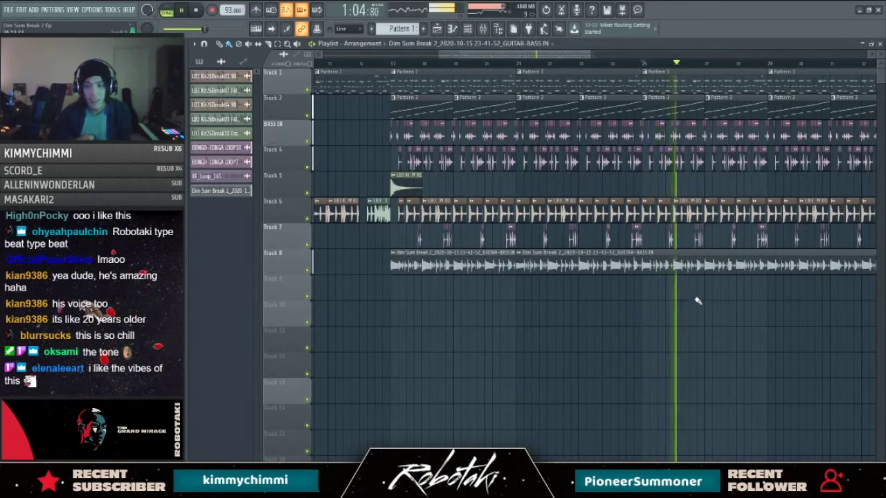
# Step: Slice the guitar clip on Track 8 at bars 25 and 29 and delete the part after bar 29
pyautogui.press('space')
pyautogui.scroll(-2, 707, 299)
pyautogui.scroll(2, 779, 266)
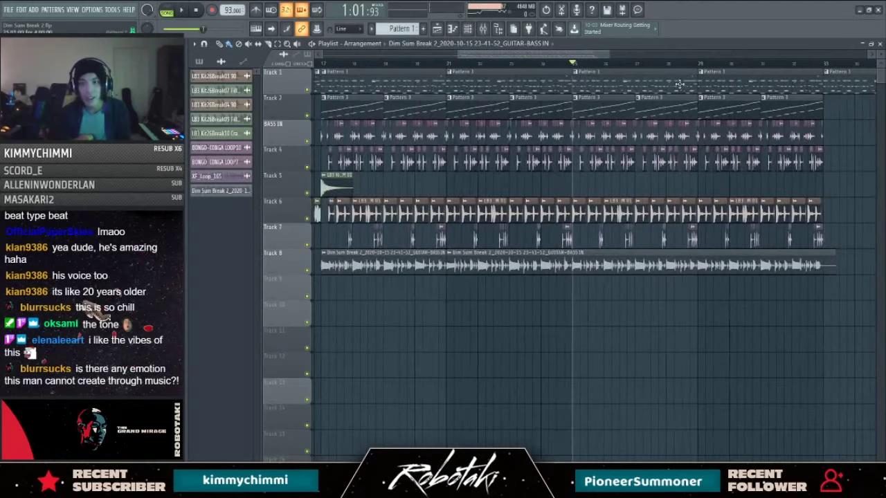
pyautogui.press('space')
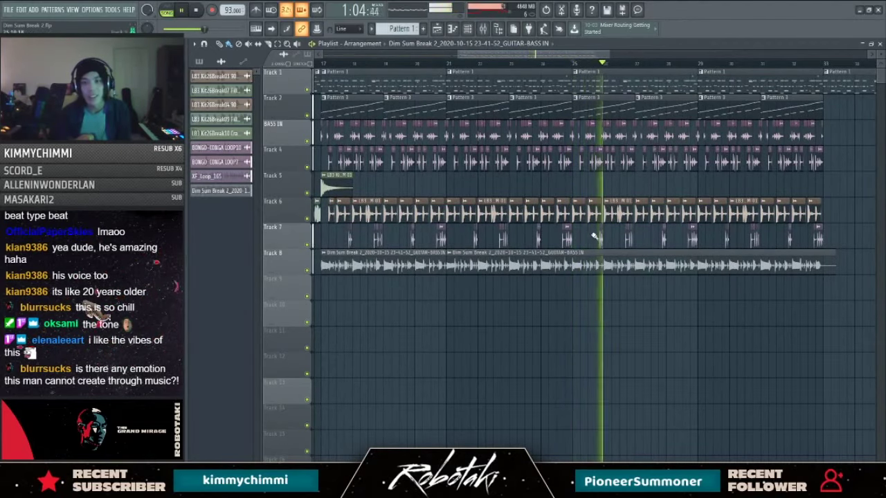
pyautogui.click(573, 270)
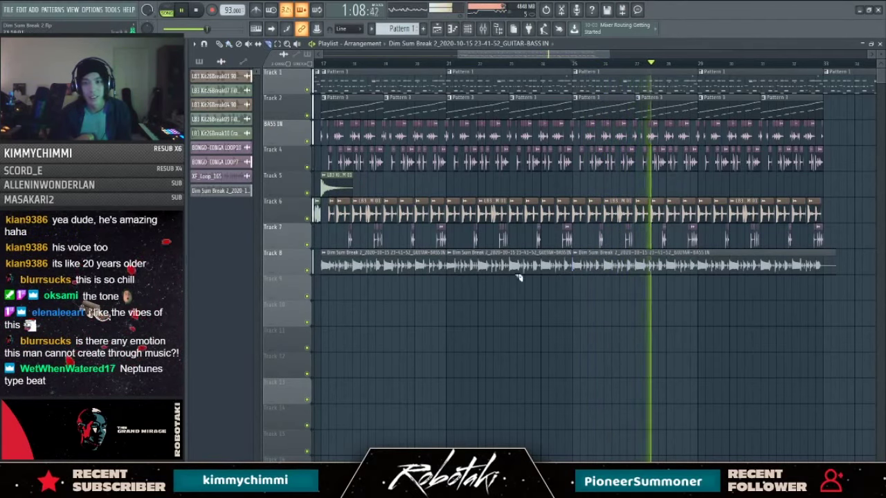
pyautogui.click(699, 268)
pyautogui.press('b')
pyautogui.rightClick(713, 267)
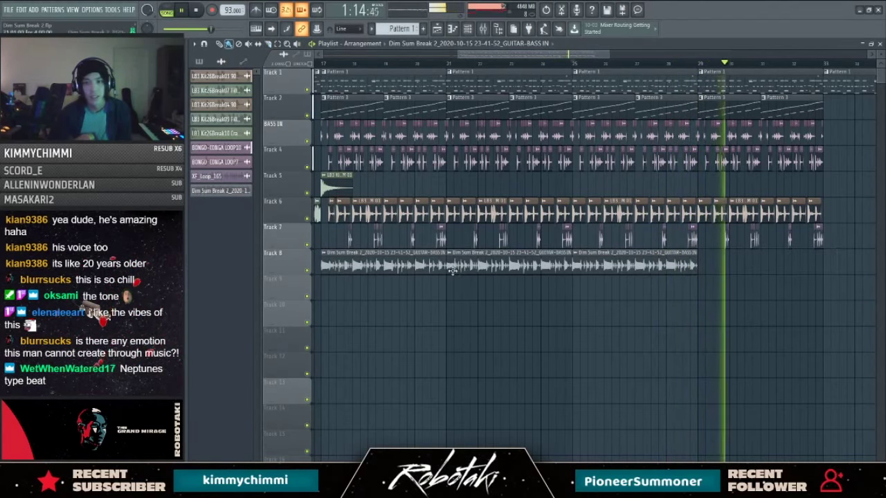
# Step: Listen from bar 17 and delete the first and third guitar slices on Track 8, keeping only bars 21 to 25
pyautogui.click(328, 64)
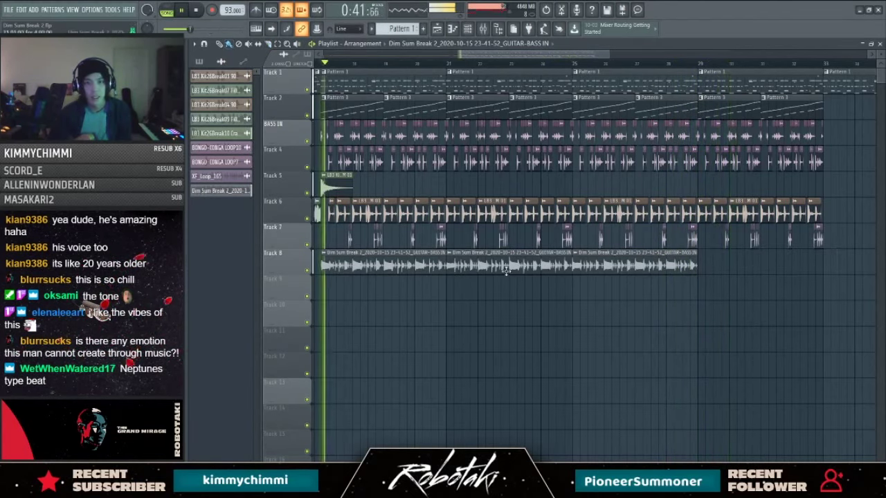
pyautogui.rightClick(372, 267)
pyautogui.press('e')
pyautogui.moveTo(504, 263); pyautogui.dragTo(637, 271)
pyautogui.moveTo(638, 271); pyautogui.dragTo(513, 277)
pyautogui.scroll(3, 326, 274)
pyautogui.rightClick(403, 257)
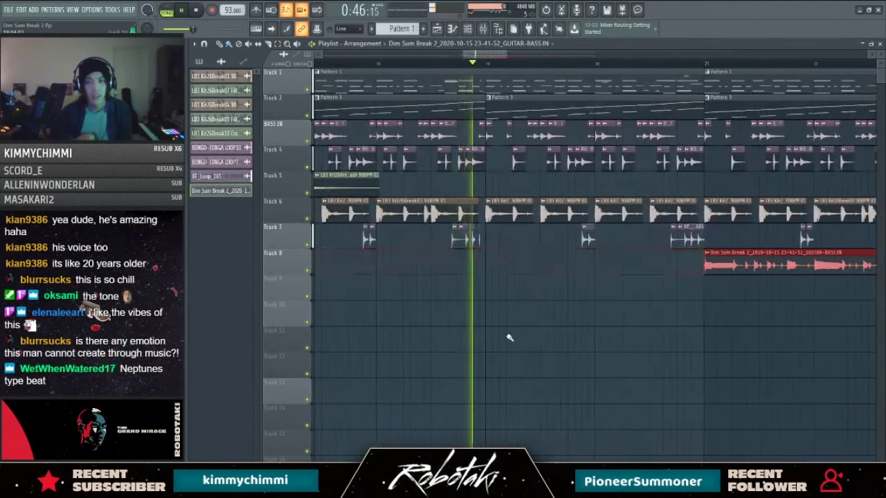
# Step: Move the remaining four-bar guitar slice on Track 8 to bar 17 and place a copy at bar 21
pyautogui.scroll(-3, 499, 331)
pyautogui.press('space')
pyautogui.click(427, 270)
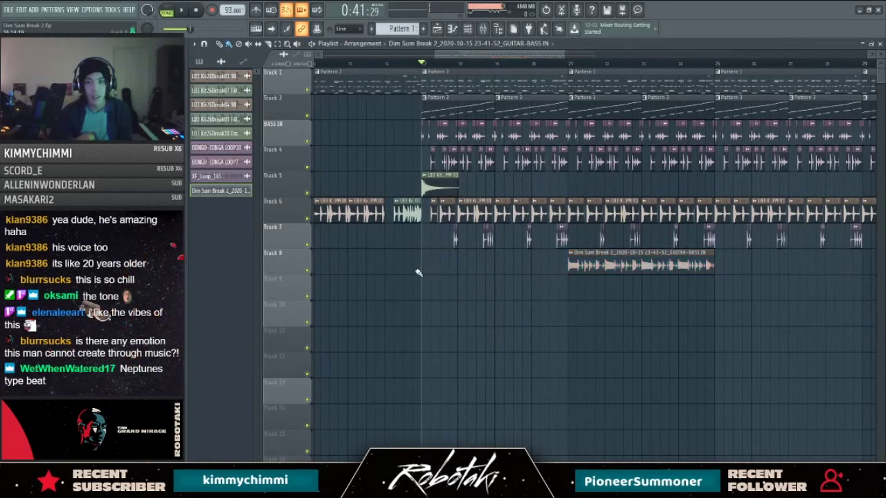
pyautogui.moveTo(615, 265); pyautogui.dragTo(471, 269)
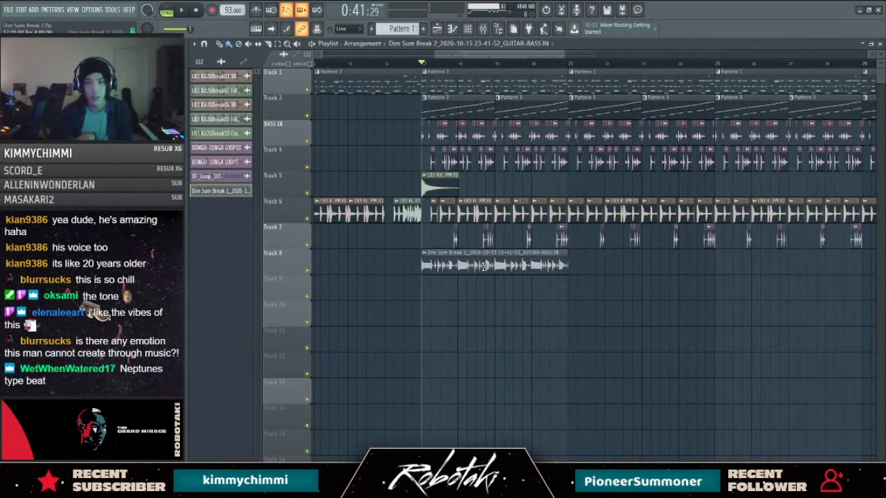
pyautogui.click(574, 269)
# Step: Play the loop and turn on Normalize in the guitar recording's sample settings
pyautogui.press('space')
pyautogui.doubleClick(457, 253)
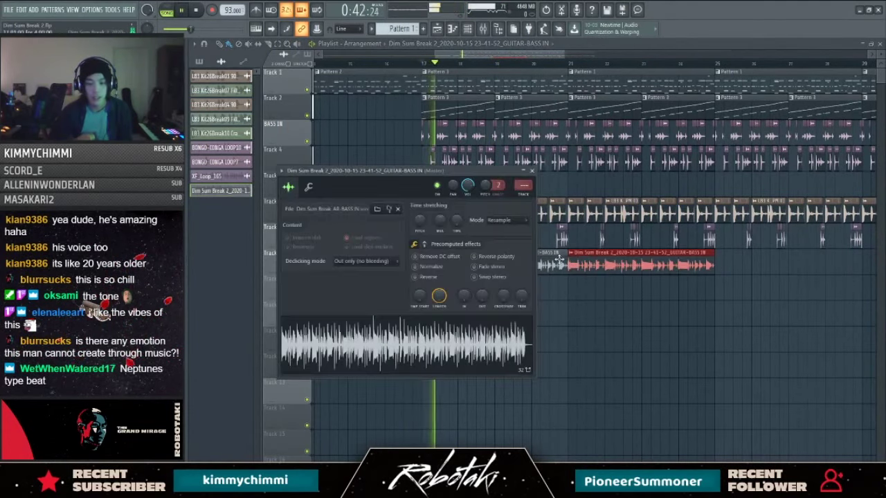
pyautogui.click(415, 267)
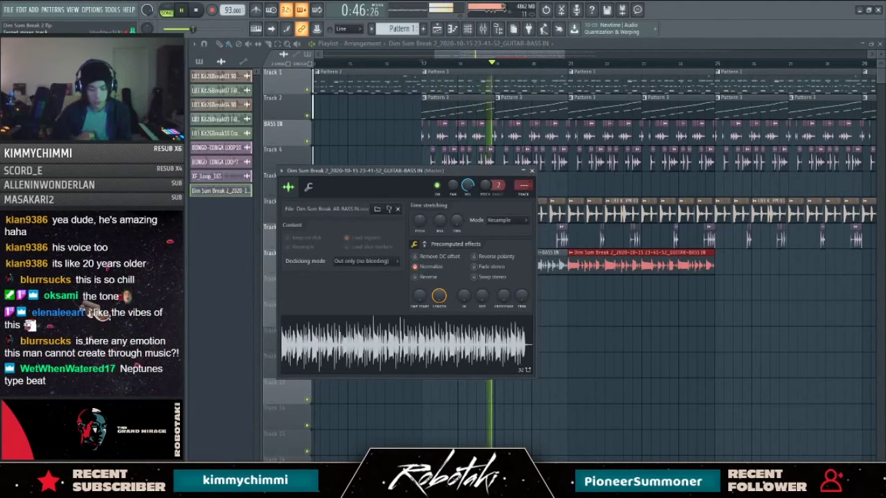
# Step: Route the guitar recording's channel to the GUITAR RHYTHM mixer track, comparing it with the neighbouring tracks
pyautogui.click(524, 185)
pyautogui.scroll(-16, 524, 185)
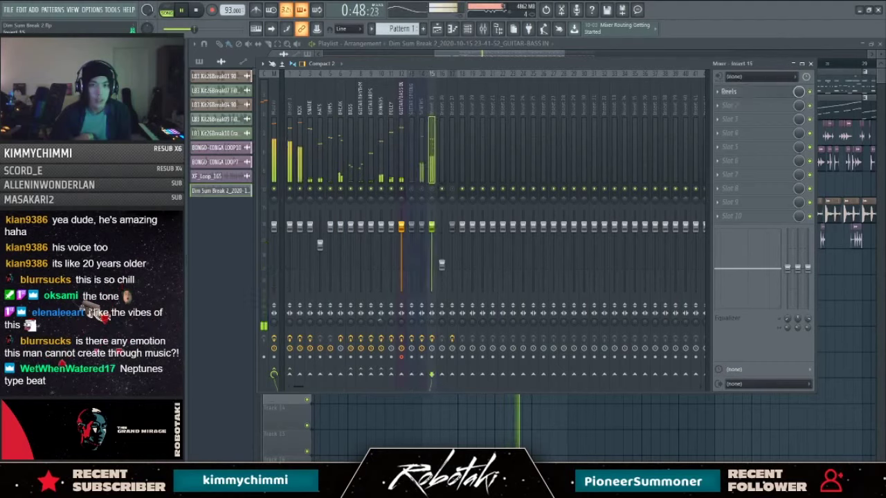
pyautogui.scroll(-1, 523, 185)
pyautogui.scroll(8, 524, 185)
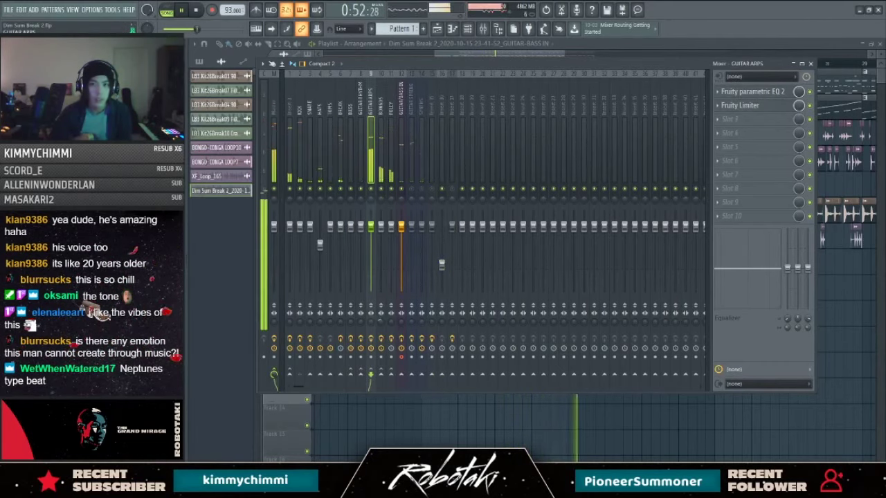
pyautogui.scroll(1, 485, 184)
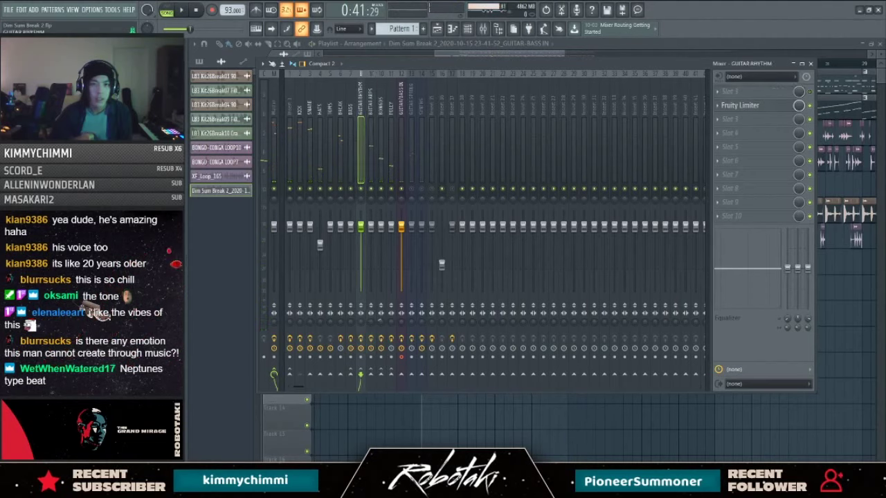
pyautogui.press('Right')
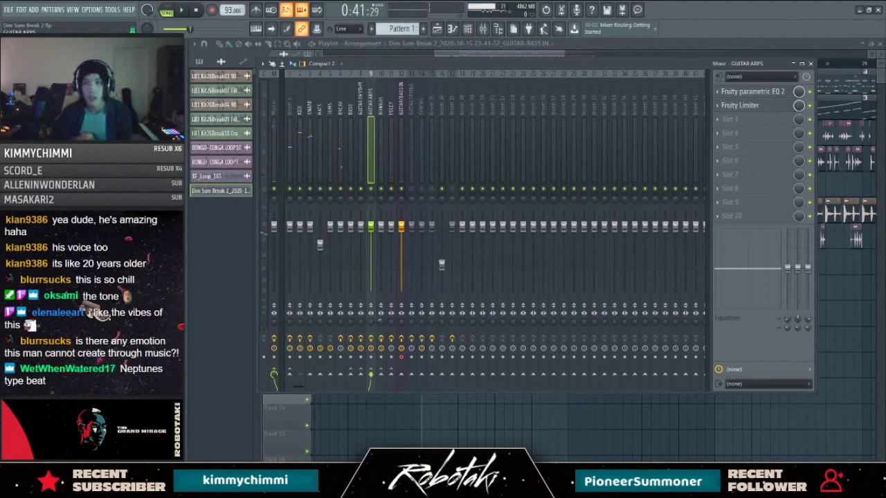
pyautogui.press('Right')
pyautogui.press('Left')
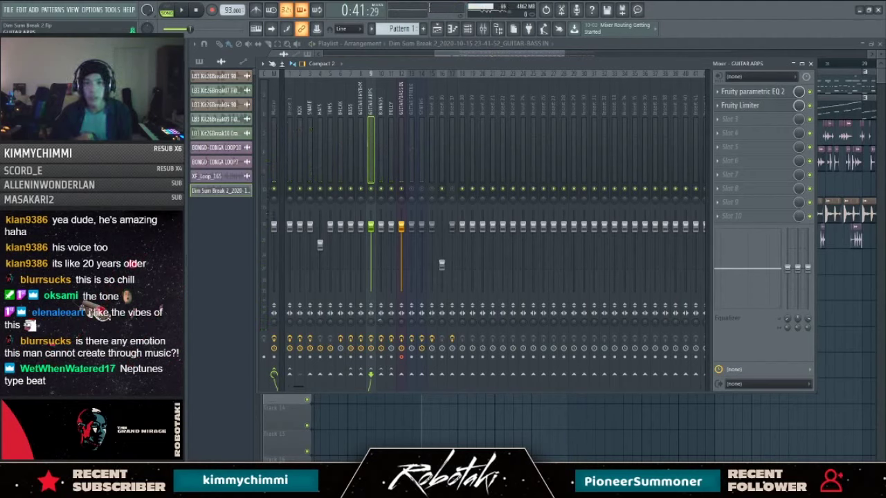
pyautogui.press('Left')
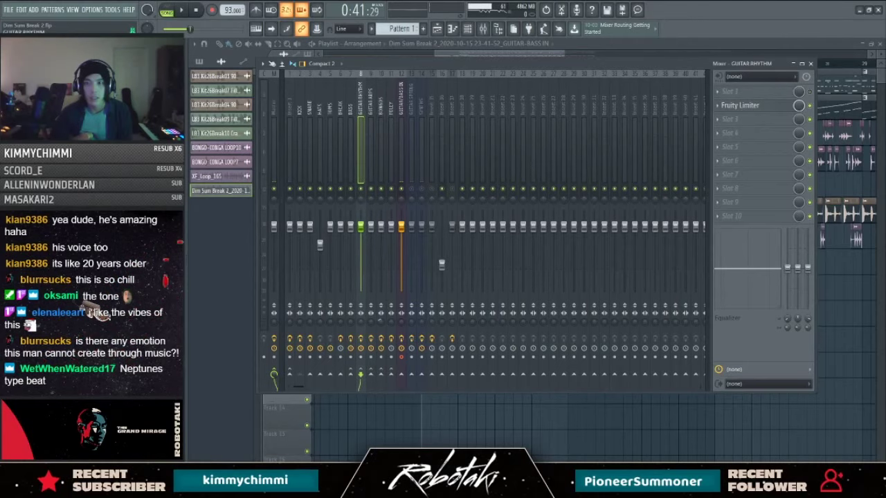
# Step: Enable Fruity Parametric EQ 2 on the GUITAR RHYTHM track and make its first band a high-pass that cuts the low end
pyautogui.click(724, 97)
pyautogui.click(426, 424)
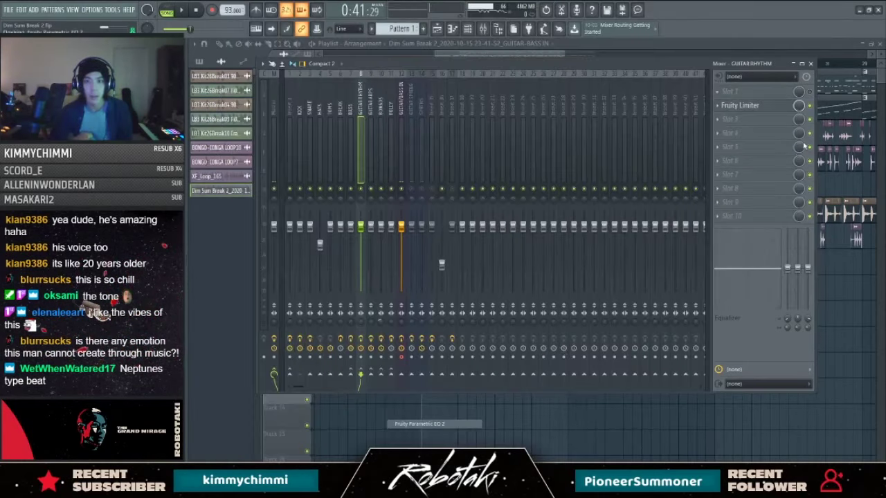
pyautogui.click(810, 93)
pyautogui.press('F9')
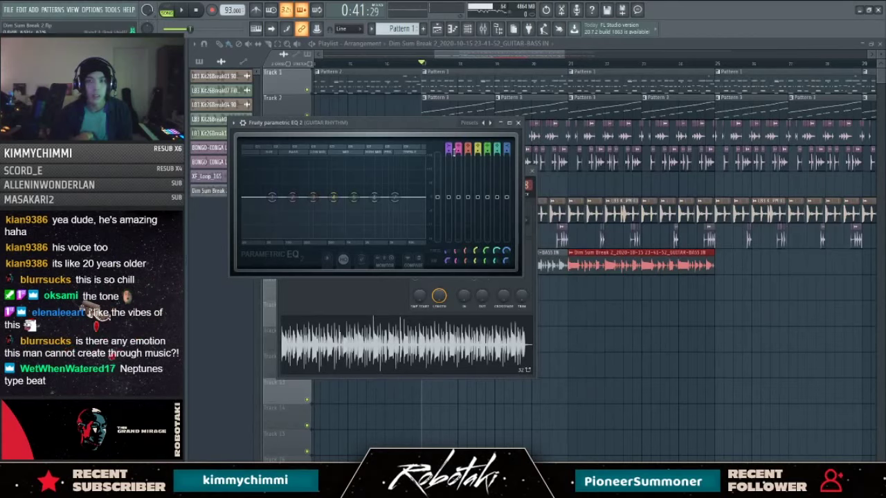
pyautogui.moveTo(448, 251); pyautogui.dragTo(447, 267)
pyautogui.press('space')
pyautogui.moveTo(272, 197); pyautogui.dragTo(287, 197)
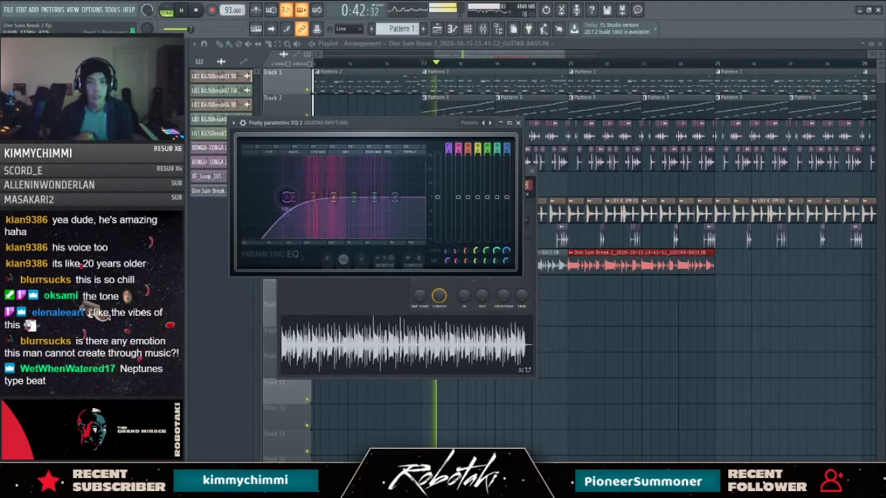
pyautogui.press('Escape')
# Step: Check the compressor settings of the Fruity Limiter on the GUITAR RHYTHM track during playback and return to the playlist
pyautogui.click(483, 31)
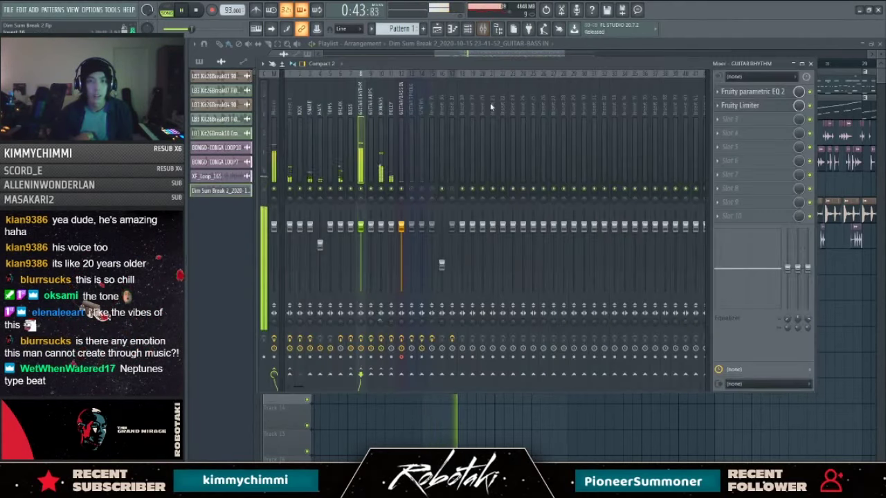
pyautogui.click(740, 106)
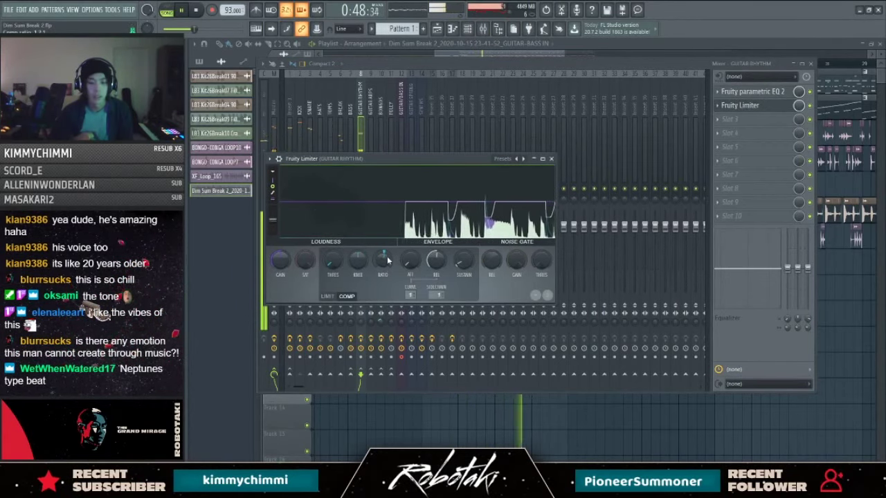
pyautogui.press('Escape')
pyautogui.press('Escape')
pyautogui.press('Escape')
# Step: Duplicate the guitar clips on Track 8 so the copies start at bar 25
pyautogui.rightClick(597, 320)
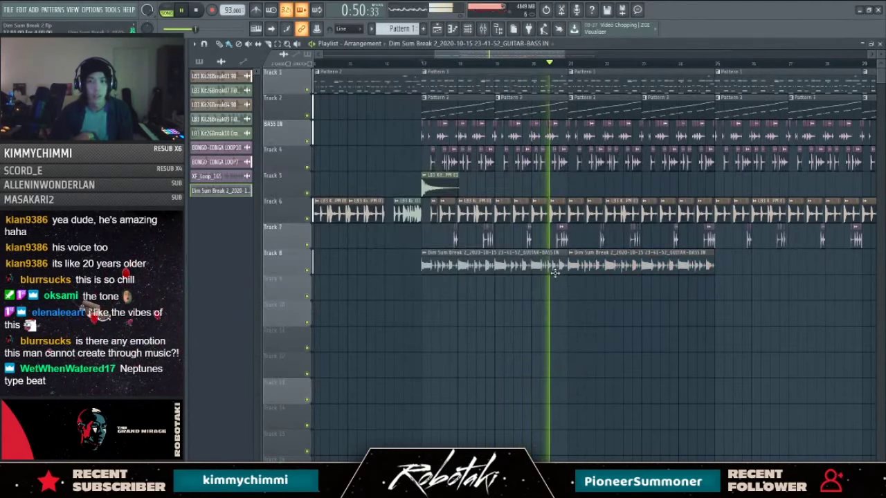
pyautogui.click(596, 259)
pyautogui.hotkey('ctrl', 'b')
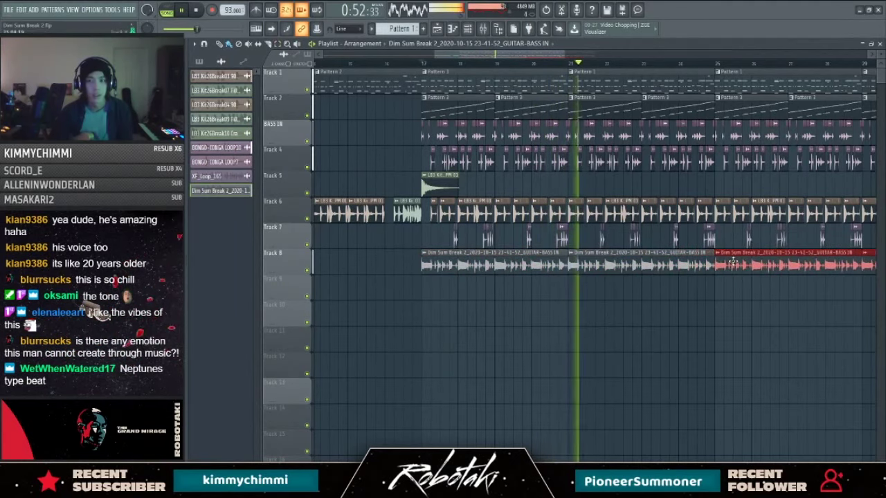
# Step: Deselect the duplicated guitar clips on Track 8 and listen to the extended loop with the rest of the beat
pyautogui.hotkey('ctrl', 'd')
pyautogui.scroll(-3, 523, 305)
pyautogui.doubleClick(493, 267)
pyautogui.press('Escape')
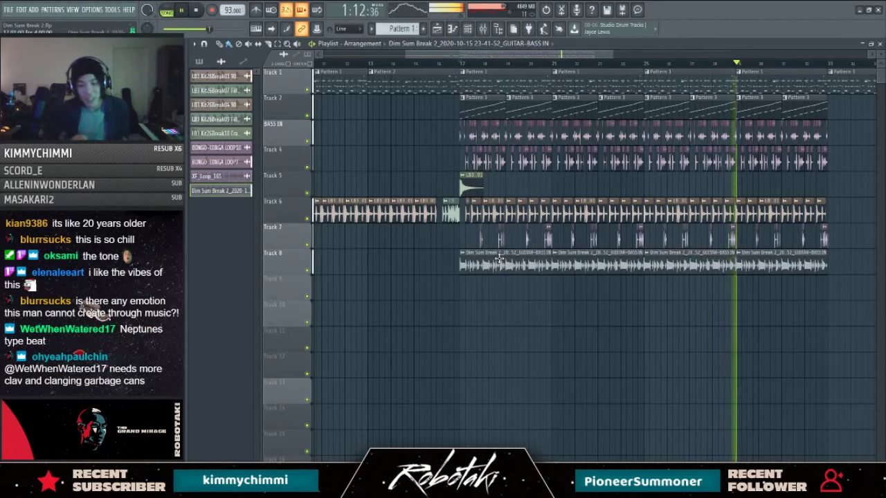
pyautogui.press('space')
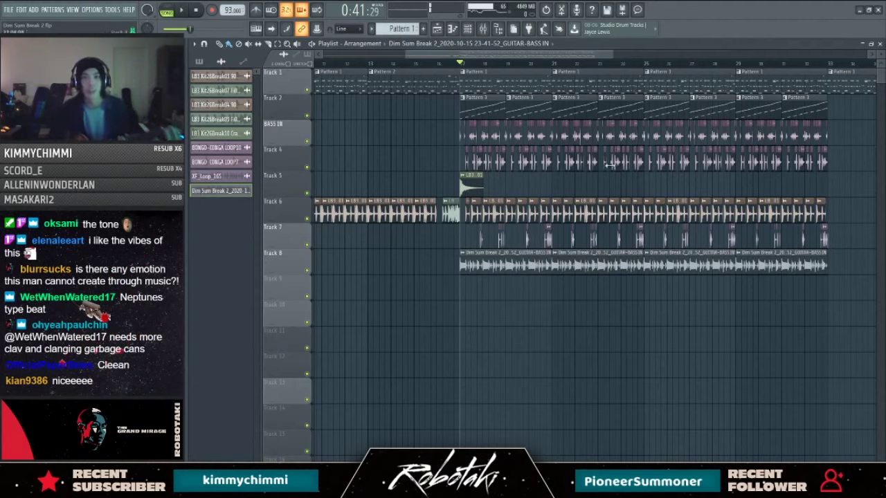
# Step: Load the user preset Wide - (Hofner) in Archetype Cory Wong on the GUITAR/BASS IN mixer track after trying neighbouring presets
pyautogui.click(467, 30)
pyautogui.click(482, 30)
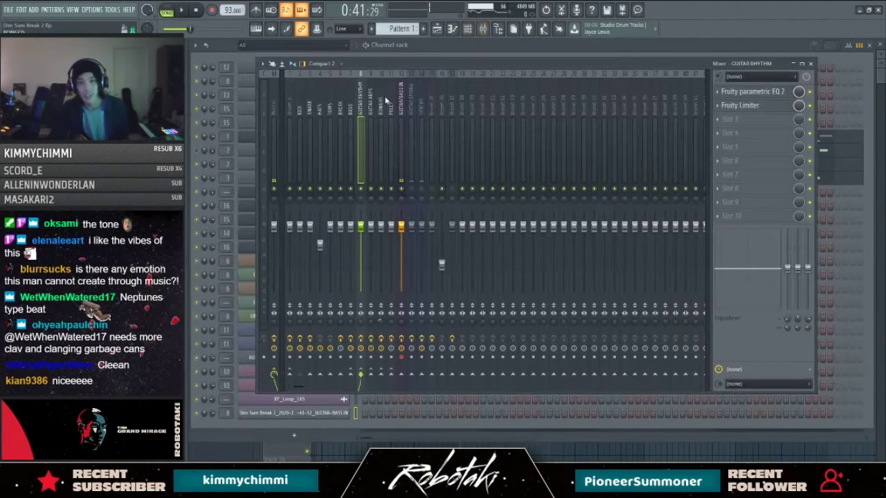
pyautogui.click(402, 111)
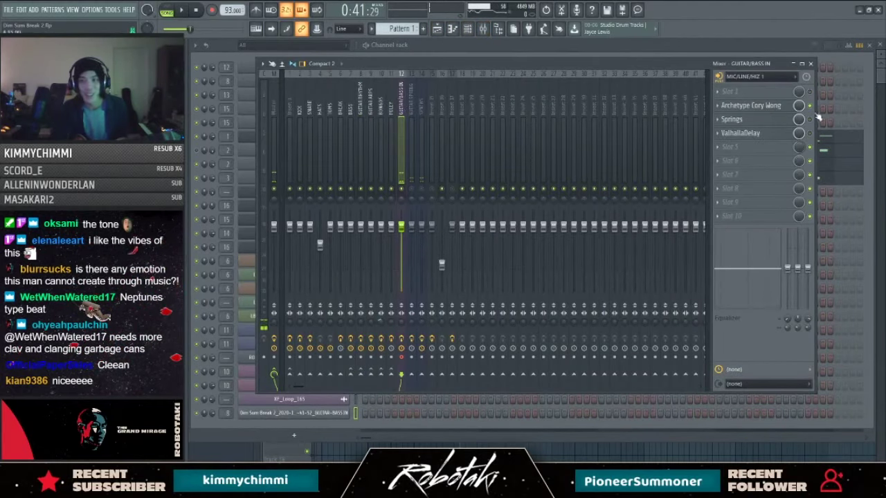
pyautogui.click(764, 106)
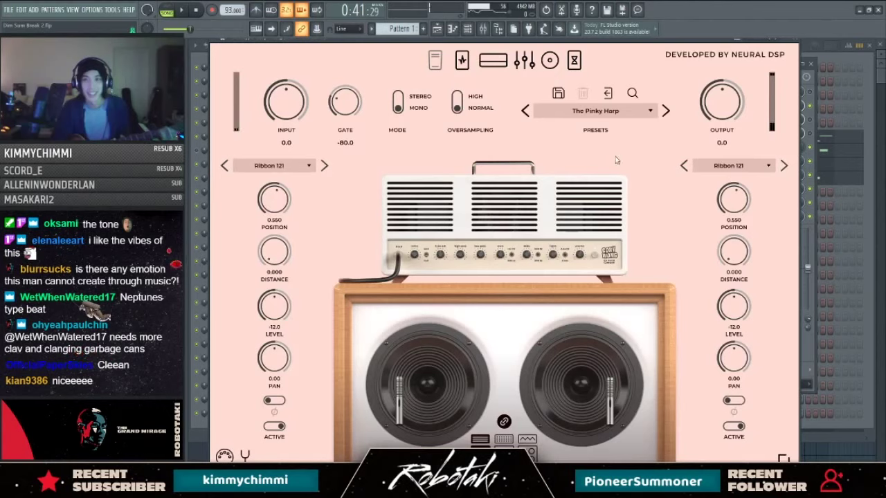
pyautogui.click(525, 112)
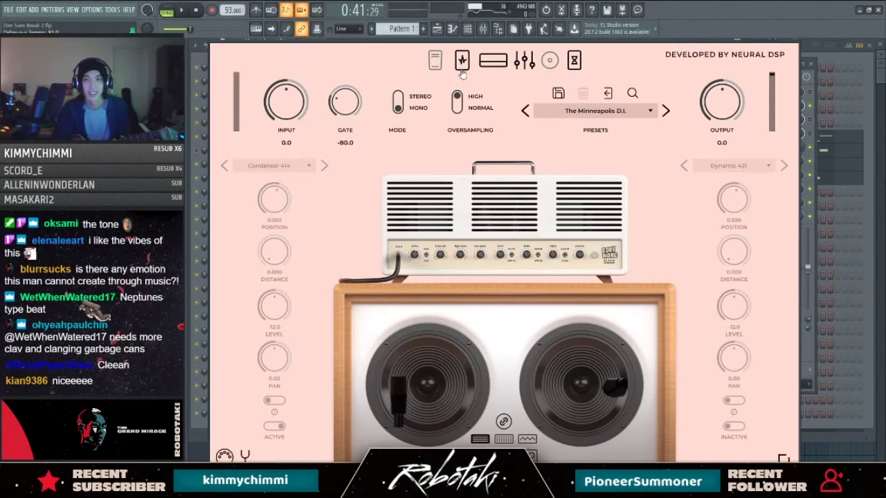
pyautogui.click(525, 112)
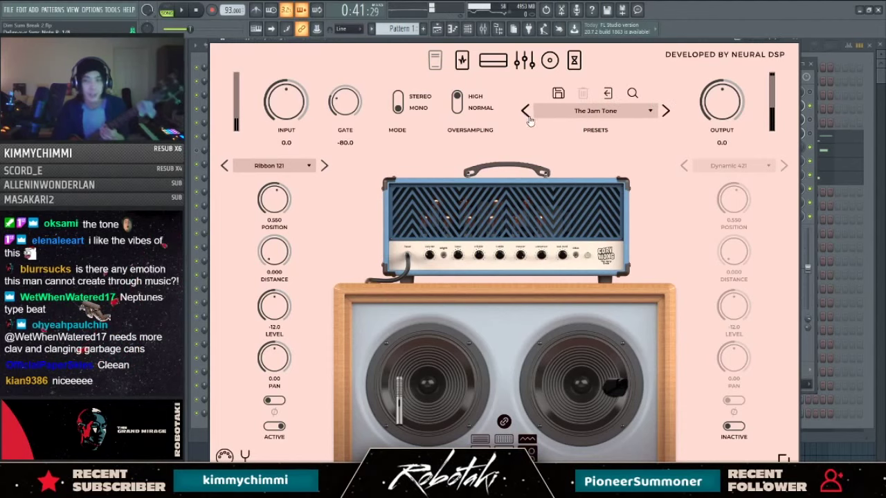
pyautogui.click(567, 115)
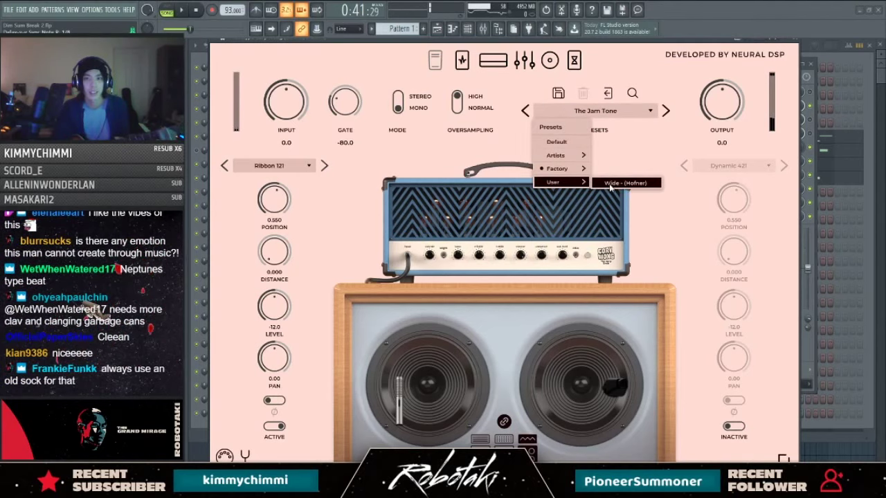
pyautogui.click(611, 183)
# Step: Review the preset's graphic EQ, check the instrument's tuning with the plugin's tuner, and close the plugin and mixer
pyautogui.click(525, 61)
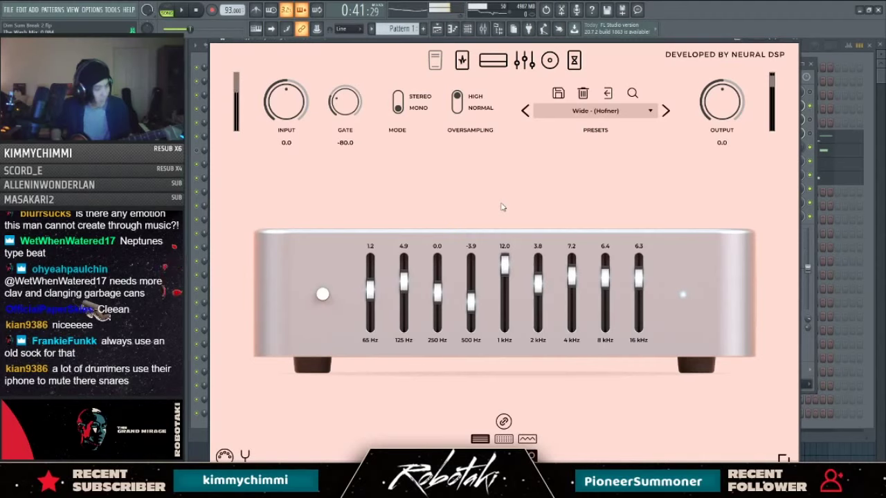
pyautogui.click(245, 453)
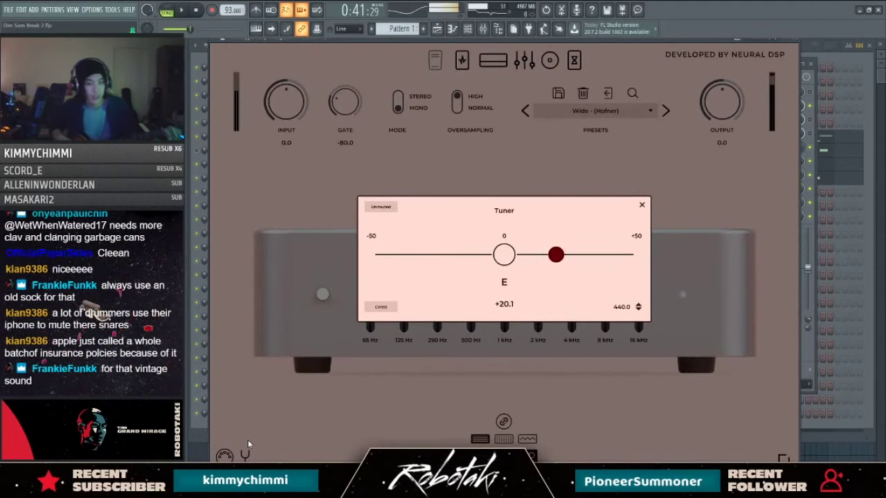
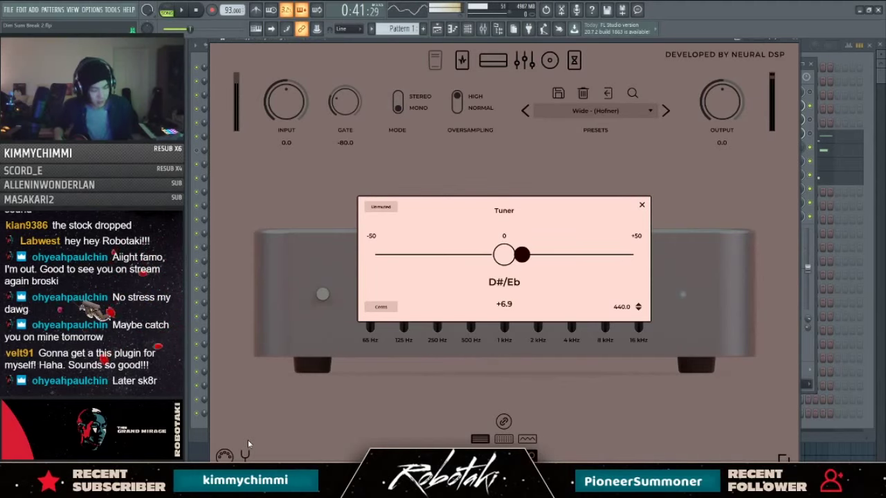
pyautogui.press('Escape')
pyautogui.press('Escape')
pyautogui.press('Escape')
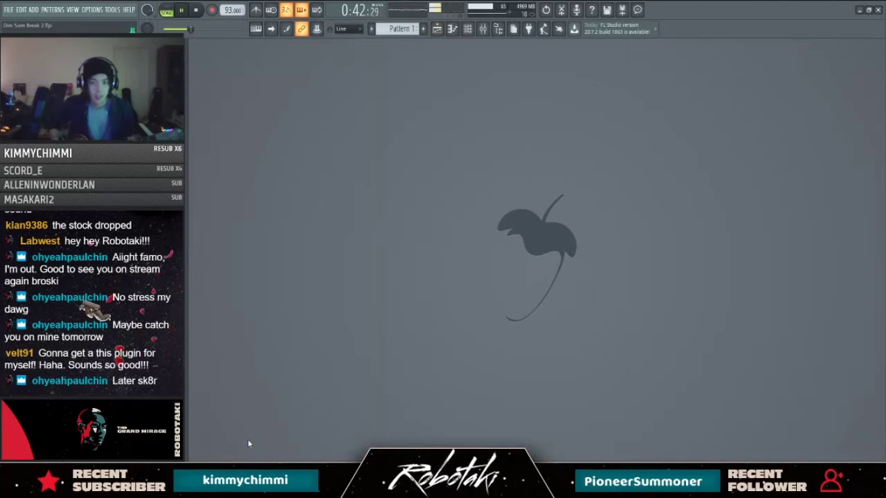
# Step: Rehearse the bass part against the arrangement by playing it repeatedly from bar 17
pyautogui.click(438, 29)
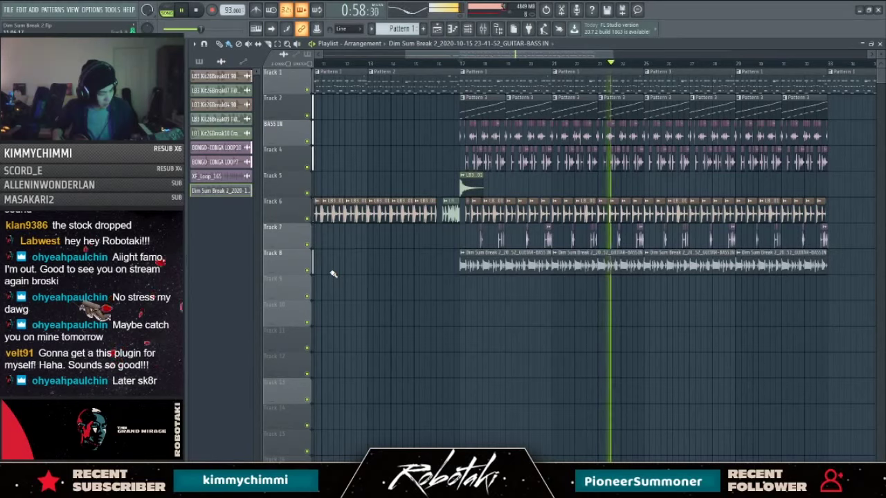
pyautogui.press('space')
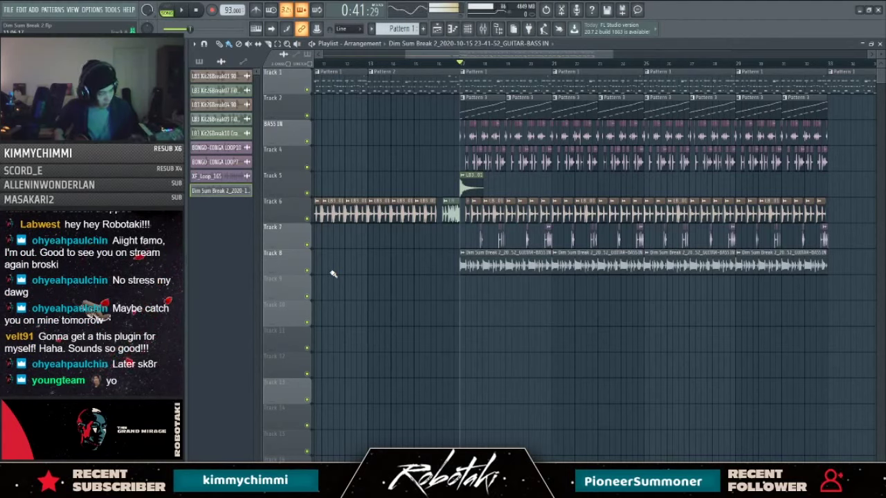
pyautogui.press('space')
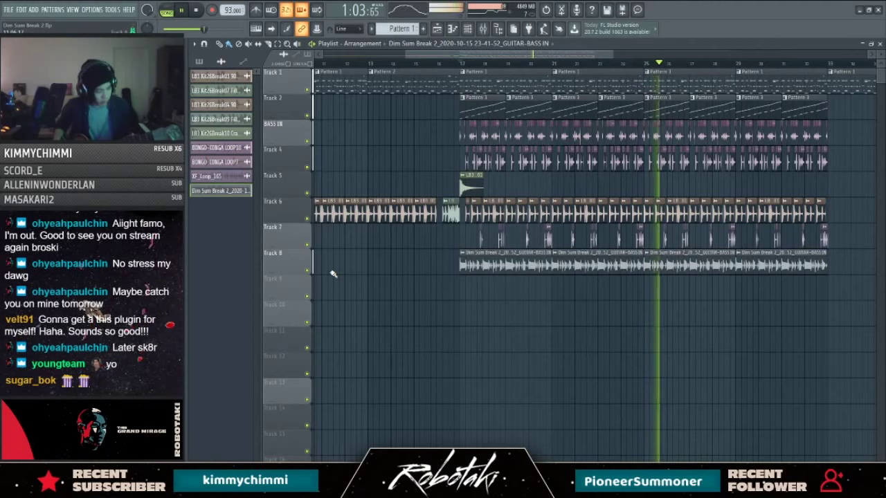
pyautogui.press('space')
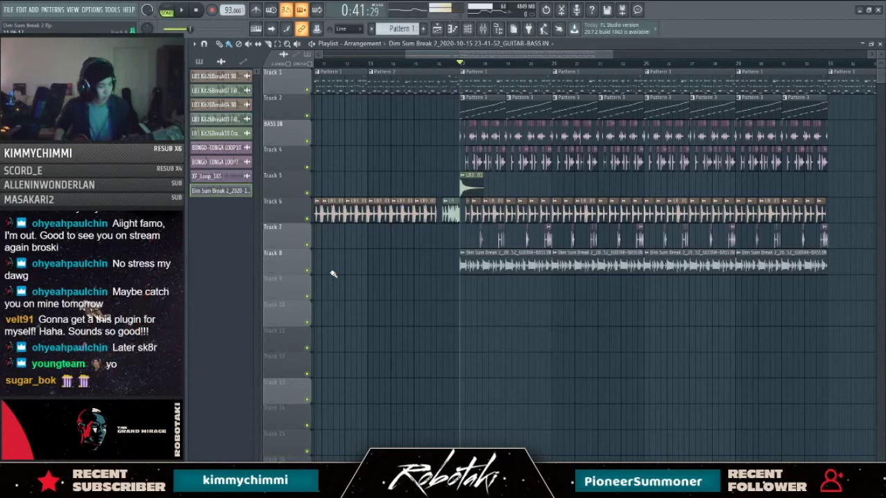
pyautogui.press('space')
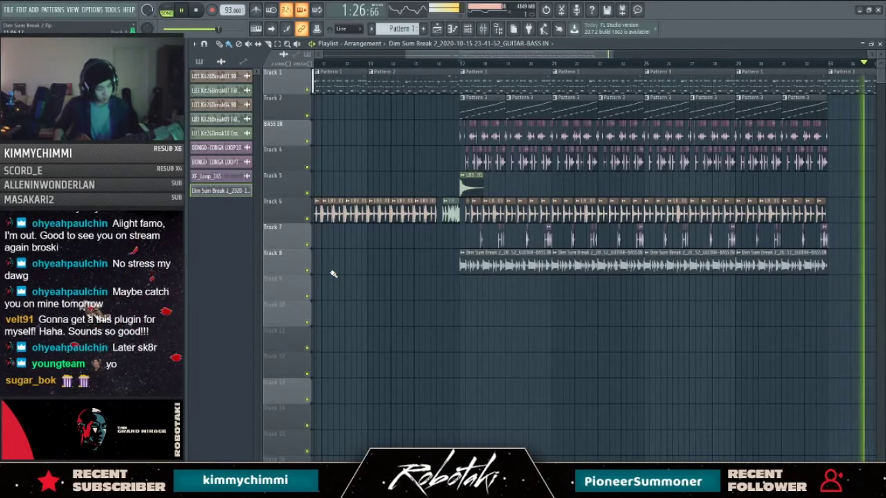
pyautogui.press('space')
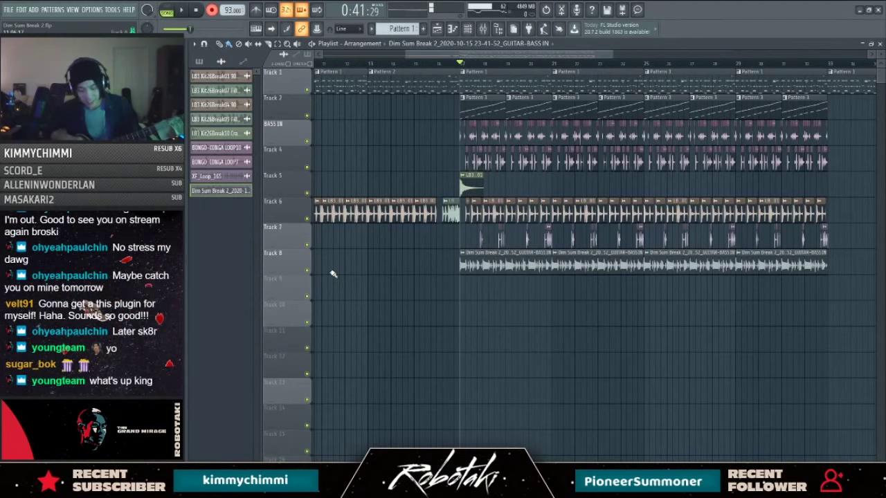
# Step: Check the amp plugin on the GUITAR/BASS IN track and record a bass take from bar 17 onto Track 9
pyautogui.press('F9')
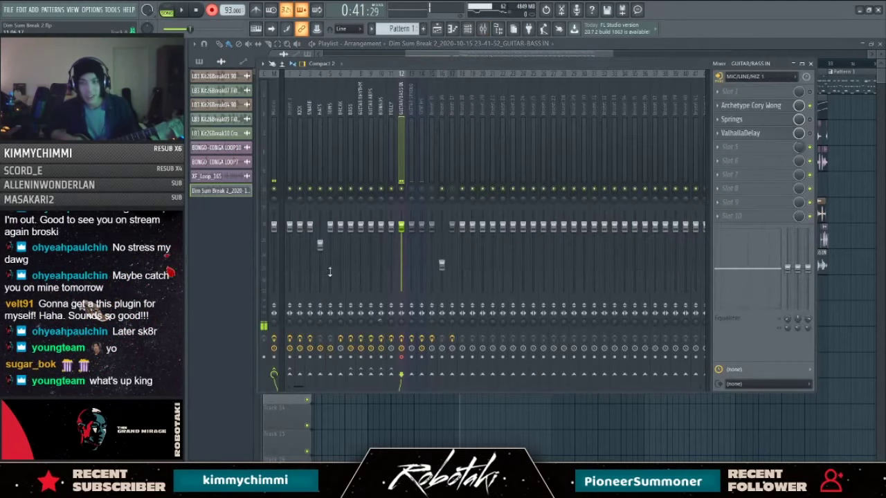
pyautogui.click(769, 107)
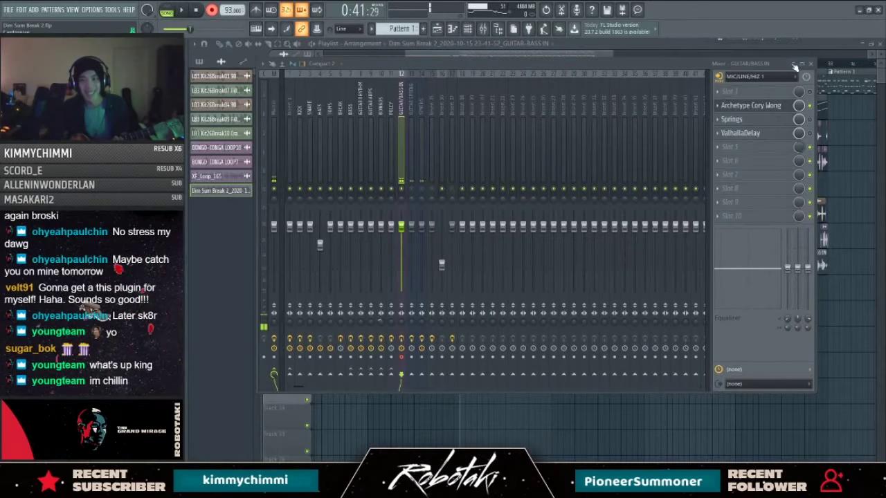
pyautogui.click(811, 63)
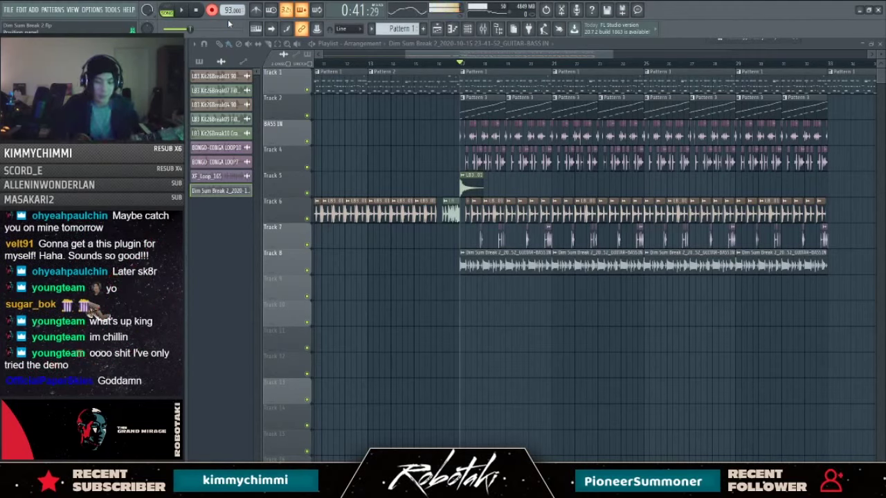
pyautogui.press('space')
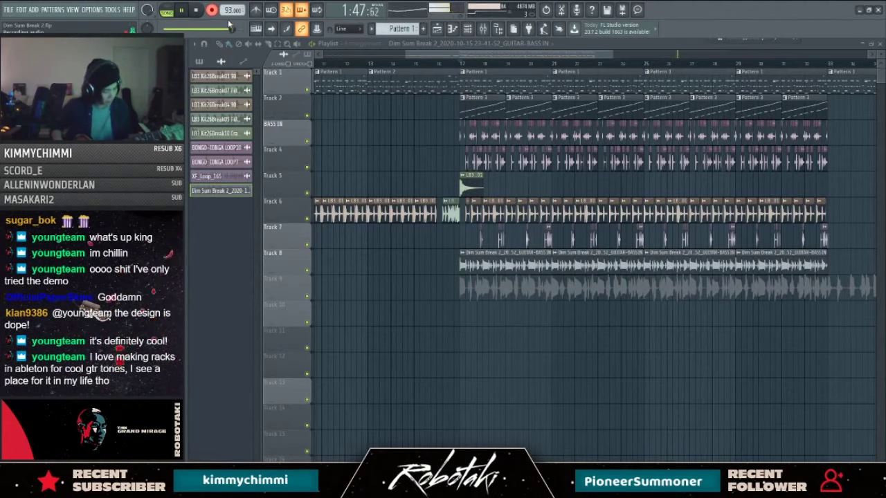
pyautogui.press('space')
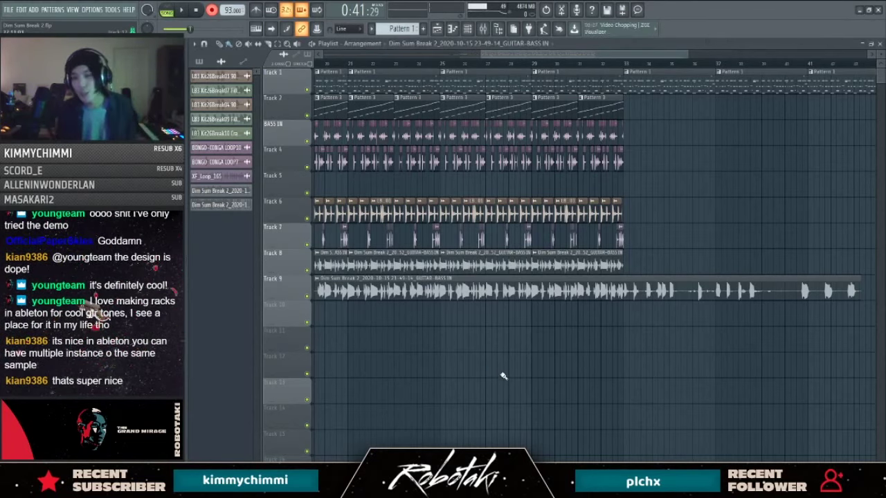
# Step: Rename the new recording on Track 9 to BASS
pyautogui.scroll(4, 524, 53)
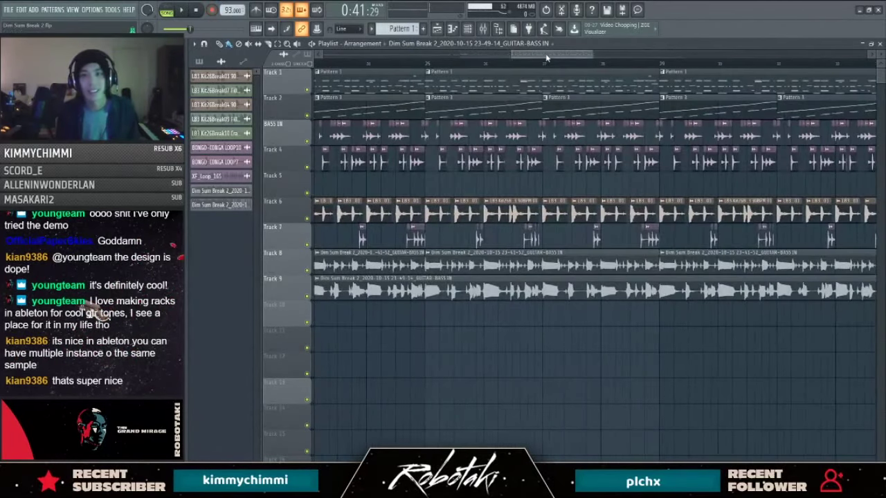
pyautogui.scroll(-4, 546, 58)
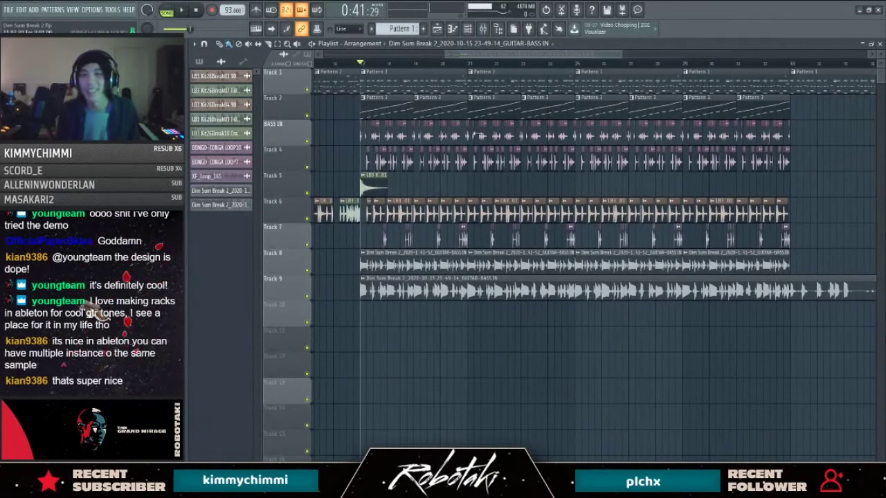
pyautogui.scroll(2, 394, 114)
pyautogui.click(357, 279)
pyautogui.click(377, 322)
pyautogui.write('BASS')
pyautogui.press('Return')
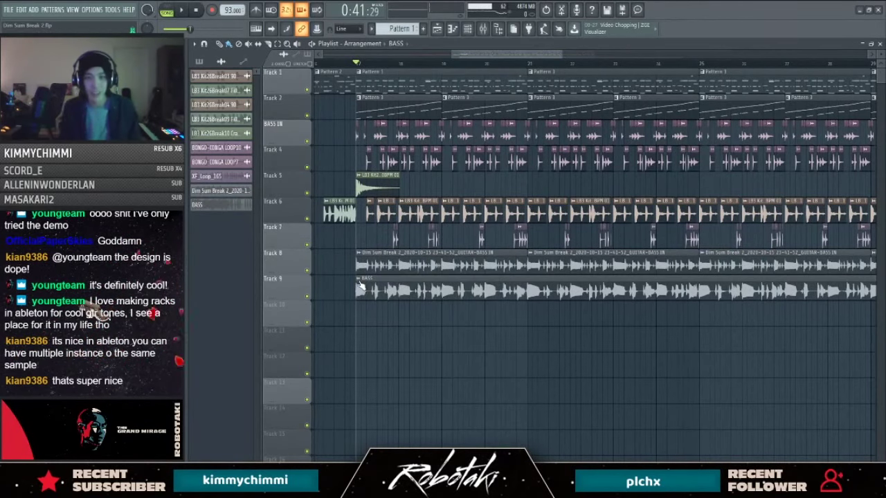
# Step: Route the BASS recording's channel to the BASS mixer track, number 7
pyautogui.doubleClick(373, 291)
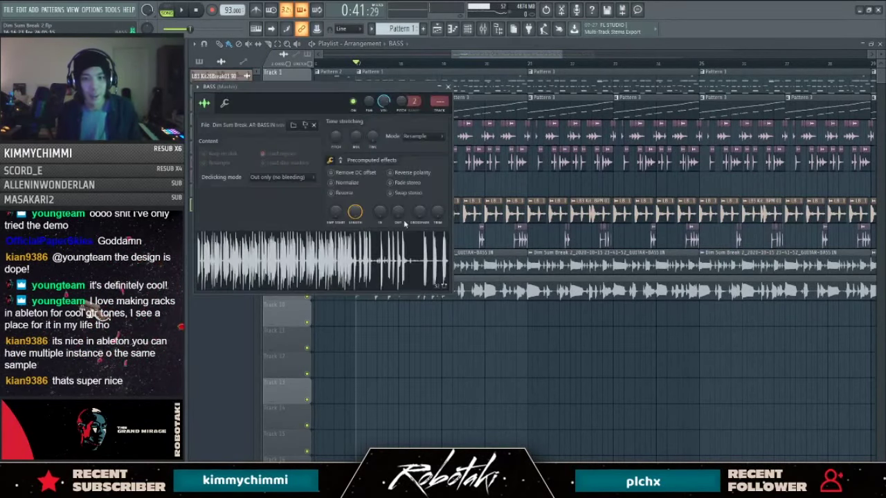
pyautogui.click(439, 103)
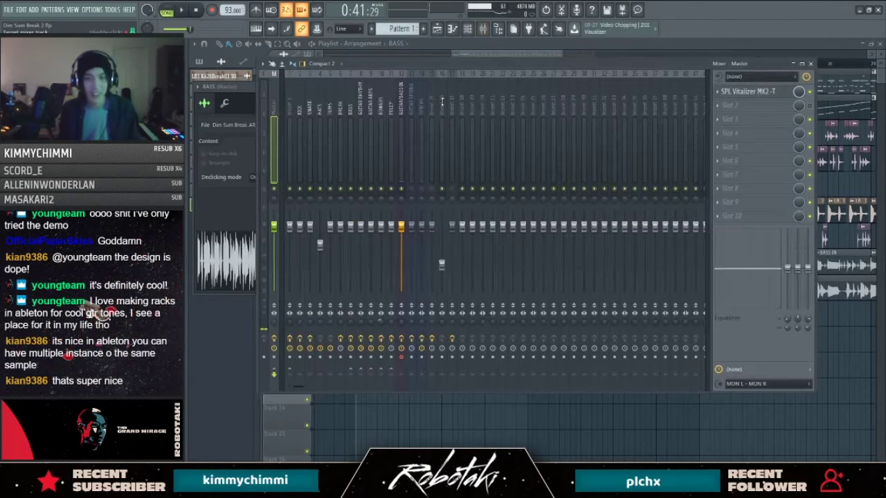
pyautogui.click(354, 113)
pyautogui.press('F9')
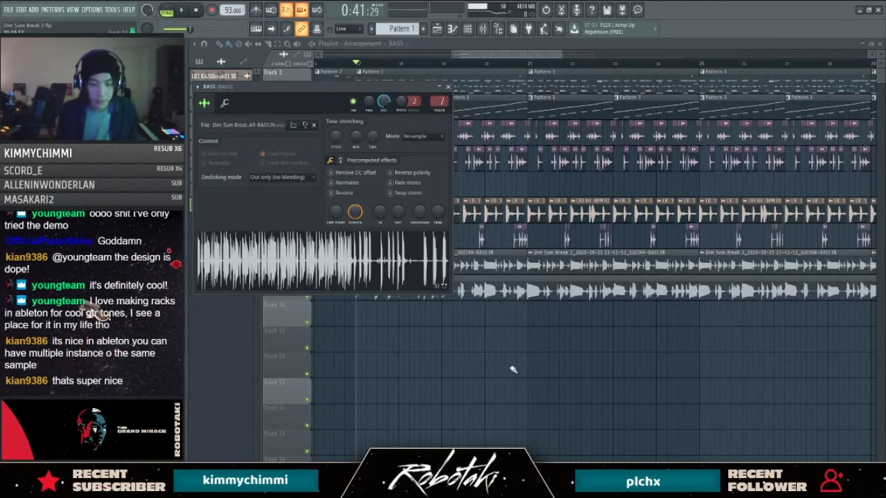
pyautogui.press('Escape')
# Step: Enable Normalize in the BASS recording's channel settings and start playback from bar 17
pyautogui.scroll(-3, 402, 352)
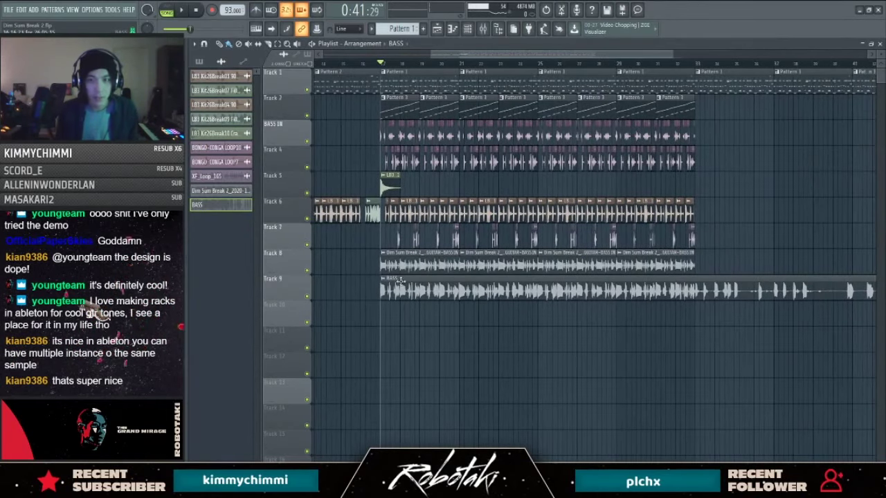
pyautogui.doubleClick(438, 283)
pyautogui.press('Escape')
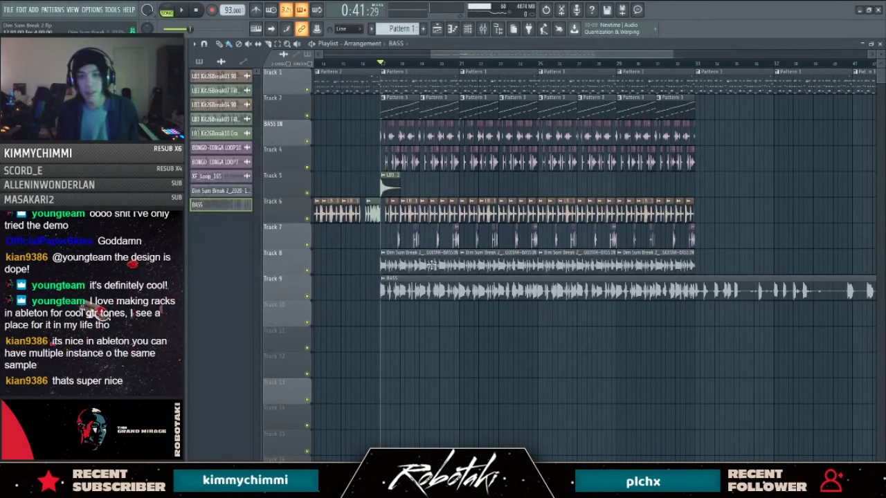
pyautogui.doubleClick(427, 289)
pyautogui.click(356, 182)
pyautogui.press('Escape')
pyautogui.press('space')
pyautogui.doubleClick(425, 280)
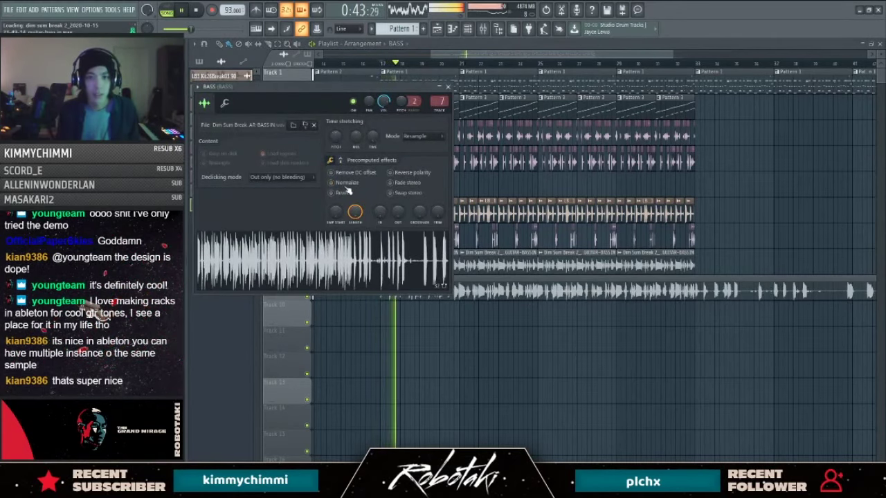
pyautogui.press('Escape')
# Step: Examine the timing of the BASS recording on Track 9 against the guitar and drum clips near bar 17
pyautogui.scroll(8, 388, 375)
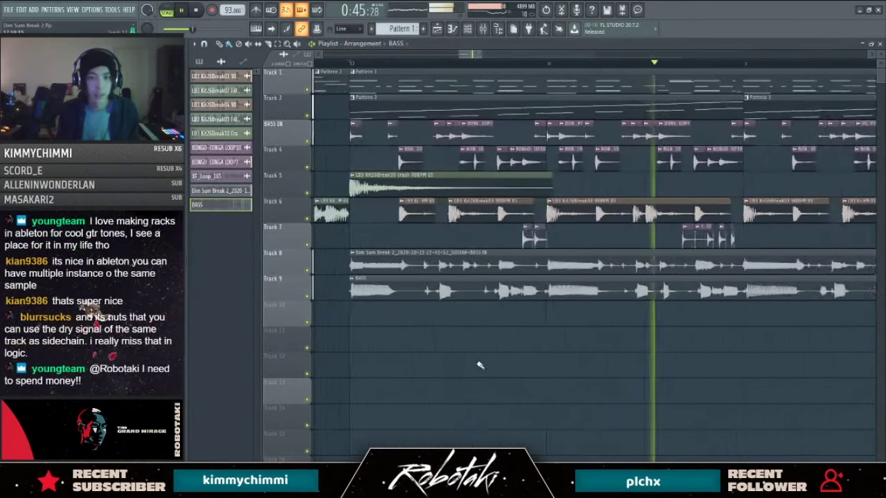
pyautogui.press('space')
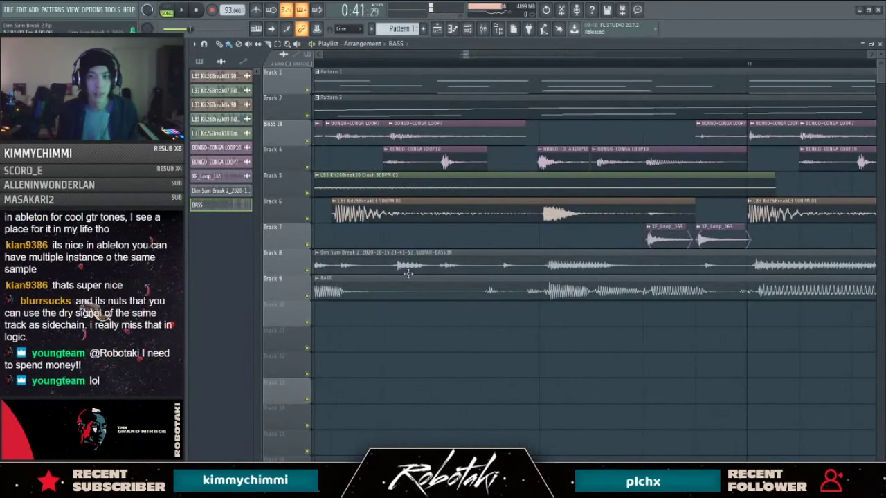
pyautogui.scroll(-8, 416, 252)
pyautogui.scroll(-3, 414, 262)
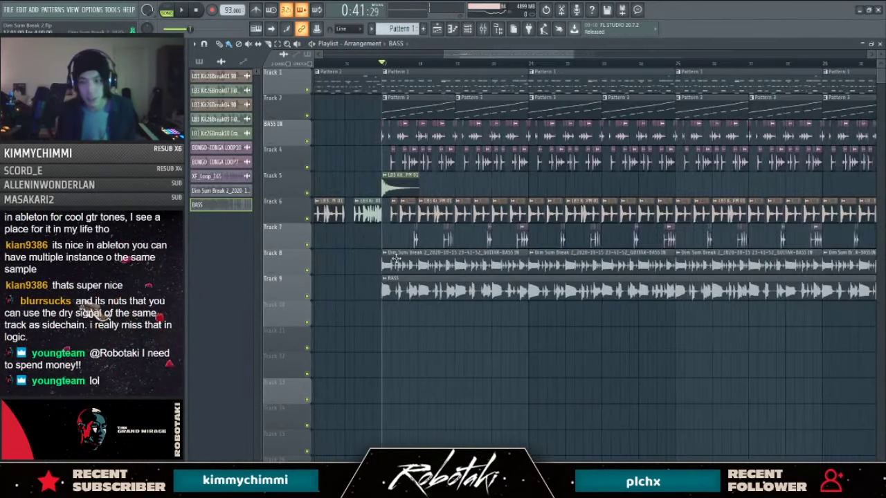
# Step: Slice the BASS clip on Track 9 in bar 17 ahead of the snare hit and trim the short slice before it
pyautogui.scroll(3, 429, 269)
pyautogui.press('space')
pyautogui.scroll(3, 450, 291)
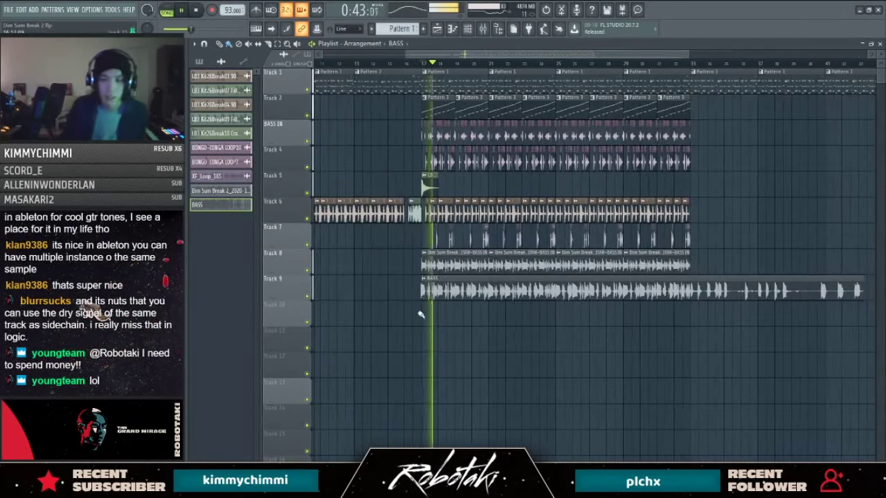
pyautogui.press('space')
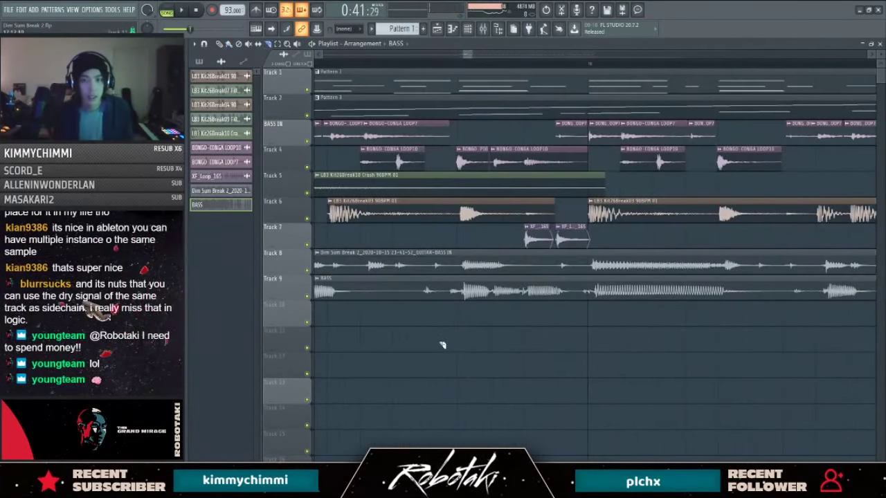
pyautogui.press('space')
pyautogui.scroll(2, 445, 350)
pyautogui.click(416, 294)
pyautogui.click(504, 300)
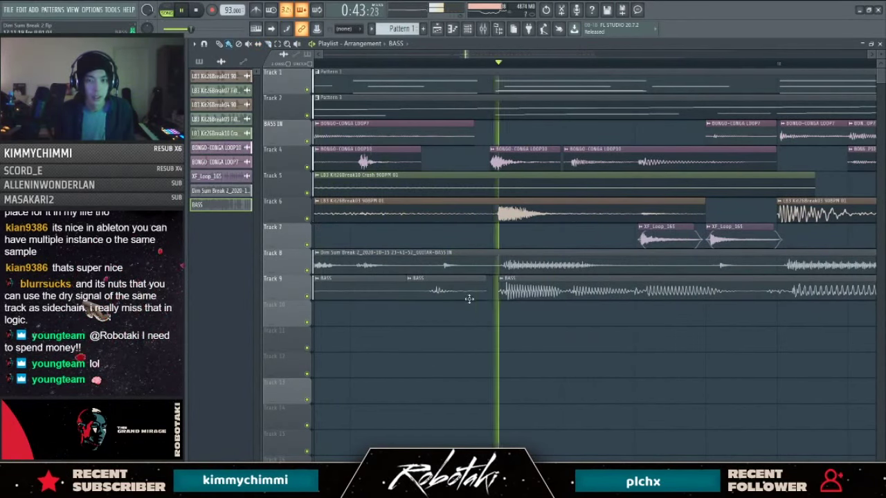
# Step: Separate the short bass note late in bar 18 on Track 9 and shift it earlier to line up with the guitar note
pyautogui.scroll(-3, 498, 305)
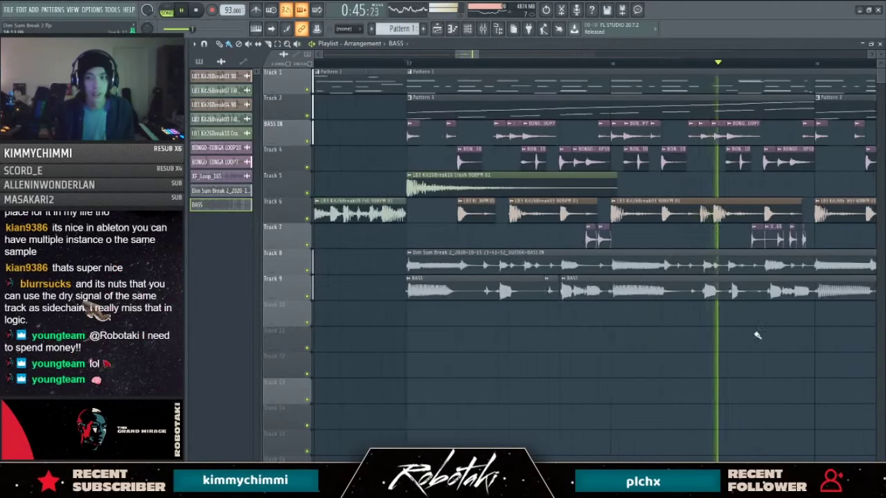
pyautogui.scroll(3, 630, 333)
pyautogui.press('space')
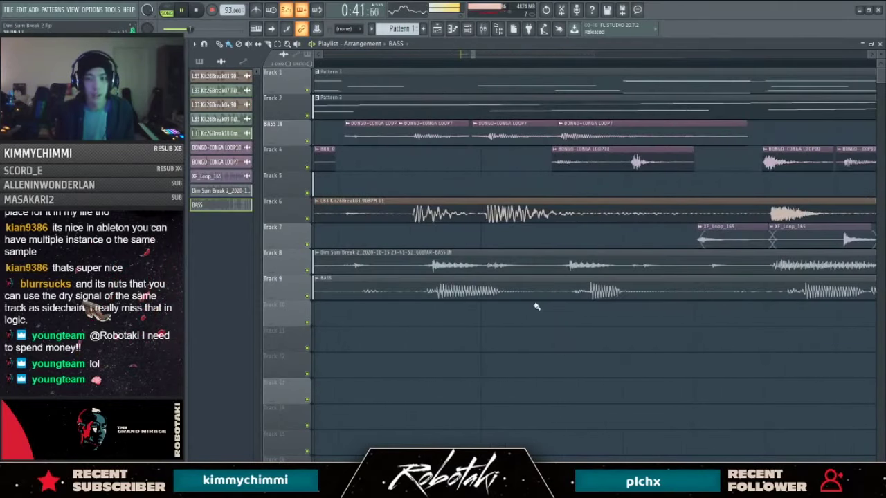
pyautogui.moveTo(621, 294); pyautogui.dragTo(603, 301)
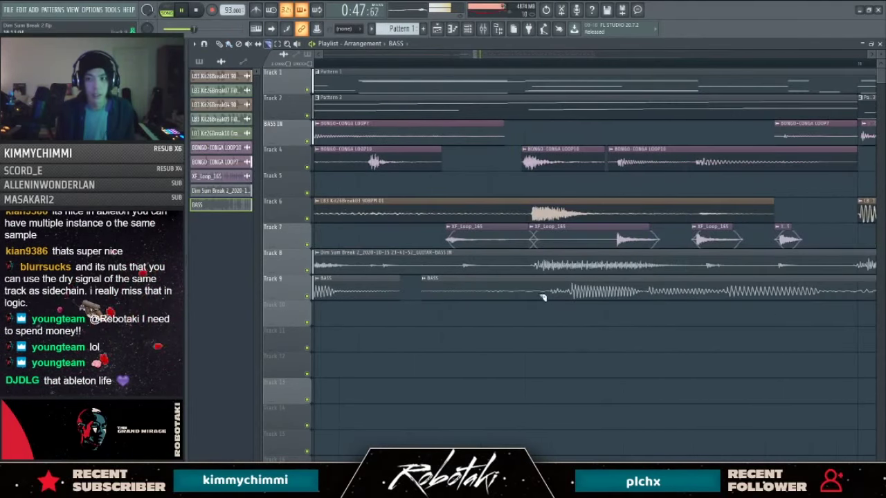
# Step: Slice the BASS clip at the last snare of bar 18 and at bar 19, and slip the audio between slightly earlier
pyautogui.scroll(-2, 631, 327)
pyautogui.moveTo(723, 277); pyautogui.dragTo(724, 301)
pyautogui.press('s')
pyautogui.moveTo(691, 298); pyautogui.dragTo(680, 299)
# Step: Play back from the middle of bar 18 to check the timing of the edited bass slices against the drums
pyautogui.click(465, 64)
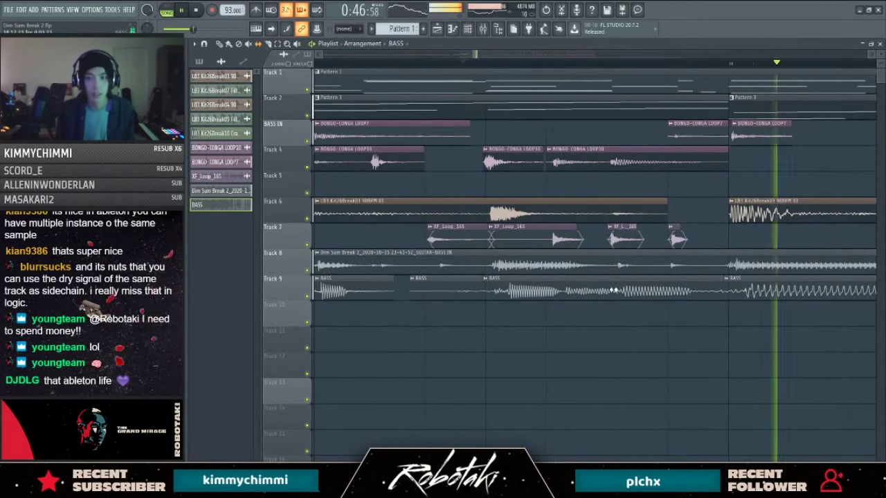
pyautogui.press('space')
pyautogui.moveTo(366, 66); pyautogui.dragTo(231, 73)
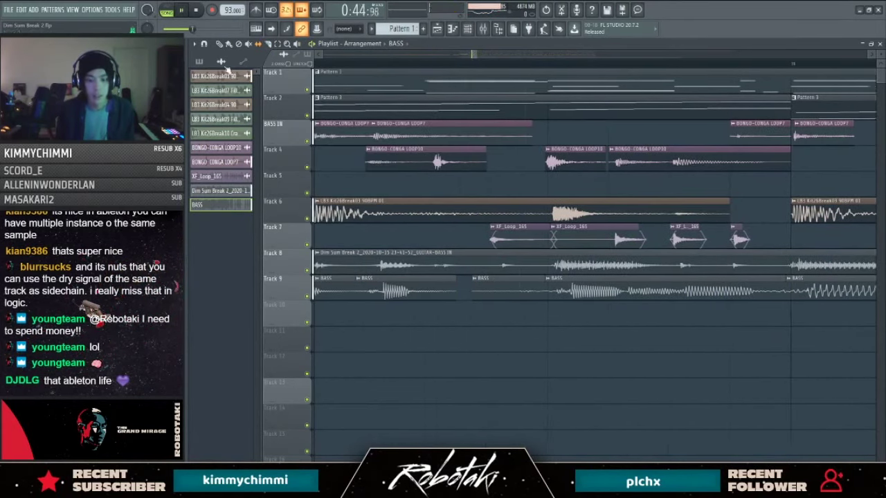
pyautogui.press('space')
pyautogui.scroll(-2, 464, 269)
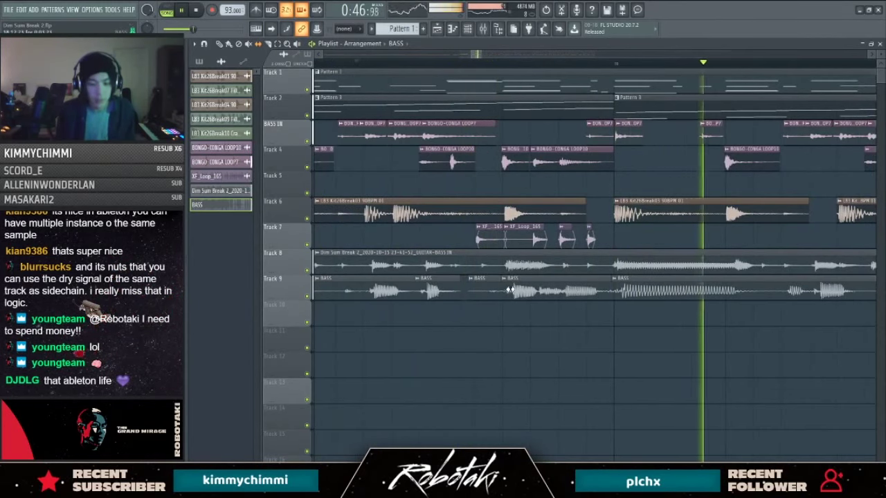
pyautogui.scroll(-1, 512, 284)
pyautogui.press('space')
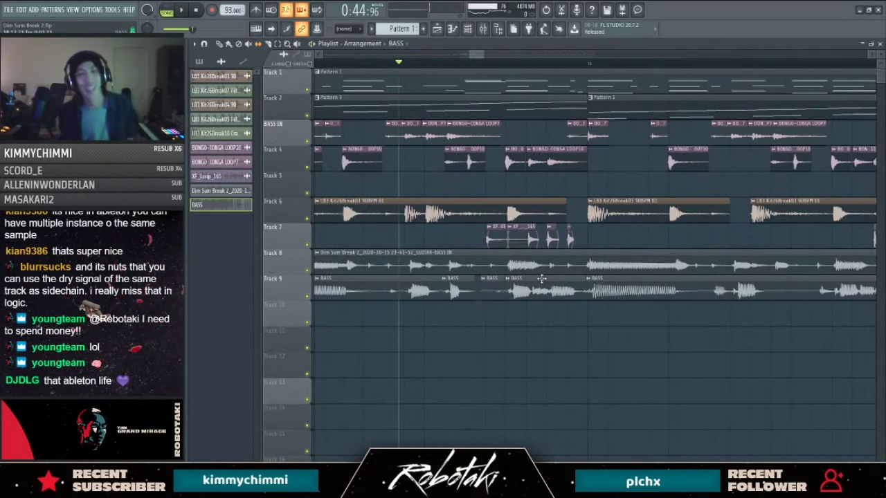
# Step: Set the playlist snap to Line and replay the bass edits from the middle of bar 18 into bar 19
pyautogui.scroll(3, 678, 285)
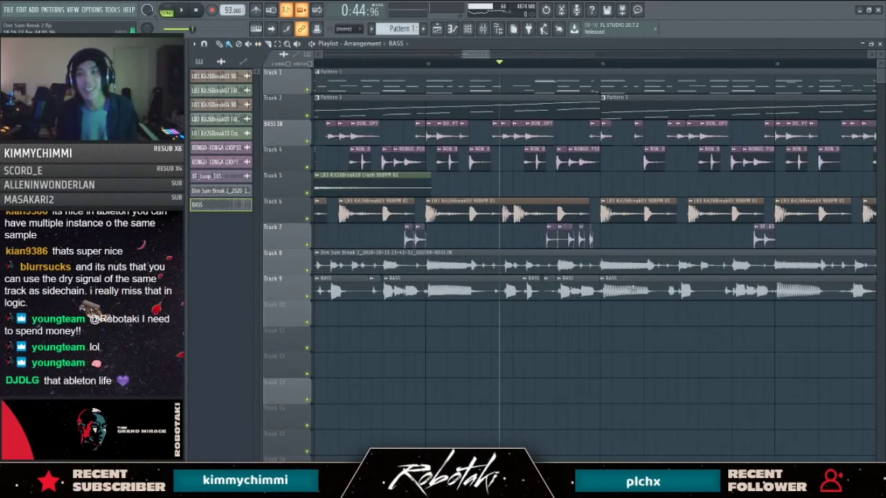
pyautogui.scroll(2, 581, 291)
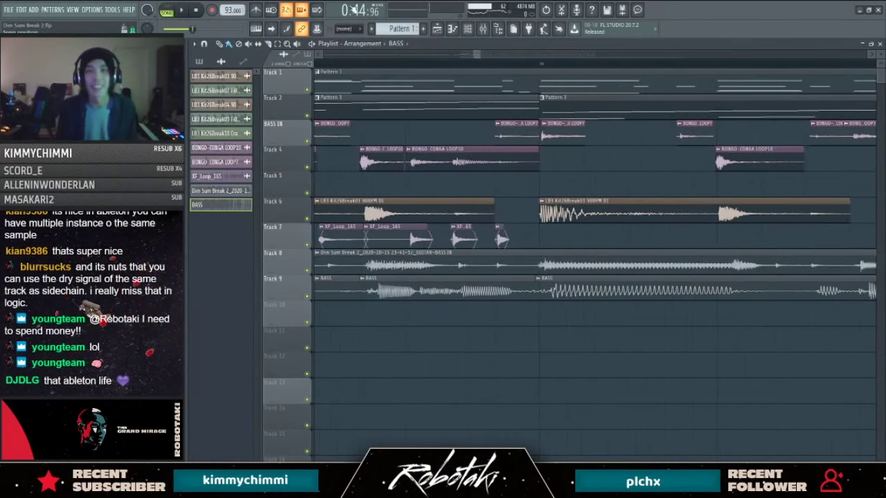
pyautogui.click(350, 29)
pyautogui.click(346, 39)
pyautogui.press('space')
pyautogui.scroll(-2, 623, 263)
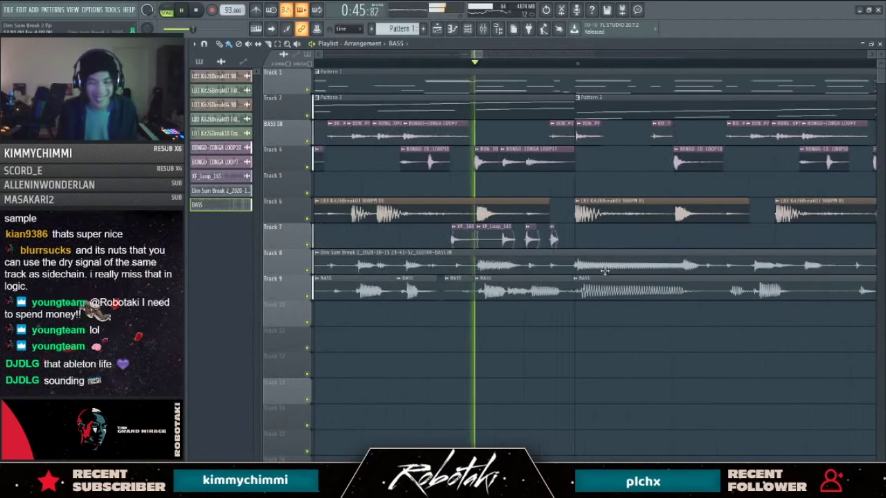
pyautogui.scroll(1, 724, 347)
pyautogui.scroll(-3, 690, 329)
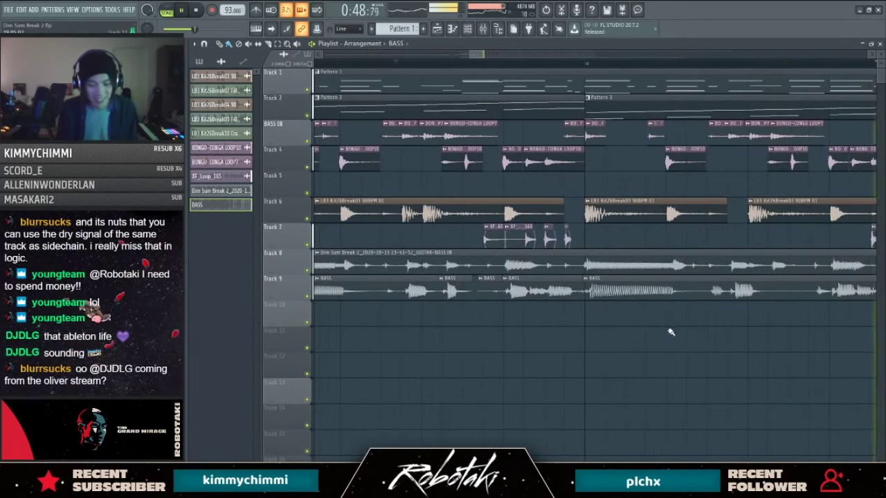
pyautogui.press('space')
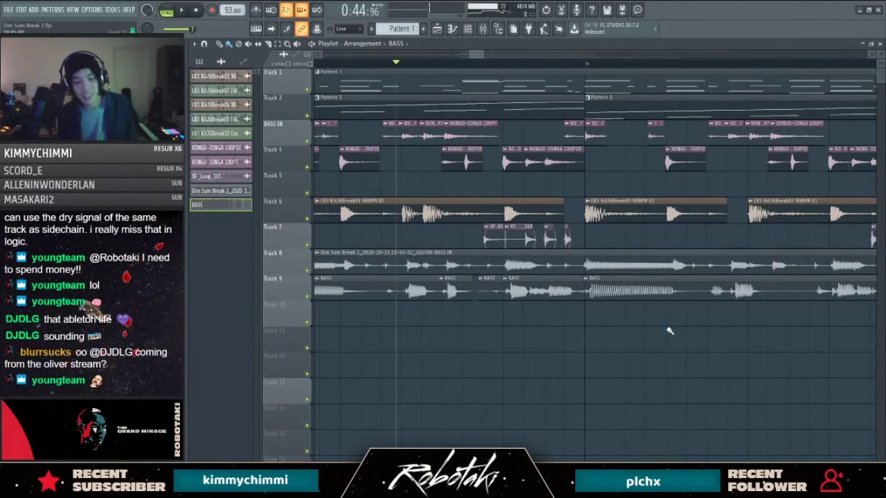
# Step: Start playback from late in bar 18 to check the bass going into bar 19
pyautogui.scroll(-3, 534, 55)
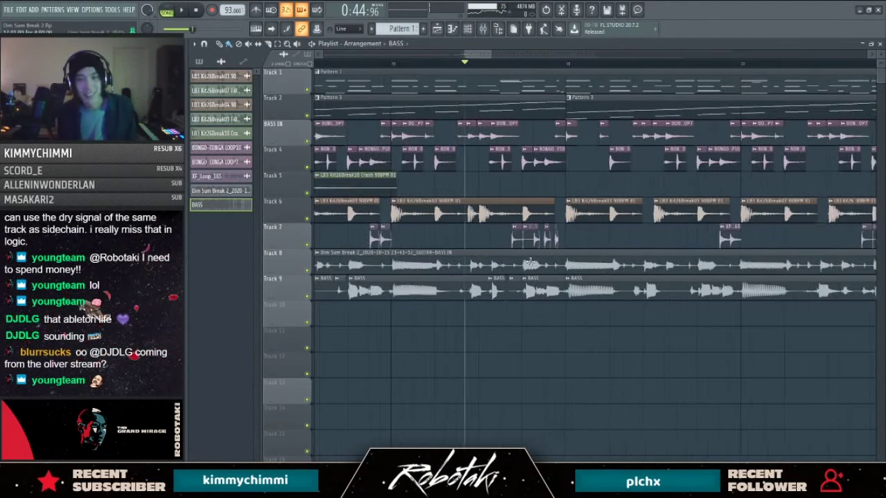
pyautogui.click(522, 63)
pyautogui.click(348, 29)
pyautogui.click(345, 39)
pyautogui.scroll(-2, 575, 140)
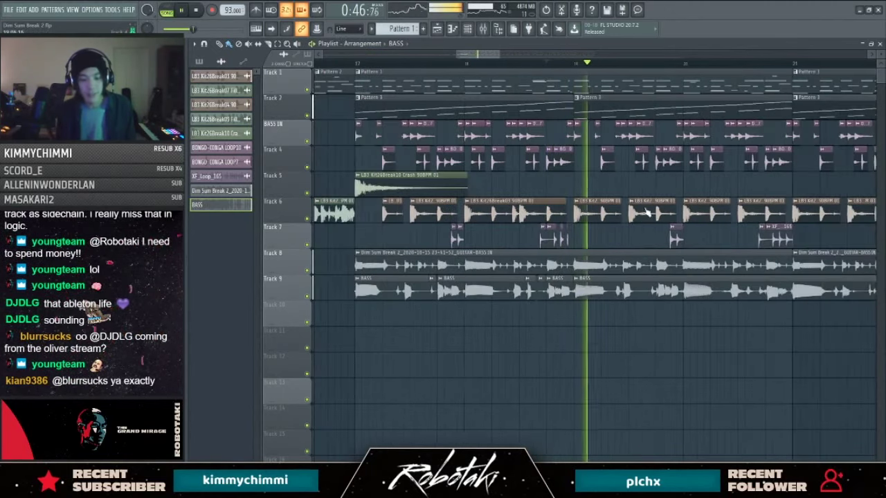
# Step: With snapping set to none, slice the BASS clip on Track 9 before and after the short note in bar 20
pyautogui.scroll(3, 725, 256)
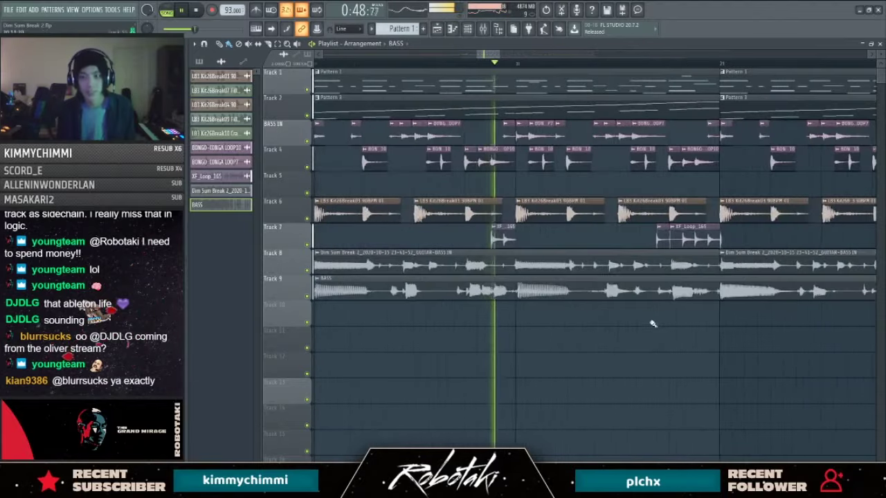
pyautogui.scroll(1, 662, 369)
pyautogui.press('space')
pyautogui.scroll(1, 546, 343)
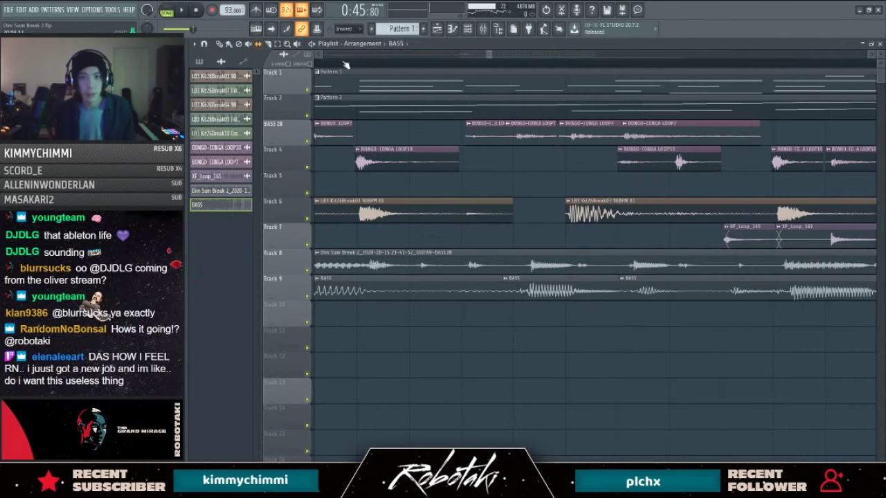
# Step: Slice the guitar clip on Track 8 around the matching note in bar 20 and slip that slice's audio slightly earlier
pyautogui.press('space')
pyautogui.press('space')
pyautogui.keyDown('shift'); pyautogui.rightClick(517, 267); pyautogui.keyUp('shift')
pyautogui.keyDown('shift'); pyautogui.rightClick(607, 270); pyautogui.keyUp('shift')
pyautogui.moveTo(593, 267); pyautogui.dragTo(589, 268)
pyautogui.press('space')
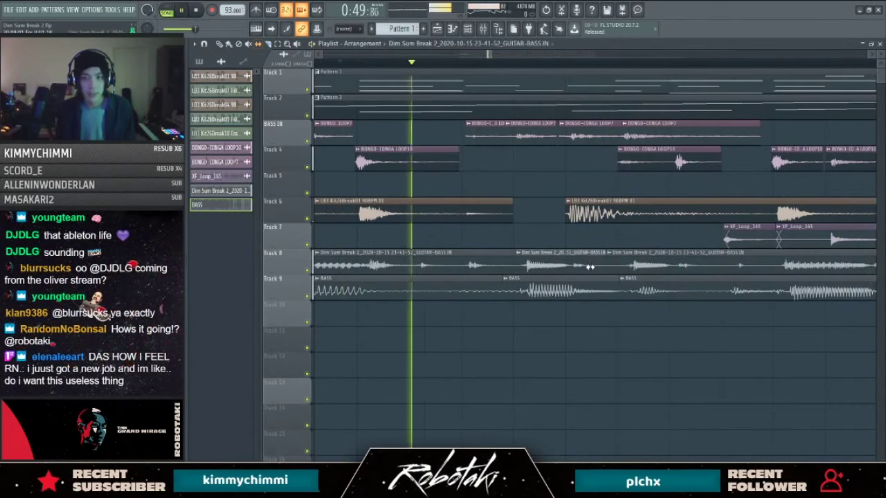
# Step: Shorten the sliced bass note in bar 20 on Track 9 to leave a gap before the next BASS slice
pyautogui.press('space')
pyautogui.moveTo(589, 299); pyautogui.dragTo(591, 299)
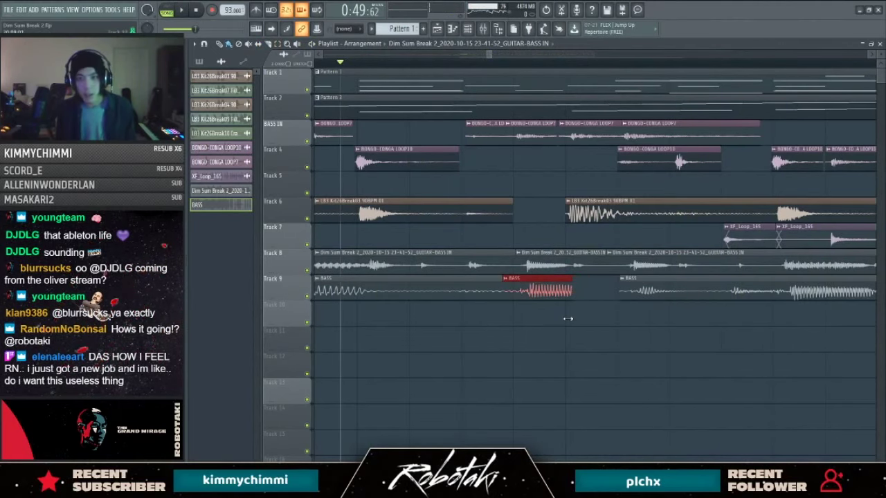
pyautogui.press('space')
# Step: Change the BASS channel's declicking mode to one that fades the clip edges, and replay bar 20
pyautogui.doubleClick(557, 295)
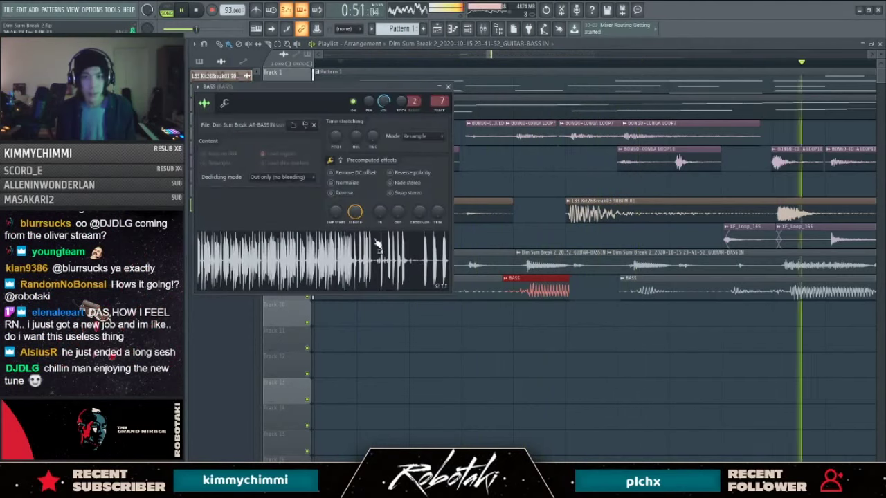
pyautogui.click(281, 178)
pyautogui.click(280, 213)
pyautogui.press('Escape')
pyautogui.press('space')
pyautogui.press('space')
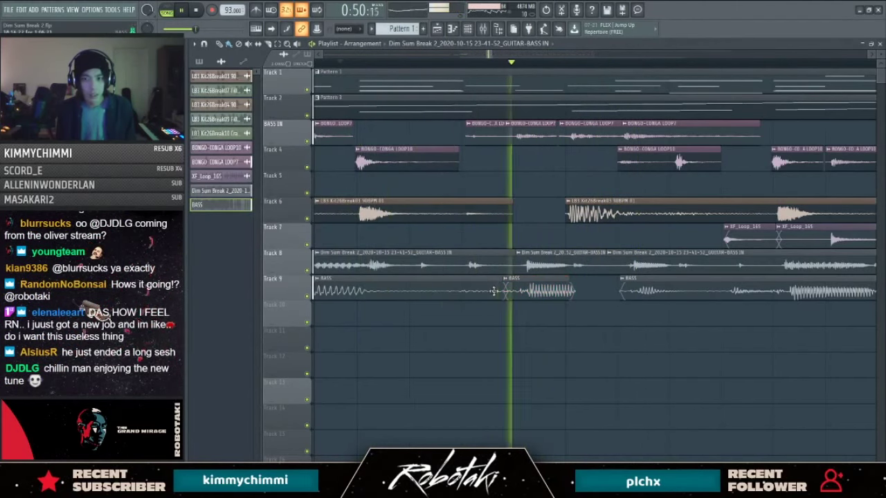
# Step: Trim the tail of the BASS clip before the sliced bar 20 note, extend the sliced note slightly, and check the playback
pyautogui.moveTo(494, 290); pyautogui.dragTo(442, 290)
pyautogui.moveTo(574, 290); pyautogui.dragTo(581, 291)
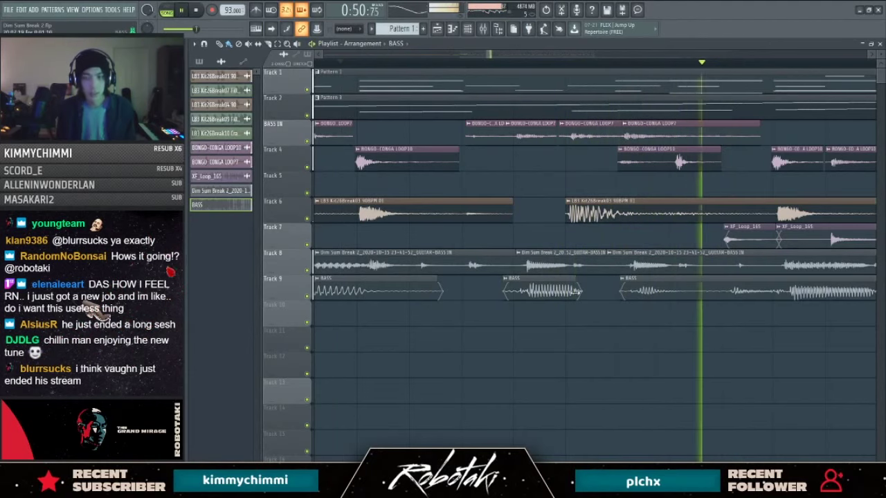
pyautogui.scroll(-6, 573, 326)
pyautogui.scroll(4, 653, 335)
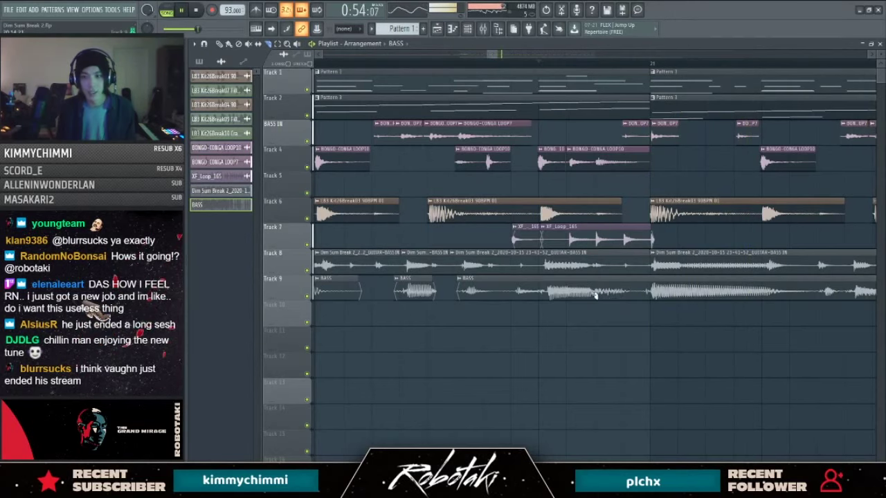
pyautogui.scroll(-4, 588, 335)
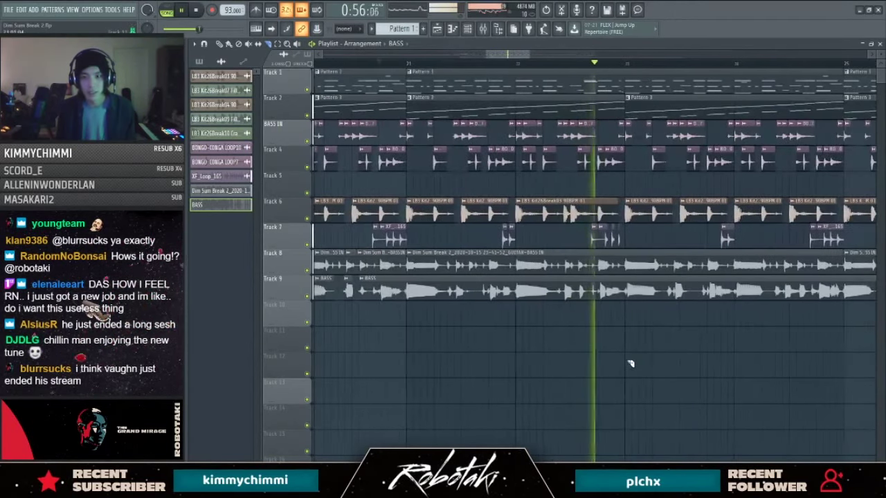
pyautogui.scroll(-2, 686, 361)
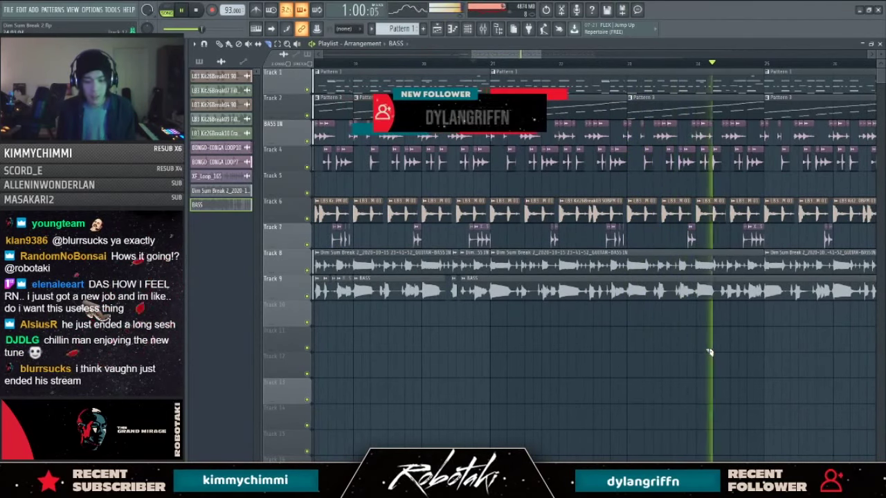
pyautogui.press('space')
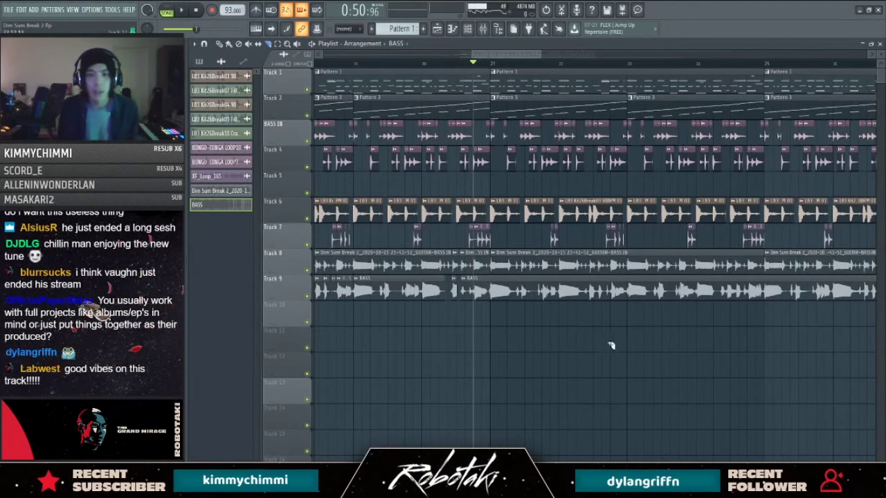
# Step: Listen to the section from bar 17 and from bar 21 to review the BASS recording against the guitar and drums
pyautogui.scroll(-3, 611, 346)
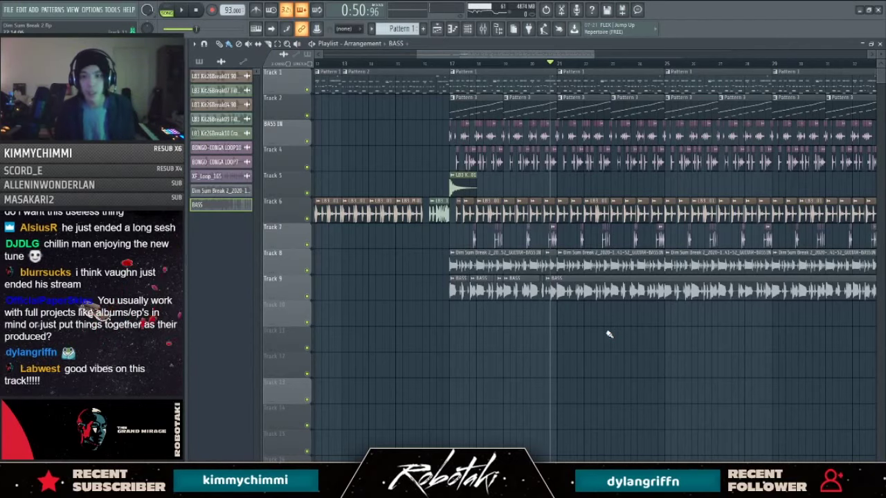
pyautogui.hscroll(2, 604, 339)
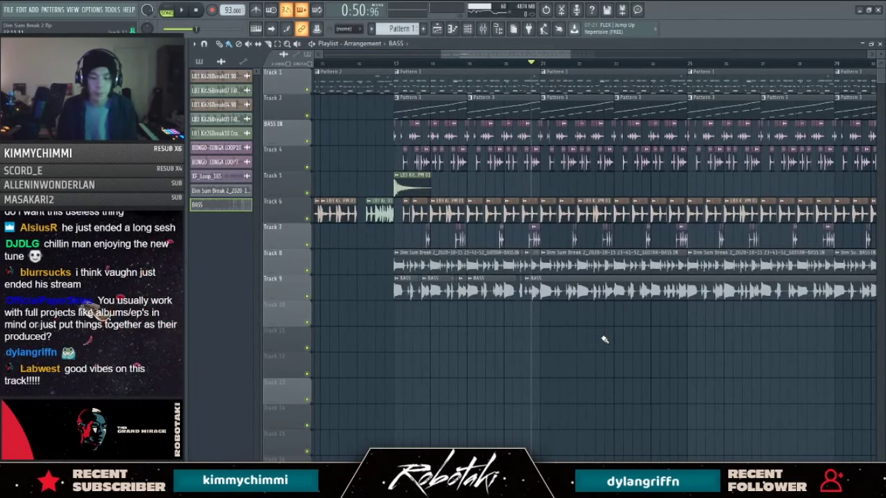
pyautogui.scroll(-2, 588, 319)
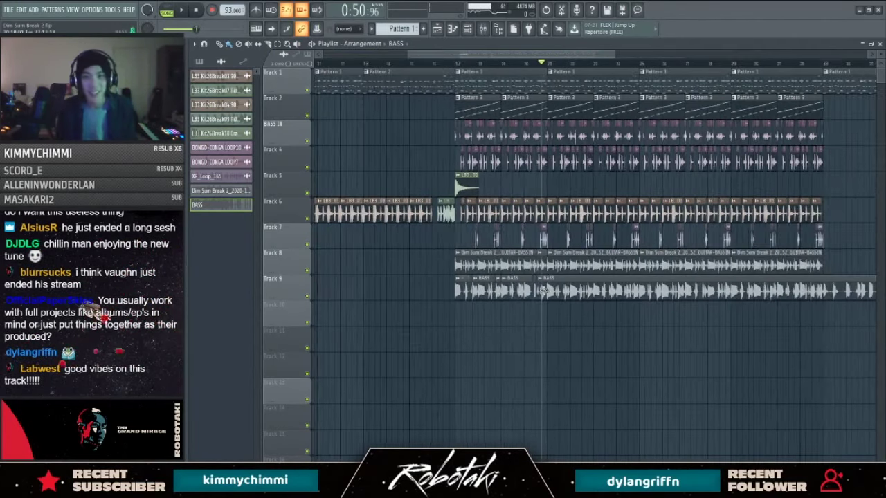
pyautogui.click(457, 64)
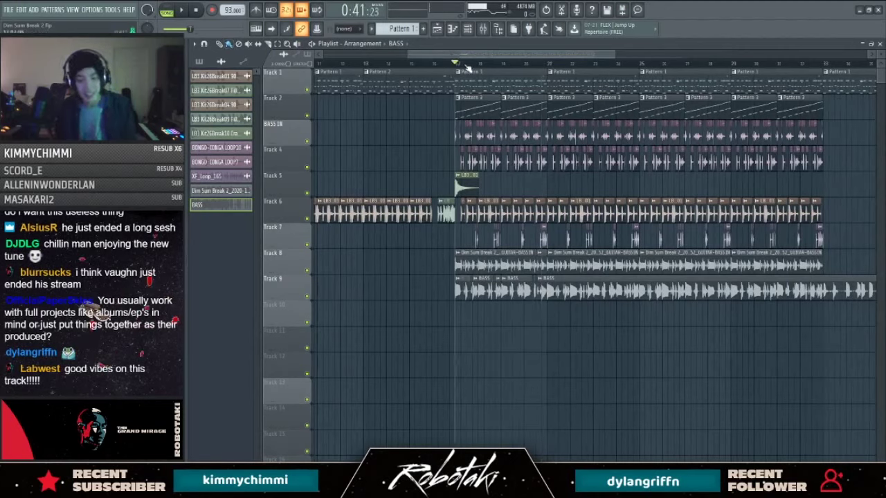
pyautogui.press('space')
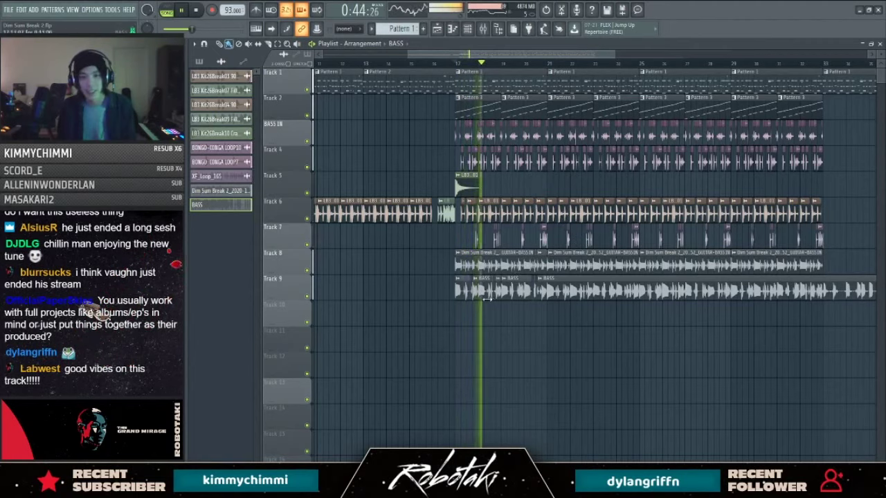
pyautogui.scroll(2, 536, 370)
pyautogui.scroll(-3, 504, 369)
pyautogui.press('space')
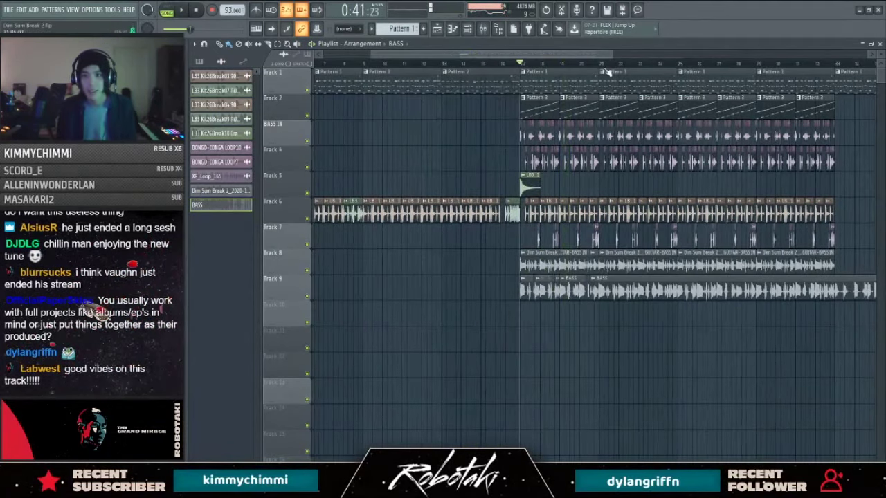
pyautogui.press('space')
pyautogui.scroll(3, 463, 341)
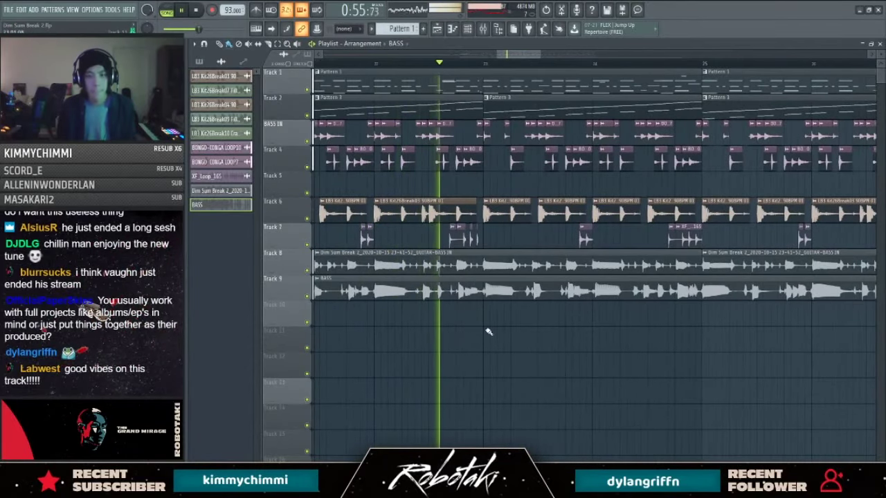
# Step: Open the channel settings of the guitar clip on Track 8, adjust one control slightly, and close them
pyautogui.scroll(-2, 489, 331)
pyautogui.doubleClick(487, 265)
pyautogui.moveTo(468, 185); pyautogui.dragTo(468, 191)
pyautogui.press('Escape')
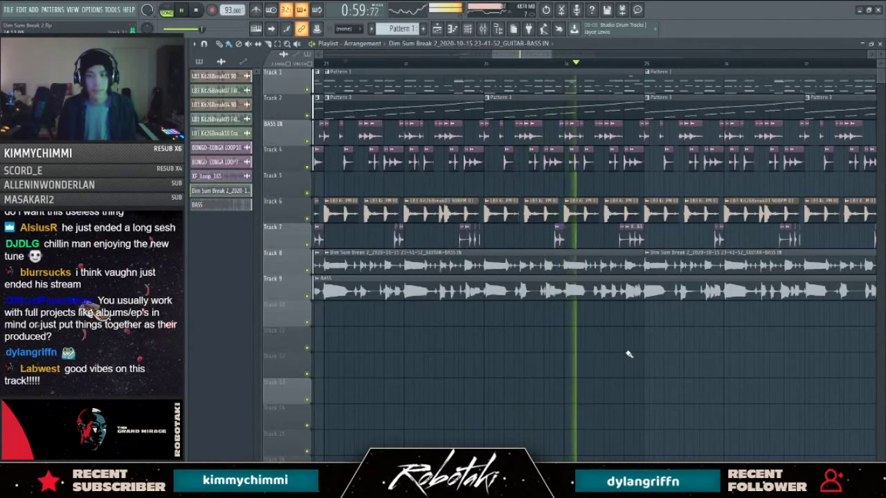
# Step: Nudge the short sliced BASS note in the middle of bar 24 slightly later, leaving a gap before it, and play it
pyautogui.scroll(-3, 649, 355)
pyautogui.scroll(5, 649, 354)
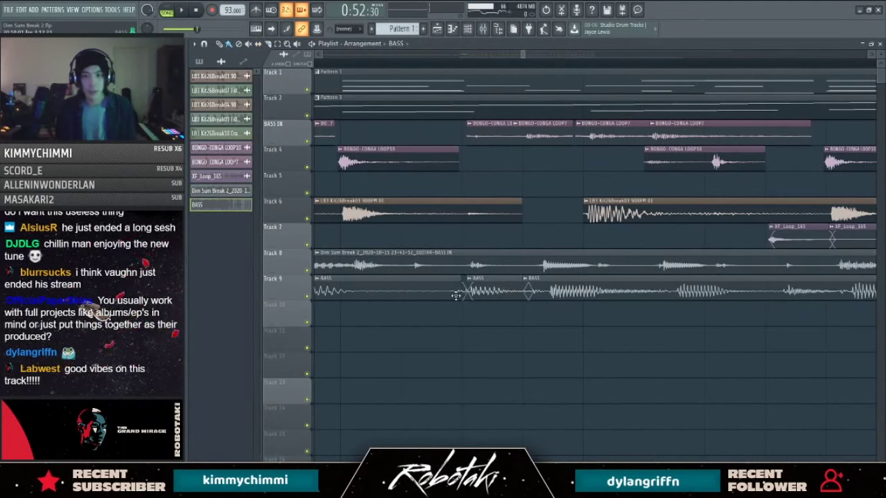
pyautogui.press('space')
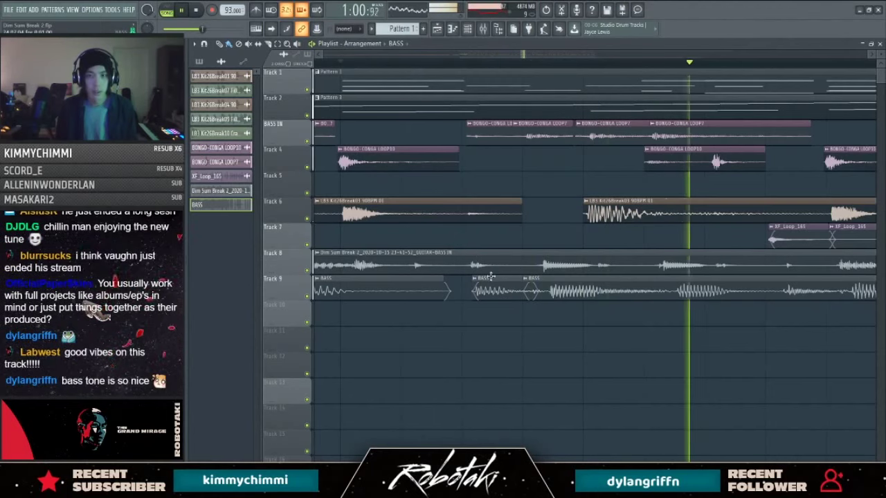
# Step: Slice the BASS clip in the second half of bar 24 and slip the audio inside the new slice earlier
pyautogui.click(760, 298)
pyautogui.press('s')
pyautogui.moveTo(729, 297); pyautogui.dragTo(715, 297)
pyautogui.press('space')
pyautogui.press('space')
pyautogui.scroll(-3, 668, 330)
pyautogui.scroll(3, 809, 328)
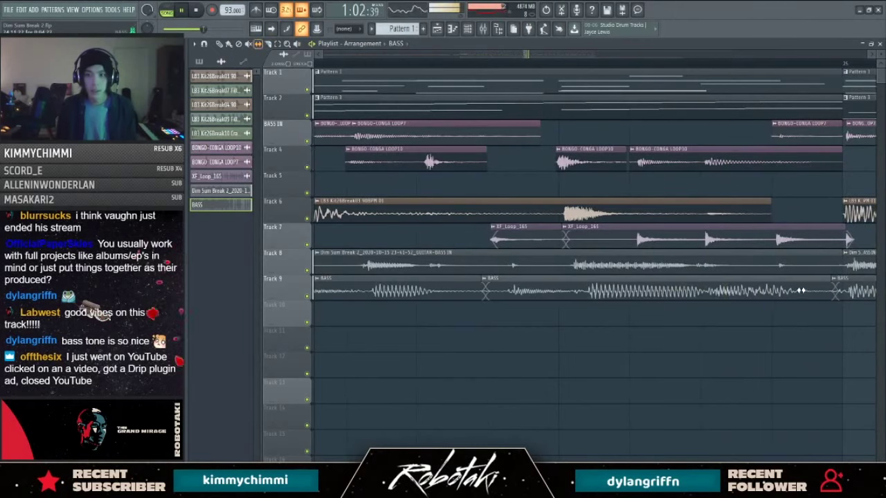
# Step: Slip the last BASS slice of bar 24 slightly earlier, split it, and slip the first part a little further
pyautogui.moveTo(800, 291); pyautogui.dragTo(795, 291)
pyautogui.press('space')
pyautogui.press('space')
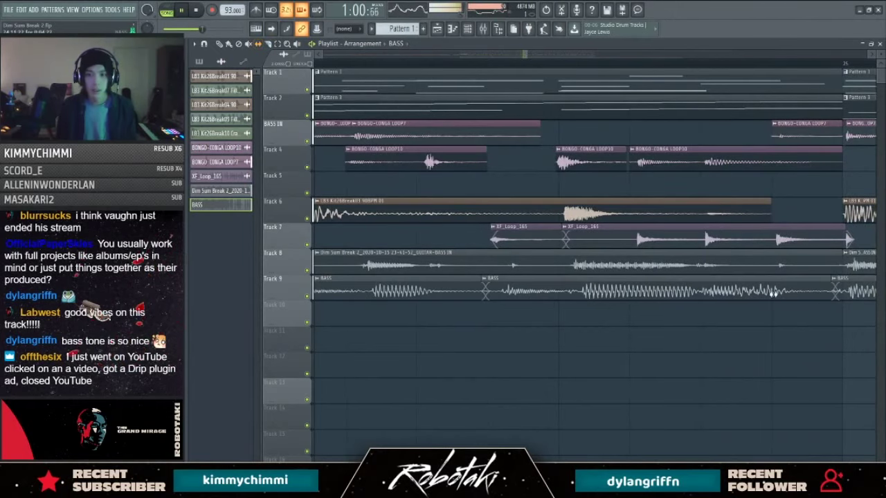
pyautogui.press('c')
pyautogui.click(704, 299)
pyautogui.press('s')
pyautogui.moveTo(673, 301); pyautogui.dragTo(667, 300)
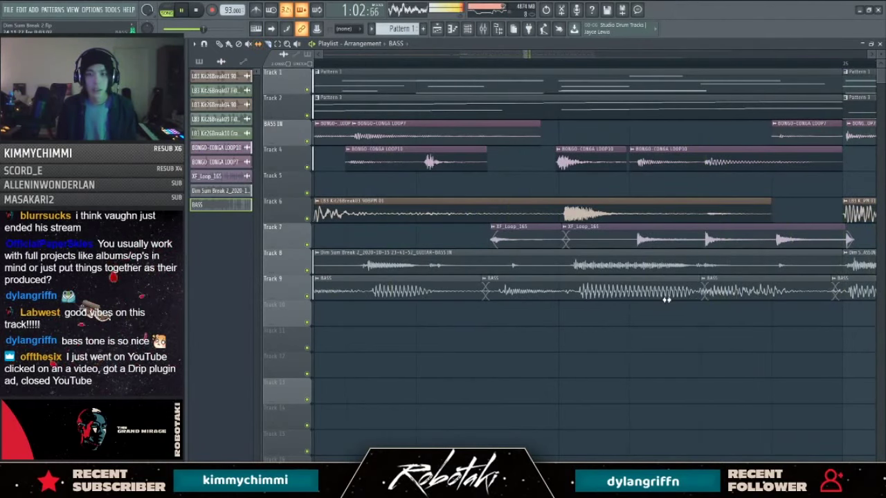
# Step: Listen on from bar 25 and replay from early in bar 26 to check the bass timing
pyautogui.scroll(-6, 692, 311)
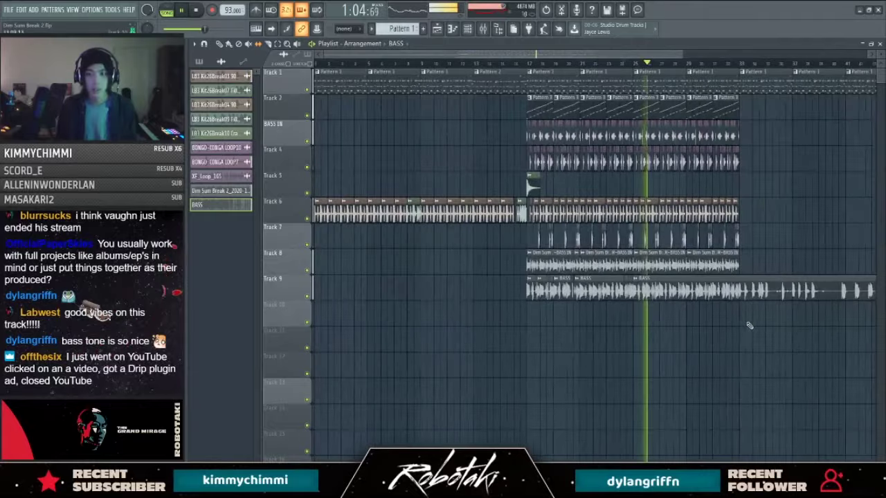
pyautogui.scroll(4, 748, 326)
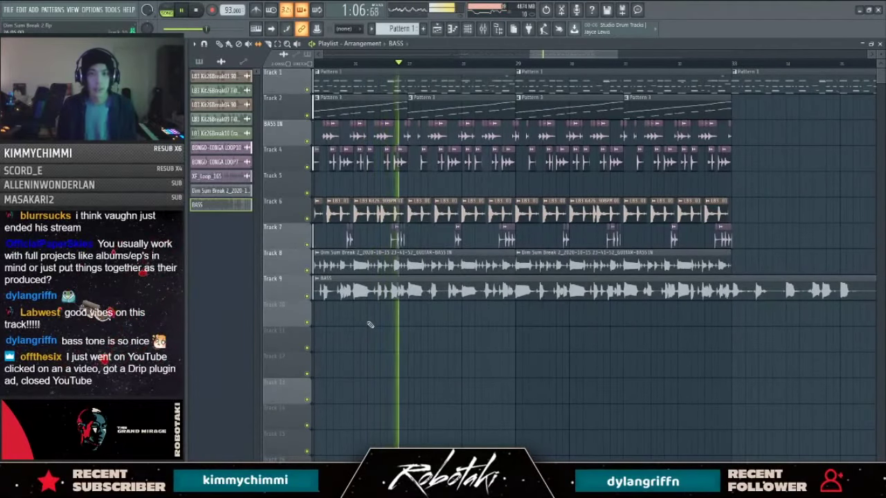
pyautogui.scroll(3, 371, 324)
pyautogui.press('space')
pyautogui.click(353, 64)
pyautogui.press('space')
pyautogui.scroll(6, 350, 294)
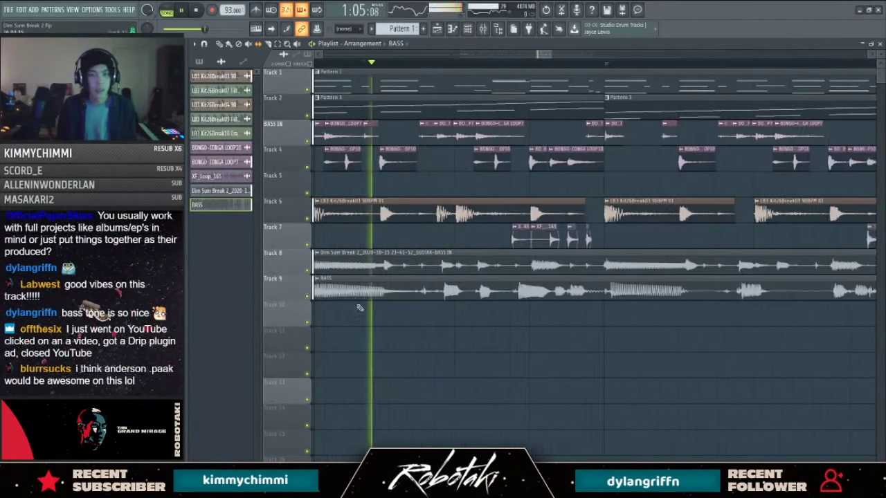
# Step: Slice out the long BASS note in the second half of bar 26 and move it later to match the guitar
pyautogui.press('space')
pyautogui.press('space')
pyautogui.press('c')
pyautogui.press('space')
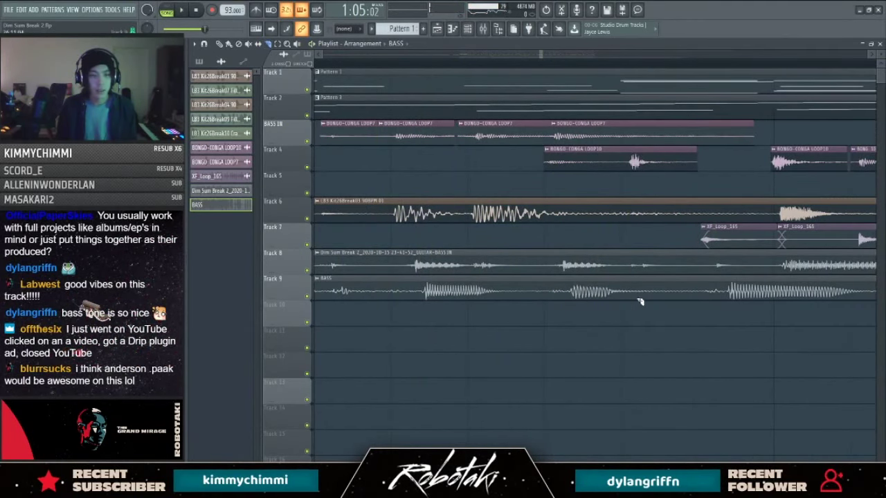
pyautogui.press('space')
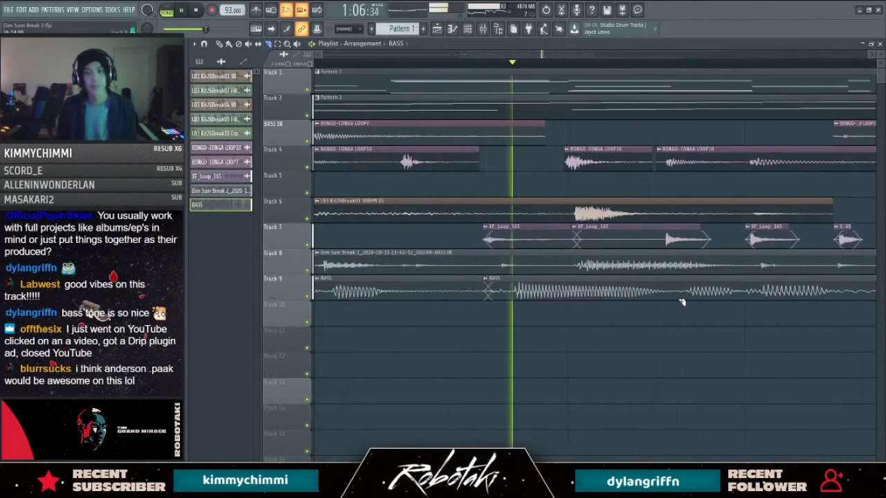
pyautogui.click(685, 294)
pyautogui.moveTo(576, 296); pyautogui.dragTo(630, 296)
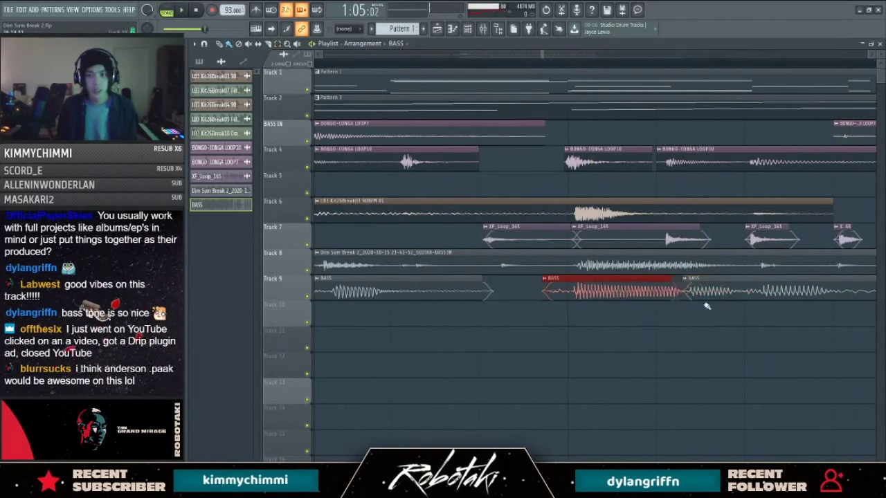
# Step: Slice off the preceding BASS note in bar 26 and place a trimmed copy in the gap before the moved note
pyautogui.click(327, 295)
pyautogui.press('b')
pyautogui.moveTo(392, 298); pyautogui.dragTo(561, 328)
pyautogui.hotkey('ctrl', 'z')
pyautogui.moveTo(394, 299)
pyautogui.keyDown('shift'); pyautogui.mouseDown()
pyautogui.moveTo(559, 323)
pyautogui.moveTo(548, 322)
pyautogui.mouseUp(); pyautogui.keyUp('shift')
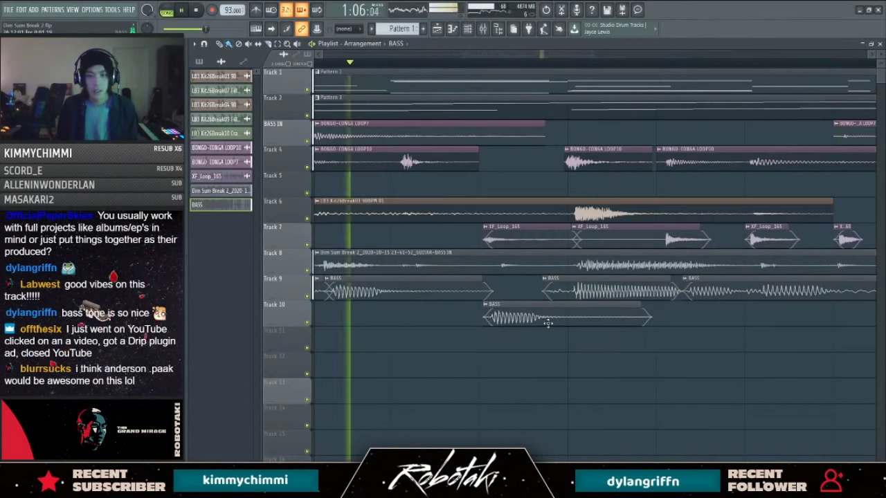
pyautogui.rightClick(614, 323)
pyautogui.moveTo(512, 307); pyautogui.dragTo(516, 338)
pyautogui.moveTo(508, 297); pyautogui.dragTo(512, 293)
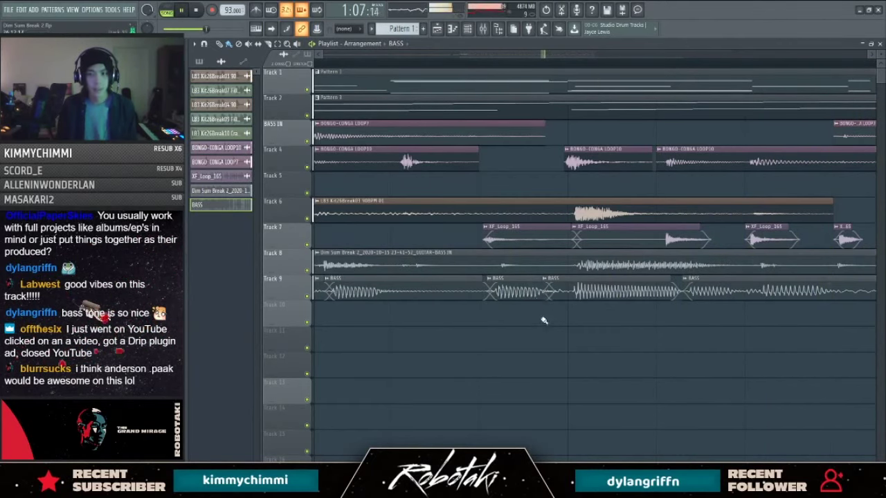
# Step: Play on into bar 28 to check the edited bass, and set the snap to Line
pyautogui.scroll(-3, 536, 333)
pyautogui.scroll(-2, 536, 333)
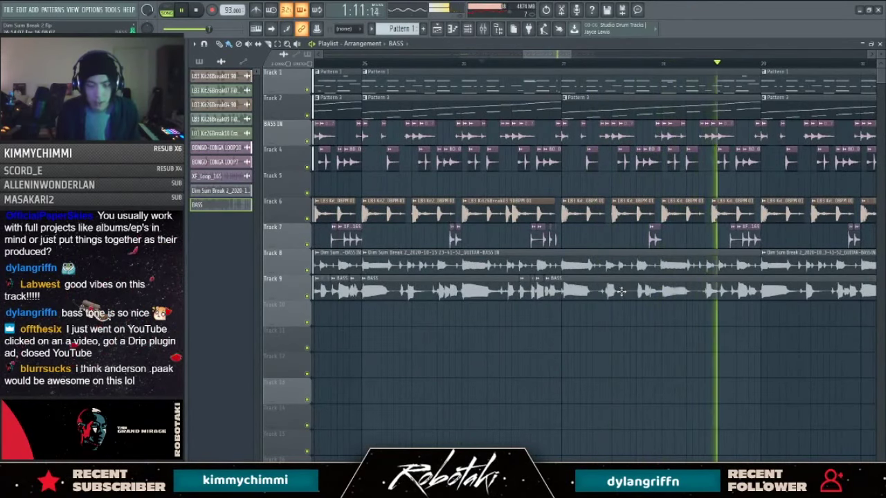
pyautogui.press('space')
pyautogui.scroll(-2, 682, 129)
pyautogui.scroll(2, 609, 244)
pyautogui.scroll(-3, 609, 243)
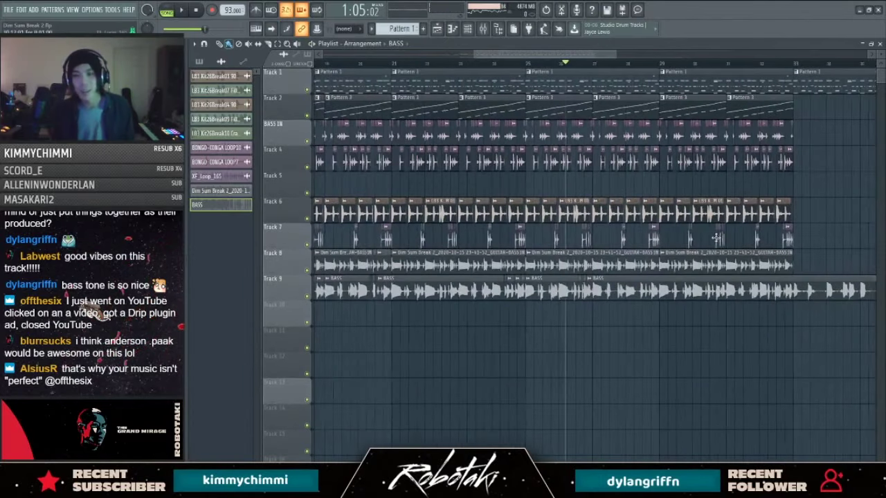
pyautogui.scroll(1, 711, 138)
pyautogui.click(348, 29)
pyautogui.click(354, 43)
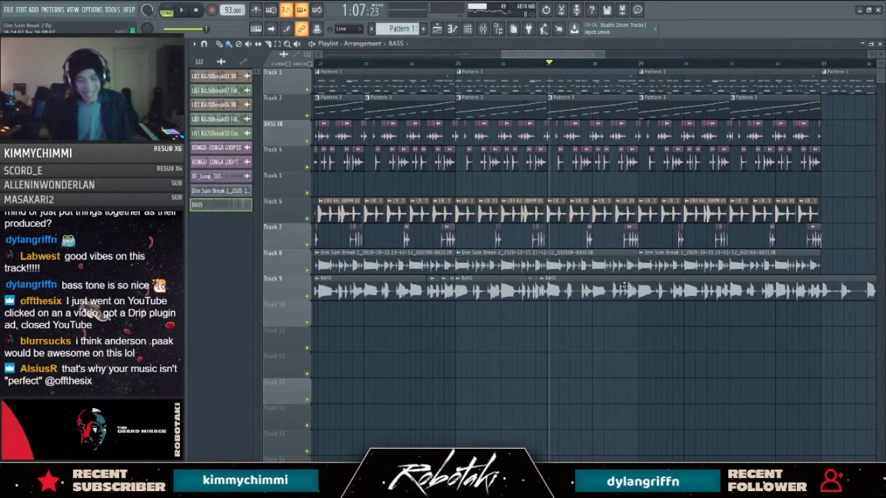
# Step: Play the section from bar 27 onward to review the BASS recording's timing up to bar 30
pyautogui.scroll(3, 518, 366)
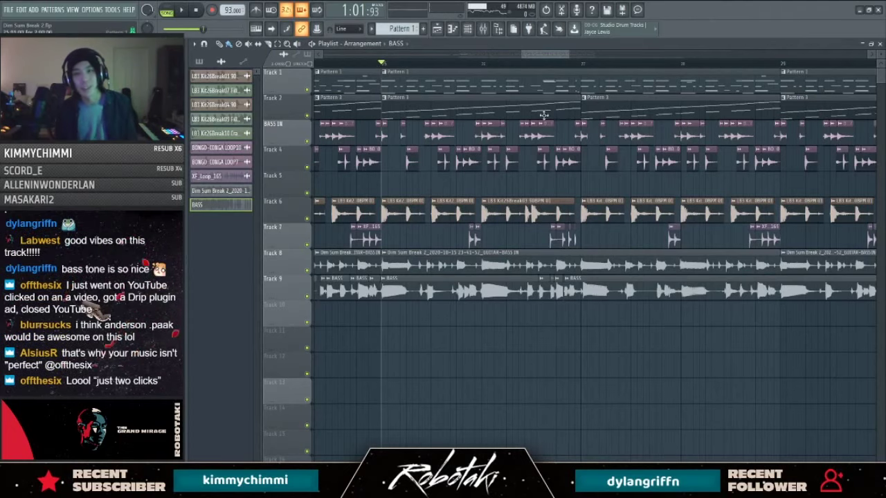
pyautogui.hscroll(2, 551, 67)
pyautogui.click(590, 64)
pyautogui.click(454, 65)
pyautogui.press('space')
pyautogui.press('space')
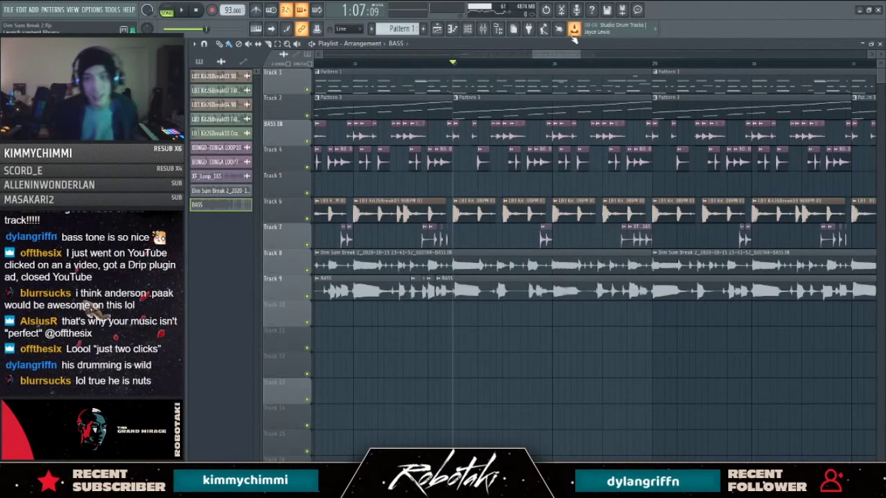
pyautogui.hscroll(1, 561, 63)
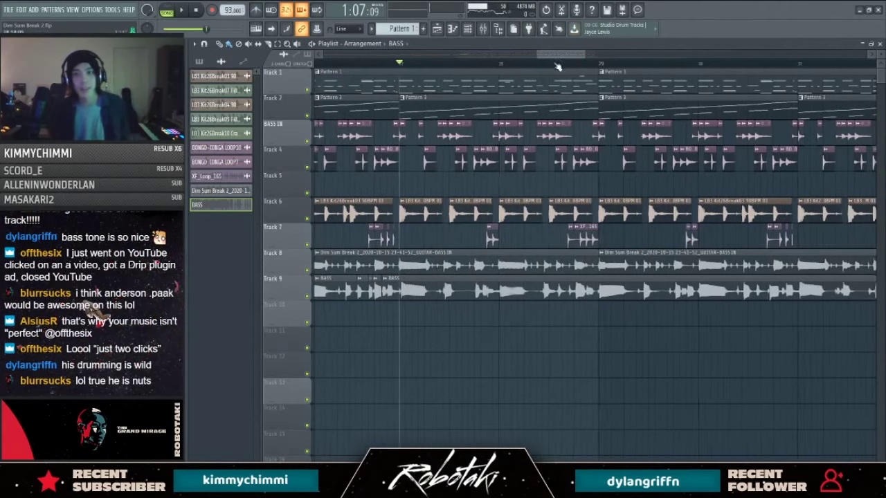
pyautogui.click(401, 64)
pyautogui.press('space')
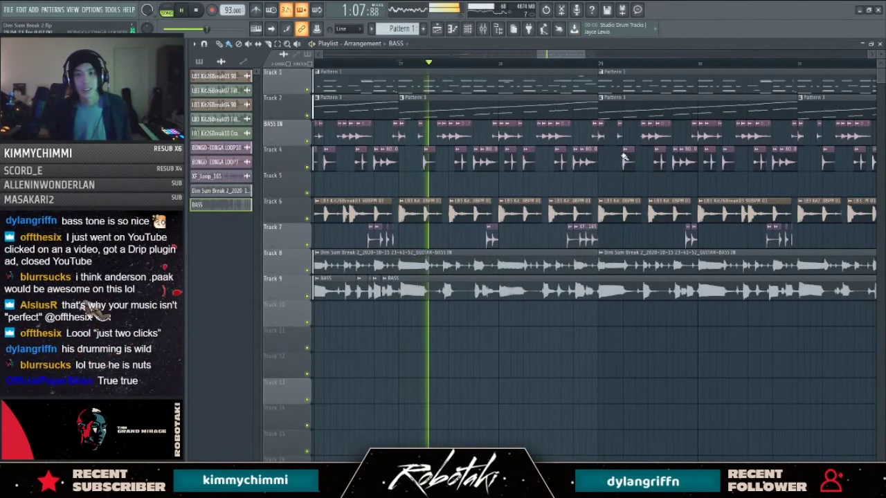
pyautogui.scroll(1, 608, 170)
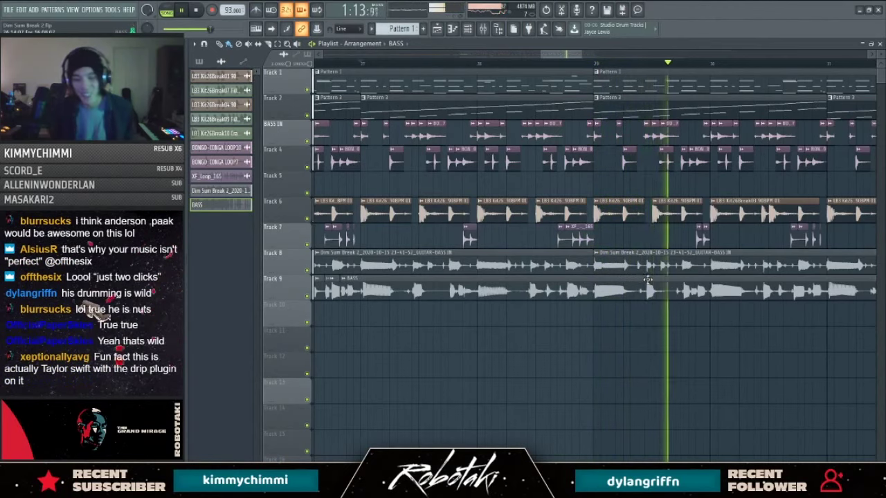
pyautogui.scroll(-4, 647, 279)
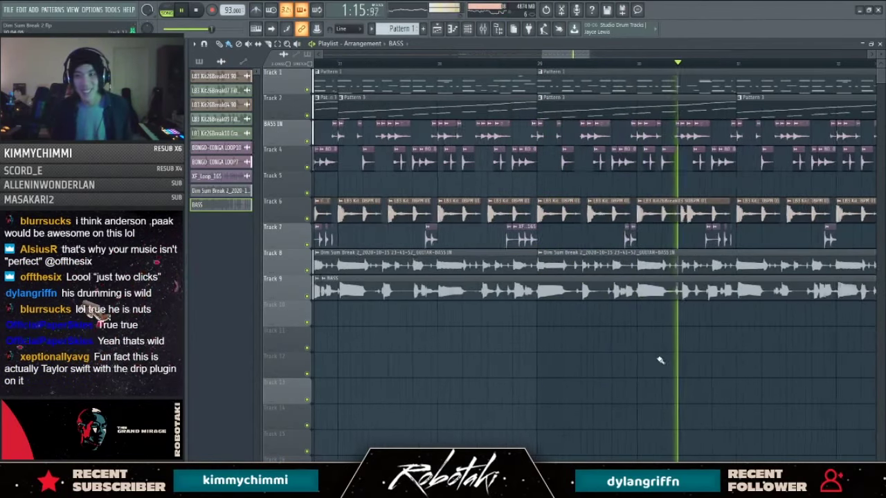
# Step: Replay bar 30, slice out the BASS note in its second half, and move it slightly later to match the guitar
pyautogui.scroll(6, 706, 365)
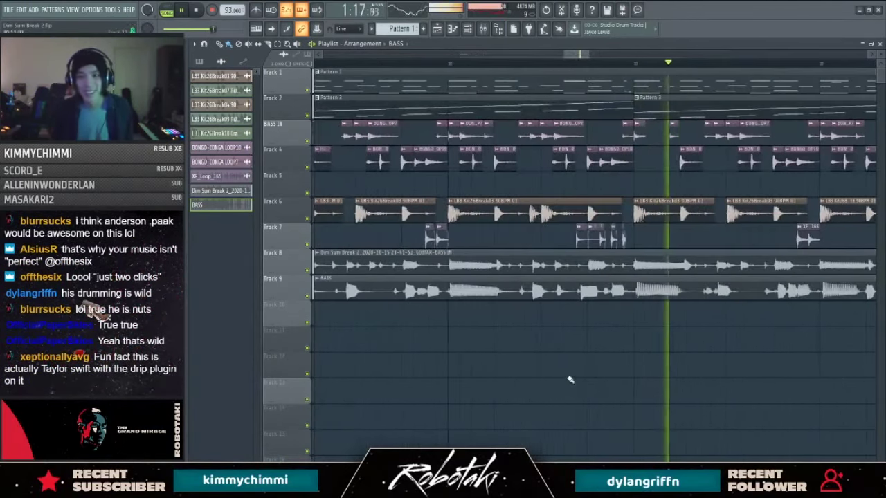
pyautogui.click(482, 64)
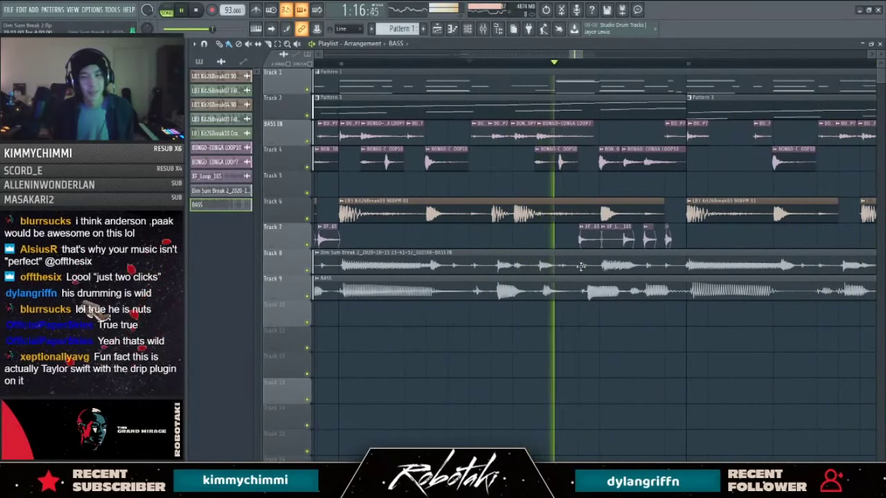
pyautogui.scroll(1, 621, 340)
pyautogui.press('space')
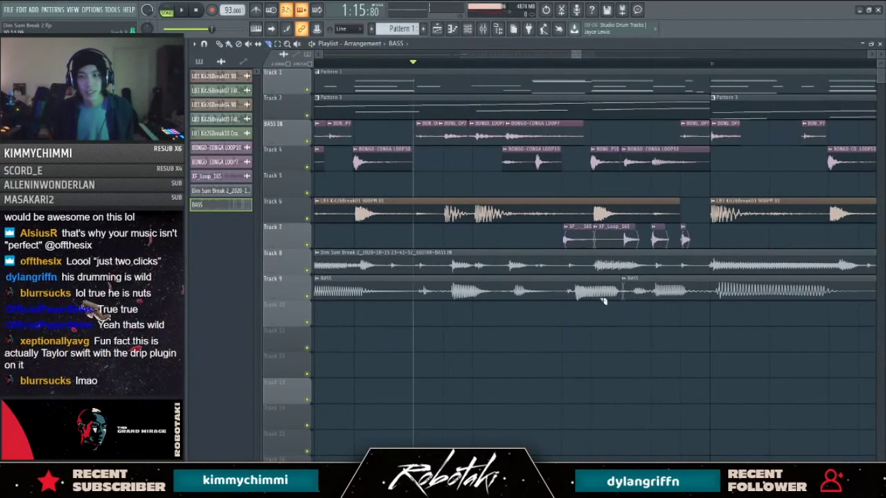
pyautogui.press('space')
pyautogui.hotkey('ctrl', 'z')
pyautogui.keyDown('shift'); pyautogui.rightClick(534, 290); pyautogui.keyUp('shift')
pyautogui.moveTo(577, 297); pyautogui.dragTo(598, 299)
pyautogui.press('space')
pyautogui.keyDown('ctrl'); pyautogui.click(609, 299); pyautogui.keyUp('ctrl')
pyautogui.press('space')
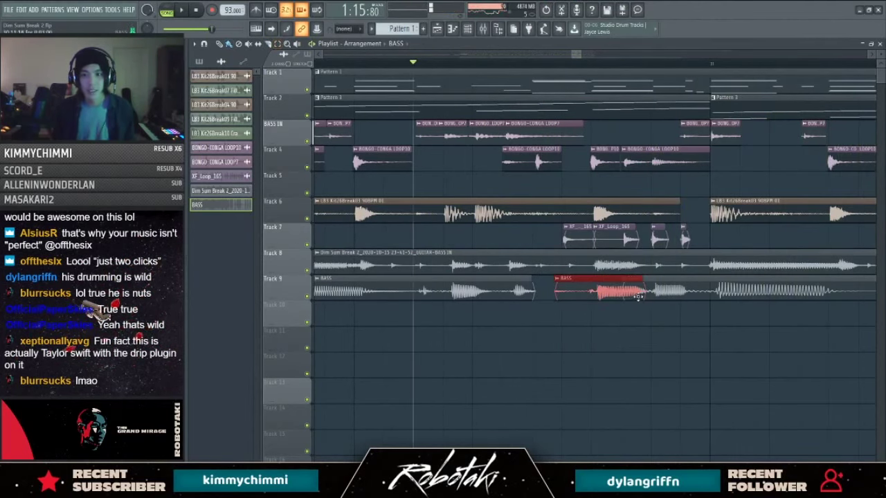
# Step: Slice off the short BASS note in bar 30, place a trimmed copy before the moved note, and nudge it later
pyautogui.click(507, 297)
pyautogui.press('b')
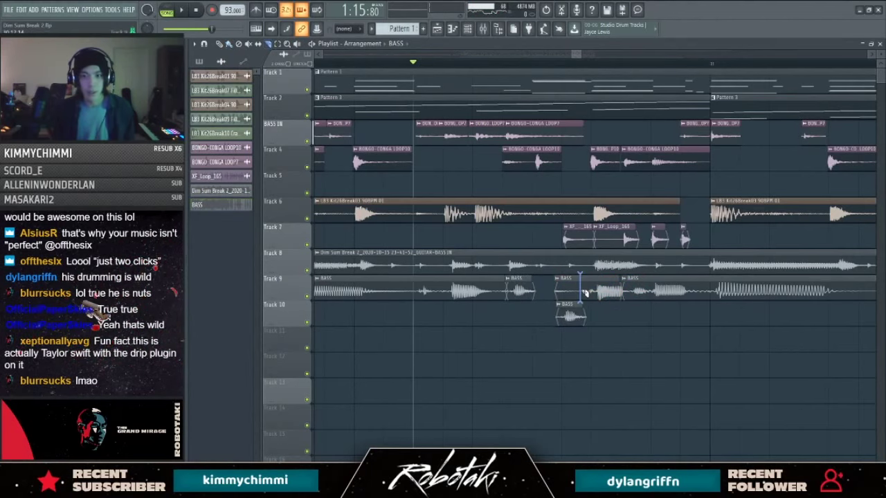
pyautogui.click(564, 285)
pyautogui.press('space')
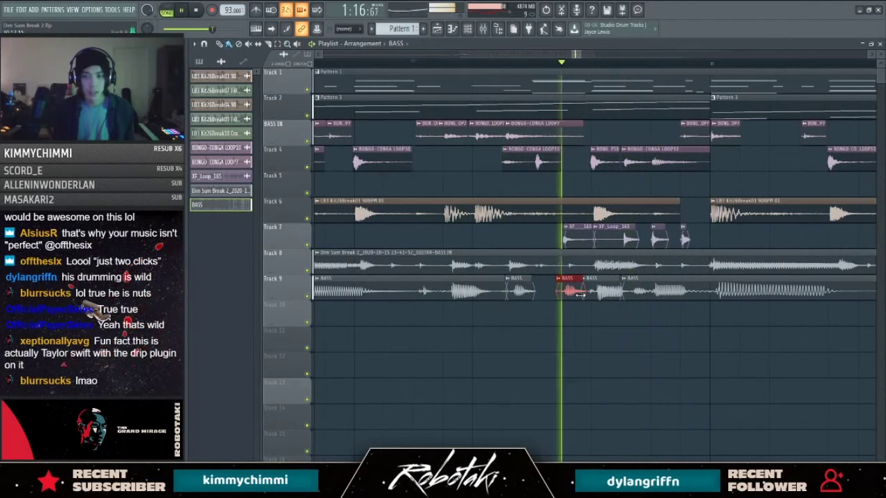
pyautogui.moveTo(570, 299); pyautogui.dragTo(575, 299)
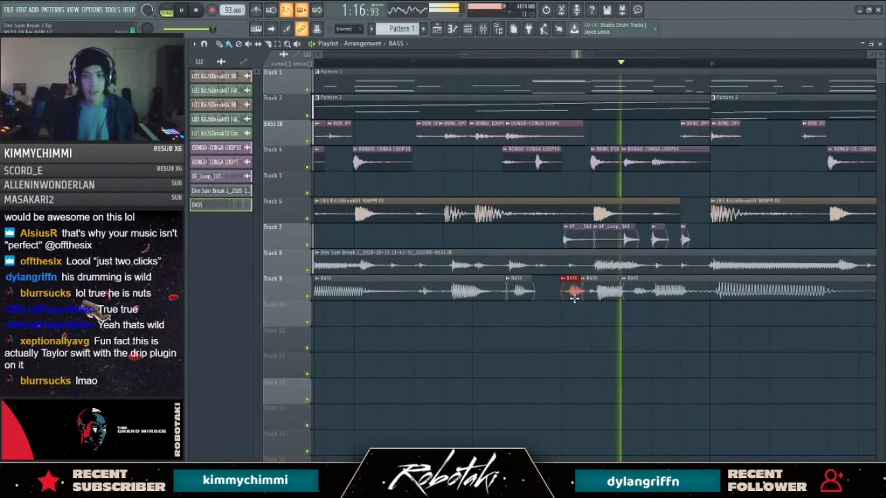
# Step: Cut off the end of the BASS recording on Track 9 at bar 33, where the other tracks end
pyautogui.scroll(-5, 573, 296)
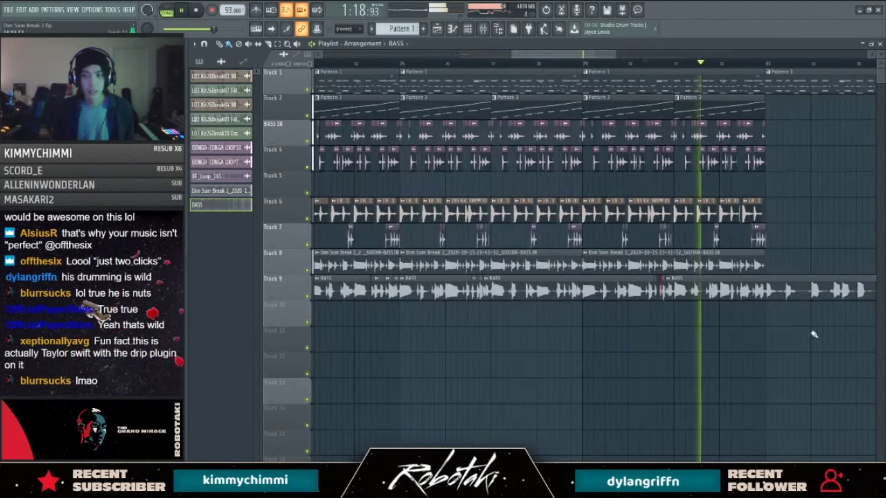
pyautogui.scroll(2, 795, 332)
pyautogui.click(348, 39)
pyautogui.scroll(3, 787, 324)
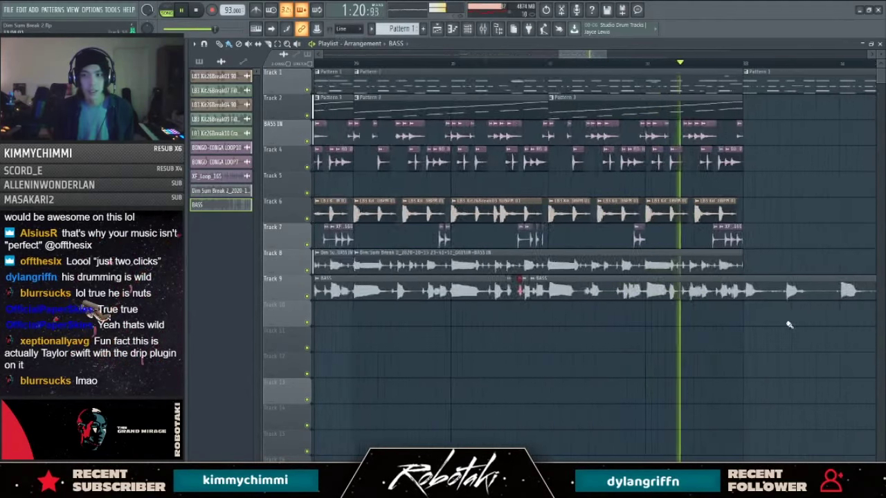
pyautogui.press('space')
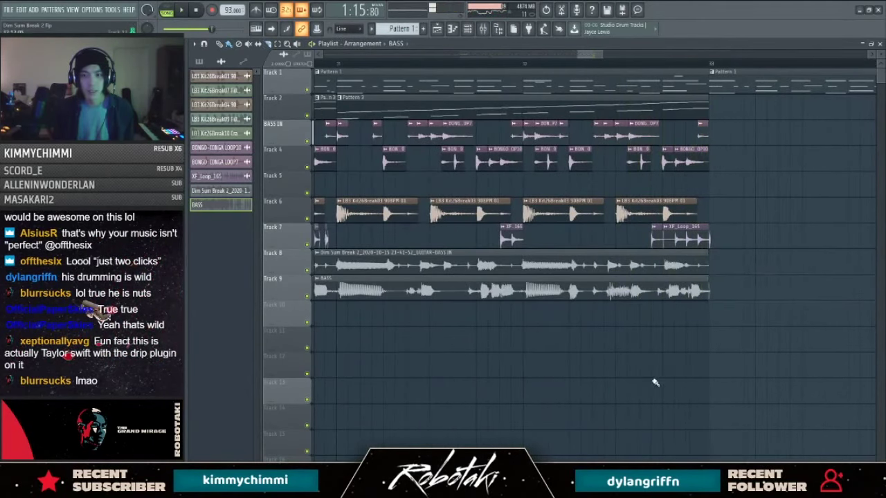
# Step: Slice the BASS clip at two points around the second half of bar 32 and replay that bar
pyautogui.scroll(2, 692, 301)
pyautogui.moveTo(549, 305); pyautogui.dragTo(549, 280)
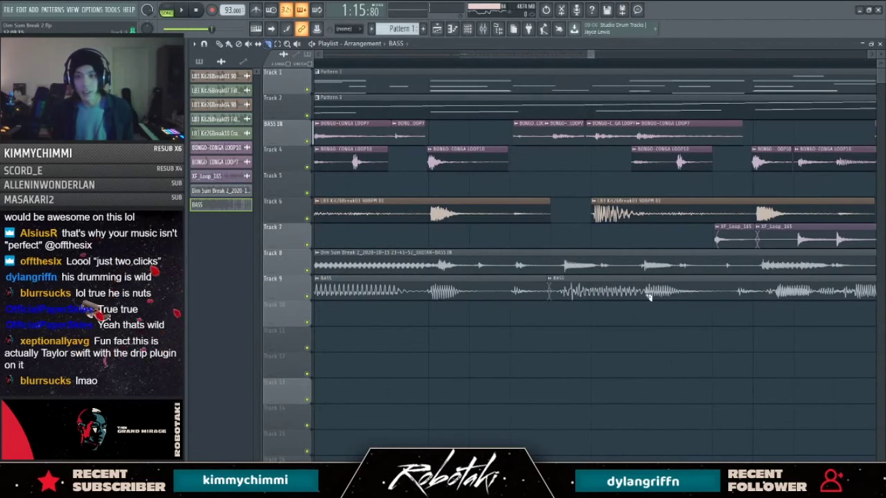
pyautogui.moveTo(721, 304); pyautogui.dragTo(722, 281)
pyautogui.press('s')
pyautogui.press('b')
pyautogui.click(429, 64)
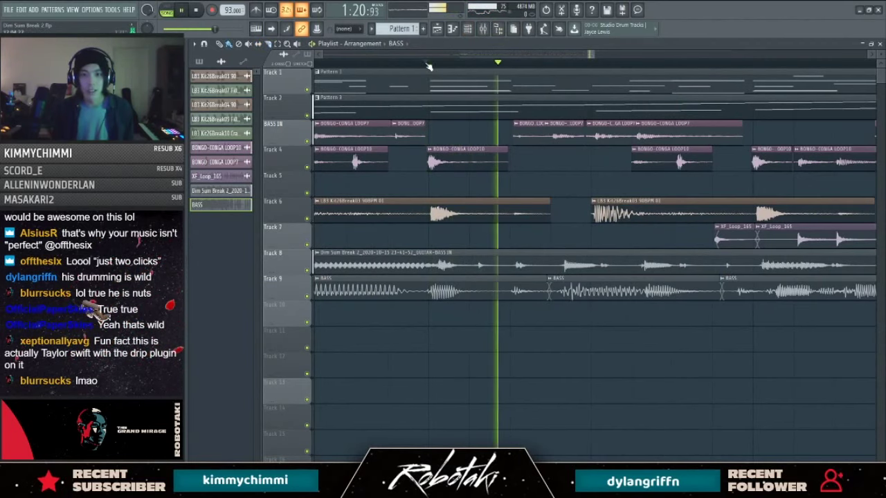
# Step: Shorten the last BASS clip on Track 9 to end just before bar 33, and set the snap to Line
pyautogui.scroll(-1, 733, 329)
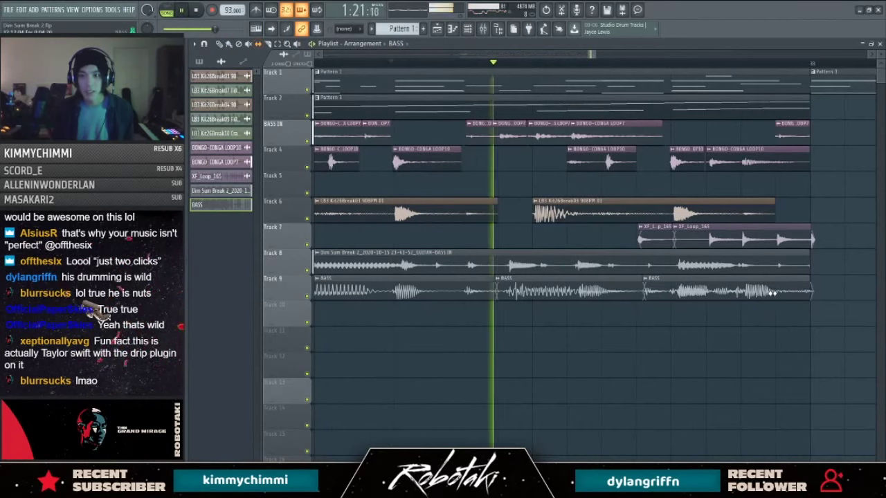
pyautogui.press('space')
pyautogui.moveTo(807, 291); pyautogui.dragTo(776, 309)
pyautogui.scroll(-6, 741, 331)
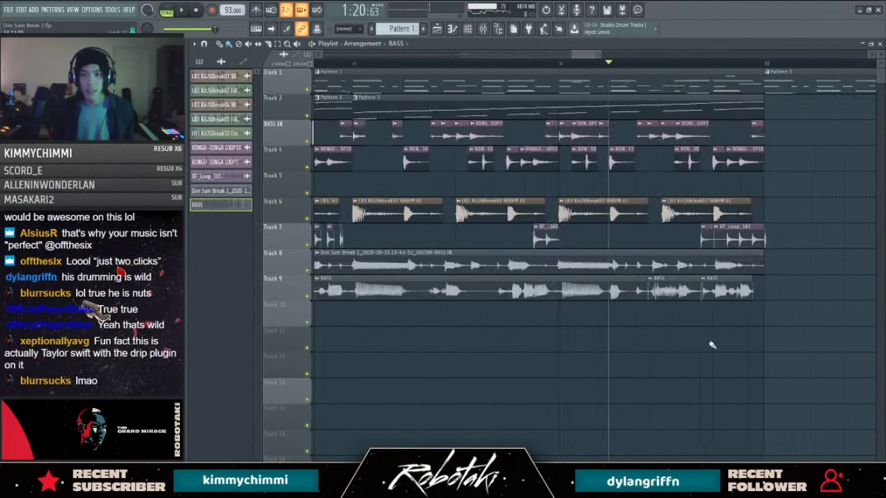
pyautogui.click(350, 29)
pyautogui.click(346, 39)
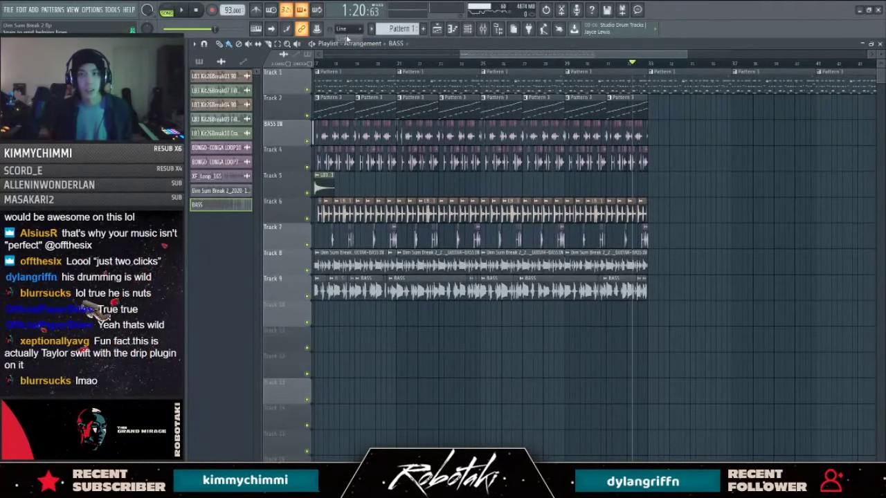
# Step: Select the section from bar 17 to 33 and play it back from its start
pyautogui.scroll(-3, 595, 66)
pyautogui.moveTo(597, 68); pyautogui.dragTo(456, 78)
pyautogui.press('space')
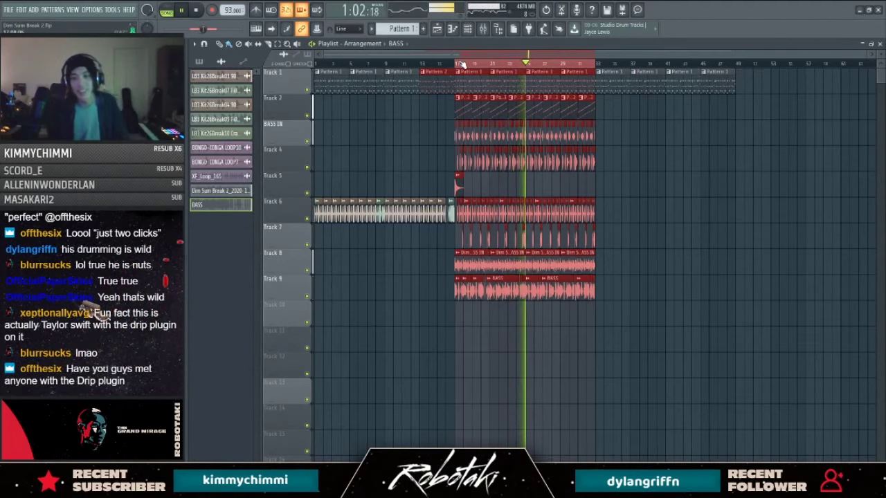
pyautogui.scroll(1, 602, 224)
pyautogui.press('space')
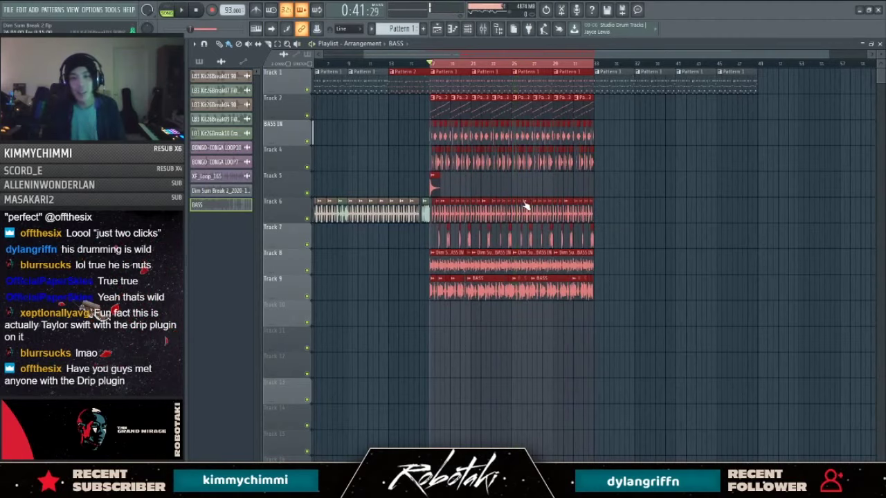
# Step: Play the section on from bar 25 and check the track levels in the mixer
pyautogui.scroll(1, 532, 185)
pyautogui.click(505, 64)
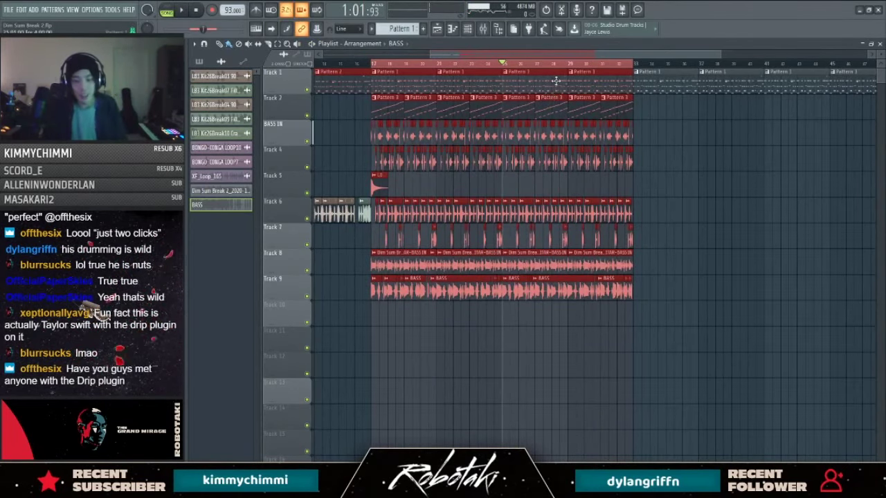
pyautogui.scroll(1, 530, 187)
pyautogui.press('space')
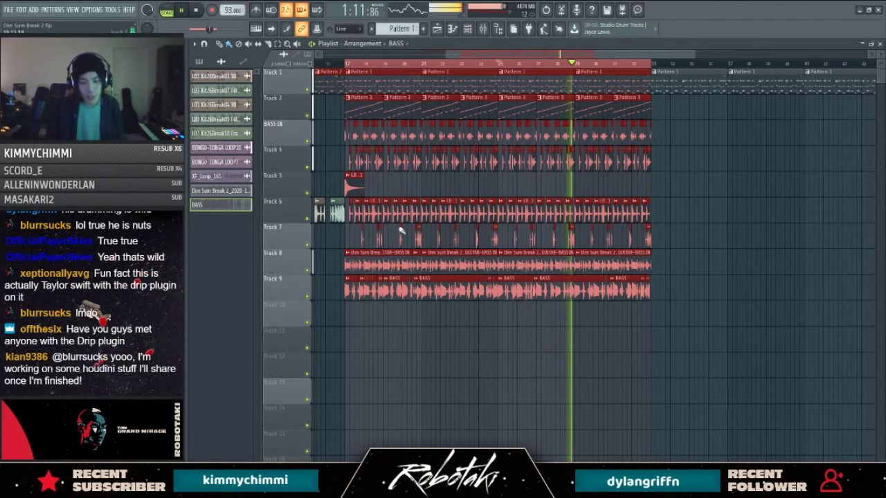
pyautogui.scroll(3, 488, 201)
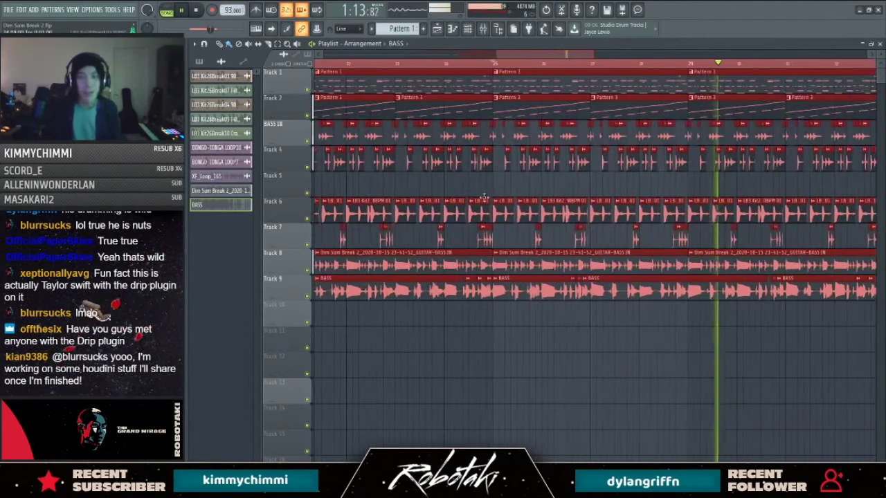
pyautogui.scroll(-4, 499, 180)
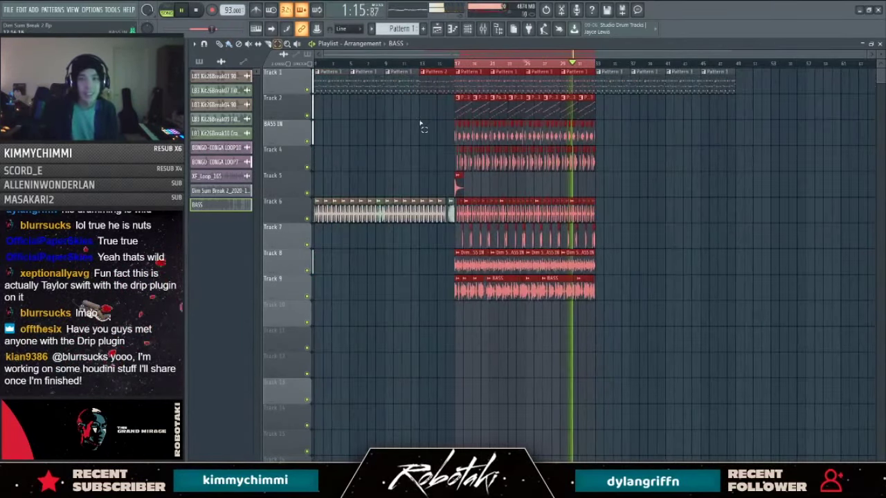
pyautogui.press('F9')
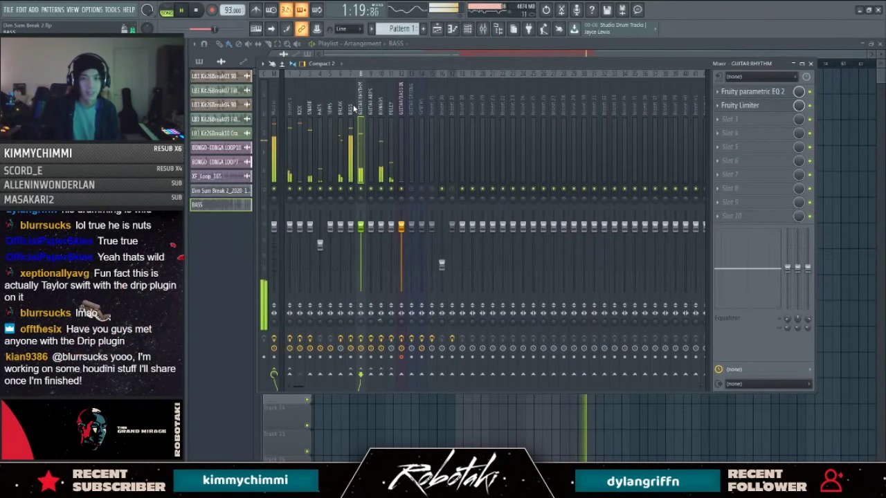
pyautogui.press('F9')
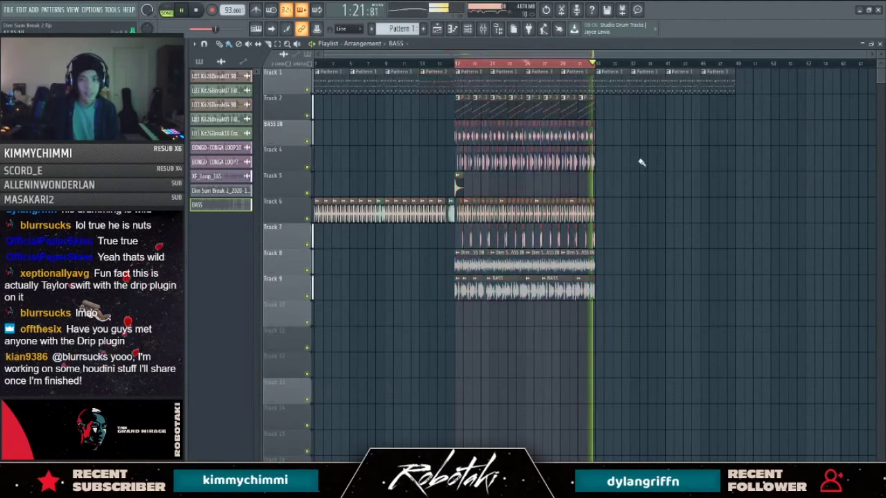
# Step: Reselect bars 17 to 33 as the loop and play it repeatedly from bar 17 to rehearse the next part
pyautogui.press('space')
pyautogui.moveTo(457, 64); pyautogui.dragTo(598, 86)
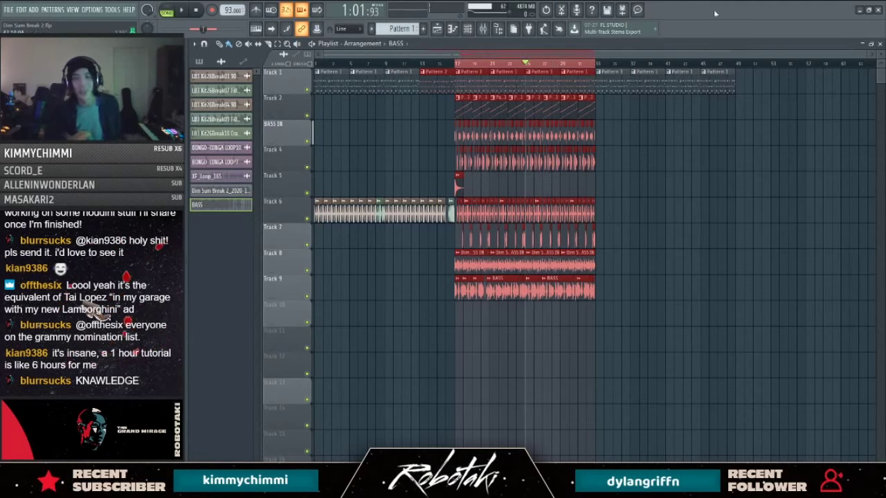
pyautogui.click(461, 65)
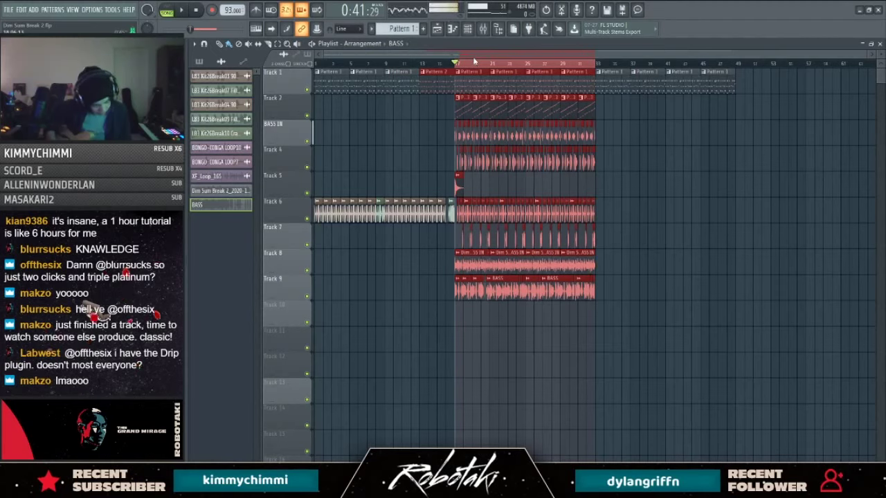
pyautogui.press('space')
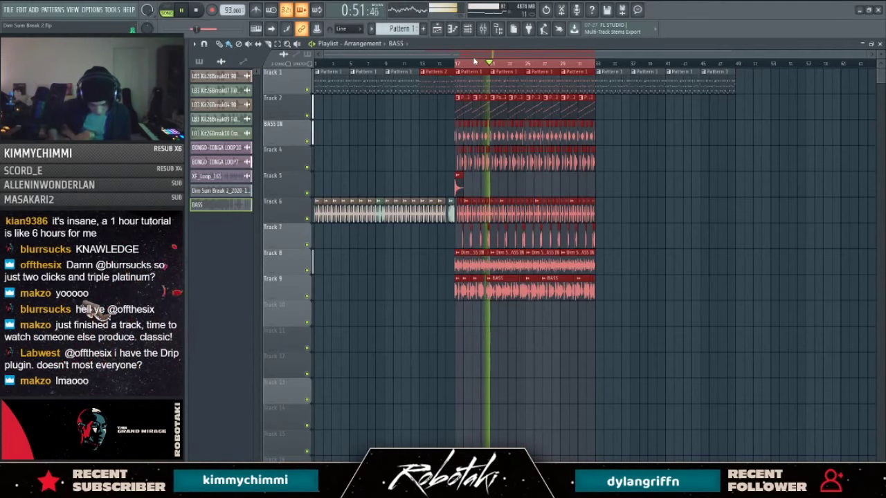
pyautogui.press('space')
pyautogui.press('space')
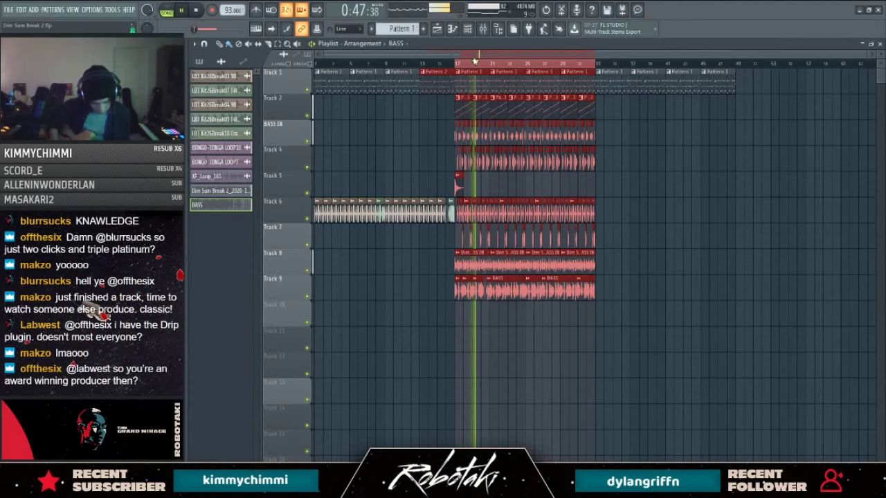
pyautogui.press('space')
pyautogui.press('space')
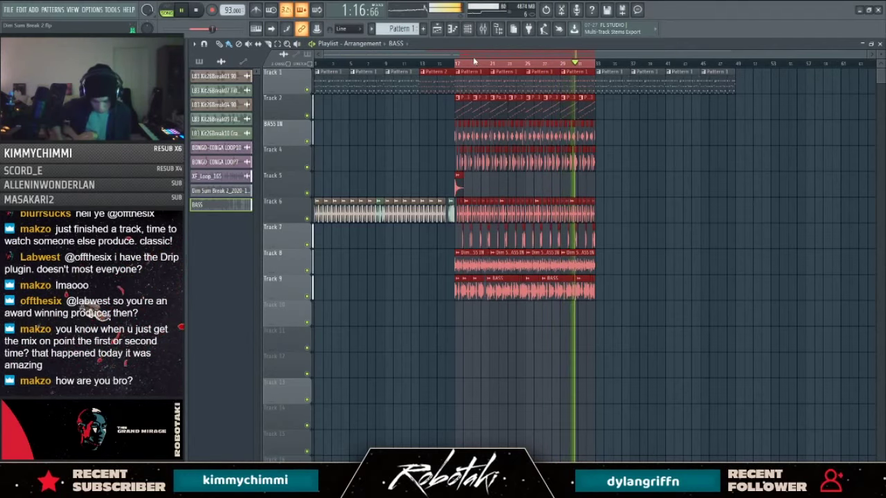
# Step: Record a new guitar take over bars 17 to 33 onto Track 10
pyautogui.press('space')
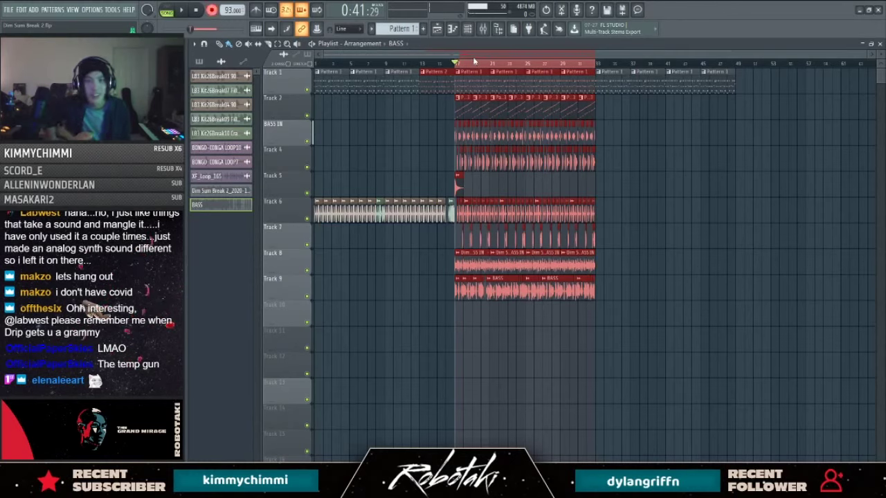
pyautogui.press('space')
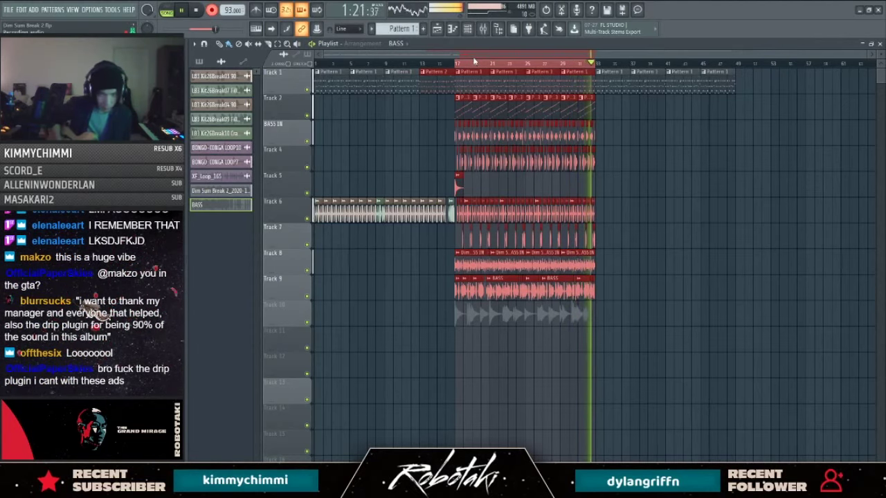
pyautogui.press('space')
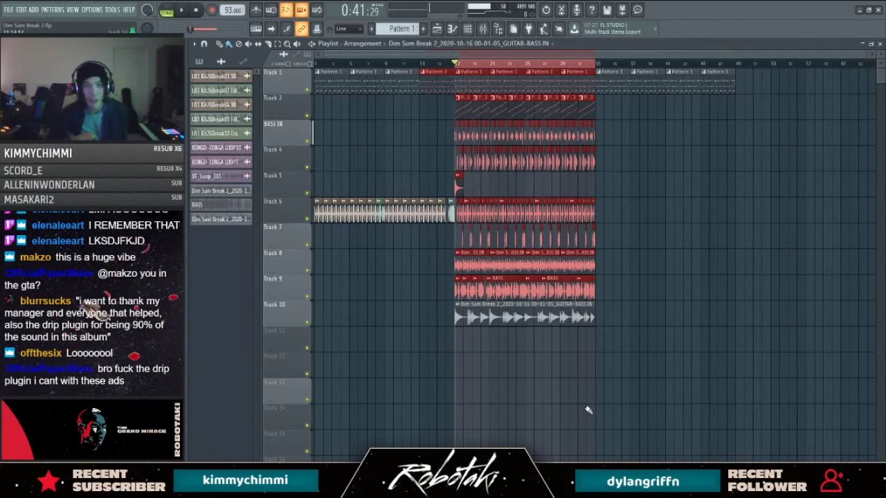
# Step: Keep only the second half of the new Track 10 take and move it to bars 17 to 25
pyautogui.scroll(4, 494, 439)
pyautogui.moveTo(574, 322); pyautogui.dragTo(461, 339)
pyautogui.hotkey('ctrl', 'd')
pyautogui.rightClick(573, 319)
pyautogui.press('b')
# Step: Play the Track 10 take from bar 17, then slice out and delete the short guitar note just before bar 19
pyautogui.scroll(3, 453, 371)
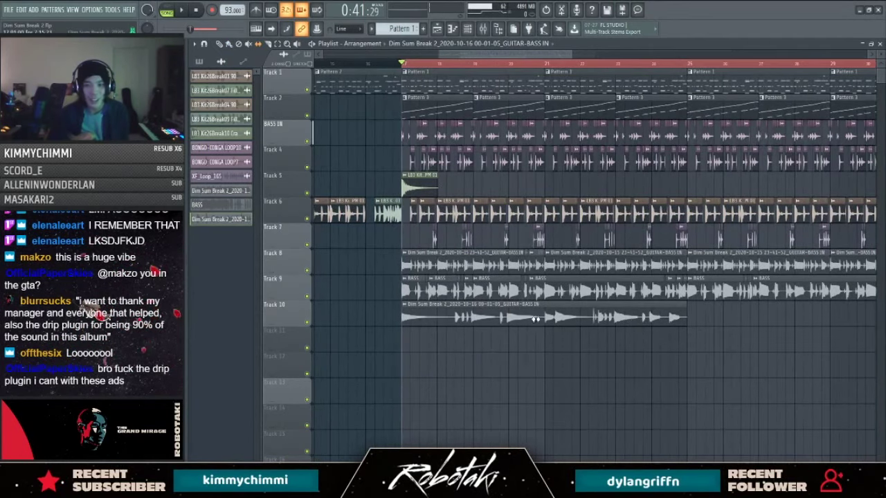
pyautogui.scroll(2, 409, 359)
pyautogui.scroll(2, 409, 358)
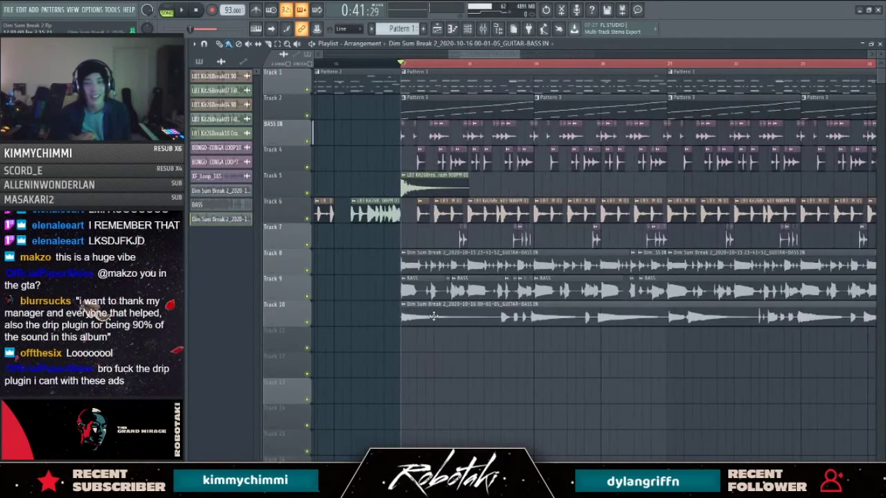
pyautogui.scroll(2, 455, 346)
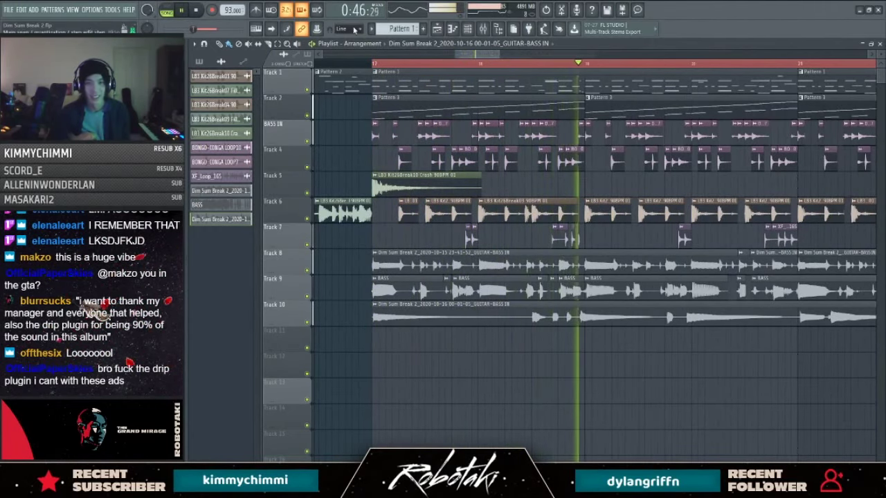
pyautogui.press('space')
pyautogui.scroll(2, 592, 335)
pyautogui.moveTo(543, 293); pyautogui.dragTo(546, 323)
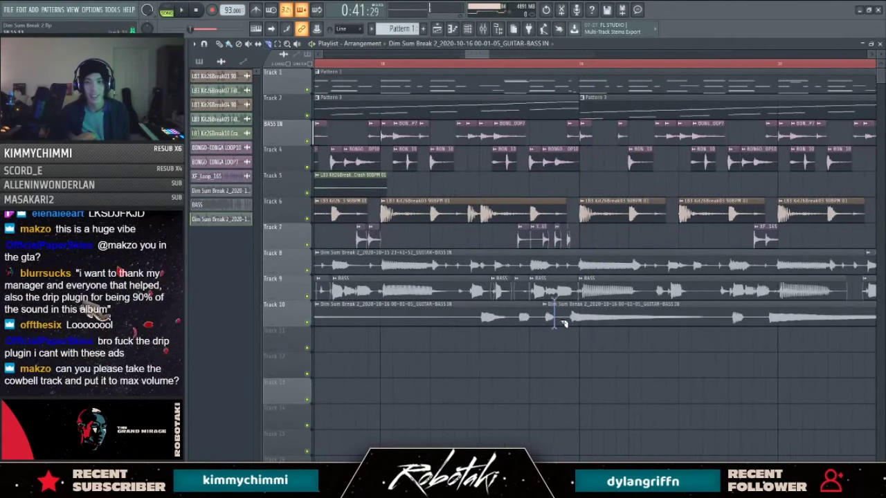
pyautogui.click(561, 322)
pyautogui.rightClick(554, 323)
# Step: Listen to the Track 10 guitar take from bar 22 to compare its short notes
pyautogui.scroll(-3, 554, 322)
pyautogui.scroll(-3, 776, 94)
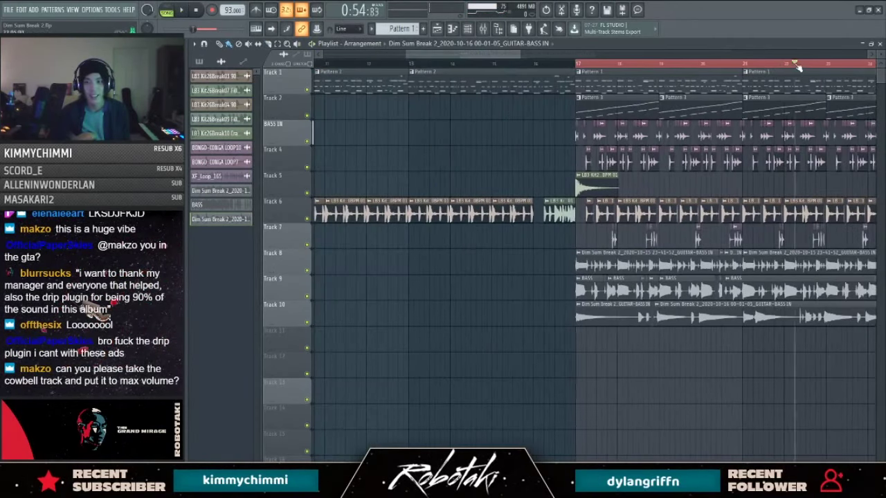
pyautogui.click(798, 64)
pyautogui.press('space')
pyautogui.scroll(3, 811, 334)
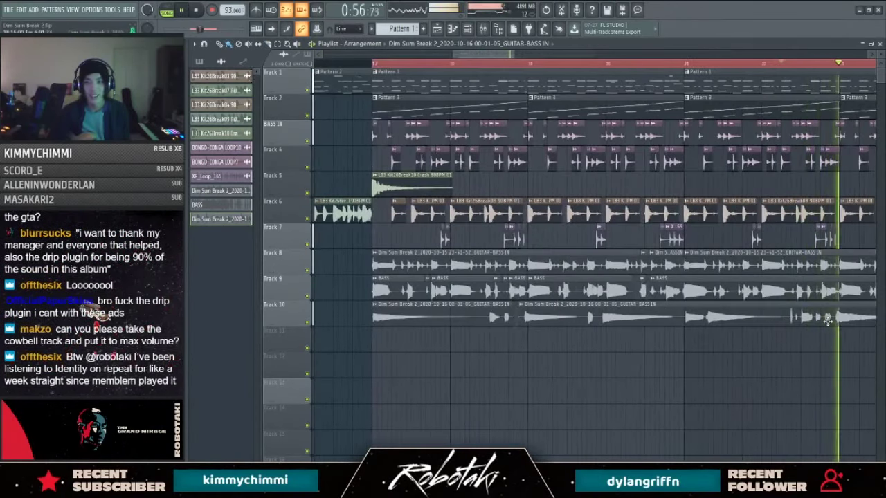
pyautogui.scroll(-4, 814, 335)
pyautogui.press('space')
# Step: Extend the start of the Track 10 take back to bar 9 and listen through the uncovered part for a replacement note
pyautogui.moveTo(597, 320); pyautogui.dragTo(398, 329)
pyautogui.scroll(3, 490, 118)
pyautogui.click(474, 64)
pyautogui.press('space')
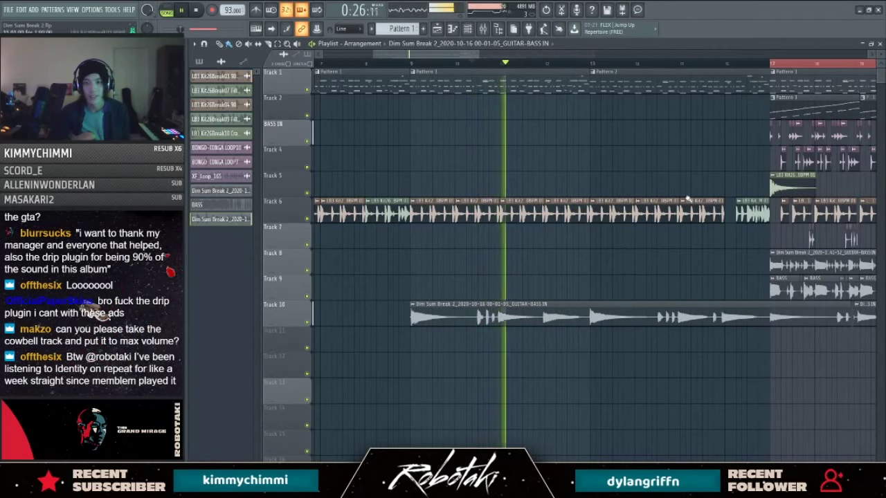
pyautogui.click(679, 63)
pyautogui.click(662, 71)
pyautogui.click(661, 64)
pyautogui.scroll(4, 678, 104)
pyautogui.press('space')
# Step: Slice out the short guitar note near the end of bar 14 on Track 10 and delete the take before it
pyautogui.moveTo(649, 301); pyautogui.dragTo(672, 325)
pyautogui.rightClick(594, 326)
pyautogui.scroll(-4, 618, 336)
pyautogui.click(624, 317)
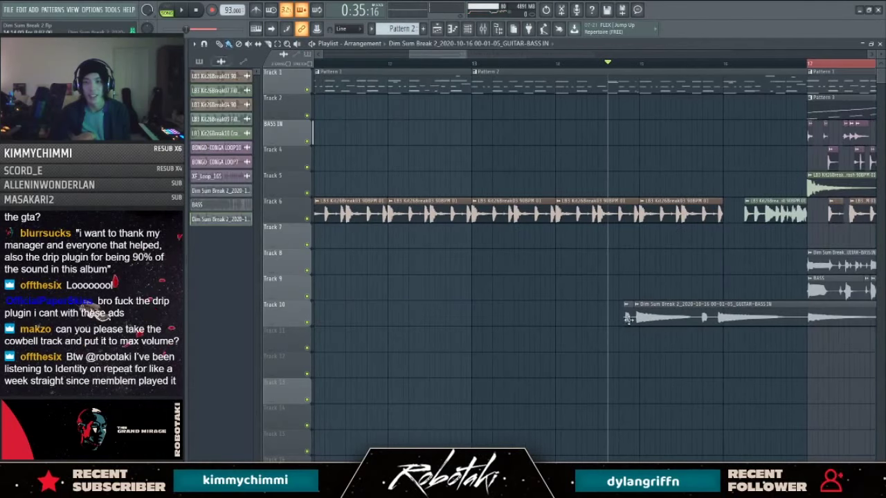
pyautogui.rightClick(627, 315)
pyautogui.hotkey('ctrl', 'z')
# Step: Place the sliced guitar note on Track 11 in bar 18 and trim the Track 10 take back to start at bar 17
pyautogui.keyDown('ctrl'); pyautogui.scroll(-3, 620, 328); pyautogui.keyUp('ctrl')
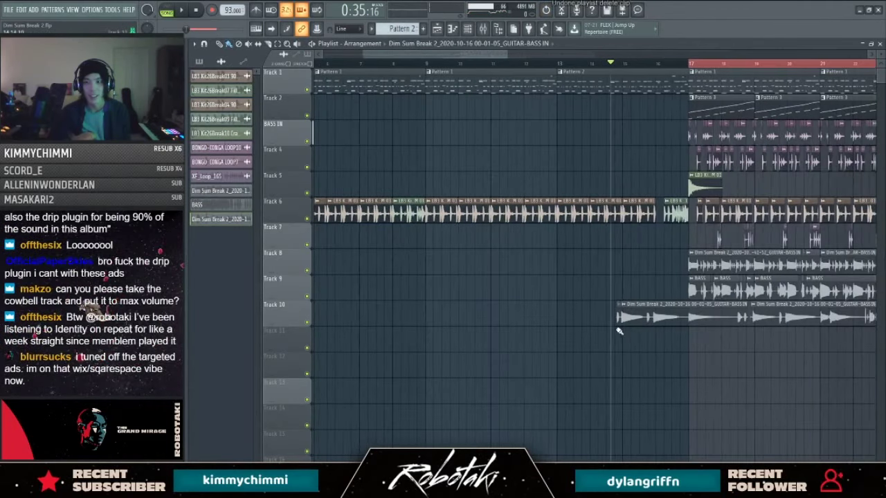
pyautogui.rightClick(668, 321)
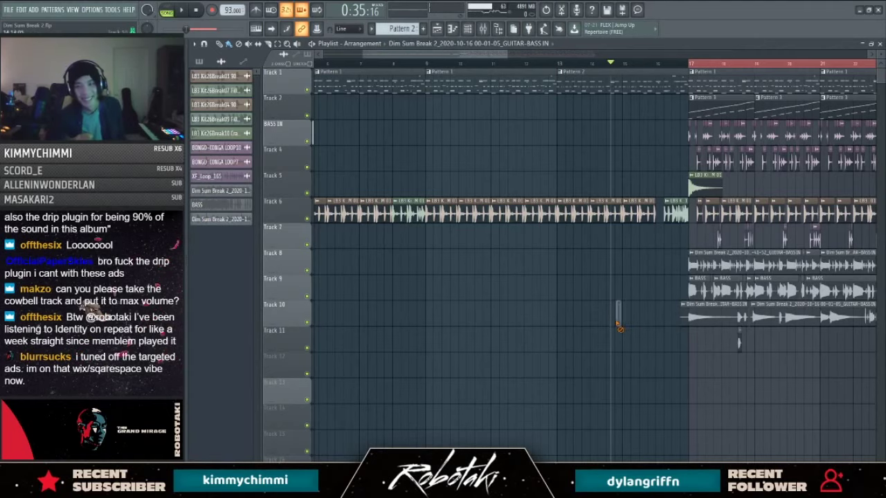
pyautogui.hscroll(6, 623, 374)
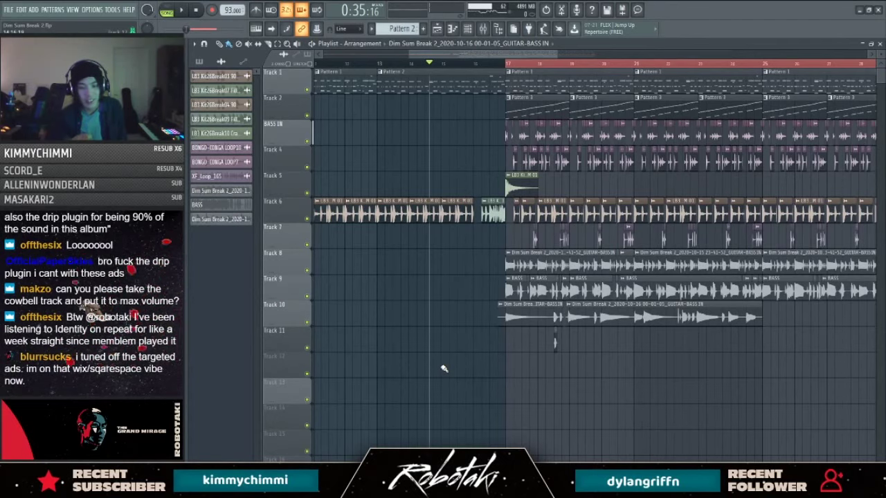
pyautogui.scroll(6, 477, 364)
pyautogui.press('s')
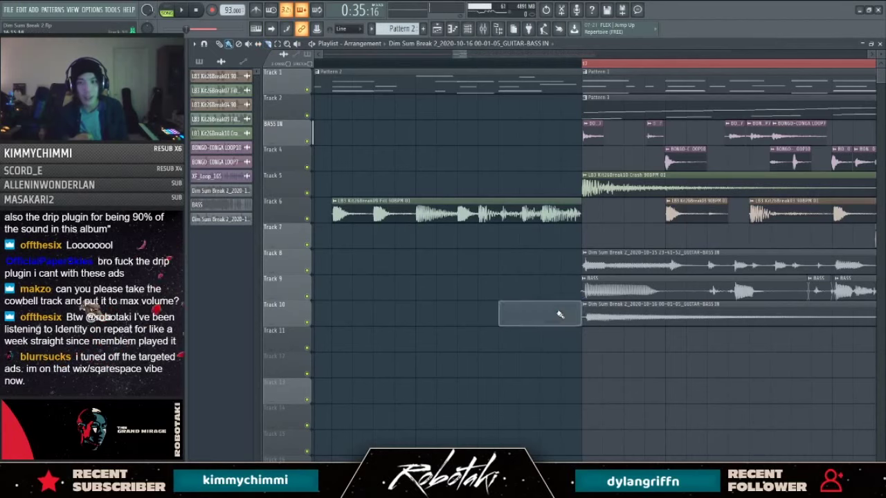
# Step: Move the guitar note on Track 11 into the gap in the Track 10 take just before bar 19
pyautogui.scroll(-4, 540, 308)
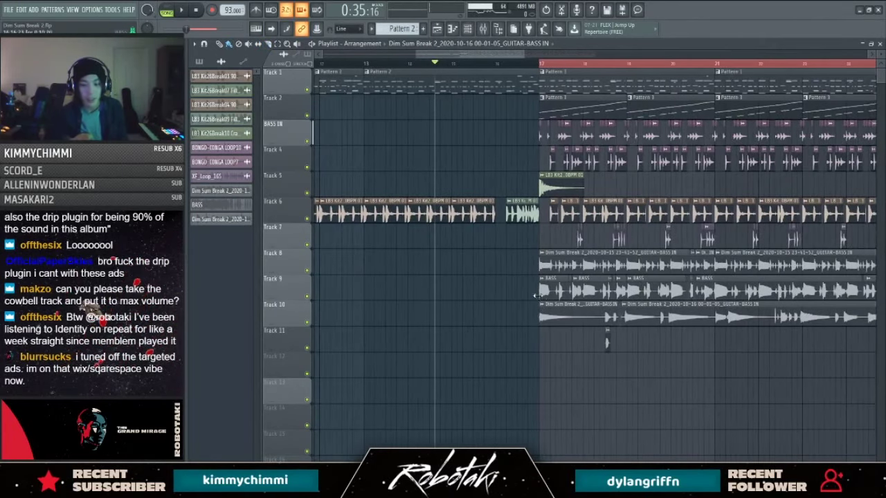
pyautogui.scroll(4, 607, 341)
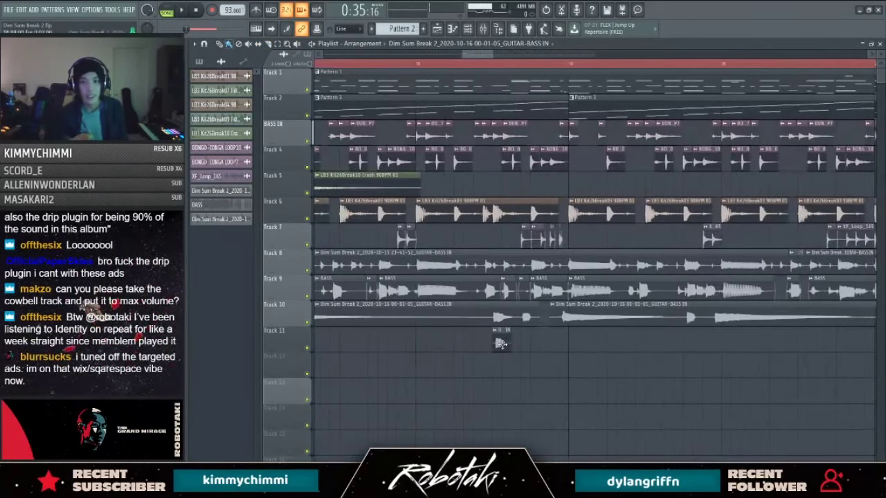
pyautogui.moveTo(501, 344); pyautogui.dragTo(551, 348)
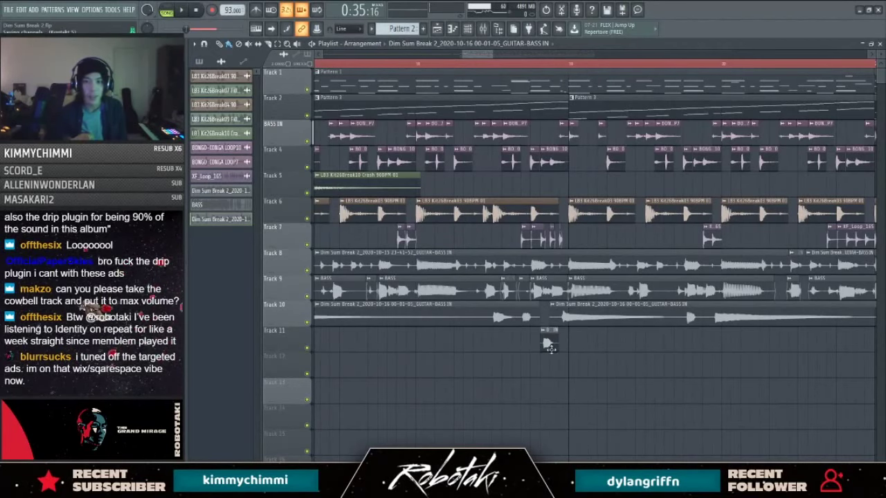
# Step: Return the playhead to bar 17 and set the snap to Line
pyautogui.scroll(-4, 484, 349)
pyautogui.click(371, 66)
pyautogui.click(346, 28)
pyautogui.click(344, 40)
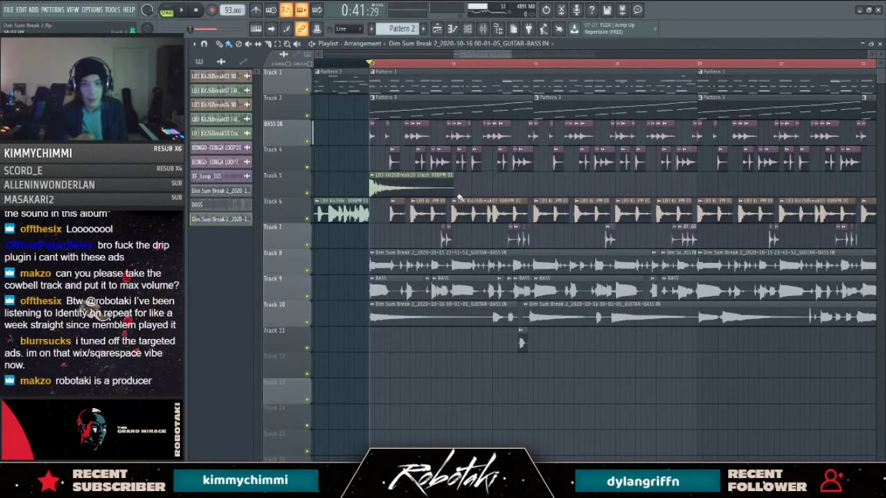
# Step: Slice the Track 10 take before the short note late in bar 19 and nudge that note slightly earlier with snapping off
pyautogui.press('space')
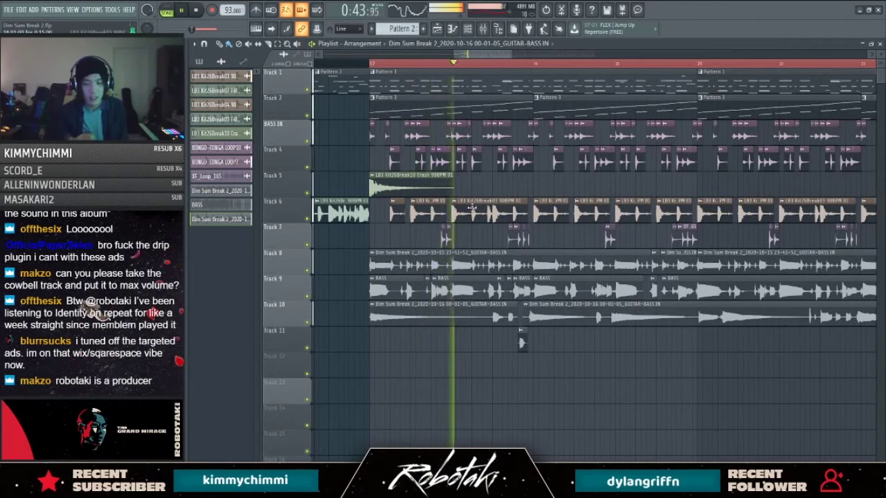
pyautogui.scroll(4, 521, 340)
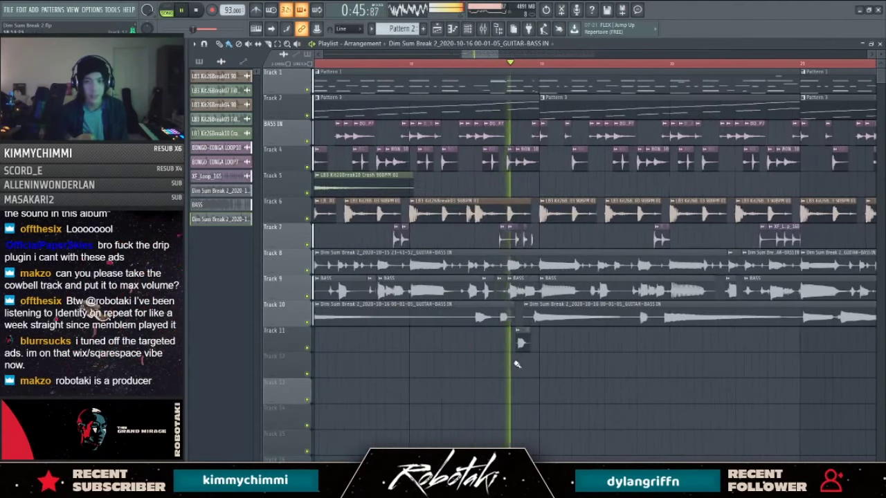
pyautogui.scroll(1, 522, 355)
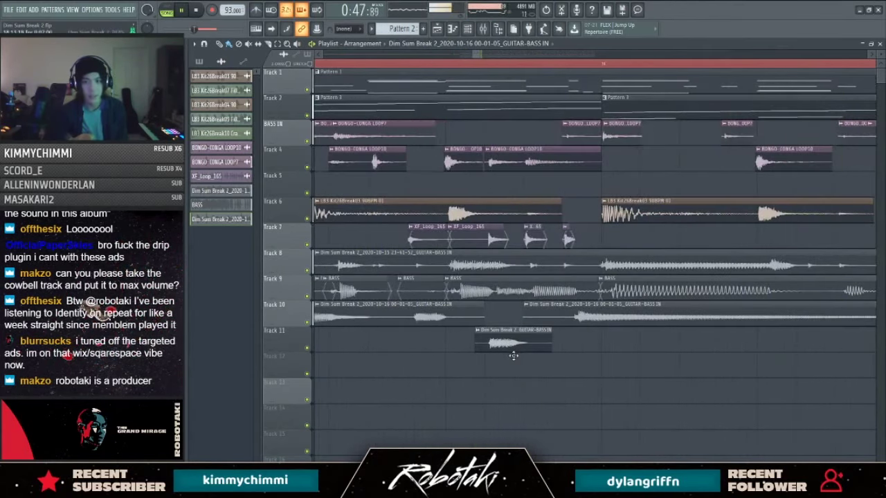
pyautogui.scroll(-4, 584, 346)
pyautogui.scroll(3, 745, 344)
pyautogui.press('s')
pyautogui.moveTo(715, 313); pyautogui.dragTo(709, 314)
pyautogui.click(387, 64)
pyautogui.scroll(-3, 609, 242)
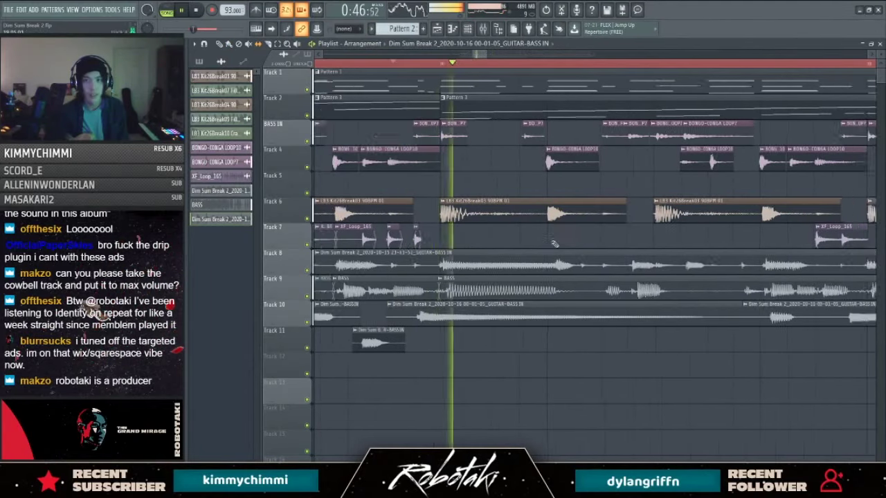
# Step: Slice the Track 10 take ahead of bar 20 and shift its long note later onto the bar 20 downbeat
pyautogui.scroll(3, 772, 346)
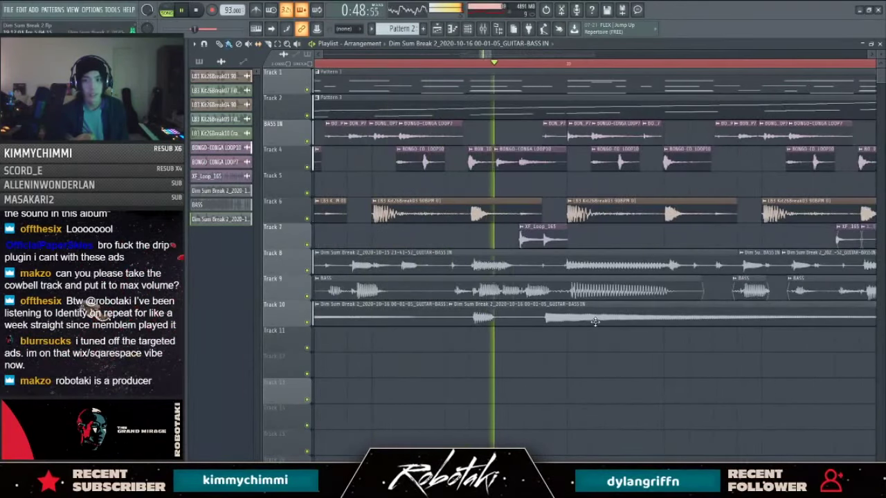
pyautogui.press('space')
pyautogui.scroll(2, 537, 330)
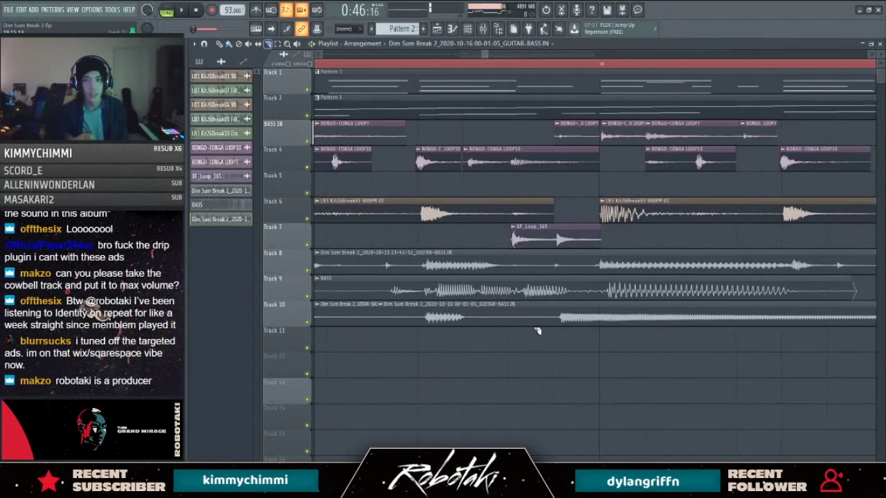
pyautogui.press('space')
pyautogui.moveTo(537, 324); pyautogui.dragTo(602, 318)
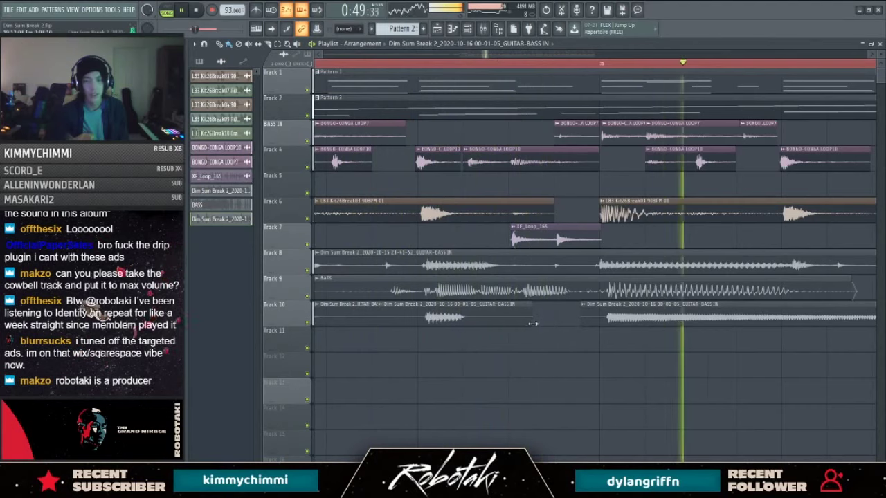
pyautogui.scroll(-2, 644, 324)
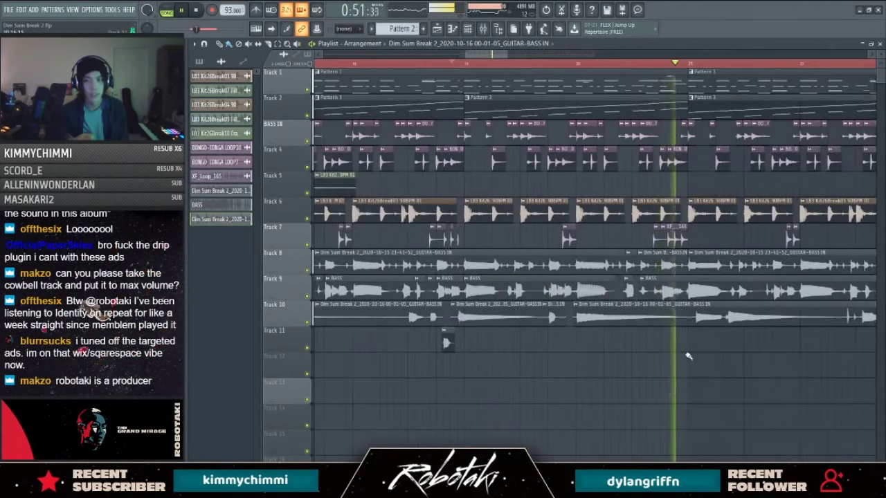
# Step: Slice the Track 10 take at bar 21 and in bar 22 with snap set to Line, and delete the section between
pyautogui.press('c')
pyautogui.click(690, 324)
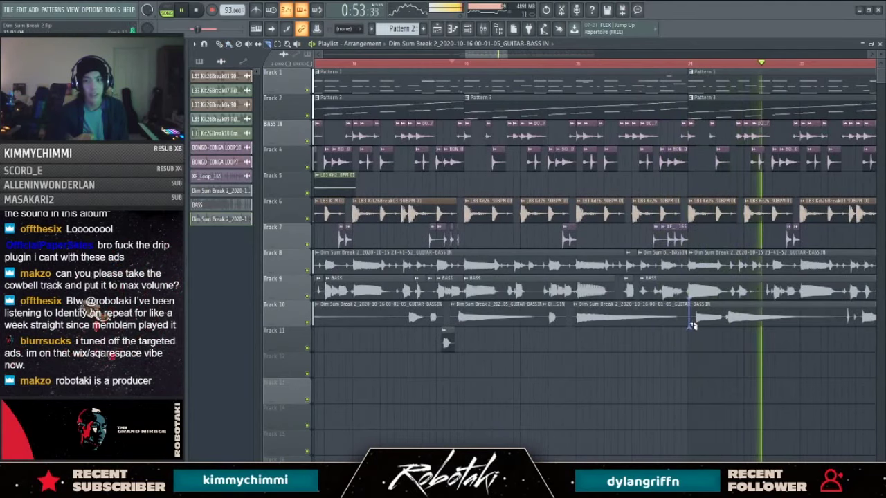
pyautogui.scroll(-5, 761, 354)
pyautogui.scroll(4, 760, 362)
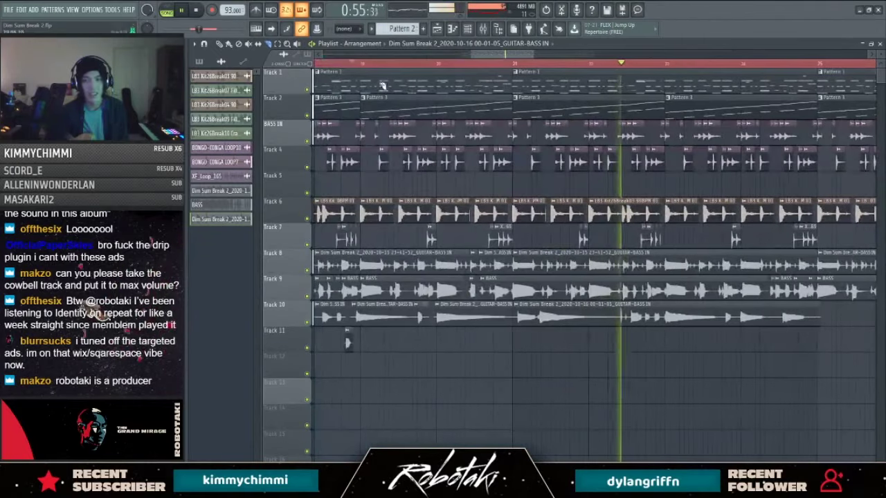
pyautogui.click(357, 30)
pyautogui.click(344, 39)
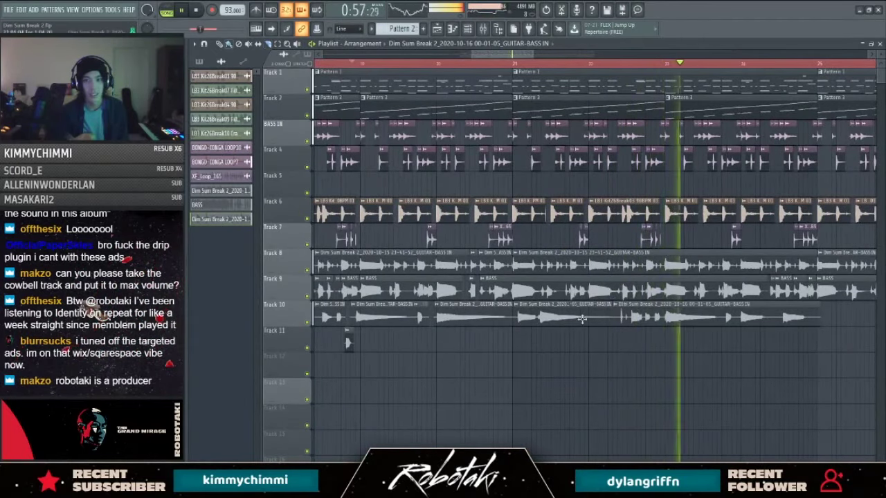
pyautogui.rightClick(613, 308)
# Step: Cut the short notes off the start of the remaining Track 10 take in bar 22 and place them on Track 11 in bar 18
pyautogui.press('space')
pyautogui.click(631, 325)
pyautogui.press('b')
pyautogui.scroll(3, 348, 342)
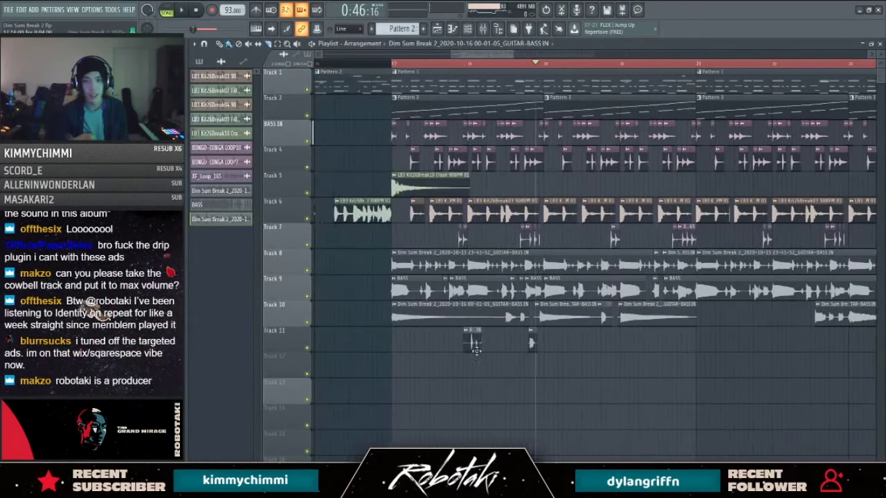
pyautogui.scroll(3, 512, 350)
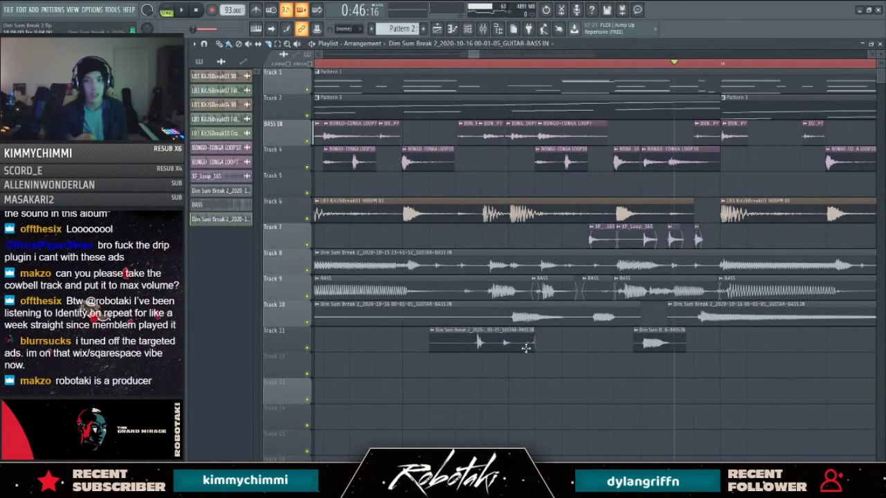
pyautogui.moveTo(531, 350); pyautogui.dragTo(503, 349)
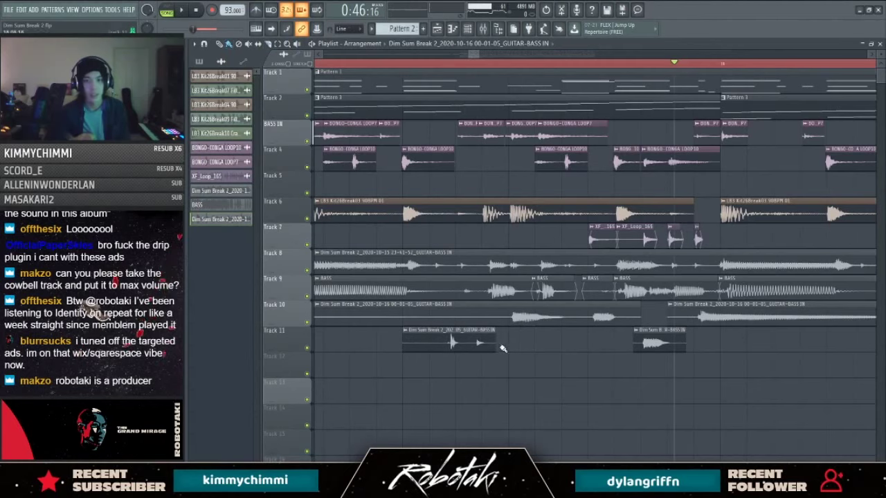
# Step: Split the short notes on Track 11 in bar 18 and copy them to bar 22, just before the Track 10 take resumes
pyautogui.scroll(-2, 482, 346)
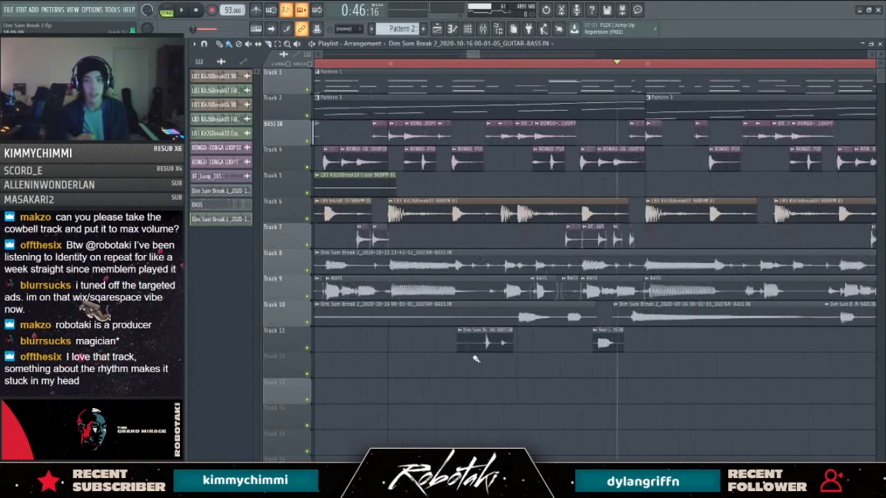
pyautogui.moveTo(453, 346); pyautogui.dragTo(528, 361)
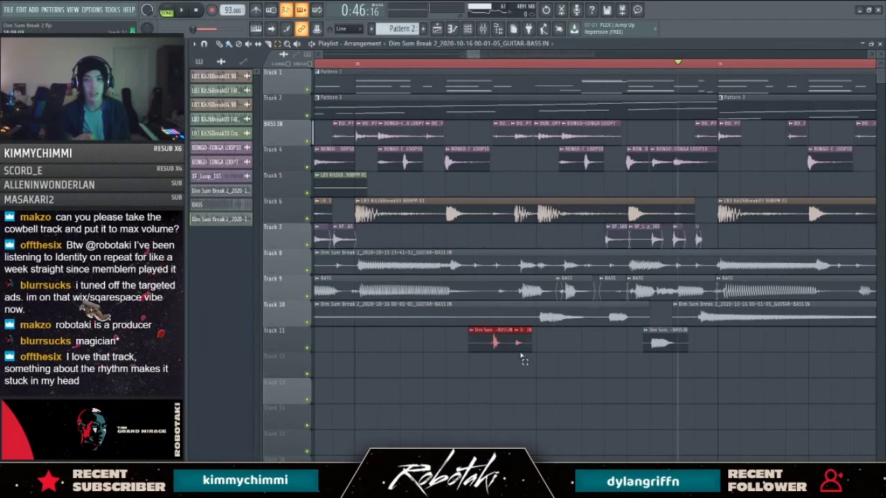
pyautogui.scroll(-5, 497, 344)
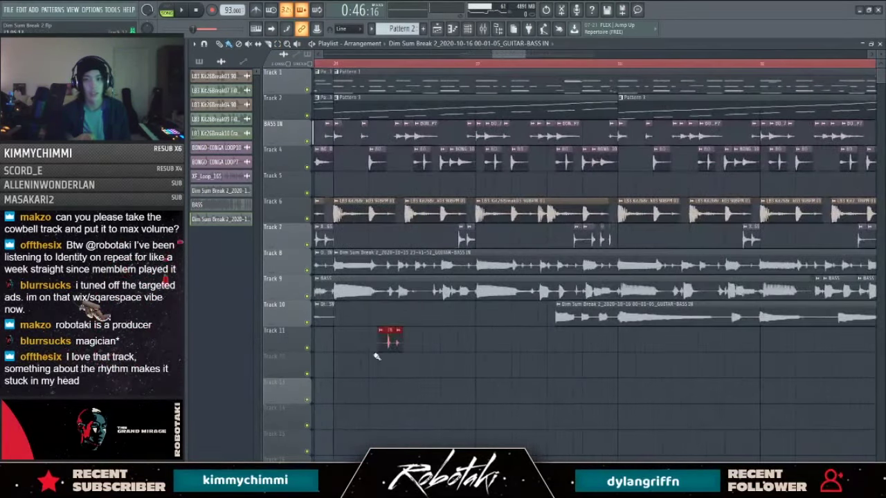
pyautogui.moveTo(389, 341); pyautogui.dragTo(542, 349)
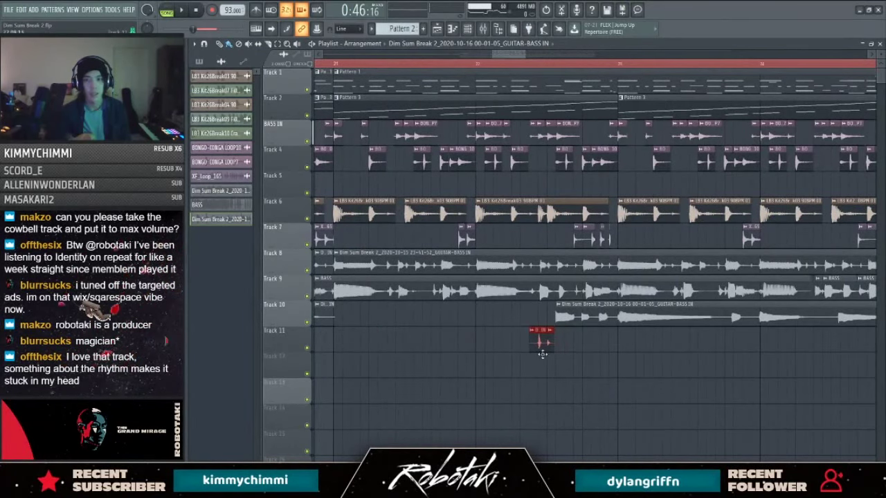
# Step: Fill the Track 10 gap after bar 21 with a copied long guitar note
pyautogui.scroll(-3, 526, 353)
pyautogui.scroll(-4, 512, 353)
pyautogui.scroll(3, 373, 331)
pyautogui.keyDown('ctrl'); pyautogui.moveTo(389, 327); pyautogui.dragTo(594, 372); pyautogui.keyUp('ctrl')
pyautogui.scroll(3, 588, 373)
pyautogui.moveTo(528, 369); pyautogui.dragTo(532, 313)
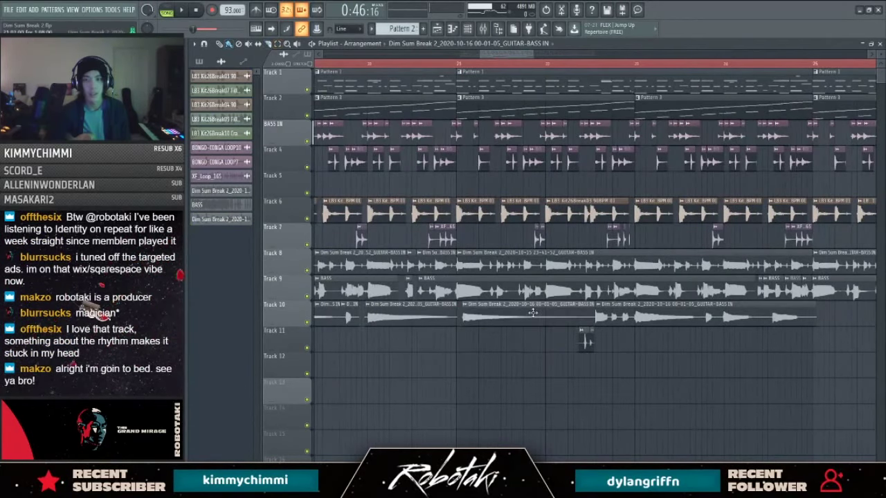
# Step: Play back bars 21 and 22 and extend the start of the resumed Track 10 take back to meet the long note
pyautogui.click(457, 66)
pyautogui.press('space')
pyautogui.click(566, 66)
pyautogui.scroll(4, 615, 333)
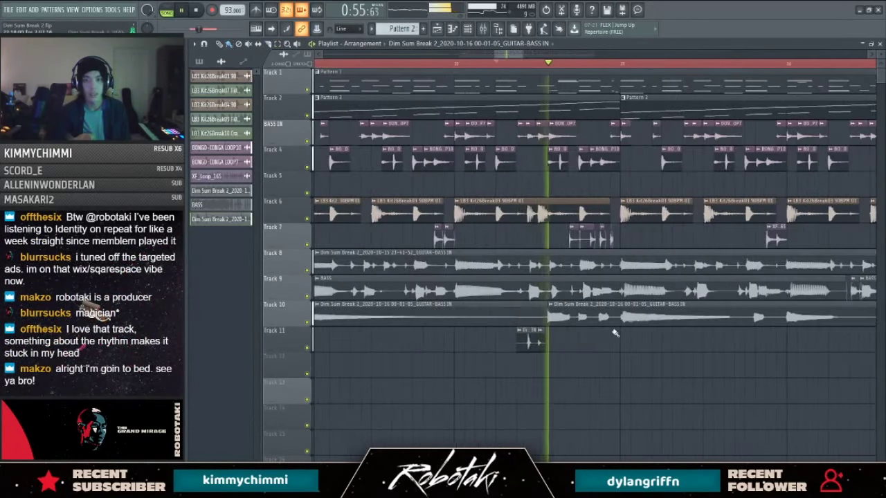
pyautogui.scroll(1, 511, 371)
pyautogui.press('space')
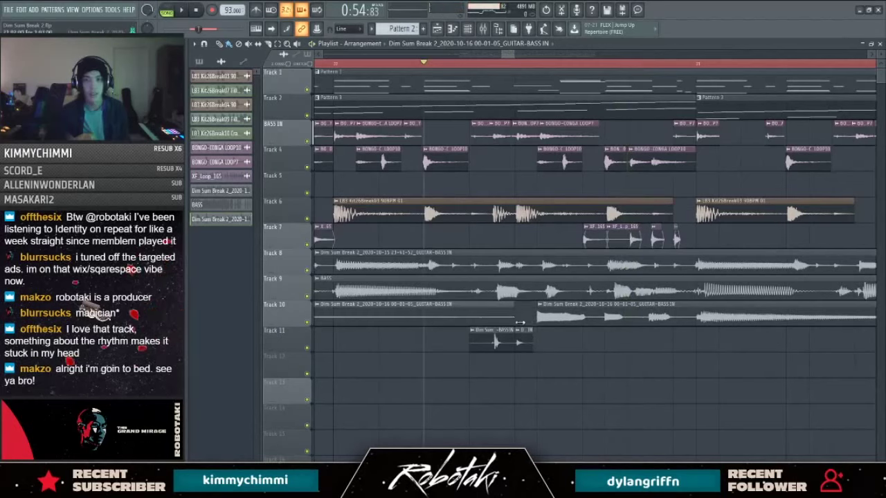
pyautogui.moveTo(520, 322); pyautogui.dragTo(516, 323)
pyautogui.press('space')
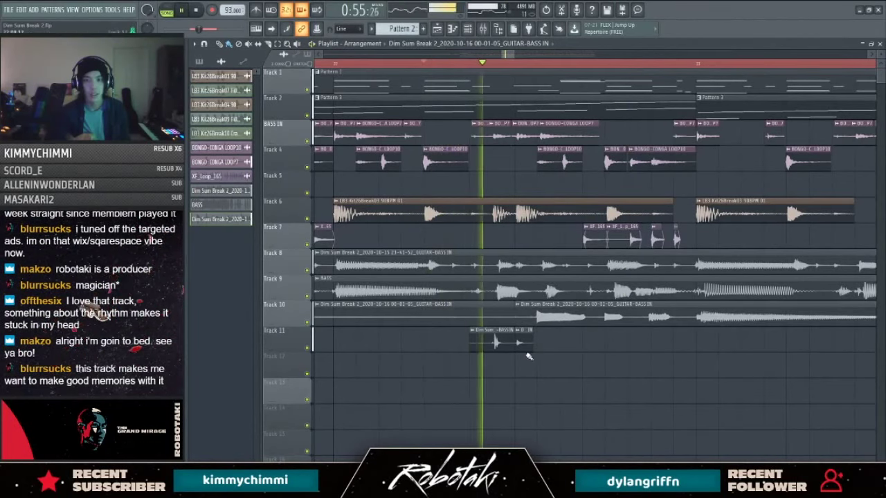
# Step: Slice out and delete the short guitar note just before bar 23 on Track 10
pyautogui.press('space')
pyautogui.moveTo(681, 316)
pyautogui.mouseDown()
pyautogui.moveTo(658, 316)
pyautogui.moveTo(705, 322)
pyautogui.moveTo(680, 320)
pyautogui.mouseUp()
pyautogui.press('space')
pyautogui.keyDown('shift'); pyautogui.rightClick(674, 322); pyautogui.keyUp('shift')
pyautogui.press('space')
pyautogui.scroll(-5, 361, 340)
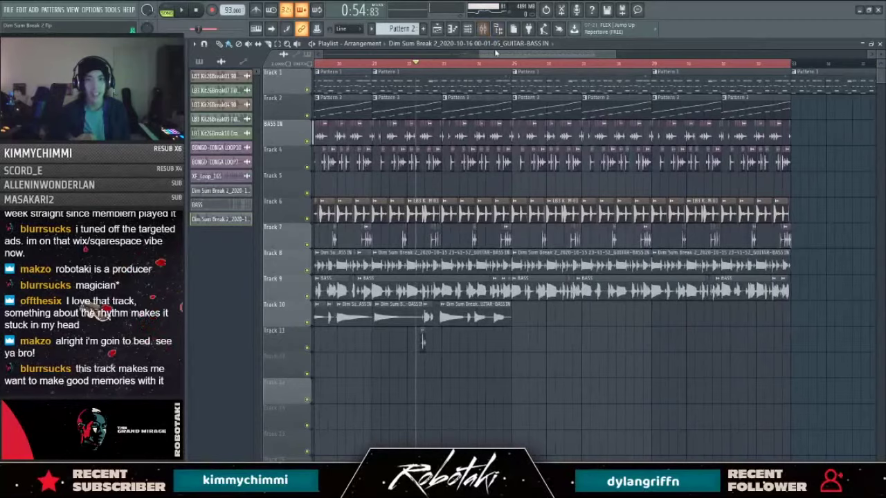
# Step: Copy the short guitar note from the end of bar 18 into the Track 10 gap just before bar 23
pyautogui.scroll(4, 360, 344)
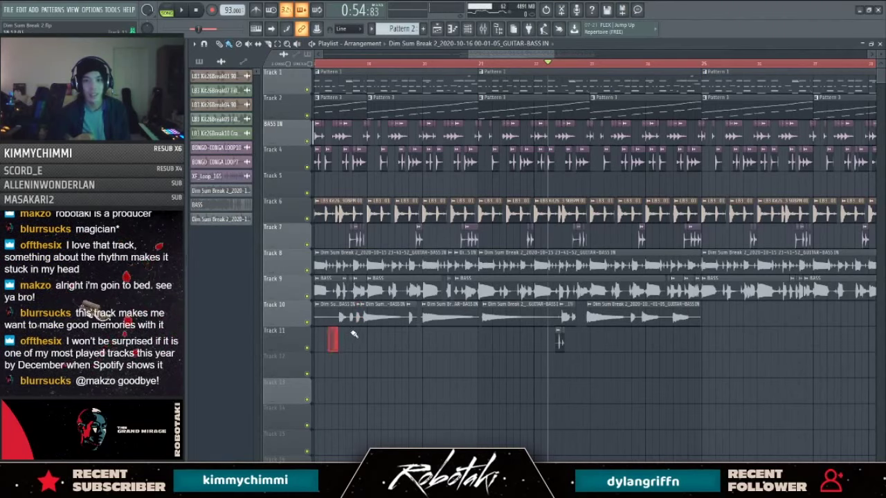
pyautogui.scroll(2, 579, 346)
pyautogui.press('space')
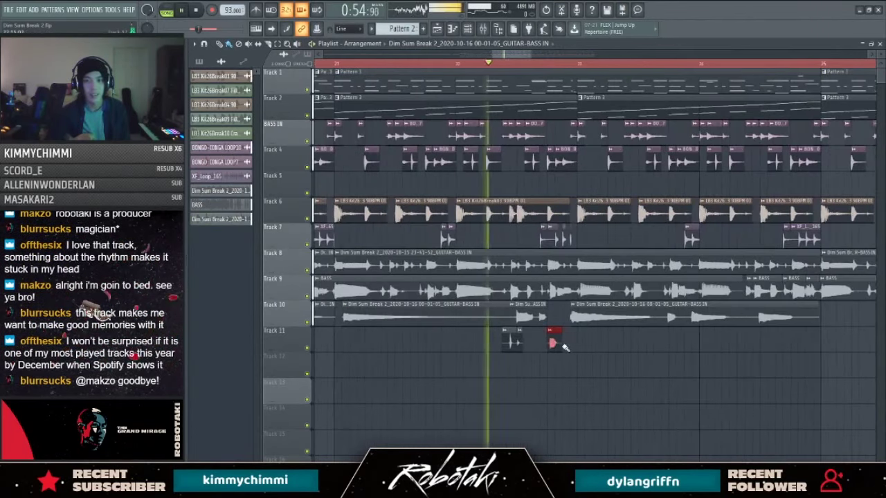
pyautogui.press('space')
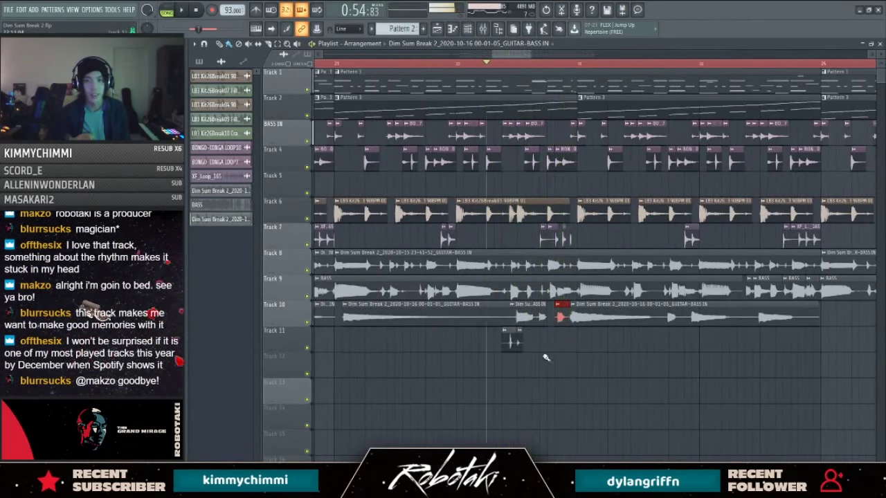
# Step: Slice off the preceding short note late in bar 22 on Track 10 and nudge it slightly later with snapping off
pyautogui.scroll(2, 497, 320)
pyautogui.moveTo(535, 319); pyautogui.dragTo(540, 319)
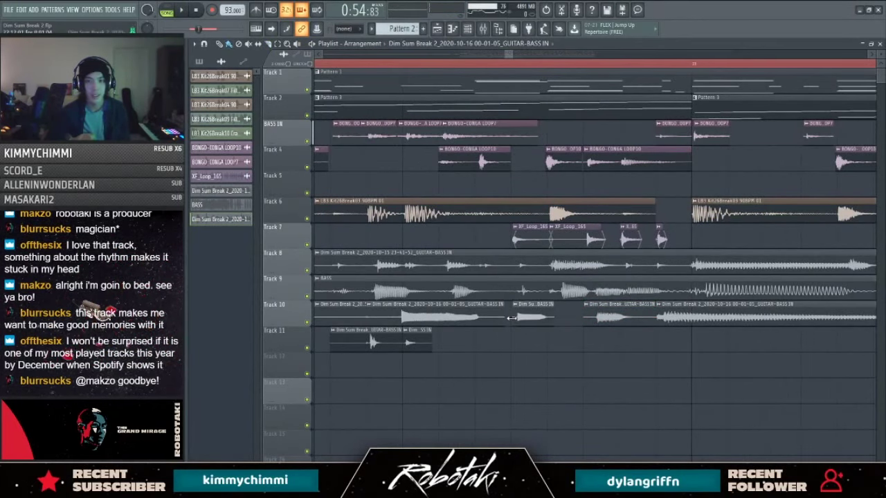
pyautogui.press('space')
pyautogui.press('space')
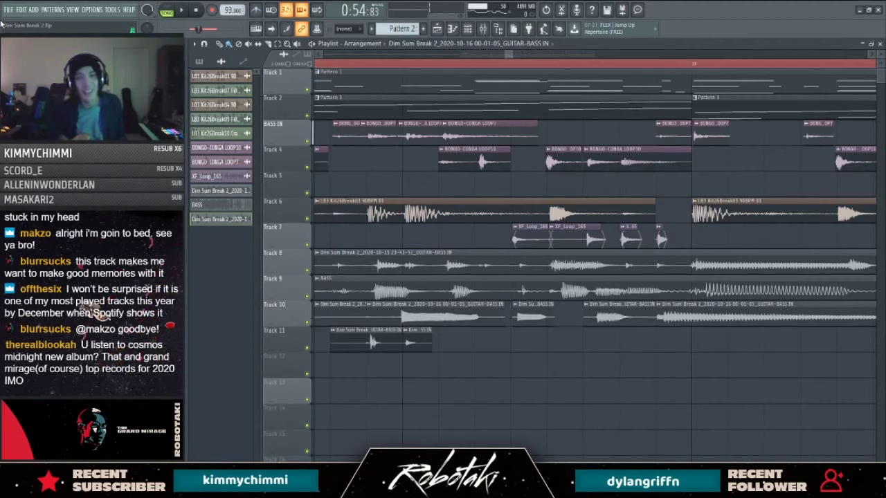
# Step: Set the playlist snap back to Line
pyautogui.scroll(-3, 513, 297)
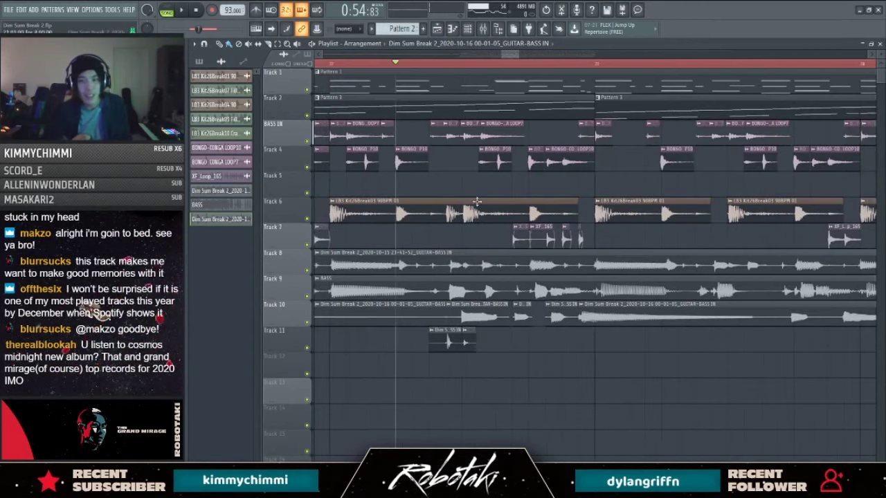
pyautogui.scroll(-4, 411, 182)
pyautogui.click(348, 29)
pyautogui.click(346, 39)
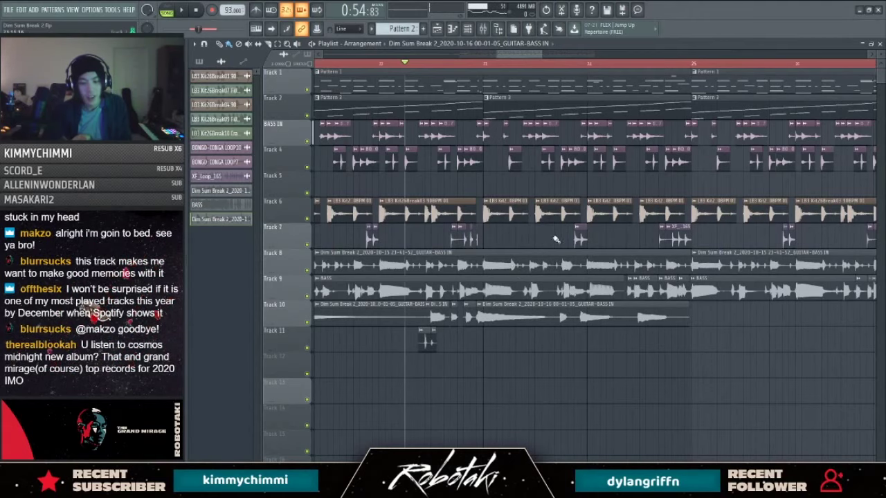
# Step: Return the playhead to bar 17 and play the section from there
pyautogui.scroll(-4, 555, 238)
pyautogui.moveTo(528, 56); pyautogui.dragTo(462, 74)
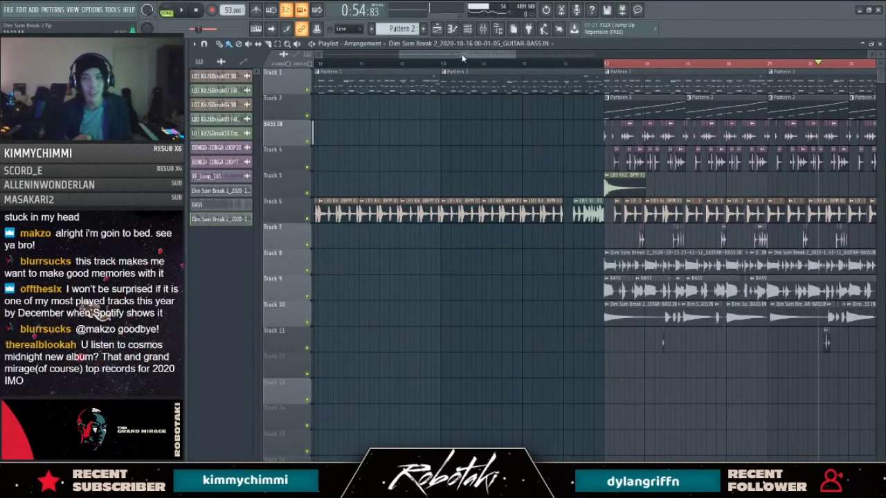
pyautogui.moveTo(463, 58); pyautogui.dragTo(331, 69)
pyautogui.scroll(-3, 508, 138)
pyautogui.scroll(-1, 673, 181)
pyautogui.scroll(1, 651, 170)
pyautogui.click(583, 65)
pyautogui.moveTo(449, 57); pyautogui.dragTo(493, 61)
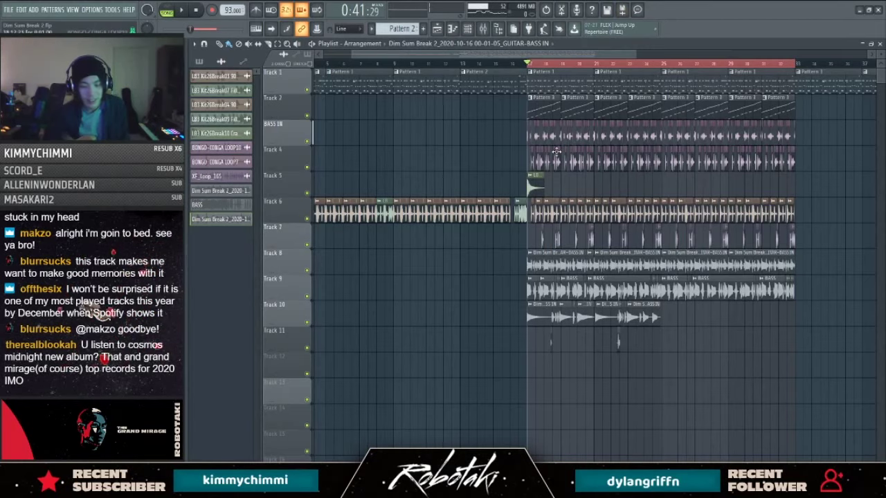
pyautogui.press('space')
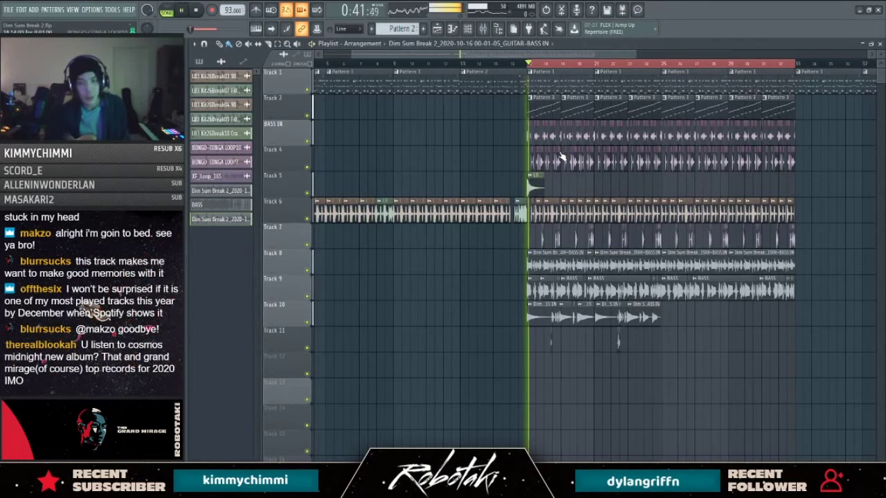
# Step: Move the short guitar notes on Track 11 in bar 18 up into the Track 10 take
pyautogui.moveTo(692, 340); pyautogui.dragTo(413, 385)
pyautogui.scroll(3, 542, 397)
pyautogui.keyDown('ctrl'); pyautogui.click(544, 358); pyautogui.keyUp('ctrl')
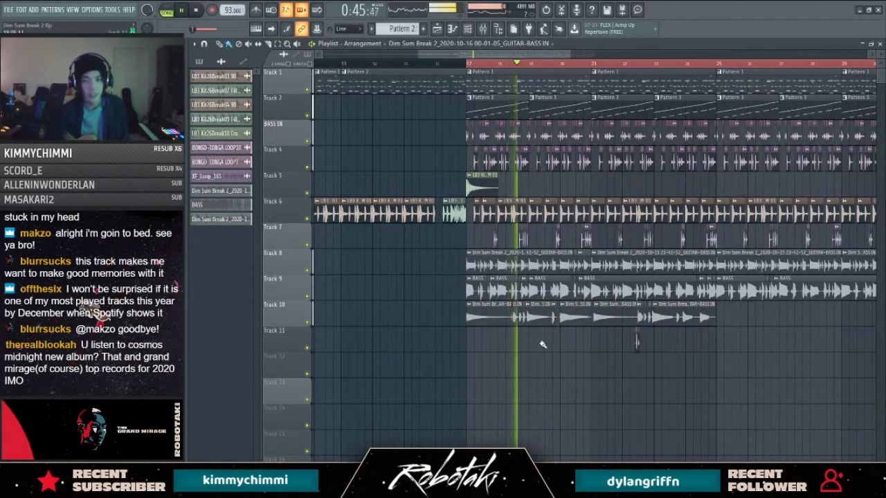
pyautogui.scroll(5, 547, 364)
pyautogui.scroll(3, 609, 349)
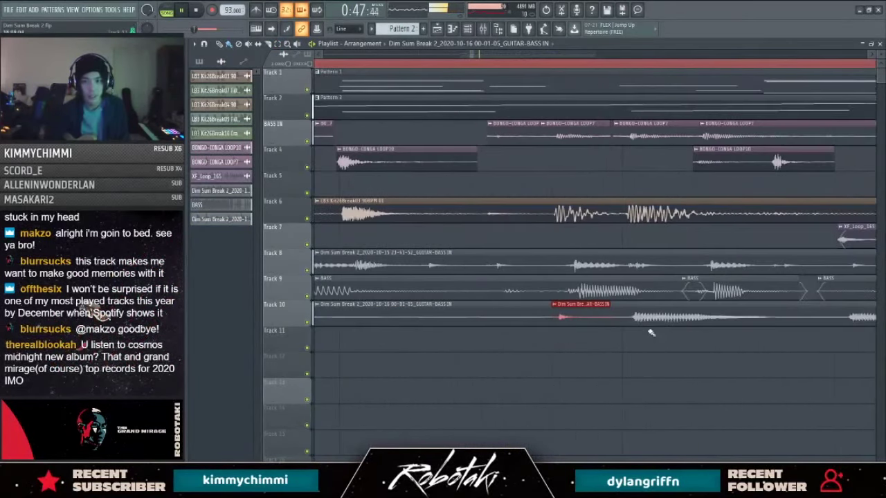
# Step: Open the channel settings of the Track 10 guitar take and close them again
pyautogui.scroll(-7, 423, 356)
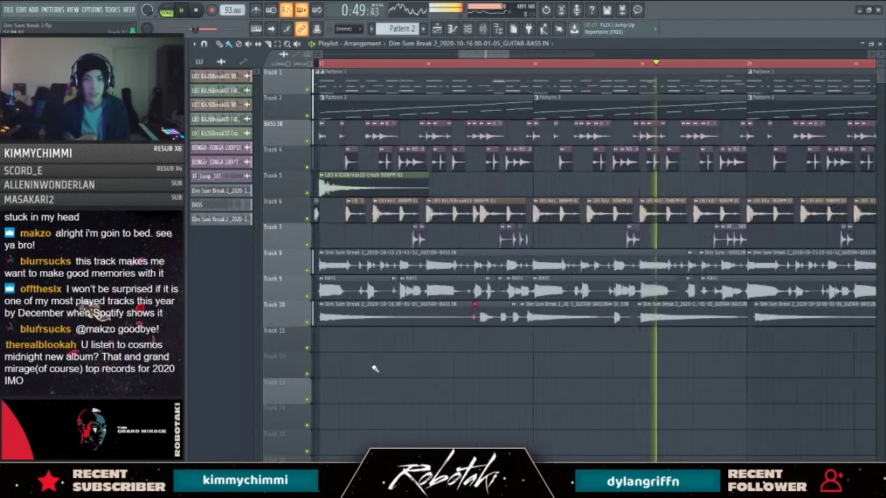
pyautogui.doubleClick(415, 308)
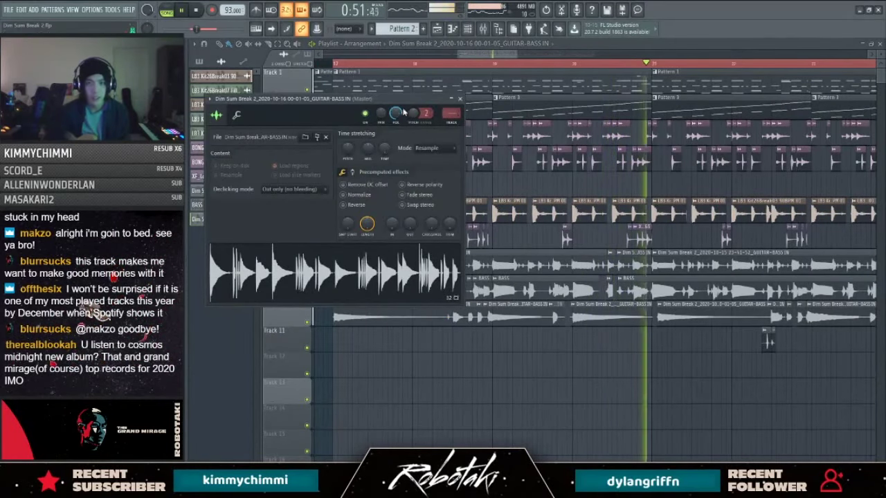
pyautogui.press('Escape')
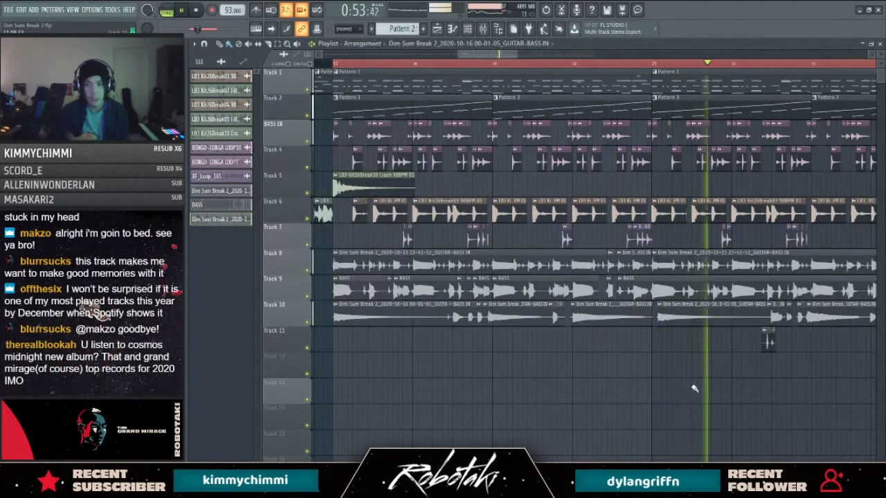
# Step: Nudge the Track 10 guitar note at bar 21 slightly earlier, closer to the bar line
pyautogui.scroll(4, 688, 377)
pyautogui.moveTo(600, 320); pyautogui.dragTo(587, 329)
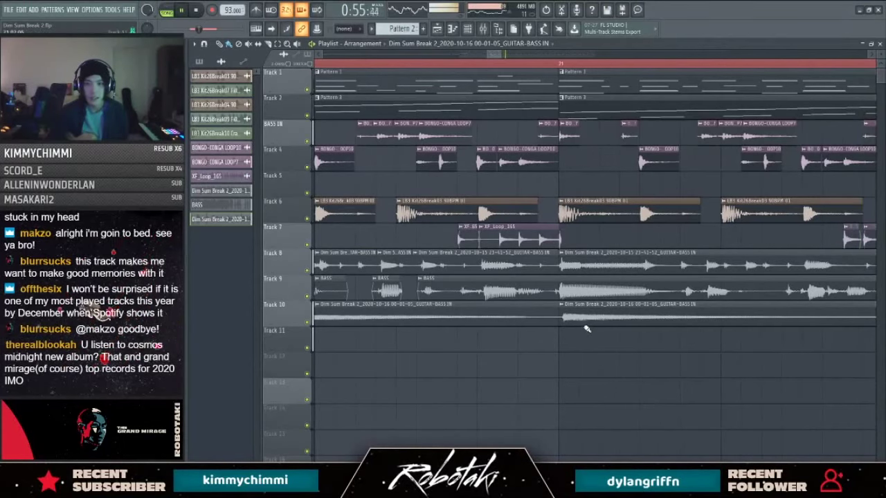
pyautogui.scroll(-5, 615, 348)
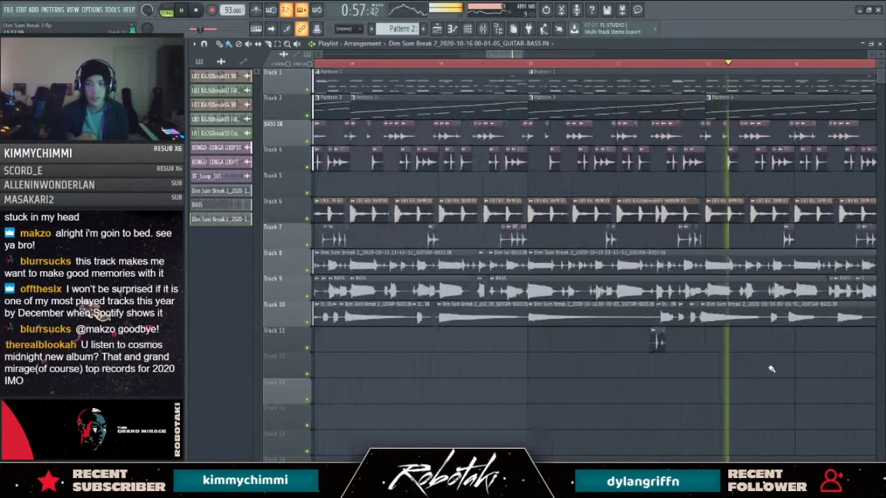
# Step: On Track 10, nudge the note just before bar 23 slightly earlier and the mid-bar-22 note slightly later, then replay from mid-bar 22
pyautogui.scroll(4, 766, 370)
pyautogui.press('space')
pyautogui.scroll(3, 616, 363)
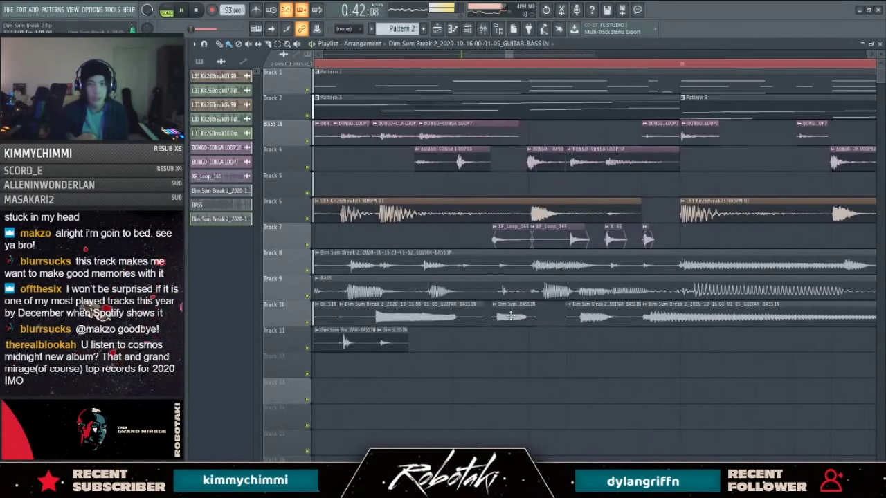
pyautogui.moveTo(579, 320); pyautogui.dragTo(578, 320)
pyautogui.moveTo(426, 318); pyautogui.dragTo(431, 318)
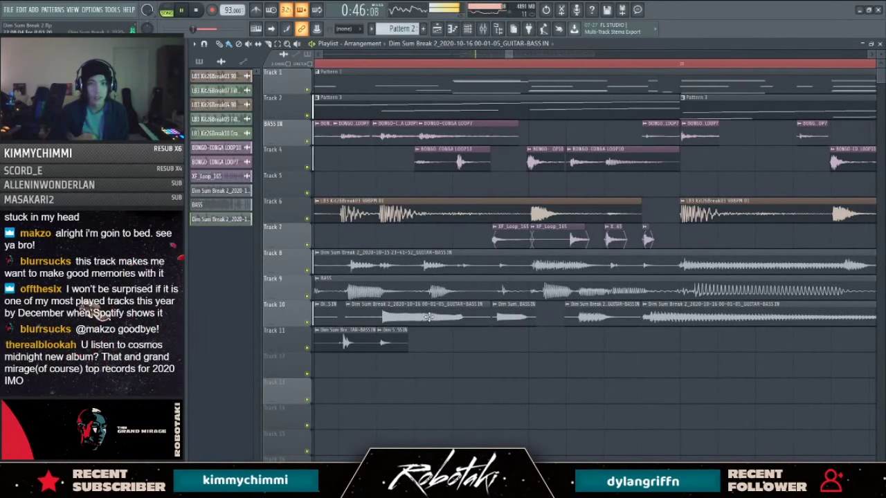
pyautogui.click(330, 63)
# Step: Try moving the short guitar note on Track 11 in bar 22, undo it, and try a pasted copy of the note
pyautogui.moveTo(390, 348); pyautogui.dragTo(366, 359)
pyautogui.hotkey('ctrl', 'z')
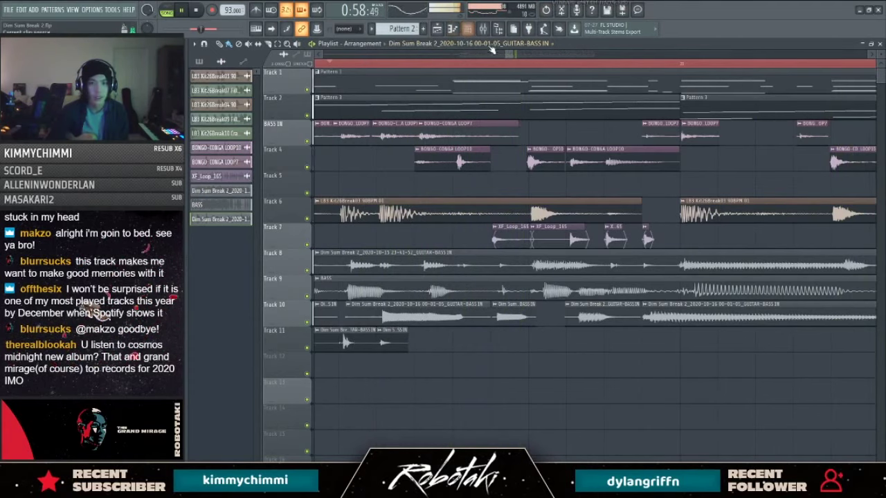
pyautogui.moveTo(511, 54); pyautogui.dragTo(503, 54)
pyautogui.hotkey('ctrl', 'v')
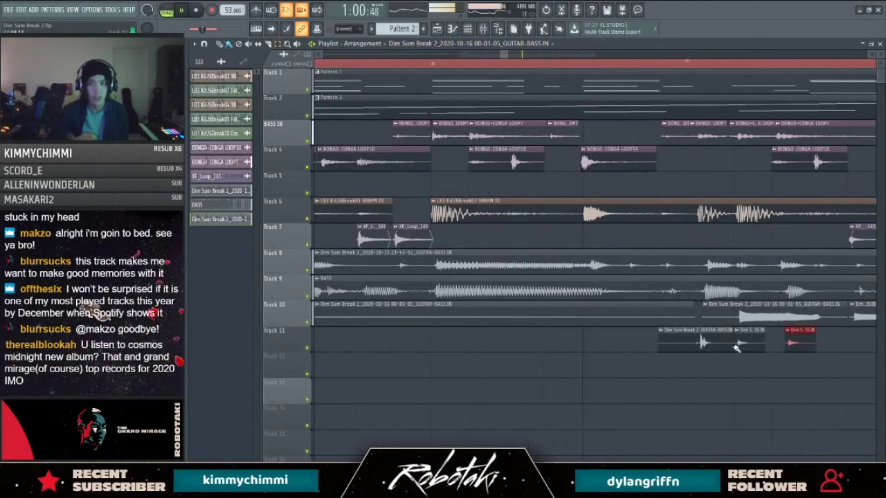
pyautogui.rightClick(796, 344)
# Step: Select the short guitar notes on Track 11 in mid-bar 22 and move them slightly earlier
pyautogui.moveTo(782, 349); pyautogui.dragTo(625, 360)
pyautogui.press('space')
pyautogui.moveTo(690, 348); pyautogui.dragTo(652, 353)
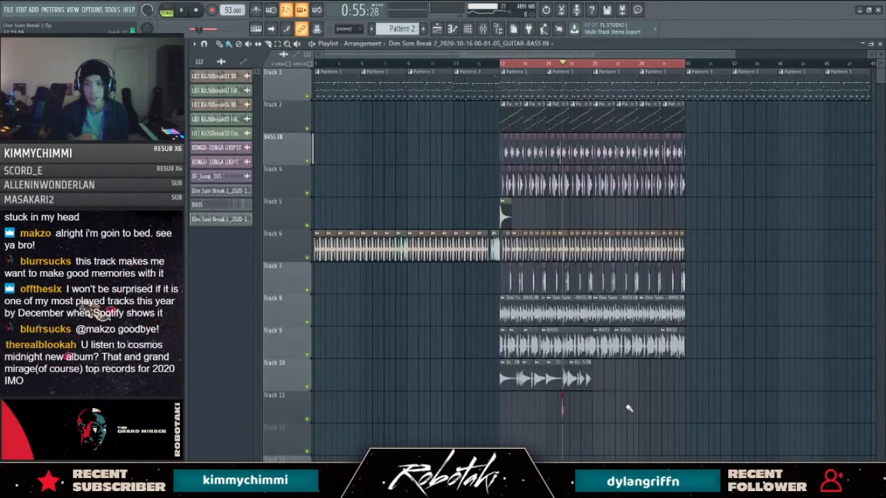
# Step: Slice the Track 10 guitar take before the late note in bar 23 and nudge the remainder slightly later
pyautogui.scroll(7, 593, 390)
pyautogui.scroll(-3, 593, 389)
pyautogui.press('space')
pyautogui.scroll(3, 593, 389)
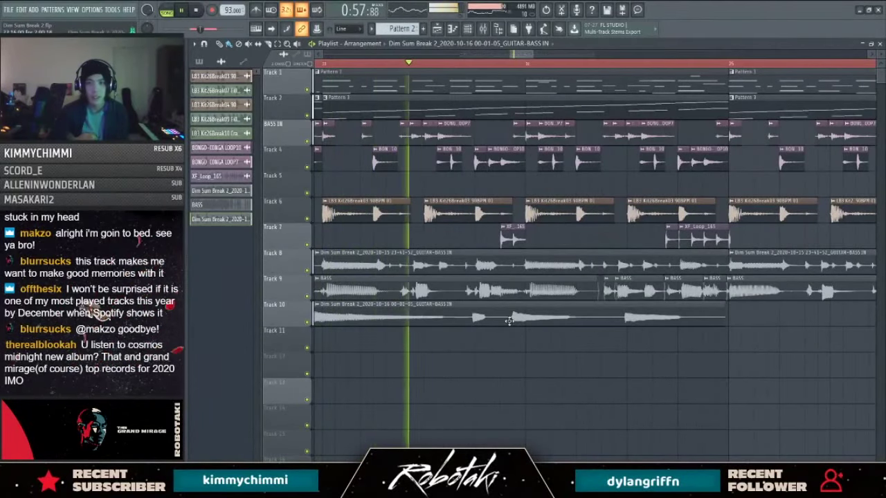
pyautogui.press('c')
pyautogui.click(462, 323)
pyautogui.press('b')
pyautogui.moveTo(534, 315)
pyautogui.mouseDown()
pyautogui.moveTo(546, 315)
pyautogui.moveTo(538, 321)
pyautogui.mouseUp()
# Step: Slice the Track 10 guitar take just before the note near the middle of bar 24
pyautogui.press('c')
pyautogui.click(614, 323)
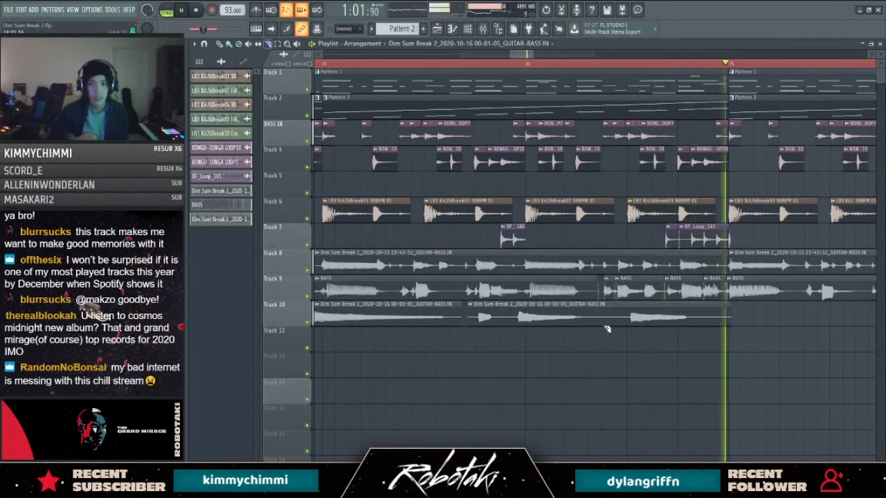
# Step: Slice the last guitar clip on Track 10, delete its middle note and move the remaining note to about bar 24
pyautogui.click(509, 324)
pyautogui.press('b')
pyautogui.rightClick(552, 322)
pyautogui.press('space')
pyautogui.moveTo(652, 322); pyautogui.dragTo(554, 321)
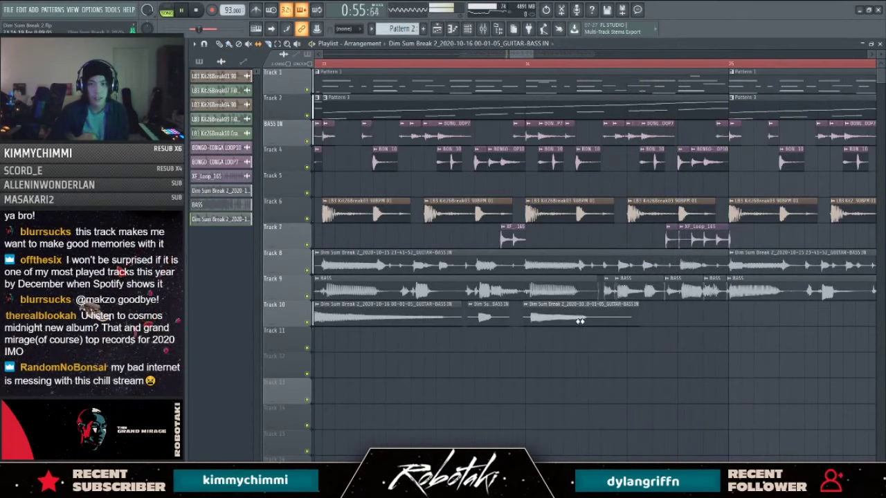
# Step: Set the playlist snap to Line and adjust the end of the last Track 10 guitar clip to bar 25
pyautogui.scroll(-3, 478, 346)
pyautogui.click(418, 63)
pyautogui.click(347, 29)
pyautogui.click(344, 43)
pyautogui.press('b')
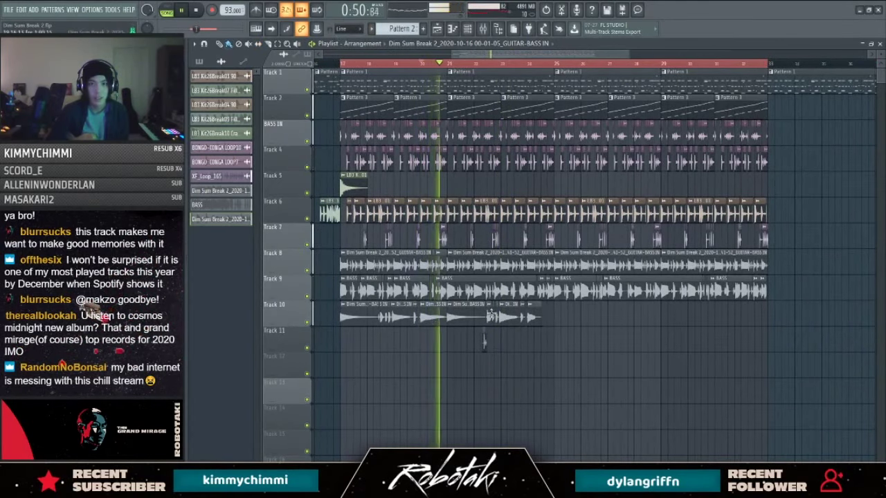
pyautogui.scroll(3, 484, 342)
pyautogui.press('space')
pyautogui.click(525, 323)
pyautogui.scroll(3, 524, 327)
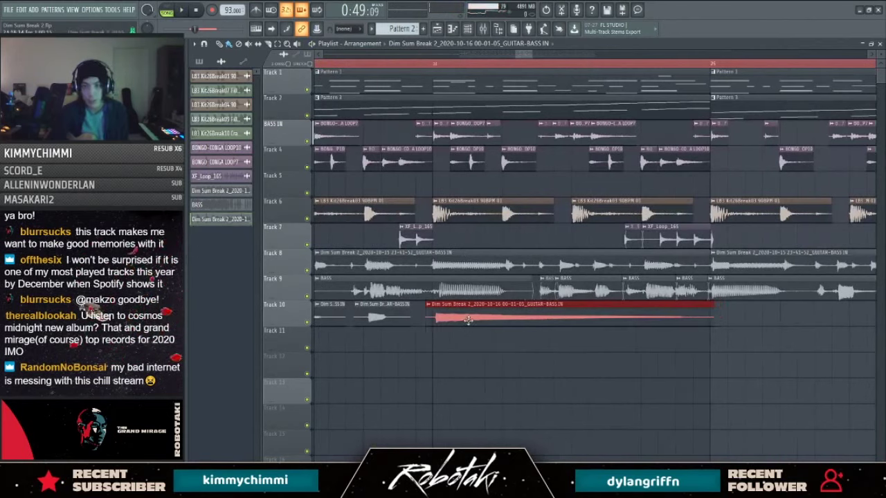
pyautogui.click(711, 319)
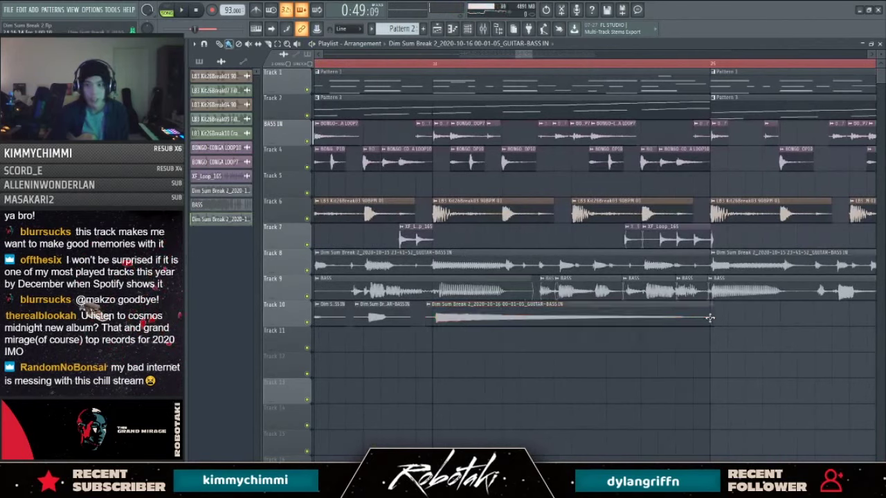
# Step: Rename the guitar audio clip on Track 10 to "Guitar Top"
pyautogui.click(429, 305)
pyautogui.click(457, 347)
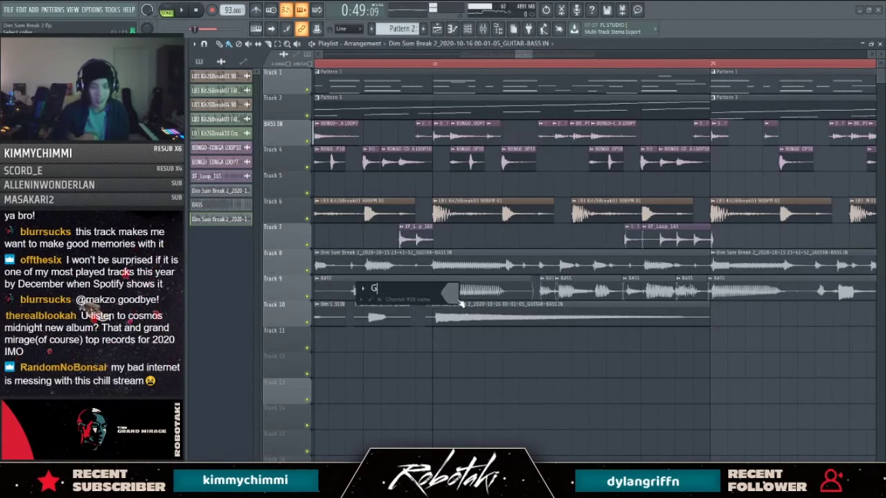
pyautogui.write('Guitar Top')
pyautogui.press('Return')
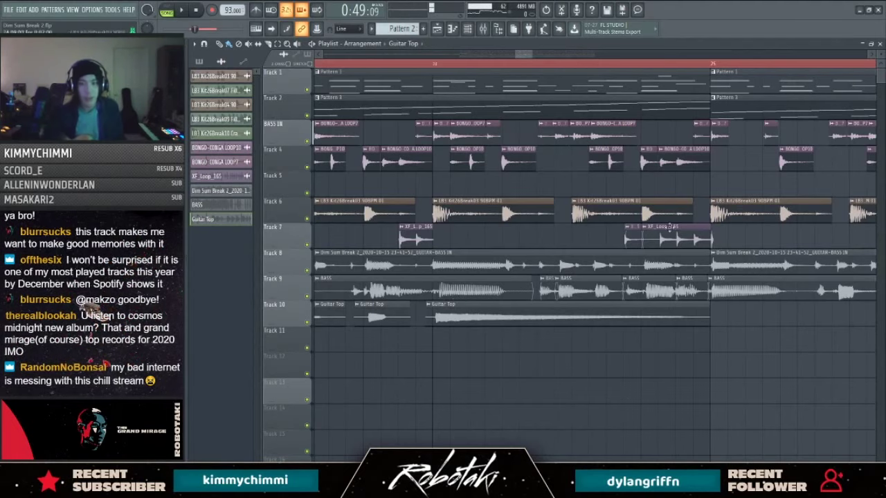
# Step: Move the short Guitar Top clips on Track 11 up into the gap on Track 10
pyautogui.scroll(-5, 628, 396)
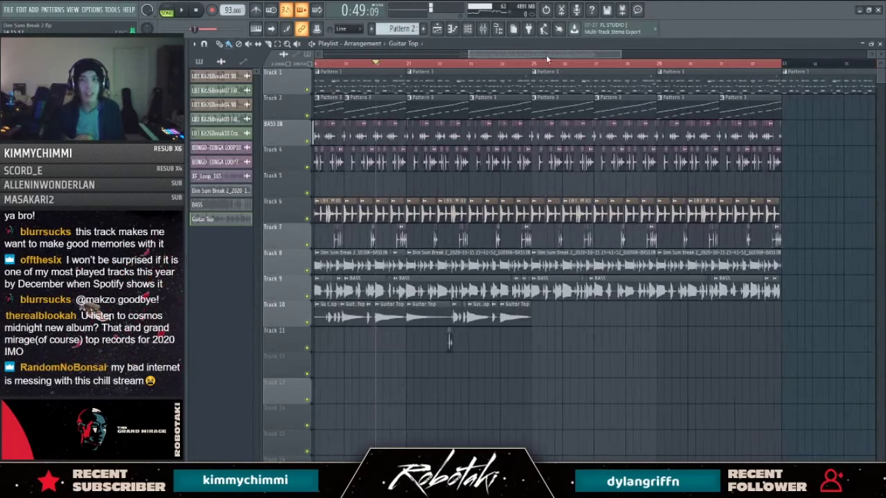
pyautogui.scroll(5, 564, 327)
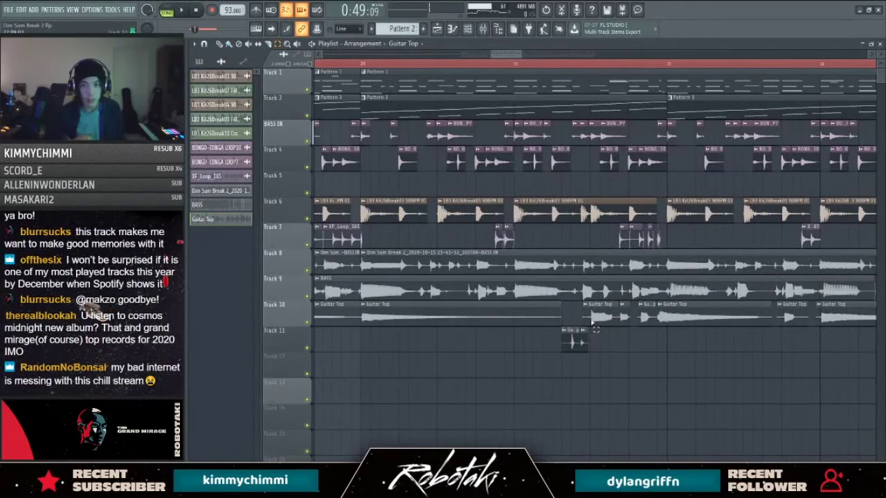
pyautogui.scroll(2, 588, 332)
pyautogui.moveTo(599, 343); pyautogui.dragTo(561, 368)
pyautogui.hotkey('shift', 'Up')
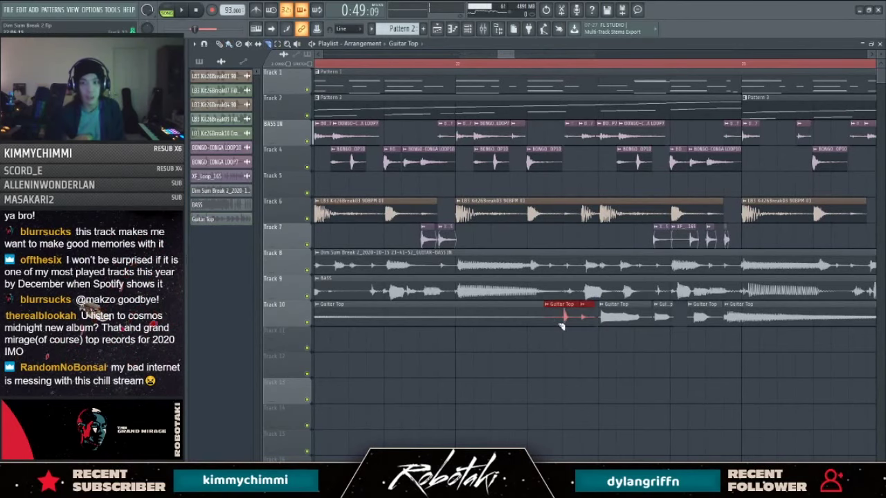
# Step: Duplicate the Guitar Top clips on Track 10 into the second half of the section, starting at bar 25
pyautogui.scroll(-6, 484, 348)
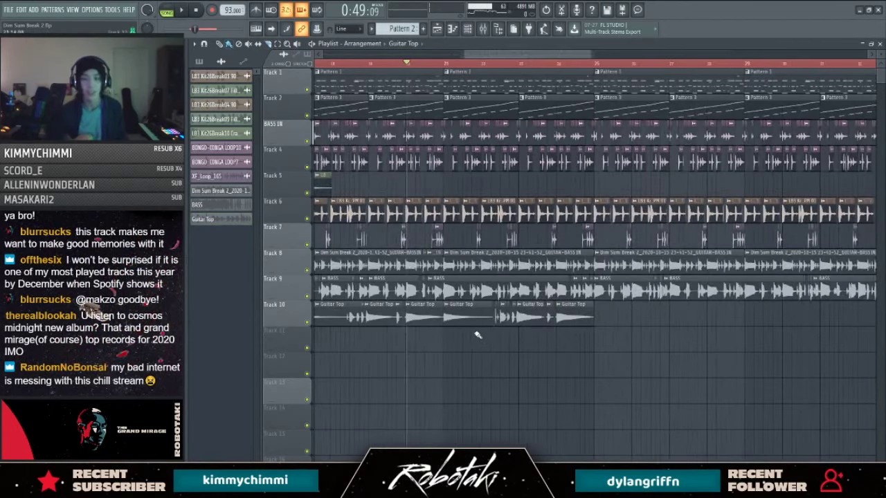
pyautogui.scroll(-3, 440, 366)
pyautogui.moveTo(583, 320); pyautogui.dragTo(505, 319)
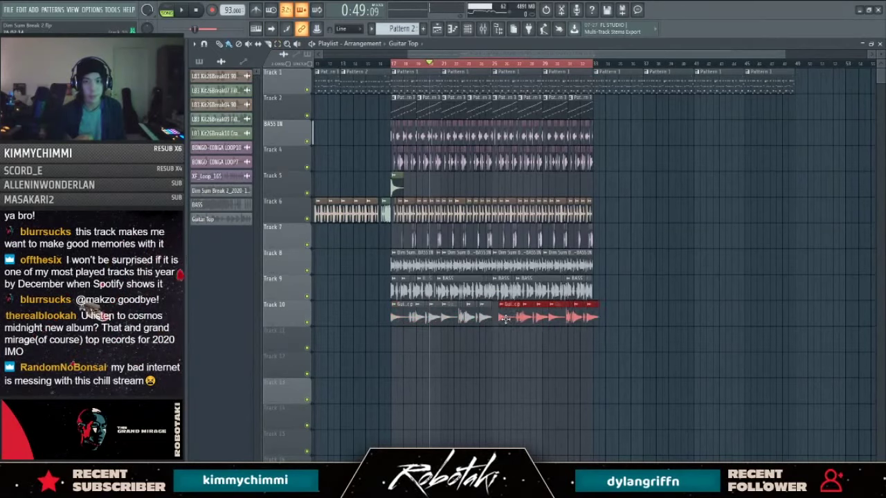
# Step: Open the Guitar Top channel settings, adjust its mixer track assignment and show the mixer
pyautogui.doubleClick(500, 321)
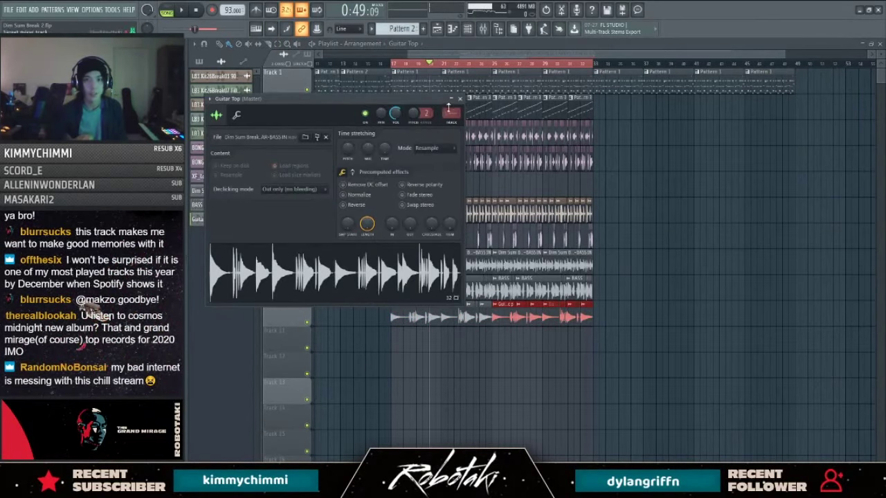
pyautogui.moveTo(449, 109); pyautogui.dragTo(450, 105)
pyautogui.press('F9')
pyautogui.scroll(-8, 453, 106)
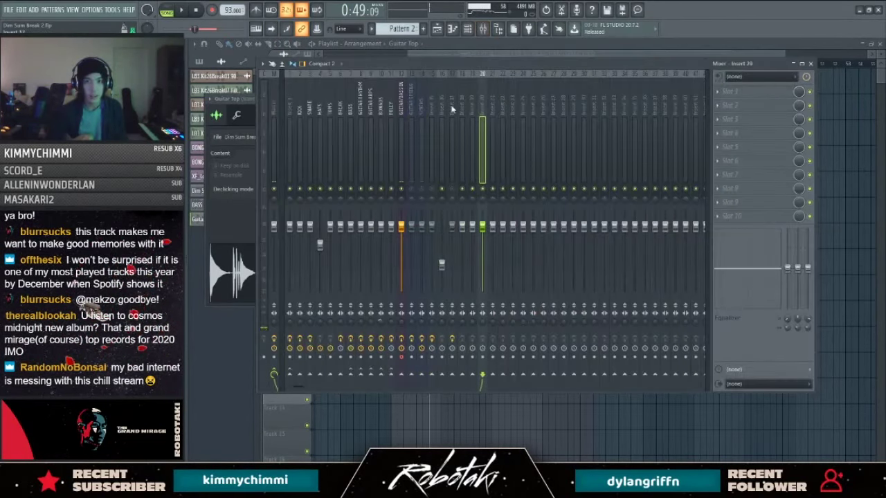
# Step: Rename mixer insert 17 to "Guitar Top" and close the mixer and channel settings
pyautogui.click(452, 108)
pyautogui.rightClick(739, 95)
pyautogui.click(733, 112)
pyautogui.click(485, 274)
pyautogui.click(459, 109)
pyautogui.rightClick(454, 108)
pyautogui.click(504, 82)
pyautogui.write('Guitar Top')
pyautogui.press('Return')
pyautogui.press('Escape')
pyautogui.press('Escape')
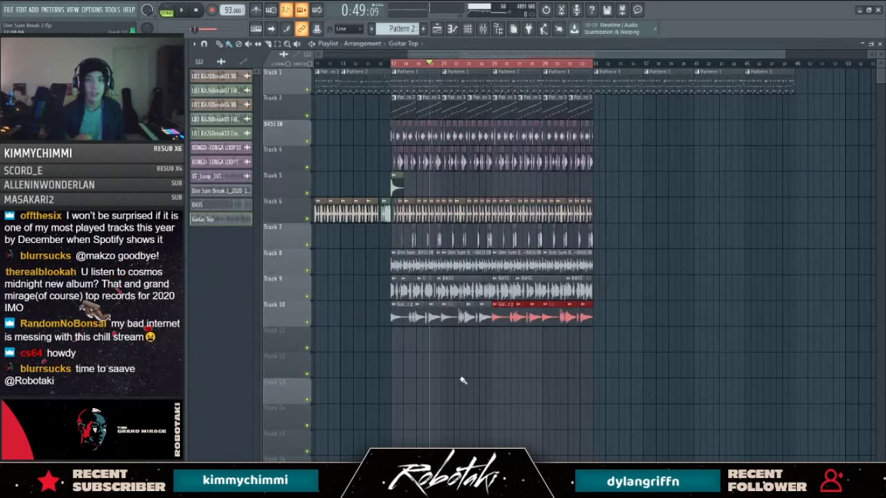
# Step: Route the Guitar Top channel to the Guitar Top mixer track and play the song from bar 17
pyautogui.doubleClick(400, 312)
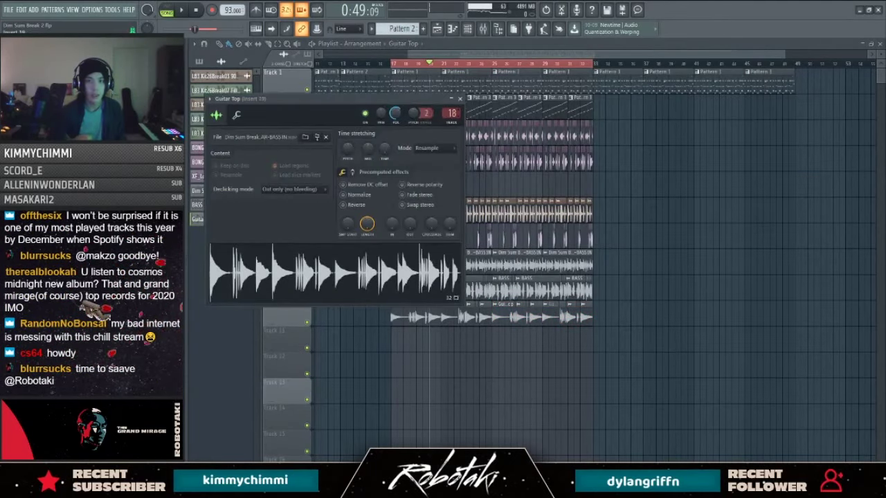
pyautogui.press('Escape')
pyautogui.press('space')
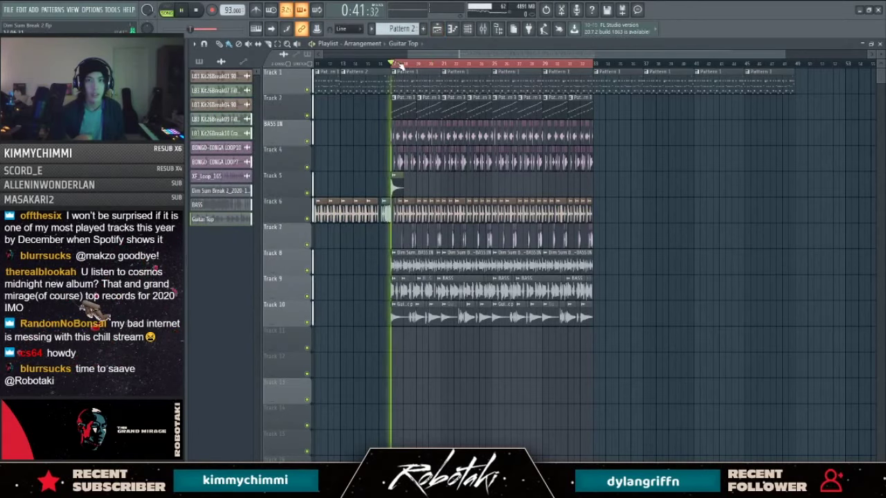
# Step: Move the Guitar Top mixer track to position 9, directly after the guitar rhythm track
pyautogui.press('F9')
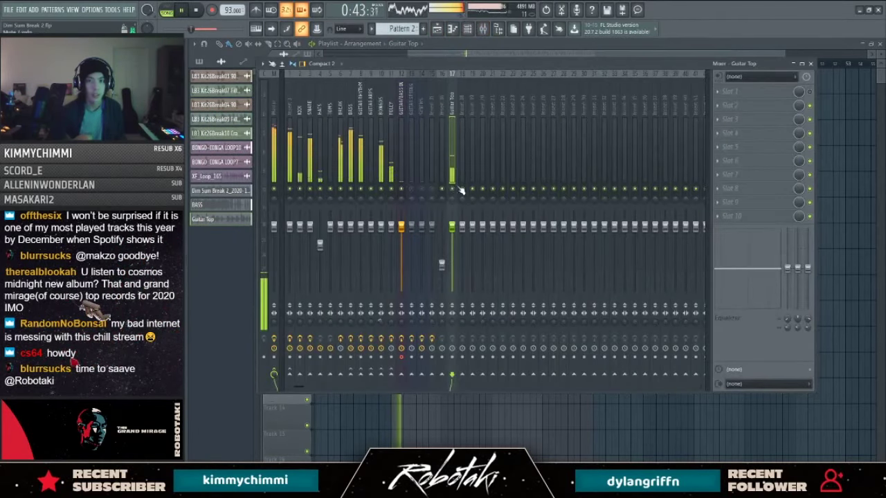
pyautogui.hotkey('alt', 'Left')
pyautogui.hotkey('alt', 'Left')
pyautogui.hotkey('alt', 'Left')
pyautogui.hotkey('alt', 'Left')
pyautogui.hotkey('alt', 'Left')
pyautogui.hotkey('alt', 'Left')
pyautogui.hotkey('alt', 'Left')
pyautogui.hotkey('alt', 'Left')
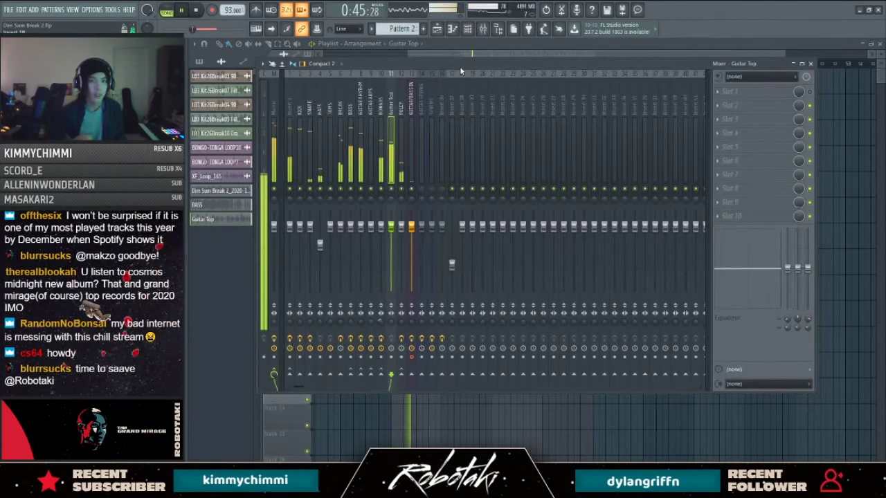
# Step: Load RC-20 Retro Color into effect slot 1 of the Guitar Top mixer track
pyautogui.click(745, 96)
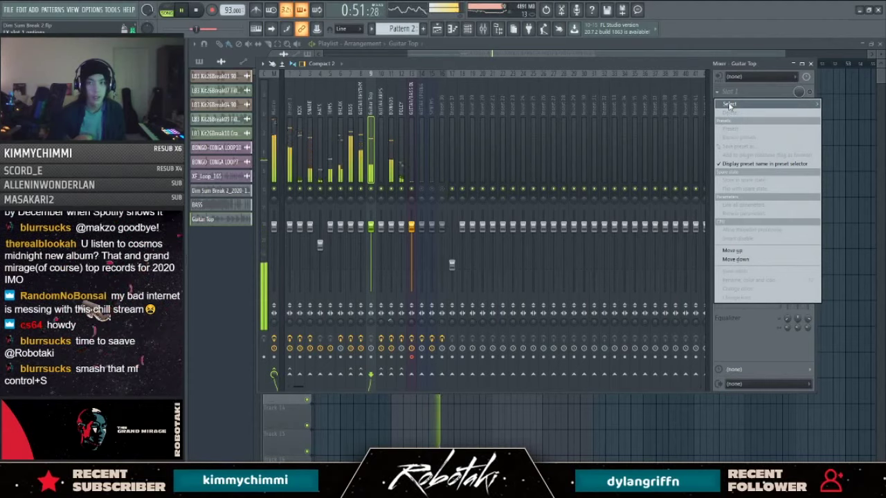
pyautogui.moveTo(729, 104)
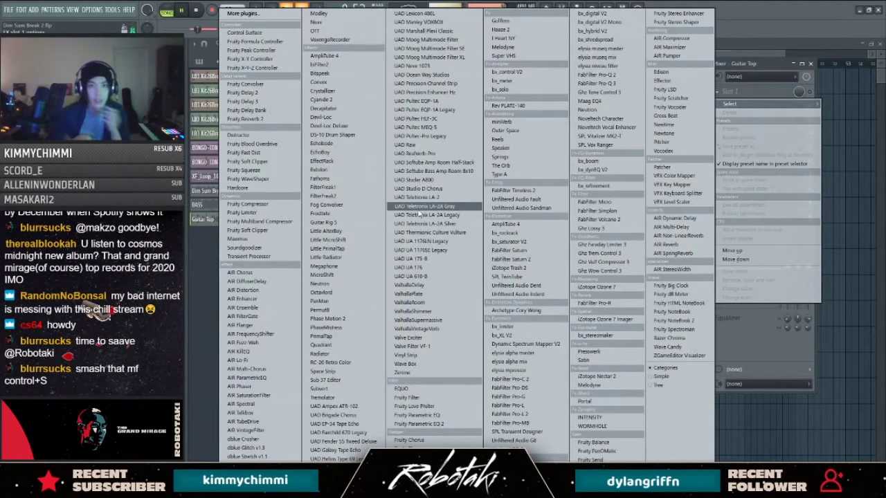
pyautogui.click(330, 362)
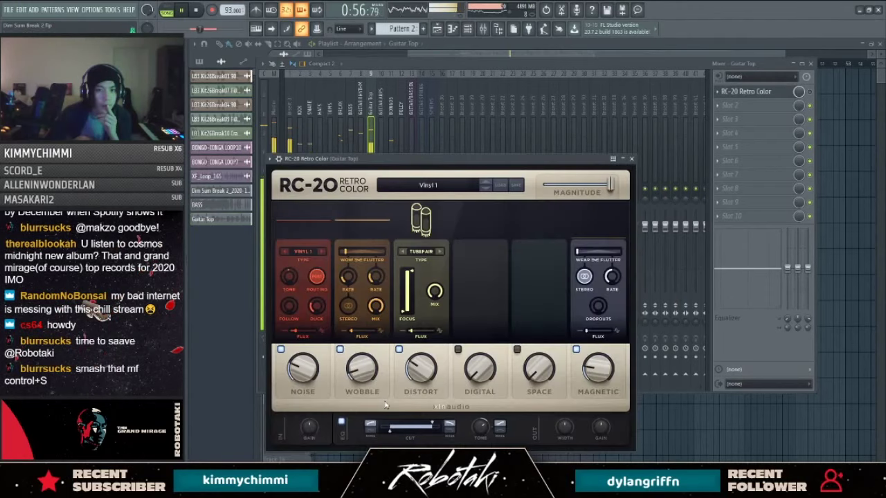
# Step: Load the Double Tracking 1 preset in RC-20 Retro Color and enable its effect slot
pyautogui.click(427, 185)
pyautogui.scroll(10, 411, 256)
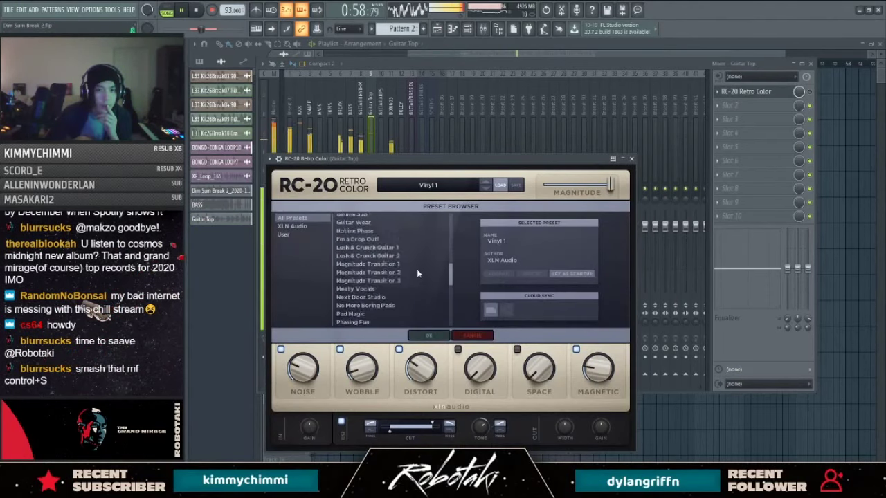
pyautogui.scroll(-1, 399, 291)
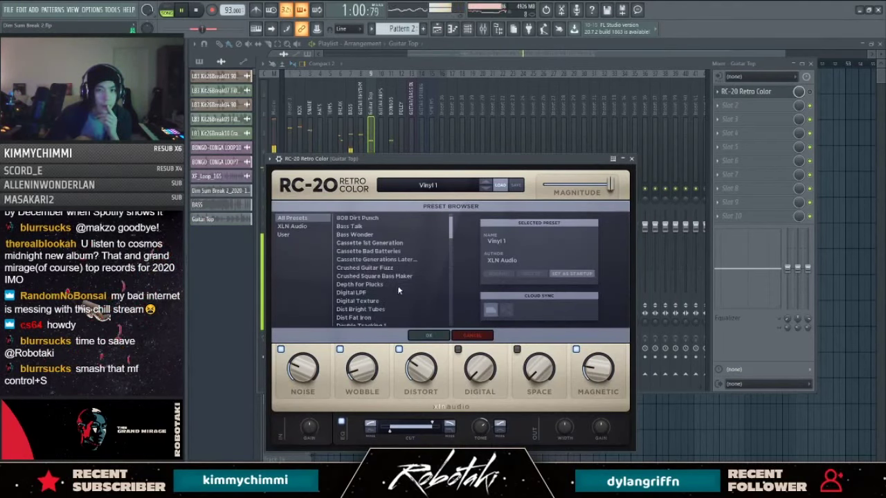
pyautogui.scroll(-5, 395, 284)
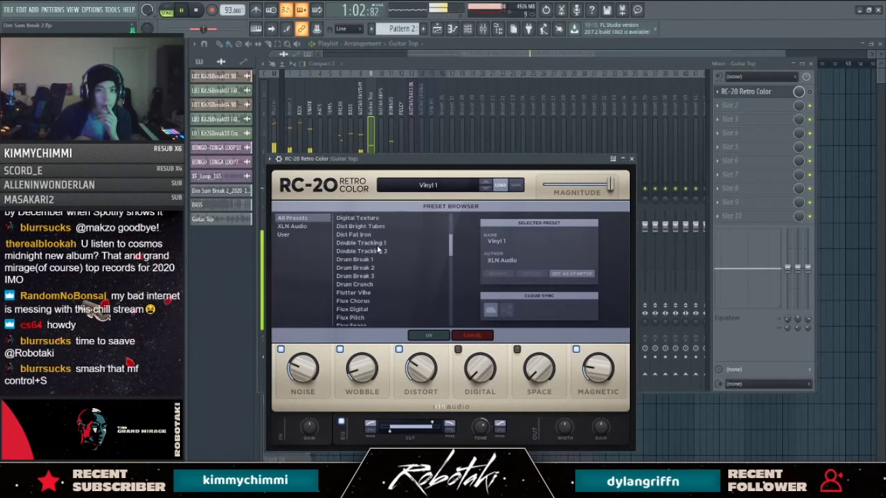
pyautogui.click(377, 244)
pyautogui.click(810, 92)
pyautogui.click(767, 94)
pyautogui.click(767, 94)
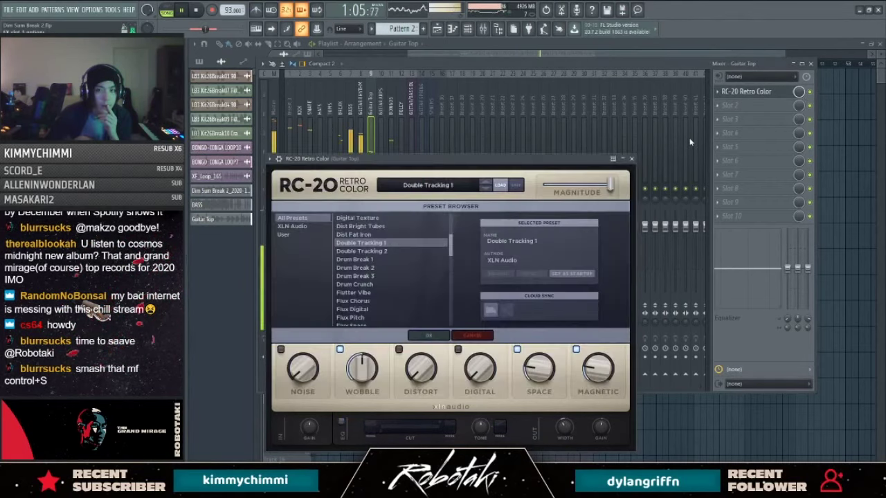
# Step: Audition the Double Tracking 2 preset, return to Double Tracking 1, reduce its Wobble amount and accept the preset
pyautogui.click(369, 251)
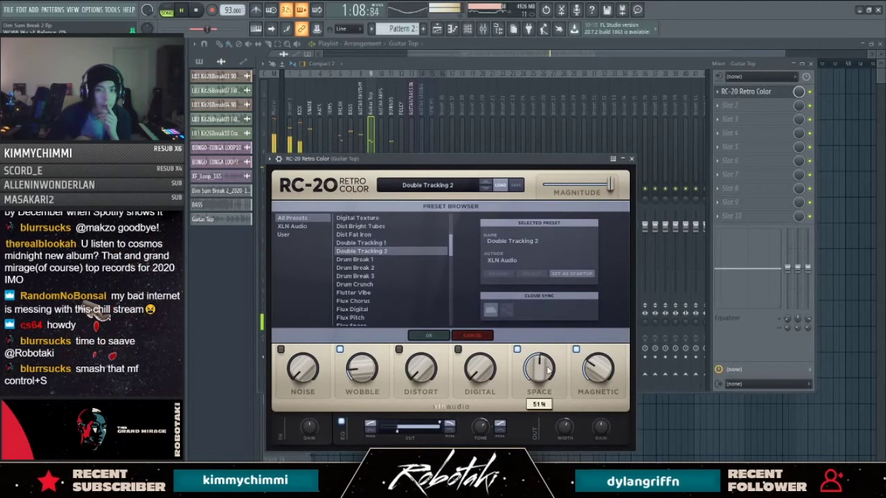
pyautogui.click(367, 244)
pyautogui.moveTo(369, 370); pyautogui.dragTo(367, 375)
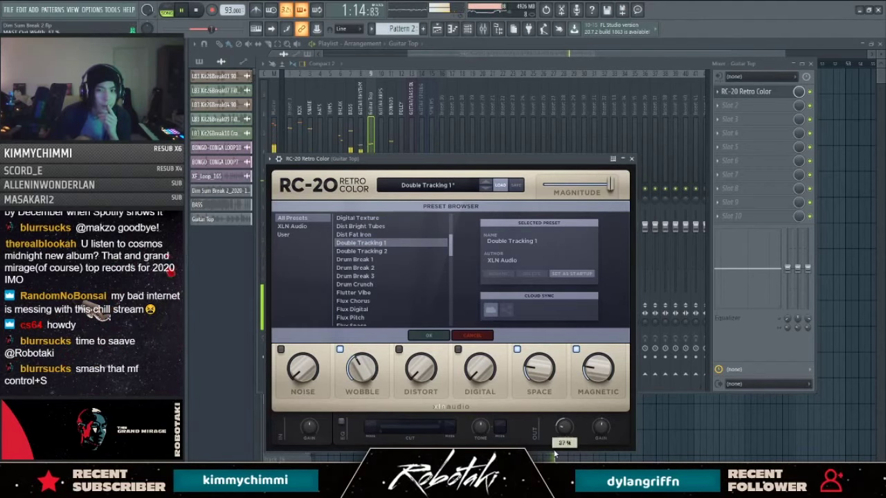
pyautogui.click(429, 335)
# Step: Adjust the output width of RC-20 Retro Color, close the plugin and stop playback
pyautogui.moveTo(566, 434)
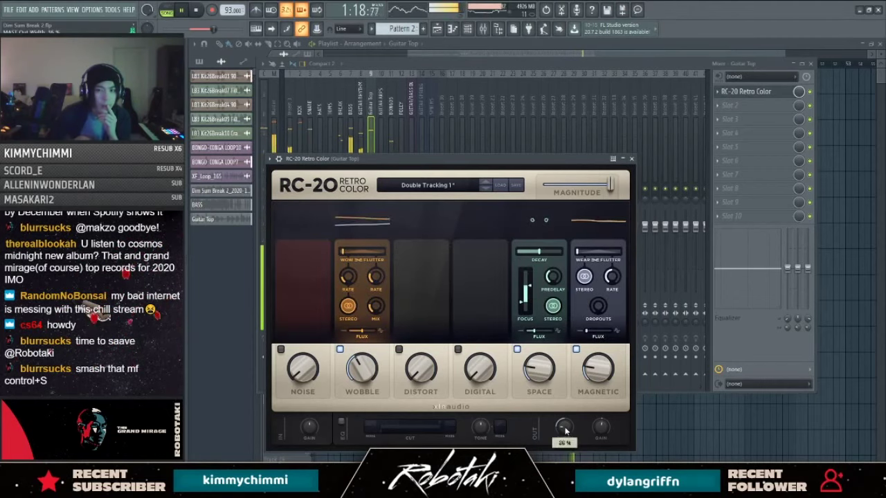
pyautogui.moveTo(580, 416); pyautogui.dragTo(581, 399)
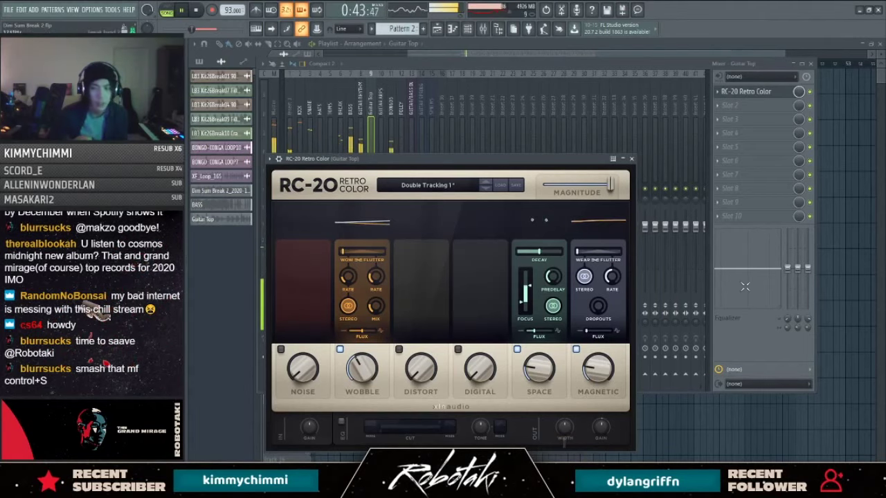
pyautogui.press('Escape')
pyautogui.press('space')
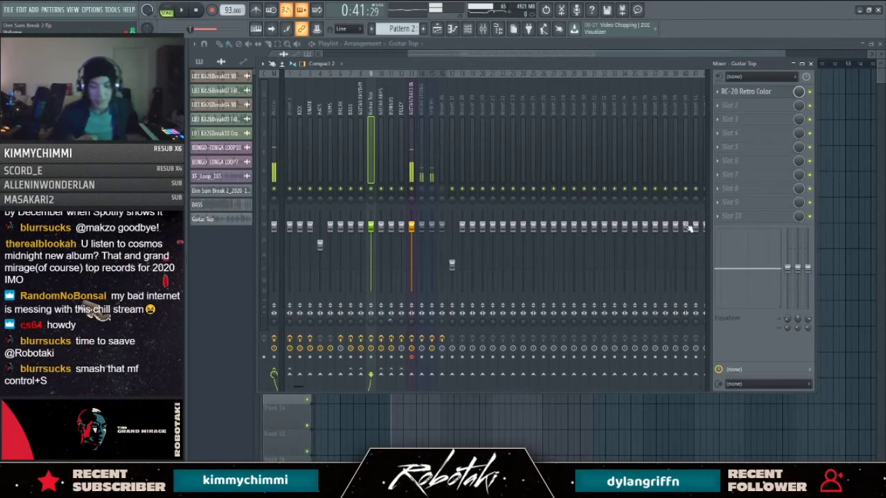
# Step: Play the section and check the track levels in the mixer with the master track selected
pyautogui.press('space')
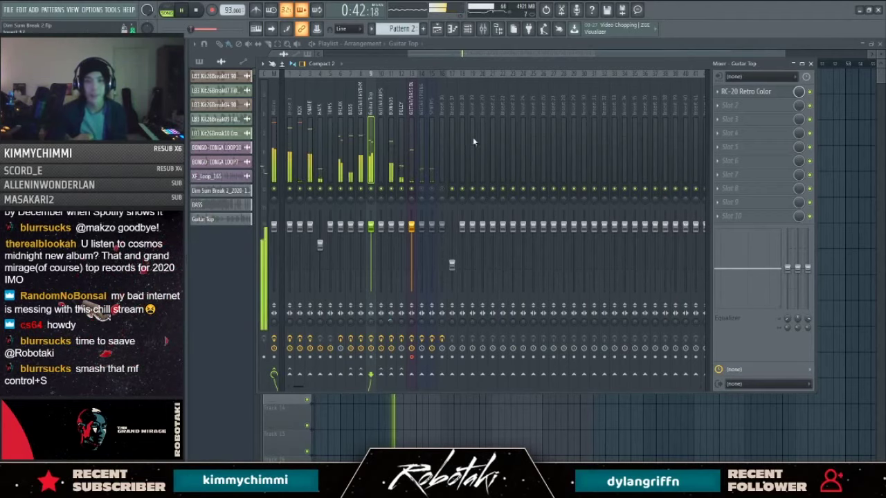
pyautogui.press('F9')
pyautogui.click(483, 29)
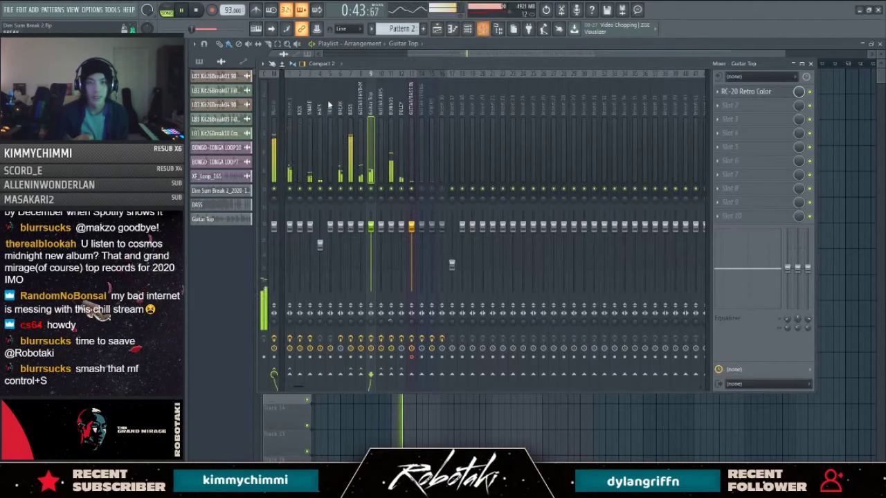
pyautogui.click(275, 108)
pyautogui.press('F9')
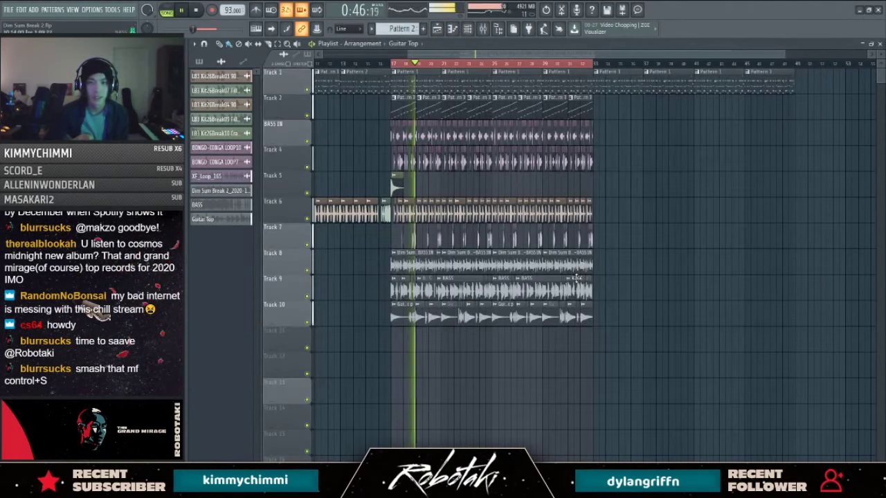
# Step: Open the channel settings of the Guitar Top clip and adjust the channel volume against the playing section
pyautogui.doubleClick(403, 313)
pyautogui.press('Escape')
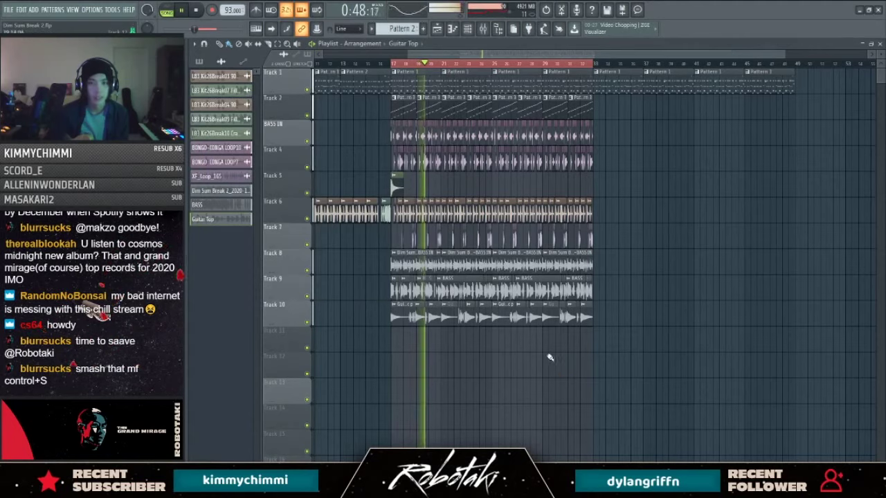
pyautogui.doubleClick(412, 264)
pyautogui.click(485, 29)
pyautogui.click(484, 30)
pyautogui.press('Escape')
pyautogui.doubleClick(450, 310)
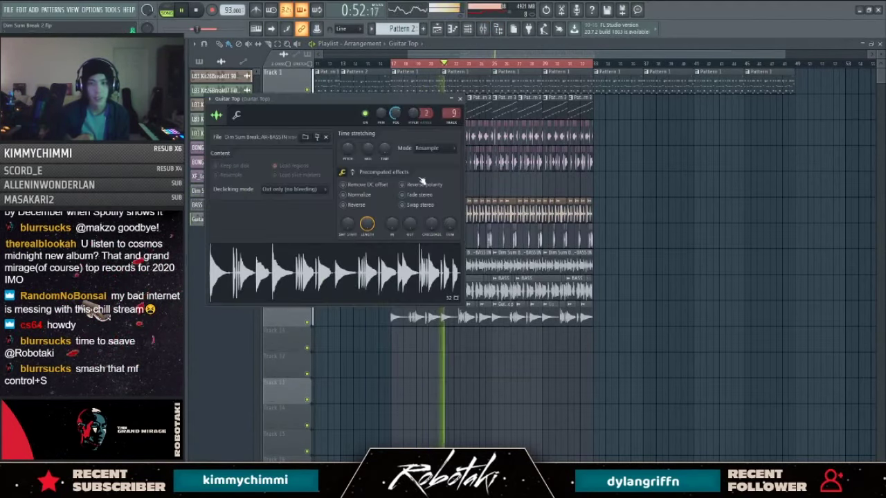
pyautogui.press('space')
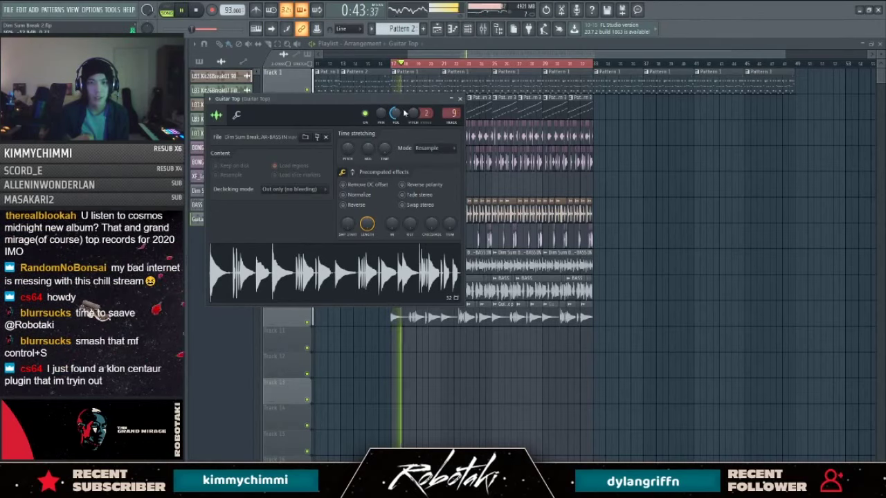
# Step: Load the Electric Guitar - Wah Cloud mixer track state onto the Guitar Top mixer track
pyautogui.press('F9')
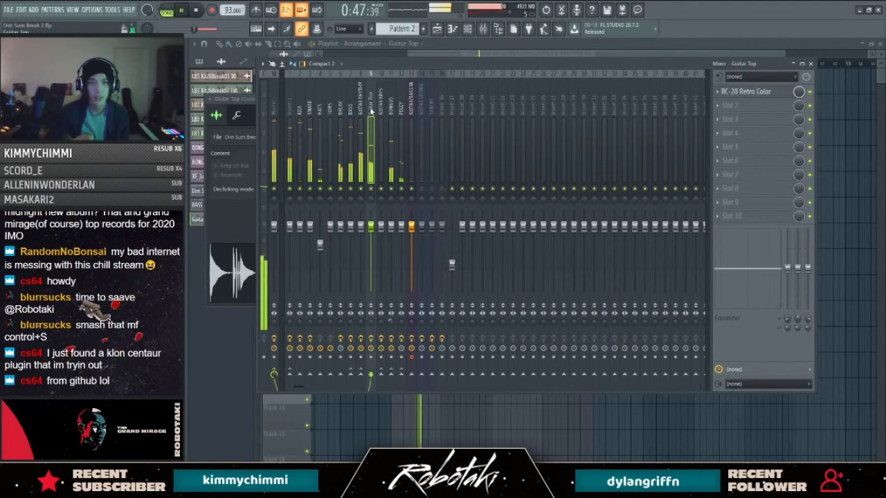
pyautogui.rightClick(371, 111)
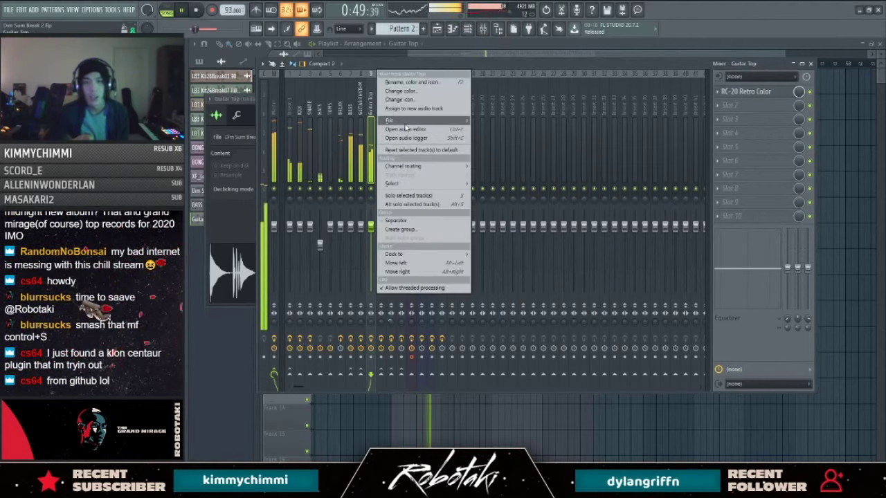
pyautogui.moveTo(405, 123)
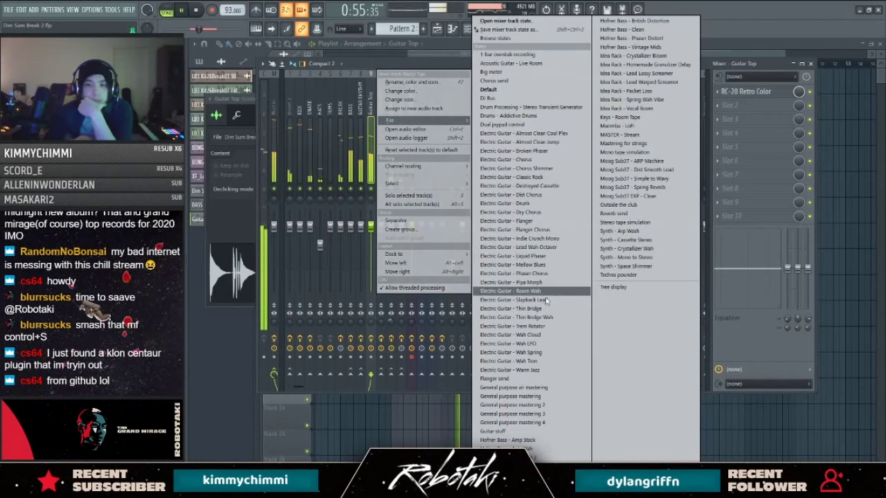
pyautogui.click(542, 335)
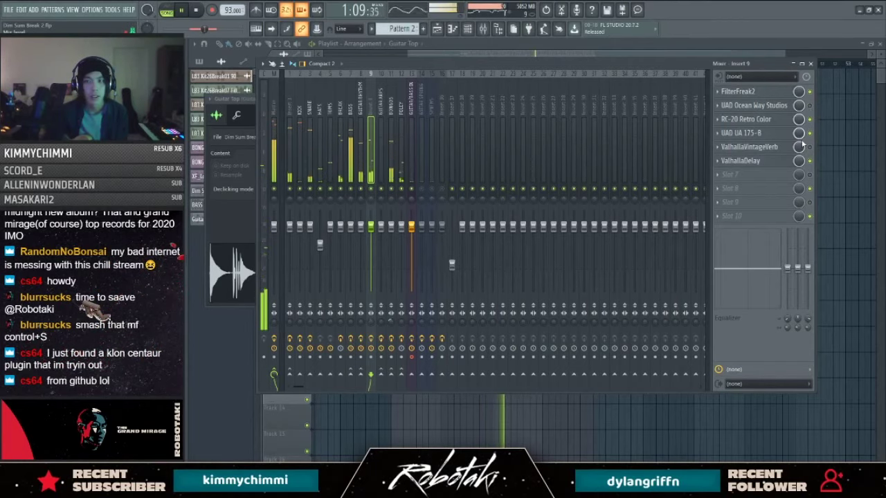
pyautogui.rightClick(838, 176)
# Step: Readjust the Guitar Top channel volume for the wah sound, replay the section and close the channel settings
pyautogui.doubleClick(504, 311)
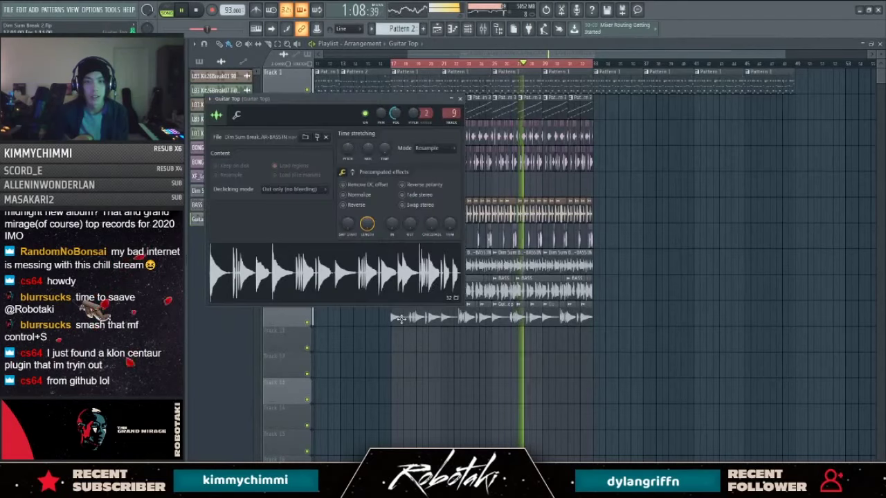
pyautogui.press('space')
pyautogui.press('space')
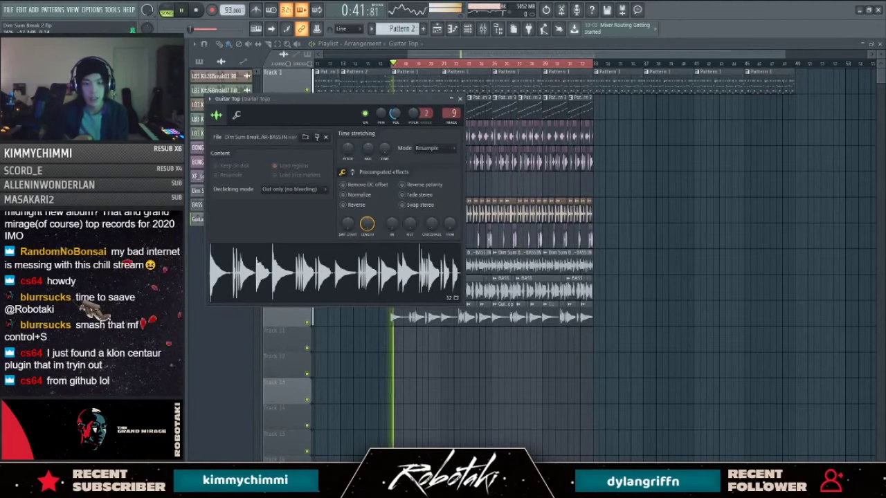
pyautogui.press('space')
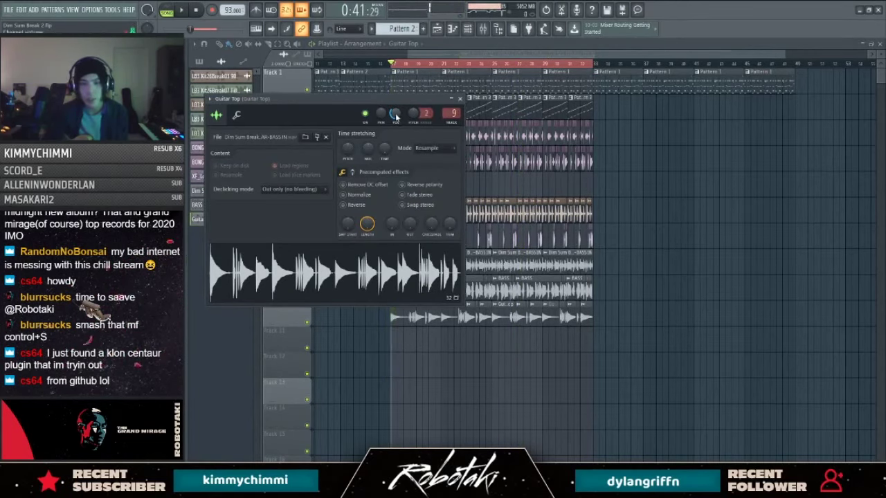
pyautogui.press('space')
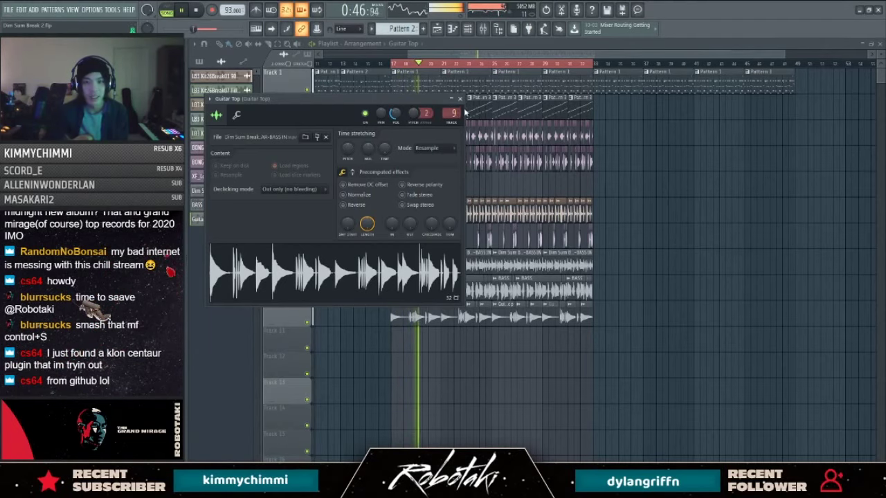
pyautogui.click(391, 187)
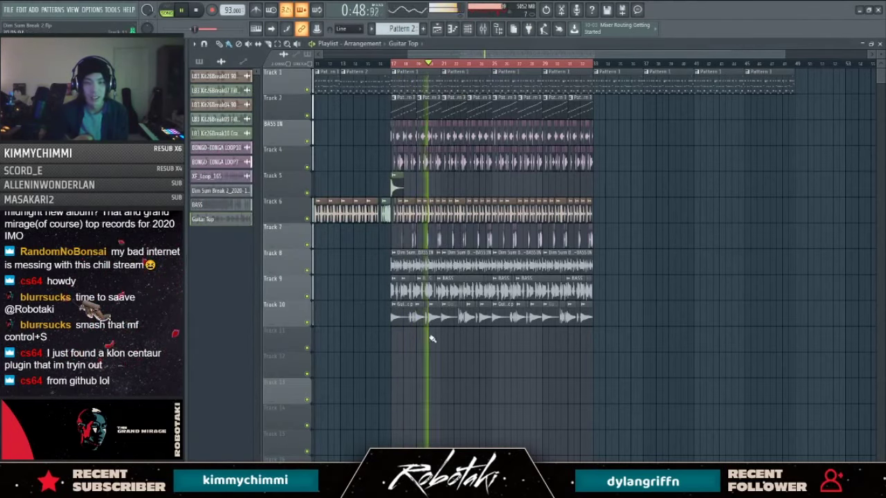
# Step: Extend the starts of the Guitar Top clips at bars 20, 28 and 29 slightly earlier on Track 10
pyautogui.press('space')
pyautogui.scroll(6, 408, 376)
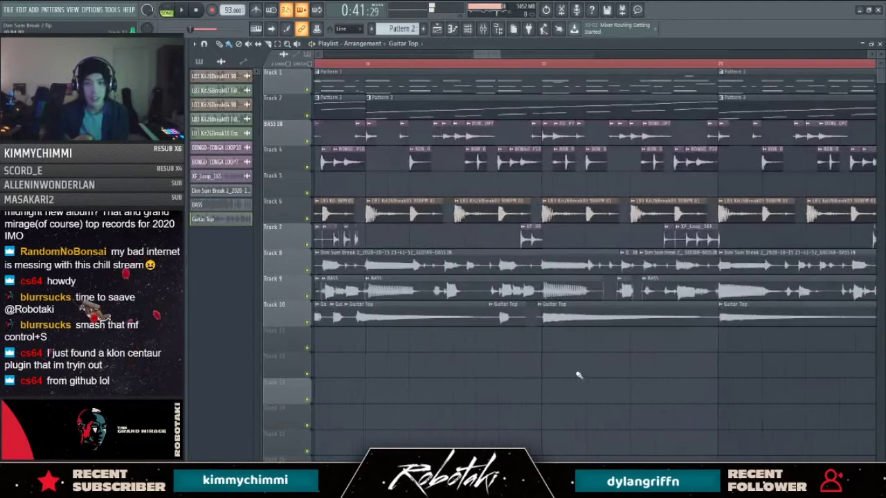
pyautogui.scroll(3, 556, 368)
pyautogui.press('space')
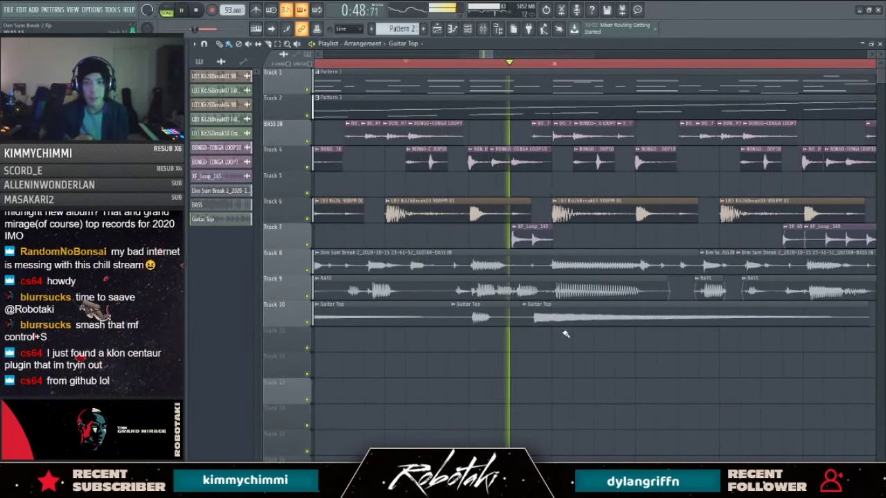
pyautogui.scroll(-3, 548, 359)
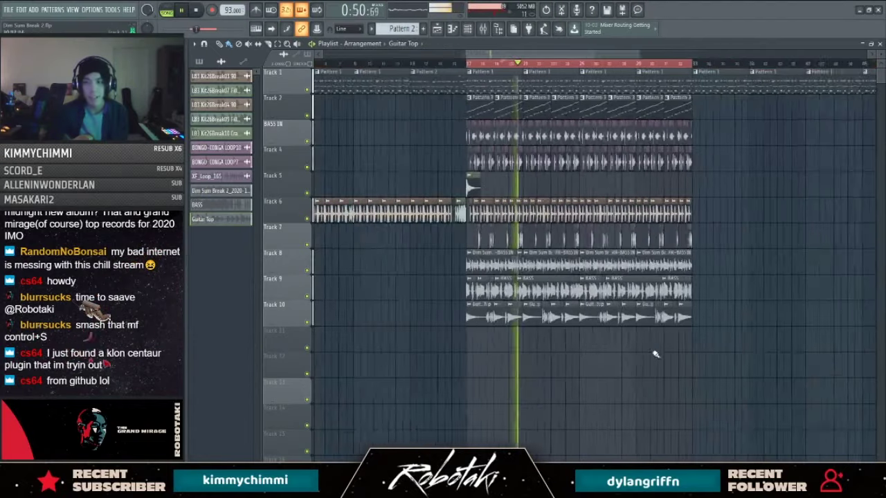
pyautogui.scroll(-3, 587, 332)
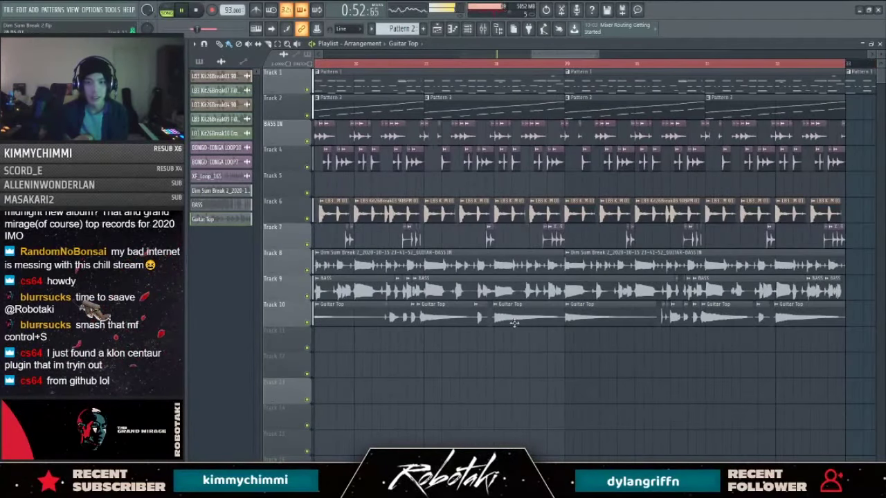
pyautogui.scroll(3, 512, 320)
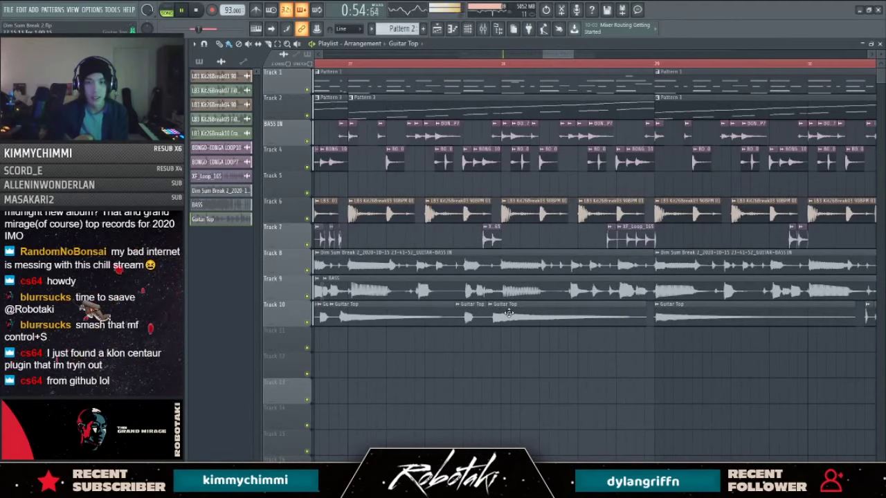
pyautogui.scroll(2, 507, 315)
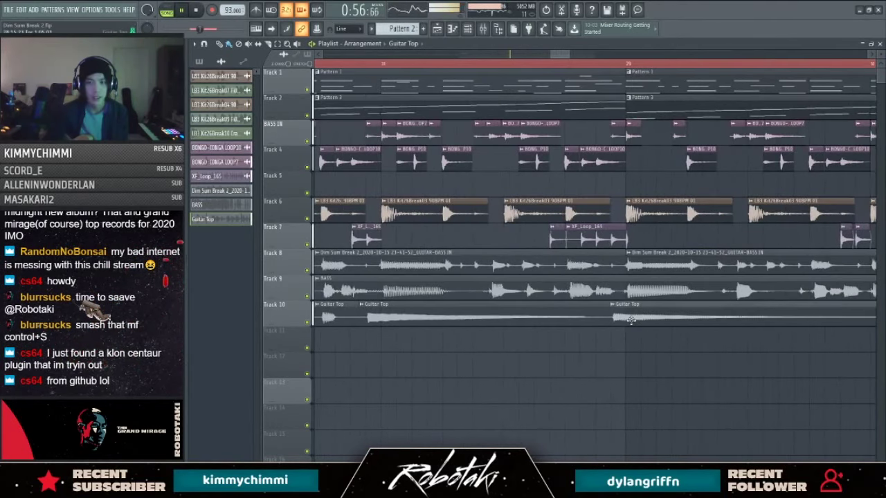
pyautogui.scroll(-4, 572, 352)
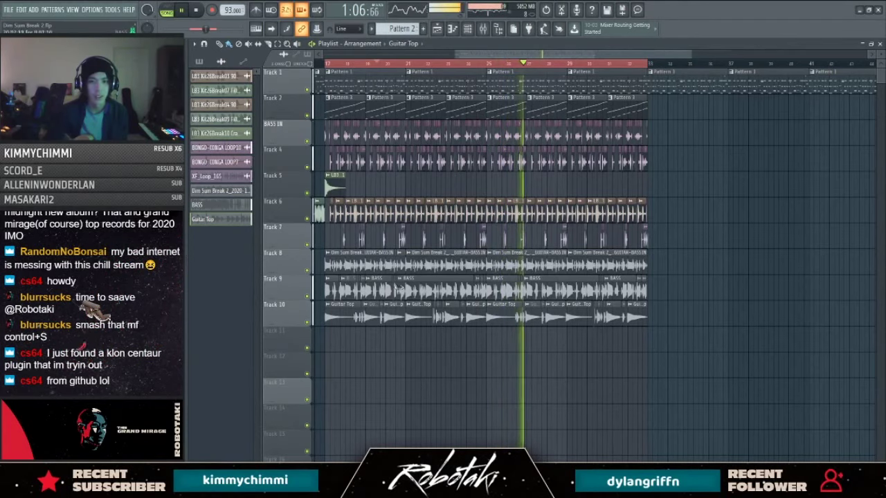
# Step: Stop playback, solo Track 10 and select the arrangement from bar 17 to bar 34
pyautogui.click(483, 29)
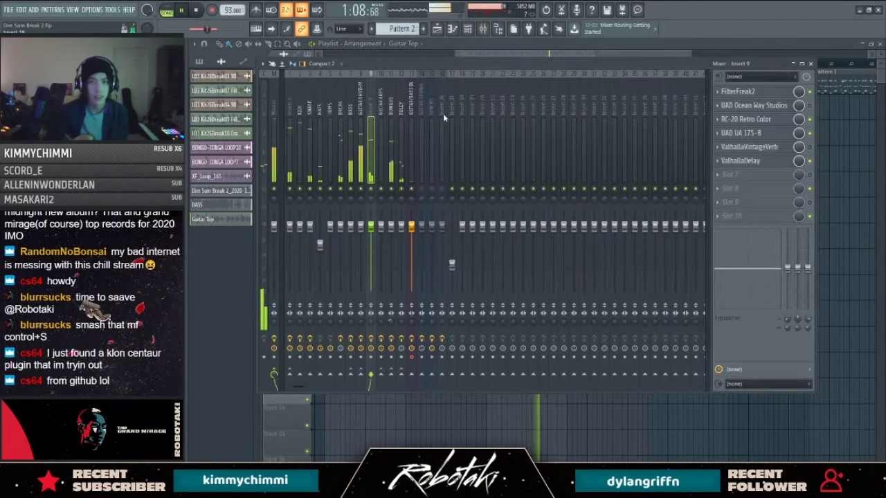
pyautogui.press('space')
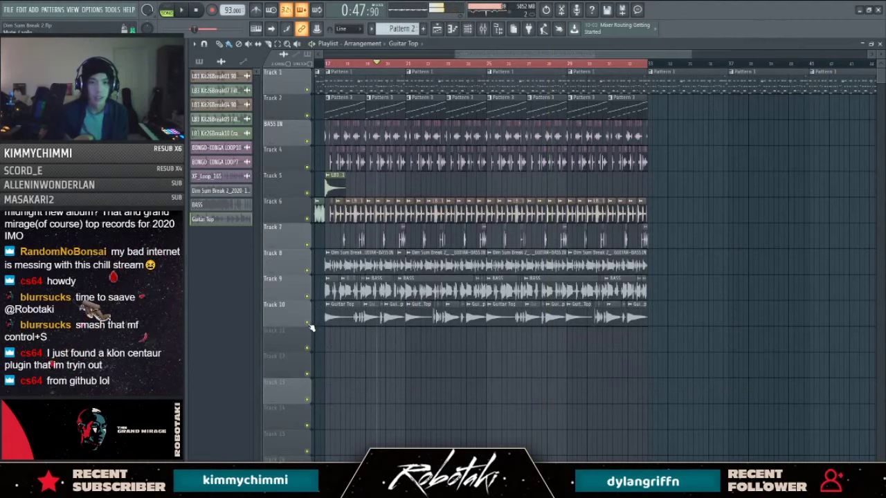
pyautogui.keyDown('ctrl'); pyautogui.click(307, 322); pyautogui.keyUp('ctrl')
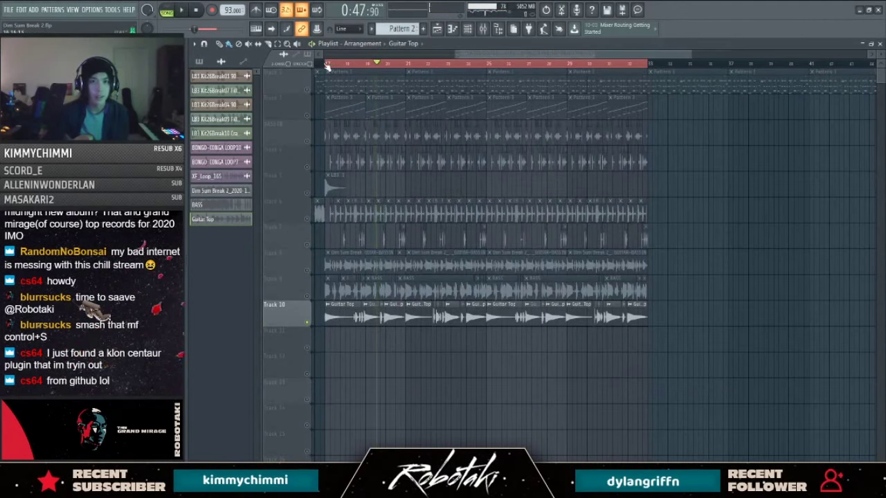
pyautogui.moveTo(327, 66); pyautogui.dragTo(674, 75)
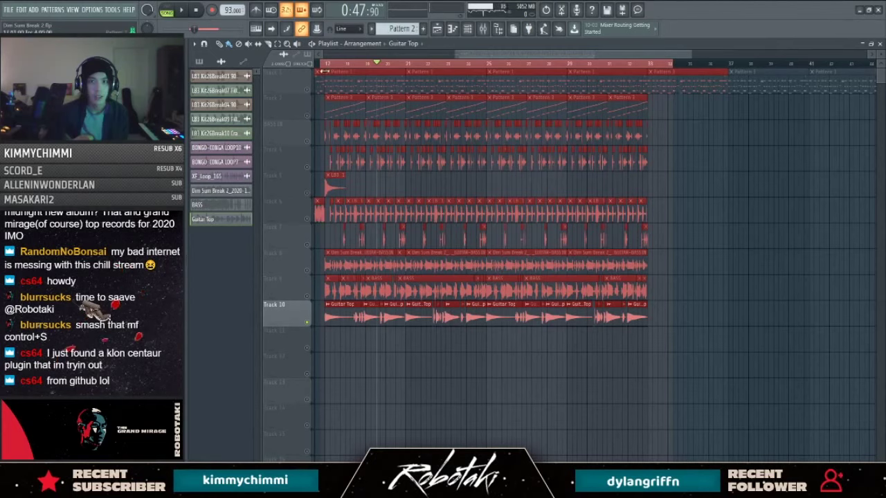
pyautogui.moveTo(690, 83); pyautogui.dragTo(670, 94)
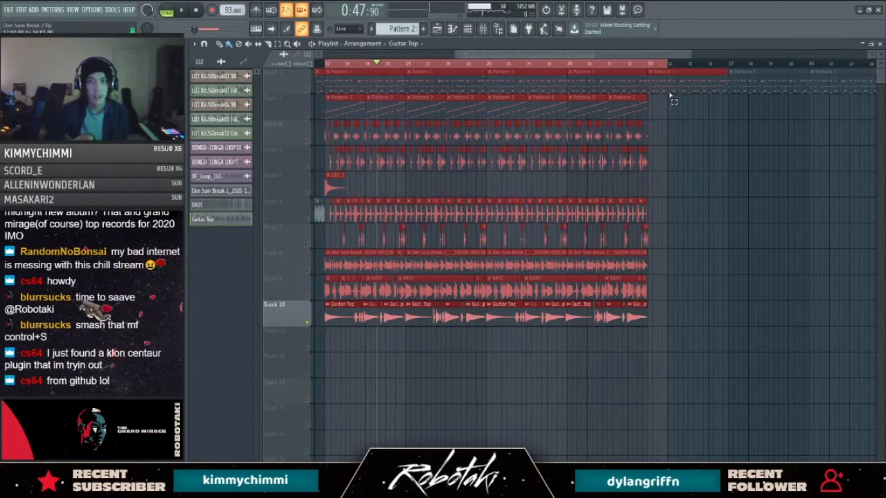
# Step: Render the soloed selection as a 24-bit stereo WAV named Wah Guitar Top in the Dim Sum Break folder
pyautogui.hotkey('ctrl', 's')
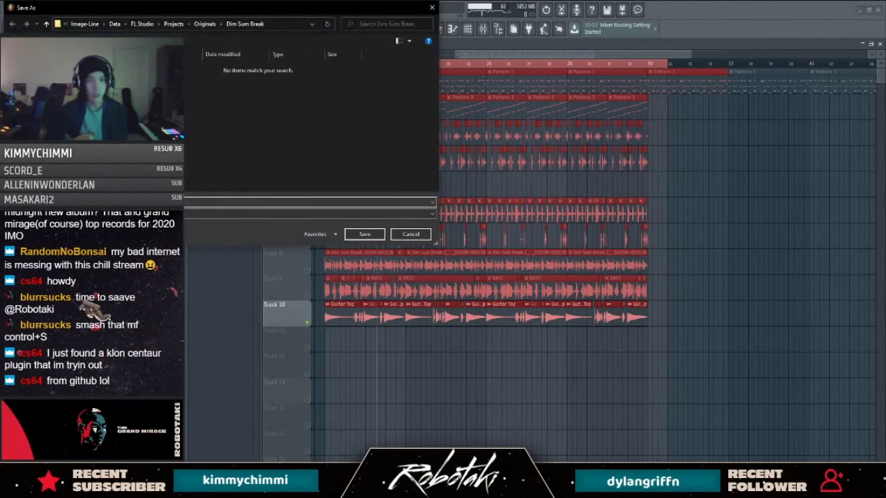
pyautogui.press('Return')
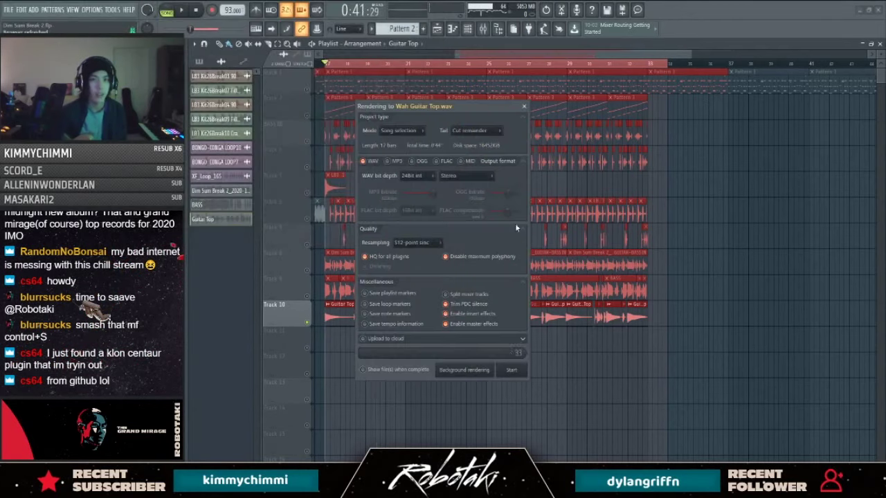
pyautogui.click(510, 367)
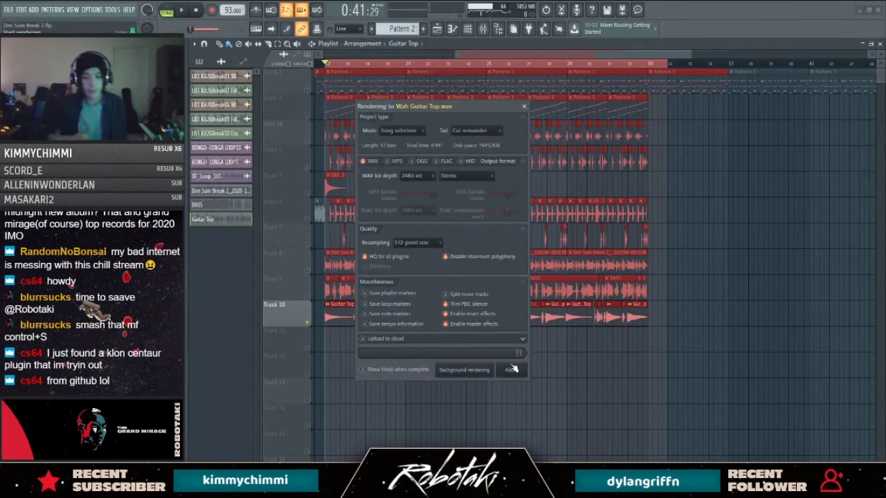
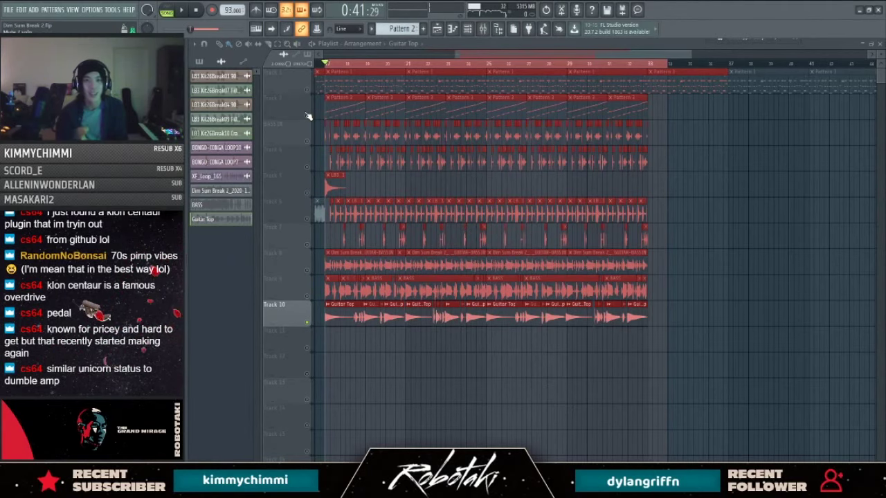
# Step: Turn off the solo on Track 10 and deselect the playlist clips
pyautogui.hotkey('ctrl', 'd')
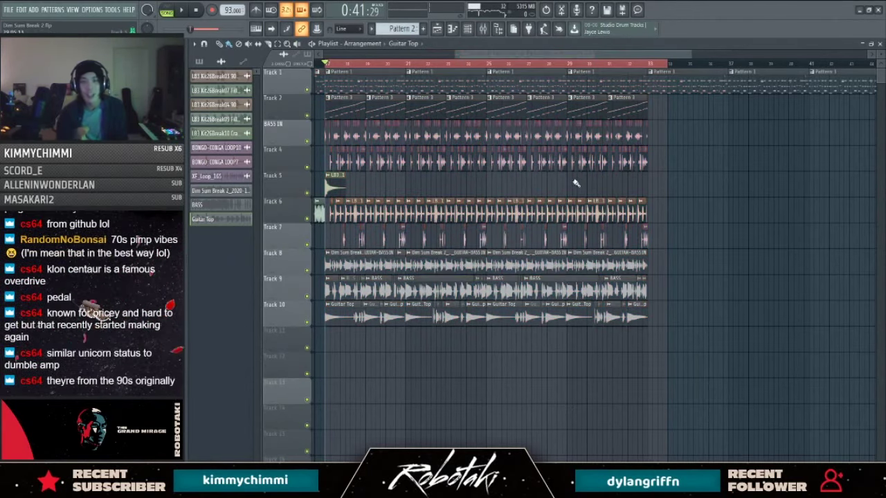
pyautogui.scroll(2, 525, 138)
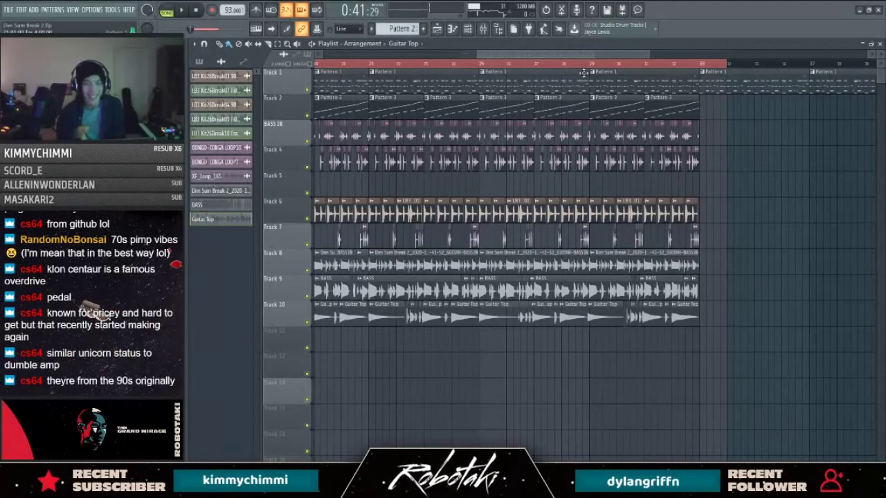
pyautogui.scroll(-3, 526, 69)
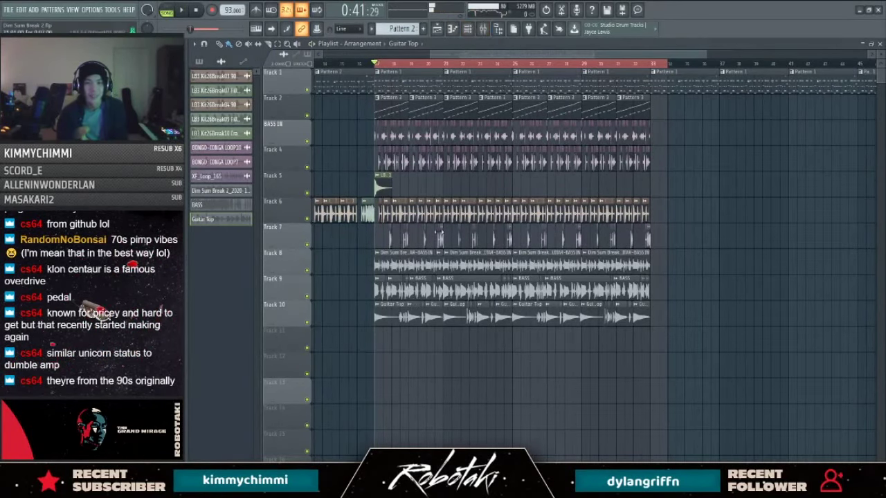
# Step: Switch to File Explorer, open the Dim Sum Break folder and place the Wah Guitar Top file on Track 11 at bar 17
pyautogui.hotkey('alt', 'Tab')
pyautogui.scroll(8, 254, 217)
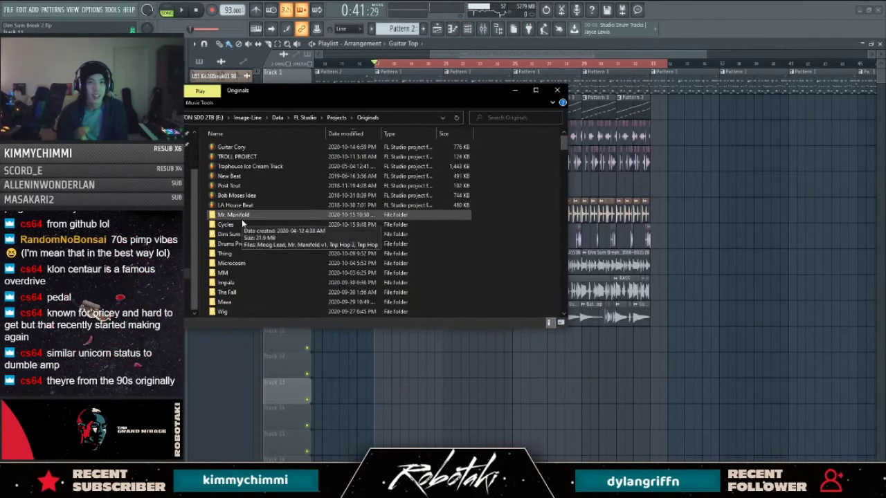
pyautogui.doubleClick(248, 240)
pyautogui.moveTo(233, 172); pyautogui.dragTo(405, 344)
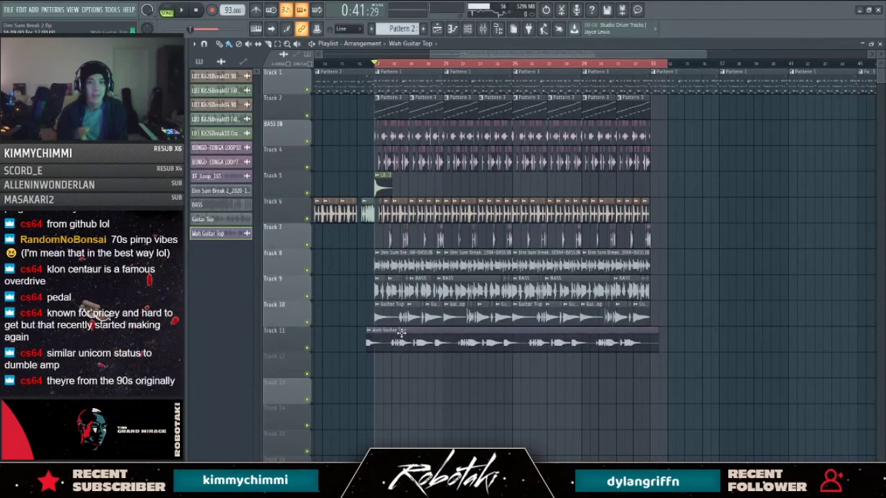
# Step: Mute Track 10, play the section and open the channel settings of the Wah Guitar Top clip
pyautogui.click(308, 323)
pyautogui.press('space')
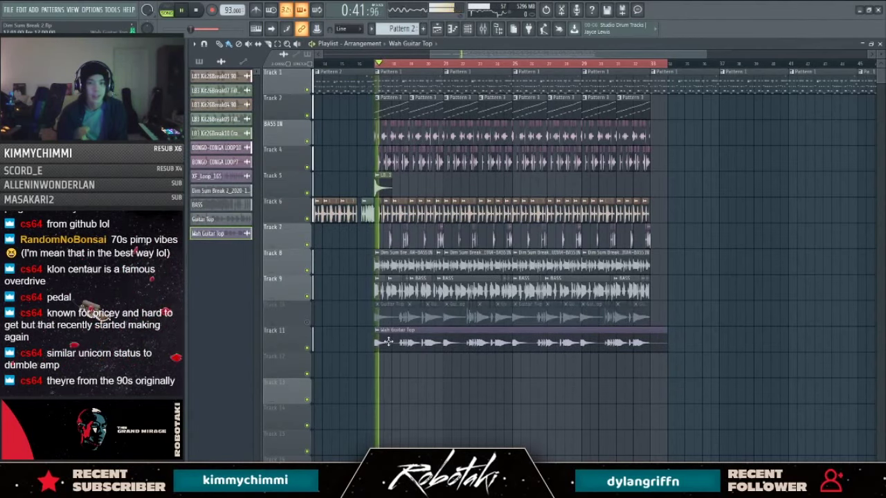
pyautogui.doubleClick(386, 341)
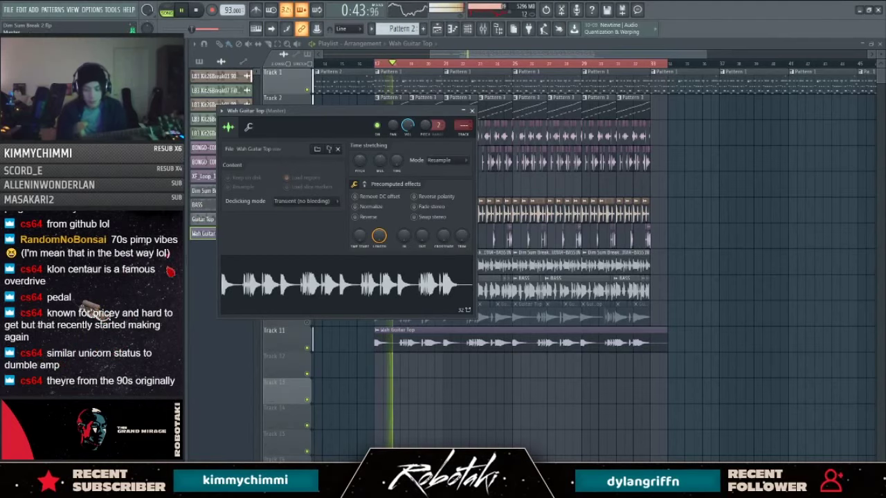
# Step: Find Insert 9 in the mixer during playback and reset the track to default, removing all its plugins
pyautogui.click(482, 29)
pyautogui.scroll(-9, 350, 152)
pyautogui.scroll(1, 350, 152)
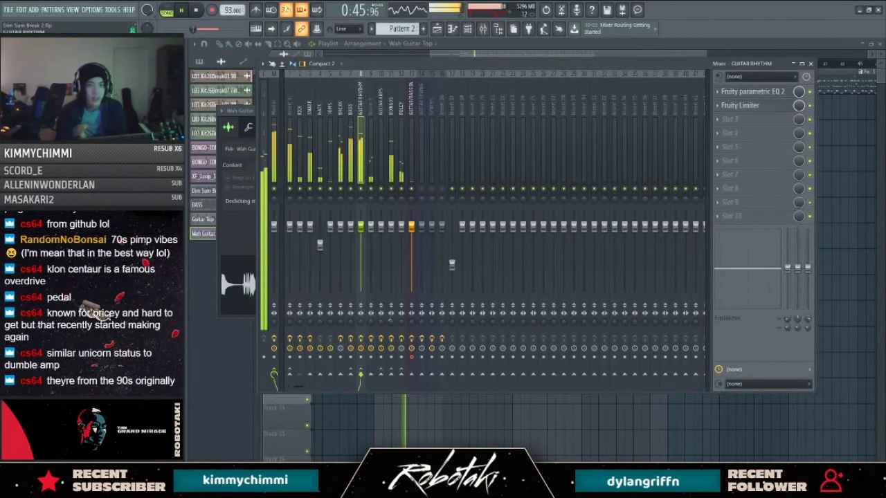
pyautogui.scroll(1, 350, 153)
pyautogui.press('Right')
pyautogui.press('Right')
pyautogui.press('Right')
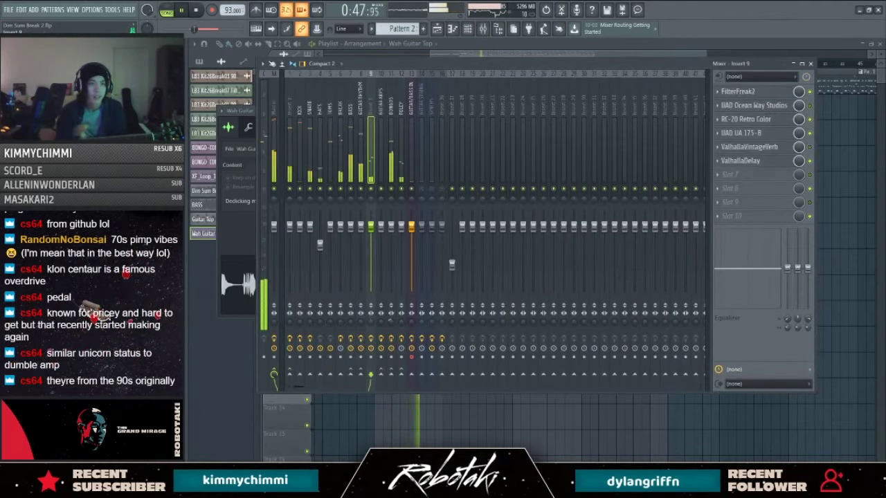
pyautogui.press('Left')
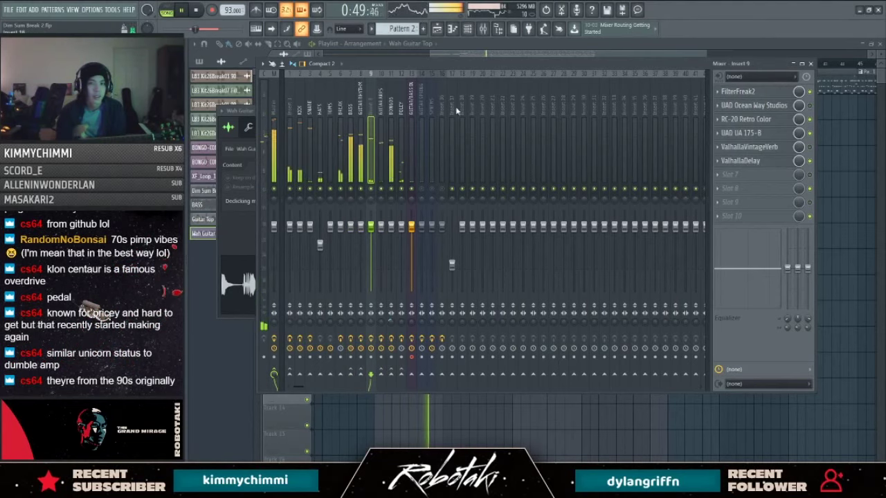
pyautogui.press('space')
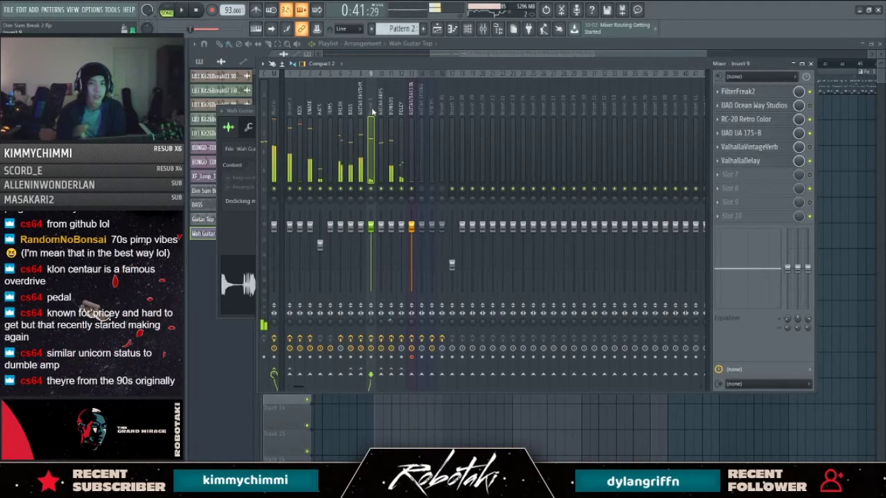
pyautogui.rightClick(373, 72)
pyautogui.click(420, 149)
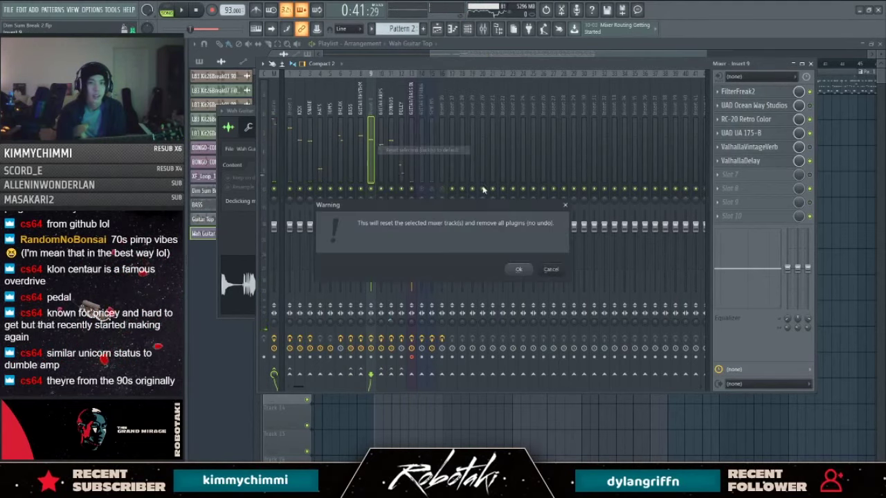
pyautogui.click(546, 272)
# Step: Copy the Fruity Limiter from the GUITAR RHYTHM mixer track to Insert 9 and sidechain the KICK track to Insert 9
pyautogui.click(359, 125)
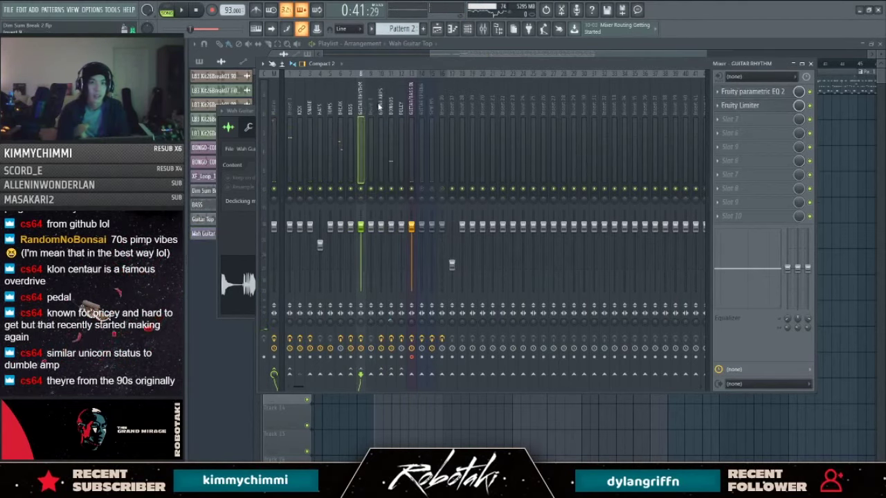
pyautogui.click(718, 105)
pyautogui.moveTo(728, 163); pyautogui.dragTo(369, 104)
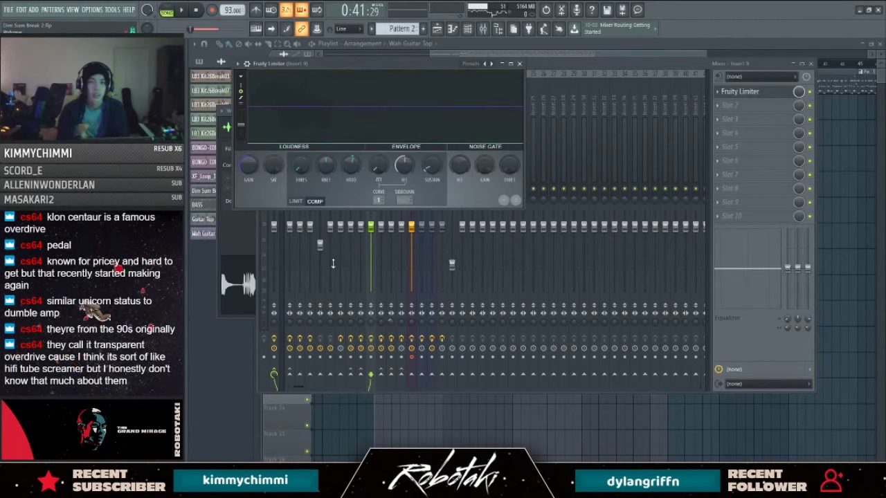
pyautogui.click(521, 64)
pyautogui.click(302, 105)
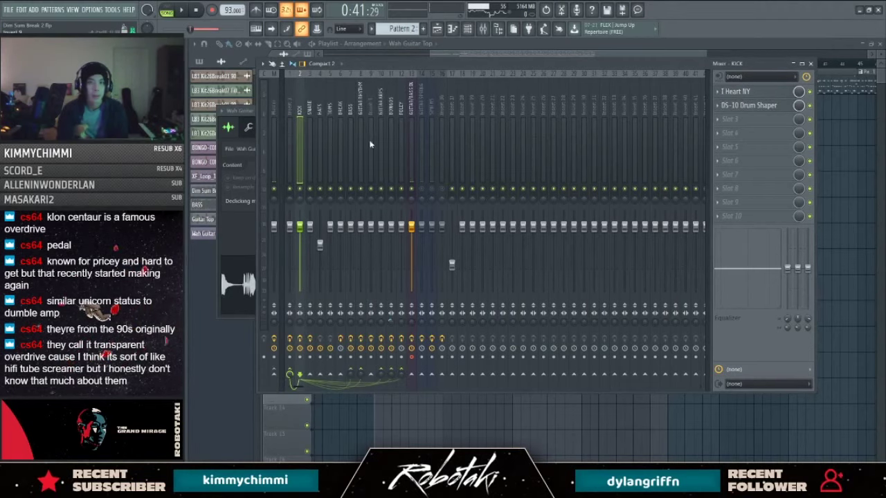
pyautogui.press('space')
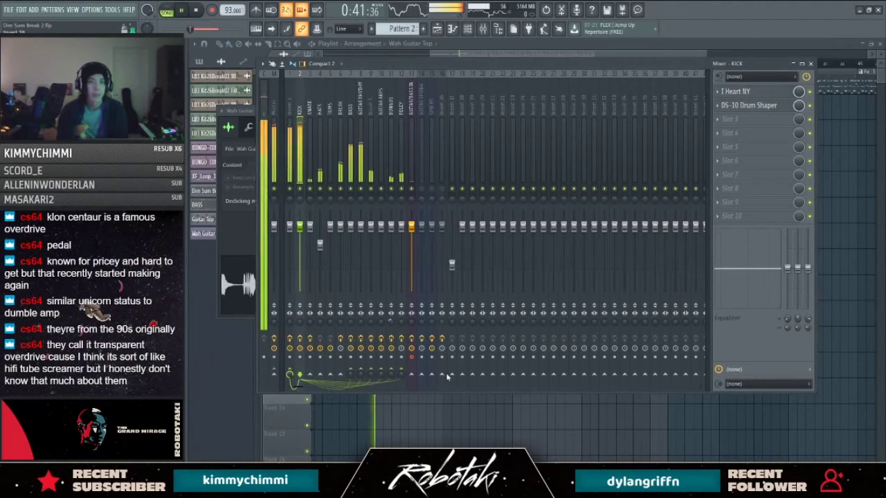
# Step: Load the SIDECHAIN preset in Insert 9's Fruity Limiter, show its compressor controls and return to the playlist
pyautogui.click(372, 105)
pyautogui.click(749, 92)
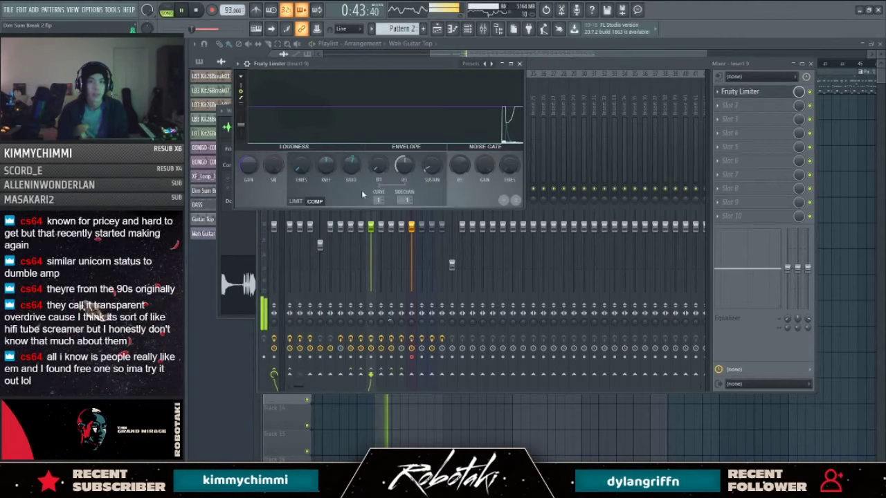
pyautogui.click(239, 65)
pyautogui.moveTo(290, 100)
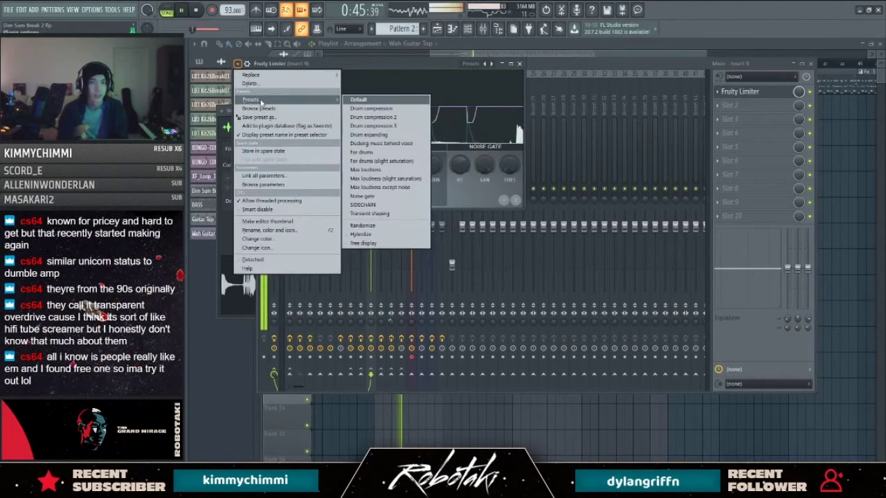
pyautogui.click(387, 206)
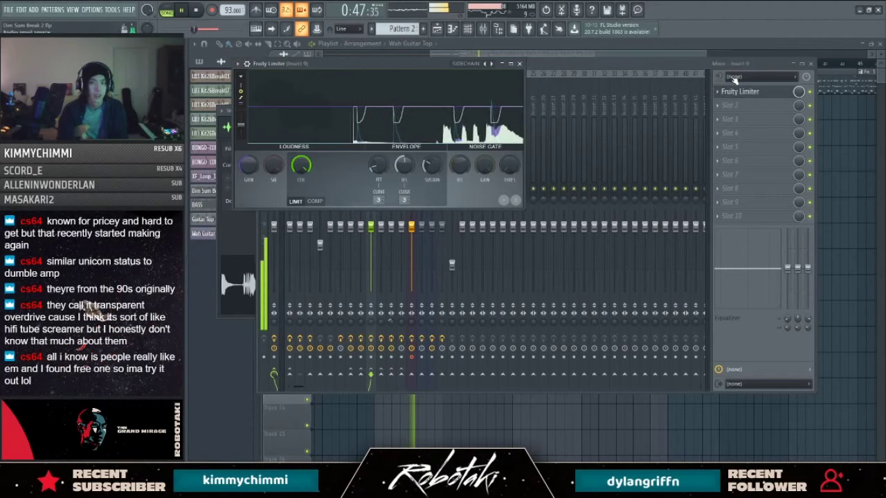
pyautogui.click(315, 201)
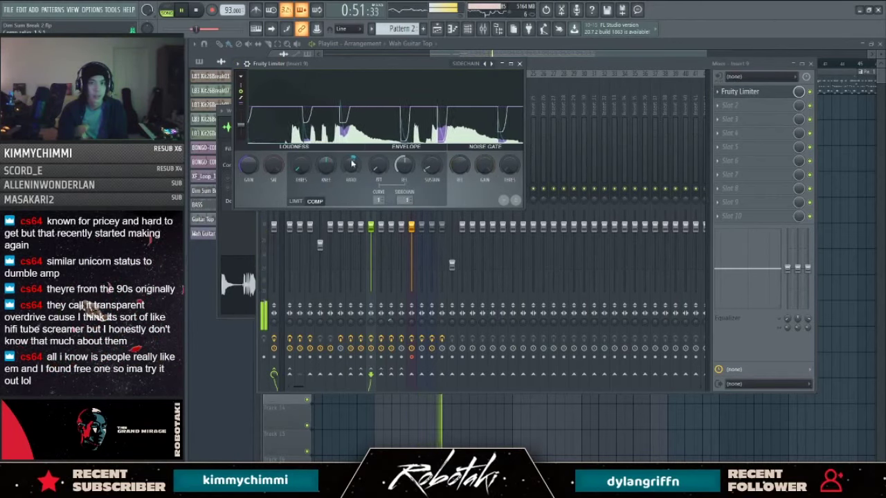
pyautogui.press('Escape')
pyautogui.press('Escape')
pyautogui.press('Escape')
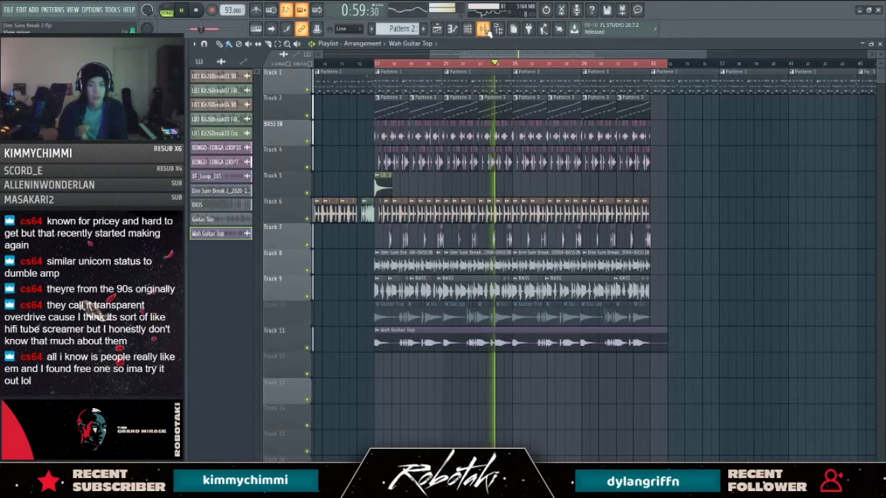
# Step: Slice the Wah Guitar Top clip at bar 24, try shifting the part after the cut and undo that shift
pyautogui.press('space')
pyautogui.scroll(3, 496, 385)
pyautogui.scroll(3, 496, 384)
pyautogui.moveTo(503, 355); pyautogui.dragTo(500, 325)
pyautogui.moveTo(533, 349); pyautogui.dragTo(544, 350)
pyautogui.hotkey('ctrl', 'z')
# Step: Slice the Wah Guitar Top clip at bar 25, shift the bar 24 piece slightly earlier and play the transition
pyautogui.moveTo(742, 324); pyautogui.dragTo(743, 356)
pyautogui.moveTo(666, 350); pyautogui.dragTo(651, 352)
pyautogui.press('space')
pyautogui.hotkey('ctrl', 'z')
pyautogui.click(395, 63)
pyautogui.moveTo(535, 347); pyautogui.dragTo(473, 348)
pyautogui.press('space')
# Step: Try the transition without the short Wah Guitar Top slice before bar 24 by deleting it and moving it to Track 12, and restore it on Track 11
pyautogui.press('b')
pyautogui.rightClick(473, 349)
pyautogui.press('space')
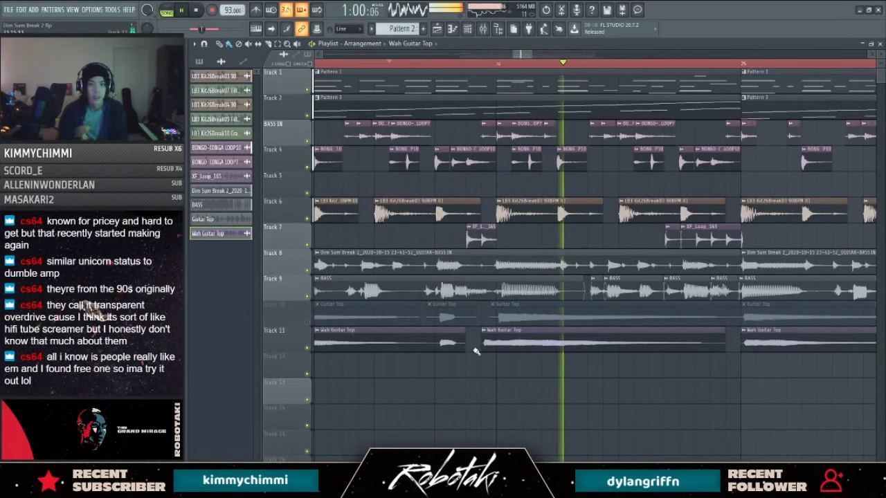
pyautogui.hotkey('ctrl', 'z')
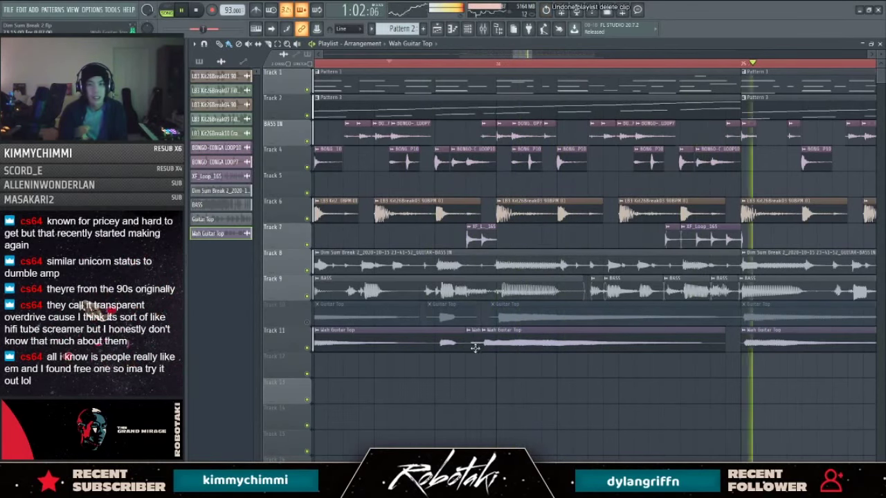
pyautogui.moveTo(475, 346); pyautogui.dragTo(489, 365)
pyautogui.scroll(2, 488, 365)
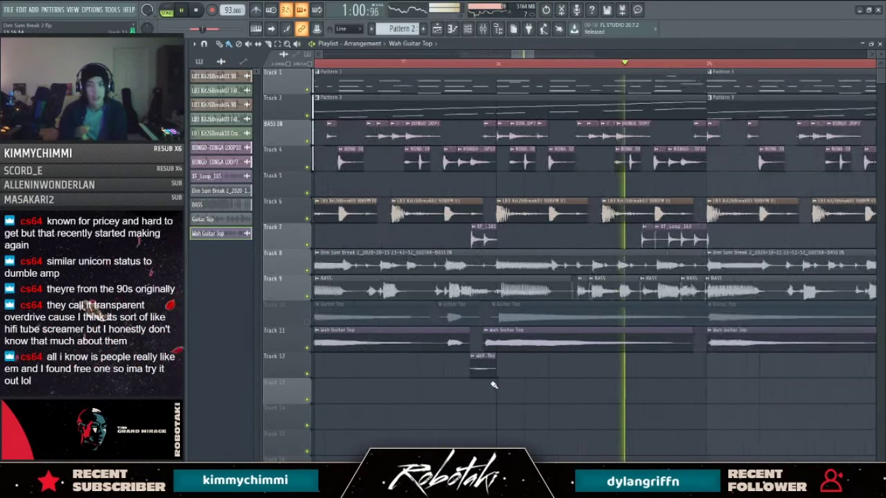
pyautogui.scroll(-2, 489, 377)
pyautogui.moveTo(516, 368); pyautogui.dragTo(510, 348)
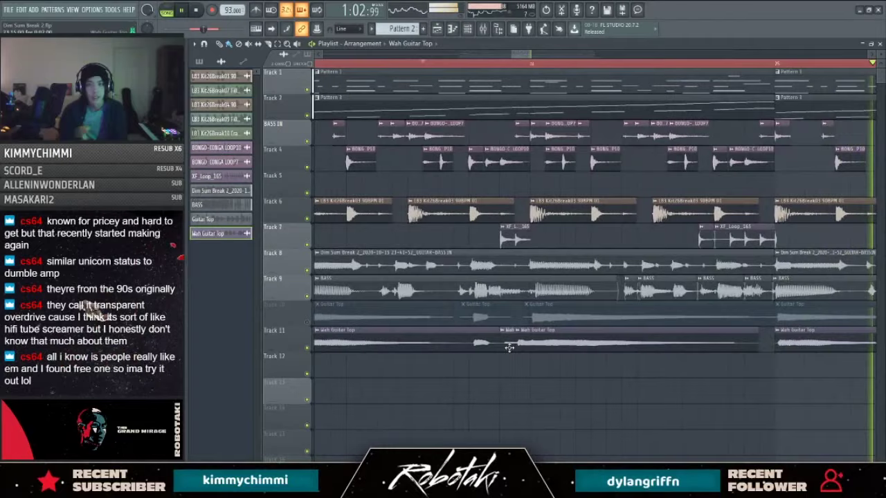
# Step: Play from bar 26 and rework the BASS clips on Track 9 late in that bar, adding a short clip before the third one
pyautogui.scroll(-5, 514, 358)
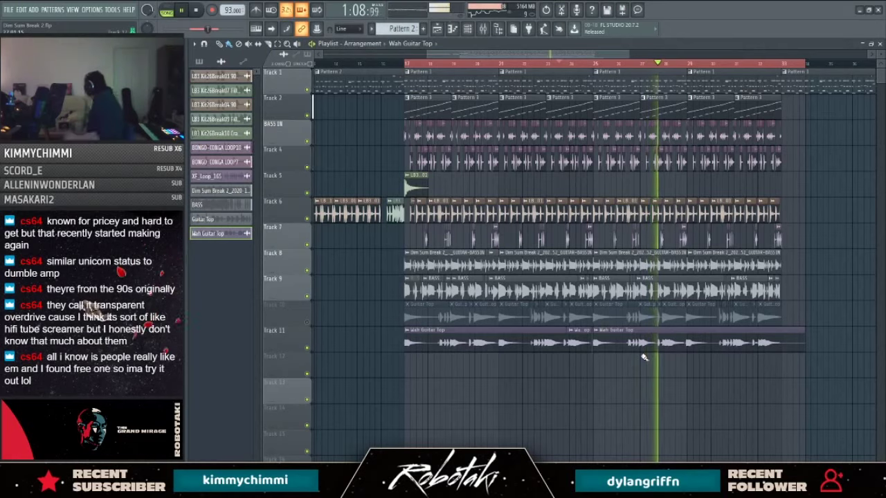
pyautogui.press('space')
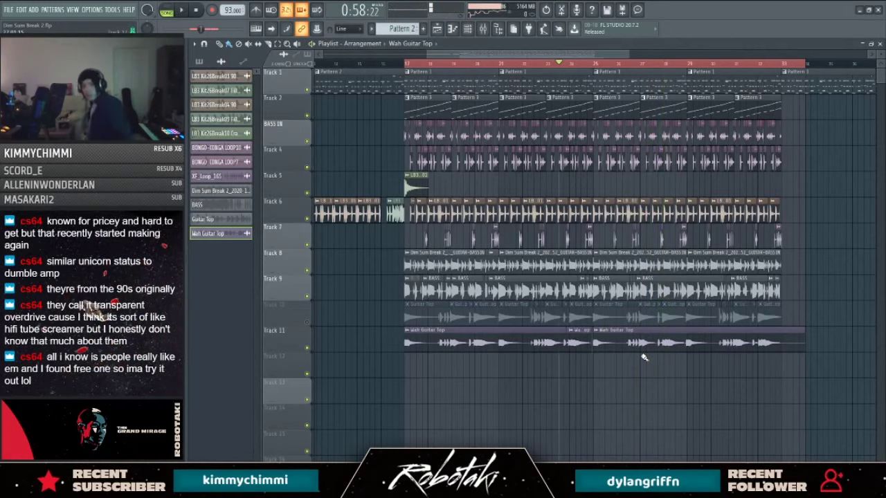
pyautogui.click(622, 64)
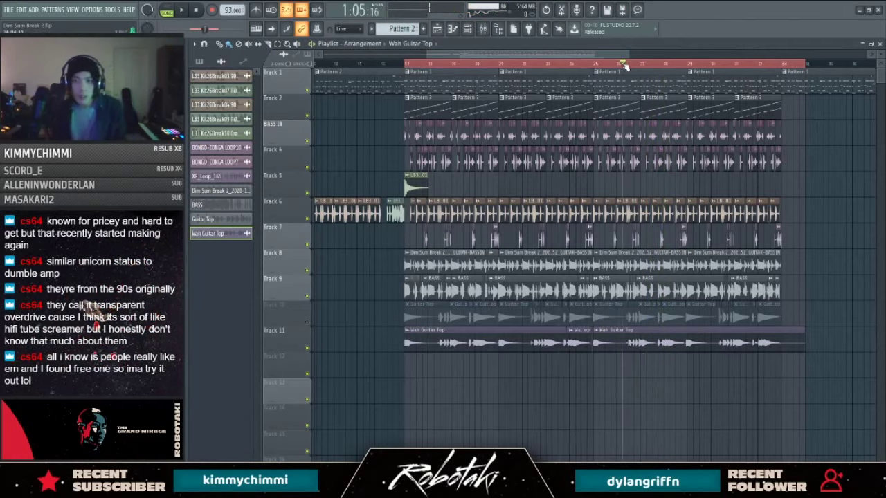
pyautogui.press('space')
pyautogui.scroll(3, 682, 366)
pyautogui.scroll(4, 379, 410)
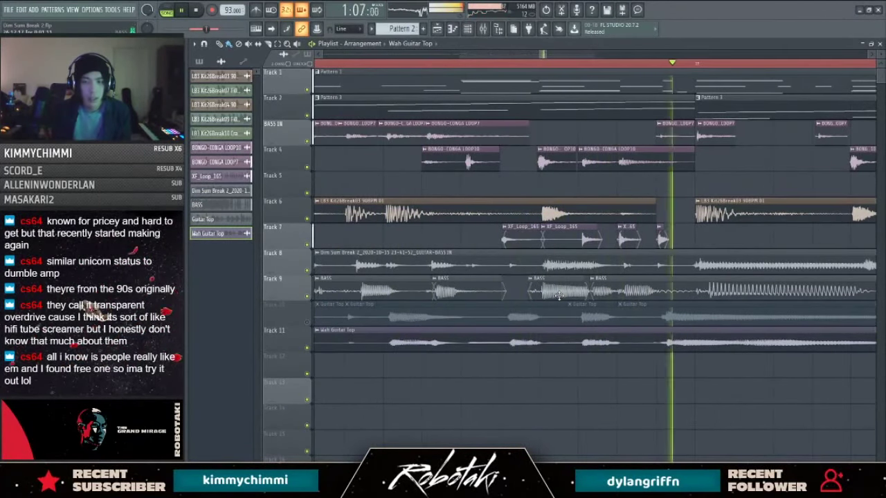
pyautogui.moveTo(567, 292); pyautogui.dragTo(533, 299)
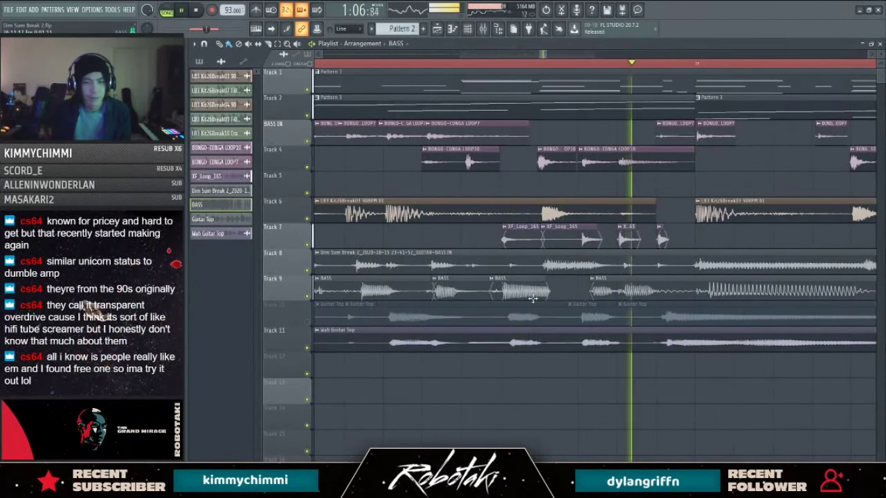
pyautogui.hotkey('ctrl', 'z')
pyautogui.hotkey('ctrl', 'z')
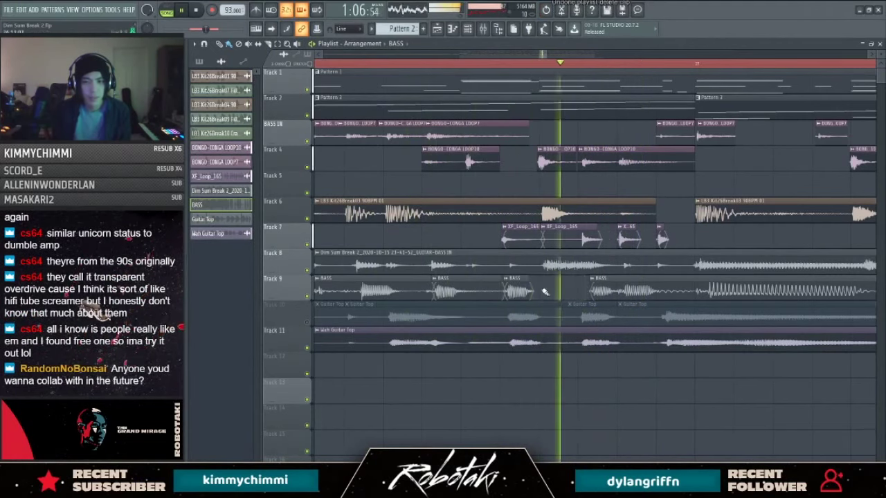
pyautogui.moveTo(548, 287); pyautogui.dragTo(583, 290)
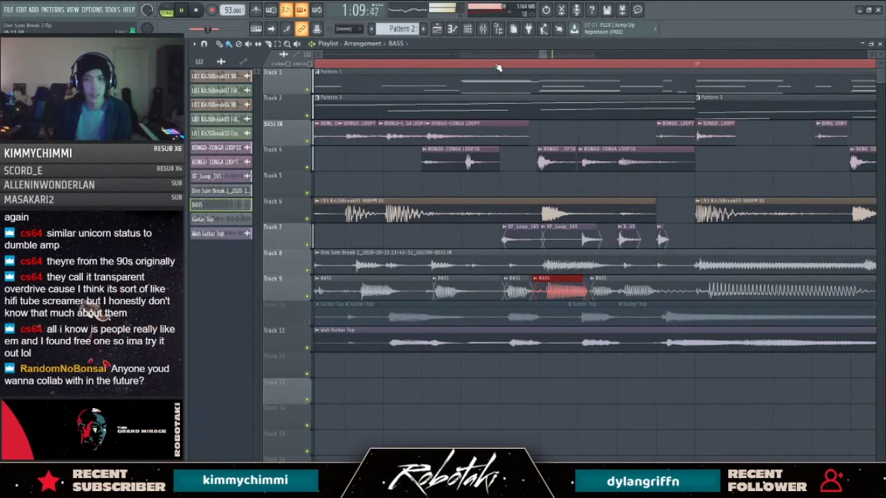
# Step: Set the playlist snap back to Line and show the whole main section
pyautogui.scroll(-4, 436, 221)
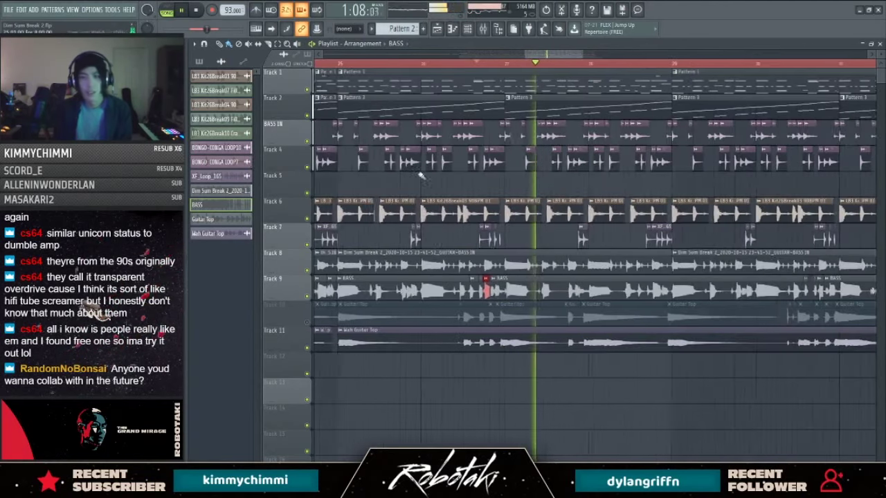
pyautogui.click(348, 28)
pyautogui.click(345, 41)
pyautogui.scroll(-6, 396, 159)
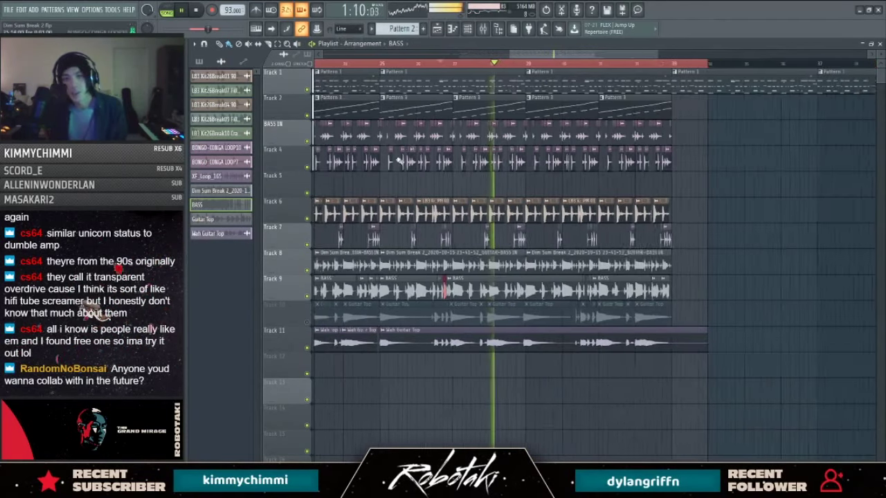
# Step: Trim the Wah Guitar Top clip and the loop selection to end at bar 33, and save the project
pyautogui.press('space')
pyautogui.scroll(-2, 611, 376)
pyautogui.scroll(3, 610, 376)
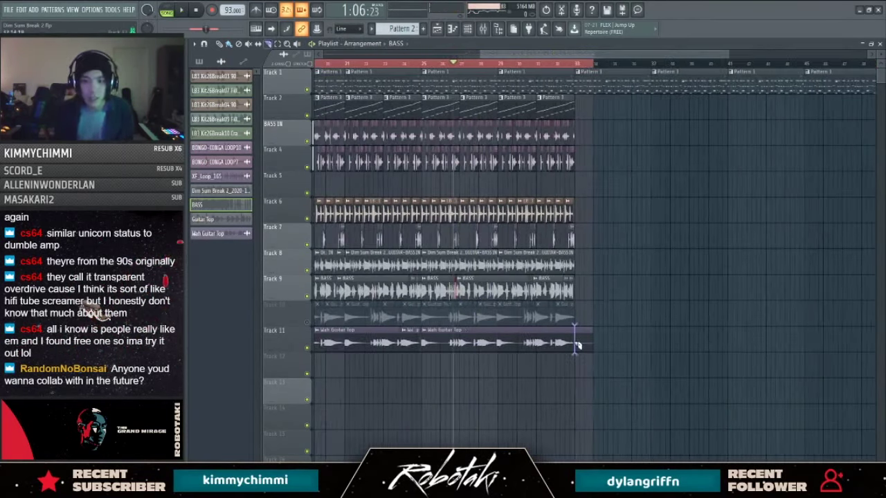
pyautogui.click(569, 72)
pyautogui.moveTo(574, 66); pyautogui.dragTo(364, 98)
pyautogui.hotkey('ctrl', 's')
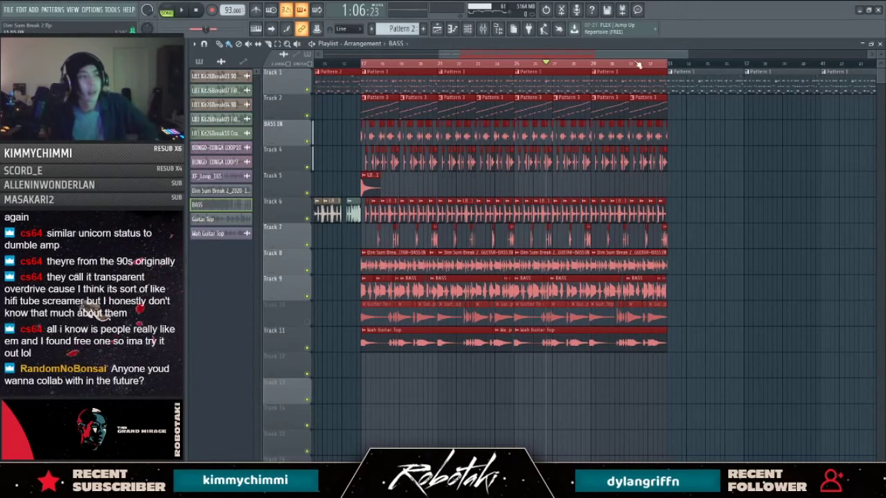
# Step: Deselect the clips, play the looped main section again, check the mixer and close all windows
pyautogui.keyDown('ctrl'); pyautogui.click(832, 256); pyautogui.keyUp('ctrl')
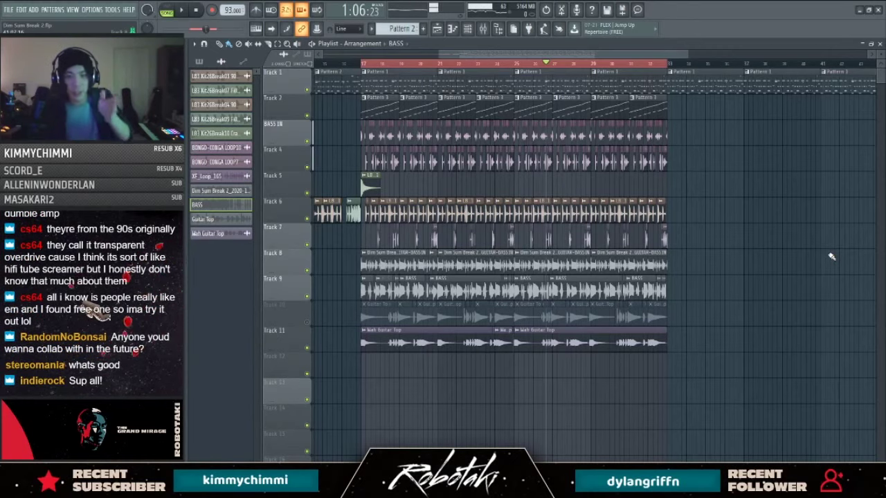
pyautogui.press('space')
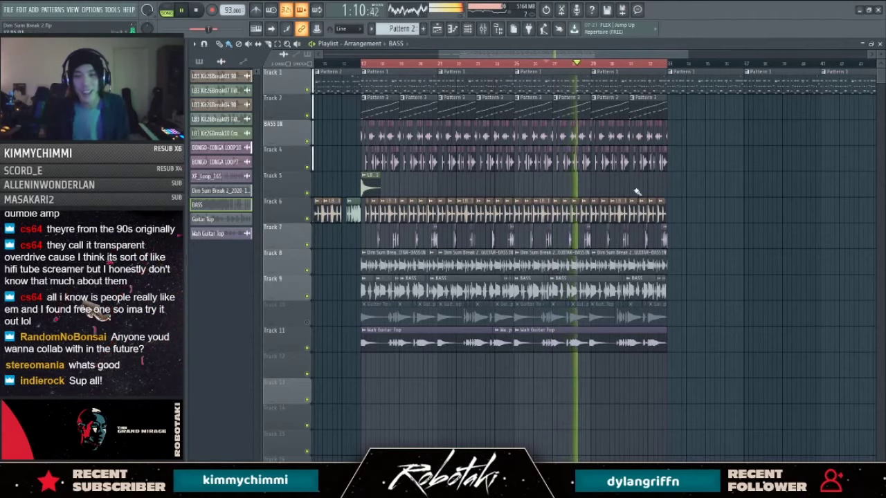
pyautogui.scroll(-2, 599, 91)
pyautogui.press('space')
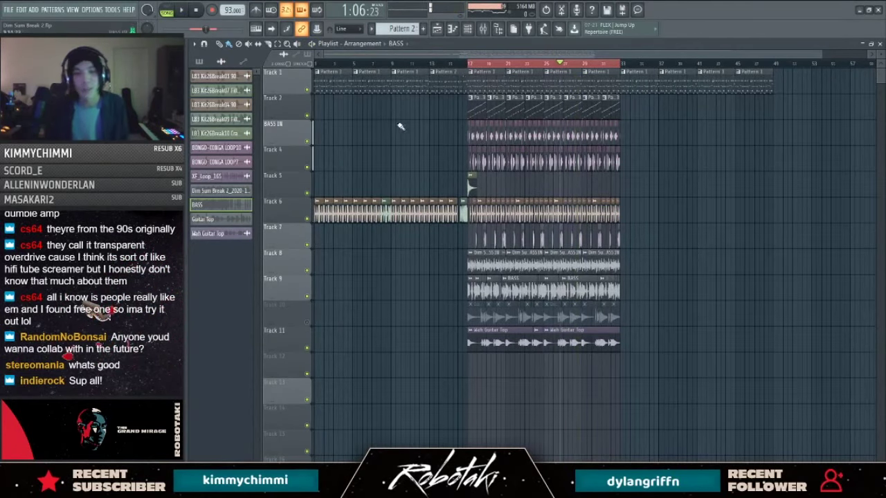
pyautogui.scroll(1, 400, 127)
pyautogui.press('space')
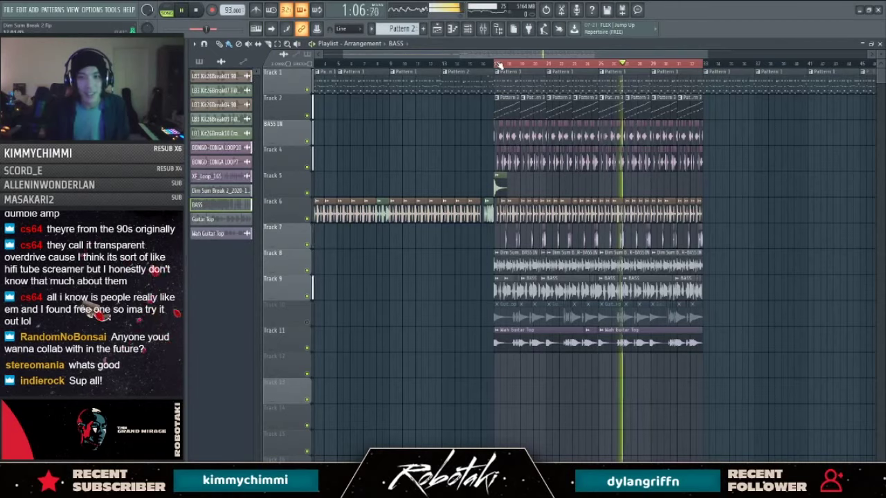
pyautogui.click(484, 30)
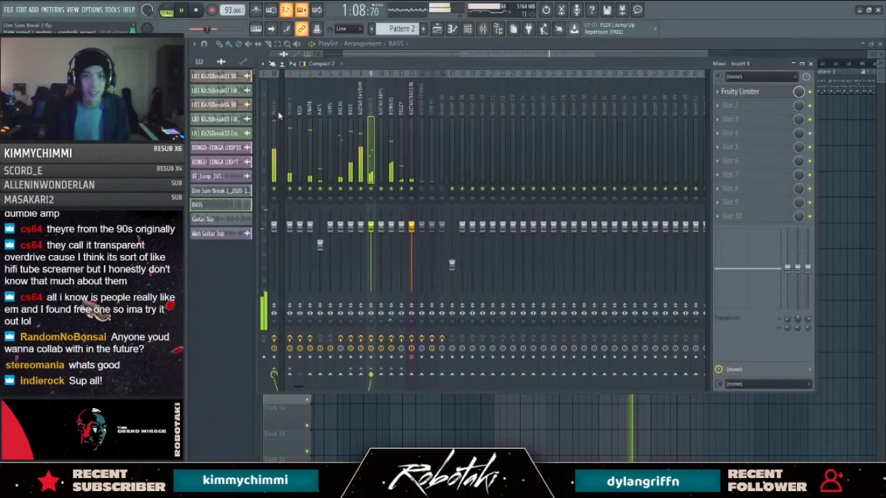
pyautogui.press('F12')
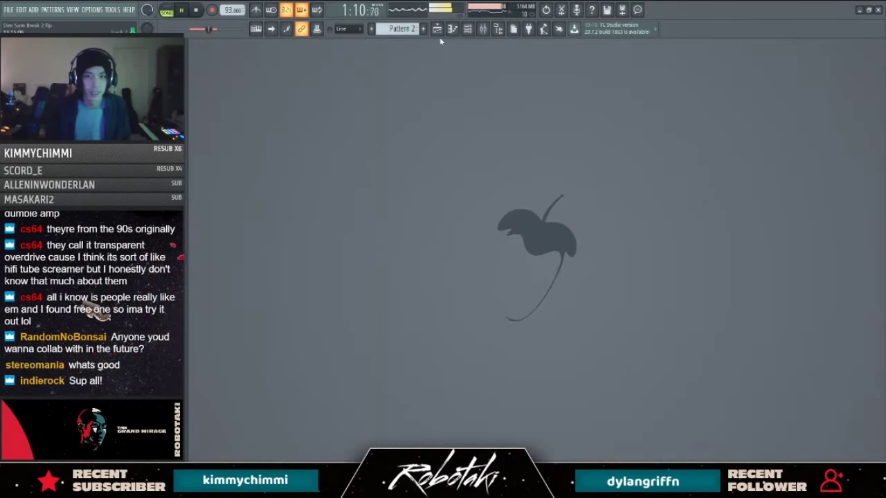
# Step: Open the channel rack and set its channel filter to All
pyautogui.click(437, 28)
pyautogui.click(467, 28)
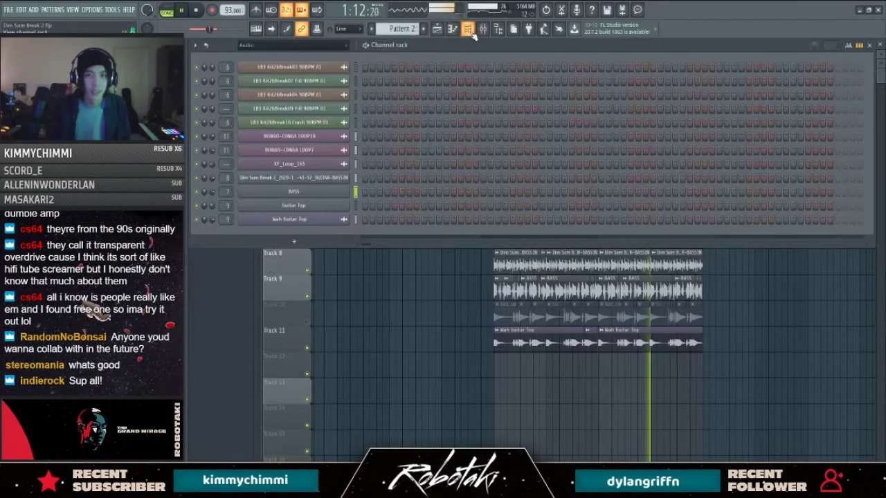
pyautogui.click(290, 45)
pyautogui.click(277, 55)
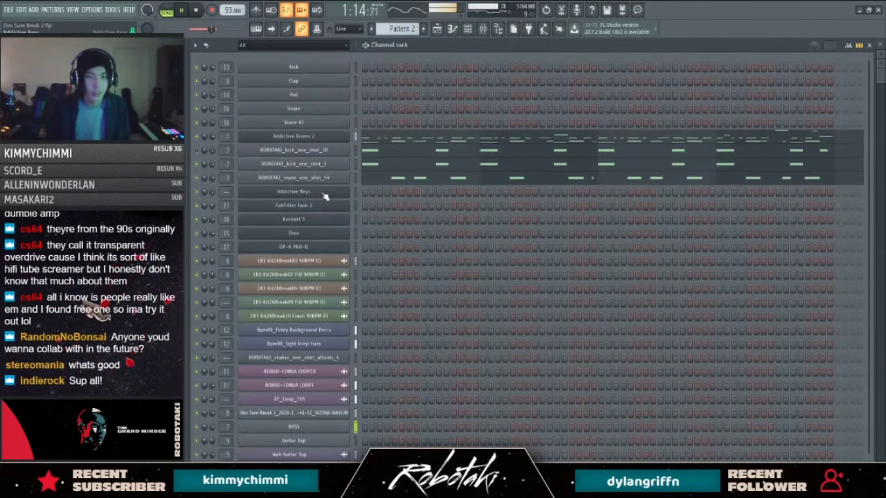
# Step: Mute Track 8 and Track 11 in the playlist
pyautogui.press('F5')
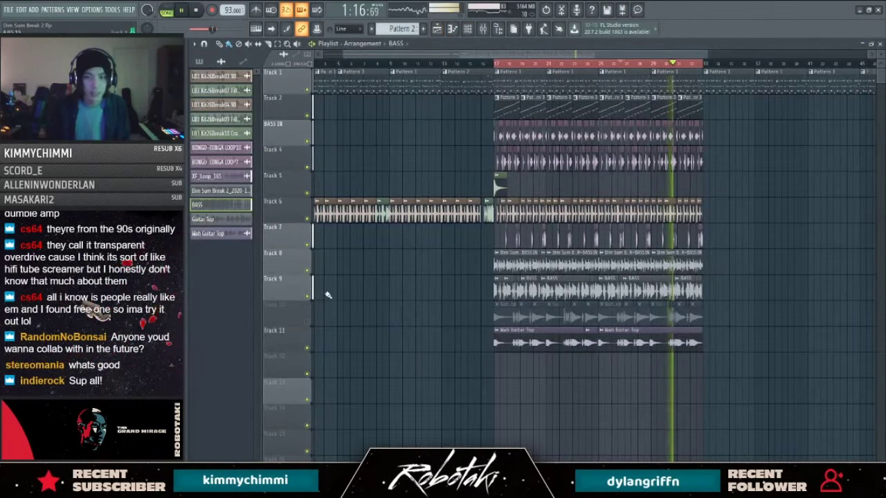
pyautogui.click(307, 272)
pyautogui.click(307, 348)
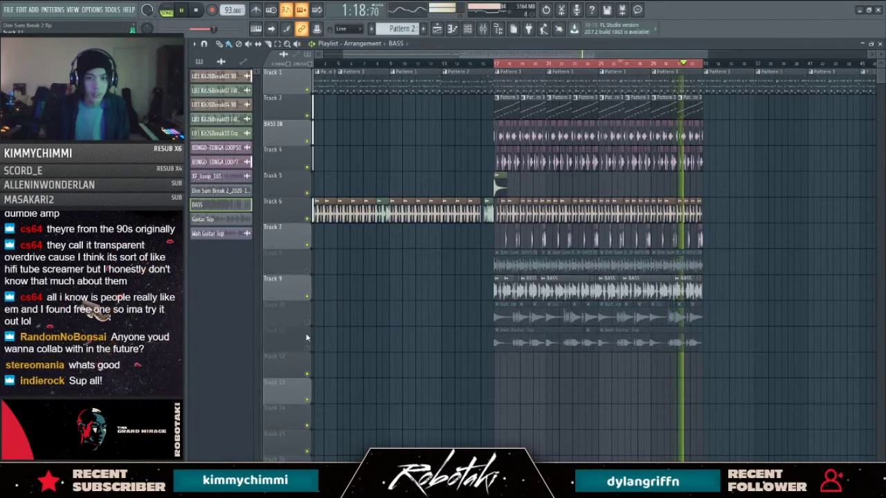
# Step: Open the Addictive Keys channel from the channel rack and close its window again, leaving the channel selected
pyautogui.press('F6')
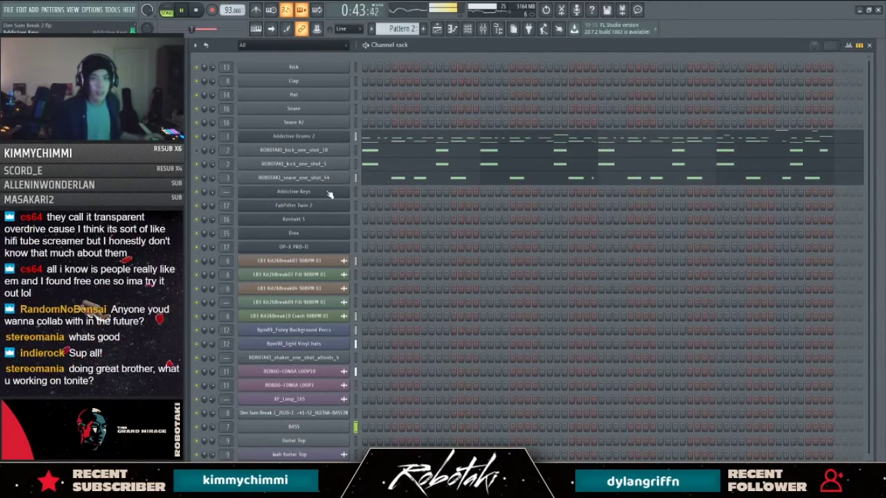
pyautogui.click(328, 193)
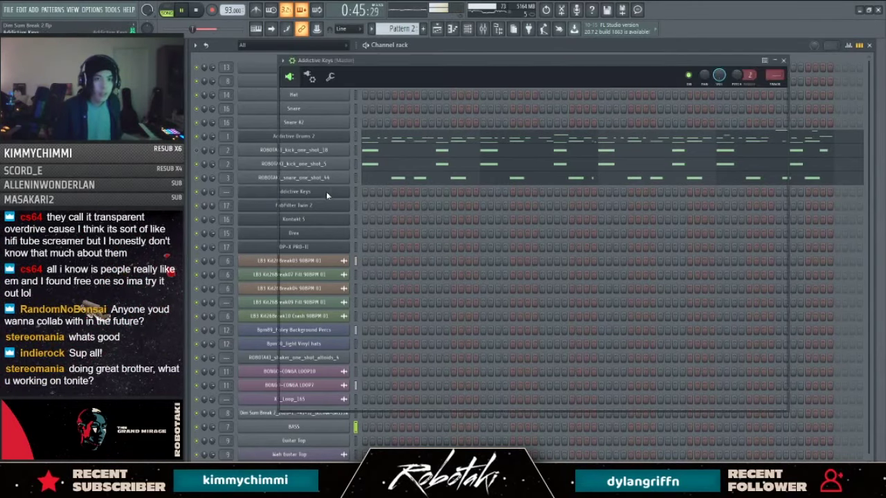
pyautogui.click(783, 60)
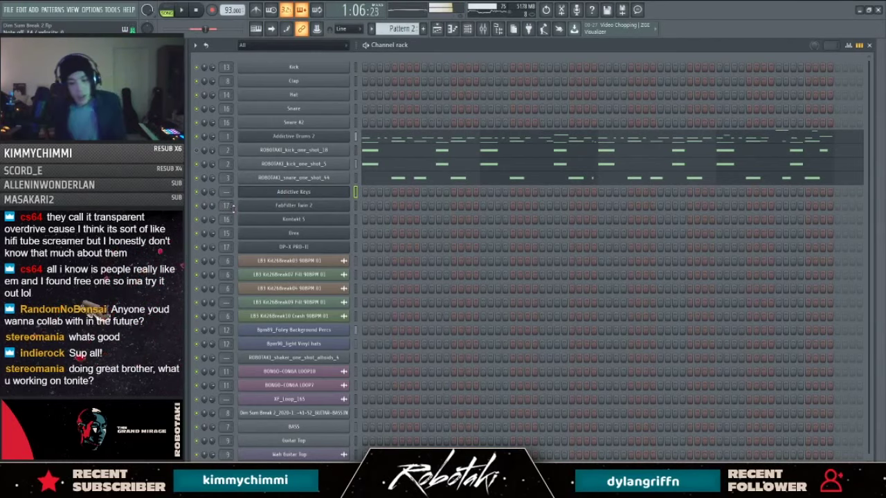
# Step: Play the playlist from bar 17 with only Tracks 1 to 4 audible, and bring all the tracks back
pyautogui.press('F5')
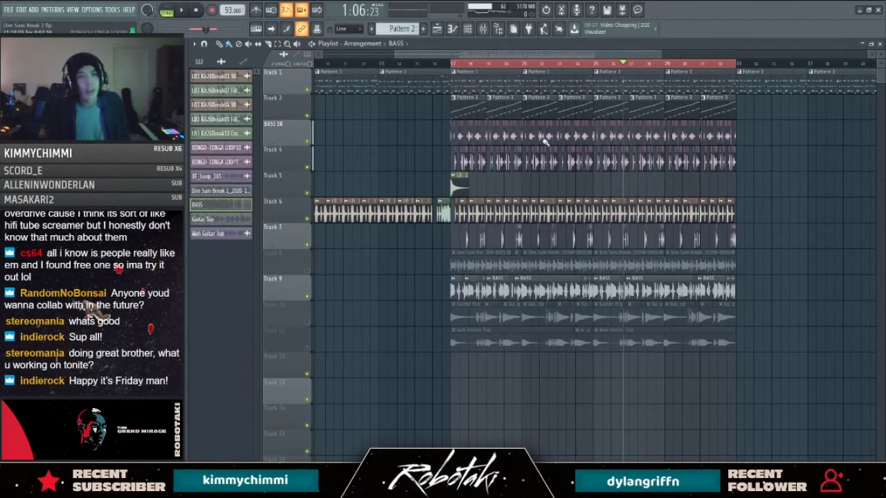
pyautogui.click(453, 62)
pyautogui.rightClick(307, 166)
pyautogui.click(307, 141)
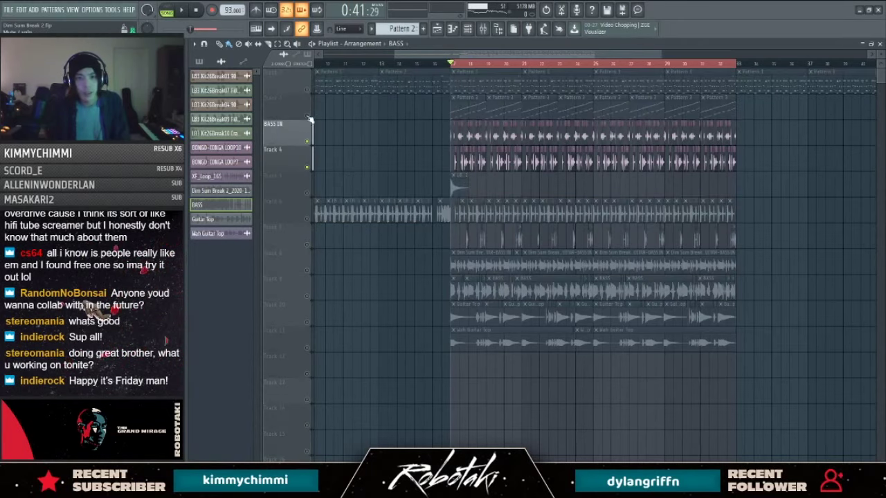
pyautogui.click(306, 116)
pyautogui.click(306, 90)
pyautogui.press('space')
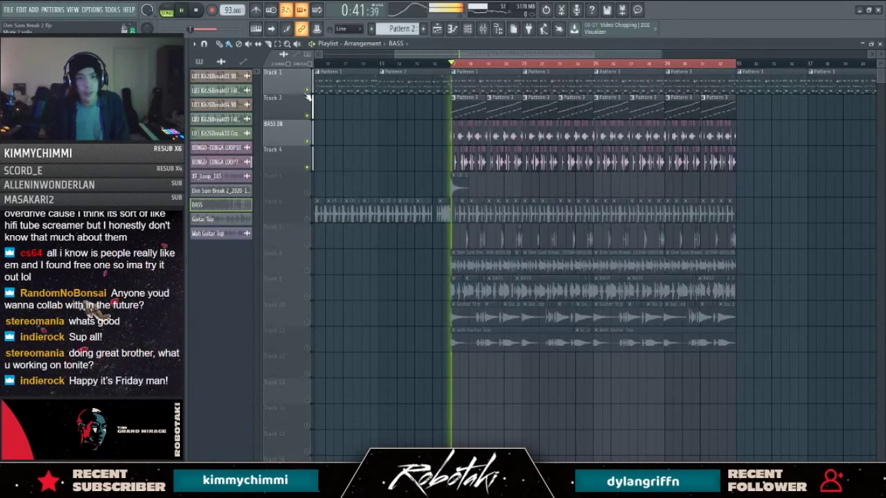
pyautogui.rightClick(308, 271)
pyautogui.rightClick(308, 271)
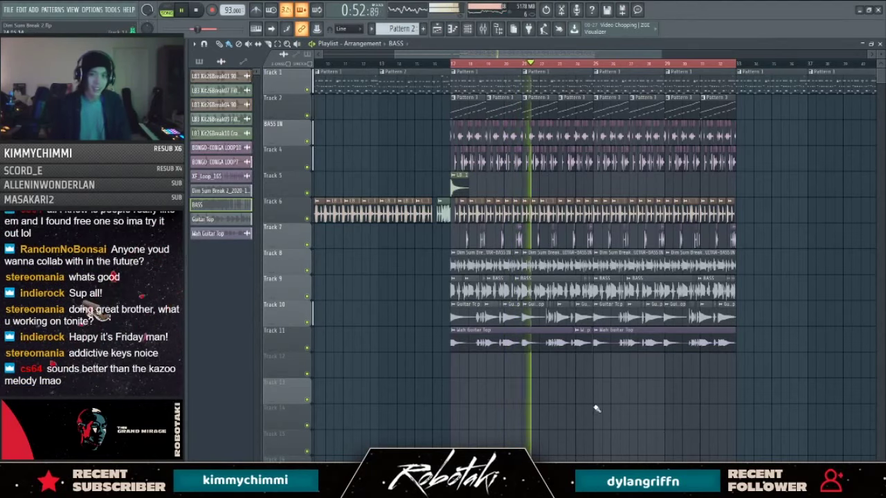
# Step: Lower the volume of the Wah Guitar Top channel slightly and close its settings
pyautogui.doubleClick(541, 332)
pyautogui.moveTo(408, 125); pyautogui.dragTo(407, 138)
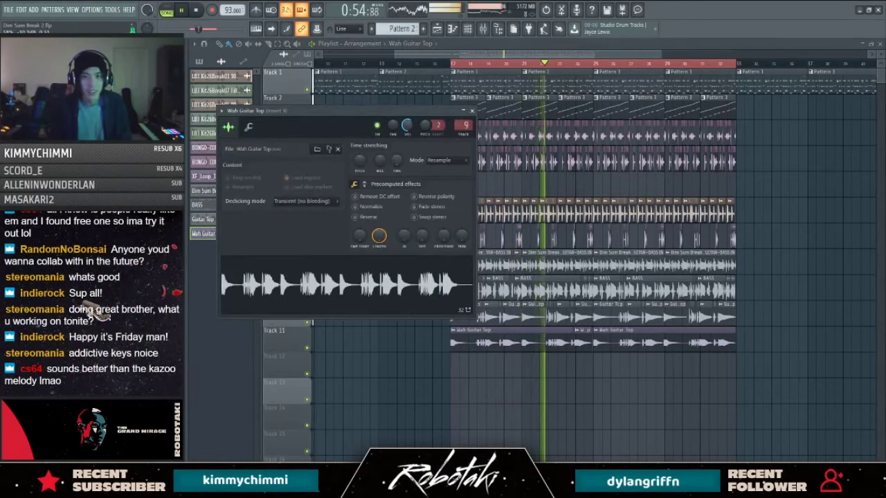
pyautogui.press('Escape')
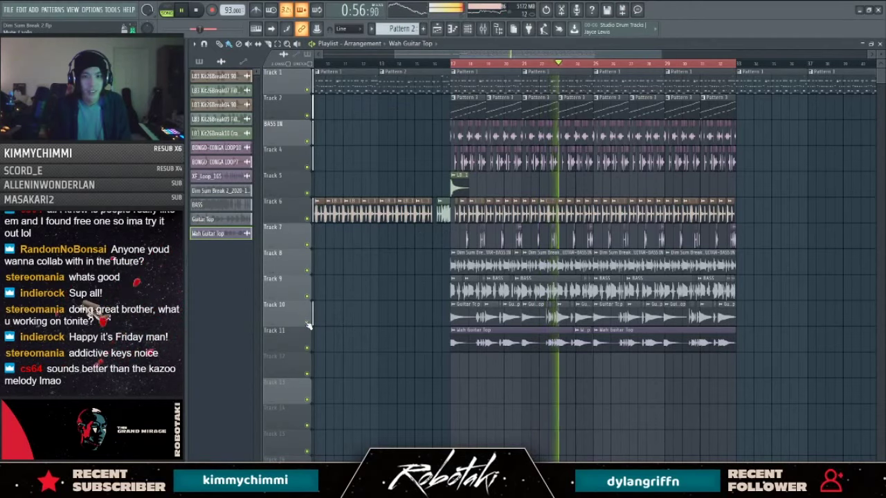
# Step: Delete all the Guitar Top clips on Track 10 and stop playback
pyautogui.click(307, 323)
pyautogui.moveTo(441, 319); pyautogui.dragTo(819, 309)
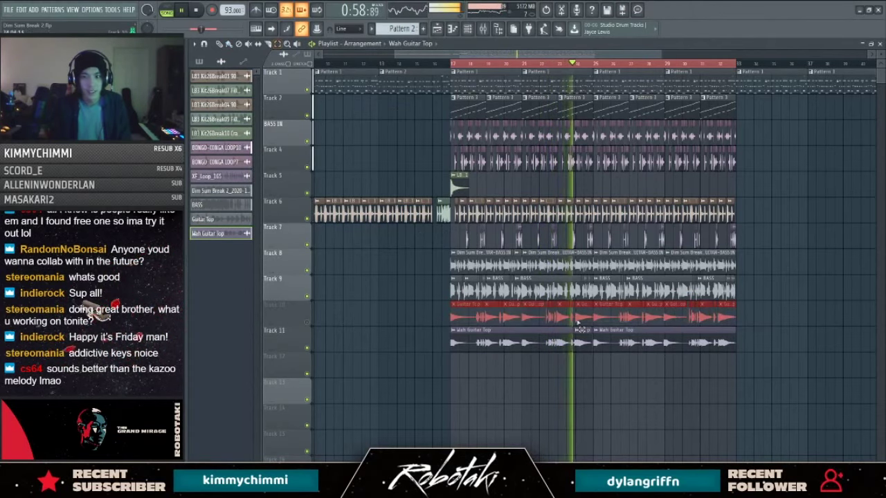
pyautogui.press('Delete')
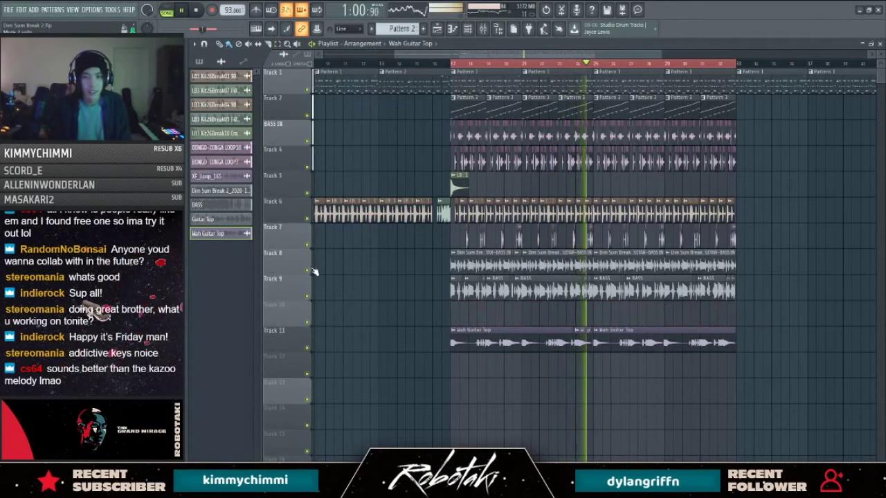
pyautogui.press('space')
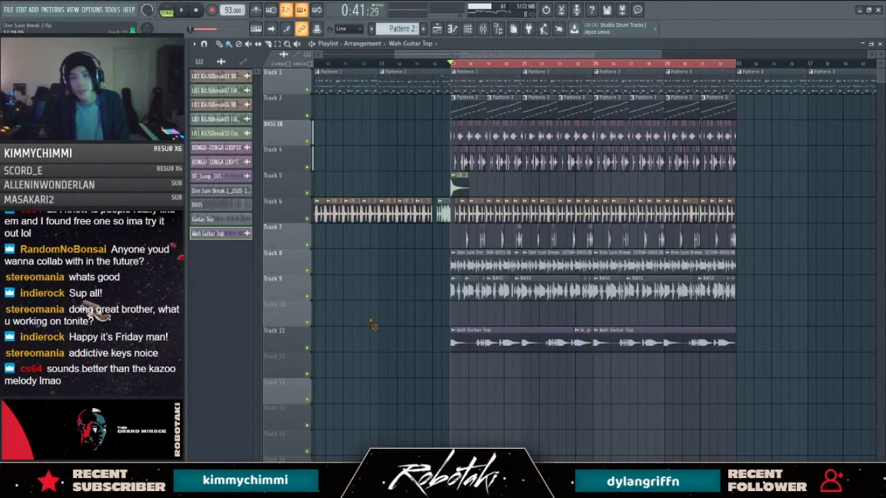
pyautogui.scroll(3, 450, 367)
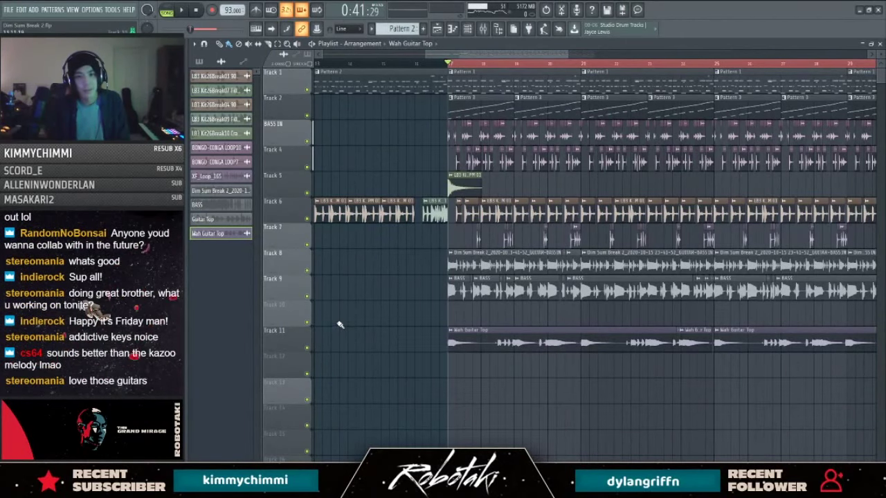
pyautogui.press('F6')
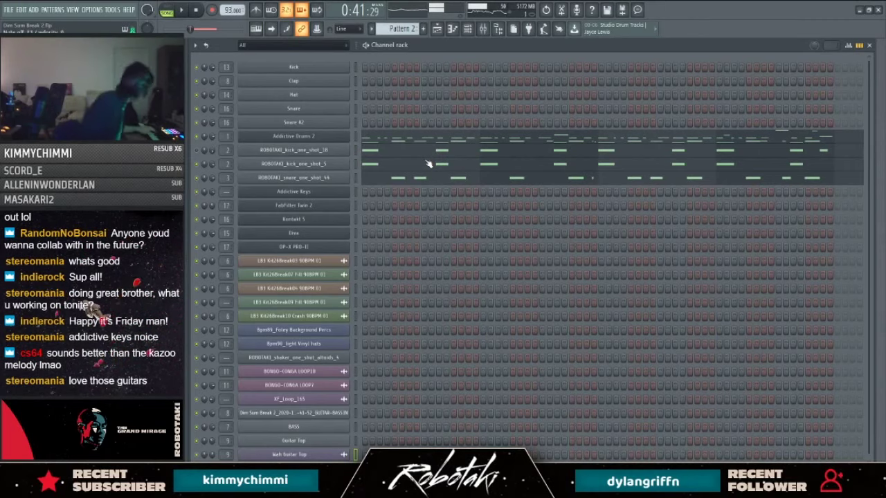
pyautogui.press('F6')
pyautogui.press('F5')
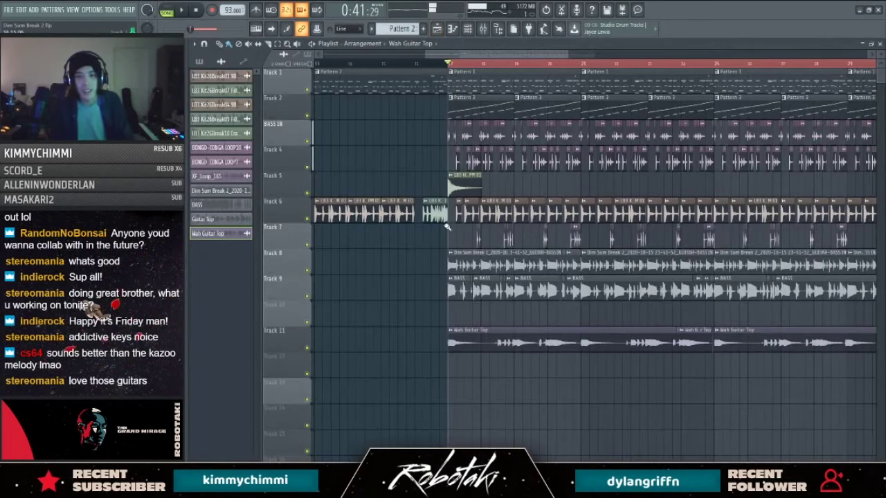
pyautogui.click(467, 33)
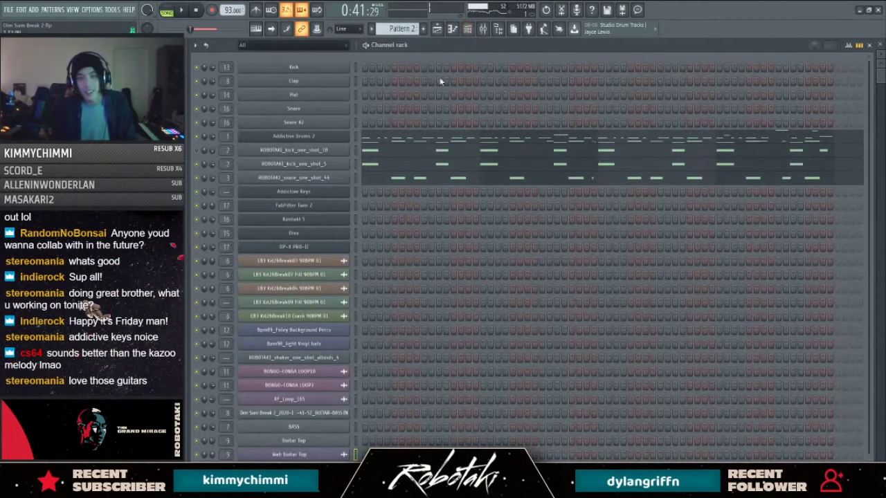
pyautogui.click(301, 194)
pyautogui.press('F5')
pyautogui.scroll(-2, 494, 188)
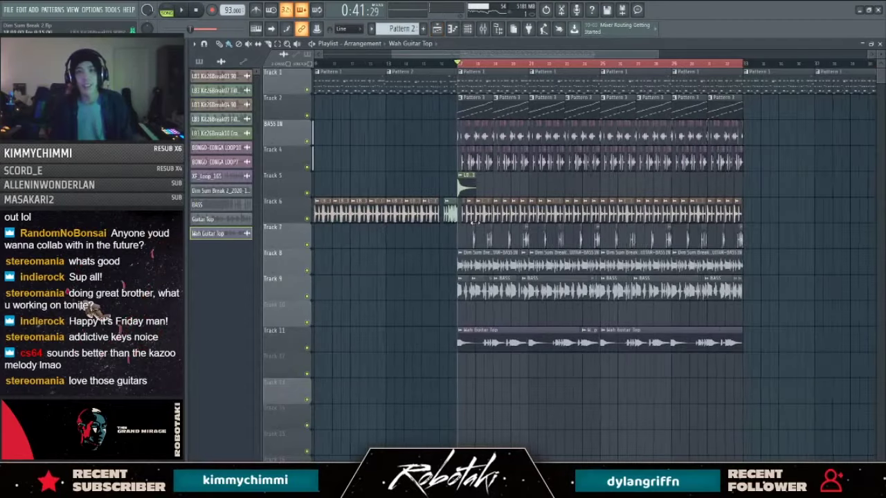
pyautogui.scroll(1, 470, 184)
pyautogui.scroll(2, 448, 142)
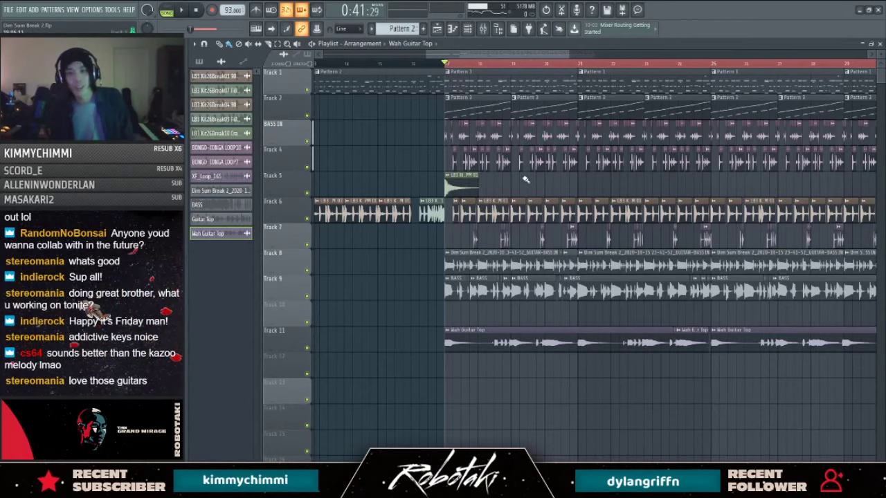
# Step: Select bars 17 to 33 with all their clips and play the section from bar 17
pyautogui.scroll(-4, 498, 229)
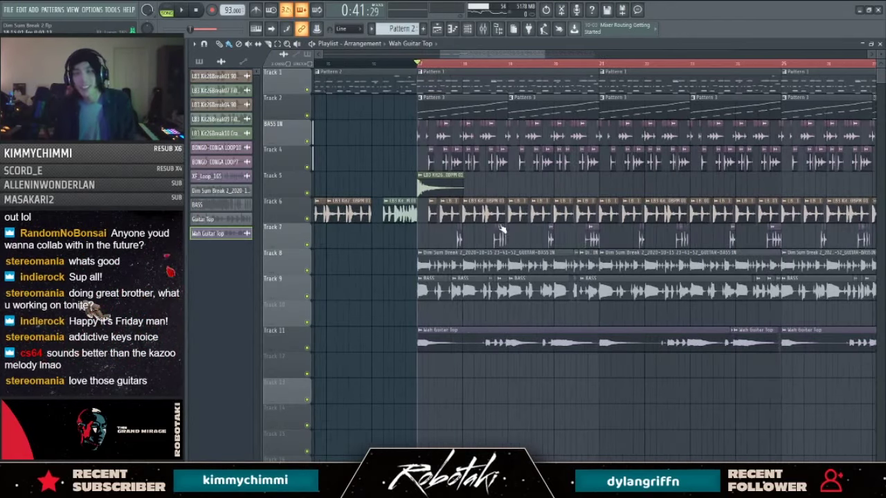
pyautogui.scroll(-3, 474, 238)
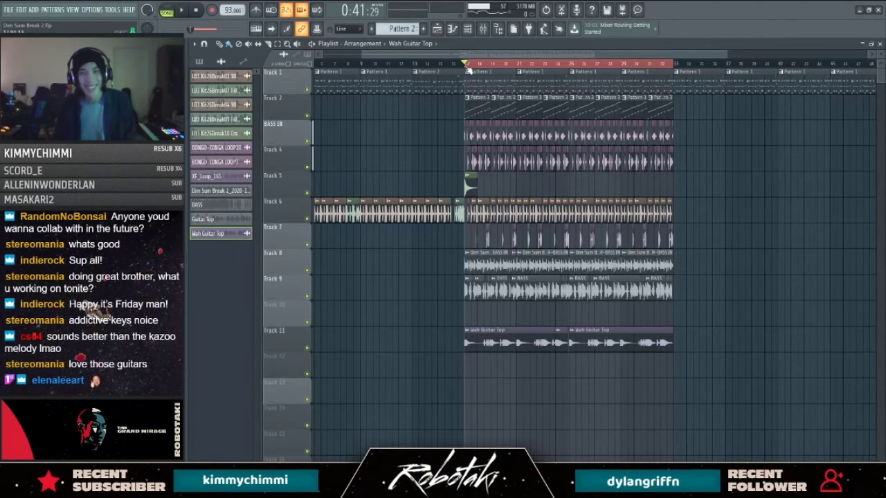
pyautogui.moveTo(466, 67); pyautogui.dragTo(673, 83)
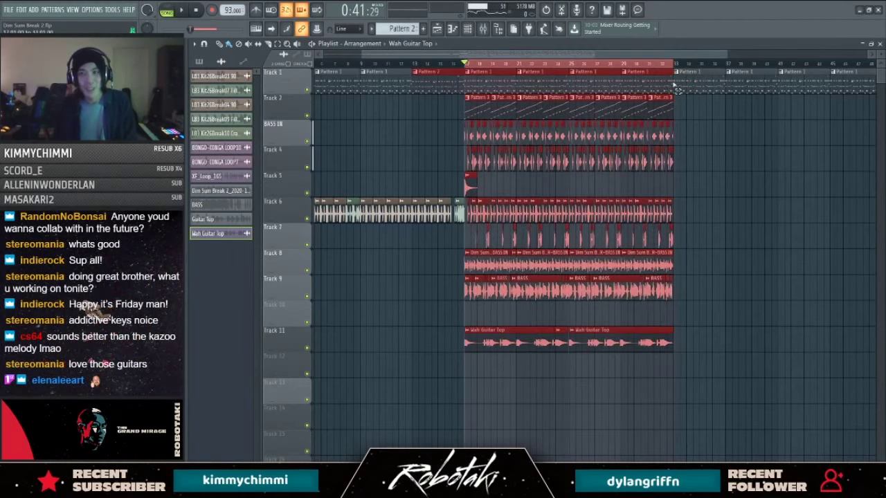
pyautogui.scroll(3, 533, 63)
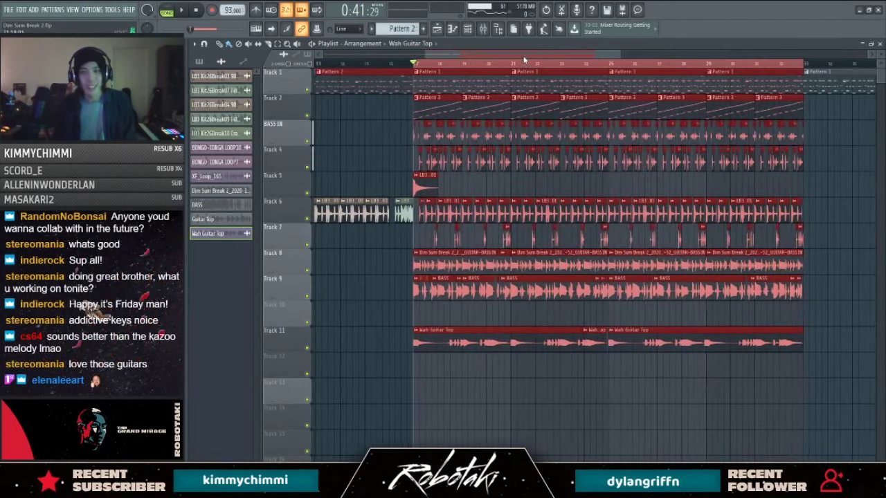
pyautogui.hscroll(1, 533, 63)
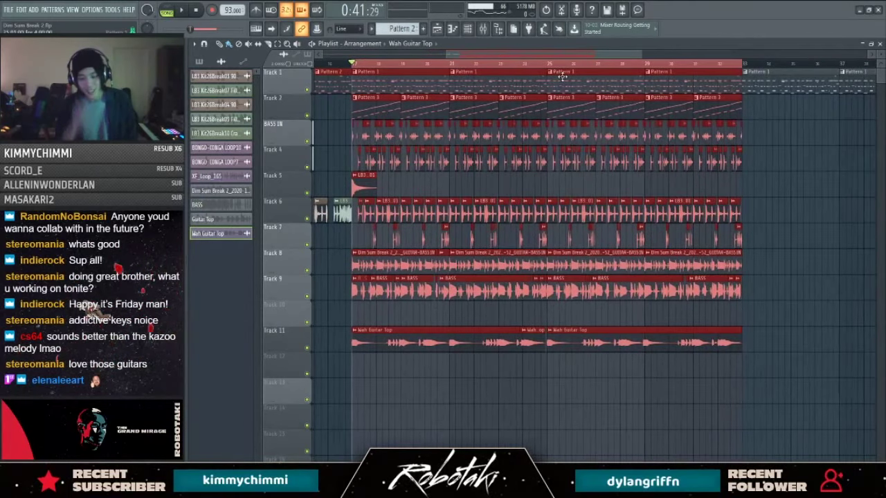
pyautogui.press('space')
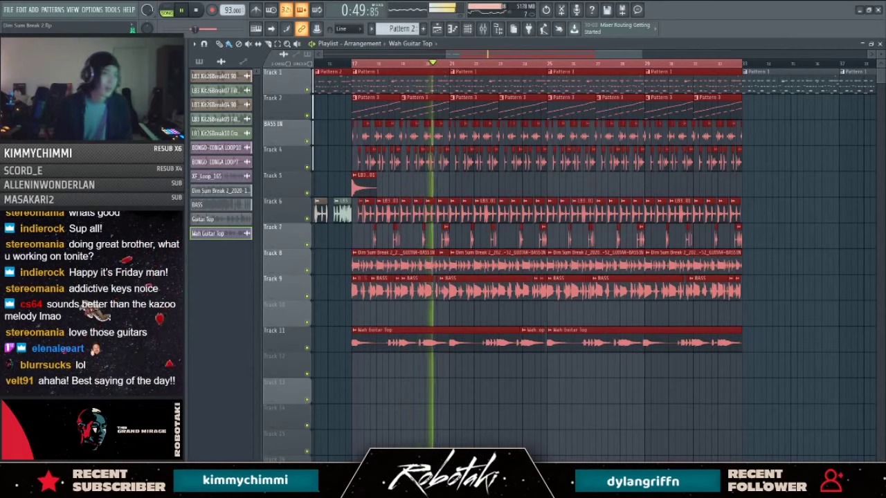
pyautogui.press('space')
# Step: Toggle Track 8's mute off and on, and play the section with Track 11 briefly soloed
pyautogui.click(311, 274)
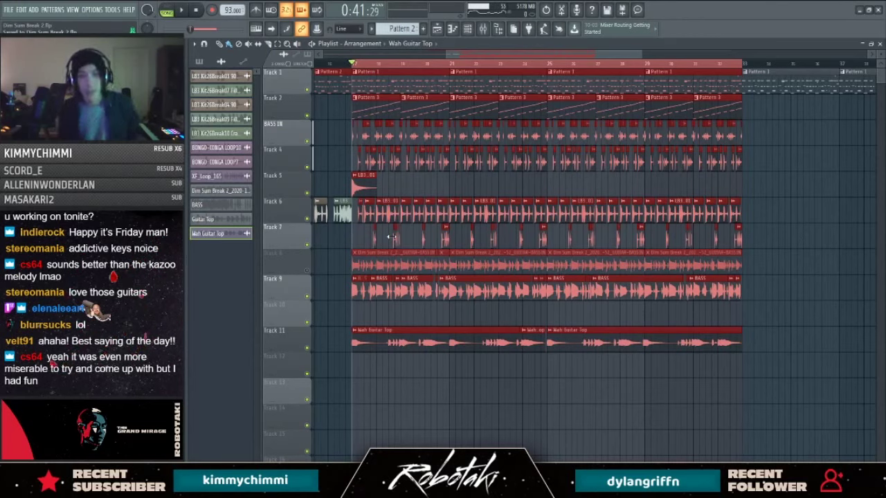
pyautogui.click(307, 272)
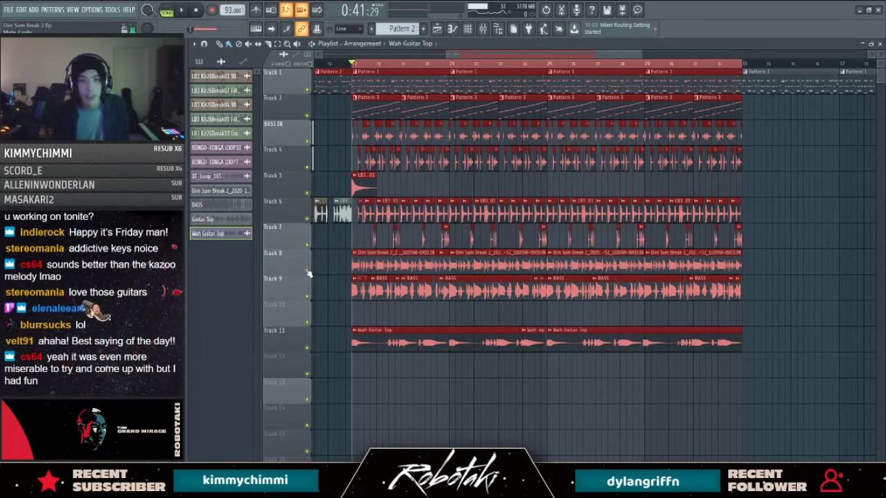
pyautogui.press('space')
pyautogui.rightClick(309, 350)
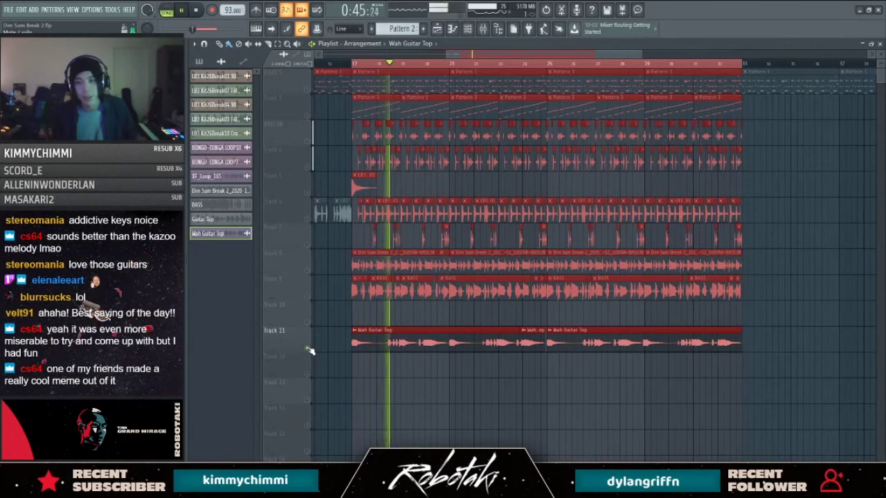
pyautogui.rightClick(309, 350)
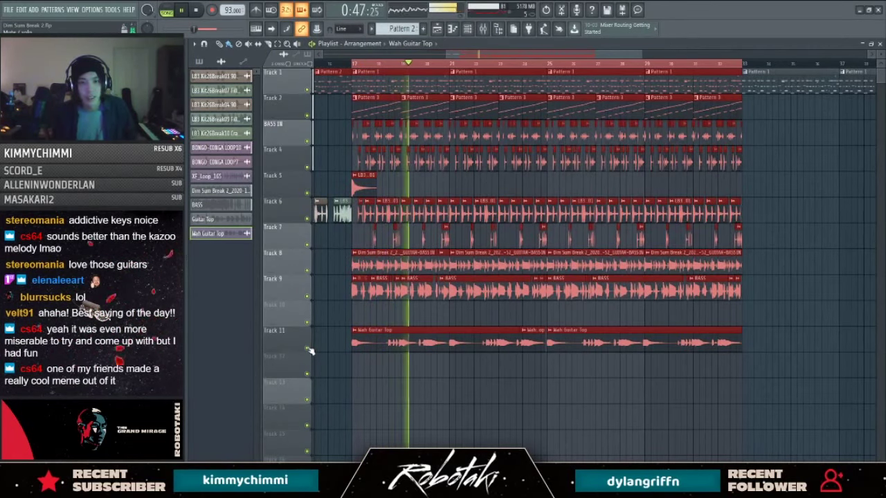
# Step: Lower the volume of the GUITAR-BASS IN recording channel used on Track 8, close its settings and stop playback
pyautogui.doubleClick(408, 260)
pyautogui.moveTo(468, 185); pyautogui.dragTo(468, 190)
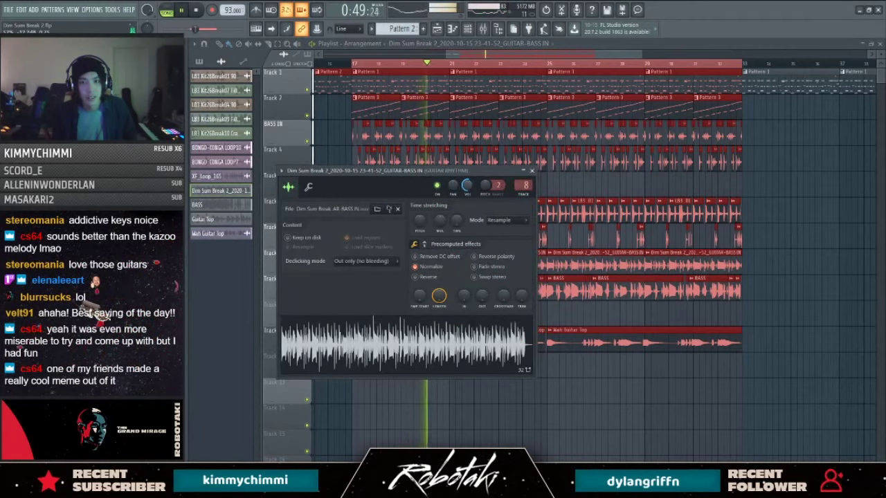
pyautogui.press('Escape')
pyautogui.press('space')
# Step: Mute Track 8 and Track 11, and switch from the playlist to the channel rack
pyautogui.click(307, 271)
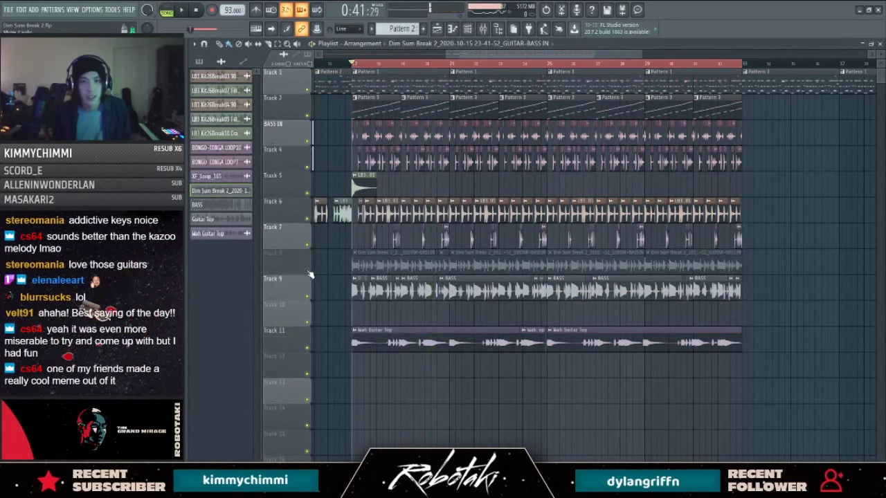
pyautogui.click(306, 348)
pyautogui.press('F5')
pyautogui.press('Escape')
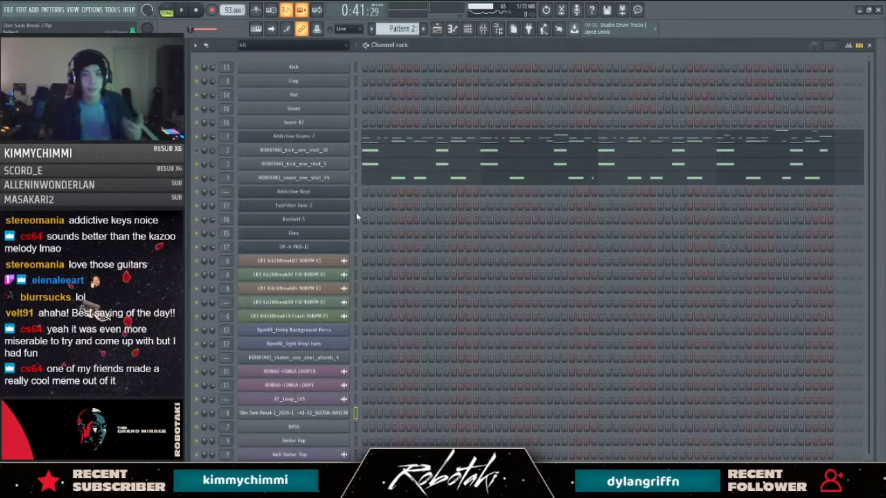
# Step: Open the Addictive Keys channel, try out a keys part on its Mark One - Hang Up preset, and close the instrument
pyautogui.click(329, 192)
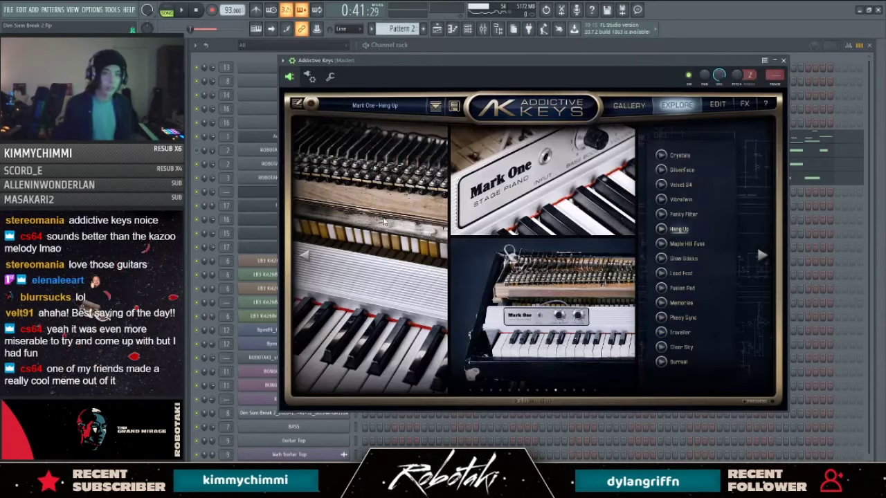
pyautogui.press('space')
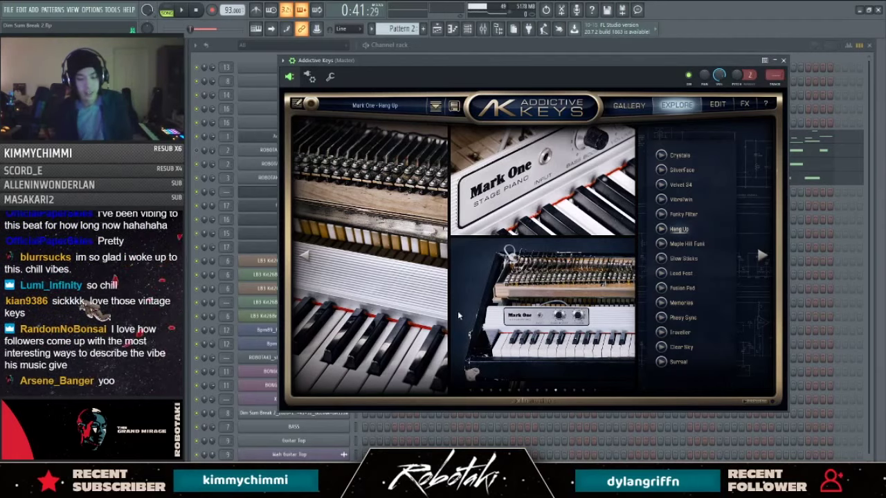
pyautogui.click(790, 311)
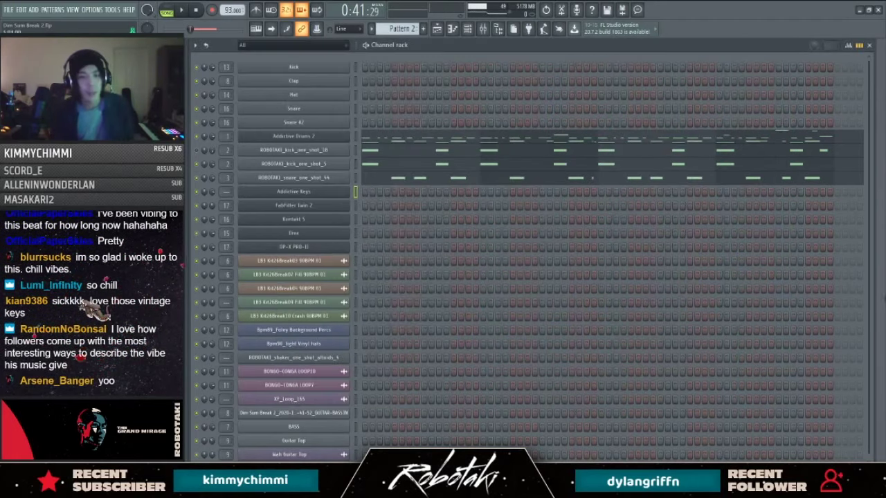
# Step: Duplicate all playlist clips of bars 17 to 33 directly after the section, and select bars 17 to 49
pyautogui.click(437, 29)
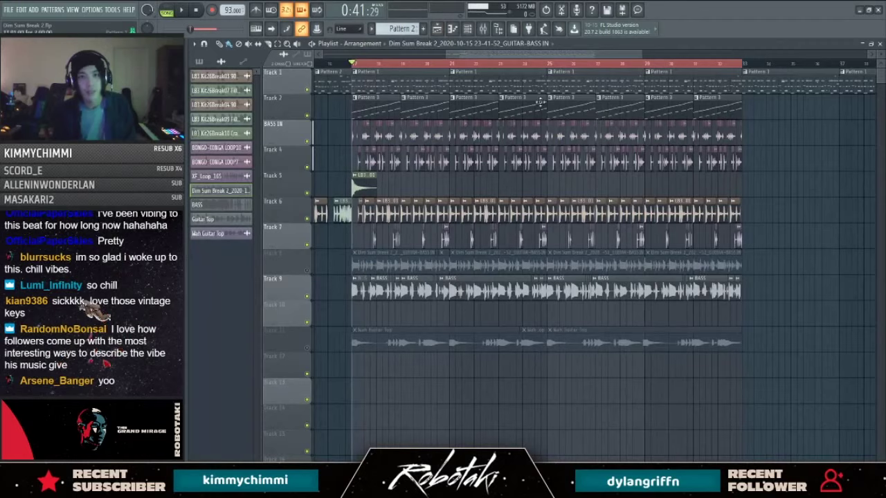
pyautogui.scroll(-2, 540, 93)
pyautogui.scroll(-2, 662, 91)
pyautogui.moveTo(883, 89); pyautogui.dragTo(797, 110)
pyautogui.scroll(-2, 796, 111)
pyautogui.moveTo(678, 102); pyautogui.dragTo(801, 77)
pyautogui.moveTo(548, 69); pyautogui.dragTo(424, 422)
pyautogui.scroll(3, 425, 422)
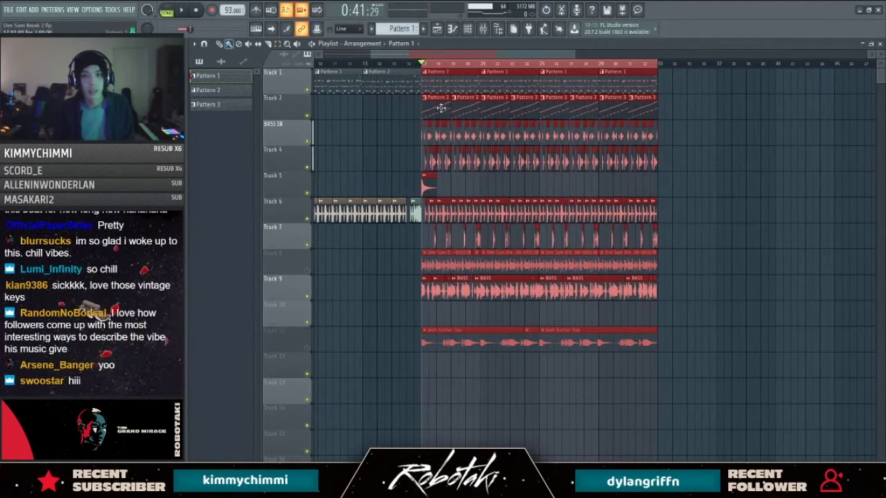
pyautogui.hotkey('ctrl', 'b')
pyautogui.scroll(-2, 691, 158)
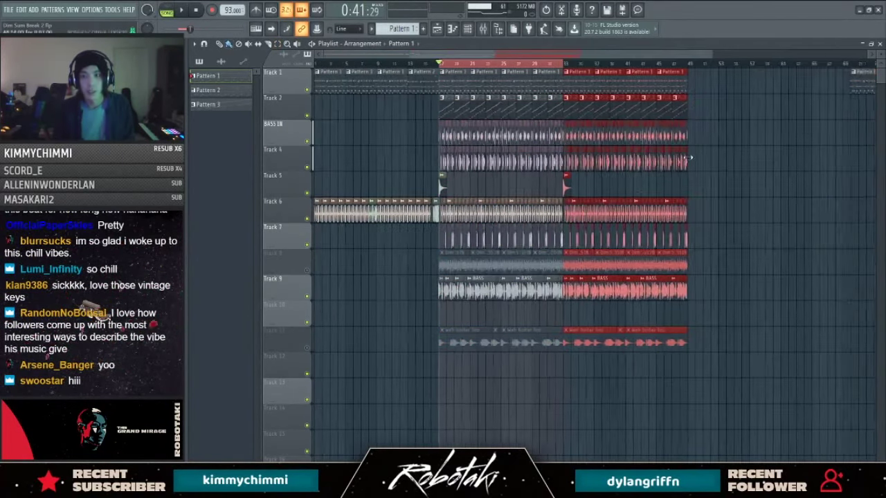
pyautogui.scroll(2, 688, 157)
pyautogui.moveTo(687, 71); pyautogui.dragTo(376, 73)
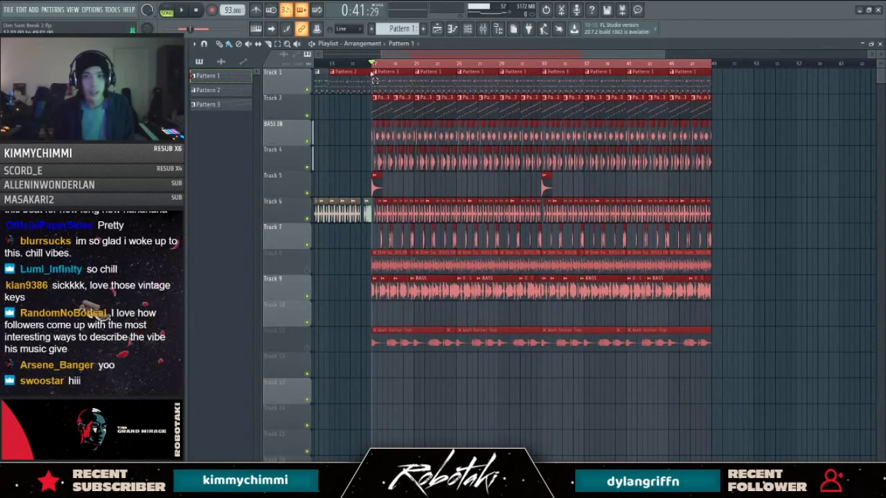
# Step: Create Pattern 4, turn off Audio in the recording filter, and deselect the playlist clips
pyautogui.click(423, 29)
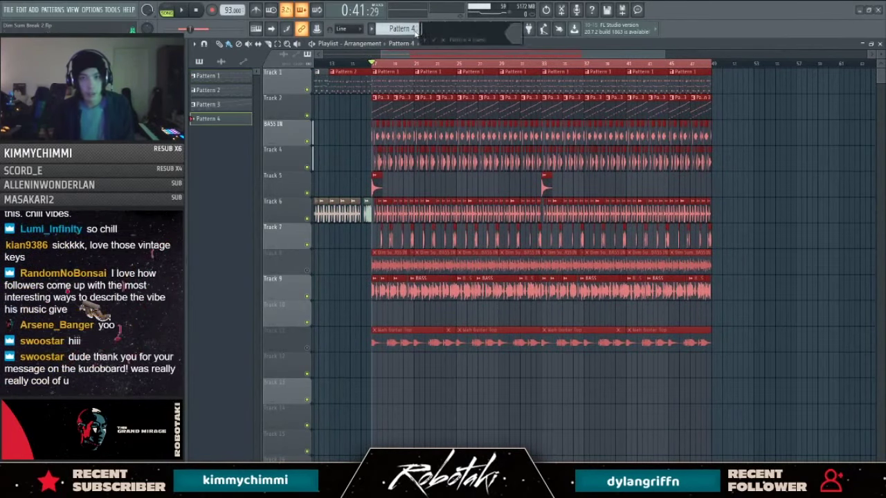
pyautogui.rightClick(208, 11)
pyautogui.click(231, 45)
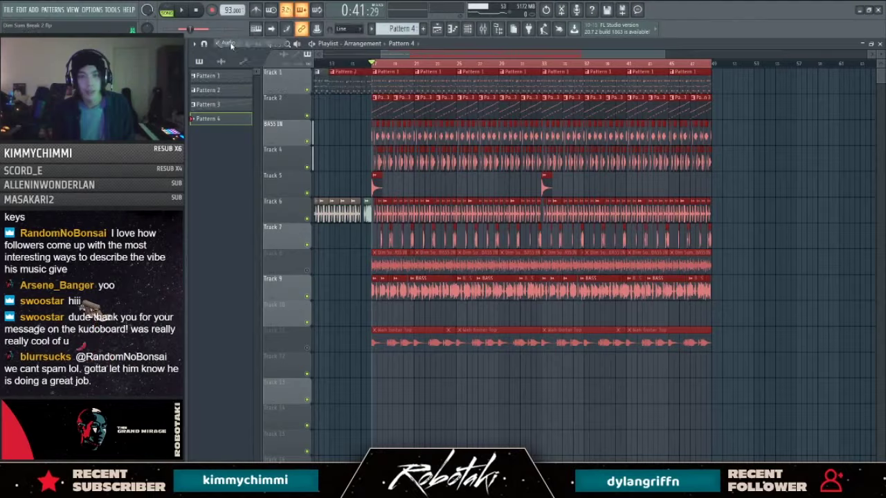
pyautogui.press('F5')
pyautogui.press('F5')
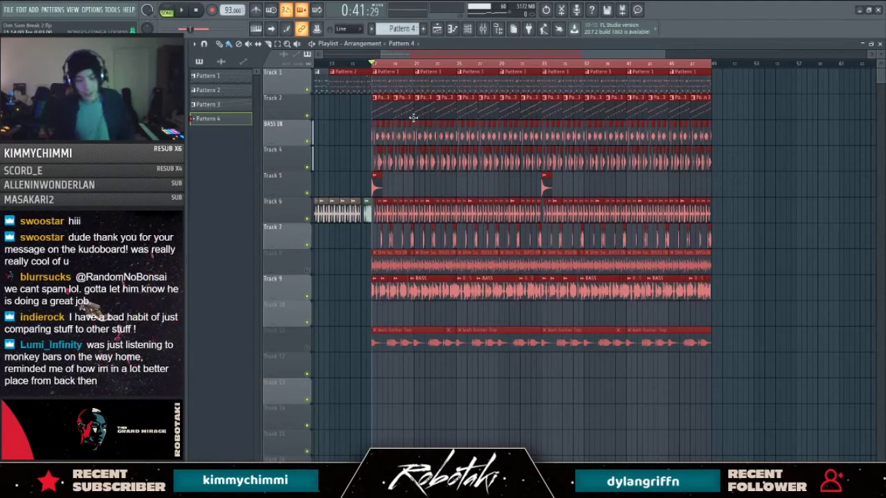
pyautogui.hotkey('ctrl', 'd')
pyautogui.scroll(1, 695, 282)
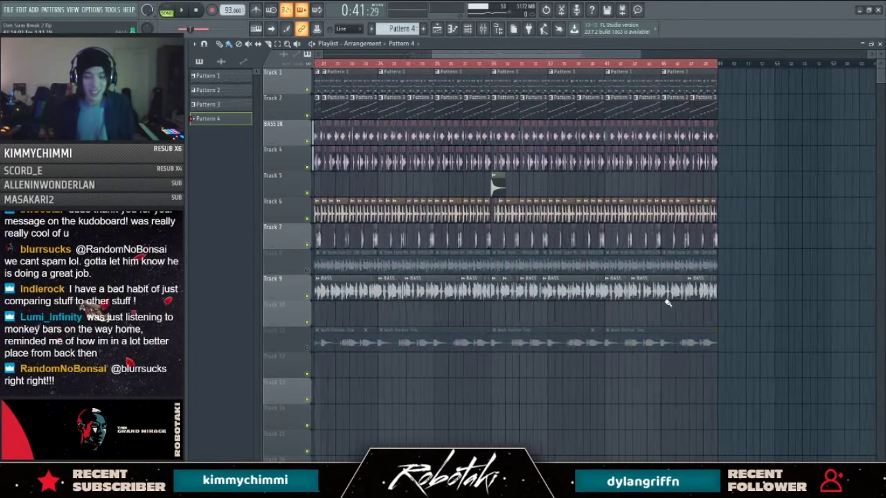
pyautogui.scroll(-2, 526, 140)
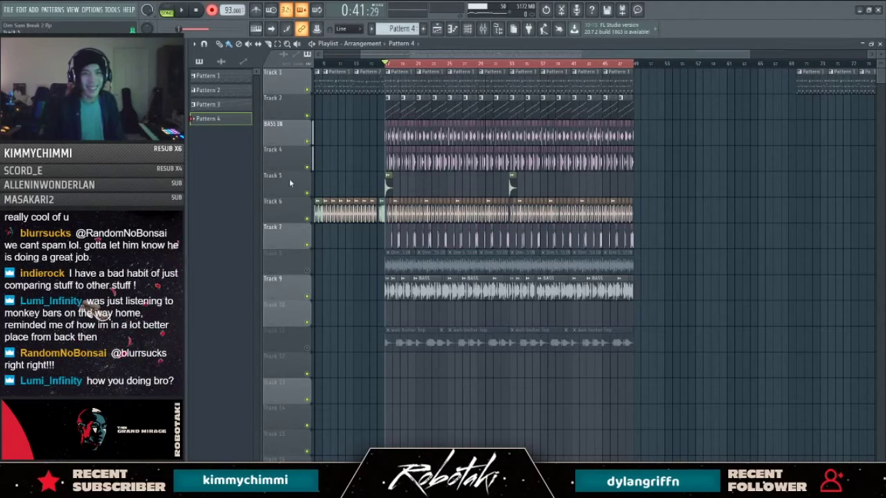
# Step: Check the mixer, try to record a keys take from bar 17 into Pattern 4, and inspect the channel rack
pyautogui.click(482, 29)
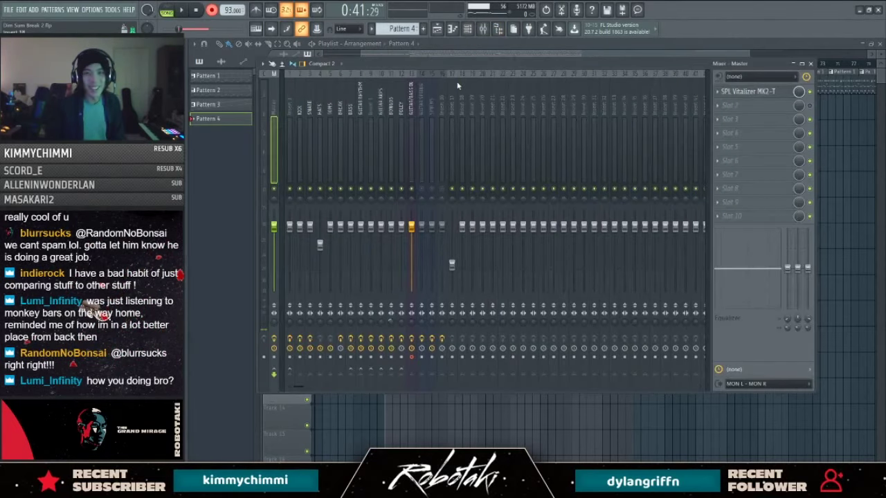
pyautogui.press('F9')
pyautogui.press('F6')
pyautogui.press('F5')
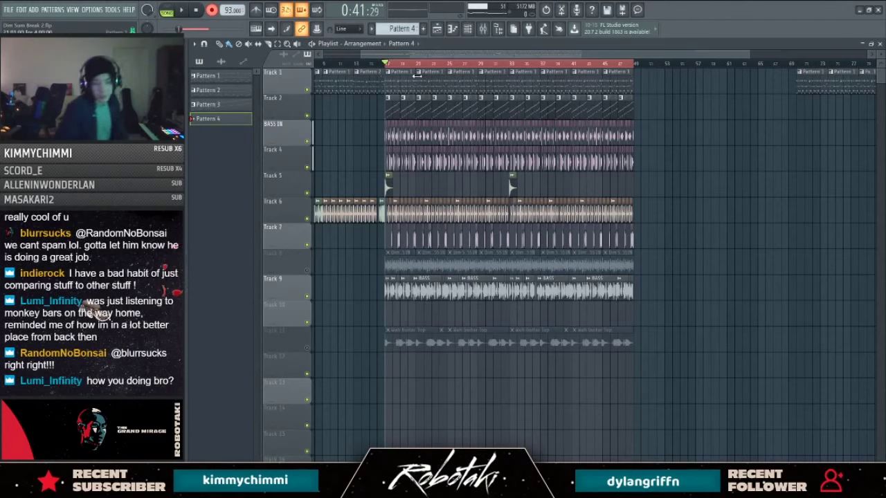
pyautogui.press('space')
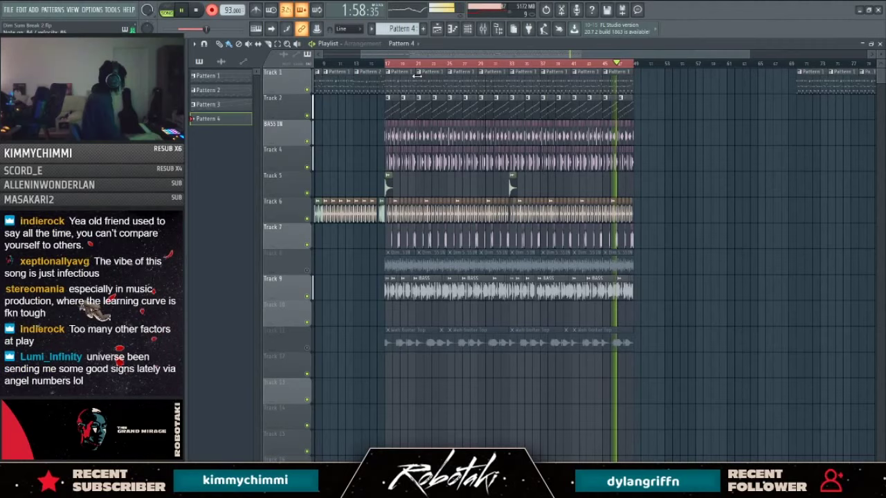
pyautogui.press('space')
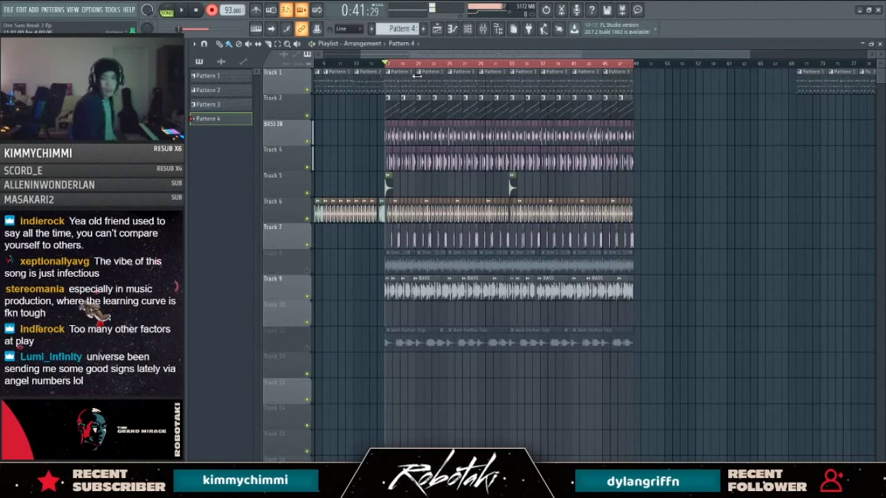
pyautogui.press('F6')
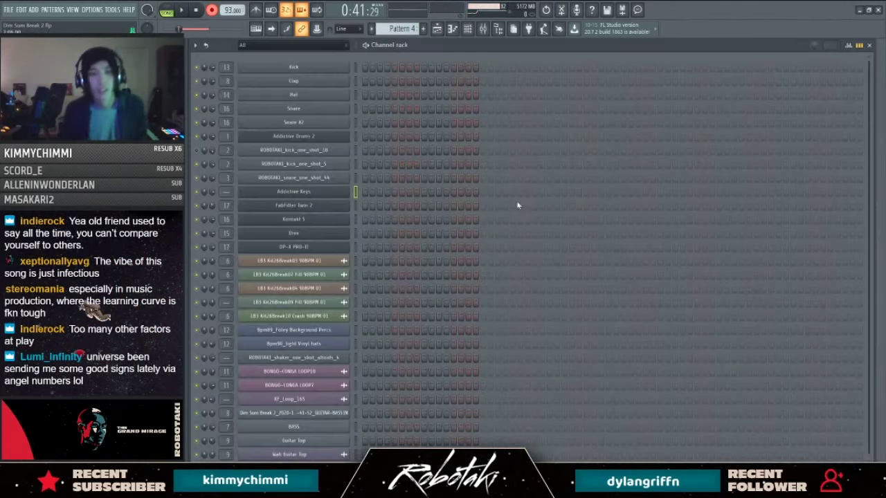
# Step: Enable Notes in the recording filter and record an Addictive Keys take into Pattern 4 from bar 17
pyautogui.rightClick(213, 15)
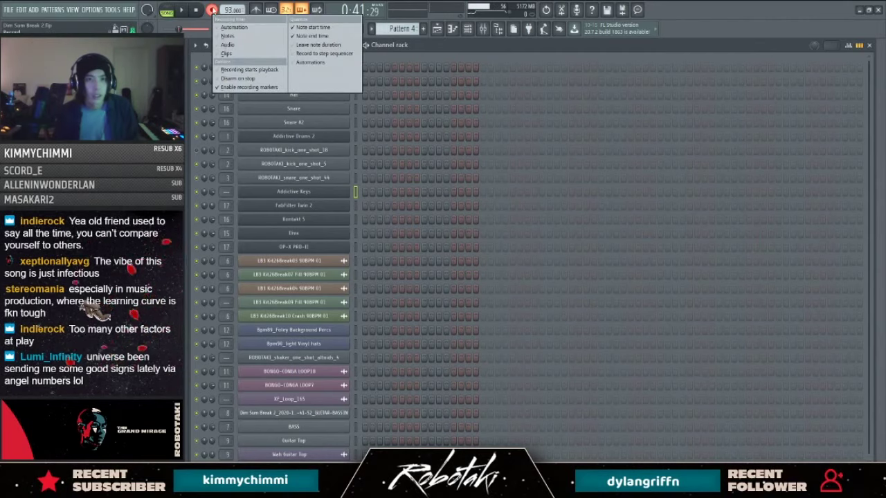
pyautogui.click(228, 36)
pyautogui.press('F5')
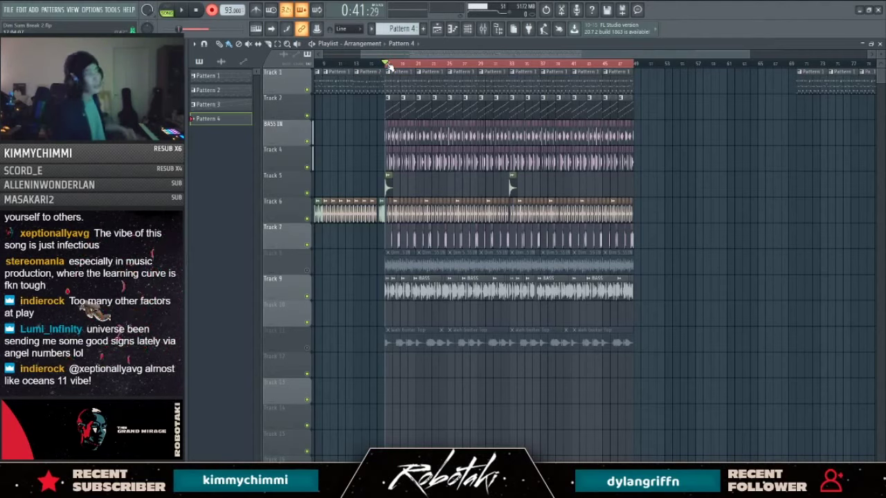
pyautogui.press('space')
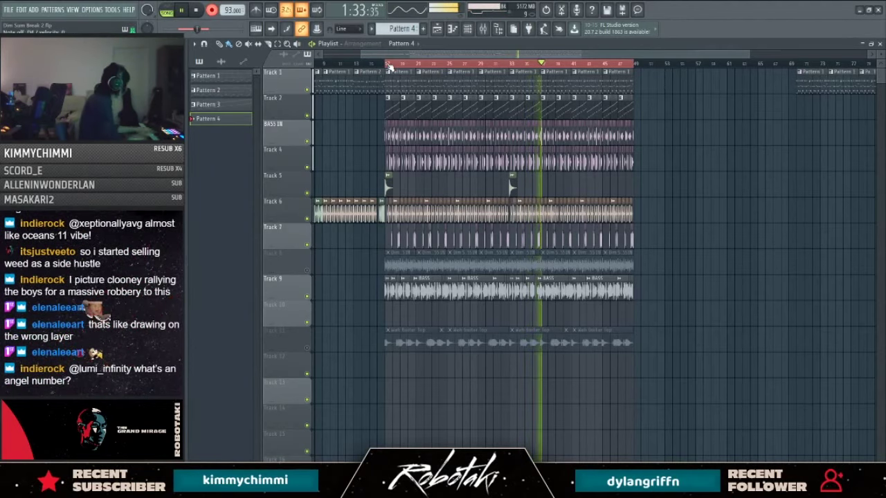
pyautogui.press('space')
pyautogui.press('F6')
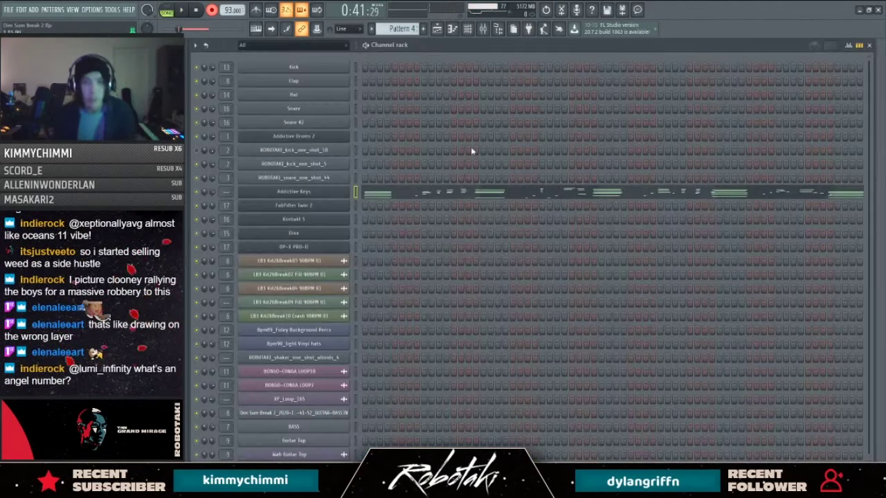
# Step: Play back the recorded Addictive Keys notes in the piano roll
pyautogui.click(421, 194)
pyautogui.press('space')
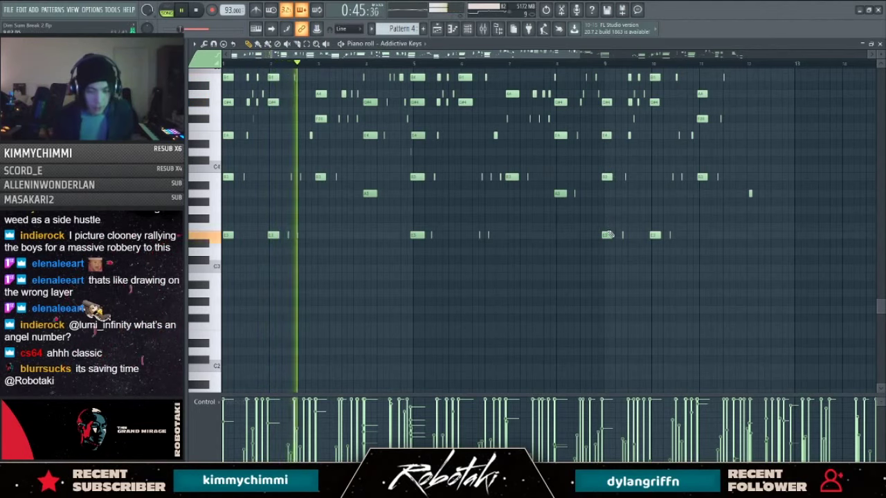
pyautogui.press('space')
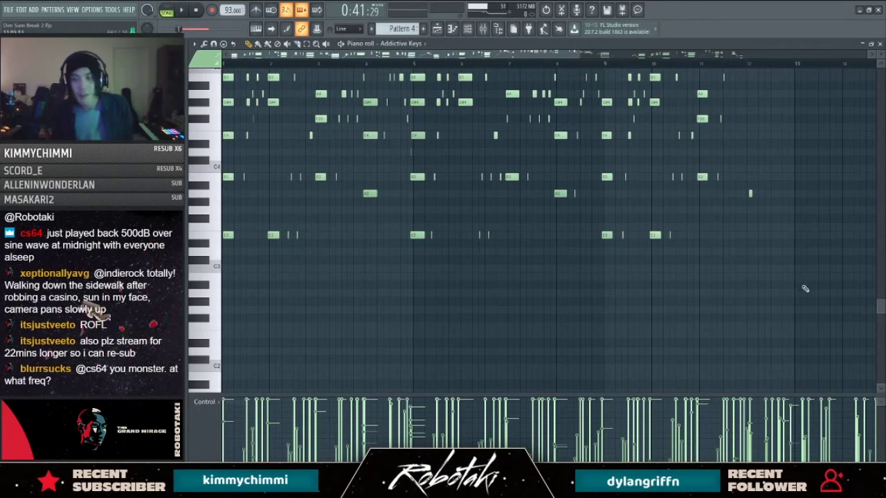
# Step: Keep snap at Line and place the Pattern 4 clip on Track 10 at bar 17
pyautogui.press('Escape')
pyautogui.click(346, 29)
pyautogui.click(346, 39)
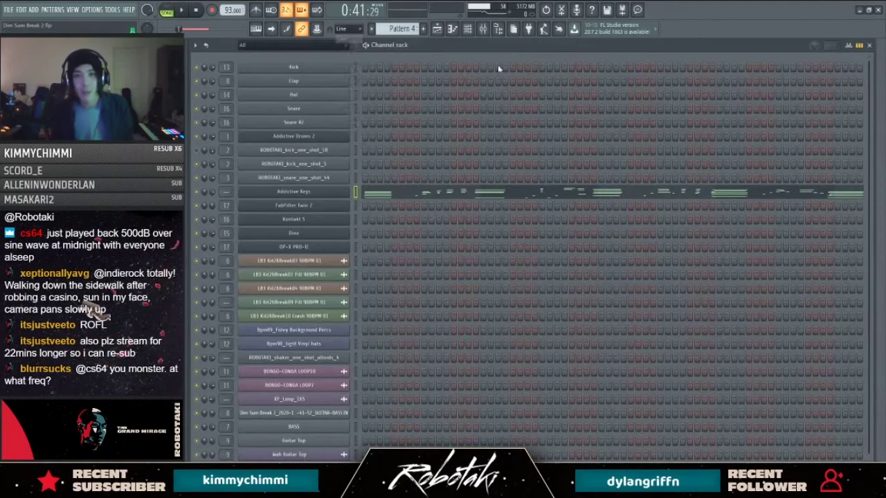
pyautogui.press('F5')
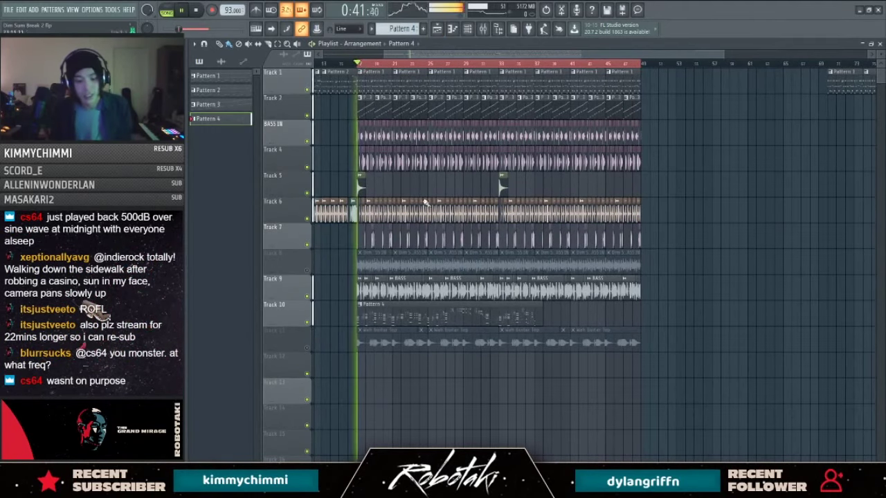
pyautogui.press('F6')
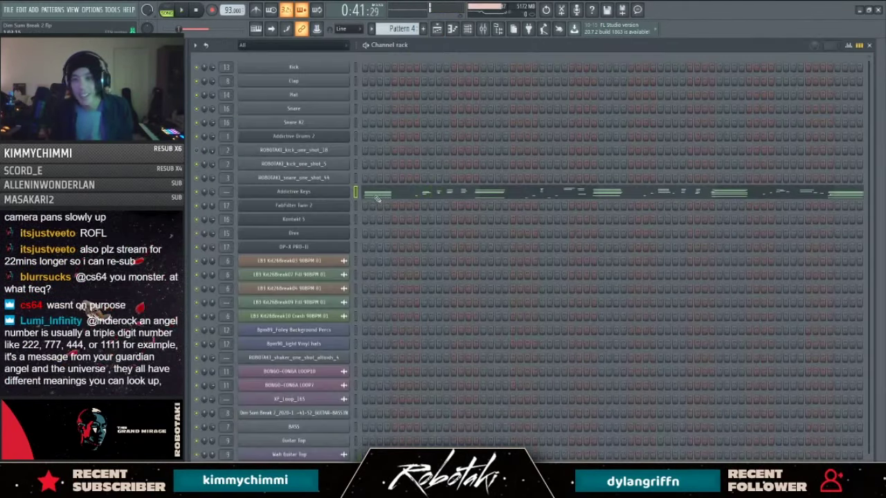
# Step: In the Addictive Keys piano roll, nudge the short E5-B4-G#4 and F#5-C#5-A4 chords before bar 2 slightly earlier with snapping off
pyautogui.press('F7')
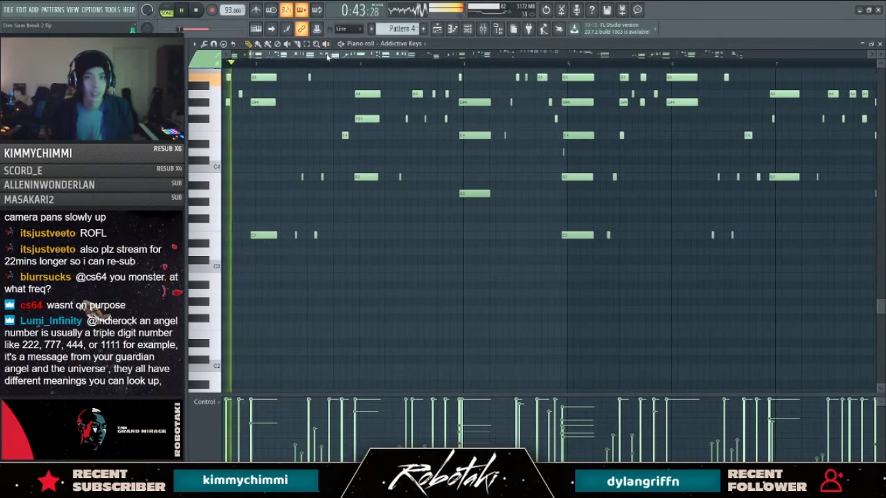
pyautogui.moveTo(328, 57); pyautogui.dragTo(198, 138)
pyautogui.scroll(4, 267, 218)
pyautogui.press('space')
pyautogui.scroll(5, 300, 263)
pyautogui.moveTo(434, 142); pyautogui.dragTo(433, 266)
pyautogui.moveTo(427, 164); pyautogui.dragTo(425, 160)
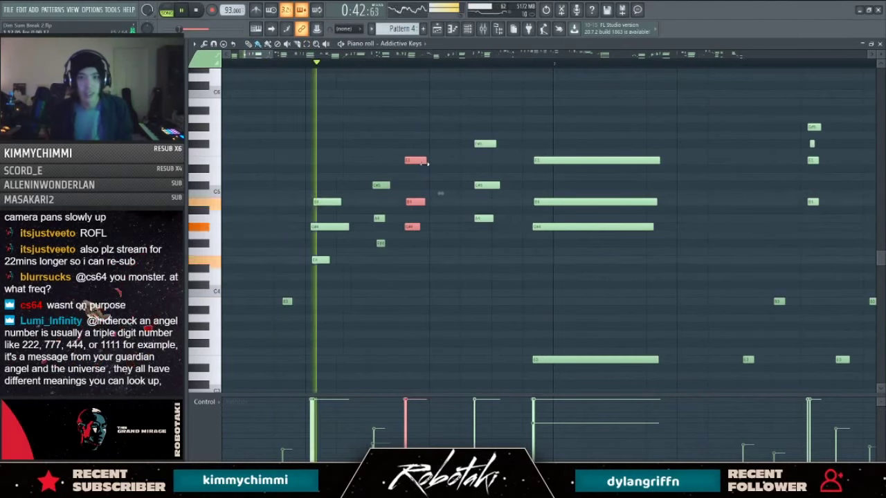
pyautogui.moveTo(476, 107); pyautogui.dragTo(520, 272)
pyautogui.moveTo(481, 219); pyautogui.dragTo(474, 219)
pyautogui.scroll(-2, 550, 227)
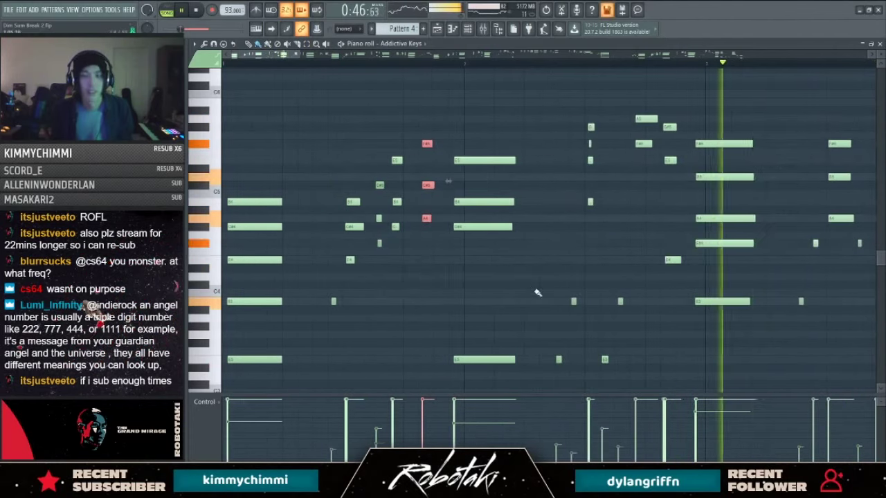
# Step: Try delaying the A4 note of the long chord at bar 3, and undo a downward drag of its F#5 note
pyautogui.keyDown('ctrl'); pyautogui.scroll(3, 711, 199); pyautogui.keyUp('ctrl')
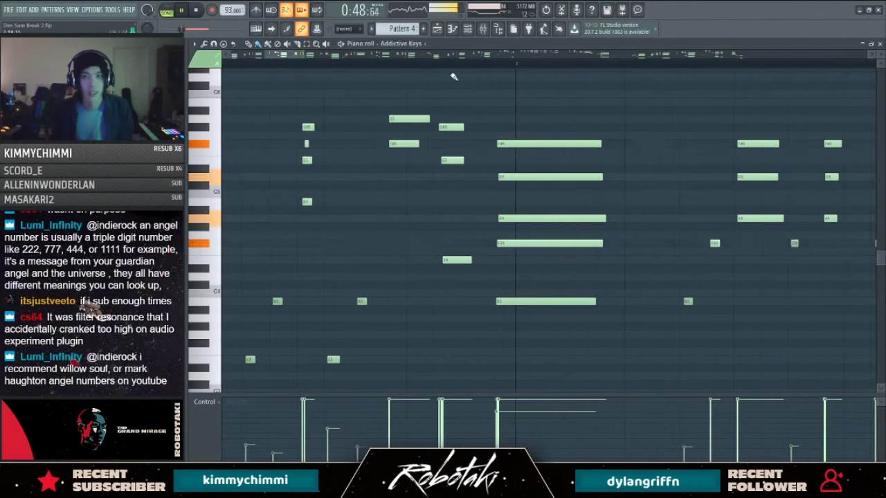
pyautogui.press('space')
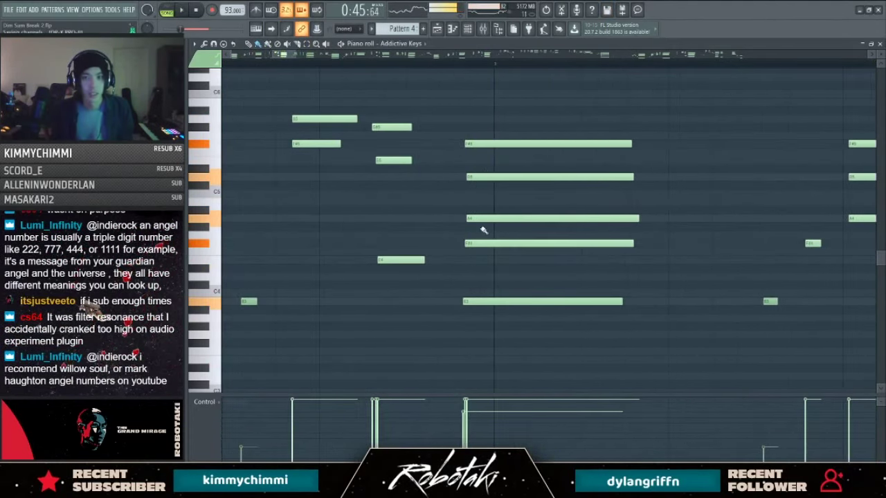
pyautogui.moveTo(492, 220); pyautogui.dragTo(496, 220)
pyautogui.press('space')
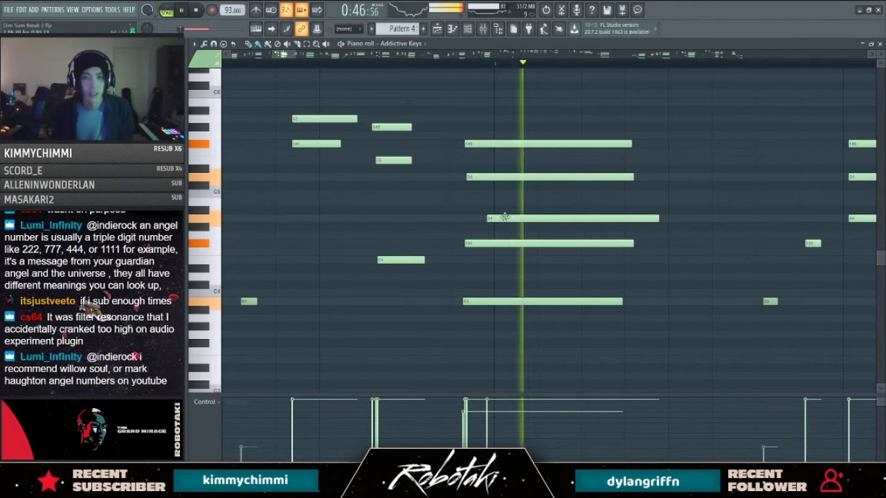
pyautogui.press('space')
pyautogui.moveTo(484, 221)
pyautogui.mouseDown()
pyautogui.moveTo(469, 229)
pyautogui.moveTo(496, 219)
pyautogui.mouseUp()
pyautogui.moveTo(476, 144); pyautogui.dragTo(476, 166)
pyautogui.hotkey('ctrl', 'z')
# Step: Shorten the E5 lead-in note of the bar 3 chord, starting its A4 slightly earlier and its F#5 slightly later
pyautogui.moveTo(629, 160); pyautogui.dragTo(477, 160)
pyautogui.moveTo(484, 221); pyautogui.dragTo(480, 220)
pyautogui.press('space')
pyautogui.moveTo(642, 144); pyautogui.dragTo(634, 144)
pyautogui.moveTo(520, 144); pyautogui.dragTo(524, 145)
pyautogui.press('space')
pyautogui.press('space')
# Step: Fine-tune the slide from the short E5 note into F#5 in the bar 3 chord, delaying F#5 and lengthening E5 slightly
pyautogui.moveTo(470, 160); pyautogui.dragTo(502, 141)
pyautogui.press('space')
pyautogui.press('space')
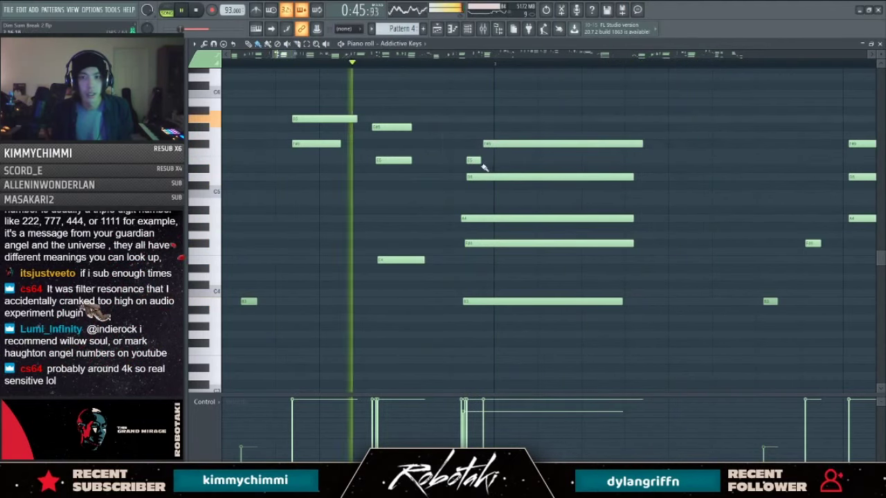
pyautogui.click(484, 168)
pyautogui.rightClick(488, 169)
pyautogui.press('space')
pyautogui.press('space')
pyautogui.click(483, 168)
pyautogui.rightClick(484, 167)
pyautogui.moveTo(480, 160); pyautogui.dragTo(493, 143)
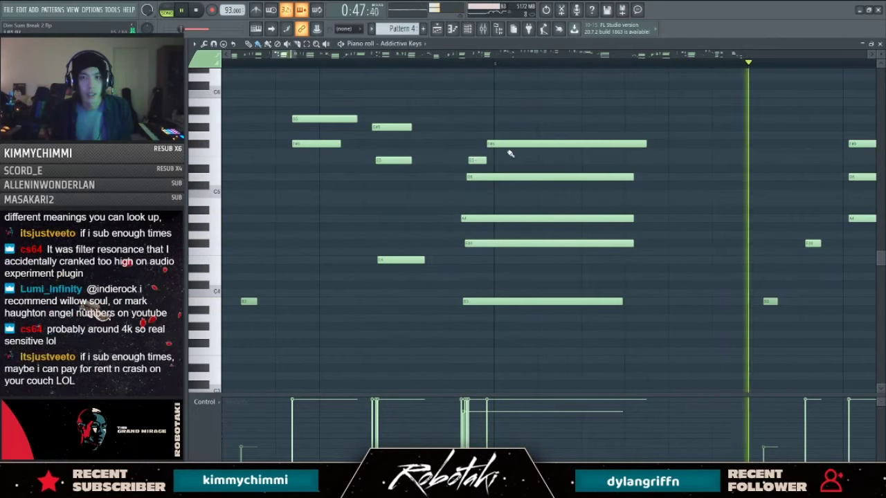
# Step: Set snap back to Line and play the keys part on through the following bars
pyautogui.scroll(-3, 465, 238)
pyautogui.press('space')
pyautogui.click(345, 30)
pyautogui.click(344, 40)
pyautogui.press('space')
pyautogui.scroll(-1, 587, 162)
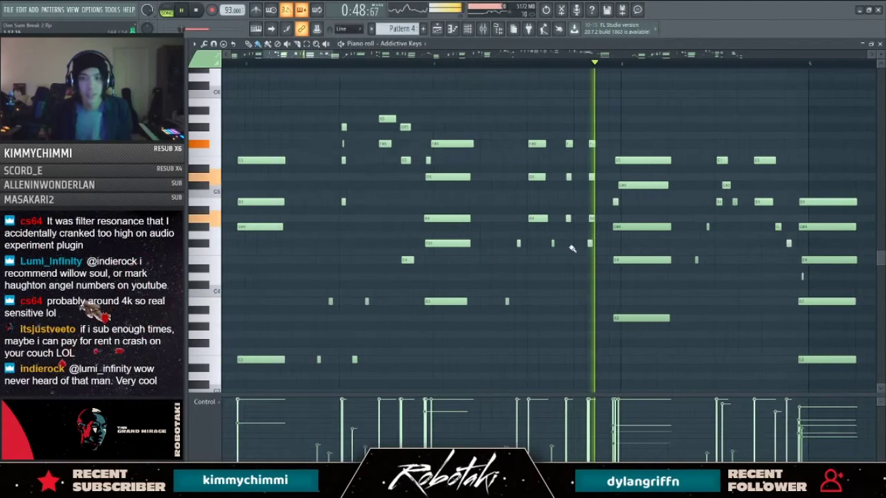
# Step: With snap off, nudge the bar 3 chord and its pickup notes slightly later, and replay from just before them
pyautogui.scroll(2, 569, 247)
pyautogui.keyDown('ctrl'); pyautogui.click(533, 219); pyautogui.keyUp('ctrl')
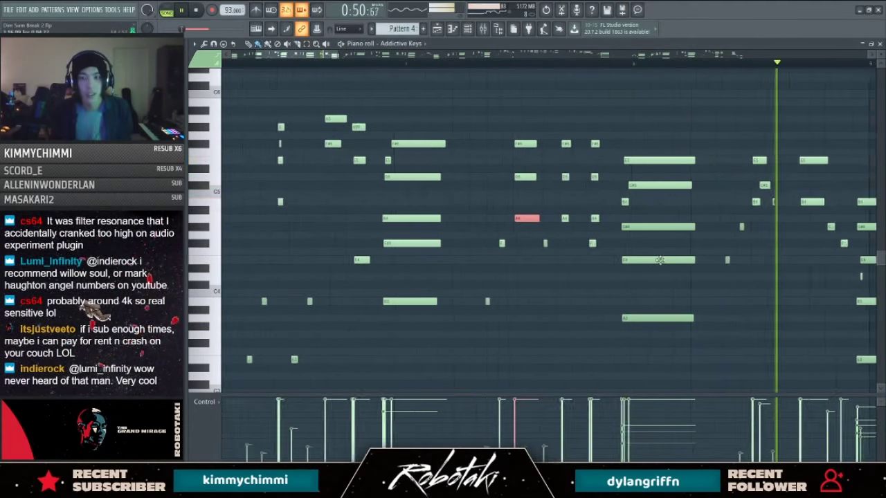
pyautogui.scroll(-2, 667, 260)
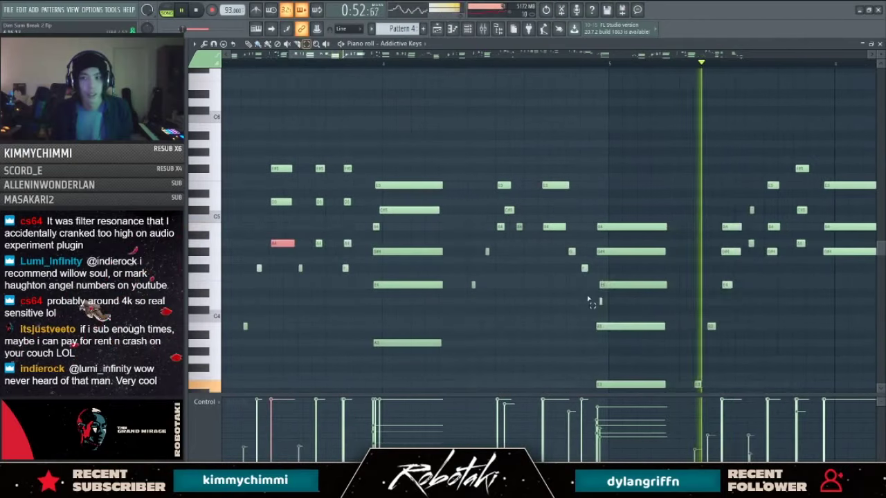
pyautogui.scroll(3, 784, 325)
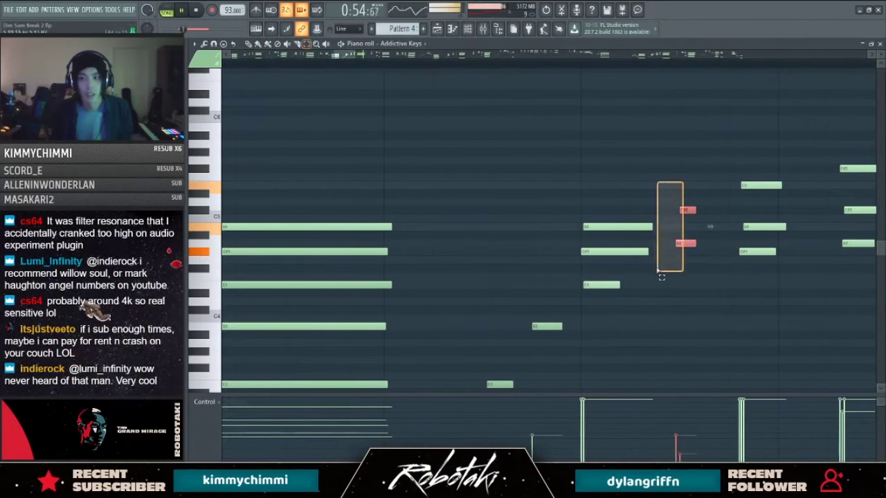
pyautogui.press('F6')
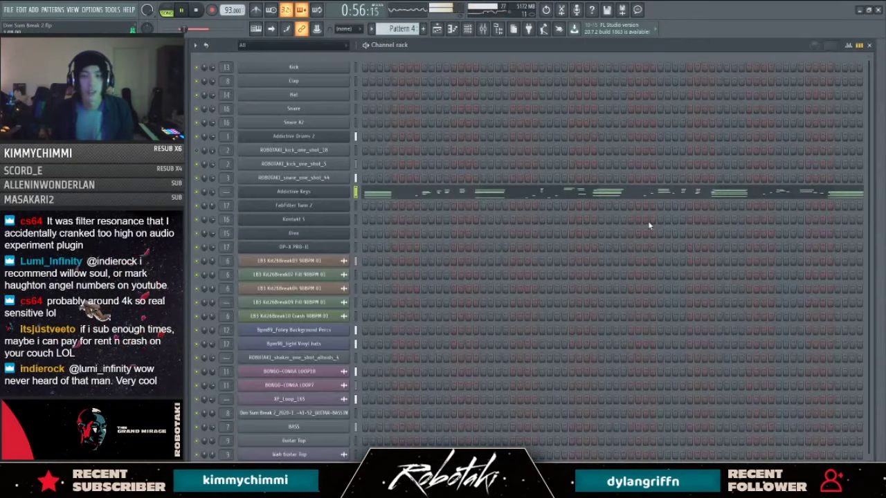
pyautogui.click(381, 194)
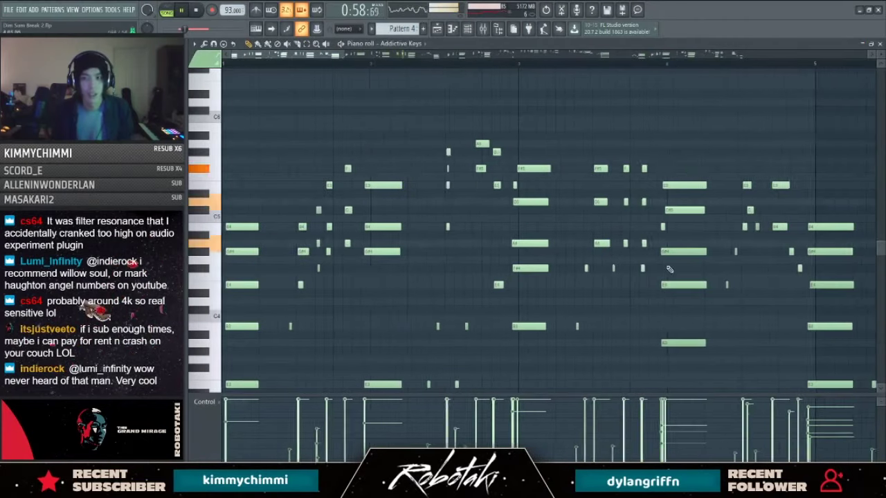
pyautogui.moveTo(433, 109); pyautogui.dragTo(590, 384)
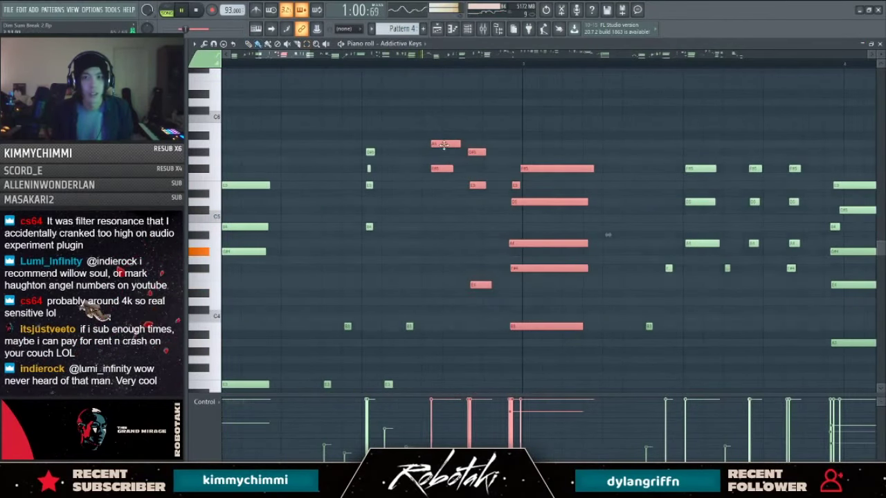
pyautogui.click(371, 71)
pyautogui.rightClick(372, 73)
pyautogui.click(367, 63)
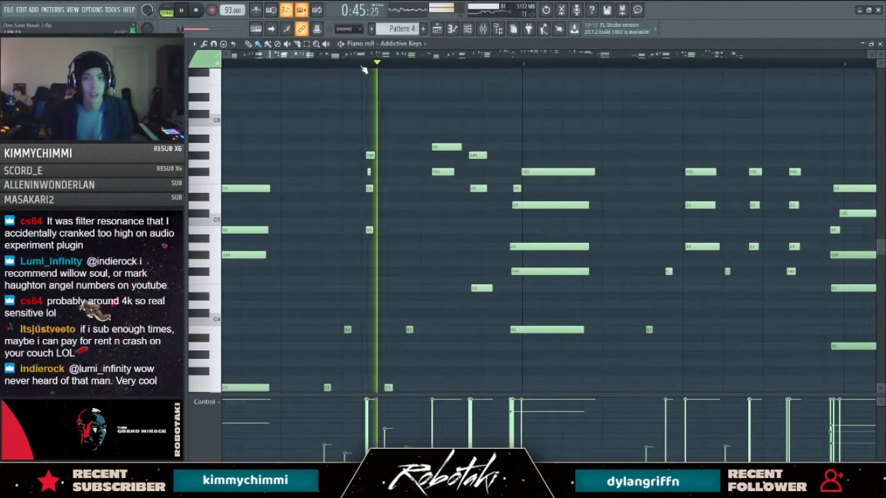
# Step: Add a short F#4 note to the bar 5 chord and play the passage leading into it
pyautogui.scroll(-3, 425, 186)
pyautogui.scroll(-1, 437, 191)
pyautogui.scroll(-3, 498, 223)
pyautogui.press('space')
pyautogui.scroll(-2, 536, 299)
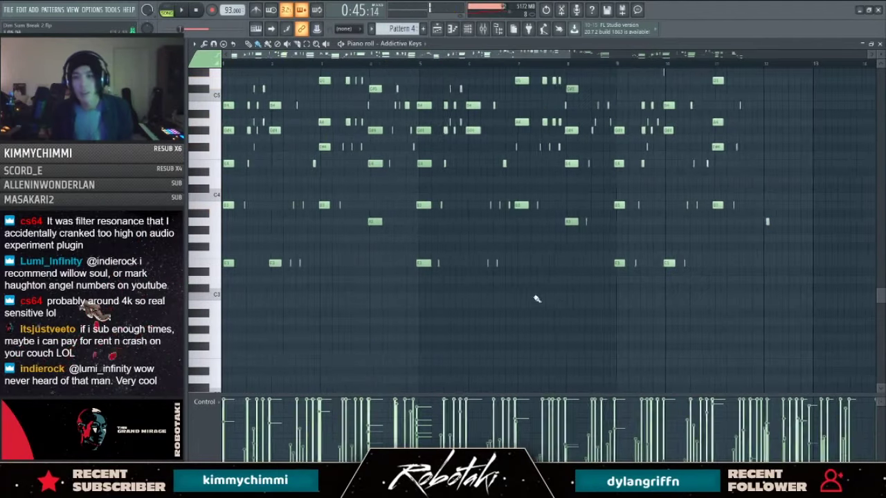
pyautogui.scroll(3, 525, 301)
pyautogui.keyDown('ctrl'); pyautogui.moveTo(419, 168); pyautogui.dragTo(431, 377); pyautogui.keyUp('ctrl')
pyautogui.scroll(3, 424, 177)
pyautogui.moveTo(438, 179); pyautogui.dragTo(454, 180)
pyautogui.hotkey('ctrl', 'd')
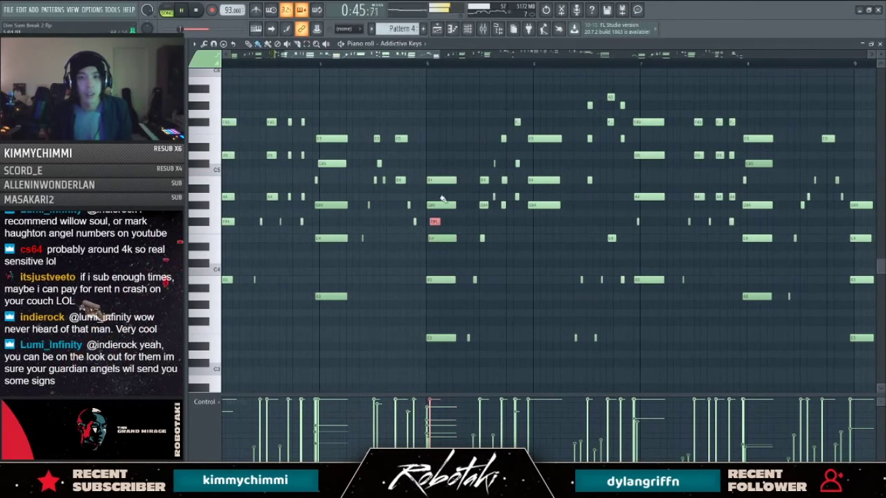
pyautogui.hotkey('ctrl', 'd')
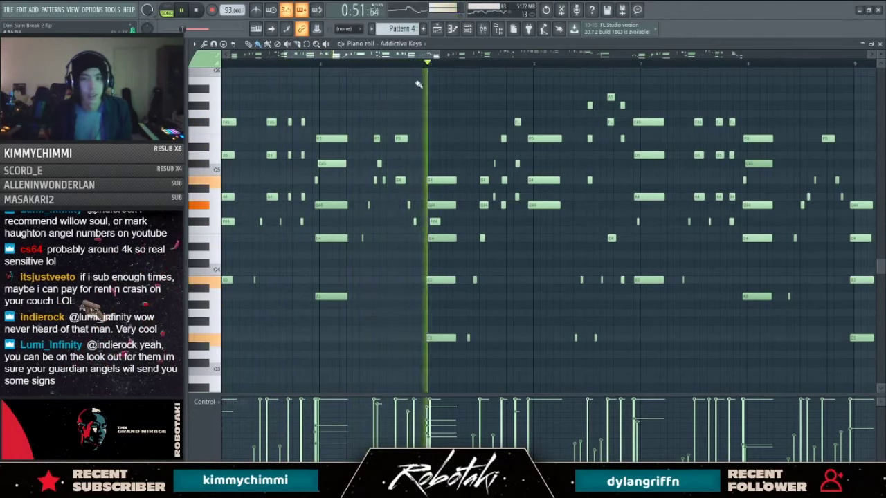
# Step: Shift the whole bar 5 chord slightly earlier, so it starts just ahead of the bar line
pyautogui.scroll(2, 419, 253)
pyautogui.moveTo(505, 162); pyautogui.dragTo(433, 392)
pyautogui.press('space')
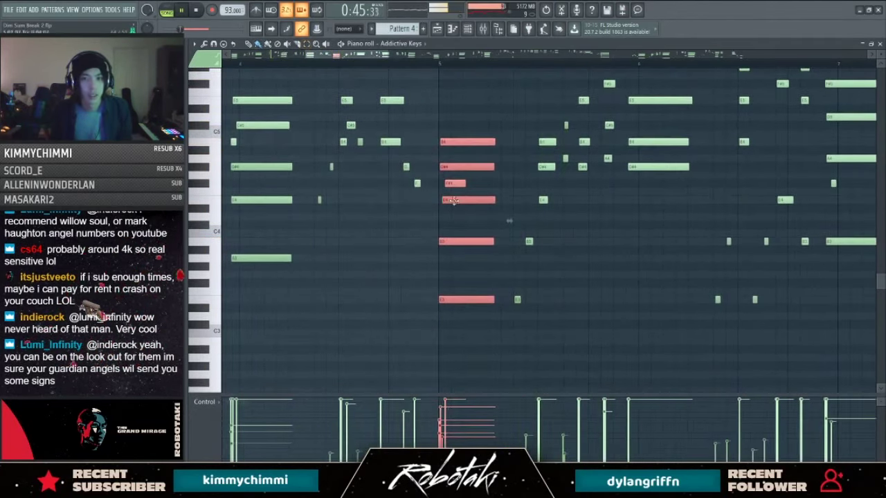
pyautogui.moveTo(453, 201); pyautogui.dragTo(439, 201)
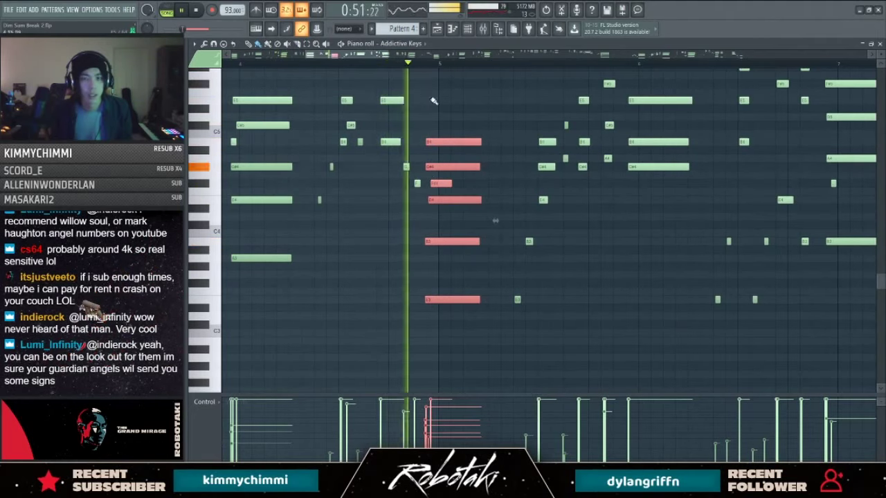
# Step: Delay the G#4 note of the bar 5 chord slightly against the other chord notes
pyautogui.keyDown('ctrl'); pyautogui.click(434, 101); pyautogui.keyUp('ctrl')
pyautogui.moveTo(438, 167); pyautogui.dragTo(444, 167)
pyautogui.click(443, 190)
pyautogui.rightClick(443, 190)
pyautogui.scroll(-1, 715, 277)
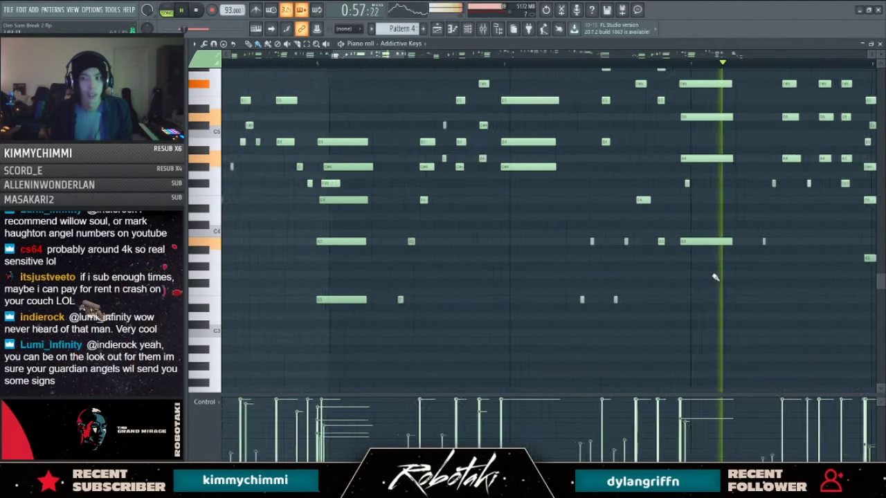
# Step: Remove the low E3 note from the bar 9 chord and play the passage around it
pyautogui.scroll(2, 716, 277)
pyautogui.scroll(-3, 580, 290)
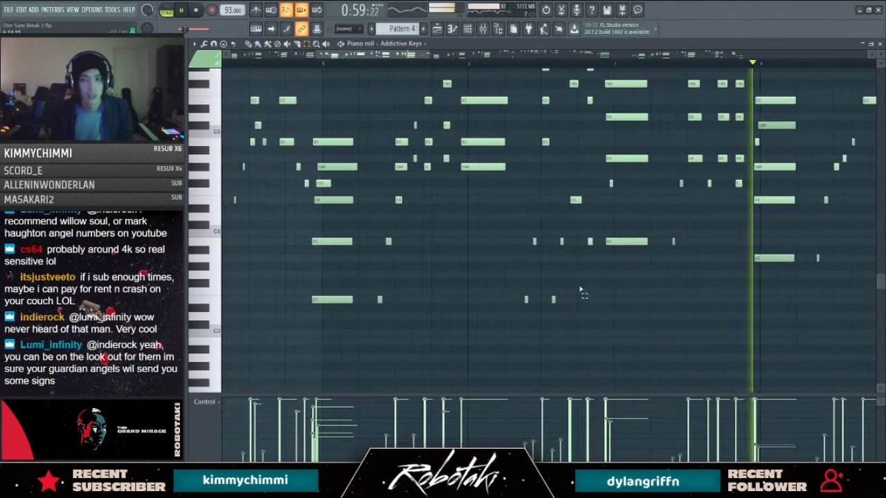
pyautogui.scroll(-2, 733, 280)
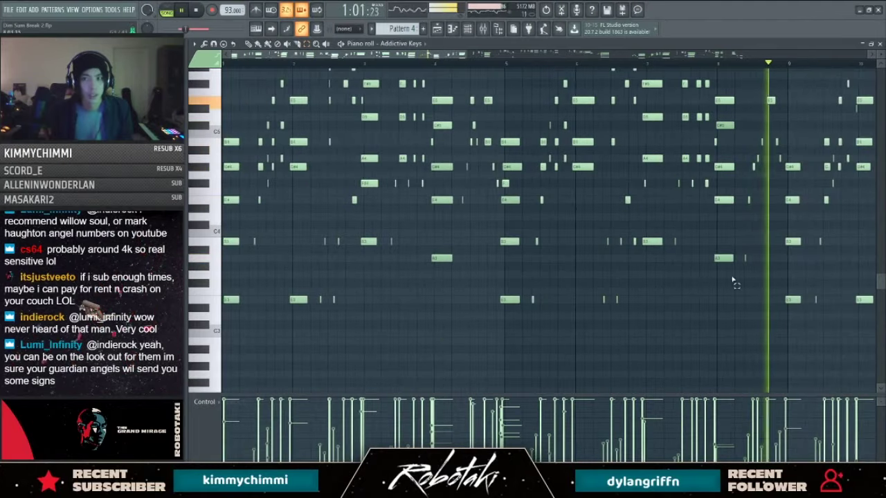
pyautogui.scroll(3, 733, 277)
pyautogui.moveTo(654, 72); pyautogui.dragTo(795, 181)
pyautogui.press('space')
pyautogui.moveTo(790, 143); pyautogui.dragTo(794, 299)
pyautogui.hotkey('ctrl', 'd')
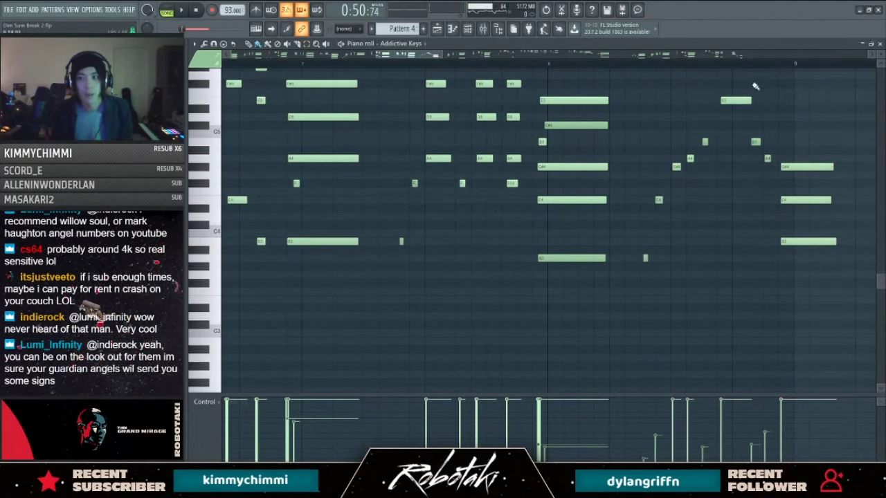
pyautogui.press('space')
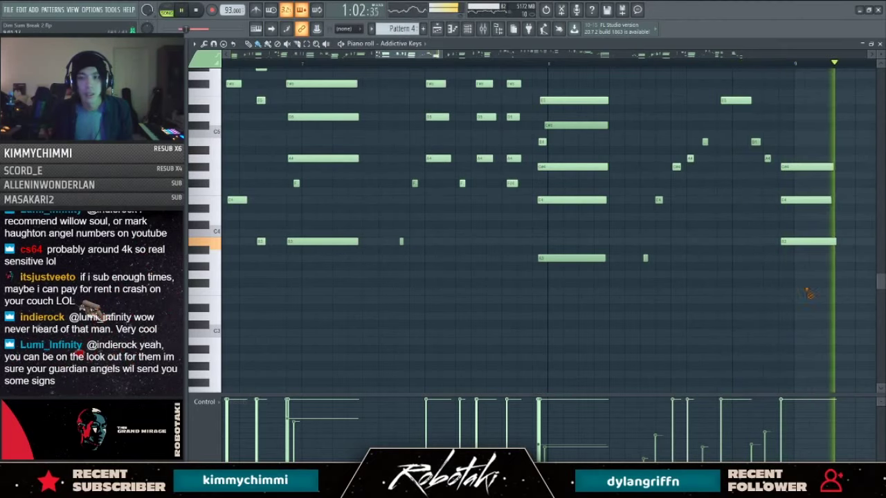
# Step: Remove the F#4 and low E3 notes from the bar 5 chord and pull its G#4 slightly earlier
pyautogui.scroll(-5, 572, 263)
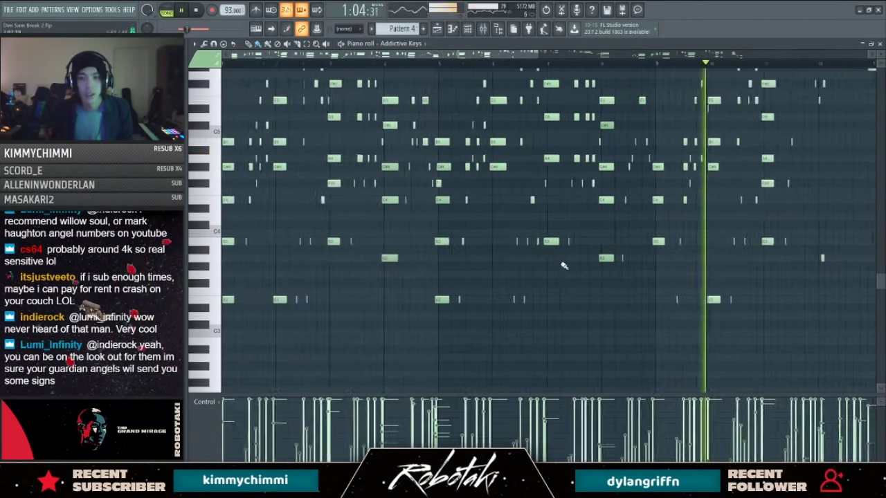
pyautogui.press('space')
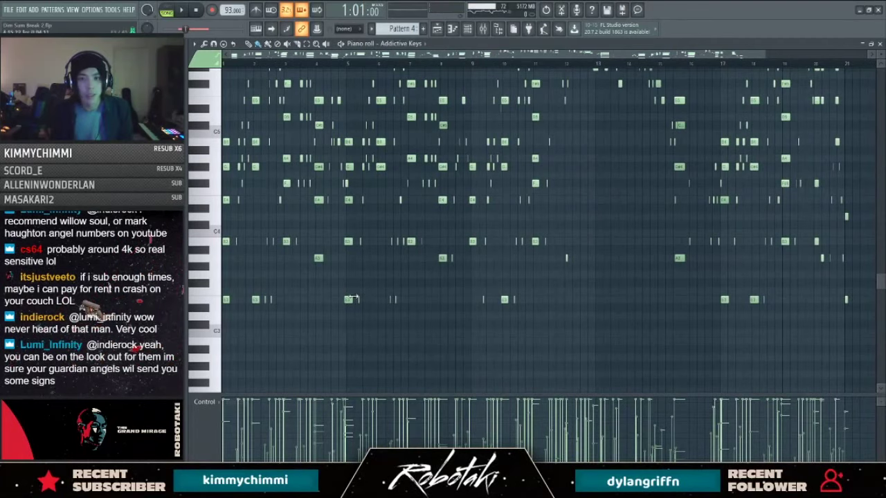
pyautogui.press('space')
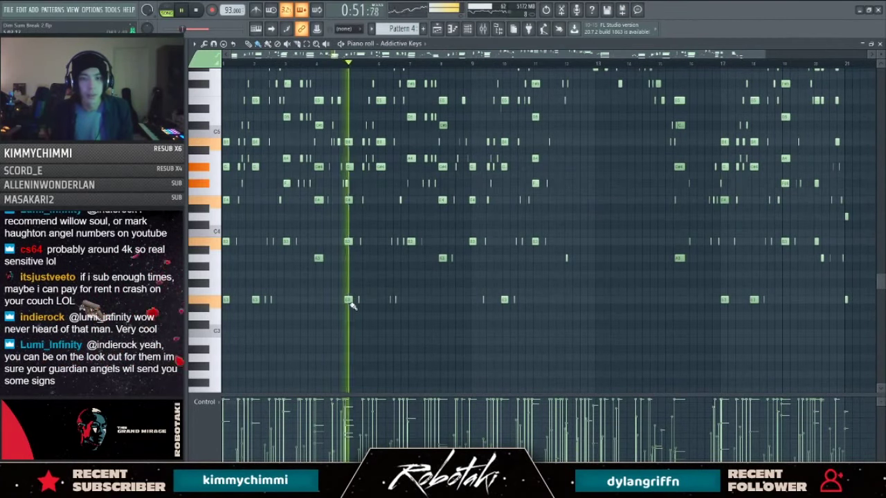
pyautogui.press('space')
pyautogui.scroll(3, 351, 263)
pyautogui.scroll(3, 350, 263)
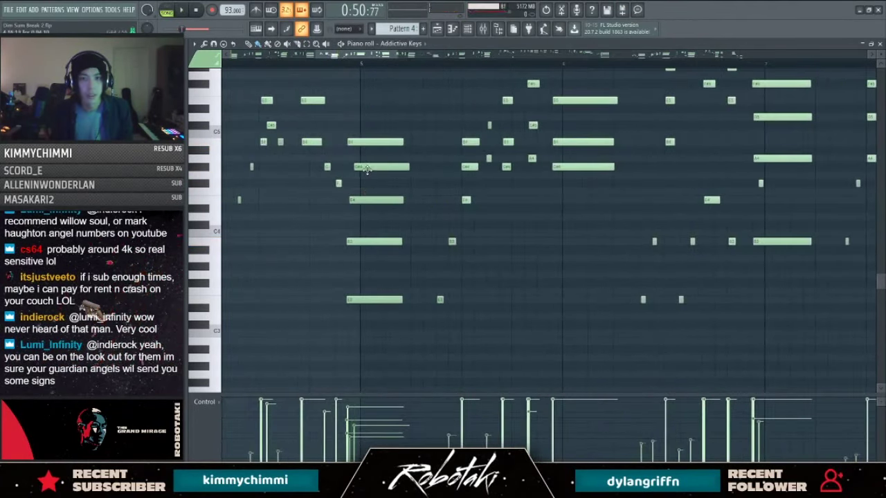
pyautogui.moveTo(363, 173); pyautogui.dragTo(361, 172)
pyautogui.rightClick(363, 299)
# Step: Try raising the two short lead-in notes before the bar 5 chord to B4 and A4, and play them
pyautogui.press('space')
pyautogui.press('space')
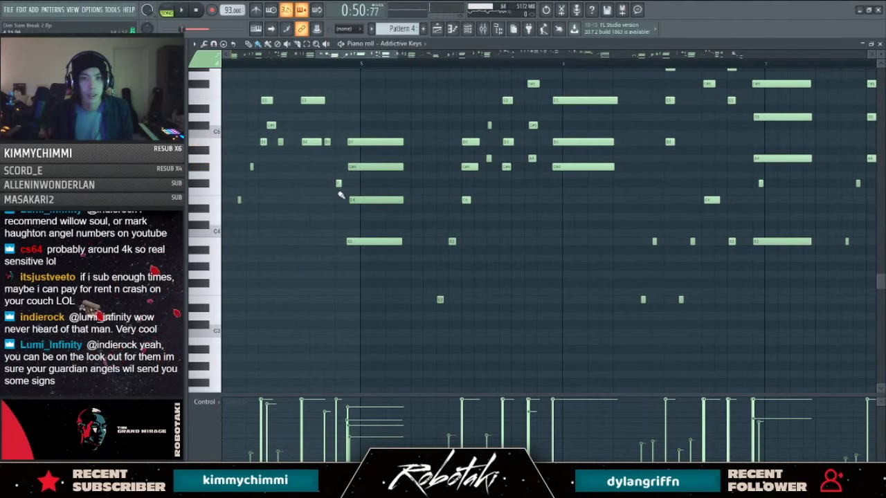
pyautogui.press('space')
pyautogui.click(246, 64)
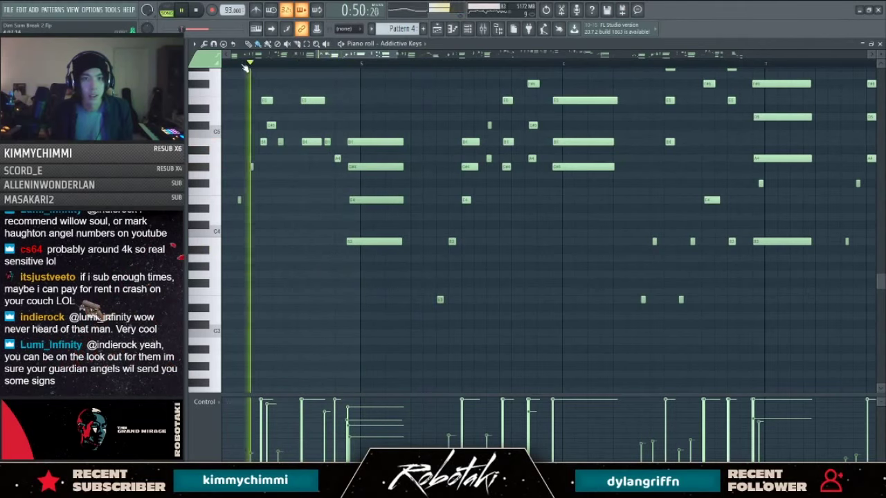
# Step: Return the two lead-in notes before the bar 5 chord to G#4 and F#4, and replay the phrase
pyautogui.press('space')
pyautogui.moveTo(326, 143); pyautogui.dragTo(326, 167)
pyautogui.moveTo(337, 159); pyautogui.dragTo(338, 183)
pyautogui.press('space')
pyautogui.press('space')
pyautogui.press('space')
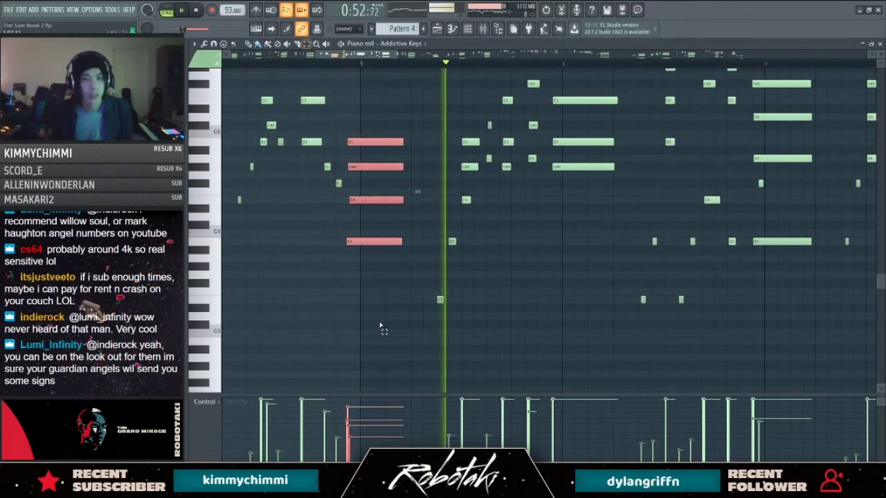
# Step: Delete the cluster of high notes running from the middle of bar 11 into the start of bar 12
pyautogui.scroll(-3, 409, 278)
pyautogui.scroll(-2, 411, 278)
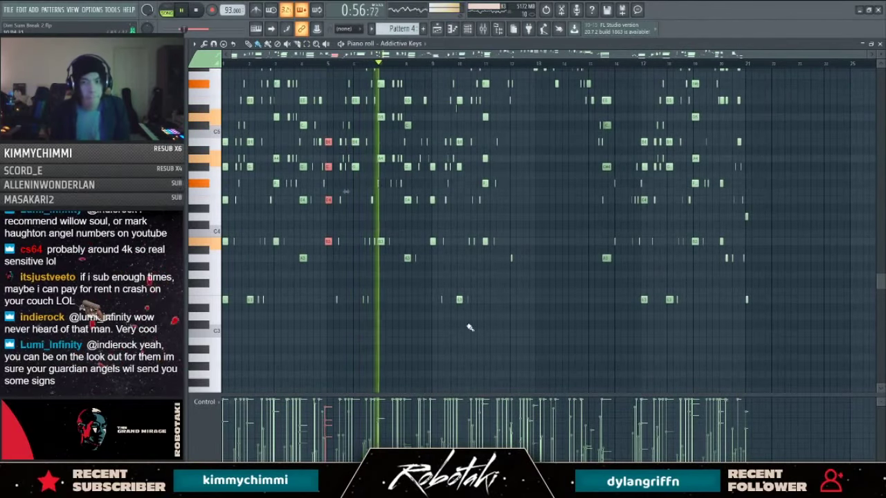
pyautogui.scroll(5, 382, 205)
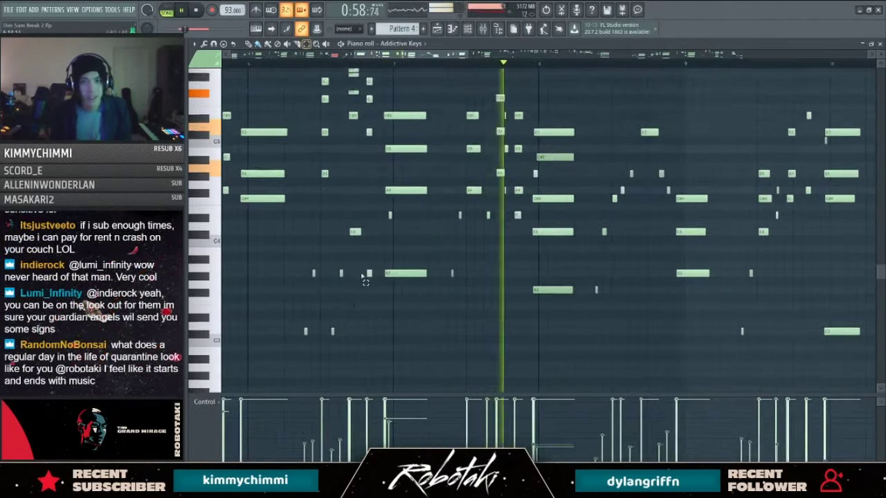
pyautogui.moveTo(346, 147); pyautogui.dragTo(398, 401)
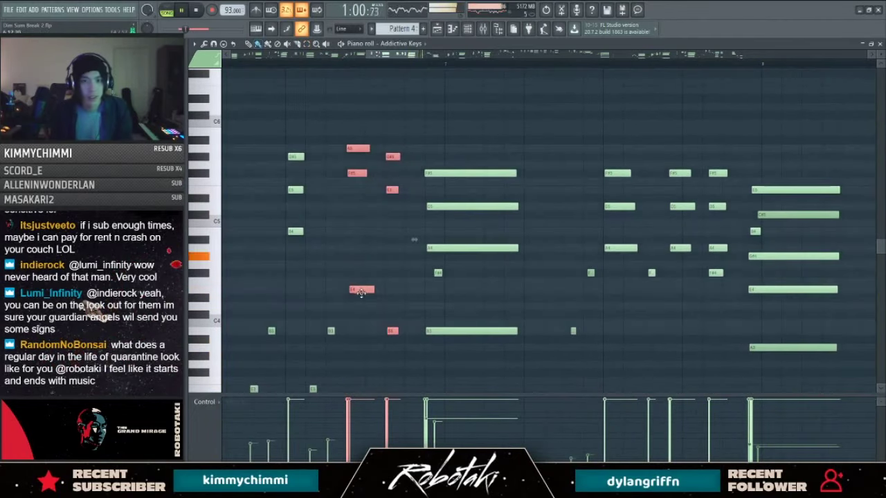
pyautogui.scroll(-5, 363, 293)
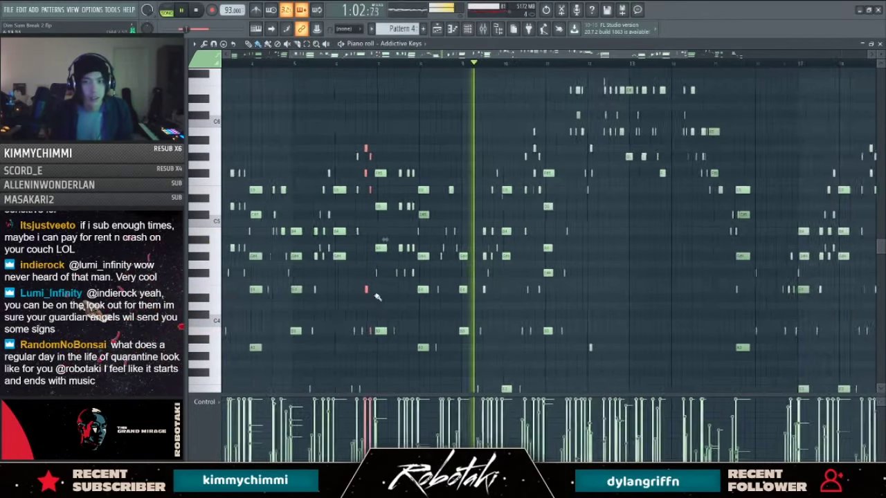
pyautogui.scroll(-4, 376, 295)
pyautogui.scroll(5, 526, 291)
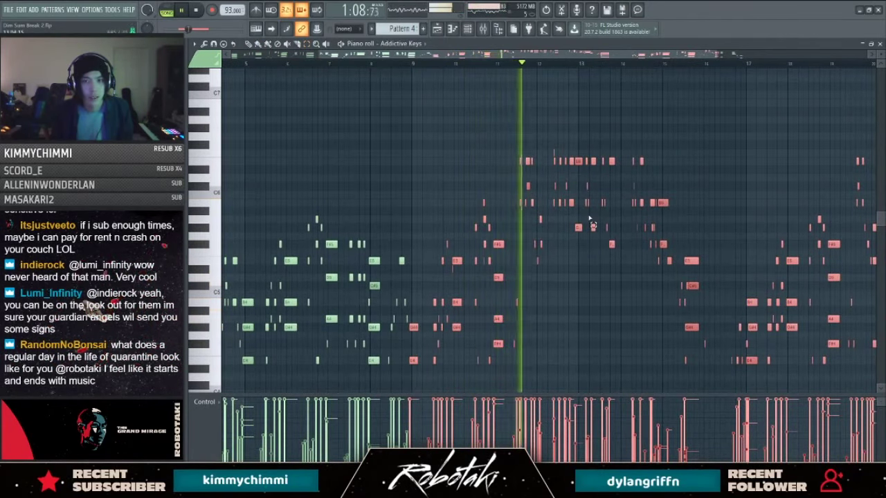
pyautogui.keyDown('ctrl'); pyautogui.scroll(2, 581, 229); pyautogui.keyUp('ctrl')
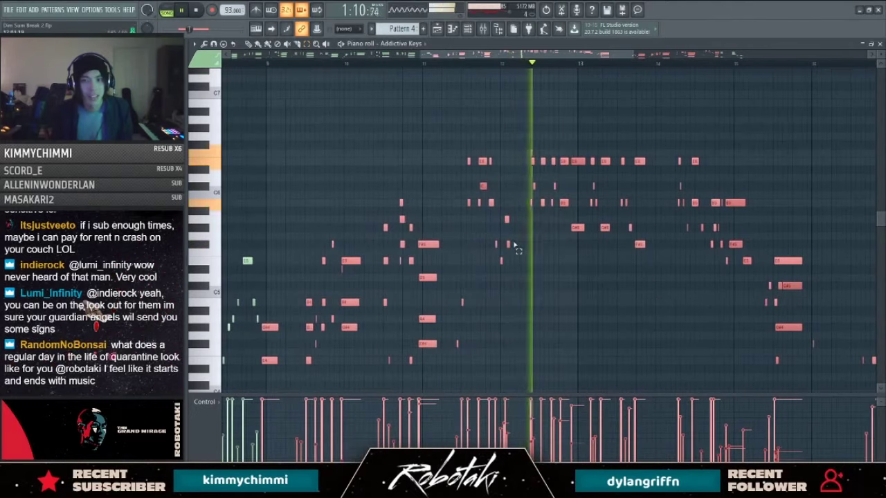
pyautogui.moveTo(442, 133); pyautogui.dragTo(520, 267)
pyautogui.press('Delete')
# Step: Move the high phrase from the middle of bar 13 into the gap around bar 12, a semitone lower, and play it
pyautogui.moveTo(595, 150); pyautogui.dragTo(660, 280)
pyautogui.press('space')
pyautogui.moveTo(622, 163); pyautogui.dragTo(509, 169)
pyautogui.click(417, 64)
pyautogui.press('space')
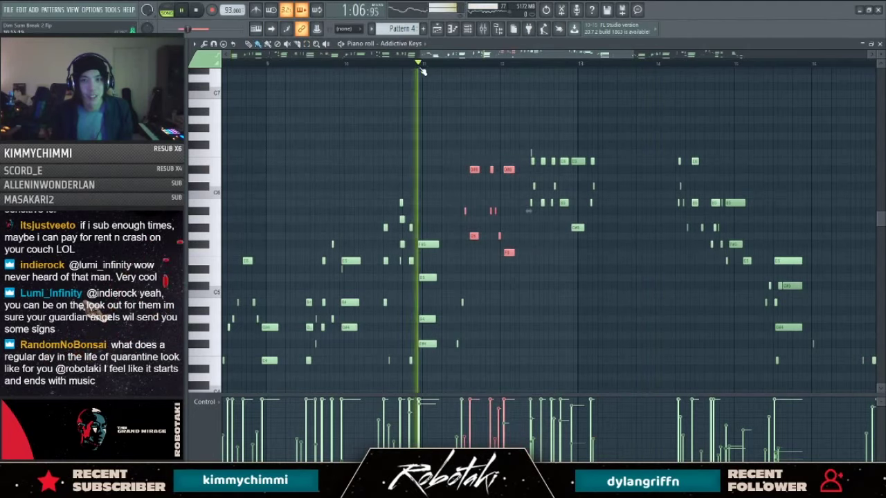
# Step: Delete the opening notes of the relocated high phrase, keeping only its ending around the bar 12 line
pyautogui.keyDown('ctrl'); pyautogui.scroll(2, 543, 190); pyautogui.keyUp('ctrl')
pyautogui.keyDown('ctrl'); pyautogui.scroll(1, 464, 251); pyautogui.keyUp('ctrl')
pyautogui.keyDown('ctrl'); pyautogui.moveTo(377, 151); pyautogui.dragTo(432, 240); pyautogui.keyUp('ctrl')
pyautogui.press('Delete')
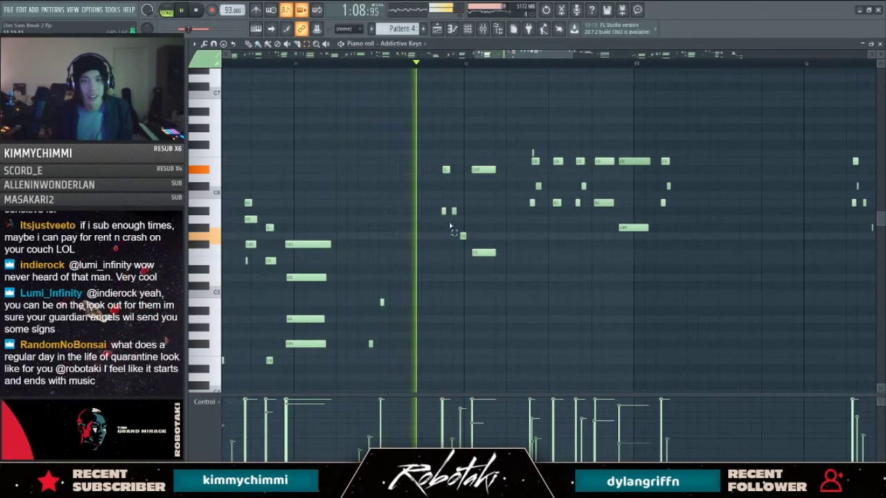
# Step: Shift the remaining notes of the high phrase slightly earlier and up one semitone, and listen to them
pyautogui.keyDown('ctrl'); pyautogui.moveTo(415, 149); pyautogui.dragTo(497, 266); pyautogui.keyUp('ctrl')
pyautogui.press('space')
pyautogui.press('space')
pyautogui.moveTo(483, 168); pyautogui.dragTo(463, 160)
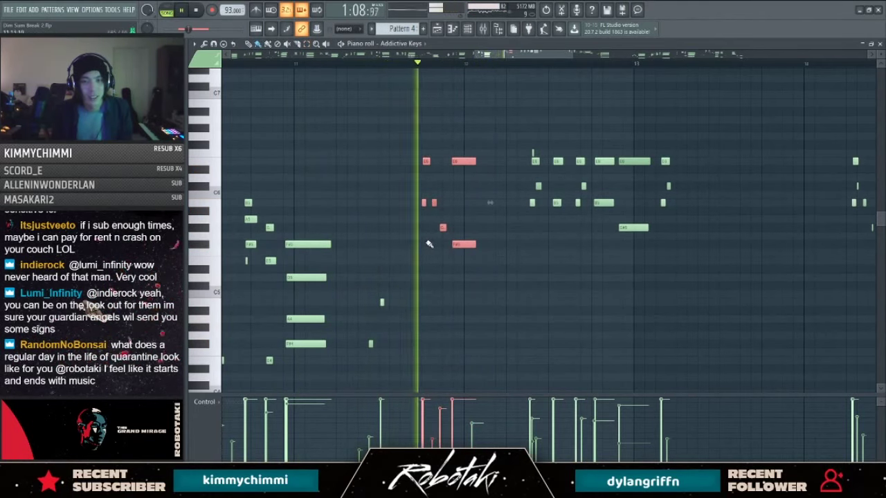
pyautogui.keyDown('ctrl'); pyautogui.click(445, 263); pyautogui.keyUp('ctrl')
pyautogui.press('space')
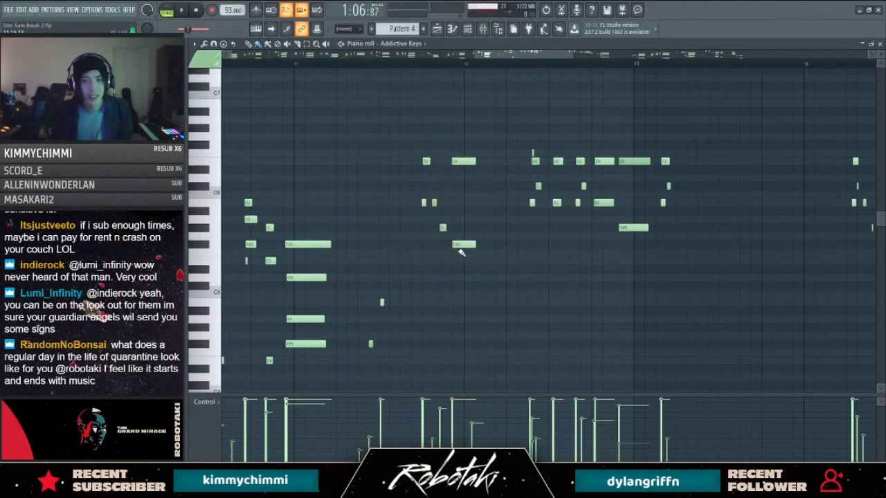
# Step: Lower the F#5 beneath the long E6 at bar 12 to E5 and play the phrase
pyautogui.moveTo(459, 247); pyautogui.dragTo(457, 263)
pyautogui.moveTo(422, 132); pyautogui.dragTo(513, 309)
pyautogui.press('space')
pyautogui.keyDown('ctrl'); pyautogui.click(471, 223); pyautogui.keyUp('ctrl')
pyautogui.scroll(2, 458, 225)
pyautogui.moveTo(447, 139); pyautogui.dragTo(487, 269)
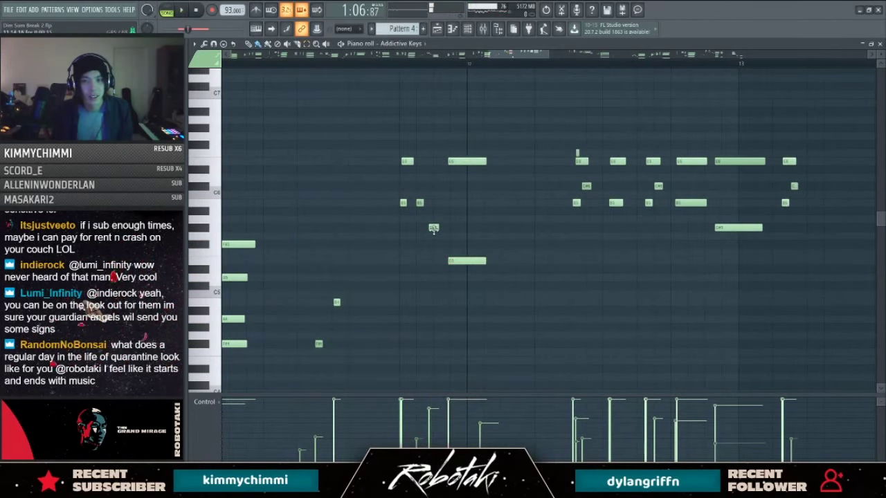
# Step: Move the long E6 and E5 onto the bar 12 line, add a short F#5 before them, and play the phrase
pyautogui.press('space')
pyautogui.moveTo(478, 141); pyautogui.dragTo(489, 262)
pyautogui.rightClick(453, 311)
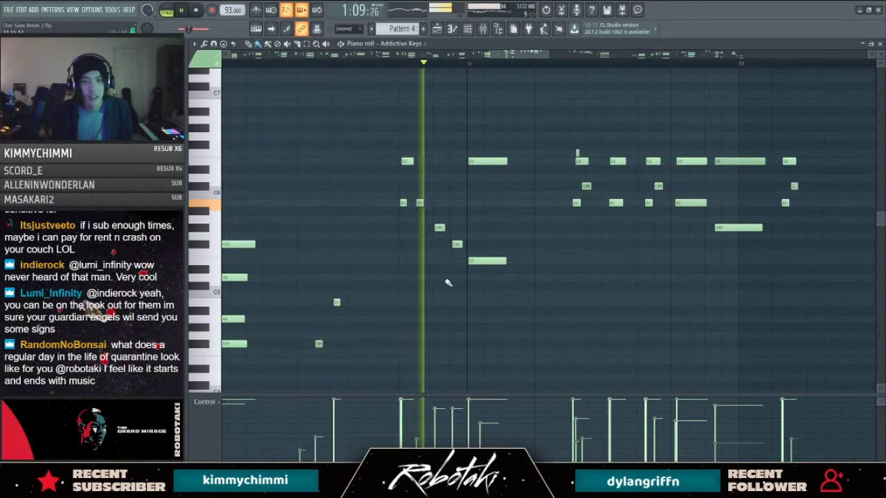
# Step: Shift the G#5, the F#5 and the long E6 and E5 slightly earlier at bar 12, and play the phrase
pyautogui.press('space')
pyautogui.moveTo(461, 256); pyautogui.dragTo(460, 255)
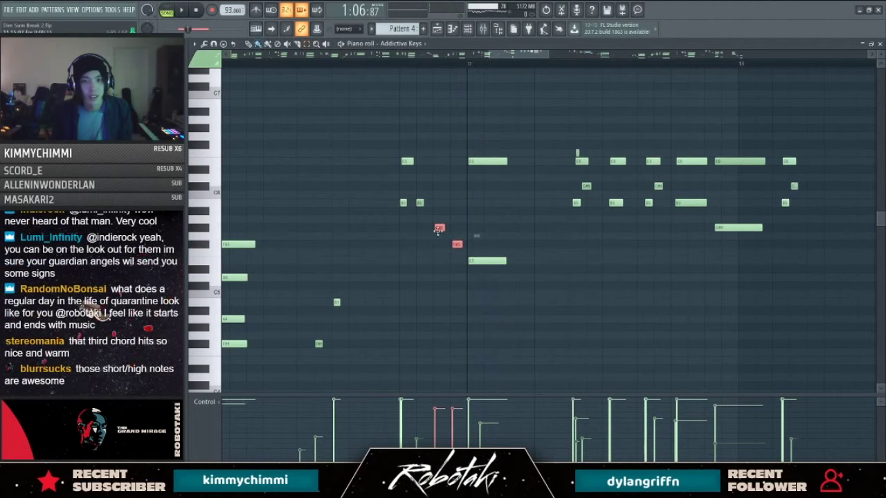
pyautogui.hotkey('shift', 'Left')
pyautogui.moveTo(503, 150); pyautogui.dragTo(474, 263)
pyautogui.keyDown('ctrl'); pyautogui.click(472, 239); pyautogui.keyUp('ctrl')
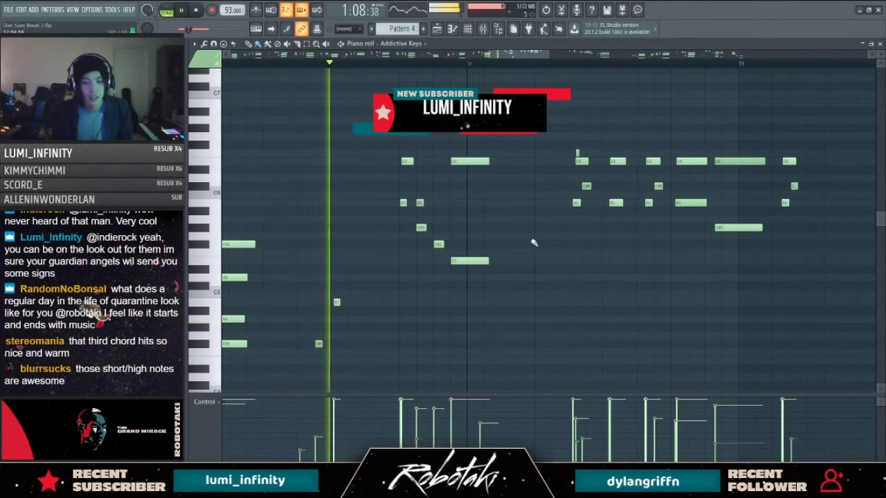
pyautogui.press('space')
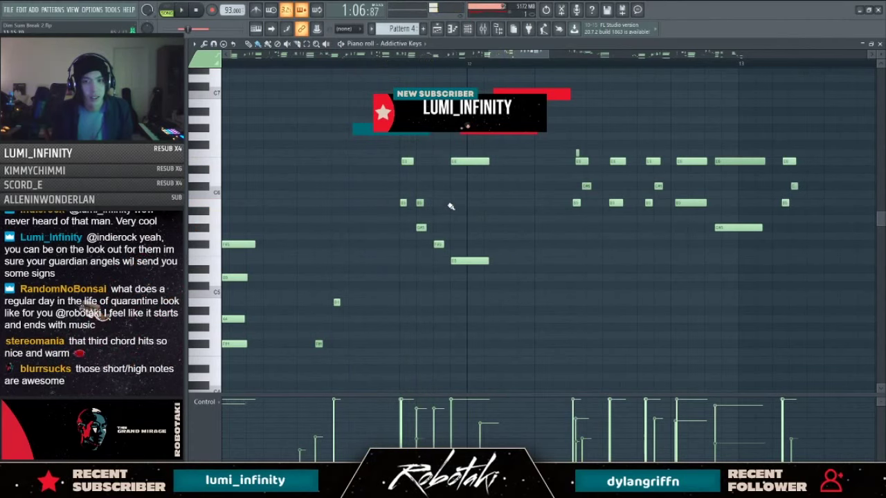
# Step: Add a short B5 followed by a longer C#6 beneath the long E6 at bar 12, and listen to the result
pyautogui.moveTo(457, 211); pyautogui.dragTo(457, 228)
pyautogui.click(466, 204)
pyautogui.press('space')
pyautogui.click(449, 63)
pyautogui.press('space')
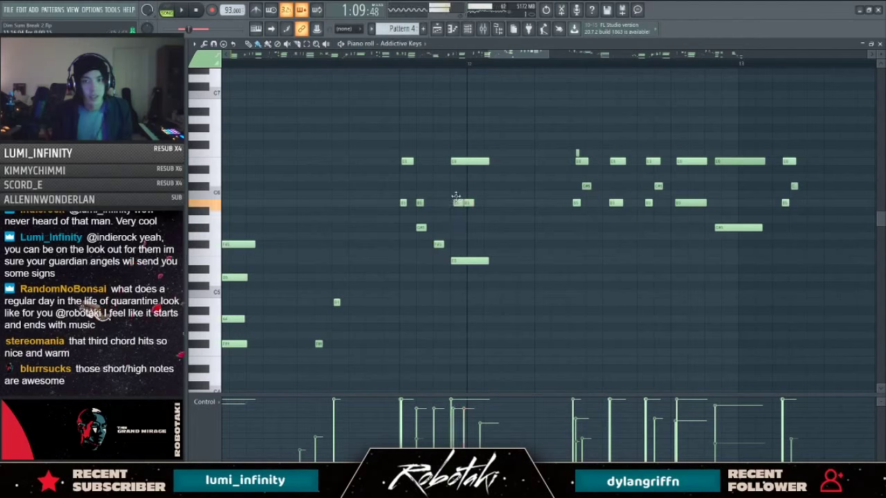
pyautogui.moveTo(456, 197); pyautogui.dragTo(463, 177)
pyautogui.keyDown('ctrl'); pyautogui.moveTo(457, 213); pyautogui.dragTo(477, 181); pyautogui.keyUp('ctrl')
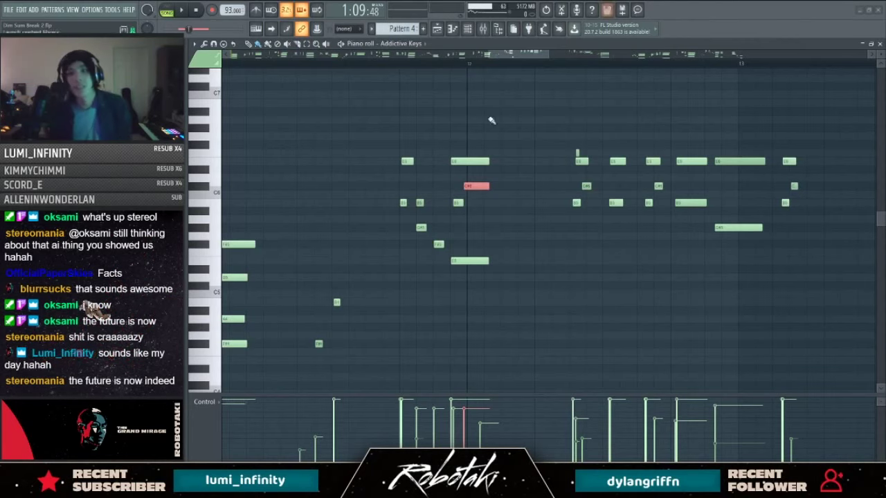
# Step: Set the snap to Line and play the keys part around bar 12
pyautogui.scroll(-3, 519, 161)
pyautogui.scroll(4, 522, 160)
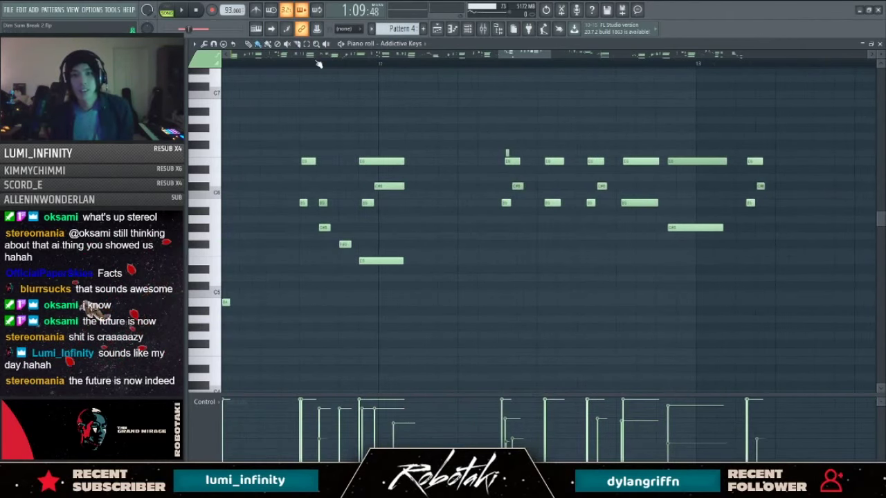
pyautogui.click(344, 29)
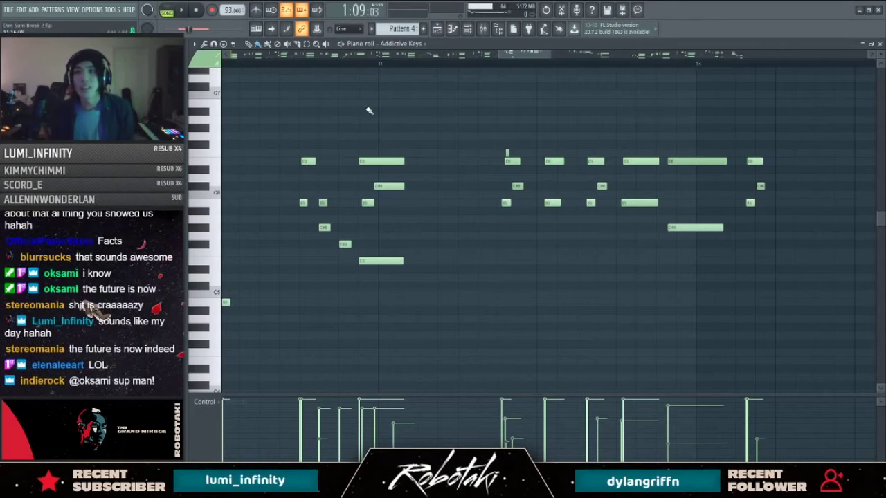
pyautogui.scroll(-3, 366, 110)
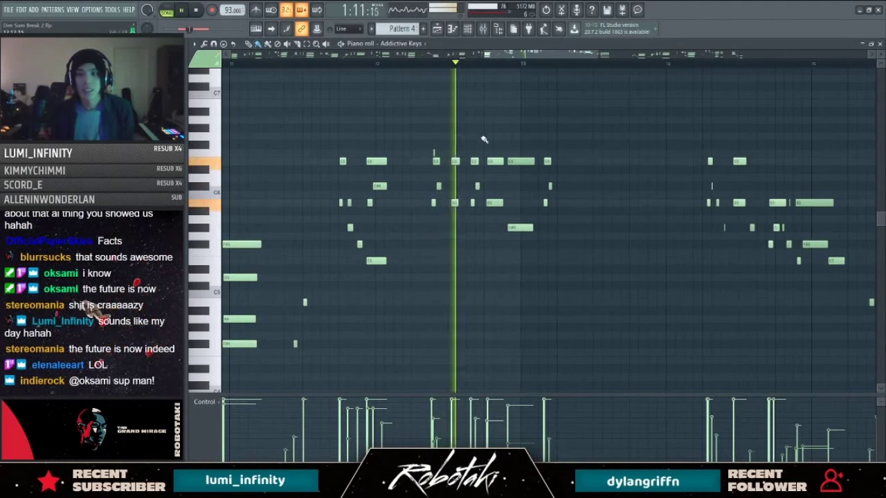
pyautogui.press('space')
# Step: Delete the high phrase around bar 13 and all the keys notes after it in Pattern 4
pyautogui.moveTo(422, 115); pyautogui.dragTo(627, 301)
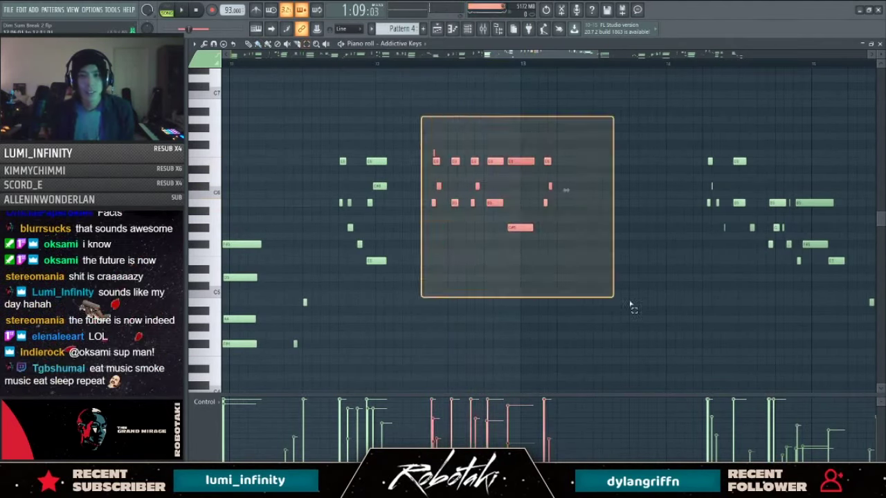
pyautogui.press('Delete')
pyautogui.scroll(-2, 370, 189)
pyautogui.scroll(-2, 477, 183)
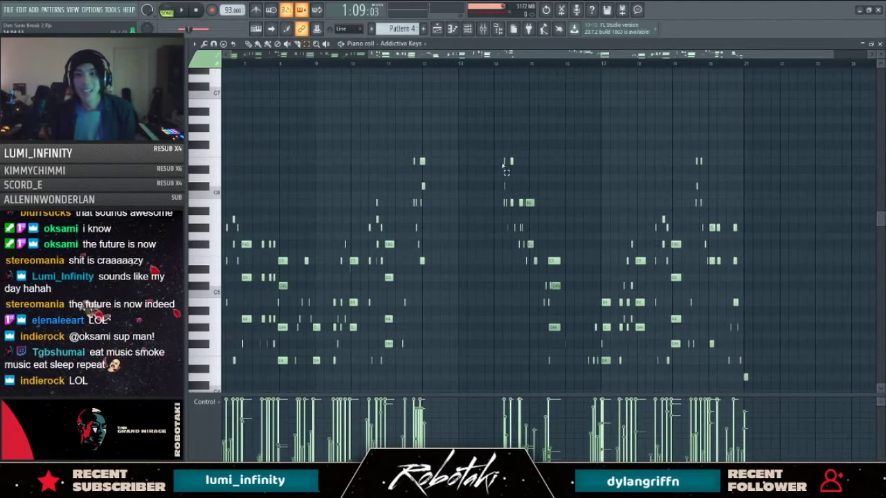
pyautogui.scroll(-2, 496, 138)
pyautogui.moveTo(476, 76); pyautogui.dragTo(877, 392)
pyautogui.press('Delete')
pyautogui.scroll(-3, 519, 252)
pyautogui.scroll(3, 519, 252)
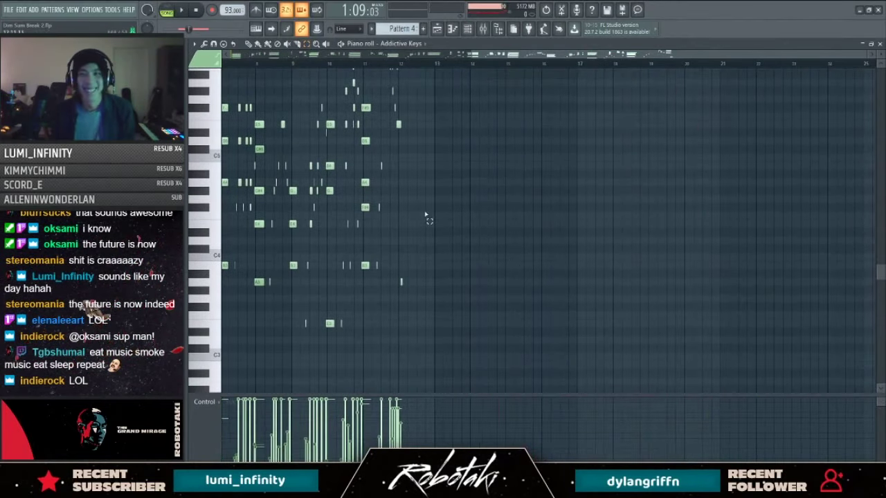
pyautogui.scroll(1, 456, 198)
# Step: Listen to the keys part from about bar 7 of the pattern
pyautogui.click(457, 70)
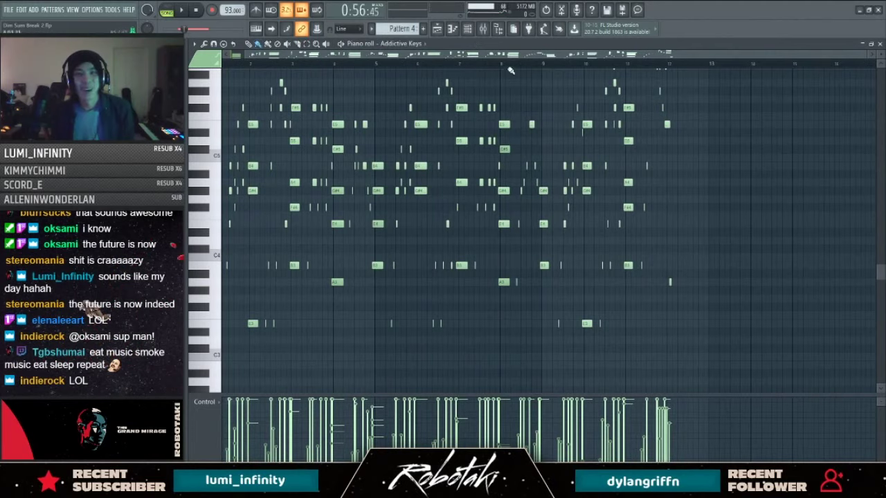
pyautogui.press('space')
pyautogui.press('space')
pyautogui.scroll(2, 596, 148)
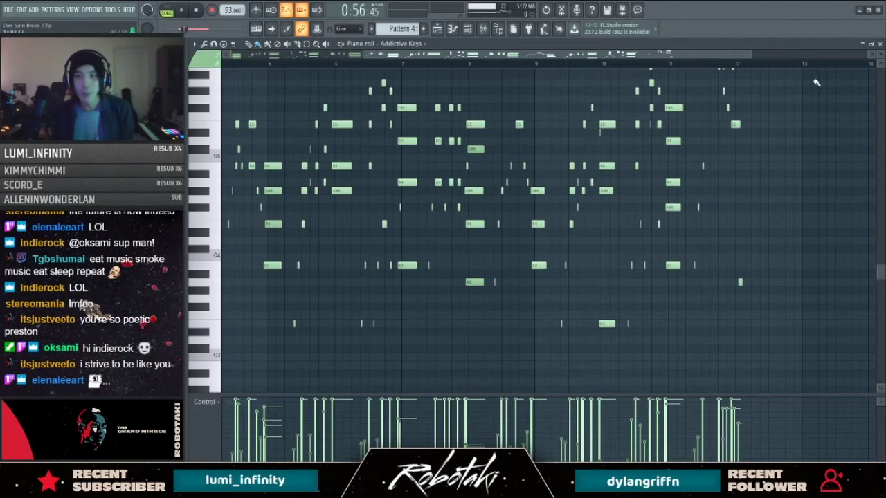
# Step: Play the arrangement in the playlist from bar 33
pyautogui.press('F5')
pyautogui.click(515, 65)
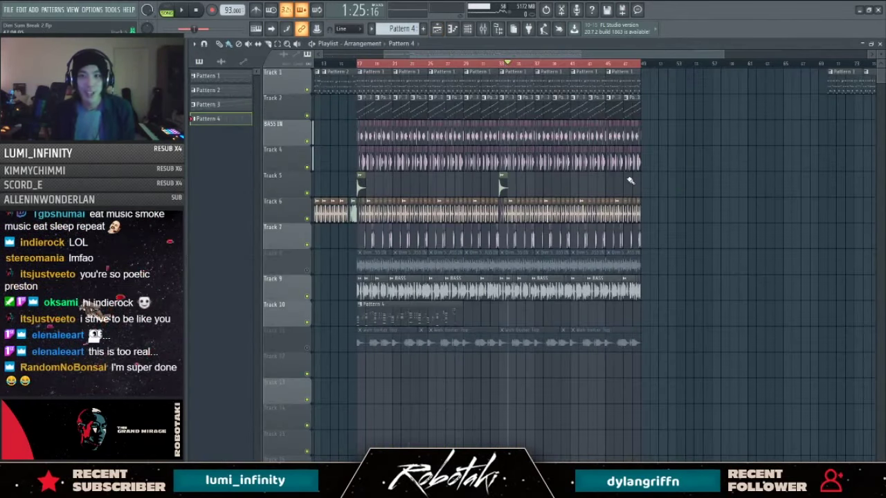
pyautogui.scroll(3, 508, 64)
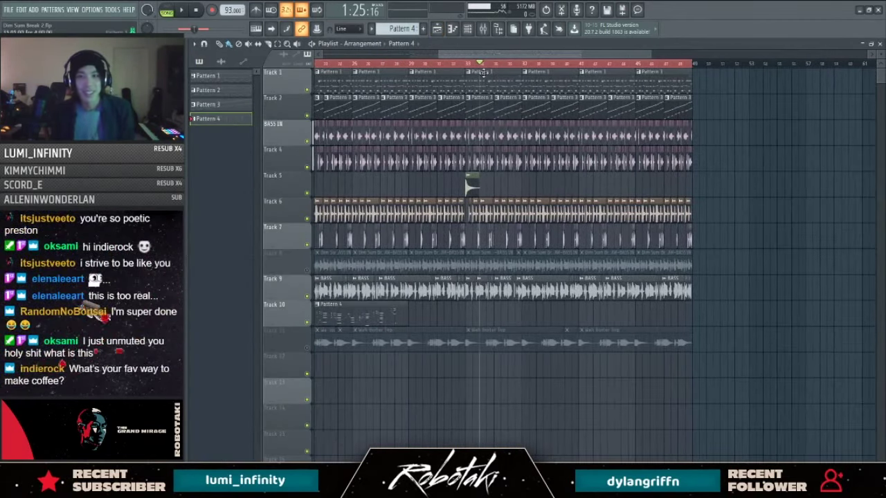
pyautogui.click(467, 65)
pyautogui.press('space')
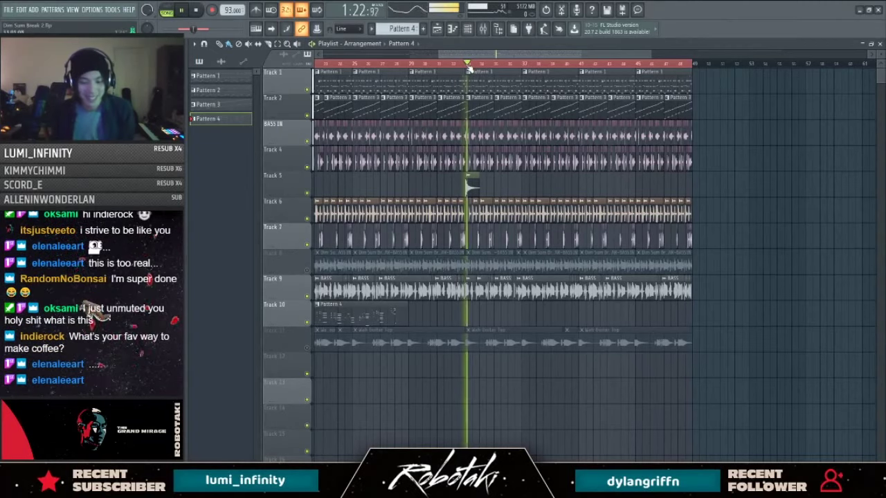
pyautogui.press('space')
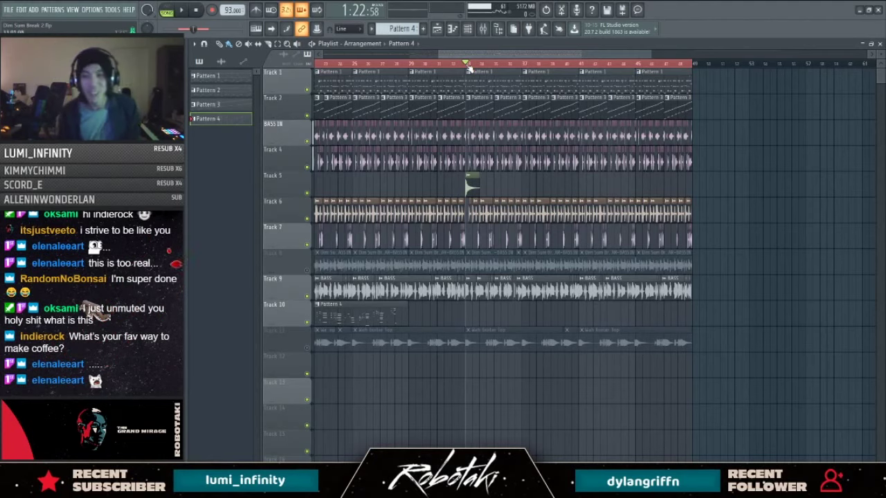
# Step: Unmute the Wah Guitar Top track, Track 11, and play it with the Addictive Keys part from bar 25
pyautogui.click(309, 349)
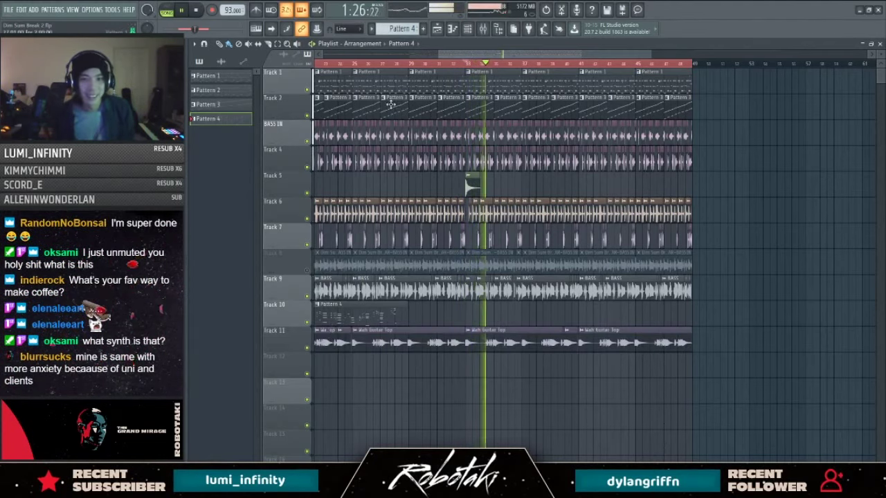
pyautogui.click(352, 63)
pyautogui.hscroll(-2, 377, 289)
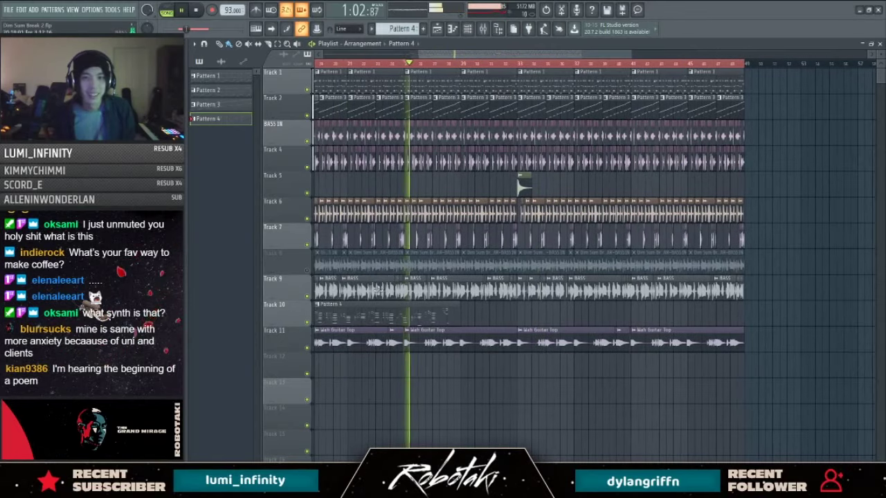
pyautogui.press('F6')
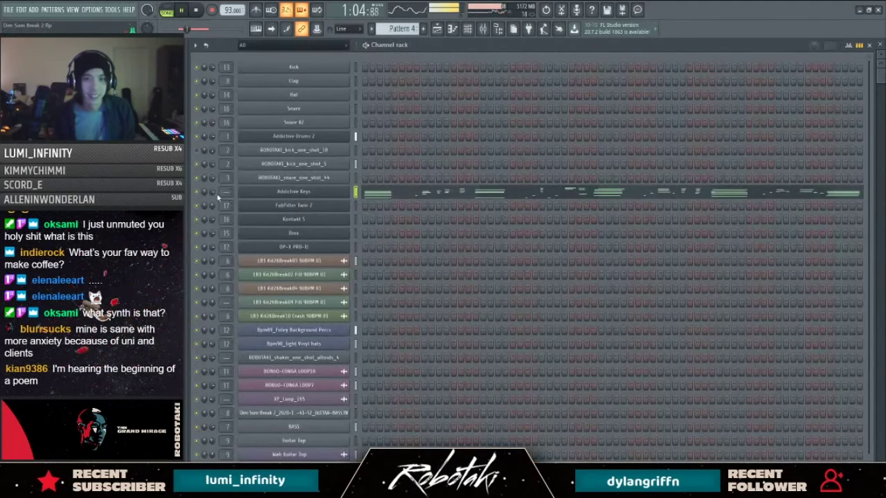
pyautogui.click(380, 198)
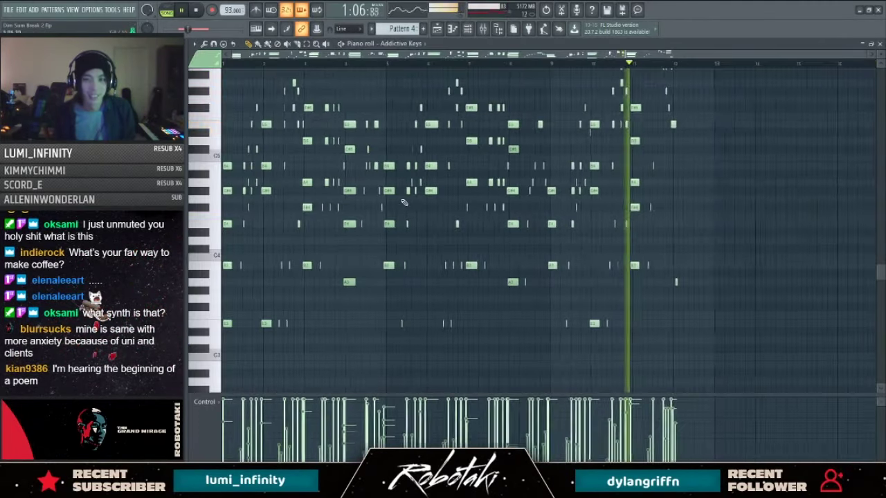
# Step: Delete the Wah Guitar Top clips before bar 33 on Track 11 and stop playback
pyautogui.press('F5')
pyautogui.rightClick(439, 349)
pyautogui.hotkey('ctrl', 'z')
pyautogui.scroll(-2, 363, 353)
pyautogui.rightClick(356, 350)
pyautogui.rightClick(400, 348)
pyautogui.scroll(2, 398, 338)
pyautogui.press('space')
# Step: Delete all Addictive Keys notes from bar 9 onward in Pattern 4, keeping the first eight bars
pyautogui.doubleClick(414, 317)
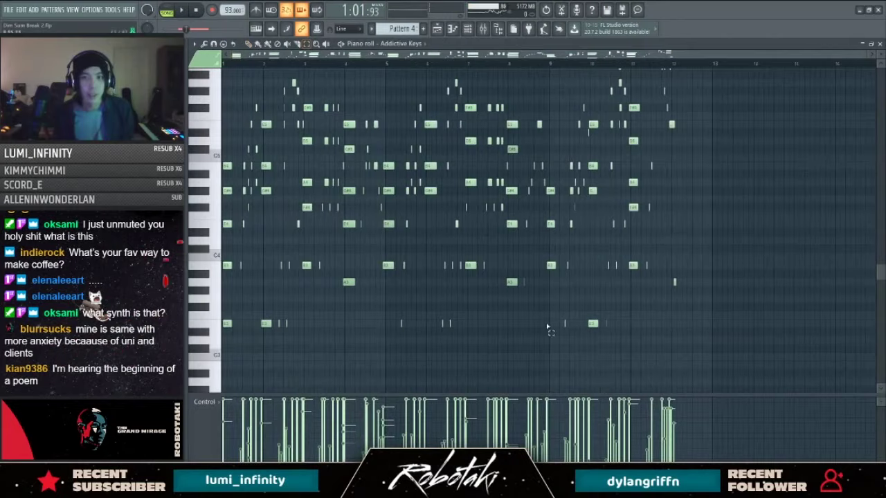
pyautogui.moveTo(547, 328); pyautogui.dragTo(737, 68)
pyautogui.press('Delete')
pyautogui.scroll(-1, 561, 198)
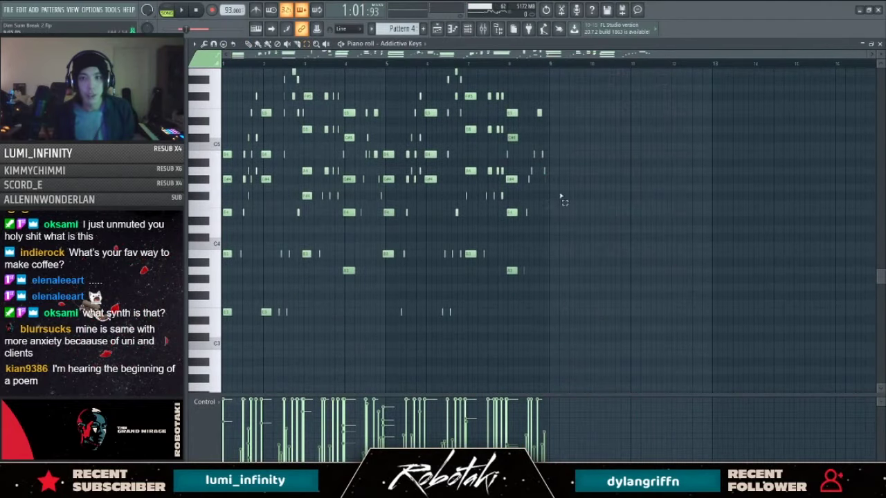
# Step: Place a second Pattern 4 clip on Track 10 at bar 25, directly after the first one
pyautogui.hotkey('ctrl', 'a')
pyautogui.click(436, 28)
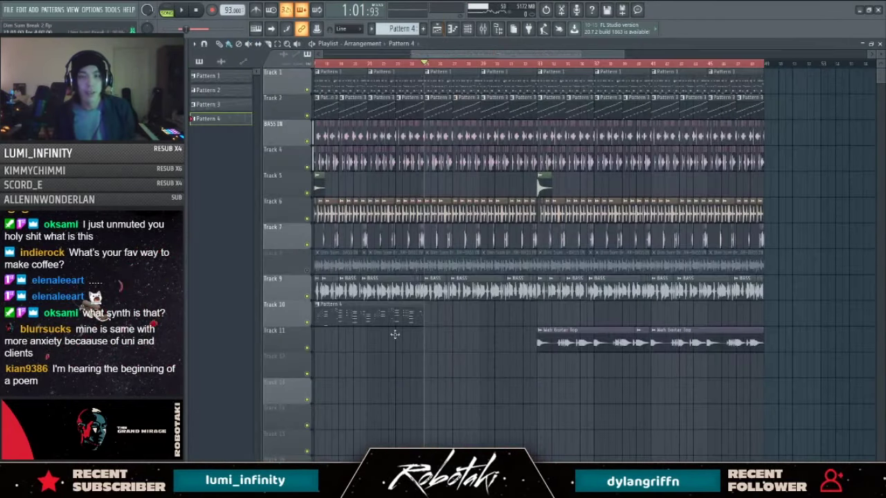
pyautogui.click(430, 320)
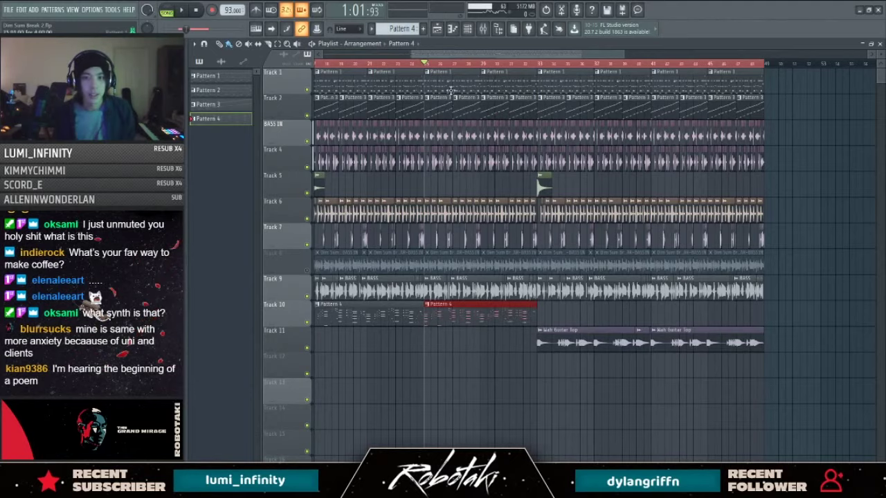
# Step: Select all the Addictive Keys notes in Pattern 4's piano roll
pyautogui.click(451, 28)
pyautogui.press('F6')
pyautogui.press('F7')
pyautogui.hotkey('ctrl', 'a')
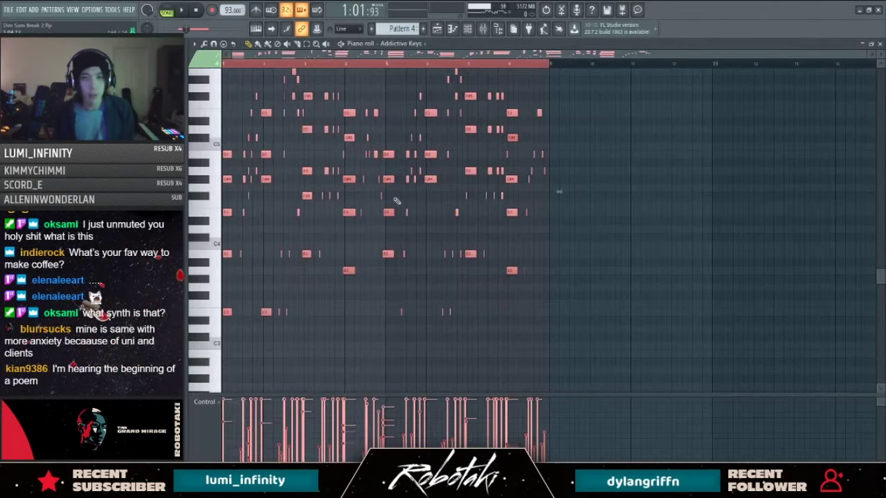
# Step: Open the FabFilter Twin 2 synth to examine its Music Box preset, and close it again
pyautogui.press('F6')
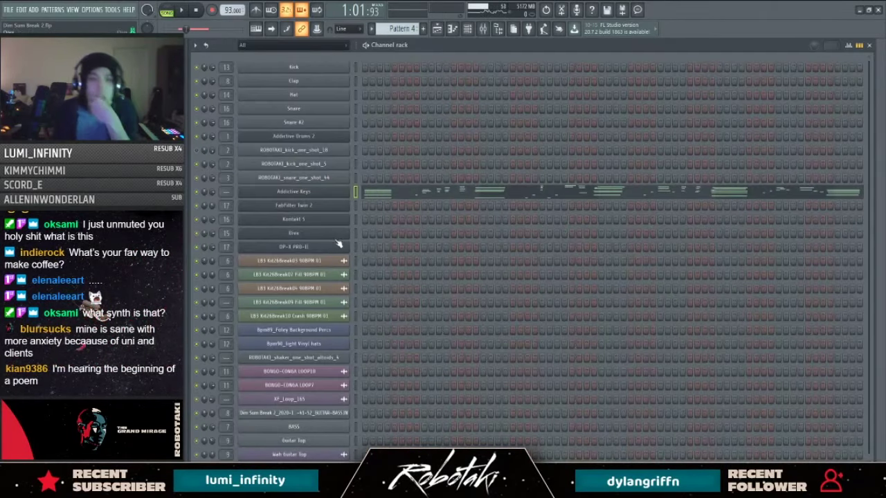
pyautogui.click(319, 207)
pyautogui.press('Escape')
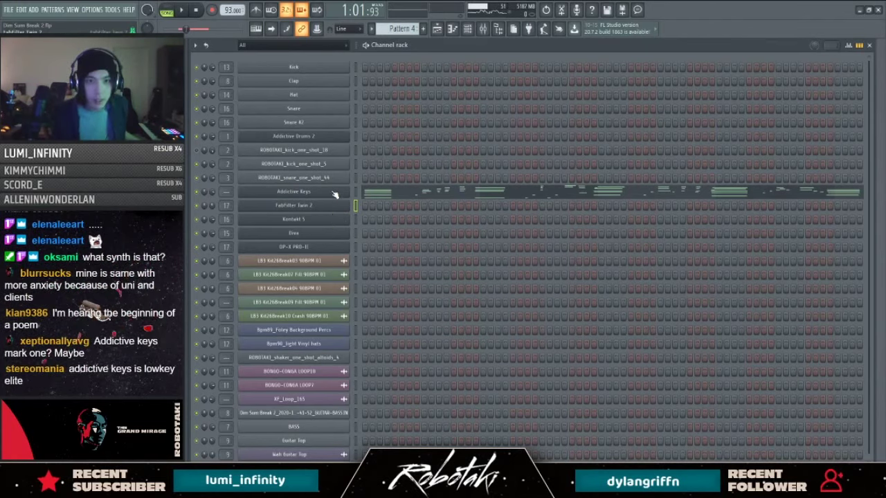
pyautogui.click(328, 206)
pyautogui.moveTo(389, 82); pyautogui.dragTo(433, 83)
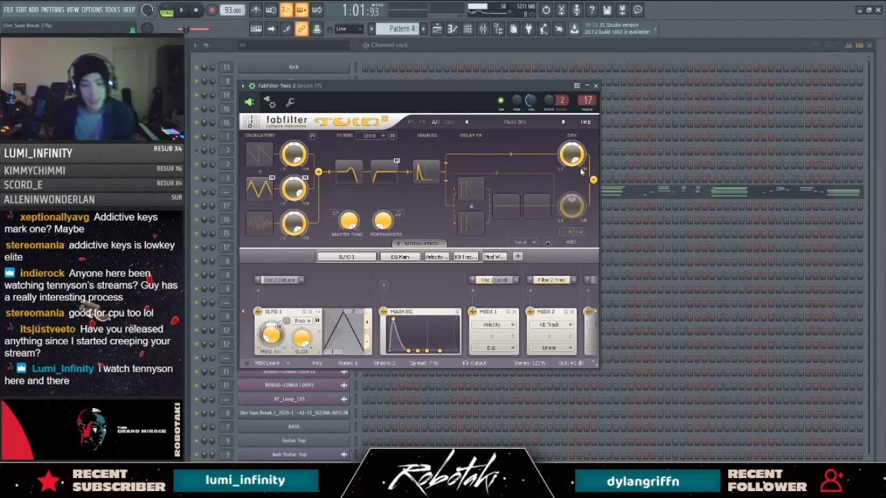
pyautogui.press('Escape')
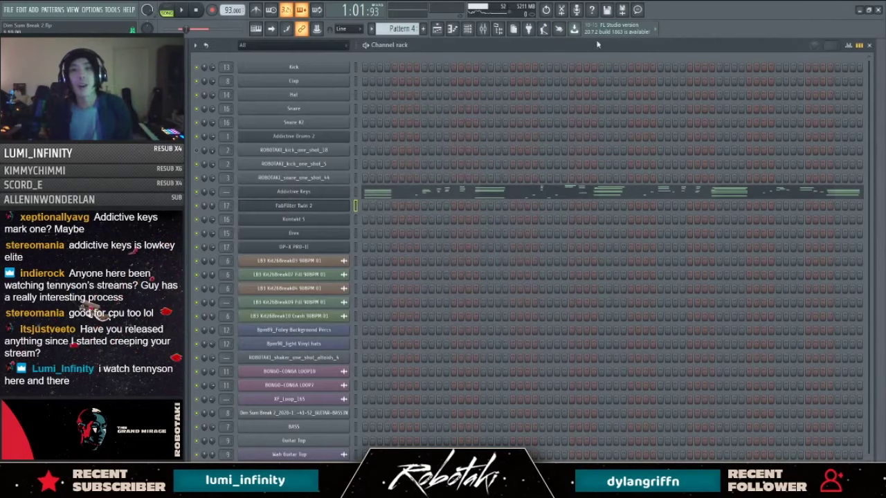
# Step: Play the arrangement from bar 17 with both Pattern 4 clips
pyautogui.press('F5')
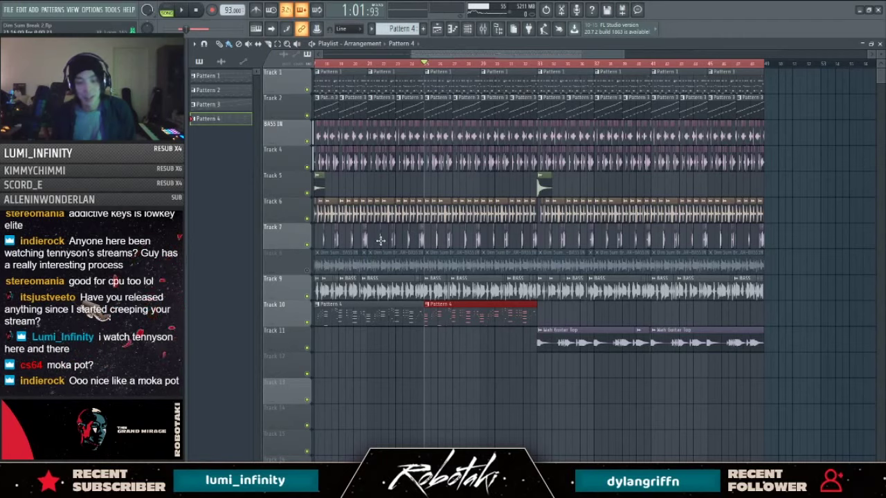
pyautogui.scroll(-1, 427, 243)
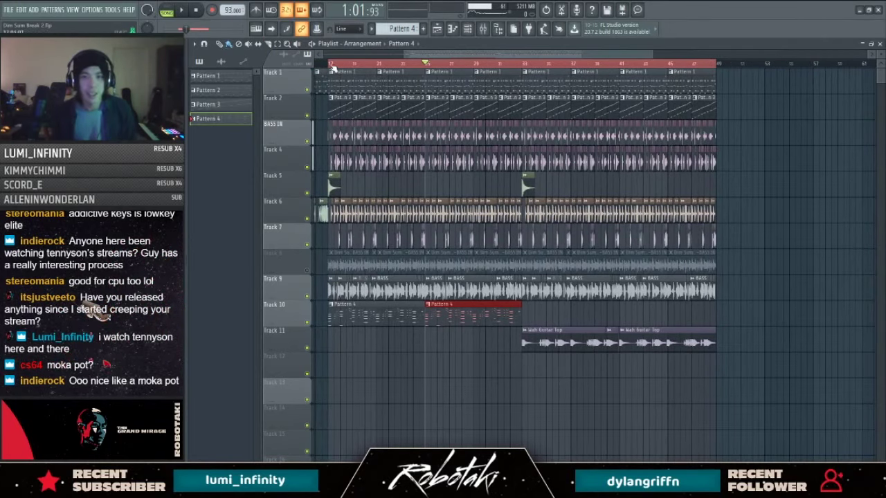
pyautogui.click(331, 65)
pyautogui.press('space')
# Step: Move Pattern 4's notes from the Addictive Keys channel to the Kontakt 5 channel
pyautogui.press('F6')
pyautogui.press('F7')
pyautogui.press('F6')
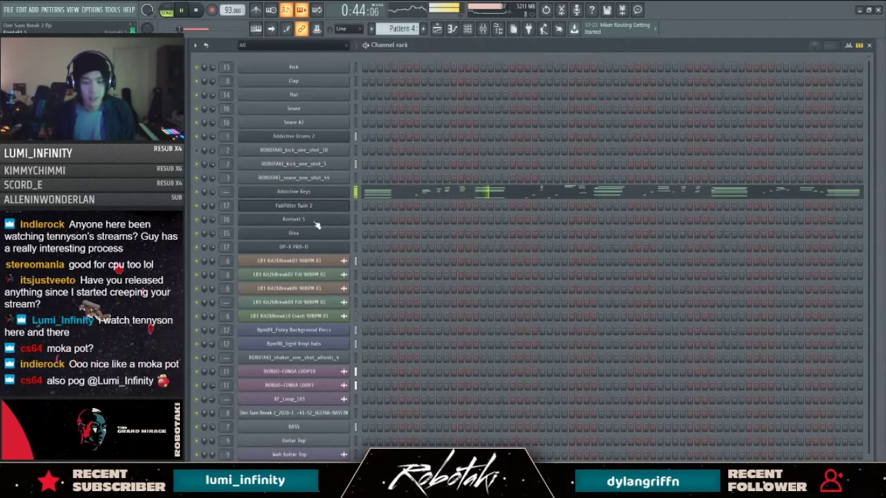
pyautogui.rightClick(317, 224)
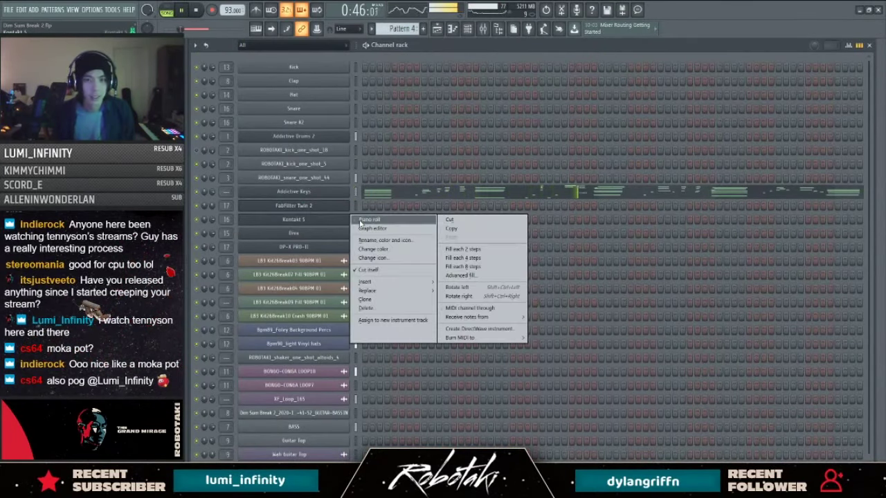
pyautogui.click(355, 220)
pyautogui.hotkey('ctrl', 'v')
pyautogui.press('F7')
pyautogui.press('F7')
pyautogui.press('F6')
# Step: Stop playback and check the Kontakt 5 instrument, its pasted notes and its mixer insert 16
pyautogui.press('space')
pyautogui.click(317, 222)
pyautogui.press('Escape')
pyautogui.click(385, 221)
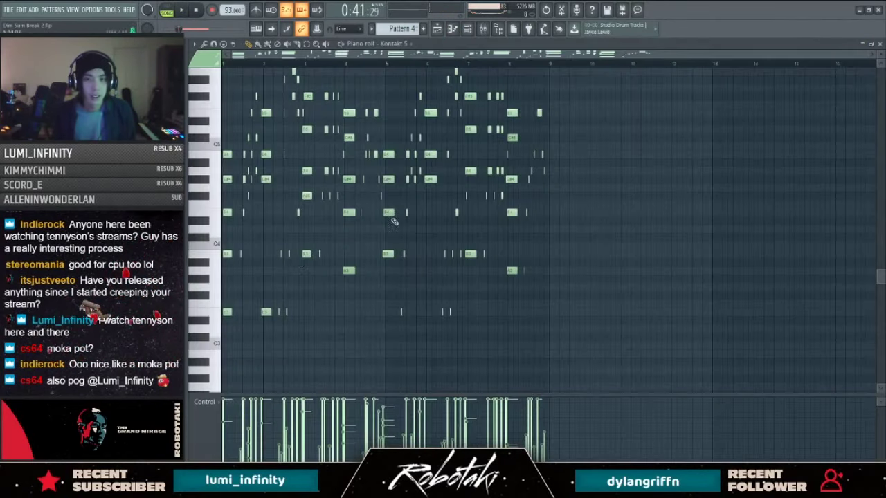
pyautogui.press('F7')
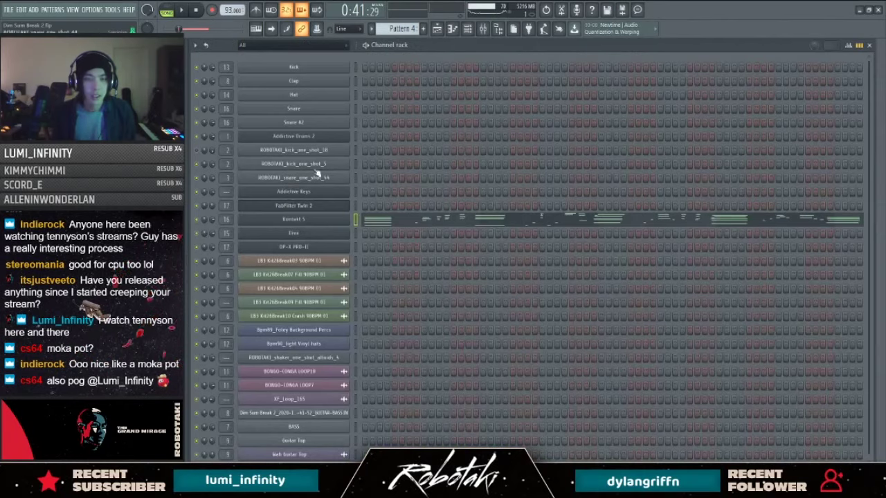
pyautogui.click(483, 30)
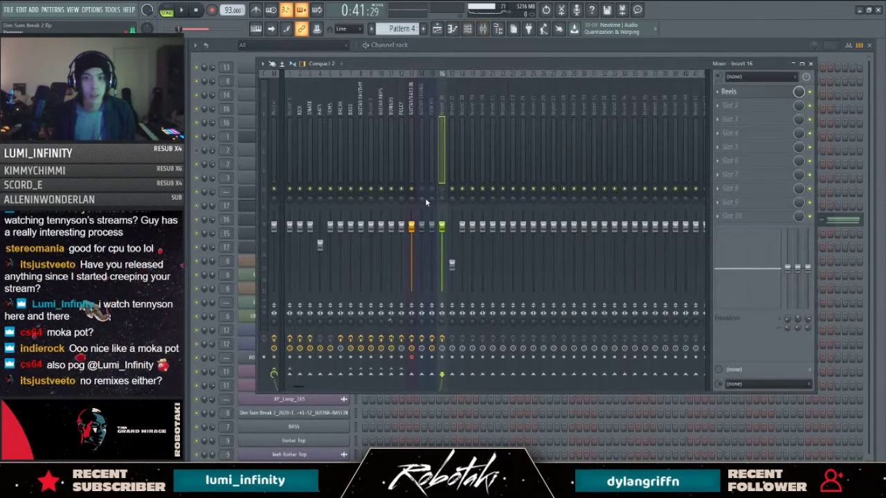
pyautogui.press('F9')
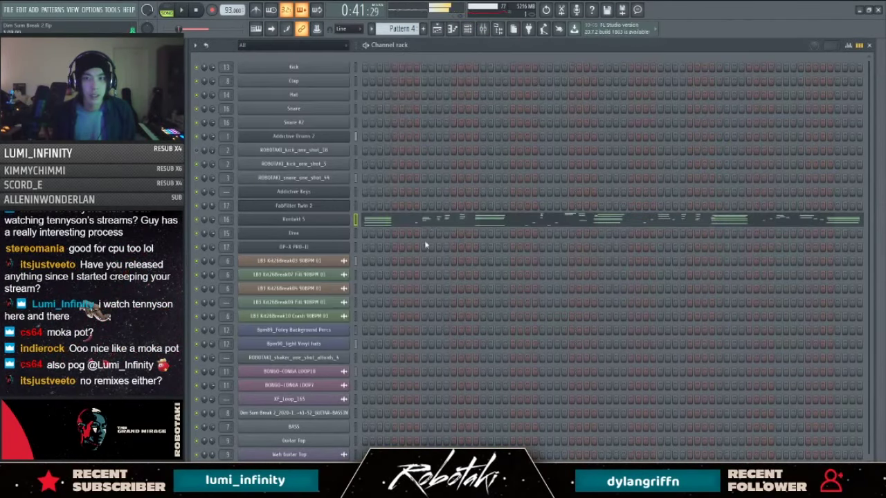
# Step: Nudge the opening chord of the Kontakt 5 part to the start of bar 1 with snapping off
pyautogui.click(376, 221)
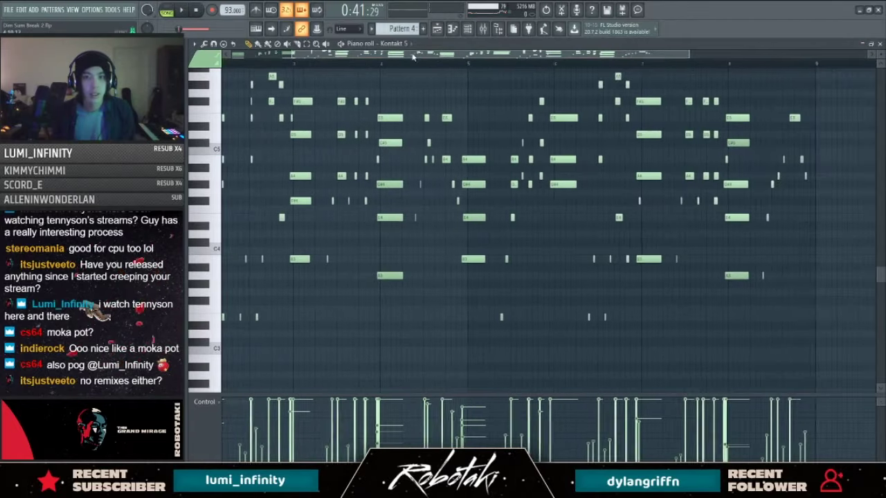
pyautogui.scroll(-3, 258, 246)
pyautogui.moveTo(247, 139); pyautogui.dragTo(223, 391)
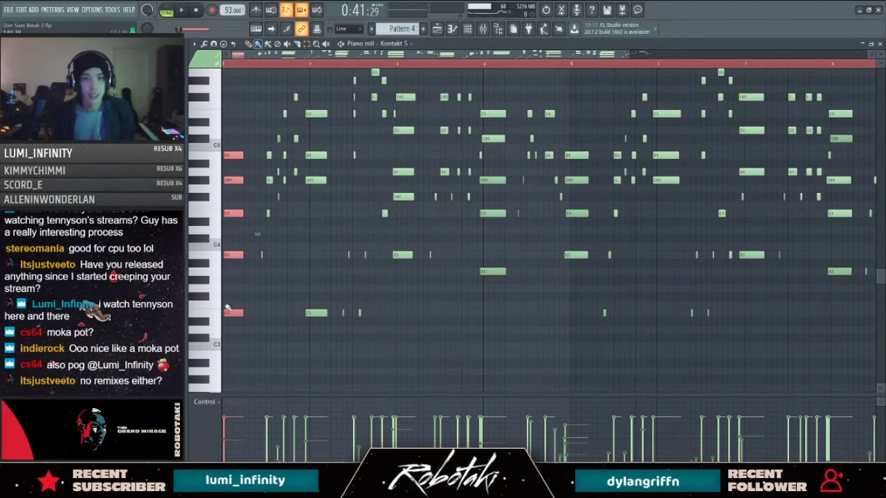
# Step: Play the arrangement with the Kontakt 5 part, checking its level on mixer insert 16
pyautogui.press('space')
pyautogui.press('F6')
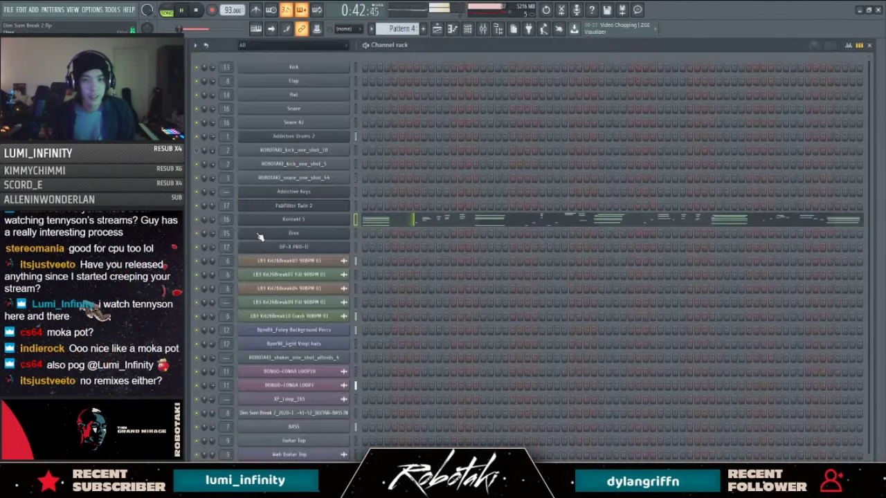
pyautogui.press('space')
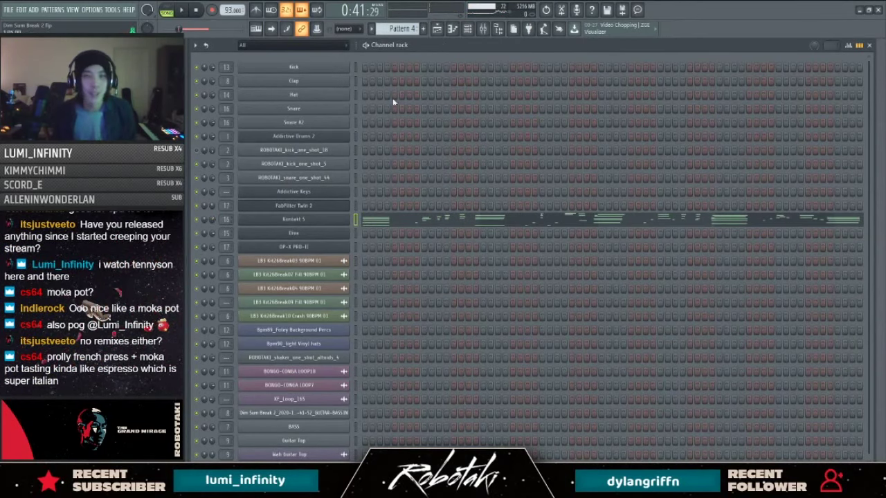
pyautogui.click(483, 29)
pyautogui.press('space')
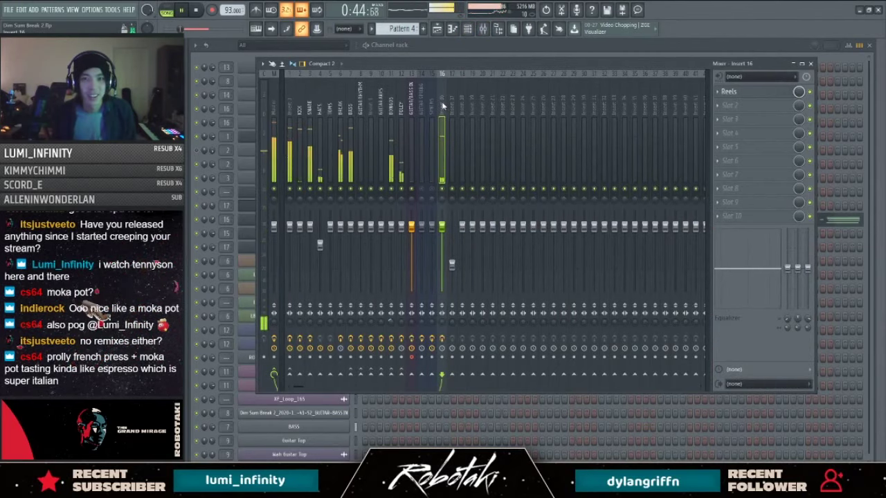
pyautogui.press('F9')
pyautogui.click(336, 222)
pyautogui.press('Escape')
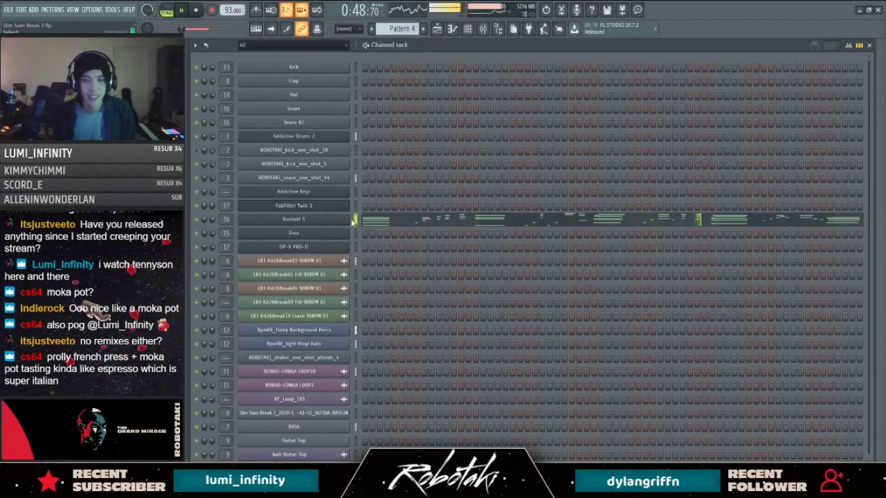
# Step: Load the ValhallaPlate reverb into the second effect slot of mixer insert 16
pyautogui.press('F9')
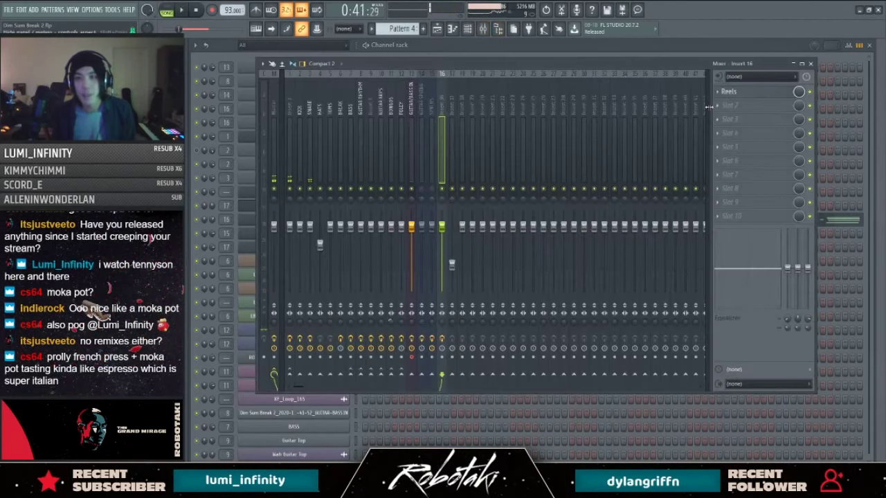
pyautogui.click(722, 106)
pyautogui.moveTo(729, 117)
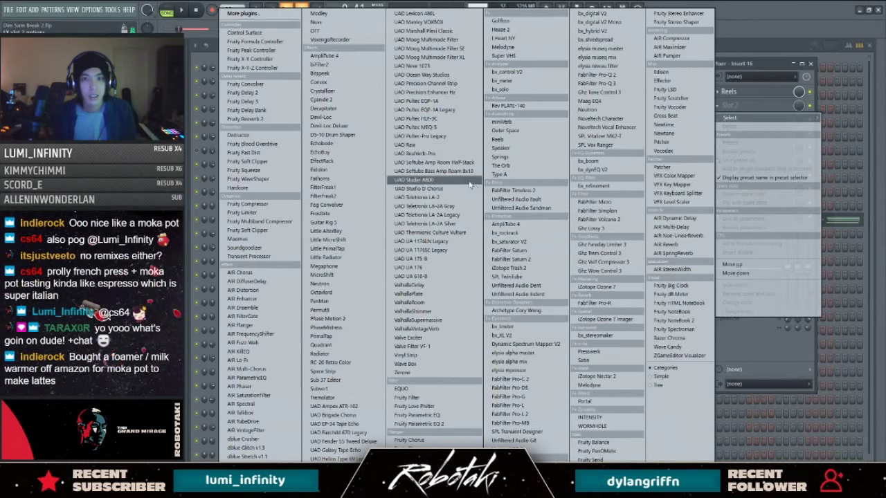
pyautogui.click(440, 295)
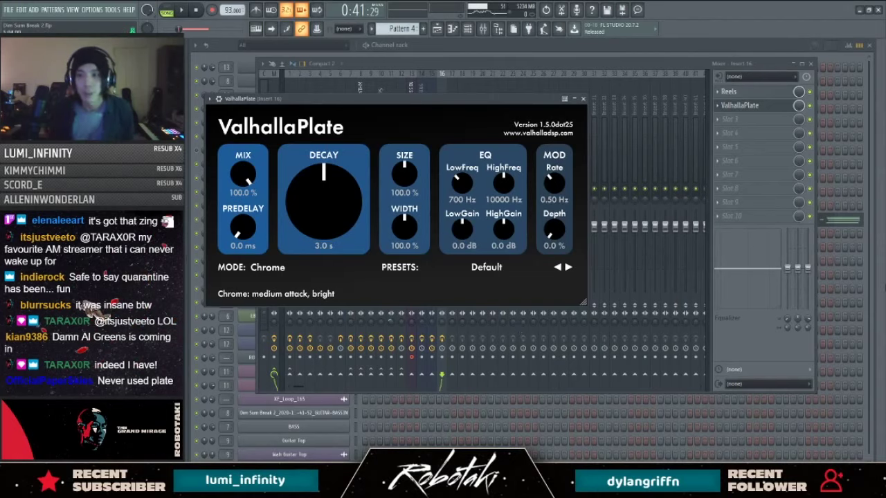
# Step: Set ValhallaPlate's decay to 1.4 s and its mix to 15.2 % on insert 16 during playback
pyautogui.press('F5')
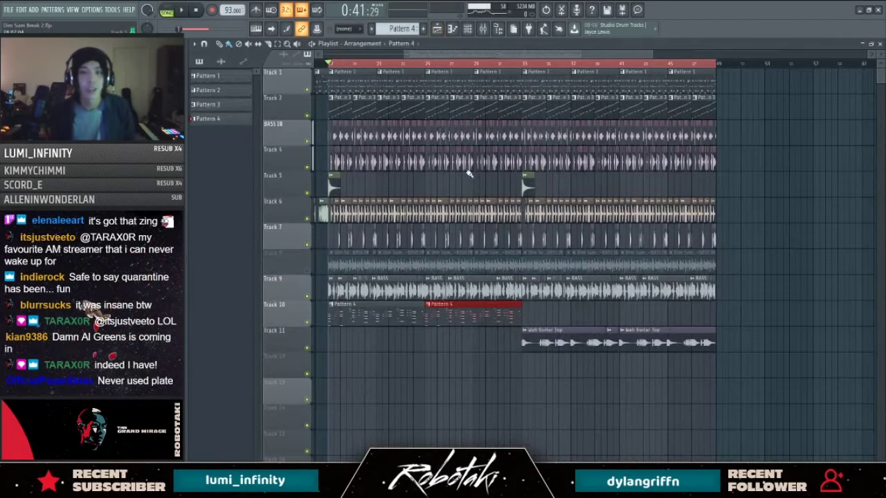
pyautogui.press('F6')
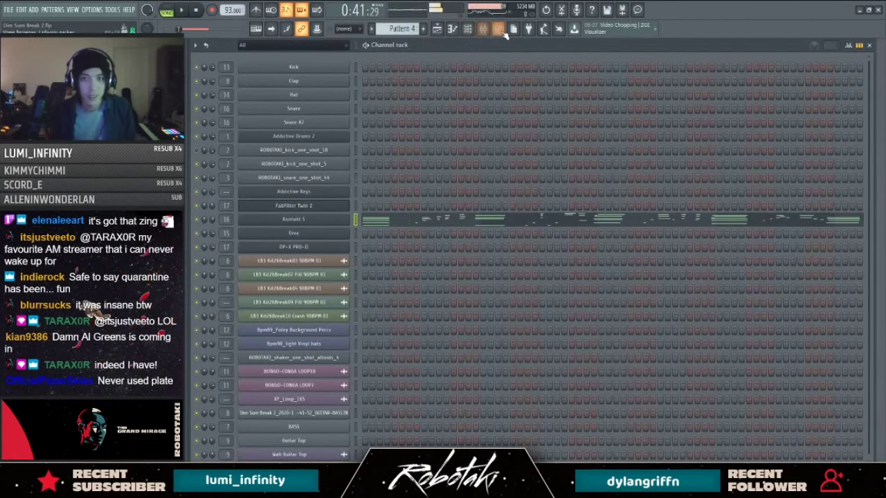
pyautogui.press('F9')
pyautogui.click(740, 105)
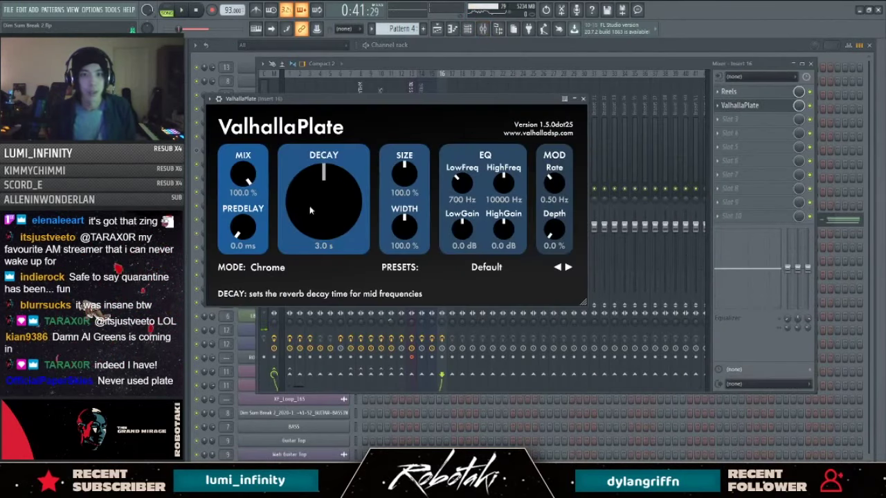
pyautogui.moveTo(249, 220); pyautogui.dragTo(249, 277)
pyautogui.press('space')
pyautogui.moveTo(316, 217); pyautogui.dragTo(314, 239)
pyautogui.moveTo(243, 179); pyautogui.dragTo(243, 181)
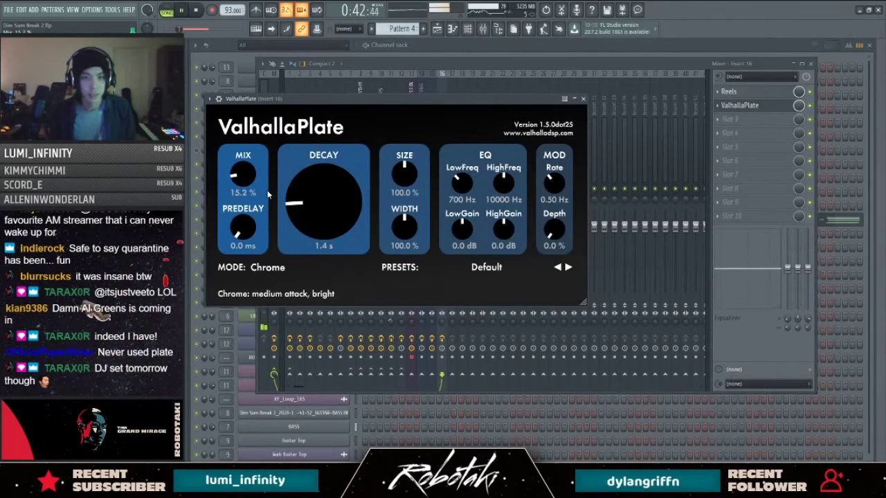
pyautogui.click(740, 105)
pyautogui.press('F9')
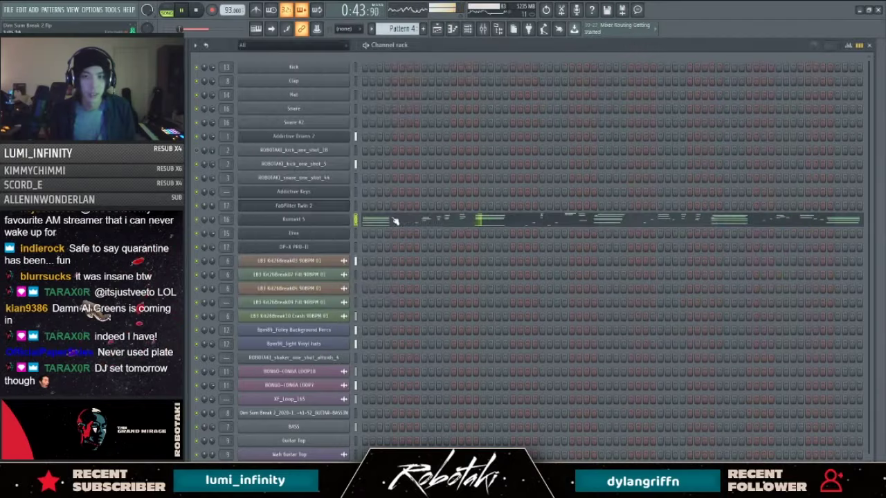
# Step: Examine the tape type setting of the Reels effect on insert 16 during playback, and stop the song
pyautogui.click(328, 221)
pyautogui.click(483, 29)
pyautogui.click(747, 92)
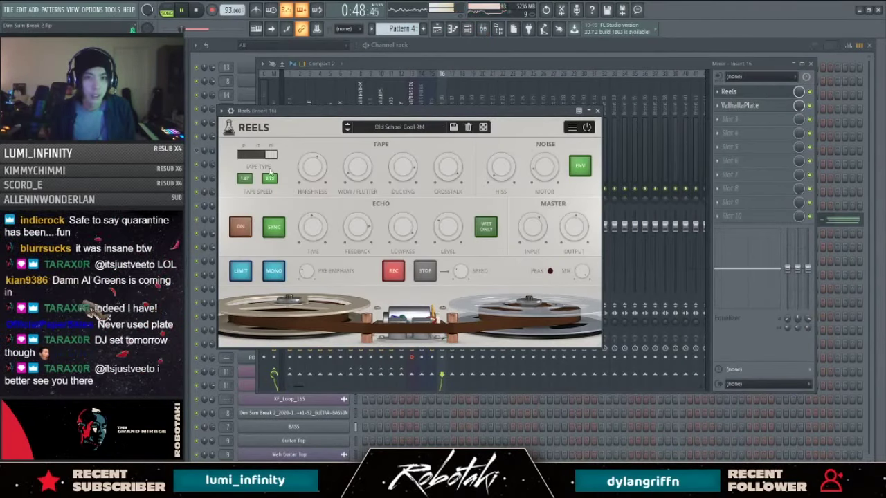
pyautogui.click(269, 156)
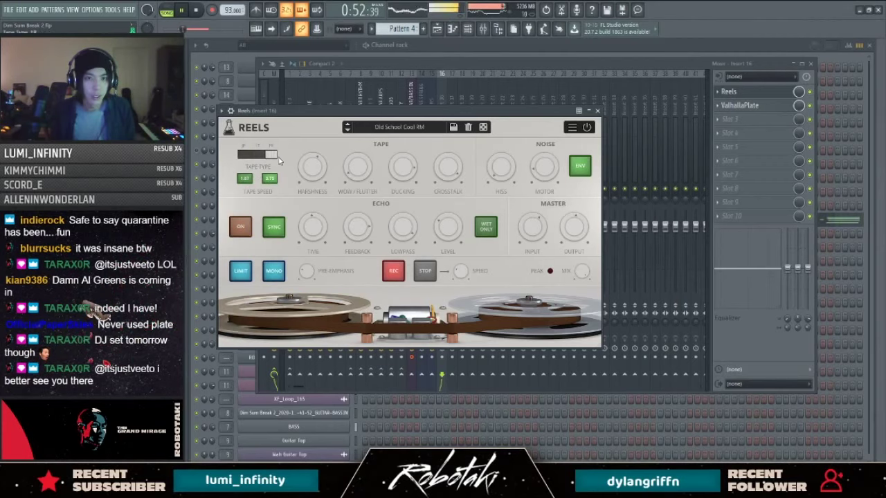
pyautogui.press('Escape')
pyautogui.press('Escape')
pyautogui.press('space')
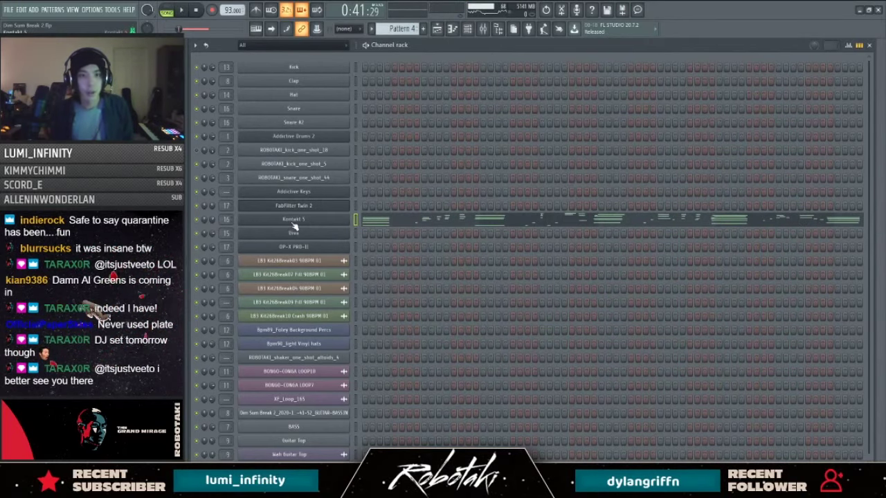
# Step: Create a new empty Pattern 5 after checking the Kontakt 5 notes, and return to the playlist
pyautogui.click(317, 220)
pyautogui.press('Escape')
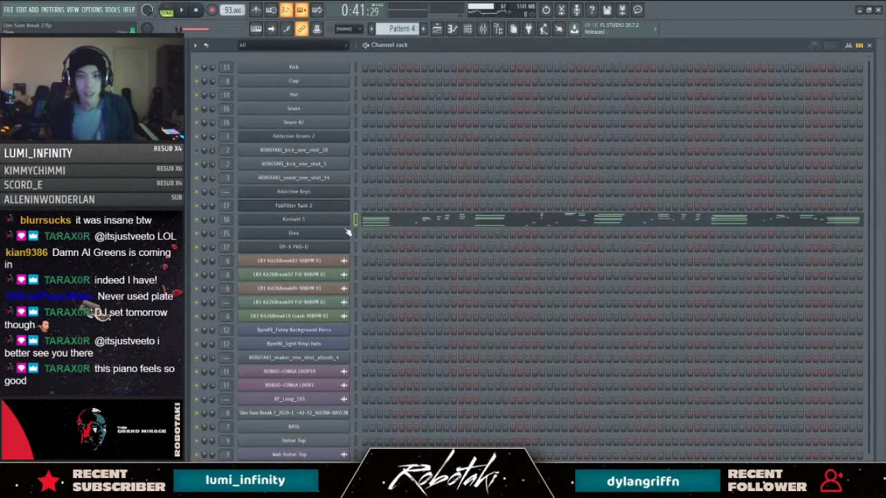
pyautogui.click(355, 220)
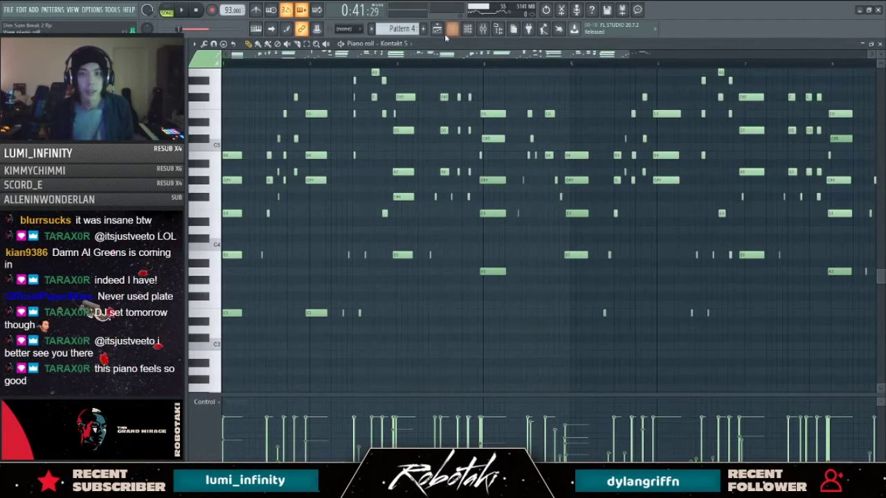
pyautogui.click(424, 29)
pyautogui.press('Return')
pyautogui.press('F5')
# Step: Delete both Pattern 4 clips from Track 10 and set snapping to Line
pyautogui.rightClick(374, 308)
pyautogui.rightClick(445, 309)
pyautogui.click(344, 28)
pyautogui.click(349, 38)
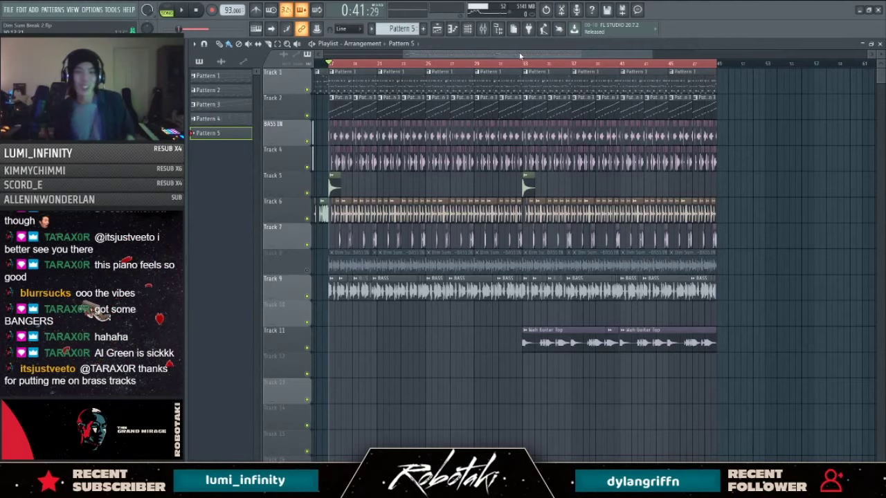
pyautogui.scroll(5, 439, 348)
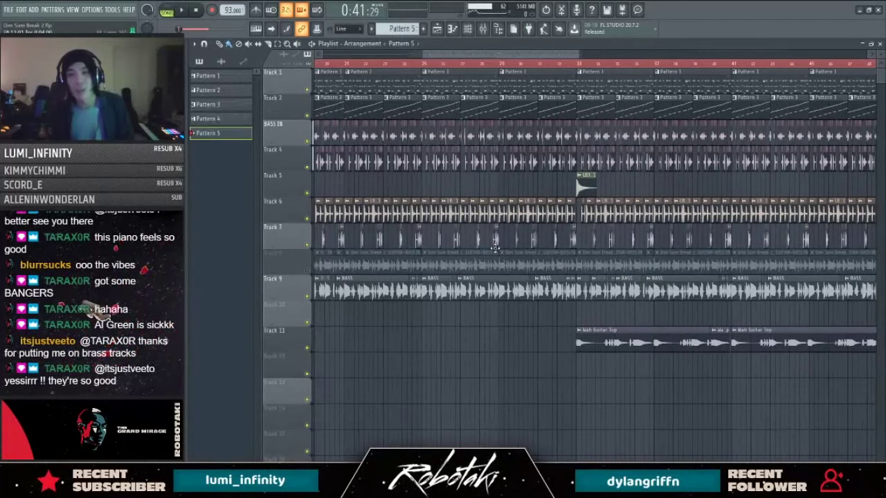
pyautogui.scroll(-3, 456, 263)
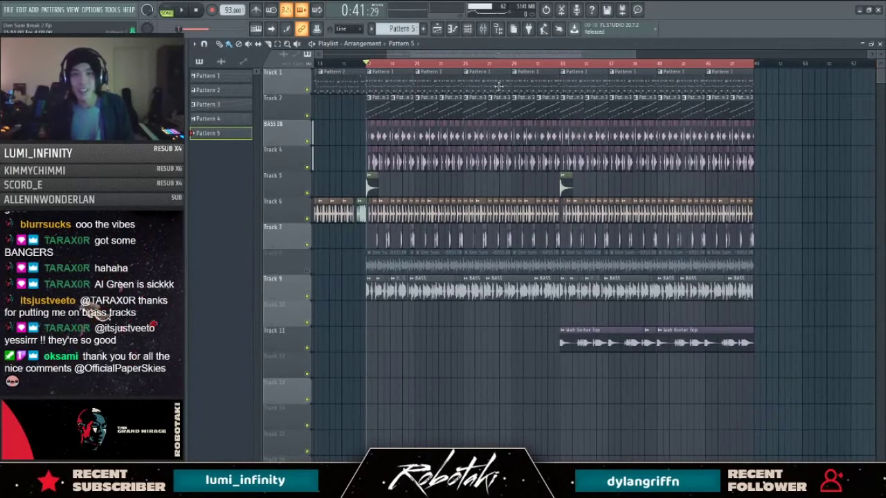
pyautogui.moveTo(503, 55); pyautogui.dragTo(490, 61)
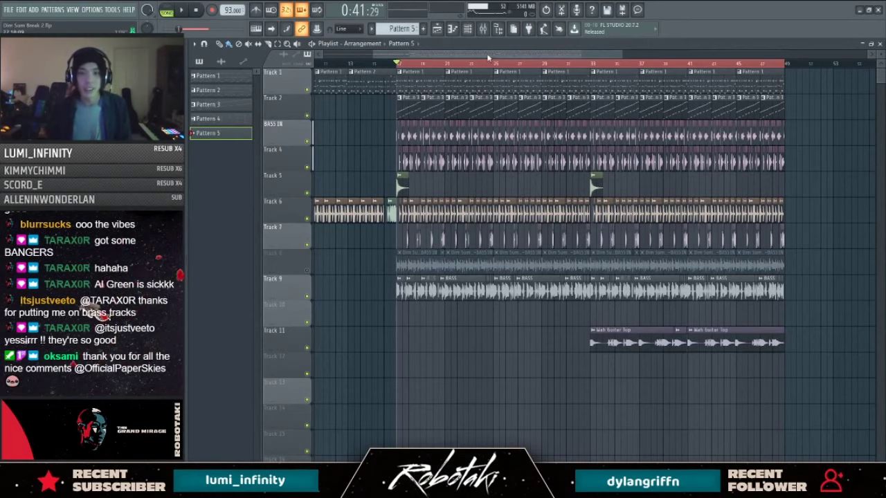
pyautogui.moveTo(481, 55); pyautogui.dragTo(475, 63)
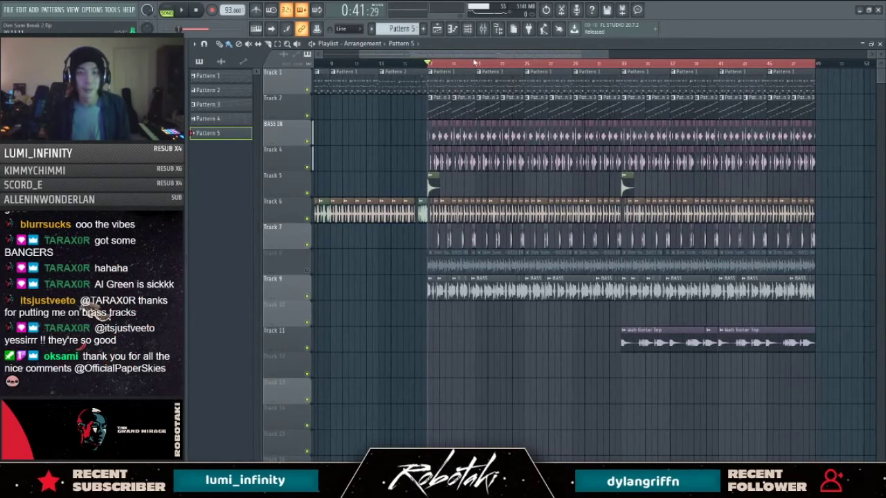
pyautogui.scroll(2, 480, 142)
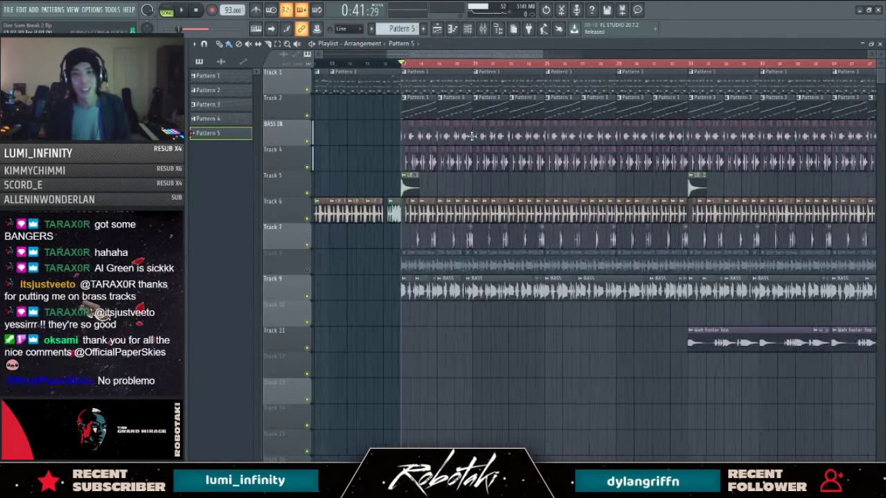
pyautogui.moveTo(463, 57); pyautogui.dragTo(454, 64)
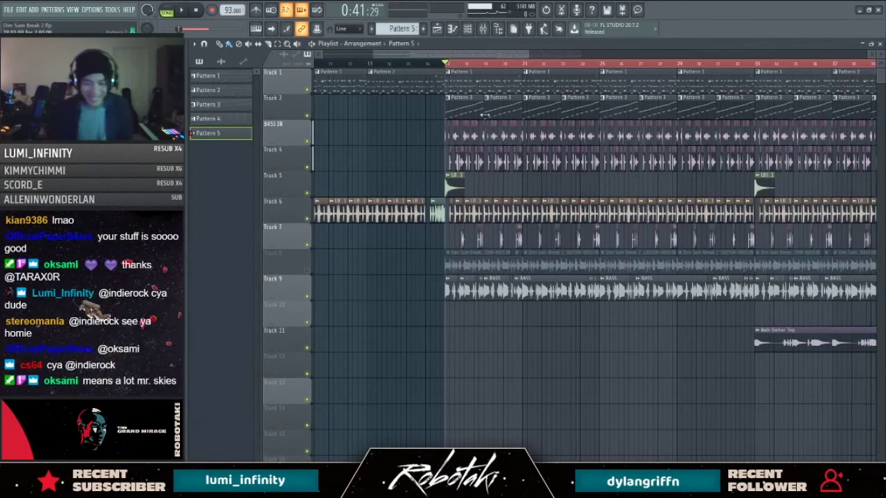
pyautogui.scroll(2, 456, 66)
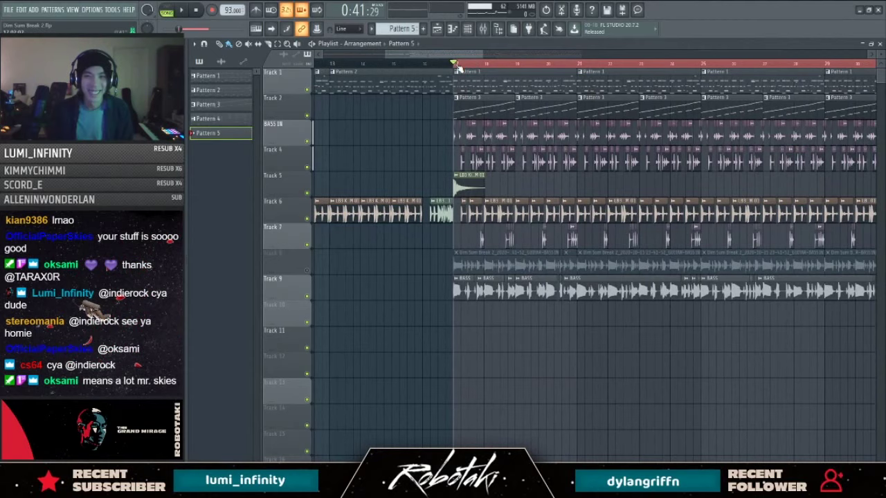
pyautogui.click(349, 29)
pyautogui.click(348, 40)
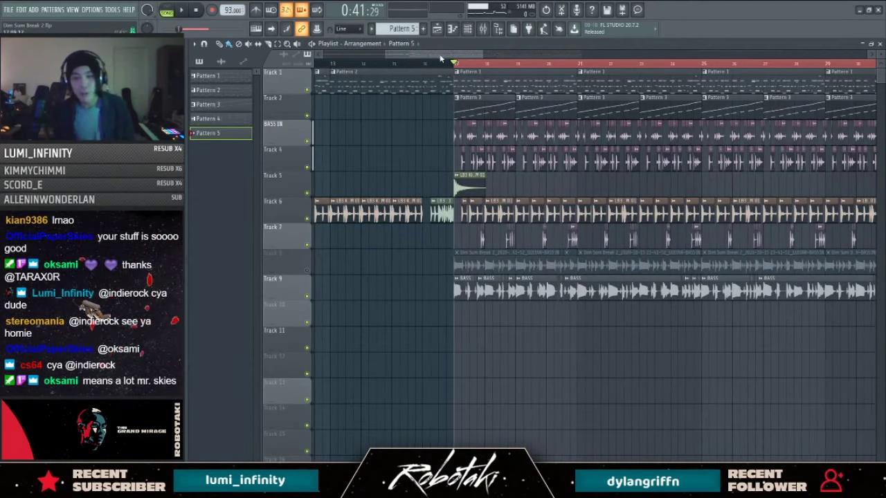
pyautogui.scroll(-7, 502, 341)
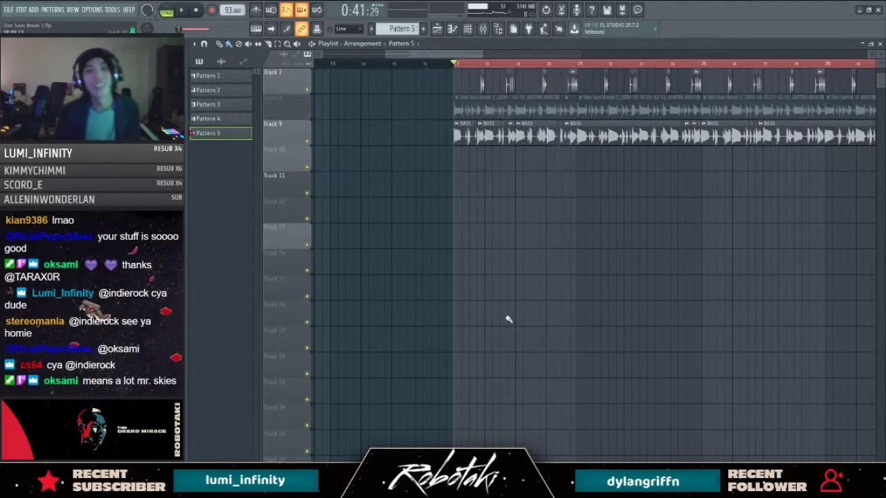
# Step: Play the arrangement from around bar 33, where the Wah Guitar Top clips start, and stop the song
pyautogui.scroll(5, 494, 286)
pyautogui.scroll(-3, 541, 67)
pyautogui.hscroll(2, 544, 67)
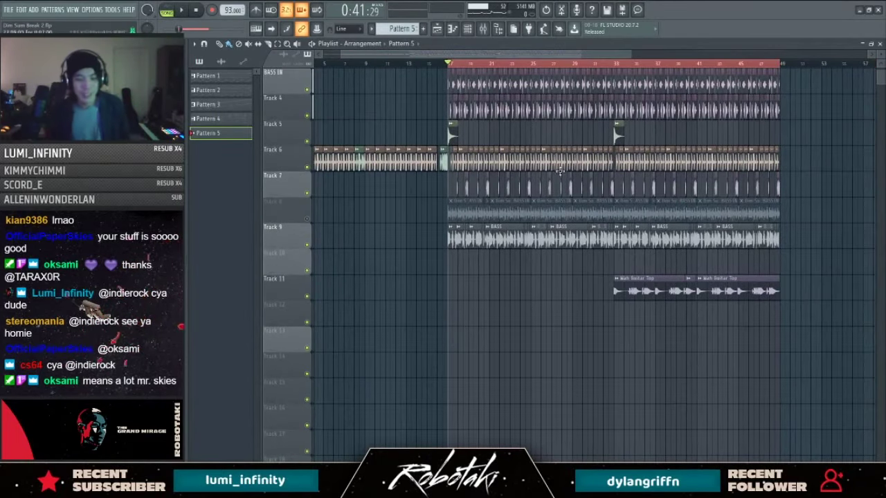
pyautogui.scroll(2, 557, 66)
pyautogui.press('space')
pyautogui.click(618, 64)
pyautogui.click(625, 65)
pyautogui.scroll(-2, 626, 68)
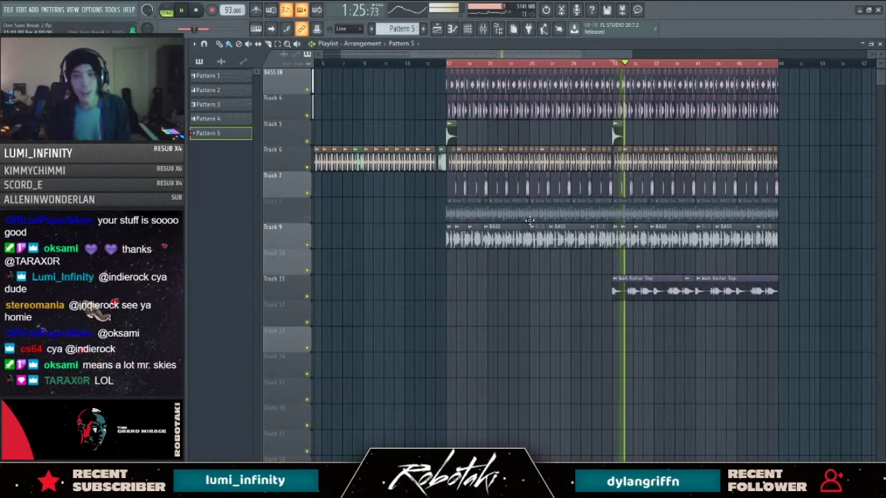
pyautogui.scroll(2, 552, 198)
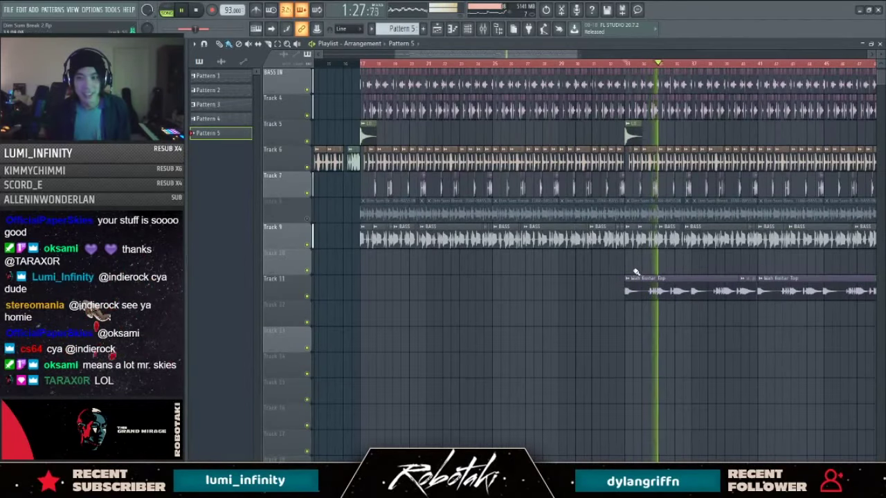
pyautogui.scroll(-2, 635, 273)
pyautogui.press('space')
pyautogui.scroll(2, 643, 269)
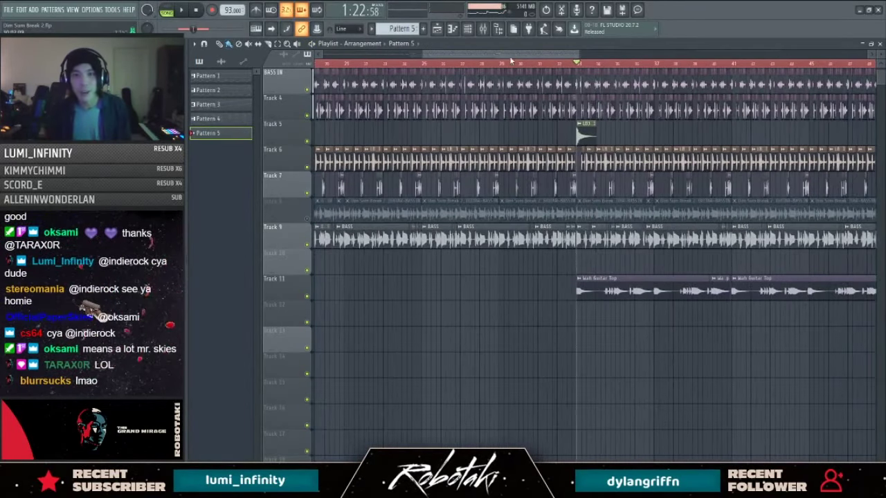
# Step: Set the playlist loop selection to bars 17 to 33 and play that section through
pyautogui.moveTo(510, 56); pyautogui.dragTo(470, 56)
pyautogui.moveTo(418, 71); pyautogui.dragTo(726, 83)
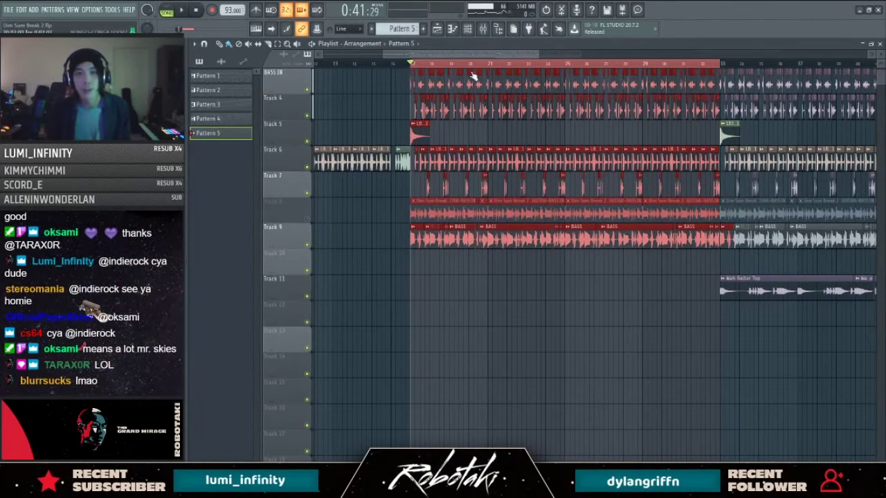
pyautogui.click(467, 28)
pyautogui.press('space')
pyautogui.click(484, 30)
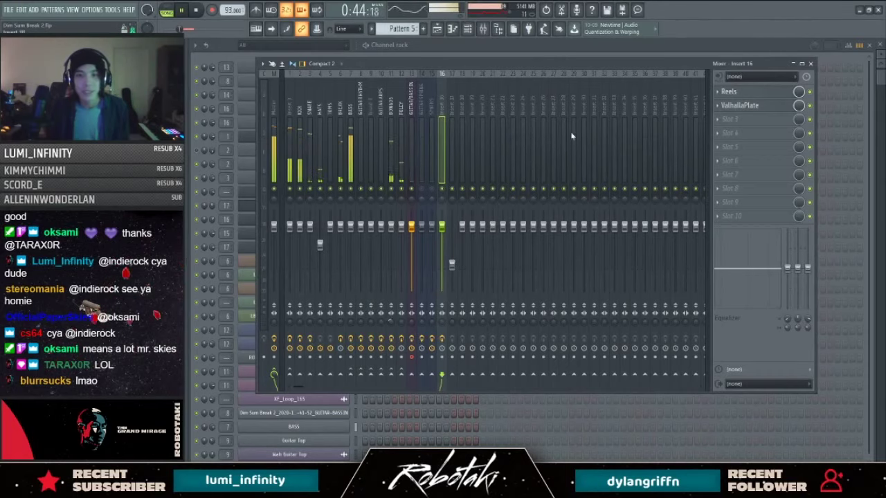
pyautogui.press('F9')
pyautogui.press('F6')
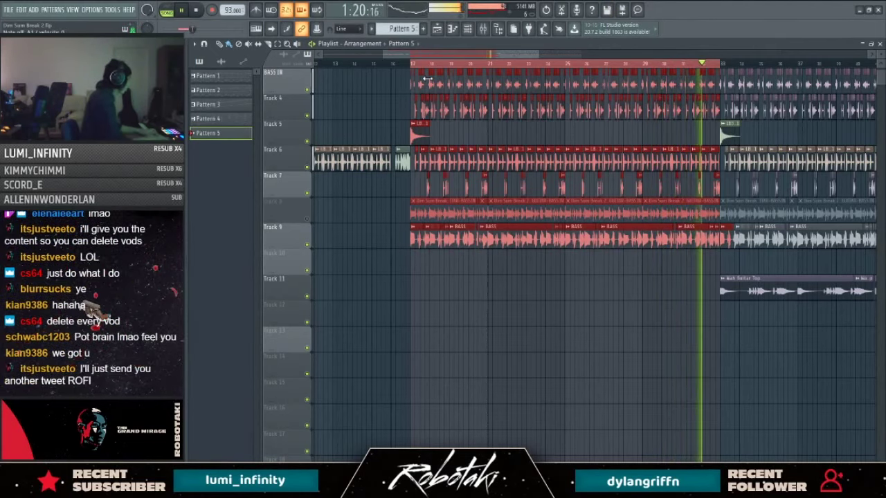
pyautogui.press('space')
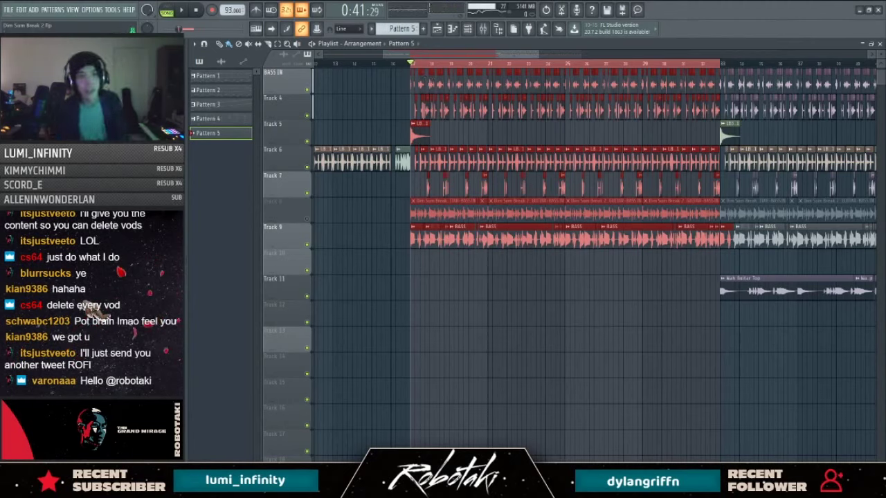
# Step: Record a keys performance on Kontakt 5 into Pattern 5 with note recording enabled, over the loop starting at bar 17
pyautogui.rightClick(212, 10)
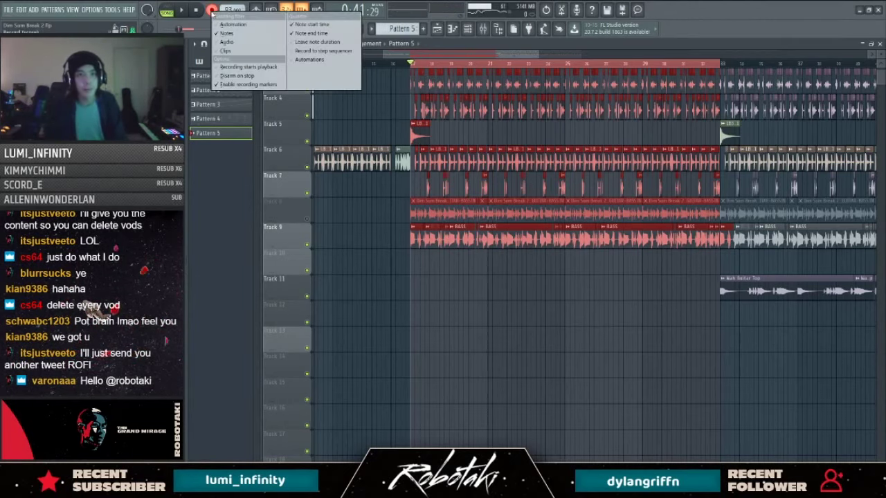
pyautogui.click(260, 33)
pyautogui.click(436, 30)
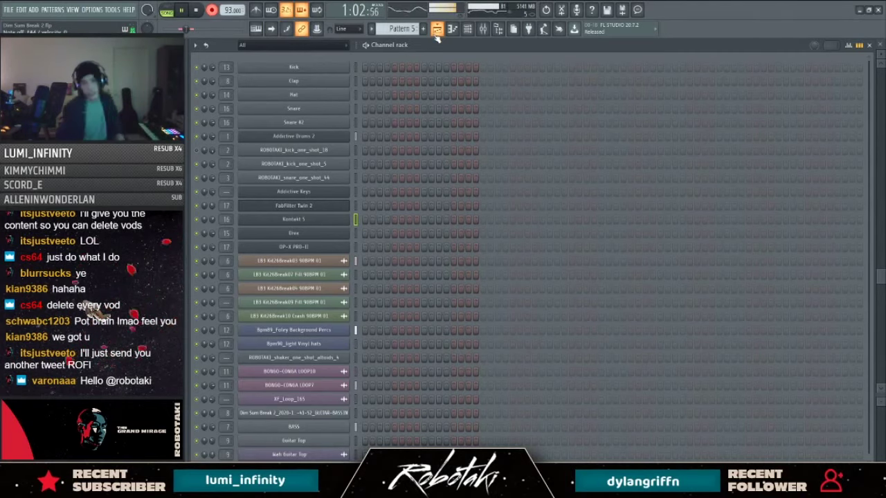
pyautogui.press('space')
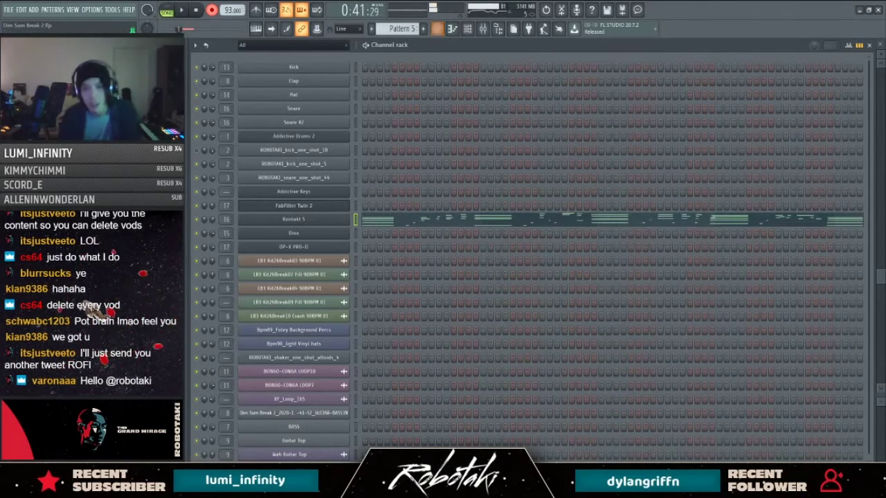
# Step: Open the Kontakt 5 notes of Pattern 5 in the piano roll and examine their timing against playback
pyautogui.click(393, 223)
pyautogui.press('space')
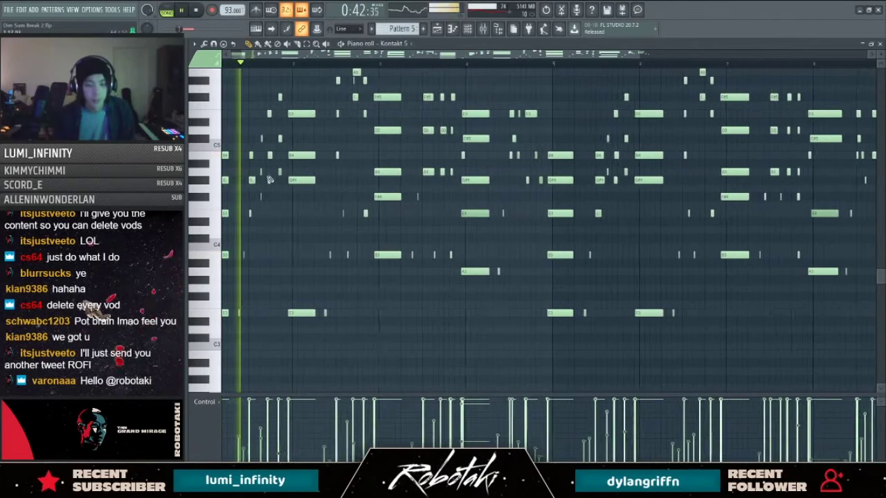
pyautogui.press('space')
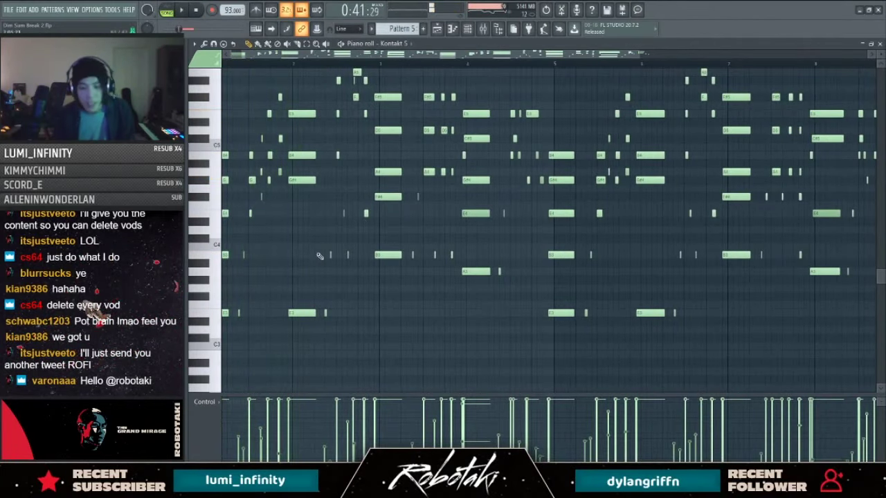
pyautogui.keyDown('ctrl'); pyautogui.scroll(3, 314, 262); pyautogui.keyUp('ctrl')
pyautogui.keyDown('ctrl'); pyautogui.scroll(2, 357, 324); pyautogui.keyUp('ctrl')
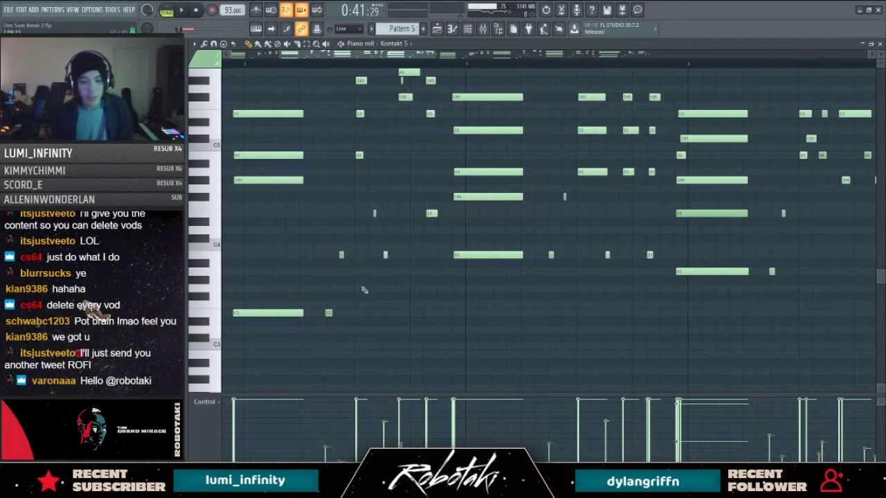
pyautogui.scroll(3, 367, 300)
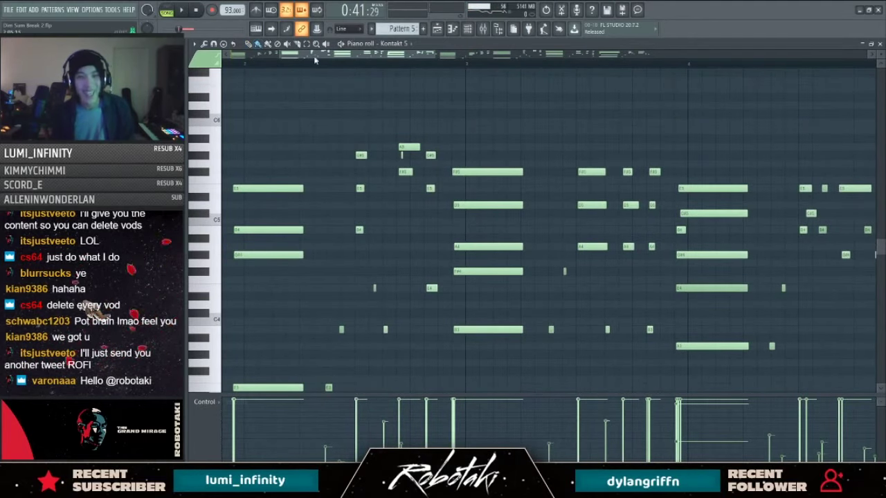
pyautogui.moveTo(351, 57); pyautogui.dragTo(303, 57)
pyautogui.scroll(-4, 415, 244)
pyautogui.scroll(3, 415, 243)
# Step: Turn off piano roll snapping and adjust the timing of the short chord just before bar 2 during playback
pyautogui.keyDown('ctrl'); pyautogui.moveTo(509, 119); pyautogui.dragTo(464, 374); pyautogui.keyUp('ctrl')
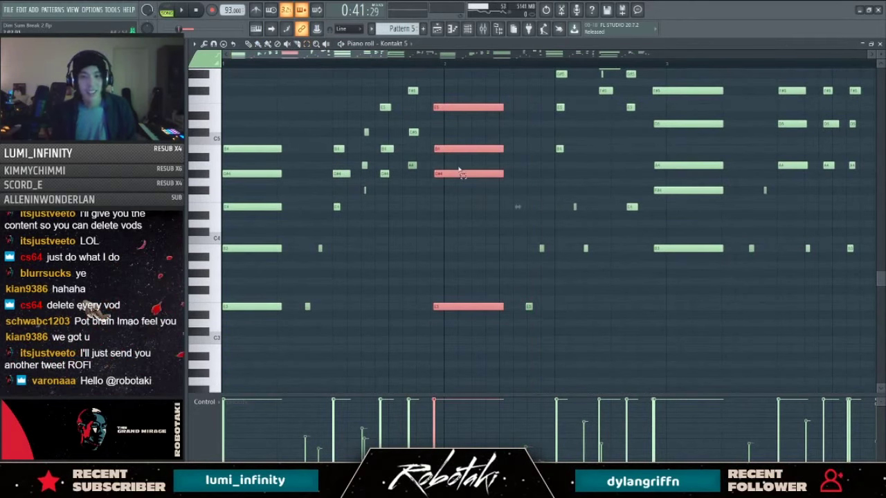
pyautogui.press('space')
pyautogui.scroll(3, 439, 141)
pyautogui.keyDown('ctrl'); pyautogui.scroll(1, 439, 141); pyautogui.keyUp('ctrl')
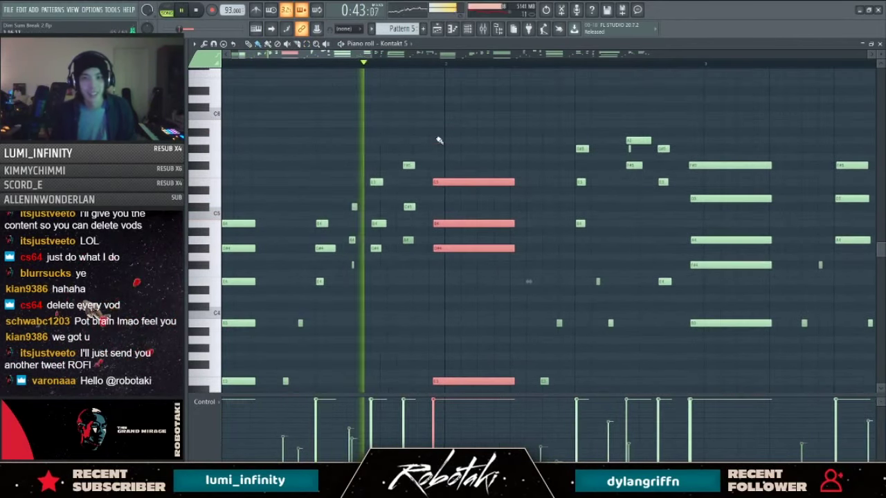
pyautogui.moveTo(436, 144); pyautogui.dragTo(406, 354)
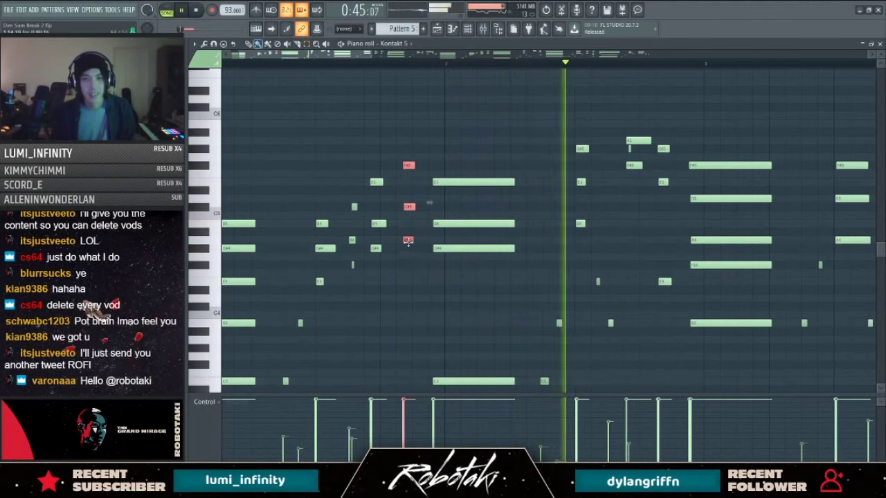
pyautogui.scroll(-2, 581, 283)
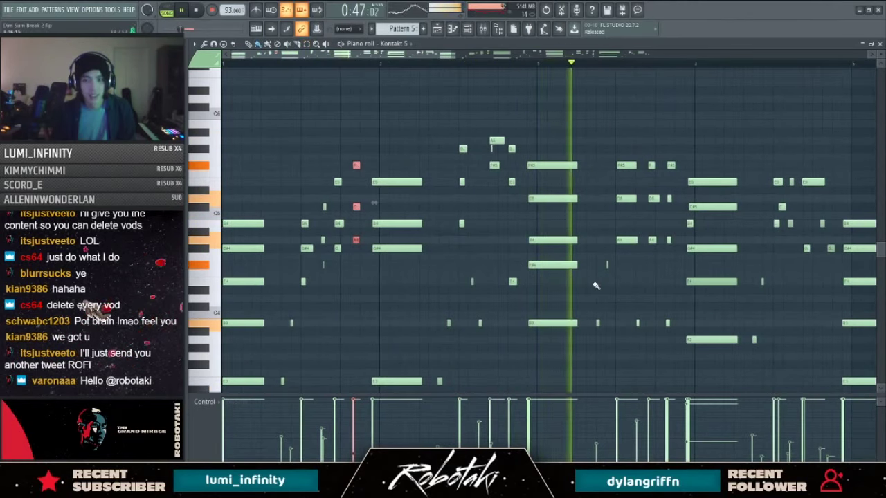
pyautogui.keyDown('ctrl'); pyautogui.scroll(2, 615, 263); pyautogui.keyUp('ctrl')
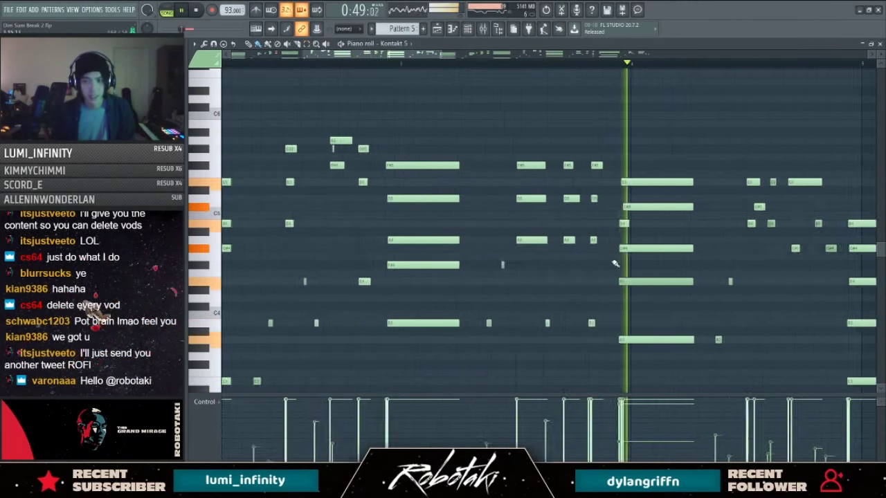
# Step: Shorten the second-to-last short F#5, D5 and A4 chord before bar 4 and shift its start slightly later
pyautogui.press('space')
pyautogui.click(548, 199)
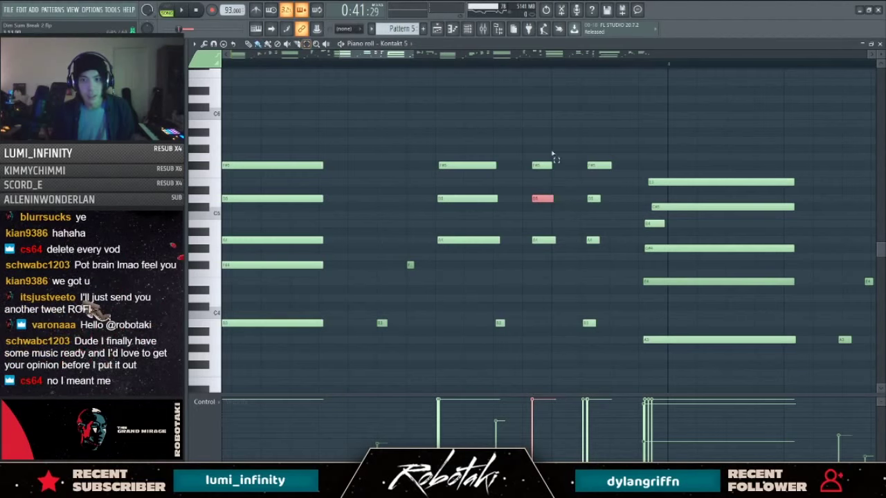
pyautogui.moveTo(547, 242); pyautogui.dragTo(550, 242)
pyautogui.press('space')
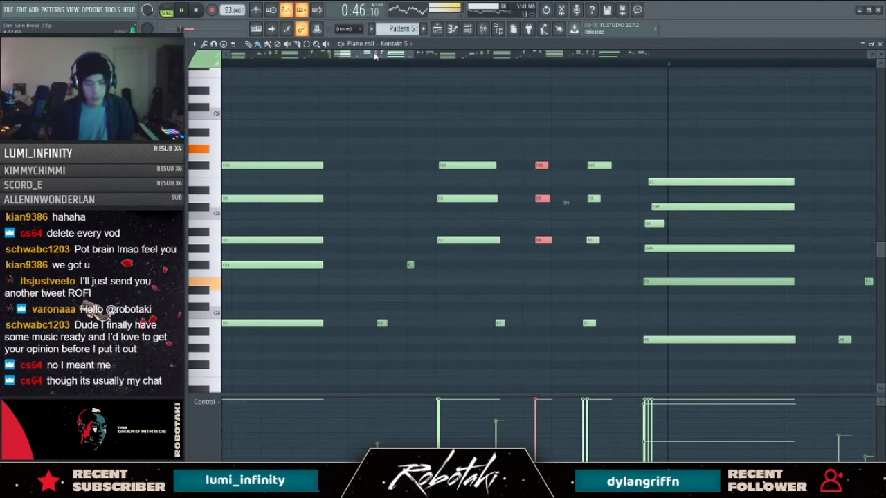
# Step: Slice the ends off the short G#5, E5 and E4 chord before bar 3 and delete the cut-off pieces
pyautogui.moveTo(564, 114); pyautogui.dragTo(665, 305)
pyautogui.click(447, 64)
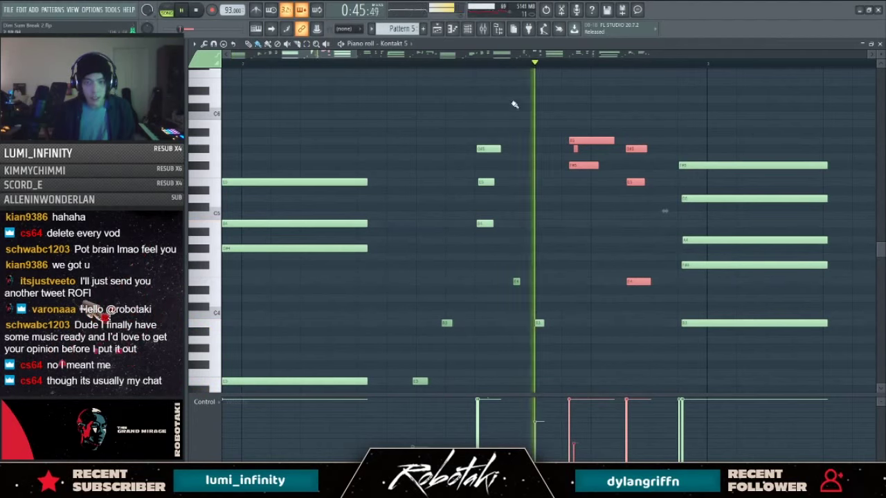
pyautogui.press('space')
pyautogui.moveTo(634, 129); pyautogui.dragTo(642, 308)
pyautogui.press('c')
pyautogui.press('b')
pyautogui.rightClick(649, 284)
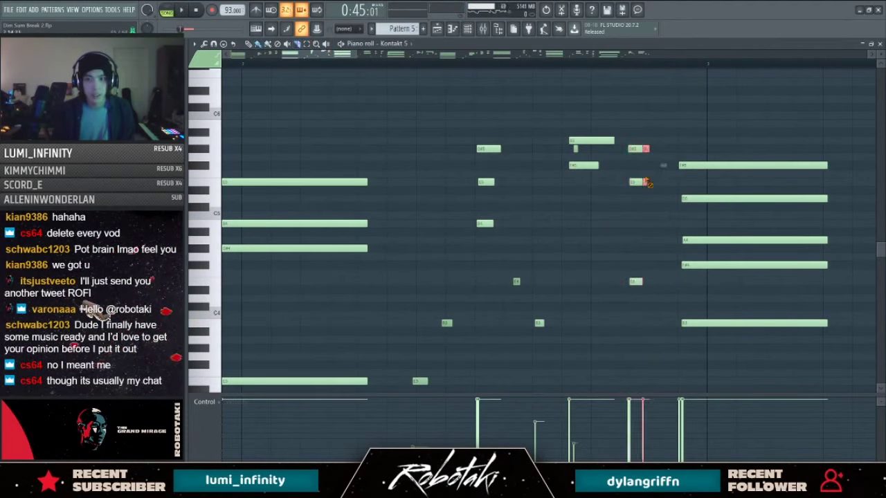
# Step: Shift the short G#5, E5 and E4 chord before bar 3 slightly earlier and lower its velocity
pyautogui.press('space')
pyautogui.moveTo(642, 118); pyautogui.dragTo(649, 318)
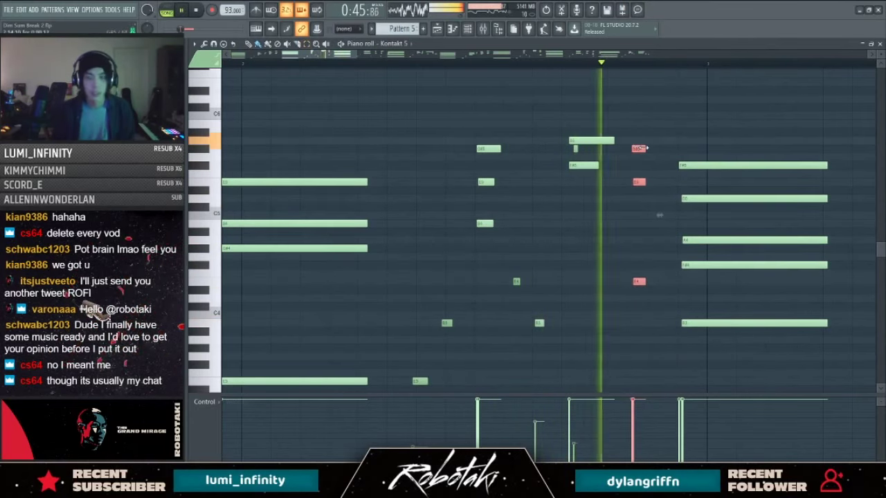
pyautogui.moveTo(636, 149); pyautogui.dragTo(644, 151)
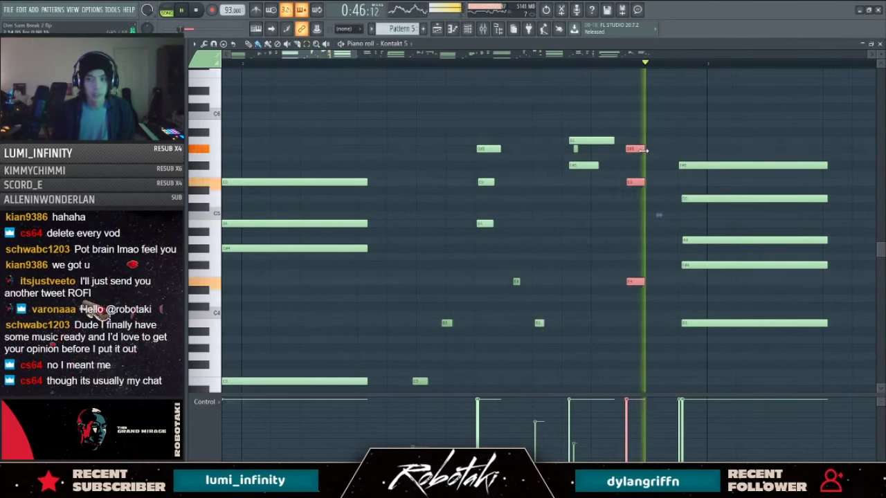
pyautogui.press('space')
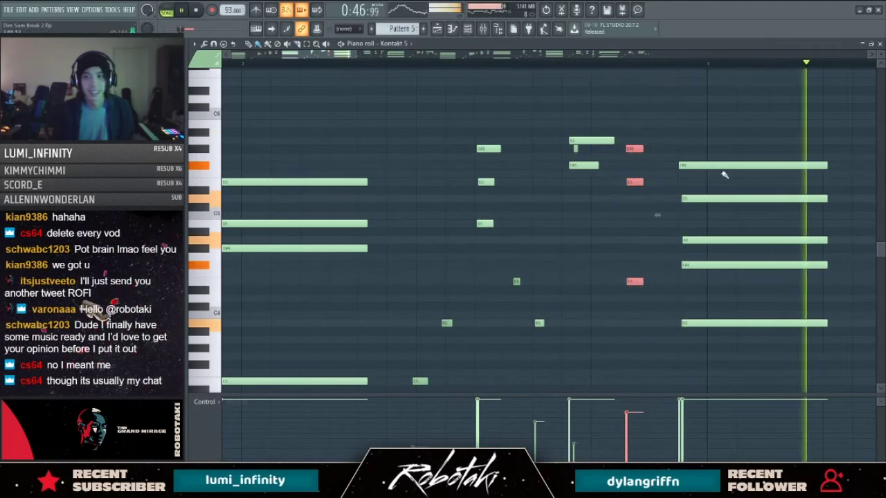
pyautogui.press('space')
# Step: Nudge the long five-note chord at bar 3 slightly later and lower its velocity a little
pyautogui.keyDown('ctrl'); pyautogui.moveTo(744, 153); pyautogui.dragTo(694, 361); pyautogui.keyUp('ctrl')
pyautogui.moveTo(696, 323); pyautogui.dragTo(698, 323)
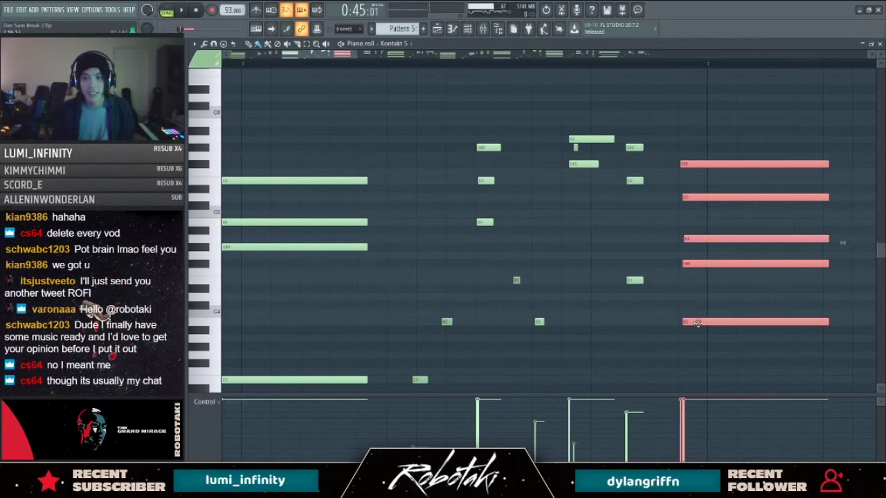
pyautogui.press('space')
pyautogui.click(685, 409)
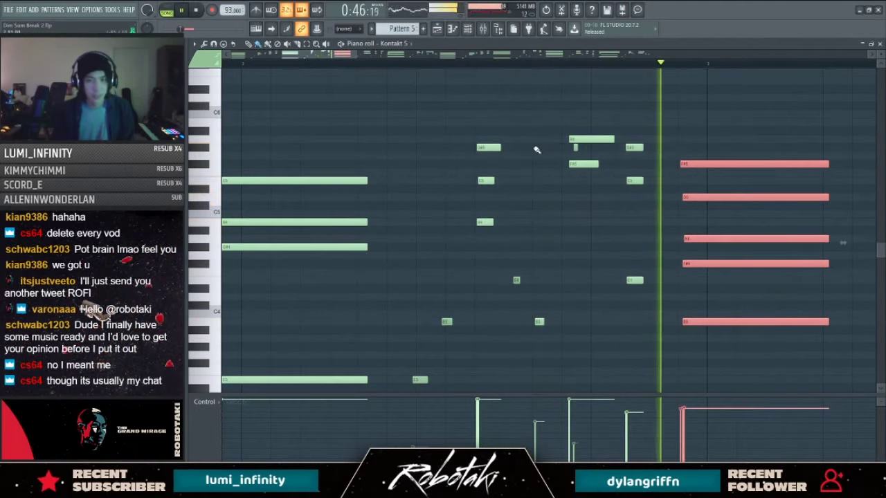
# Step: Shift the last short F#5, D5, A4 and B3 chord before bar 4 slightly later, checking it against playback
pyautogui.scroll(-3, 610, 163)
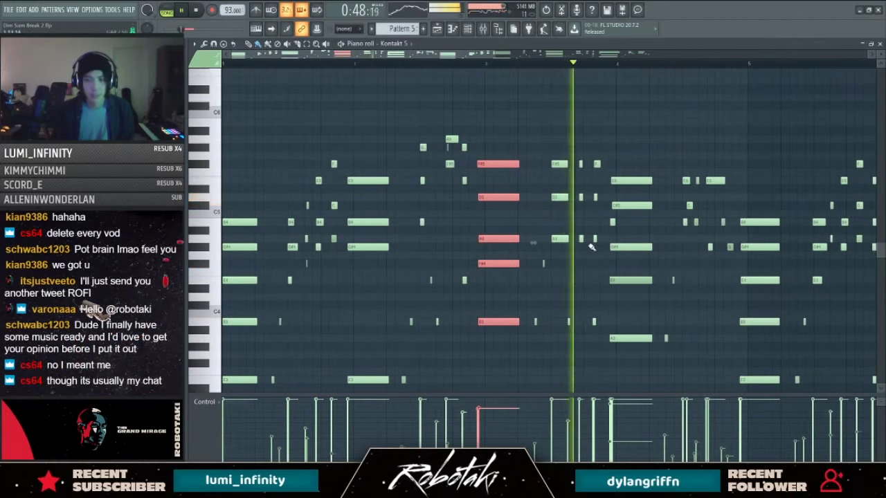
pyautogui.scroll(3, 593, 178)
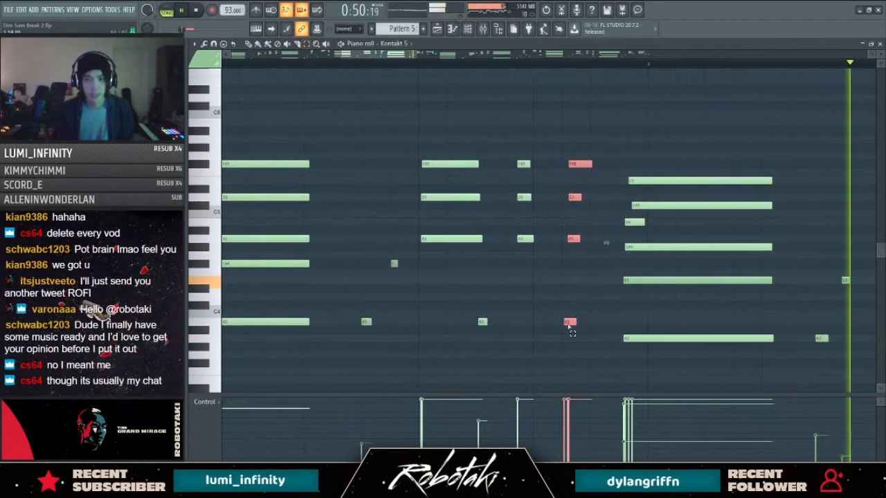
pyautogui.moveTo(585, 163); pyautogui.dragTo(588, 163)
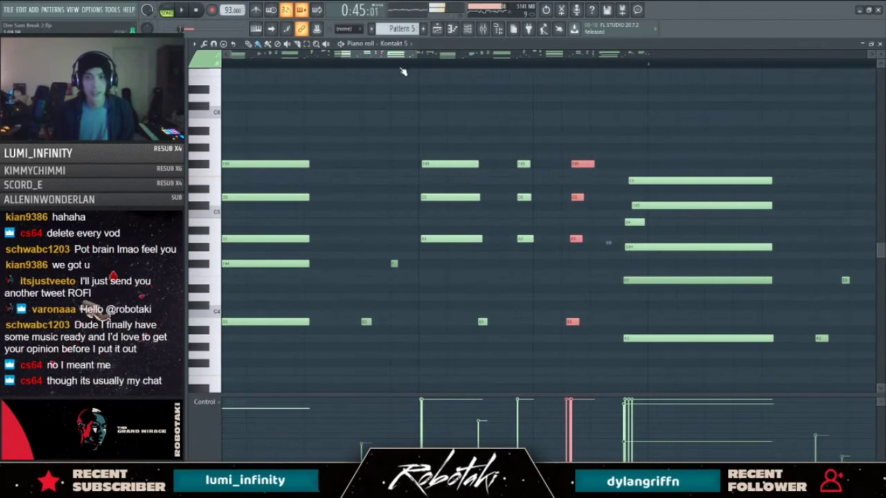
pyautogui.click(348, 63)
pyautogui.press('space')
pyautogui.press('space')
pyautogui.moveTo(582, 163); pyautogui.dragTo(582, 163)
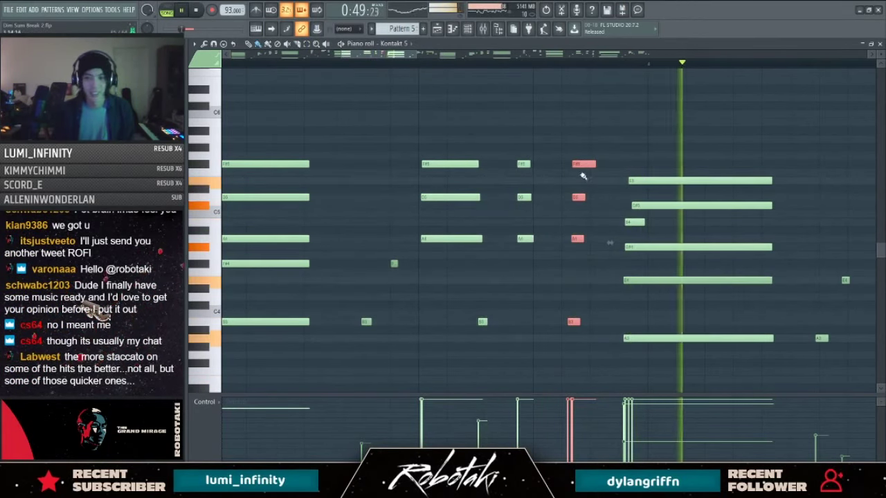
pyautogui.moveTo(583, 164); pyautogui.dragTo(585, 164)
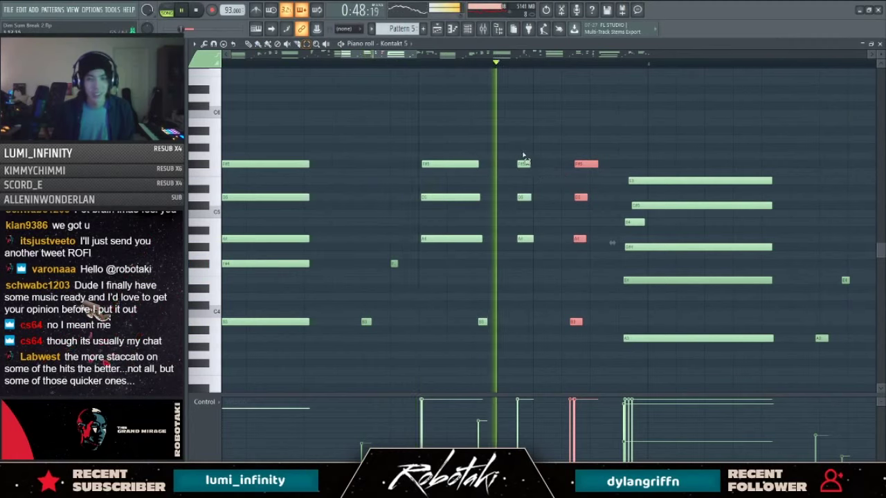
# Step: Shift the long E5, C#5, G#4, E4 and A3 chord at bar 4, including its short B4, slightly later and check it against playback
pyautogui.moveTo(518, 135); pyautogui.dragTo(588, 362)
pyautogui.moveTo(595, 152); pyautogui.dragTo(730, 407)
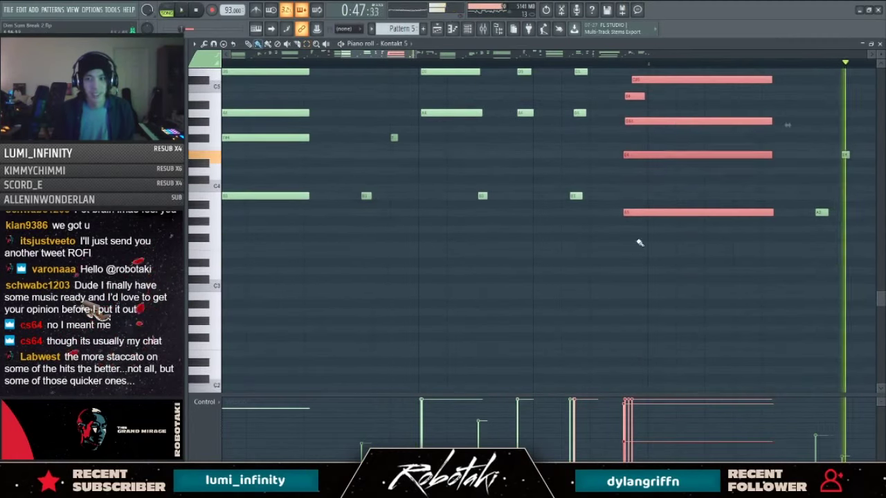
pyautogui.scroll(3, 647, 257)
pyautogui.moveTo(612, 308); pyautogui.dragTo(651, 126)
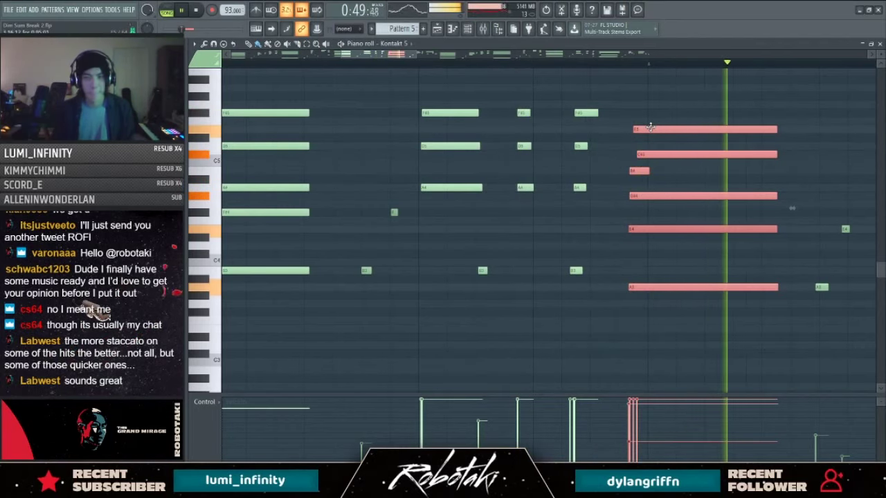
pyautogui.keyDown('ctrl'); pyautogui.scroll(-3, 590, 187); pyautogui.keyUp('ctrl')
pyautogui.press('space')
pyautogui.moveTo(437, 56); pyautogui.dragTo(486, 63)
pyautogui.click(519, 63)
pyautogui.press('space')
pyautogui.keyDown('ctrl'); pyautogui.scroll(3, 498, 272); pyautogui.keyUp('ctrl')
pyautogui.hotkey('ctrl', 'd')
pyautogui.press('space')
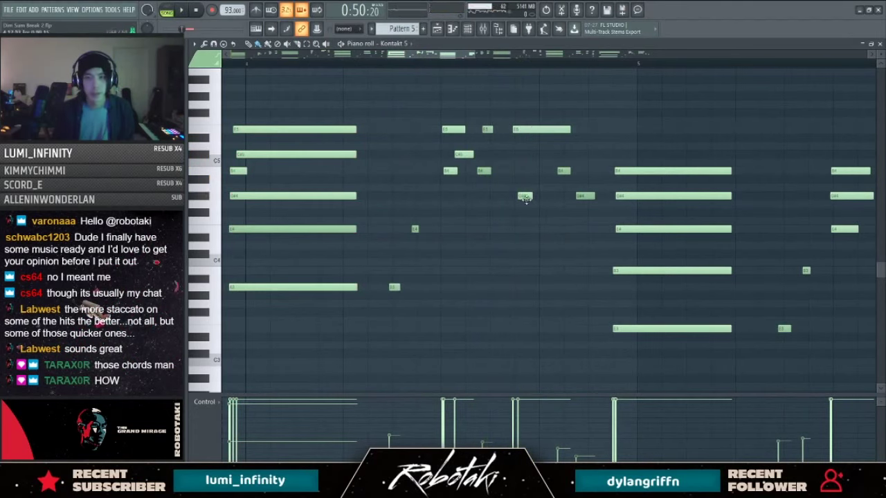
# Step: Nudge the last E5 before bar 5 slightly later and move the short G#4 beneath it ahead of it
pyautogui.press('space')
pyautogui.moveTo(522, 129); pyautogui.dragTo(525, 129)
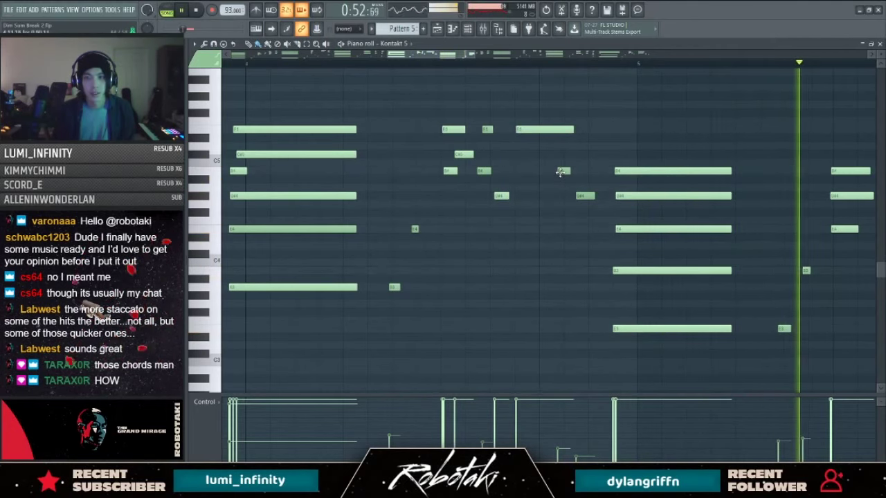
pyautogui.press('space')
pyautogui.press('space')
# Step: Shift the trailing short B4 and G#4 before bar 5 slightly later and add a B4 note beneath the last E5
pyautogui.moveTo(560, 173); pyautogui.dragTo(595, 195)
pyautogui.press('space')
pyautogui.moveTo(516, 171); pyautogui.dragTo(561, 172)
pyautogui.press('space')
pyautogui.press('space')
# Step: Lower the velocity of the E5 and B4 pair before bar 5, checking it against playback
pyautogui.keyDown('ctrl'); pyautogui.moveTo(541, 121); pyautogui.dragTo(554, 181); pyautogui.keyUp('ctrl')
pyautogui.press('space')
pyautogui.moveTo(517, 405); pyautogui.dragTo(519, 422)
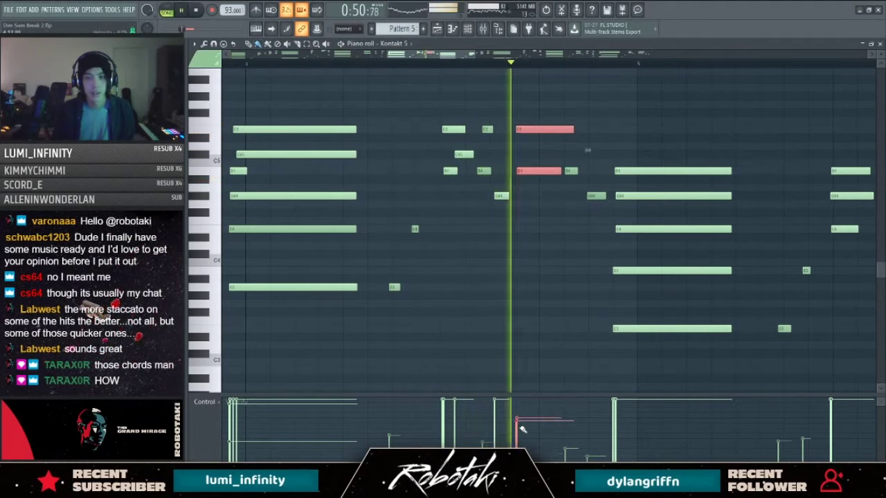
pyautogui.press('space')
pyautogui.keyDown('ctrl'); pyautogui.moveTo(487, 184); pyautogui.dragTo(503, 197); pyautogui.keyUp('ctrl')
pyautogui.press('space')
pyautogui.keyDown('ctrl'); pyautogui.click(519, 247); pyautogui.keyUp('ctrl')
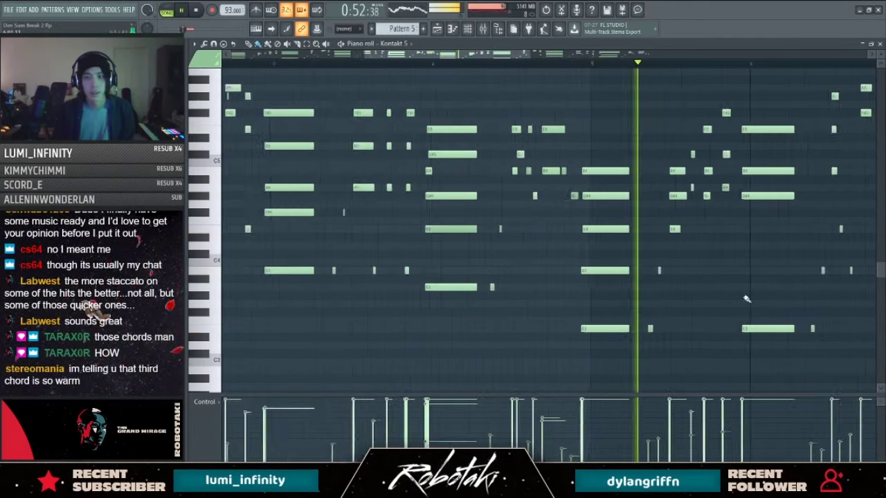
# Step: Shift the short E3 and B3 notes in bar 5 and the following B4, G#4 and E4 chord slightly later
pyautogui.scroll(3, 486, 302)
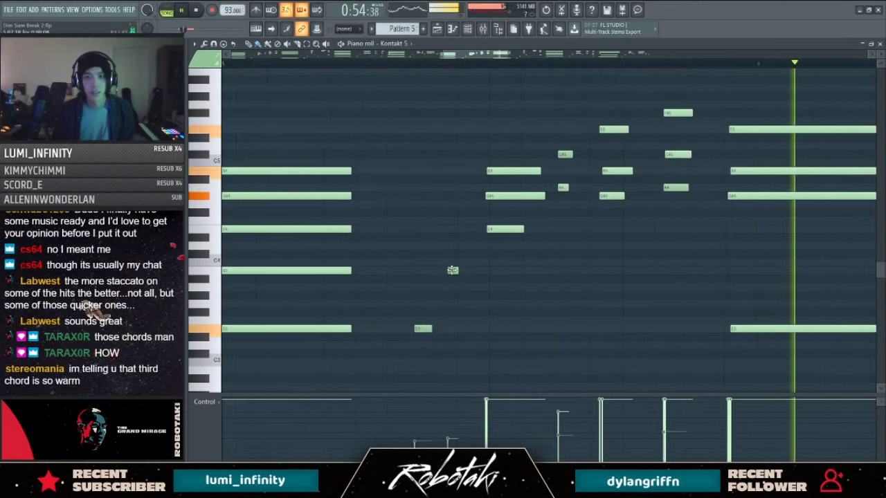
pyautogui.press('space')
pyautogui.keyDown('ctrl'); pyautogui.moveTo(407, 244); pyautogui.dragTo(430, 331); pyautogui.keyUp('ctrl')
pyautogui.click(405, 93)
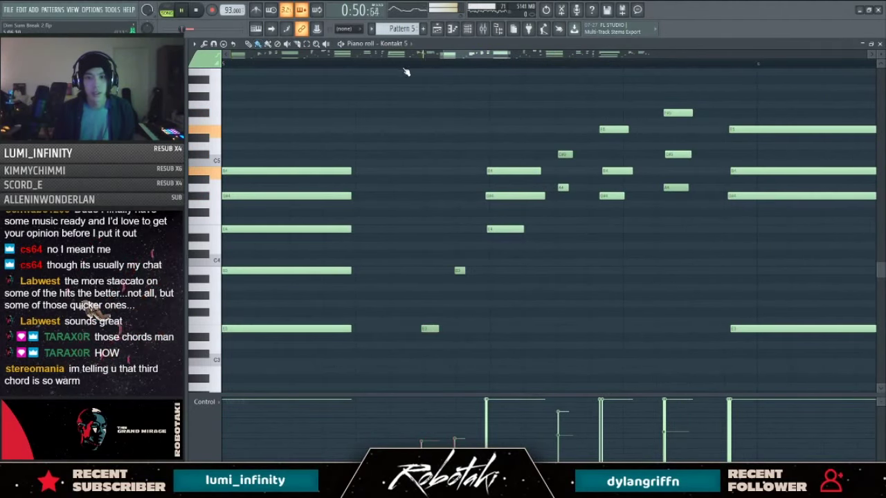
pyautogui.press('space')
pyautogui.moveTo(467, 250); pyautogui.dragTo(510, 146)
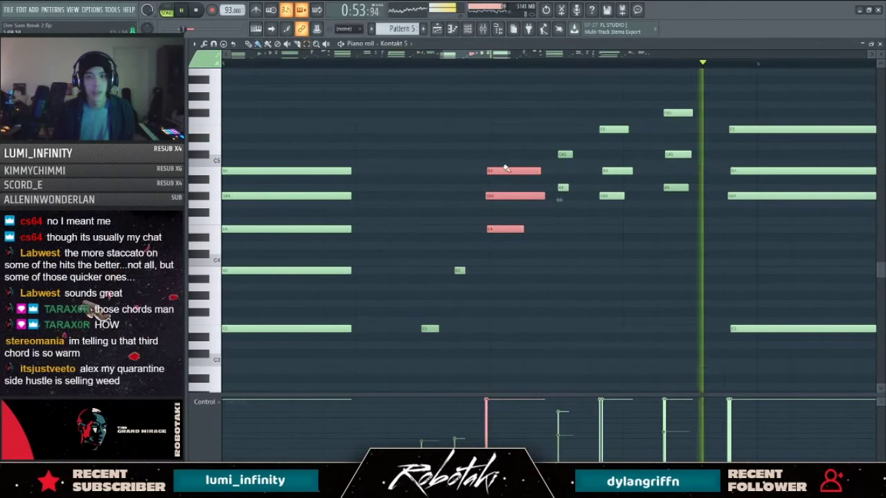
pyautogui.click(510, 140)
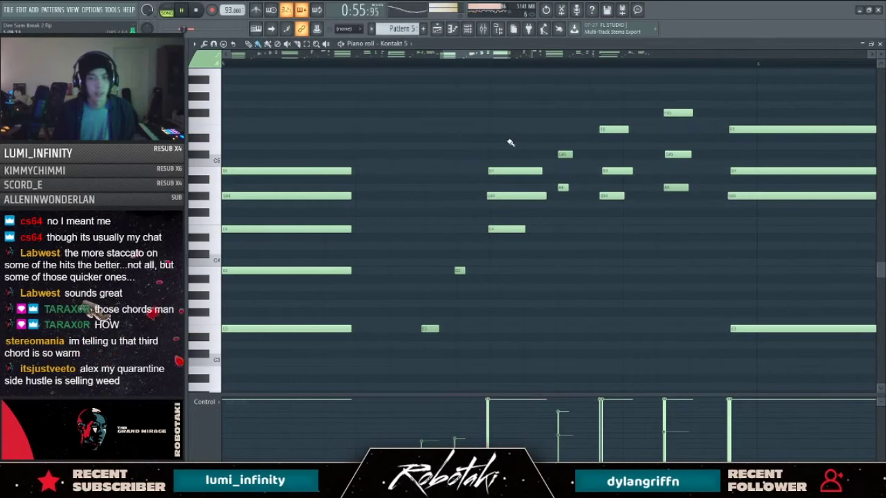
# Step: Shift the last short five-note chord before bar 8 and the single F#4 preceding it slightly later
pyautogui.scroll(-3, 550, 226)
pyautogui.scroll(3, 768, 289)
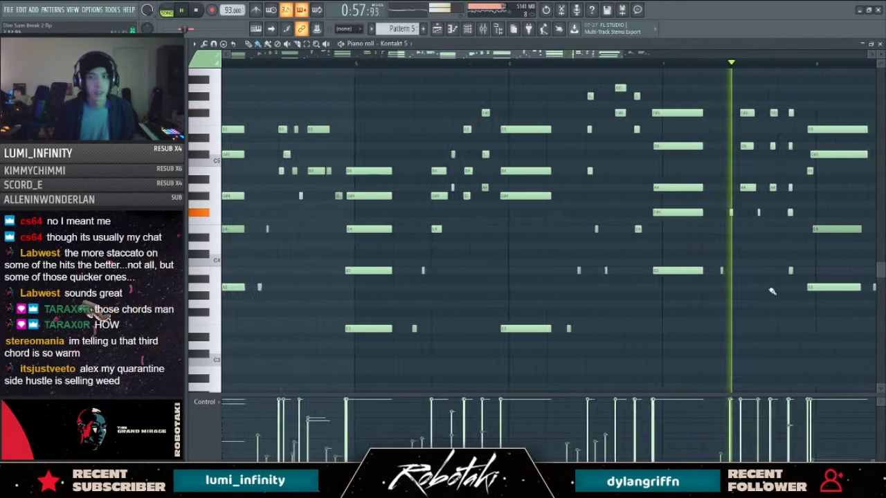
pyautogui.scroll(-2, 644, 287)
pyautogui.scroll(4, 728, 282)
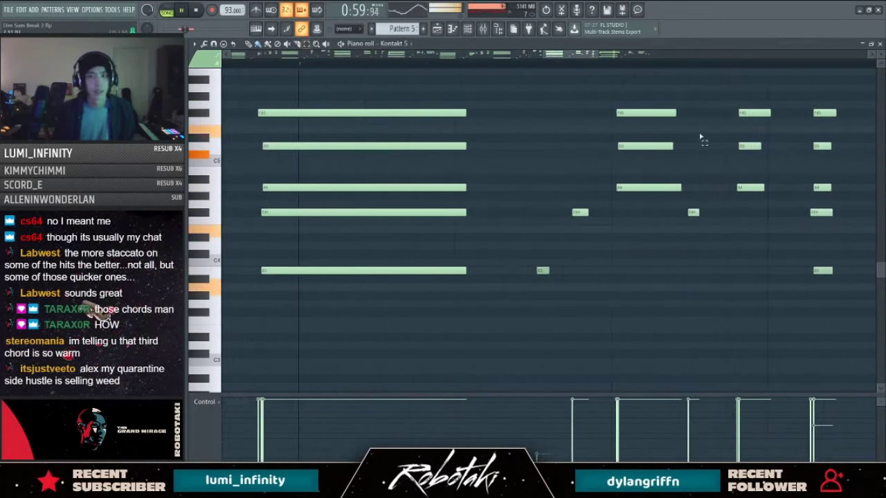
pyautogui.moveTo(682, 101); pyautogui.dragTo(708, 220)
pyautogui.moveTo(805, 93); pyautogui.dragTo(846, 323)
pyautogui.scroll(-3, 749, 297)
pyautogui.scroll(2, 749, 296)
pyautogui.press('space')
pyautogui.scroll(-2, 628, 248)
pyautogui.scroll(3, 629, 248)
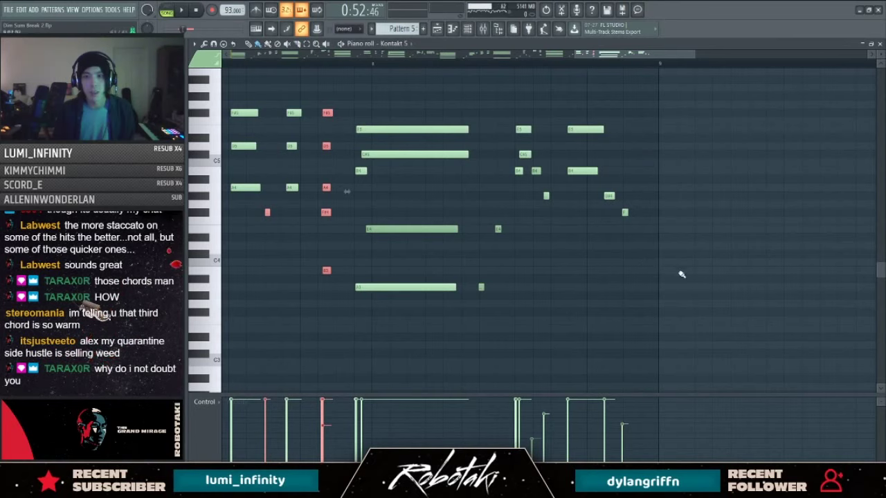
# Step: Shift the short G#4 and the closing G#4 and F#4 notes before bar 9 later, moving the first G#4 furthest
pyautogui.moveTo(534, 184); pyautogui.dragTo(638, 223)
pyautogui.scroll(2, 571, 246)
pyautogui.moveTo(532, 195); pyautogui.dragTo(541, 196)
pyautogui.hotkey('ctrl', 'd')
pyautogui.moveTo(668, 235); pyautogui.dragTo(633, 196)
pyautogui.hotkey('ctrl', 'd')
pyautogui.moveTo(538, 199); pyautogui.dragTo(546, 201)
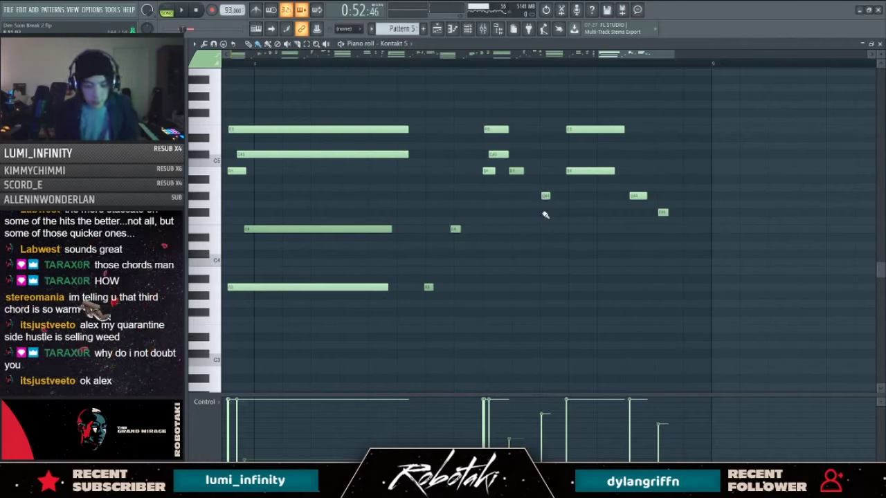
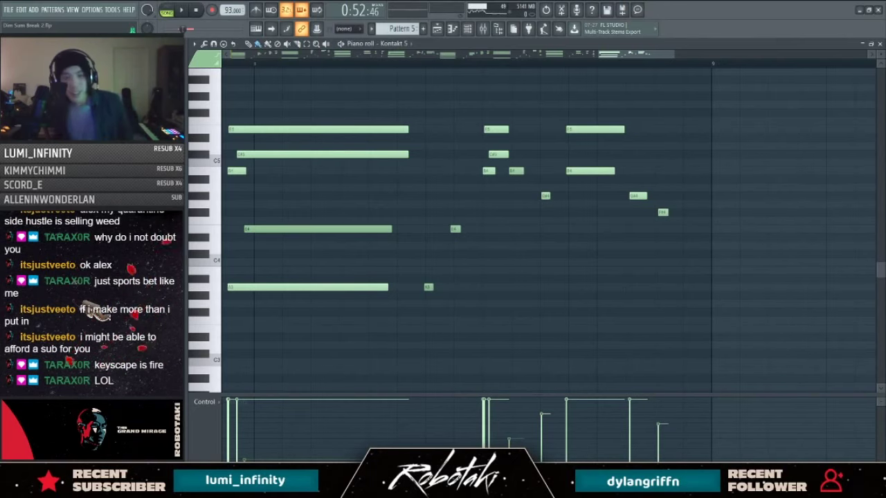
# Step: Set the playlist snap to Line and place a second Pattern 5 clip on Track 10 at bar 25
pyautogui.click(880, 44)
pyautogui.click(864, 44)
pyautogui.press('F5')
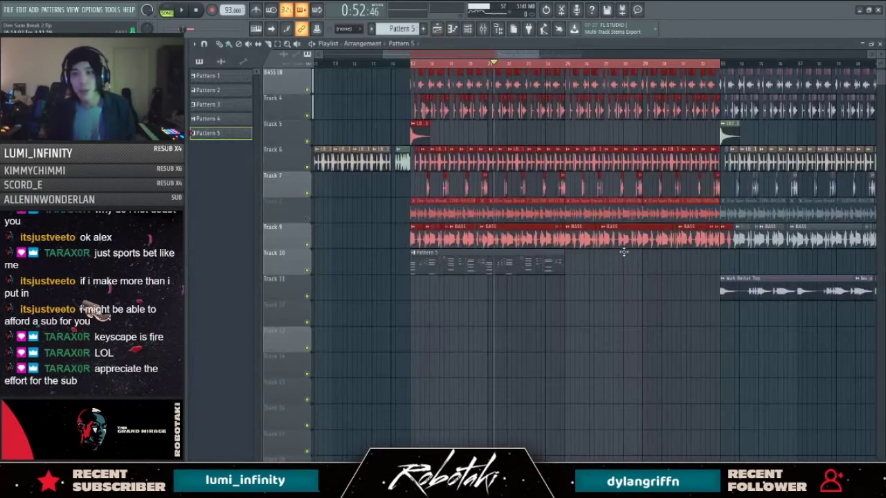
pyautogui.scroll(-2, 575, 325)
pyautogui.click(356, 29)
pyautogui.click(349, 38)
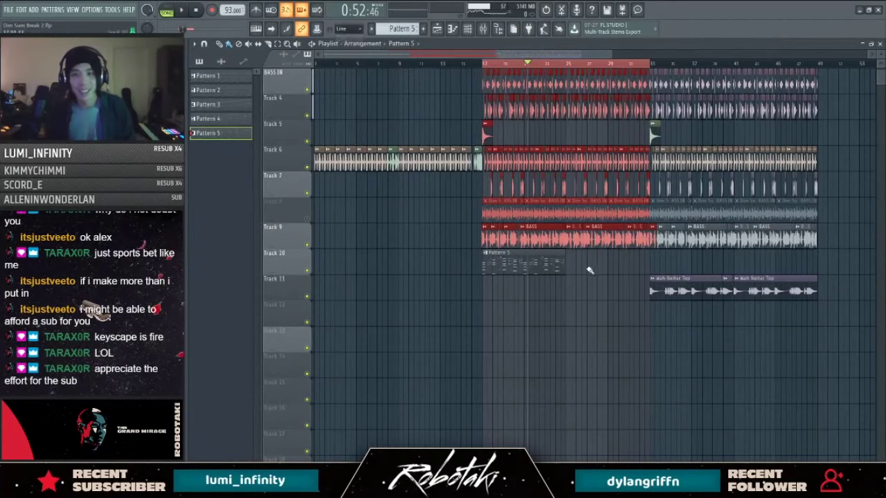
pyautogui.click(574, 269)
pyautogui.scroll(2, 579, 281)
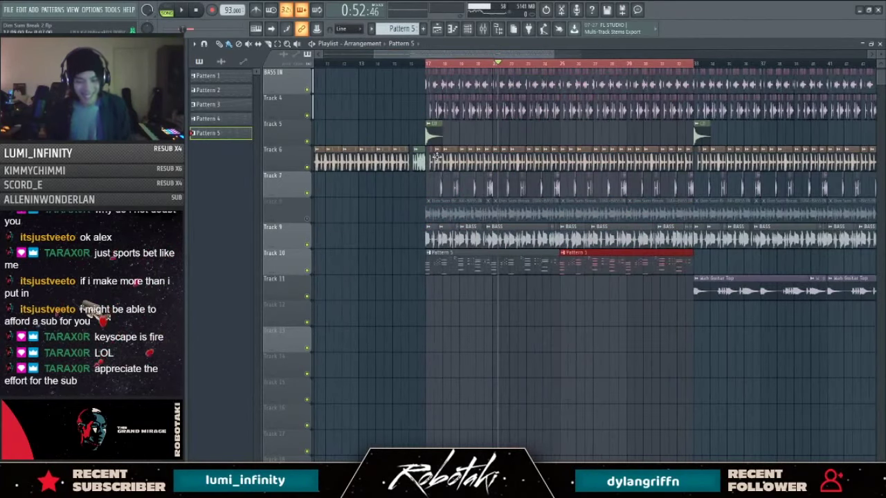
pyautogui.press('Escape')
pyautogui.press('Escape')
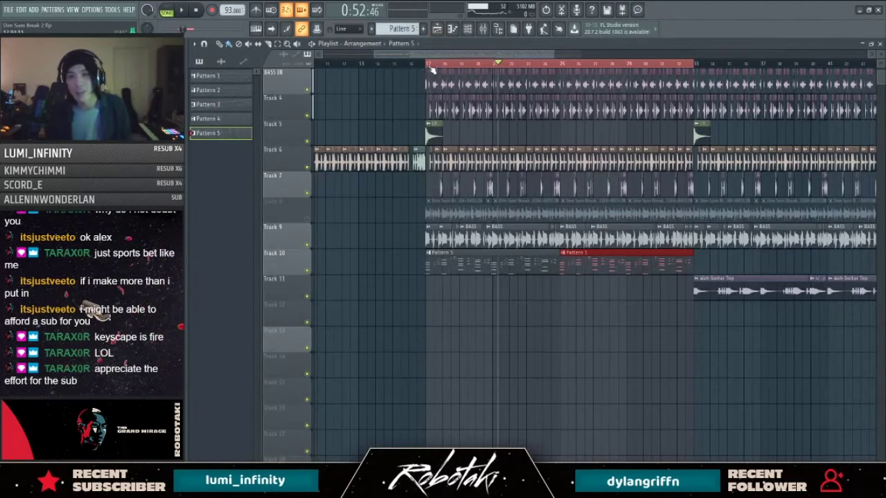
# Step: Play the arrangement from bar 17 and rename mixer insert 16 as PIANO
pyautogui.click(428, 65)
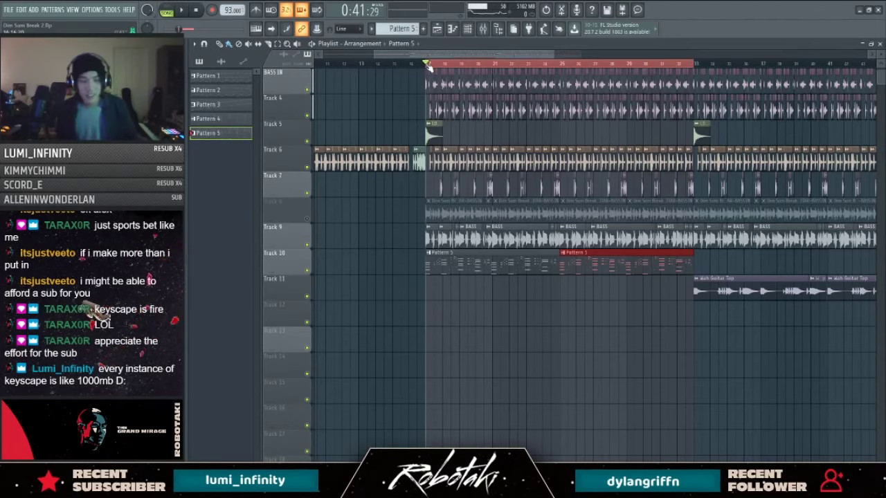
pyautogui.press('space')
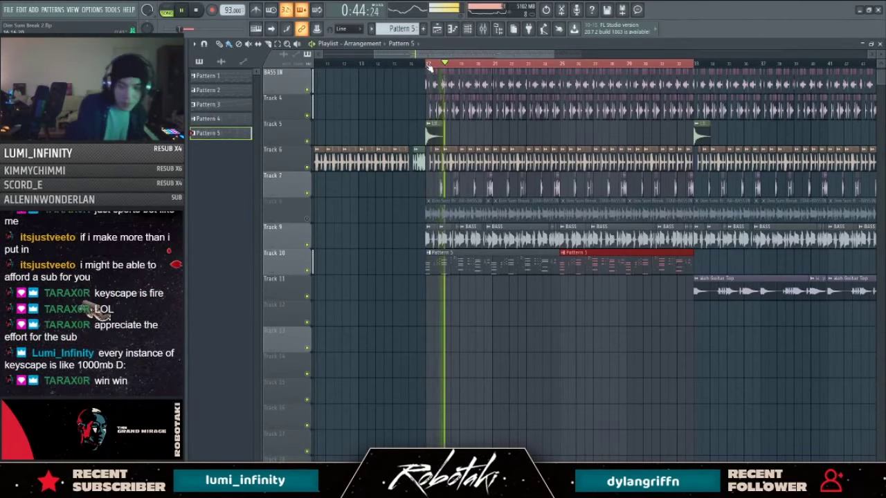
pyautogui.press('F5')
pyautogui.press('F6')
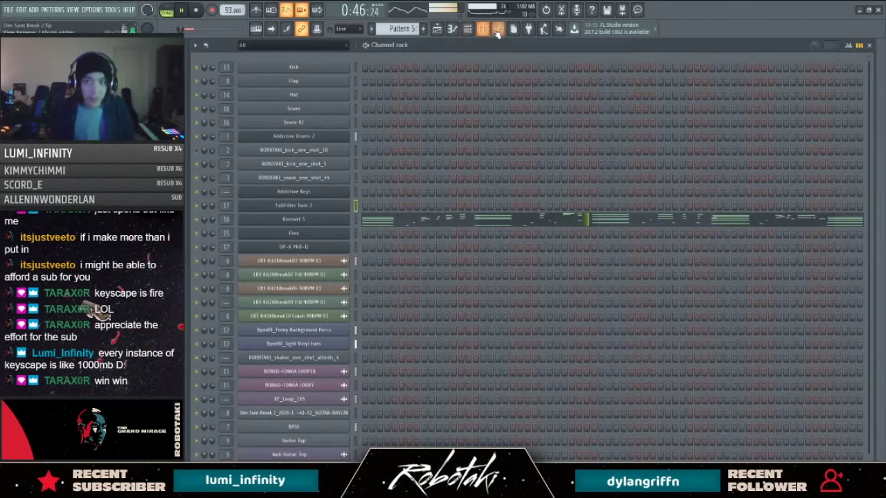
pyautogui.press('F9')
pyautogui.click(445, 108)
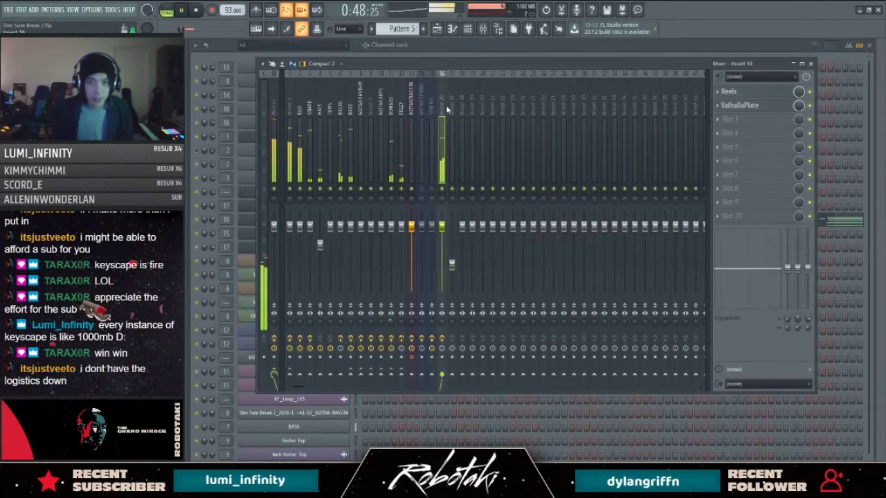
pyautogui.rightClick(447, 73)
pyautogui.click(460, 82)
pyautogui.write('PIANO')
pyautogui.press('Return')
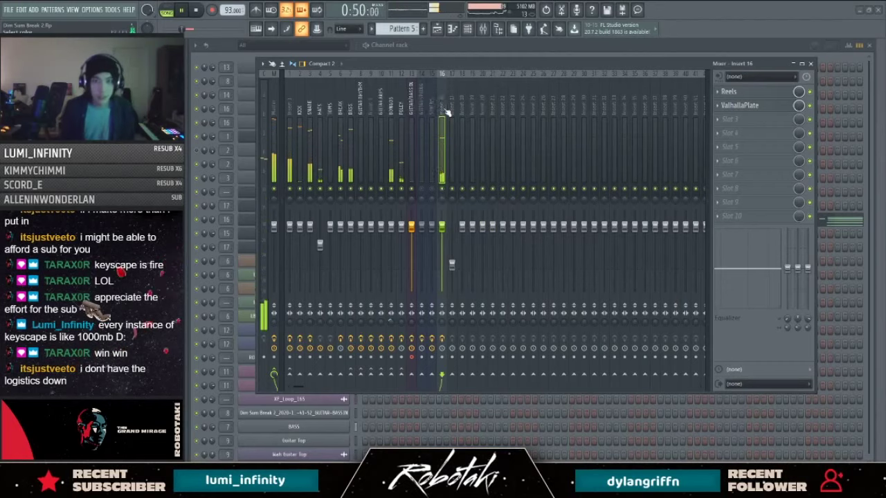
# Step: Set the width of the ValhallaPlate reverb on the PIANO mixer track to 158.4 %
pyautogui.click(737, 105)
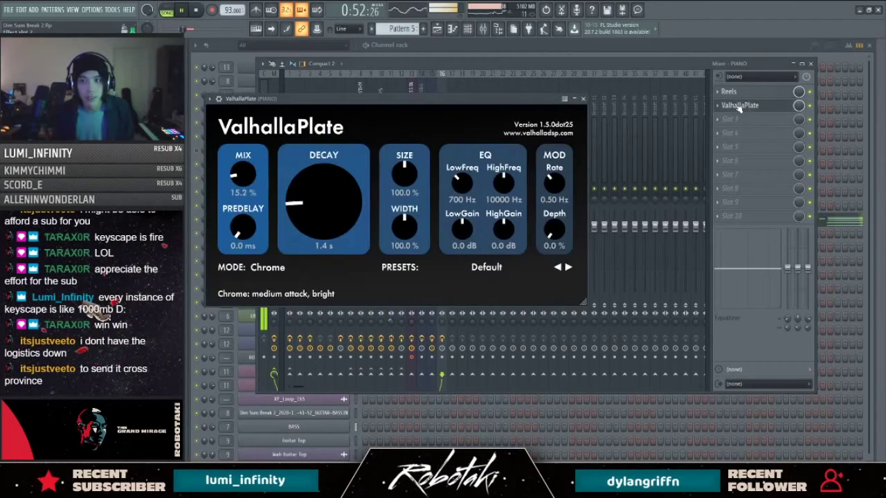
pyautogui.moveTo(405, 217); pyautogui.dragTo(411, 193)
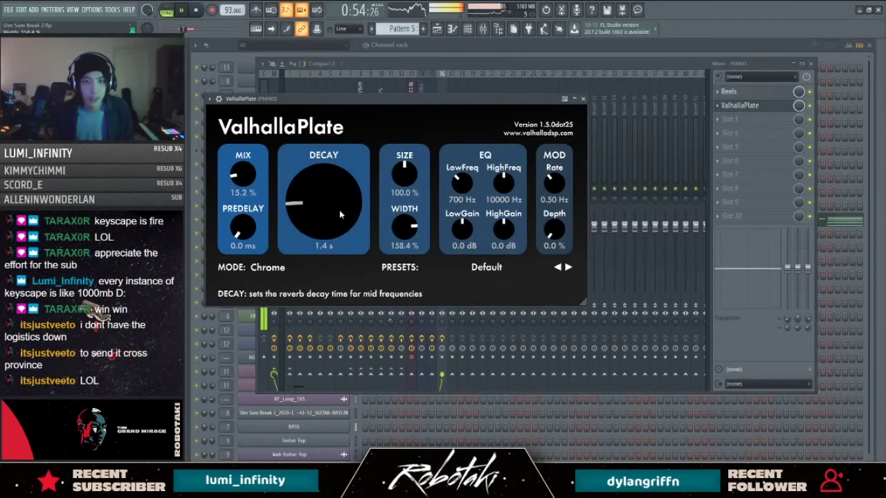
pyautogui.click(739, 105)
pyautogui.click(729, 120)
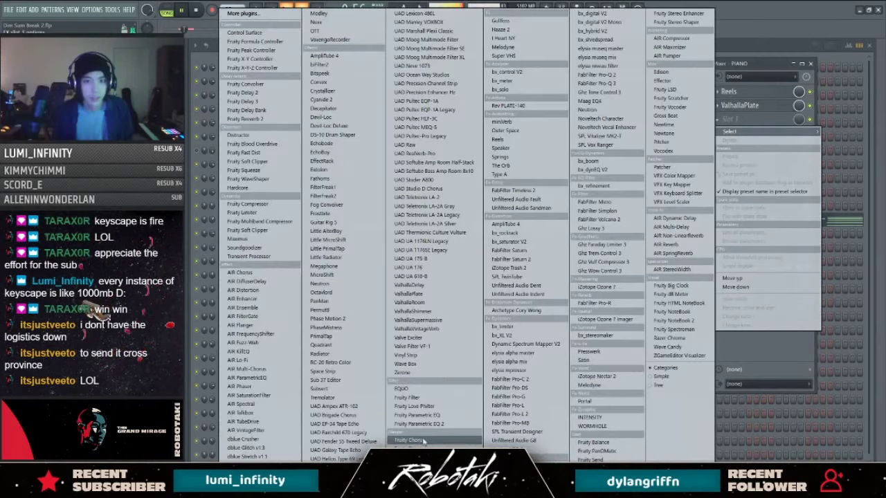
pyautogui.click(441, 424)
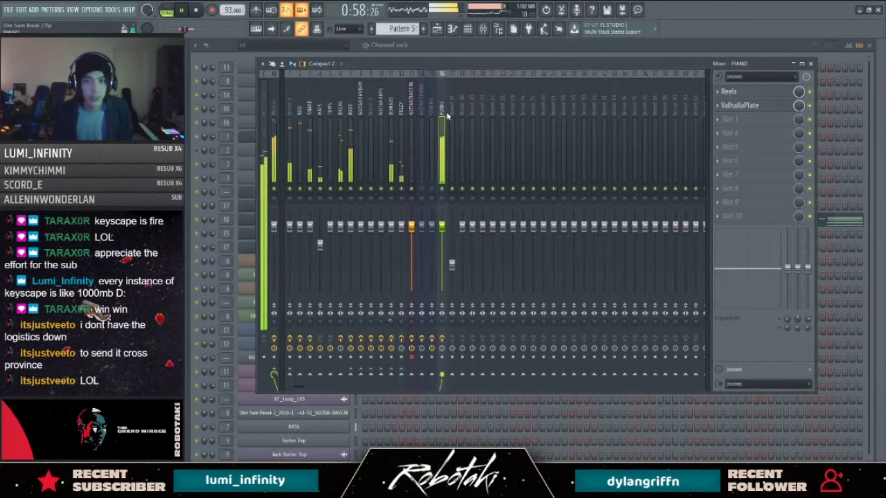
# Step: Move the PIANO mixer track next to the BASS track, at insert 8
pyautogui.hotkey('alt', 'Left')
pyautogui.hotkey('alt', 'Left')
pyautogui.hotkey('alt', 'Left')
pyautogui.hotkey('alt', 'Left')
pyautogui.hotkey('alt', 'Left')
pyautogui.hotkey('alt', 'Left')
pyautogui.hotkey('alt', 'Left')
pyautogui.hotkey('alt', 'Left')
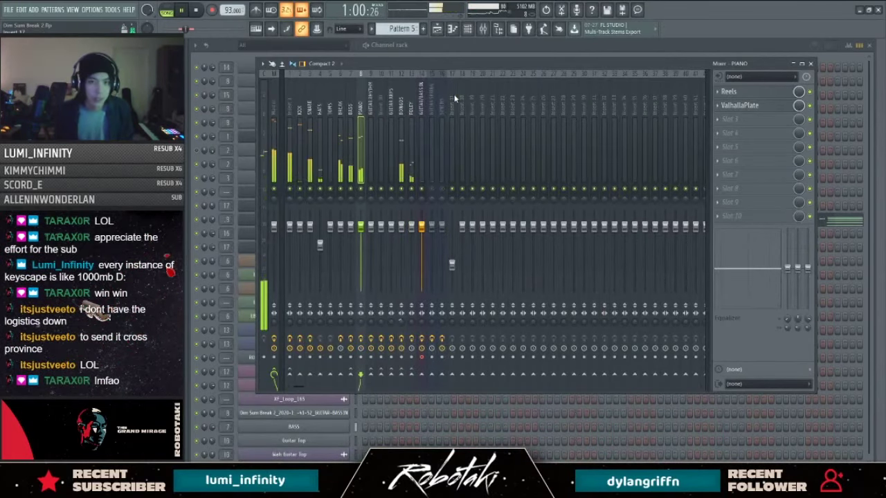
# Step: Stop playback and copy the Fruity Limiter from the GUITAR ARPS track into slot 3 of the PIANO track
pyautogui.click(373, 132)
pyautogui.press('space')
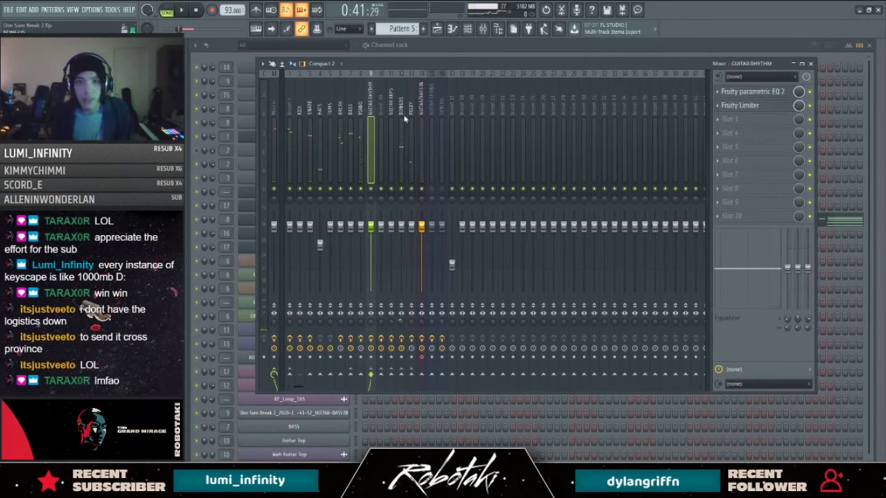
pyautogui.click(391, 118)
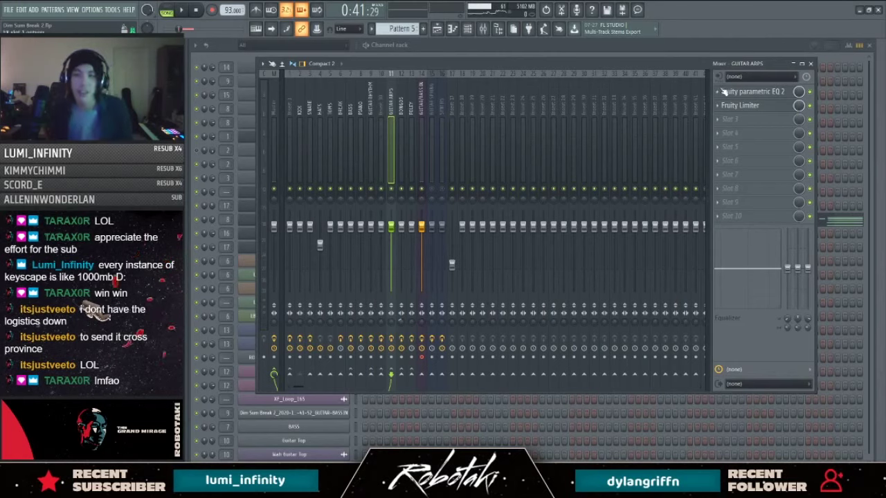
pyautogui.click(718, 106)
pyautogui.moveTo(737, 161); pyautogui.dragTo(360, 112)
pyautogui.click(737, 121)
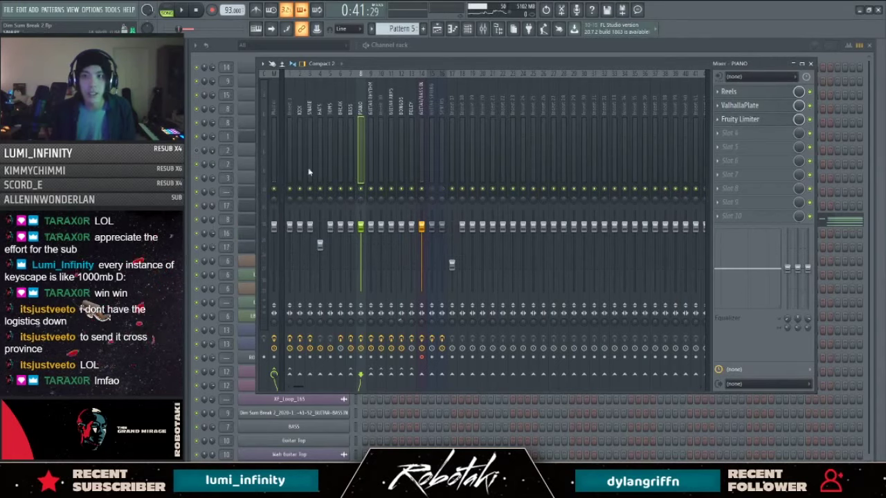
# Step: Route the KICK mixer track to the PIANO track
pyautogui.click(313, 112)
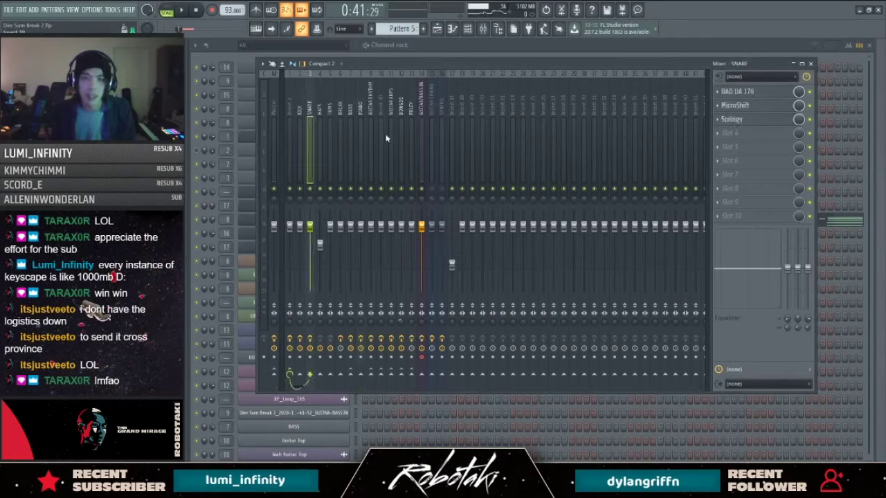
pyautogui.click(370, 114)
pyautogui.click(361, 119)
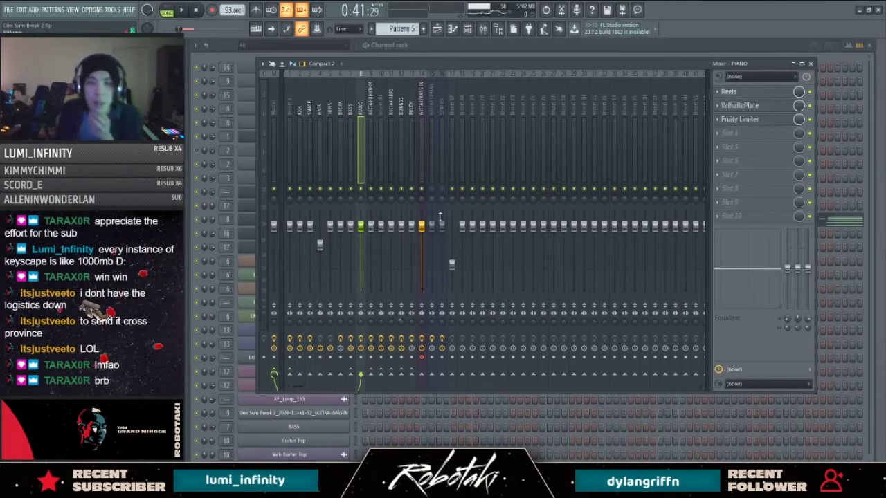
pyautogui.click(299, 111)
pyautogui.scroll(-1, 345, 135)
pyautogui.scroll(1, 344, 134)
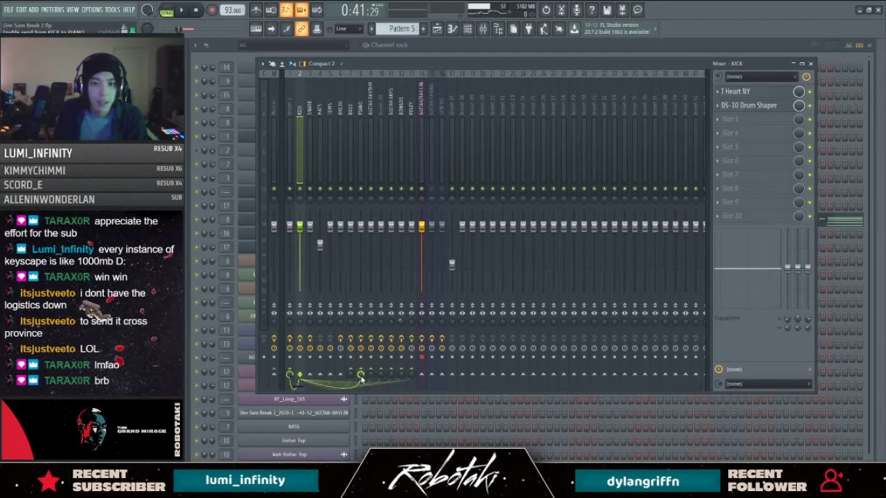
# Step: Clear the time selection in the playlist and play the arrangement from bar 17
pyautogui.press('F9')
pyautogui.press('F5')
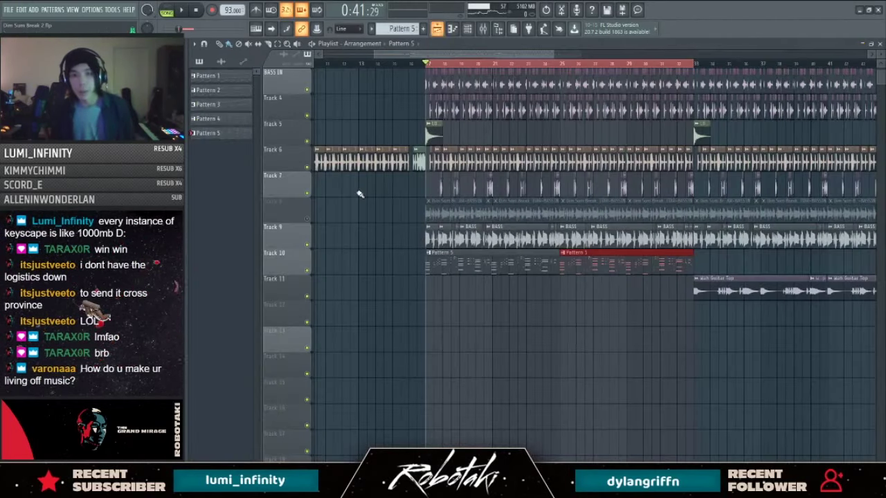
pyautogui.click(552, 64)
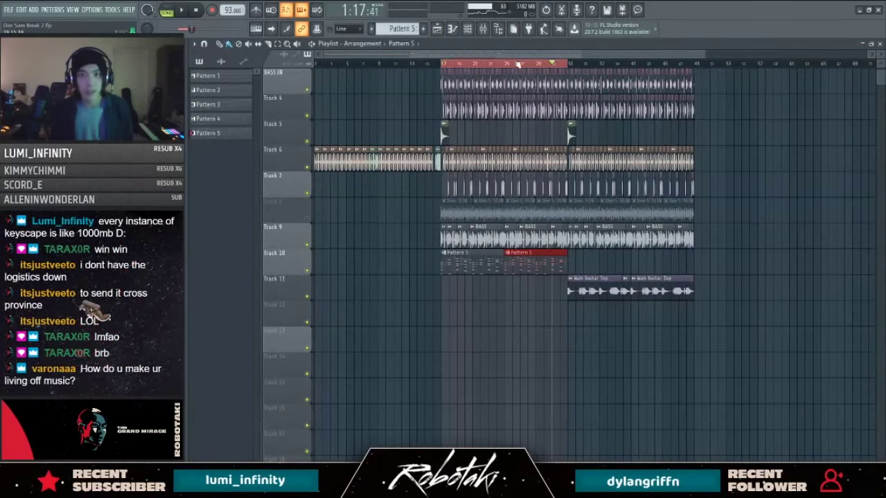
pyautogui.click(448, 66)
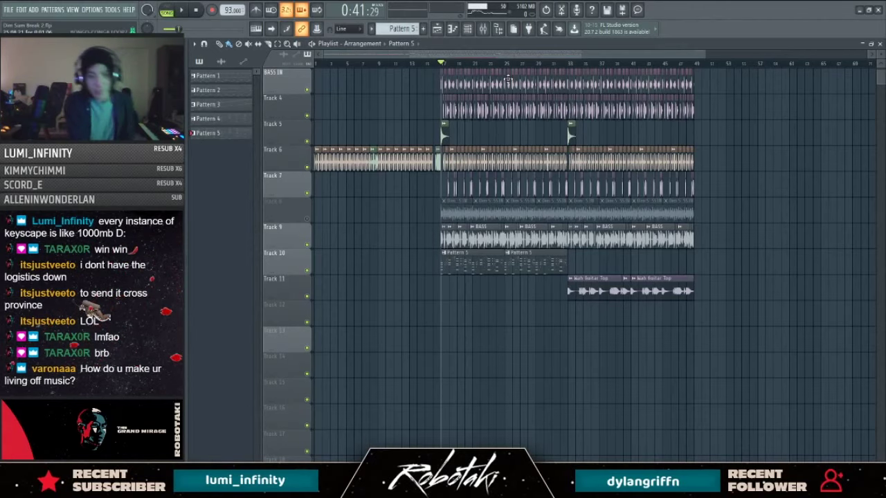
pyautogui.scroll(2, 516, 281)
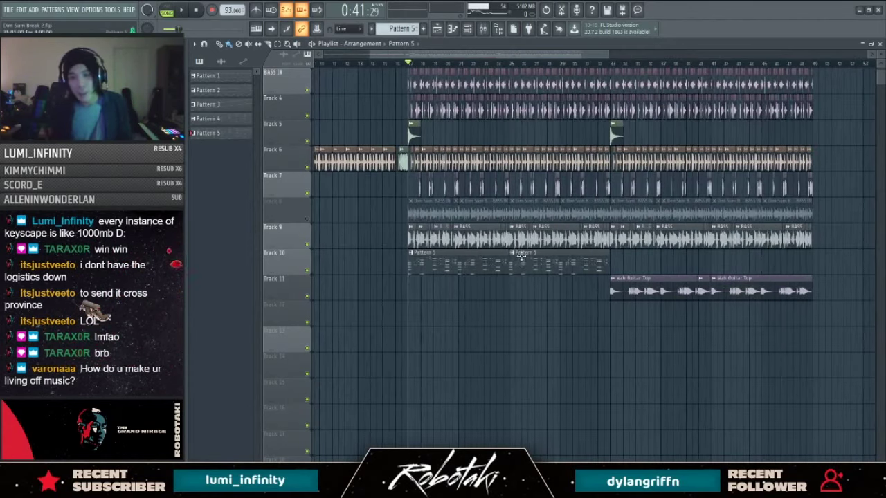
pyautogui.scroll(2, 523, 258)
pyautogui.scroll(-3, 467, 61)
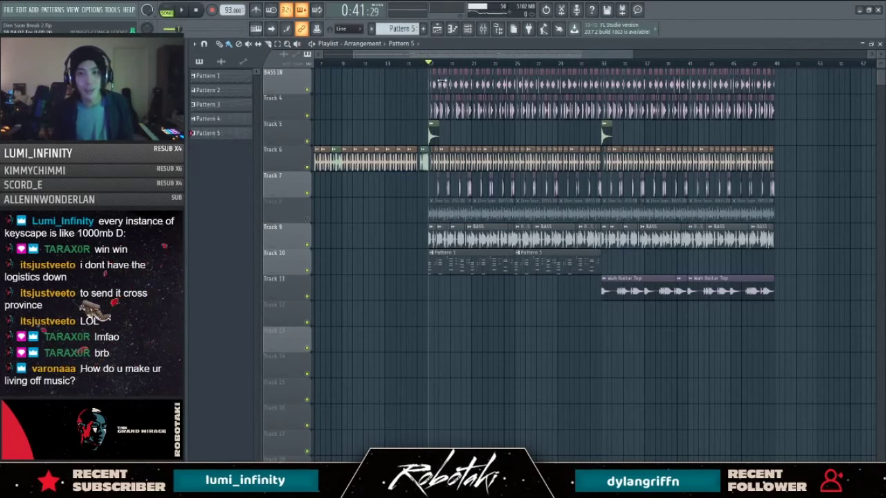
pyautogui.moveTo(454, 54); pyautogui.dragTo(543, 58)
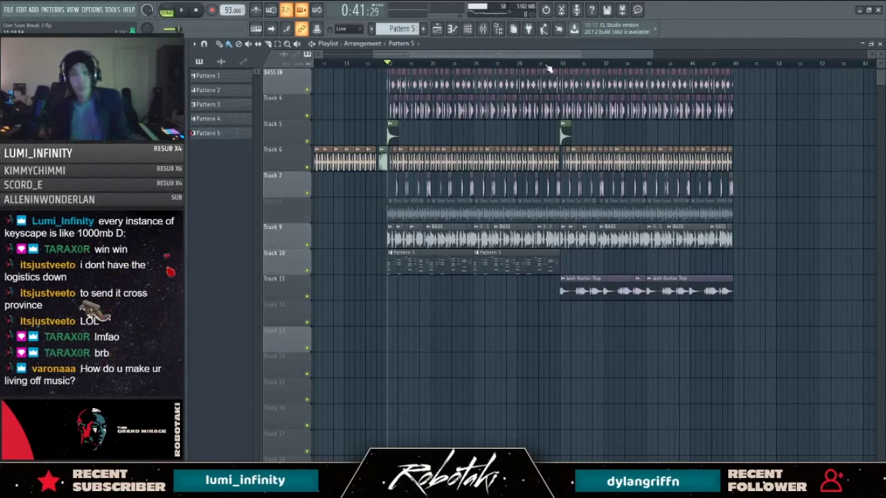
pyautogui.press('space')
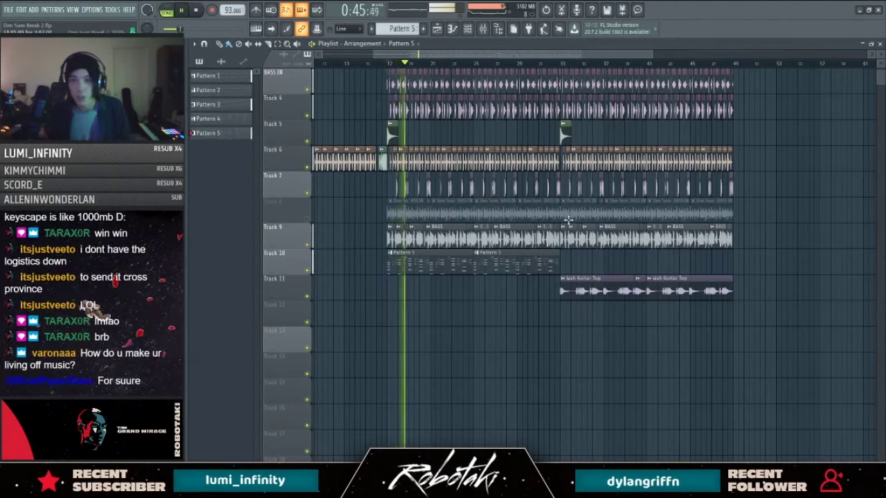
# Step: Stop playback and move Fruity Limiter to slot 2 of the PIANO mixer track, above ValhallaPlate
pyautogui.click(483, 32)
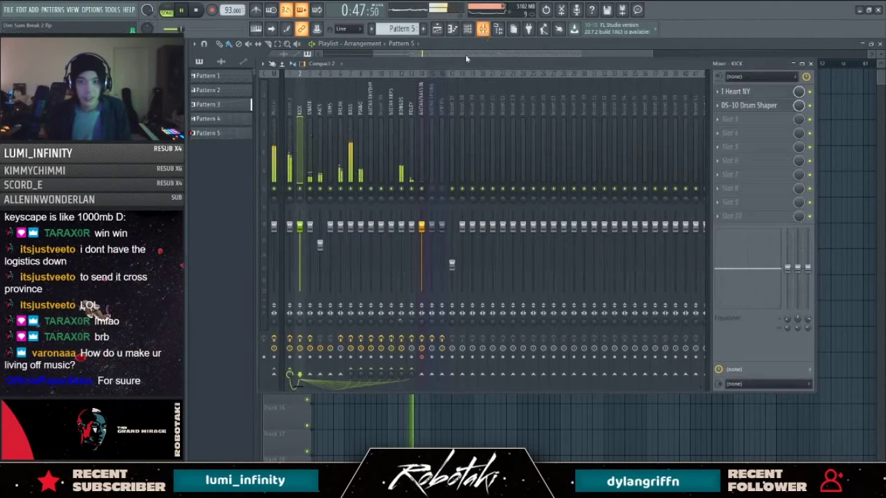
pyautogui.click(361, 112)
pyautogui.press('space')
pyautogui.click(744, 121)
pyautogui.click(746, 122)
pyautogui.moveTo(746, 121); pyautogui.dragTo(739, 107)
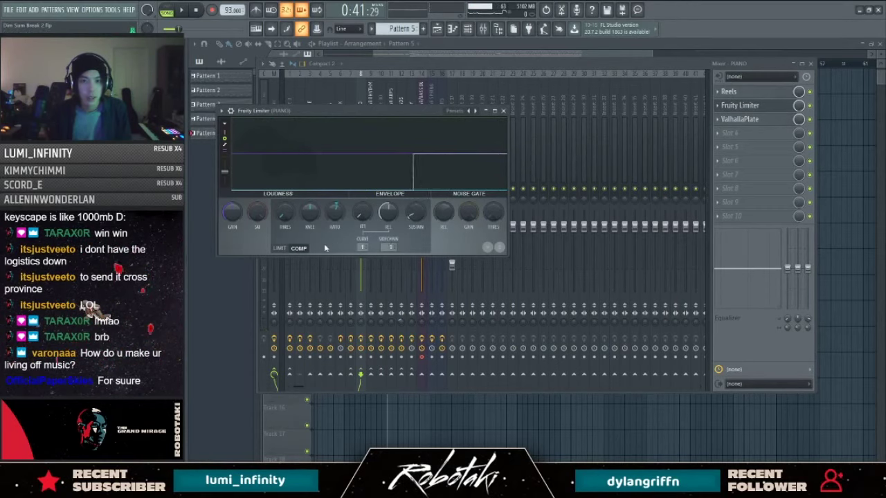
pyautogui.press('Escape')
# Step: Try Fruity Limiter in slot 1 of the PIANO track during playback, and return it to slot 2 below Reels
pyautogui.press('space')
pyautogui.click(742, 119)
pyautogui.moveTo(745, 108); pyautogui.dragTo(740, 93)
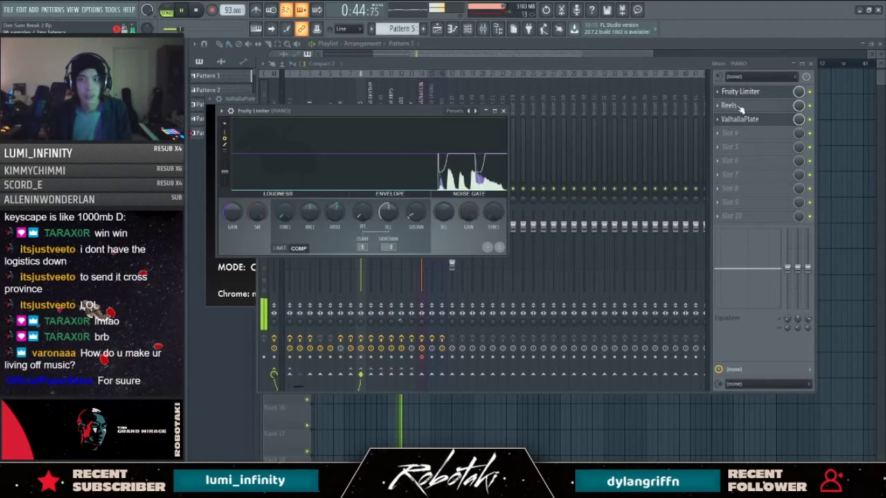
pyautogui.scroll(-1, 740, 92)
pyautogui.press('Escape')
pyautogui.press('space')
# Step: Adjust the compressor threshold of Fruity Limiter on the PIANO track during playback and close the plugin
pyautogui.click(739, 105)
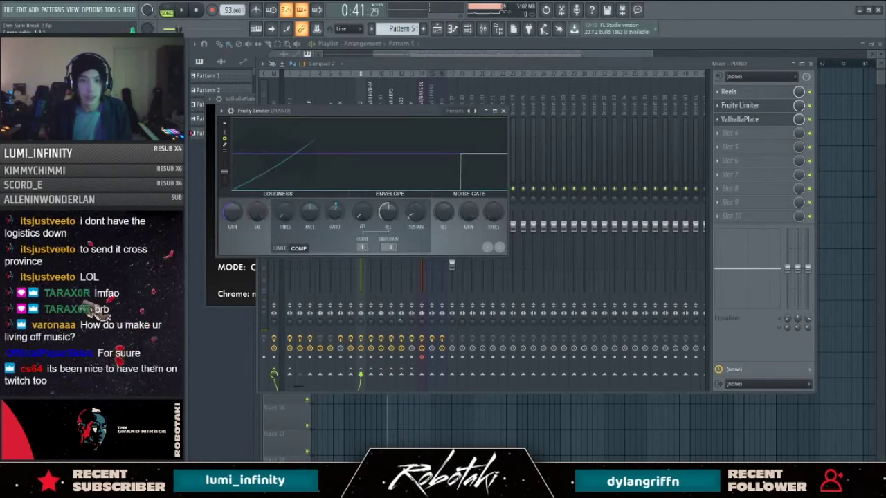
pyautogui.press('space')
pyautogui.moveTo(284, 213); pyautogui.dragTo(289, 220)
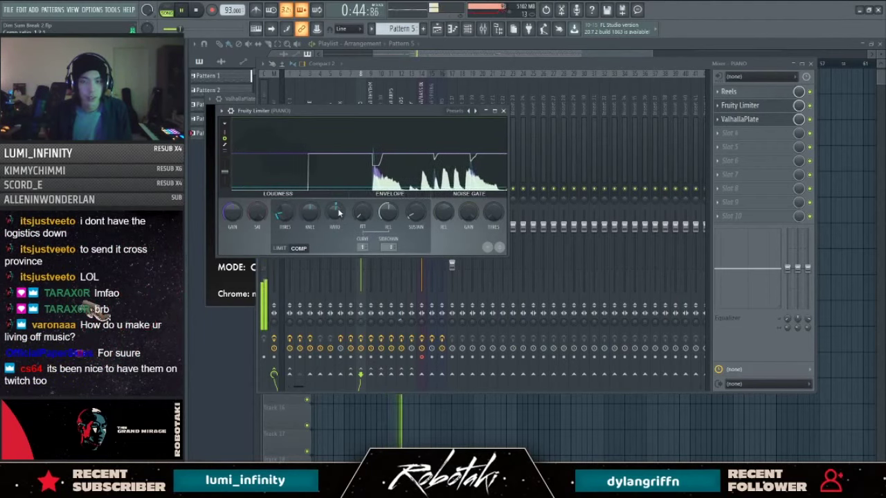
pyautogui.click(503, 111)
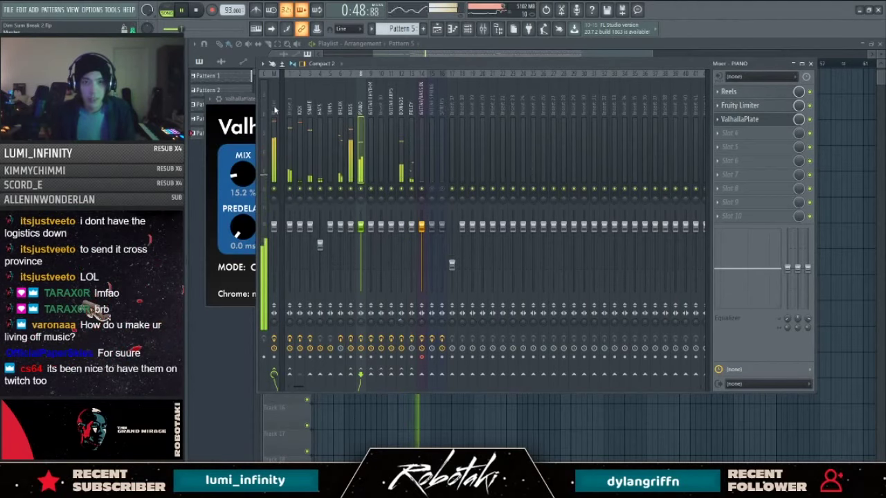
# Step: Add Guitar Rig 5 to slot 2 of the Master mixer track, below SPL Vitalizer MK2-T
pyautogui.press('F12')
pyautogui.press('F9')
pyautogui.click(275, 110)
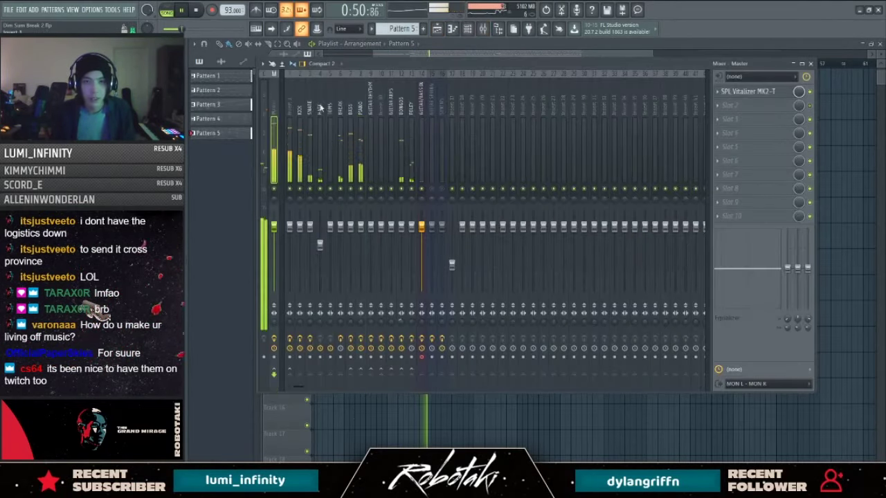
pyautogui.click(748, 105)
pyautogui.moveTo(734, 118)
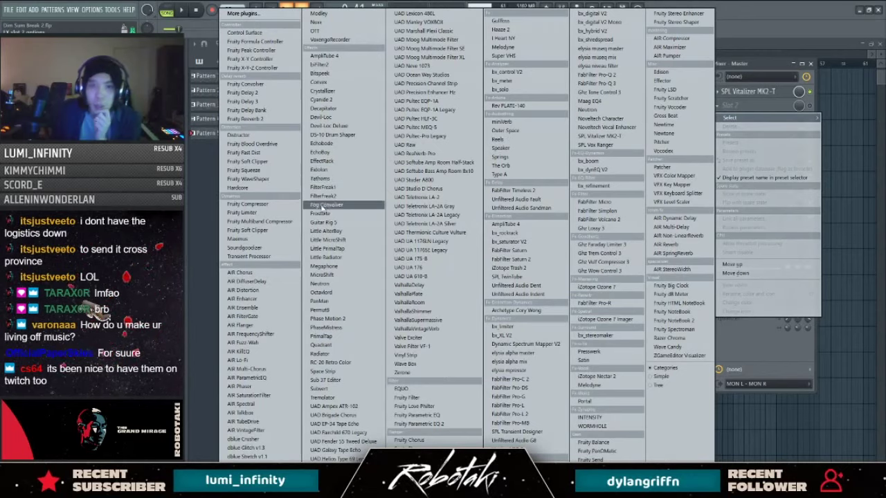
pyautogui.click(322, 223)
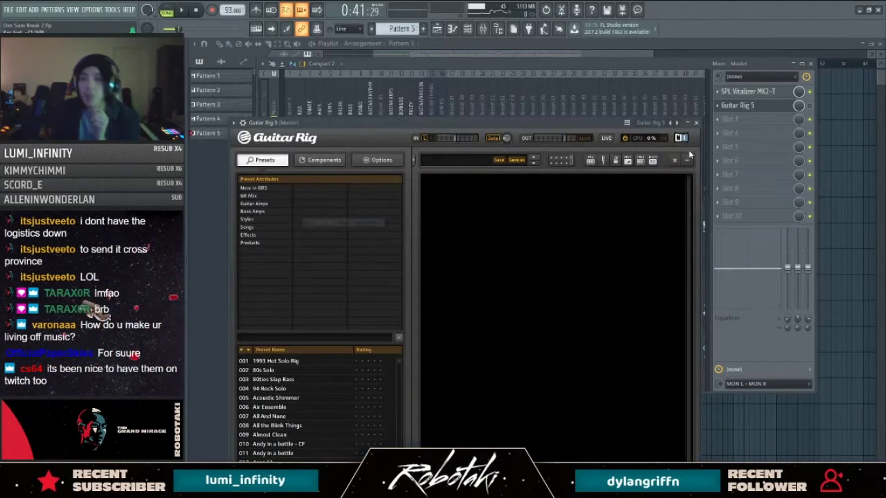
# Step: Add the Pitch Pedal component to the Guitar Rig 5 rack
pyautogui.click(306, 160)
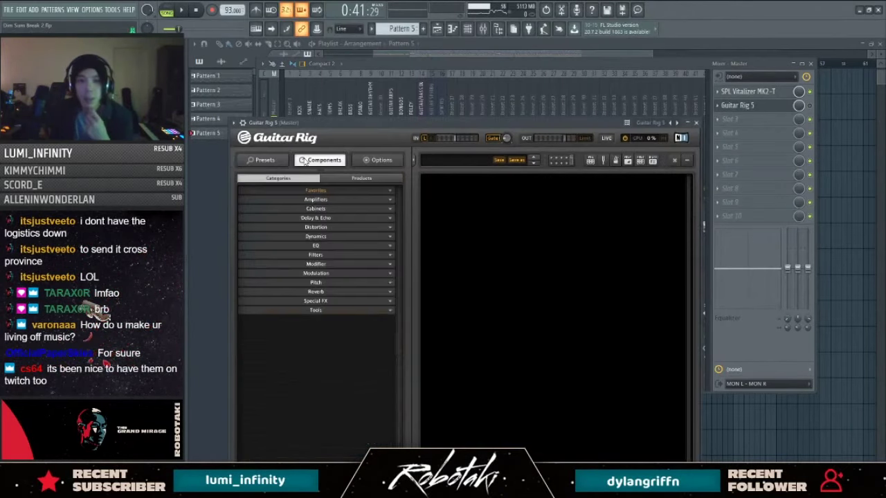
pyautogui.click(315, 282)
pyautogui.click(287, 322)
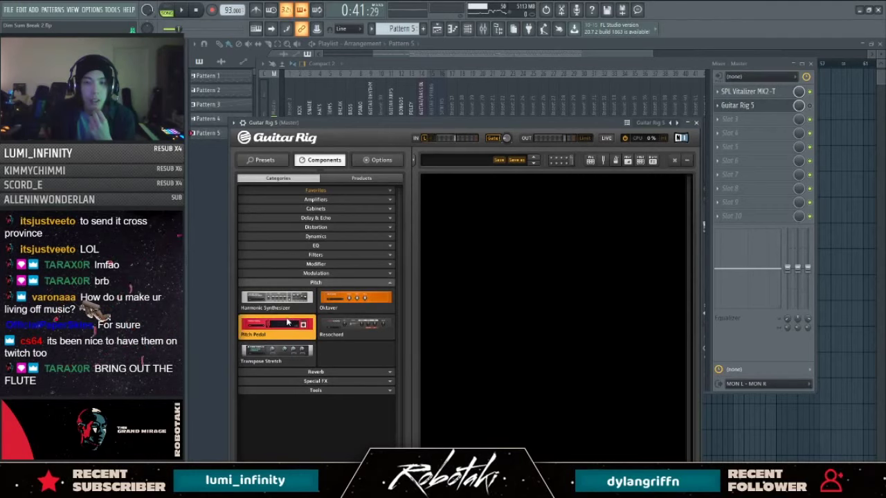
pyautogui.doubleClick(287, 322)
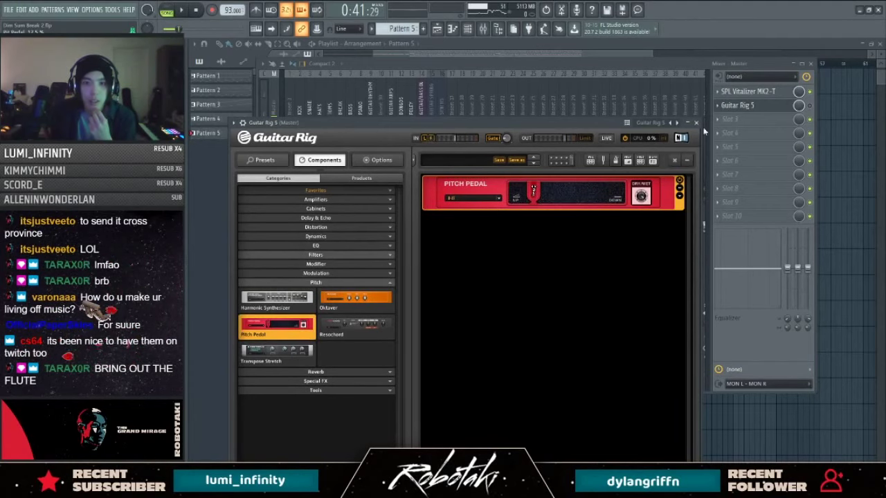
# Step: Enable Guitar Rig 5 on the Master track and shift its Pitch Pedal slightly
pyautogui.click(809, 106)
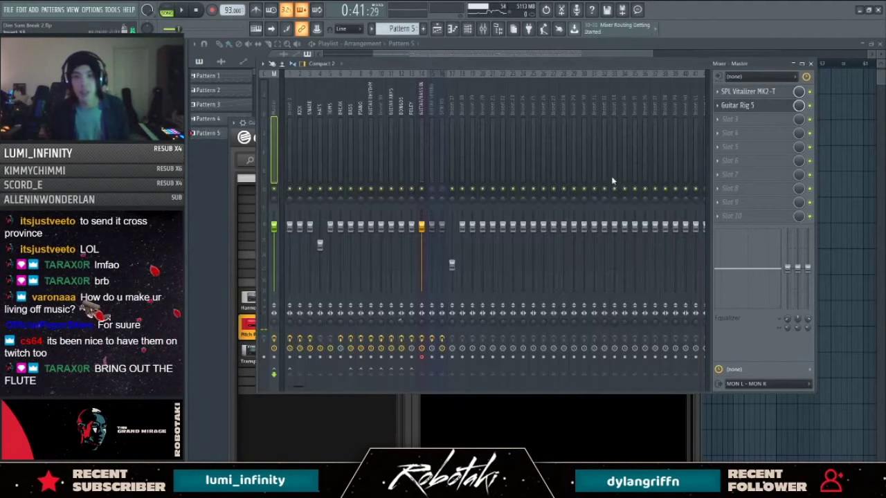
pyautogui.press('F9')
pyautogui.moveTo(536, 191); pyautogui.dragTo(541, 191)
pyautogui.press('Escape')
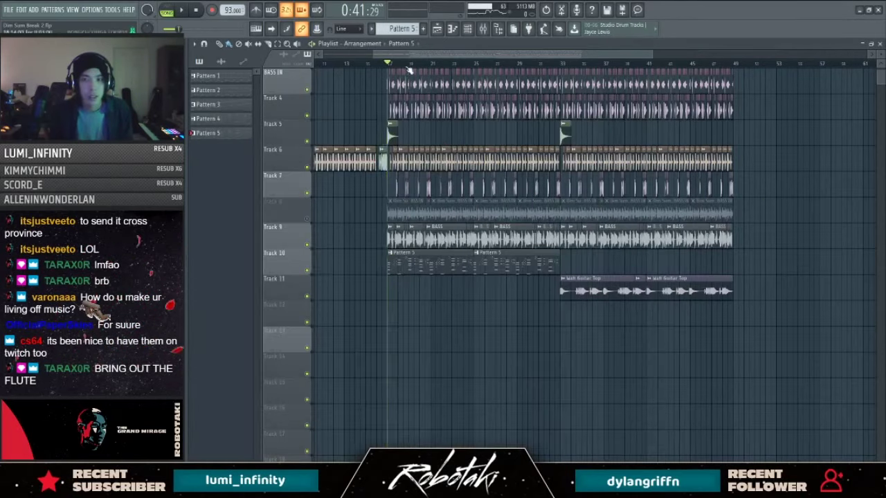
# Step: Loop playback over bars 17 to 33 and open Pattern 5's Kontakt 5 part in the piano roll
pyautogui.press('space')
pyautogui.press('space')
pyautogui.moveTo(392, 64); pyautogui.dragTo(563, 64)
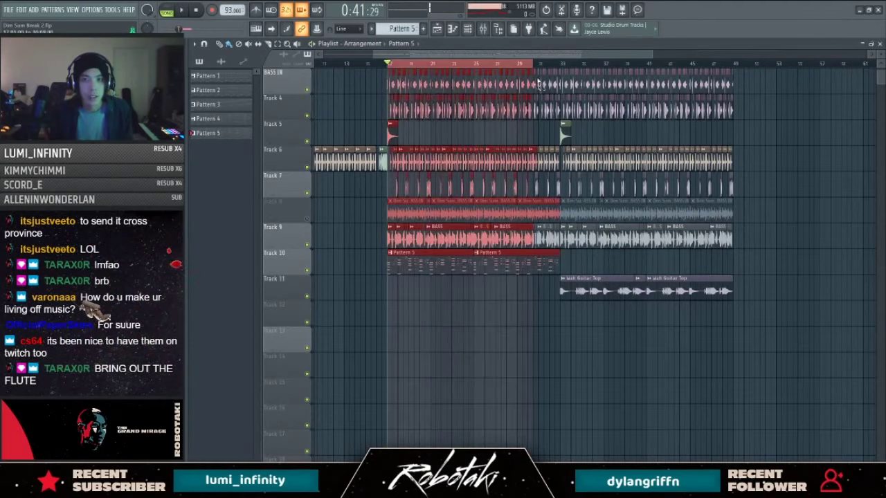
pyautogui.press('F9')
pyautogui.press('space')
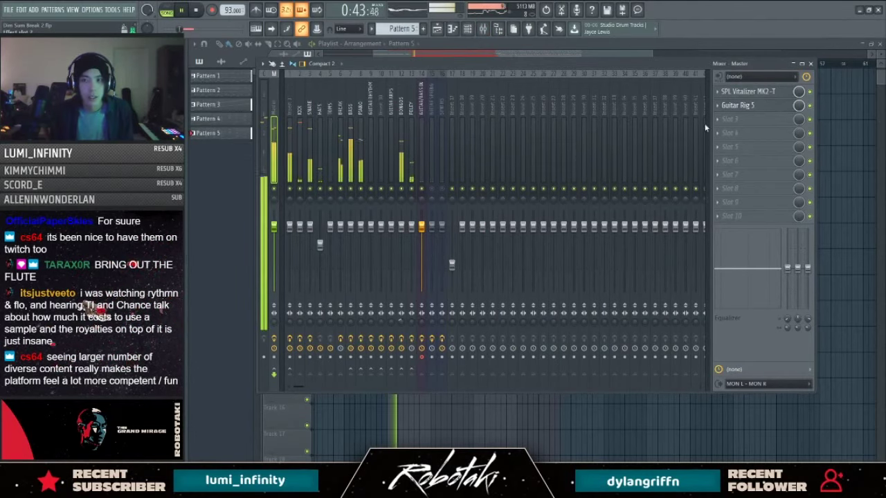
pyautogui.press('F9')
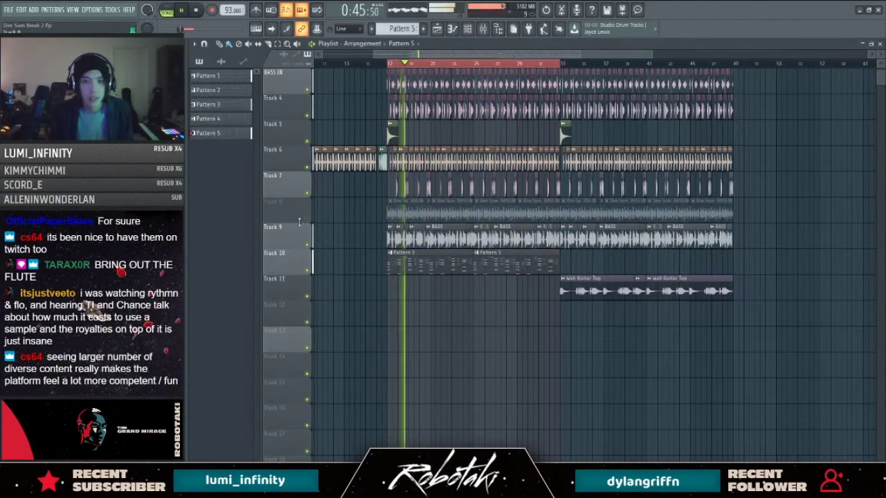
pyautogui.doubleClick(417, 263)
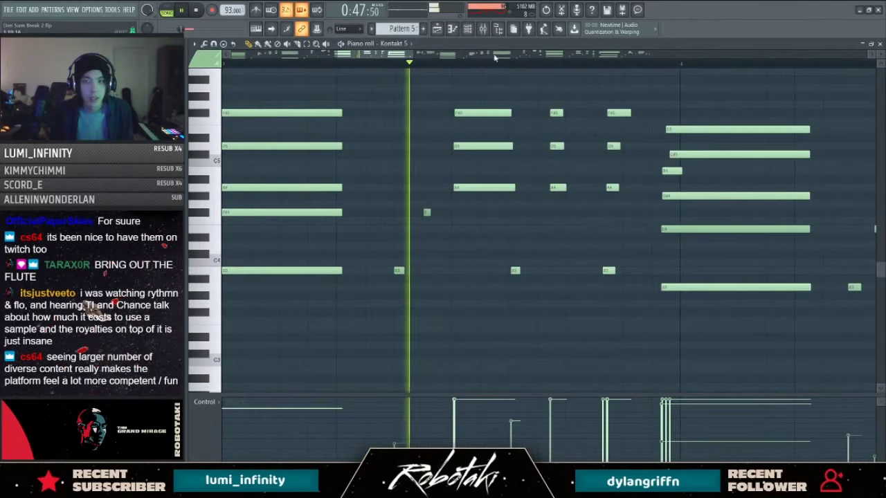
# Step: Reopen Guitar Rig 5 on the Master track, readjust its Pitch Pedal during playback and close the plugin
pyautogui.press('space')
pyautogui.click(483, 29)
pyautogui.click(744, 106)
pyautogui.press('space')
pyautogui.moveTo(540, 192); pyautogui.dragTo(530, 197)
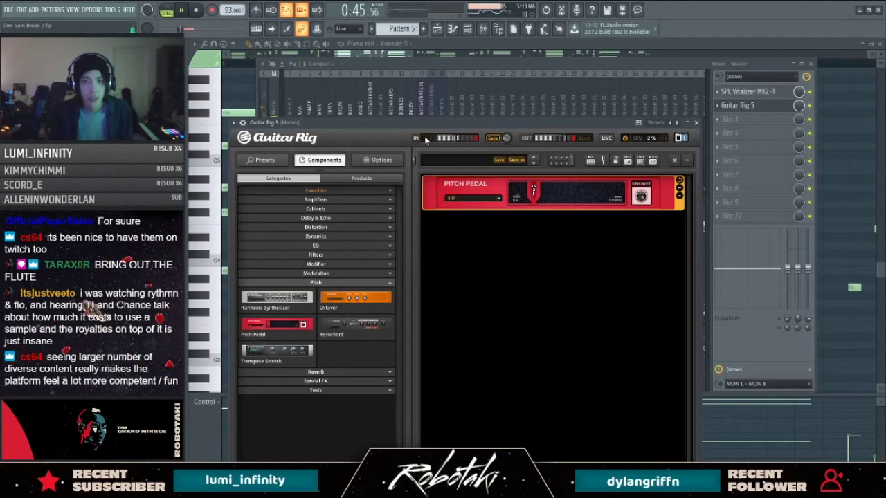
pyautogui.click(695, 123)
# Step: Close the open windows and select all Kontakt 5 notes of Pattern 5 in the piano roll
pyautogui.press('Escape')
pyautogui.press('Escape')
pyautogui.press('Escape')
pyautogui.press('Escape')
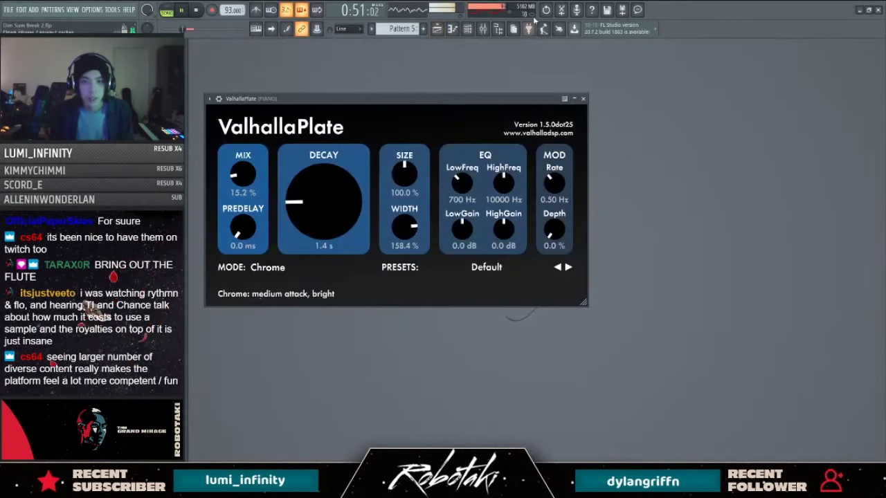
pyautogui.click(468, 30)
pyautogui.click(411, 222)
pyautogui.scroll(-3, 409, 225)
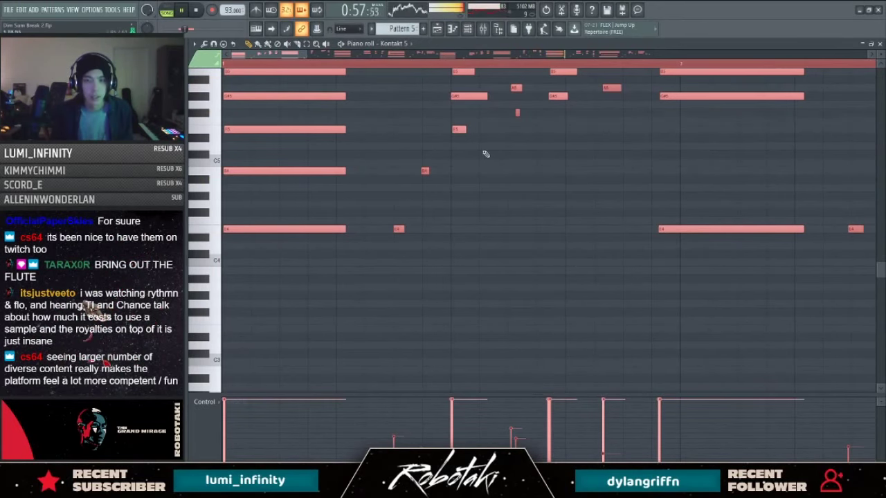
# Step: Bypass Guitar Rig 5 on the Master mixer track and bring up the channel rack
pyautogui.click(482, 29)
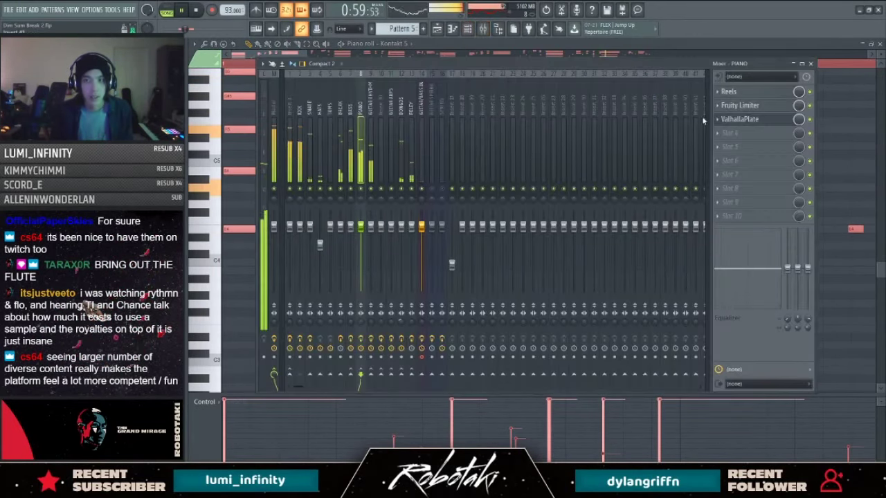
pyautogui.click(274, 114)
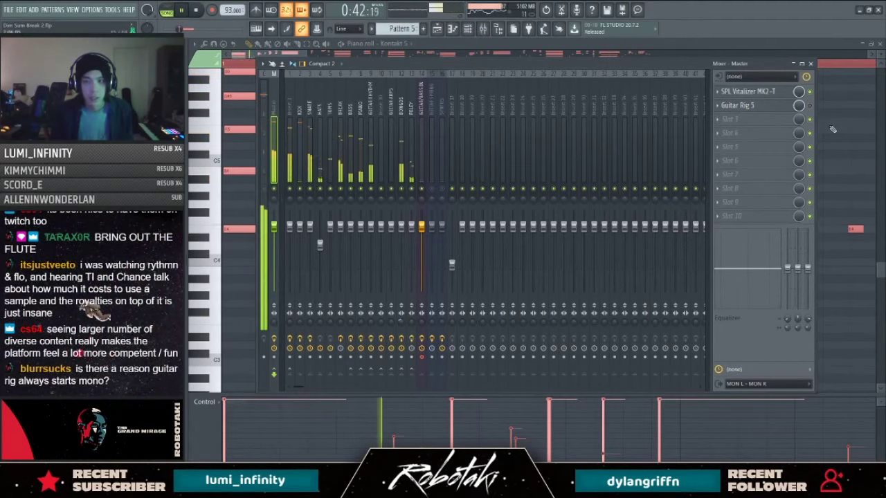
pyautogui.click(832, 129)
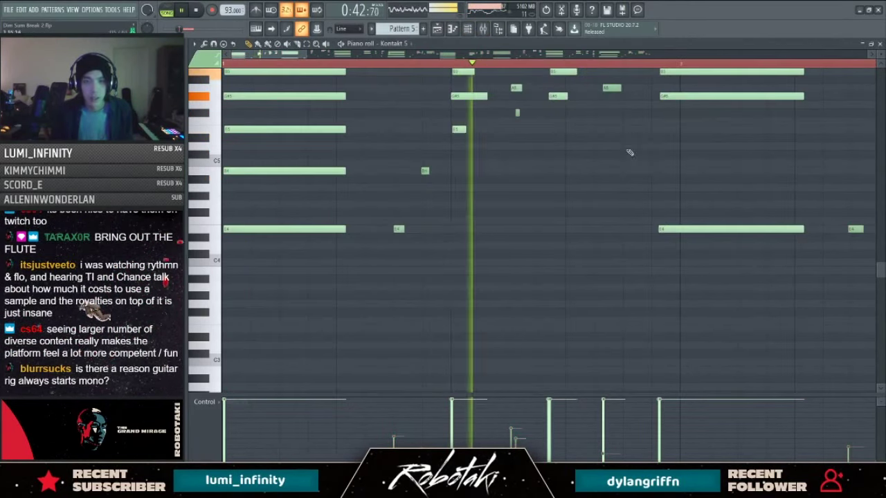
pyautogui.press('F7')
pyautogui.click(235, 285)
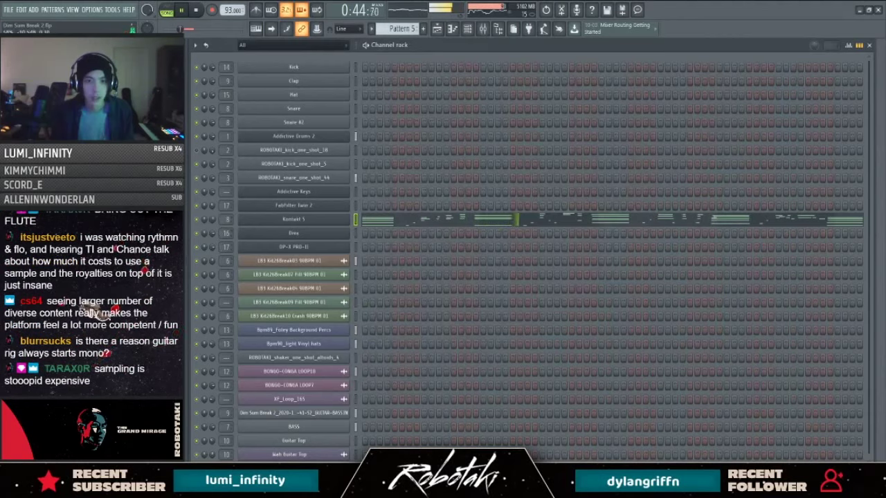
# Step: Open the Addictive Keys instrument to audition it, close it and stop playback in the playlist
pyautogui.click(292, 194)
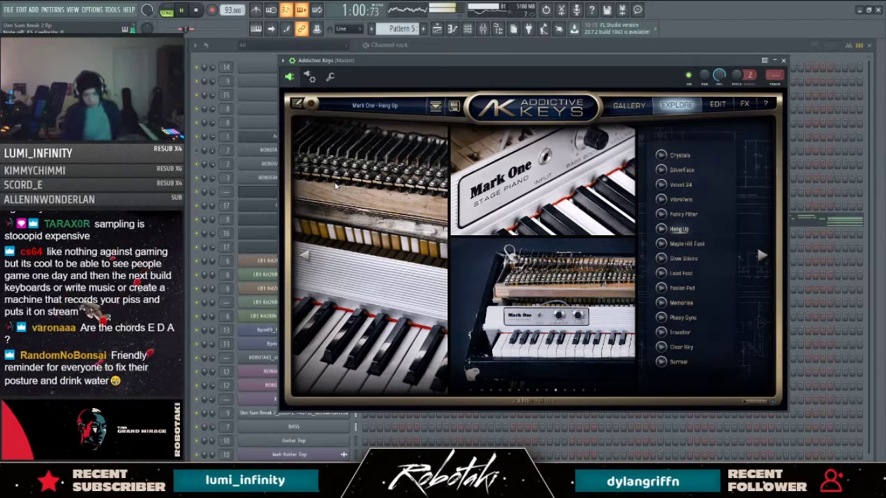
pyautogui.press('Escape')
pyautogui.press('F5')
pyautogui.press('space')
# Step: Clear the loop selection over bars 17 to 33 and place the playhead near bar 32 in the playlist
pyautogui.scroll(-2, 535, 336)
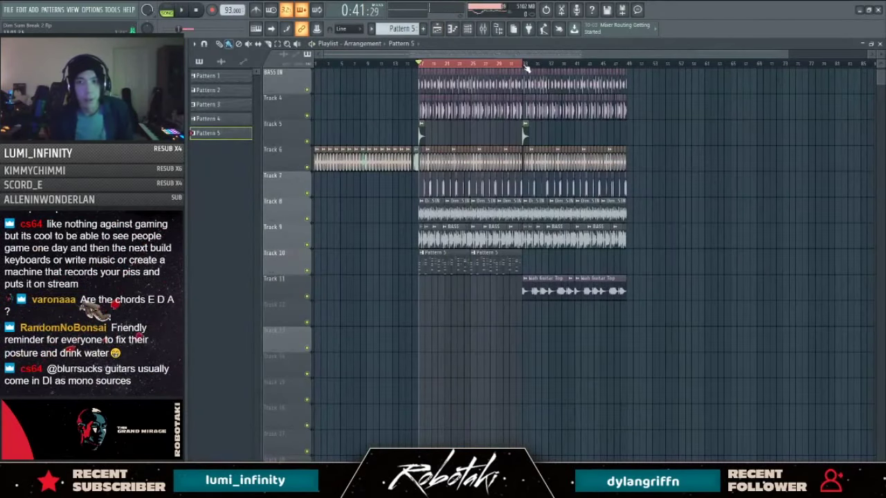
pyautogui.doubleClick(518, 64)
pyautogui.scroll(1, 499, 293)
pyautogui.moveTo(556, 258); pyautogui.dragTo(362, 274)
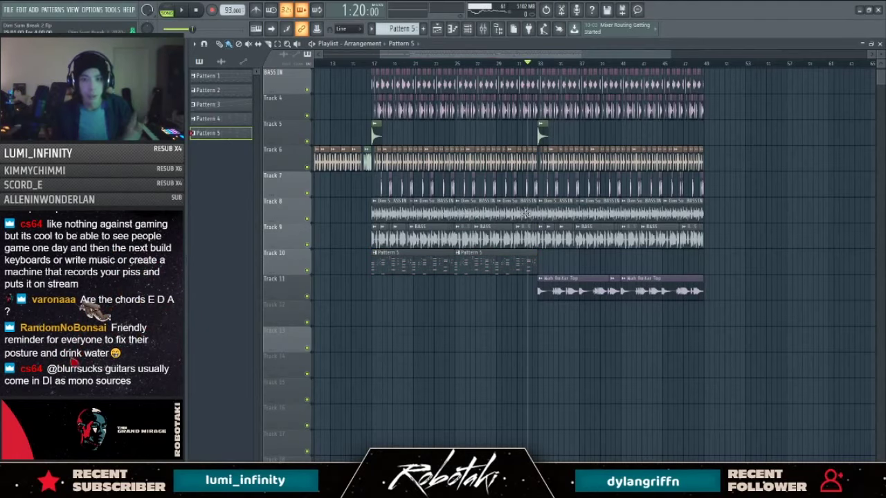
# Step: Check the Master track's effect slots in the mixer and return to the playlist
pyautogui.press('F6')
pyautogui.click(498, 29)
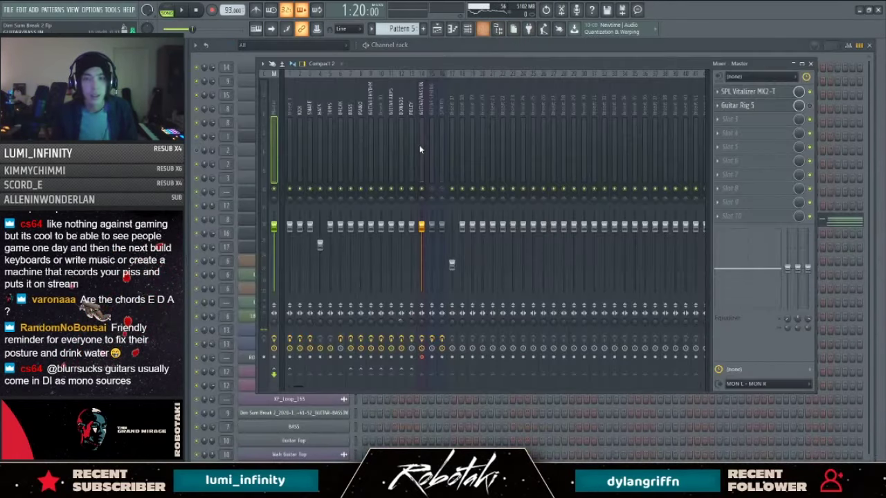
pyautogui.press('F5')
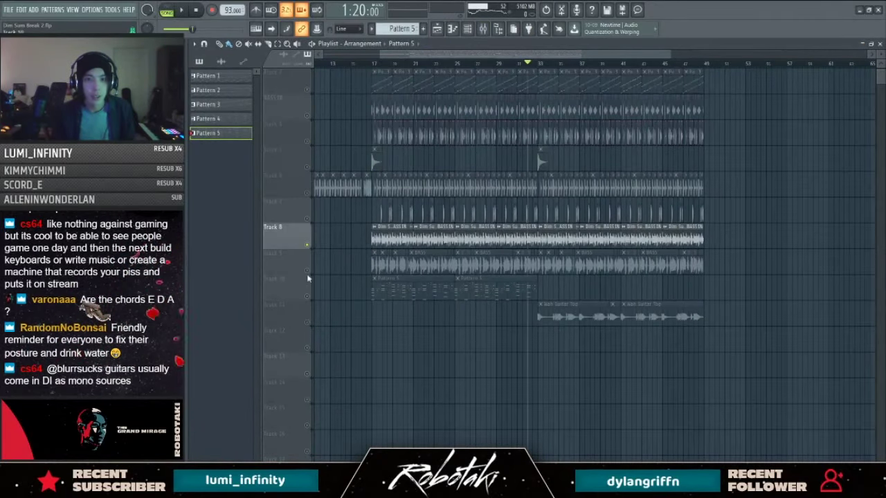
# Step: Isolate playlist Tracks 8 to 11 by muting the others, and audition them from near bar 17
pyautogui.moveTo(313, 219); pyautogui.dragTo(309, 330)
pyautogui.press('space')
pyautogui.click(378, 65)
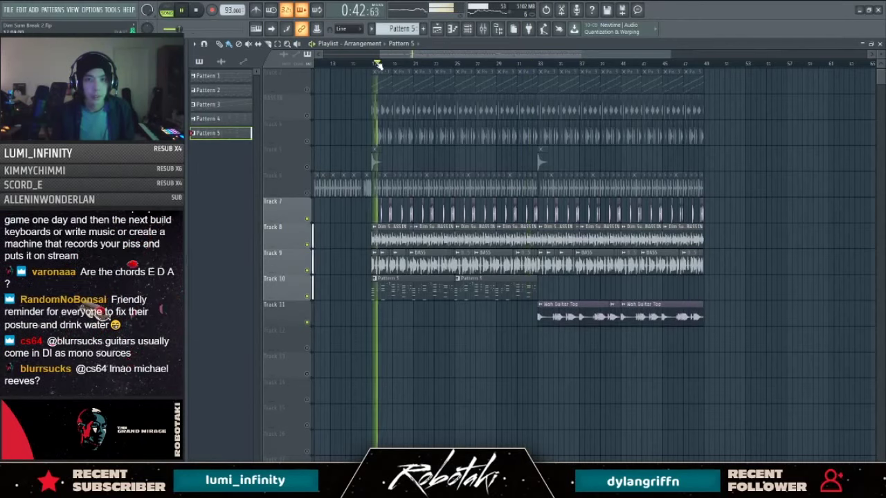
pyautogui.click(308, 221)
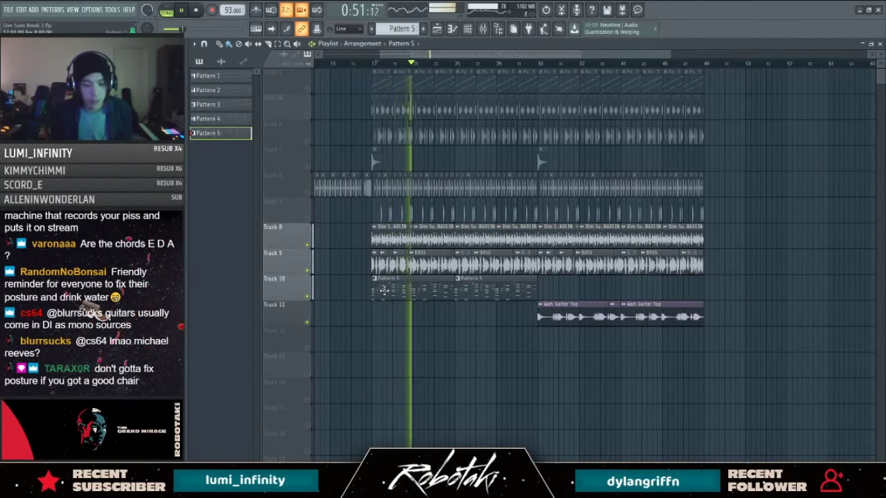
pyautogui.press('space')
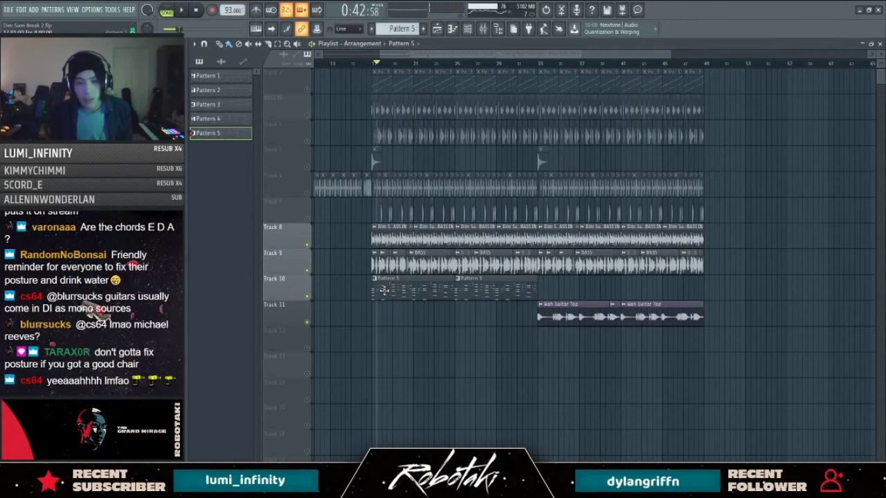
# Step: Open Pattern 5's Kontakt 5 part in the piano roll to examine its notes and restart playback
pyautogui.doubleClick(386, 300)
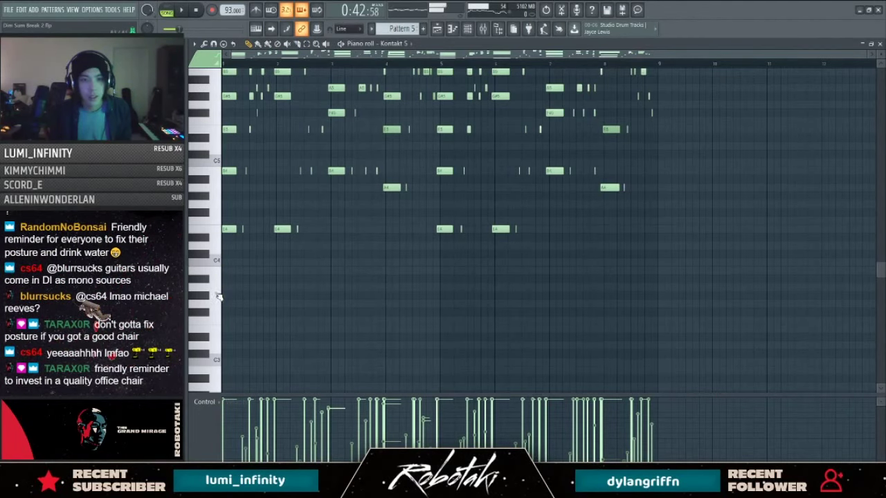
pyautogui.scroll(2, 291, 284)
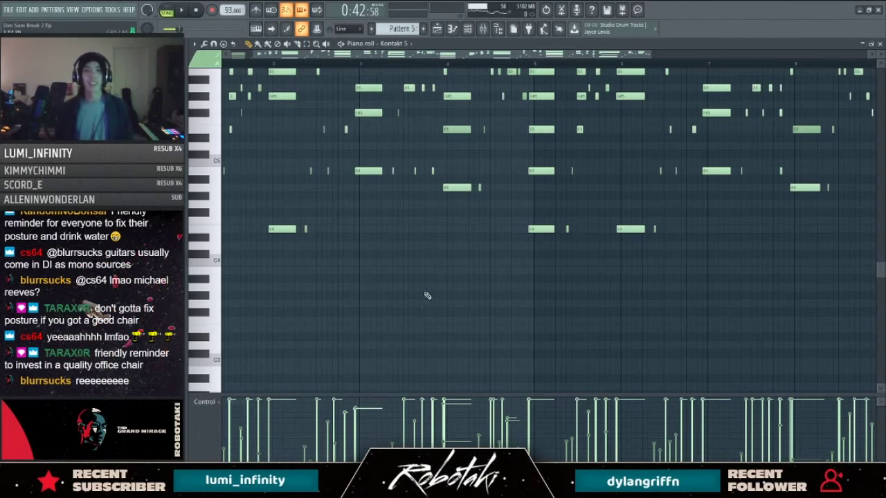
pyautogui.press('space')
# Step: Mute Track 9 in the playlist and delete the stray Pattern 5 clip from Track 11
pyautogui.press('F5')
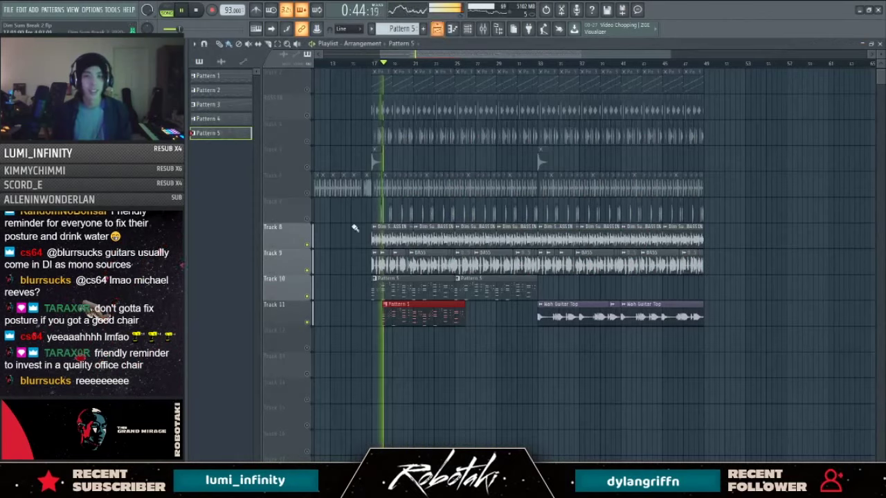
pyautogui.scroll(1, 314, 291)
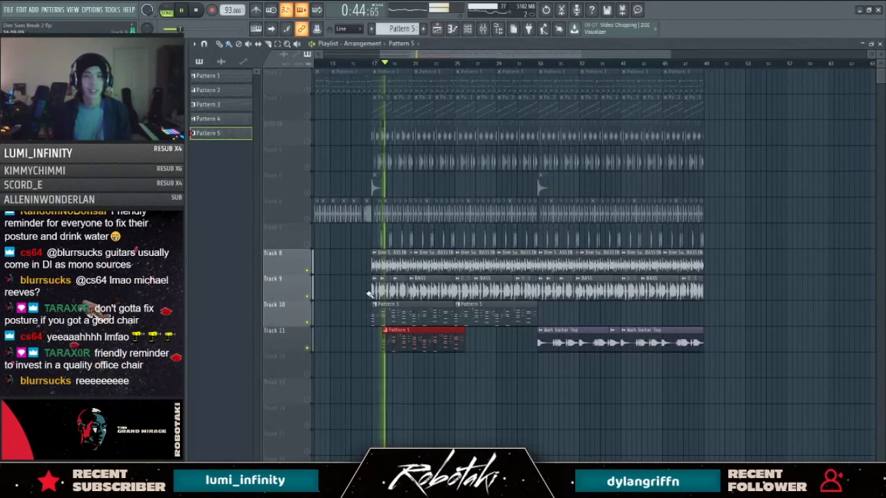
pyautogui.click(307, 296)
pyautogui.rightClick(386, 339)
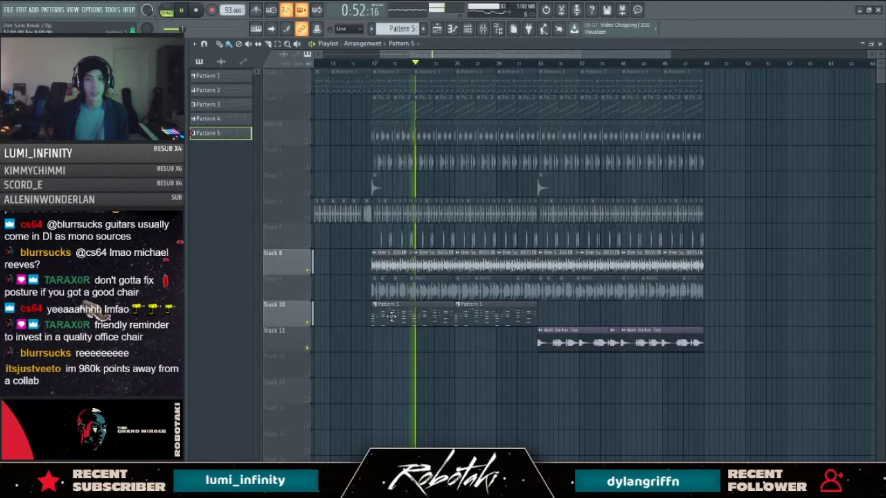
# Step: Try all Kontakt 5 notes of Pattern 5 one octave lower, then move them back up an octave
pyautogui.doubleClick(391, 315)
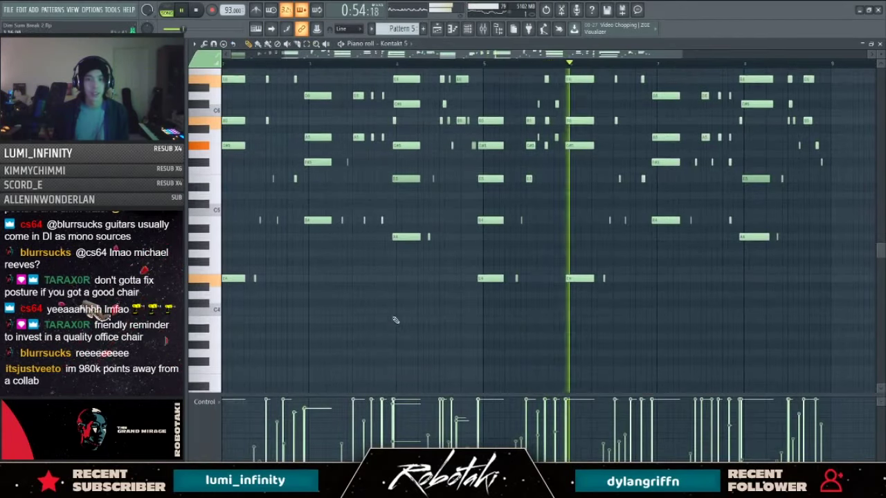
pyautogui.hotkey('ctrl', 'a')
pyautogui.hotkey('ctrl', 'Down')
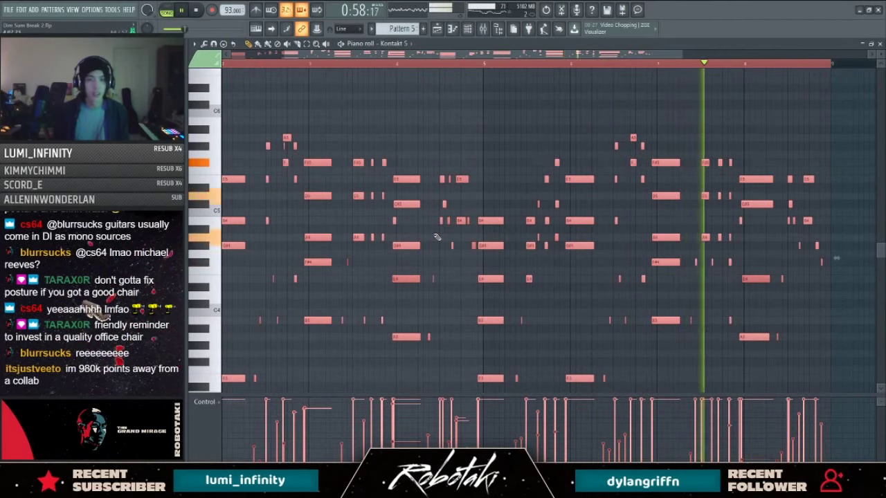
pyautogui.hotkey('ctrl', 'Up')
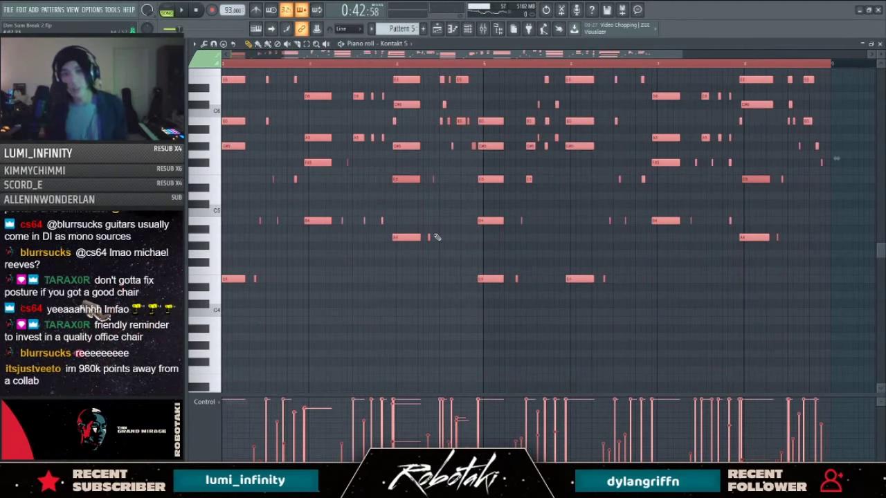
# Step: Check the Kontakt 5 channel and its Pattern 5 notes around bar 5
pyautogui.press('F6')
pyautogui.click(407, 219)
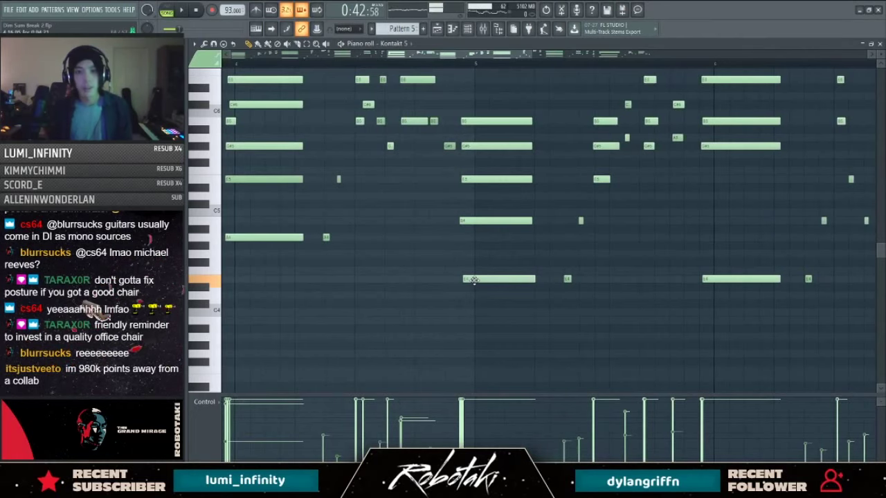
pyautogui.press('F6')
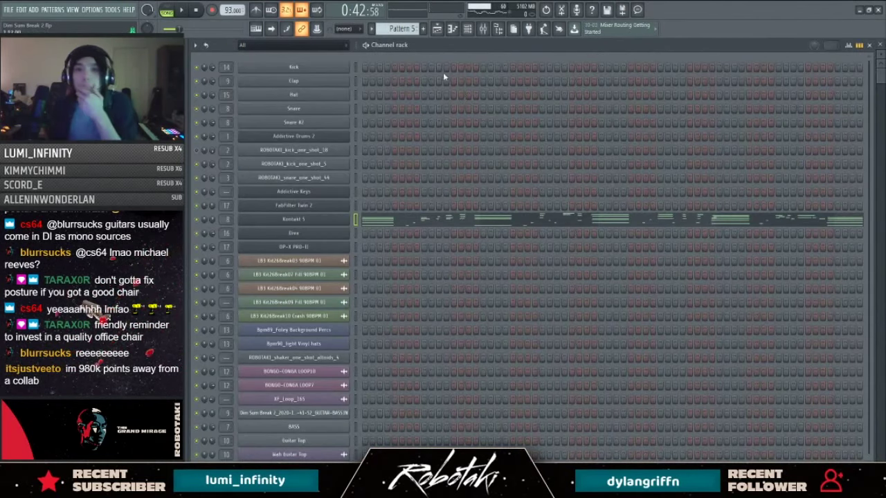
# Step: Return to the playlist and set the global snap to Line during playback
pyautogui.click(445, 32)
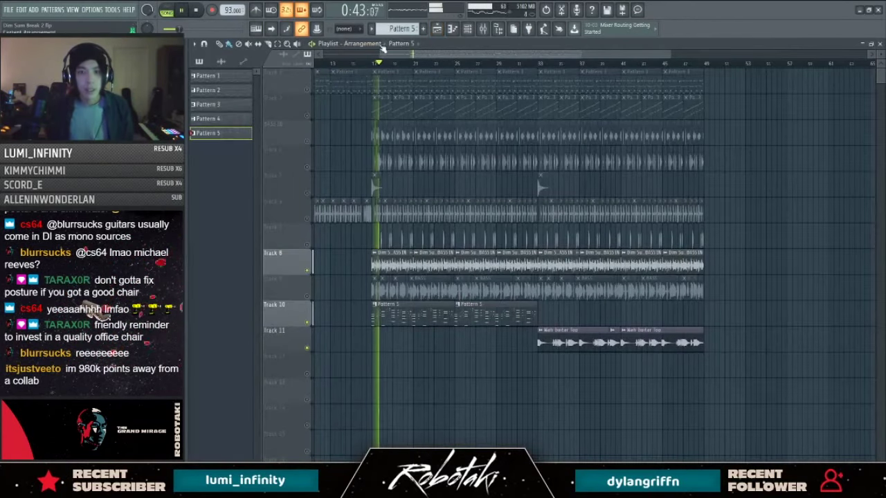
pyautogui.click(344, 29)
pyautogui.click(351, 40)
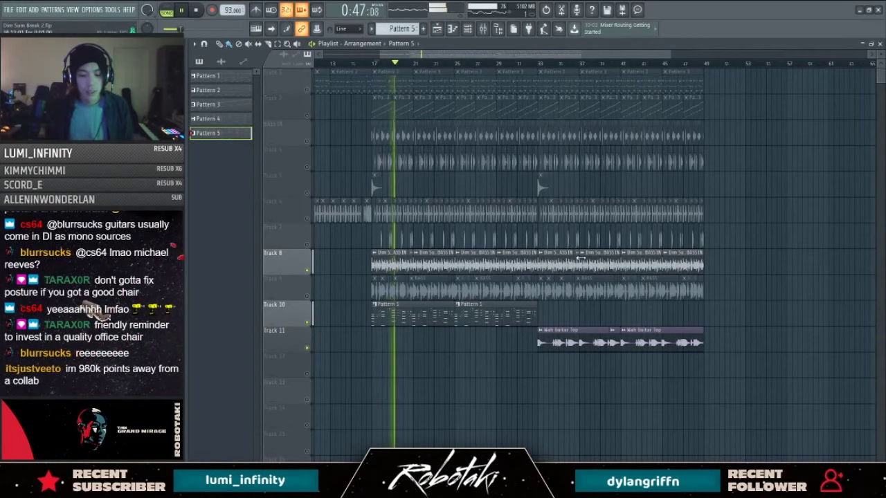
# Step: Open the first Pattern 5 clip on Track 10 in the piano roll and play it from bar 3
pyautogui.press('F9')
pyautogui.press('F9')
pyautogui.press('space')
pyautogui.scroll(3, 429, 322)
pyautogui.doubleClick(455, 318)
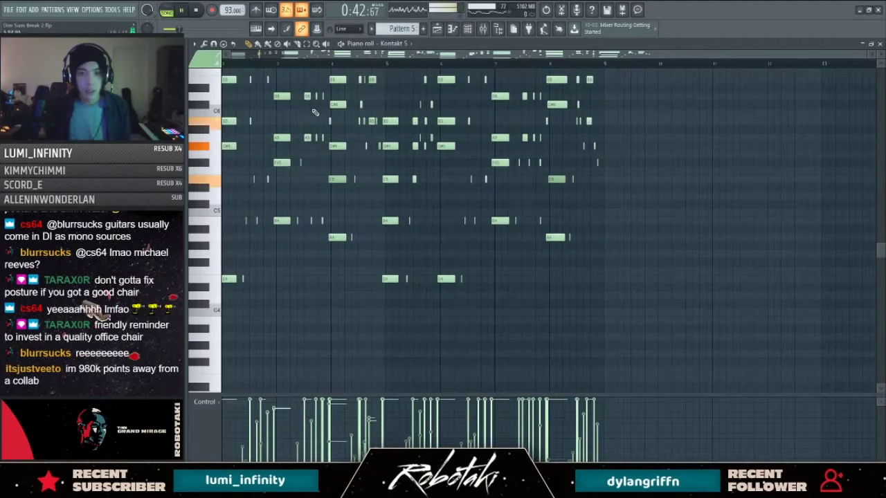
pyautogui.moveTo(463, 59); pyautogui.dragTo(272, 60)
pyautogui.click(332, 63)
pyautogui.scroll(3, 333, 66)
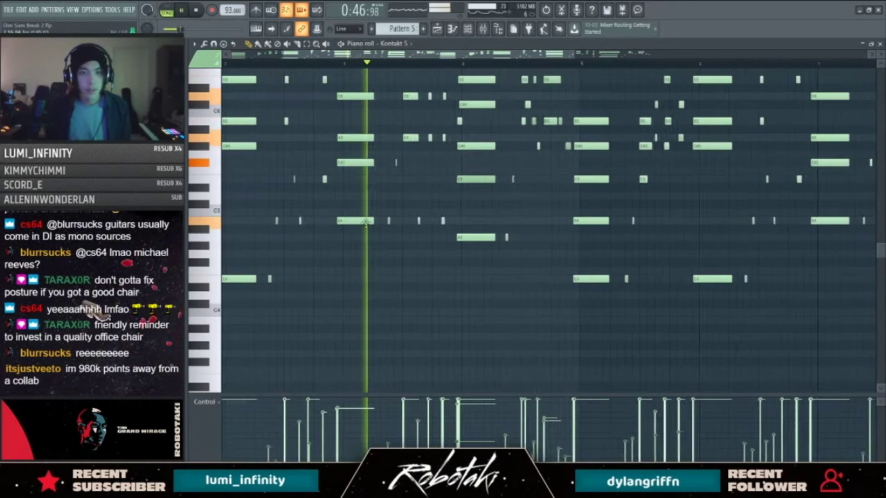
# Step: Shorten the long three-note A5, D6 and F#6 chord with snapping off, and play it back to check the timing
pyautogui.scroll(2, 458, 299)
pyautogui.scroll(3, 414, 288)
pyautogui.moveTo(352, 96); pyautogui.dragTo(425, 236)
pyautogui.press('space')
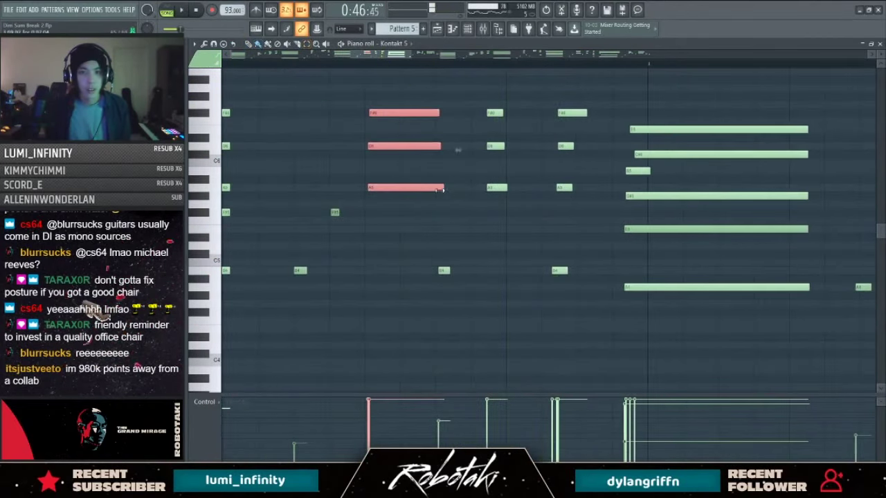
pyautogui.moveTo(430, 194); pyautogui.dragTo(420, 189)
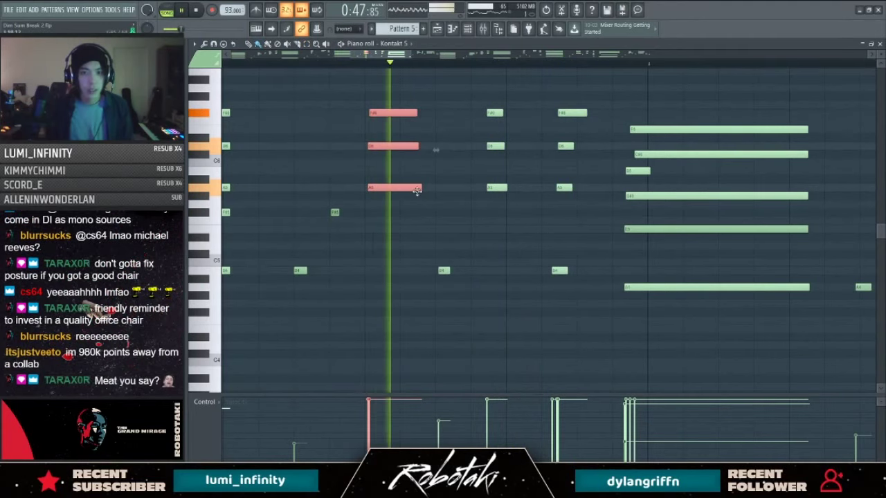
pyautogui.press('space')
# Step: Move the next two short A5, D6 and F#6 chords slightly earlier, checking the timing during playback
pyautogui.moveTo(488, 93); pyautogui.dragTo(504, 232)
pyautogui.moveTo(496, 187); pyautogui.dragTo(490, 187)
pyautogui.press('space')
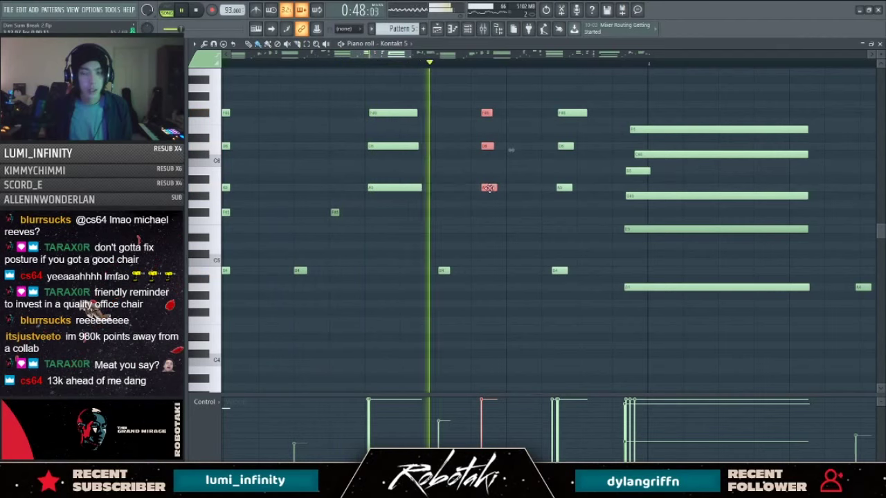
pyautogui.keyDown('ctrl'); pyautogui.click(565, 108); pyautogui.keyUp('ctrl')
pyautogui.moveTo(570, 85); pyautogui.dragTo(580, 299)
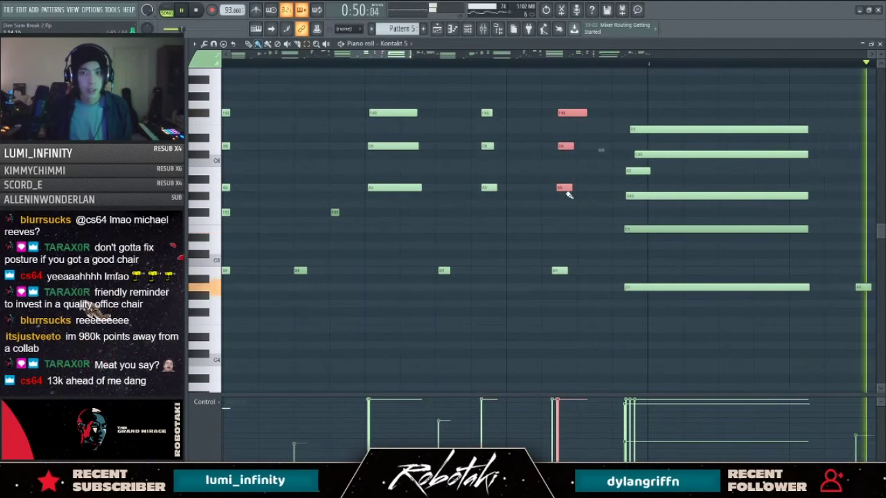
pyautogui.moveTo(566, 189); pyautogui.dragTo(562, 190)
pyautogui.moveTo(572, 119); pyautogui.dragTo(556, 271)
# Step: Return to the playlist, set snapping back to Line, and play the arrangement from bar 17
pyautogui.press('F5')
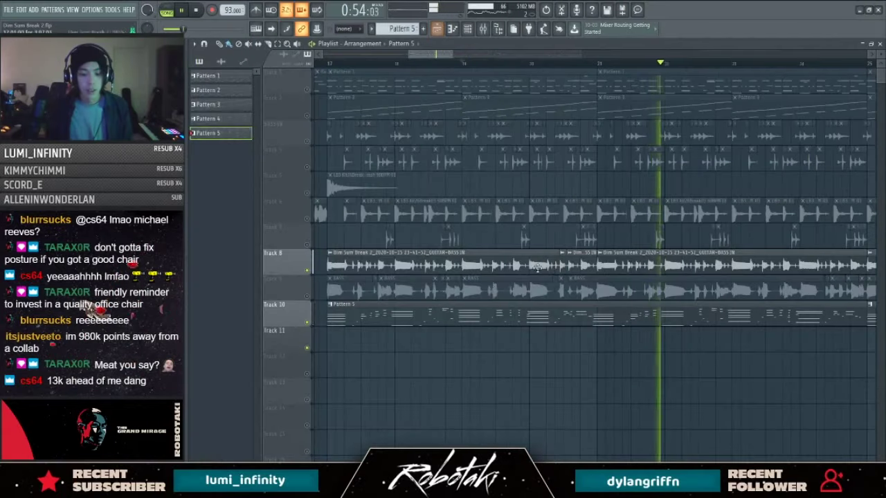
pyautogui.scroll(-5, 537, 268)
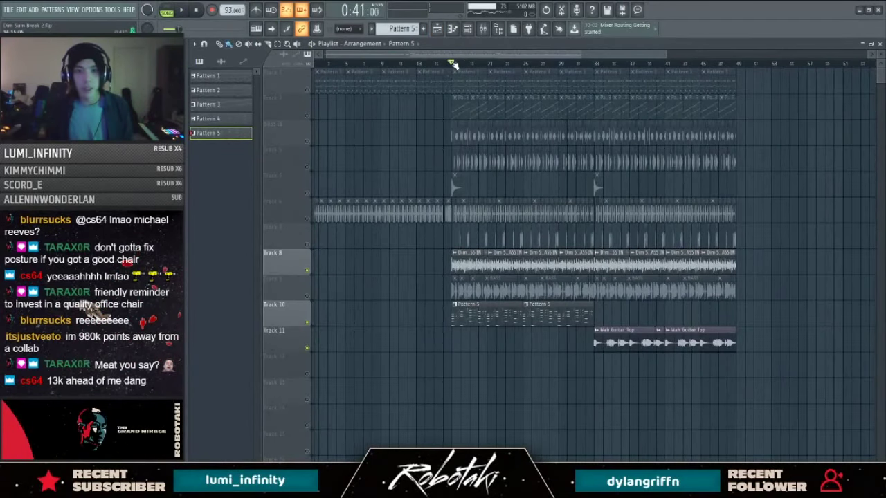
pyautogui.click(343, 30)
pyautogui.click(344, 38)
pyautogui.press('space')
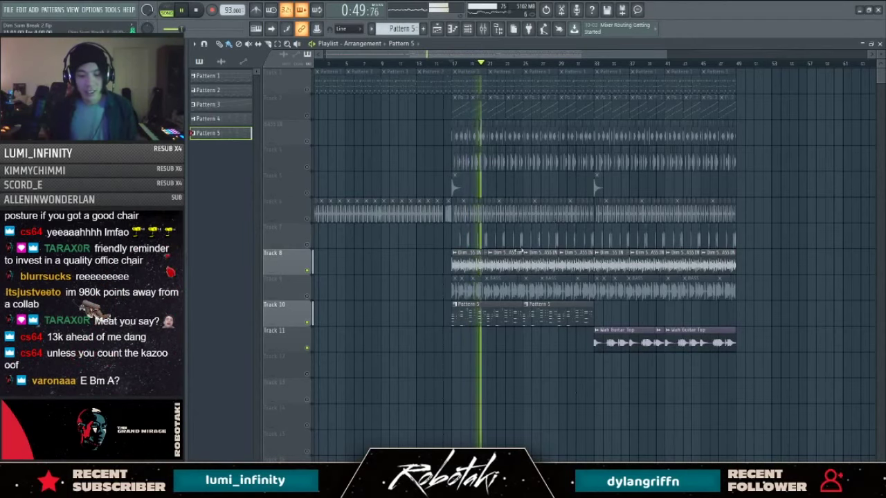
# Step: Unmute Tracks 6, 4, BASS IN, 2, 1, 9 and 5 in the playlist during playback
pyautogui.scroll(3, 490, 322)
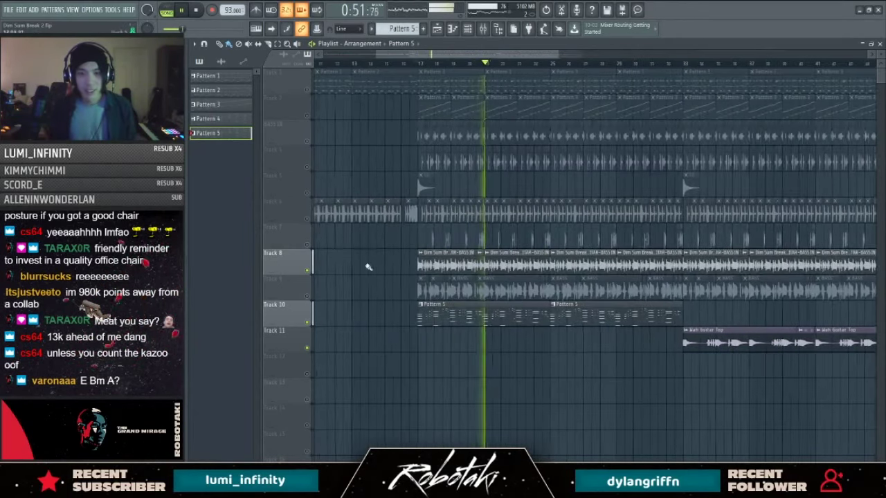
pyautogui.click(309, 199)
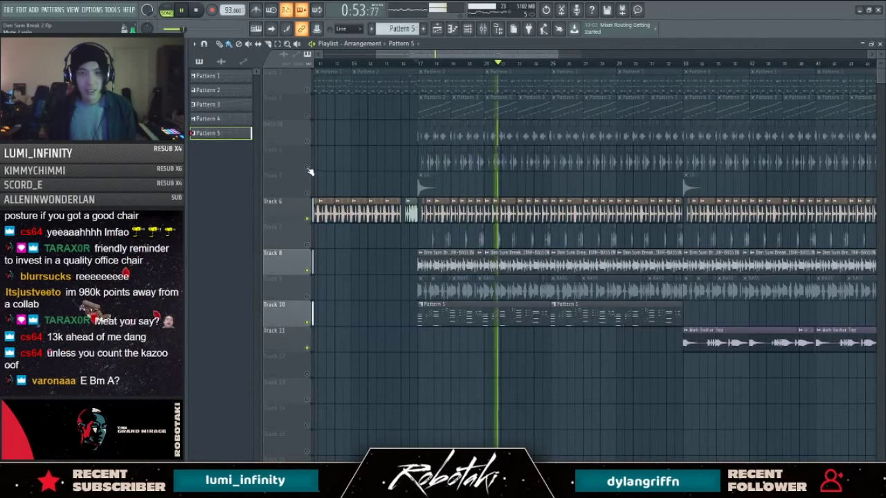
pyautogui.click(308, 168)
pyautogui.click(307, 141)
pyautogui.click(307, 115)
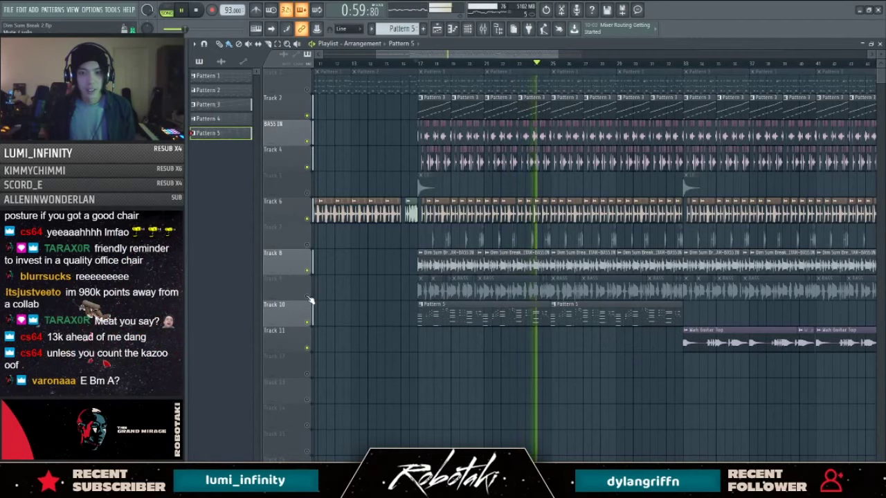
pyautogui.click(307, 90)
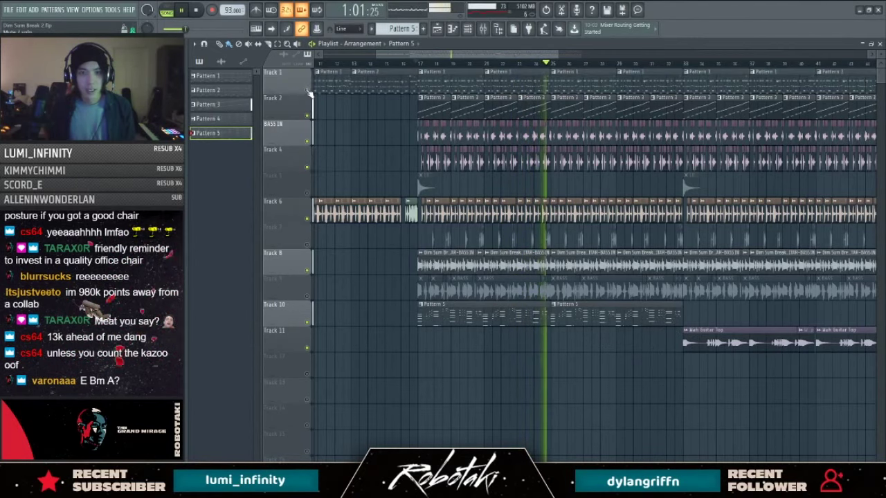
pyautogui.click(307, 296)
pyautogui.click(307, 193)
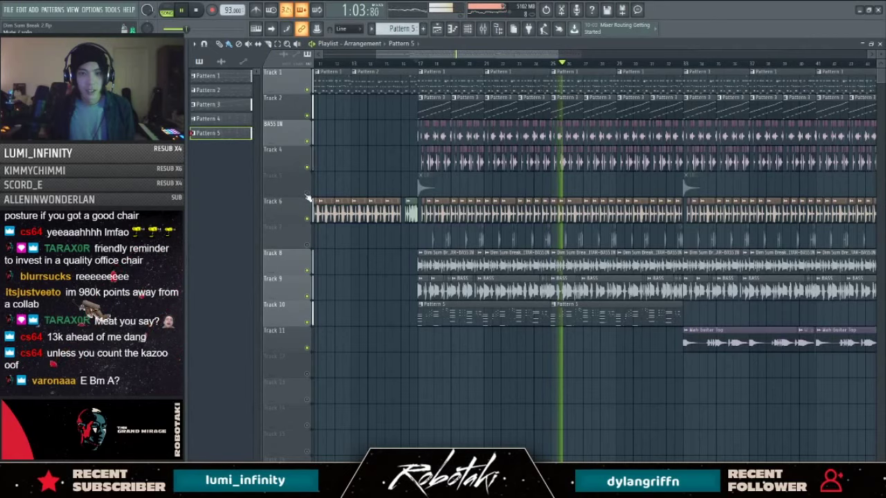
# Step: Check the Master track's effects in the mixer and look at the Pattern 5 notes
pyautogui.click(483, 29)
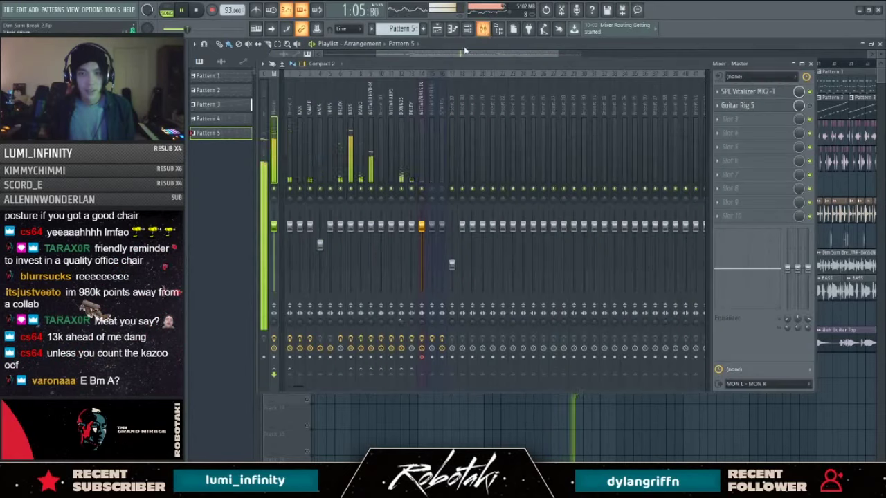
pyautogui.press('F9')
pyautogui.doubleClick(613, 316)
pyautogui.press('F7')
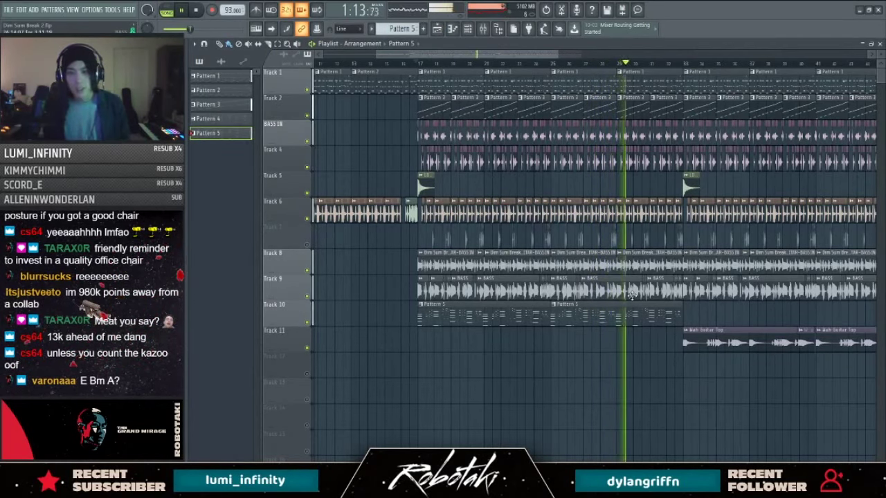
# Step: Play the arrangement from bar 33, where the Wah Guitar Top clips begin
pyautogui.press('space')
pyautogui.scroll(-2, 676, 346)
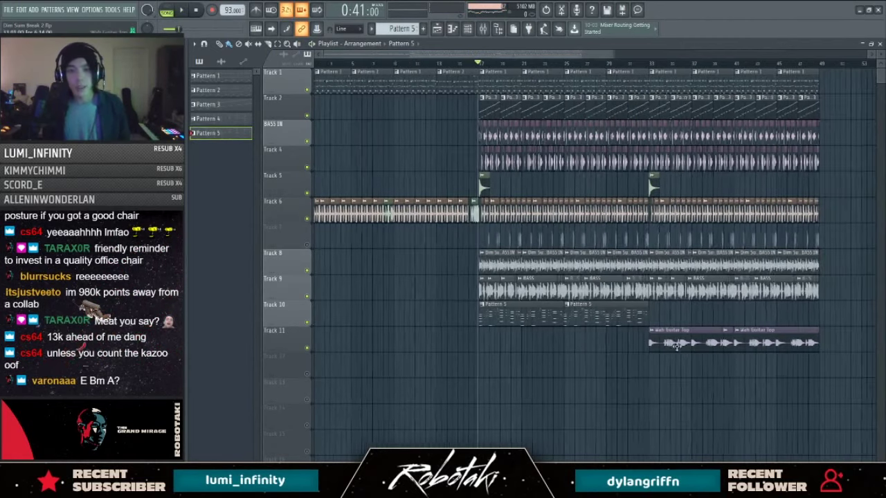
pyautogui.scroll(3, 675, 231)
pyautogui.scroll(-3, 647, 262)
pyautogui.click(615, 63)
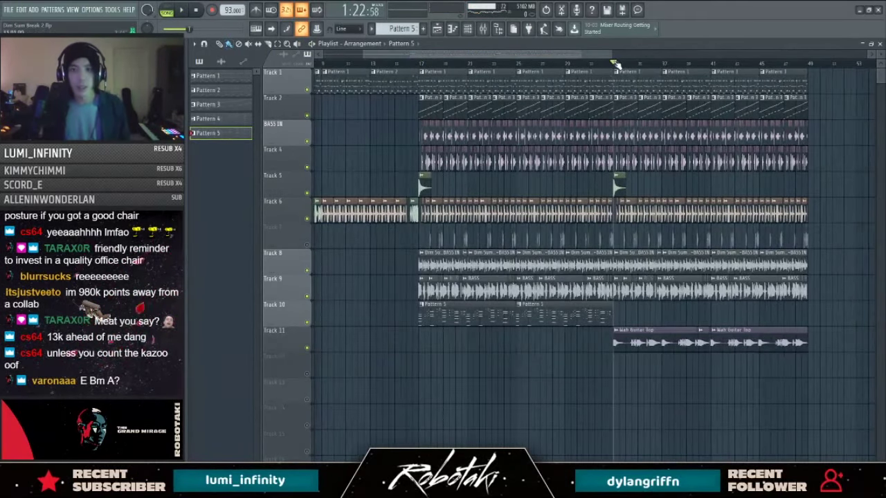
pyautogui.press('space')
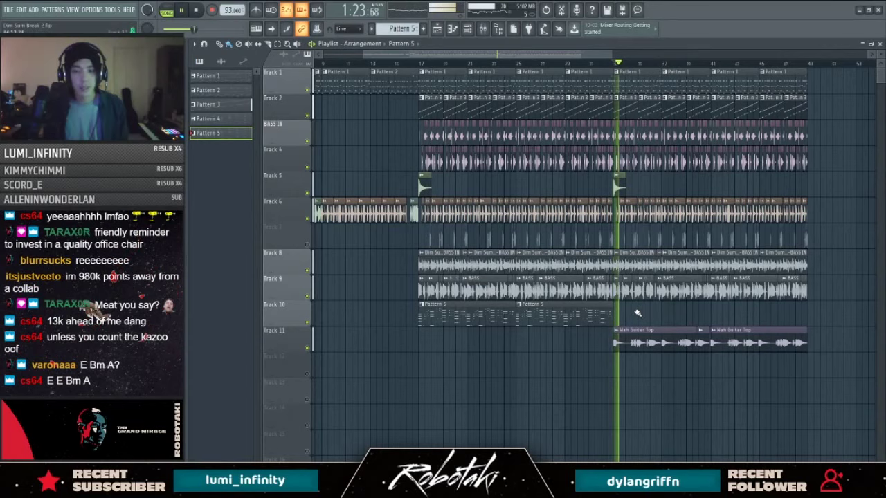
# Step: Look at the Wah Guitar Top sample settings on Track 11 and close them
pyautogui.click(631, 331)
pyautogui.doubleClick(630, 331)
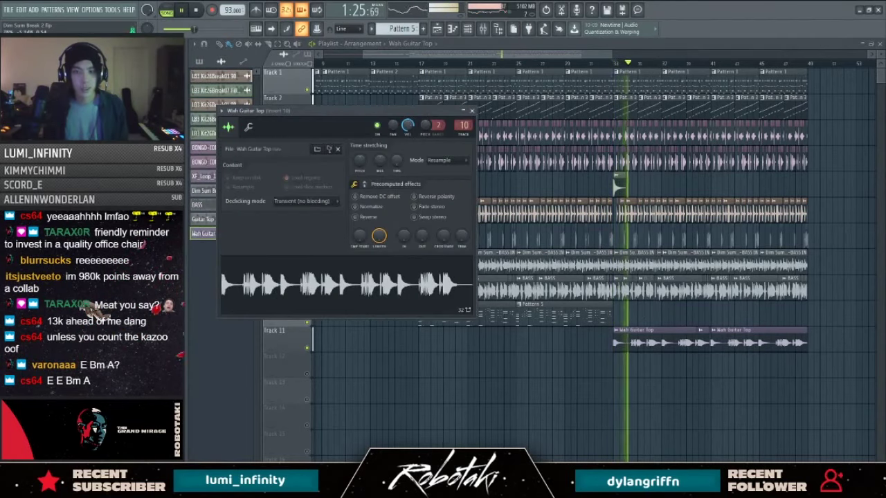
pyautogui.press('Escape')
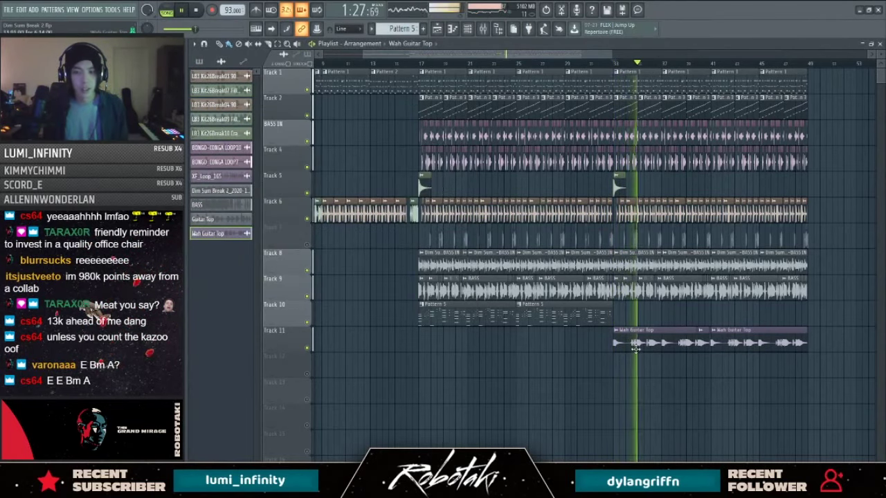
pyautogui.doubleClick(635, 348)
pyautogui.press('Escape')
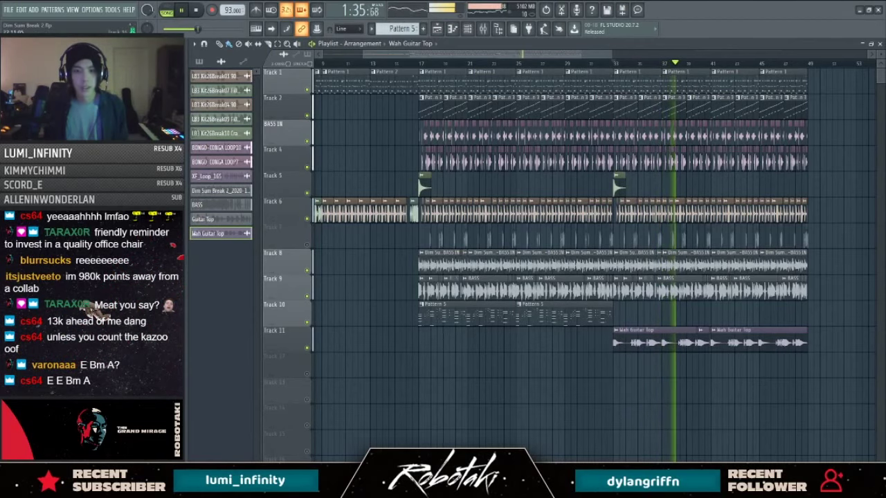
# Step: Replay the section from bar 33 and unmute Track 7
pyautogui.press('space')
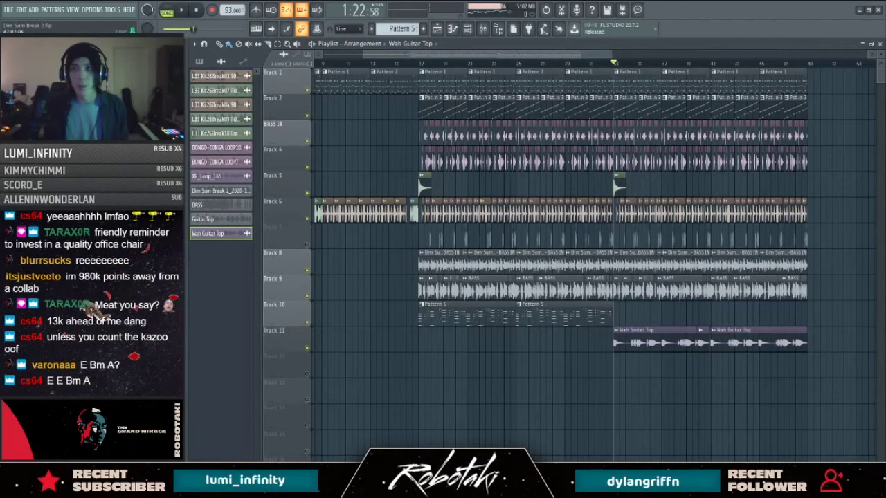
pyautogui.press('space')
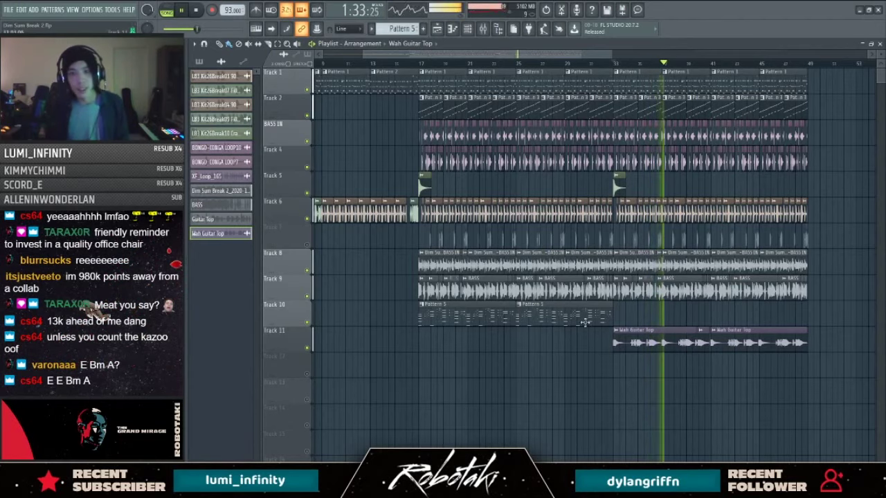
pyautogui.scroll(4, 736, 310)
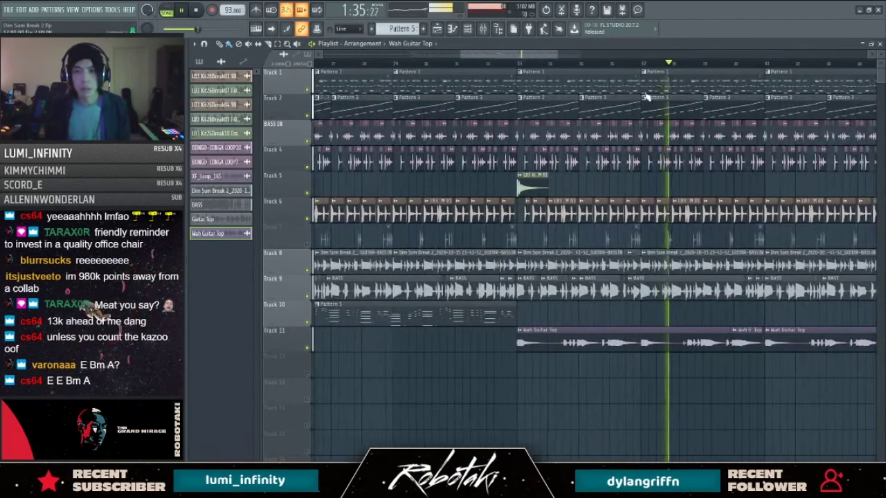
pyautogui.click(596, 69)
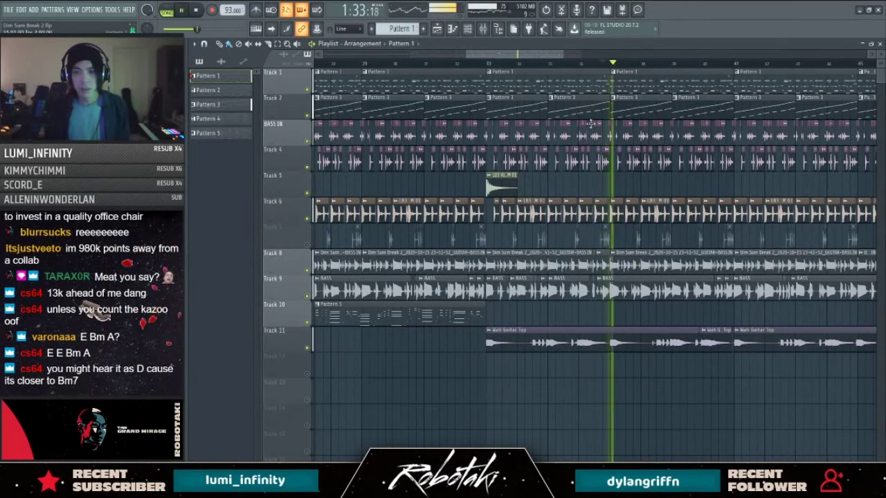
pyautogui.click(308, 245)
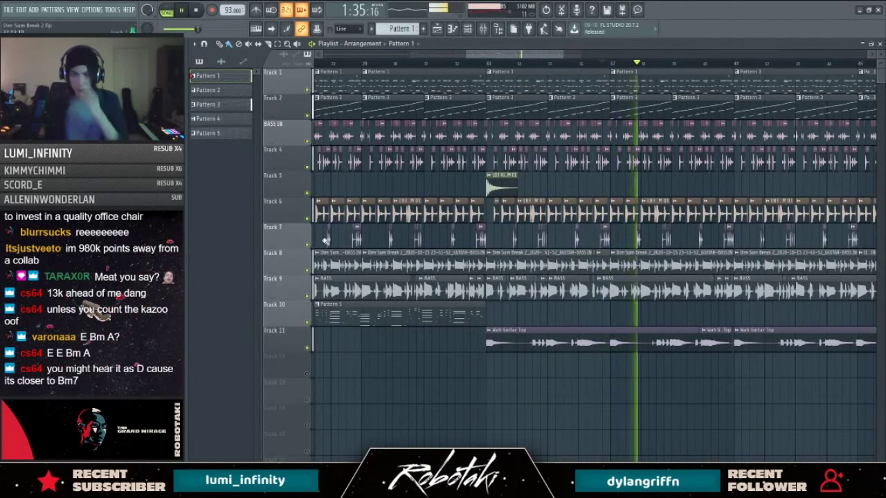
# Step: Inspect the Master track's effect chain in the mixer during playback and return to the playlist
pyautogui.scroll(-3, 522, 339)
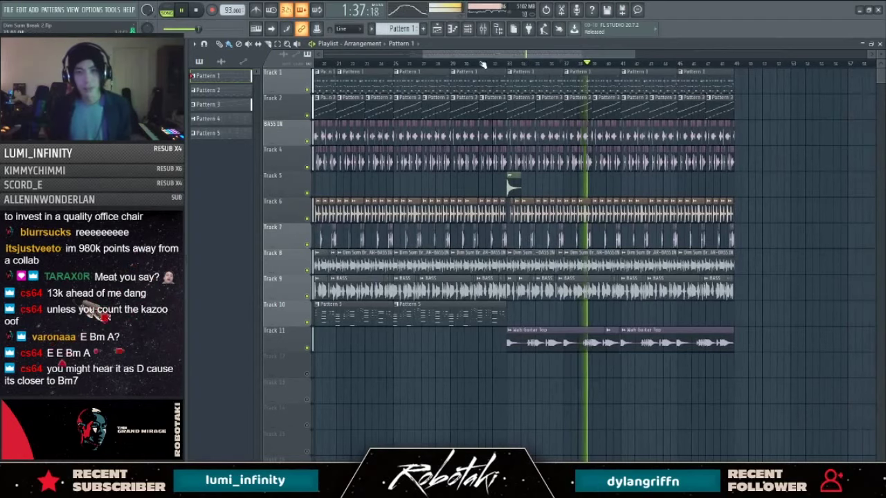
pyautogui.click(484, 28)
pyautogui.click(274, 107)
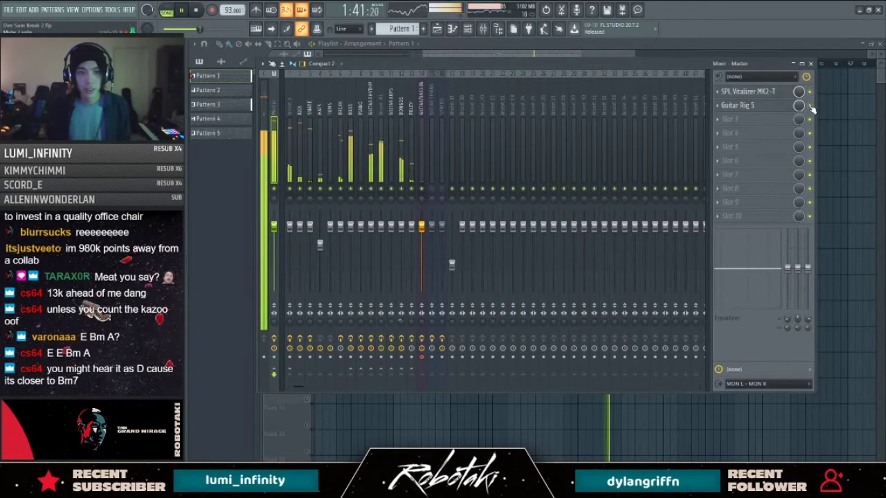
pyautogui.press('F9')
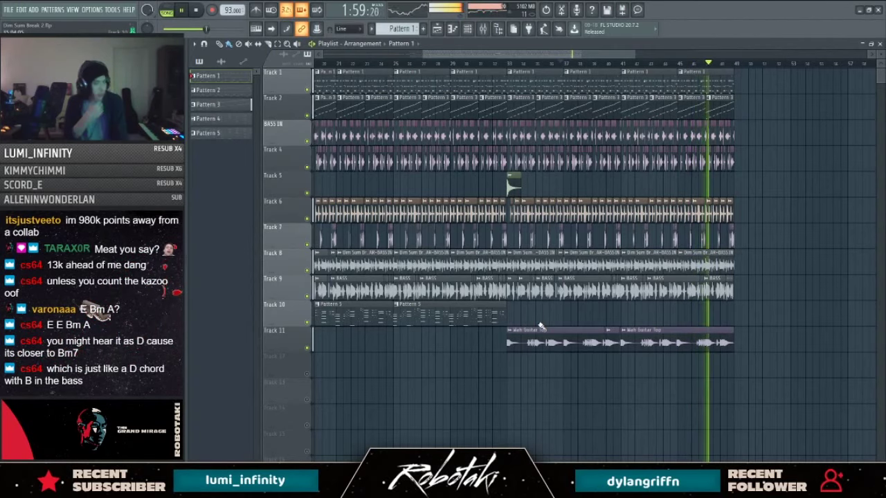
# Step: Stop playback, select a time range beginning just before bar 49, and check the input levels in the mixer
pyautogui.press('space')
pyautogui.click(730, 65)
pyautogui.moveTo(732, 65); pyautogui.dragTo(877, 74)
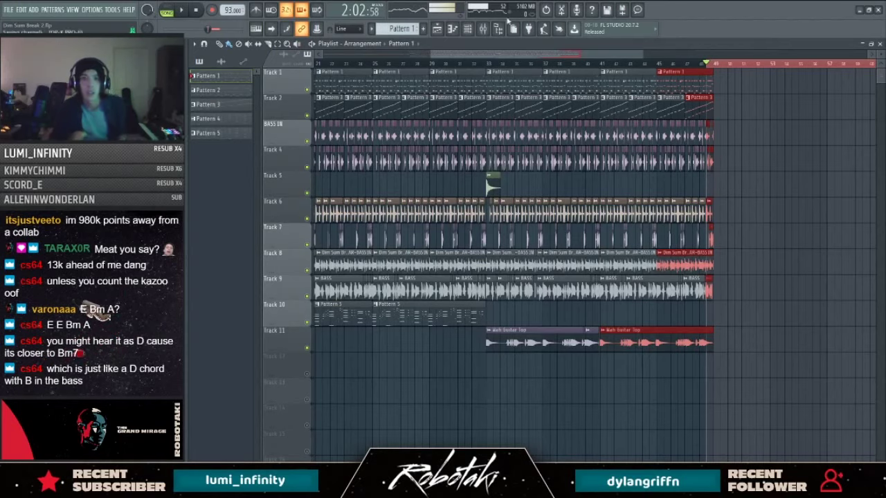
pyautogui.click(485, 29)
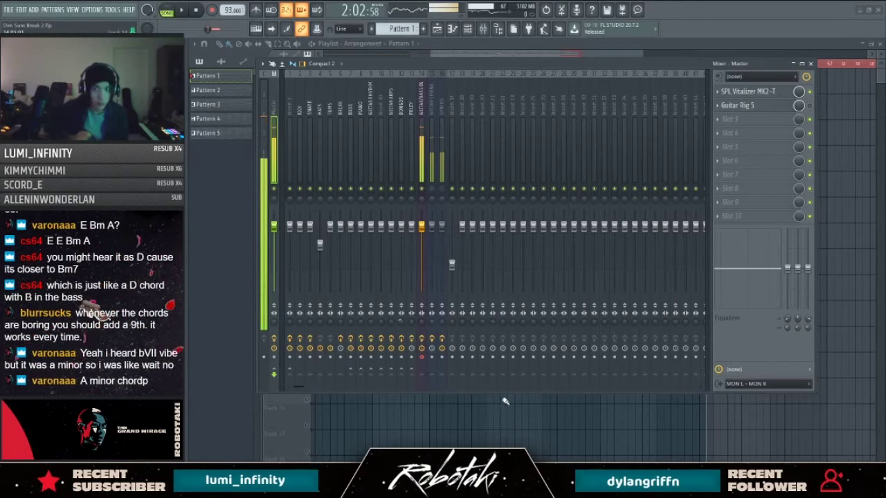
pyautogui.press('F9')
# Step: Duplicate the Track 1 and Track 2 pattern clips into the 16 bars from bar 49 and play that section
pyautogui.scroll(-3, 719, 346)
pyautogui.moveTo(658, 107); pyautogui.dragTo(536, 94)
pyautogui.hotkey('ctrl', 'b')
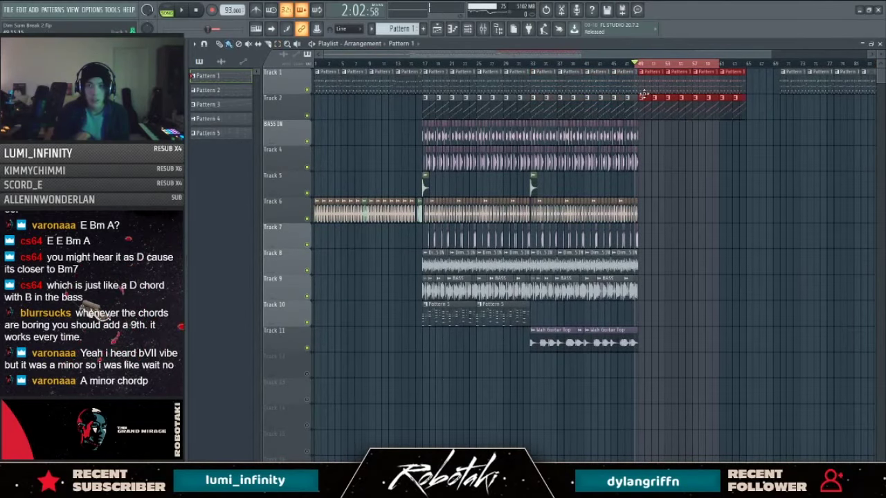
pyautogui.press('space')
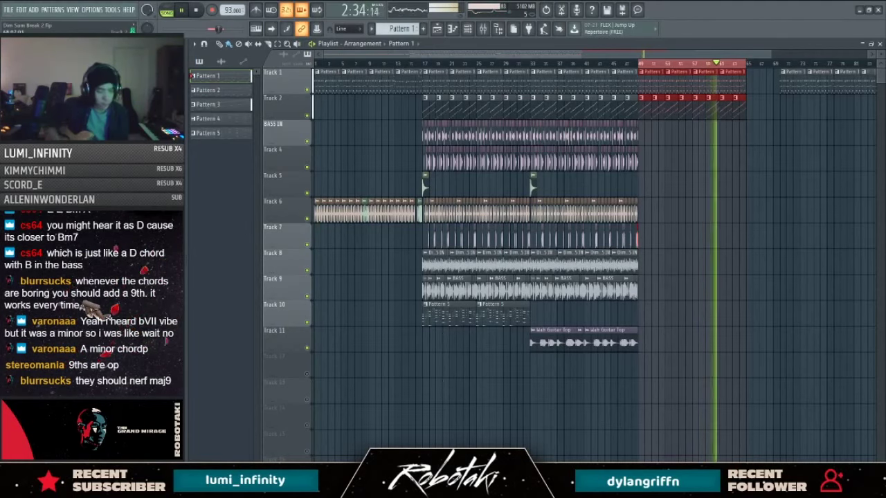
pyautogui.press('space')
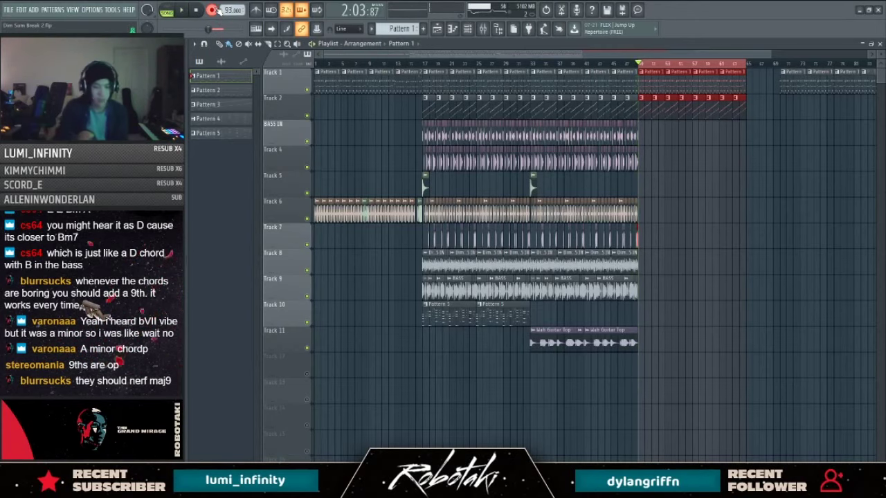
# Step: Check the levels in the mixer and try to record a take over the section from bar 49
pyautogui.press('F9')
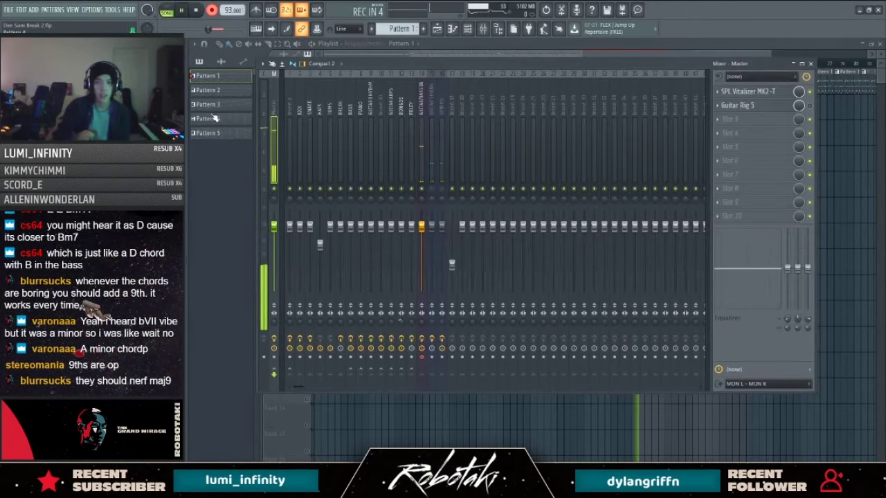
pyautogui.press('F9')
pyautogui.press('space')
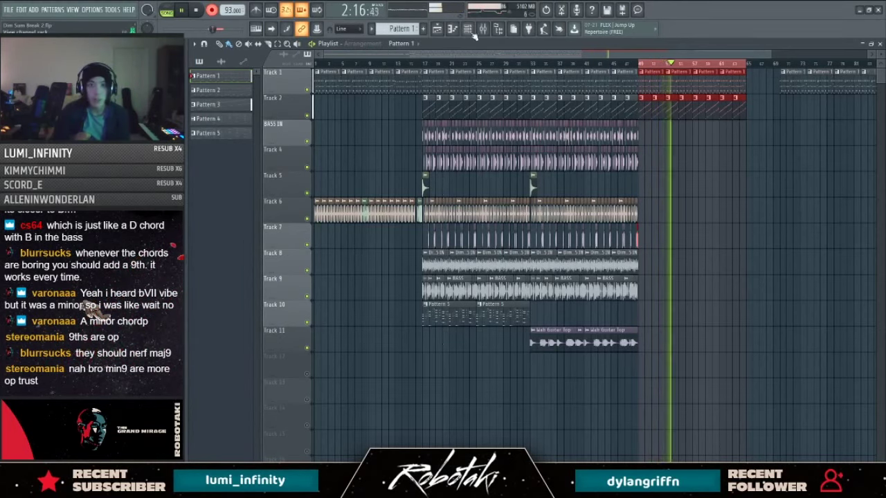
pyautogui.press('F9')
pyautogui.press('space')
# Step: Include audio in the recording filter
pyautogui.rightClick(212, 12)
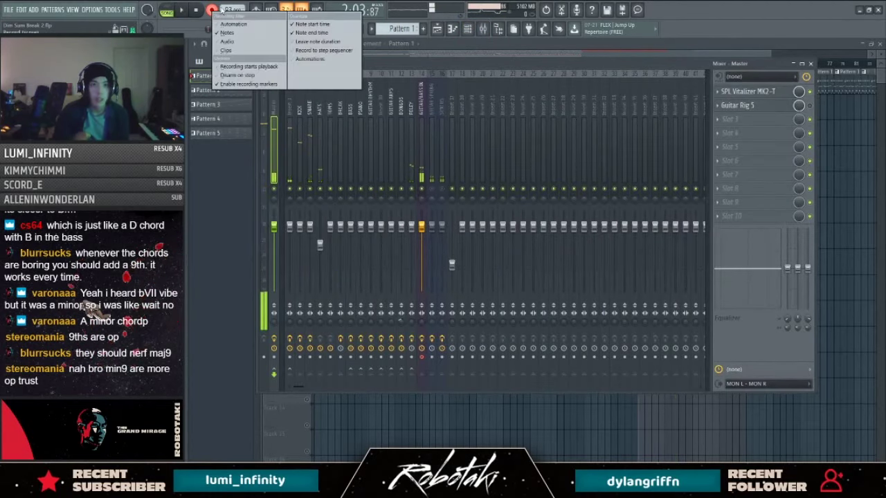
pyautogui.click(235, 42)
pyautogui.rightClick(215, 10)
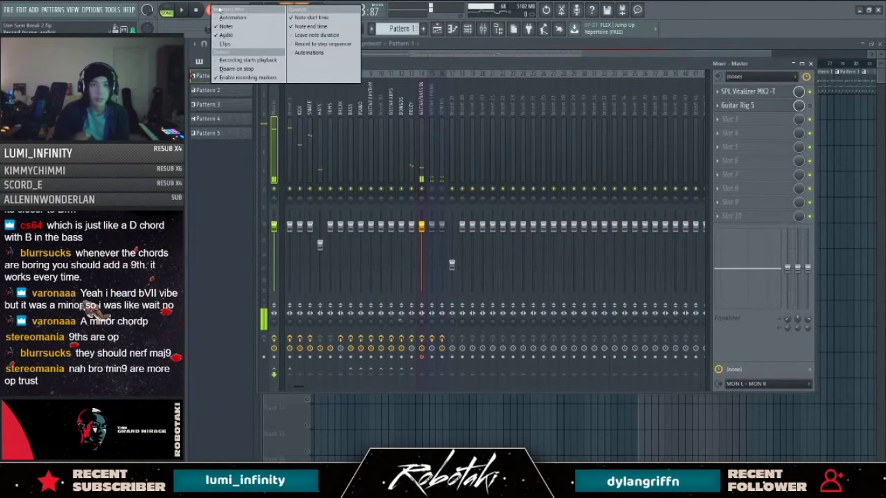
pyautogui.click(247, 31)
pyautogui.press('F9')
pyautogui.press('space')
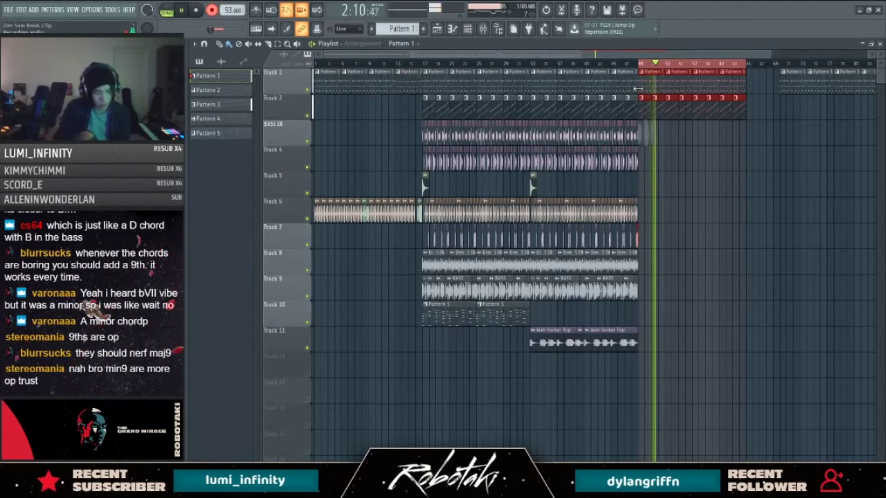
pyautogui.press('space')
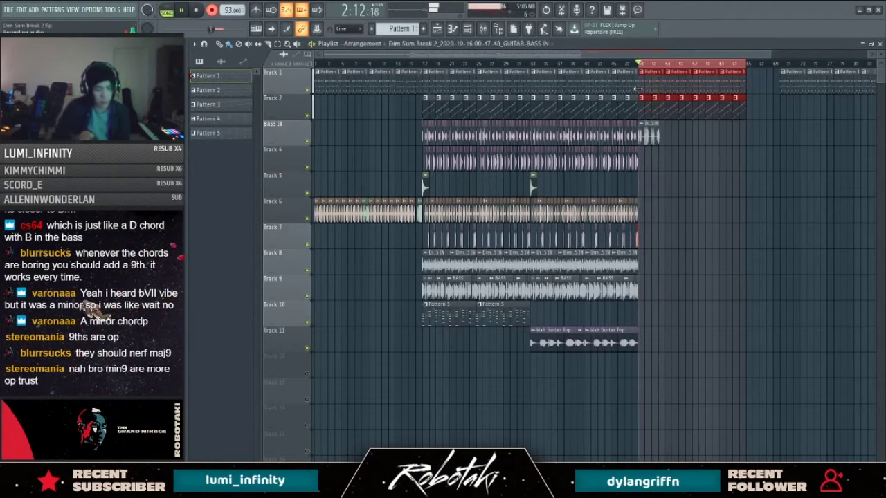
pyautogui.hotkey('ctrl', 'z')
pyautogui.press('Return')
# Step: Record a guitar chord take over the new section starting at bar 49
pyautogui.press('space')
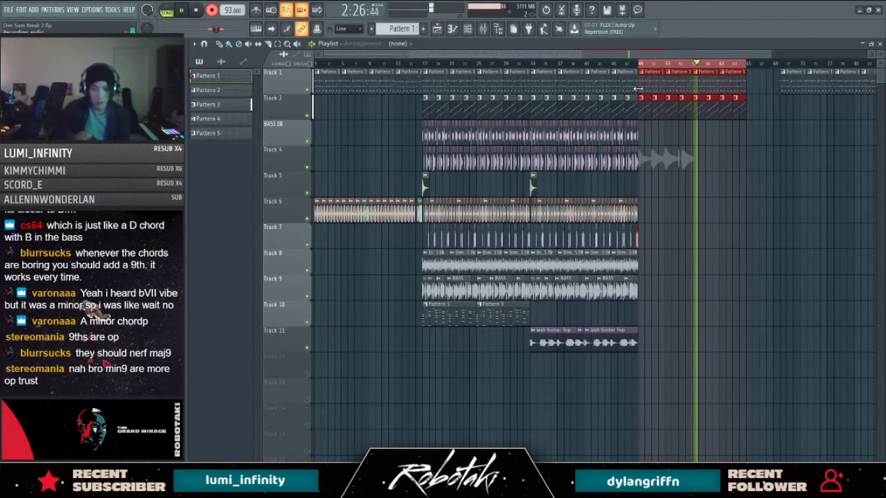
pyautogui.press('space')
# Step: Split the recorded guitar take before its fourth chord, align that chord to bar 55, and set the playlist snap to Line
pyautogui.scroll(3, 710, 247)
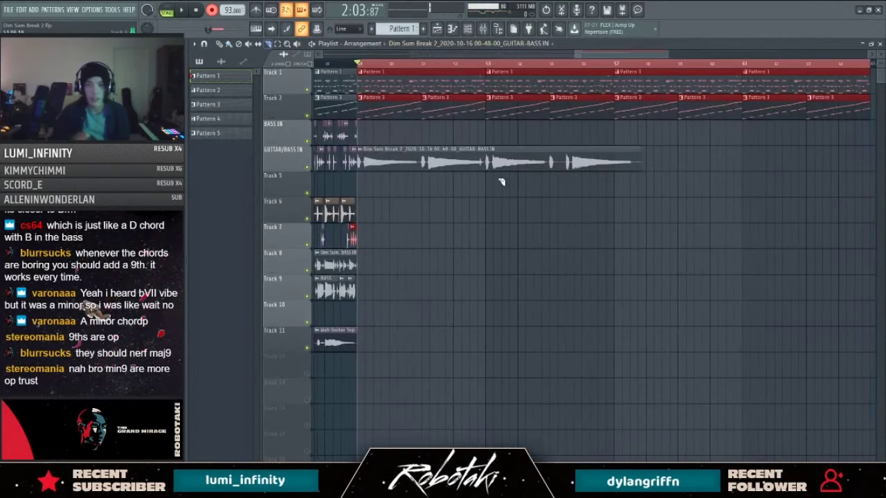
pyautogui.scroll(2, 517, 229)
pyautogui.moveTo(591, 144)
pyautogui.mouseDown()
pyautogui.moveTo(590, 169)
pyautogui.moveTo(603, 169)
pyautogui.moveTo(581, 110)
pyautogui.mouseUp()
pyautogui.press('b')
pyautogui.scroll(3, 586, 194)
pyautogui.hotkey('ctrl', 'd')
pyautogui.press('BackSpace')
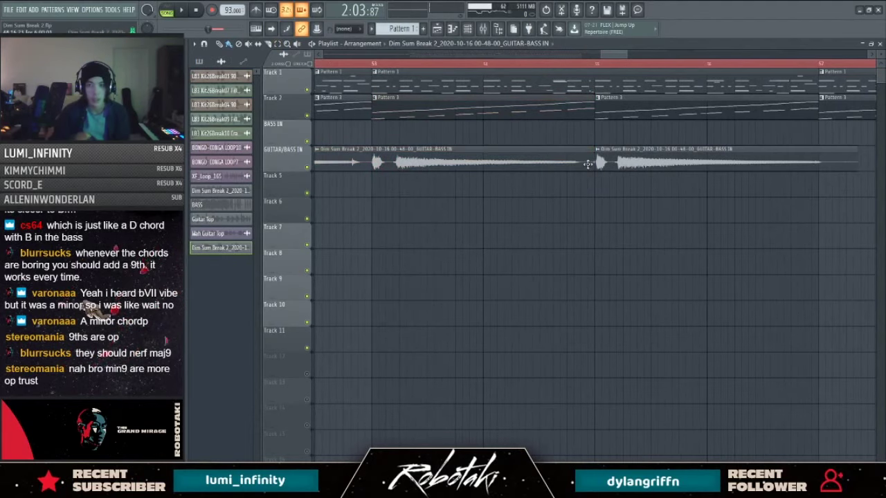
pyautogui.scroll(-4, 480, 152)
pyautogui.click(349, 29)
pyautogui.click(344, 39)
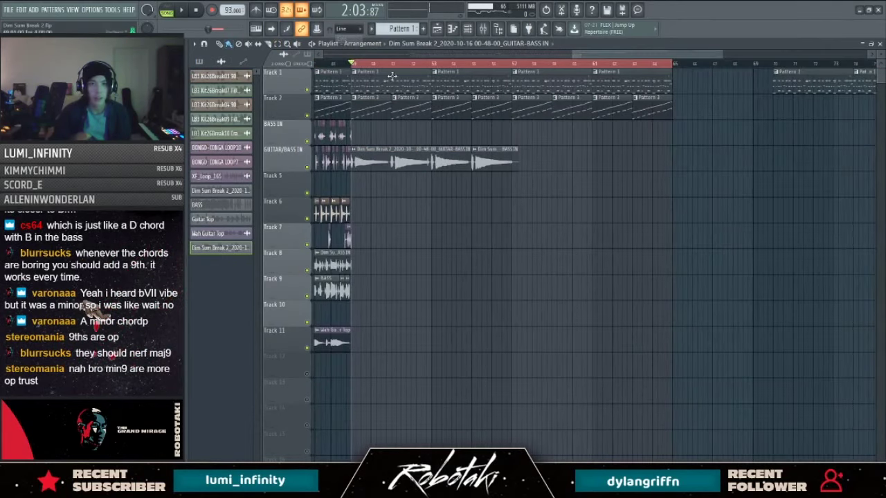
# Step: Rename the recorded guitar clip as "GUITAR CHORD change" and trim its end to bar 57
pyautogui.click(354, 150)
pyautogui.click(379, 193)
pyautogui.write('GUITAR CHORD')
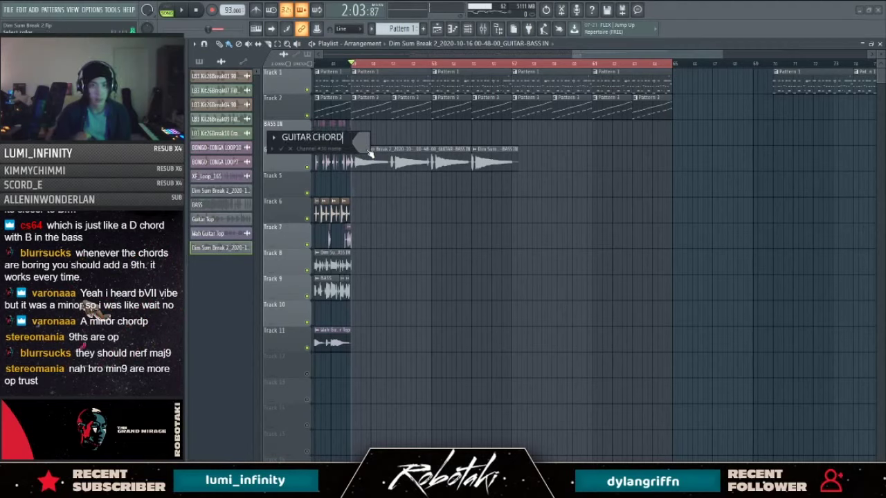
pyautogui.press('space')
pyautogui.press('c')
pyautogui.moveTo(512, 166); pyautogui.dragTo(514, 168)
# Step: Play the arrangement from bar 33 and from around bar 45 to review how it leads into the new guitar chord section
pyautogui.scroll(-4, 442, 223)
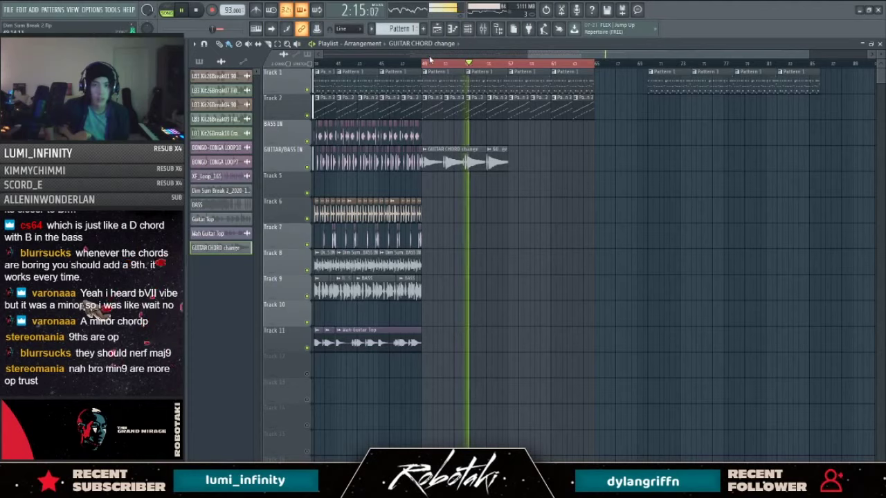
pyautogui.hscroll(-10, 379, 80)
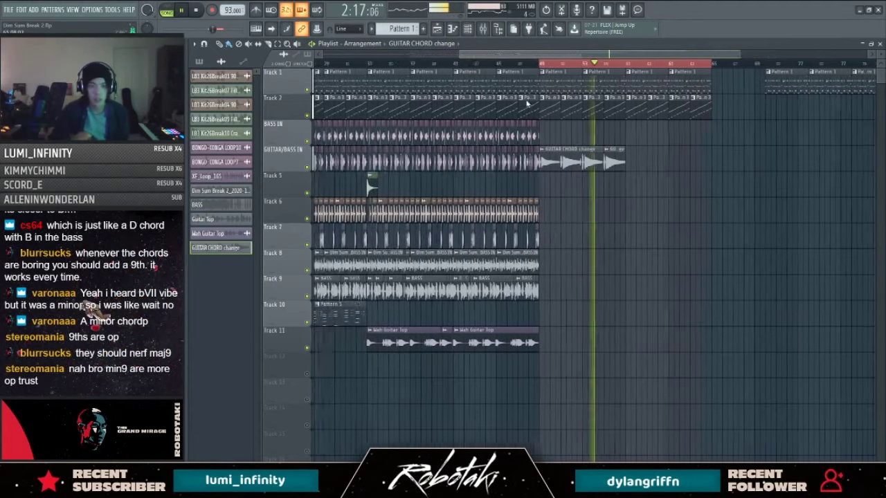
pyautogui.click(374, 63)
pyautogui.click(544, 63)
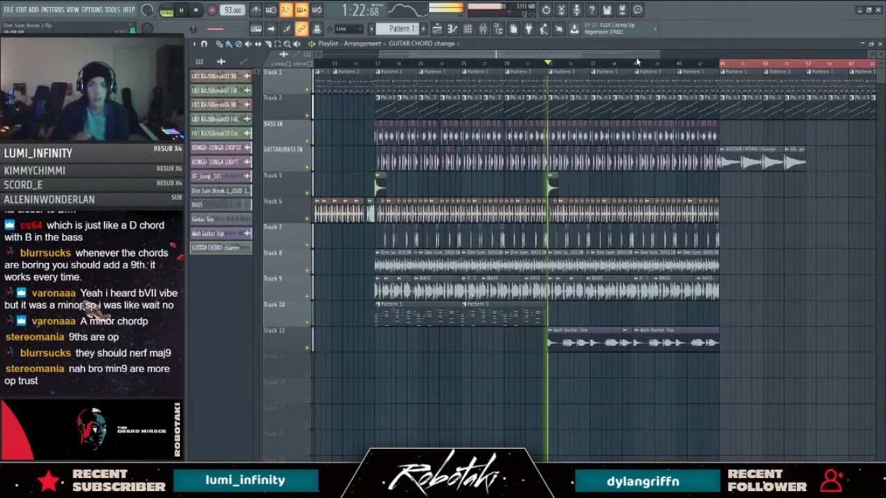
pyautogui.hscroll(1, 691, 62)
pyautogui.doubleClick(680, 62)
pyautogui.scroll(4, 720, 130)
pyautogui.moveTo(652, 83); pyautogui.dragTo(650, 101)
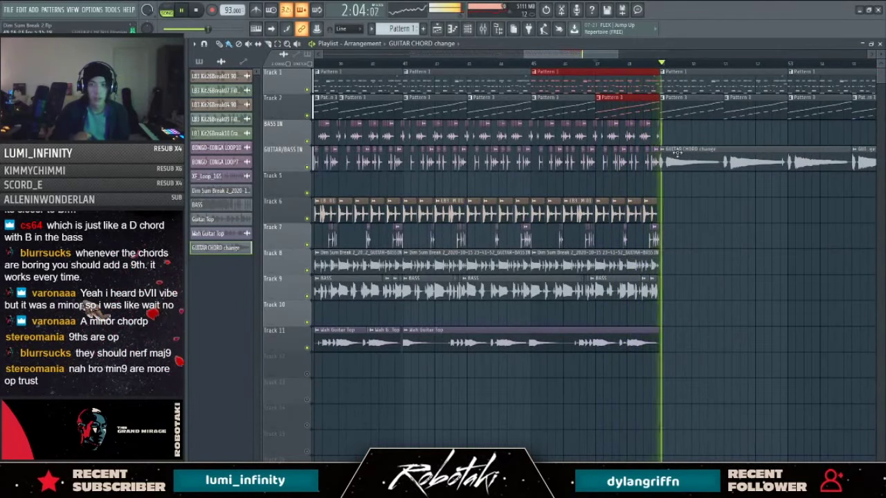
pyautogui.scroll(-3, 569, 113)
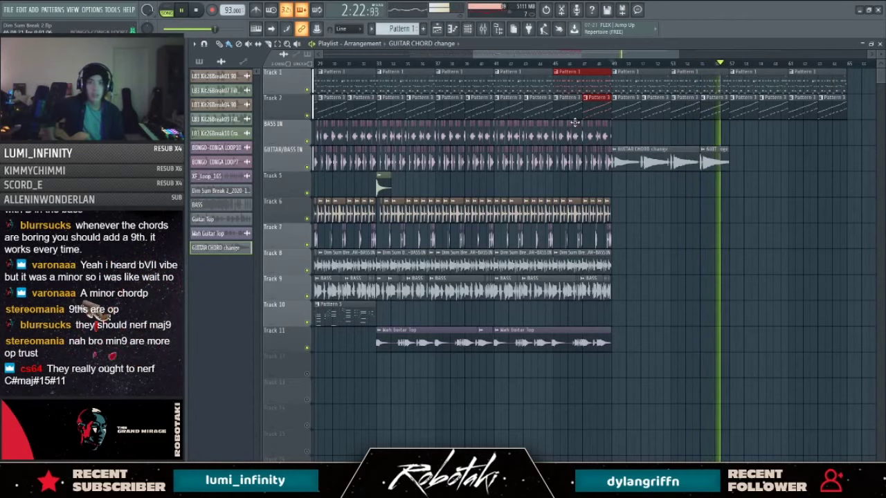
pyautogui.press('space')
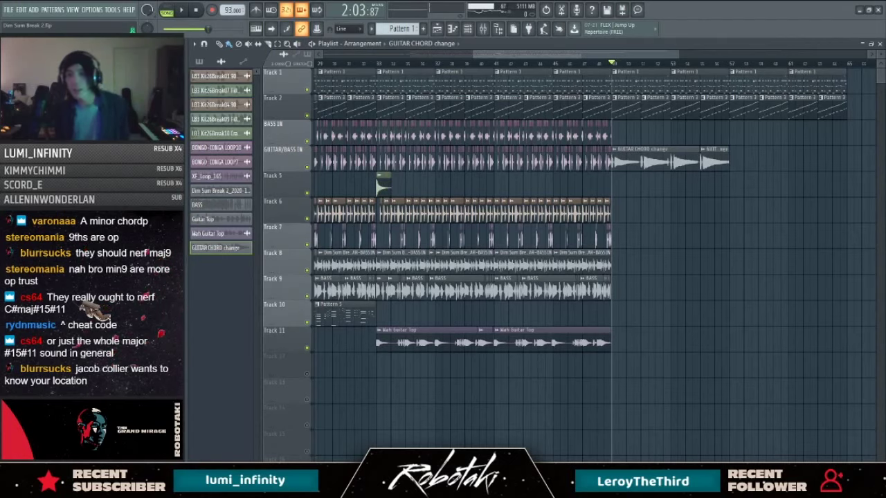
# Step: Replay the transition leading up to bar 49 and restart playback from bar 17
pyautogui.scroll(-3, 660, 143)
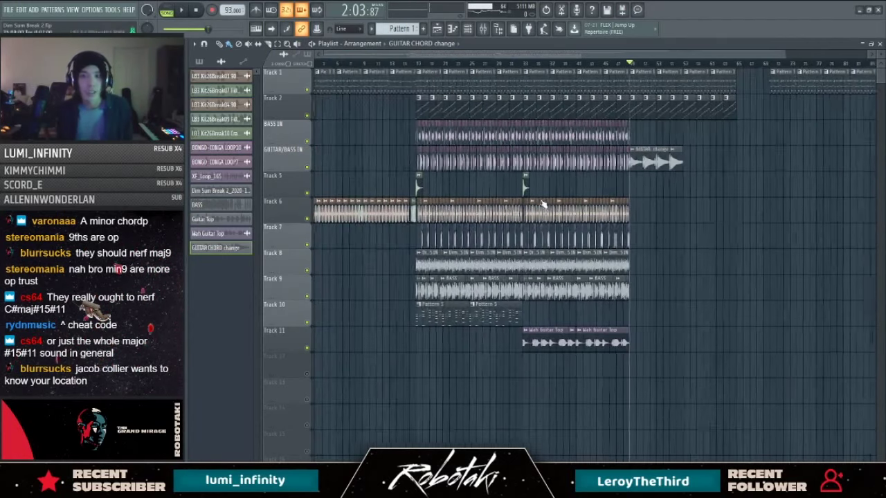
pyautogui.click(425, 63)
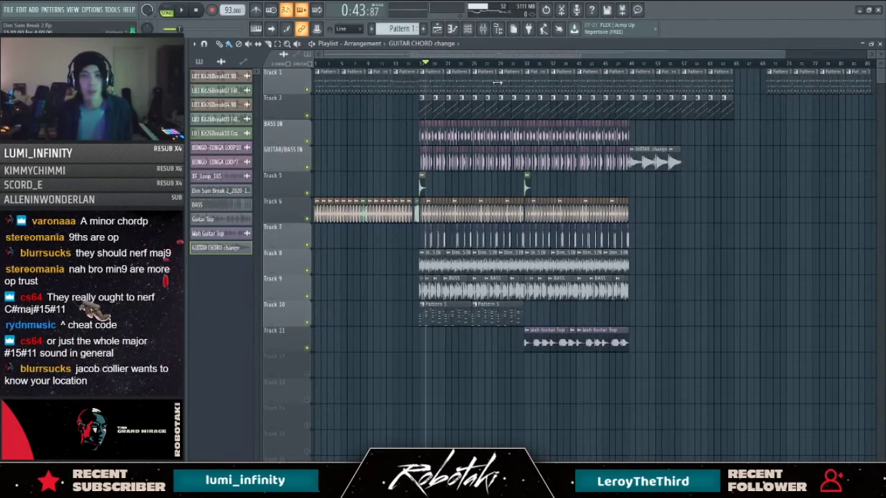
pyautogui.click(609, 63)
pyautogui.press('space')
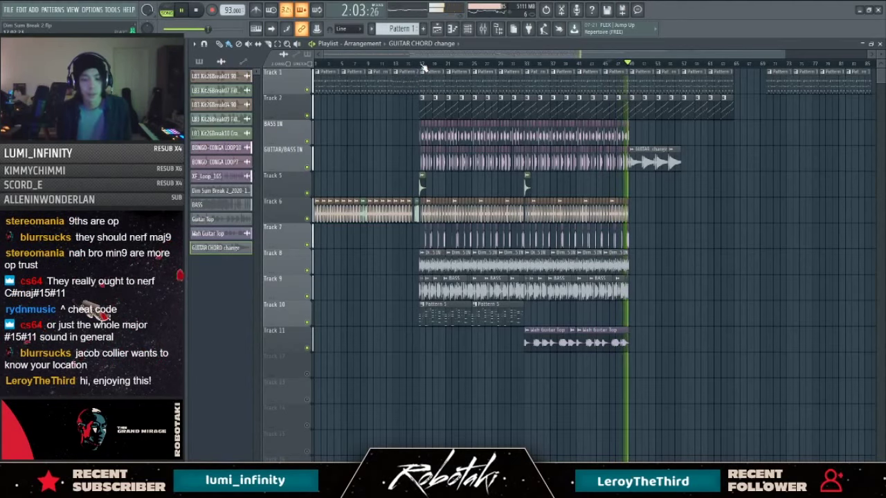
pyautogui.press('space')
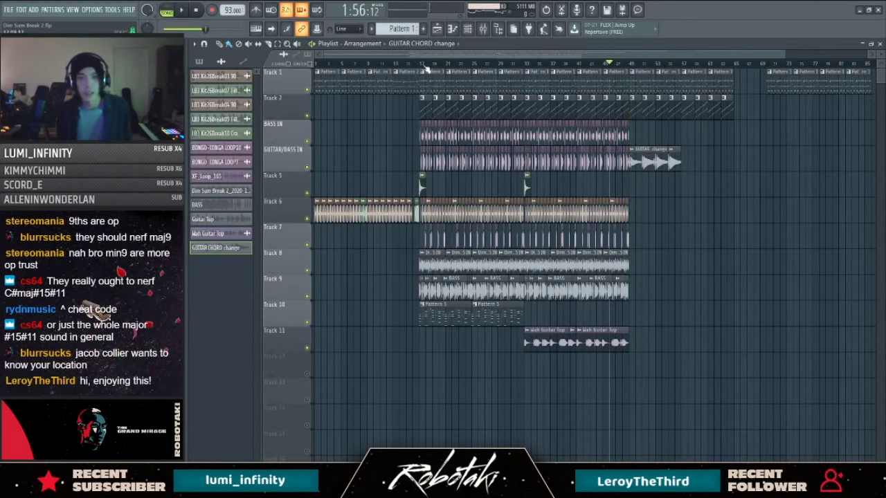
pyautogui.click(422, 64)
pyautogui.press('space')
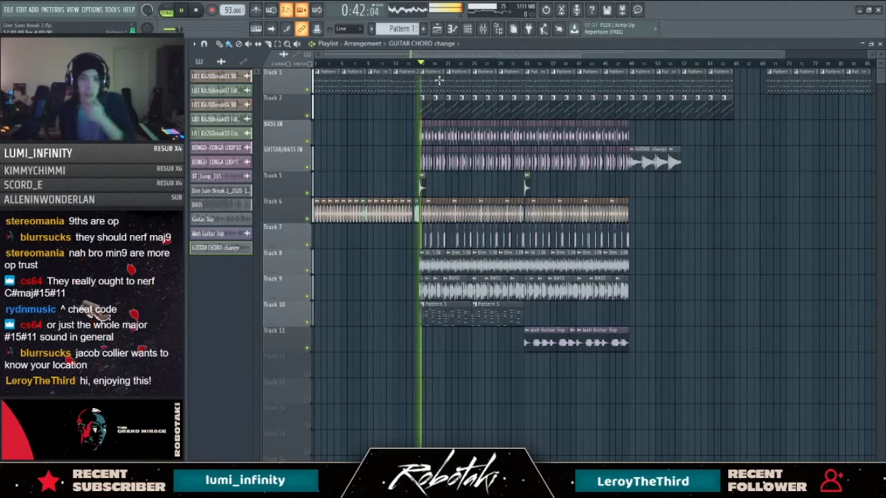
# Step: Copy Pattern 5's notes from the Kontakt 5 channel to the Addictive Keys channel and lower the copied notes one octave
pyautogui.doubleClick(434, 320)
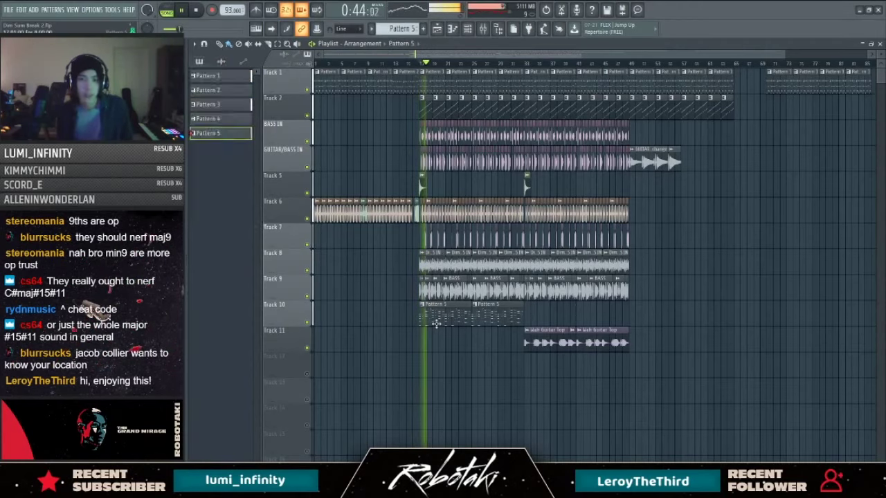
pyautogui.press('F6')
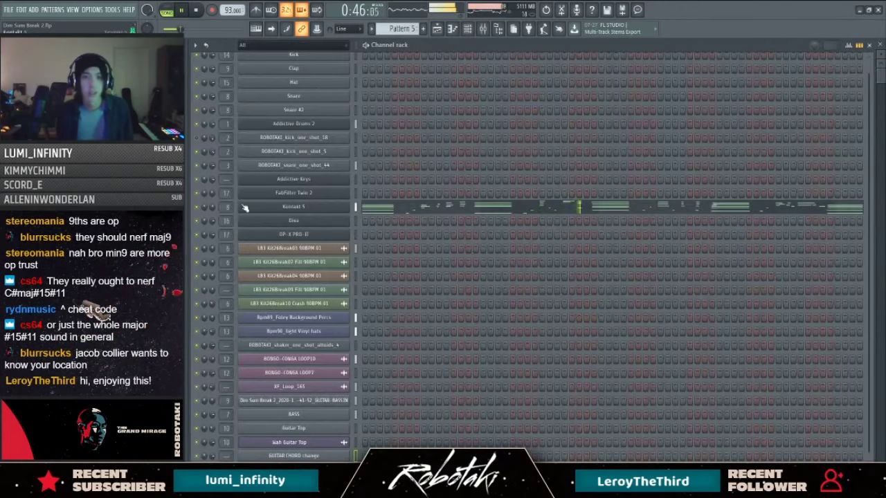
pyautogui.click(389, 207)
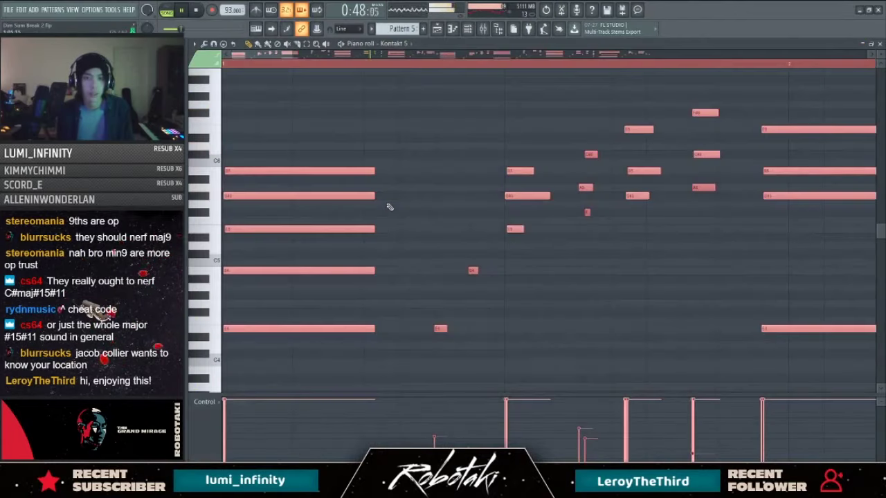
pyautogui.scroll(3, 390, 207)
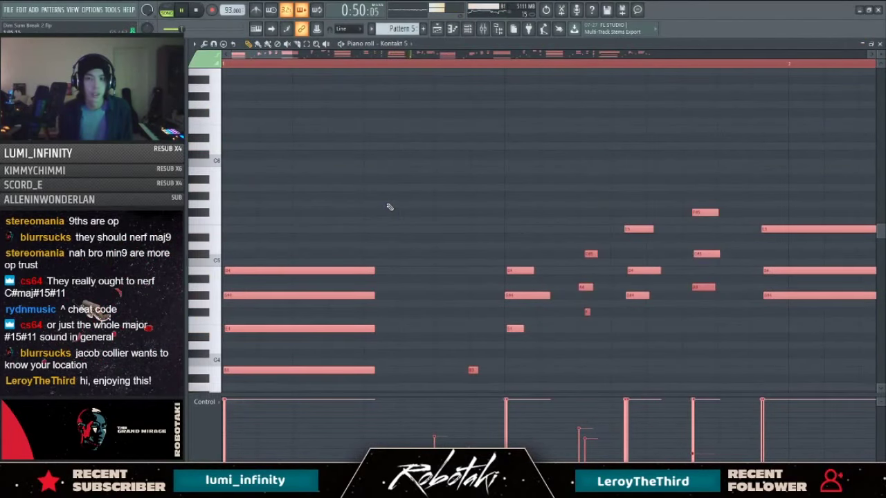
pyautogui.scroll(-3, 388, 205)
pyautogui.press('F6')
pyautogui.click(367, 208)
pyautogui.press('F6')
pyautogui.rightClick(347, 178)
pyautogui.click(357, 179)
pyautogui.hotkey('ctrl', 'v')
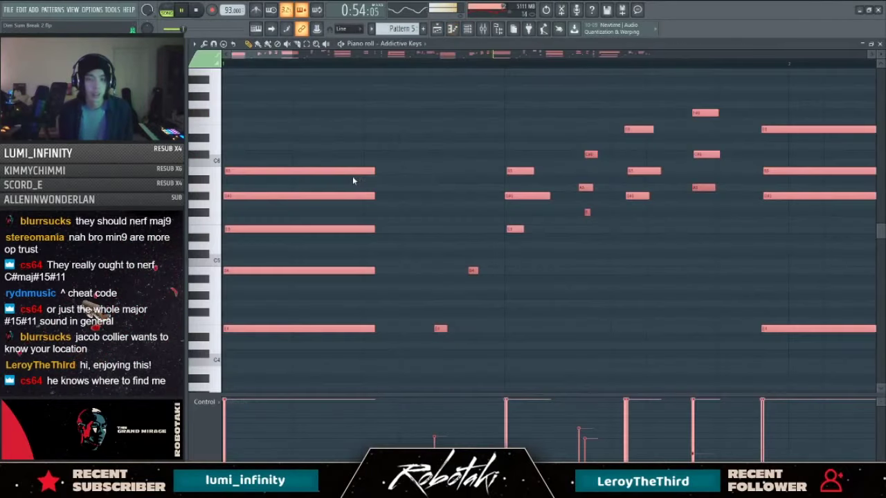
pyautogui.hotkey('ctrl', 'Down')
pyautogui.press('F6')
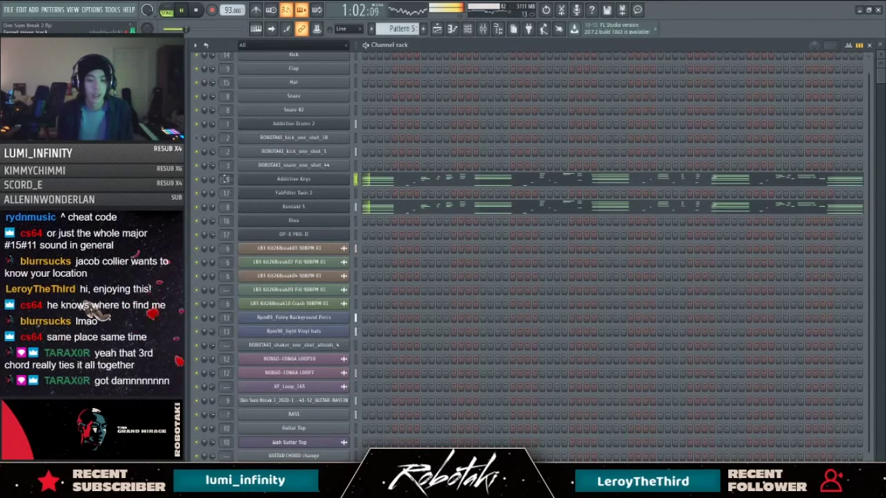
# Step: Split the first chord off the second Pattern 5 clip on Track 10, nudge it slightly ahead of bar 25, and replay it
pyautogui.press('F5')
pyautogui.scroll(5, 476, 235)
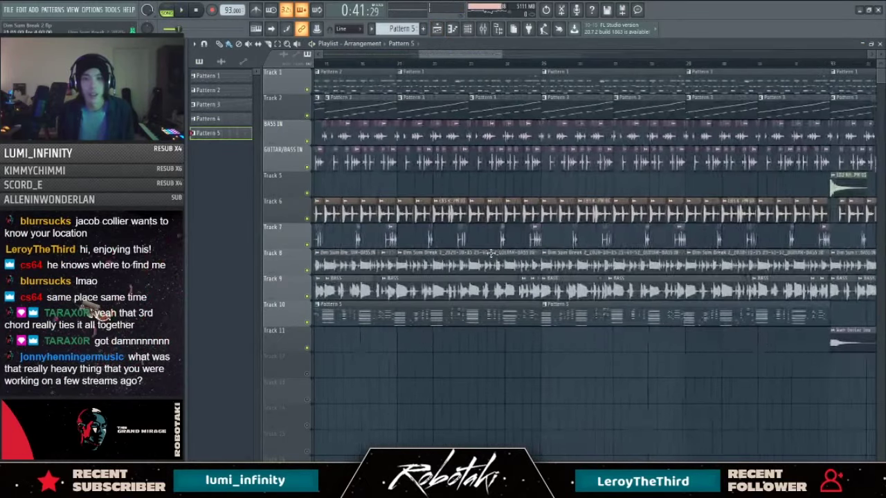
pyautogui.click(523, 63)
pyautogui.press('space')
pyautogui.scroll(2, 553, 332)
pyautogui.scroll(2, 553, 332)
pyautogui.click(530, 322)
pyautogui.moveTo(523, 318); pyautogui.dragTo(514, 317)
pyautogui.press('space')
pyautogui.press('space')
pyautogui.scroll(2, 485, 320)
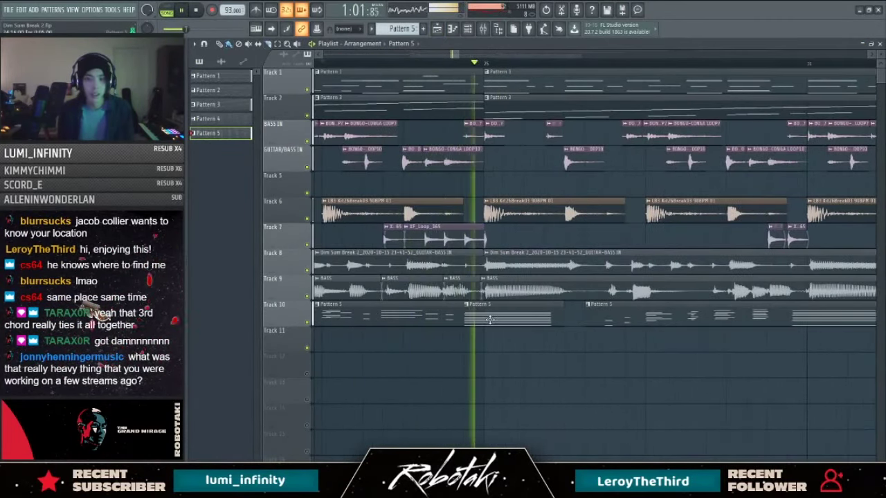
# Step: Route the Addictive Keys channel to mixer track 8 while the section keeps playing
pyautogui.scroll(-1, 496, 334)
pyautogui.scroll(-1, 496, 334)
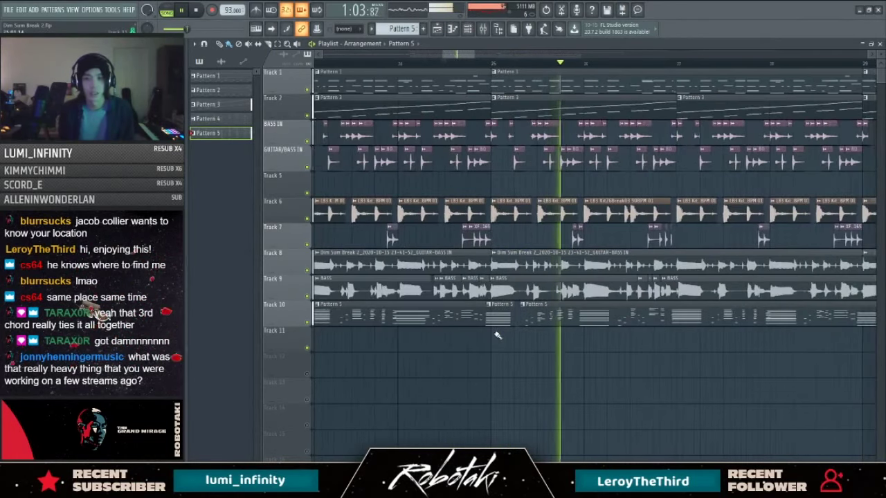
pyautogui.scroll(-2, 496, 334)
pyautogui.scroll(-2, 508, 321)
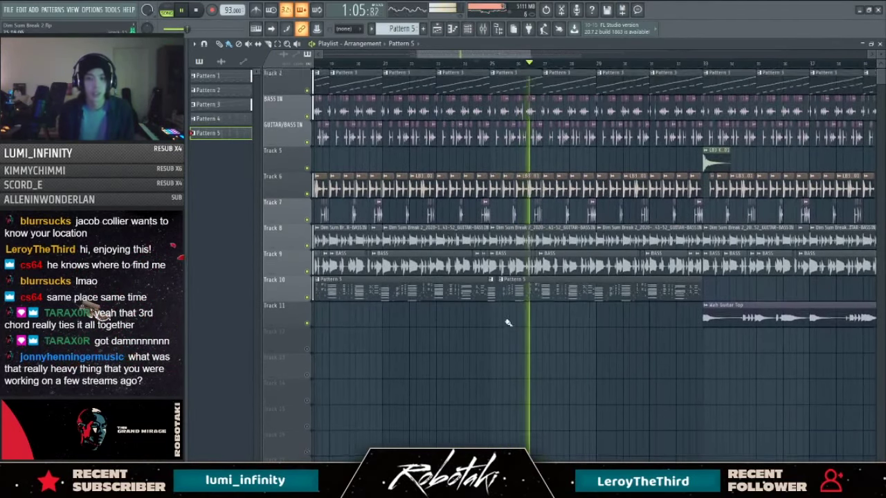
pyautogui.press('F6')
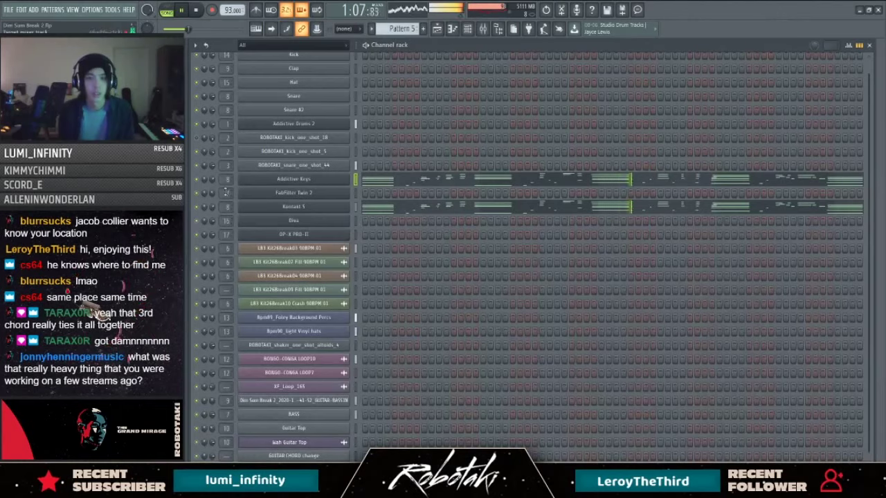
pyautogui.press('F6')
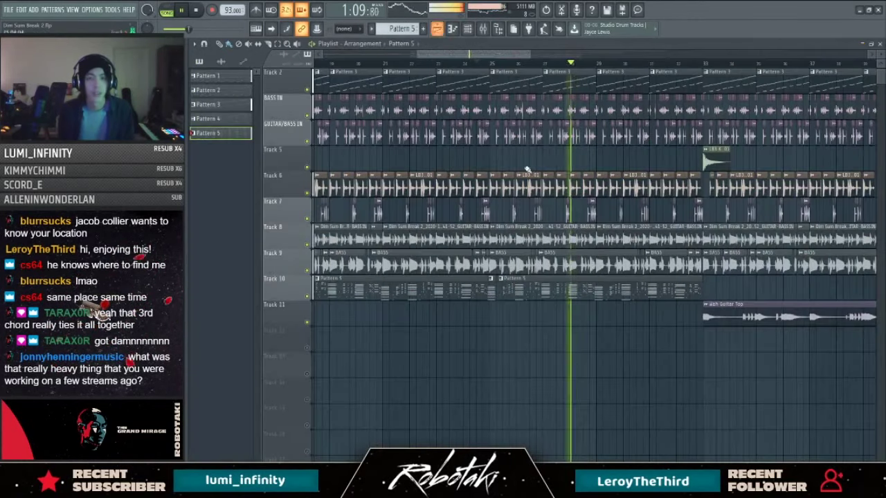
# Step: Resume playback from bar 49 and set the playlist snap to Line
pyautogui.scroll(-3, 618, 154)
pyautogui.click(772, 64)
pyautogui.click(344, 29)
pyautogui.click(342, 39)
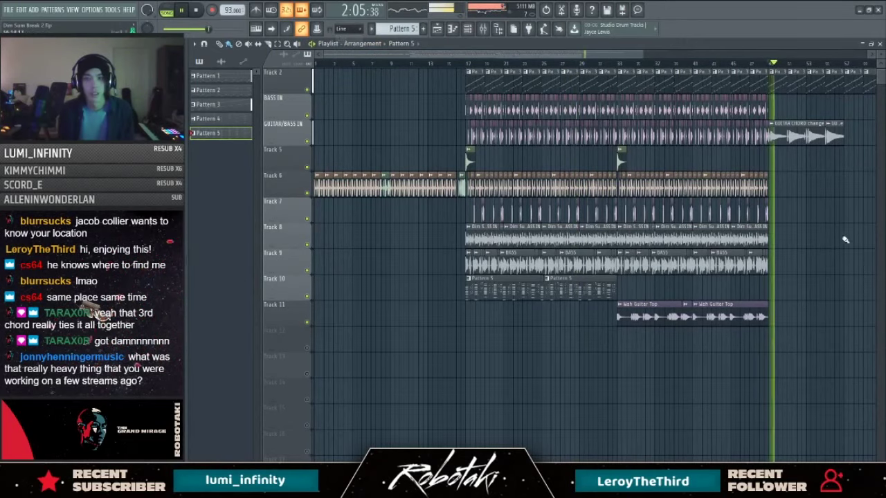
# Step: Stop playback and isolate Track 1, Track 2, BASS IN and GUITAR/BASS IN by muting the remaining playlist tracks
pyautogui.press('space')
pyautogui.scroll(-3, 583, 185)
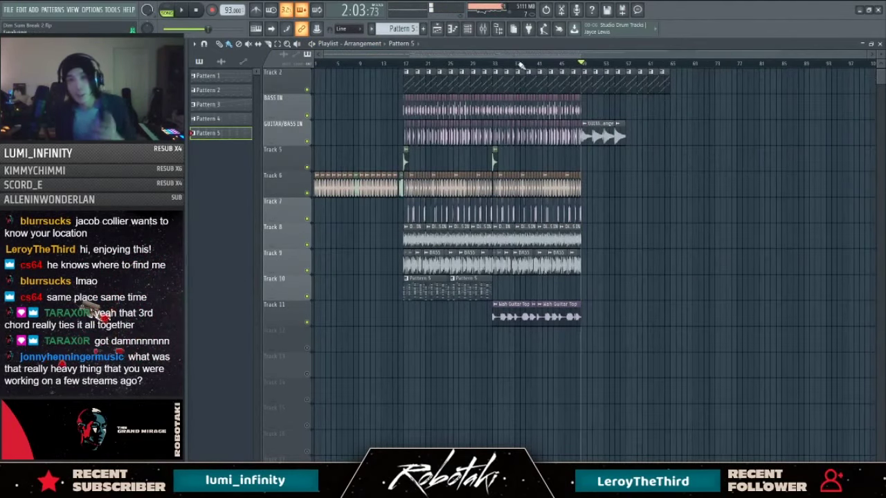
pyautogui.scroll(1, 413, 220)
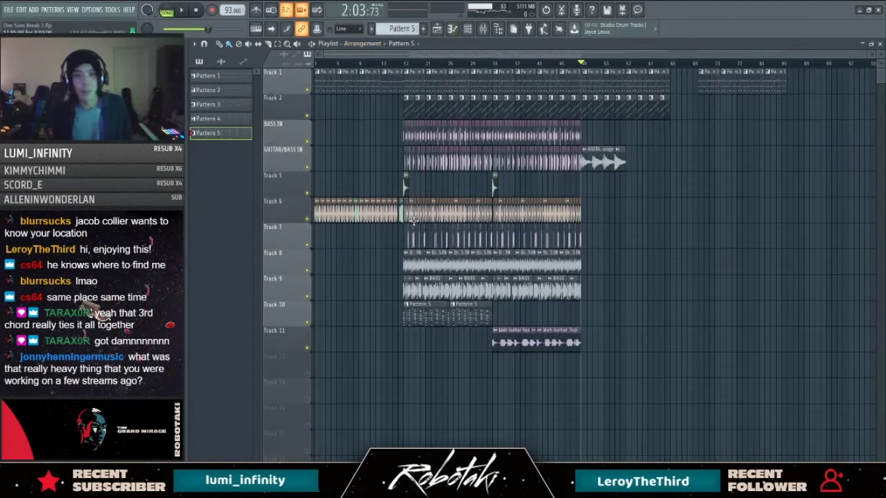
pyautogui.scroll(2, 414, 220)
pyautogui.rightClick(308, 170)
pyautogui.click(311, 165)
pyautogui.rightClick(307, 166)
pyautogui.click(308, 142)
pyautogui.click(308, 114)
pyautogui.click(308, 89)
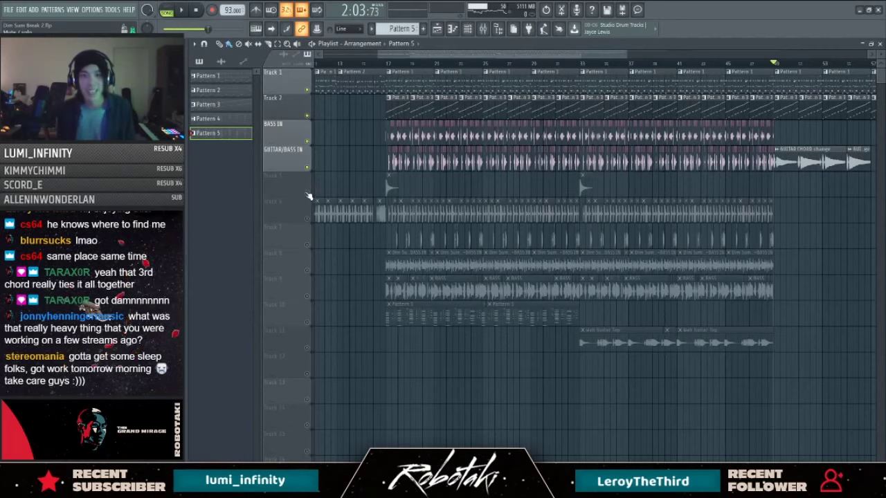
# Step: Unmute Tracks 5 and 6 and play the isolated group from bar 17
pyautogui.click(308, 194)
pyautogui.click(307, 218)
pyautogui.click(389, 63)
pyautogui.press('space')
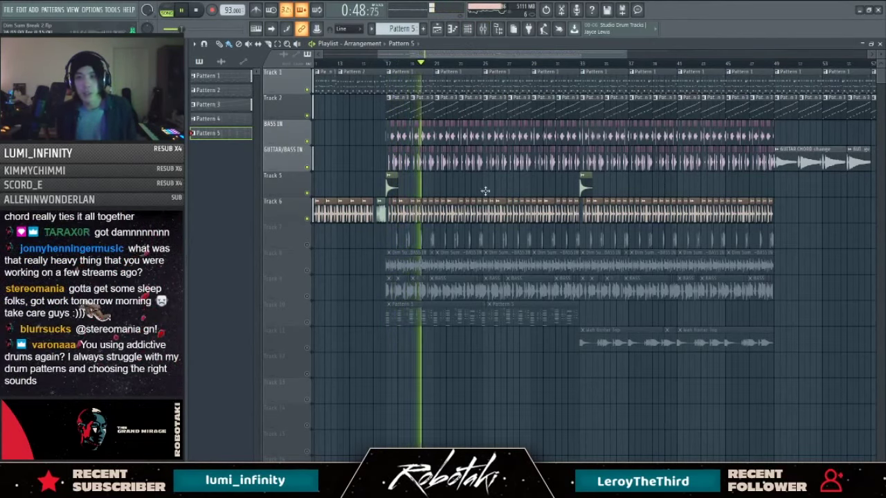
# Step: Isolate Tracks 7 to 11, play them from bar 17, mute Track 7 during playback, and stop
pyautogui.press('space')
pyautogui.keyDown('ctrl'); pyautogui.click(307, 244); pyautogui.keyUp('ctrl')
pyautogui.moveTo(310, 273); pyautogui.dragTo(310, 330)
pyautogui.click(310, 349)
pyautogui.press('space')
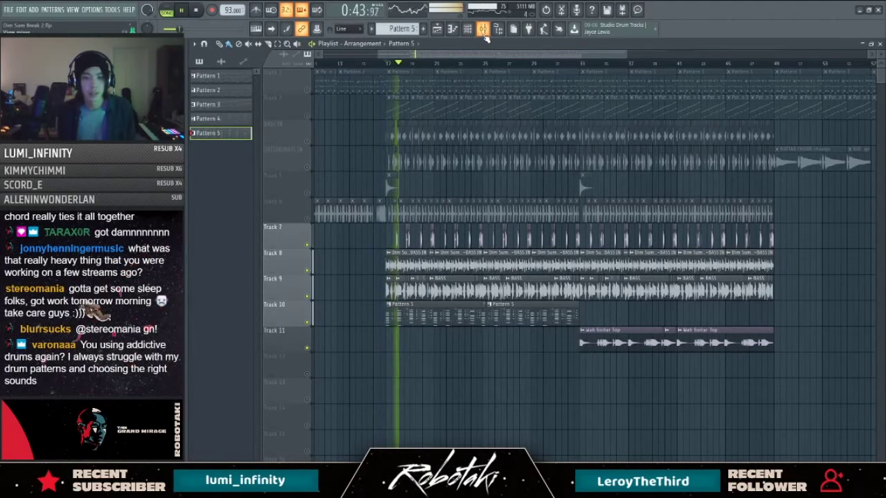
pyautogui.click(307, 244)
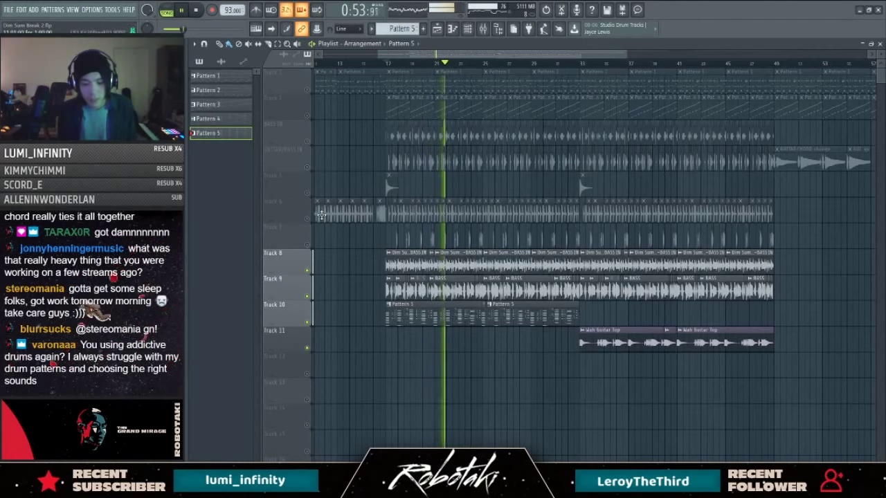
pyautogui.press('space')
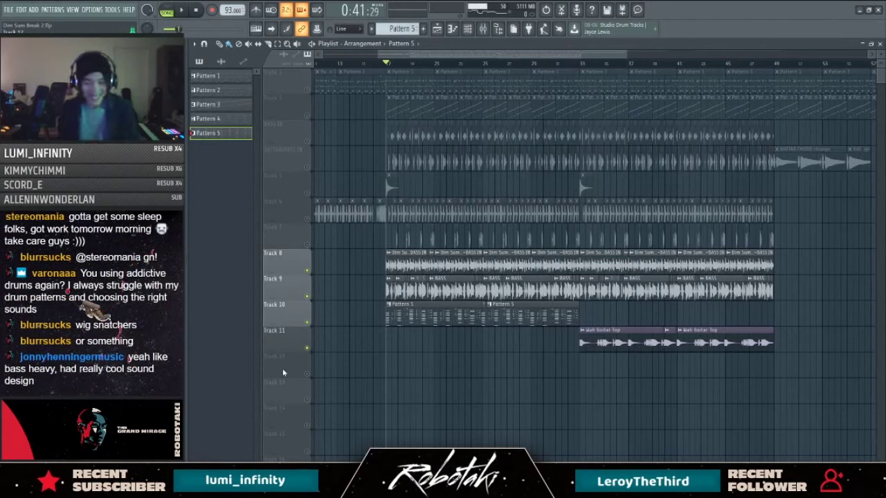
# Step: Move the Dim Sum Break folder window out of the way and save the current project
pyautogui.hotkey('alt', 'Tab')
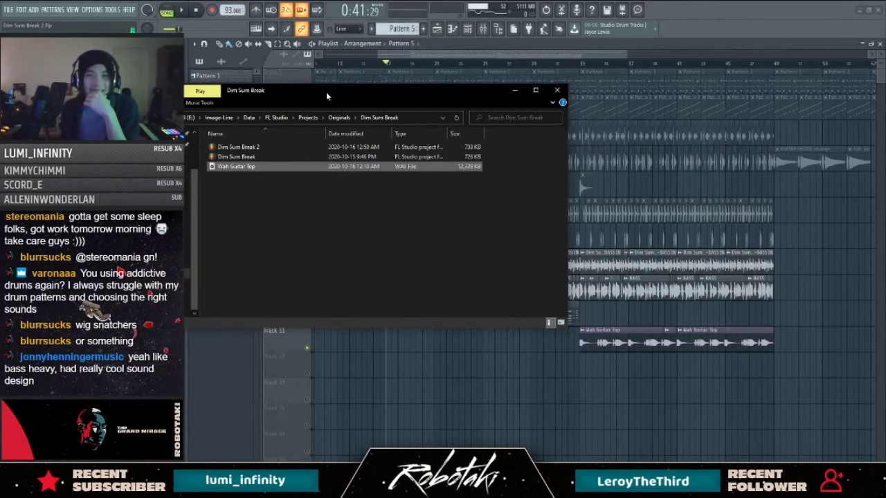
pyautogui.moveTo(327, 95); pyautogui.dragTo(425, 0)
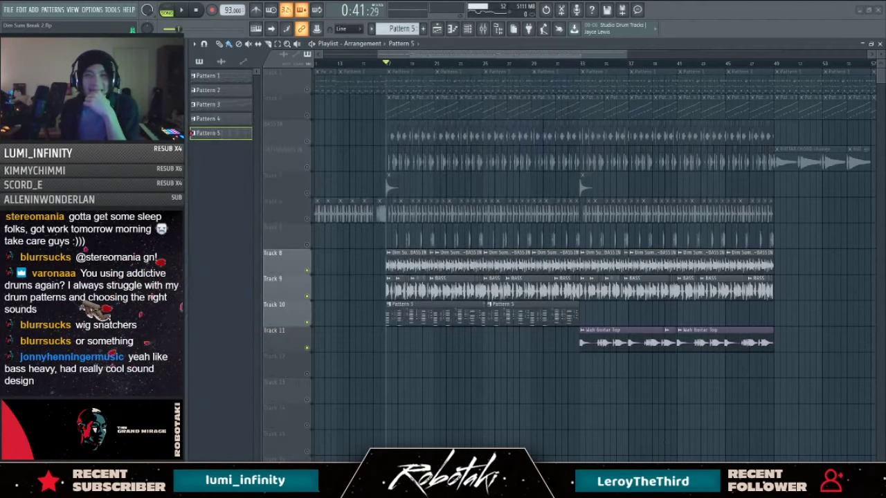
pyautogui.click(9, 9)
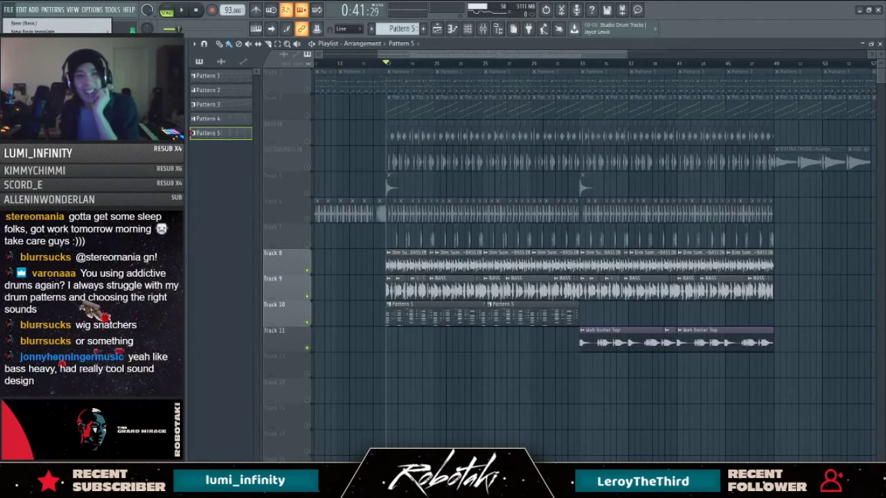
pyautogui.hotkey('ctrl', 's')
# Step: Open the project file in the Wig folder inside the Originals projects folder
pyautogui.click(8, 9)
pyautogui.click(21, 40)
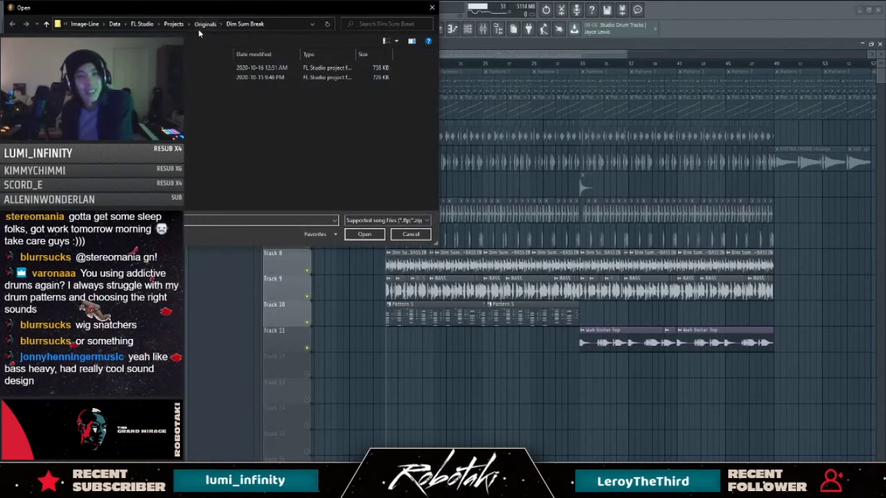
pyautogui.click(202, 25)
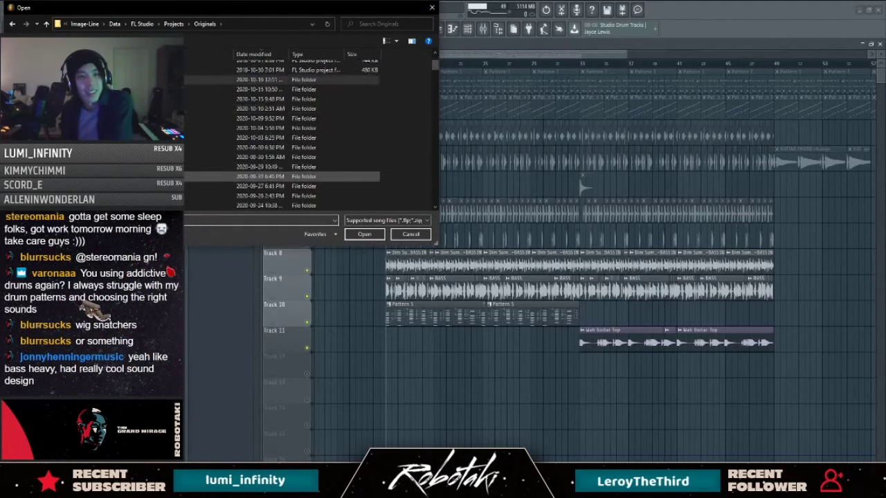
pyautogui.doubleClick(208, 176)
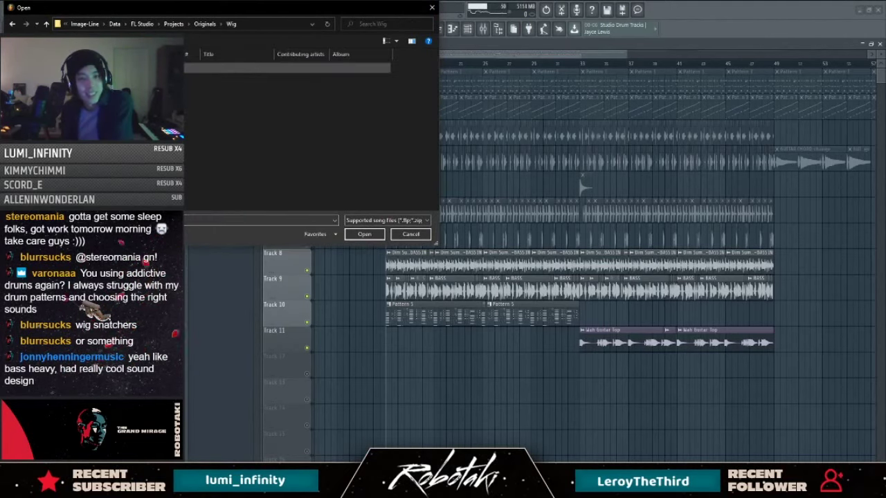
pyautogui.press('Return')
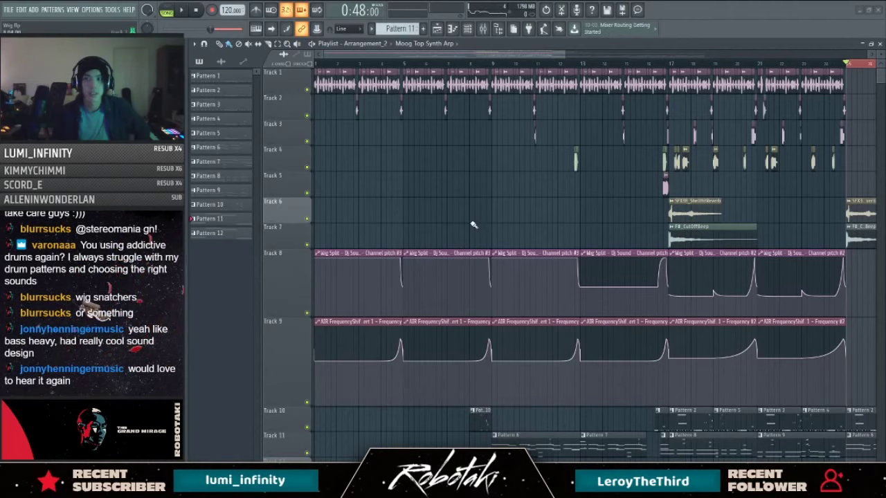
# Step: Play the Wig arrangement from bar 5 and jump the playback ahead to bar 9
pyautogui.scroll(-2, 632, 128)
pyautogui.click(467, 64)
pyautogui.scroll(-3, 510, 126)
pyautogui.scroll(2, 496, 125)
pyautogui.moveTo(377, 63); pyautogui.dragTo(370, 63)
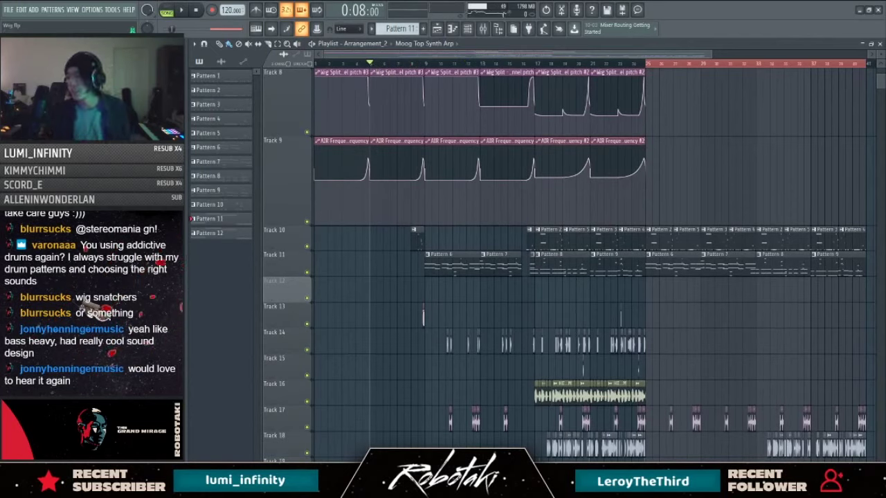
pyautogui.press('space')
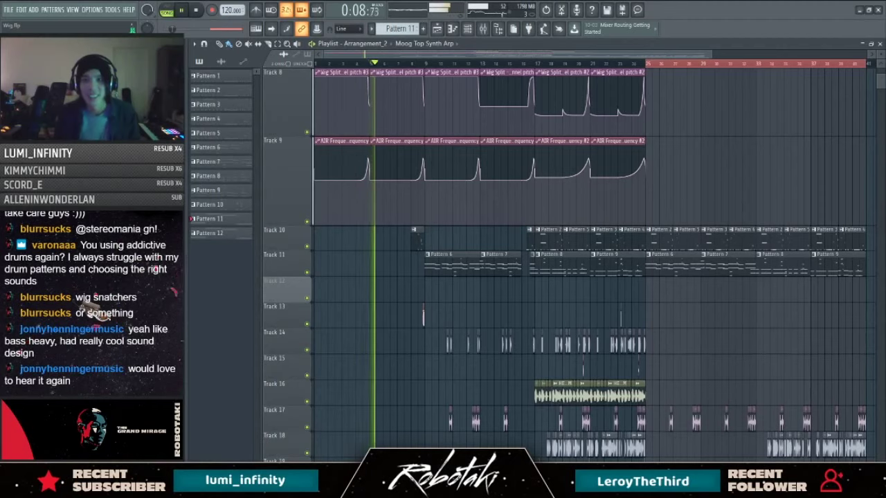
pyautogui.moveTo(370, 64); pyautogui.dragTo(427, 64)
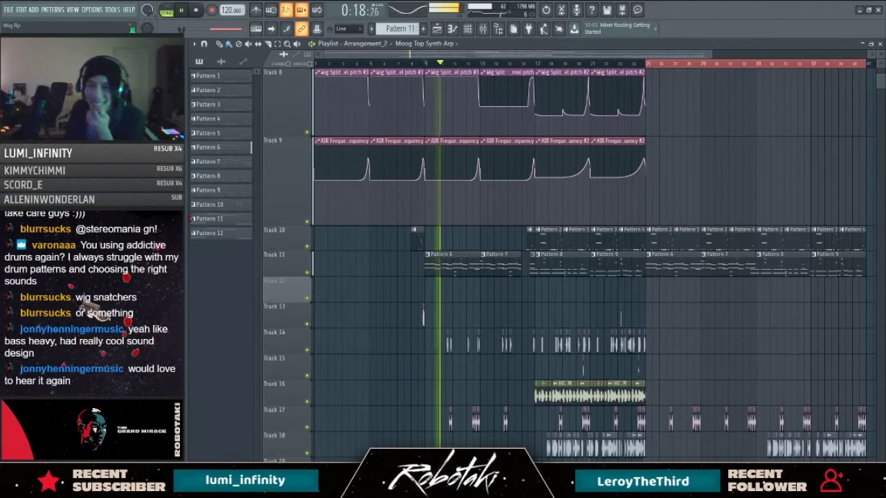
# Step: Examine the Wig arrangement's automation, pattern and audio tracks while it plays past bar 25, and stop playback
pyautogui.scroll(2, 479, 164)
pyautogui.scroll(1, 479, 164)
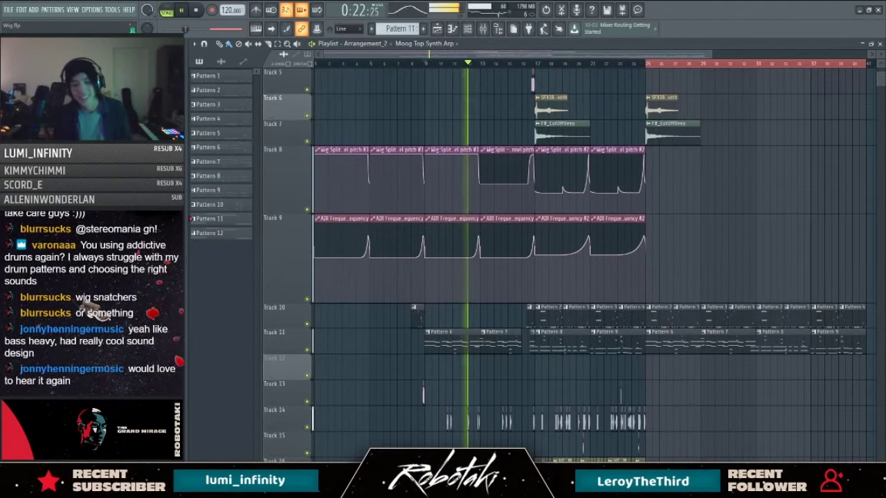
pyautogui.scroll(2, 540, 360)
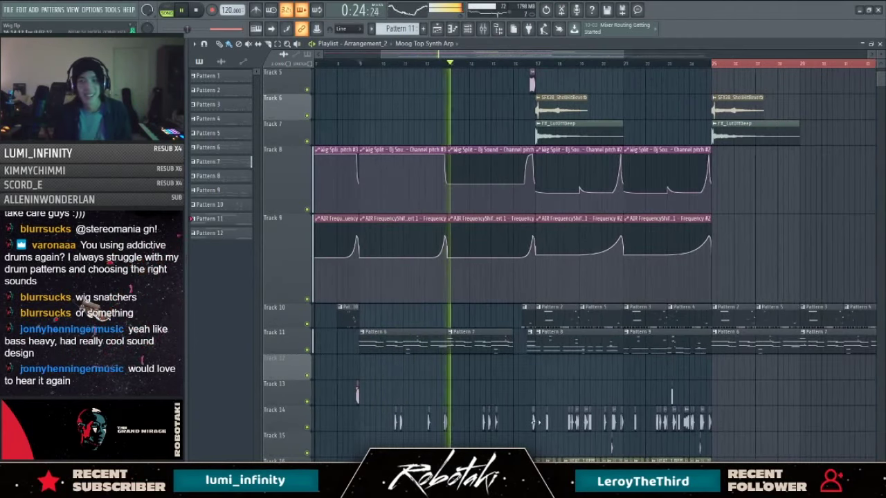
pyautogui.scroll(-2, 536, 405)
pyautogui.scroll(-2, 488, 361)
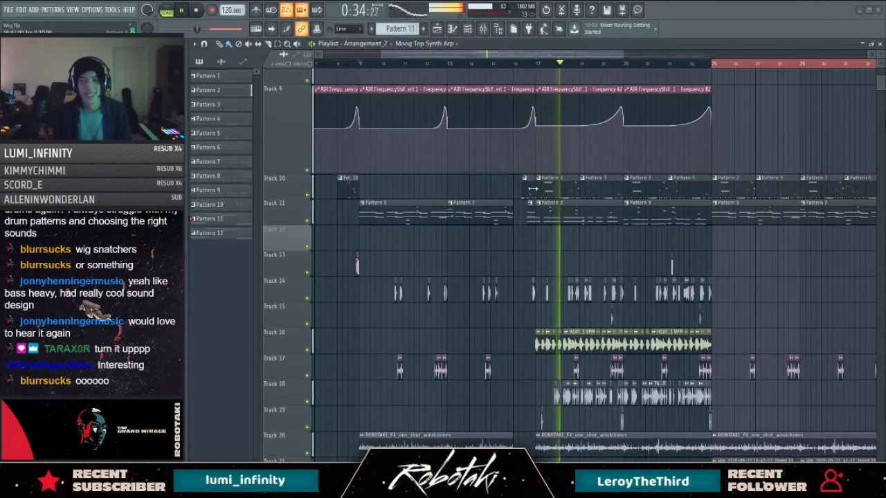
pyautogui.scroll(-2, 548, 190)
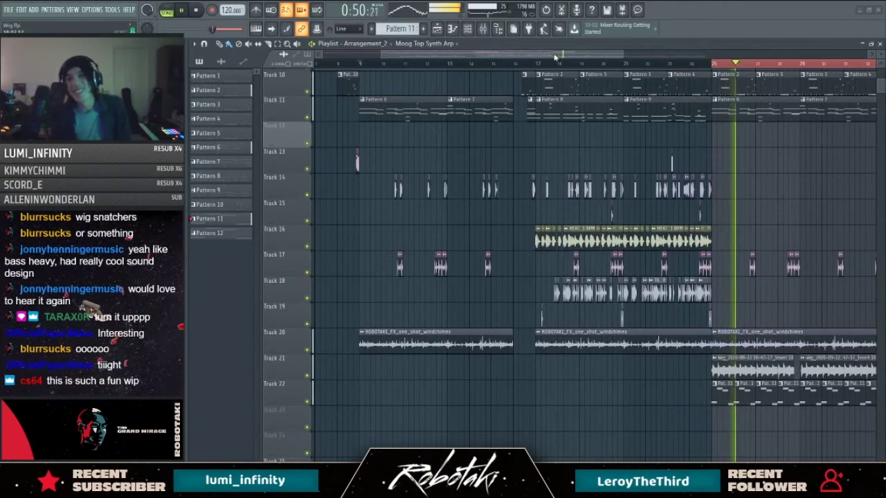
pyautogui.moveTo(505, 58); pyautogui.dragTo(579, 59)
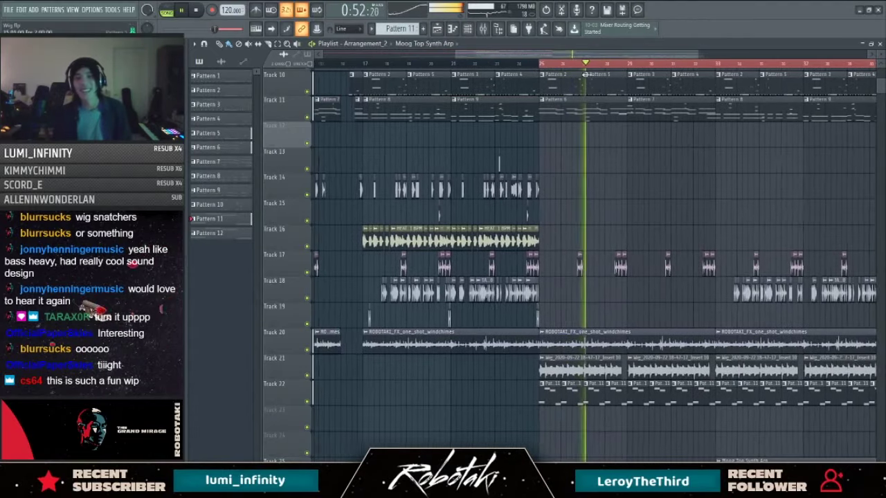
pyautogui.hscroll(1, 595, 90)
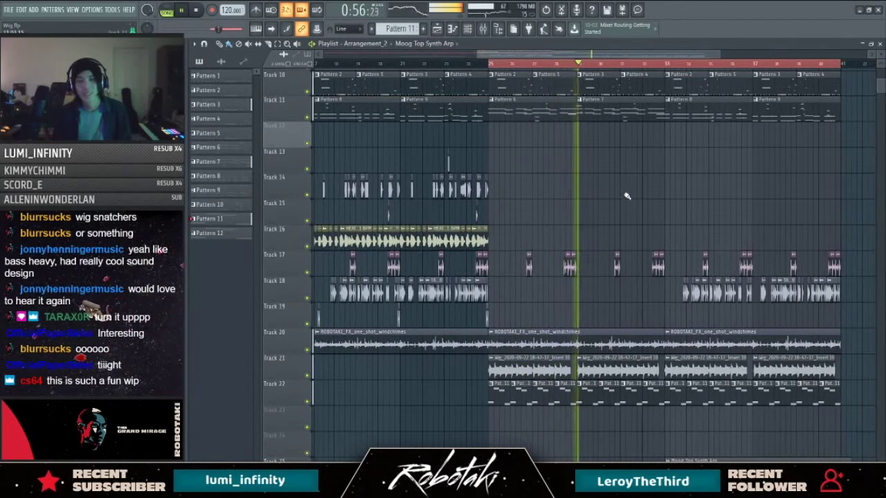
pyautogui.scroll(-3, 655, 346)
pyautogui.scroll(2, 654, 372)
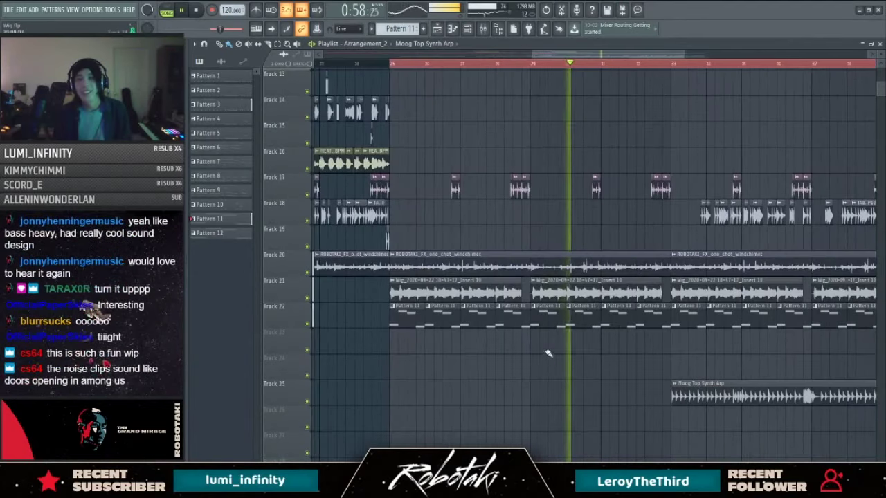
pyautogui.press('space')
# Step: Solo Track 10 and listen to its patterns from bar 29
pyautogui.scroll(3, 564, 338)
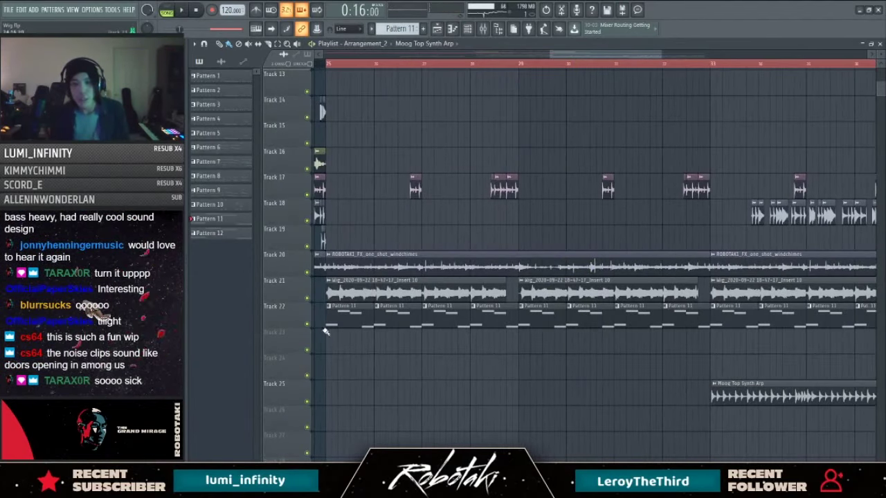
pyautogui.scroll(5, 494, 332)
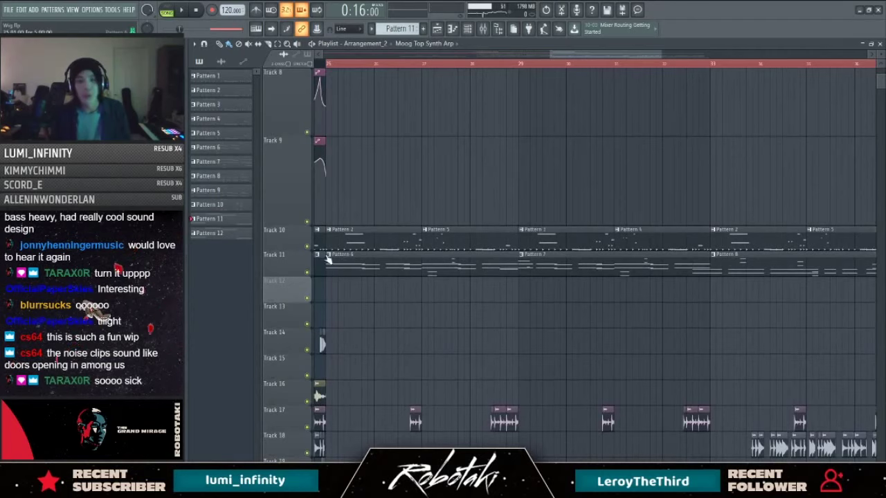
pyautogui.keyDown('ctrl'); pyautogui.click(308, 248); pyautogui.keyUp('ctrl')
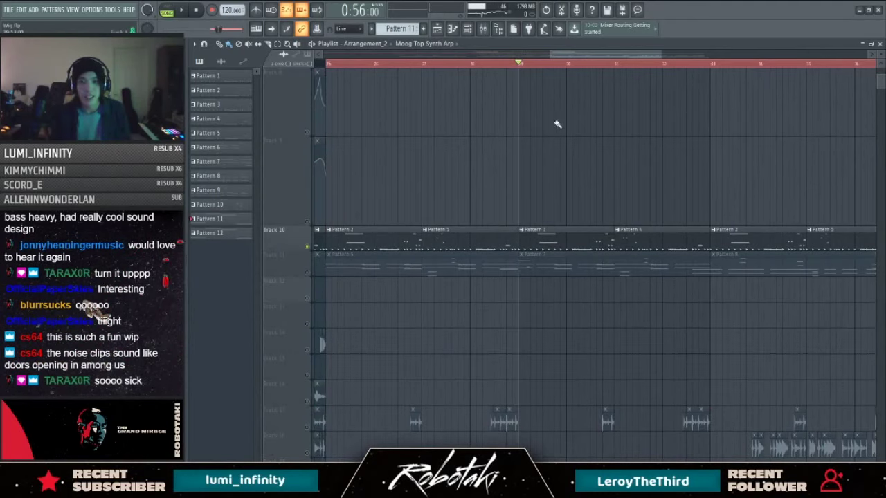
pyautogui.scroll(-2, 567, 145)
pyautogui.press('space')
pyautogui.press('space')
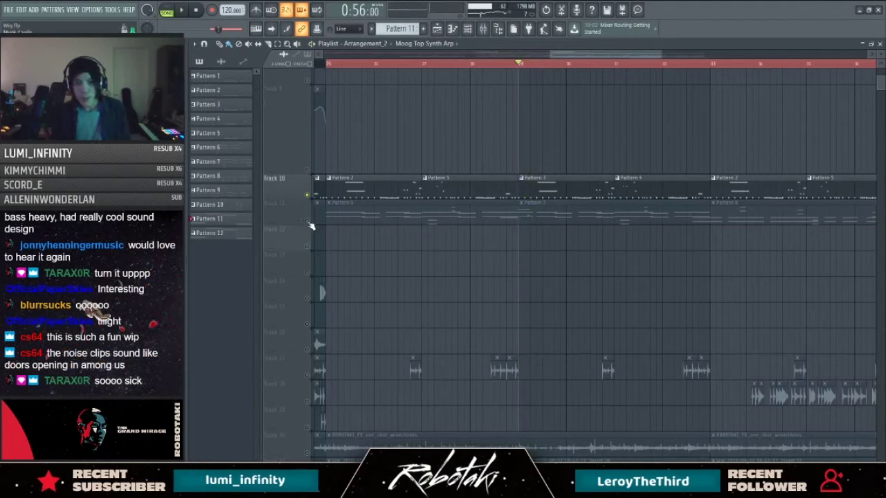
# Step: Solo Track 11 and listen to its chord patterns around bar 29, restarting playback from bar 29
pyautogui.keyDown('ctrl'); pyautogui.click(309, 222); pyautogui.keyUp('ctrl')
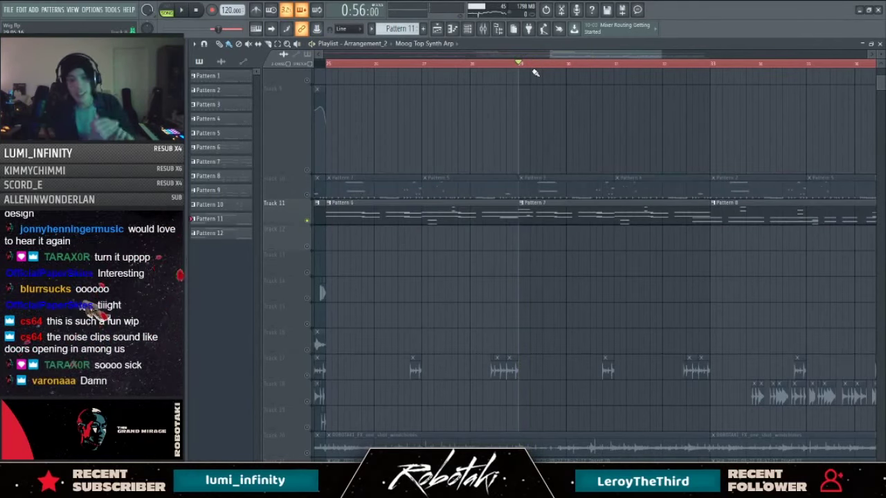
pyautogui.press('space')
pyautogui.click(489, 64)
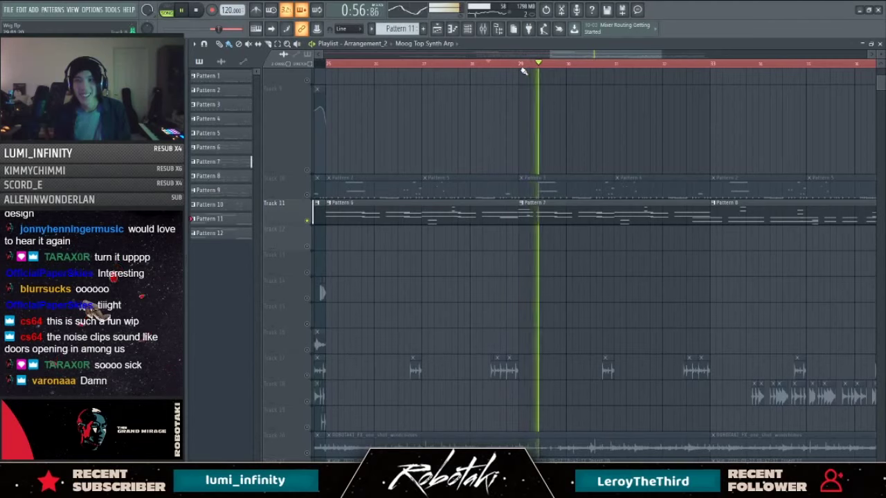
pyautogui.press('space')
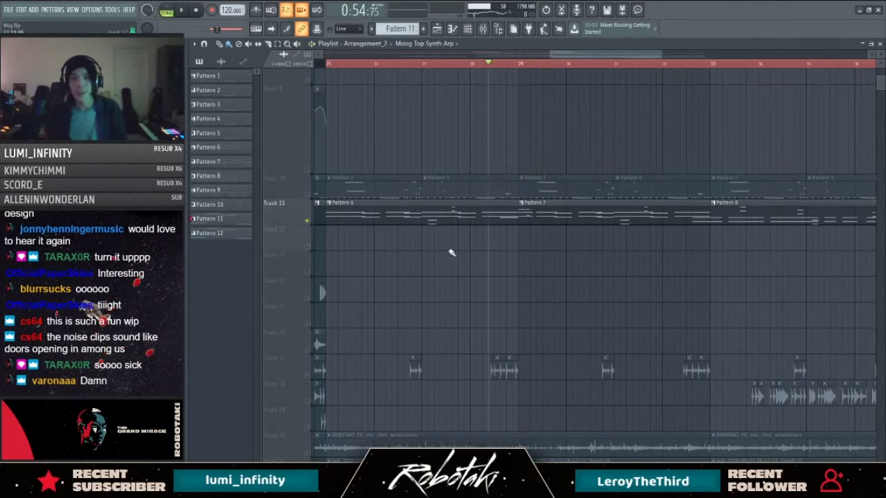
pyautogui.hscroll(-1, 517, 63)
pyautogui.click(518, 63)
pyautogui.press('space')
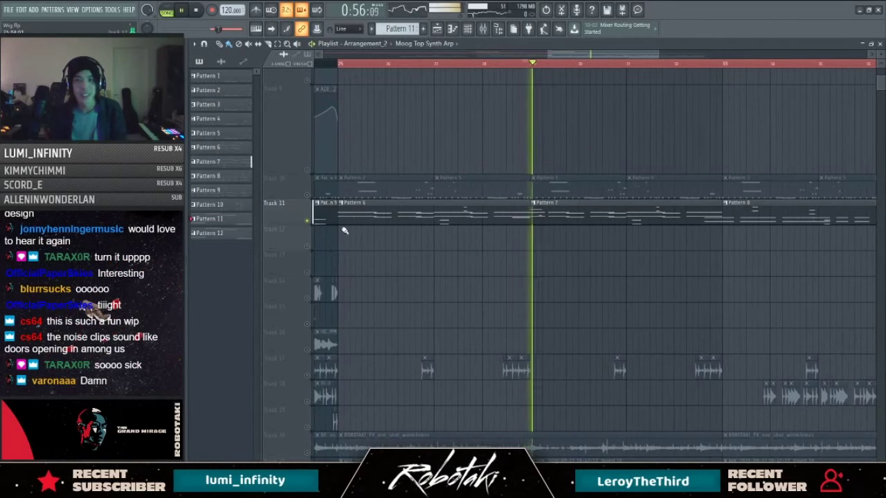
# Step: Restore all tracks and play the full mix from bar 29, reviewing the section up to bar 41
pyautogui.press('space')
pyautogui.press('space')
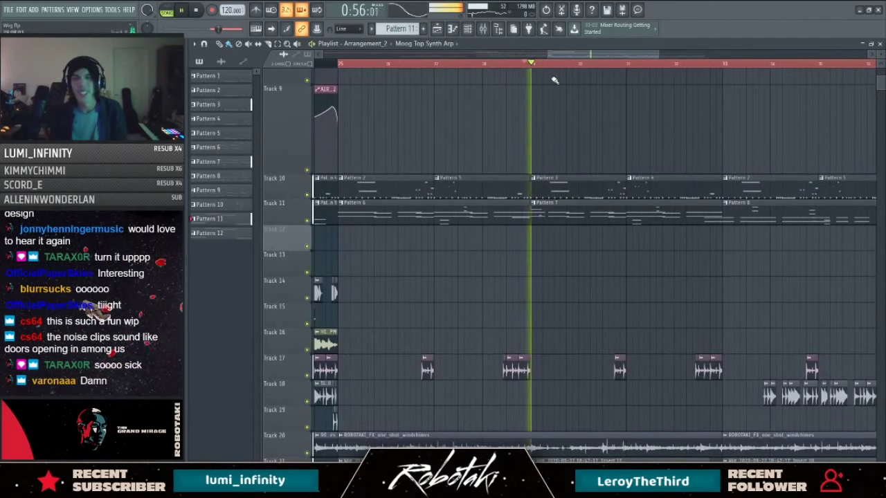
pyautogui.scroll(-2, 529, 189)
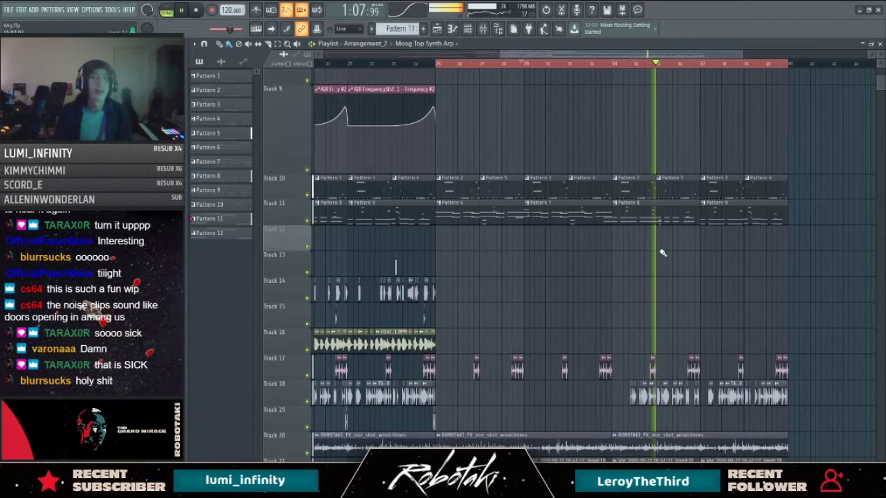
pyautogui.scroll(1, 623, 291)
pyautogui.scroll(-3, 692, 318)
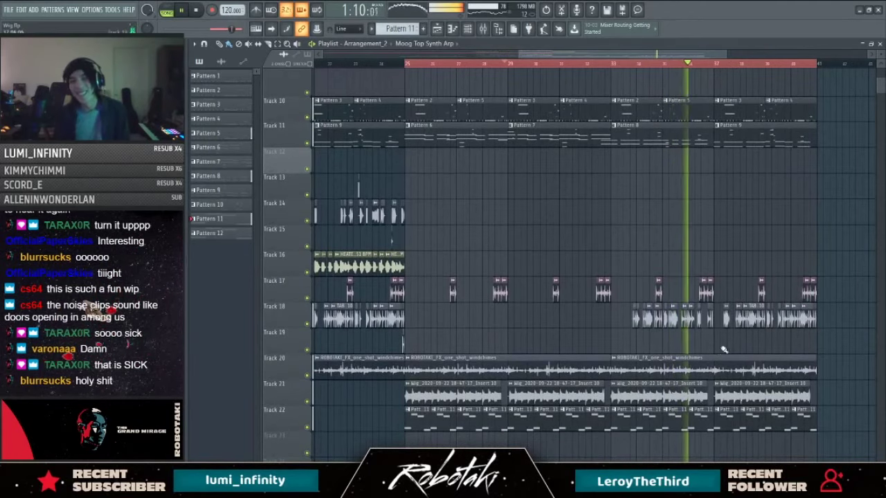
# Step: Stop playback and look over the Wig arrangement's tracks, from the Moog Top Synth Arp clip back up to Track 1
pyautogui.scroll(-4, 692, 342)
pyautogui.press('space')
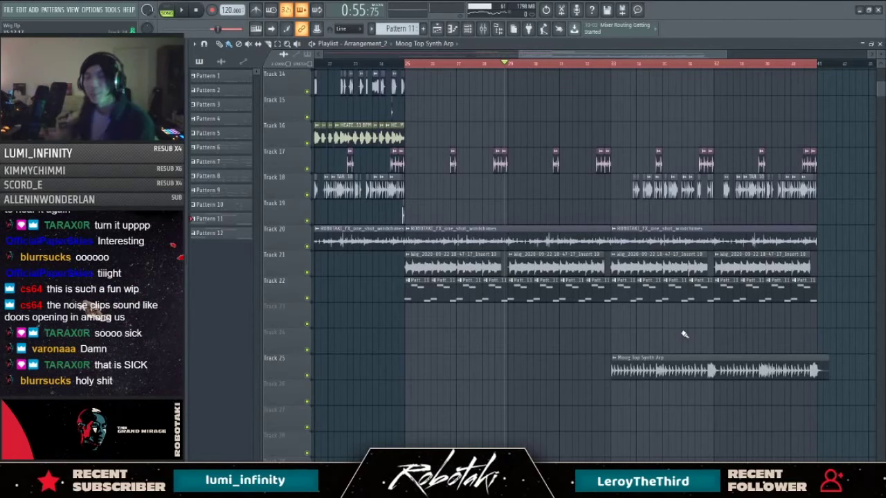
pyautogui.scroll(2, 699, 312)
pyautogui.scroll(-3, 599, 143)
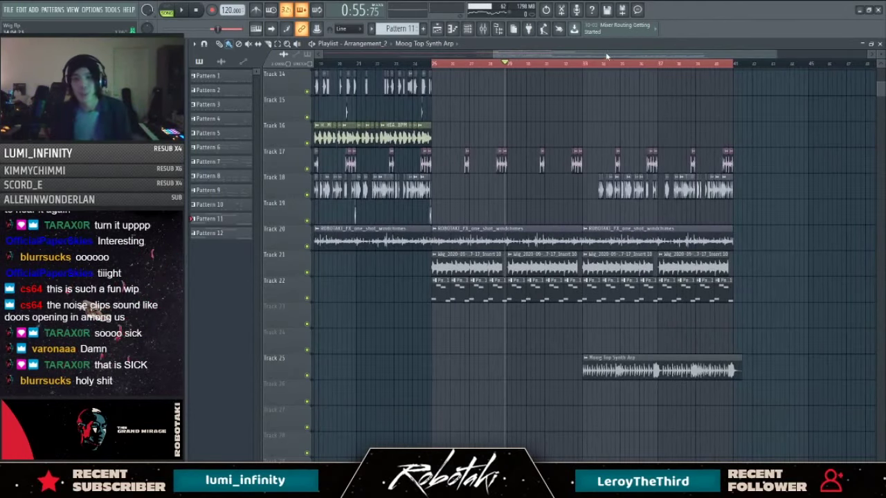
pyautogui.moveTo(411, 159); pyautogui.dragTo(469, 159)
pyautogui.scroll(-3, 477, 160)
pyautogui.scroll(10, 567, 213)
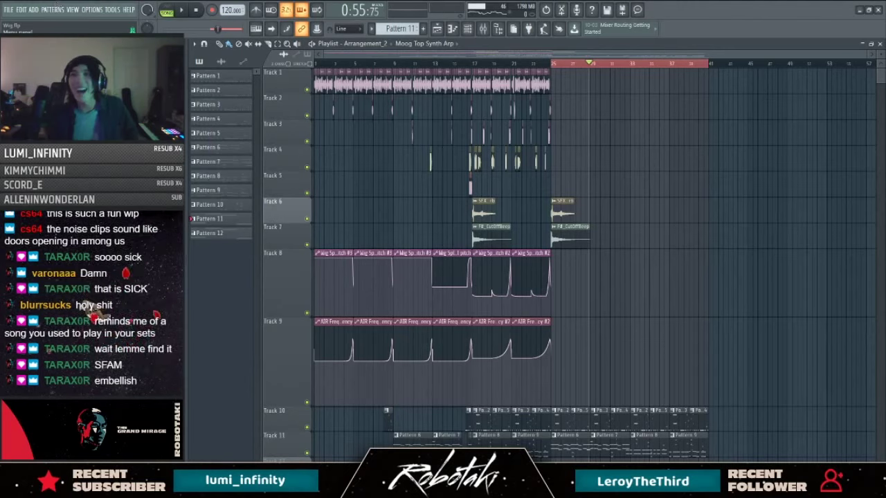
# Step: Open the Trip Hop 2 project from the Mr. Manifold folder in Originals
pyautogui.click(10, 10)
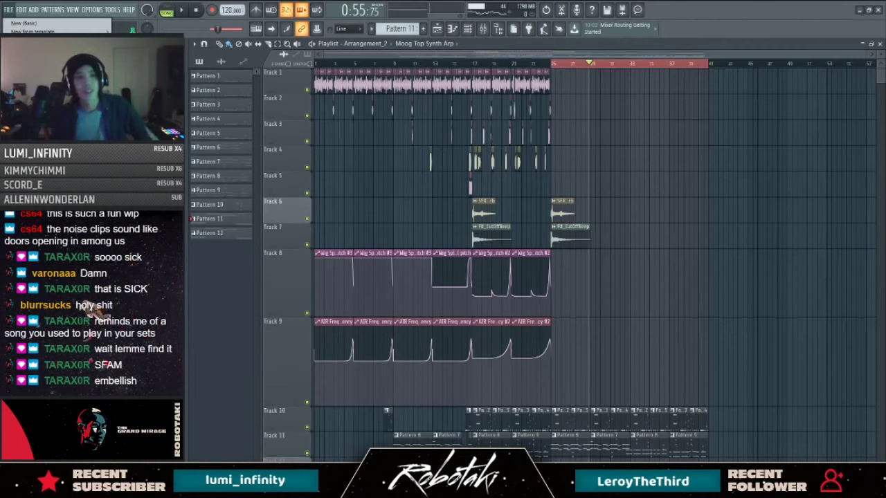
pyautogui.click(21, 41)
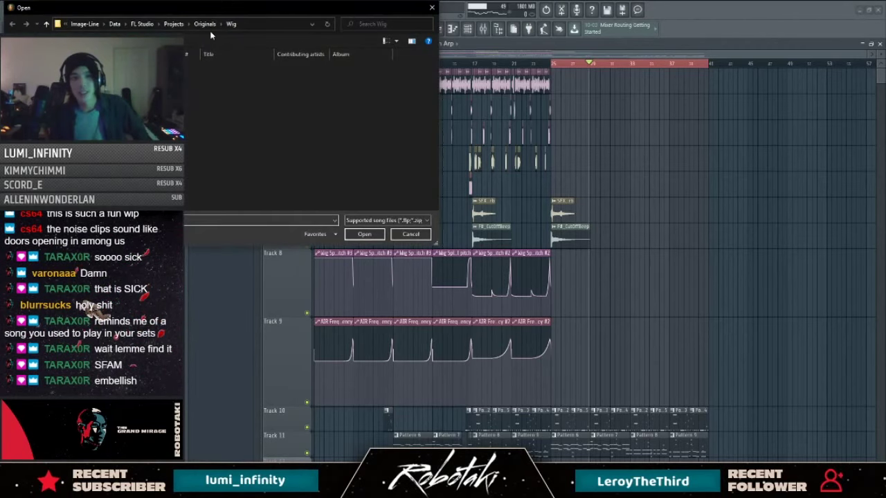
pyautogui.click(205, 24)
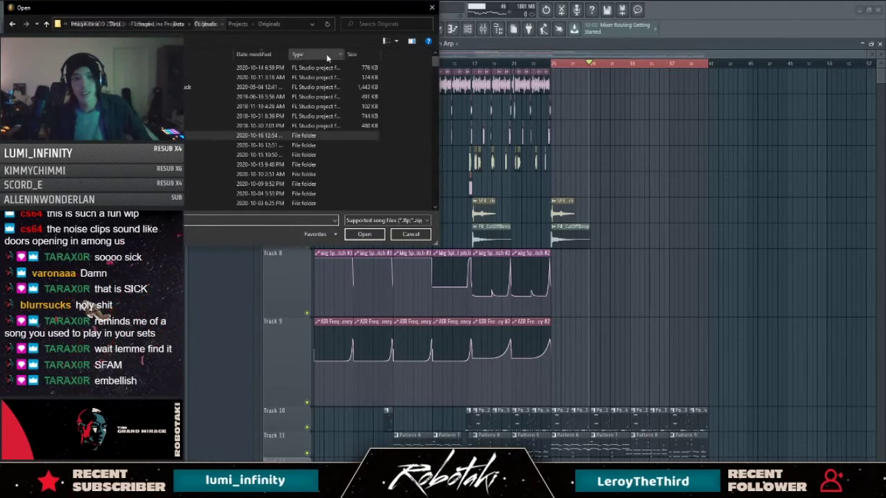
pyautogui.doubleClick(209, 150)
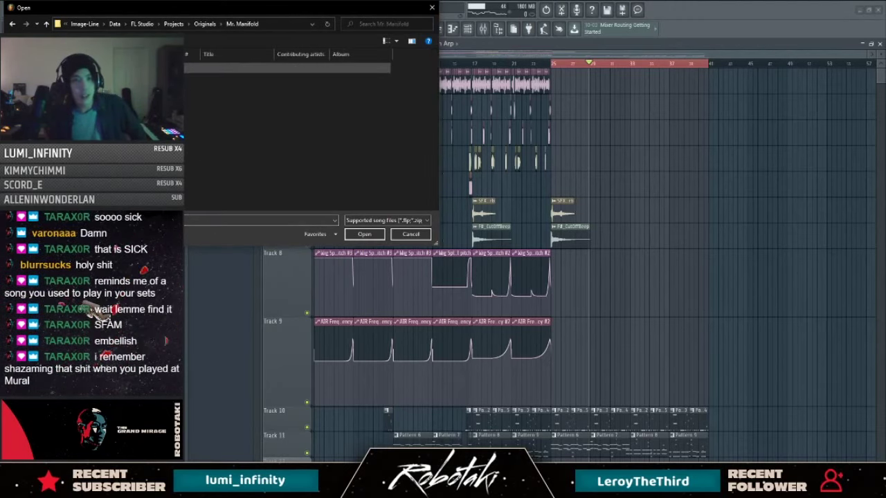
pyautogui.doubleClick(139, 68)
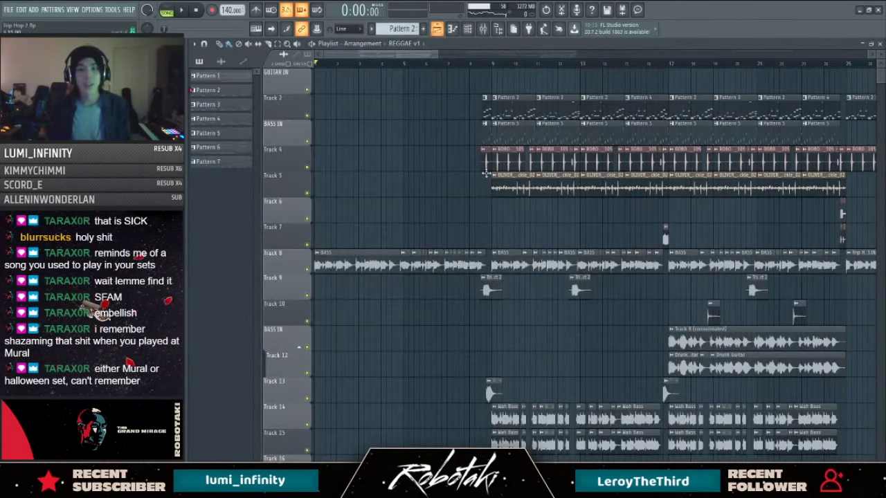
# Step: Look over the Trip Hop 2 arrangement and play it from the beginning
pyautogui.scroll(-2, 492, 201)
pyautogui.click(412, 64)
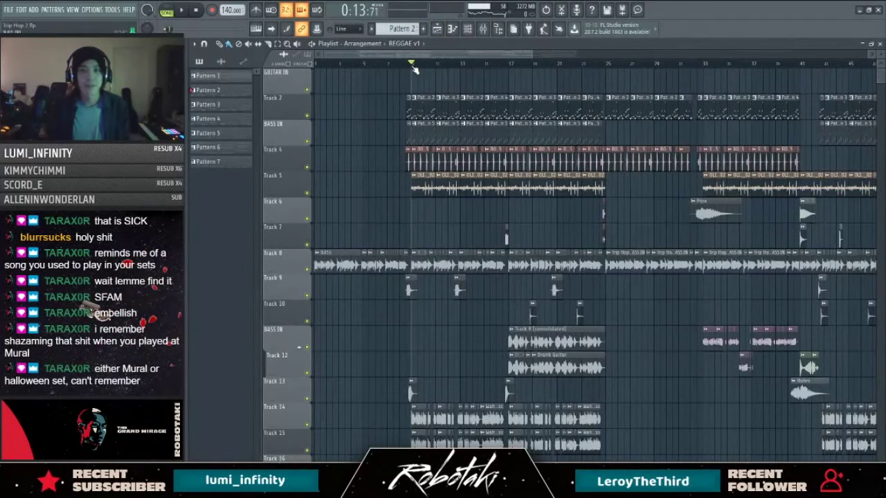
pyautogui.scroll(-5, 295, 192)
pyautogui.click(332, 64)
pyautogui.scroll(5, 374, 76)
pyautogui.click(389, 63)
pyautogui.click(335, 64)
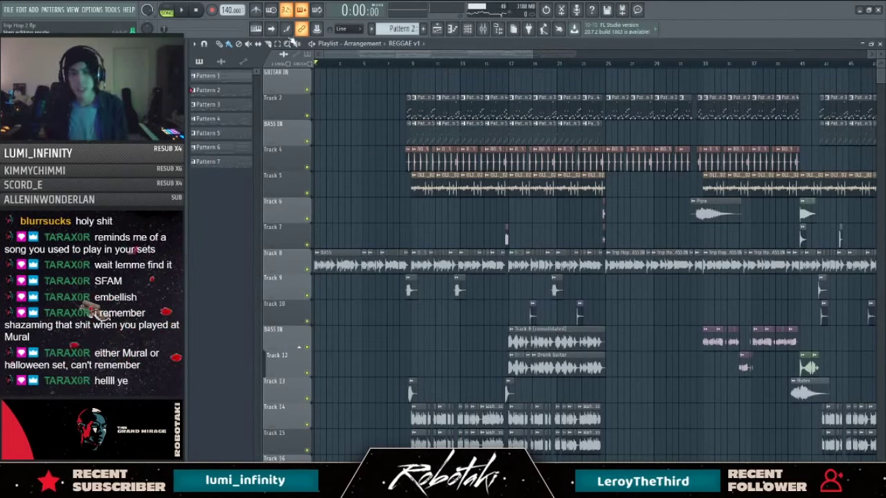
pyautogui.press('space')
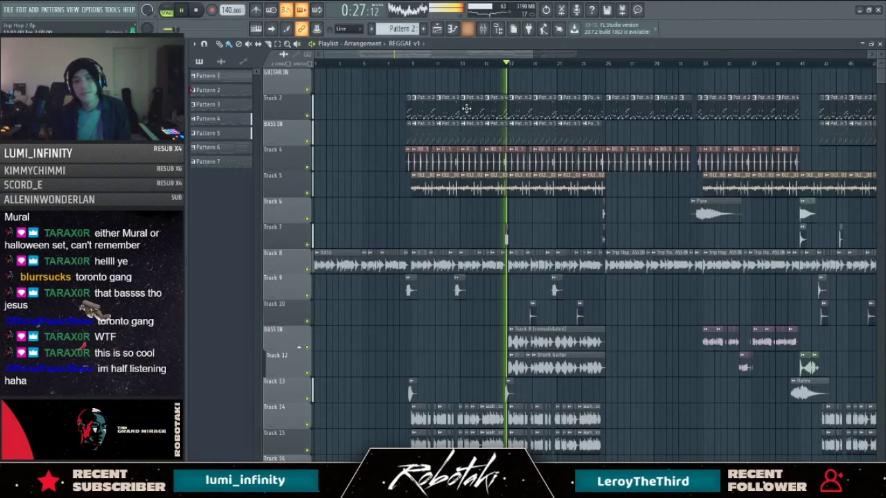
# Step: Follow the Trip Hop 2 playback to about bar 42 while examining the tracks down to Track 21, and stop it
pyautogui.scroll(-2, 478, 219)
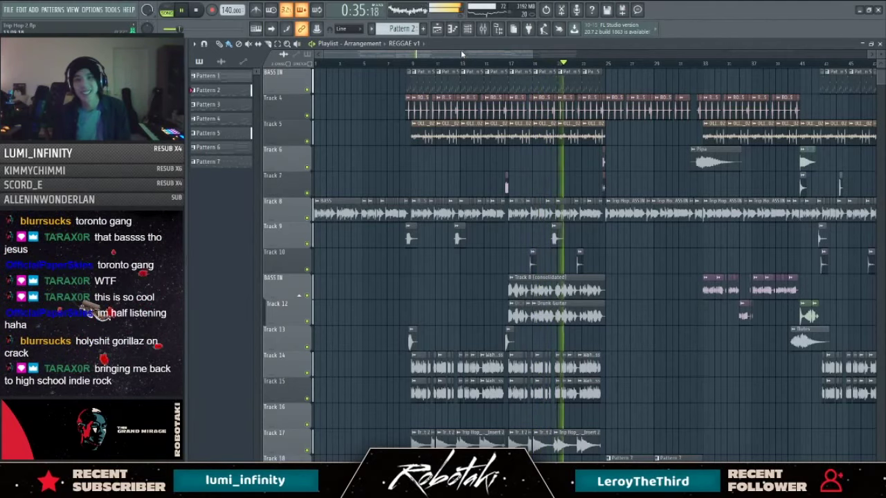
pyautogui.moveTo(475, 57); pyautogui.dragTo(496, 54)
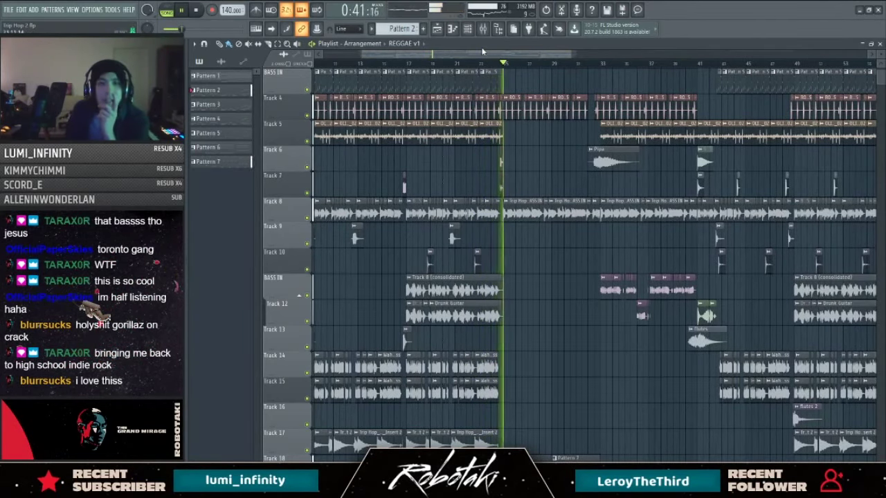
pyautogui.moveTo(489, 54); pyautogui.dragTo(516, 62)
pyautogui.scroll(-2, 564, 139)
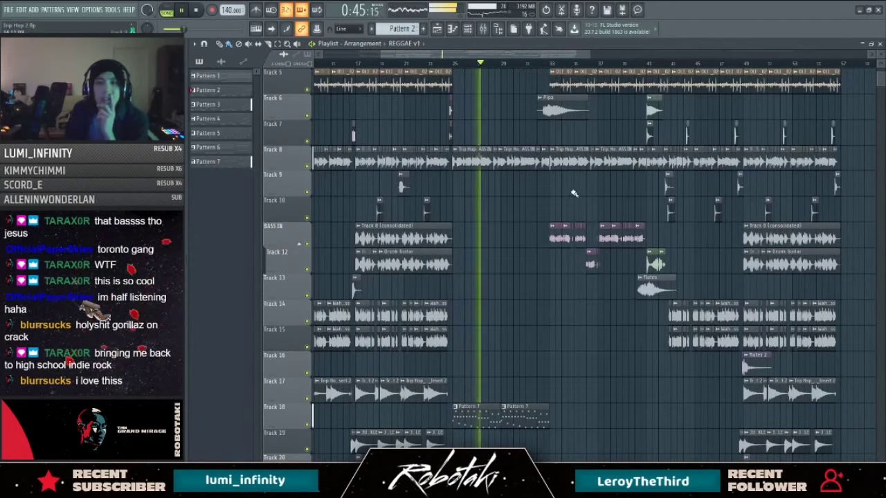
pyautogui.scroll(-4, 574, 198)
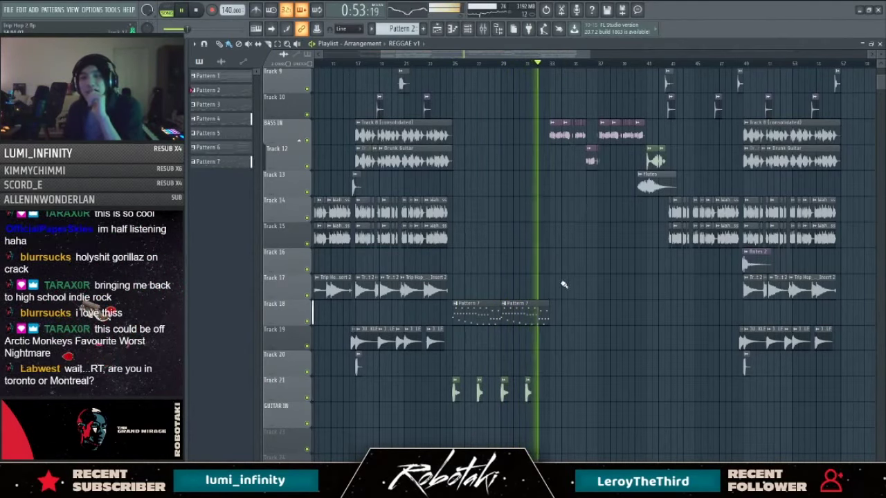
pyautogui.scroll(1, 555, 284)
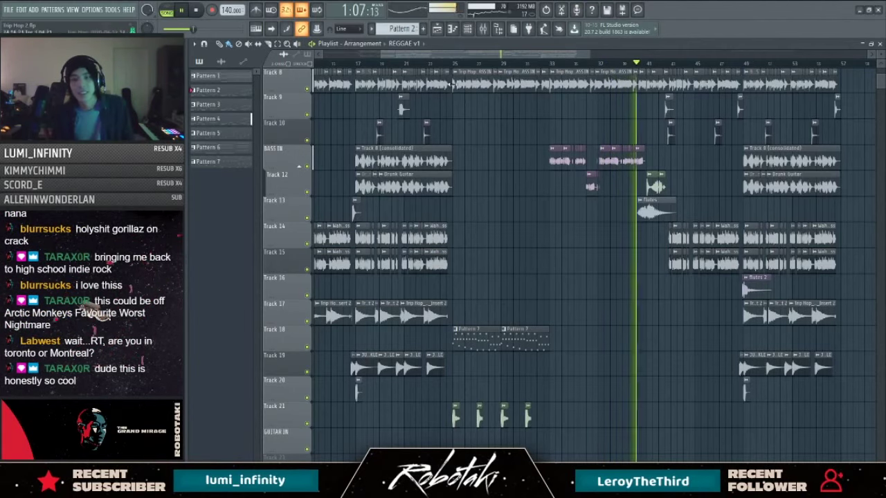
pyautogui.hscroll(2, 700, 185)
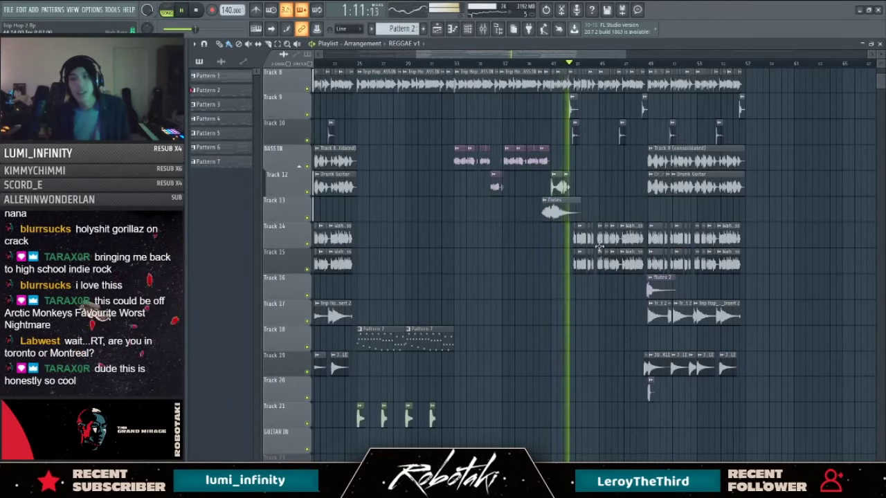
pyautogui.press('space')
# Step: Locate the flutes clip on Track 13 and inspect its channel settings
pyautogui.scroll(-3, 631, 204)
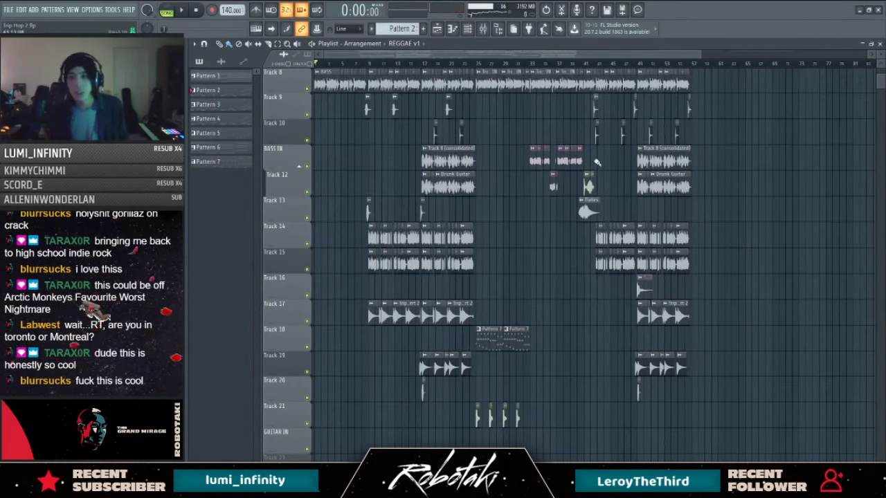
pyautogui.moveTo(541, 55); pyautogui.dragTo(599, 57)
pyautogui.scroll(2, 558, 173)
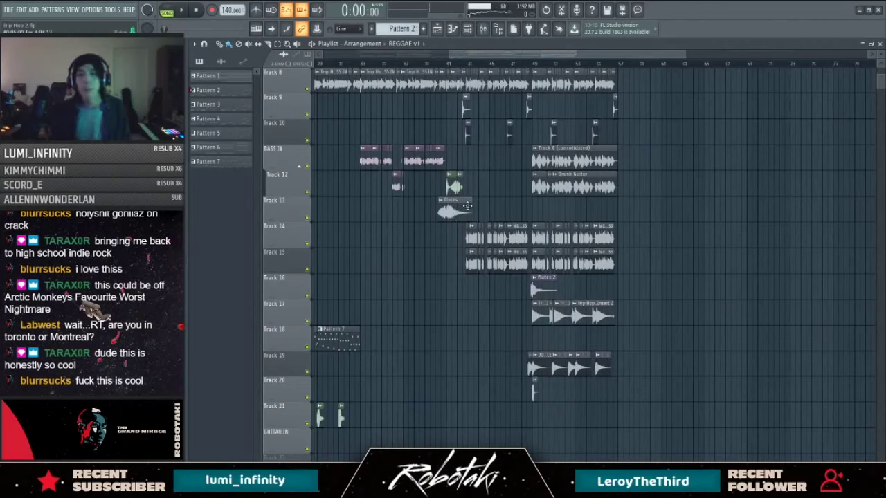
pyautogui.doubleClick(468, 205)
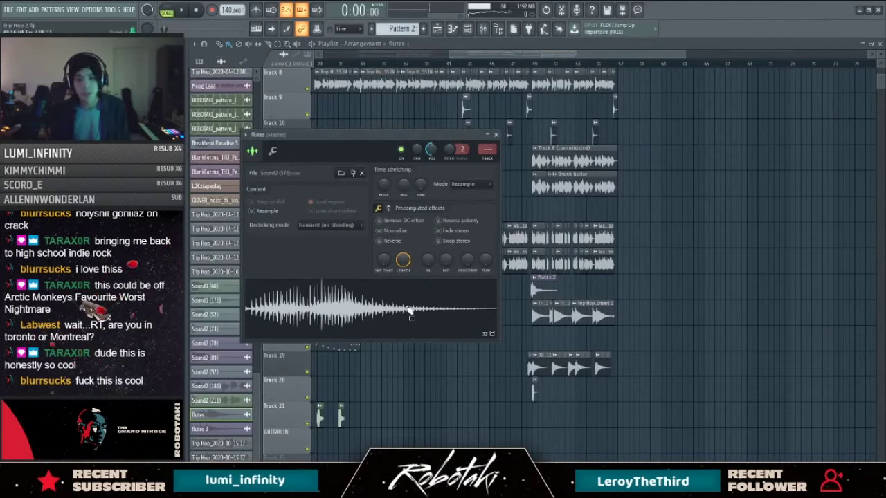
pyautogui.press('Escape')
pyautogui.scroll(2, 440, 206)
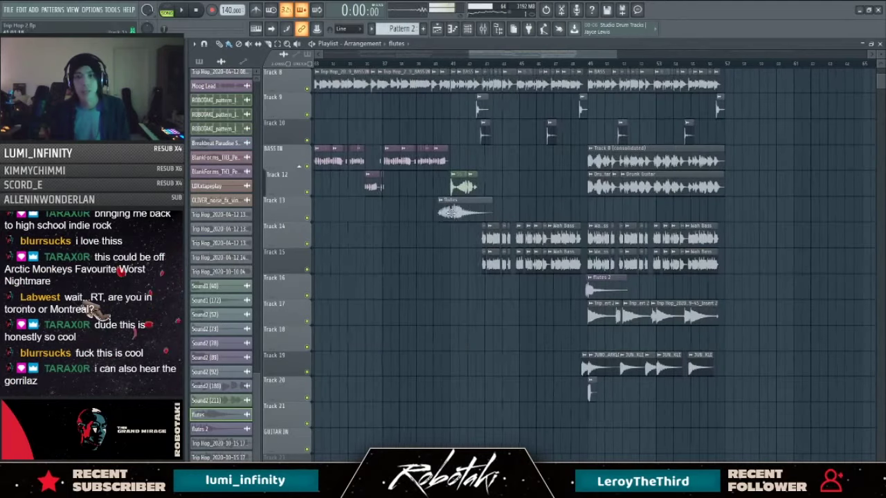
# Step: Rename the flutes clip on Track 13 as "feedback delay"
pyautogui.rightClick(441, 206)
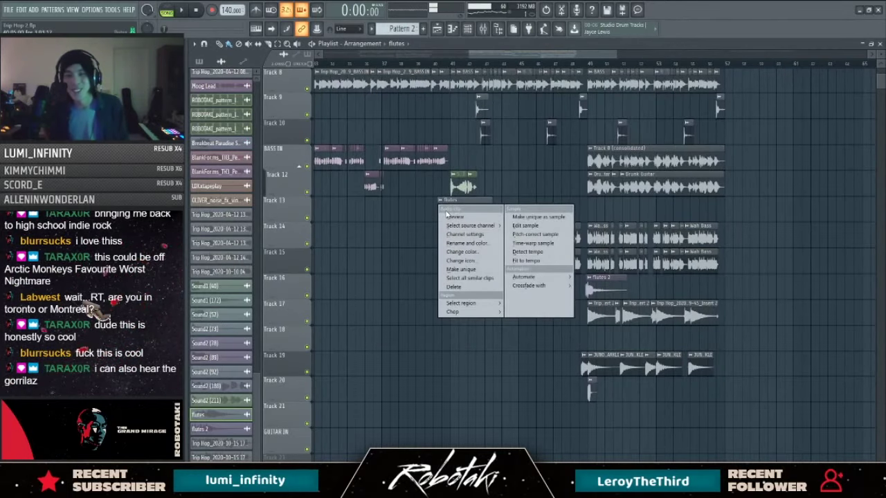
pyautogui.click(449, 216)
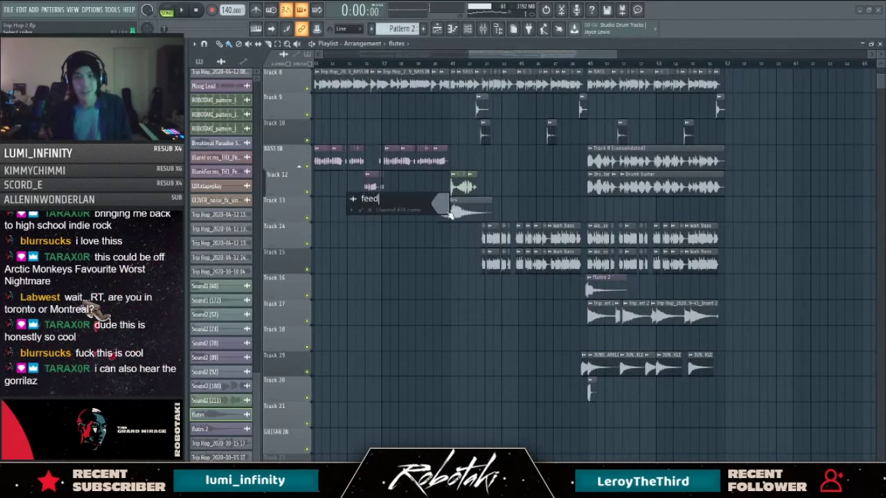
pyautogui.write('feedback delay')
pyautogui.press('Return')
# Step: Rename the green sample clip on Track 12 above the feedback delay as "flutes"
pyautogui.scroll(3, 447, 200)
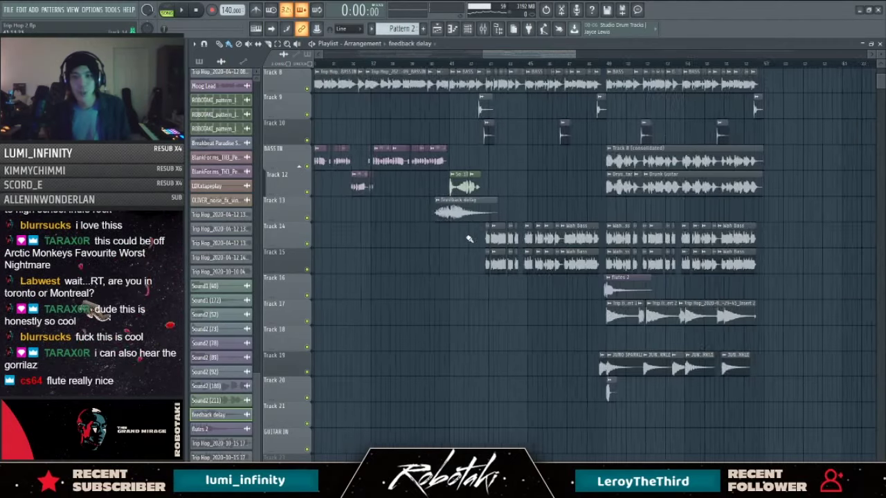
pyautogui.rightClick(441, 176)
pyautogui.click(465, 217)
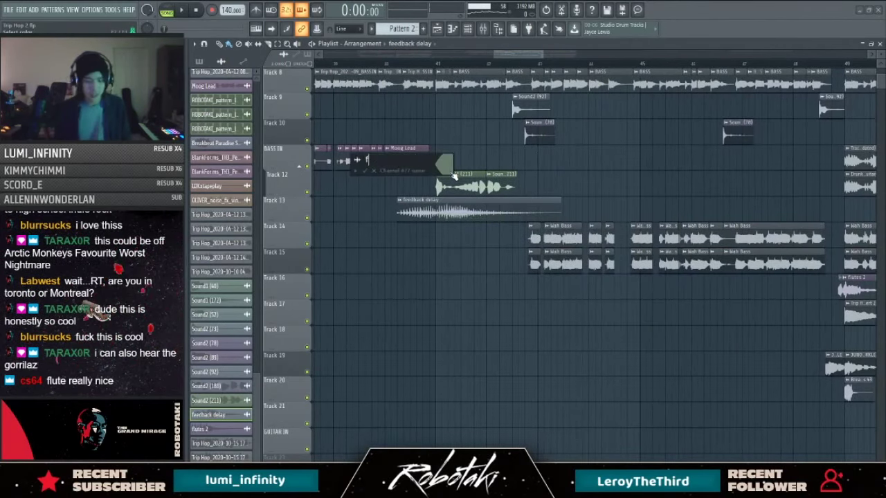
pyautogui.write('flutes')
pyautogui.press('Return')
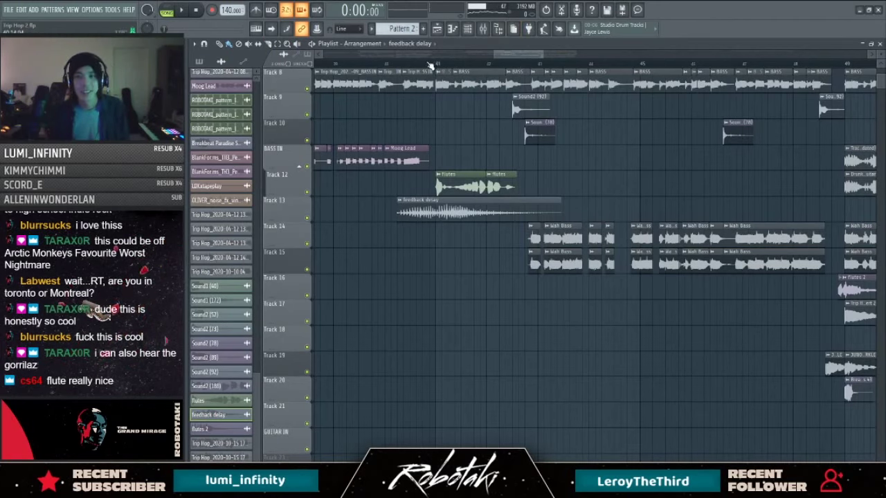
# Step: Play the section from just before bar 41, review its pattern and audio tracks up to bar 45, and stop playback
pyautogui.scroll(-2, 549, 171)
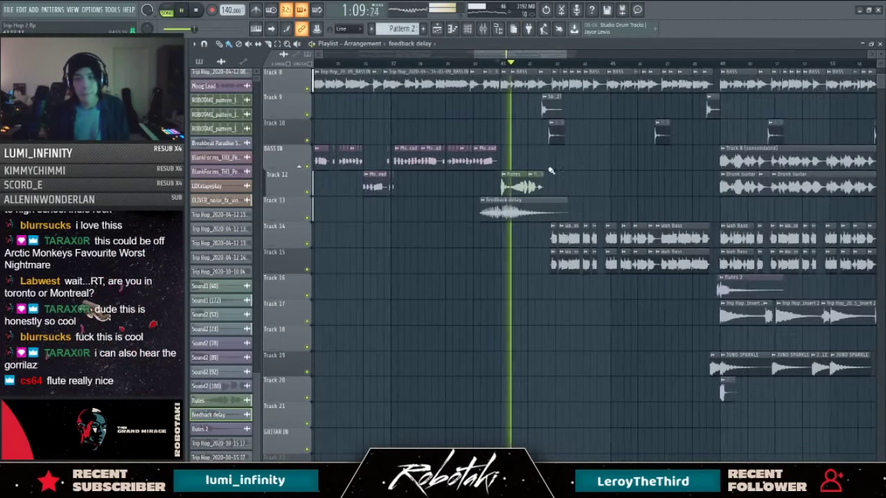
pyautogui.scroll(-3, 539, 175)
pyautogui.scroll(3, 507, 190)
pyautogui.scroll(5, 425, 277)
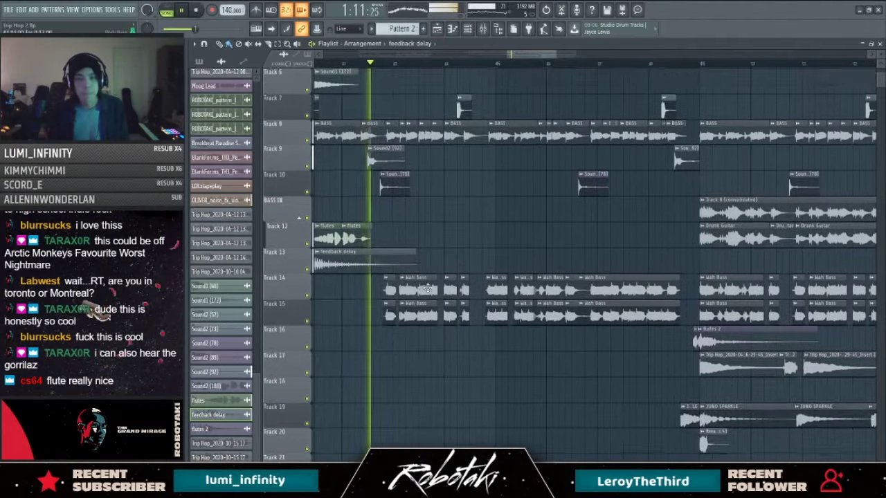
pyautogui.scroll(-3, 482, 305)
pyautogui.scroll(5, 506, 309)
pyautogui.scroll(-3, 530, 312)
pyautogui.scroll(3, 492, 219)
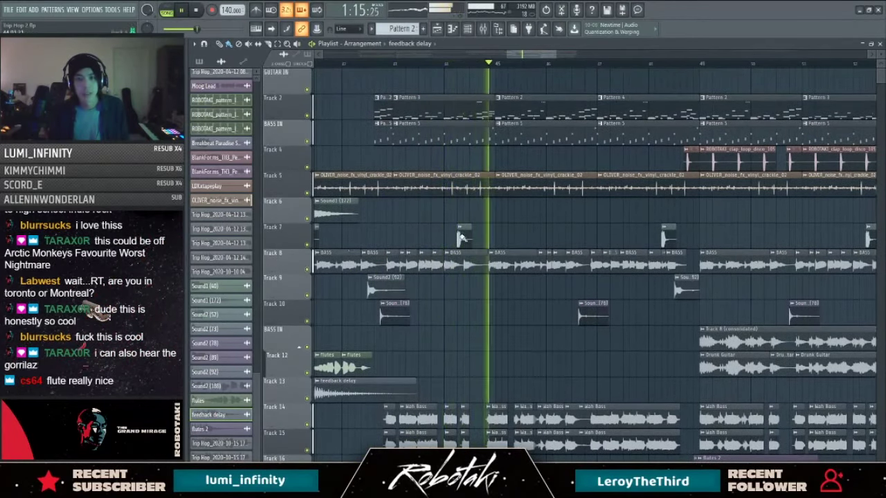
pyautogui.press('space')
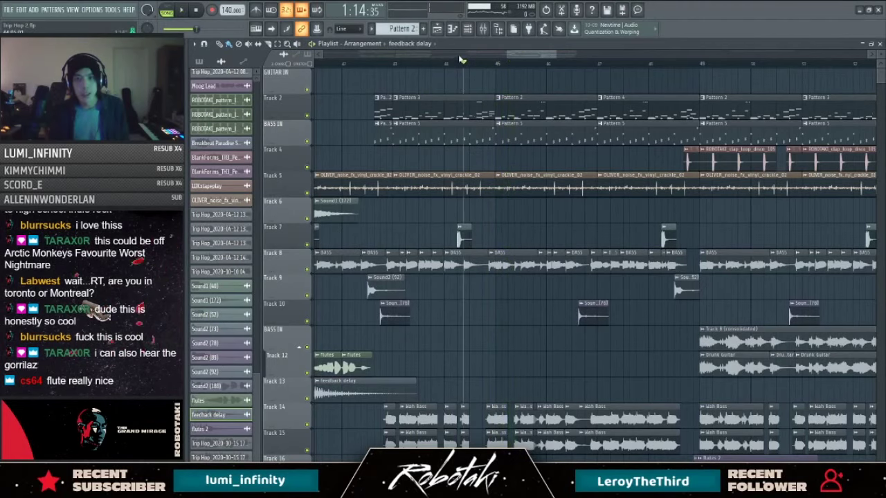
# Step: Solo Track 7 and listen to its short hit just before bar 45
pyautogui.click(460, 63)
pyautogui.press('space')
pyautogui.rightClick(308, 245)
pyautogui.press('space')
pyautogui.press('space')
pyautogui.press('space')
# Step: Inspect the channel settings of Track 7's Sound2 (52) clip and replay the hit in solo
pyautogui.doubleClick(478, 243)
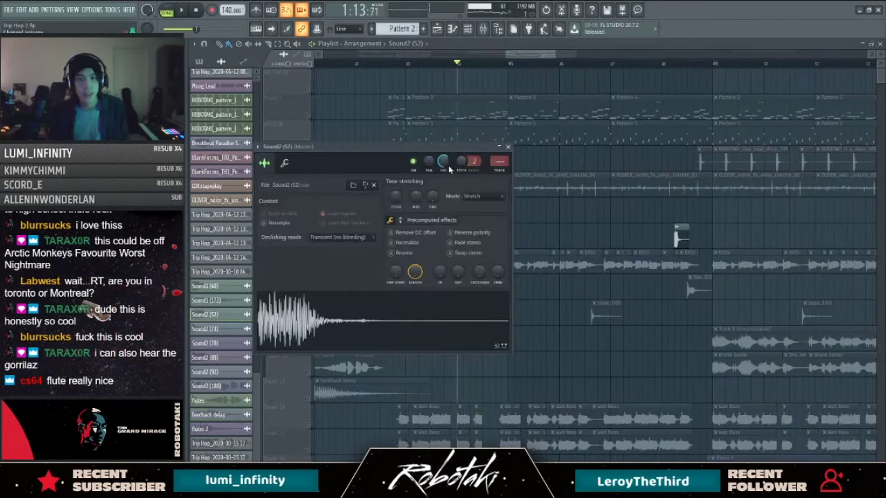
pyautogui.press('Escape')
pyautogui.press('space')
pyautogui.rightClick(306, 223)
pyautogui.click(305, 245)
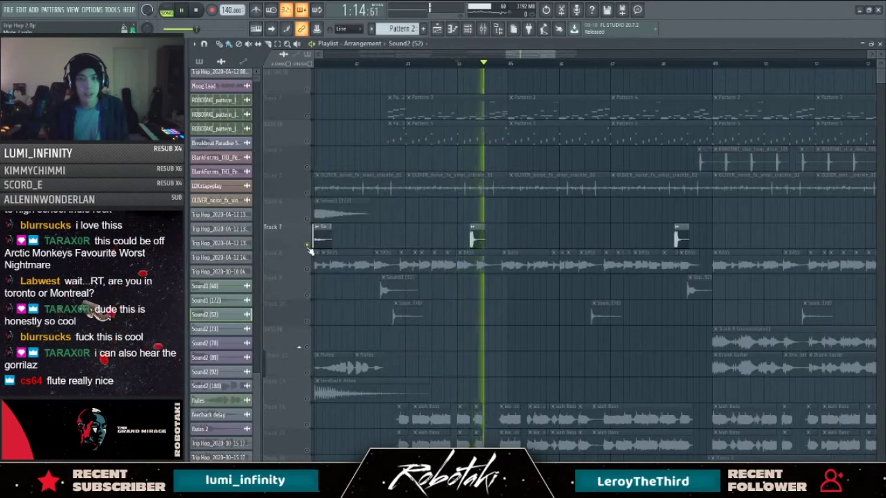
# Step: Restore all tracks and play the full mix on past bar 45, reviewing the Wah Bass and lower tracks
pyautogui.rightClick(308, 245)
pyautogui.press('space')
pyautogui.press('space')
pyautogui.scroll(-7, 707, 290)
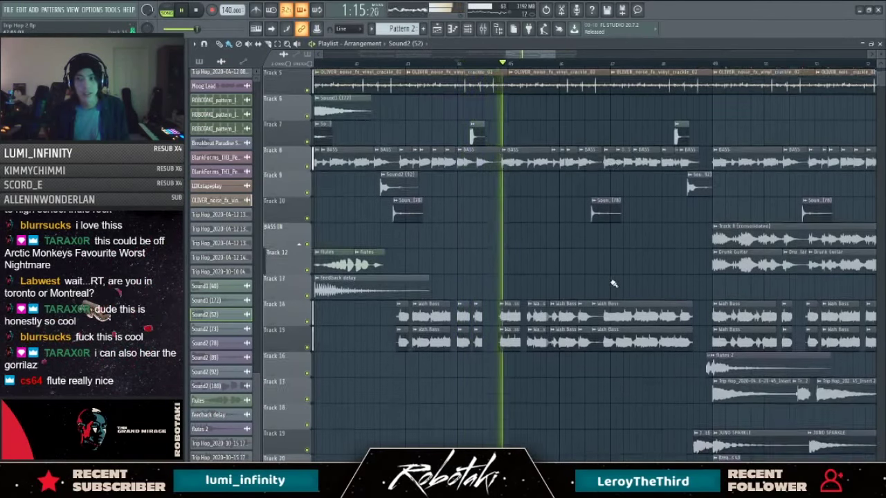
pyautogui.scroll(-2, 534, 62)
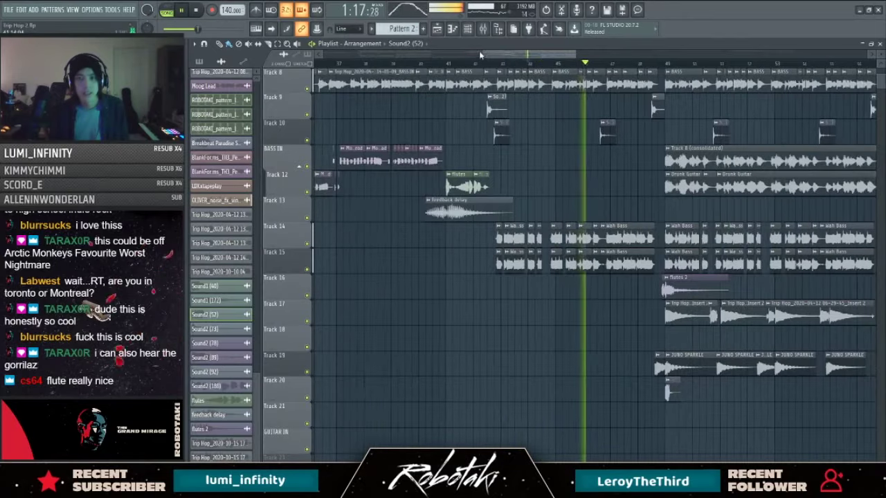
pyautogui.hscroll(1, 533, 62)
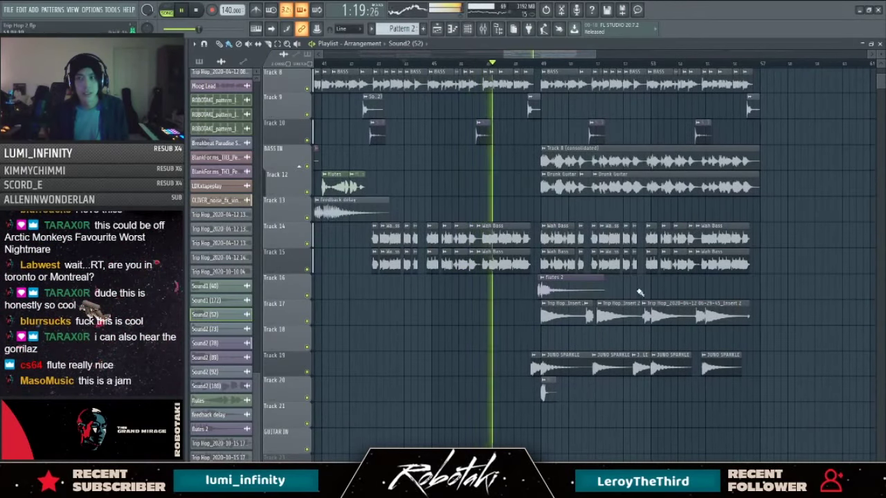
# Step: Review the arrangement around bars 49 to 57 across all tracks while the full mix plays, and stop playback
pyautogui.scroll(2, 616, 294)
pyautogui.scroll(3, 470, 296)
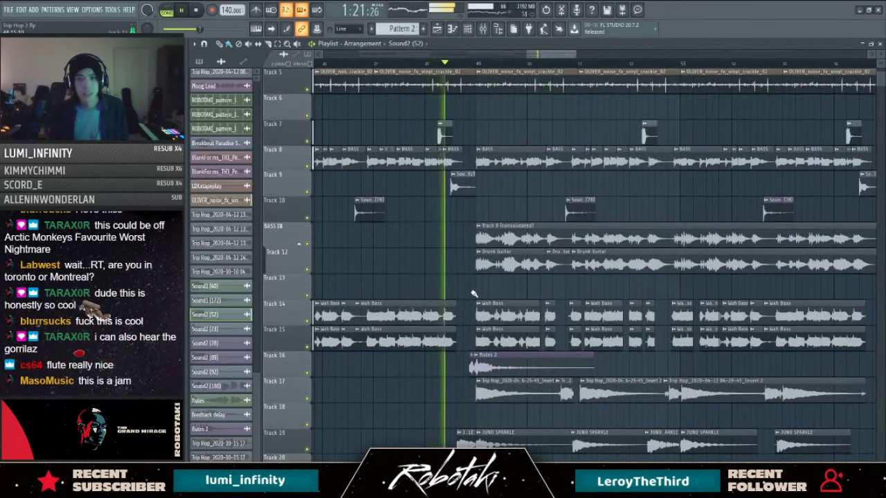
pyautogui.scroll(-4, 475, 296)
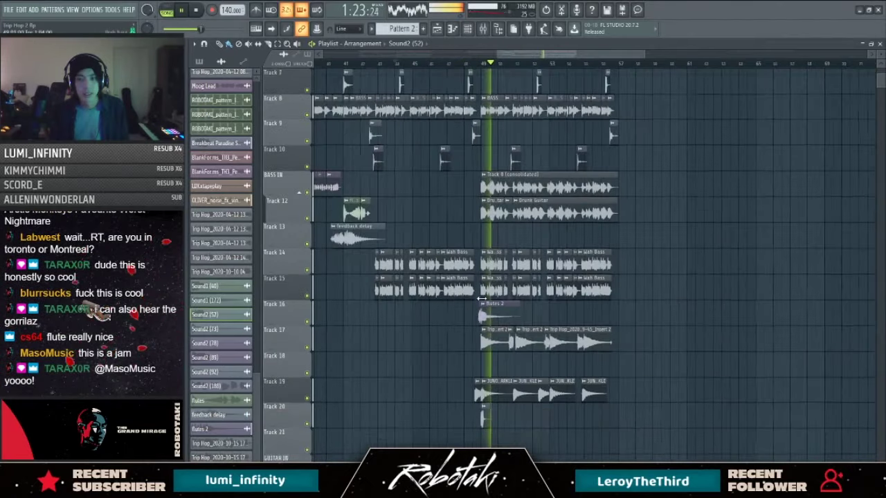
pyautogui.scroll(4, 439, 294)
pyautogui.scroll(2, 450, 255)
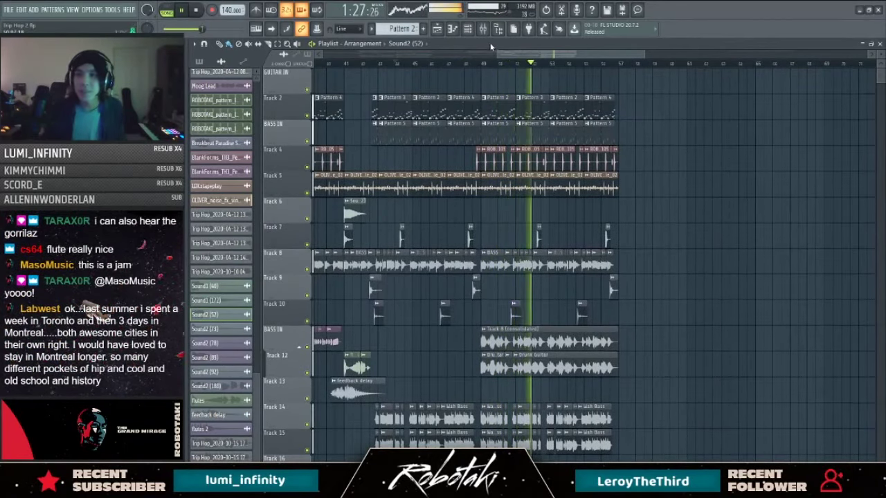
pyautogui.press('space')
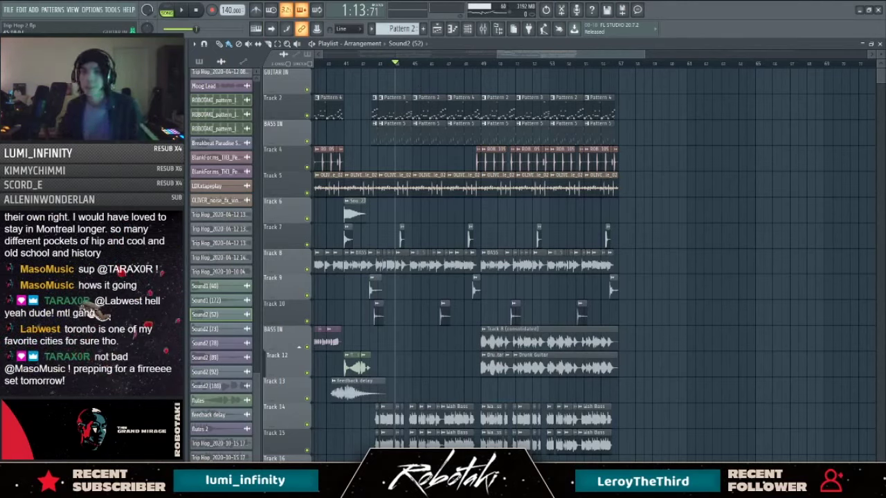
# Step: Inspect the effect chains of the DRUMS and GUITAR IN mixer tracks
pyautogui.click(482, 28)
pyautogui.click(342, 122)
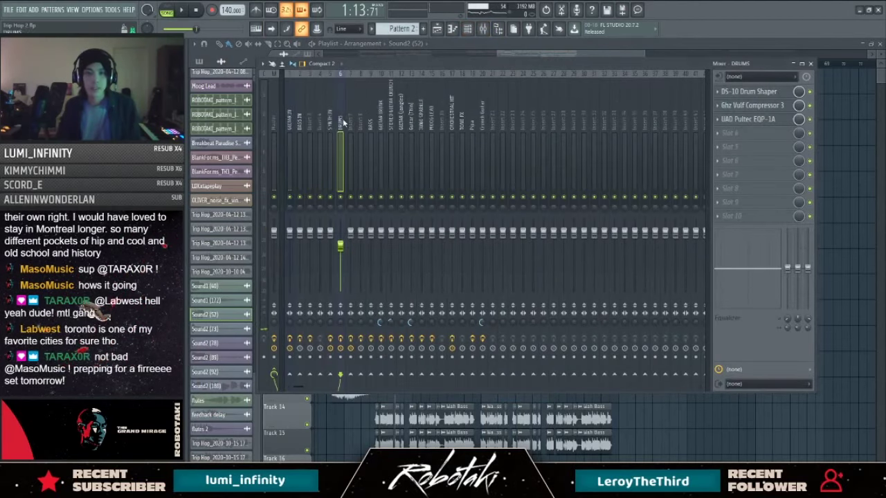
pyautogui.click(291, 123)
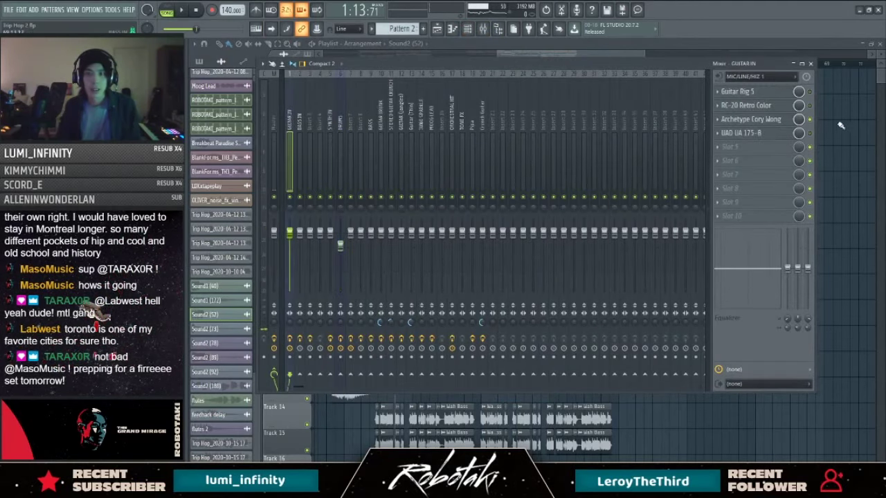
pyautogui.press('F9')
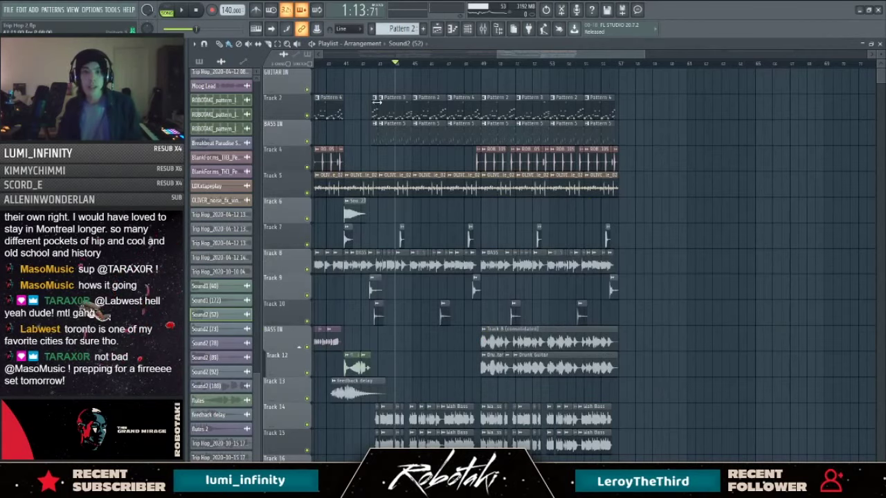
# Step: Play back a short stretch of the arrangement from bar 43 and stop it
pyautogui.moveTo(526, 53); pyautogui.dragTo(487, 81)
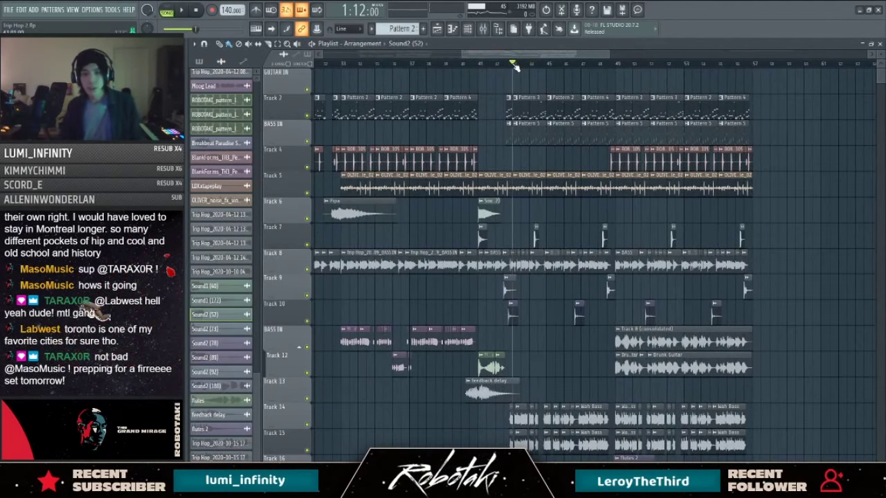
pyautogui.press('space')
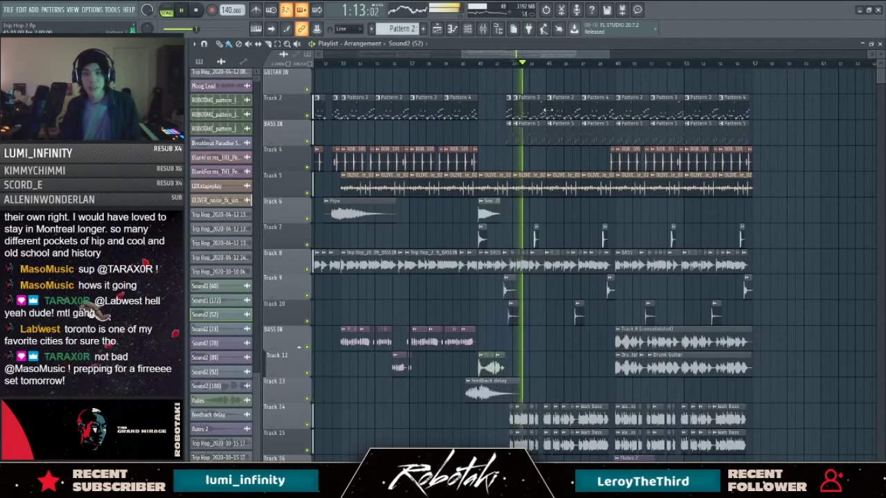
pyautogui.press('space')
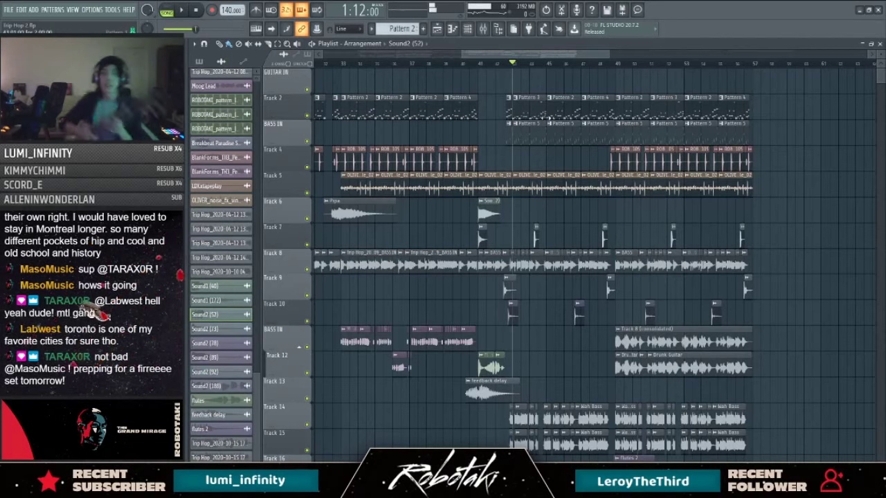
# Step: Inspect the Archetype Cory Wong plugin on GUITAR IN, reviewing its amp and graphic equalizer
pyautogui.click(490, 31)
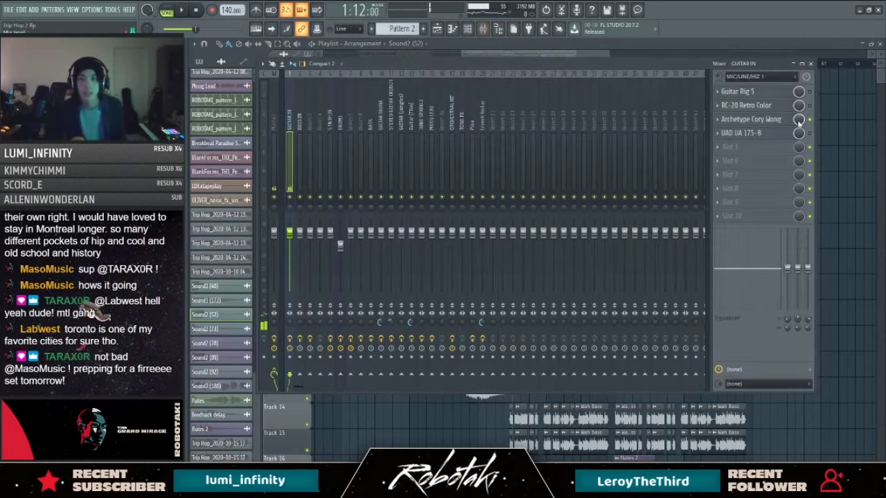
pyautogui.click(749, 121)
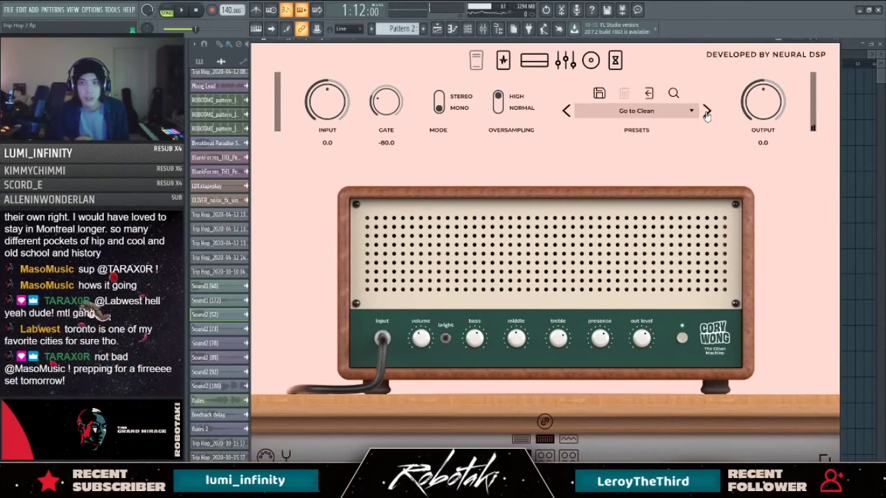
pyautogui.click(566, 62)
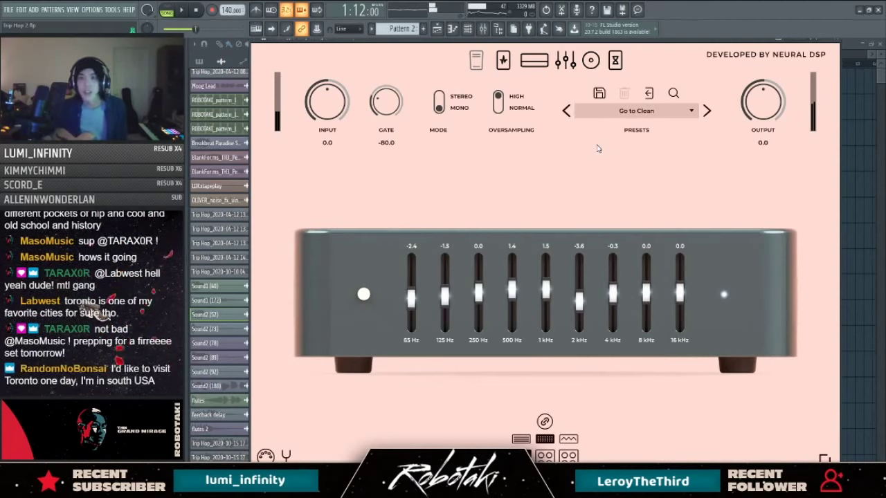
pyautogui.press('Escape')
pyautogui.press('Escape')
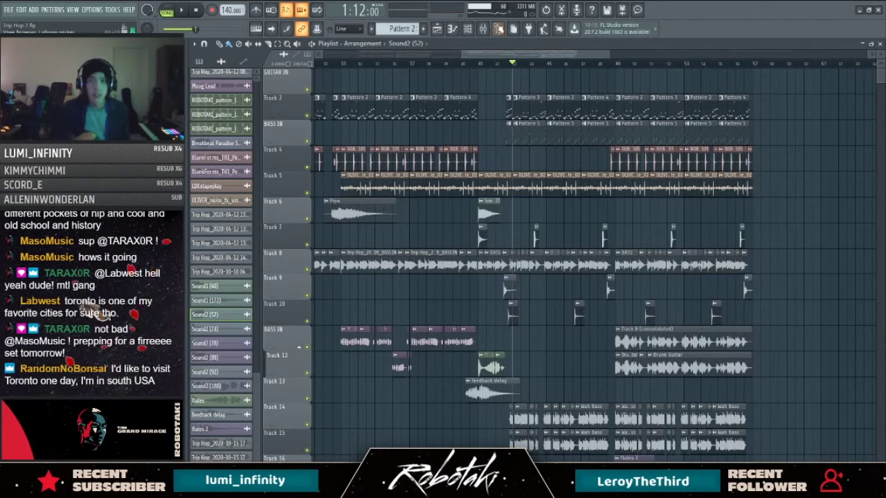
# Step: Set the Dynamic 57 cabinet mic level to -7.1 in GUITAR IN's Archetype Cory Wong plugin
pyautogui.click(482, 28)
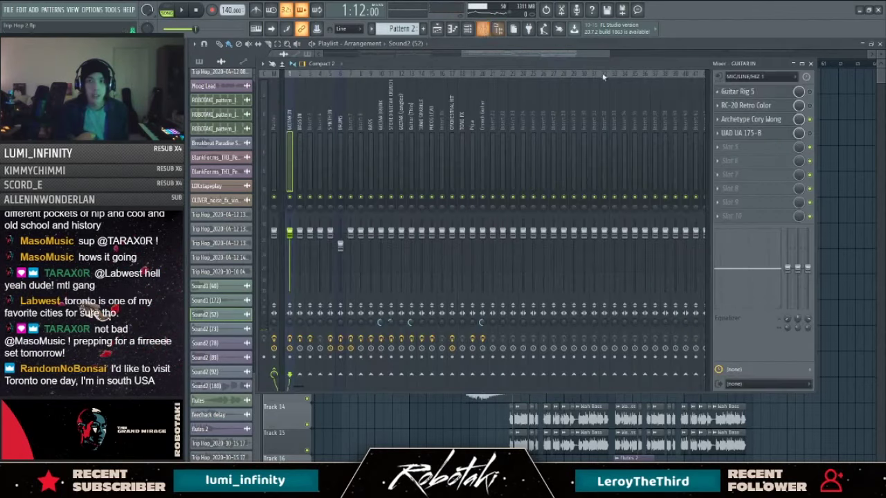
pyautogui.click(746, 120)
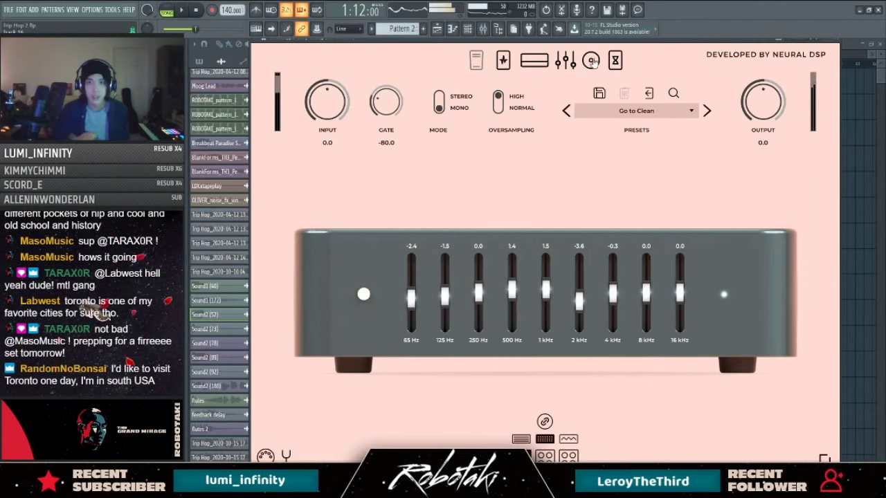
pyautogui.click(613, 63)
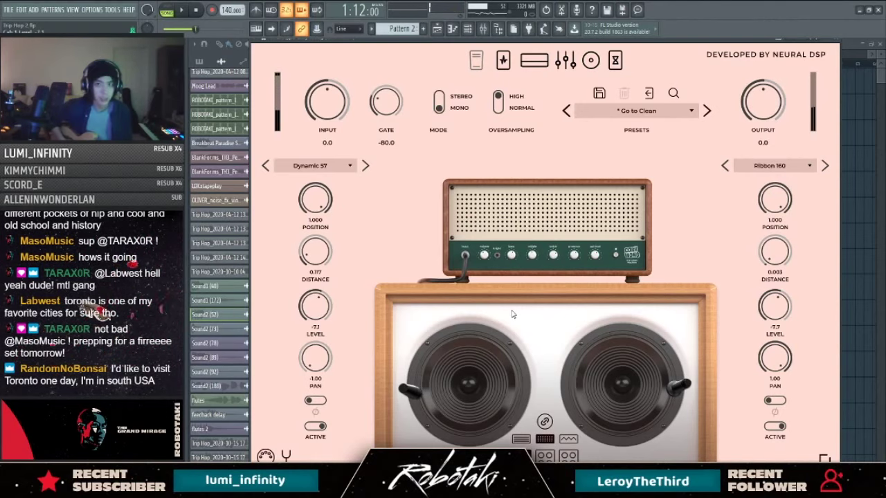
pyautogui.press('Escape')
pyautogui.press('Escape')
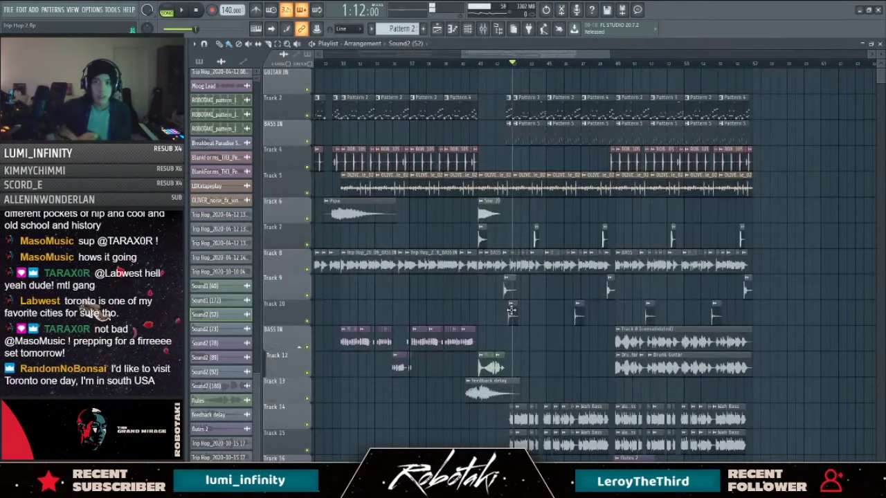
# Step: Select bars 41 to 57 on the timeline and play through that section as a rehearsal
pyautogui.moveTo(480, 64); pyautogui.dragTo(760, 90)
pyautogui.press('space')
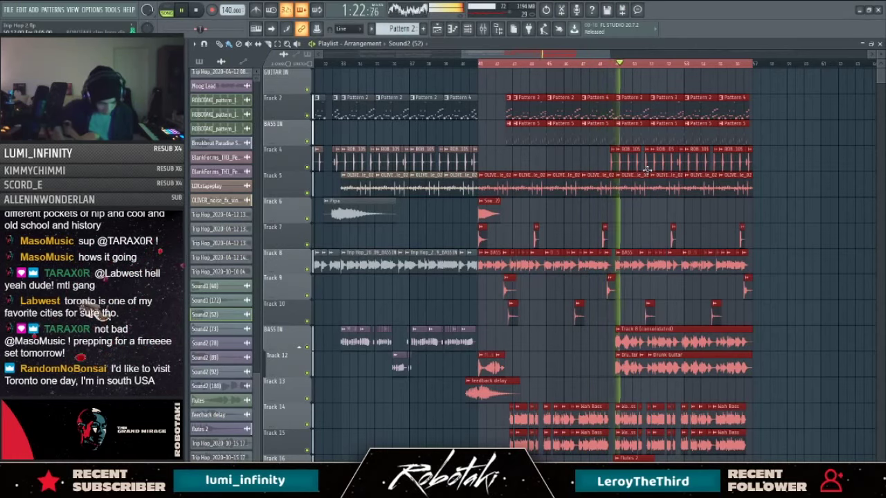
pyautogui.press('space')
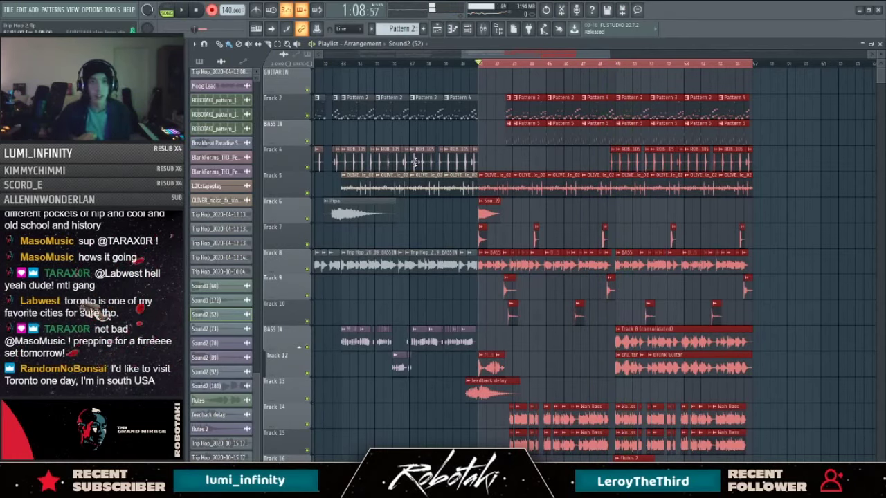
# Step: Arm GUITAR IN, check that the recording filter includes audio, and record a guitar take over bars 41 to 57
pyautogui.press('F9')
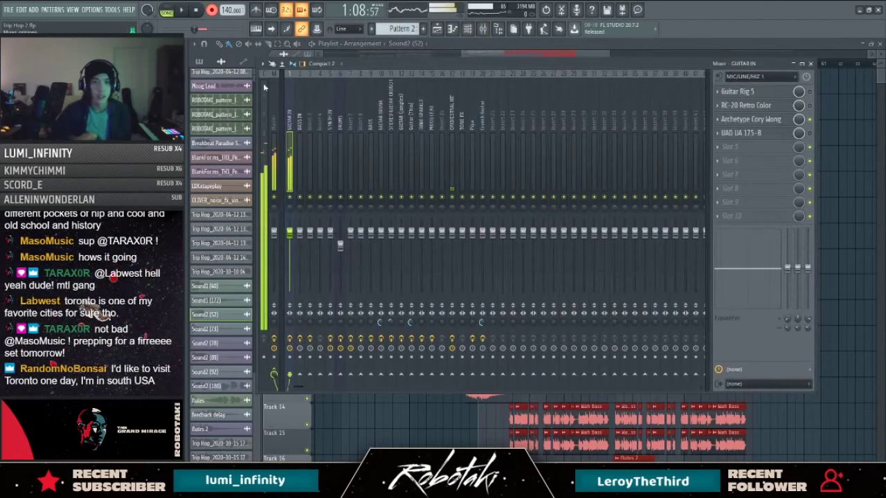
pyautogui.rightClick(212, 10)
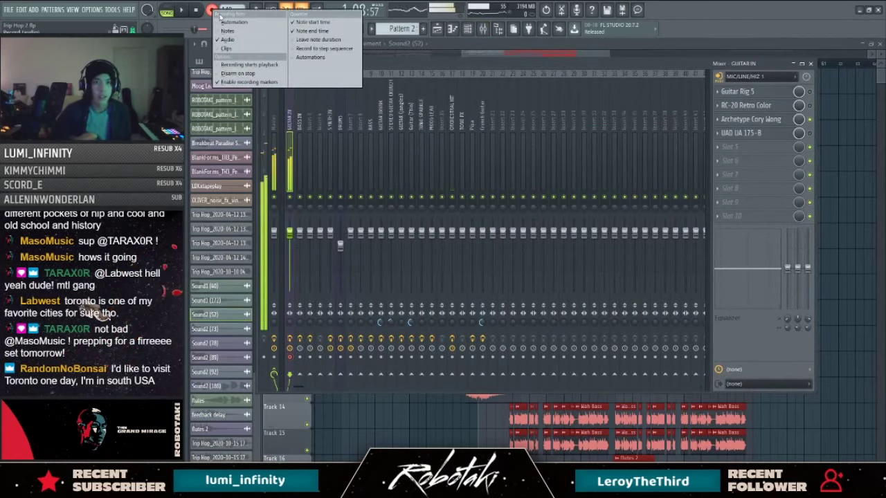
pyautogui.click(454, 83)
pyautogui.press('F9')
pyautogui.press('space')
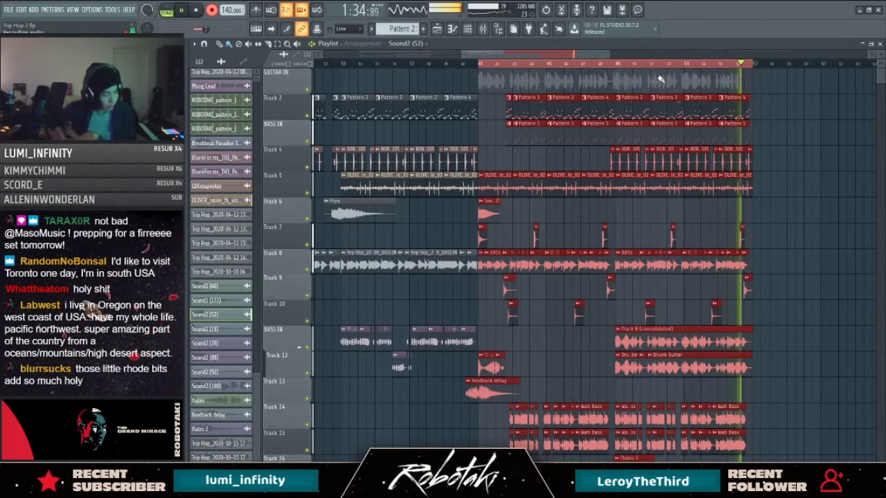
pyautogui.press('space')
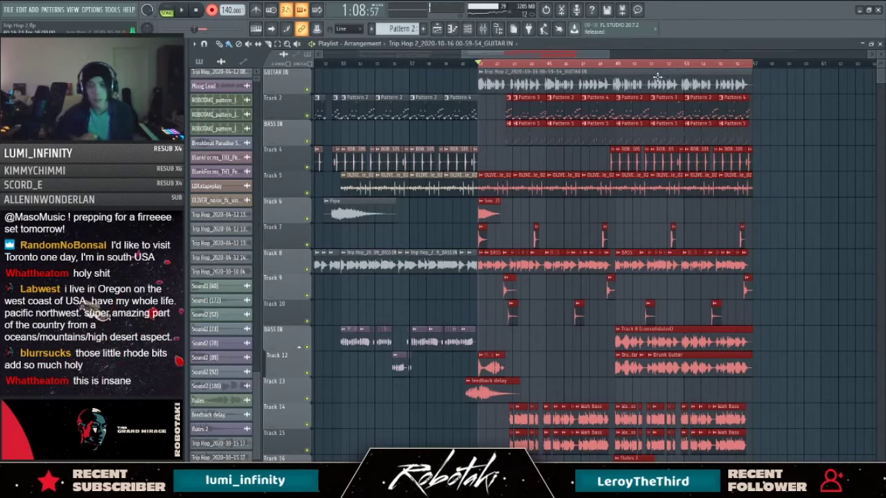
# Step: Route the recorded guitar clip to Insert 21 and load Fruity parametric EQ 2 in its first effect slot
pyautogui.doubleClick(492, 81)
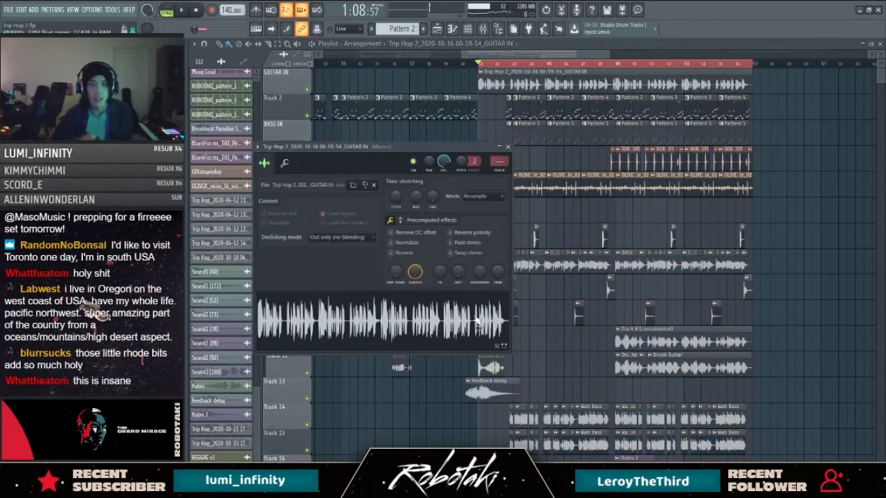
pyautogui.press('F9')
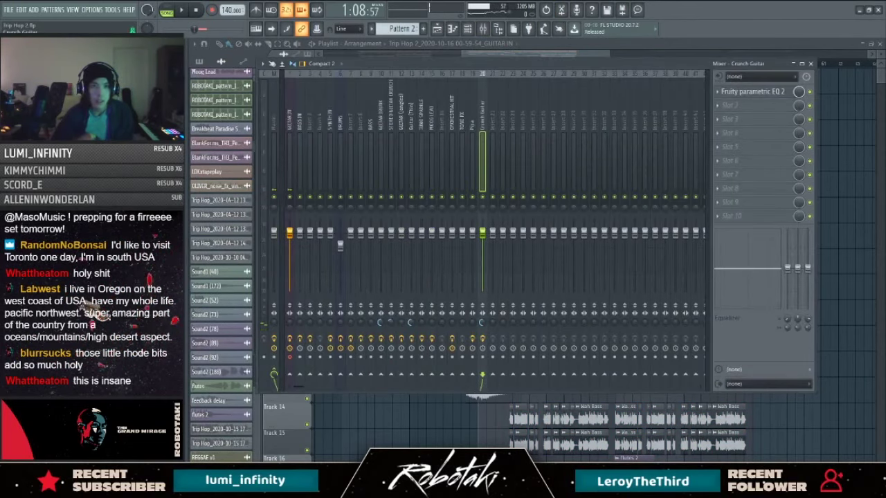
pyautogui.click(492, 160)
pyautogui.click(720, 92)
pyautogui.moveTo(731, 105)
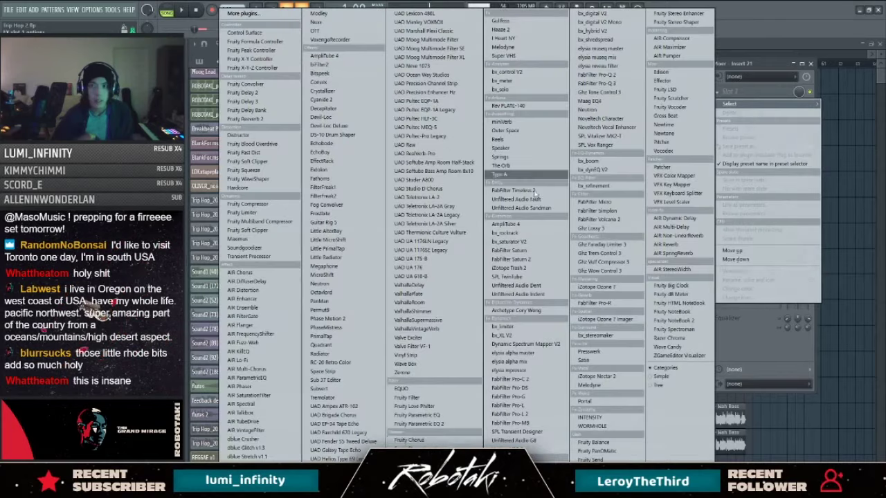
pyautogui.click(431, 425)
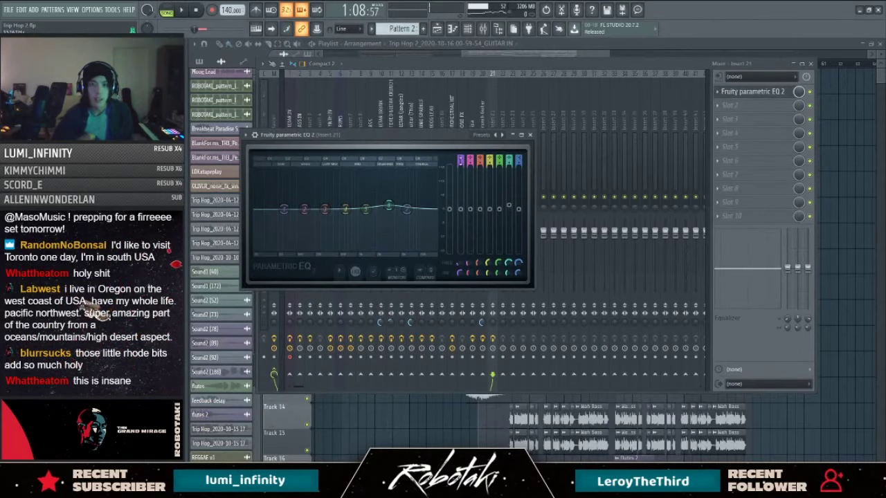
# Step: Turn the first band of Insert 21's EQ into a low cut and briefly audition the guitar take
pyautogui.moveTo(460, 161); pyautogui.dragTo(460, 173)
pyautogui.press('space')
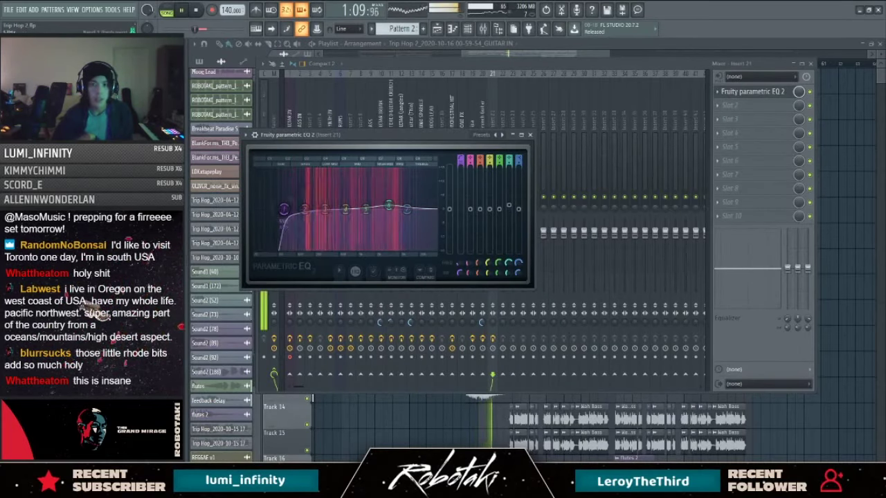
pyautogui.press('F5')
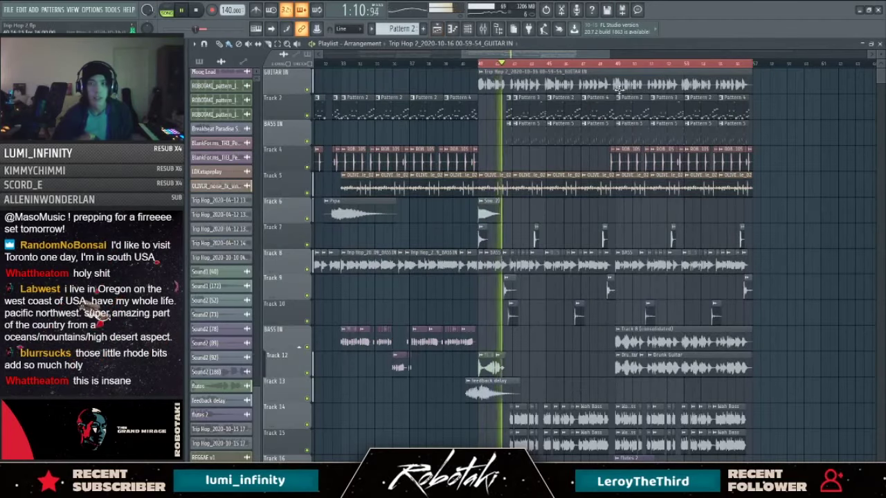
pyautogui.press('space')
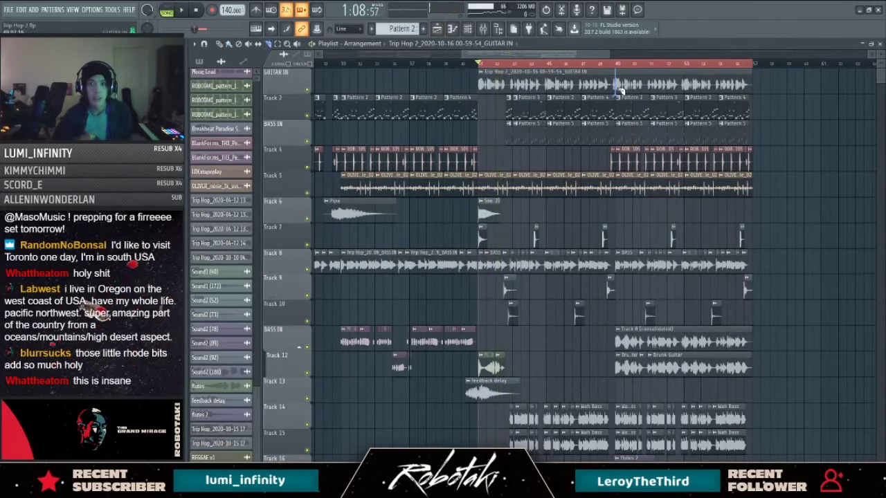
# Step: Slice the guitar take at bar 49, undo the deletion of its first half, and listen to the section
pyautogui.rightClick(515, 82)
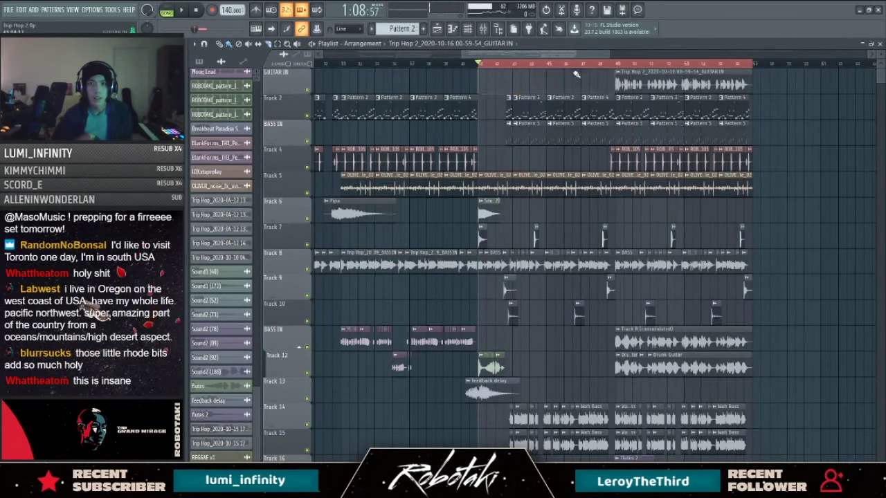
pyautogui.hotkey('ctrl', 'z')
pyautogui.press('space')
pyautogui.scroll(5, 501, 121)
pyautogui.press('space')
pyautogui.scroll(-3, 478, 116)
# Step: Replace the first half of the guitar take with a copy of its second half from bar 41, and play it
pyautogui.rightClick(598, 85)
pyautogui.keyDown('shift'); pyautogui.moveTo(697, 76); pyautogui.dragTo(479, 90); pyautogui.keyUp('shift')
pyautogui.press('space')
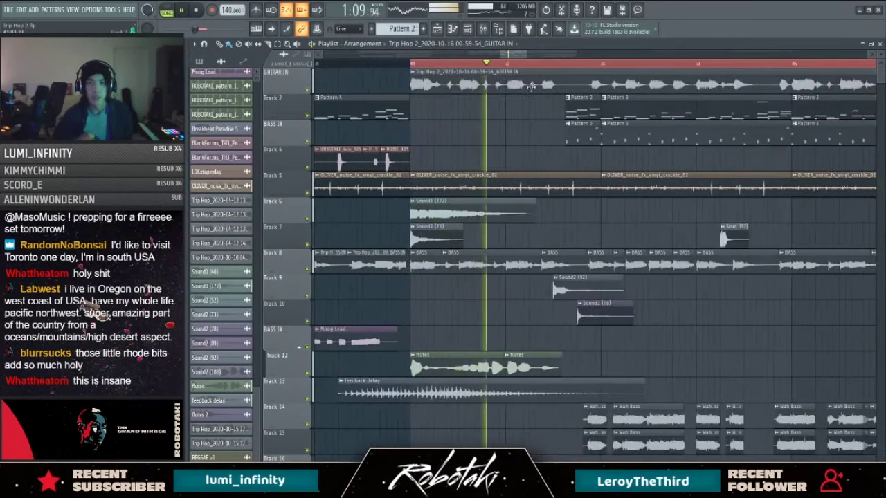
# Step: Turn off playlist snapping and set Insert 21's stereo separation to 100% separated during playback
pyautogui.scroll(4, 480, 104)
pyautogui.scroll(3, 574, 88)
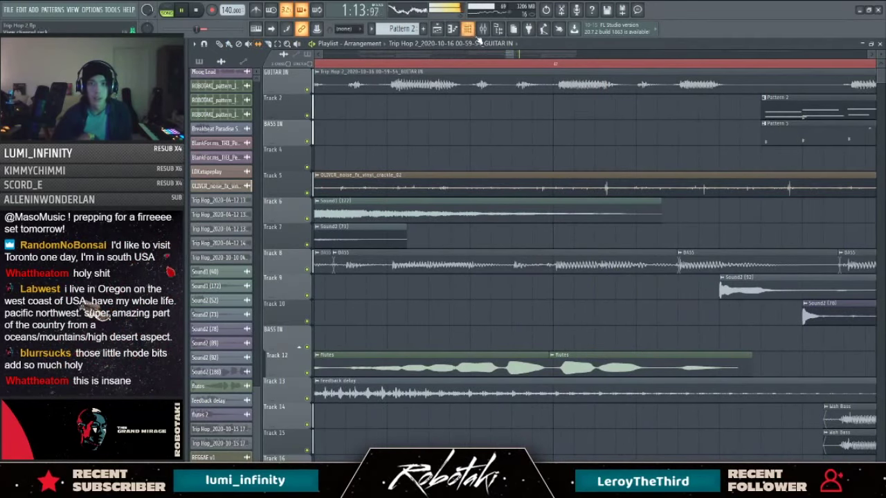
pyautogui.click(482, 28)
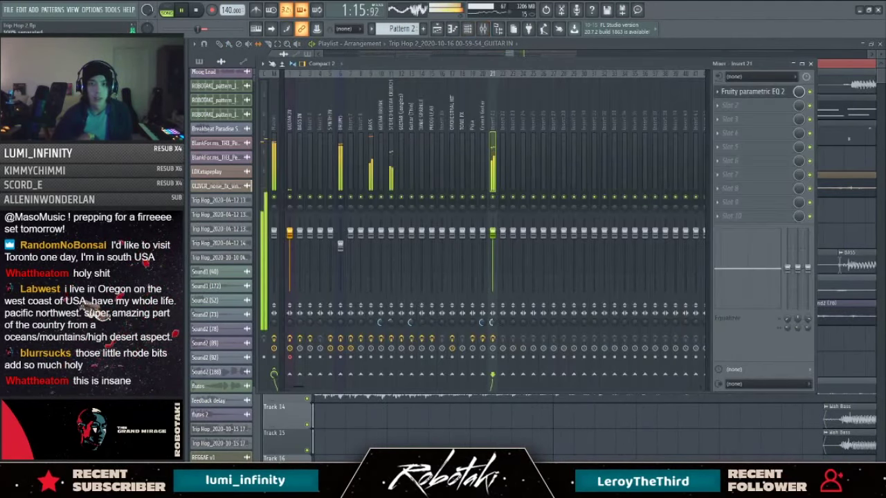
# Step: Try adjusting the time-stretching pitch in the guitar take's channel settings, and stop playback
pyautogui.press('F9')
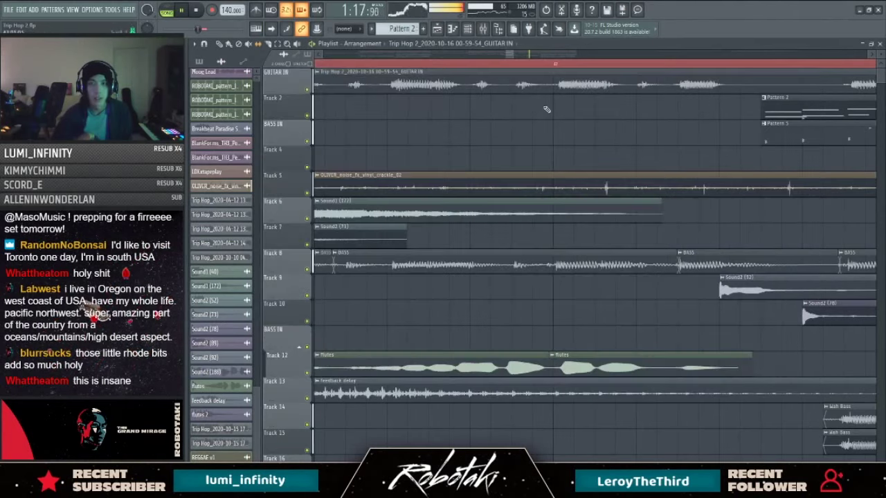
pyautogui.doubleClick(501, 88)
pyautogui.click(483, 196)
pyautogui.click(435, 202)
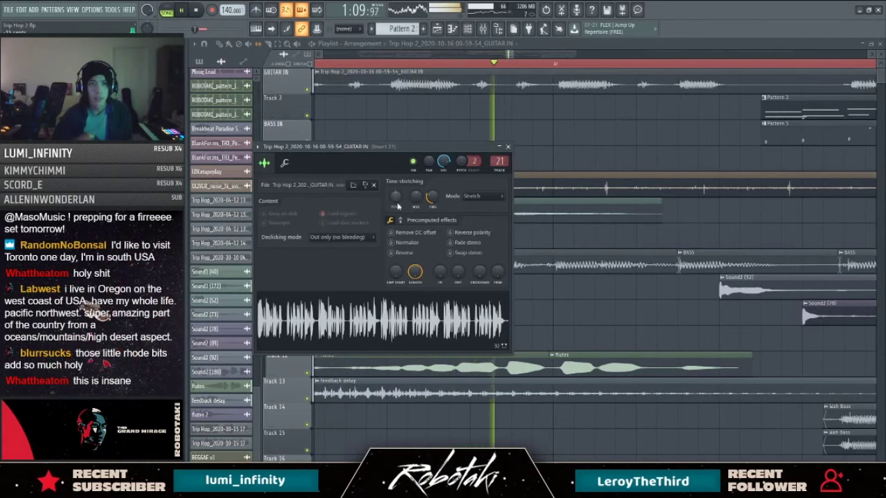
pyautogui.click(507, 147)
pyautogui.press('space')
pyautogui.scroll(-4, 570, 178)
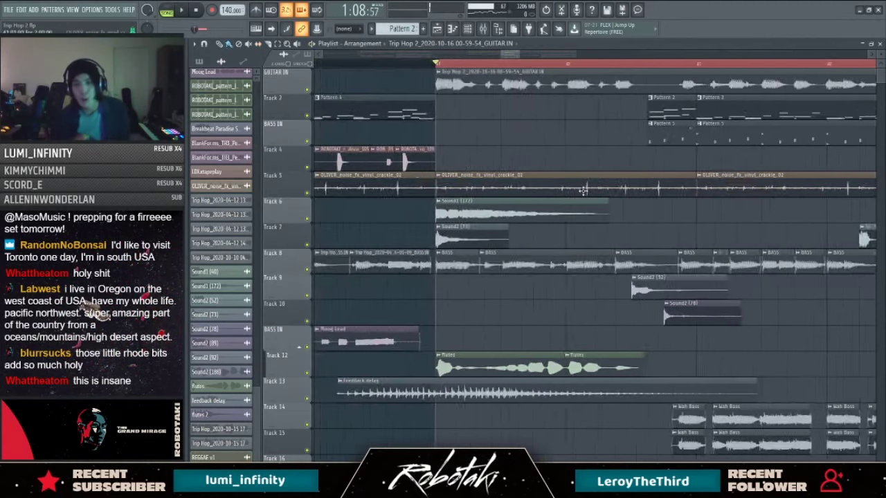
# Step: Set playlist snapping to Line and the guitar take's channel pitch range to 1 while the section plays
pyautogui.click(348, 29)
pyautogui.click(345, 40)
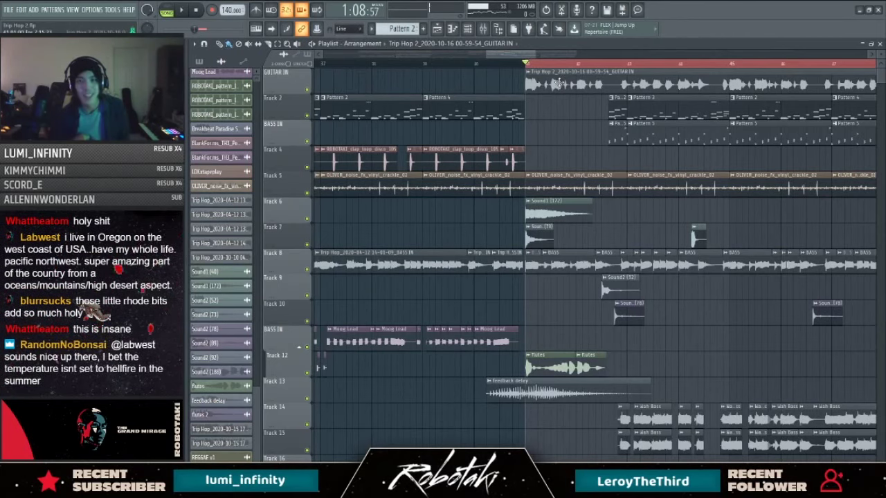
pyautogui.press('space')
pyautogui.doubleClick(561, 73)
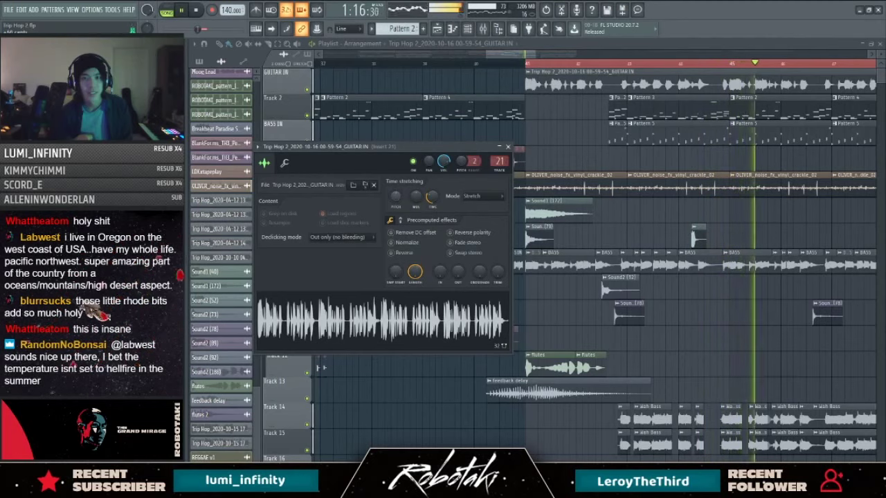
pyautogui.rightClick(397, 198)
pyautogui.click(407, 200)
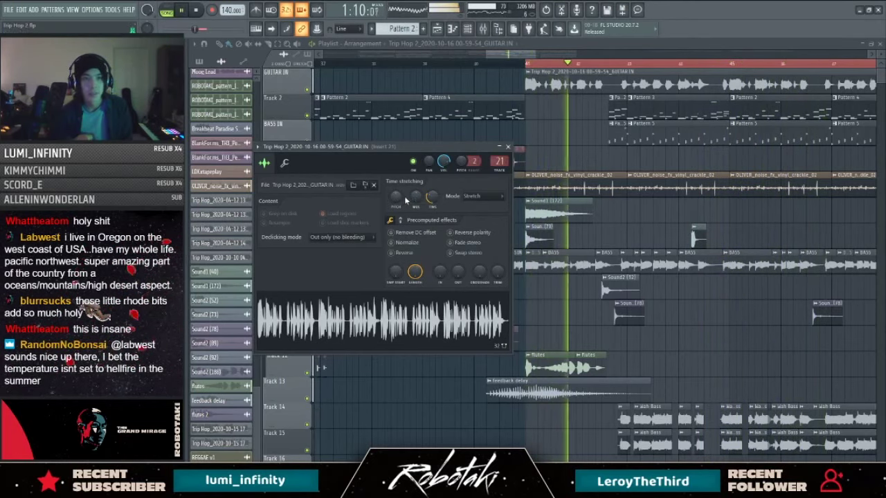
pyautogui.moveTo(479, 161); pyautogui.dragTo(461, 164)
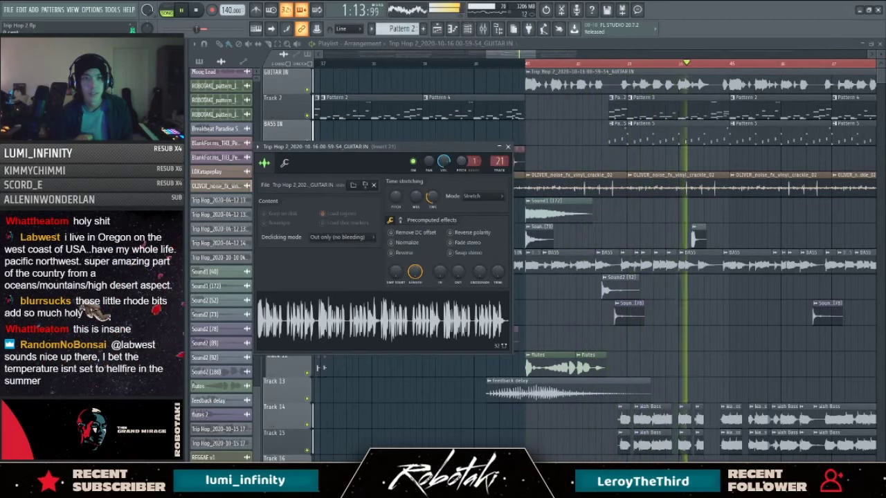
pyautogui.click(507, 147)
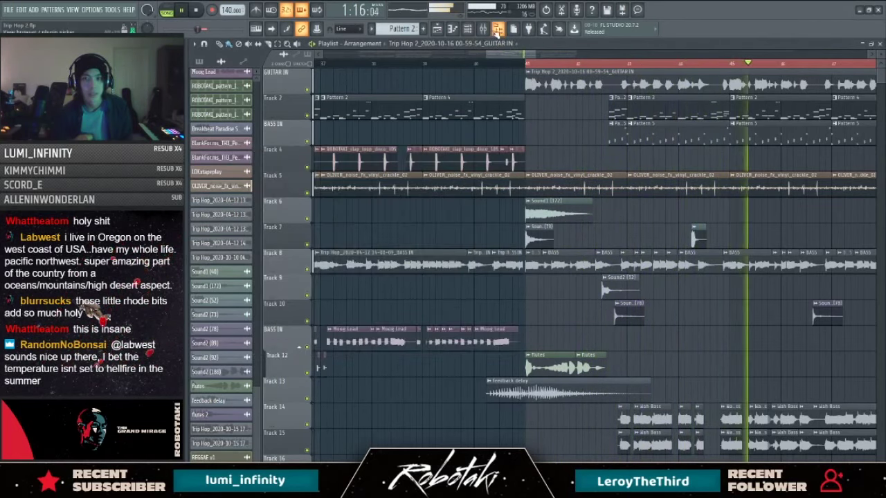
# Step: Reshape the middle and upper bands of Insert 21's Fruity Parametric EQ 2 while the guitar section plays
pyautogui.click(497, 29)
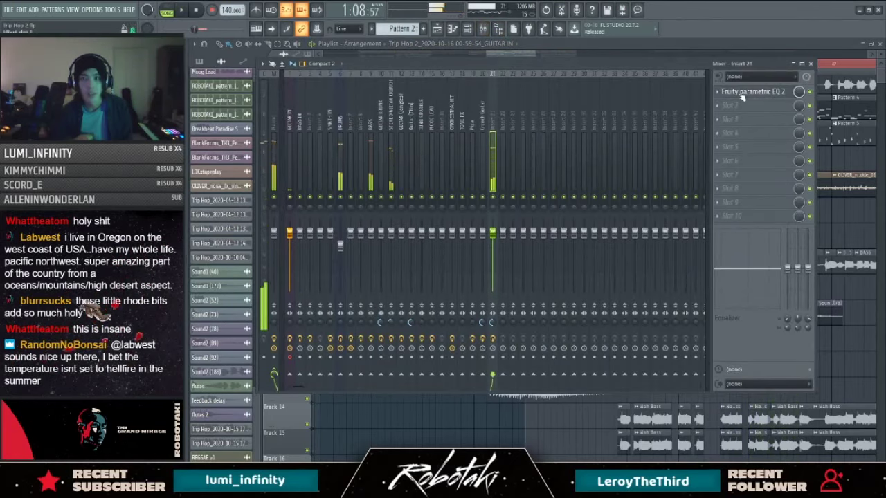
pyautogui.click(748, 94)
pyautogui.press('space')
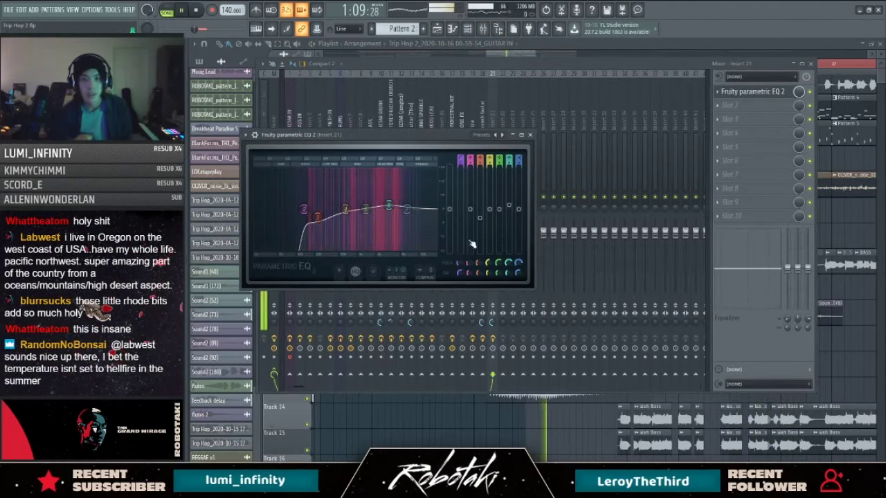
pyautogui.press('Escape')
pyautogui.press('Escape')
pyautogui.press('F6')
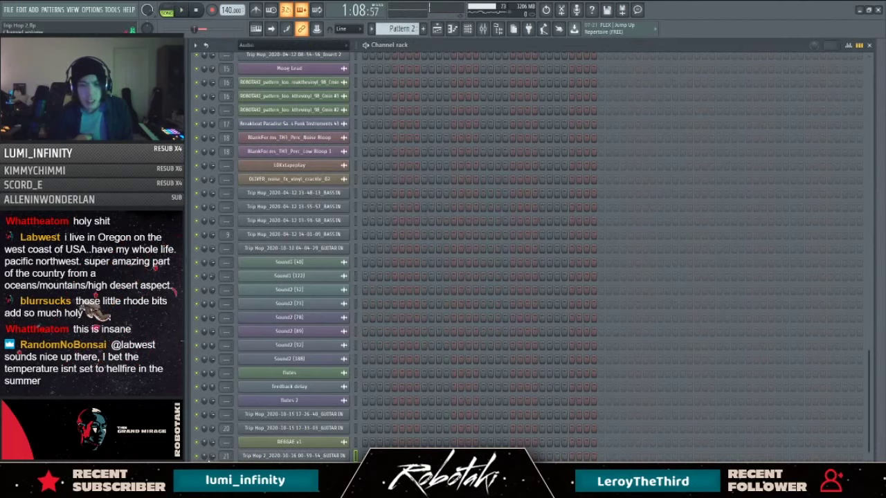
pyautogui.click(484, 31)
pyautogui.click(758, 91)
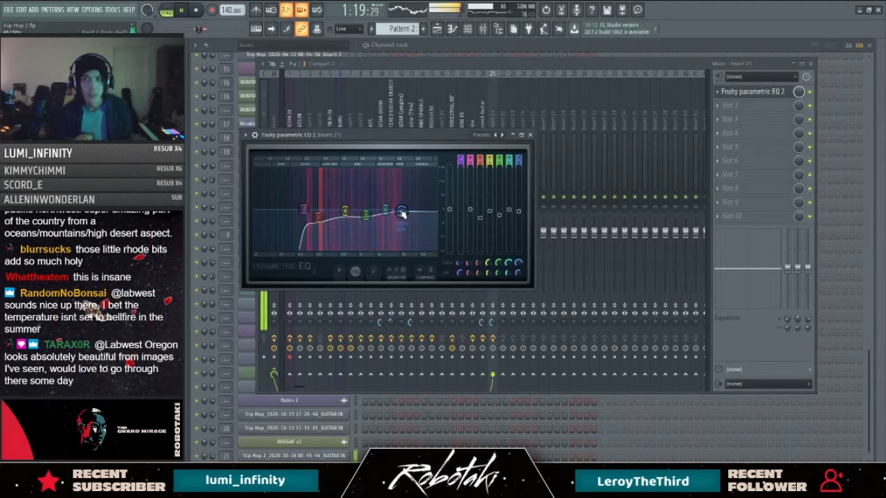
# Step: Slice the guitar take about halfway through bar 49, check its channel settings, and stop playback
pyautogui.press('F5')
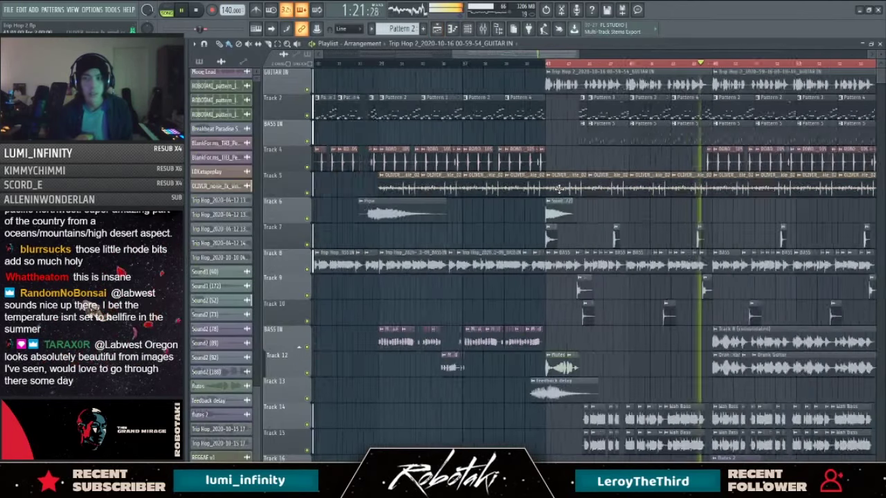
pyautogui.scroll(-6, 430, 159)
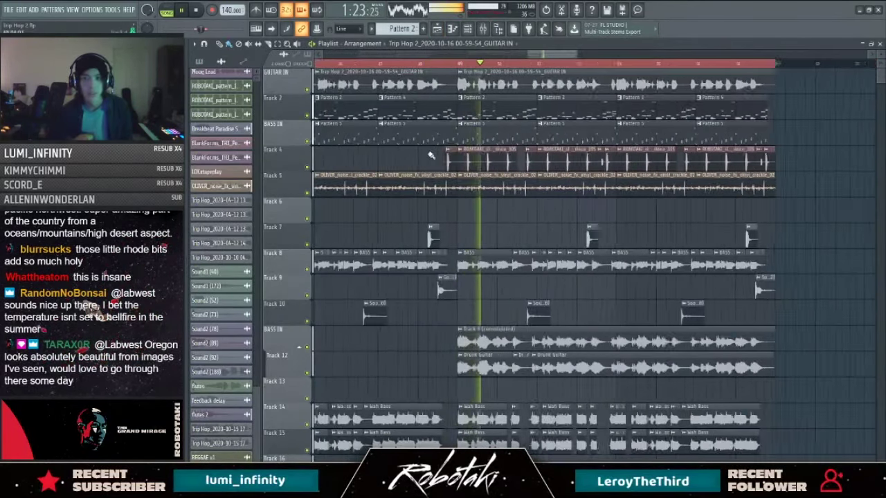
pyautogui.scroll(6, 484, 111)
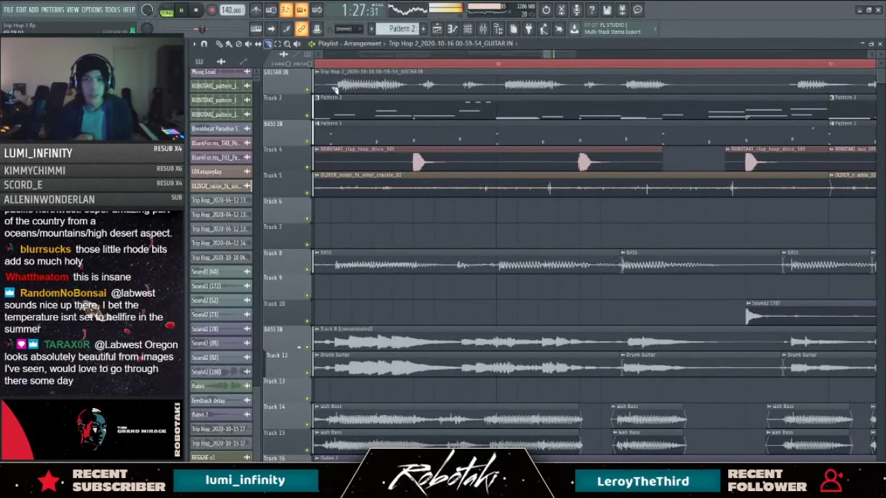
pyautogui.scroll(-3, 365, 115)
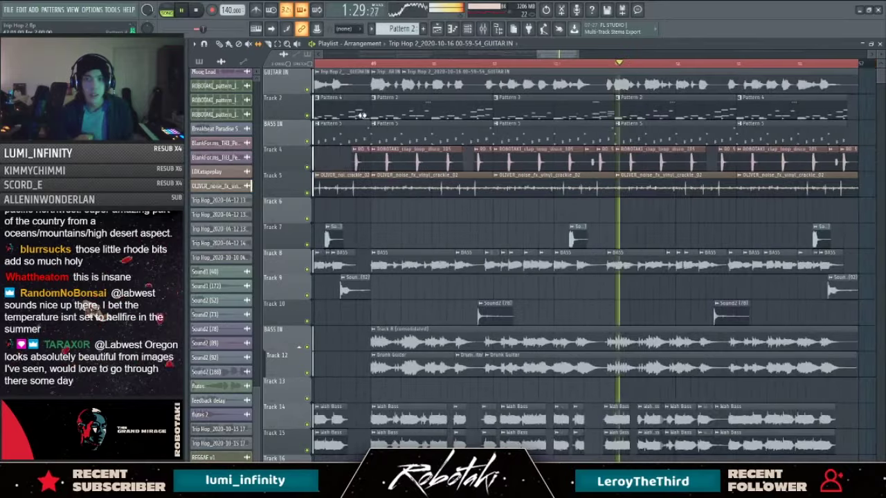
pyautogui.scroll(-4, 365, 114)
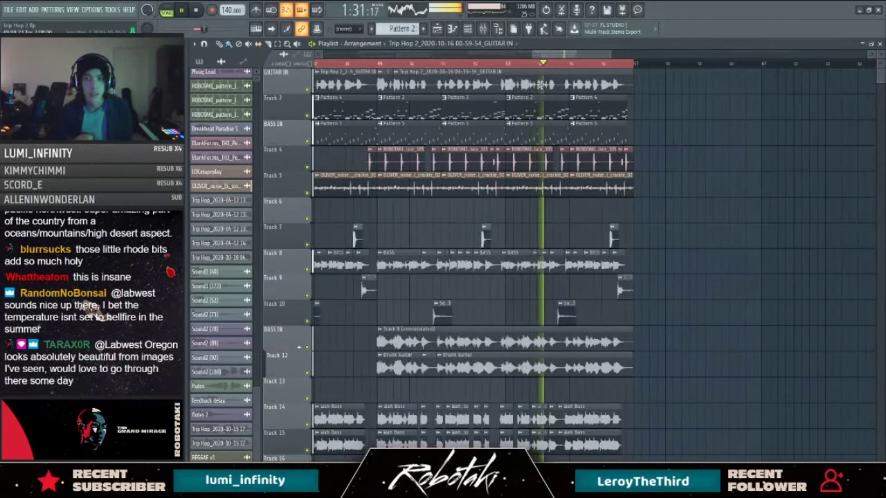
pyautogui.doubleClick(504, 89)
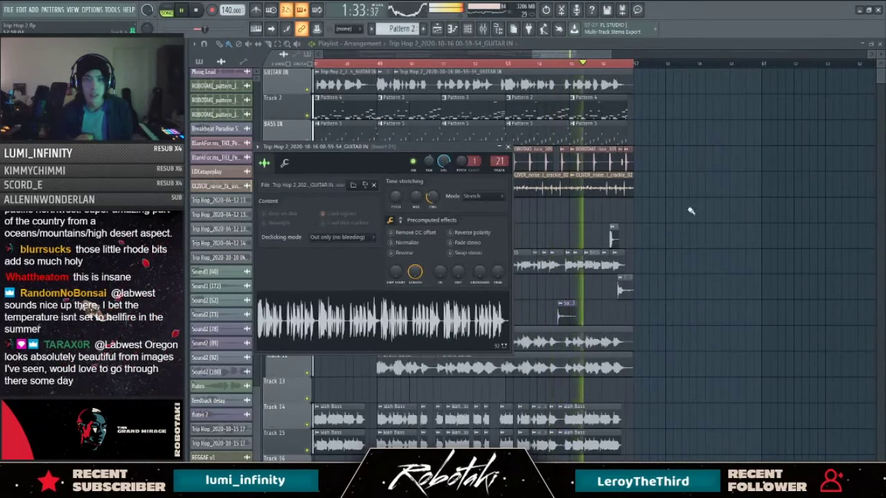
pyautogui.press('Escape')
pyautogui.scroll(-5, 550, 124)
pyautogui.press('space')
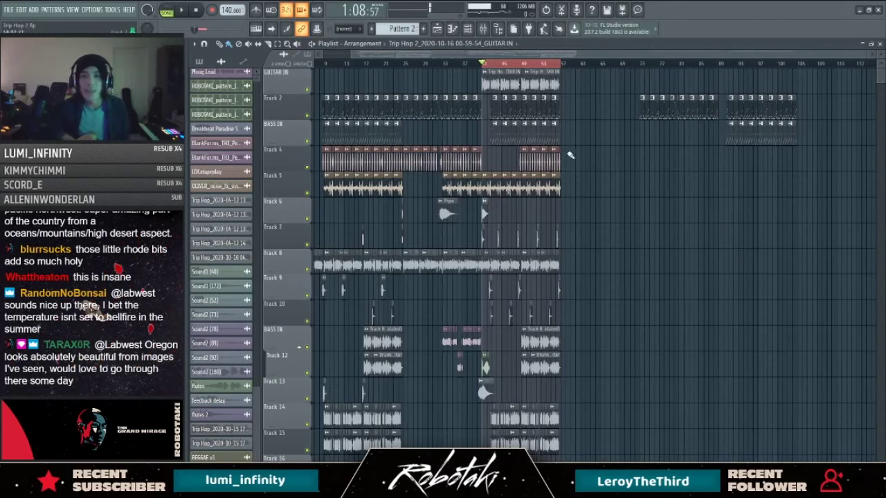
# Step: Select bars 25 to 57 of the arrangement with Line snapping and play the selection
pyautogui.hscroll(-2, 514, 141)
pyautogui.click(345, 40)
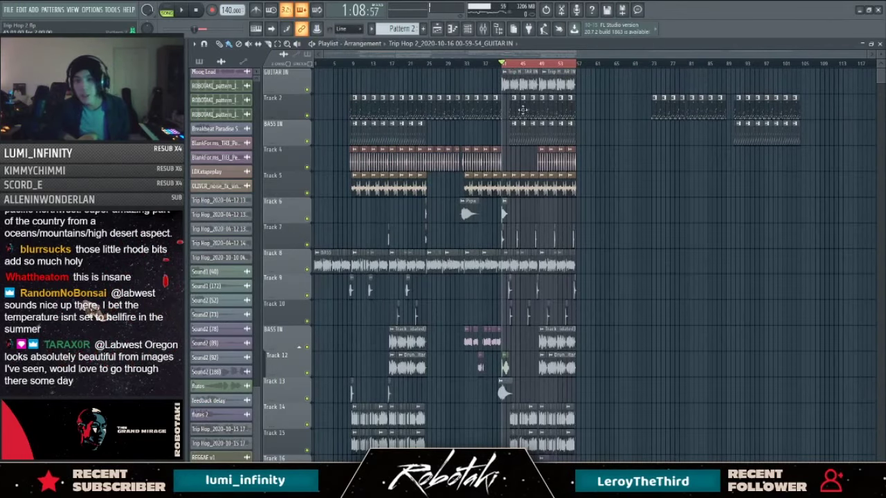
pyautogui.scroll(2, 521, 109)
pyautogui.hscroll(-3, 595, 75)
pyautogui.moveTo(524, 67); pyautogui.dragTo(802, 88)
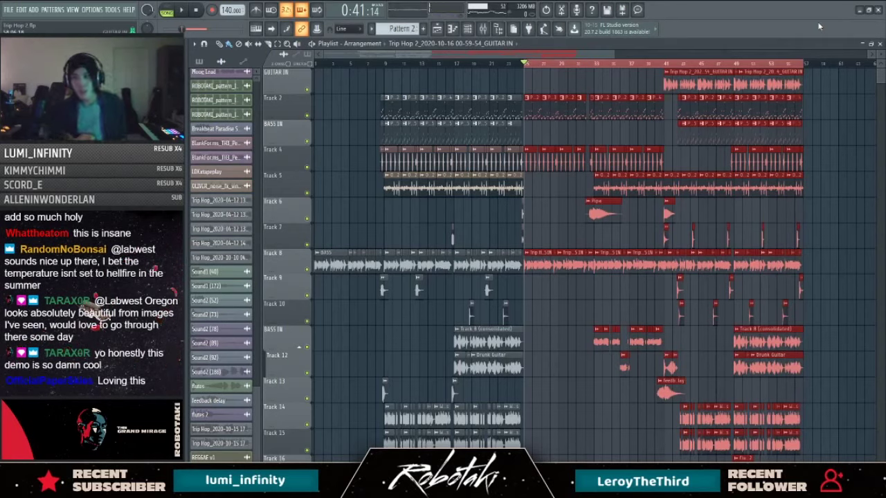
pyautogui.scroll(-2, 617, 247)
pyautogui.scroll(2, 548, 96)
pyautogui.moveTo(533, 56); pyautogui.dragTo(348, 56)
pyautogui.scroll(2, 497, 96)
pyautogui.click(348, 29)
pyautogui.click(348, 39)
pyautogui.scroll(-2, 578, 103)
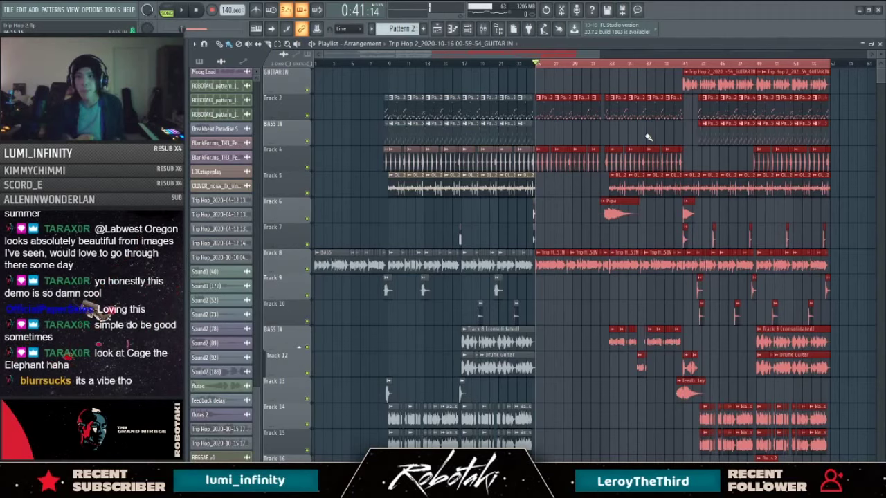
pyautogui.press('space')
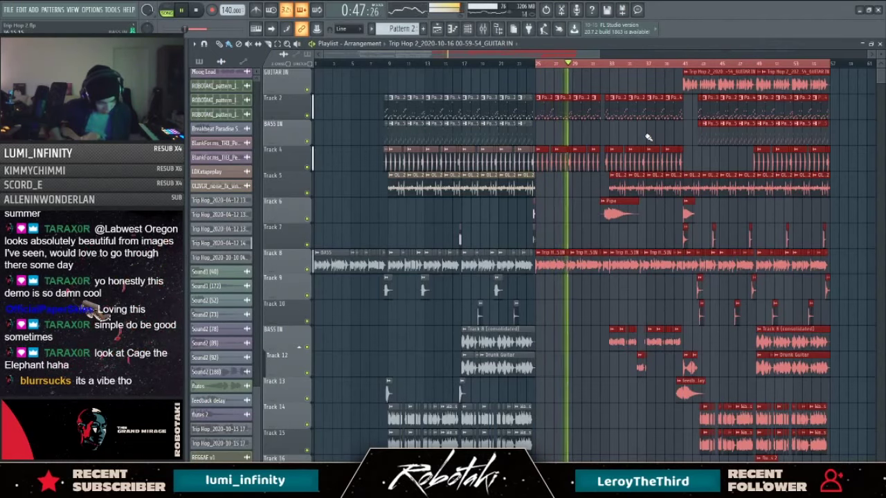
# Step: Delete the three bass clips starting at bar 41 on Track 8, auditioning the passage without them
pyautogui.click(668, 63)
pyautogui.scroll(6, 563, 268)
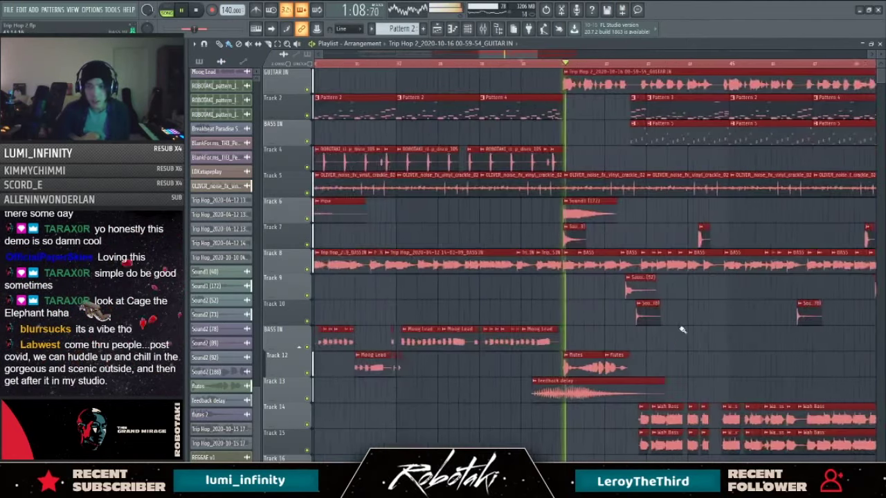
pyautogui.keyDown('shift'); pyautogui.click(560, 265); pyautogui.keyUp('shift')
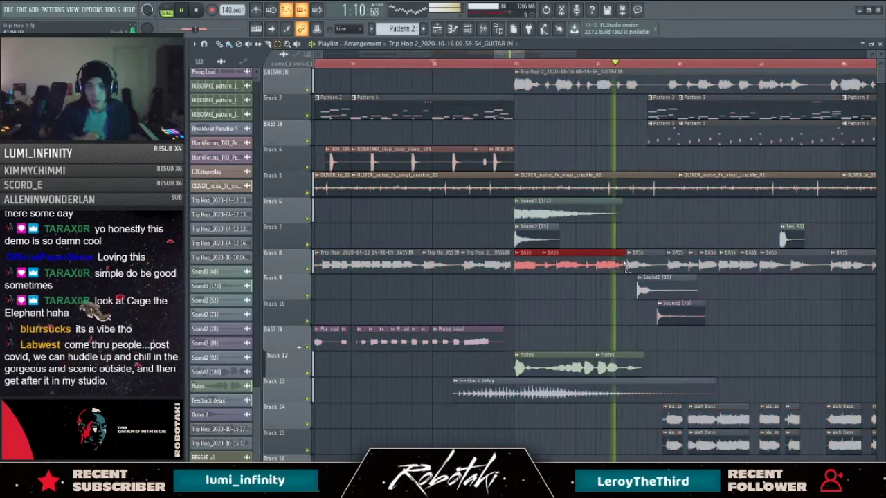
pyautogui.press('space')
pyautogui.keyDown('ctrl'); pyautogui.keyDown('shift'); pyautogui.click(639, 265); pyautogui.keyUp('shift'); pyautogui.keyUp('ctrl')
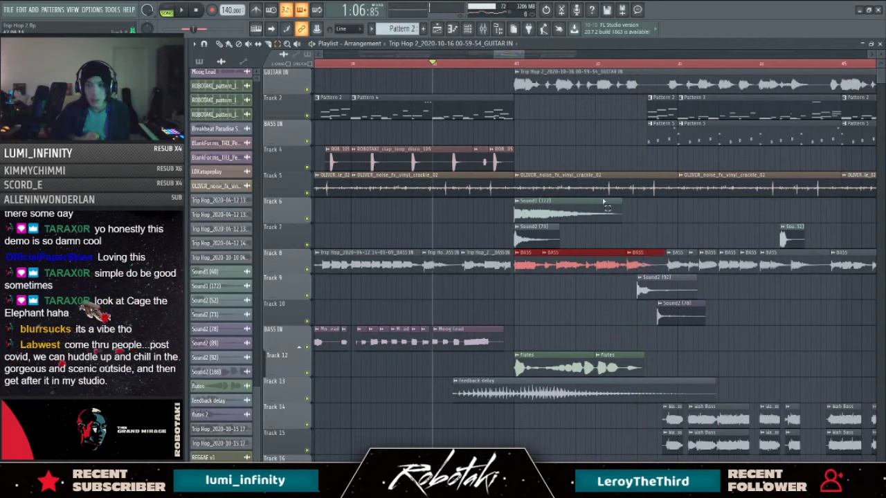
pyautogui.hotkey('ctrl', 'x')
pyautogui.click(515, 64)
pyautogui.press('space')
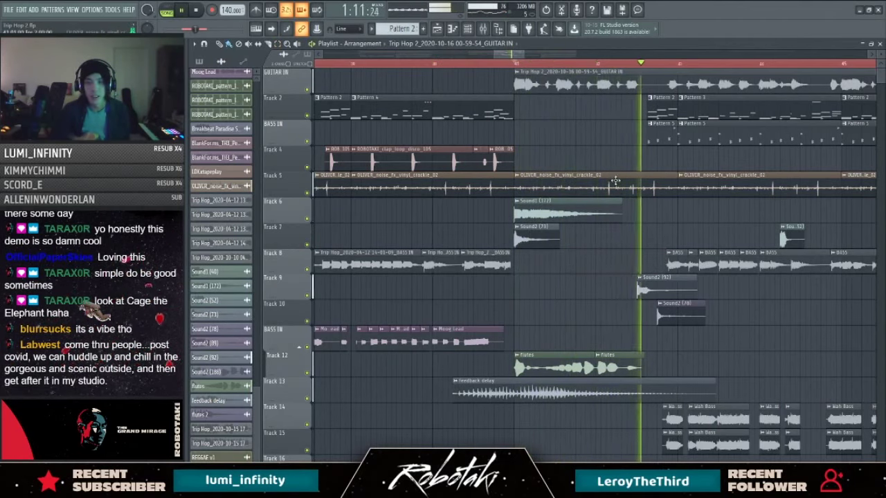
pyautogui.hotkey('ctrl', 'z')
pyautogui.press('space')
pyautogui.press('Delete')
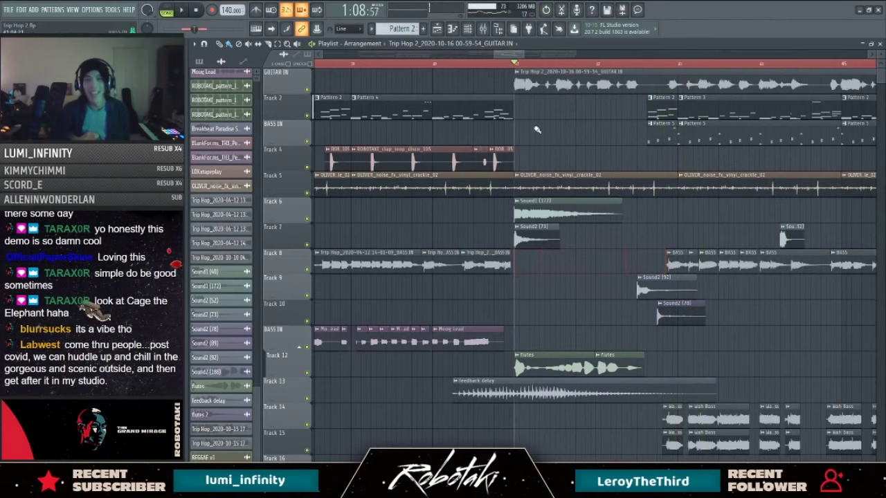
# Step: Rename the guitar take's channel to Crunch Guitar and play the section from bar 41
pyautogui.click(518, 72)
pyautogui.click(543, 115)
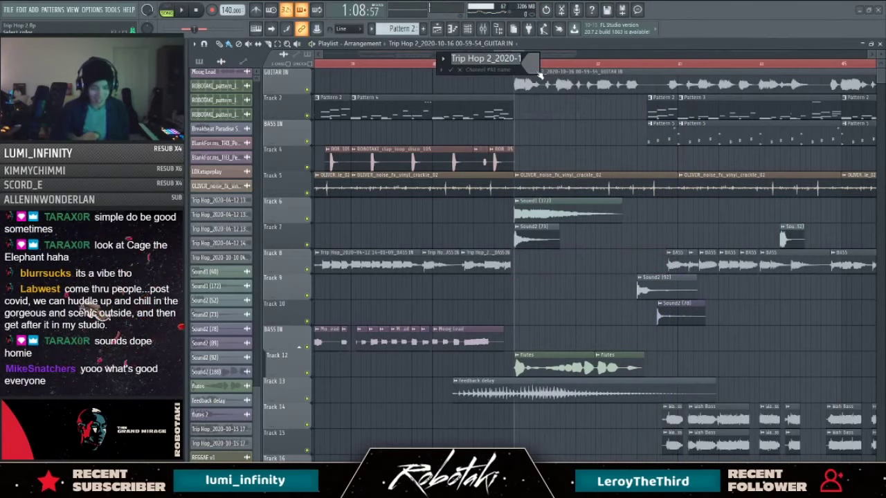
pyautogui.write('Crunch Guit')
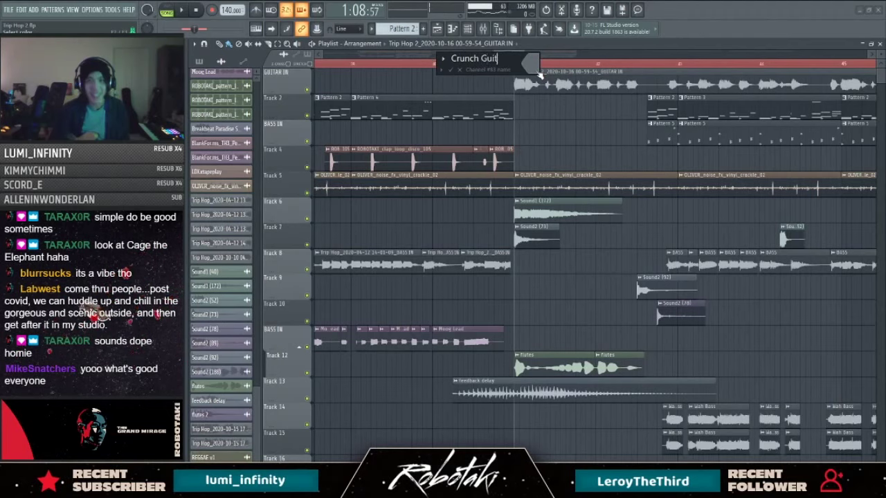
pyautogui.write('ar')
pyautogui.press('Return')
pyautogui.press('space')
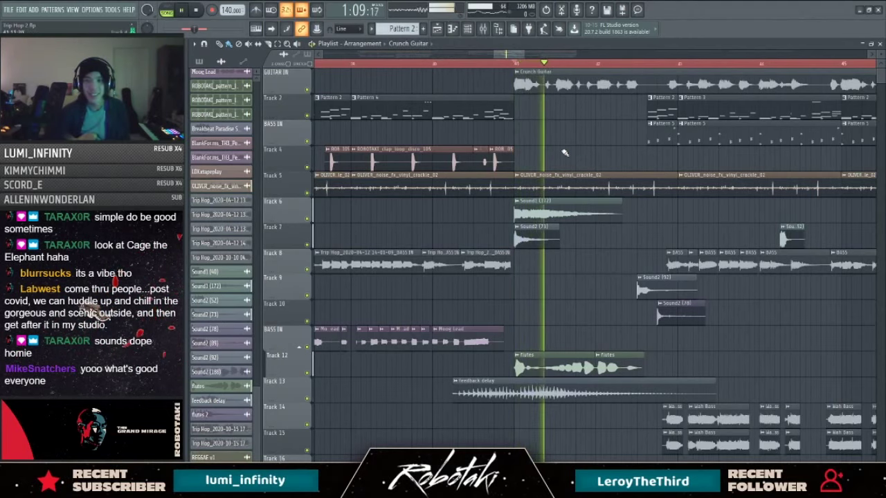
# Step: Check the Crunch Guitar channel settings during playback, stop, and look over the arrangement around bars 44 to 53
pyautogui.doubleClick(618, 88)
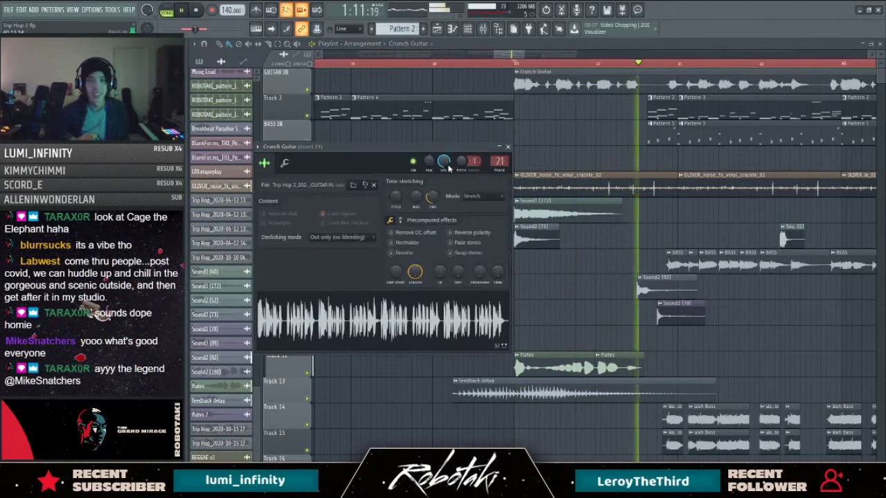
pyautogui.rightClick(590, 157)
pyautogui.press('space')
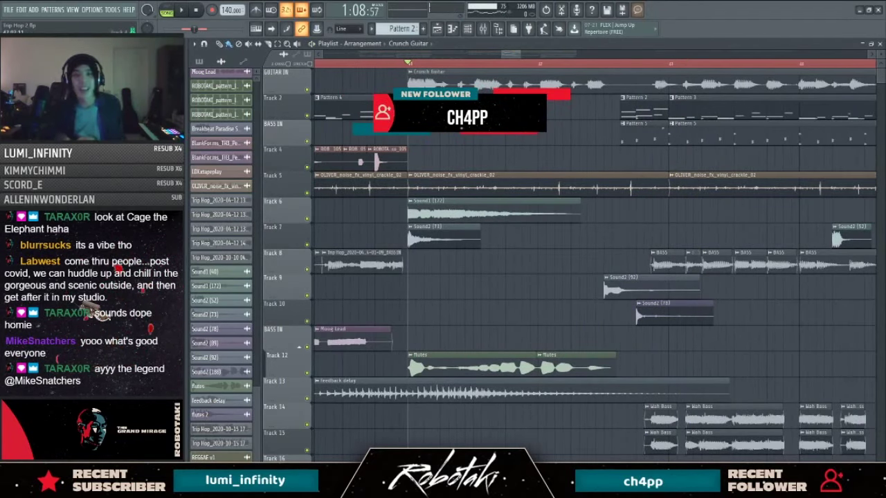
pyautogui.scroll(-3, 516, 61)
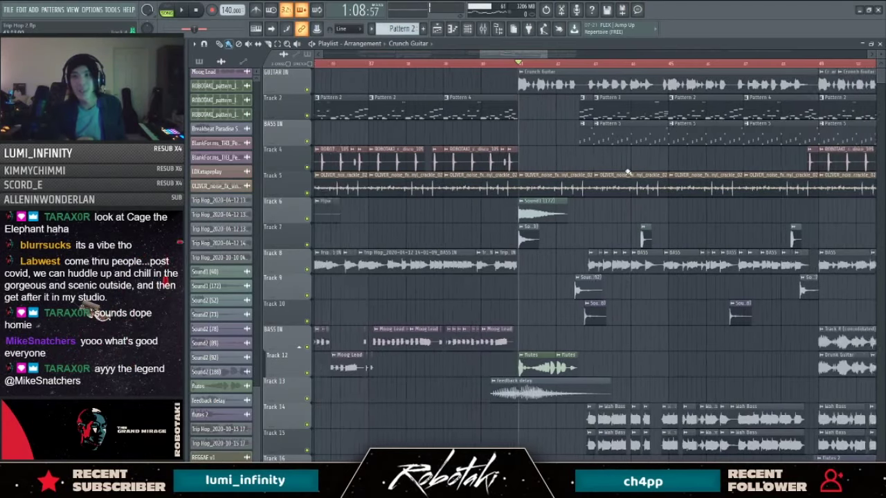
pyautogui.moveTo(516, 59); pyautogui.dragTo(531, 59)
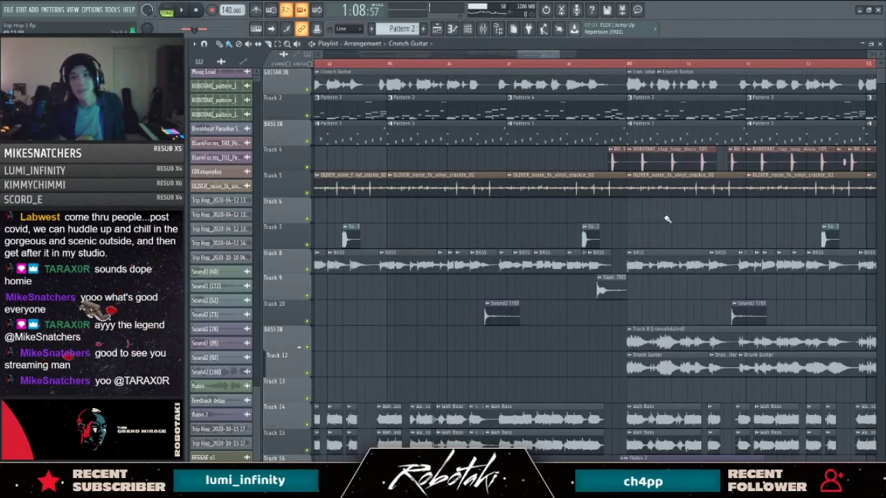
# Step: Copy the two Crunch Guitar sections from bars 41 to 57 to bars 9 to 25 on the GUITAR IN track
pyautogui.scroll(-3, 667, 219)
pyautogui.click(653, 64)
pyautogui.scroll(-3, 654, 74)
pyautogui.click(715, 65)
pyautogui.keyDown('ctrl'); pyautogui.moveTo(613, 91); pyautogui.dragTo(460, 78); pyautogui.keyUp('ctrl')
pyautogui.click(443, 65)
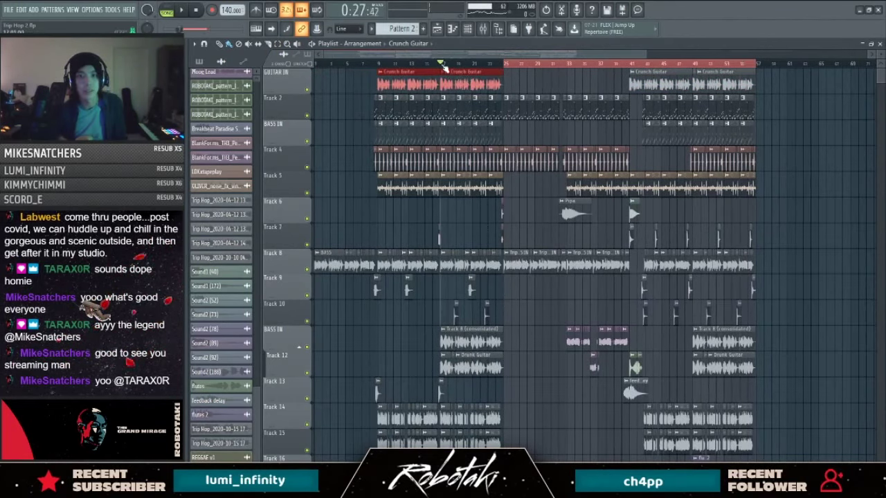
# Step: Delete the copied Crunch Guitar clips over bars 9 to 17 and audition the remaining copy from bar 17
pyautogui.keyDown('ctrl'); pyautogui.scroll(3, 430, 101); pyautogui.keyUp('ctrl')
pyautogui.keyDown('ctrl'); pyautogui.click(435, 89); pyautogui.keyUp('ctrl')
pyautogui.rightClick(436, 90)
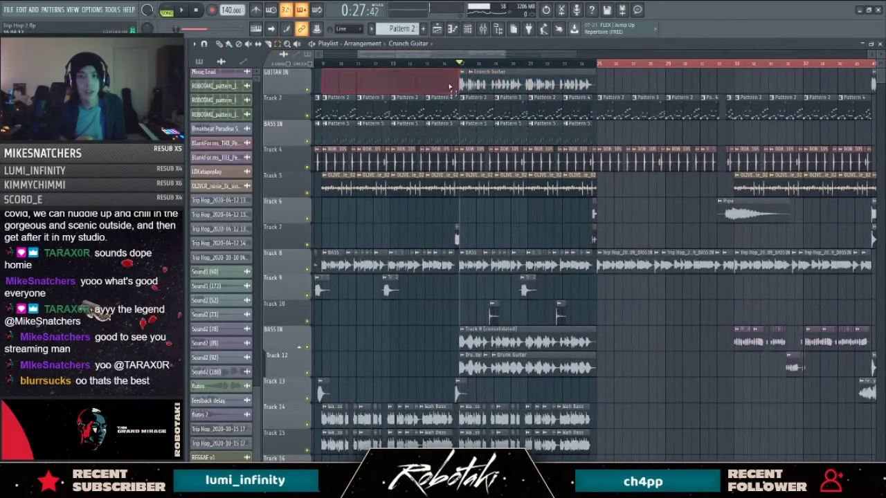
pyautogui.click(452, 65)
pyautogui.press('space')
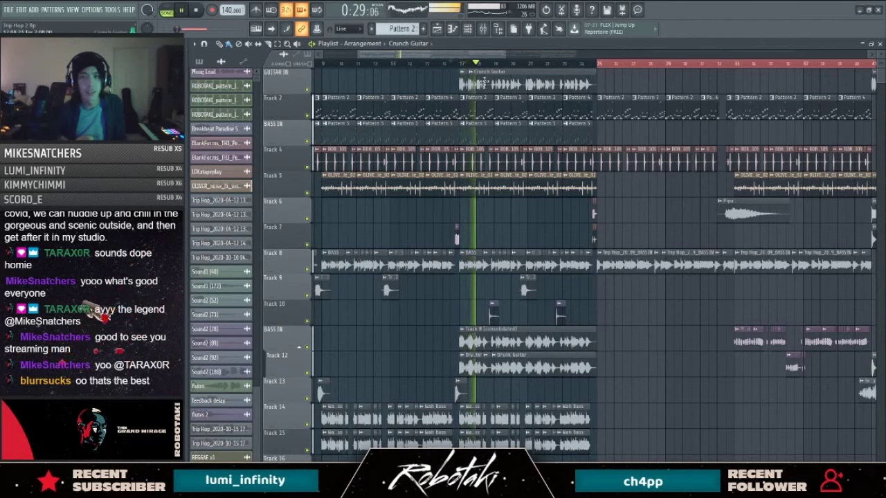
pyautogui.doubleClick(471, 84)
pyautogui.press('Escape')
pyautogui.press('space')
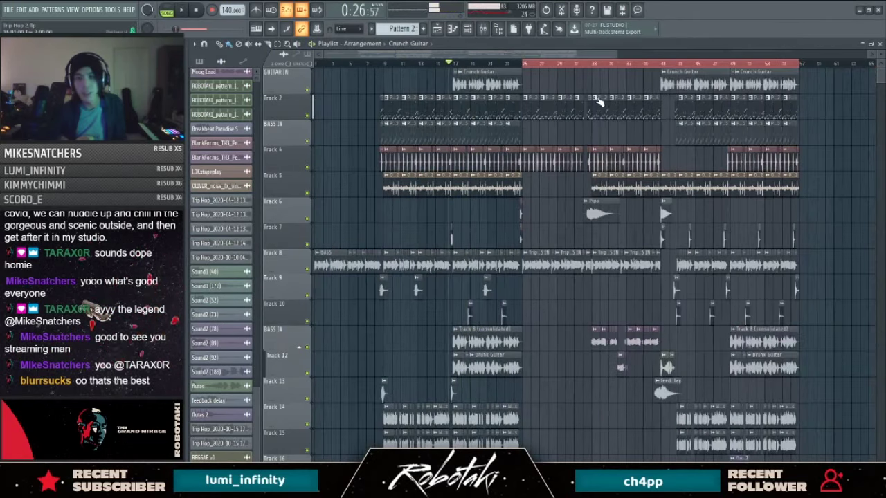
# Step: Play the arrangement from bar 39 through the Crunch Guitar section and look over the lower tracks
pyautogui.scroll(-2, 614, 90)
pyautogui.click(648, 67)
pyautogui.press('space')
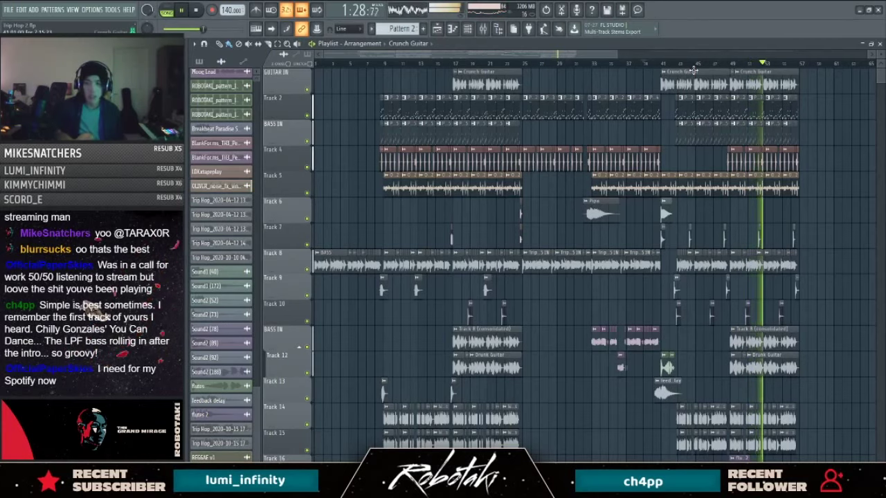
pyautogui.scroll(-4, 550, 406)
pyautogui.press('space')
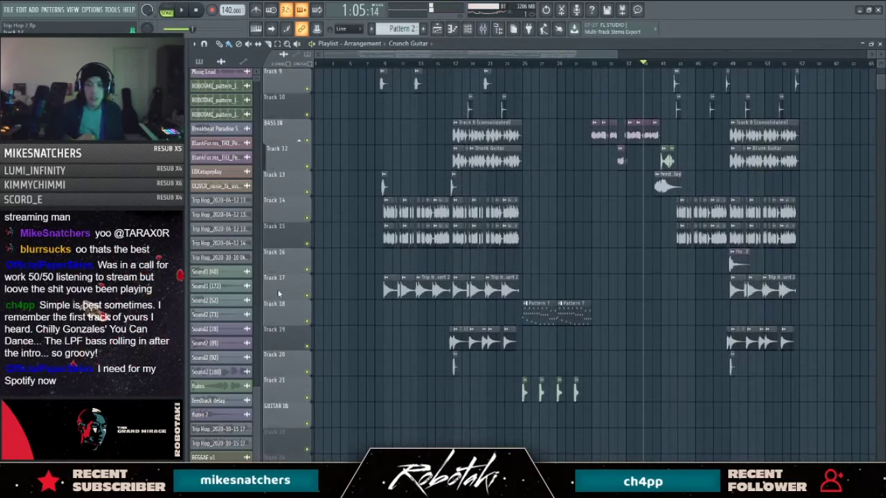
# Step: Load the Springs reverb into effect slot 5 of the GUITAR IN mixer track
pyautogui.click(483, 29)
pyautogui.click(289, 131)
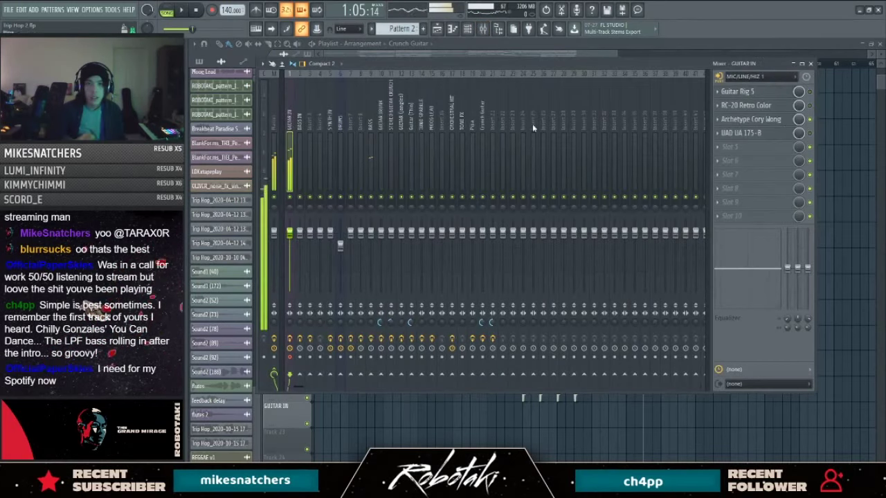
pyautogui.click(734, 148)
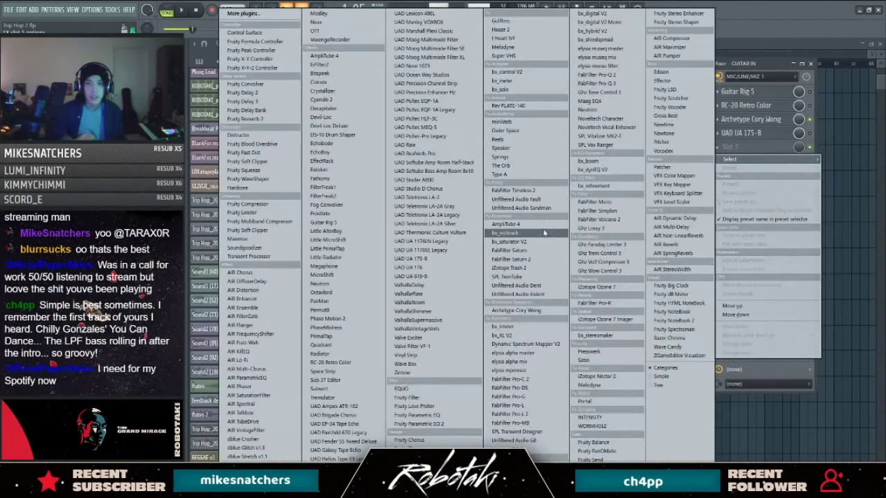
pyautogui.click(519, 156)
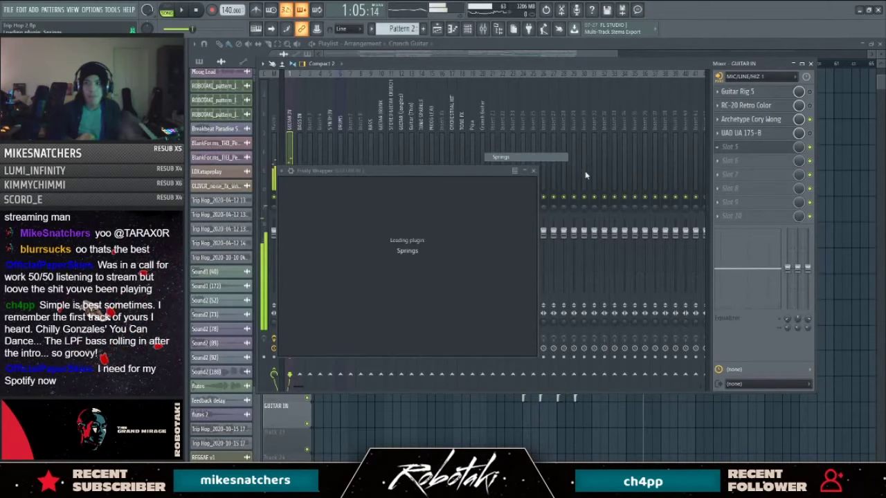
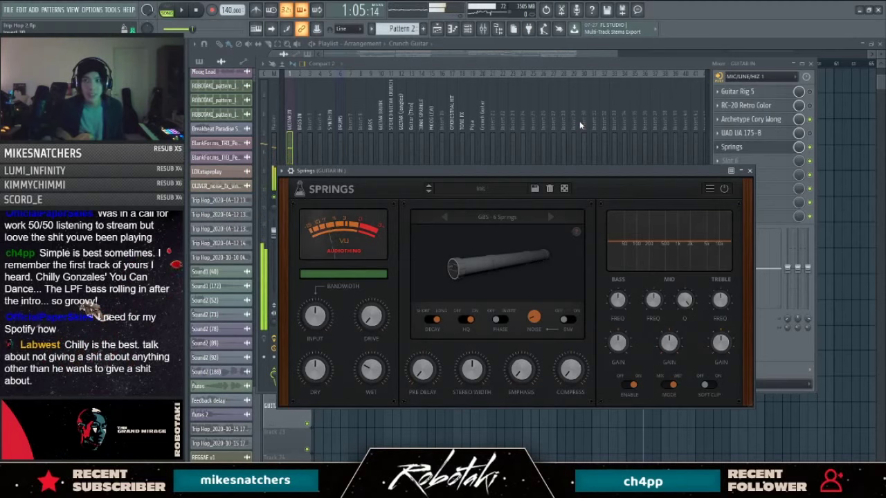
# Step: Switch the Springs reverb model to the HR-12 with 2 springs
pyautogui.click(444, 217)
pyautogui.click(445, 217)
pyautogui.click(445, 217)
pyautogui.click(445, 219)
pyautogui.click(445, 219)
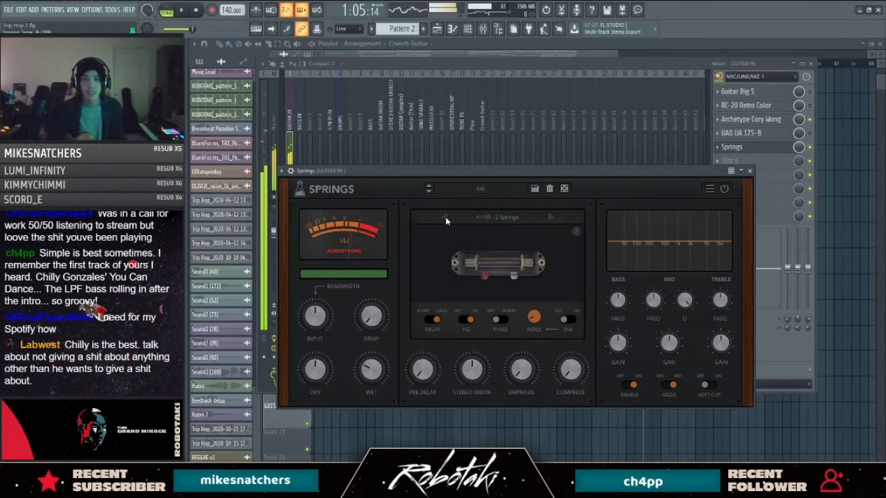
pyautogui.click(445, 219)
# Step: Lower the bass and mid gains in Springs, then increase its stereo width and wet level
pyautogui.moveTo(619, 348); pyautogui.dragTo(670, 359)
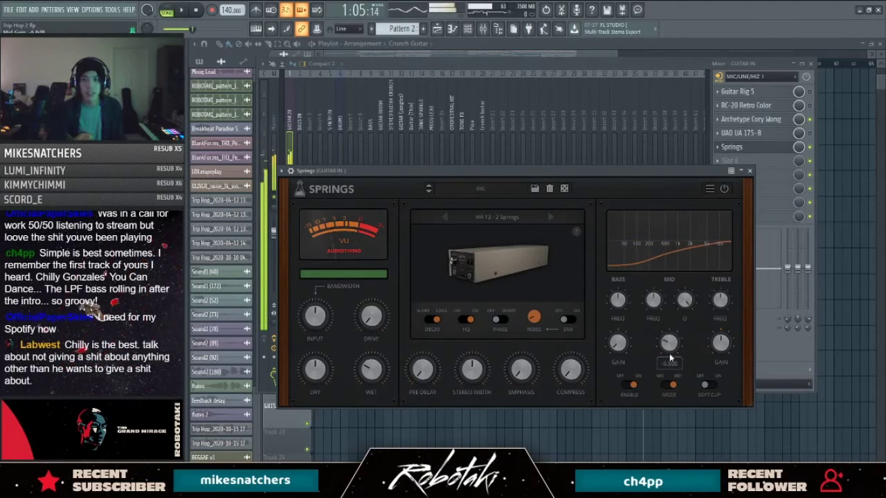
pyautogui.click(473, 369)
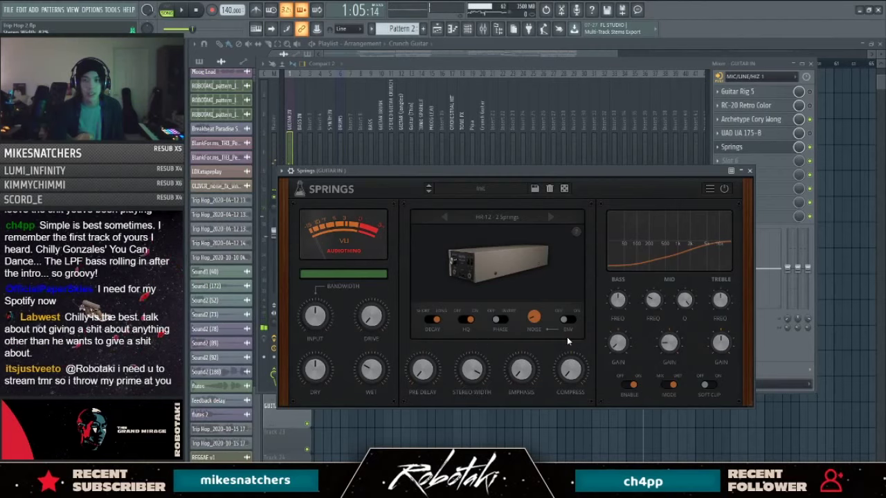
pyautogui.moveTo(375, 372); pyautogui.dragTo(378, 379)
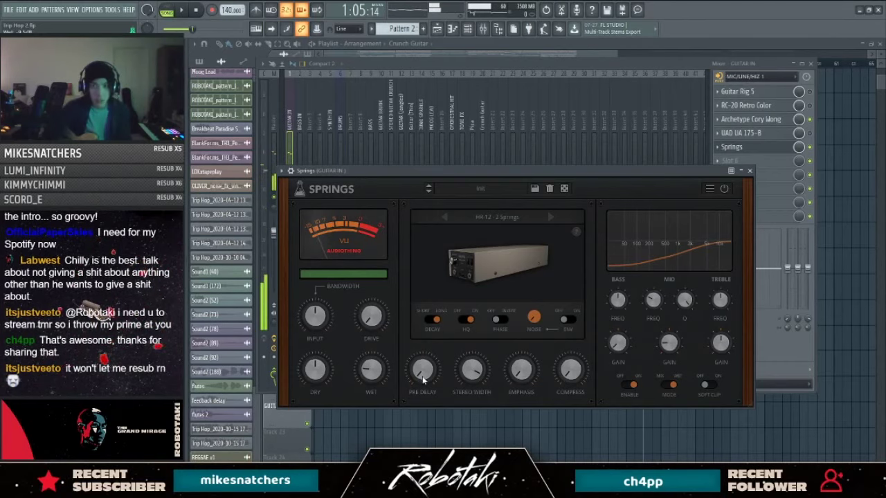
# Step: Close the plugin and mixer windows, mute Track 17 and play the arrangement from bar 39
pyautogui.press('Escape')
pyautogui.press('Escape')
pyautogui.press('space')
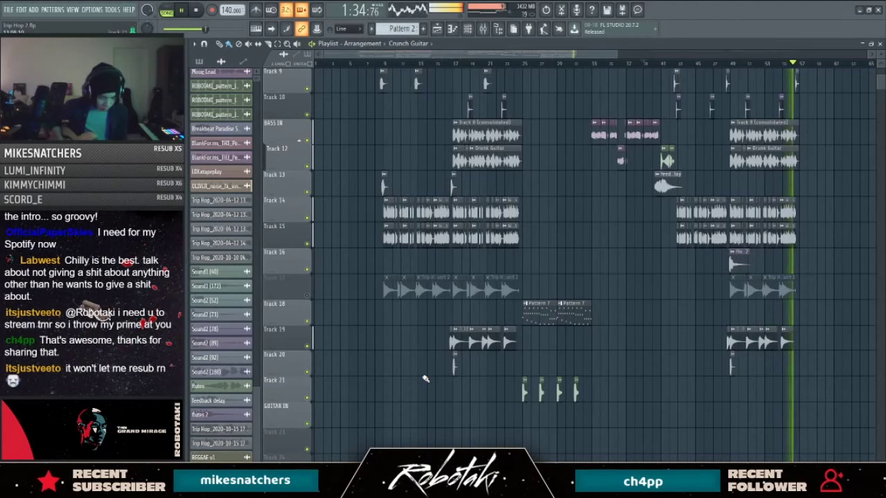
pyautogui.press('space')
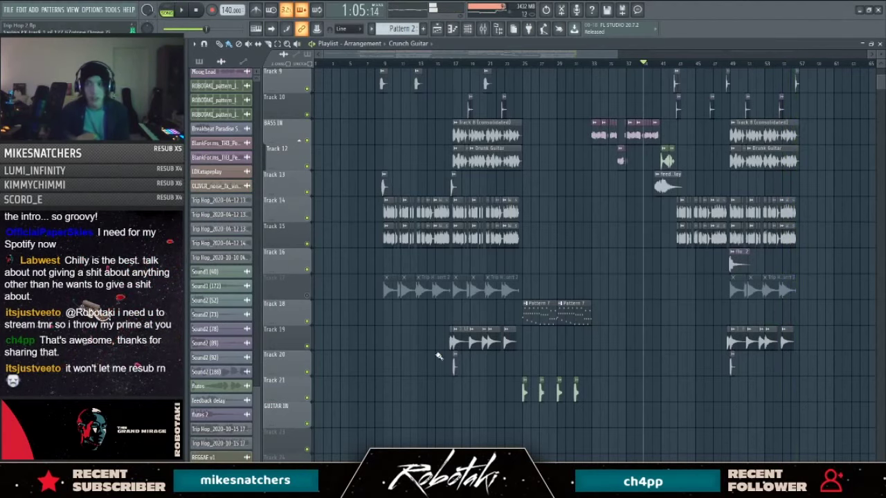
# Step: Record a guitar take on the lower GUITAR IN track from bar 49
pyautogui.click(731, 64)
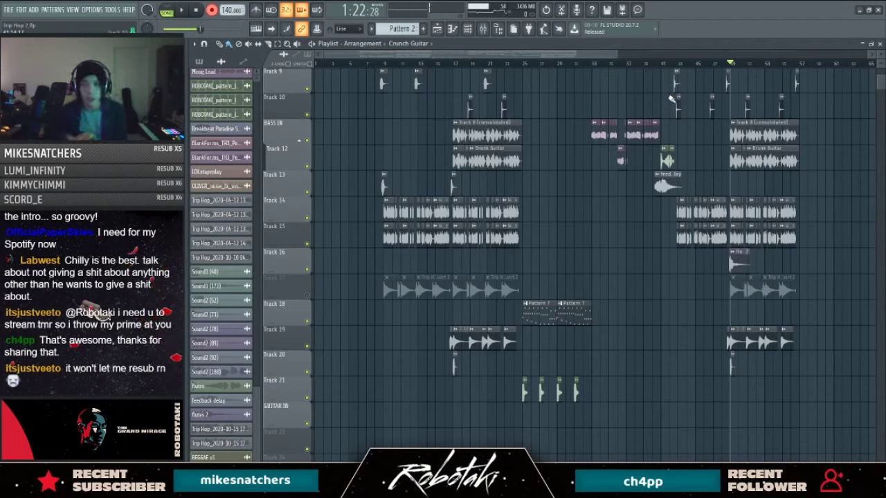
pyautogui.press('space')
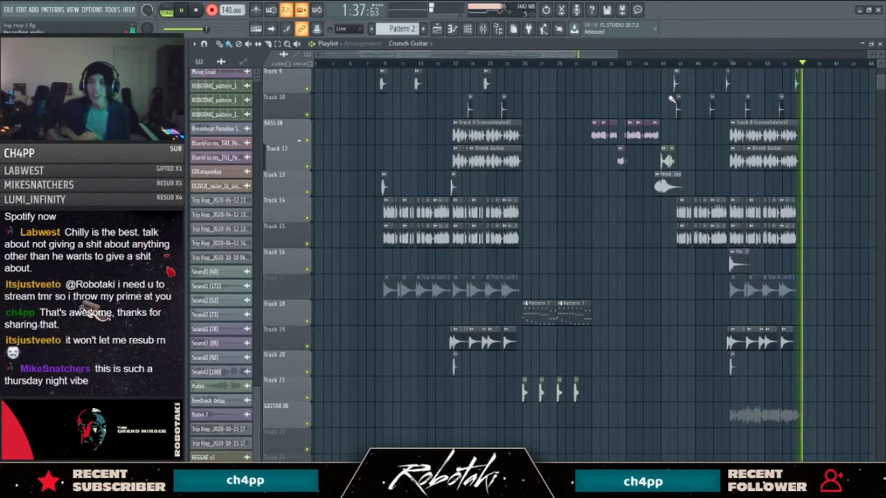
pyautogui.press('space')
pyautogui.scroll(3, 822, 408)
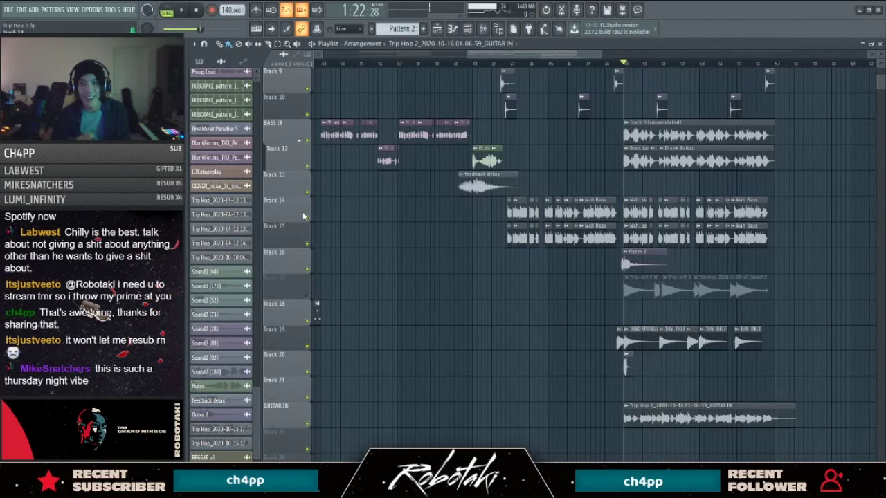
# Step: Solo the lower GUITAR IN track and listen to the recorded take from bar 49
pyautogui.keyDown('ctrl'); pyautogui.click(307, 425); pyautogui.keyUp('ctrl')
pyautogui.press('space')
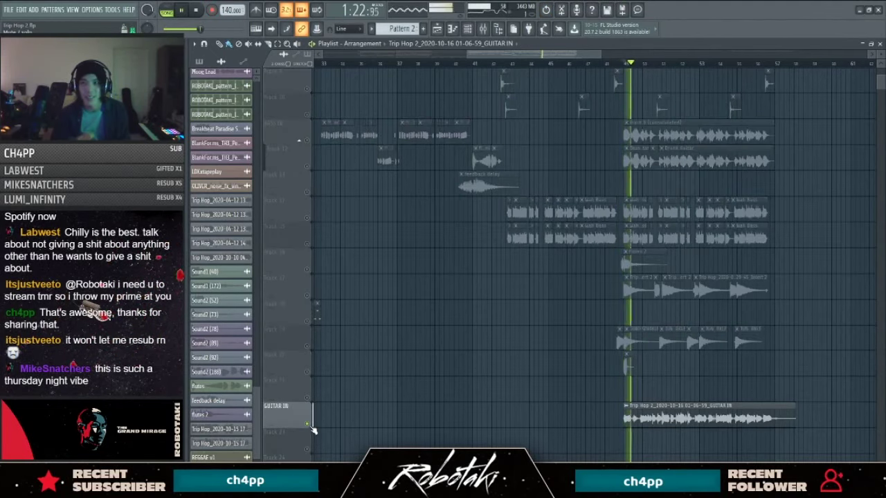
pyautogui.scroll(5, 679, 443)
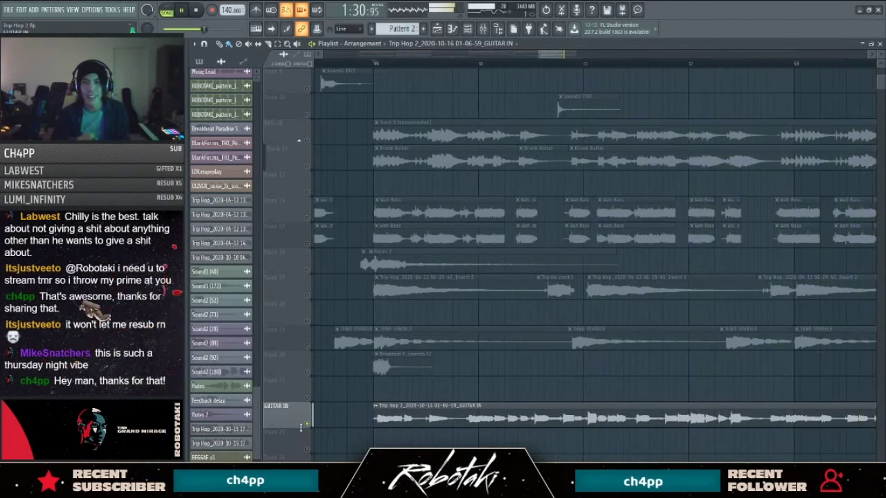
pyautogui.press('space')
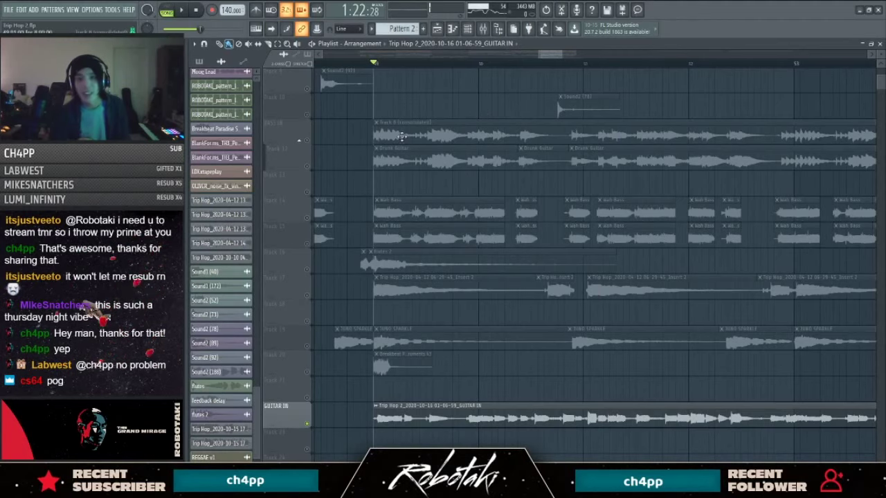
# Step: Unsolo the GUITAR IN track and play the full mix from bar 49, checking the channel rack
pyautogui.scroll(-4, 447, 166)
pyautogui.scroll(1, 538, 186)
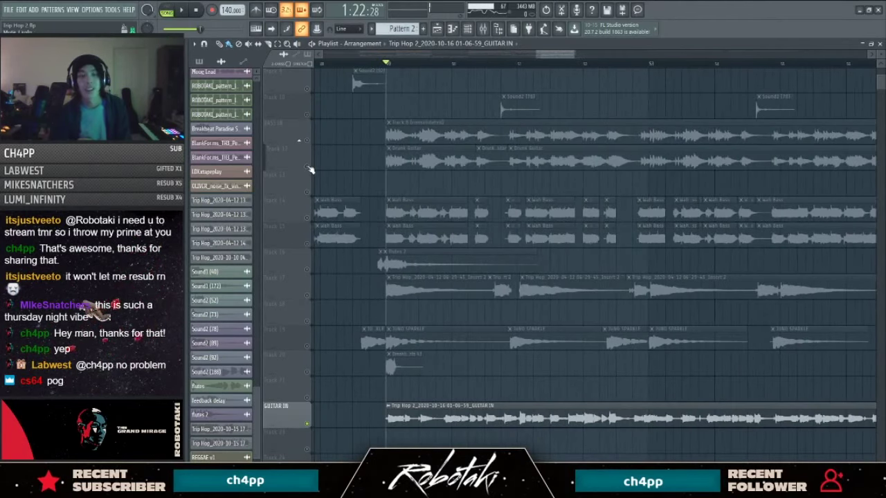
pyautogui.scroll(5, 458, 163)
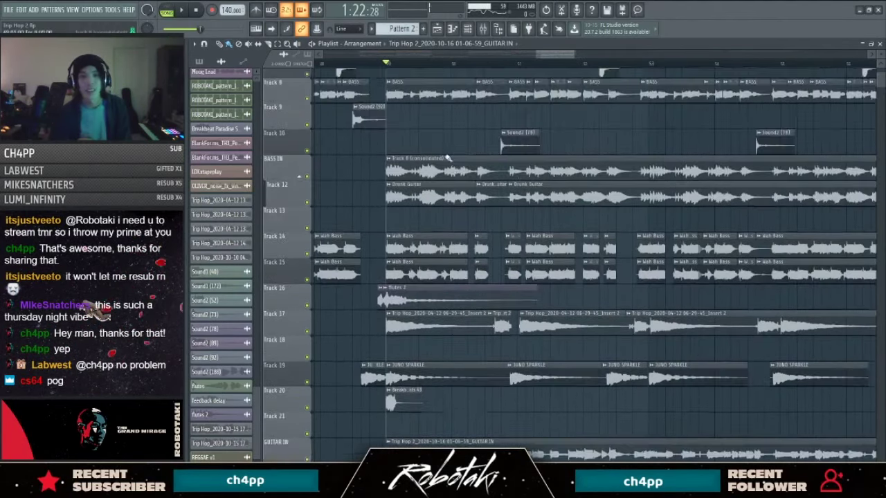
pyautogui.scroll(3, 431, 131)
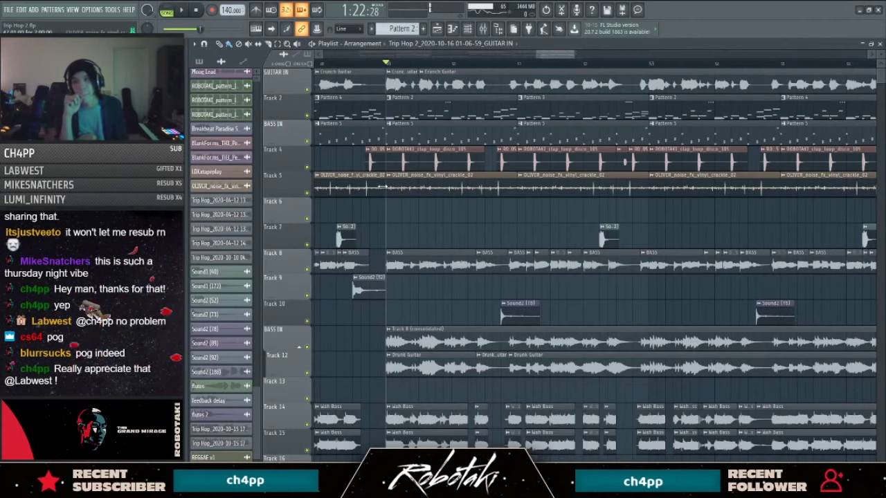
pyautogui.press('space')
pyautogui.press('F5')
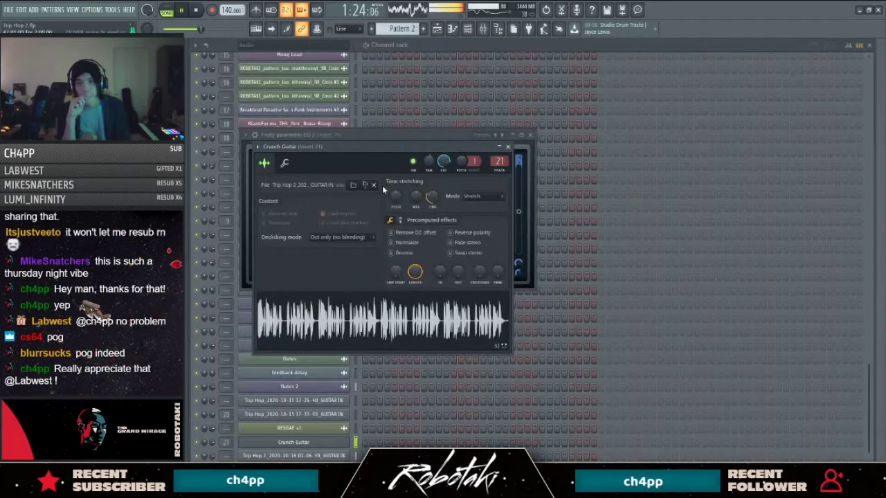
pyautogui.press('F5')
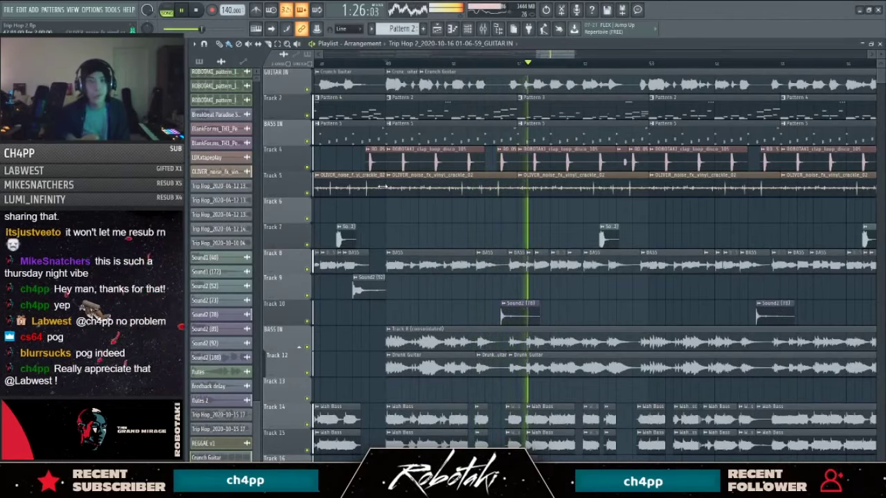
pyautogui.scroll(-4, 382, 187)
pyautogui.press('space')
# Step: Delete the recorded guitar take and isolate the Wah Bass clips by leaving only Tracks 14 and 15 active
pyautogui.scroll(-3, 421, 404)
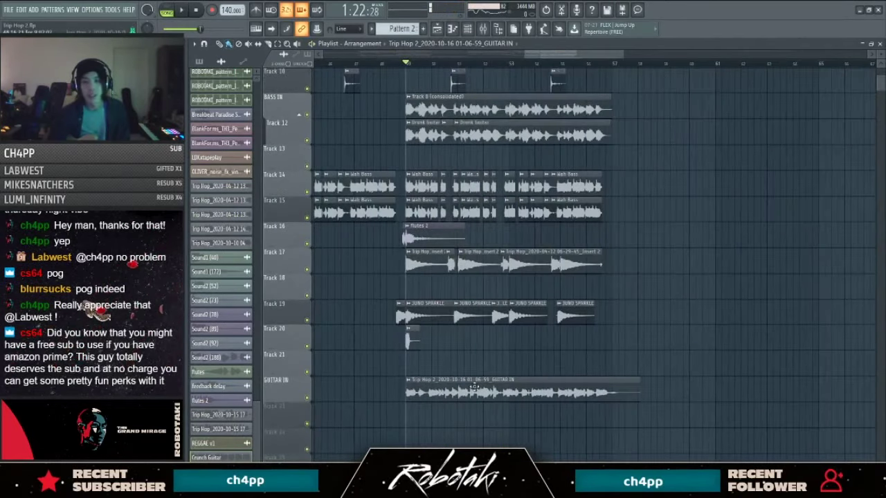
pyautogui.scroll(5, 321, 331)
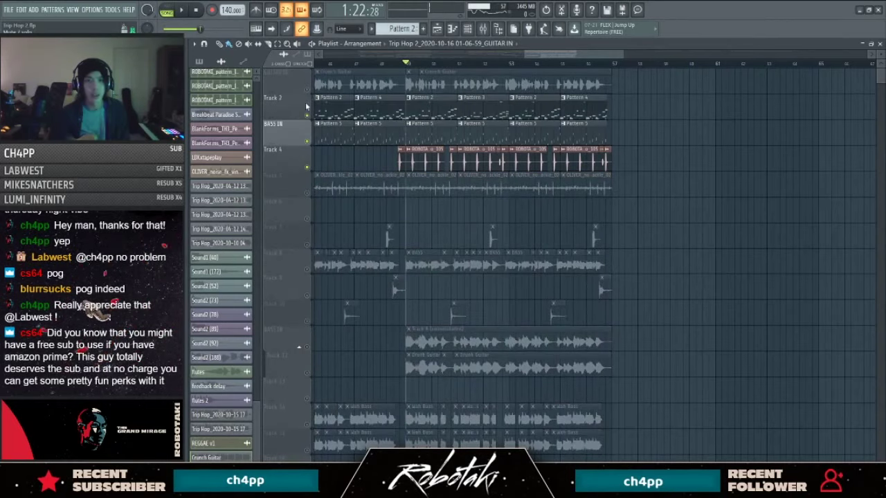
pyautogui.scroll(-5, 370, 259)
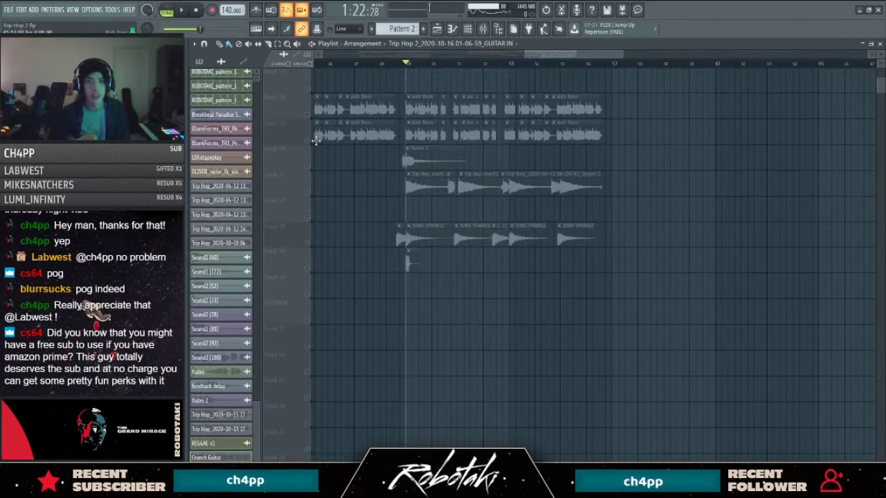
pyautogui.press('space')
pyautogui.scroll(5, 345, 194)
pyautogui.press('space')
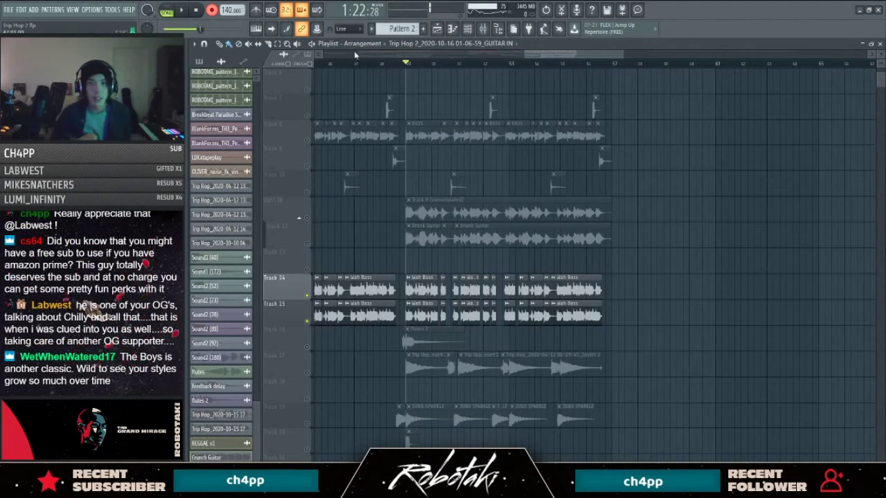
# Step: Try to record a guitar take from bar 49 against the Wah Bass tracks, then undo it
pyautogui.hscroll(-1, 363, 59)
pyautogui.press('space')
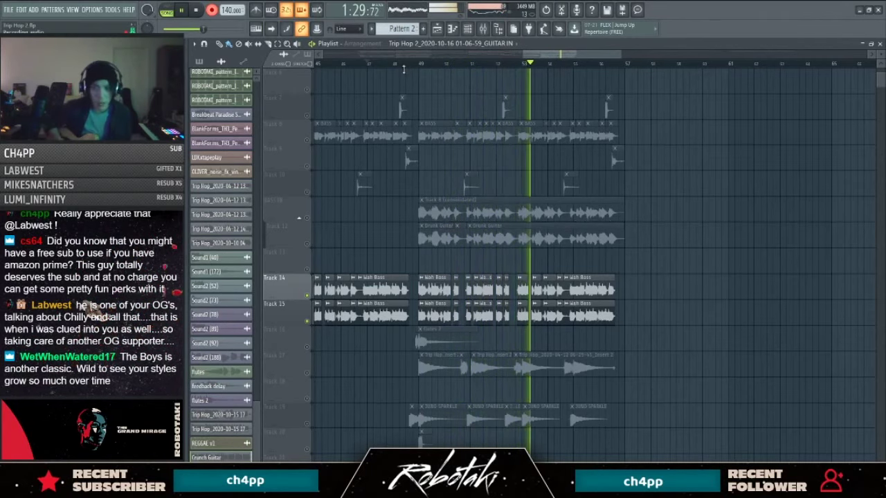
pyautogui.press('space')
pyautogui.hotkey('ctrl', 'z')
# Step: Record a guitar take on the lower GUITAR IN track from bar 47 and remove its tail after bar 57
pyautogui.press('Return')
pyautogui.press('space')
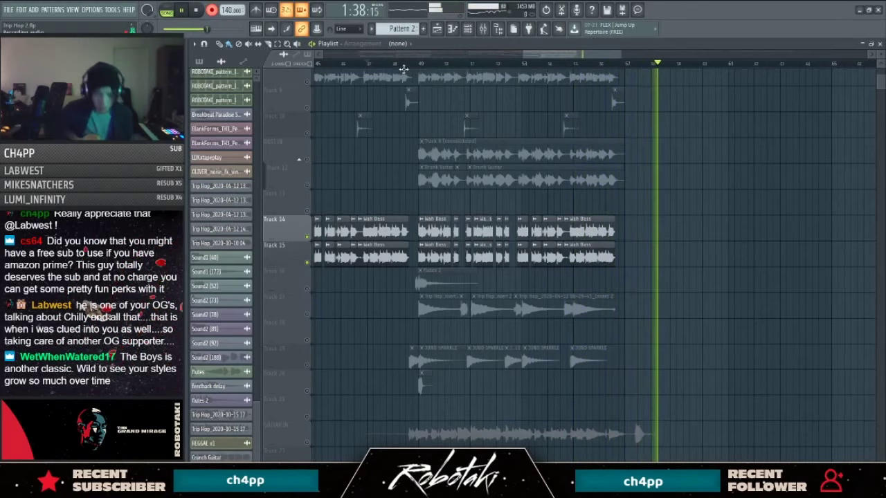
pyautogui.press('space')
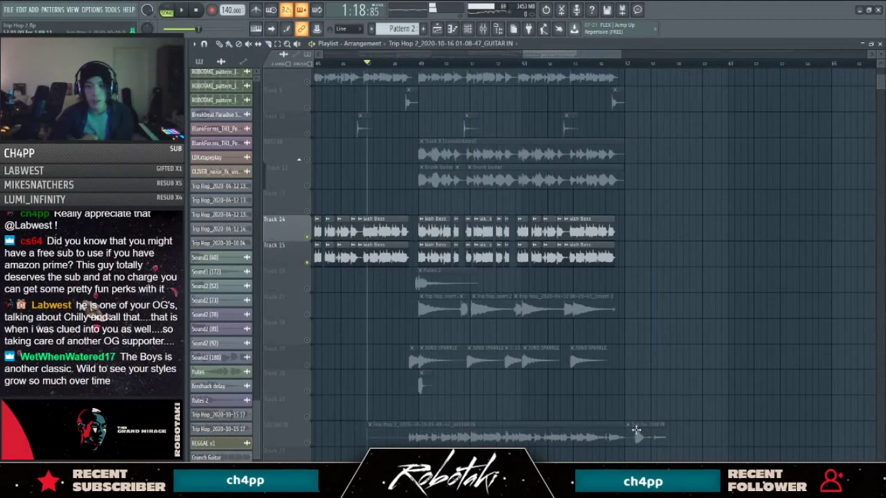
pyautogui.hotkey('ctrl', 'z')
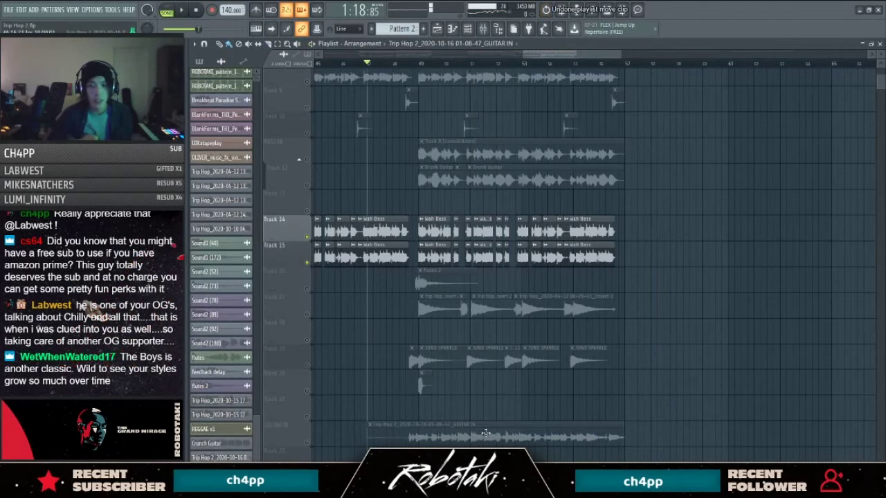
# Step: Try normalizing the recorded guitar take on the lower GUITAR IN track, then undo it
pyautogui.doubleClick(486, 434)
pyautogui.click(336, 184)
pyautogui.press('Escape')
pyautogui.hotkey('ctrl', 'z')
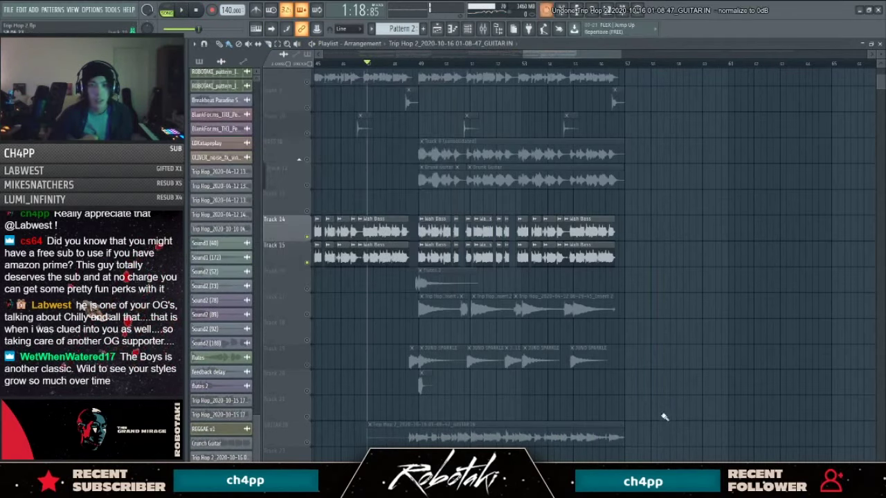
# Step: Rename the recorded guitar clip as Blues Sample Chop
pyautogui.click(370, 424)
pyautogui.click(375, 424)
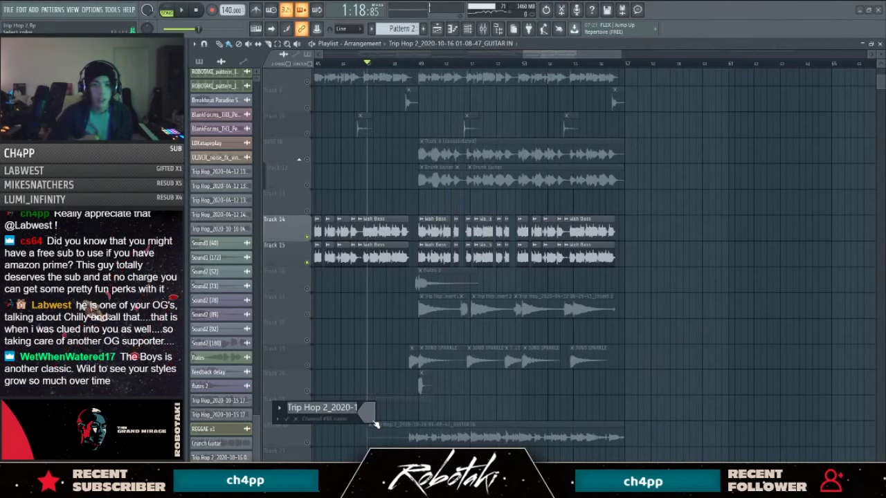
pyautogui.write('Blues')
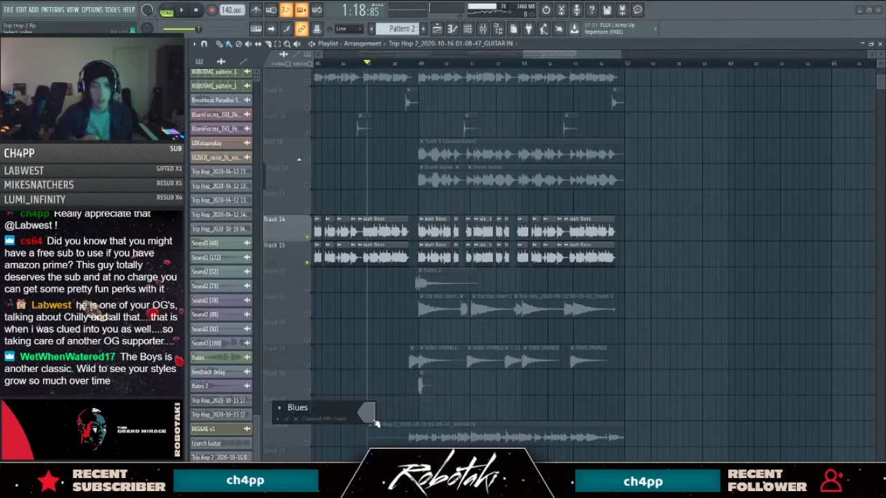
pyautogui.write(' Sample Chop')
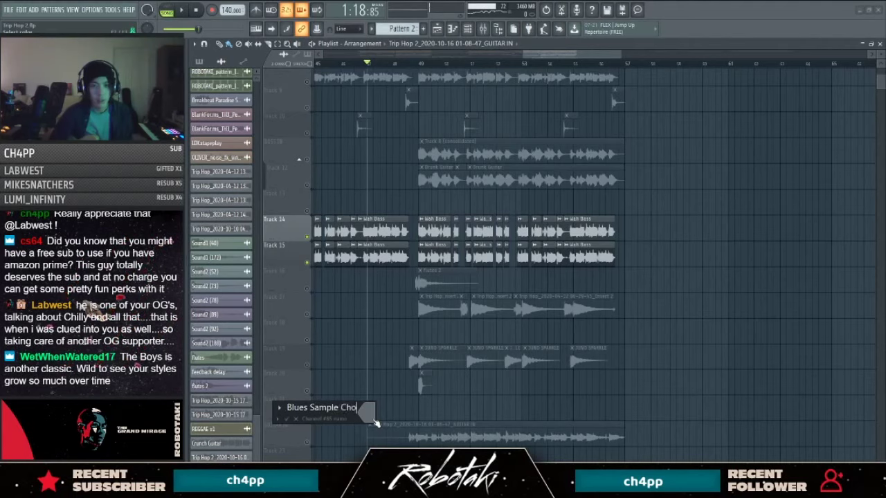
pyautogui.press('Return')
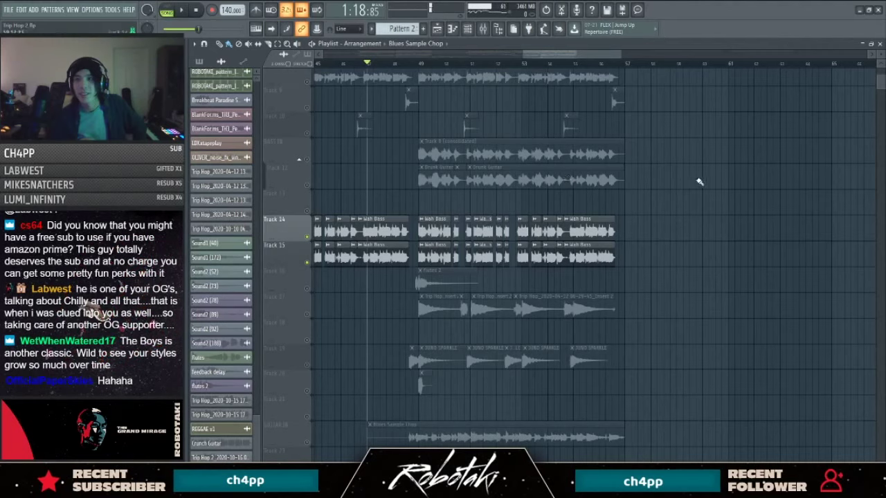
# Step: Reactivate all playlist tracks and play the full mix from bar 49
pyautogui.keyDown('ctrl'); pyautogui.click(309, 237); pyautogui.keyUp('ctrl')
pyautogui.keyDown('ctrl'); pyautogui.click(309, 236); pyautogui.keyUp('ctrl')
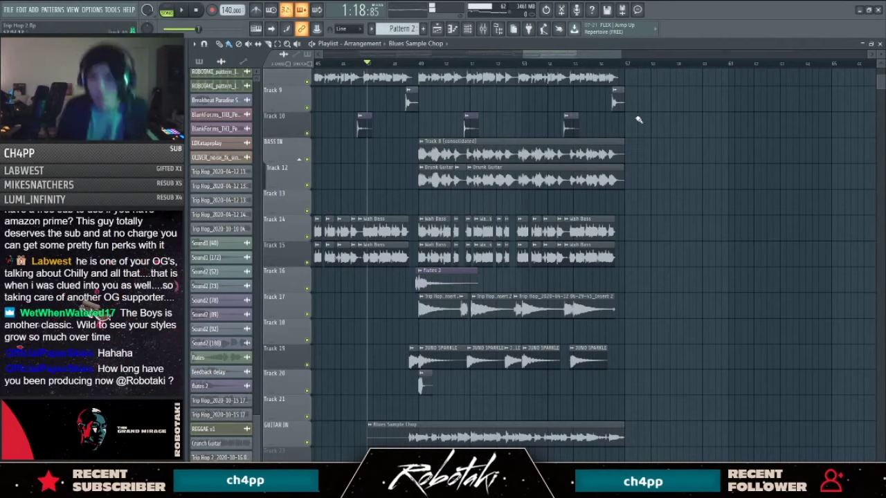
pyautogui.scroll(2, 474, 125)
pyautogui.click(371, 64)
pyautogui.press('space')
pyautogui.press('space')
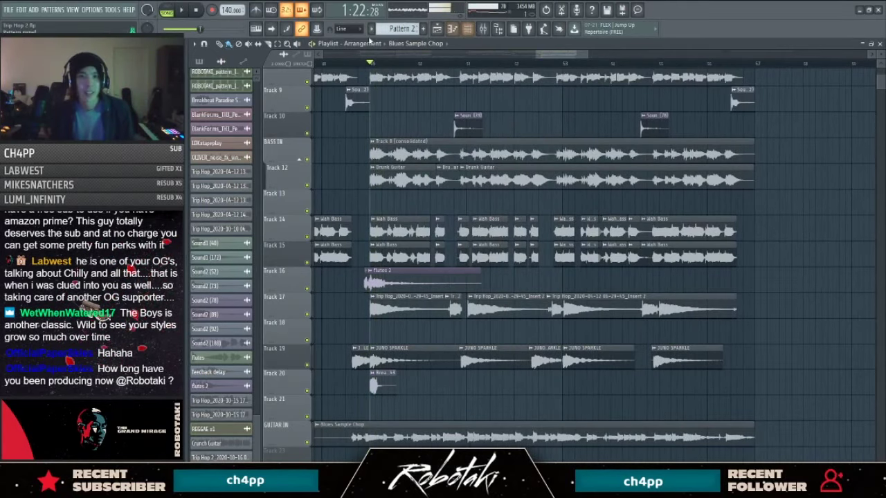
pyautogui.click(346, 29)
pyautogui.click(347, 41)
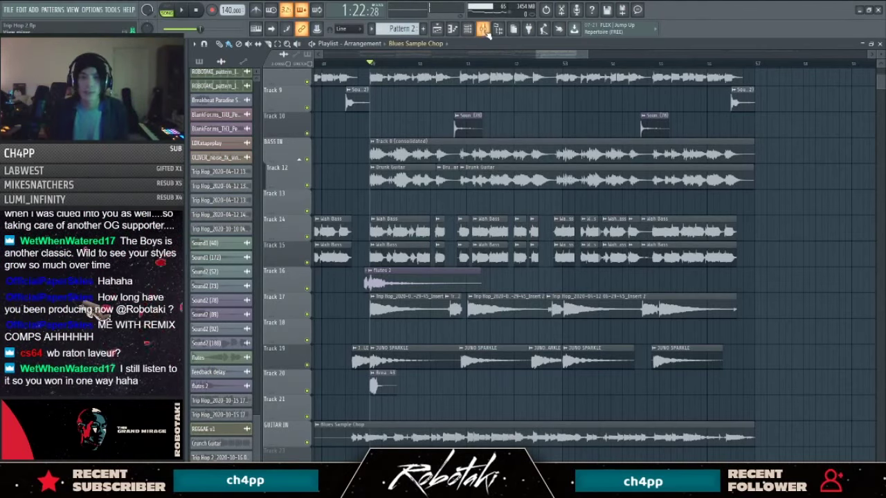
# Step: Play from bar 49 and reset the Blues Sample Chop channel's panning to its default
pyautogui.press('F9')
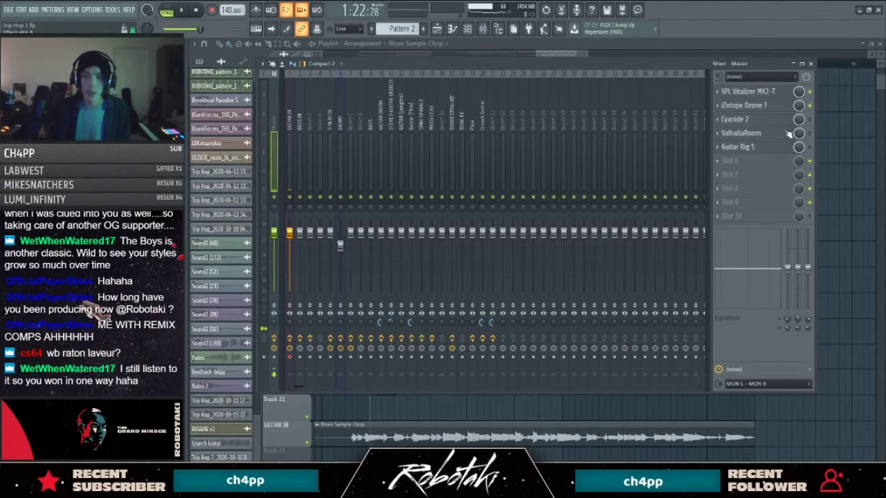
pyautogui.press('F9')
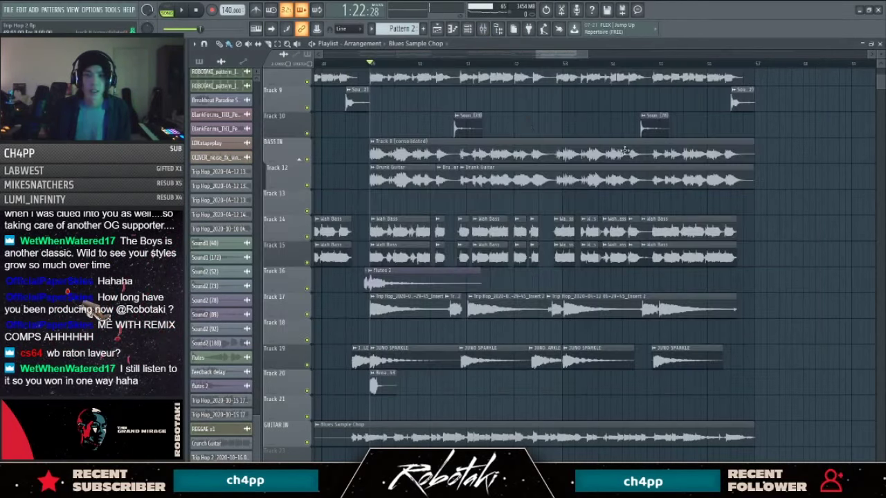
pyautogui.press('space')
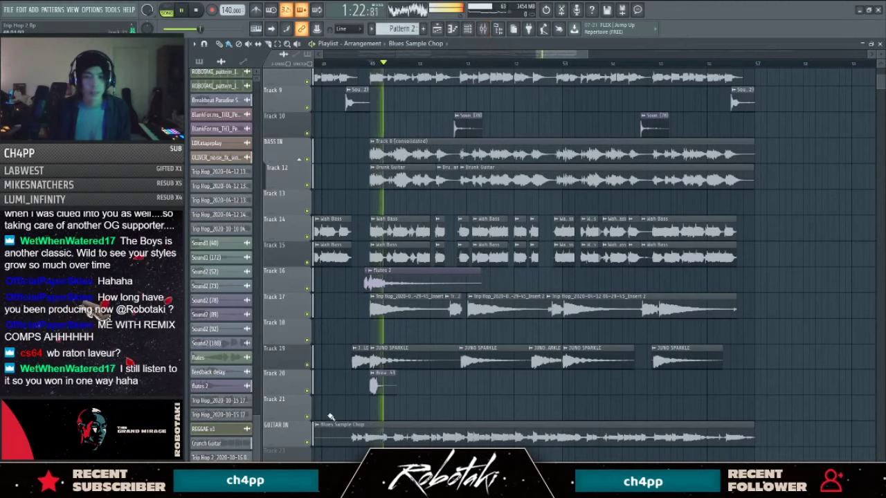
pyautogui.doubleClick(372, 430)
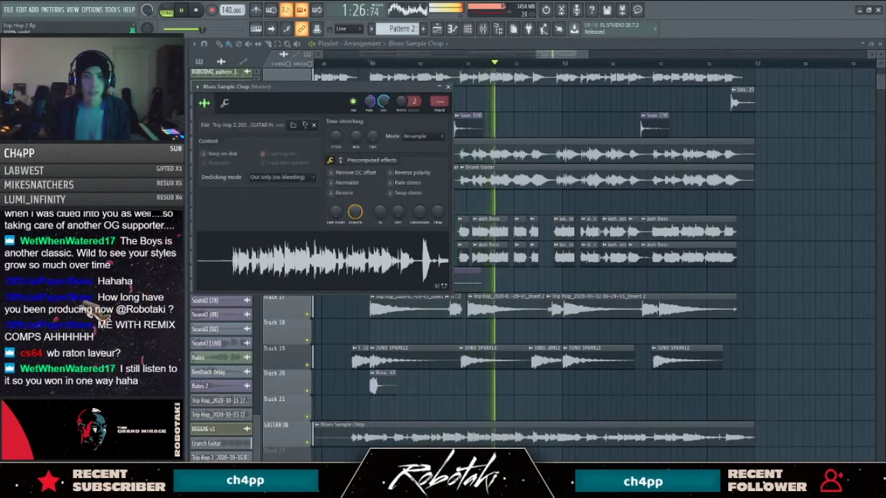
pyautogui.rightClick(366, 101)
pyautogui.click(376, 111)
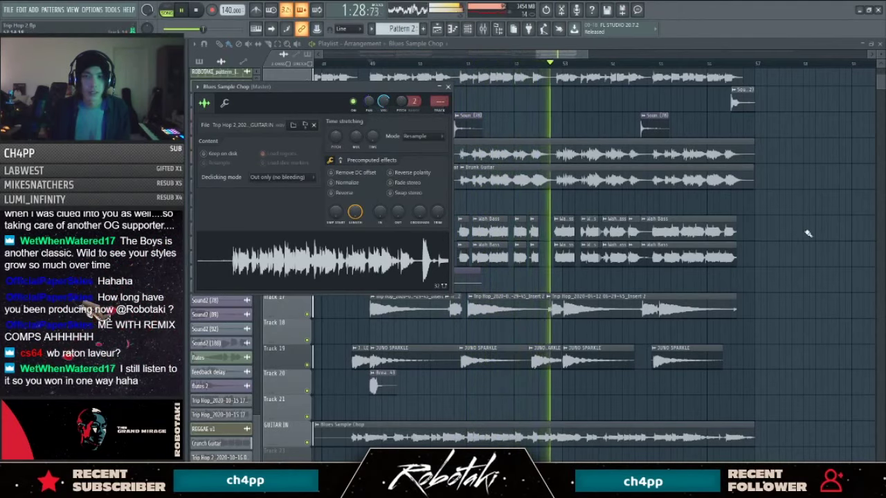
pyautogui.press('Escape')
# Step: Stop playback and move the Blues Sample Chop clip onto Track 12 at about bar 62, beyond the current arrangement
pyautogui.scroll(-2, 486, 369)
pyautogui.scroll(-2, 443, 371)
pyautogui.scroll(4, 498, 384)
pyautogui.scroll(-5, 484, 389)
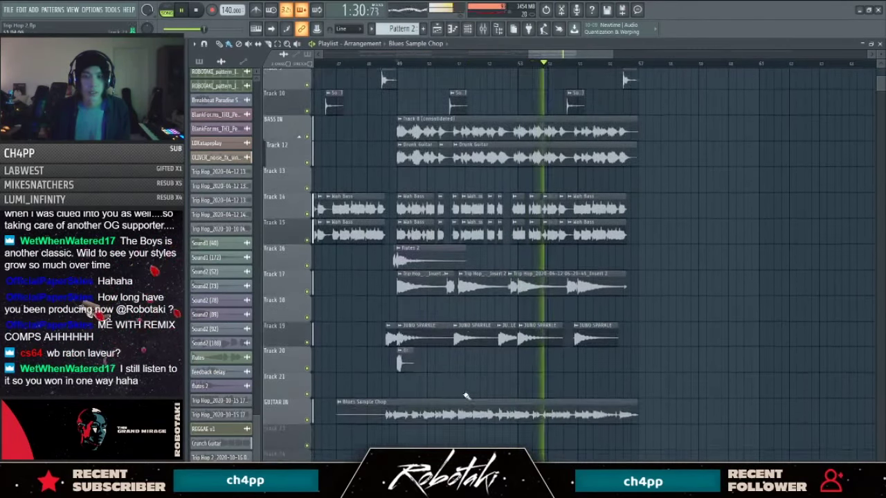
pyautogui.scroll(-1, 453, 385)
pyautogui.press('space')
pyautogui.scroll(-1, 441, 397)
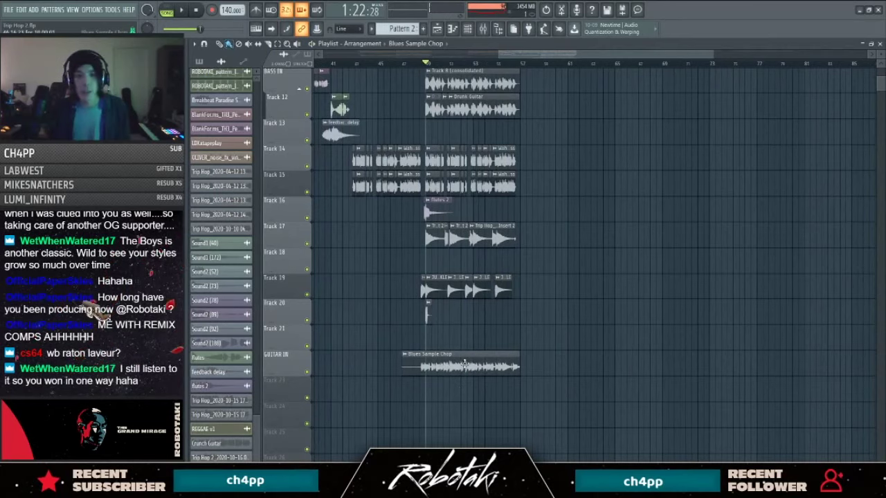
pyautogui.moveTo(405, 367); pyautogui.dragTo(555, 319)
pyautogui.scroll(2, 539, 305)
pyautogui.scroll(1, 597, 332)
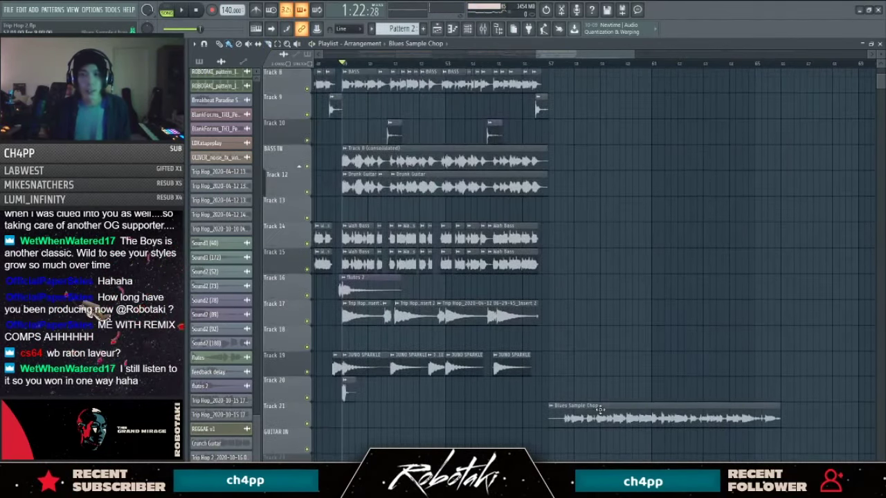
pyautogui.moveTo(600, 407); pyautogui.dragTo(721, 161)
pyautogui.scroll(-3, 611, 190)
pyautogui.scroll(3, 553, 152)
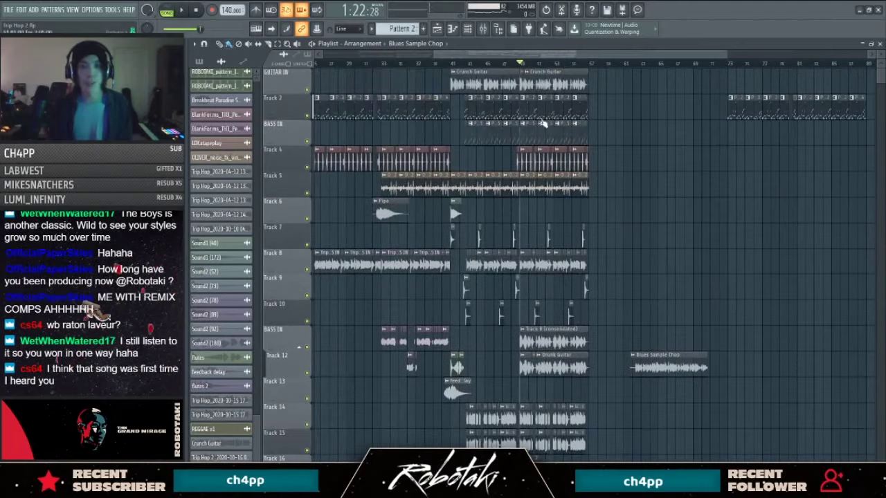
# Step: Play from bar 57 while placing the pattern clips on Track 2 across about bars 57 to 73
pyautogui.click(573, 63)
pyautogui.press('space')
pyautogui.moveTo(713, 70); pyautogui.dragTo(877, 119)
pyautogui.scroll(-3, 699, 124)
pyautogui.moveTo(803, 93); pyautogui.dragTo(706, 143)
pyautogui.moveTo(646, 116); pyautogui.dragTo(572, 124)
pyautogui.scroll(3, 577, 242)
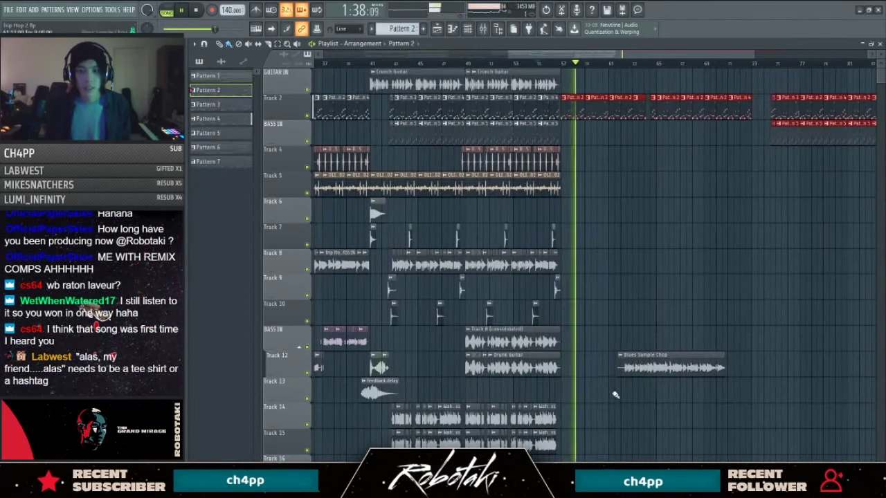
# Step: Select bars 57 to 65 in the playlist and play back that section
pyautogui.scroll(-2, 577, 208)
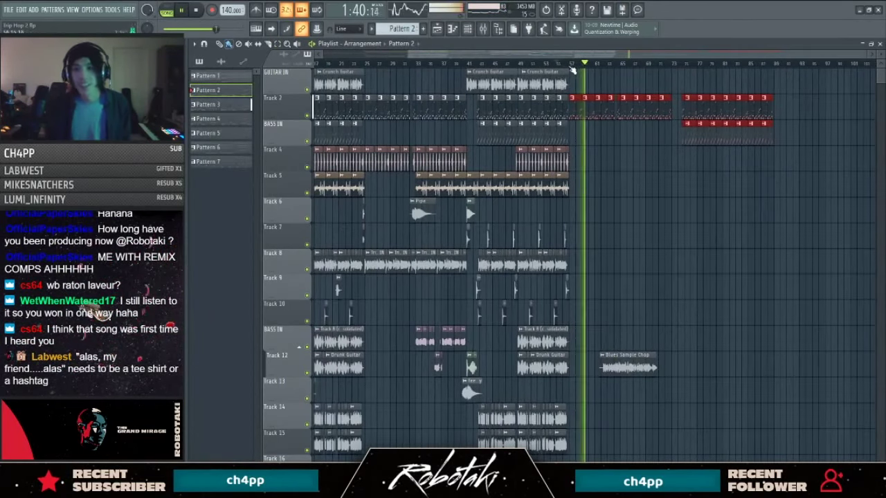
pyautogui.hotkey('ctrl', 'z')
pyautogui.moveTo(575, 69); pyautogui.dragTo(671, 69)
pyautogui.moveTo(575, 67); pyautogui.dragTo(621, 82)
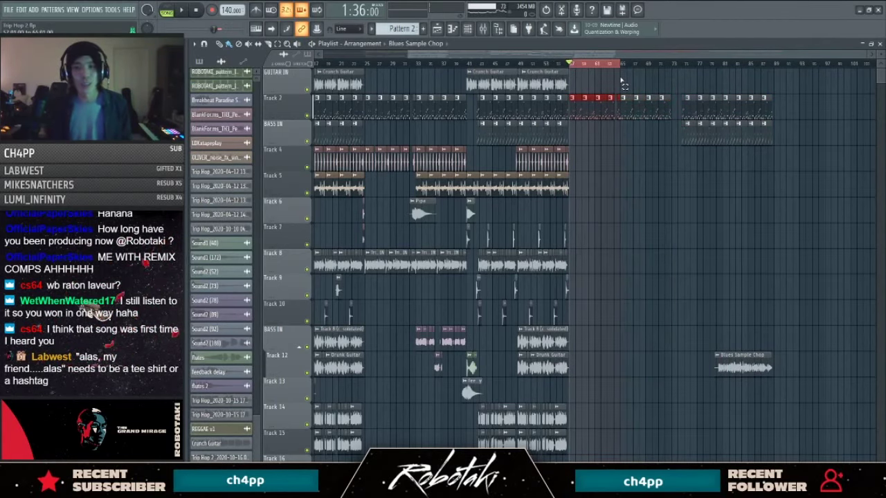
pyautogui.scroll(2, 622, 122)
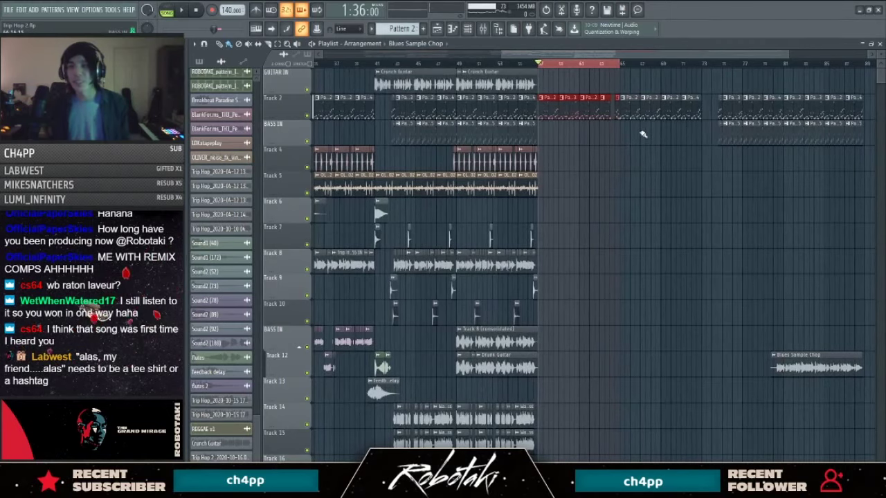
pyautogui.press('space')
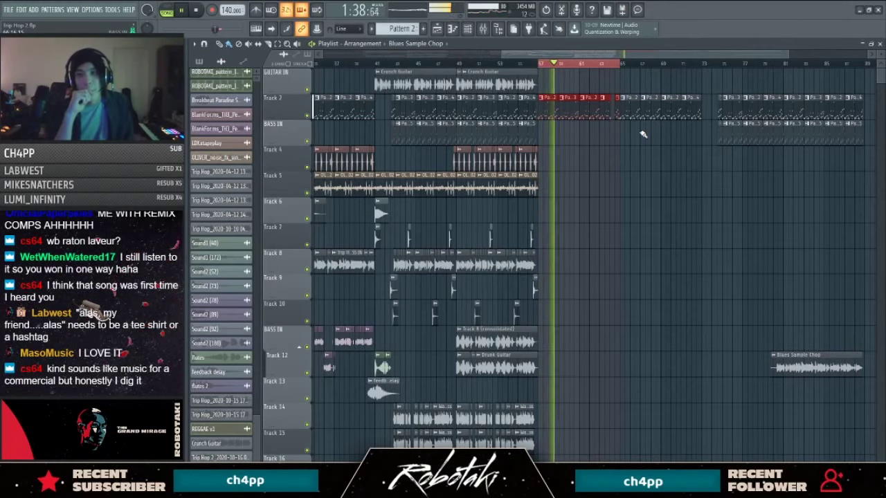
pyautogui.press('space')
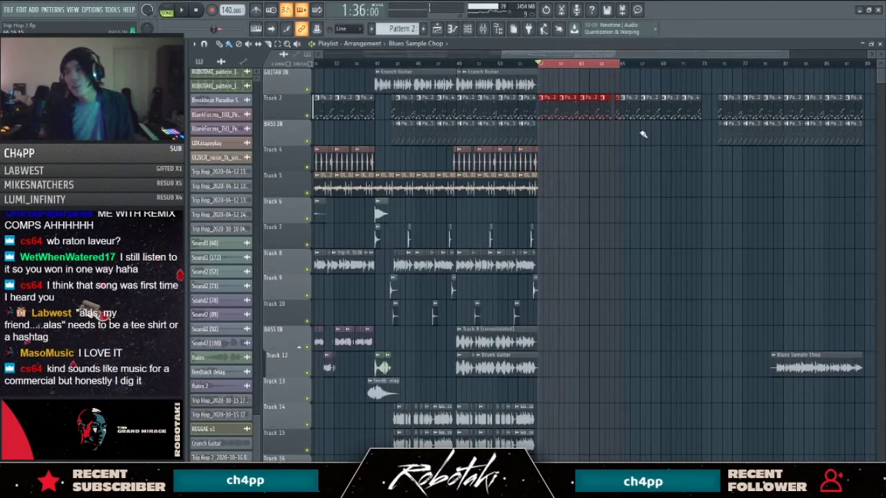
# Step: Copy the Crunch Guitar clip at bar 17 to bar 1 on the upper GUITAR IN track
pyautogui.scroll(-2, 547, 64)
pyautogui.scroll(1, 493, 86)
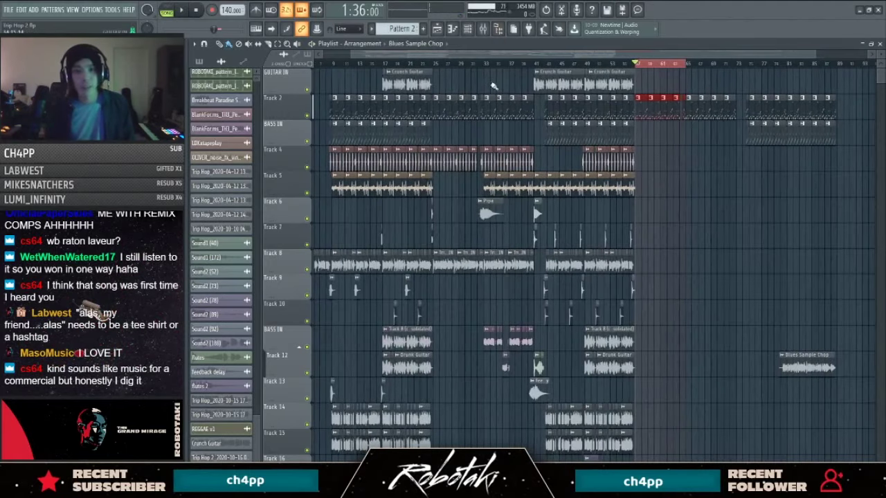
pyautogui.moveTo(502, 55); pyautogui.dragTo(399, 82)
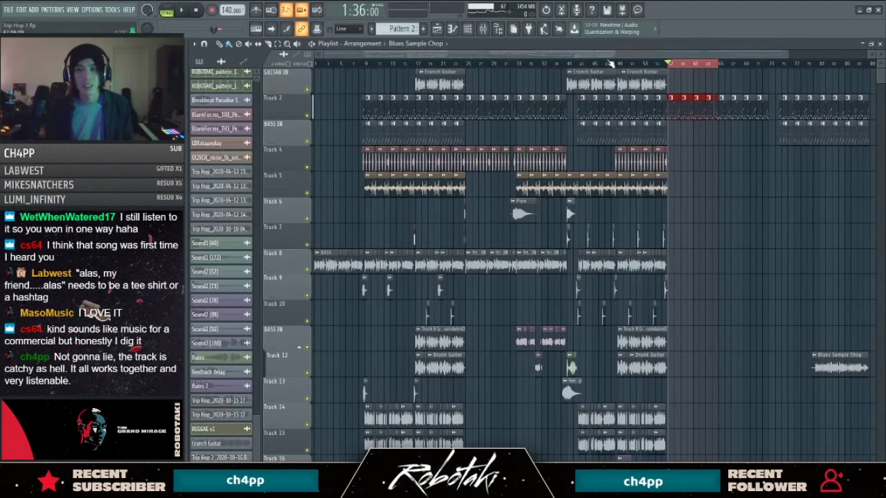
pyautogui.click(351, 63)
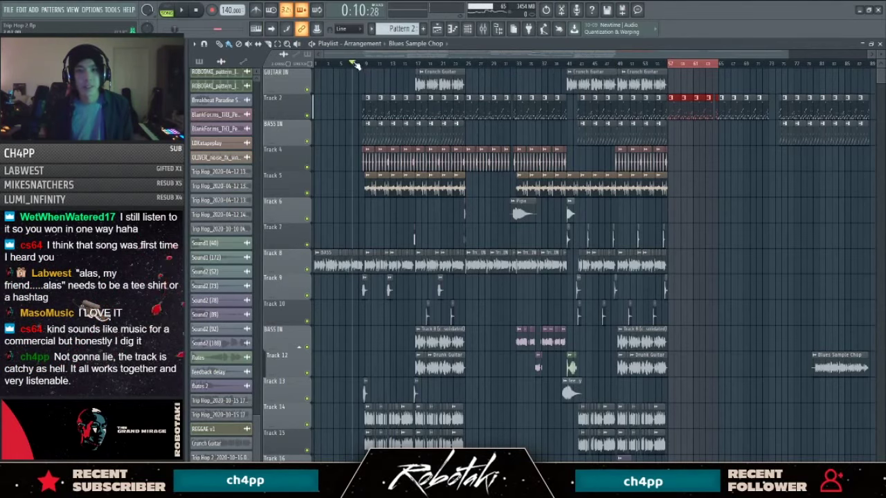
pyautogui.scroll(-4, 418, 109)
pyautogui.scroll(4, 418, 110)
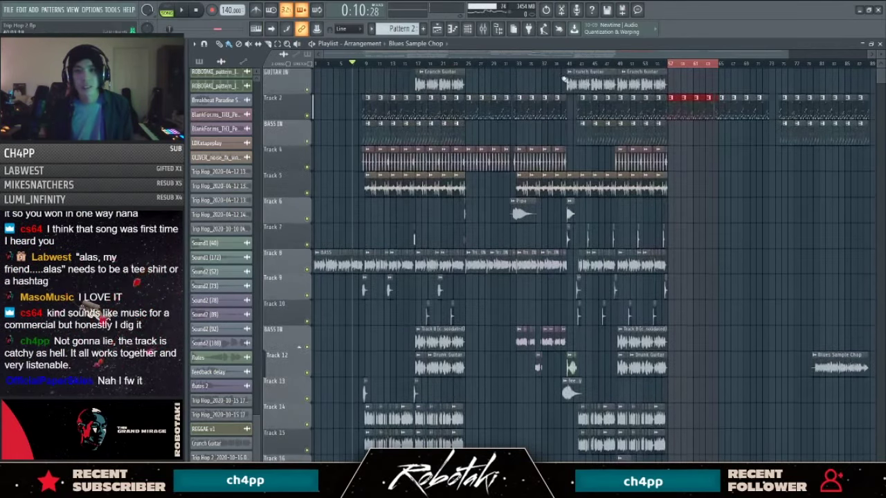
pyautogui.click(438, 87)
pyautogui.moveTo(438, 85); pyautogui.dragTo(274, 88)
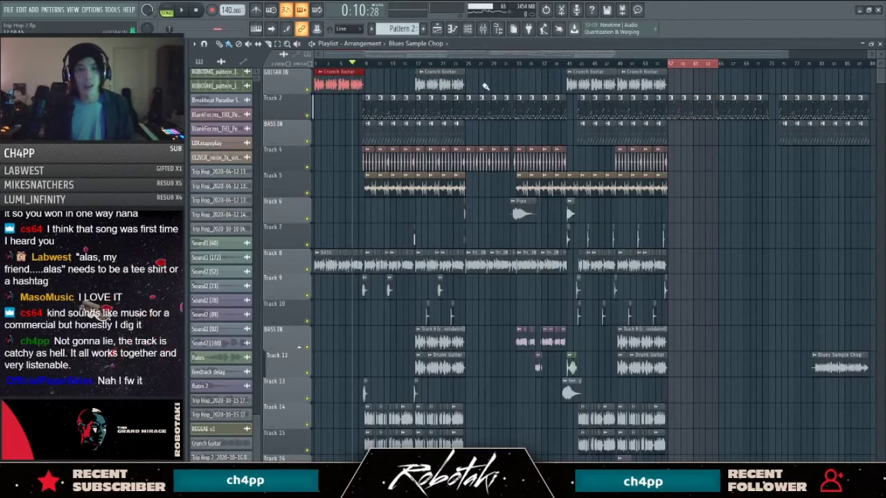
# Step: Play the arrangement from about bar 8 to hear the intro lead into bar 9
pyautogui.scroll(3, 465, 61)
pyautogui.moveTo(465, 59); pyautogui.dragTo(228, 82)
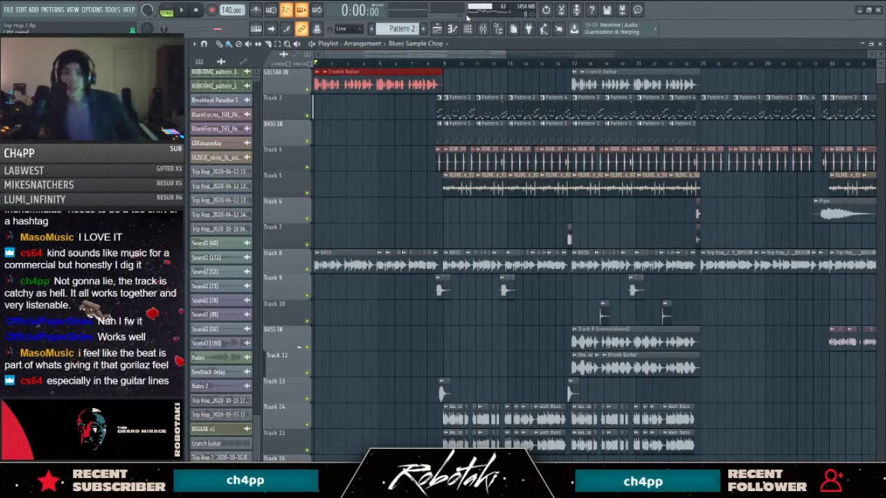
pyautogui.scroll(2, 462, 149)
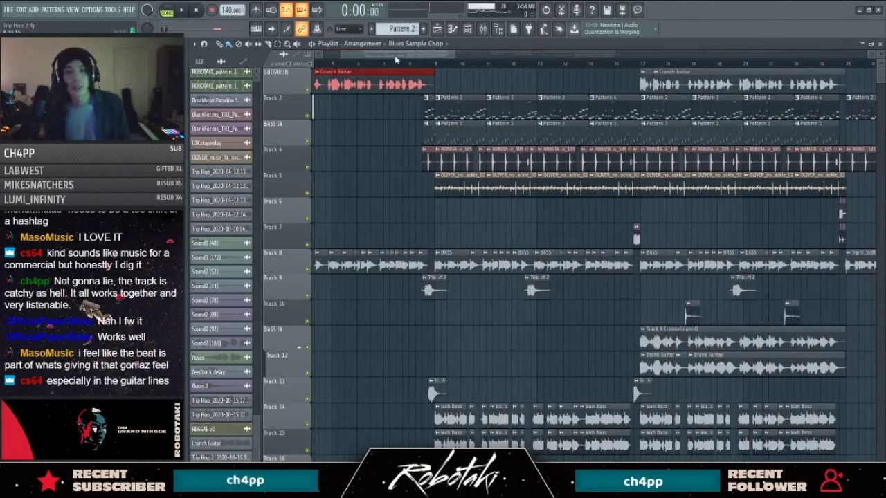
pyautogui.scroll(1, 400, 58)
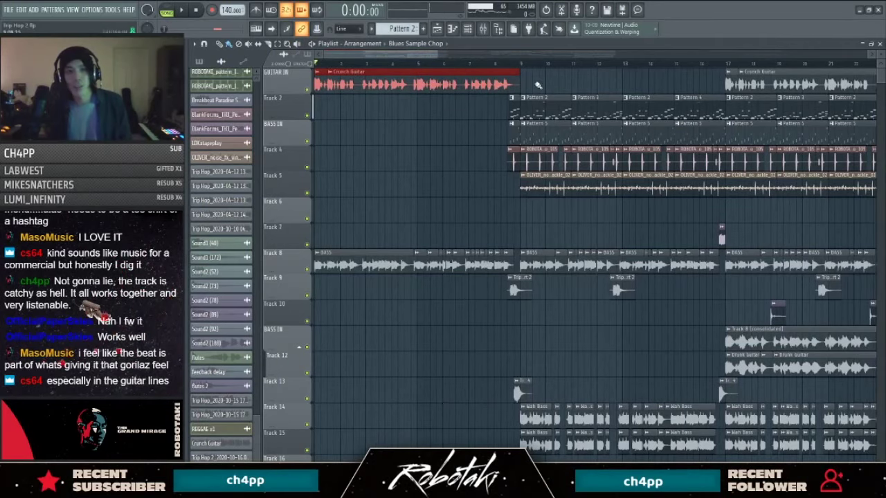
pyautogui.scroll(-2, 495, 144)
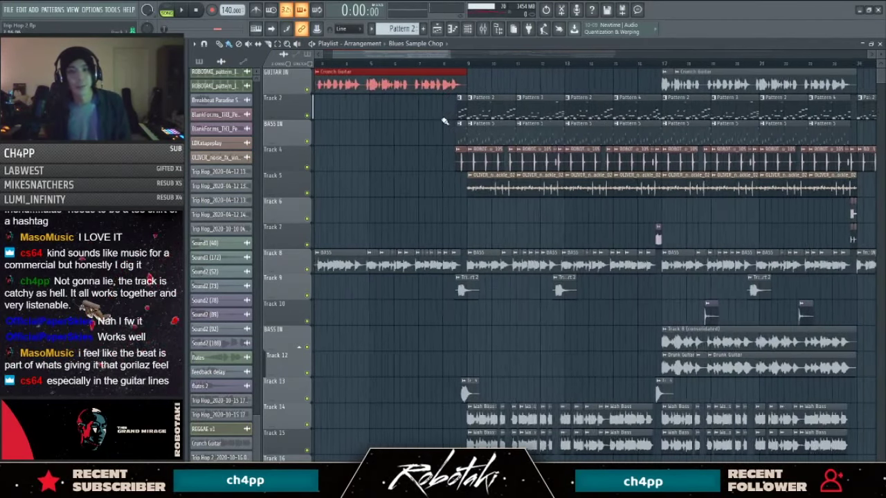
pyautogui.click(454, 66)
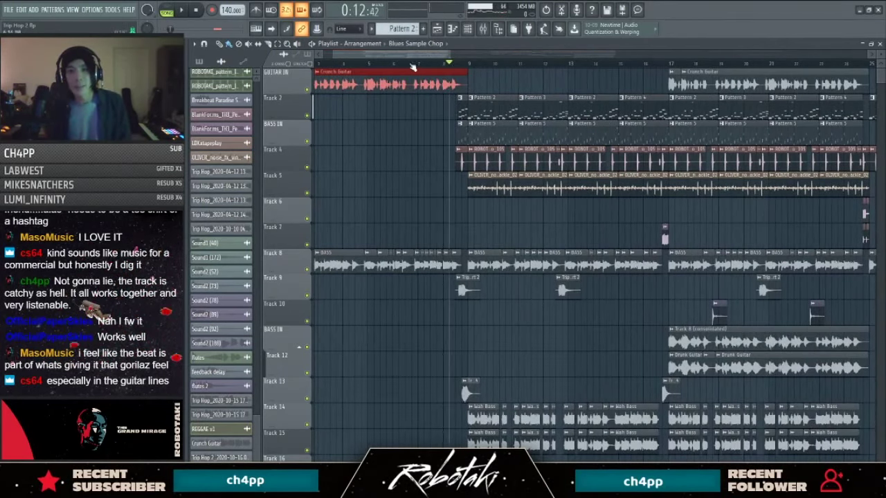
pyautogui.click(462, 68)
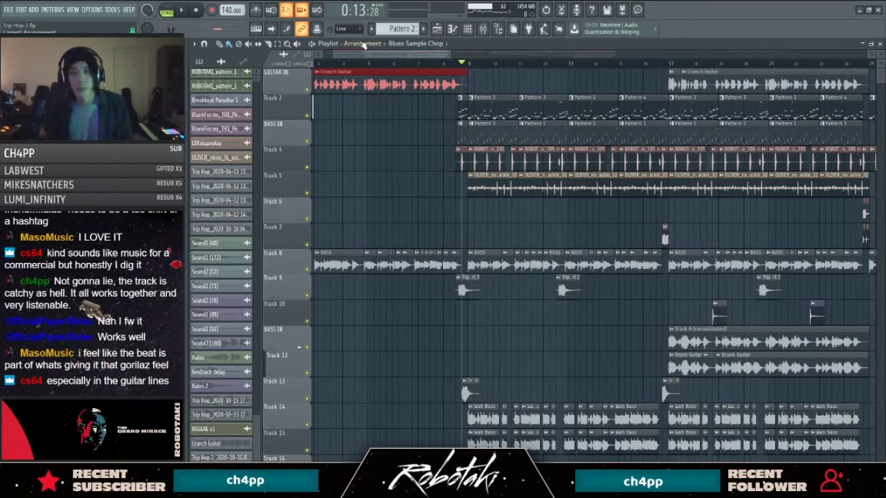
pyautogui.moveTo(417, 65); pyautogui.dragTo(436, 65)
pyautogui.press('space')
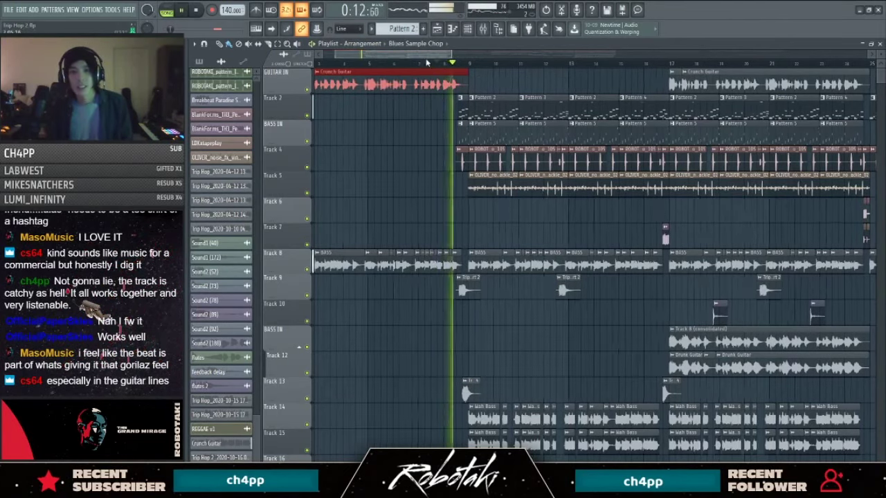
# Step: Play the arrangement from just before bar 9 to hear the intro lead into the following section
pyautogui.press('space')
pyautogui.hscroll(2, 433, 71)
pyautogui.click(390, 70)
pyautogui.press('space')
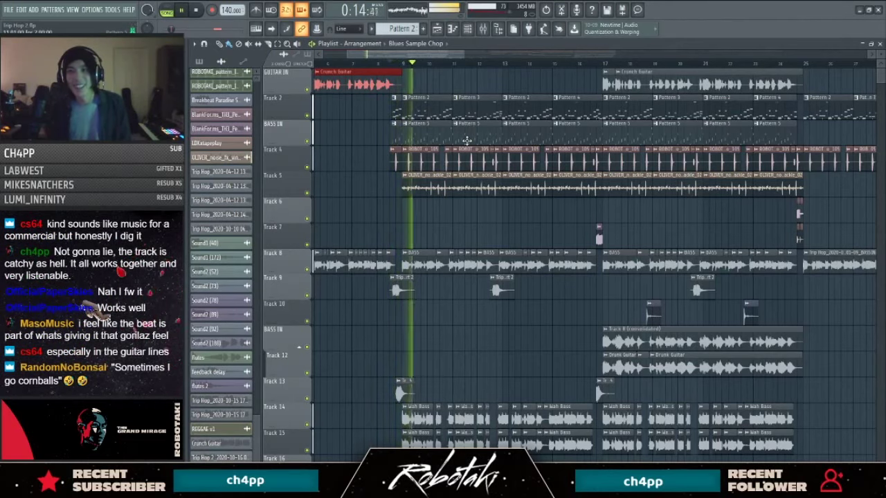
pyautogui.scroll(-2, 468, 231)
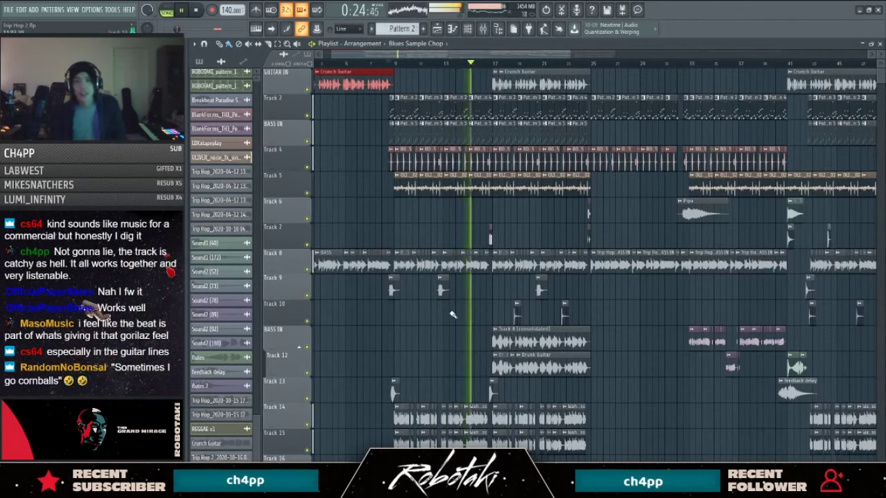
pyautogui.scroll(2, 476, 64)
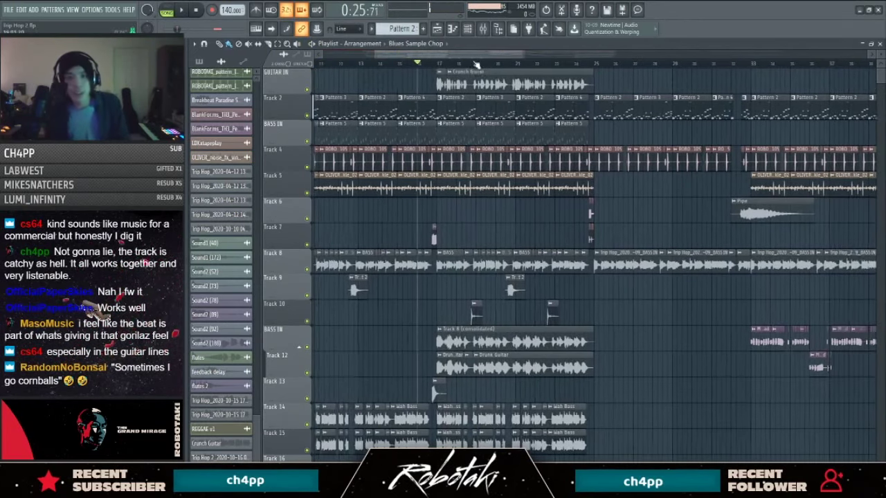
pyautogui.hscroll(1, 399, 69)
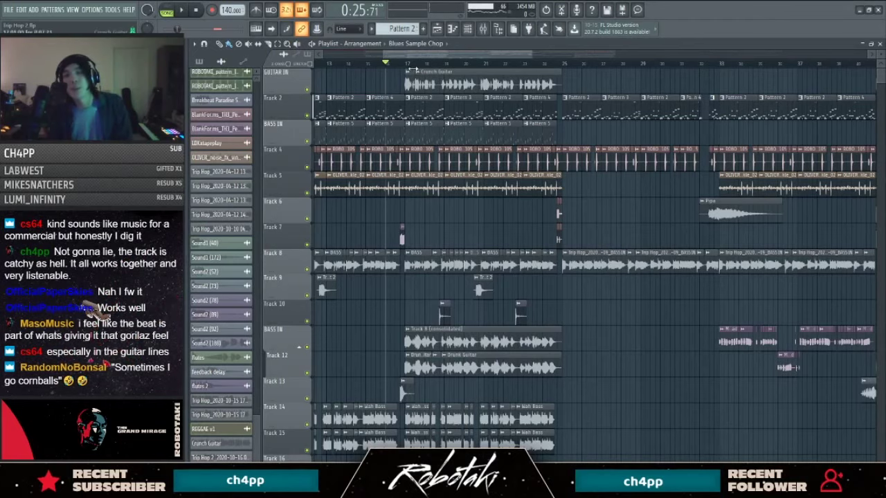
# Step: Play the section from bar 17 through to the start of bar 25
pyautogui.click(408, 63)
pyautogui.press('space')
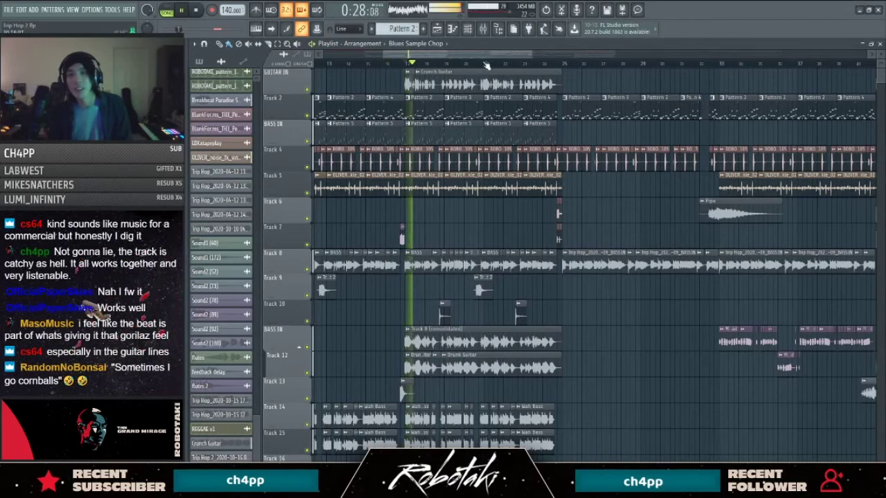
pyautogui.moveTo(464, 56); pyautogui.dragTo(474, 56)
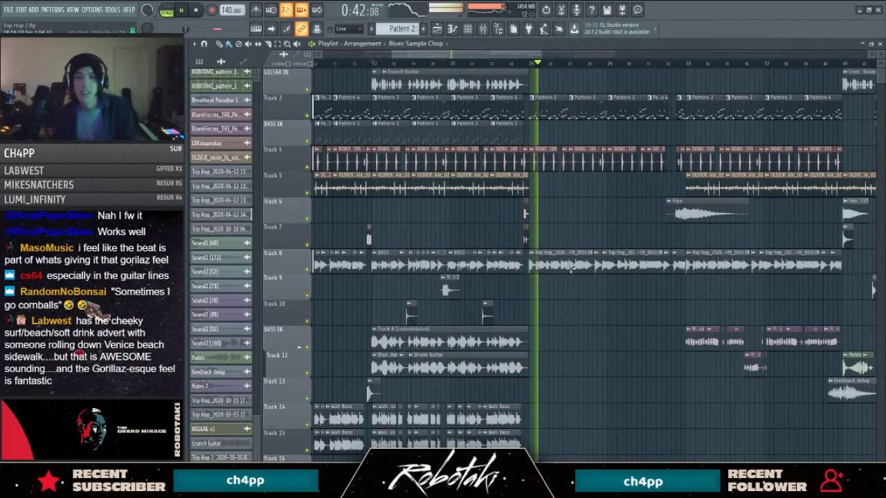
# Step: Move the two LDKxtapeplay clips just before bar 25 to bar 25 on Track 7 and duplicate them to fill that bar
pyautogui.press('space')
pyautogui.scroll(3, 532, 284)
pyautogui.scroll(3, 541, 286)
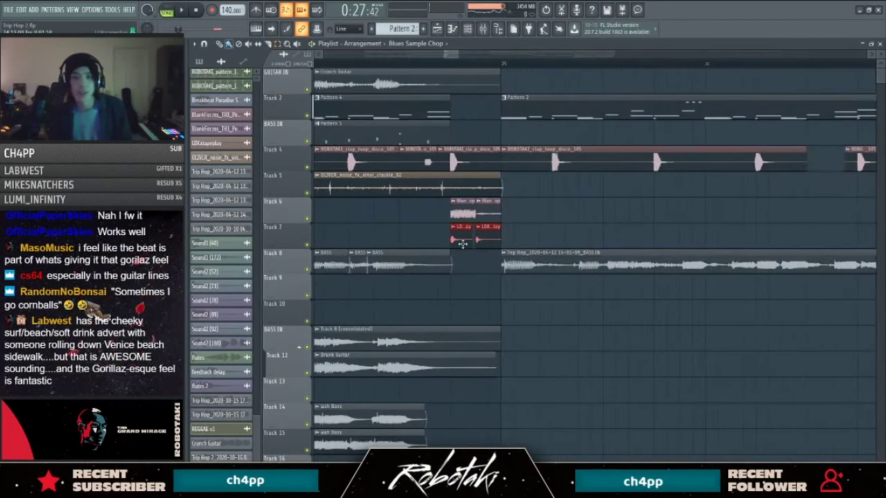
pyautogui.moveTo(460, 244); pyautogui.dragTo(518, 241)
pyautogui.press('space')
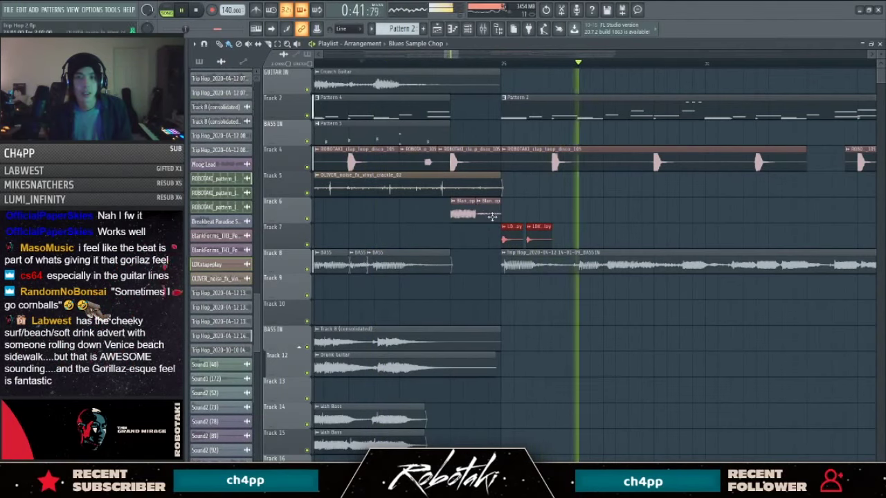
pyautogui.press('space')
pyautogui.hotkey('ctrl', 'z')
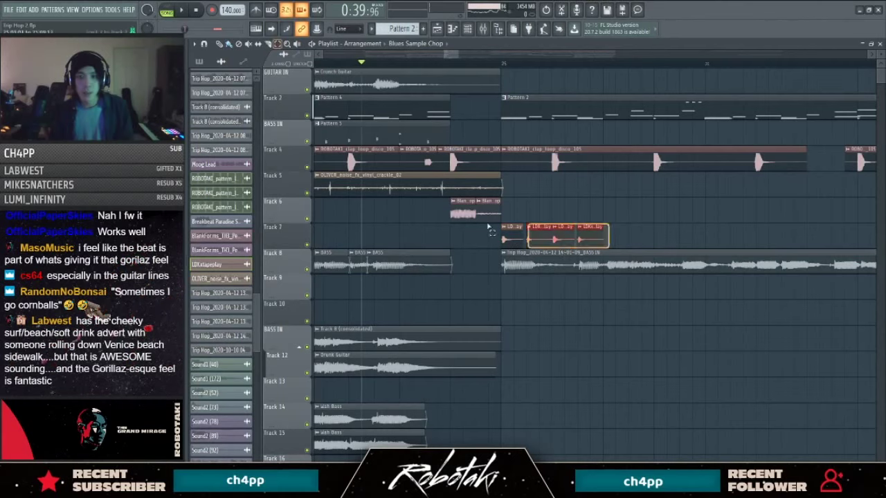
pyautogui.hotkey('ctrl', 'b')
pyautogui.scroll(-2, 623, 247)
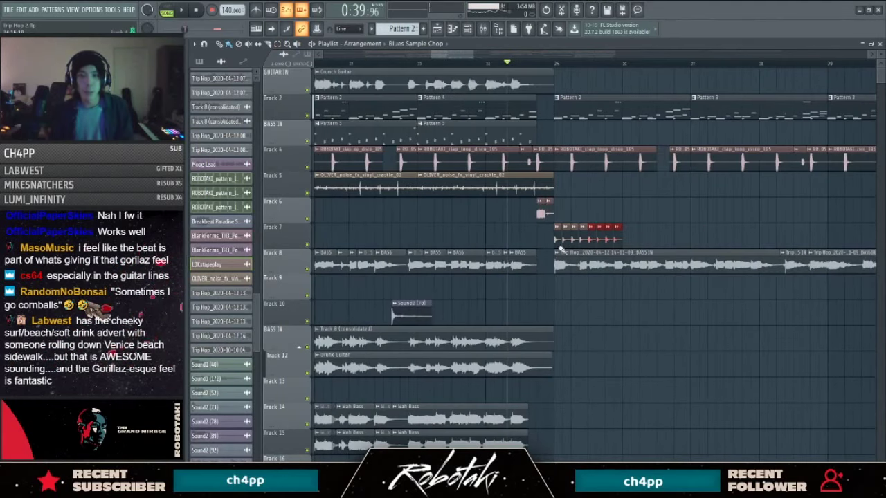
# Step: Open the LDKxtapeplay sample settings and play the section from bar 25
pyautogui.doubleClick(559, 241)
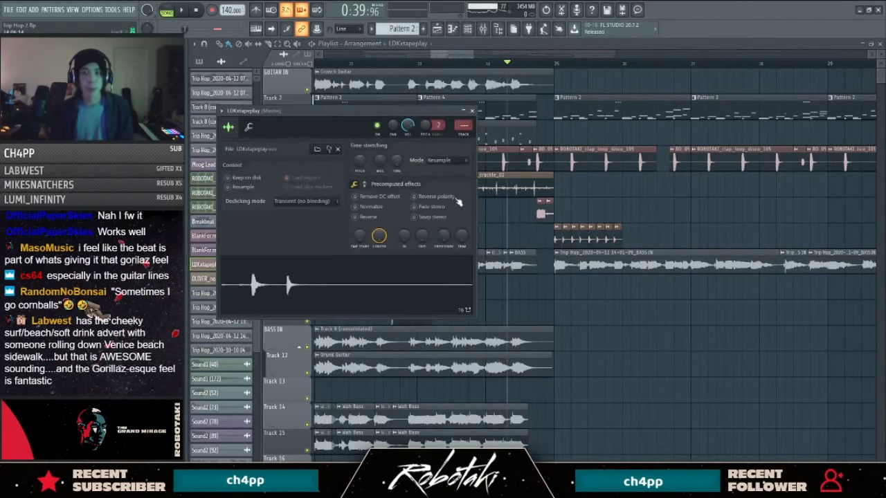
pyautogui.click(559, 60)
pyautogui.press('space')
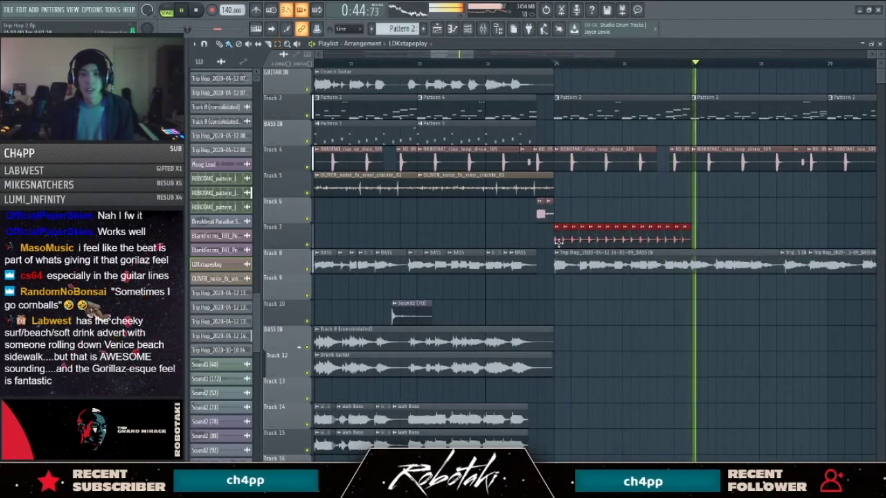
# Step: Extend the LDKxtapeplay clips on Track 7 up to bar 33 and copy that run to bars 33 to 41
pyautogui.scroll(-3, 738, 301)
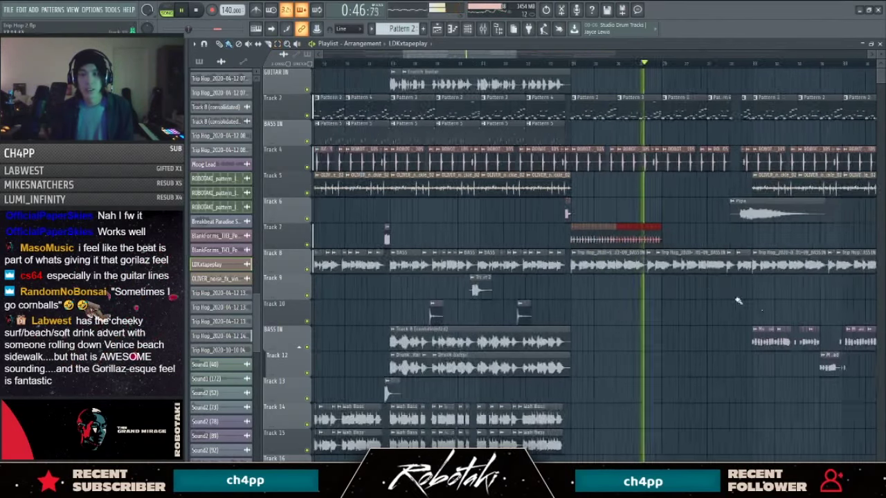
pyautogui.scroll(3, 707, 284)
pyautogui.moveTo(627, 235); pyautogui.dragTo(453, 240)
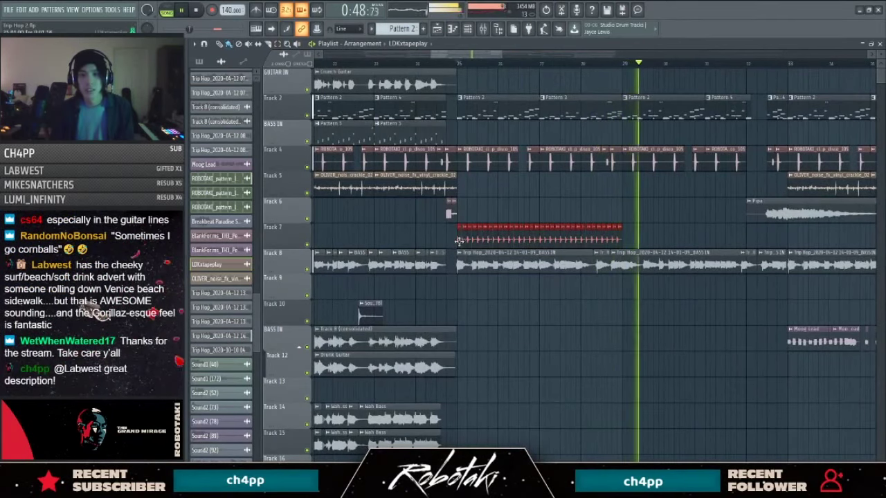
pyautogui.scroll(-3, 544, 248)
pyautogui.moveTo(529, 246); pyautogui.dragTo(337, 241)
pyautogui.press('space')
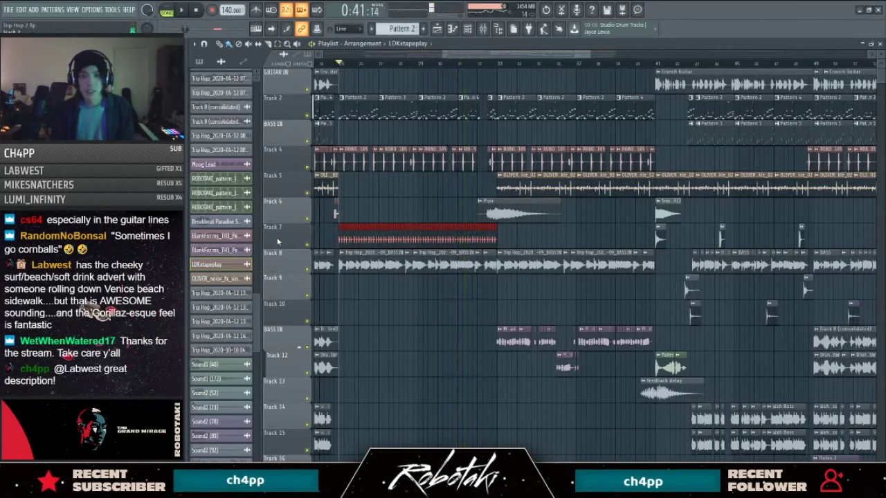
pyautogui.moveTo(338, 235); pyautogui.dragTo(513, 243)
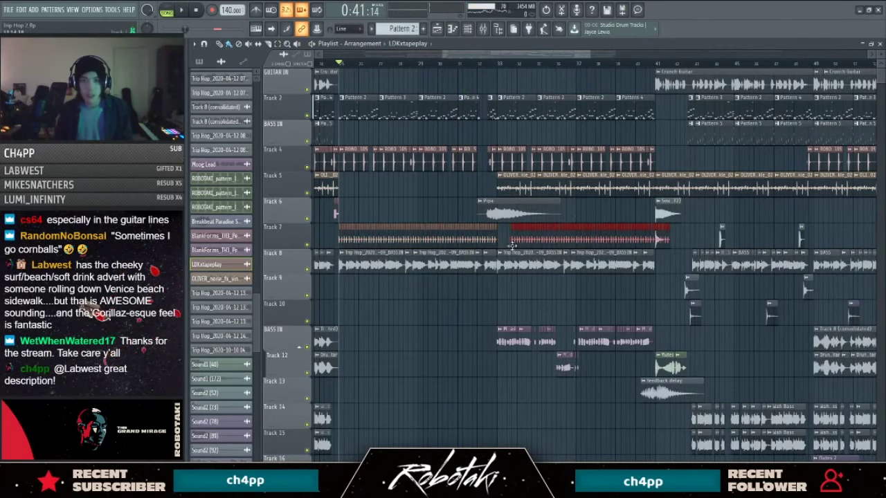
pyautogui.scroll(3, 496, 247)
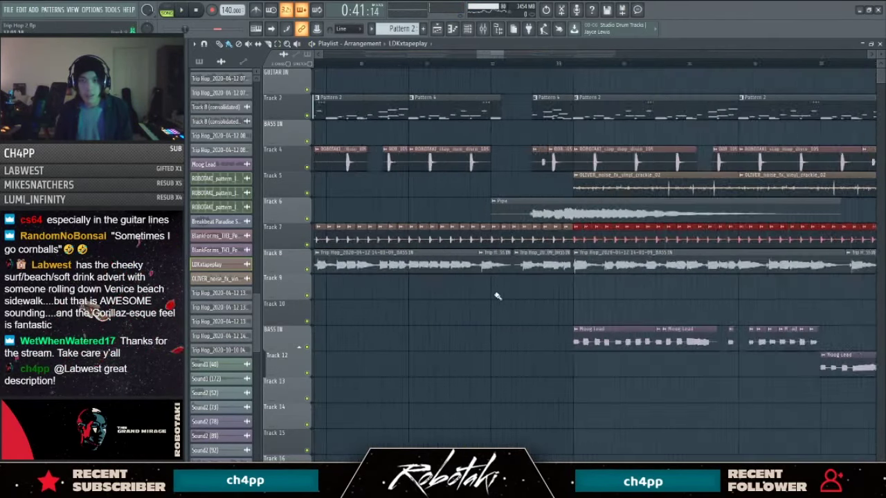
# Step: Play from about bar 32 and delete the LDKxtapeplay clips in the break leading up to bar 33 on Track 7
pyautogui.click(451, 64)
pyautogui.press('space')
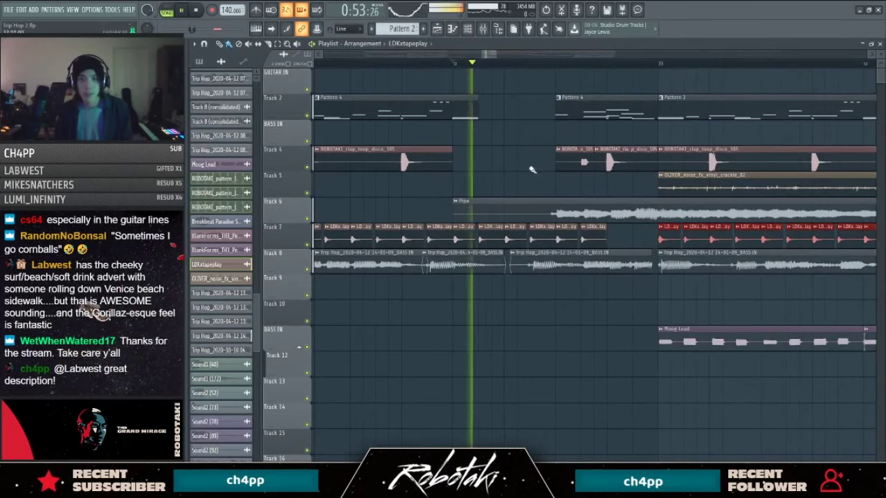
pyautogui.rightClick(593, 235)
pyautogui.press('space')
pyautogui.press('space')
pyautogui.rightClick(491, 243)
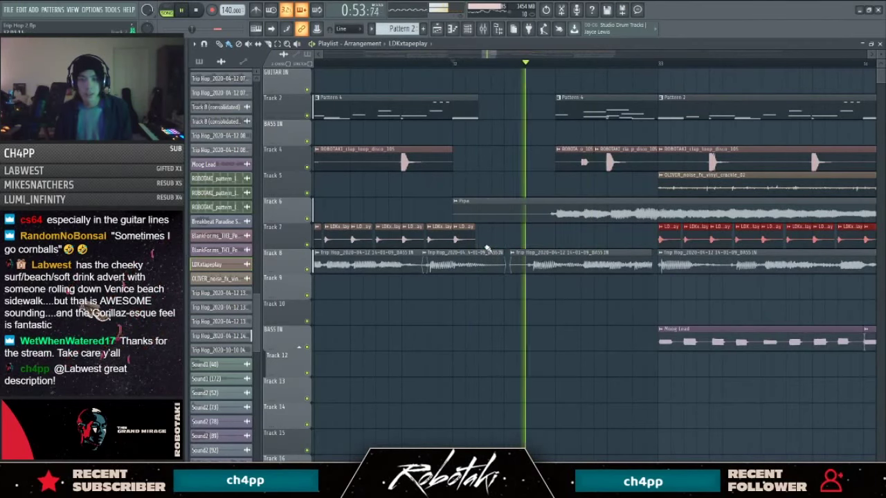
pyautogui.press('space')
# Step: Place LDKxtapeplay clips back on Track 7 just before bar 33, undo the earliest one and play through the transition
pyautogui.moveTo(661, 239); pyautogui.dragTo(622, 238)
pyautogui.press('space')
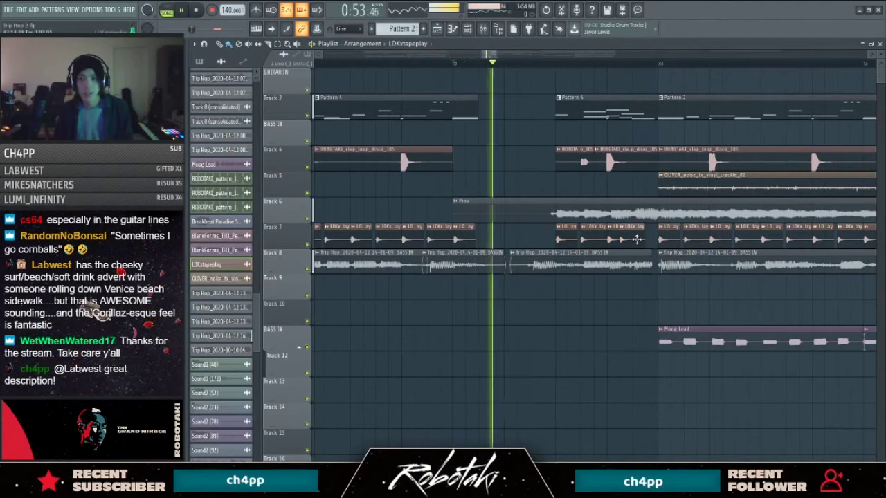
pyautogui.press('space')
pyautogui.hotkey('ctrl', 'z')
pyautogui.press('space')
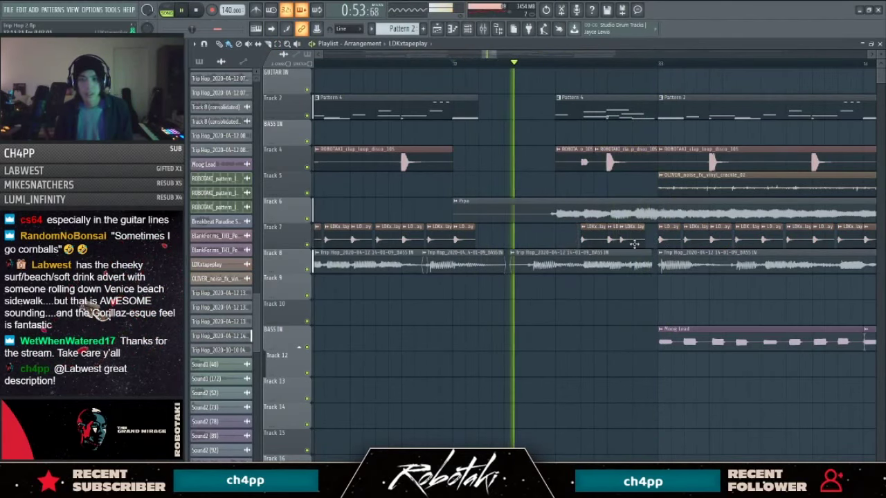
pyautogui.scroll(-3, 602, 292)
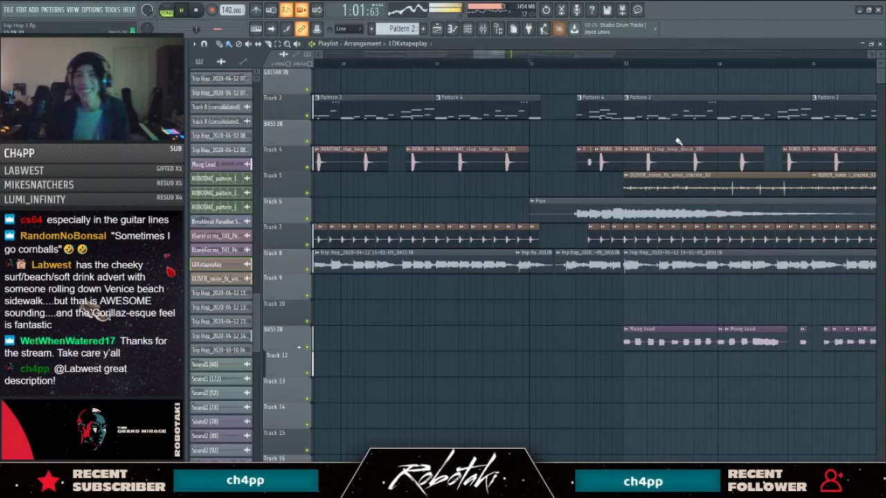
pyautogui.scroll(-3, 582, 377)
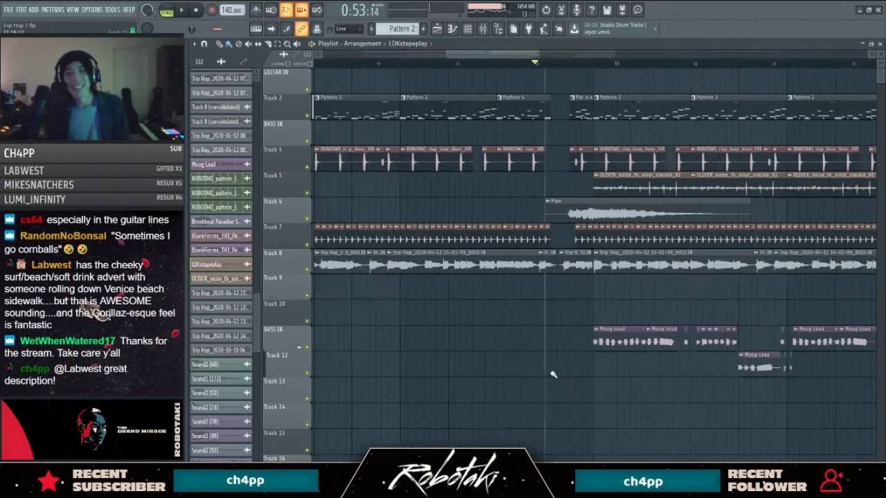
# Step: Play the arrangement from just before bar 41 to hear the Crunch Guitar entry
pyautogui.click(352, 30)
pyautogui.click(346, 39)
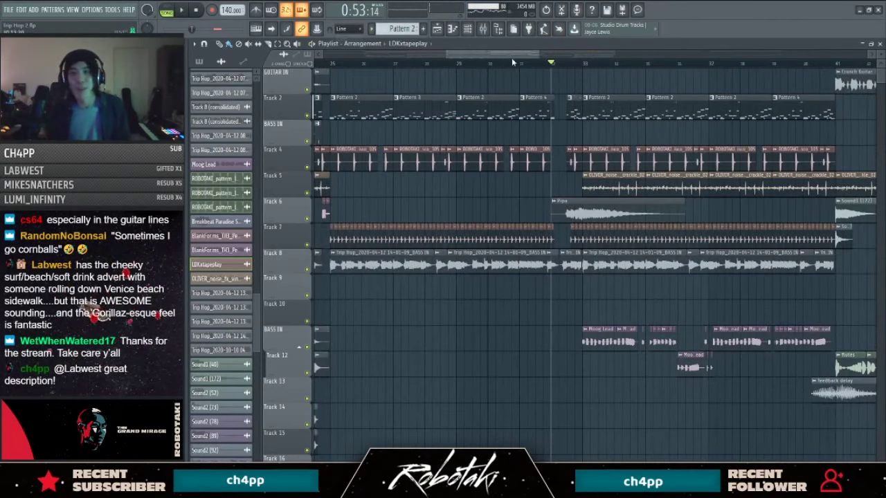
pyautogui.moveTo(512, 56); pyautogui.dragTo(549, 57)
pyautogui.scroll(-3, 484, 90)
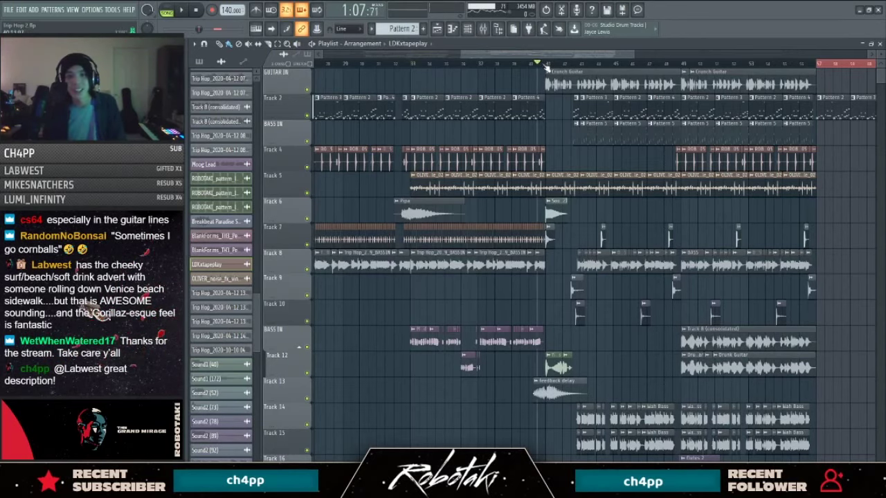
pyautogui.press('space')
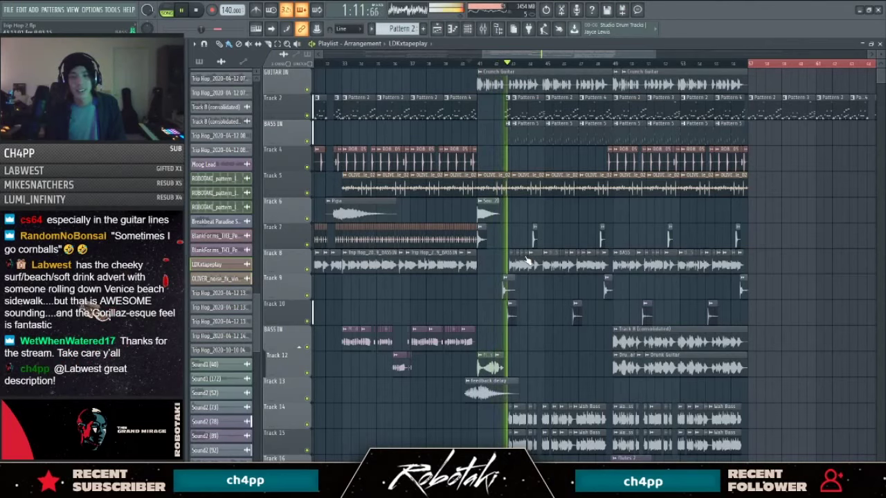
# Step: Turn on Normalize for the Crunch Guitar sample
pyautogui.click(497, 81)
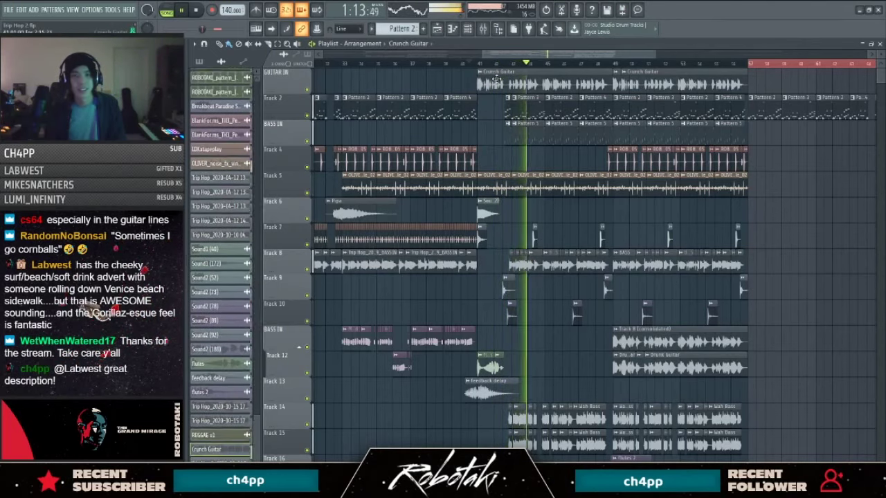
pyautogui.click(496, 81)
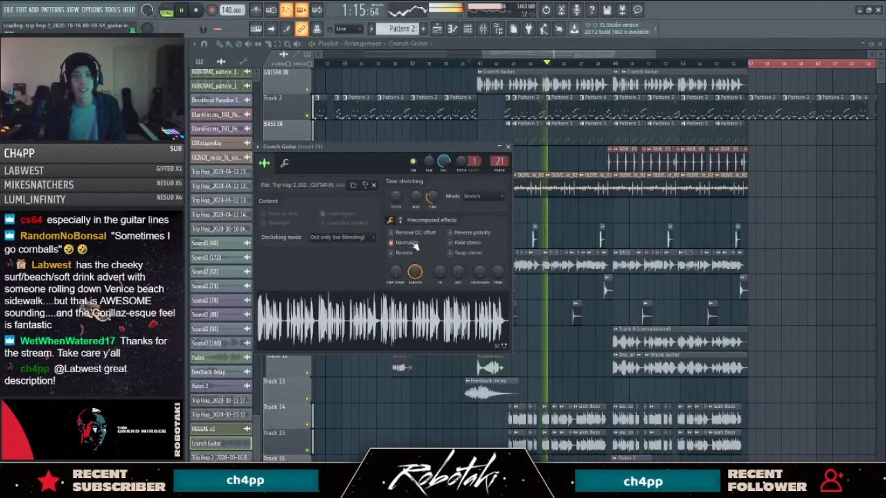
pyautogui.click(508, 147)
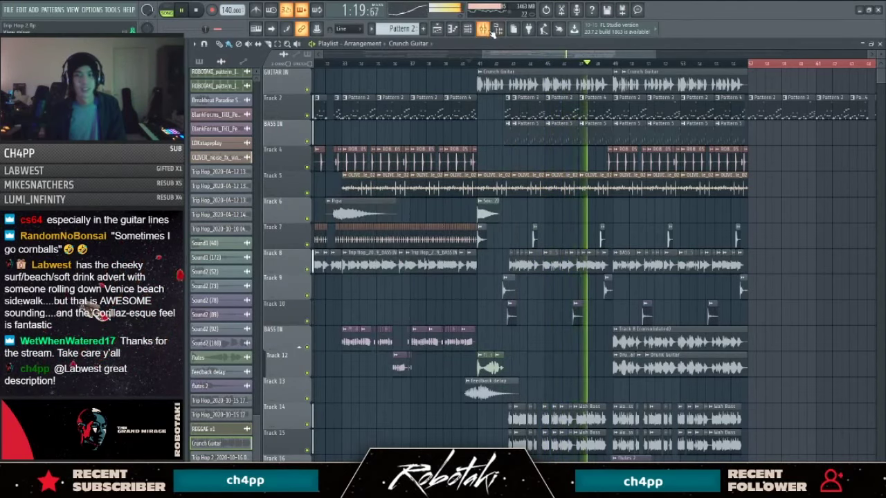
# Step: Listen through to bar 57 while reviewing the clips on the lower tracks, and replay the section from bar 41
pyautogui.scroll(4, 638, 236)
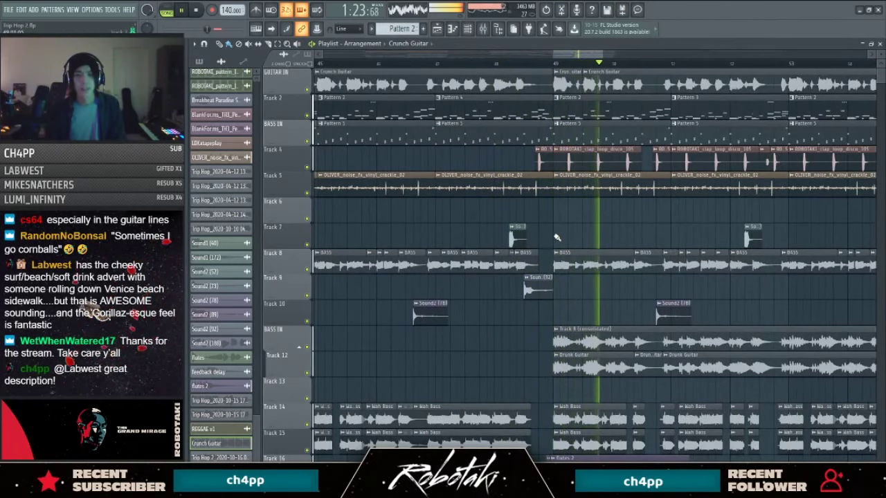
pyautogui.scroll(-3, 556, 237)
pyautogui.scroll(-2, 674, 311)
pyautogui.scroll(3, 675, 311)
pyautogui.moveTo(576, 57); pyautogui.dragTo(606, 61)
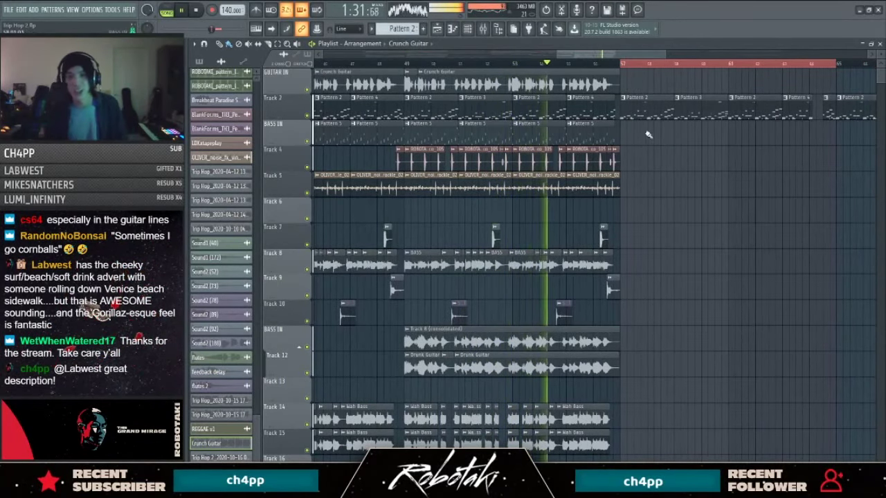
pyautogui.scroll(-3, 613, 159)
pyautogui.keyDown('ctrl'); pyautogui.scroll(-3, 595, 166); pyautogui.keyUp('ctrl')
pyautogui.scroll(-3, 590, 169)
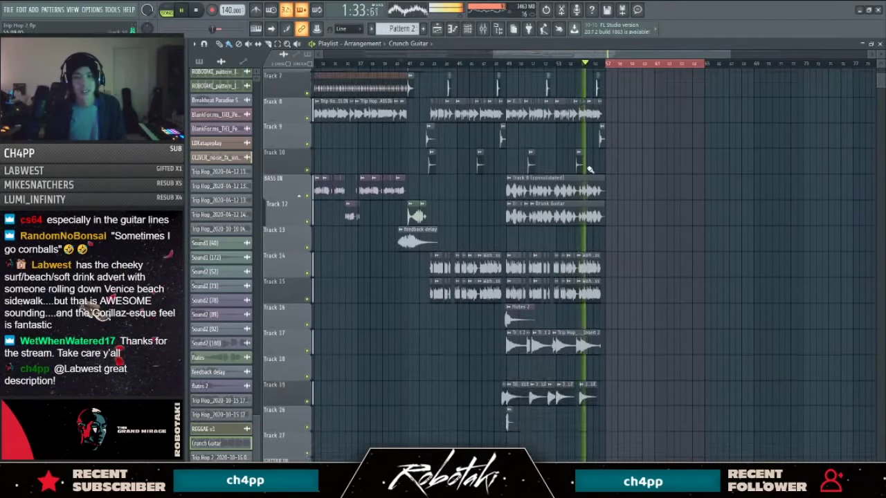
pyautogui.scroll(3, 589, 170)
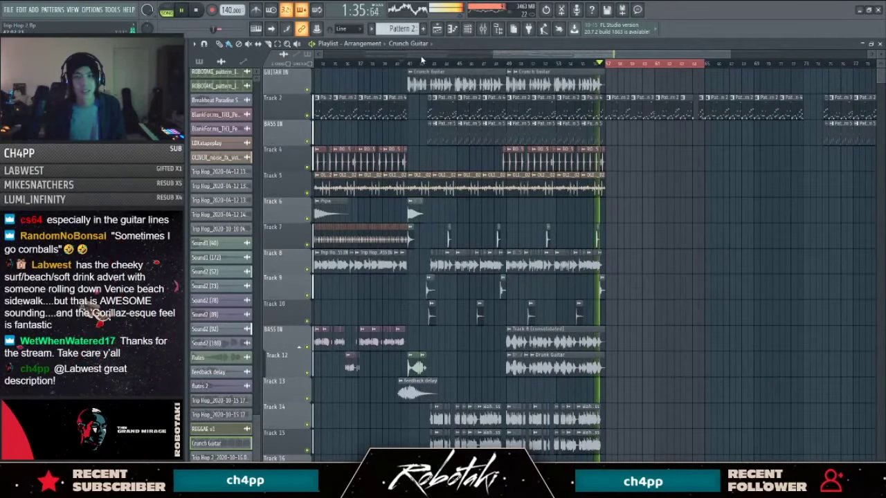
pyautogui.click(414, 64)
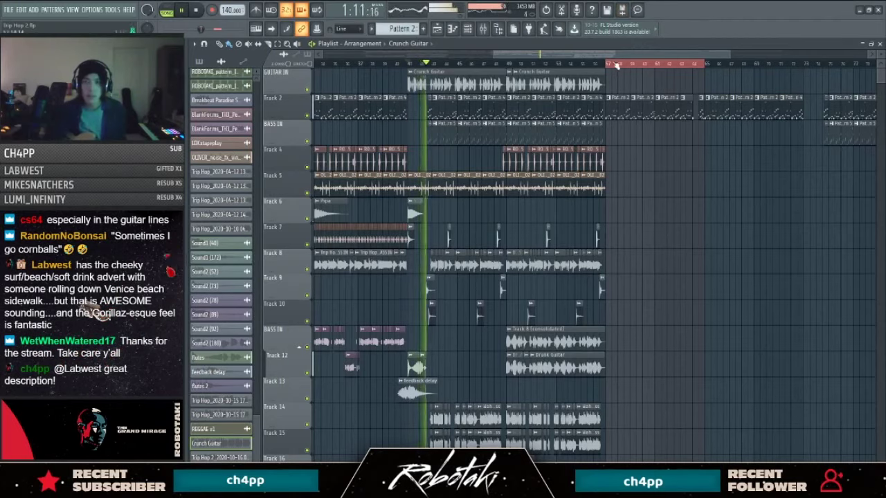
pyautogui.press('space')
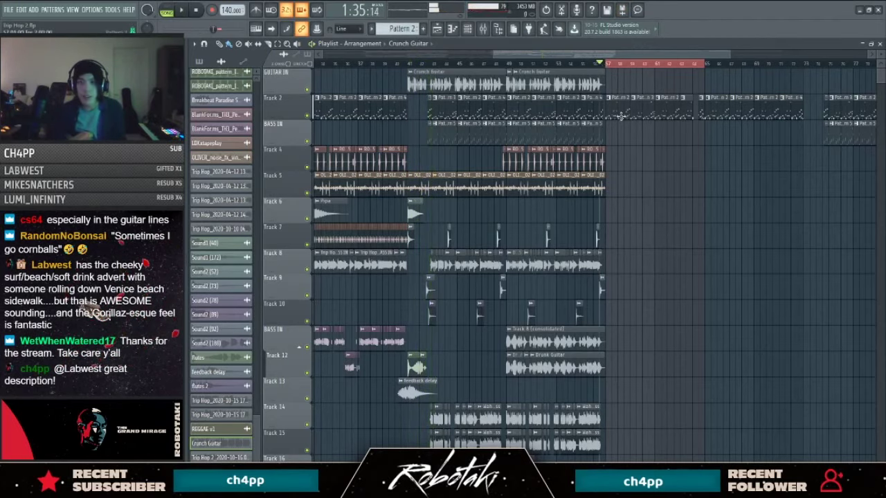
# Step: Review the arrangement around bar 57 and play the new section from that bar
pyautogui.scroll(-3, 621, 76)
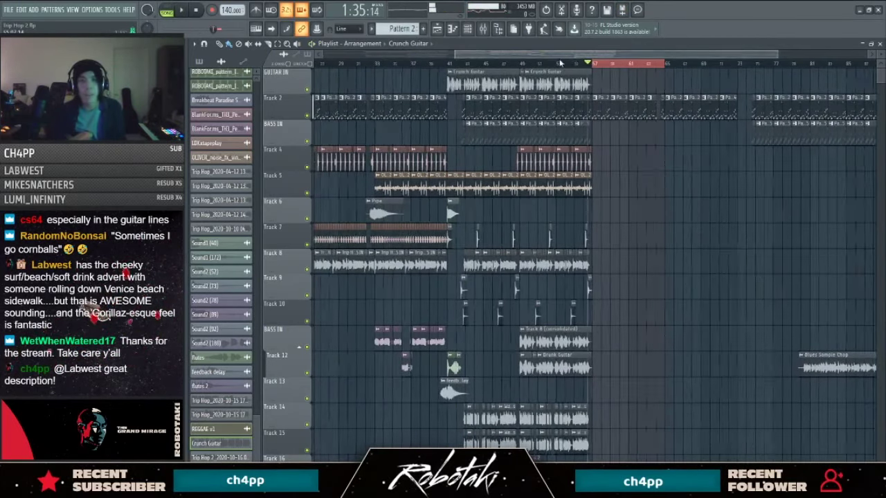
pyautogui.moveTo(572, 56); pyautogui.dragTo(434, 56)
pyautogui.scroll(-2, 395, 113)
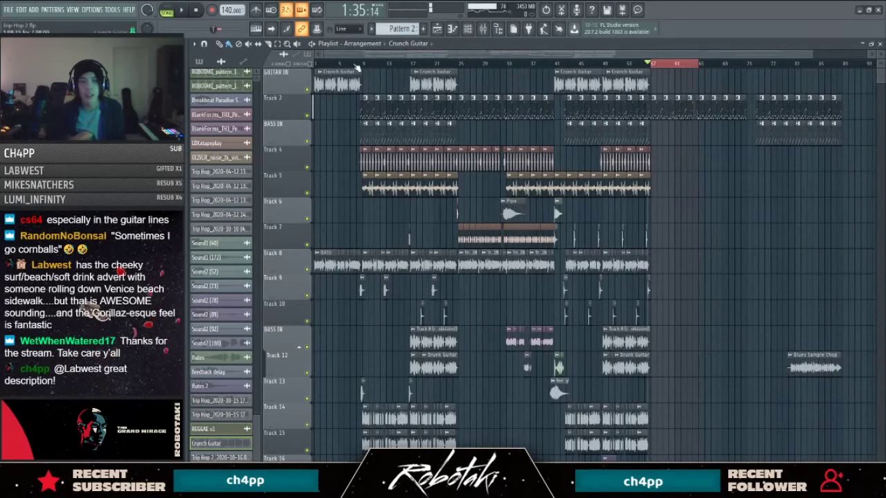
pyautogui.scroll(4, 651, 66)
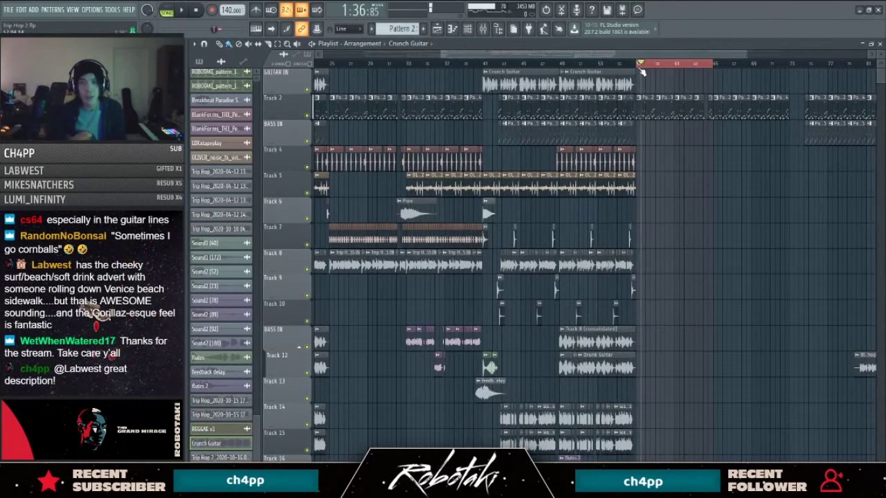
pyautogui.moveTo(634, 56); pyautogui.dragTo(666, 57)
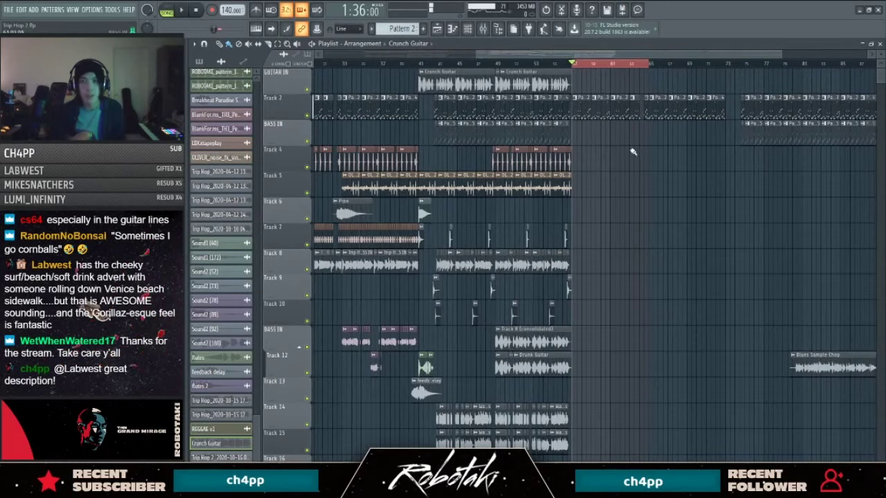
pyautogui.scroll(-3, 615, 177)
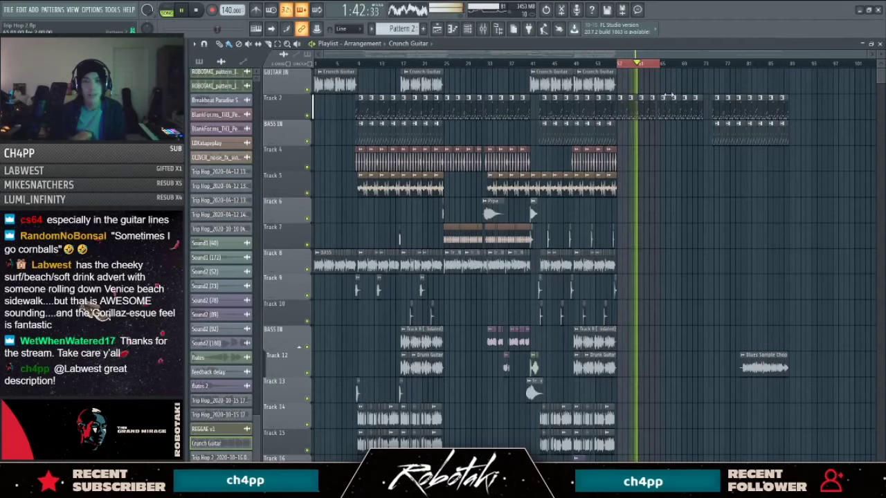
# Step: Copy the four short Track 21 clips from the section starting at bar 25 to bar 57, and stop playback
pyautogui.scroll(-3, 641, 294)
pyautogui.click(449, 64)
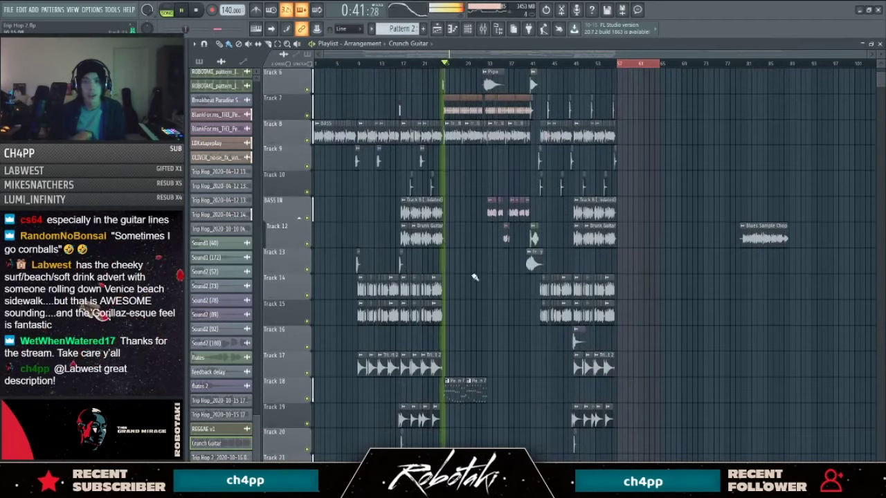
pyautogui.scroll(-3, 475, 276)
pyautogui.moveTo(437, 322); pyautogui.dragTo(527, 304)
pyautogui.press('space')
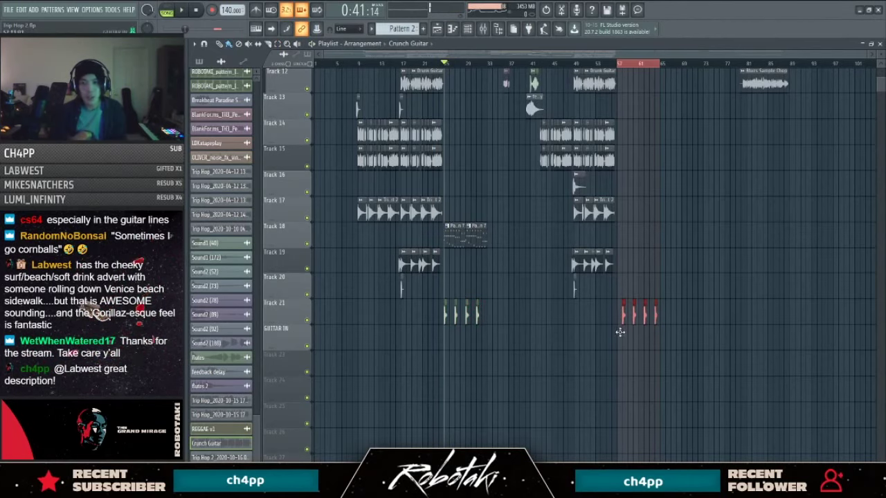
# Step: Select the clips in bars 25 to 33 on Tracks 4, 6, 7 and 8
pyautogui.scroll(3, 617, 334)
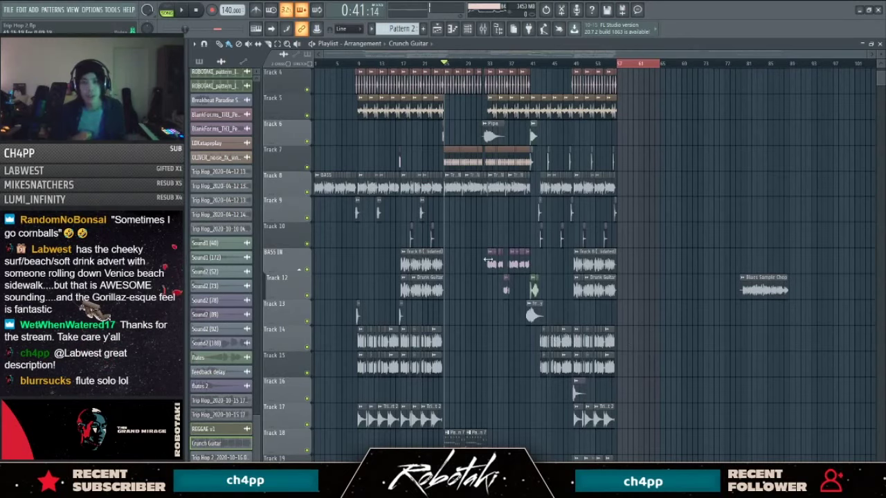
pyautogui.scroll(2, 504, 277)
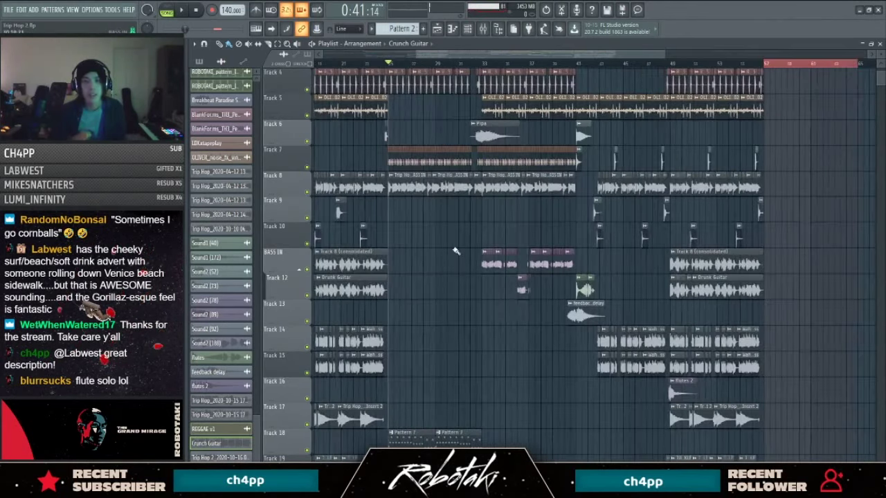
pyautogui.moveTo(479, 207); pyautogui.dragTo(546, 216)
pyautogui.scroll(2, 404, 161)
pyautogui.scroll(2, 492, 207)
pyautogui.moveTo(325, 158); pyautogui.dragTo(548, 175)
pyautogui.scroll(-3, 548, 174)
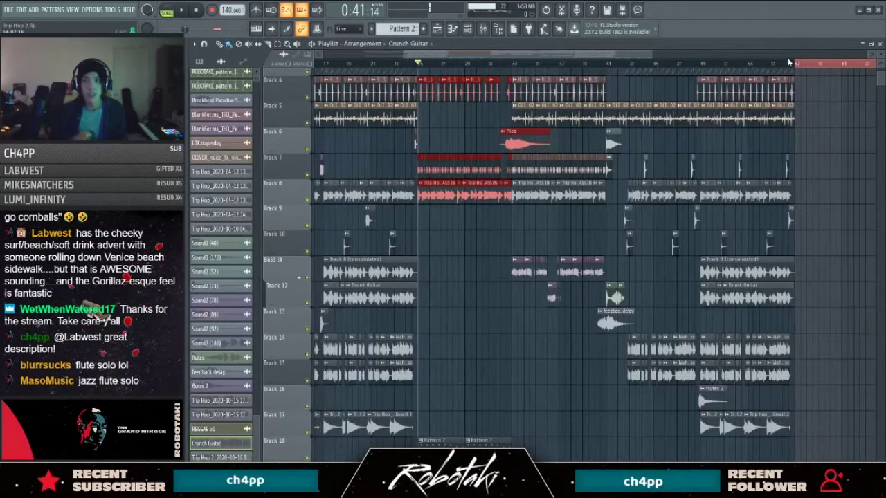
# Step: Play from bar 57 and again from slightly before it to hear the transition into the new section
pyautogui.click(782, 63)
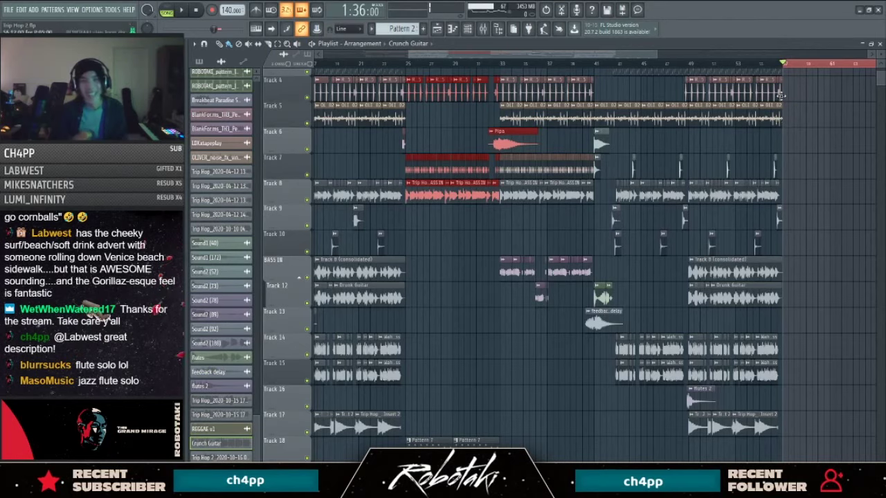
pyautogui.press('space')
pyautogui.scroll(-2, 768, 131)
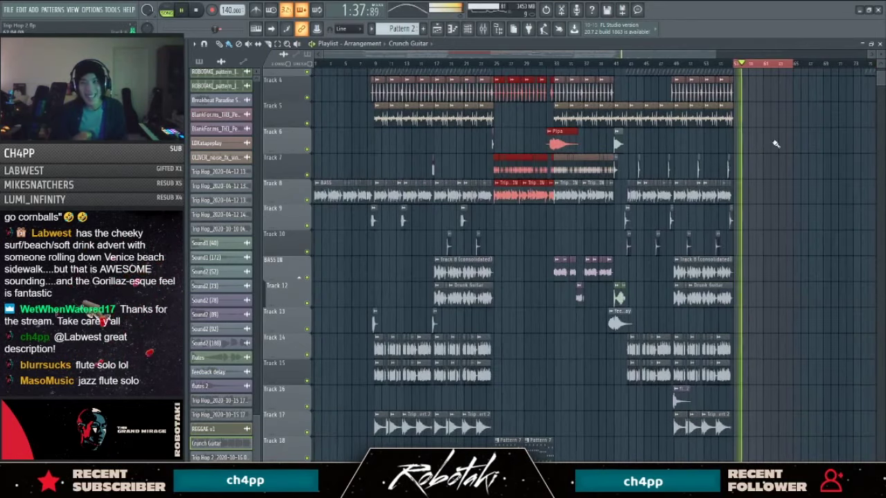
pyautogui.press('space')
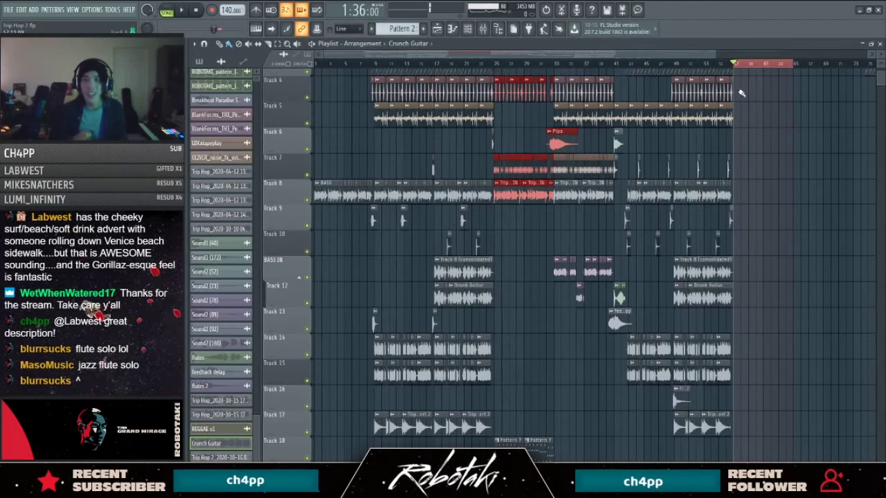
pyautogui.click(715, 63)
pyautogui.press('space')
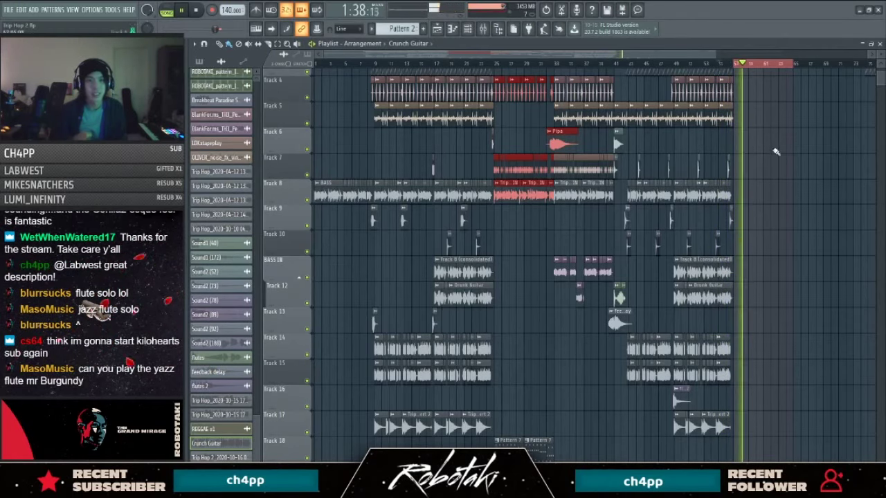
# Step: Examine the copied Track 21 clips in bars 57 to 65 during playback, and stop the song
pyautogui.moveTo(594, 55); pyautogui.dragTo(635, 58)
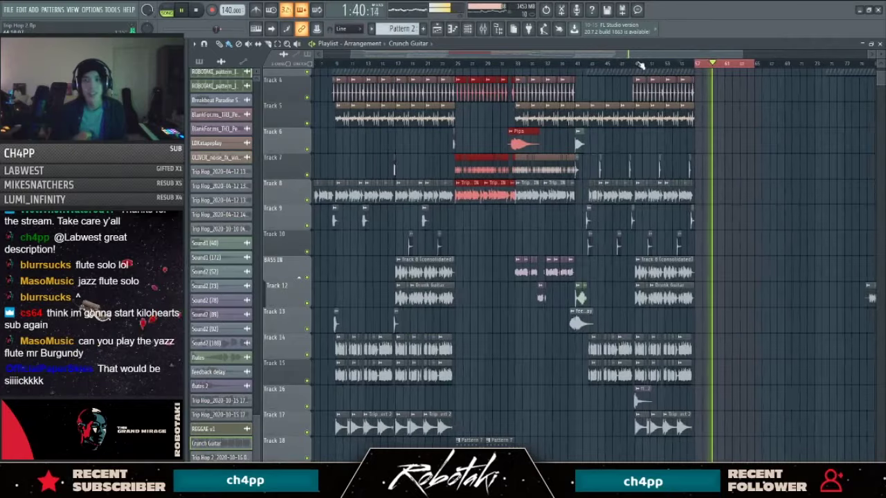
pyautogui.scroll(-4, 763, 214)
pyautogui.scroll(2, 734, 276)
pyautogui.scroll(4, 713, 277)
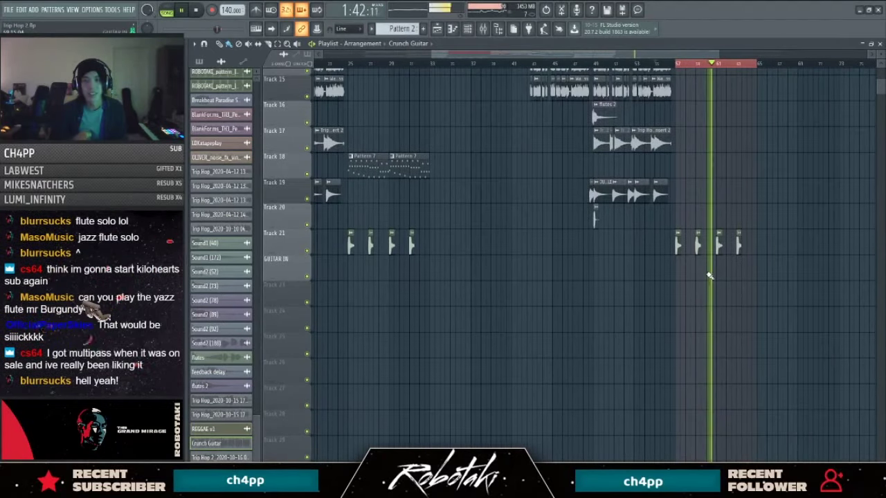
pyautogui.scroll(-2, 711, 263)
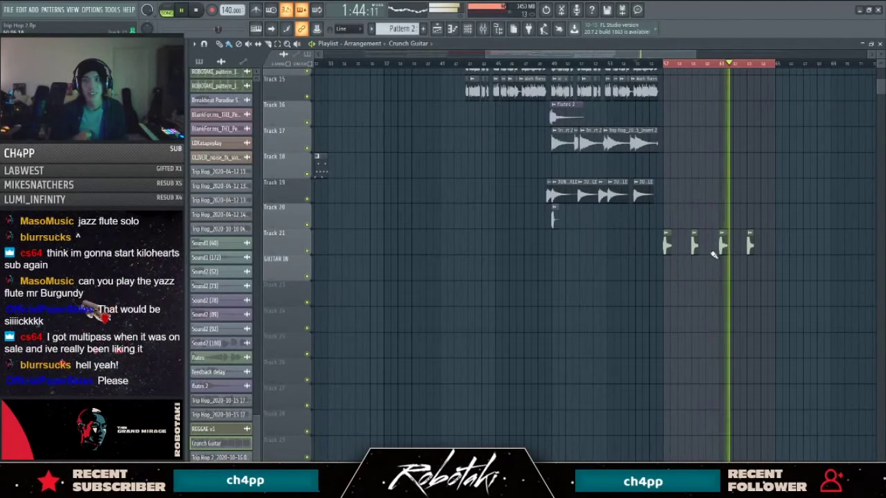
pyautogui.scroll(2, 718, 256)
pyautogui.press('space')
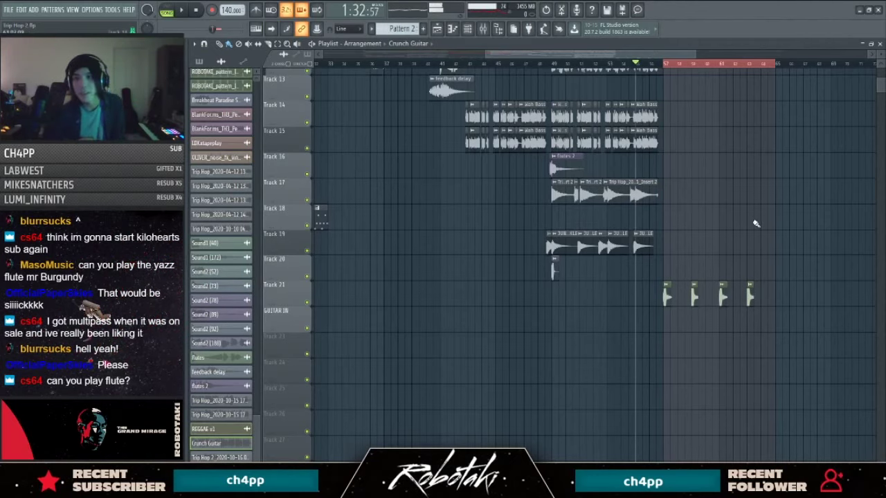
# Step: Examine the tracks around the end of the arrangement at bar 57, and set the playback position just past that bar
pyautogui.scroll(2, 756, 224)
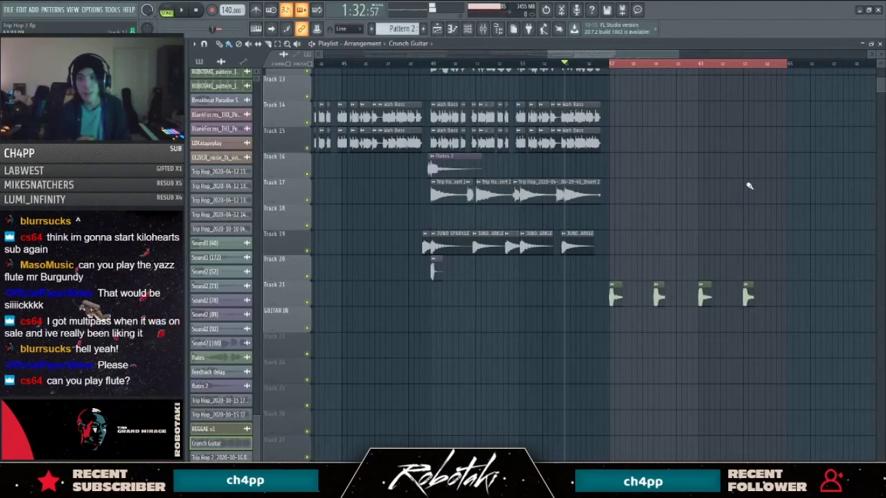
pyautogui.scroll(1, 728, 190)
pyautogui.scroll(3, 589, 228)
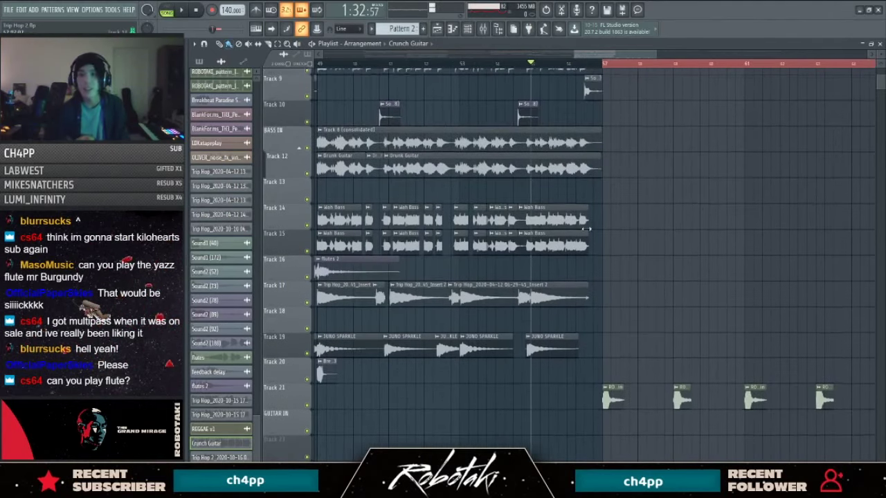
pyautogui.scroll(-2, 520, 236)
pyautogui.scroll(-3, 493, 242)
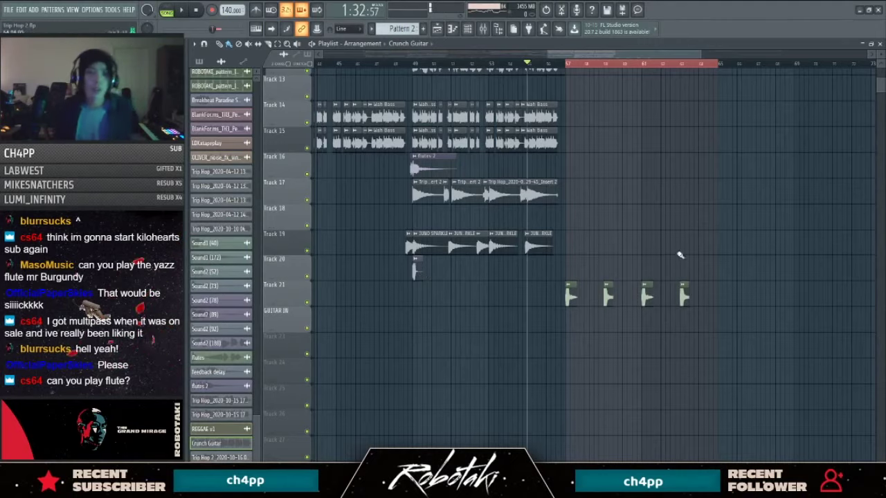
pyautogui.scroll(5, 484, 311)
pyautogui.scroll(-4, 565, 160)
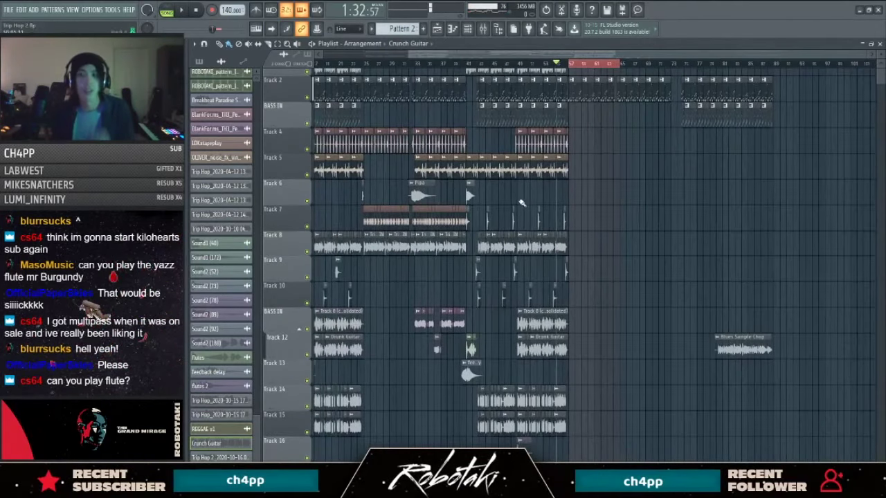
pyautogui.click(580, 65)
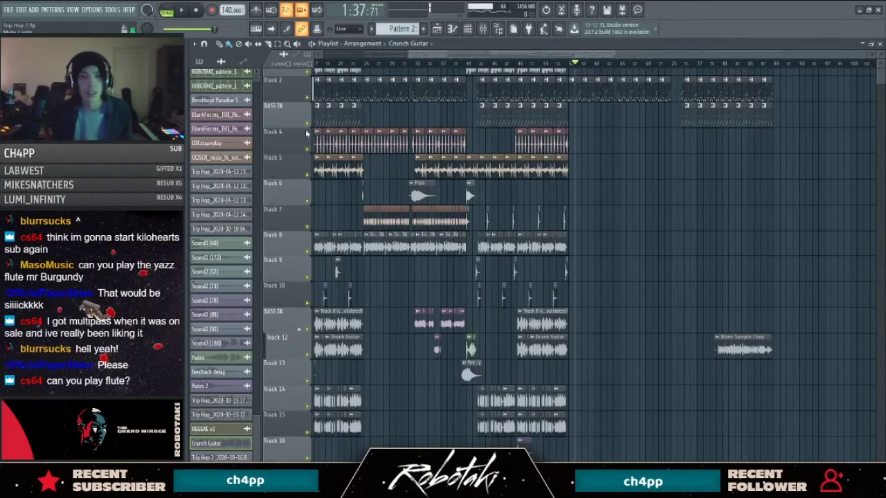
pyautogui.scroll(-1, 638, 75)
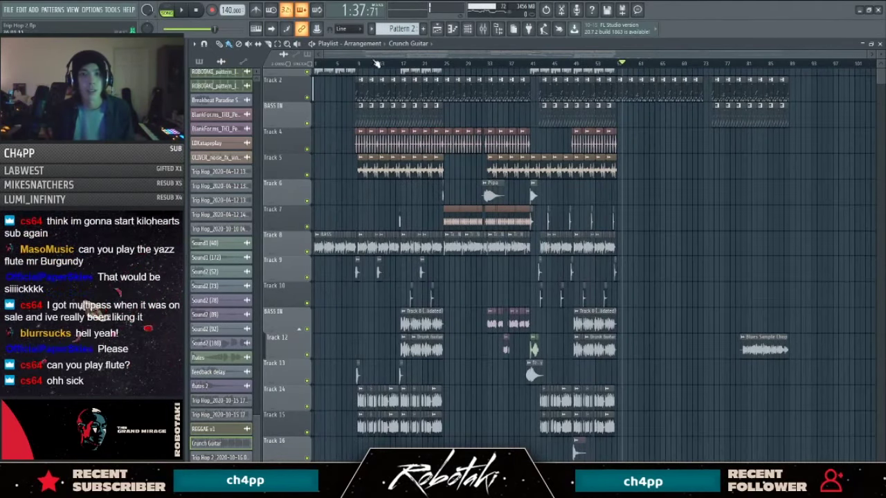
pyautogui.scroll(1, 643, 84)
# Step: Switch from Trip Hop 2 to the project Drums Project (higher BPM)
pyautogui.click(8, 9)
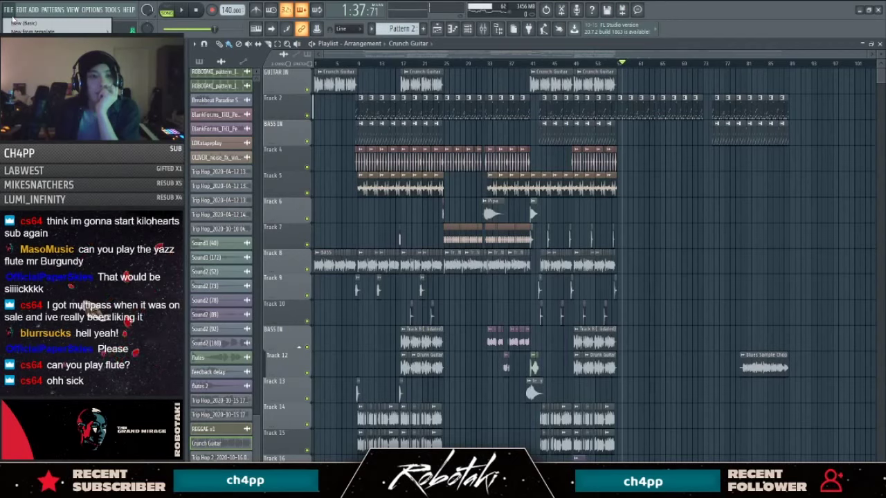
pyautogui.click(702, 202)
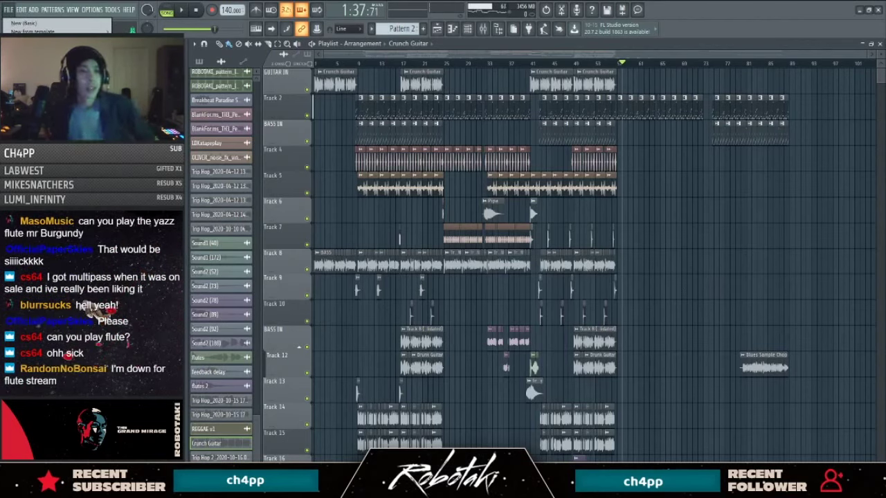
pyautogui.click(35, 23)
pyautogui.click(436, 272)
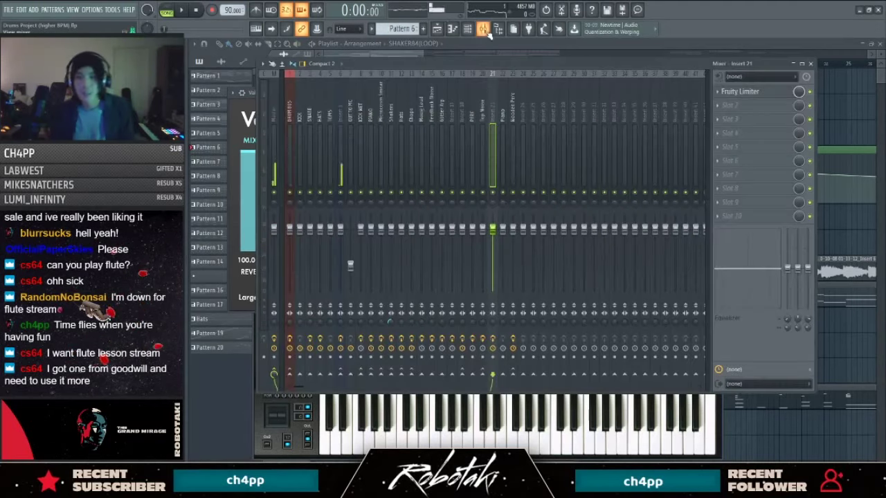
# Step: Inspect the microphone channel Insert 6 and its effects in the mixer, and return to the playlist
pyautogui.click(483, 28)
pyautogui.click(341, 116)
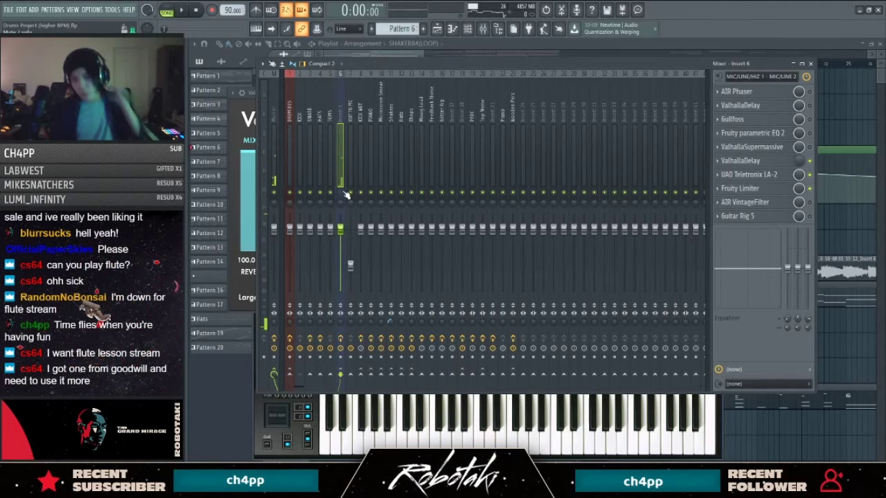
pyautogui.click(706, 43)
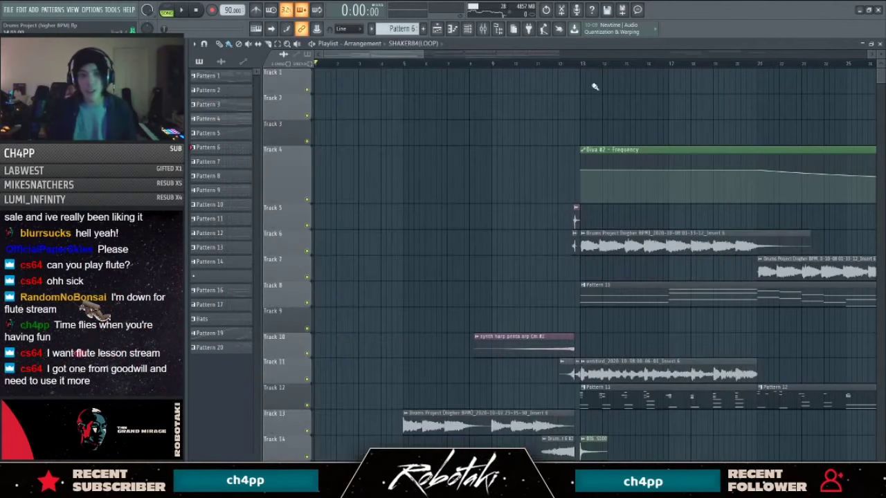
# Step: Play the arrangement from the start while reviewing its tracks, and check the recorded Insert 6 clip on Track 13 near bar 5
pyautogui.scroll(-6, 503, 217)
pyautogui.scroll(-5, 437, 158)
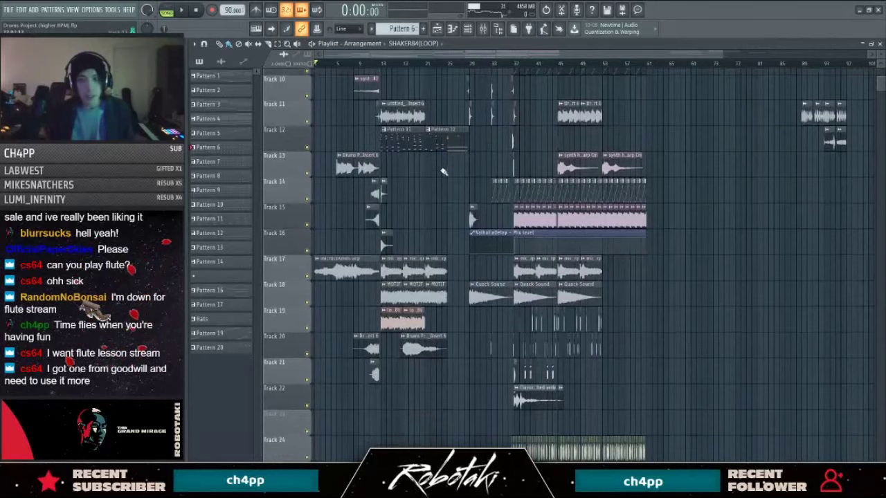
pyautogui.press('space')
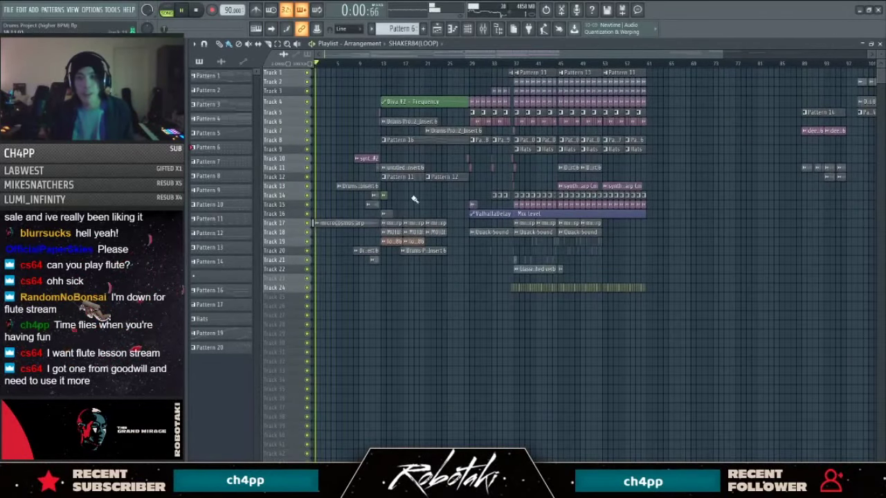
pyautogui.scroll(6, 424, 54)
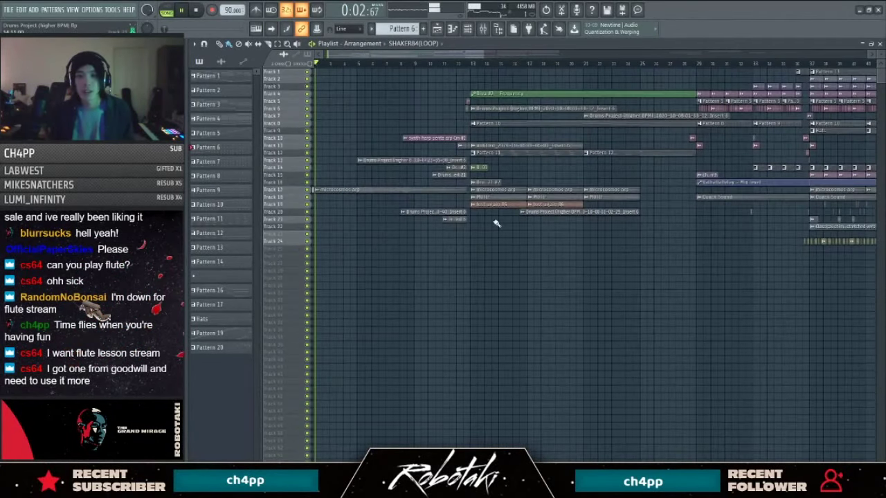
pyautogui.scroll(4, 485, 215)
pyautogui.scroll(-3, 484, 215)
pyautogui.scroll(2, 484, 215)
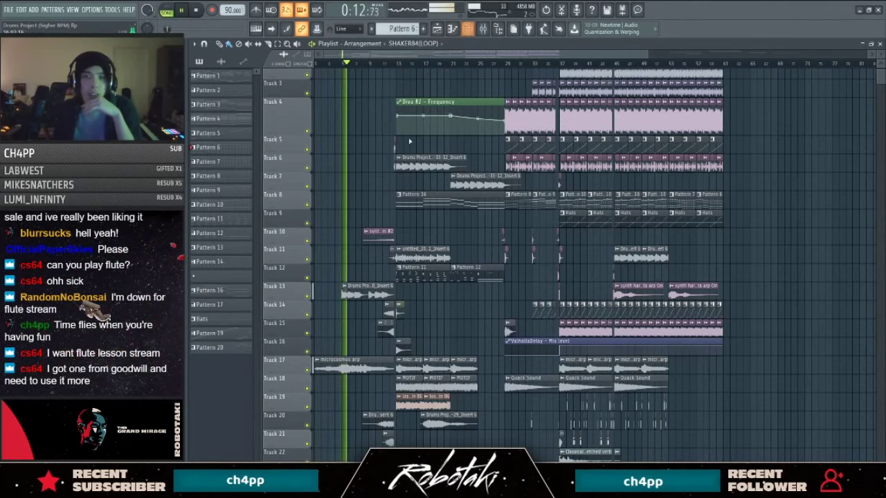
pyautogui.doubleClick(351, 296)
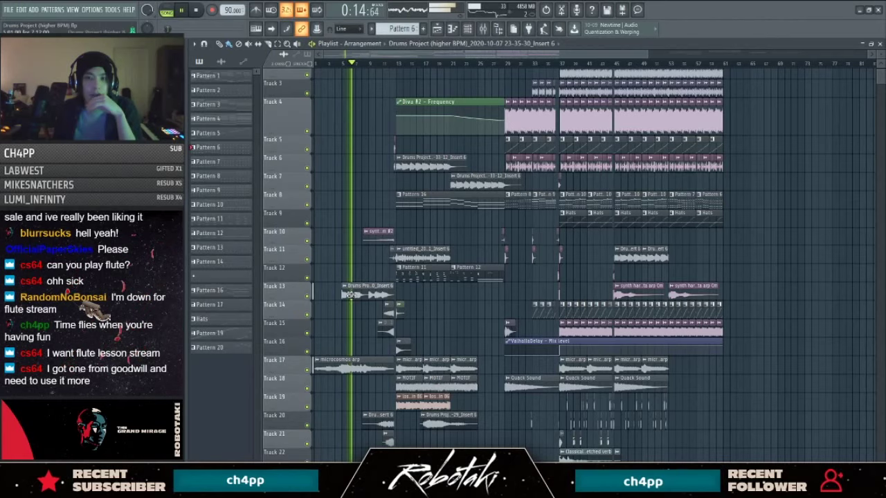
pyautogui.press('Escape')
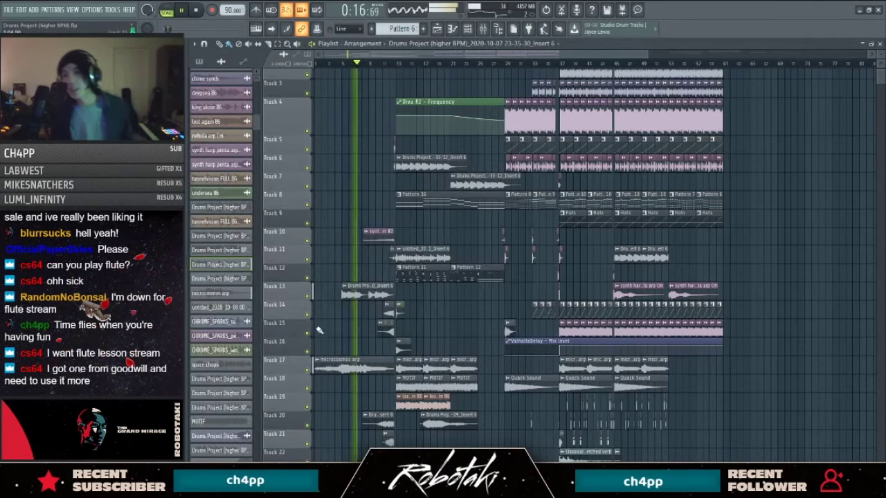
# Step: Rename the recorded Insert 6 audio clip on Track 13 near bar 5 as Moog Chords
pyautogui.scroll(5, 373, 294)
pyautogui.click(429, 287)
pyautogui.click(432, 295)
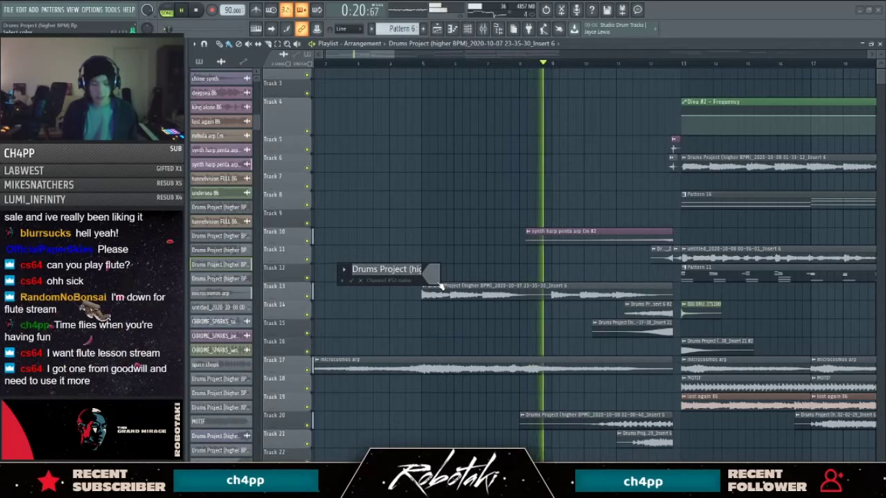
pyautogui.write('Moog Chords')
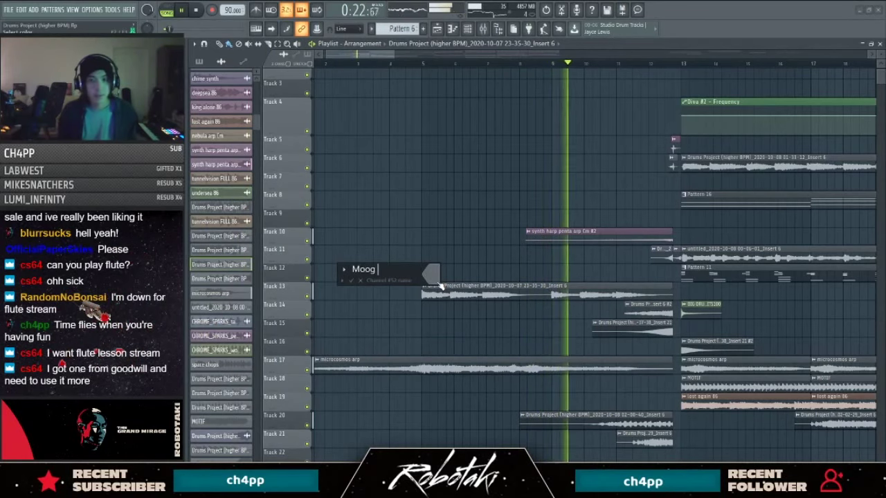
pyautogui.press('Return')
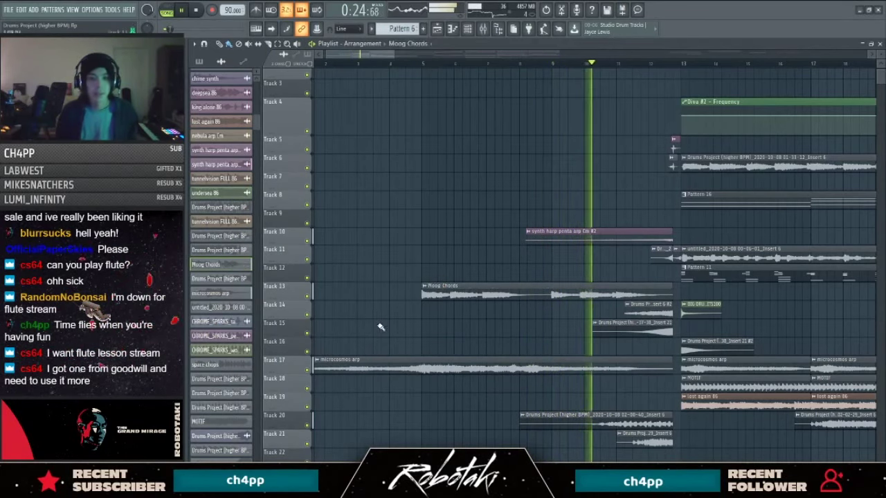
# Step: Examine the tracks leading into and following bar 13 while the arrangement plays
pyautogui.scroll(-3, 380, 326)
pyautogui.scroll(2, 534, 271)
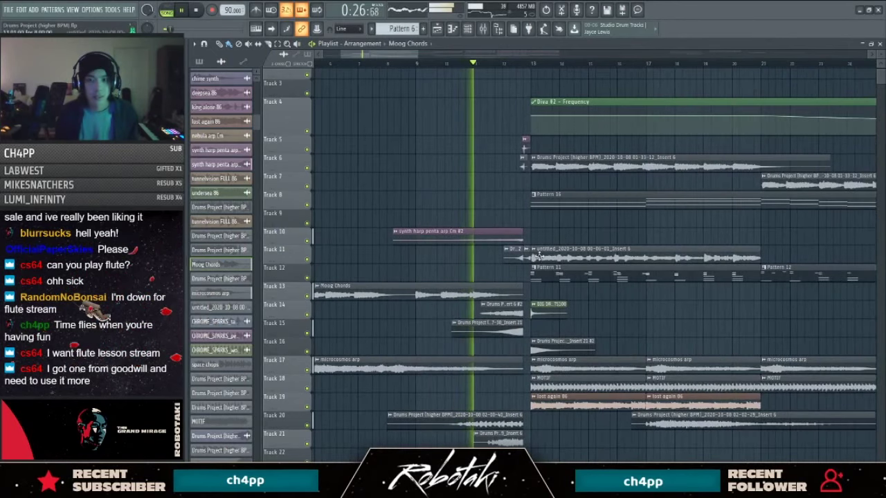
pyautogui.scroll(2, 544, 200)
pyautogui.scroll(-3, 528, 160)
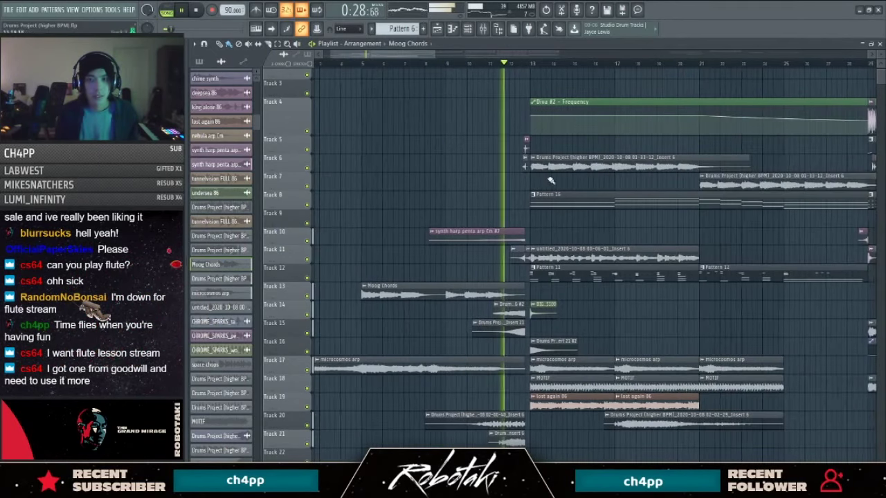
pyautogui.scroll(2, 583, 271)
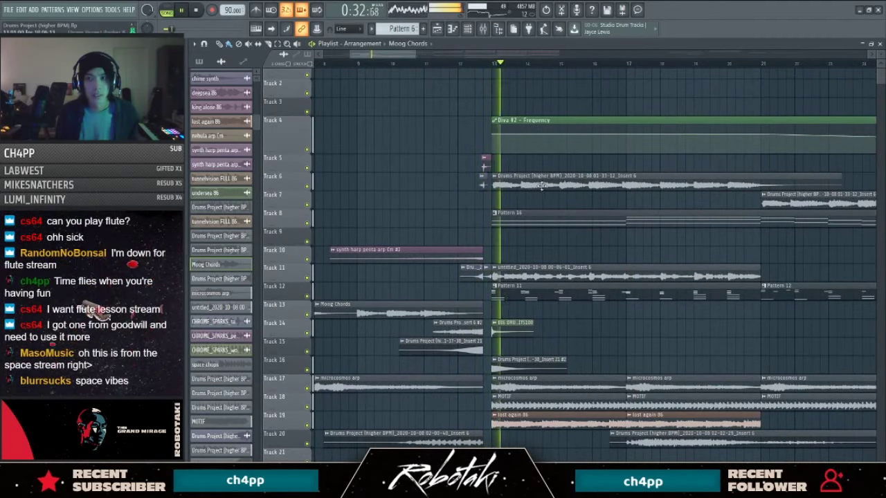
pyautogui.scroll(1, 581, 205)
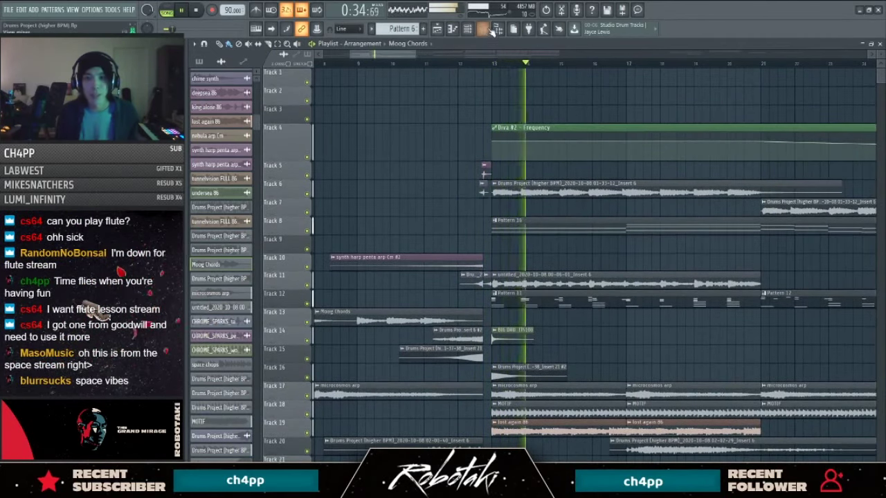
# Step: Check the channel levels in the mixer, and return to the playlist to play from just after bar 12
pyautogui.press('F12')
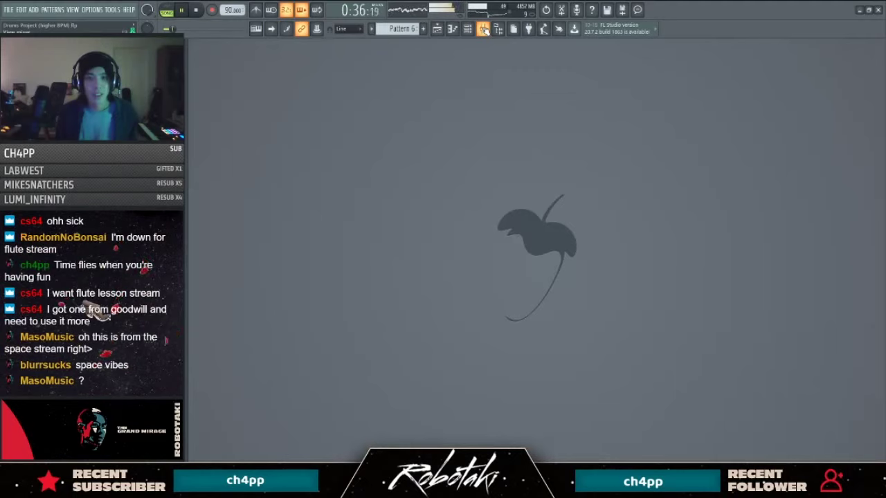
pyautogui.press('F5')
pyautogui.click(484, 29)
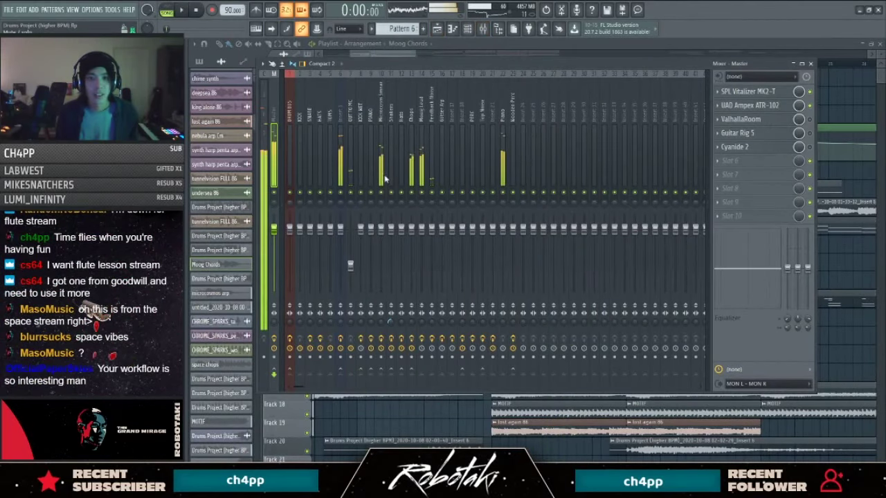
pyautogui.press('F9')
pyautogui.click(467, 64)
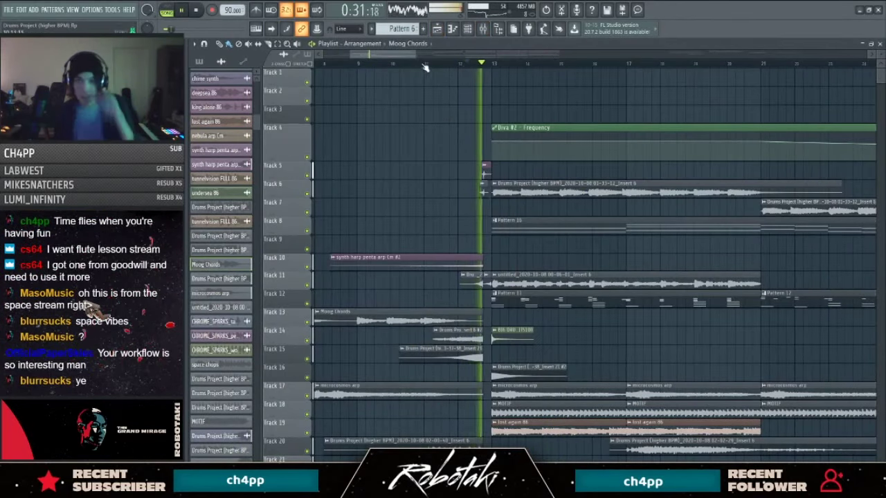
# Step: Set the audio input of mixer channel Insert 6 to none, and close the mixer
pyautogui.press('F9')
pyautogui.click(340, 104)
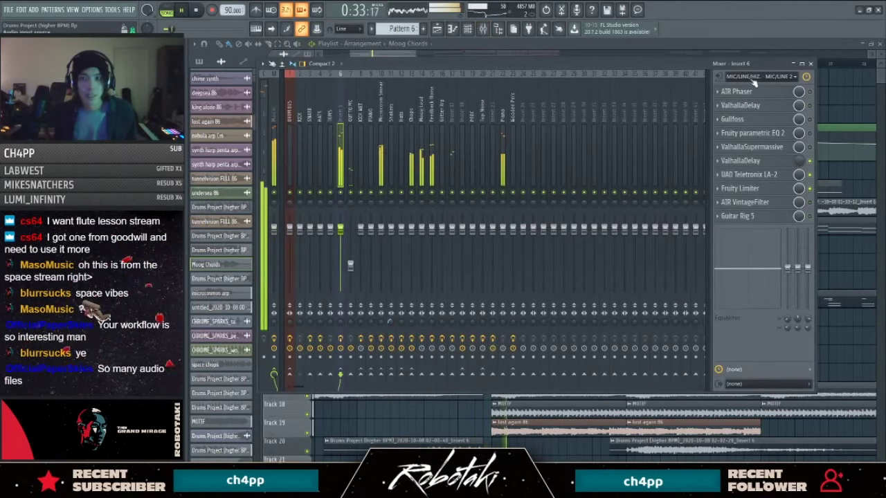
pyautogui.click(751, 77)
pyautogui.click(771, 406)
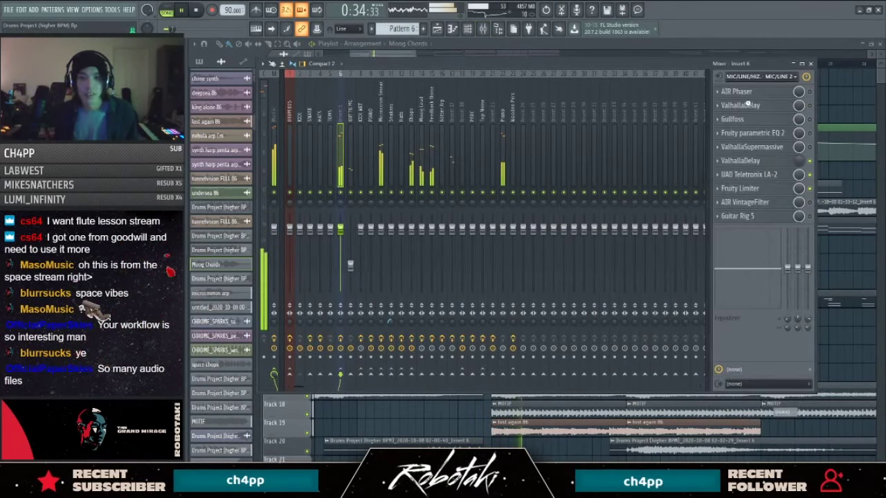
pyautogui.click(811, 64)
# Step: Follow playback from bar 13 past bar 37 while reviewing the tracks, including the Diva #2 - Frequency automation on Track 4
pyautogui.scroll(-4, 455, 212)
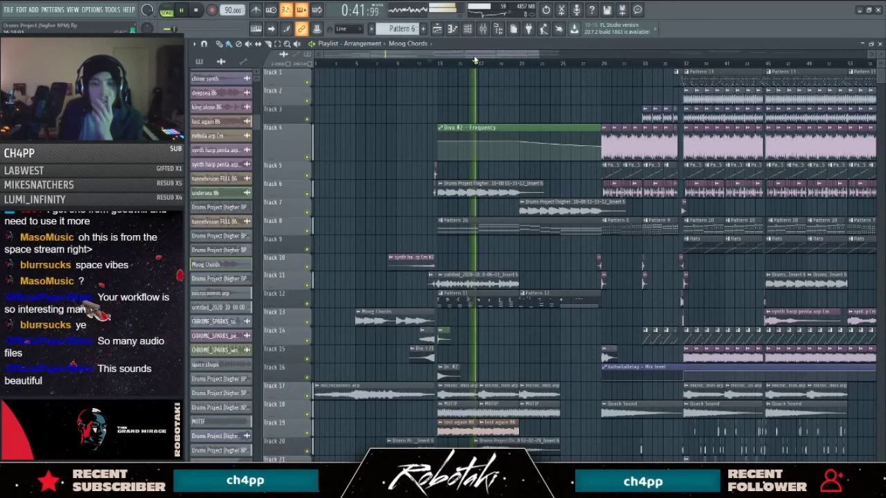
pyautogui.moveTo(480, 54); pyautogui.dragTo(487, 52)
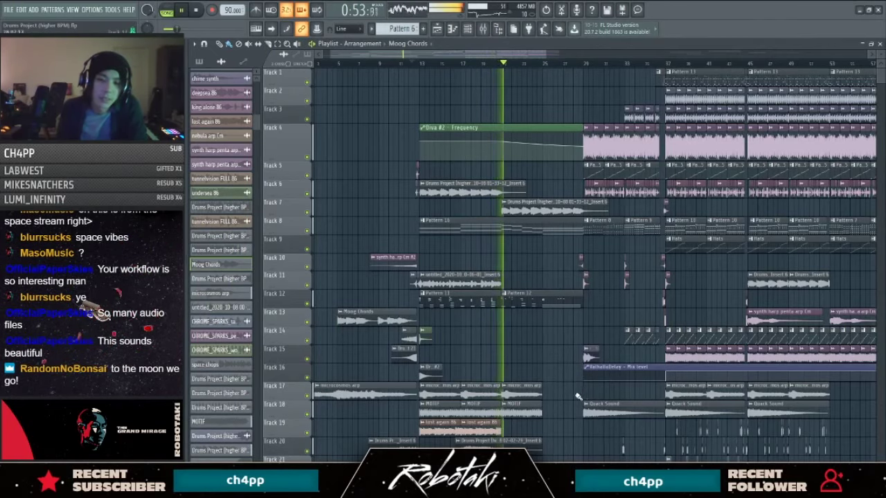
pyautogui.scroll(-1, 570, 410)
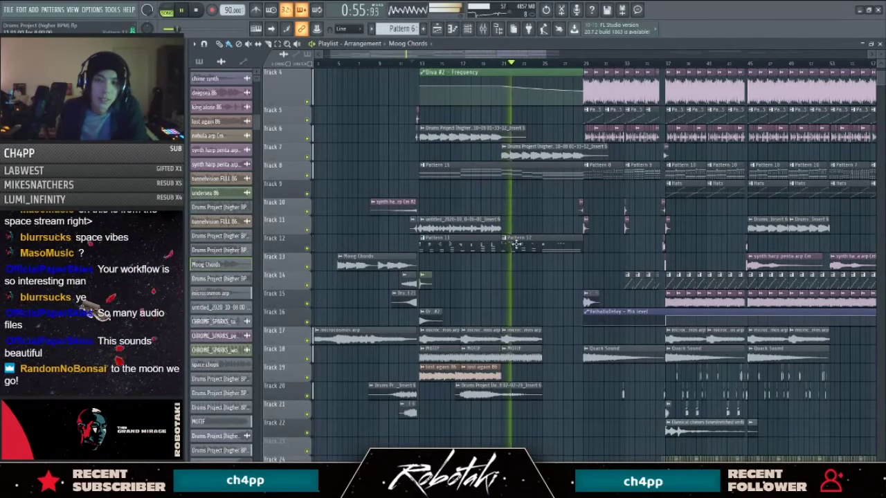
pyautogui.scroll(2, 509, 149)
pyautogui.click(502, 125)
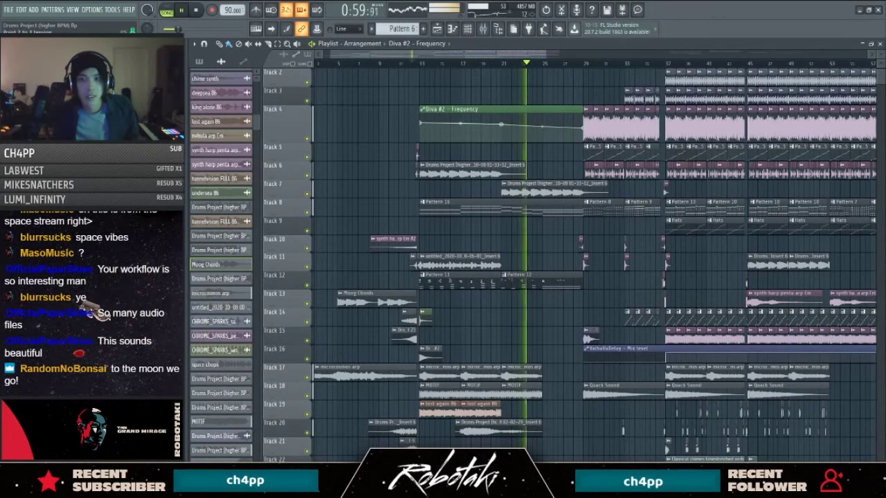
pyautogui.keyDown('ctrl'); pyautogui.scroll(2, 574, 202); pyautogui.keyUp('ctrl')
pyautogui.scroll(1, 526, 211)
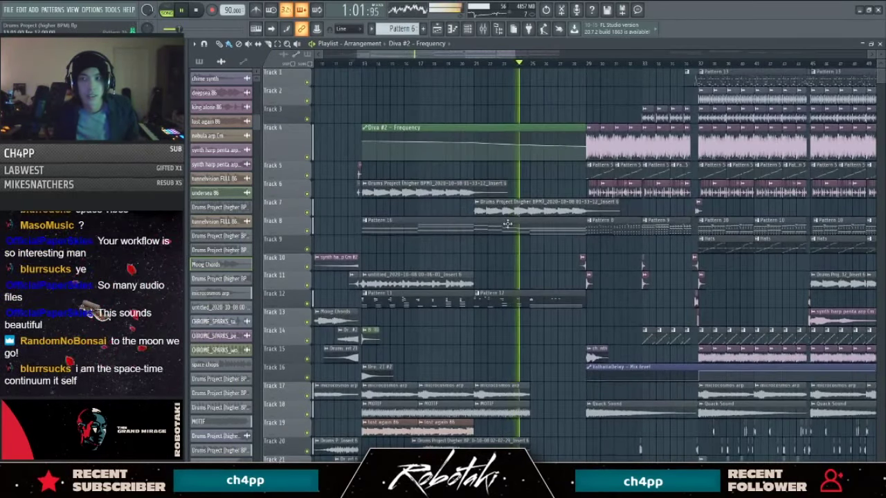
pyautogui.keyDown('ctrl'); pyautogui.scroll(-2, 554, 223); pyautogui.keyUp('ctrl')
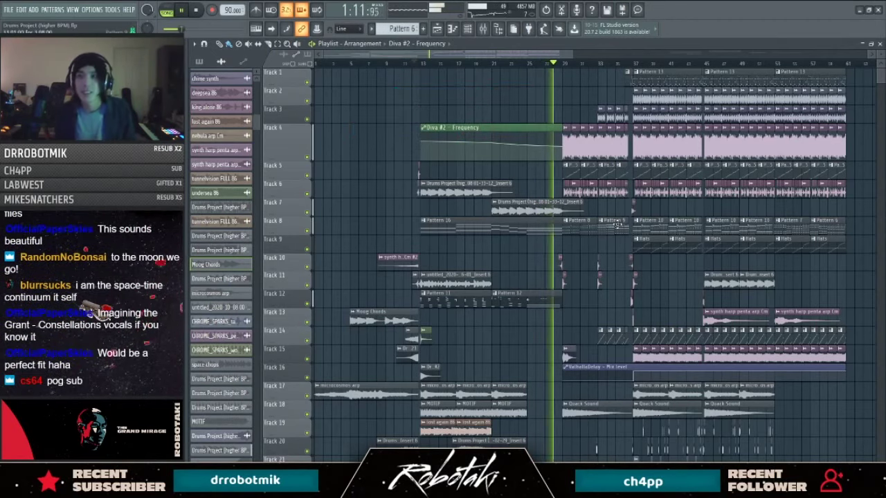
pyautogui.scroll(2, 633, 209)
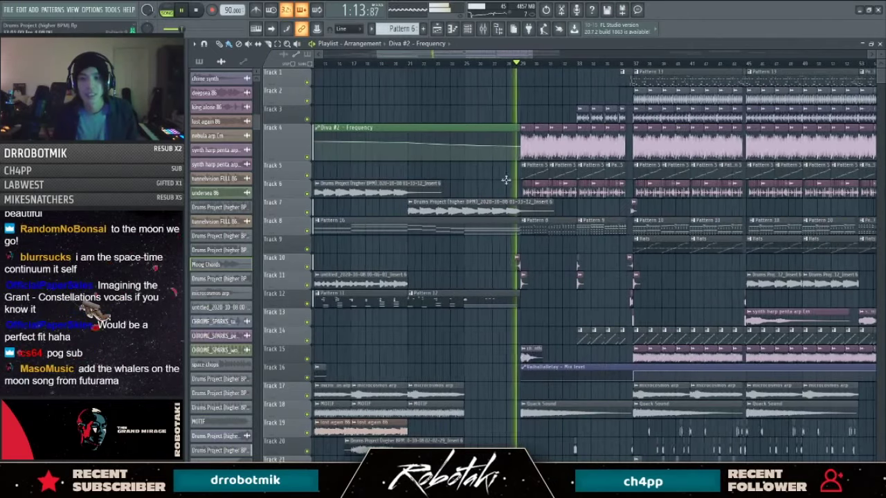
pyautogui.moveTo(460, 56); pyautogui.dragTo(497, 55)
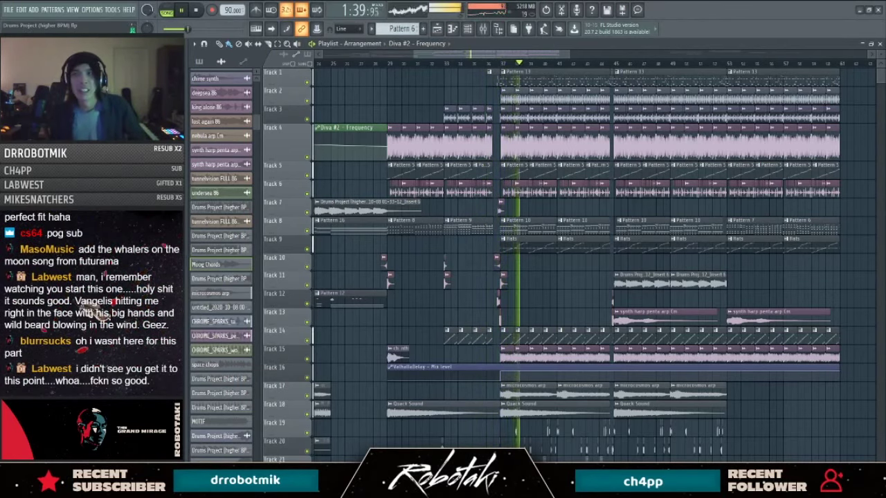
# Step: Check the audio device settings, and stop playback
pyautogui.click(92, 9)
pyautogui.click(97, 31)
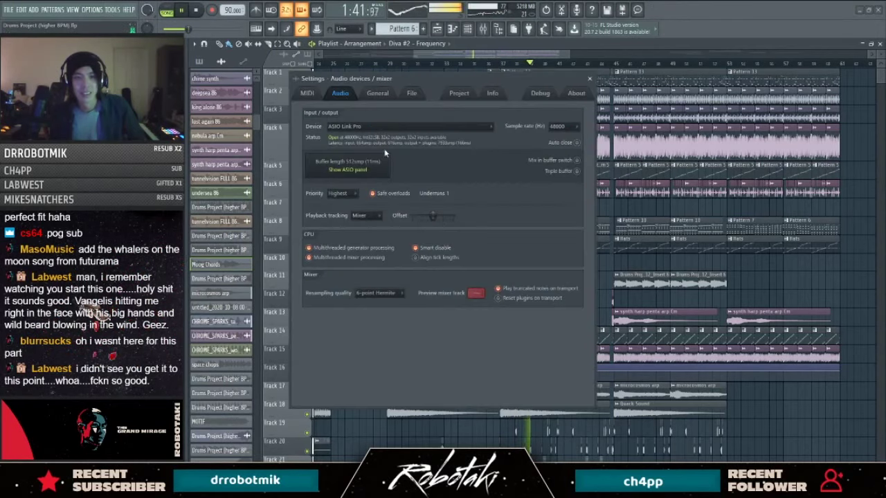
pyautogui.click(588, 80)
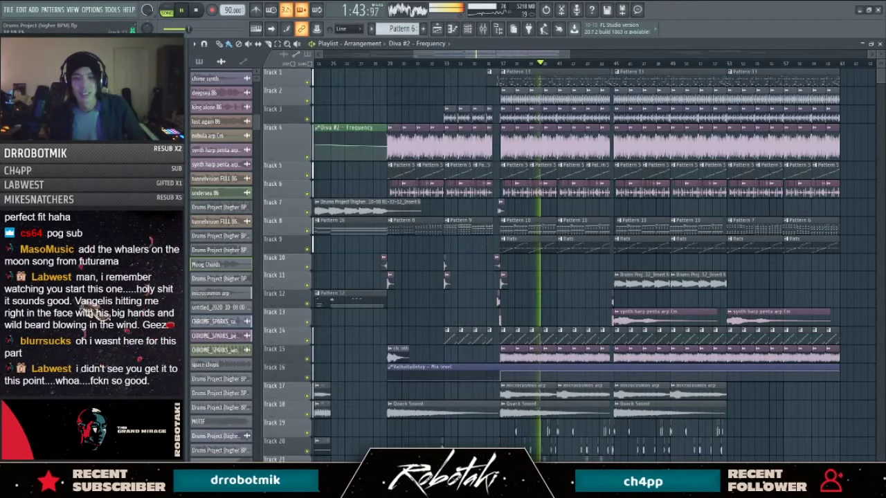
pyautogui.press('space')
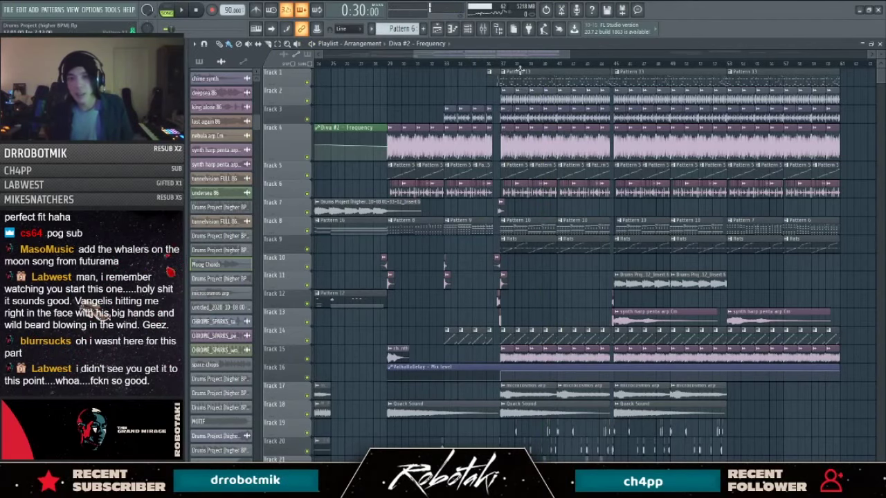
# Step: Open the Pattern 10 clip on Track 8 near bar 37, and return to the arrangement in song mode
pyautogui.doubleClick(515, 227)
pyautogui.press('Escape')
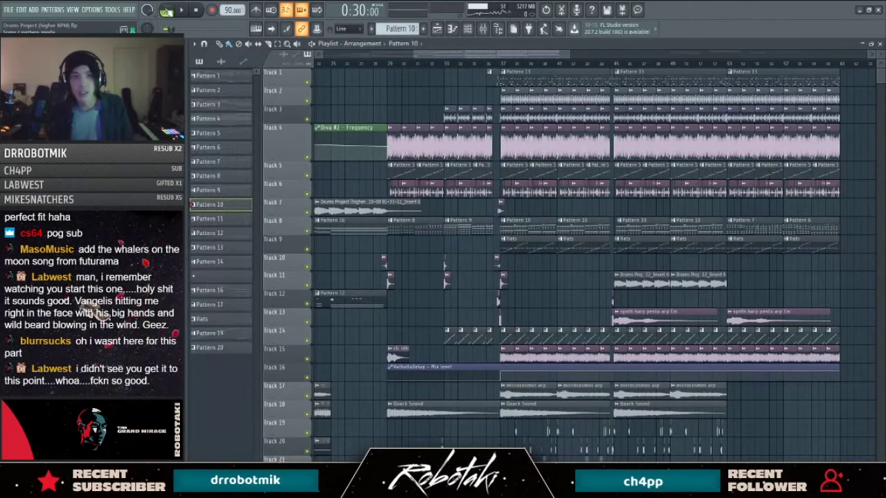
pyautogui.click(167, 10)
# Step: Play a short stretch of the arrangement from about bar 36
pyautogui.press('space')
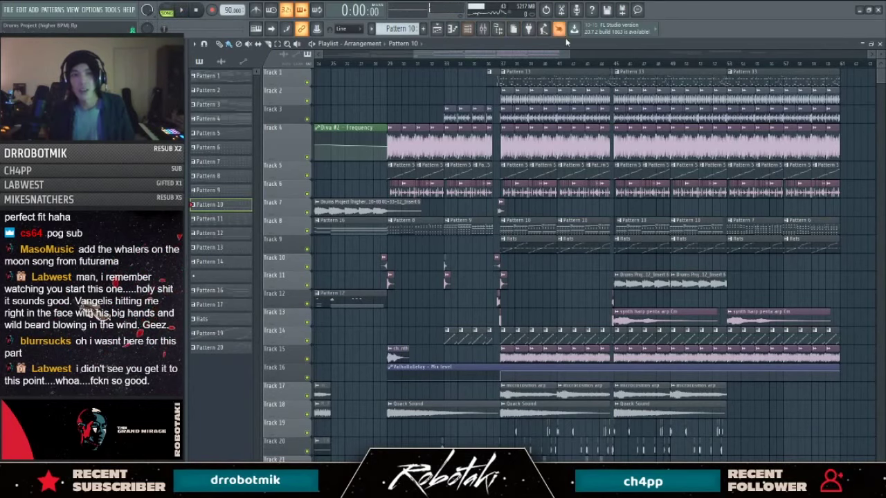
pyautogui.click(487, 69)
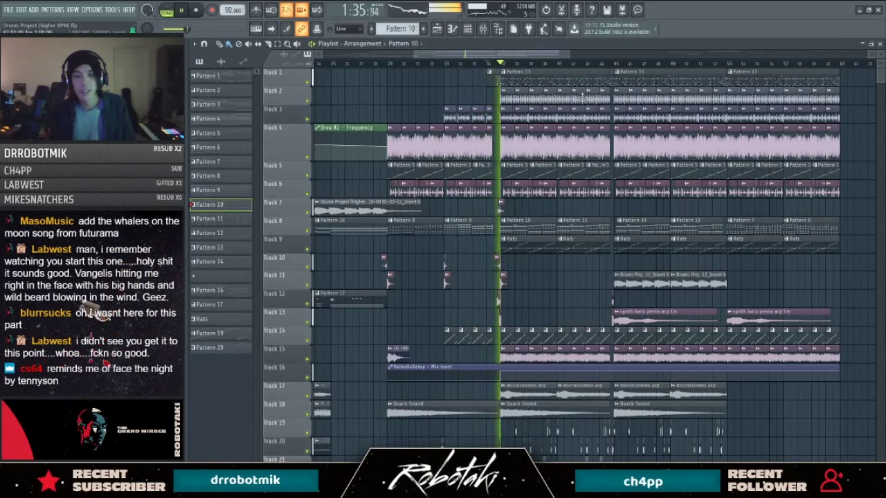
pyautogui.press('space')
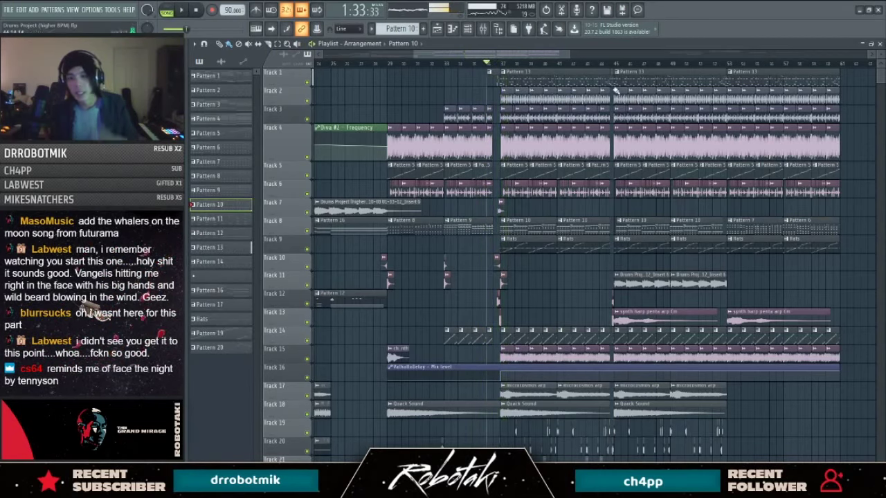
# Step: Play the arrangement from bar 53 while examining its tracks down to Track 24
pyautogui.click(615, 64)
pyautogui.click(728, 64)
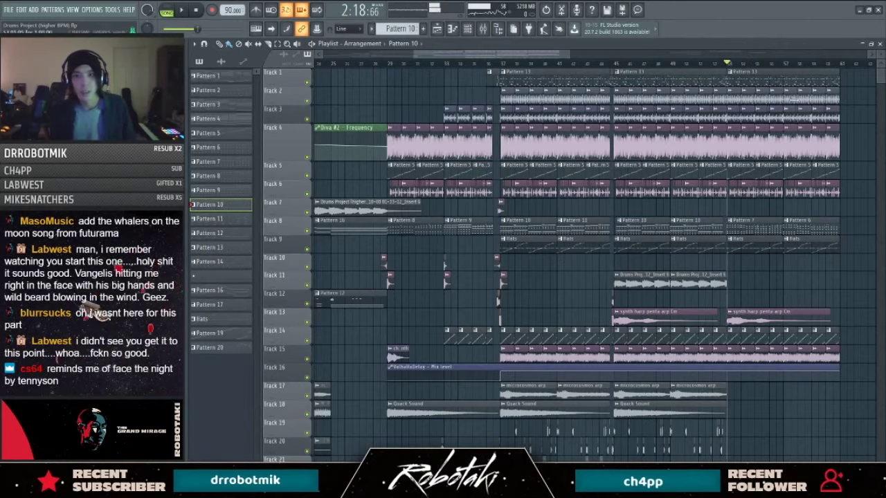
pyautogui.scroll(-2, 761, 119)
pyautogui.press('space')
pyautogui.scroll(3, 775, 144)
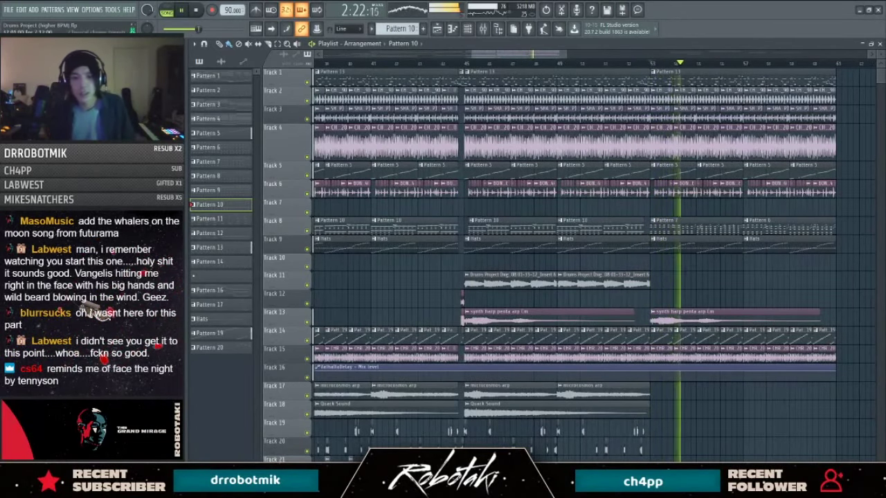
pyautogui.scroll(-4, 613, 379)
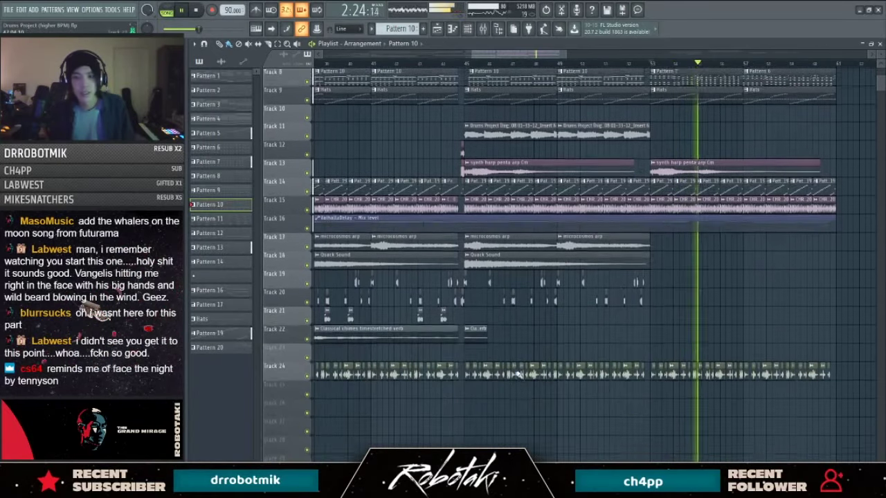
# Step: Check the mixer channel levels during playback, and return to the playlist with playback stopped
pyautogui.press('F5')
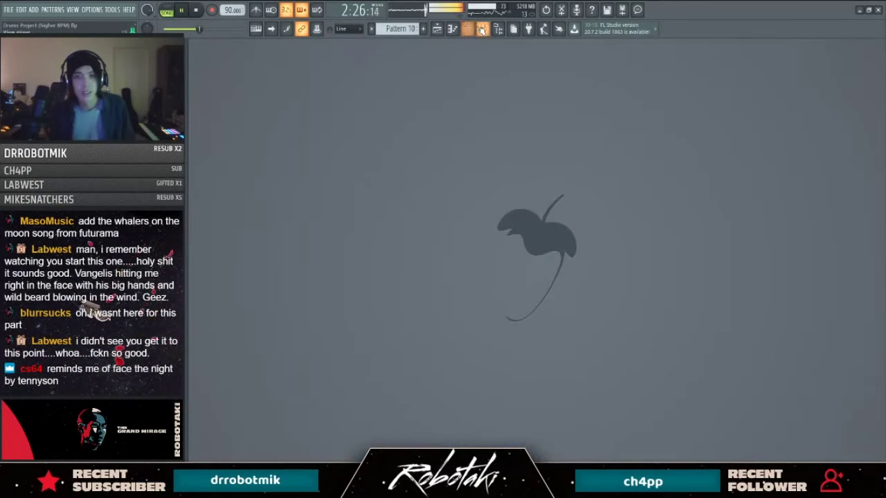
pyautogui.press('F9')
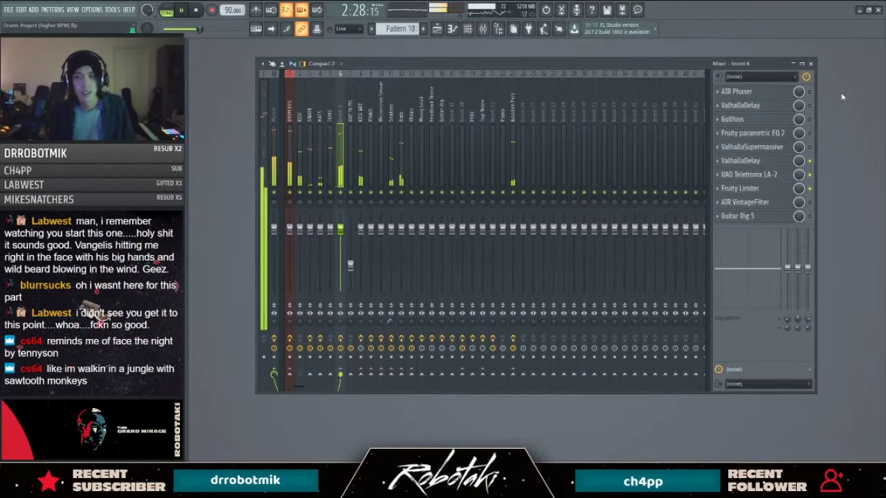
pyautogui.press('F5')
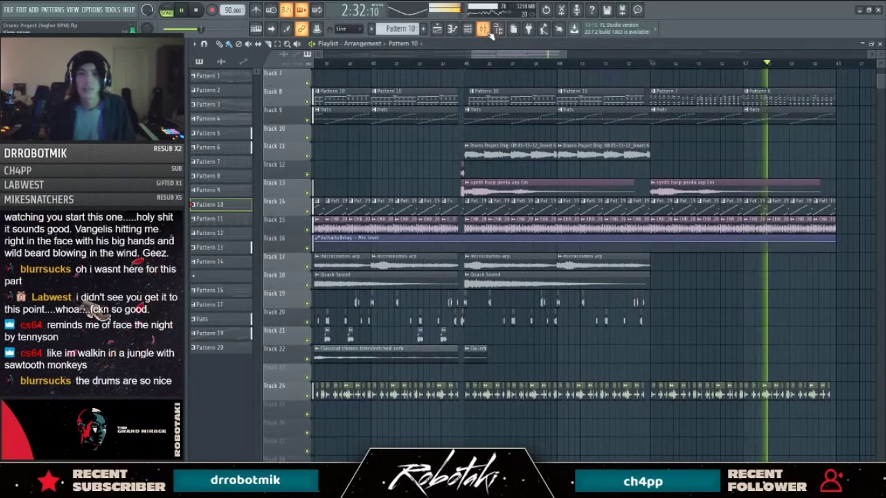
pyautogui.click(487, 32)
pyautogui.press('F9')
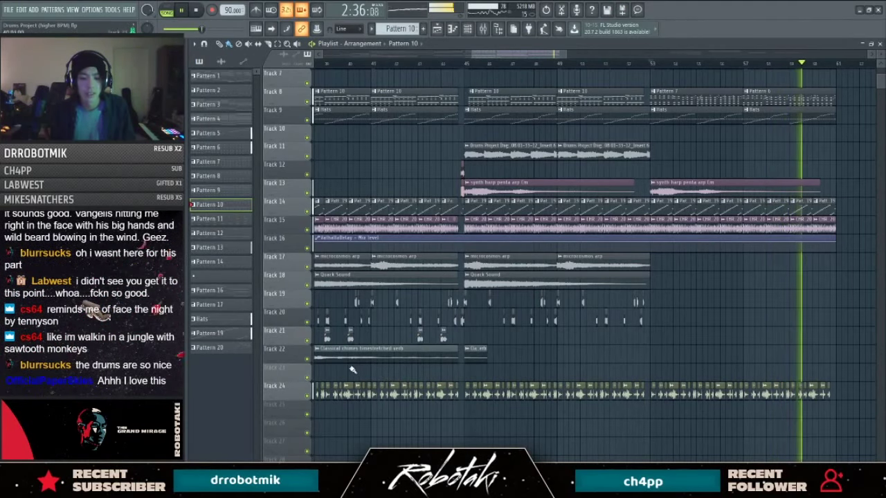
pyautogui.press('space')
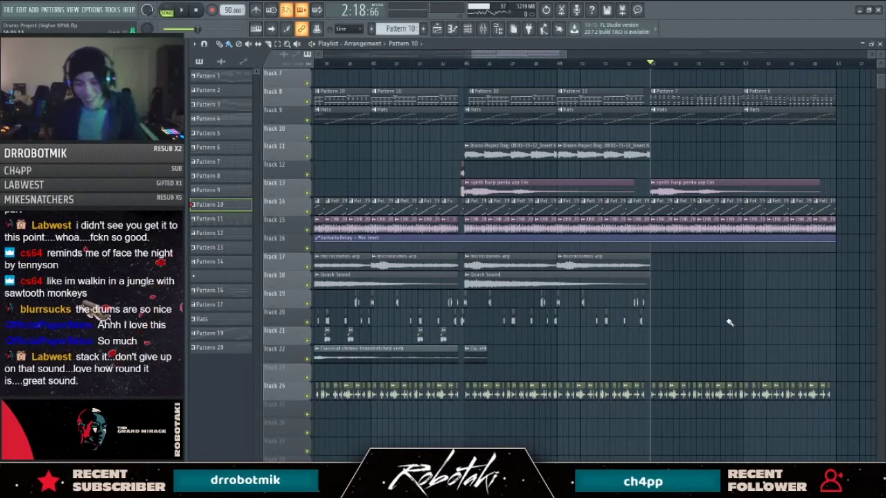
pyautogui.scroll(-3, 609, 349)
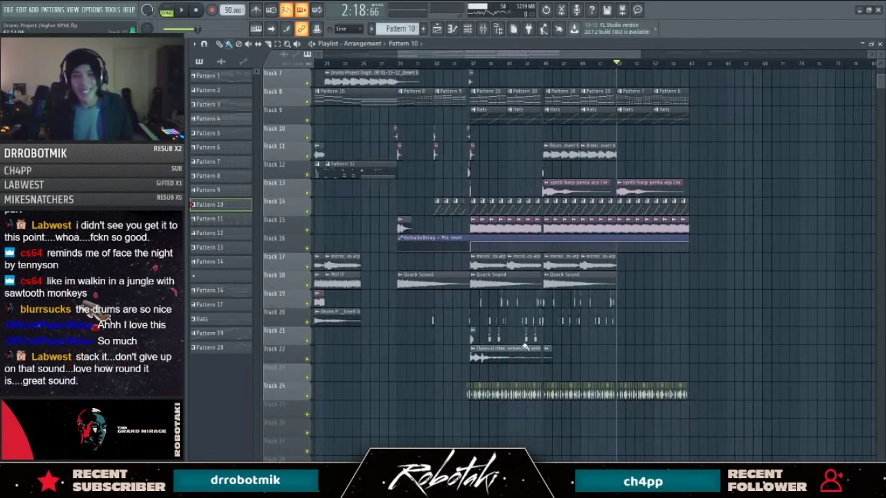
pyautogui.scroll(4, 526, 357)
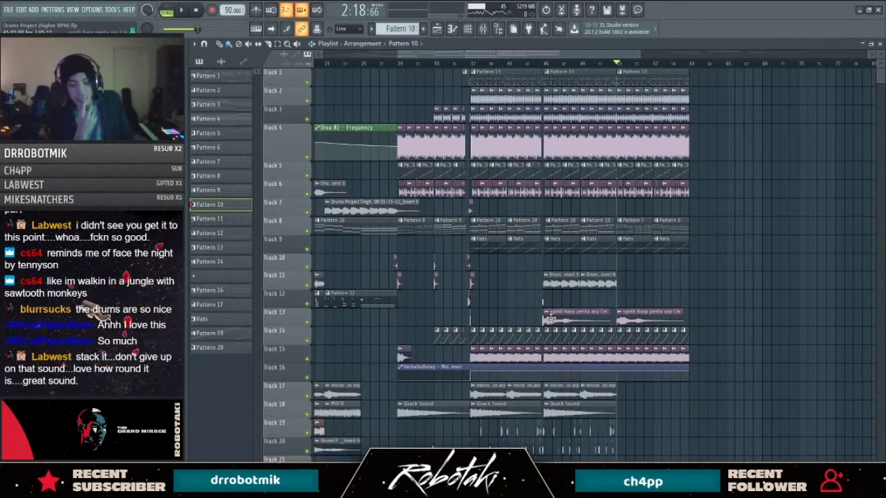
pyautogui.scroll(2, 549, 318)
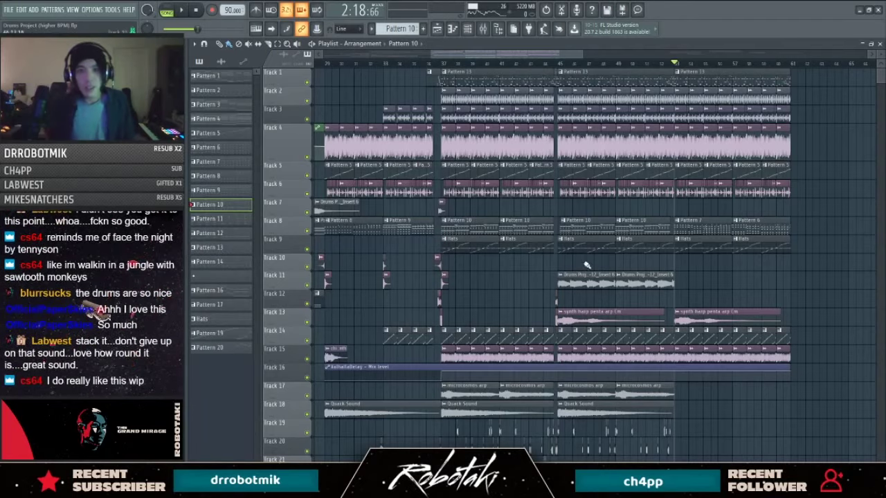
pyautogui.scroll(-3, 571, 275)
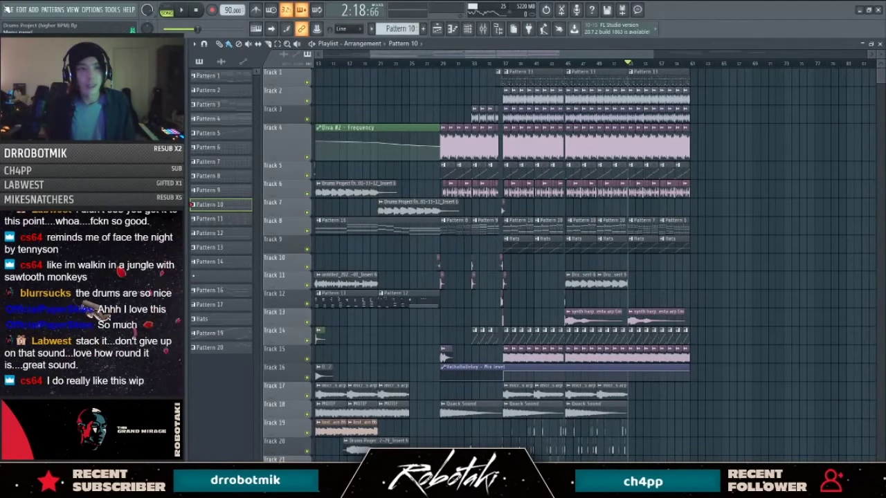
pyautogui.click(9, 10)
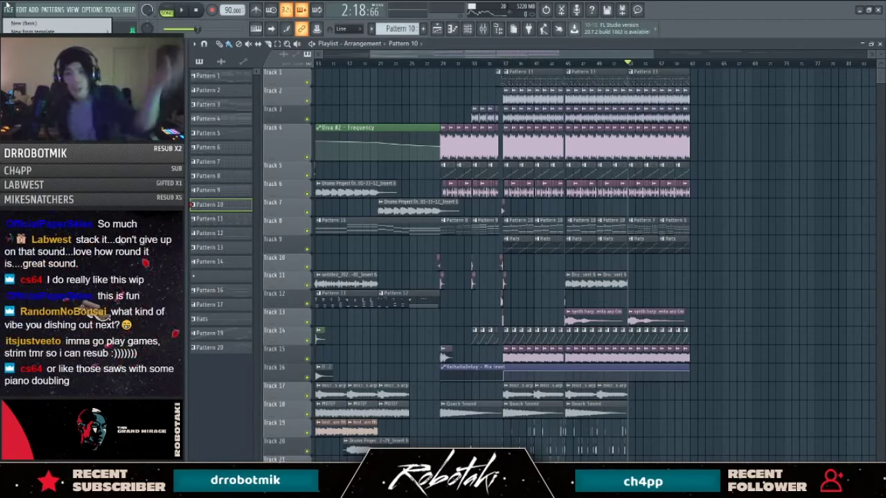
pyautogui.click(763, 244)
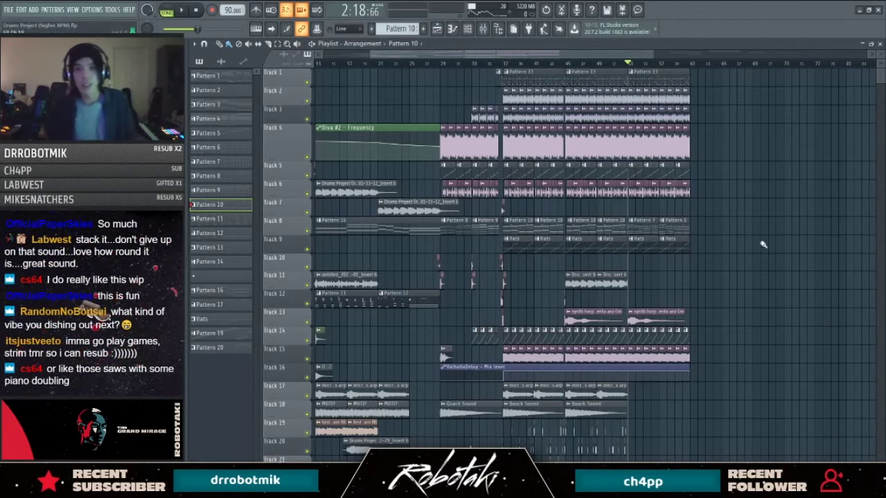
# Step: Leave the current project to switch to another one, saving the changes to Drums Project (higher BPM).flp
pyautogui.click(9, 10)
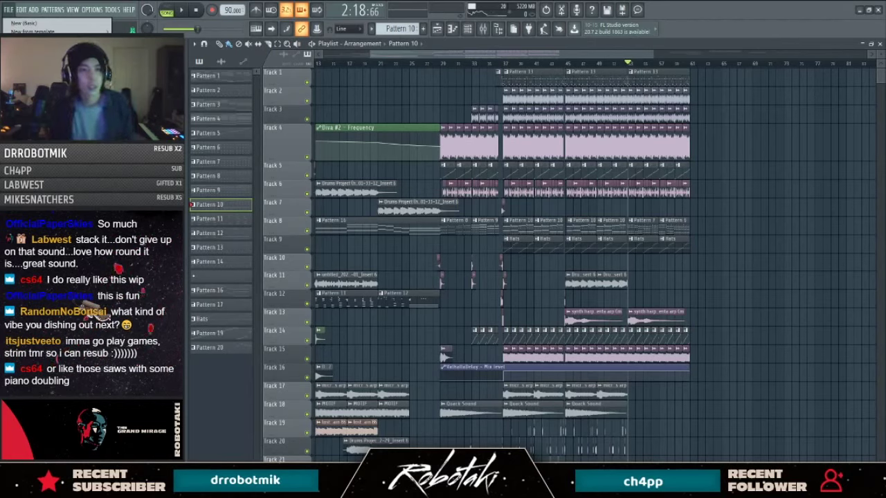
pyautogui.click(24, 23)
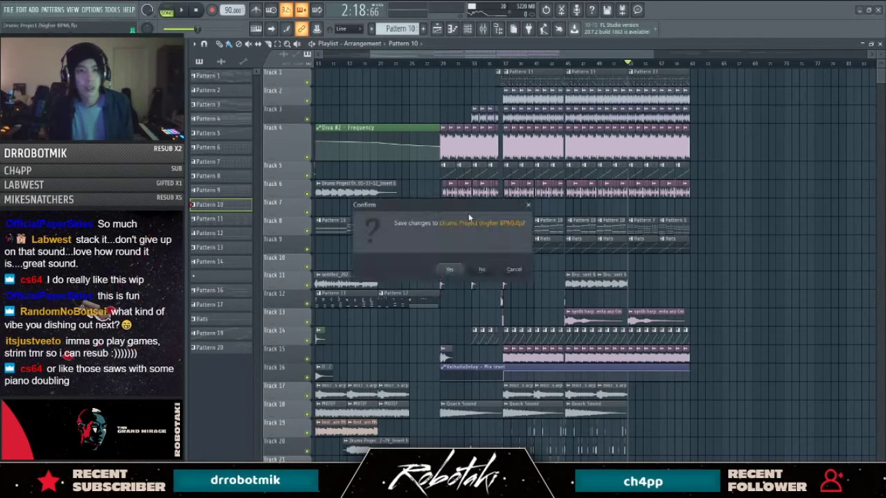
pyautogui.click(451, 270)
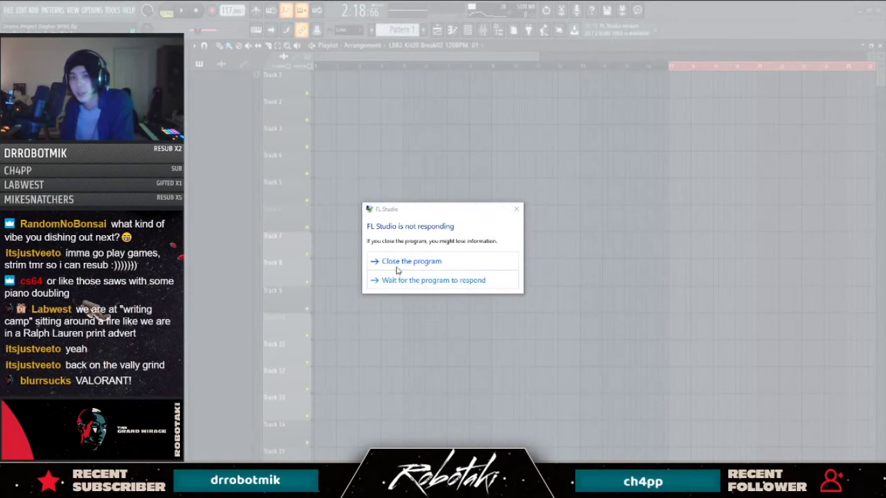
# Step: Close the unresponsive FL Studio program, and decline the version 20.7.2 download offer in the reopened program
pyautogui.click(411, 262)
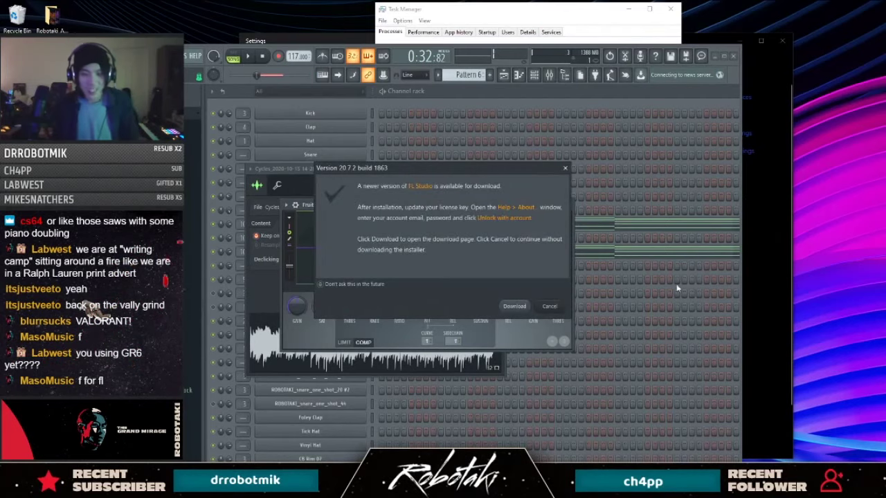
pyautogui.click(565, 168)
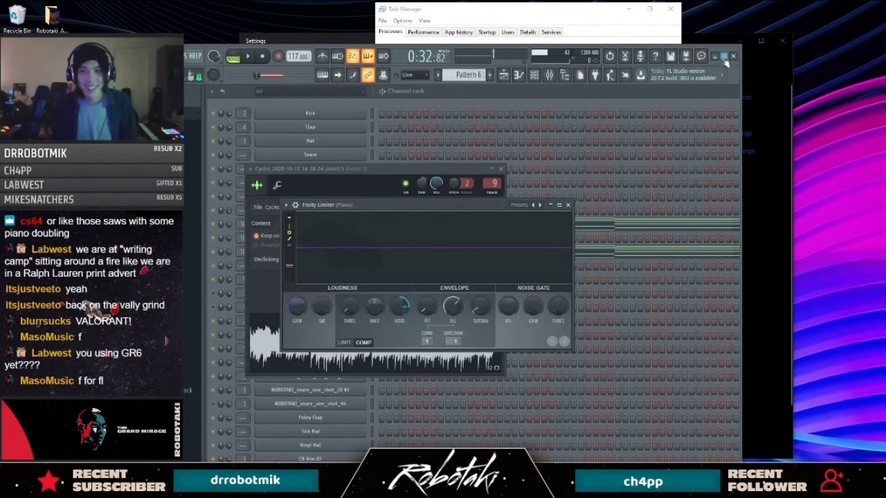
# Step: Maximise the FL Studio window, bring up the Playlist, and move the playhead to bar 3, clearing the time selection
pyautogui.click(723, 58)
pyautogui.click(701, 55)
pyautogui.press('F5')
pyautogui.scroll(-4, 482, 160)
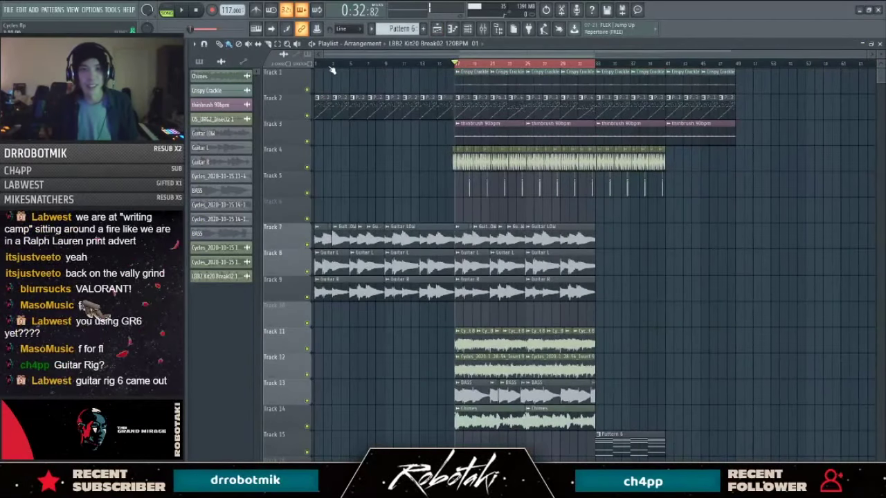
pyautogui.click(332, 64)
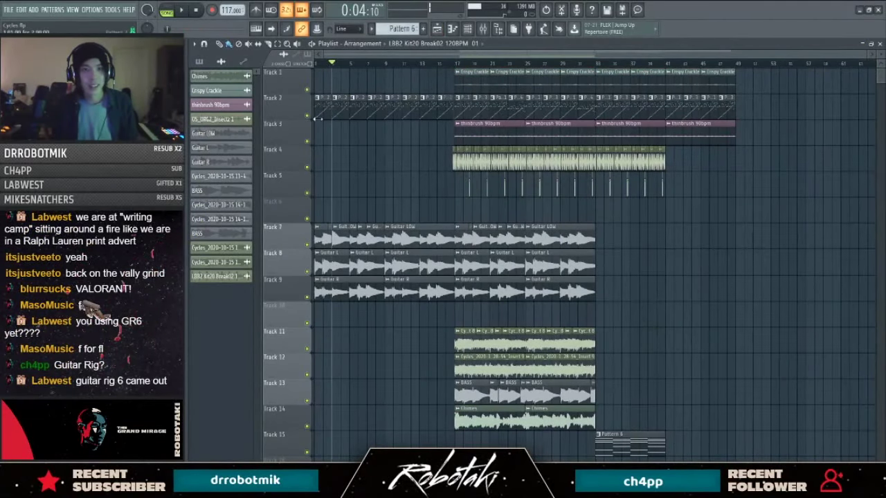
# Step: Solo Track 2 and play Pattern 2 with its Hats Loop 07 slices open in the piano roll
pyautogui.rightClick(310, 92)
pyautogui.press('F6')
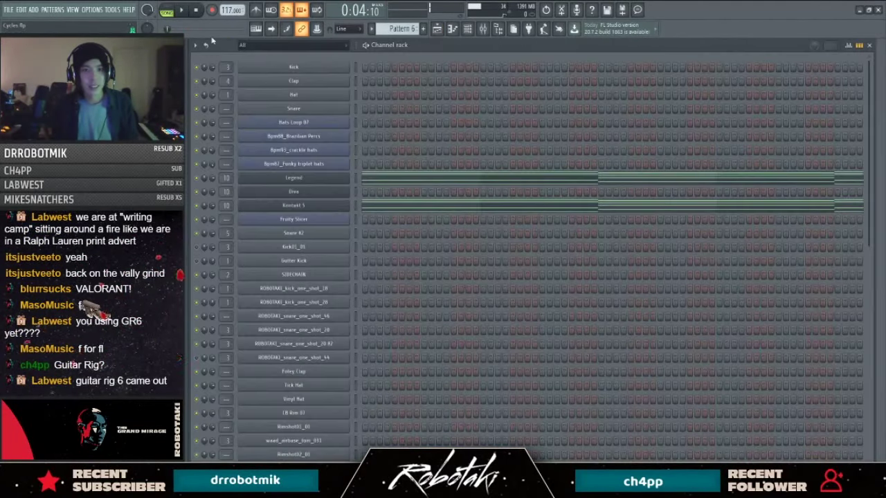
pyautogui.click(173, 11)
pyautogui.click(436, 29)
pyautogui.press('space')
pyautogui.click(437, 29)
pyautogui.press('F6')
pyautogui.press('F5')
pyautogui.doubleClick(319, 117)
pyautogui.press('space')
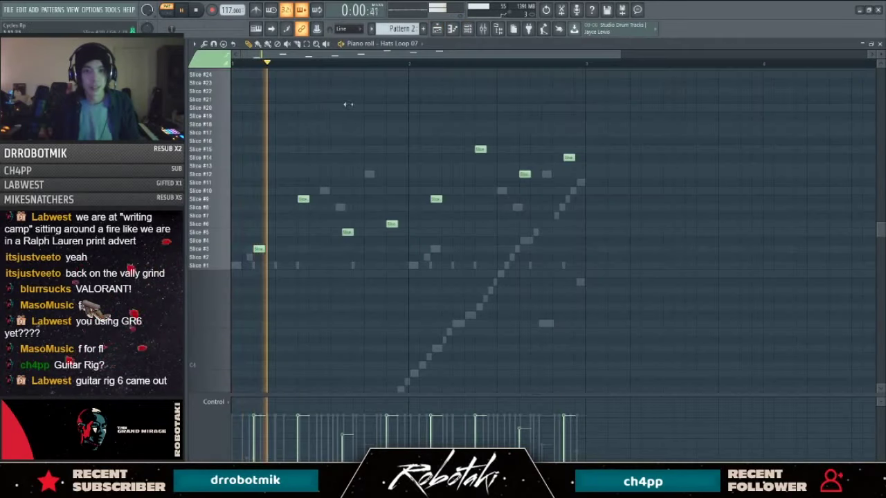
# Step: Return to the Playlist, stop playback, and isolate guitar Tracks 7 to 9 before unmuting all tracks again
pyautogui.press('Escape')
pyautogui.press('Escape')
pyautogui.press('F9')
pyautogui.press('F5')
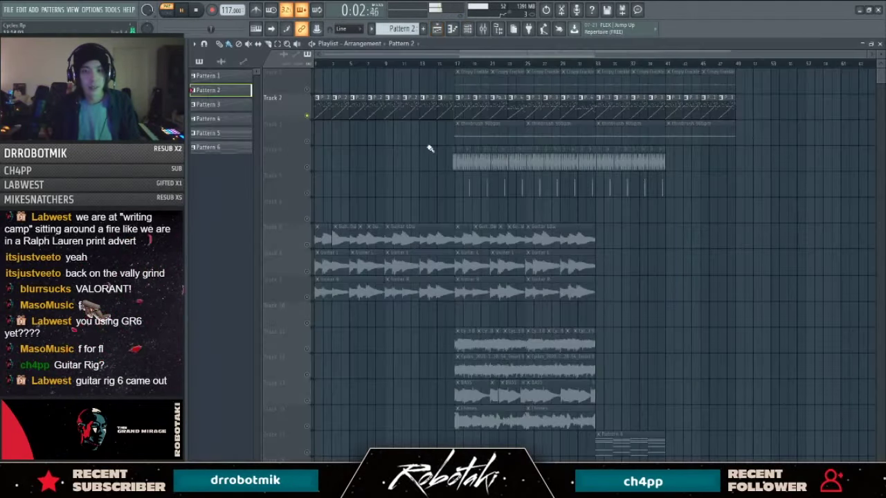
pyautogui.press('space')
pyautogui.moveTo(308, 247); pyautogui.dragTo(307, 298)
pyautogui.scroll(-3, 310, 270)
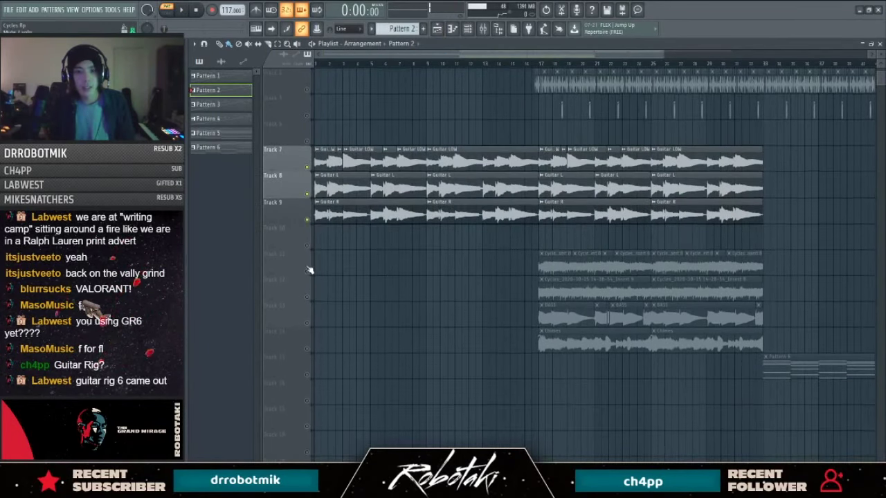
pyautogui.rightClick(309, 269)
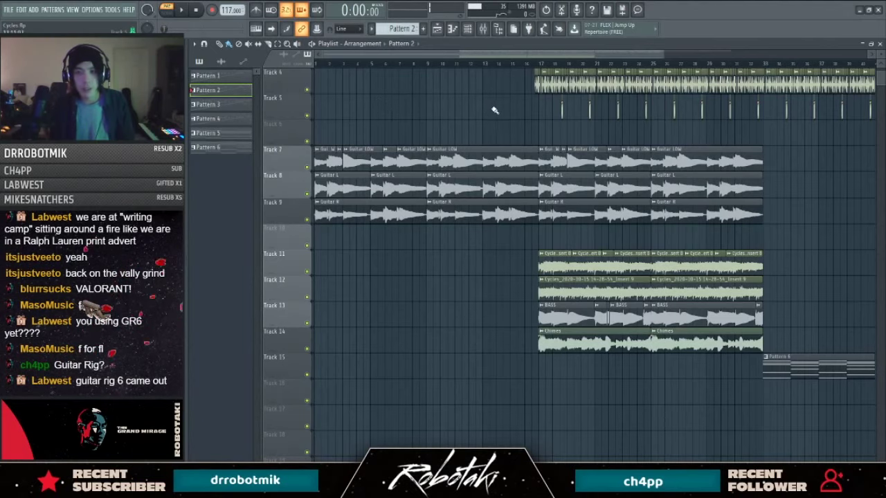
# Step: Play the arrangement from the beginning through the start of the Pattern 6 section and stop playback
pyautogui.scroll(2, 494, 114)
pyautogui.press('space')
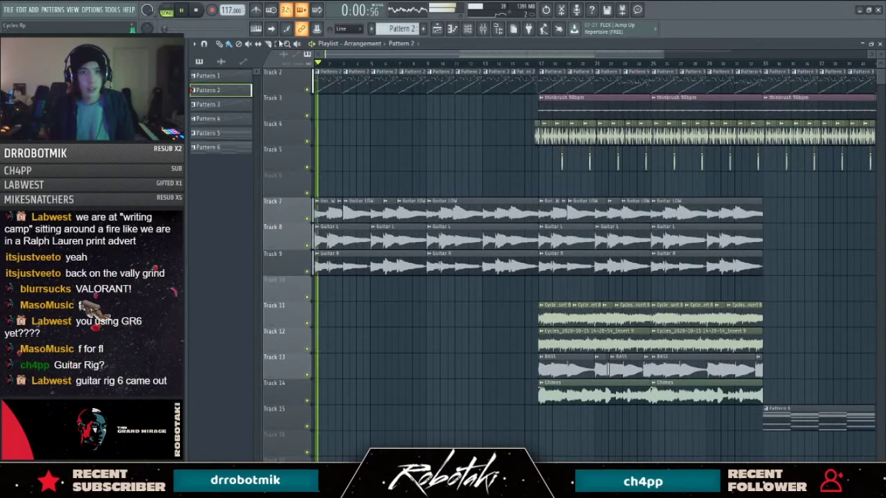
pyautogui.scroll(1, 382, 151)
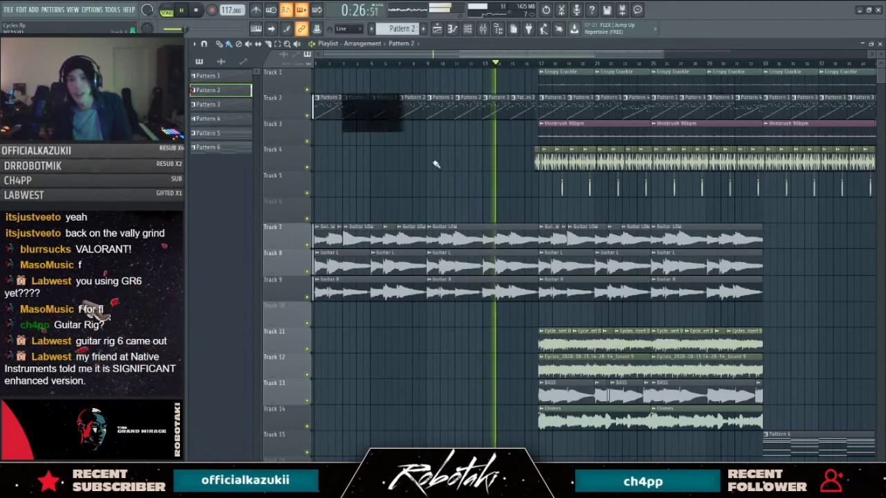
pyautogui.scroll(1, 623, 156)
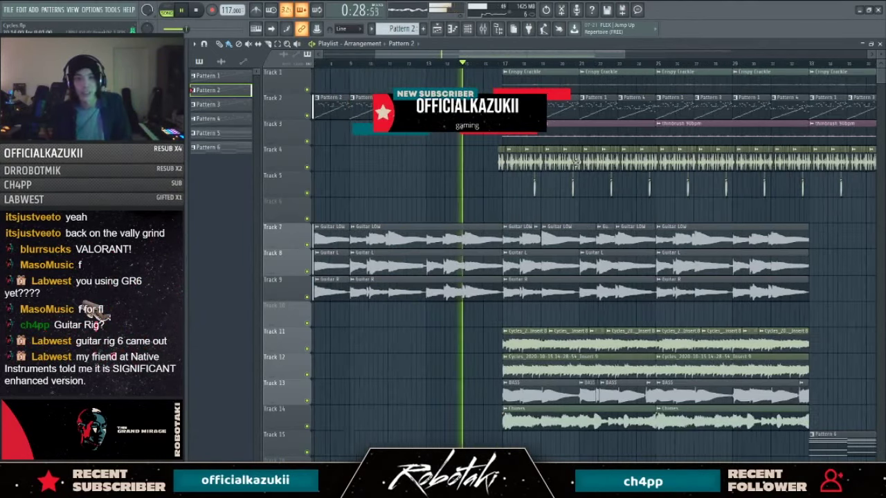
pyautogui.scroll(1, 546, 134)
pyautogui.scroll(1, 526, 181)
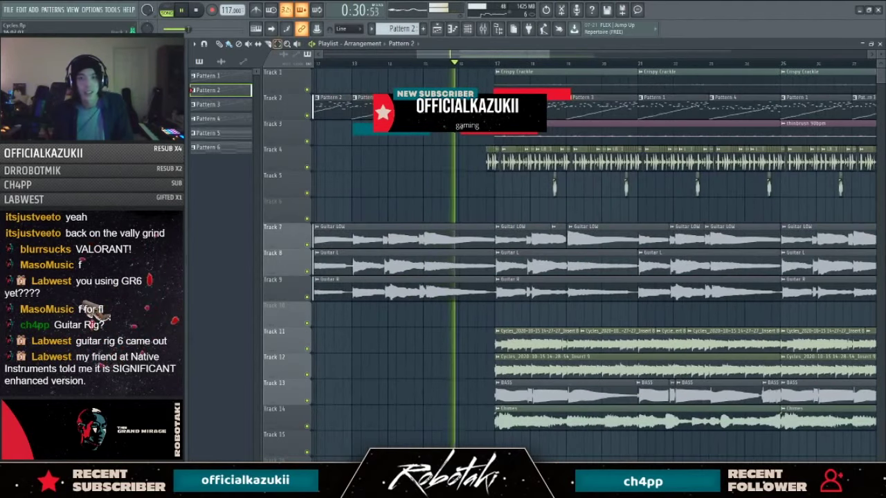
pyautogui.hotkey('ctrl', 'z')
pyautogui.scroll(-1, 527, 207)
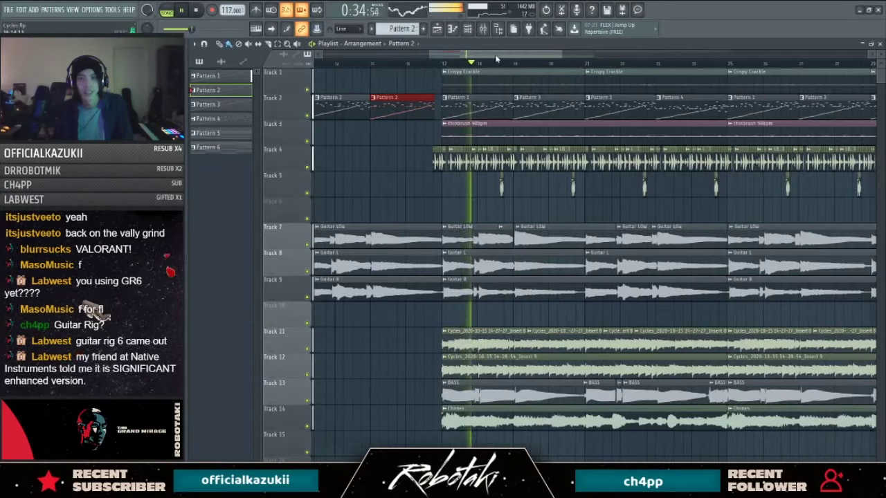
pyautogui.scroll(-2, 526, 219)
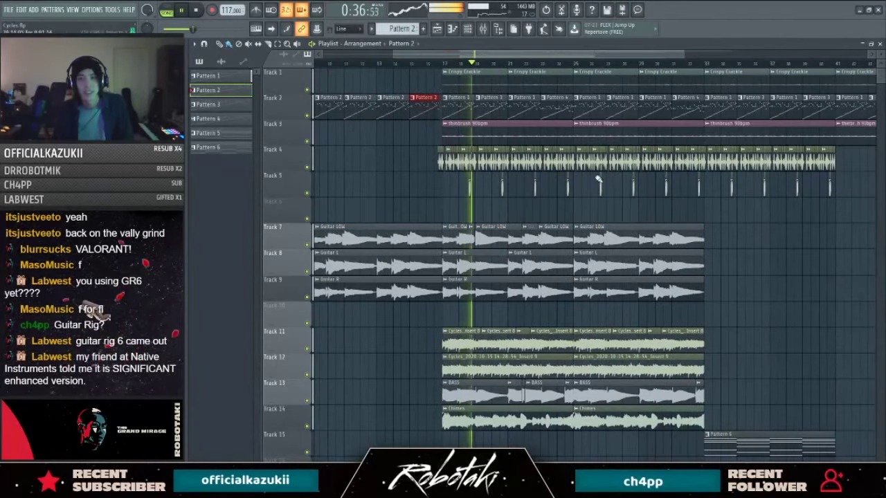
pyautogui.moveTo(545, 55); pyautogui.dragTo(560, 56)
pyautogui.scroll(-2, 579, 148)
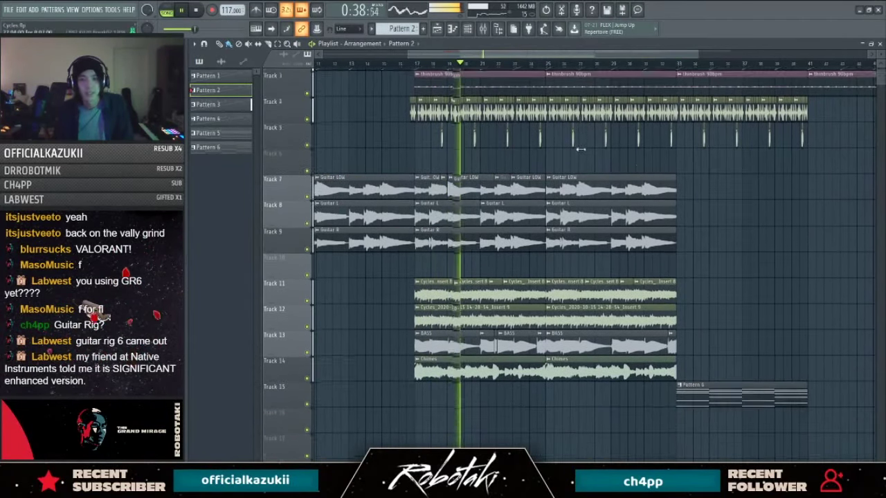
pyautogui.moveTo(490, 56); pyautogui.dragTo(504, 56)
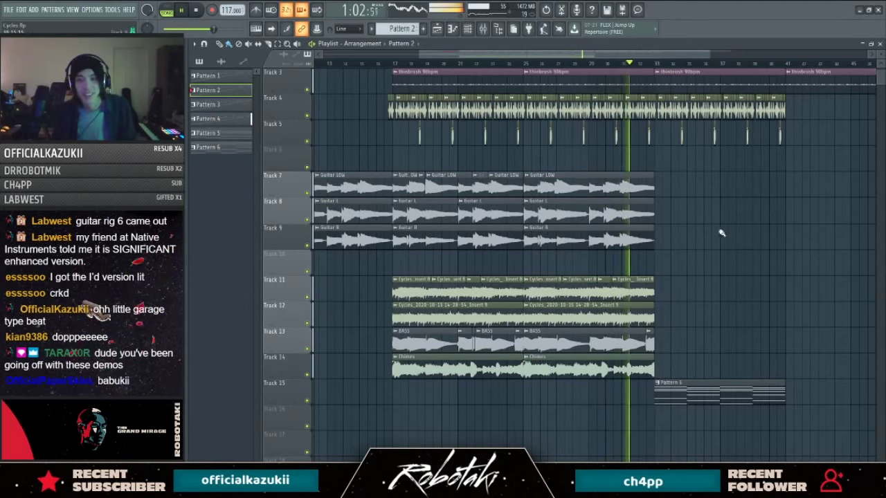
pyautogui.scroll(3, 733, 242)
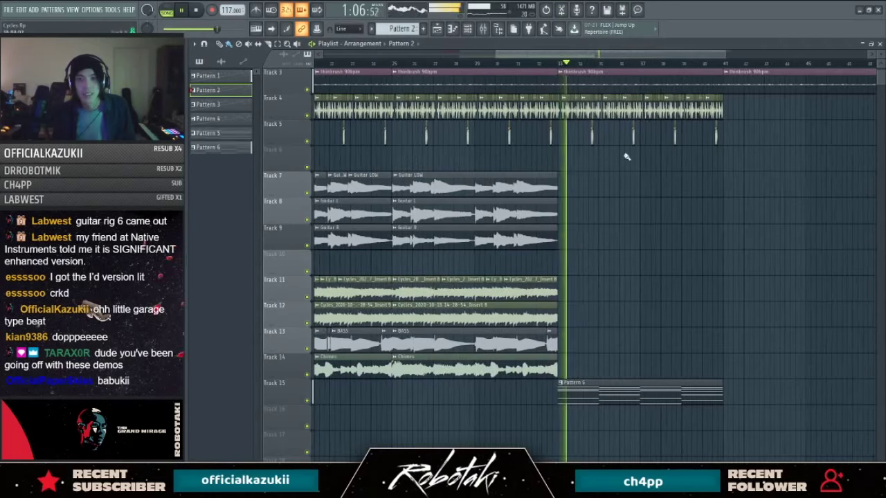
pyautogui.press('space')
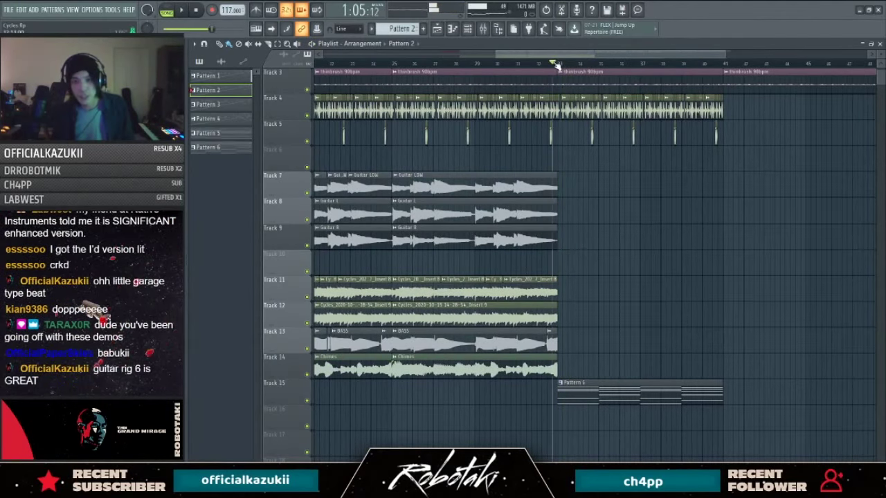
# Step: Open Pattern 6 and remove the Legend channel's notes, keeping the Kontakt 5 part
pyautogui.doubleClick(567, 390)
pyautogui.press('Escape')
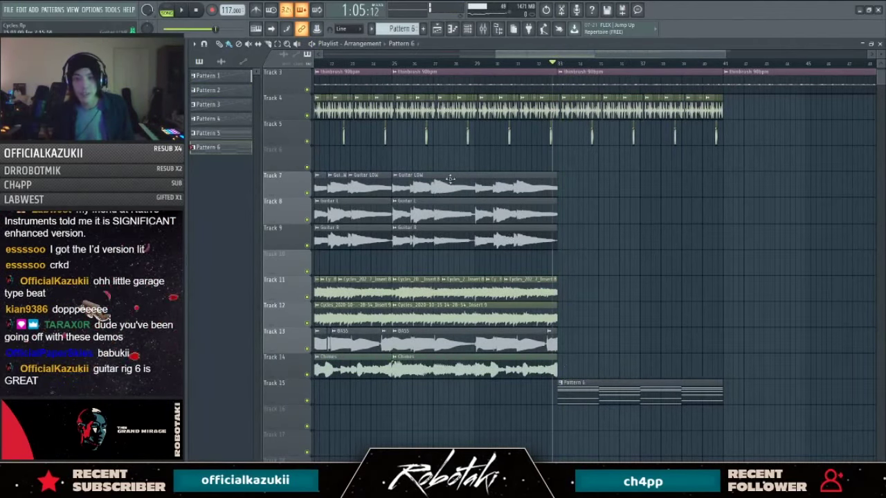
pyautogui.doubleClick(576, 390)
pyautogui.click(350, 28)
pyautogui.click(365, 39)
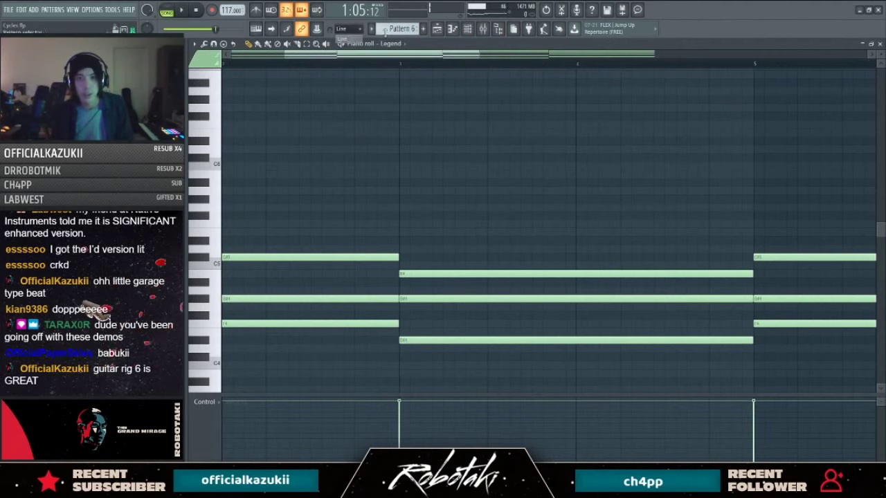
pyautogui.click(464, 30)
pyautogui.click(483, 30)
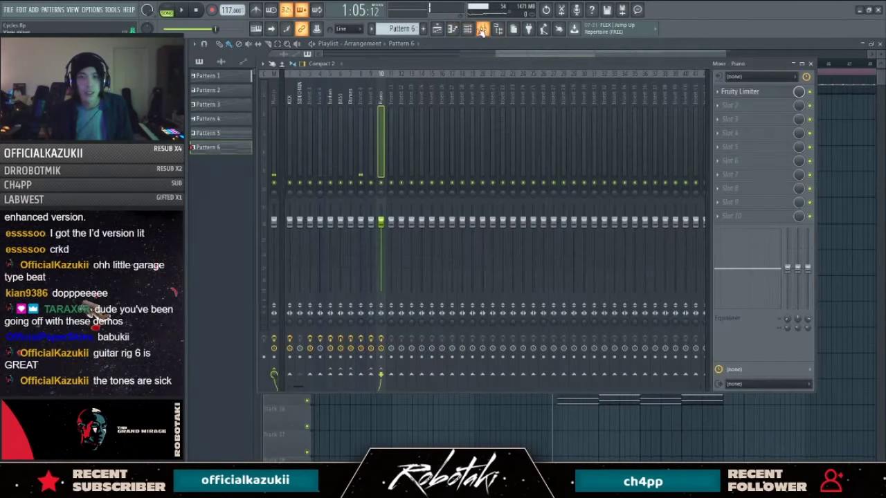
pyautogui.click(467, 30)
pyautogui.click(397, 182)
pyautogui.press('Escape')
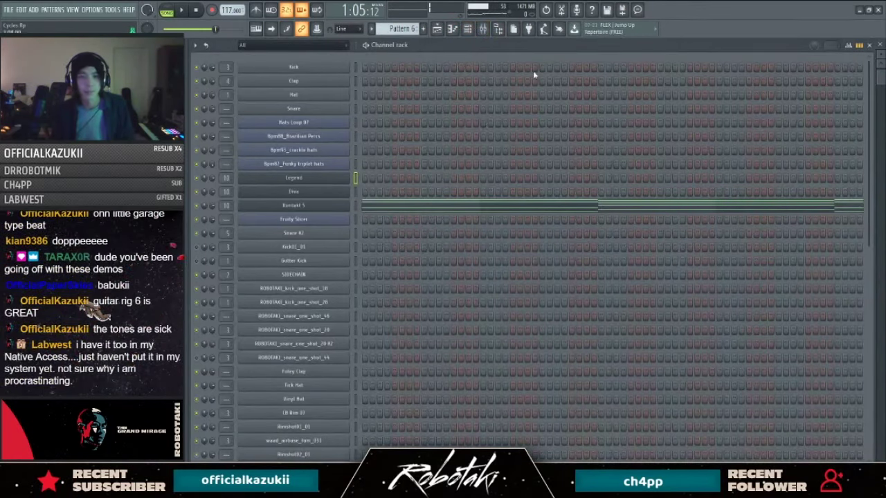
# Step: Play the Playlist section with the Pattern 6 clip from just before bar 33 to bar 41
pyautogui.press('F5')
pyautogui.press('space')
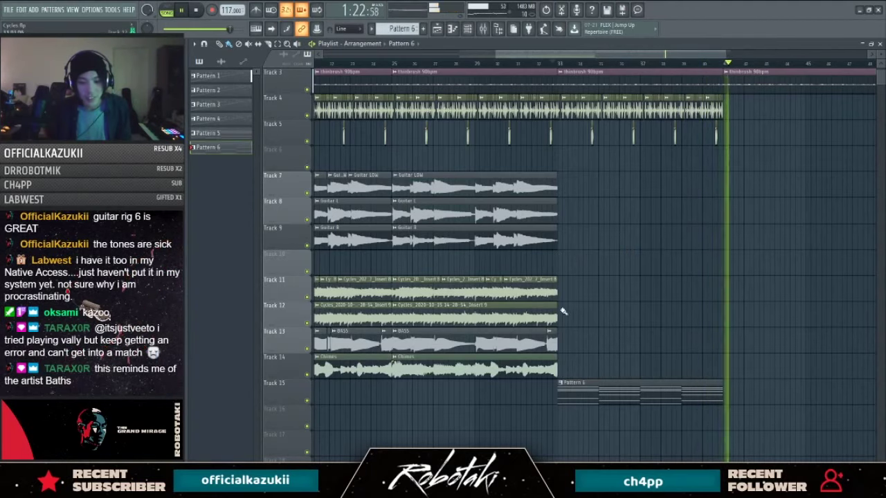
pyautogui.press('space')
# Step: Play the arrangement from bar 17 across the guitar and bass section and stop playback
pyautogui.scroll(-3, 578, 305)
pyautogui.scroll(2, 523, 205)
pyautogui.scroll(1, 523, 205)
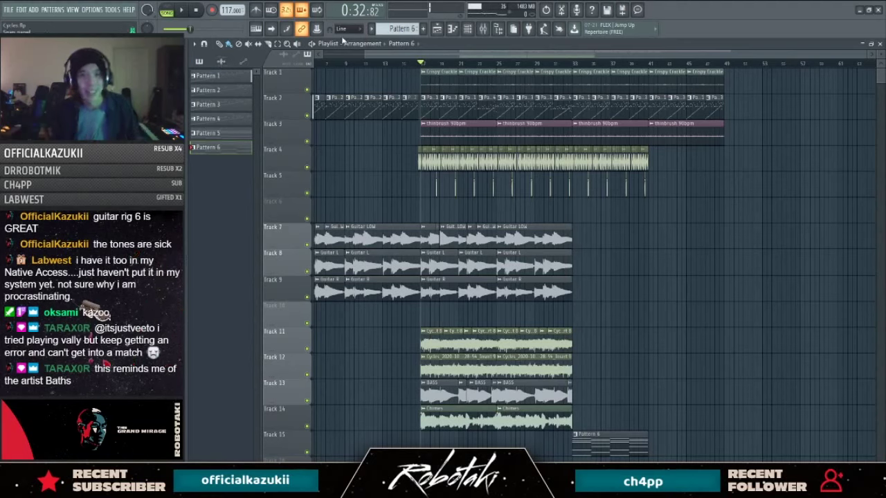
pyautogui.press('space')
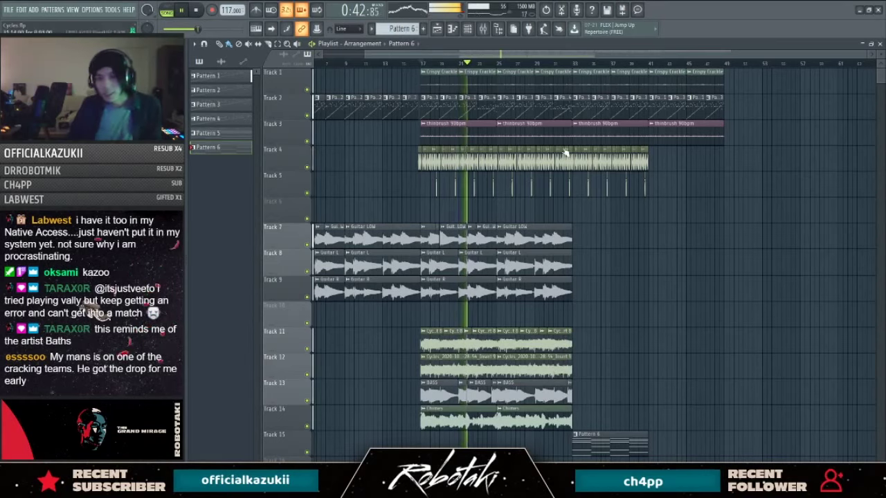
pyautogui.press('space')
# Step: Set a time selection over bars 33 to 41, play through the loop, and enable recording mode
pyautogui.moveTo(574, 69); pyautogui.dragTo(649, 69)
pyautogui.press('space')
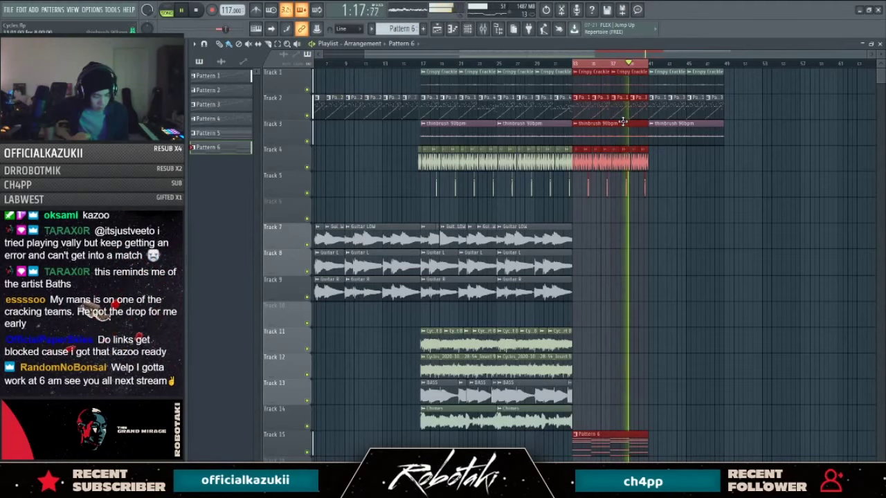
pyautogui.press('space')
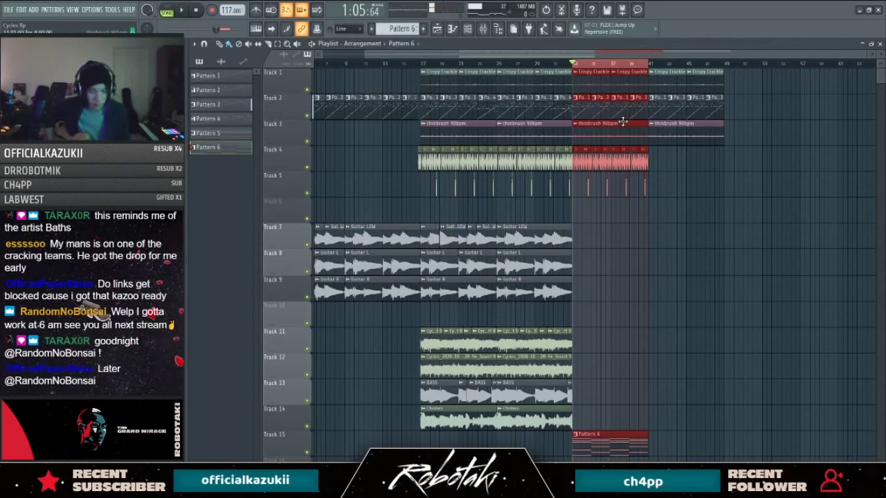
pyautogui.press('space')
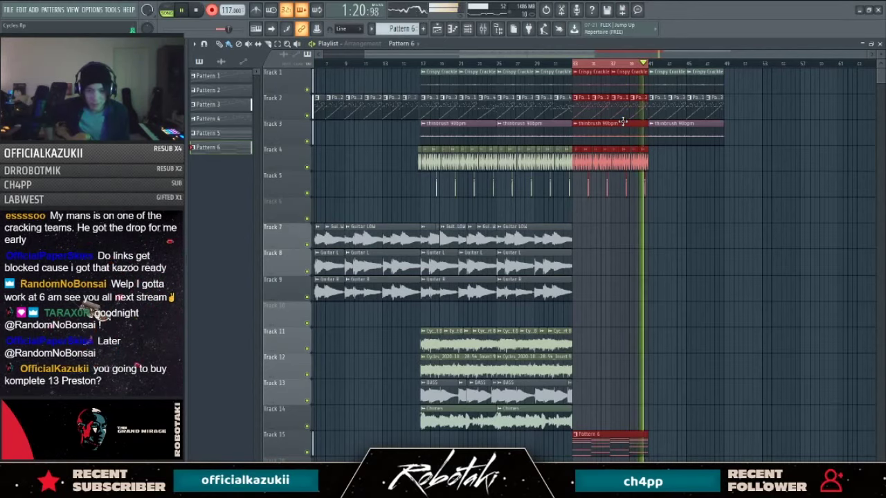
pyautogui.press('space')
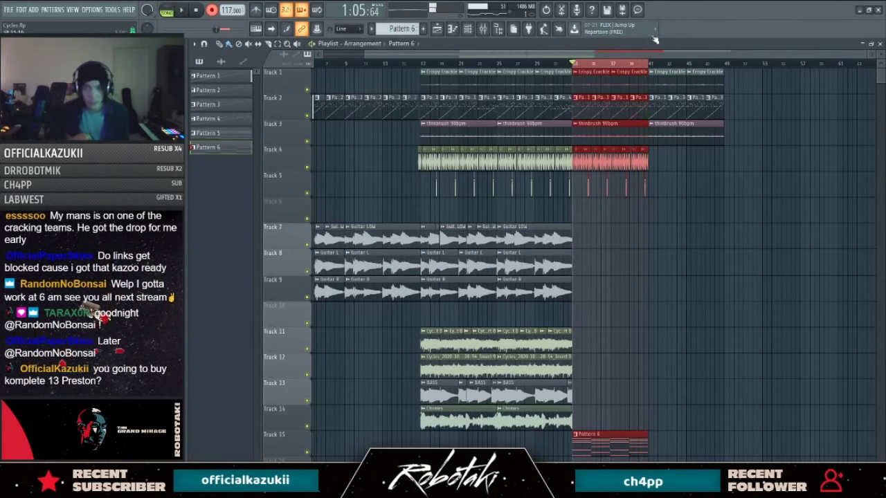
# Step: Check Insert 8 in the mixer and arm Insert 4, which holds Archetype Cory Wong, for recording
pyautogui.click(470, 30)
pyautogui.click(470, 30)
pyautogui.click(483, 30)
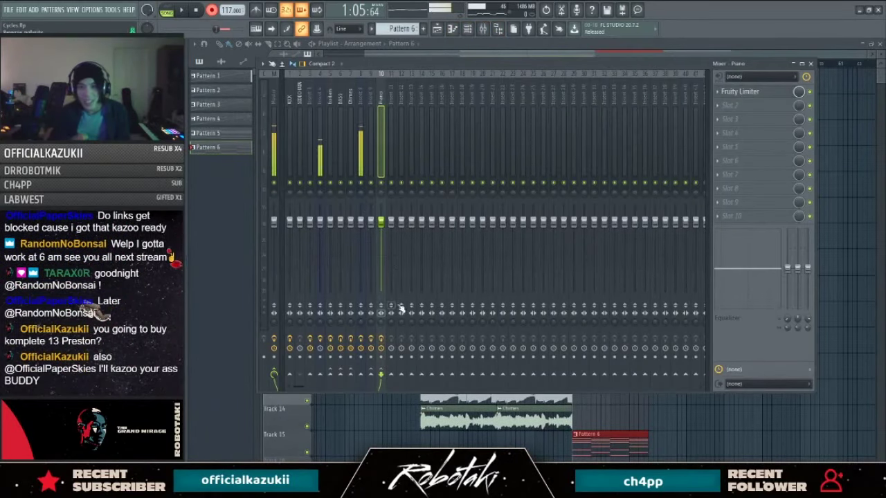
pyautogui.click(361, 103)
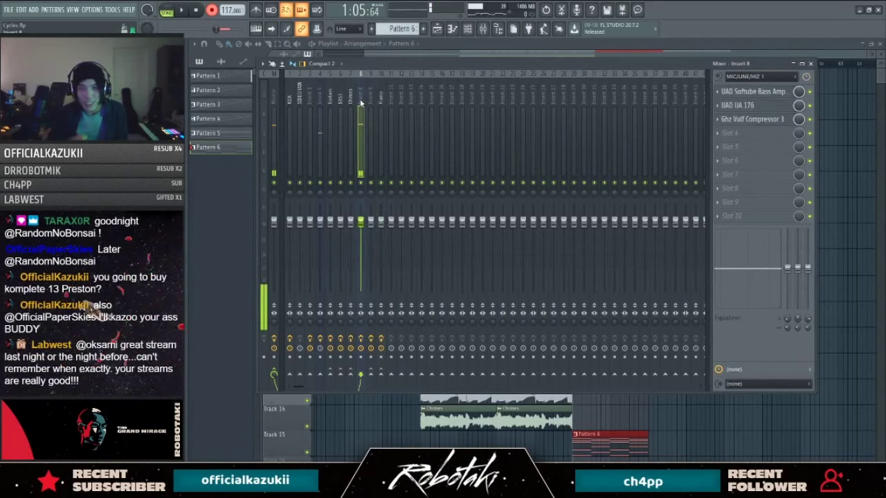
pyautogui.click(324, 114)
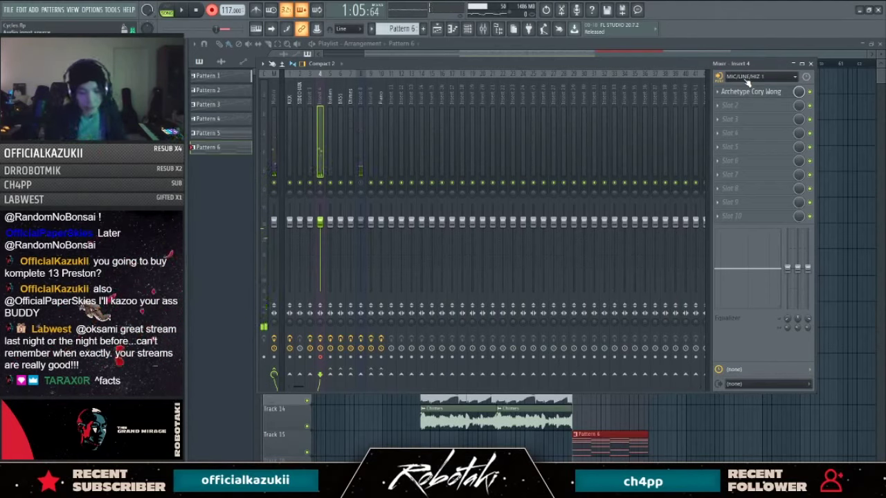
pyautogui.press('F9')
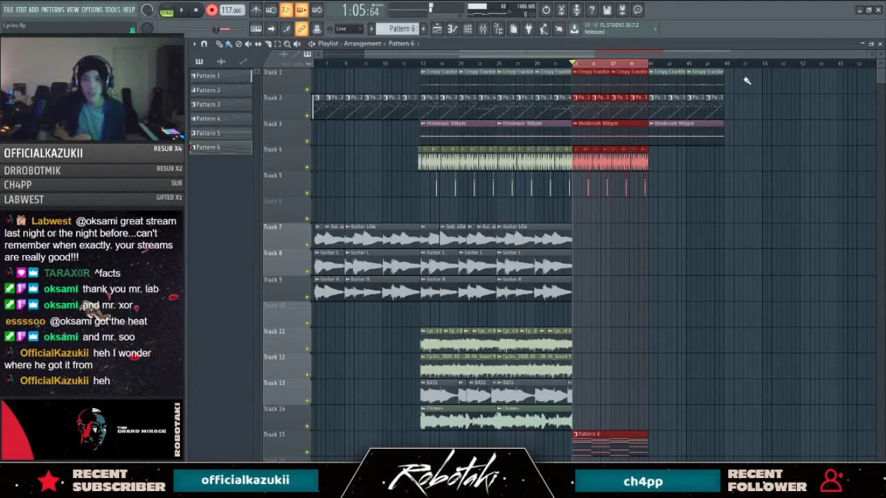
# Step: Clear the time selection and record a short take through Insert 4 from bar 33, undoing the take after stopping
pyautogui.click(577, 77)
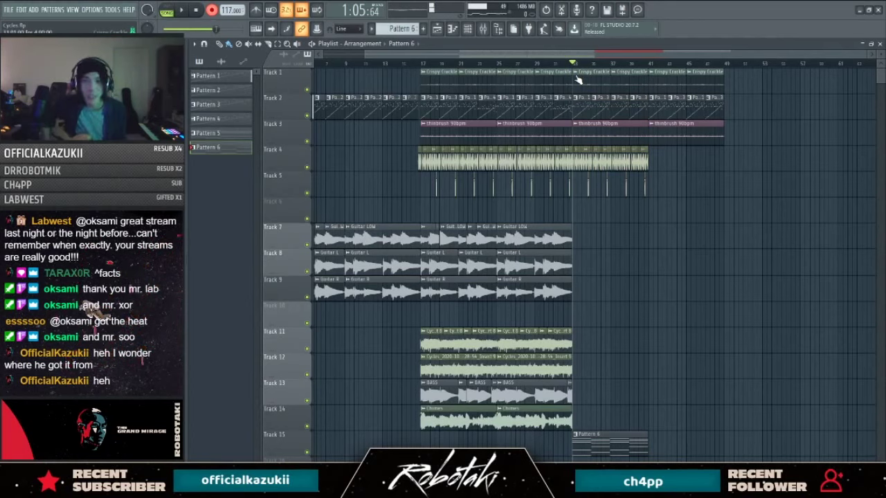
pyautogui.press('space')
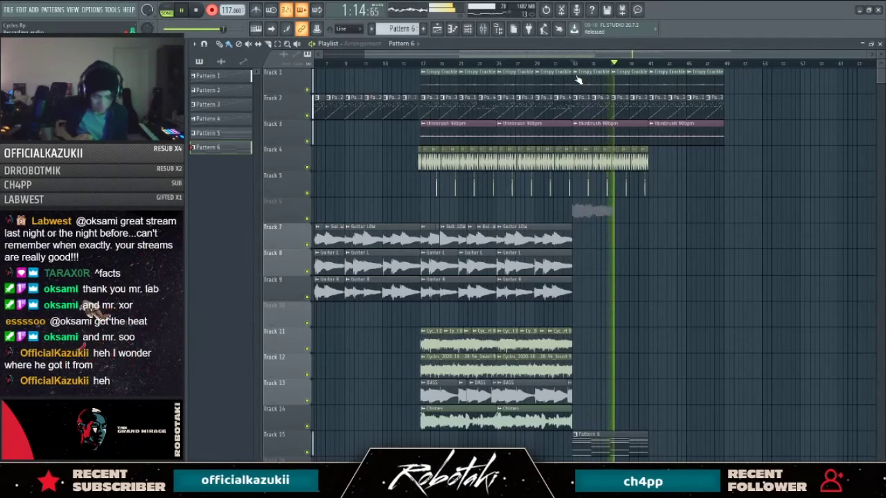
pyautogui.press('space')
pyautogui.hotkey('ctrl', 'z')
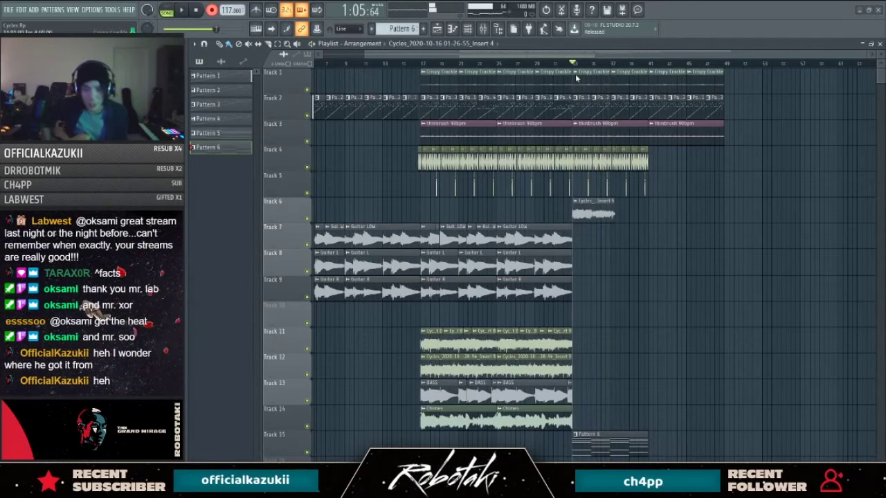
# Step: Record an audio take through Insert 4 from bar 33 to past bar 41 and place its clip on Track 8 at bar 33
pyautogui.press('Return')
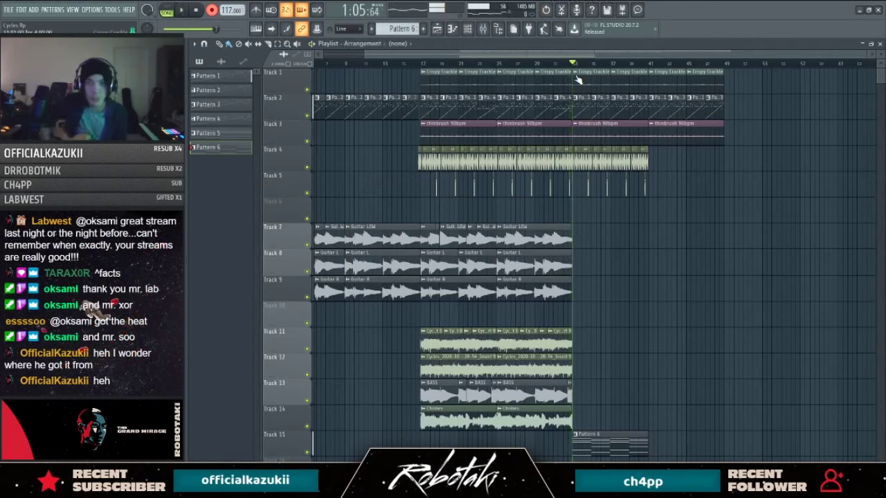
pyautogui.rightClick(213, 12)
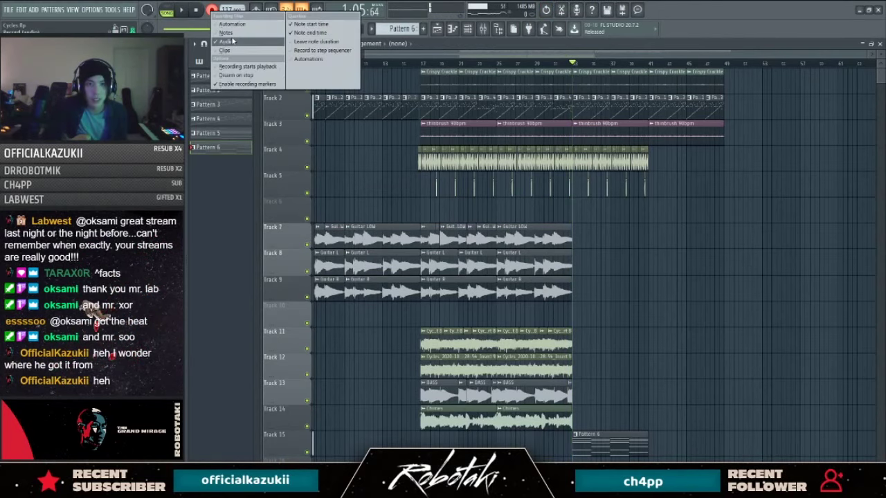
pyautogui.click(237, 56)
pyautogui.press('space')
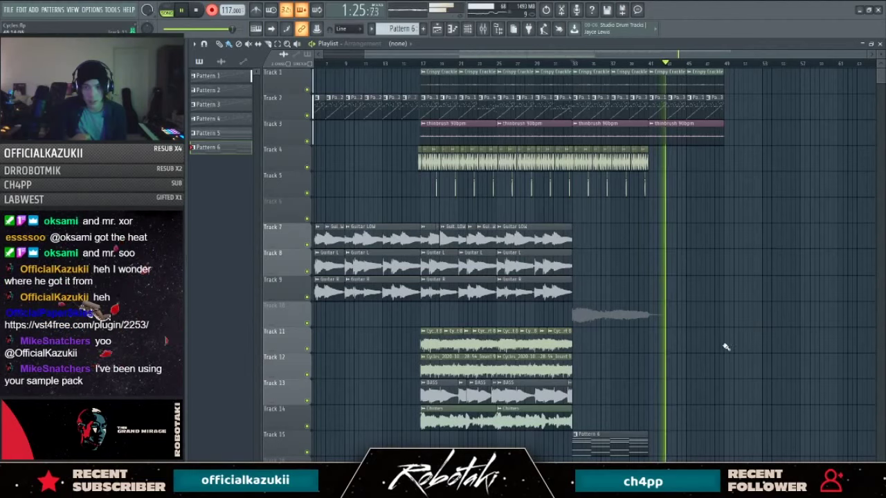
pyautogui.press('space')
pyautogui.moveTo(596, 307); pyautogui.dragTo(595, 256)
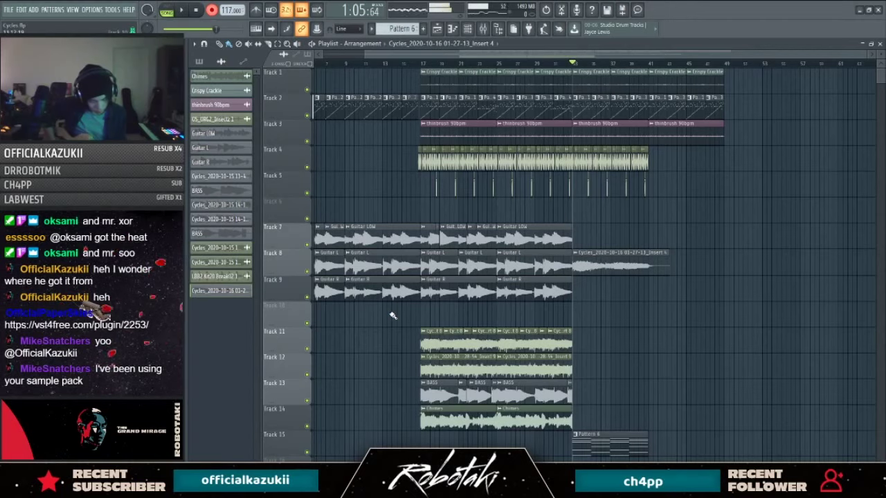
# Step: Record two more takes through Insert 4 from bar 33, undoing each one after stopping
pyautogui.press('space')
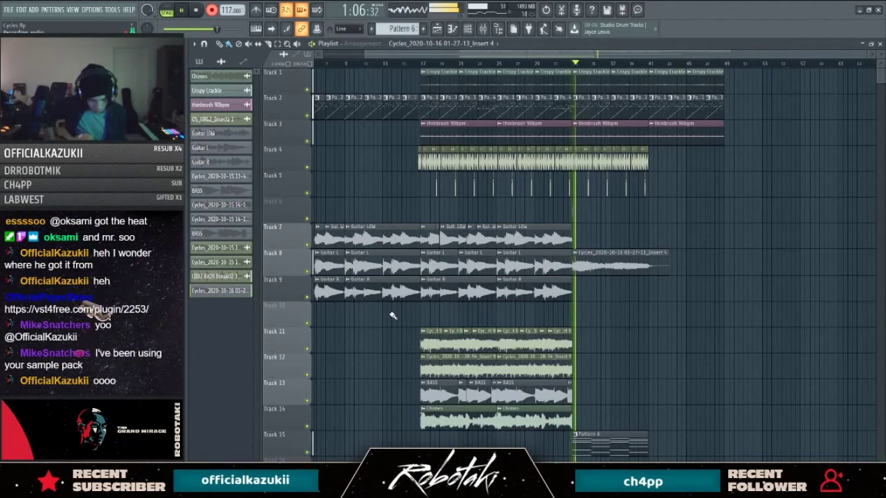
pyautogui.hotkey('ctrl', 'z')
pyautogui.press('Return')
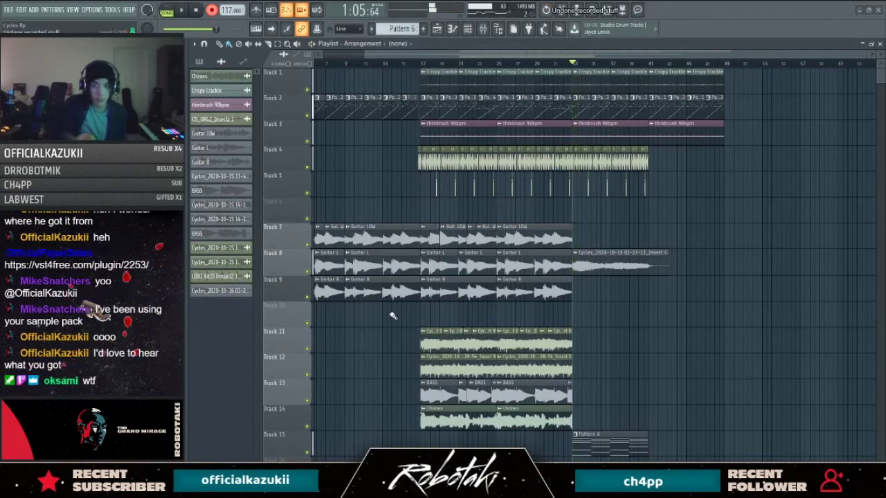
pyautogui.press('space')
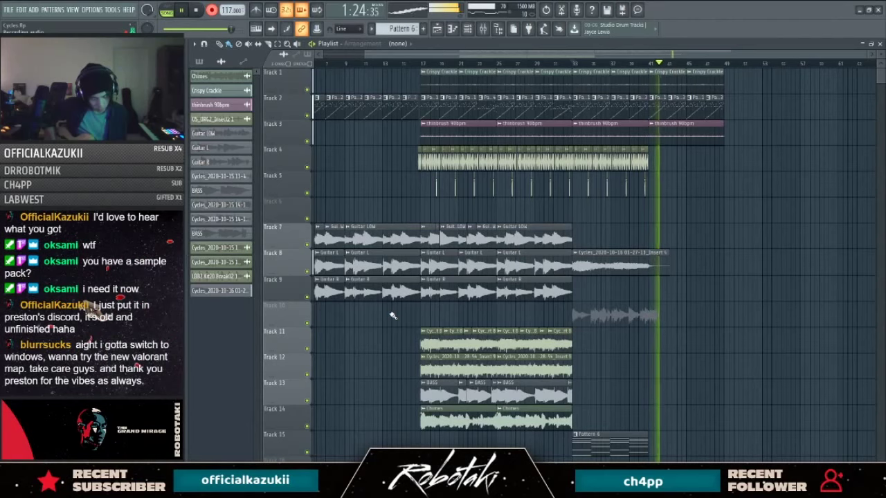
pyautogui.press('space')
pyautogui.hotkey('ctrl', 'z')
# Step: Record two takes from bar 33 onto Tracks 6 and 10, playing back the first before recording the second
pyautogui.press('space')
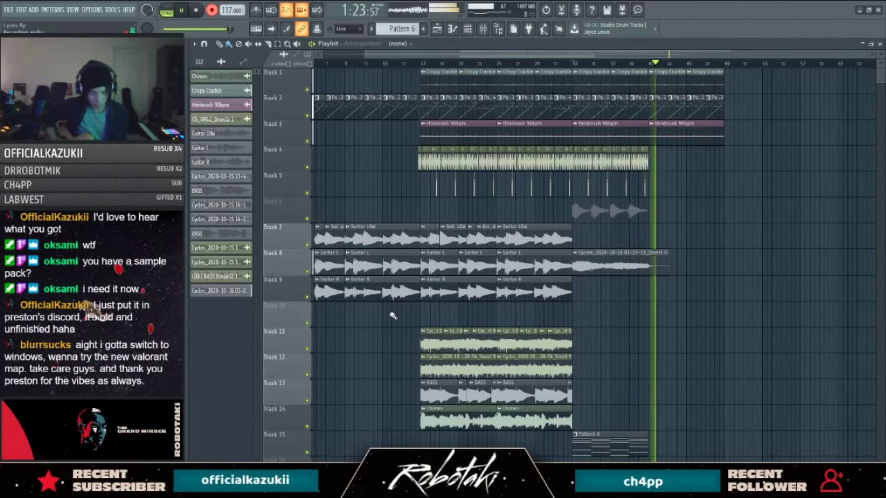
pyautogui.press('space')
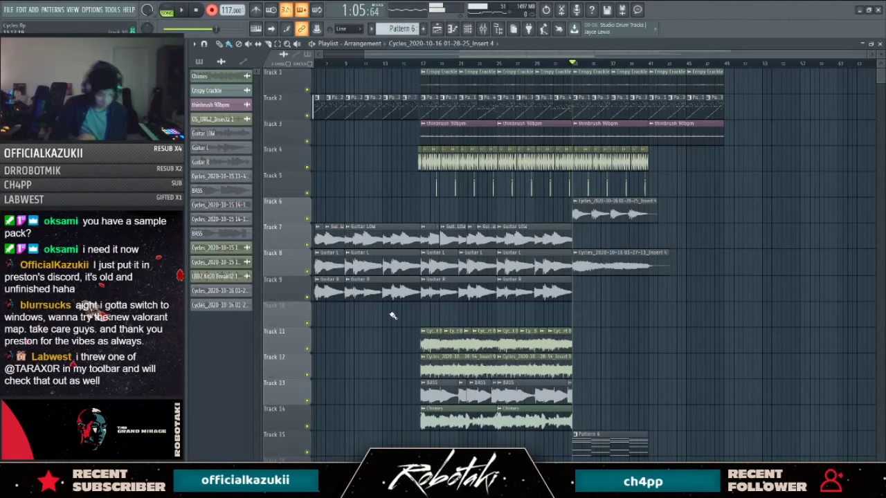
pyautogui.press('space')
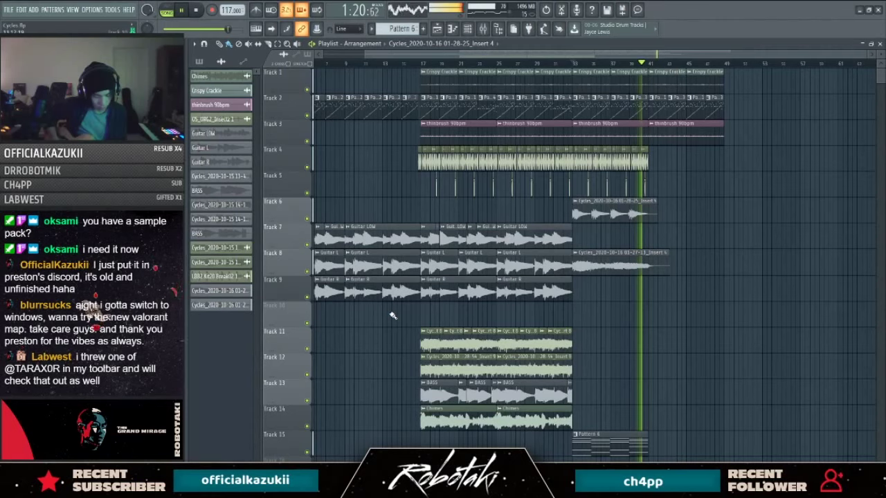
pyautogui.press('r')
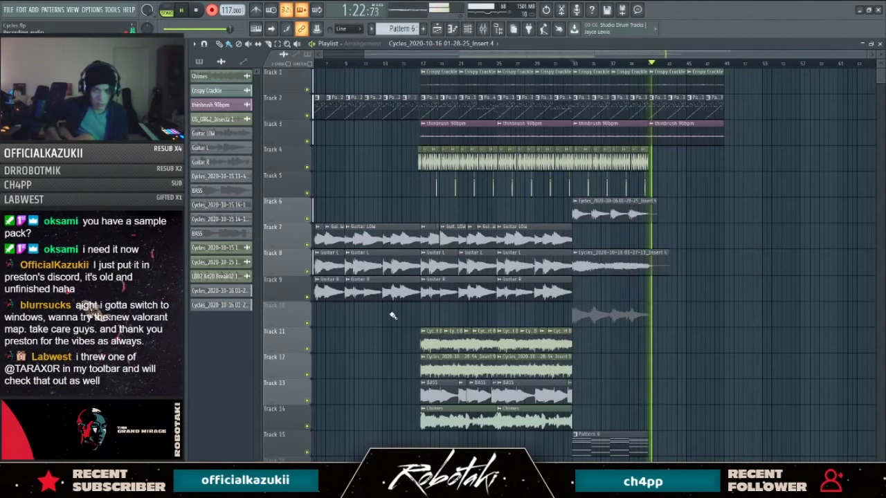
pyautogui.press('space')
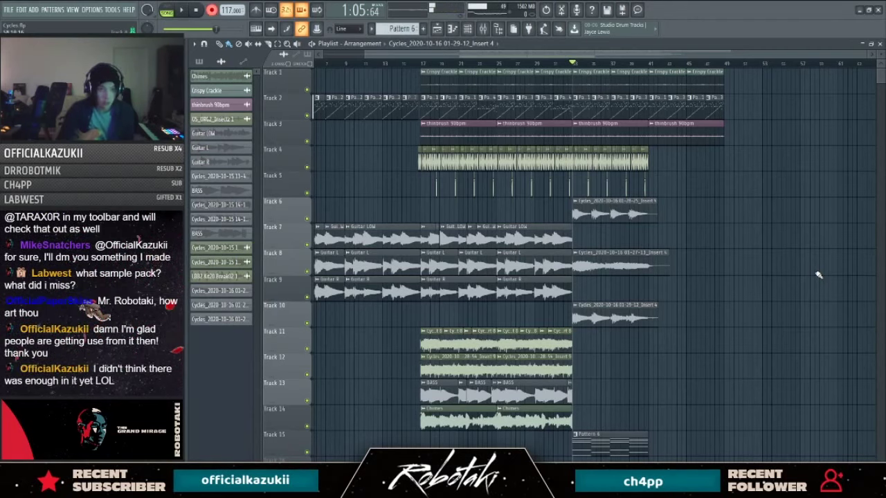
# Step: Record another take from bar 33, delete its clip from Track 16, and play the section without it
pyautogui.press('space')
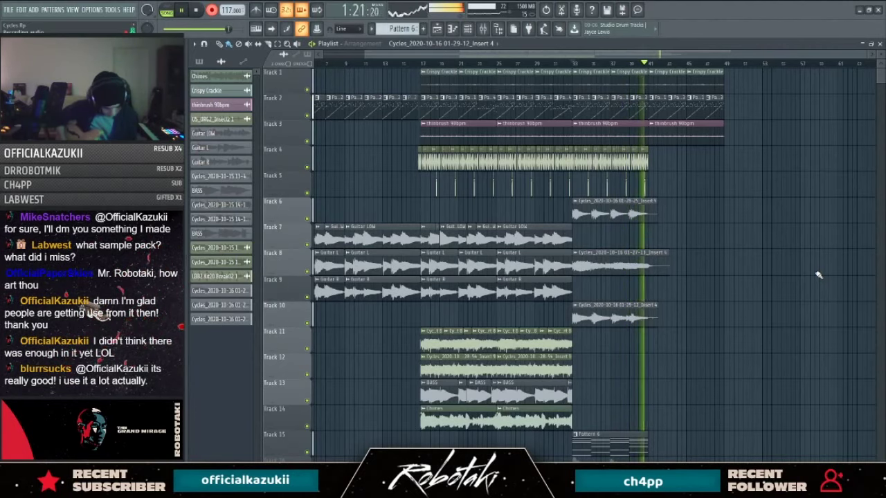
pyautogui.press('space')
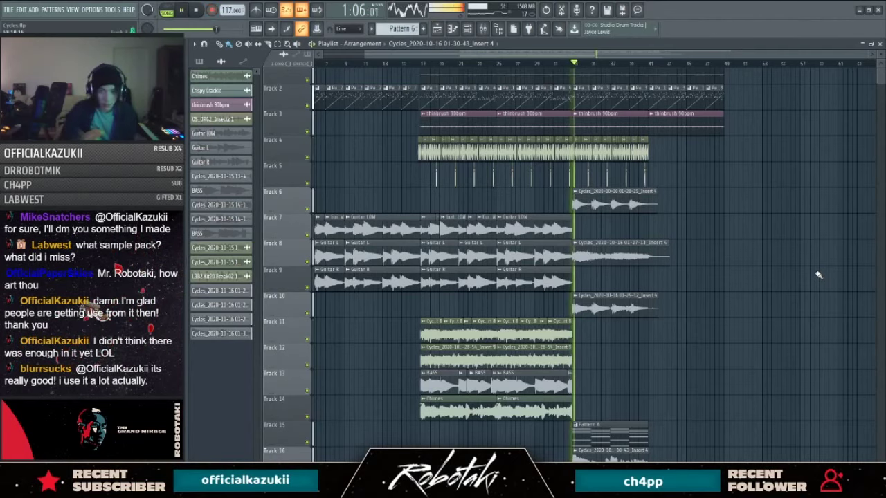
pyautogui.scroll(-3, 655, 402)
pyautogui.rightClick(593, 386)
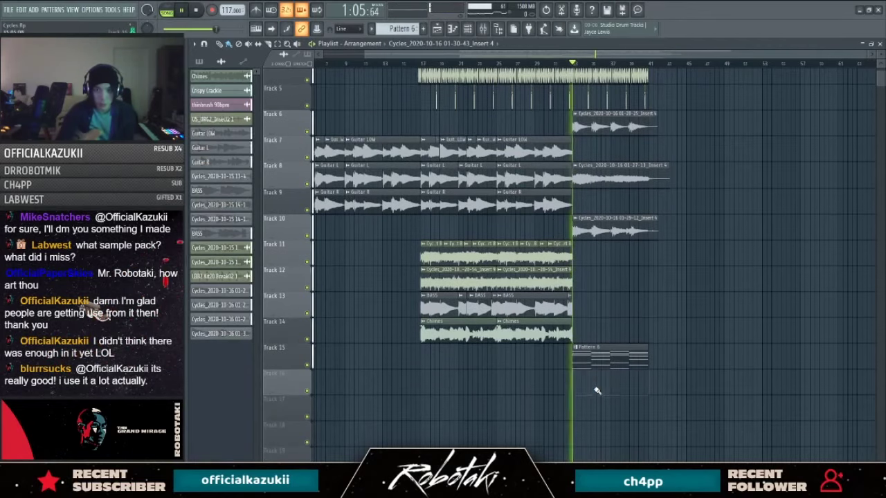
pyautogui.press('space')
pyautogui.scroll(1, 561, 417)
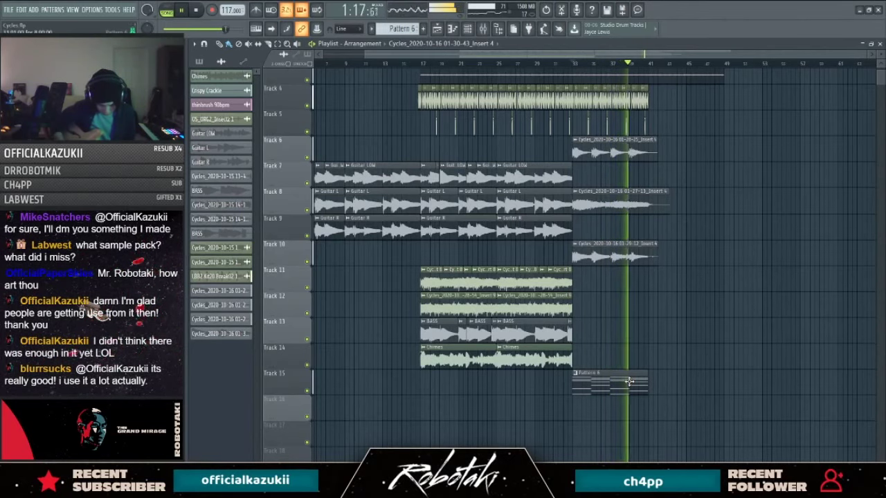
# Step: Stop playback, re-enable recording mode, and record a take from bar 33 to past bar 41 onto Track 17
pyautogui.press('space')
pyautogui.press('r')
pyautogui.press('space')
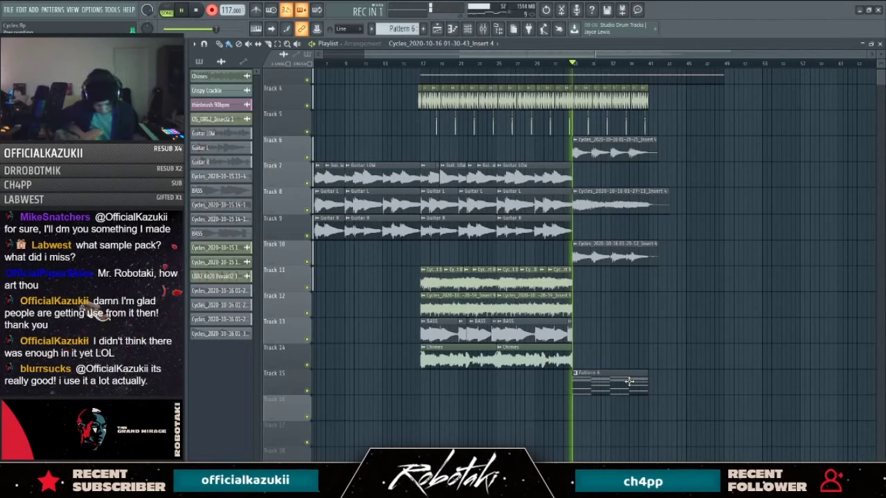
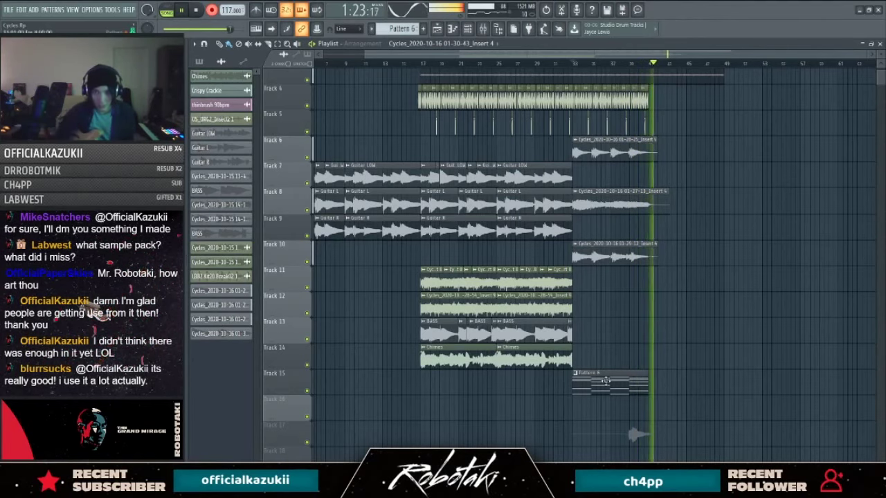
pyautogui.press('space')
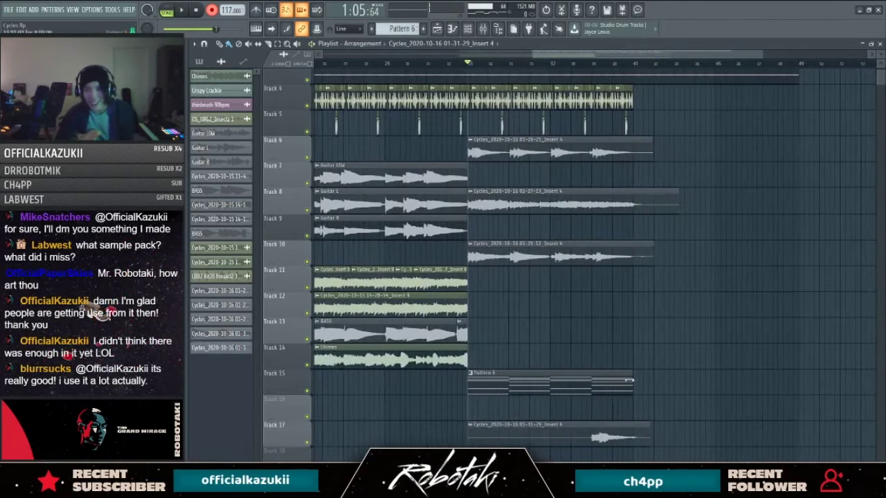
# Step: Slice the Track 17 take at bar 39, delete the part before it, and trim the end to bar 41
pyautogui.scroll(3, 600, 436)
pyautogui.press('r')
pyautogui.press('c')
pyautogui.click(579, 439)
pyautogui.rightClick(577, 438)
pyautogui.click(692, 436)
pyautogui.moveTo(692, 436); pyautogui.dragTo(685, 436)
pyautogui.press('space')
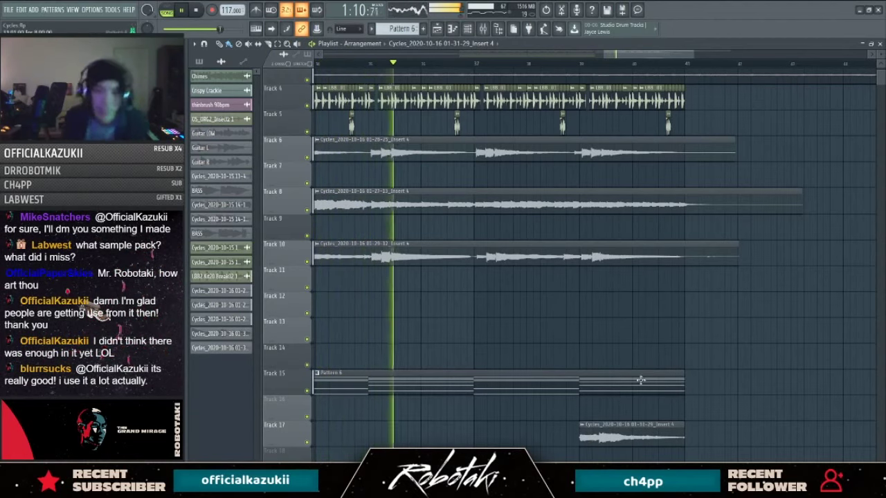
# Step: Move the trimmed clip to Track 9 at bar 39 and the Track 6 take to Track 7 at bar 33
pyautogui.moveTo(592, 445); pyautogui.dragTo(602, 187)
pyautogui.keyDown('ctrl'); pyautogui.scroll(-4, 551, 173); pyautogui.keyUp('ctrl')
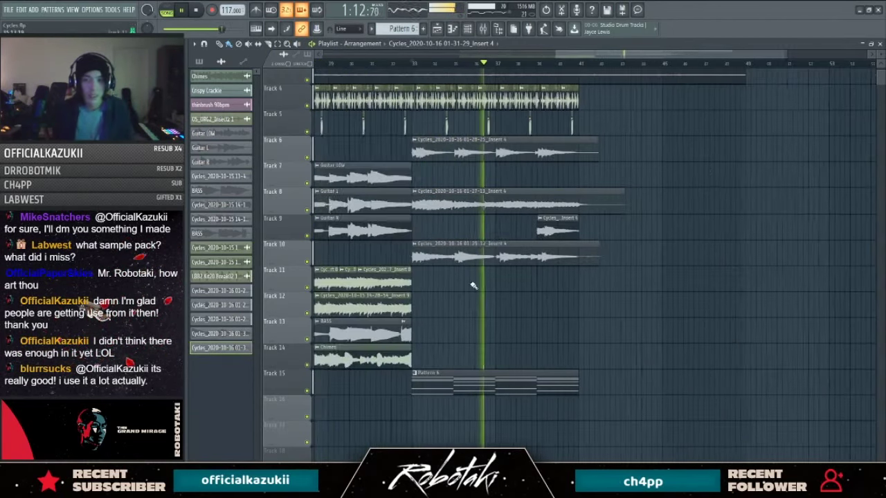
pyautogui.keyDown('ctrl'); pyautogui.click(548, 157); pyautogui.keyUp('ctrl')
pyautogui.doubleClick(548, 156)
pyautogui.click(530, 170)
pyautogui.moveTo(548, 161)
pyautogui.mouseDown()
pyautogui.moveTo(548, 215)
pyautogui.moveTo(546, 170)
pyautogui.mouseUp()
# Step: Solo Tracks 7 and 10 and listen to their guitar takes together from bar 33
pyautogui.rightClick(307, 184)
pyautogui.click(537, 64)
pyautogui.click(307, 262)
pyautogui.press('space')
pyautogui.press('space')
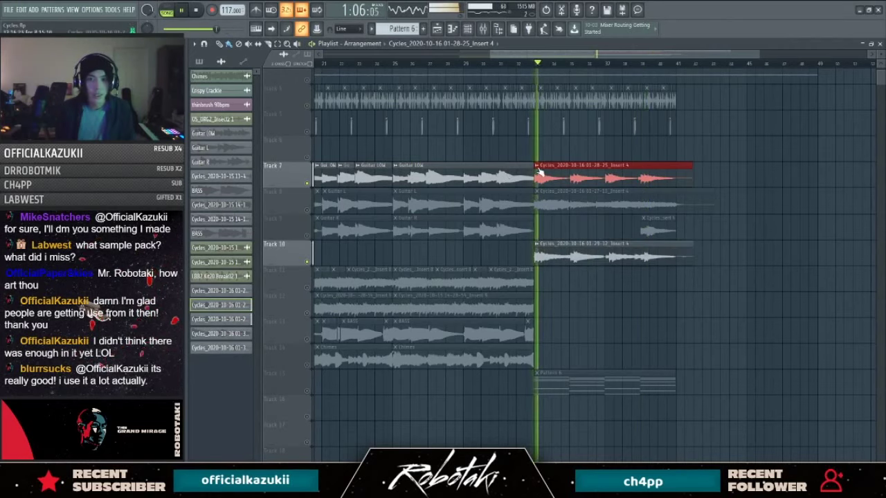
pyautogui.press('space')
# Step: Rename the new Track 7 clip Guitar Lead and the Track 10 clip Guitar Harm
pyautogui.press('F2')
pyautogui.write('Gui')
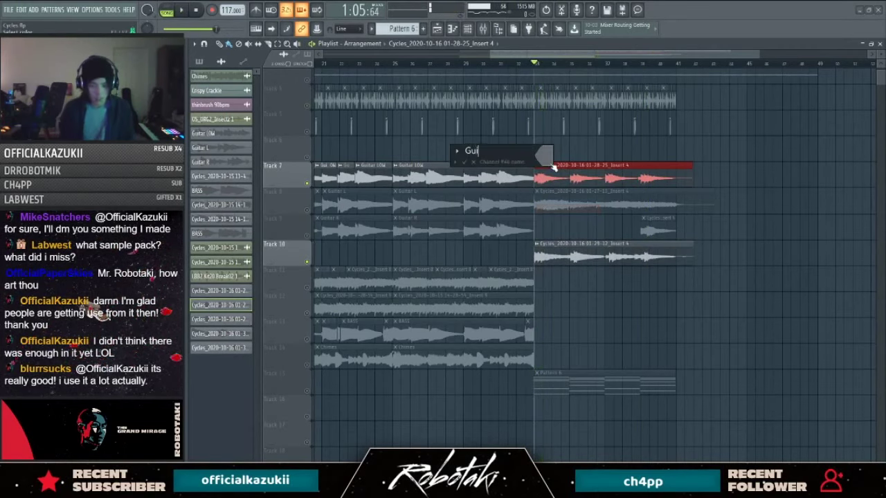
pyautogui.write('tar L')
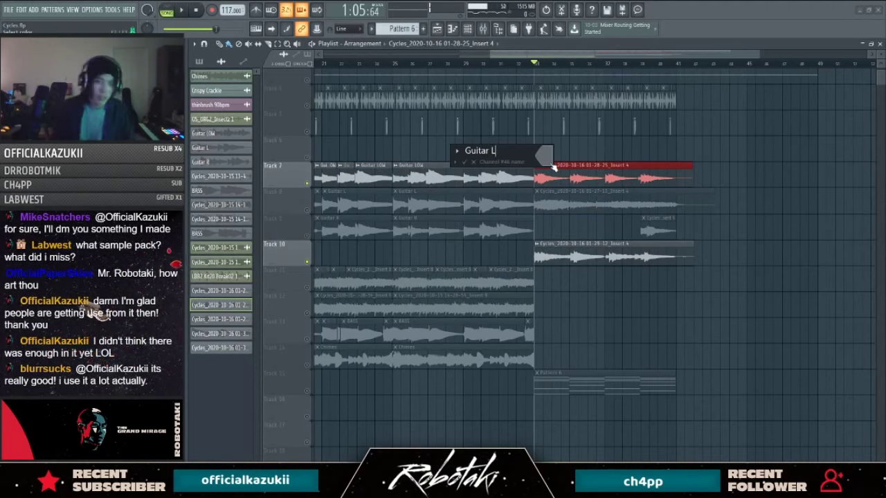
pyautogui.write('ead')
pyautogui.press('Return')
pyautogui.press('space')
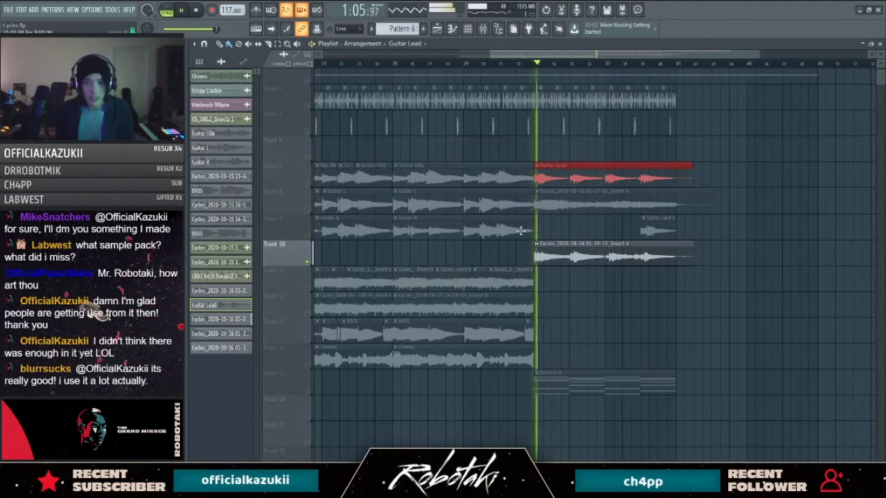
pyautogui.press('F2')
pyautogui.write('Guitar Harm')
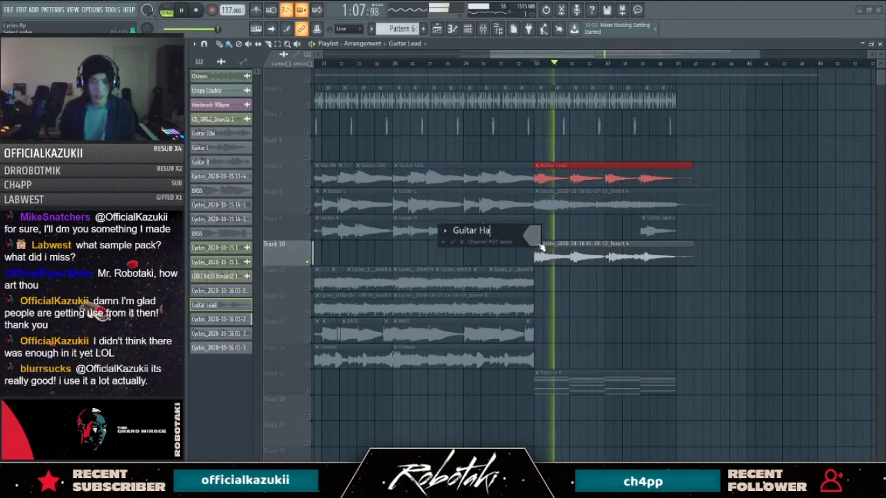
pyautogui.press('Return')
# Step: Solo Track 9 and rename its short clip at bar 39 Guitar Top
pyautogui.click(307, 235)
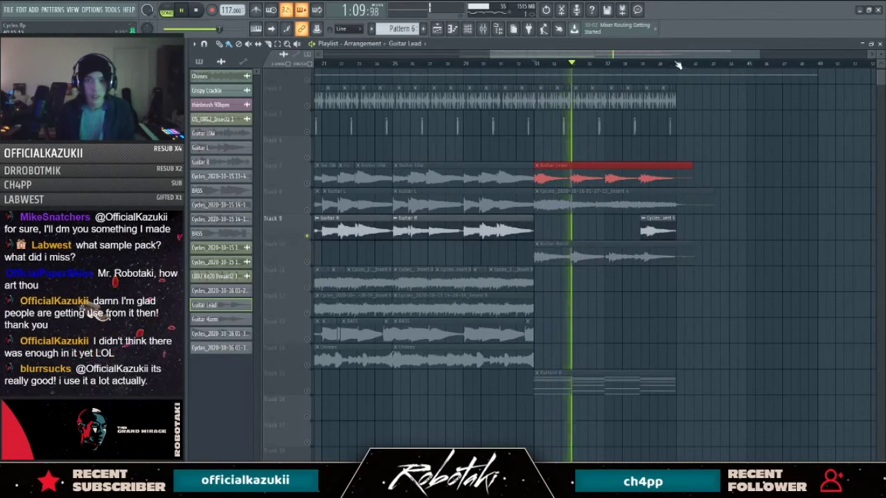
pyautogui.press('F2')
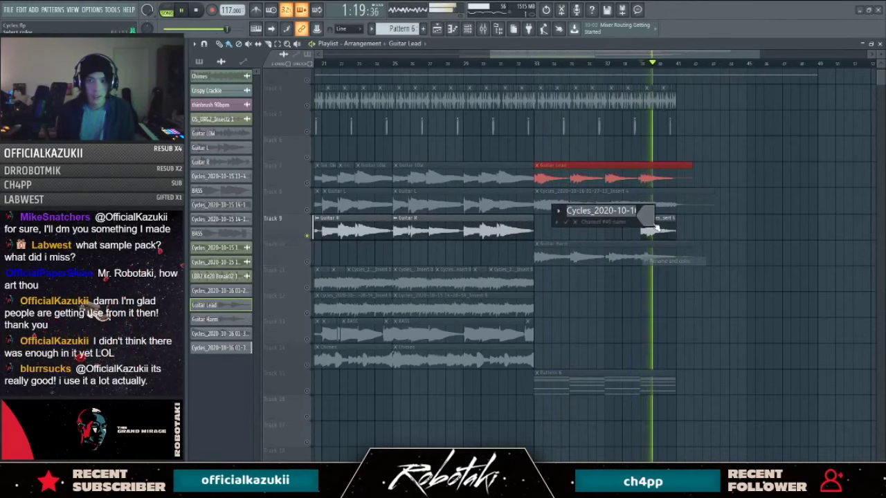
pyautogui.write('Guitar Top')
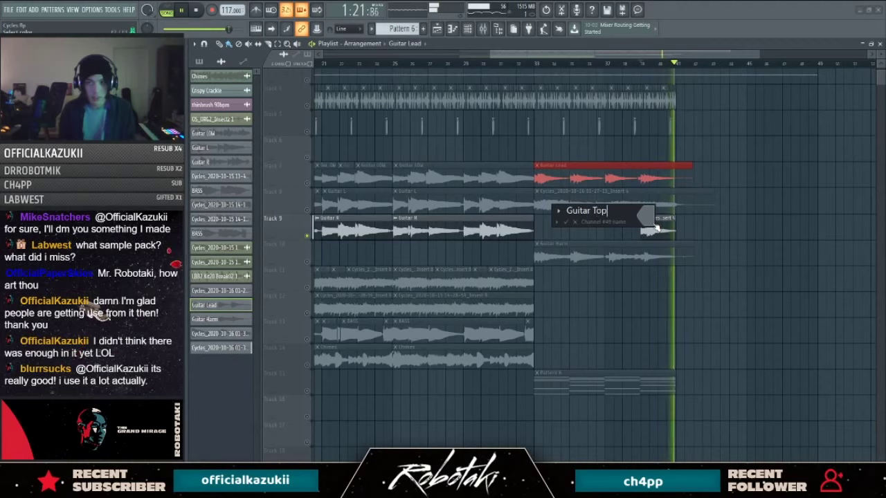
pyautogui.press('Return')
pyautogui.press('space')
# Step: Solo Track 8, play it from bar 33, and rename its new take Guitar Arp
pyautogui.doubleClick(579, 201)
pyautogui.press('Escape')
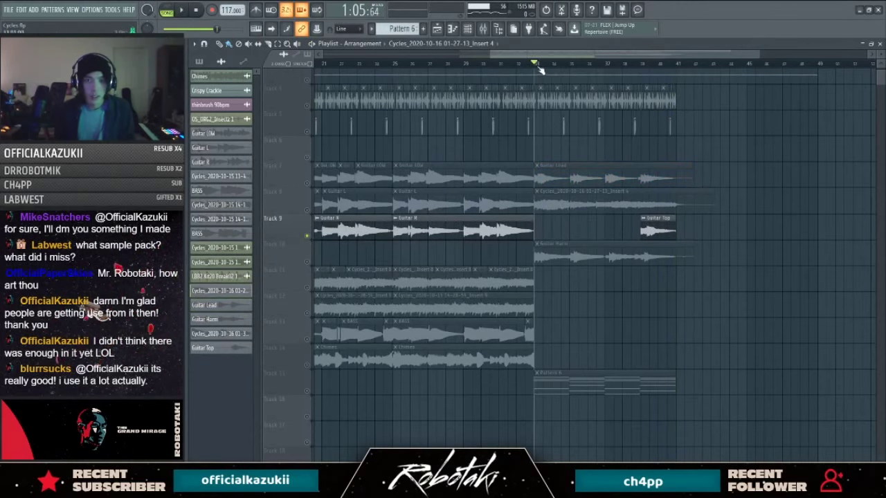
pyautogui.click(313, 208)
pyautogui.press('space')
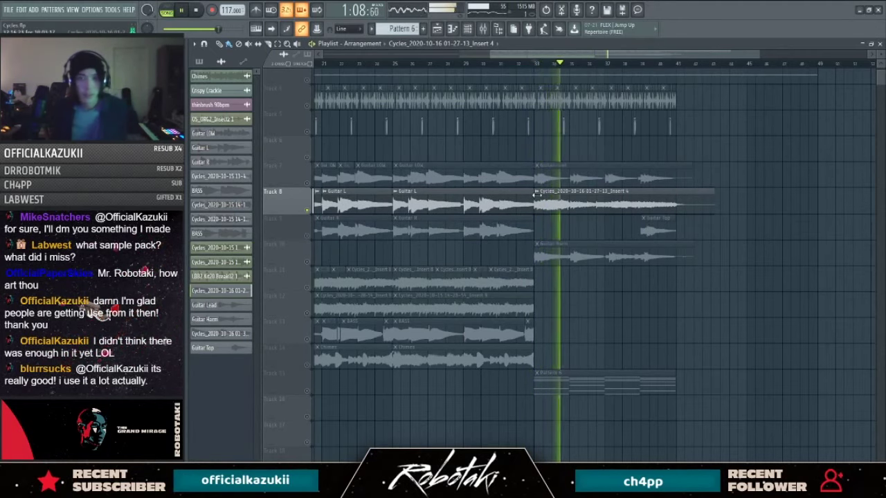
pyautogui.press('F2')
pyautogui.write('Guitar Arp')
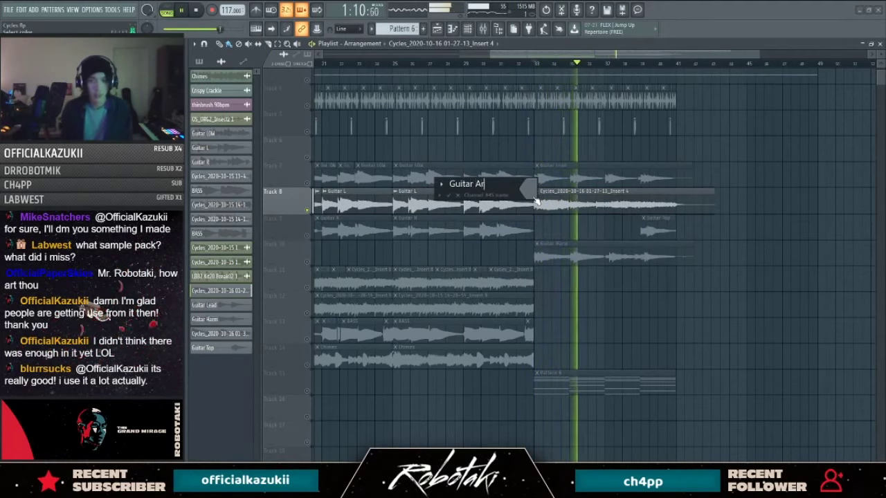
pyautogui.doubleClick(536, 201)
pyautogui.press('Escape')
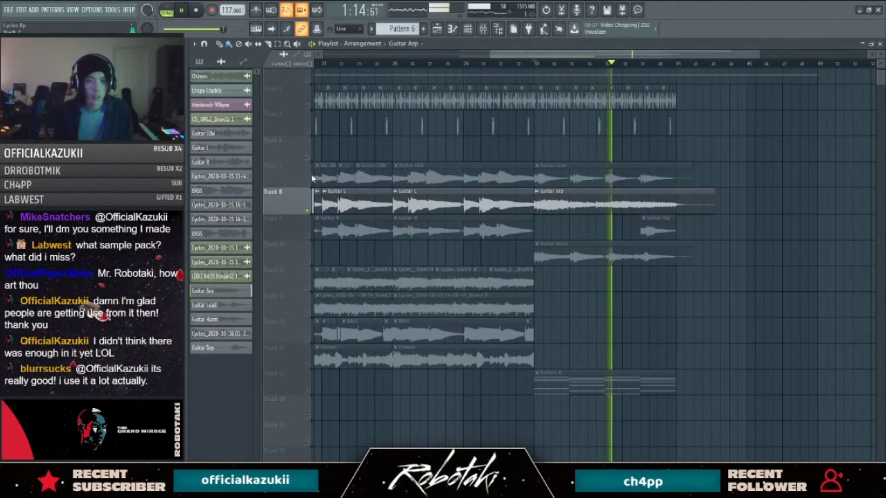
# Step: Play the earlier guitar parts from about bar 23, soloing Tracks 7, 8 and 9 in turn
pyautogui.click(366, 63)
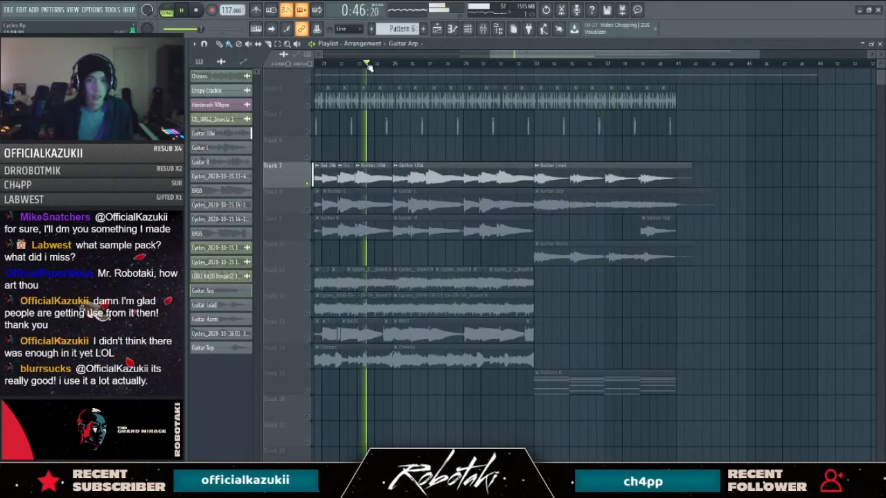
pyautogui.rightClick(306, 209)
pyautogui.click(305, 230)
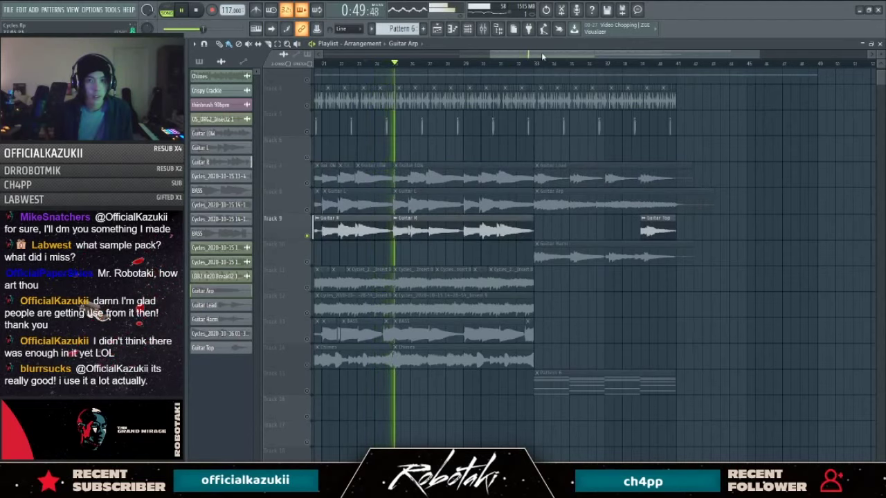
# Step: Solo Tracks 13 and 12 in turn and check the channel settings of the Insert 9 clip and Guitar Arp
pyautogui.hscroll(-3, 392, 230)
pyautogui.click(312, 338)
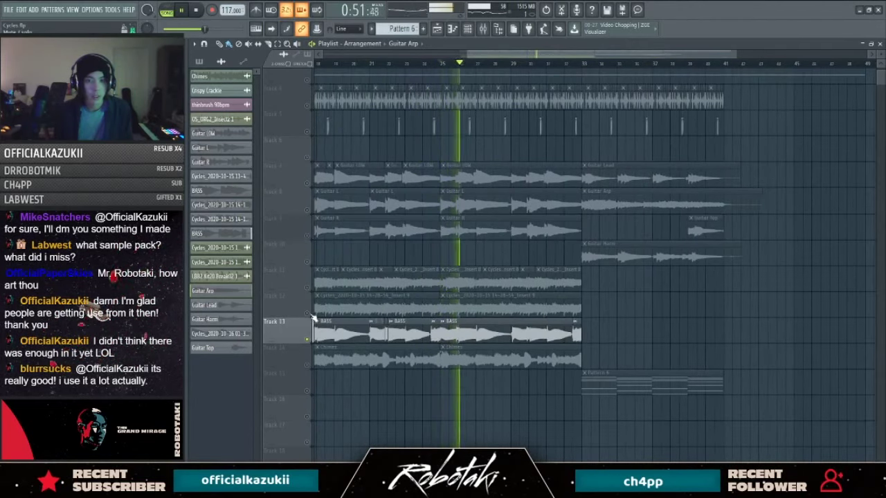
pyautogui.click(311, 313)
pyautogui.doubleClick(443, 304)
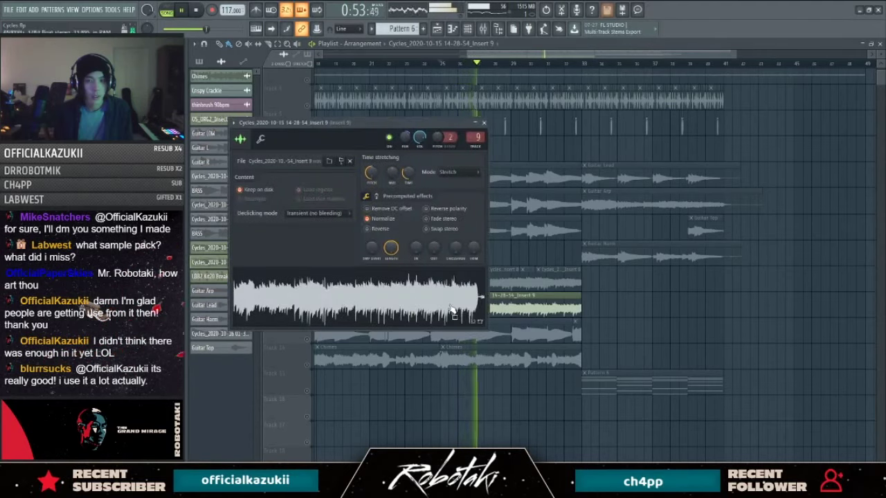
pyautogui.click(483, 125)
pyautogui.doubleClick(593, 197)
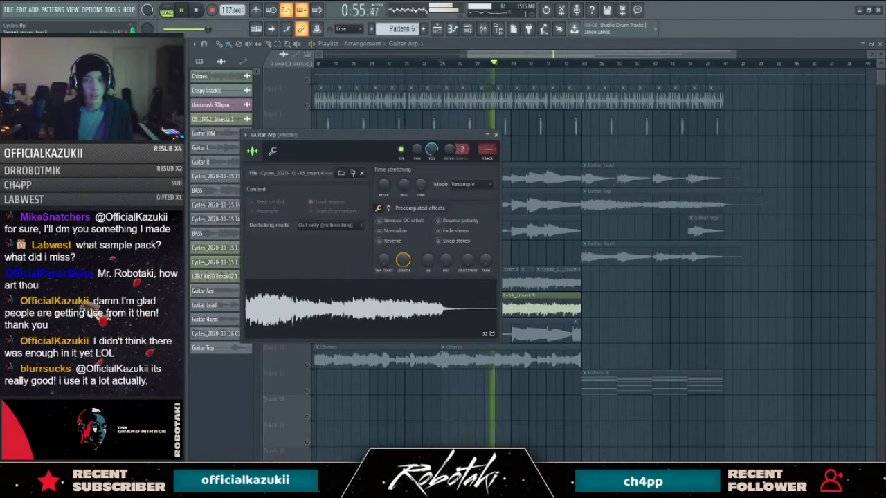
# Step: Move the Guitar Arp clip to Track 12 at bar 33 and trim its end to bar 41
pyautogui.moveTo(617, 197); pyautogui.dragTo(616, 305)
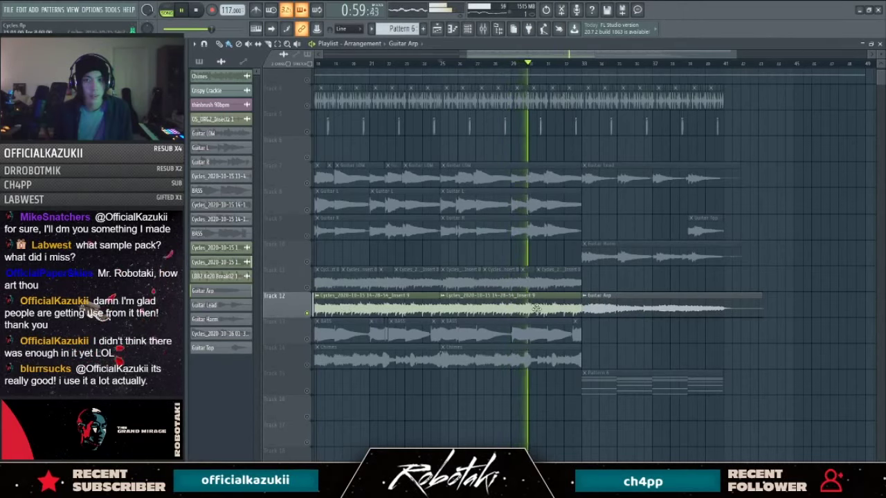
pyautogui.click(583, 64)
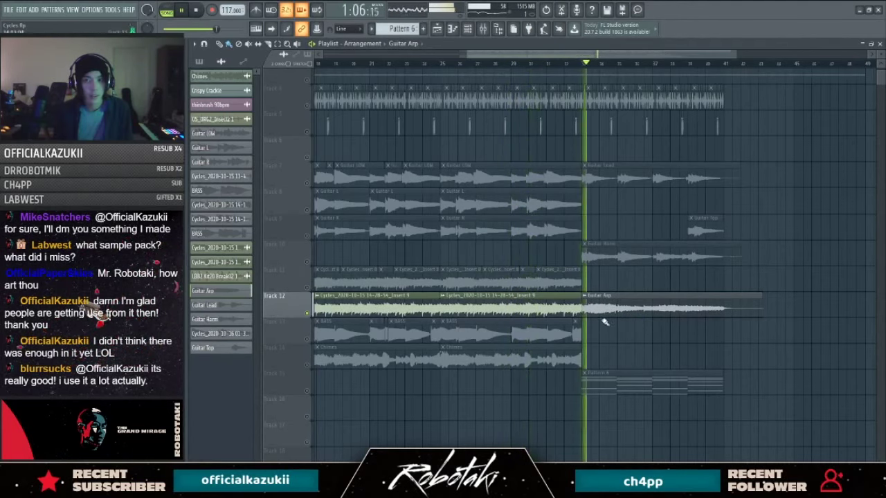
pyautogui.click(735, 306)
pyautogui.rightClick(737, 306)
pyautogui.press('space')
# Step: Compare the channel settings of the Insert 9 clip and the moved Guitar Arp clip on Track 12
pyautogui.doubleClick(447, 298)
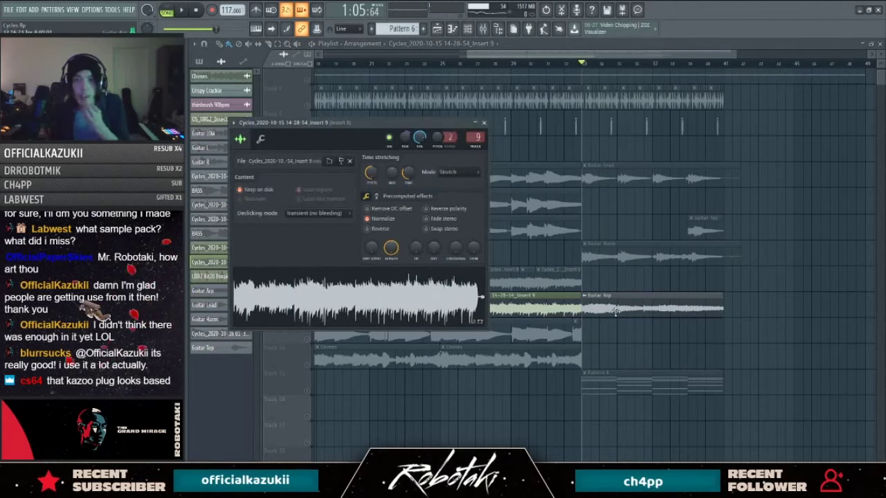
pyautogui.doubleClick(615, 311)
pyautogui.press('Escape')
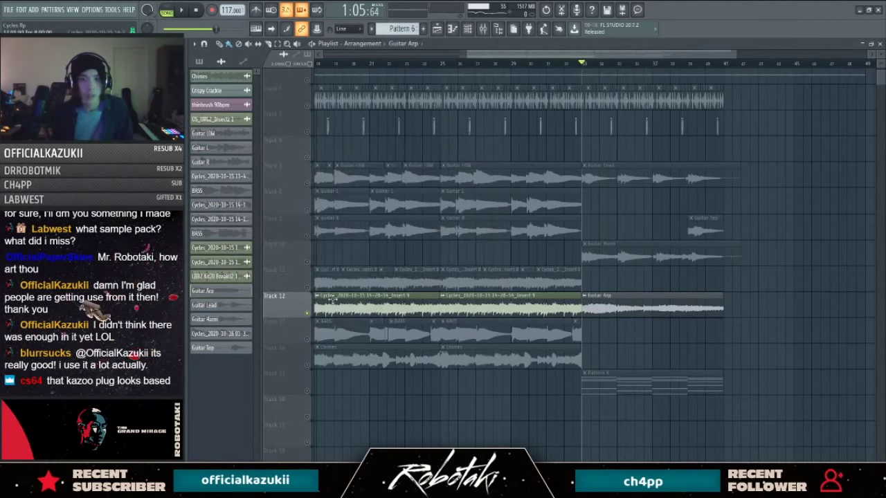
# Step: Unsolo Track 12 and play the full arrangement from just before bar 33
pyautogui.rightClick(307, 313)
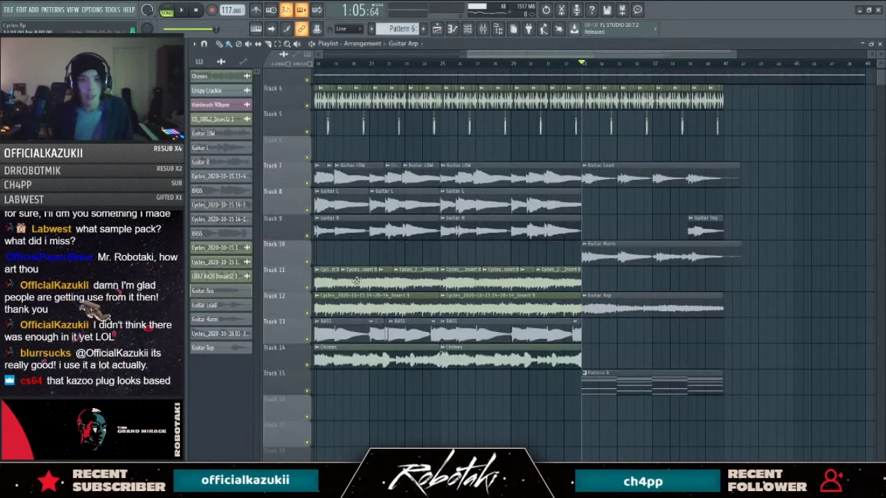
pyautogui.click(569, 67)
pyautogui.press('space')
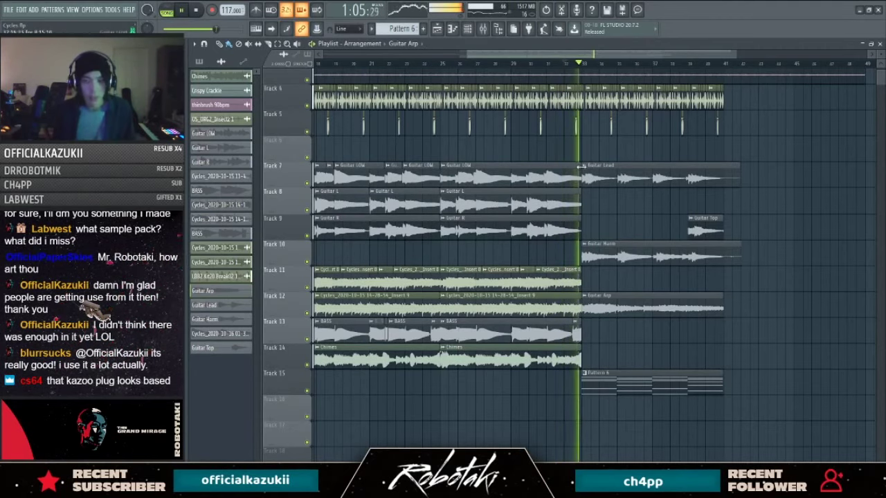
pyautogui.click(584, 259)
pyautogui.press('space')
# Step: Go through the mixer track assignments of Guitar Harm, Guitar Top and Guitar Lead, routing Guitar Top to track 5 (Guitars)
pyautogui.doubleClick(441, 222)
pyautogui.click(532, 170)
pyautogui.doubleClick(591, 245)
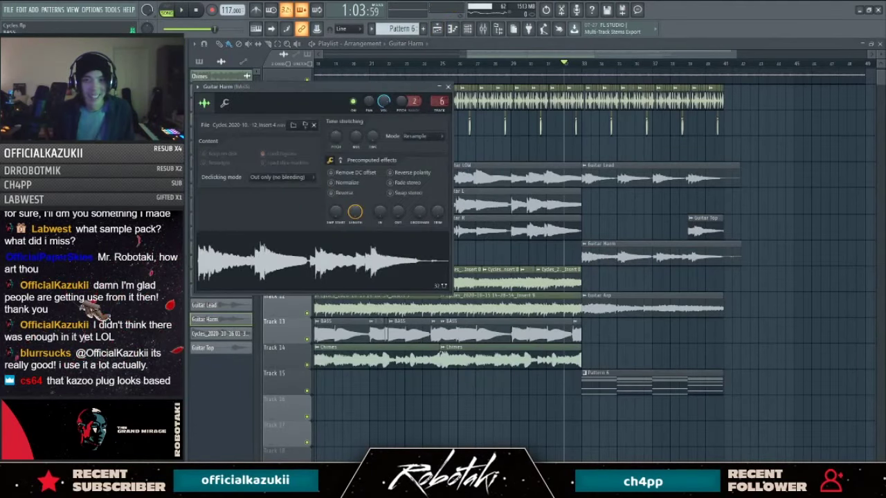
pyautogui.doubleClick(689, 234)
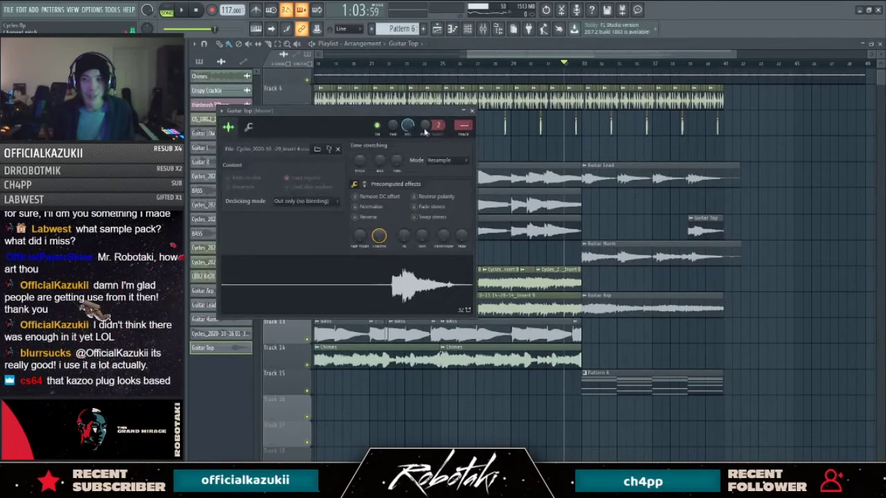
pyautogui.press('space')
pyautogui.press('Escape')
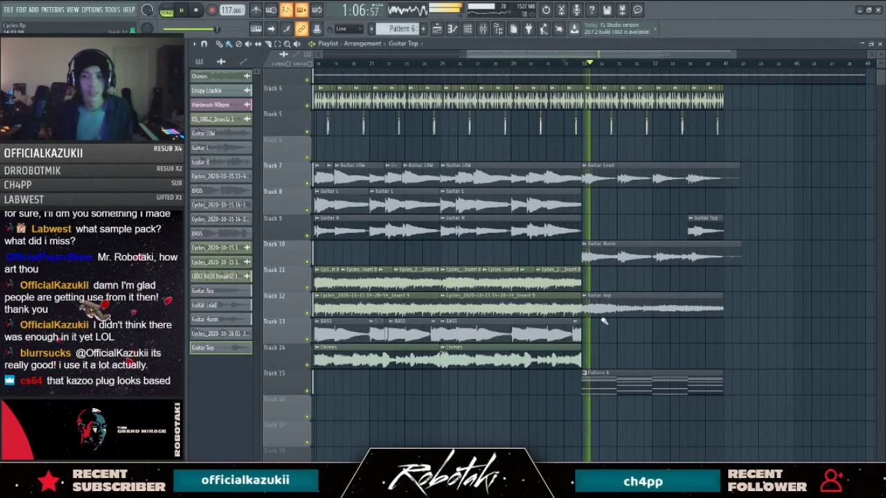
pyautogui.doubleClick(602, 177)
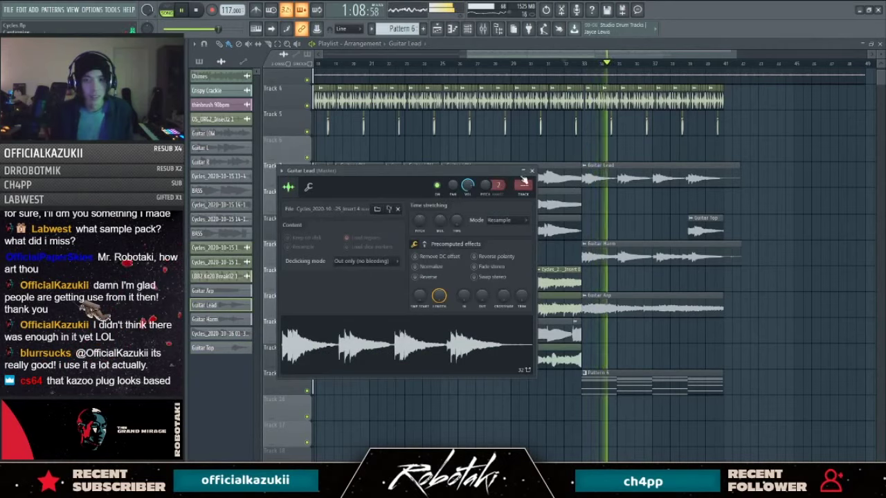
pyautogui.press('Escape')
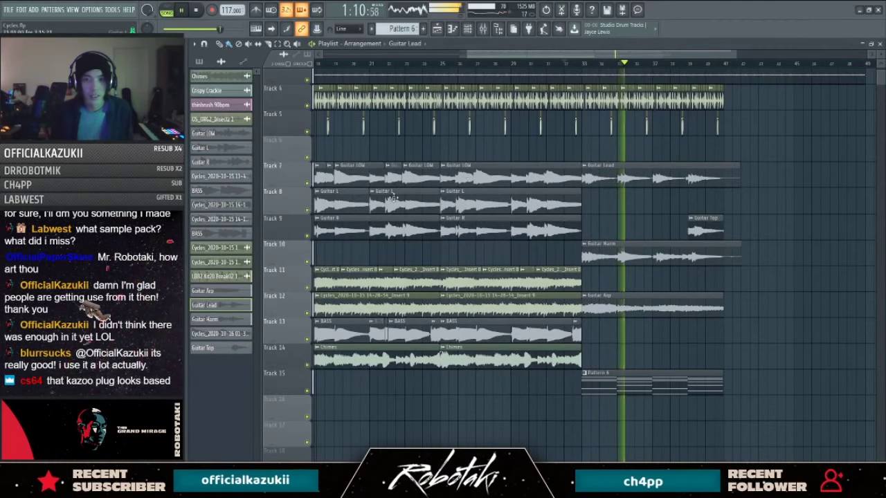
# Step: Play from bar 25 while soloing Tracks 14, 12, 11, 9, 8 and 7 to compare the existing parts
pyautogui.rightClick(307, 183)
pyautogui.hscroll(-1, 445, 64)
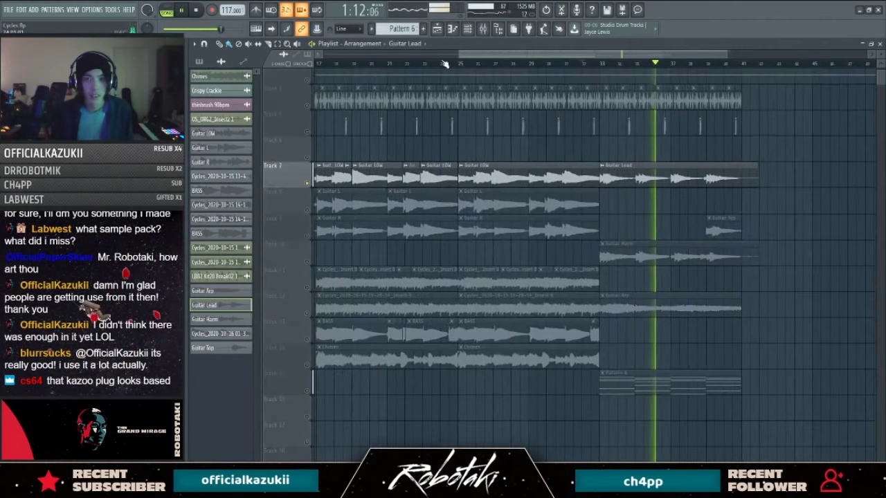
pyautogui.rightClick(307, 364)
pyautogui.click(459, 63)
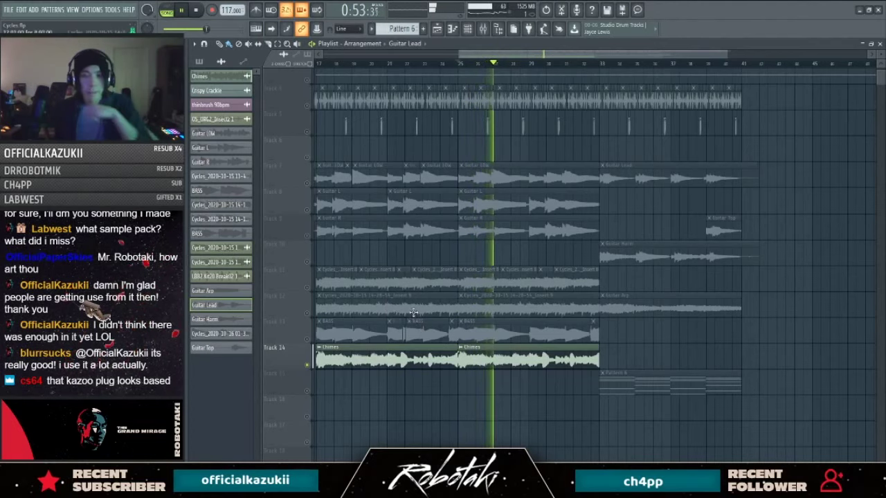
pyautogui.rightClick(307, 313)
pyautogui.rightClick(307, 287)
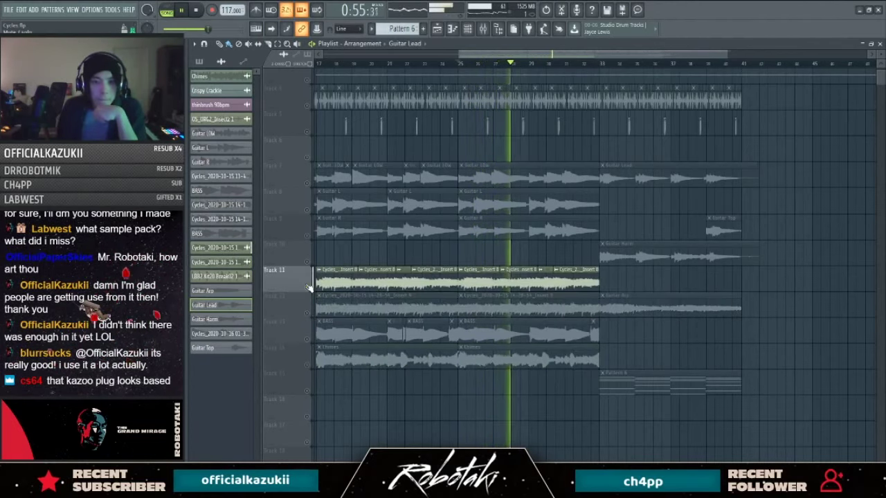
pyautogui.rightClick(307, 236)
pyautogui.rightClick(307, 209)
pyautogui.rightClick(307, 183)
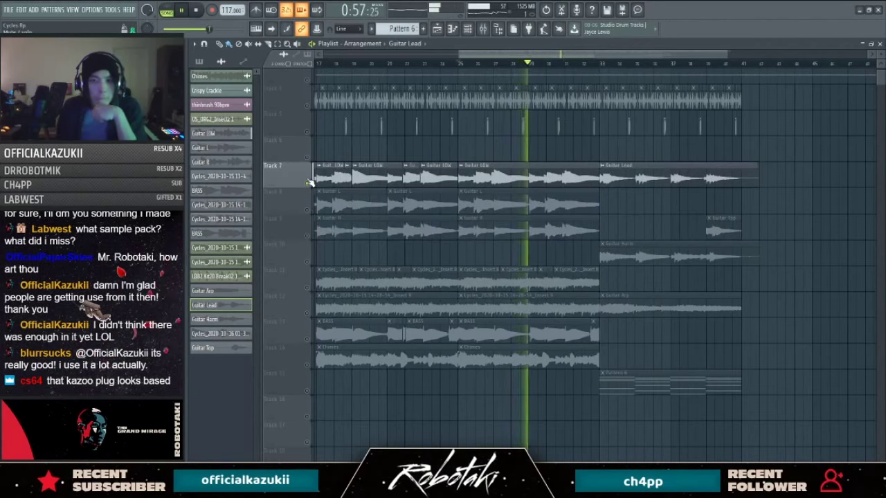
# Step: Route Guitar Lead to mixer track 5 (Guitars) and unsolo Track 7
pyautogui.doubleClick(591, 176)
pyautogui.doubleClick(621, 175)
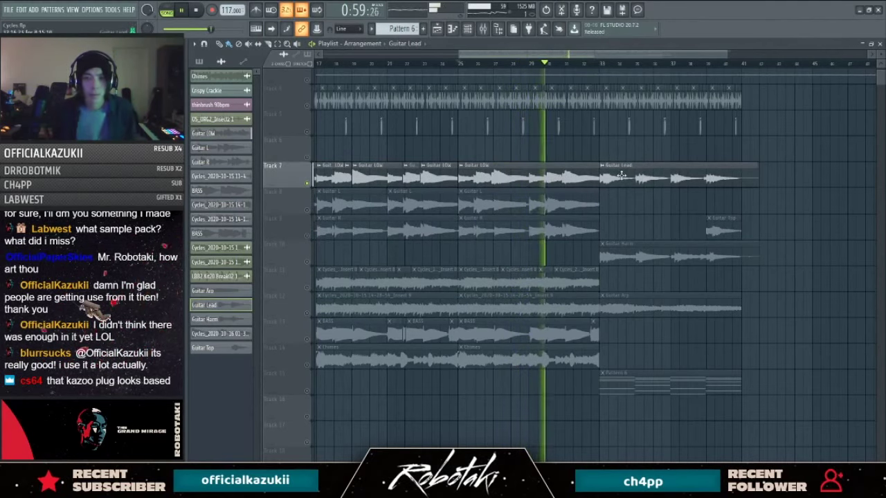
pyautogui.moveTo(523, 186); pyautogui.dragTo(523, 166)
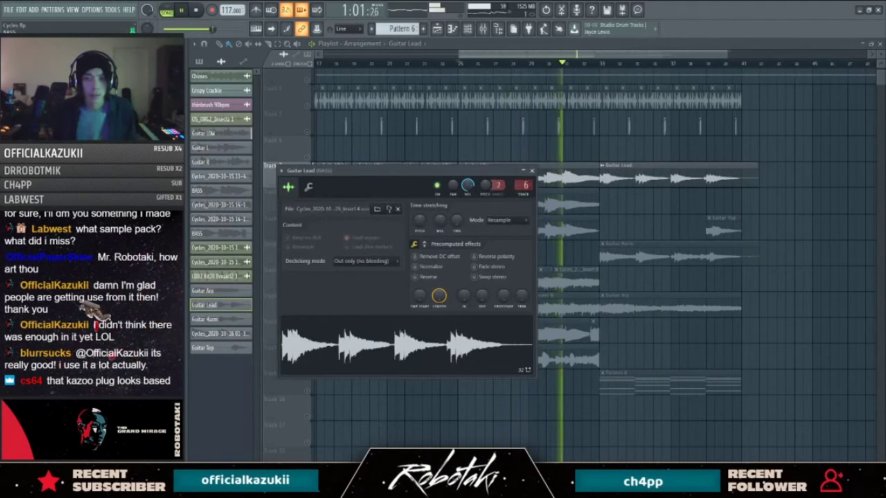
pyautogui.click(531, 171)
pyautogui.rightClick(307, 184)
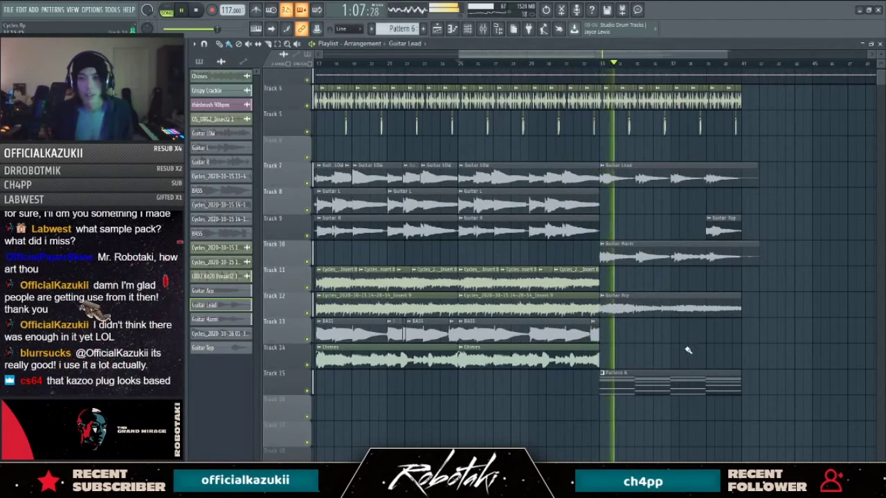
# Step: Enable Normalize for the Guitar Lead clip
pyautogui.scroll(-3, 675, 359)
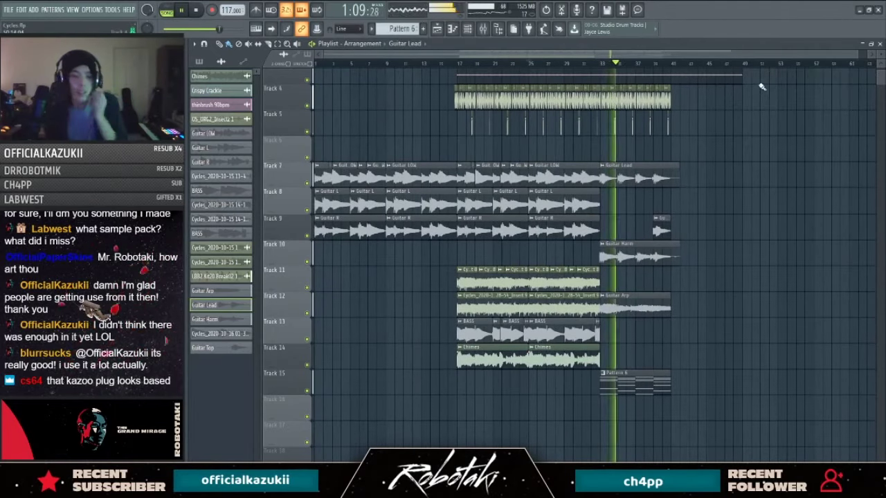
pyautogui.doubleClick(618, 173)
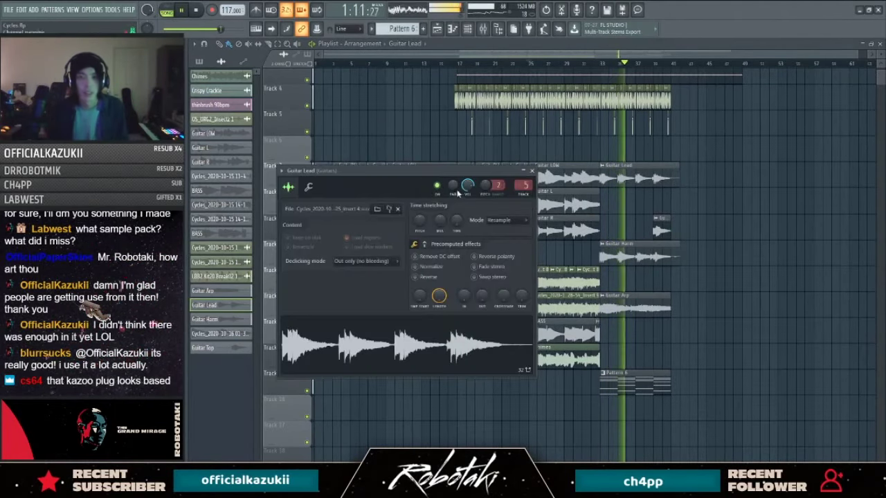
pyautogui.click(430, 267)
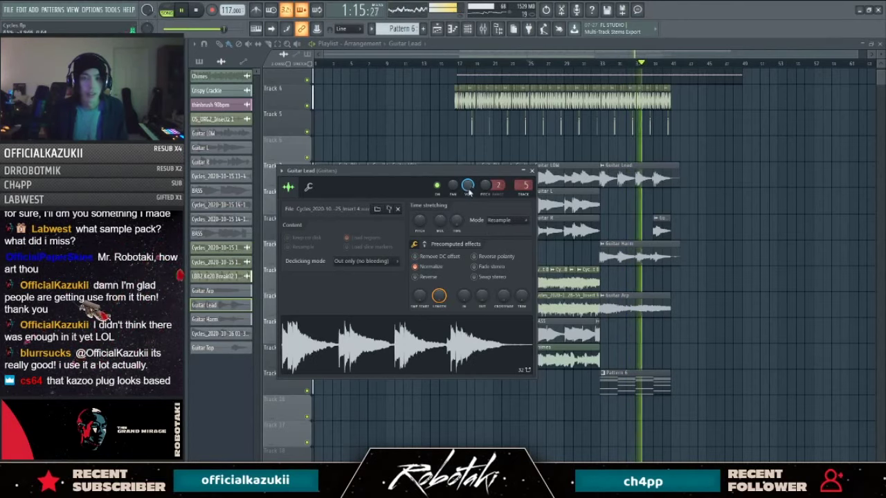
pyautogui.click(531, 171)
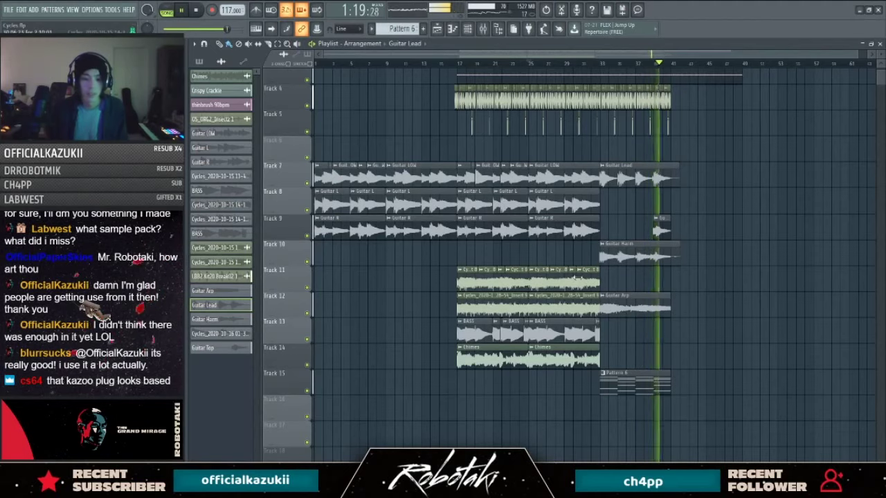
# Step: Play the Guitar Top clip from about bar 39 and adjust its channel volume
pyautogui.scroll(2, 577, 278)
pyautogui.doubleClick(660, 280)
pyautogui.press('space')
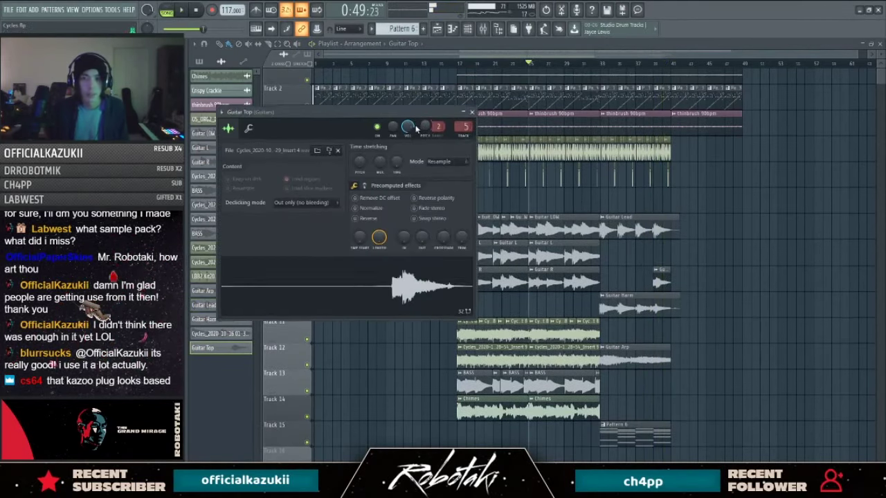
pyautogui.click(651, 63)
pyautogui.press('space')
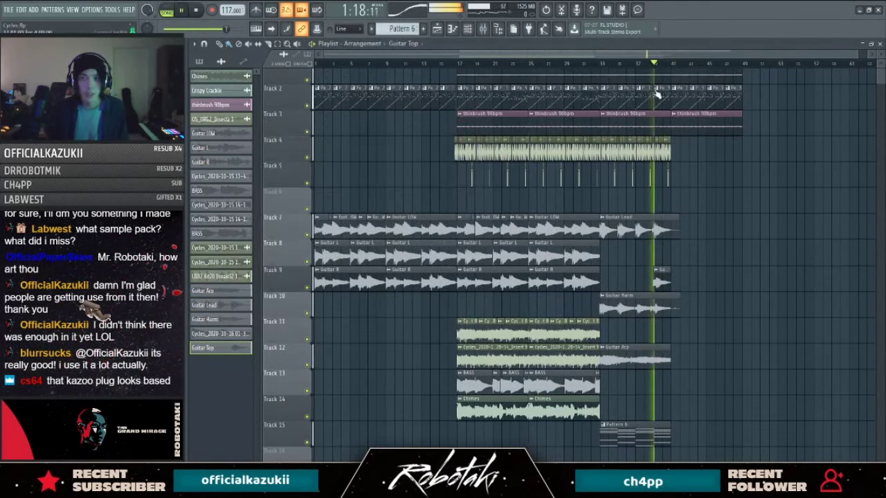
pyautogui.scroll(3, 650, 305)
pyautogui.doubleClick(643, 281)
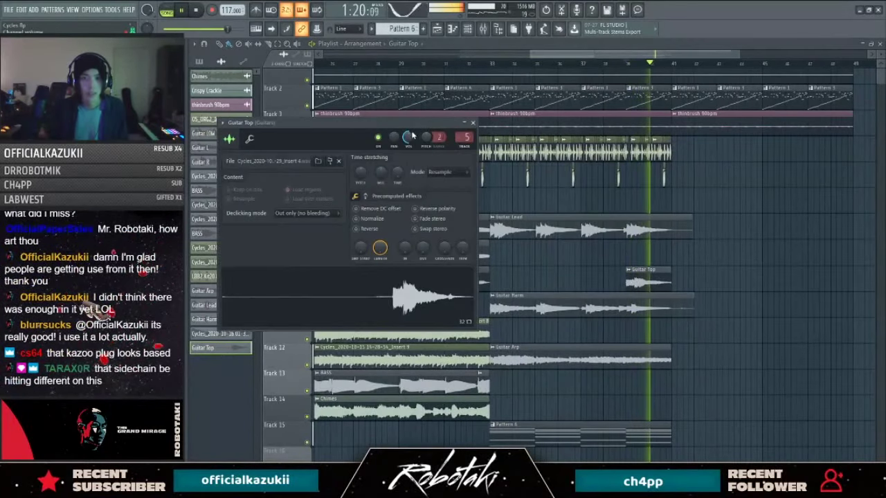
pyautogui.press('Escape')
# Step: Play the arrangement from bar 17 and examine the Fruity parametric EQ 2 on the Guitars mixer track
pyautogui.scroll(-3, 695, 198)
pyautogui.scroll(1, 688, 198)
pyautogui.click(338, 65)
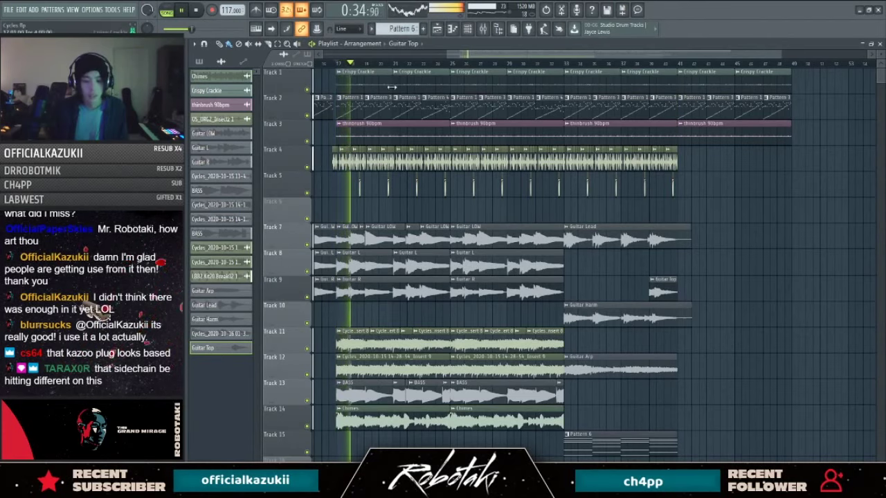
pyautogui.click(482, 29)
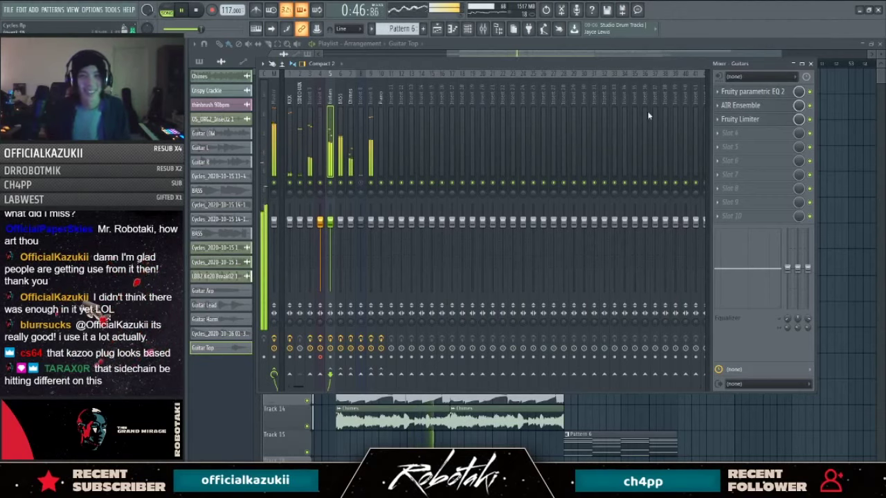
pyautogui.click(769, 96)
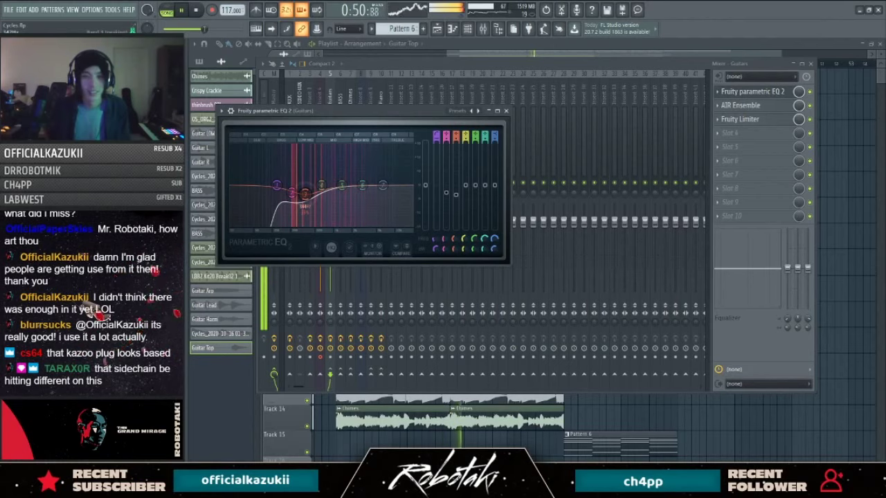
pyautogui.press('Escape')
pyautogui.press('Escape')
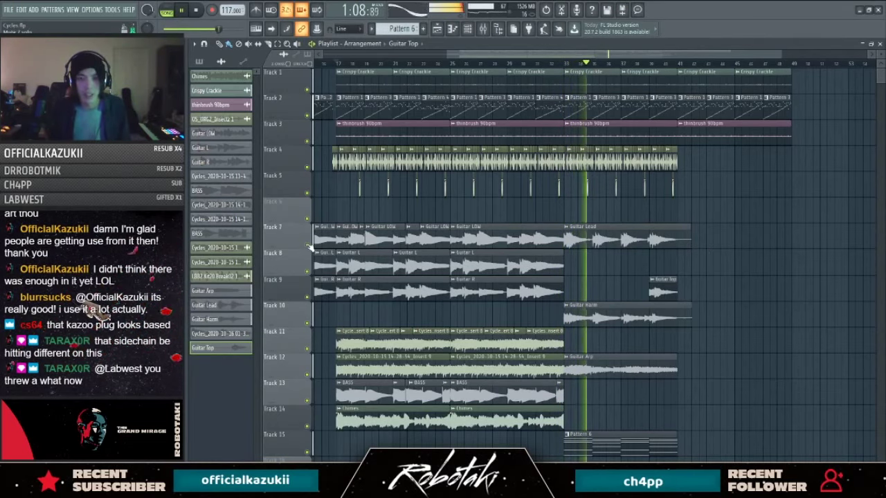
# Step: Route the Guitar Lead channel to mixer track 11 and stop playback
pyautogui.click(585, 233)
pyautogui.doubleClick(585, 233)
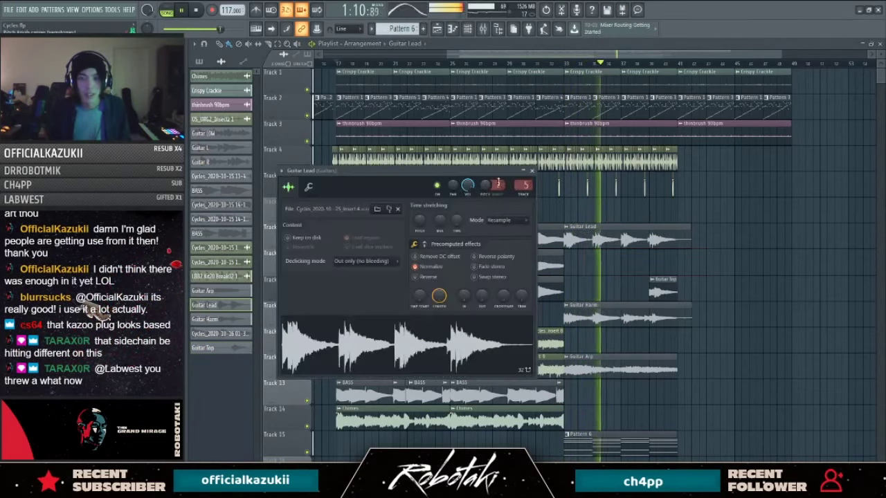
pyautogui.click(560, 63)
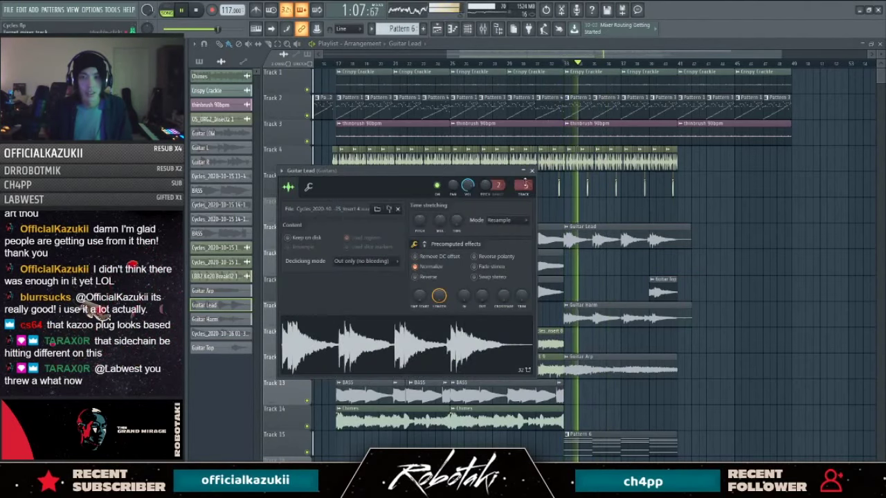
pyautogui.press('F9')
pyautogui.scroll(-9, 482, 142)
pyautogui.press('space')
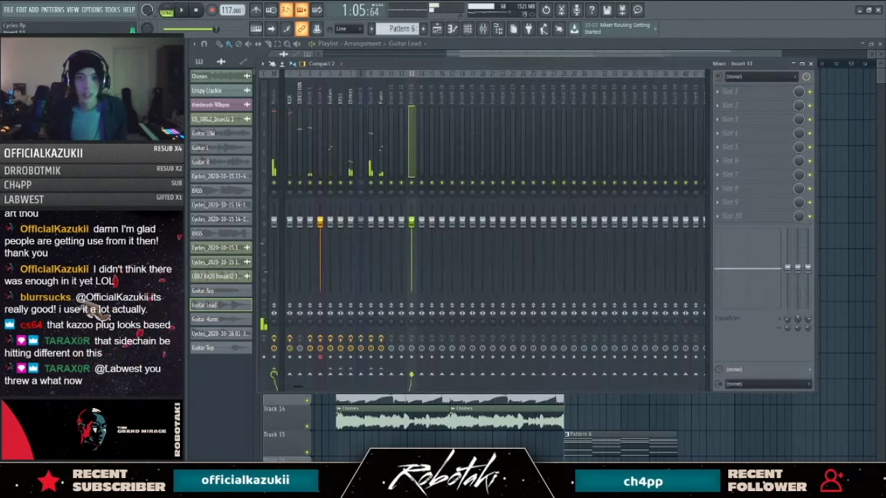
pyautogui.scroll(2, 482, 142)
# Step: Add Fruity parametric EQ 2 to mixer track 11, set its first band to high-pass and raise that band's cutoff frequency
pyautogui.click(719, 92)
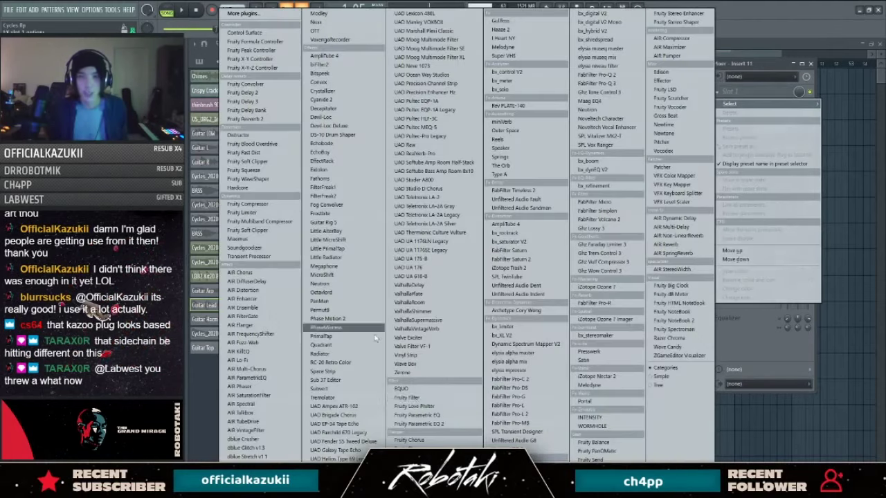
pyautogui.click(437, 425)
pyautogui.moveTo(412, 111); pyautogui.dragTo(412, 120)
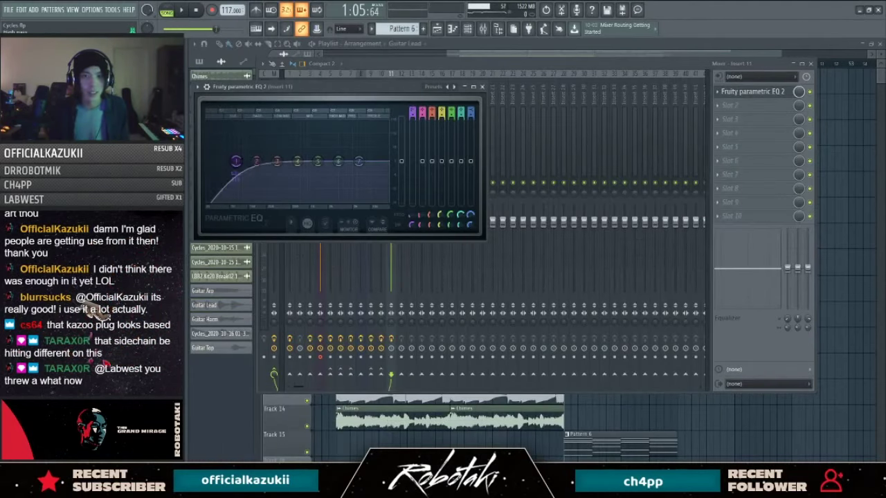
pyautogui.moveTo(238, 163); pyautogui.dragTo(291, 163)
# Step: Solo Track 7, play the Guitar Lead clip from bar 33 and open its channel settings
pyautogui.click(437, 28)
pyautogui.press('space')
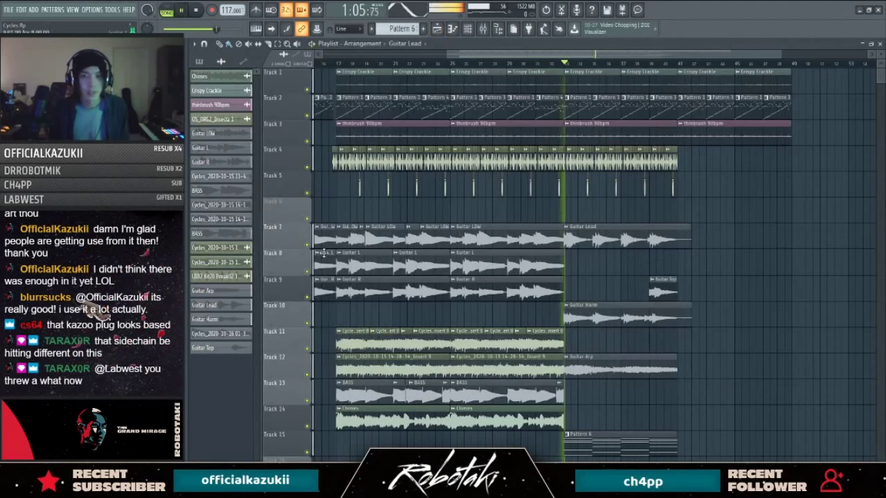
pyautogui.rightClick(308, 246)
pyautogui.press('space')
pyautogui.press('space')
pyautogui.doubleClick(580, 226)
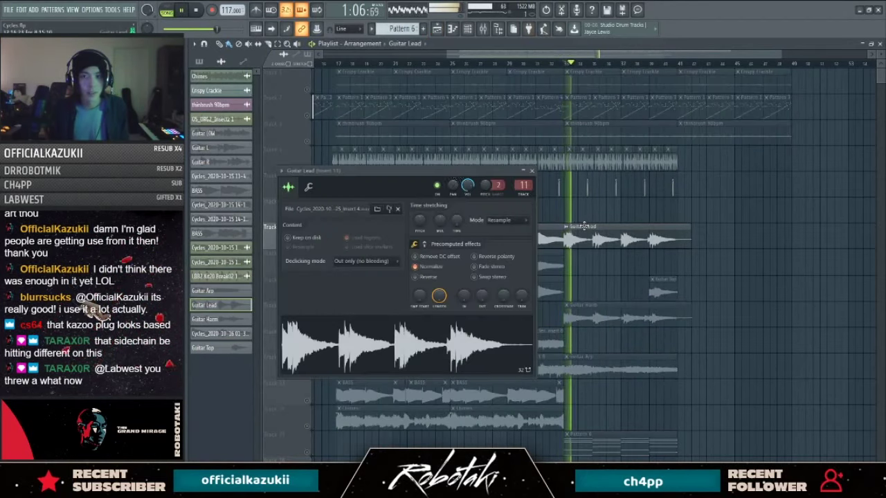
# Step: Readjust the high-pass band of Fruity parametric EQ 2 on mixer track 11 during playback
pyautogui.click(482, 29)
pyautogui.click(737, 106)
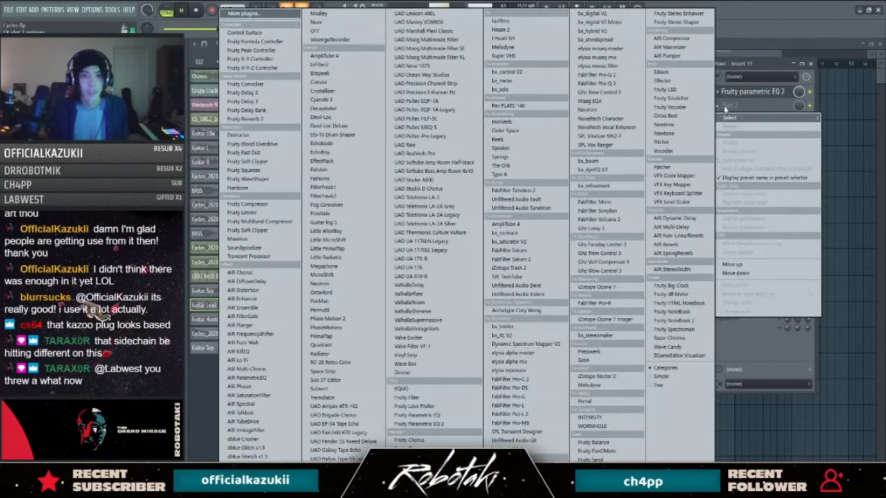
pyautogui.click(751, 105)
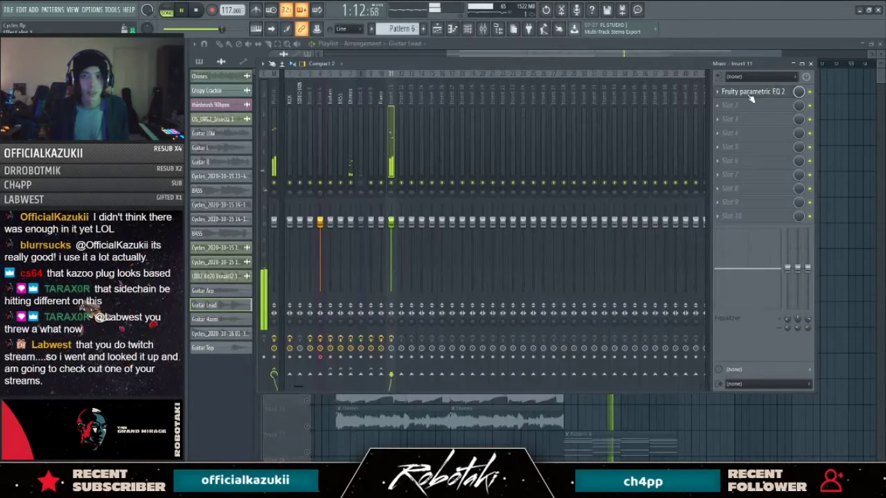
pyautogui.moveTo(297, 162); pyautogui.dragTo(293, 170)
pyautogui.press('space')
pyautogui.press('Escape')
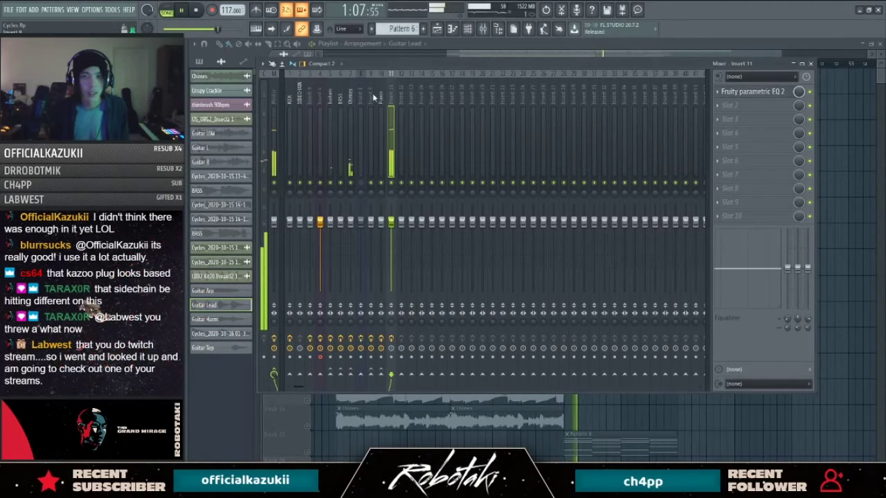
# Step: Copy the Fruity Limiter from the Piano mixer track into the second effect slot of mixer track 11
pyautogui.click(381, 97)
pyautogui.click(724, 92)
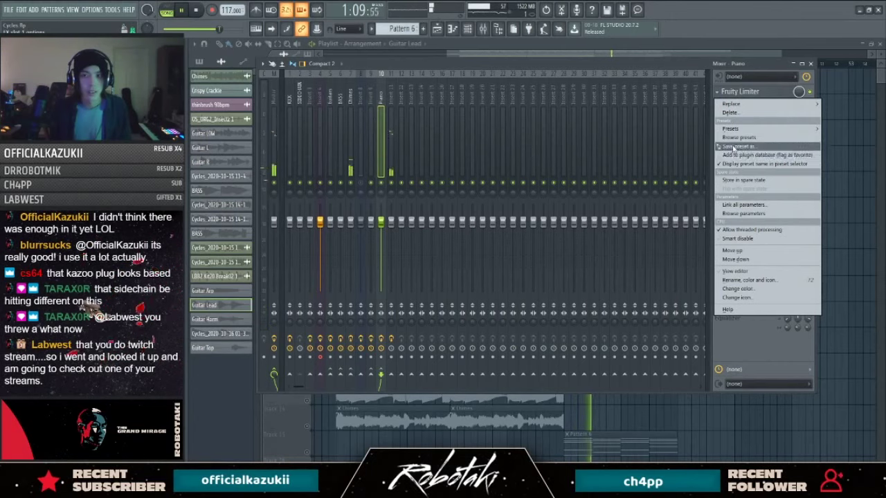
pyautogui.click(391, 104)
pyautogui.press('Escape')
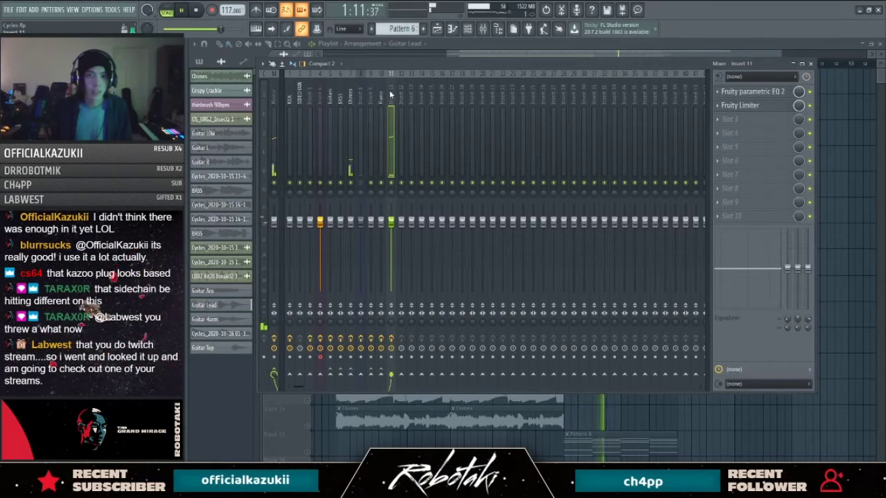
# Step: Rename mixer track 11 to Guitar Lead and enable a send from the SIDECHAIN track to it
pyautogui.rightClick(391, 93)
pyautogui.click(443, 82)
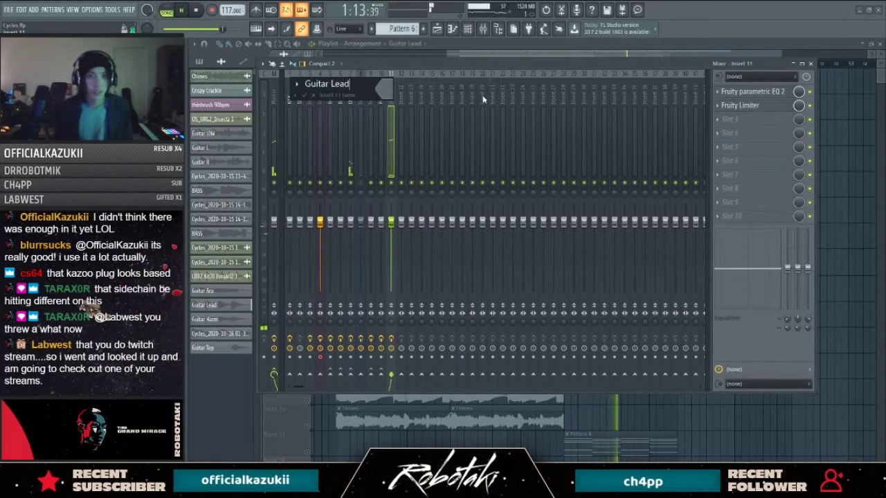
pyautogui.write('Guitar Lead')
pyautogui.press('Return')
pyautogui.click(302, 89)
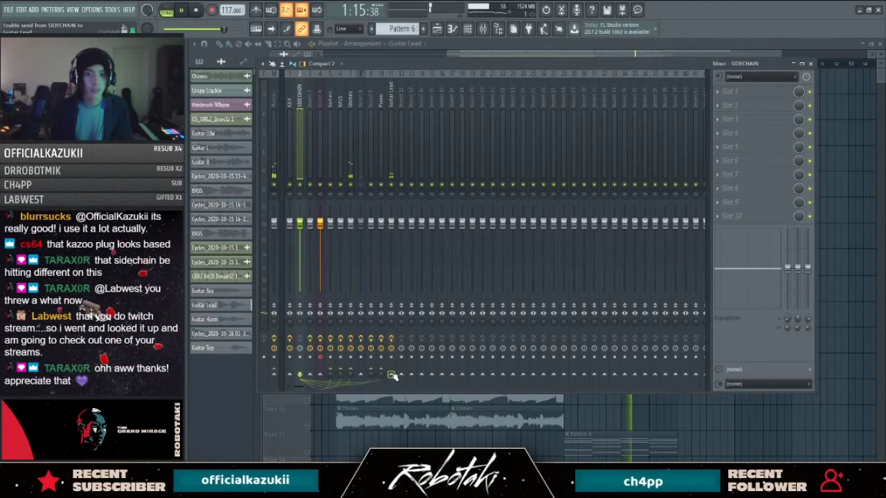
# Step: Play the arrangement from bar 33 and unsolo Track 7
pyautogui.press('F9')
pyautogui.click(564, 63)
pyautogui.rightClick(307, 245)
# Step: Adjust the compression ratio of the Fruity Limiter on the Guitar Lead mixer track during playback
pyautogui.press('F9')
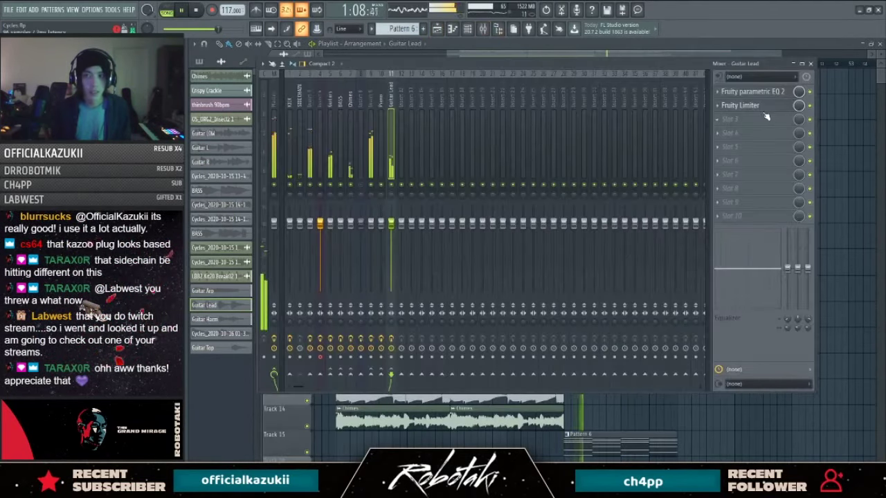
pyautogui.click(740, 105)
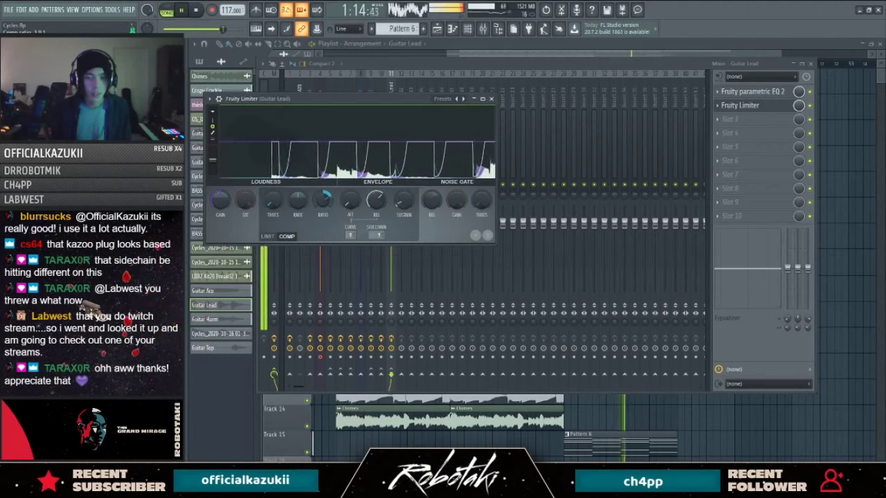
pyautogui.click(740, 106)
pyautogui.press('F9')
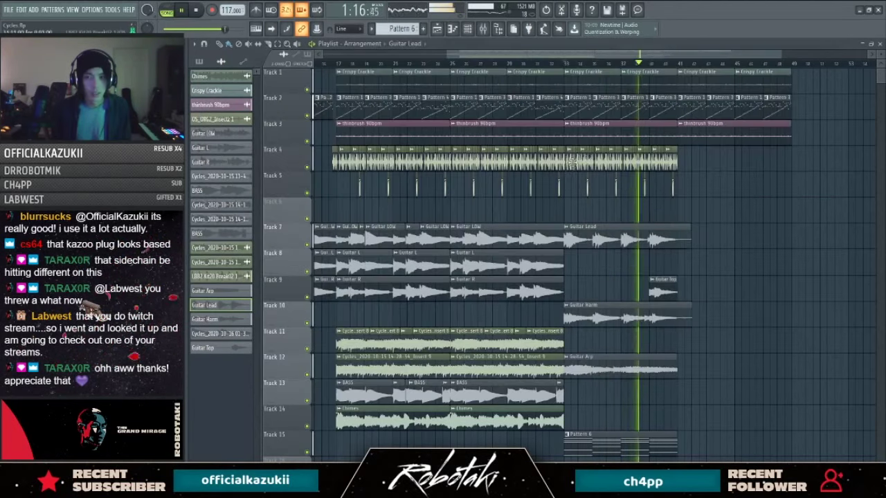
# Step: Adjust the Guitar Lead channel volume and its mixer track's stereo separation, replaying from bar 33
pyautogui.doubleClick(607, 227)
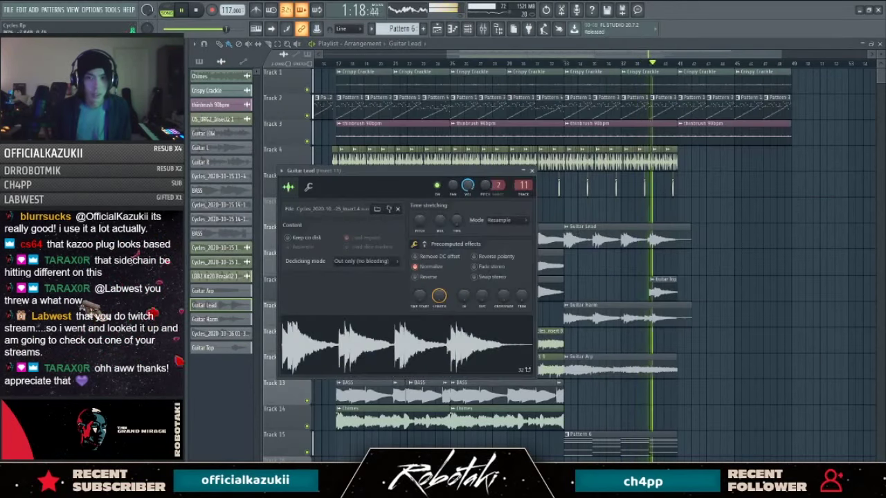
pyautogui.click(483, 29)
pyautogui.press('space')
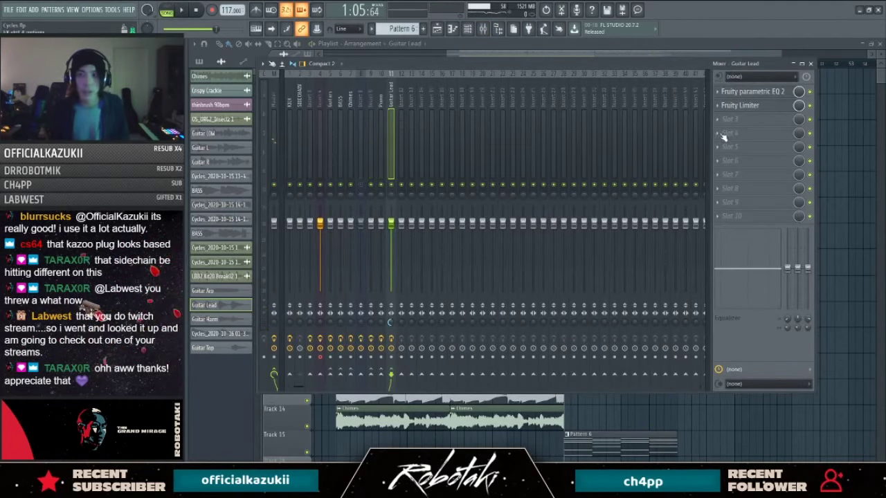
pyautogui.press('space')
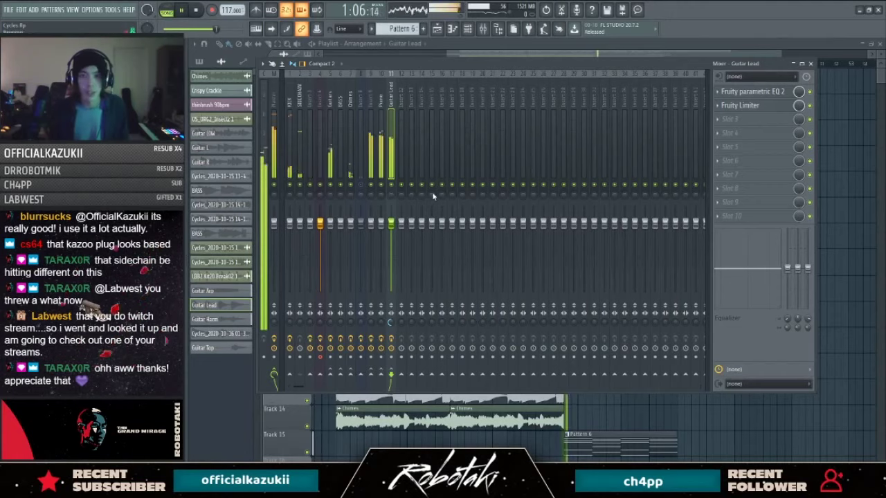
# Step: Add ValhallaDelay to Guitar Lead's third slot in Single style with 224.0 ms delay, 6.4 ms spread, 68.4% feedback and 26.8% mix
pyautogui.click(731, 119)
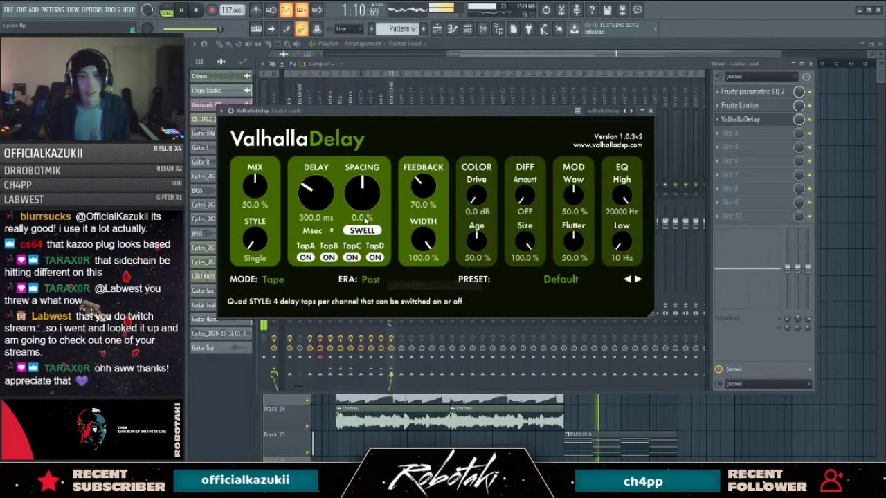
pyautogui.moveTo(351, 202); pyautogui.dragTo(352, 182)
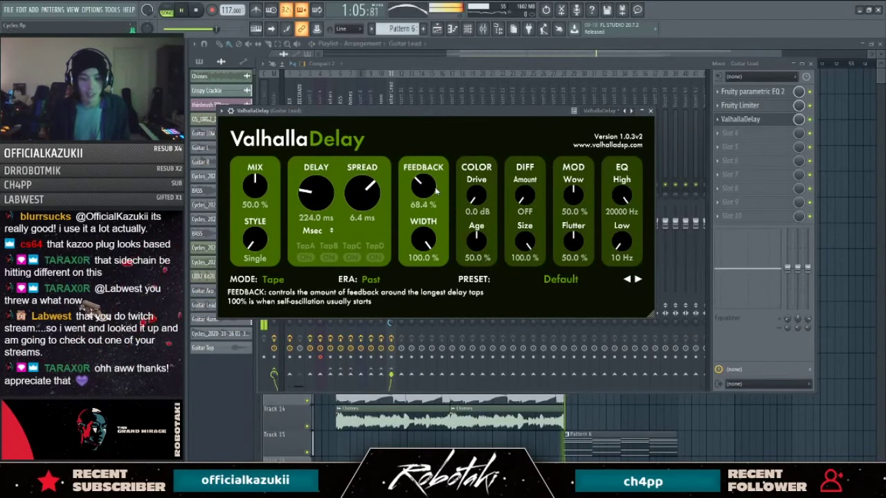
pyautogui.moveTo(264, 188); pyautogui.dragTo(269, 216)
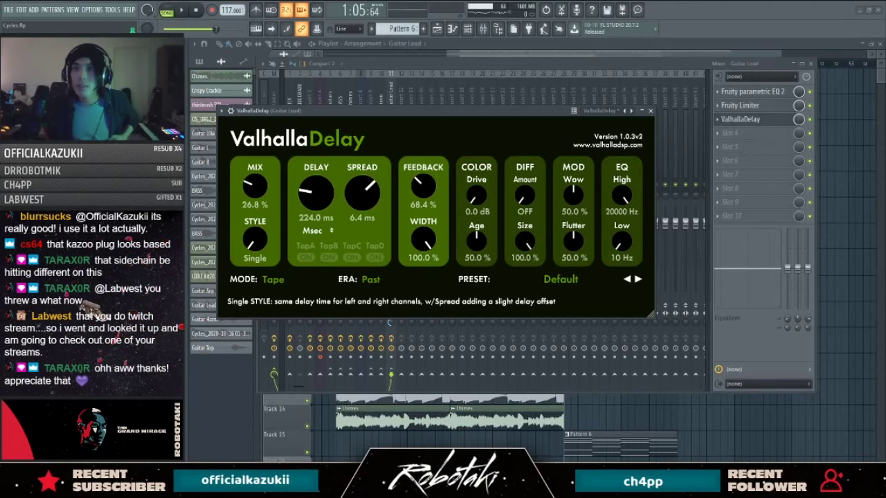
pyautogui.press('F5')
pyautogui.press('F5')
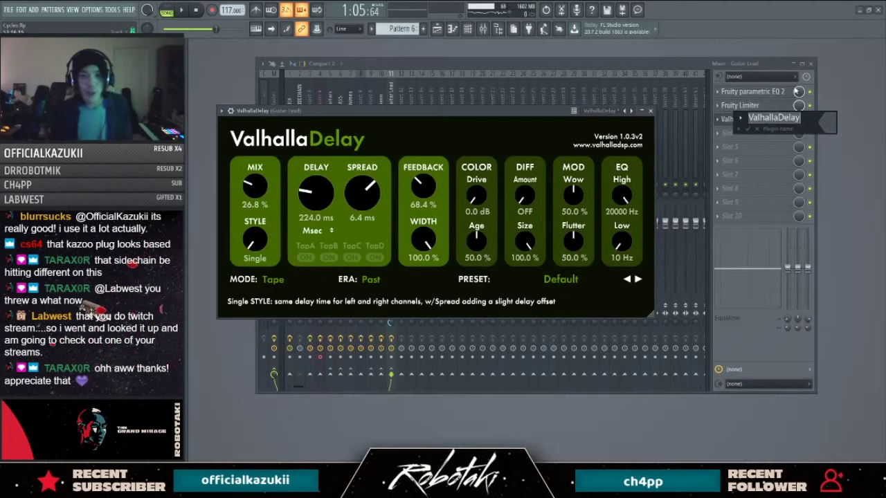
pyautogui.press('Escape')
# Step: Return to the playlist and play the arrangement from bar 17, jumping ahead to bar 33 to compare the sections
pyautogui.press('F9')
pyautogui.press('F5')
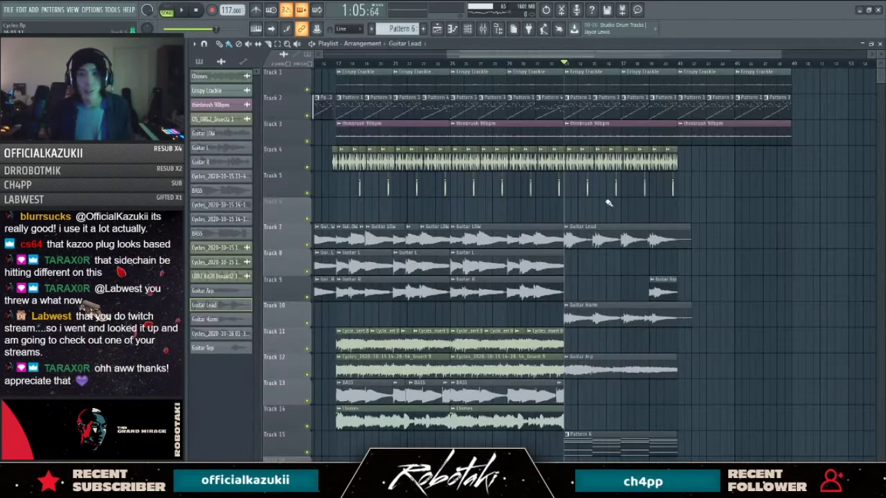
pyautogui.scroll(-2, 619, 176)
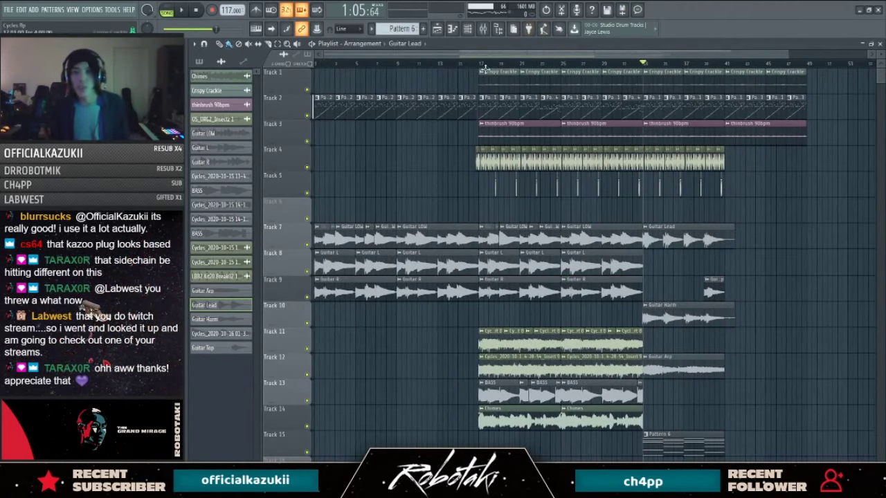
pyautogui.scroll(1, 515, 59)
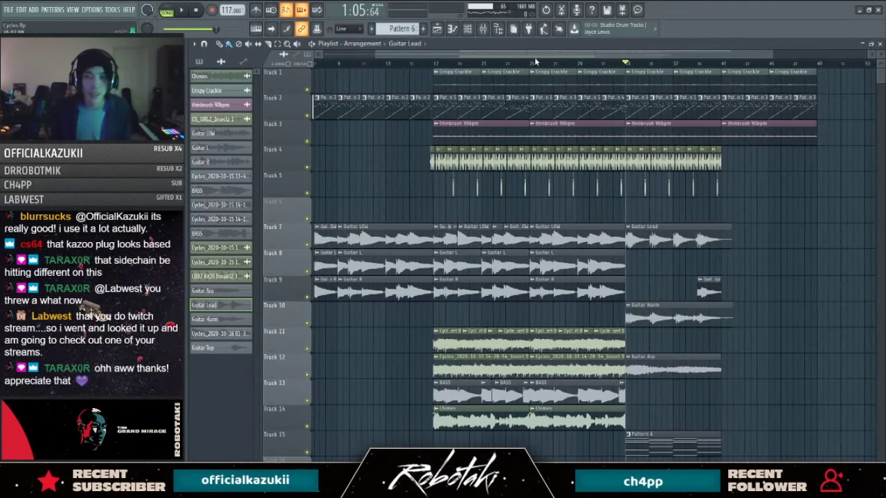
pyautogui.scroll(2, 569, 54)
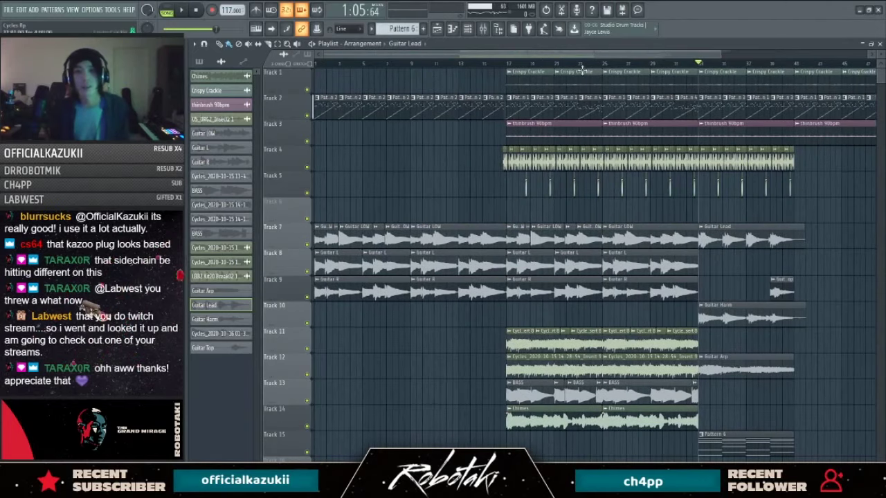
pyautogui.click(509, 64)
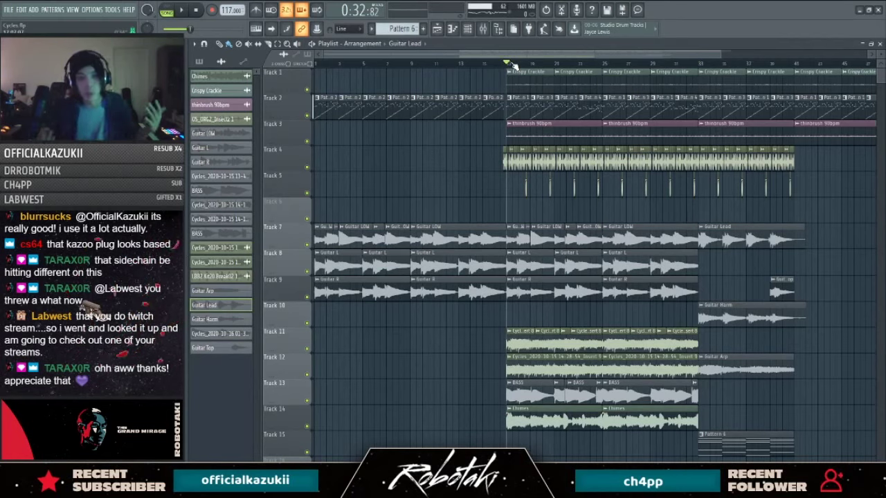
pyautogui.scroll(1, 477, 104)
pyautogui.scroll(1, 478, 103)
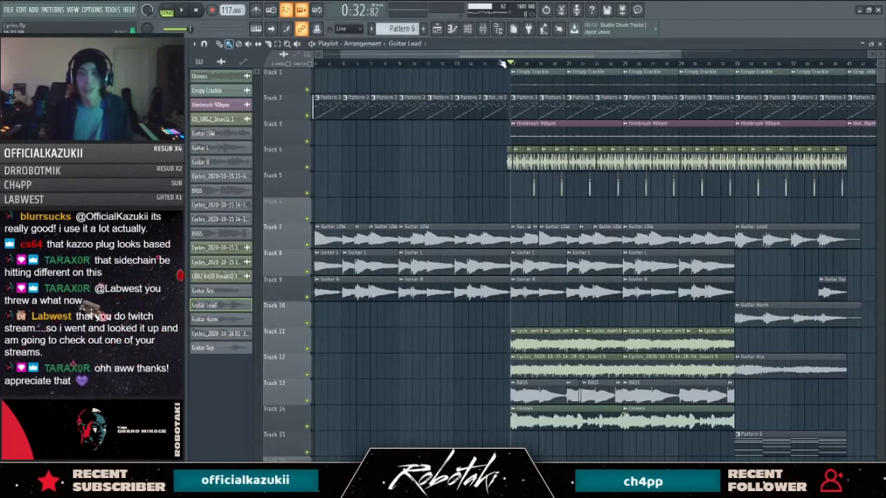
pyautogui.scroll(1, 505, 59)
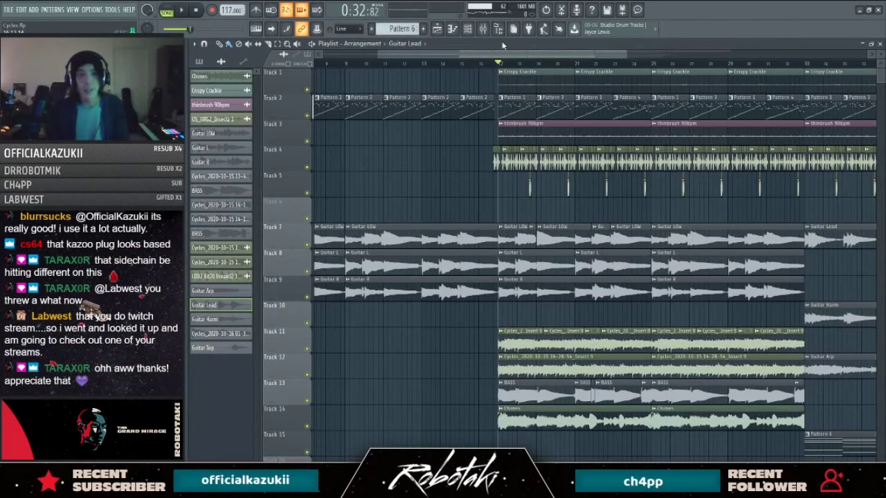
pyautogui.press('space')
pyautogui.scroll(-2, 644, 153)
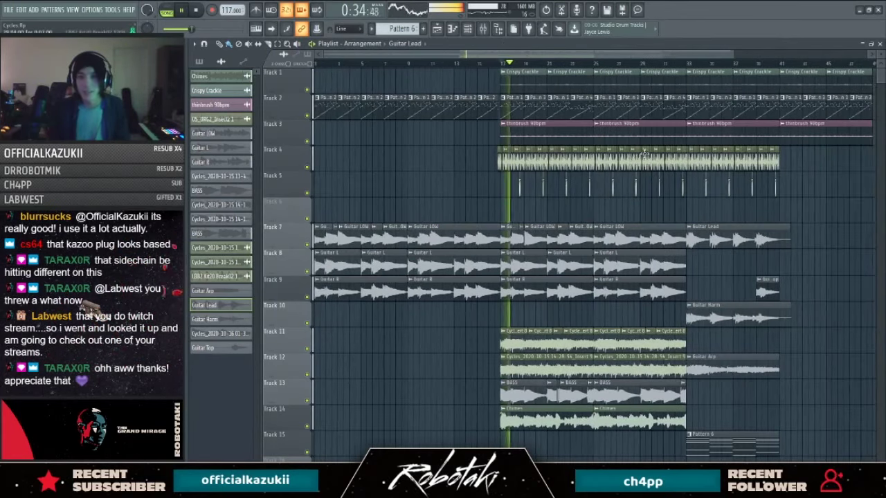
pyautogui.scroll(-1, 644, 153)
pyautogui.click(613, 64)
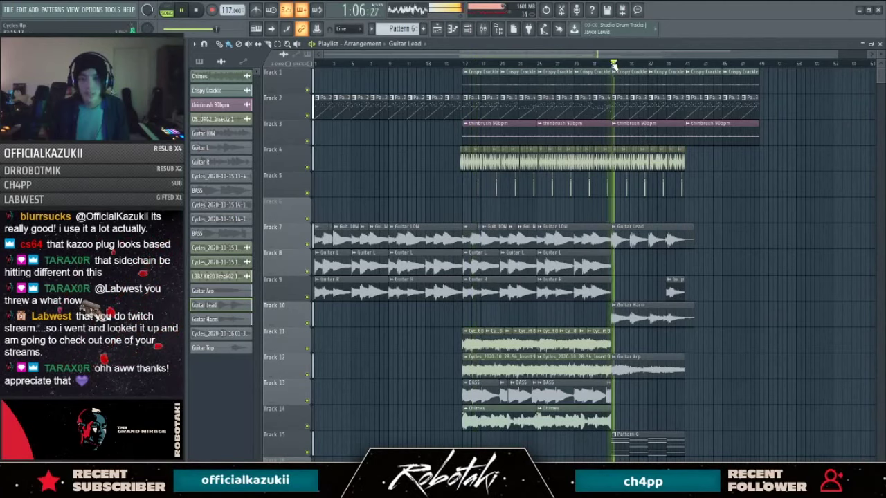
# Step: Move ValhallaDelay above Fruity Limiter in the Guitar Lead mixer track's effect chain and display the delay's settings
pyautogui.doubleClick(657, 231)
pyautogui.press('F9')
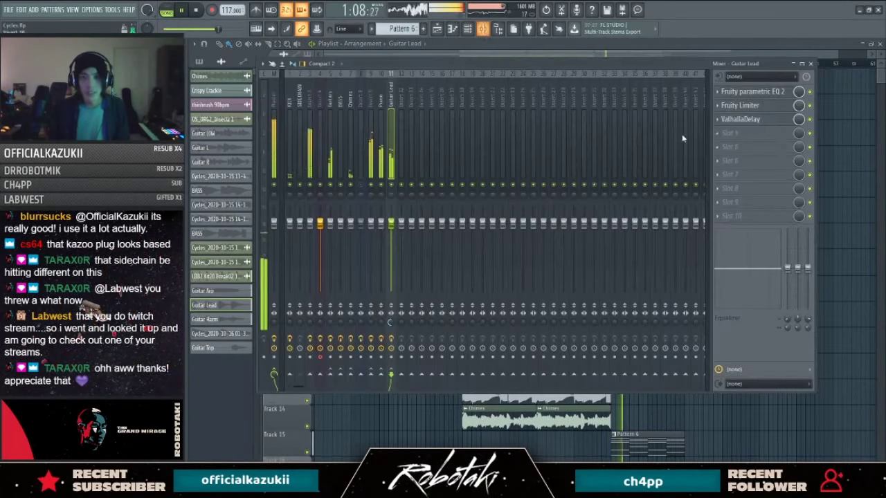
pyautogui.click(750, 122)
pyautogui.scroll(1, 747, 119)
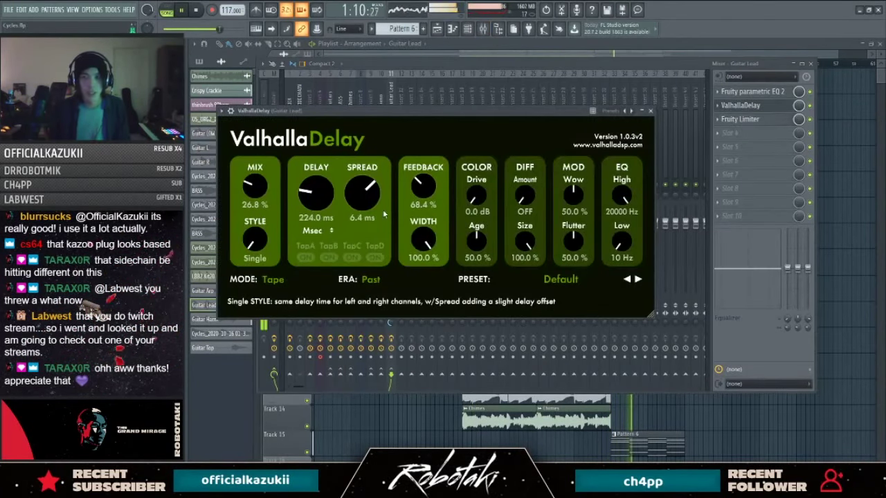
# Step: Sync Guitar Lead's ValhallaDelay to Note timing at 1/8 and set its mix to 18.0%
pyautogui.click(316, 231)
pyautogui.click(320, 249)
pyautogui.moveTo(255, 187); pyautogui.dragTo(255, 197)
pyautogui.moveTo(310, 195); pyautogui.dragTo(309, 181)
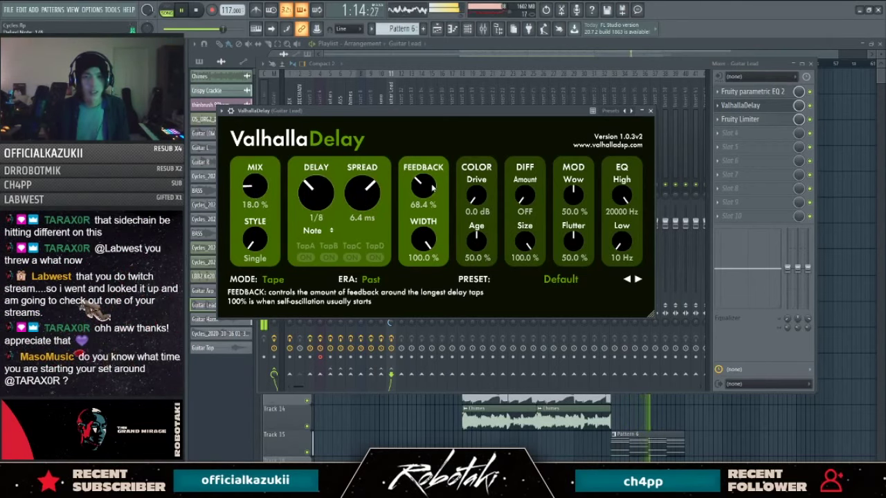
# Step: Set ValhallaDelay's Wow to 36.0%, Flutter to 36.8%, high EQ to 19450 Hz and low EQ to 310 Hz
pyautogui.moveTo(574, 198); pyautogui.dragTo(574, 201)
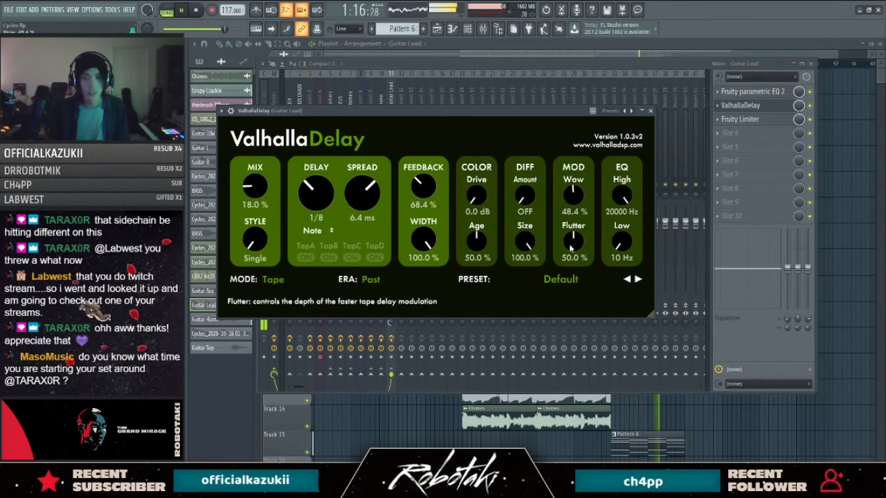
pyautogui.moveTo(573, 240); pyautogui.dragTo(572, 249)
pyautogui.moveTo(574, 201); pyautogui.dragTo(621, 231)
pyautogui.moveTo(621, 197); pyautogui.dragTo(621, 210)
pyautogui.press('Escape')
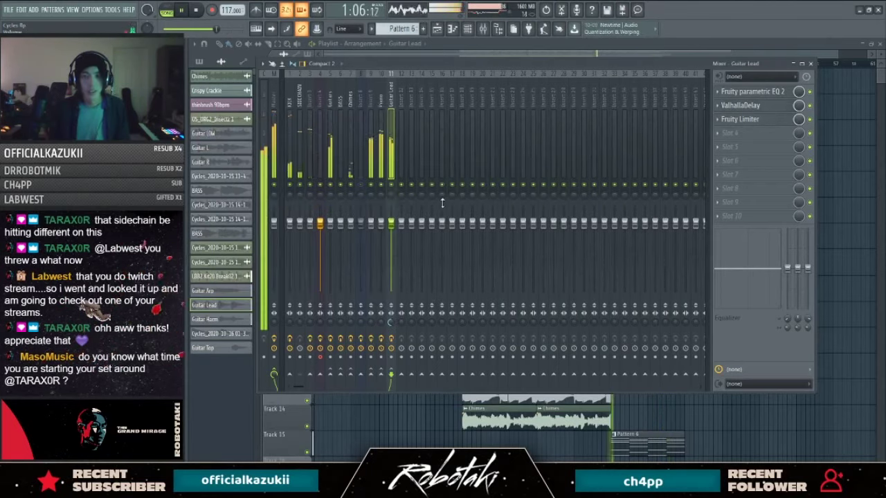
# Step: Audition ValhallaDelay at 100% mix, set its EQ to 2660 Hz high and 540 Hz low, width to 98.4% and mix to 32.4%
pyautogui.click(741, 106)
pyautogui.click(742, 105)
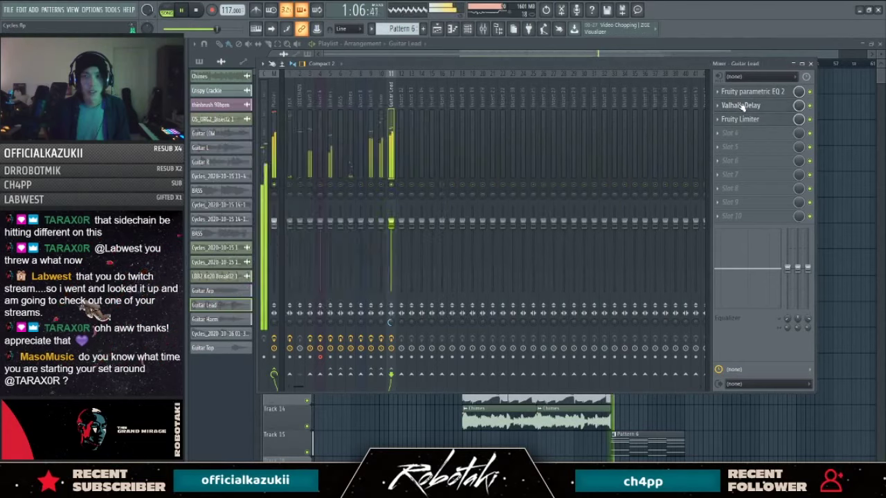
pyautogui.click(741, 106)
pyautogui.moveTo(254, 187); pyautogui.dragTo(238, 27)
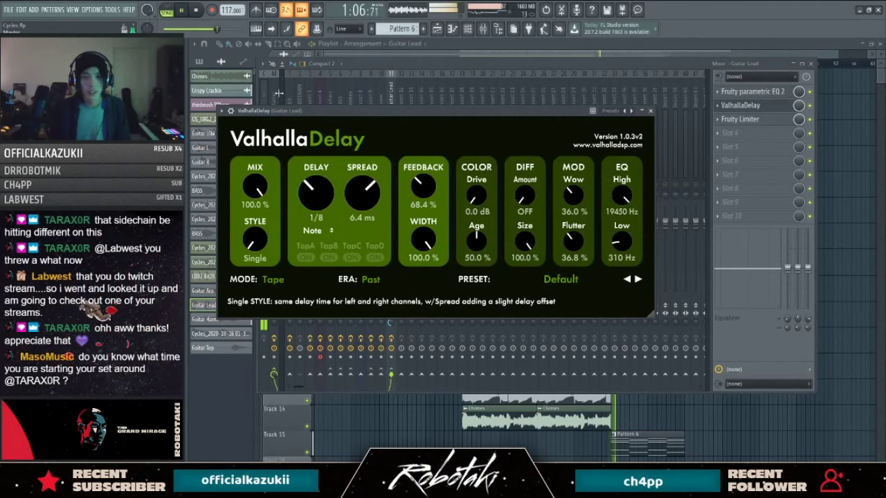
pyautogui.moveTo(607, 237); pyautogui.dragTo(607, 226)
pyautogui.moveTo(622, 197); pyautogui.dragTo(620, 243)
pyautogui.moveTo(621, 199); pyautogui.dragTo(622, 217)
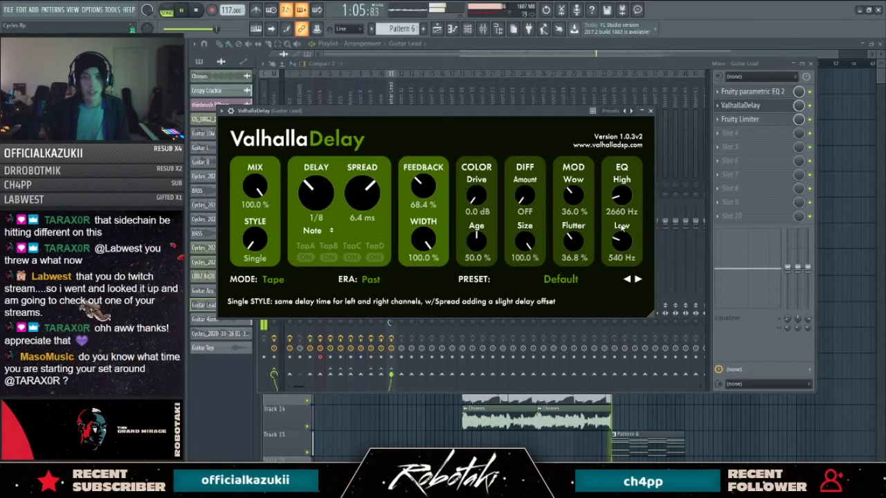
pyautogui.moveTo(423, 239); pyautogui.dragTo(423, 241)
pyautogui.moveTo(255, 197); pyautogui.dragTo(266, 262)
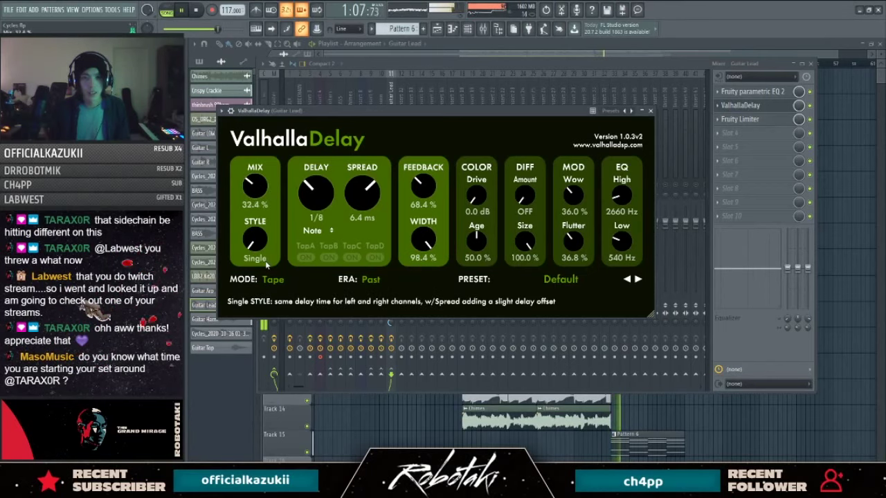
pyautogui.press('Escape')
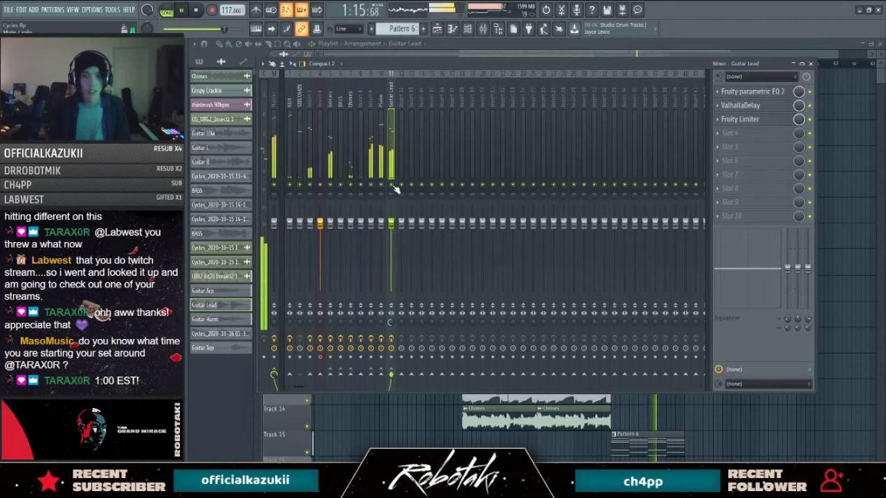
# Step: Return to the playlist, select Pattern 6 on Track 15 and stop playback
pyautogui.press('F9')
pyautogui.doubleClick(653, 440)
pyautogui.press('Escape')
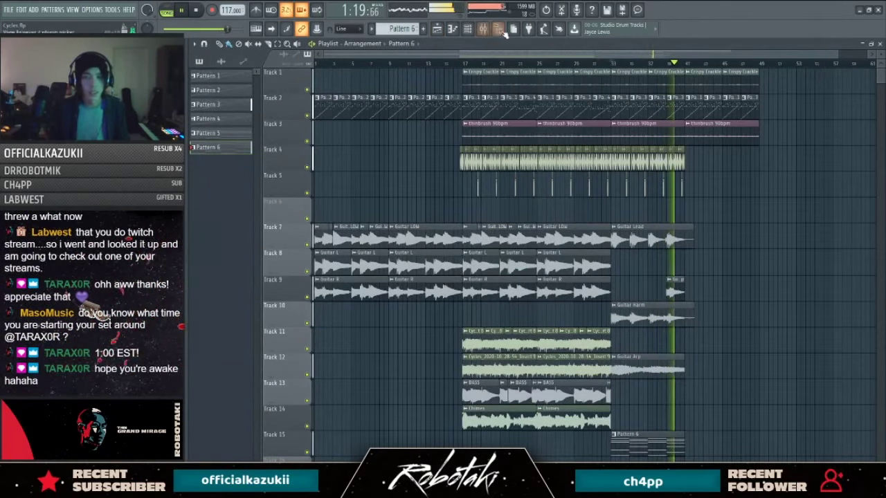
pyautogui.click(469, 29)
pyautogui.click(469, 29)
pyautogui.press('space')
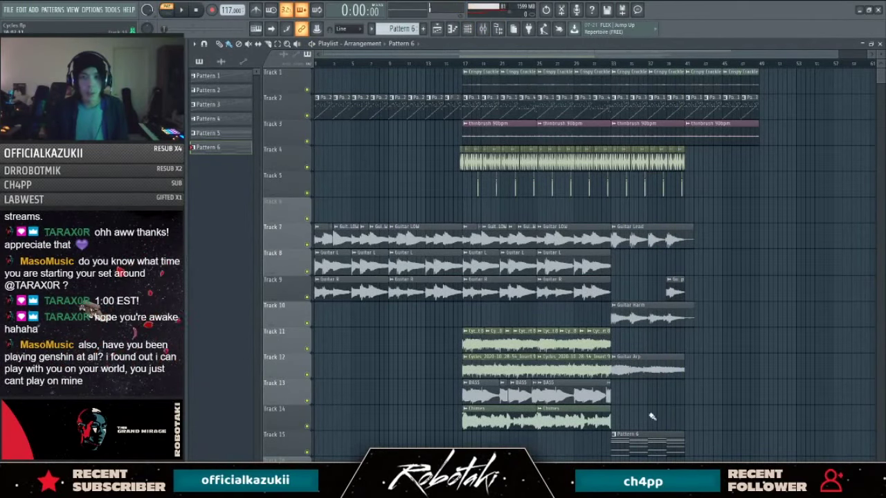
# Step: Audition the Diva instrument from the channel rack and close its window
pyautogui.click(468, 29)
pyautogui.scroll(6, 465, 223)
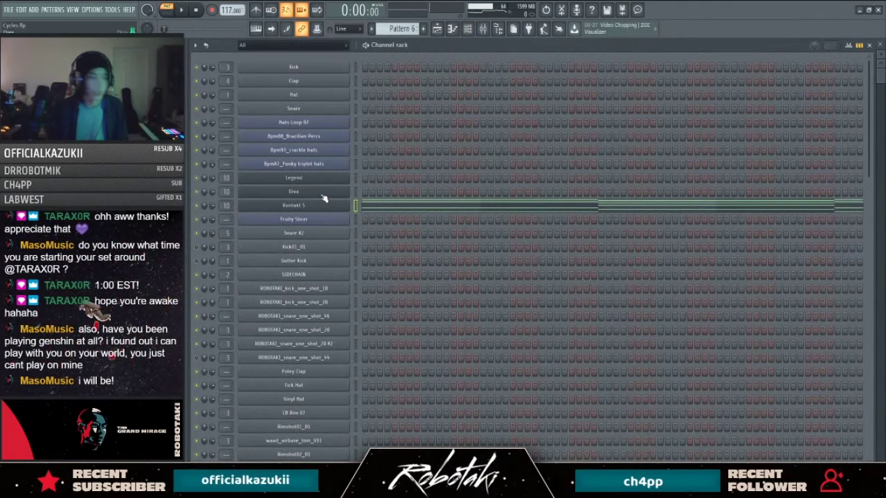
pyautogui.click(330, 191)
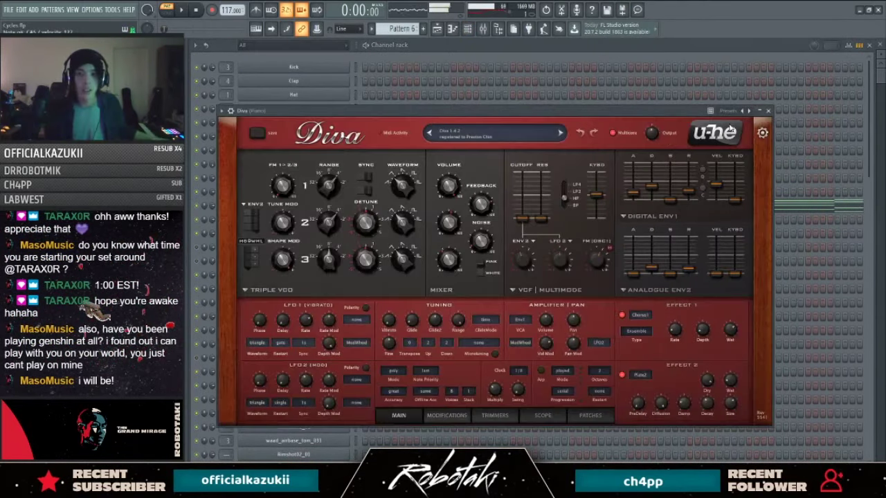
pyautogui.click(769, 110)
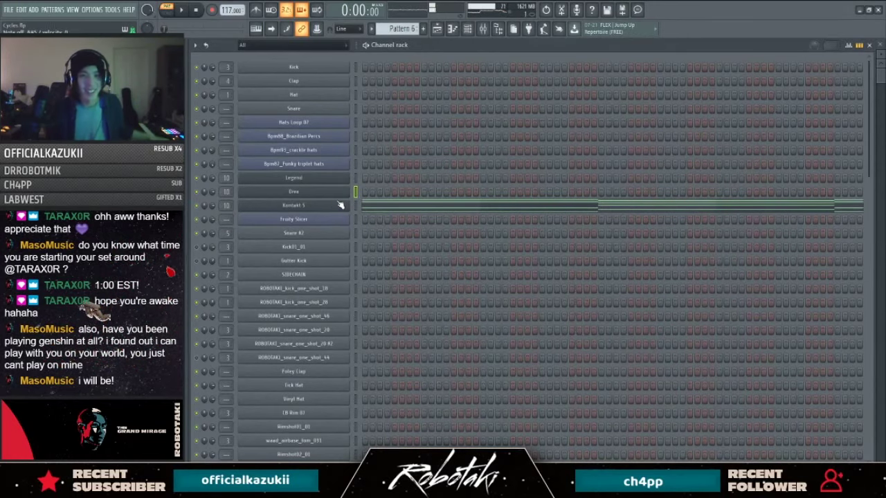
# Step: Draw a descending C#7, G#6, F6 figure above the long notes at the start of Pattern 6's Kontakt 5 part
pyautogui.click(381, 208)
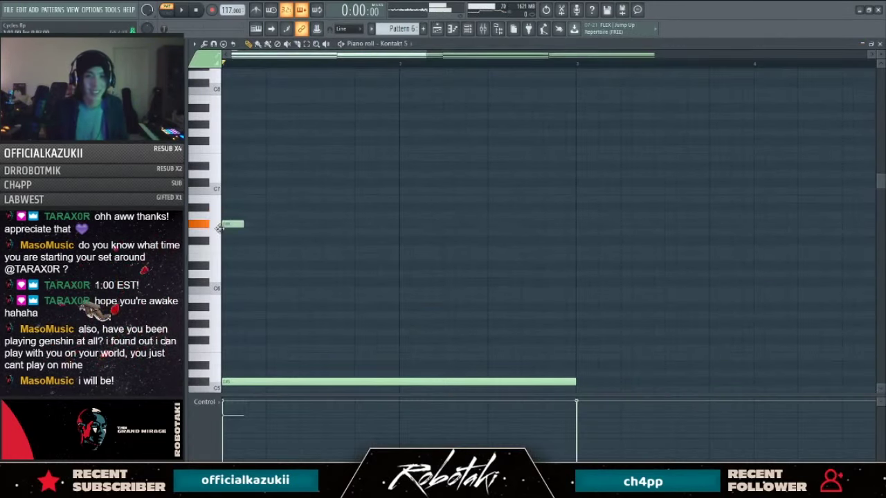
pyautogui.moveTo(215, 187); pyautogui.dragTo(214, 186)
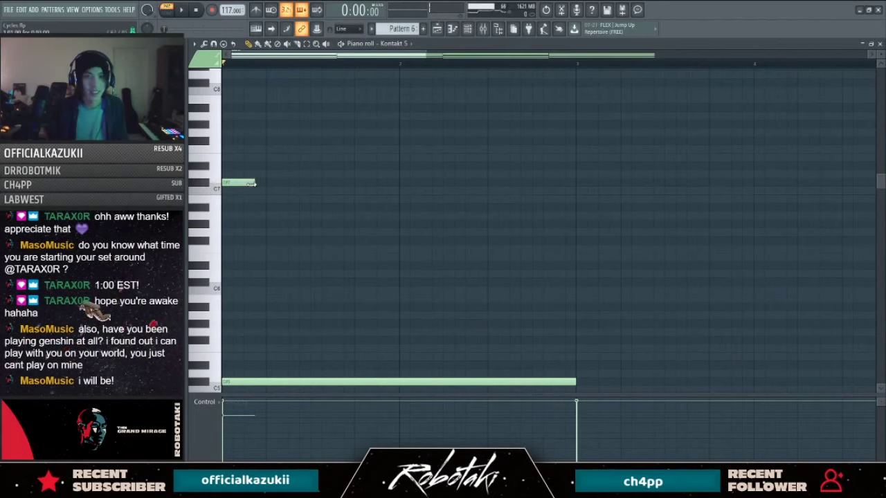
pyautogui.click(258, 224)
pyautogui.click(291, 241)
pyautogui.press('space')
pyautogui.press('space')
pyautogui.moveTo(317, 240); pyautogui.dragTo(315, 252)
# Step: Repeat the C#7, G#6, F6 figure until it fills the first two bars, auditioning the pattern
pyautogui.hotkey('ctrl', 'a')
pyautogui.hotkey('ctrl', 'b')
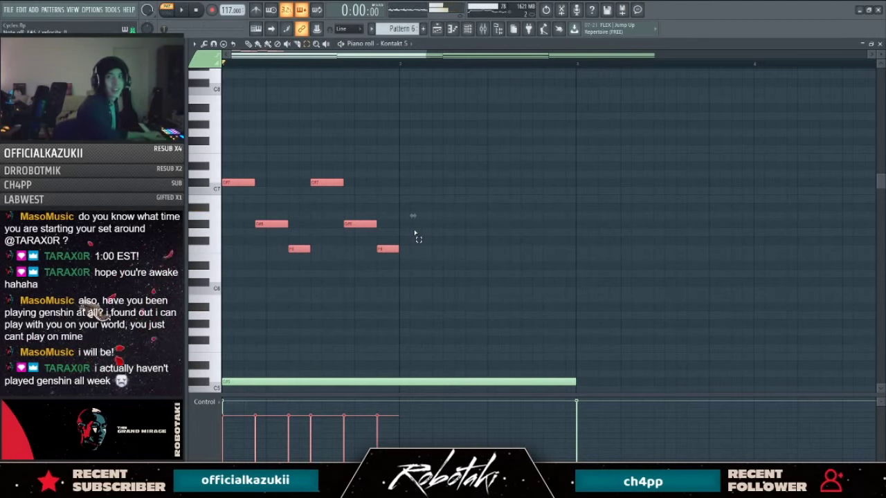
pyautogui.press('space')
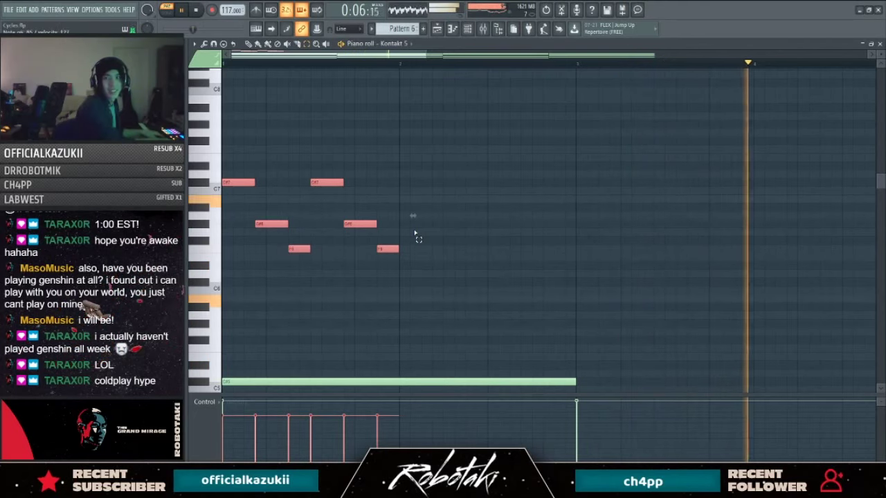
pyautogui.press('space')
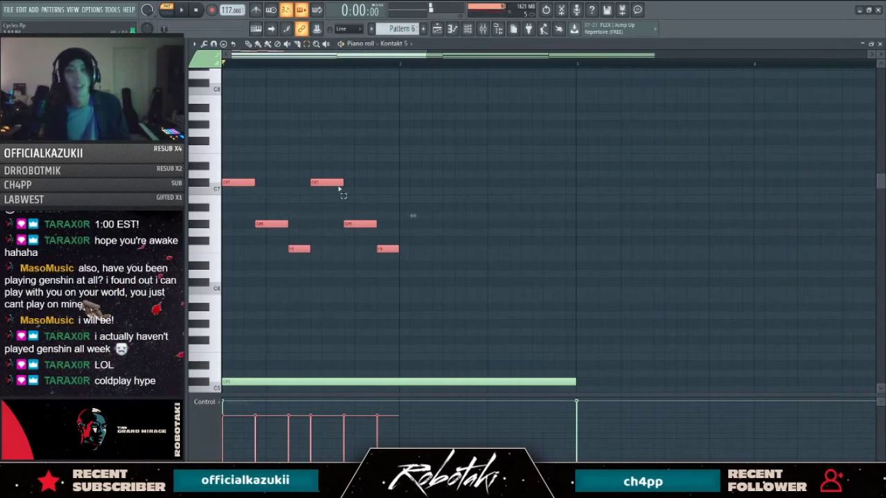
pyautogui.moveTo(234, 186); pyautogui.dragTo(412, 185)
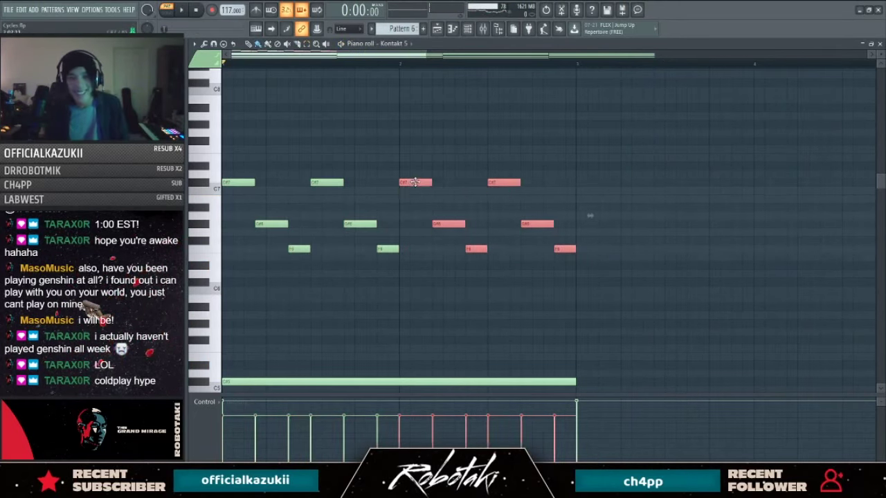
# Step: Play the arrangement from bar 33 in the playlist to hear the new Kontakt 5 figure in context
pyautogui.press('F5')
pyautogui.press('space')
pyautogui.click(613, 64)
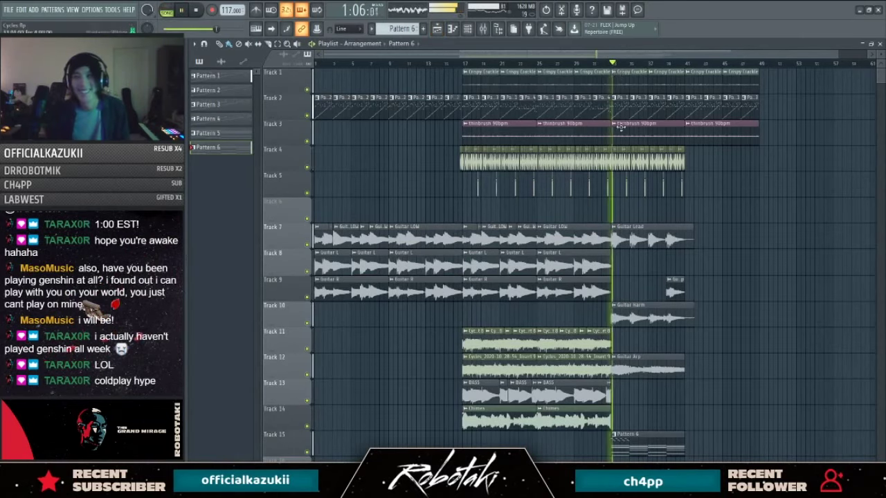
# Step: Duplicate the Kontakt 5 arpeggio into bars 3 and 4, lowering its top notes to B6 and bottom notes to D#6
pyautogui.press('F7')
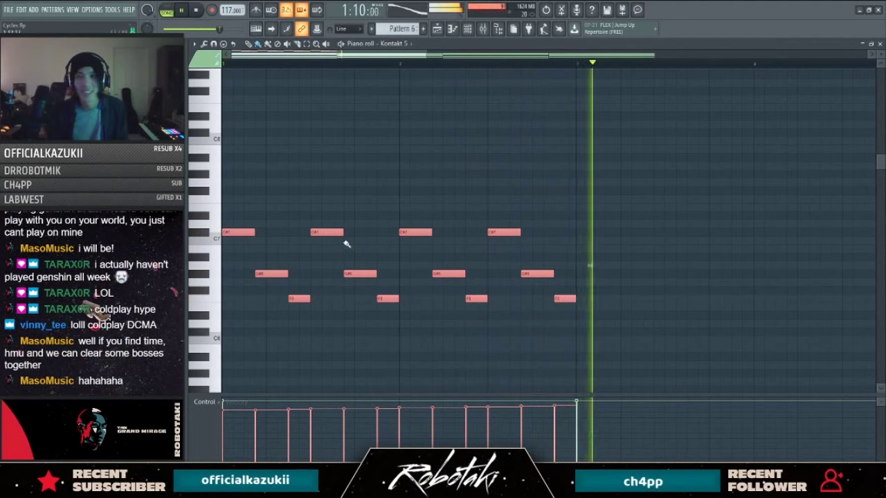
pyautogui.hotkey('ctrl', 'b')
pyautogui.scroll(-1, 552, 253)
pyautogui.moveTo(712, 219); pyautogui.dragTo(473, 246)
pyautogui.press('space')
pyautogui.hotkey('shift', 'Down')
pyautogui.hotkey('shift', 'Down')
pyautogui.press('space')
pyautogui.moveTo(503, 280); pyautogui.dragTo(803, 304)
pyautogui.press('Down')
pyautogui.press('Down')
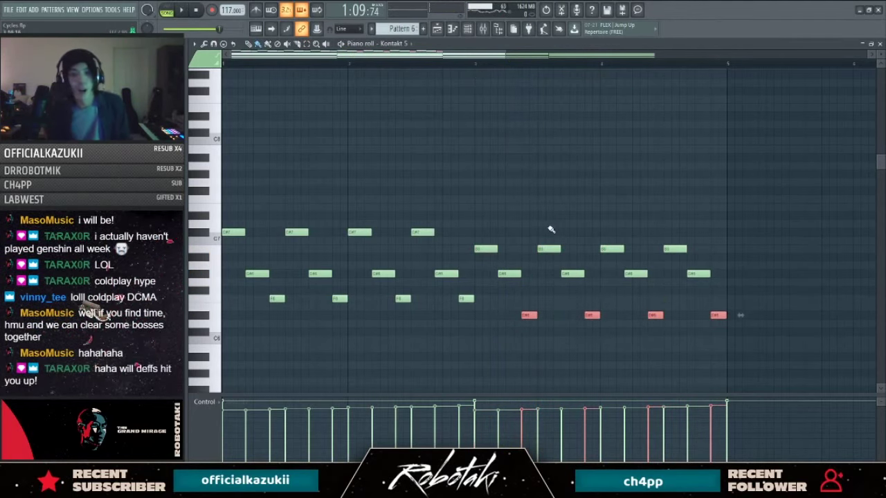
# Step: Copy the four-bar arpeggio to bars 5 through 8 and add a D#7 note at the end of bar 6
pyautogui.scroll(-2, 547, 228)
pyautogui.moveTo(600, 221); pyautogui.dragTo(228, 334)
pyautogui.moveTo(234, 232); pyautogui.dragTo(579, 231)
pyautogui.scroll(-1, 526, 266)
pyautogui.scroll(2, 576, 270)
pyautogui.keyDown('ctrl'); pyautogui.click(585, 263); pyautogui.keyUp('ctrl')
pyautogui.click(588, 265)
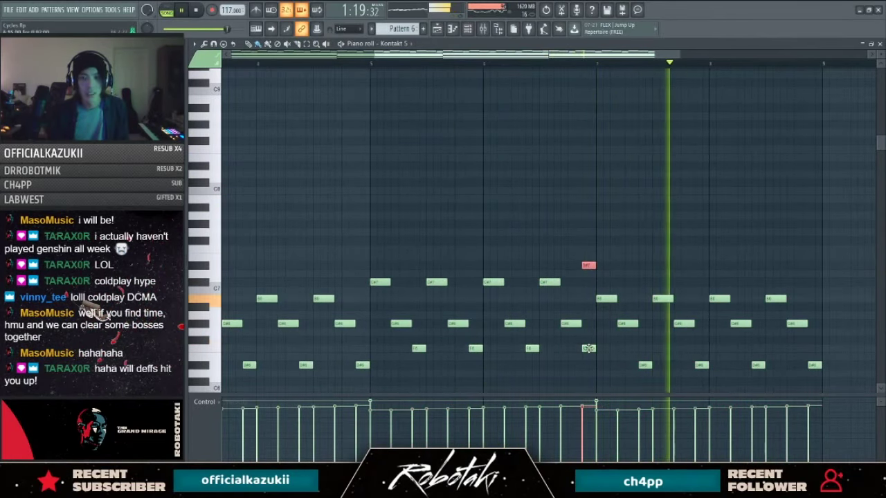
pyautogui.moveTo(601, 291); pyautogui.dragTo(853, 400)
pyautogui.press('space')
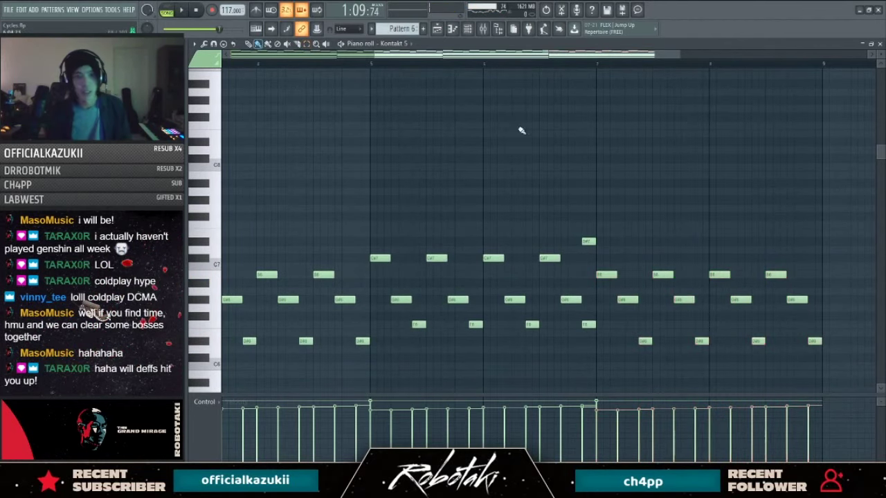
# Step: Return to the playlist and play the arrangement from bar 17 to review it
pyautogui.press('F5')
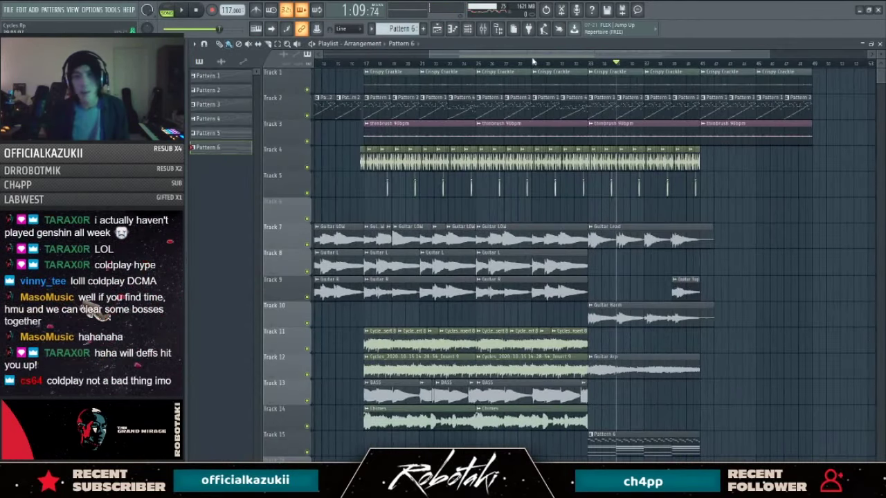
pyautogui.click(368, 65)
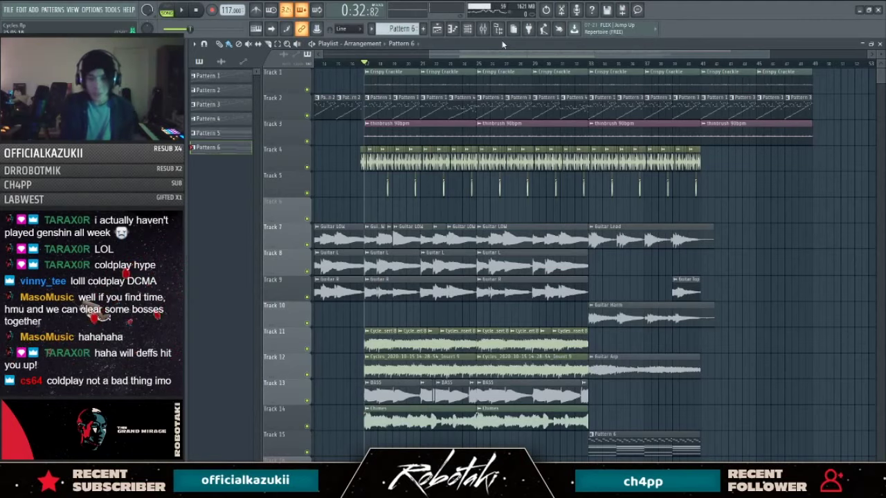
pyautogui.press('space')
pyautogui.press('space')
pyautogui.scroll(3, 700, 247)
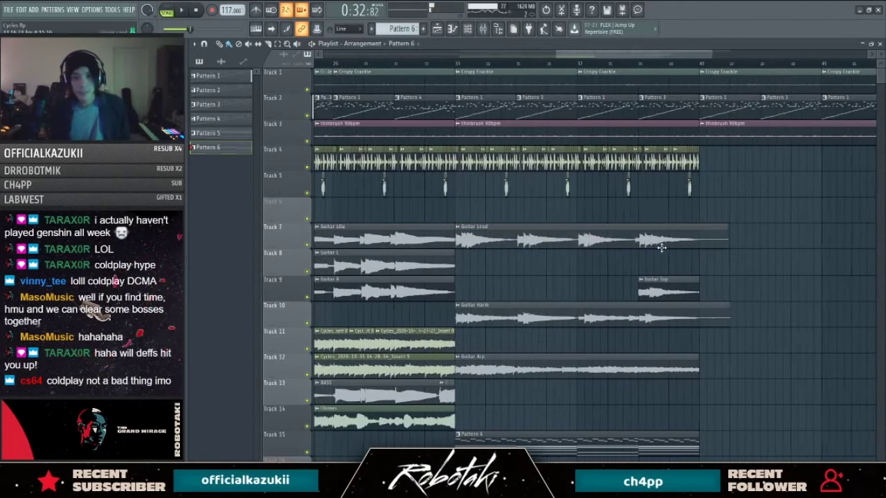
pyautogui.scroll(-3, 613, 50)
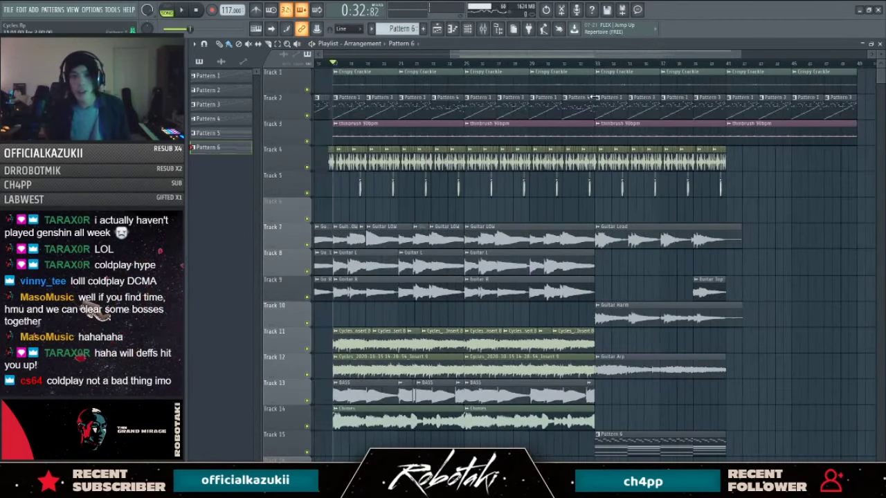
pyautogui.moveTo(587, 65); pyautogui.dragTo(549, 61)
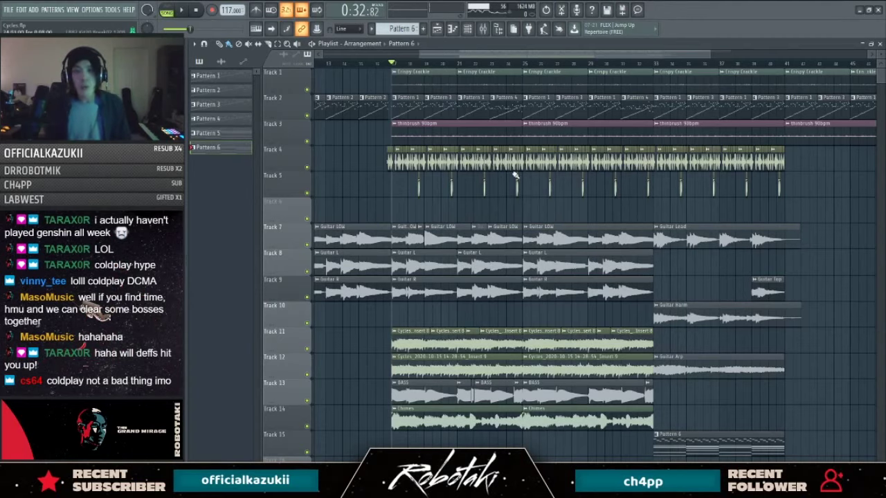
pyautogui.scroll(2, 558, 131)
pyautogui.scroll(-3, 564, 60)
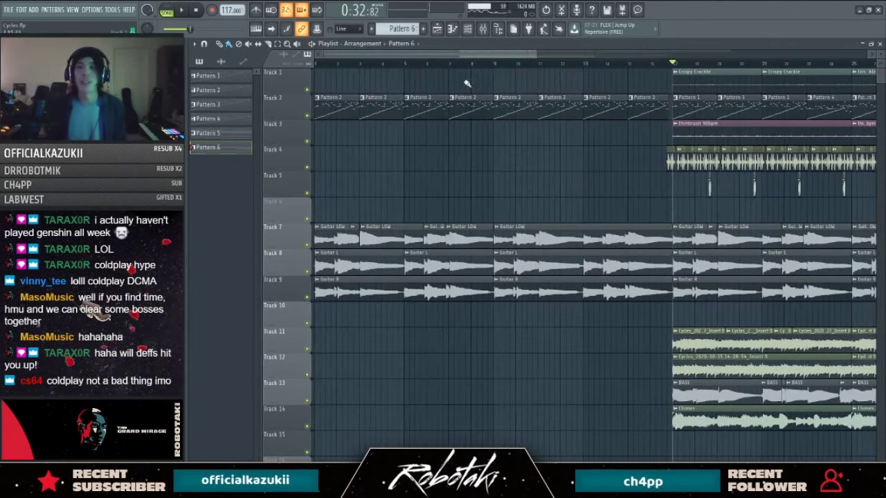
pyautogui.press('space')
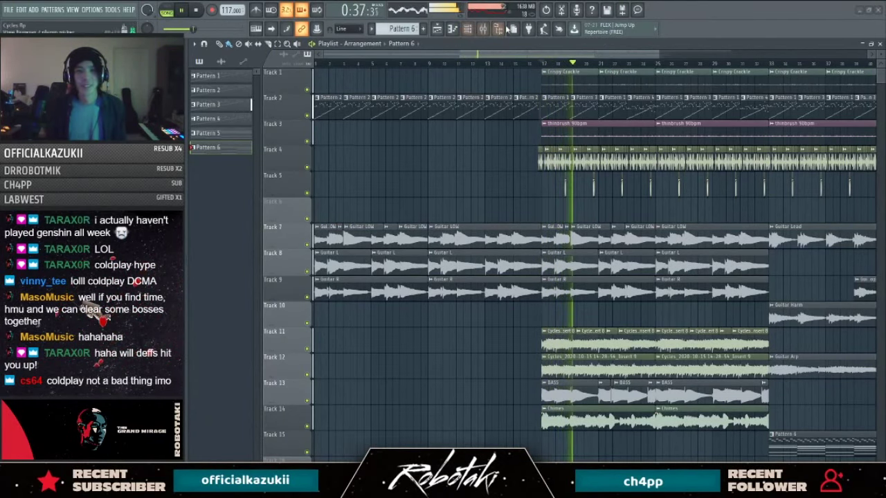
# Step: Check the mixer's Master track and the MIDI settings, and return to the playlist
pyautogui.click(483, 28)
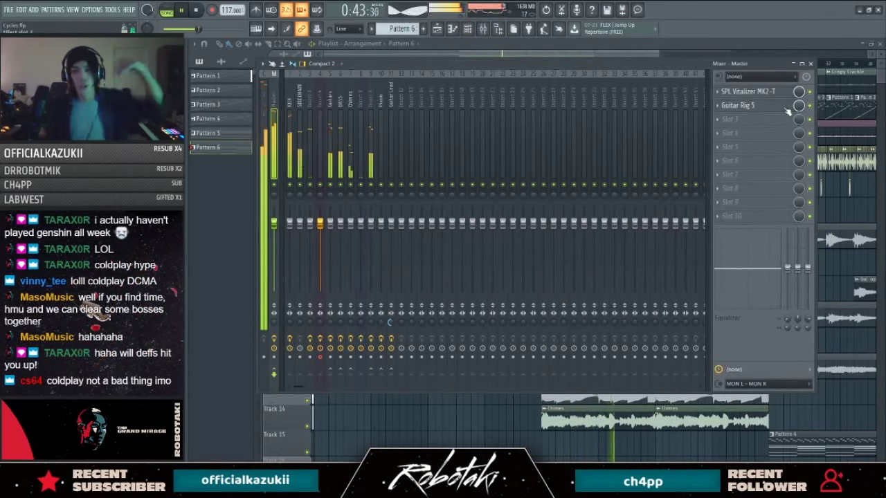
pyautogui.click(88, 11)
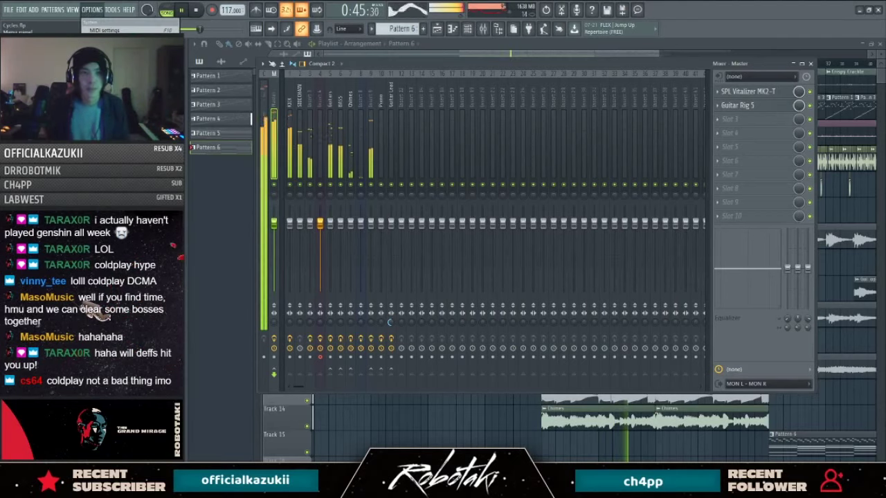
pyautogui.click(100, 36)
pyautogui.click(588, 79)
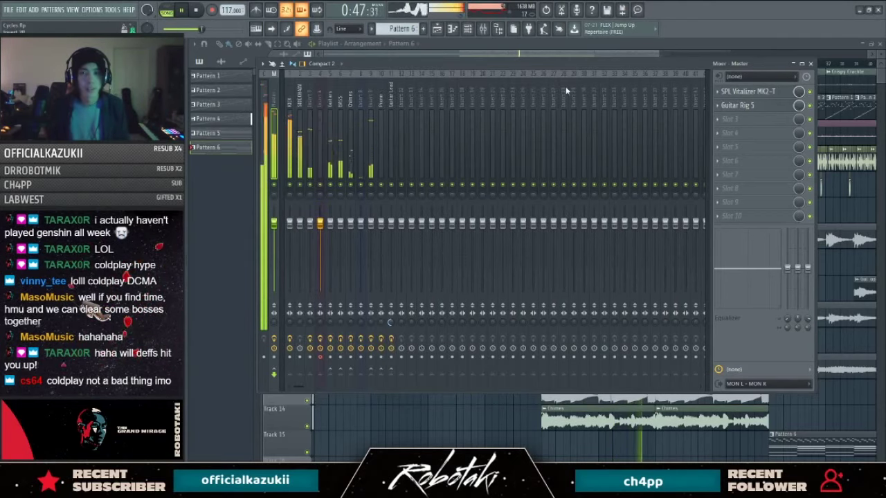
pyautogui.click(813, 63)
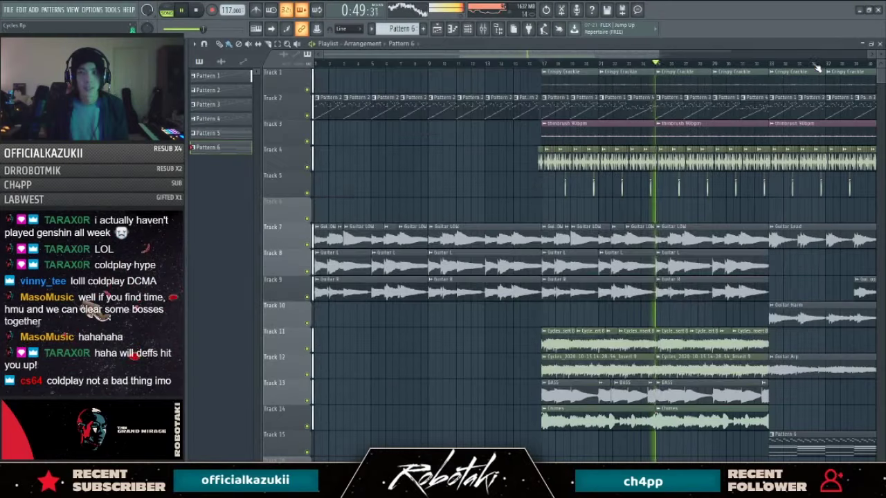
# Step: Stop playback and replay the arrangement from about bar 30
pyautogui.moveTo(425, 55); pyautogui.dragTo(489, 56)
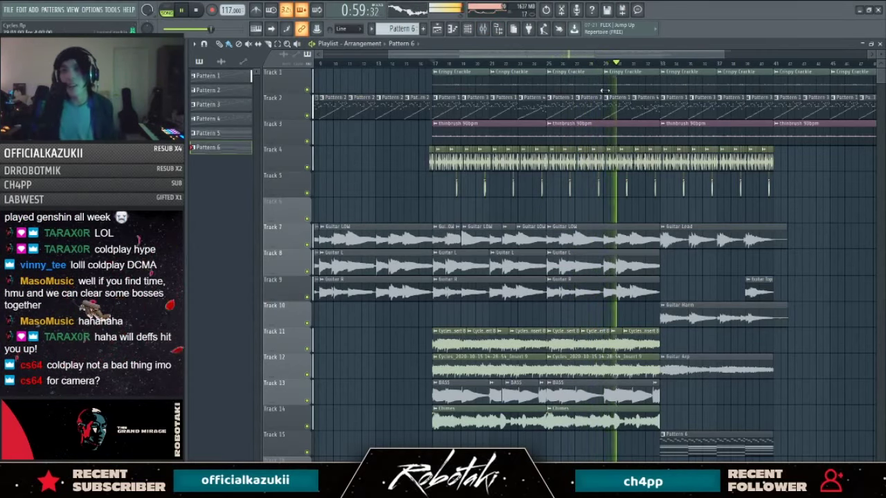
pyautogui.press('space')
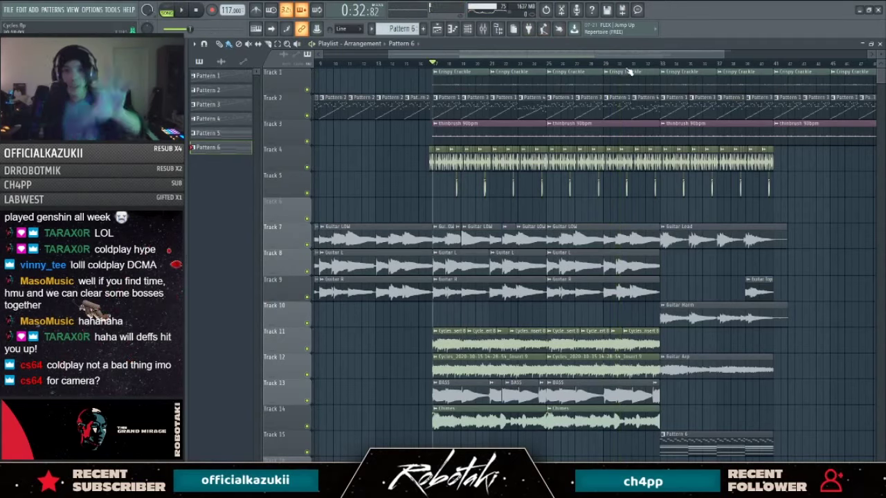
pyautogui.click(631, 63)
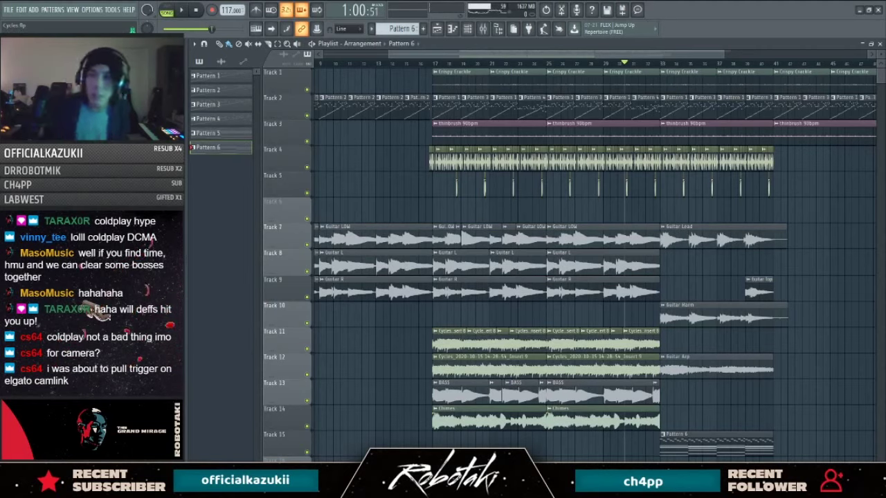
pyautogui.press('space')
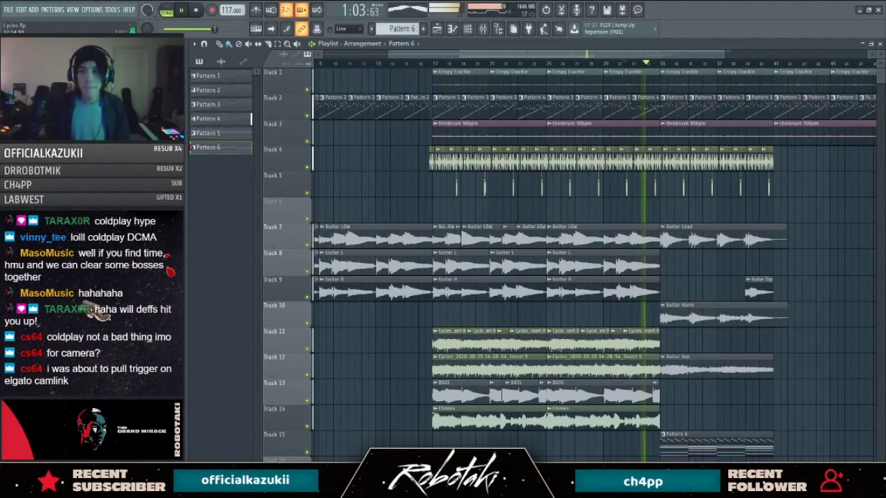
# Step: Check the mixer's Master track levels and the Kontakt 5 channel in the channel rack during playback
pyautogui.scroll(-2, 545, 62)
pyautogui.press('F7')
pyautogui.press('F6')
pyautogui.click(485, 31)
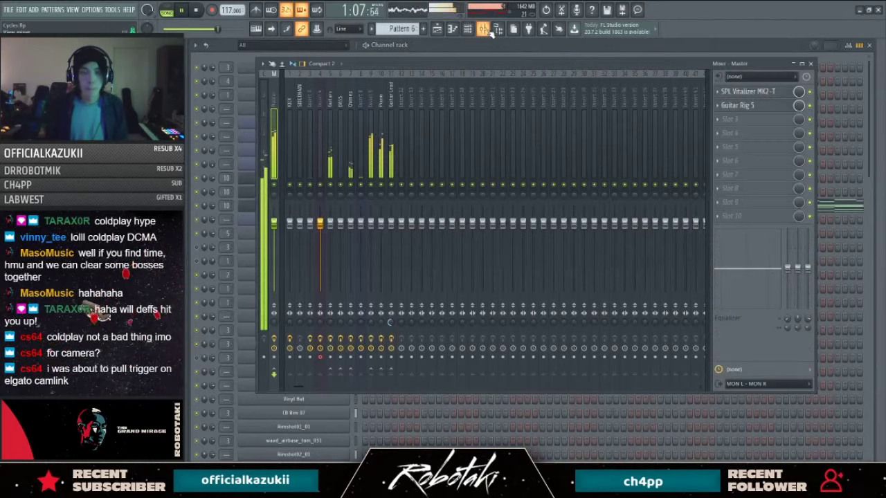
pyautogui.press('F5')
pyautogui.press('F9')
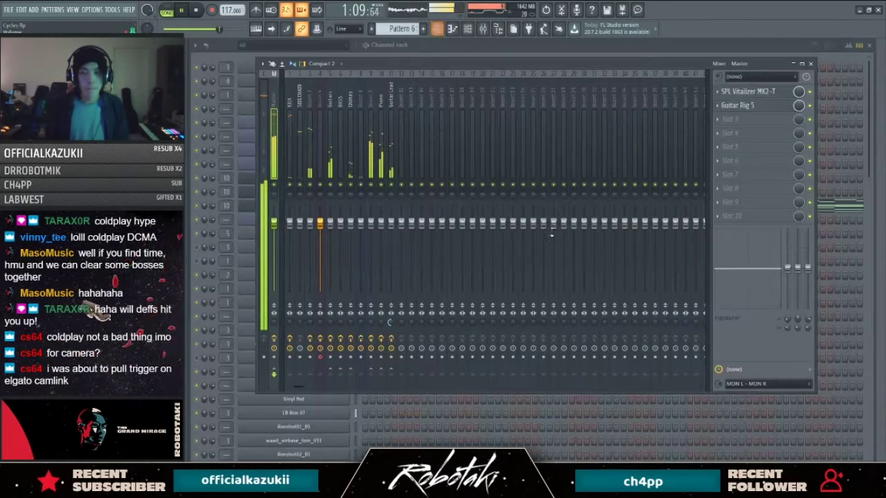
pyautogui.press('F6')
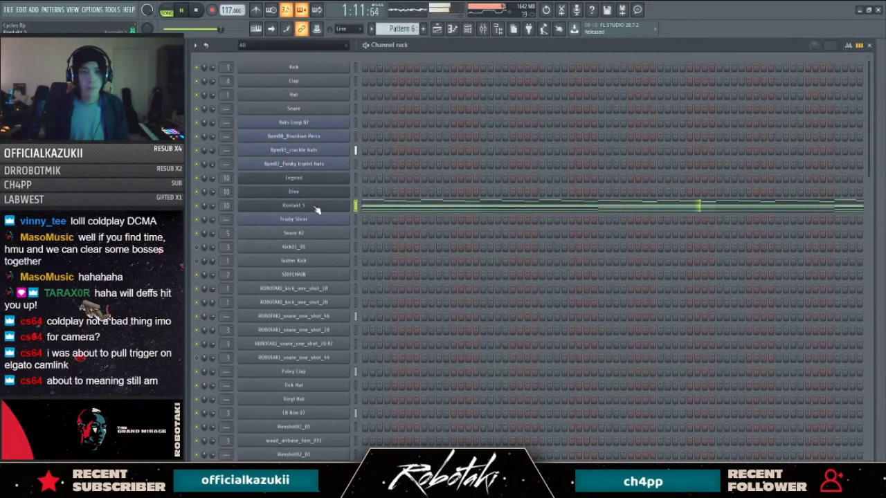
pyautogui.click(483, 28)
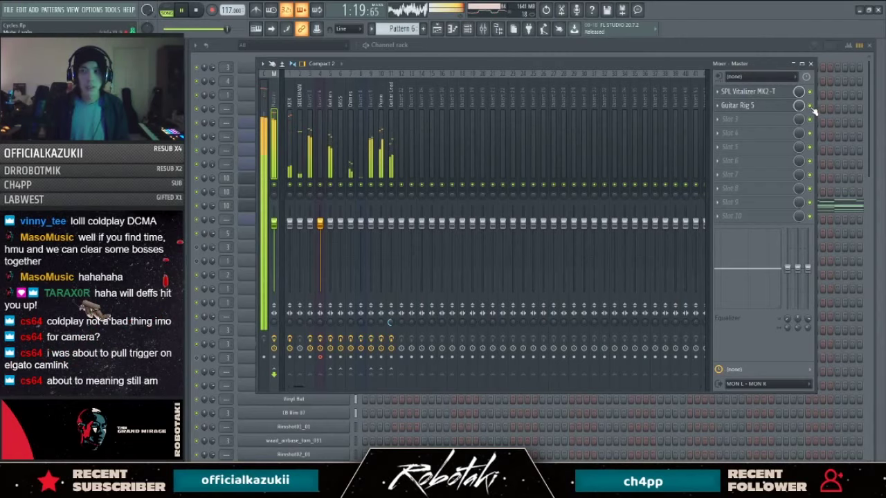
pyautogui.press('F9')
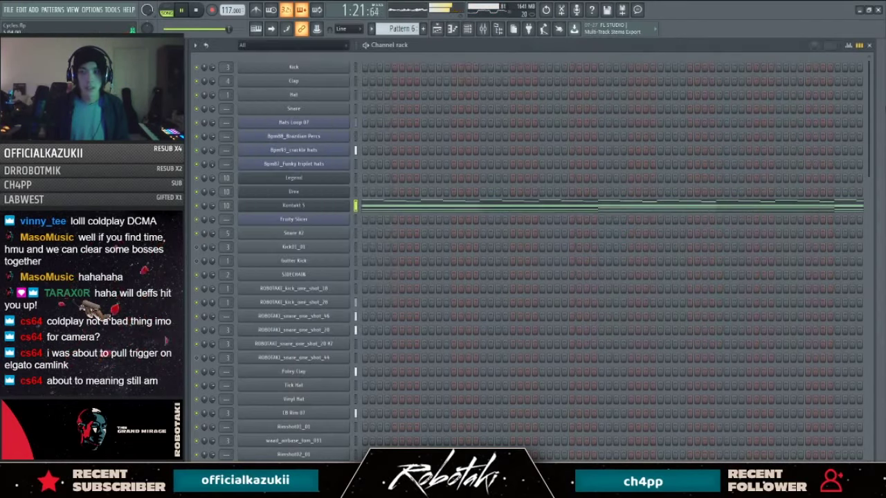
# Step: Stop playback and duplicate the clips on Tracks 4 to 15 of the section starting at bar 33, placing the copies after the originals
pyautogui.press('F5')
pyautogui.press('space')
pyautogui.moveTo(739, 172); pyautogui.dragTo(786, 62)
pyautogui.moveTo(750, 148); pyautogui.dragTo(603, 409)
pyautogui.scroll(1, 661, 357)
pyautogui.scroll(2, 660, 356)
pyautogui.scroll(3, 602, 300)
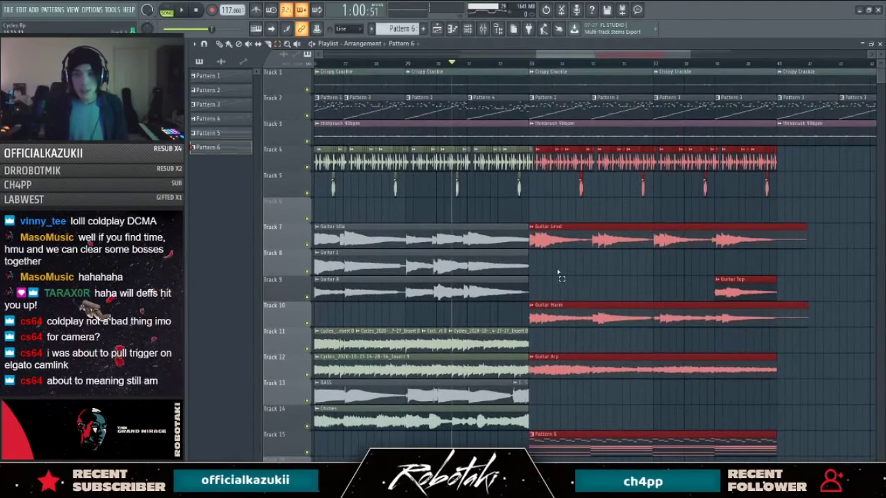
pyautogui.scroll(2, 559, 272)
pyautogui.keyDown('ctrl'); pyautogui.keyDown('shift'); pyautogui.click(507, 160); pyautogui.keyUp('shift'); pyautogui.keyUp('ctrl')
pyautogui.scroll(-3, 525, 188)
pyautogui.hotkey('ctrl', 'b')
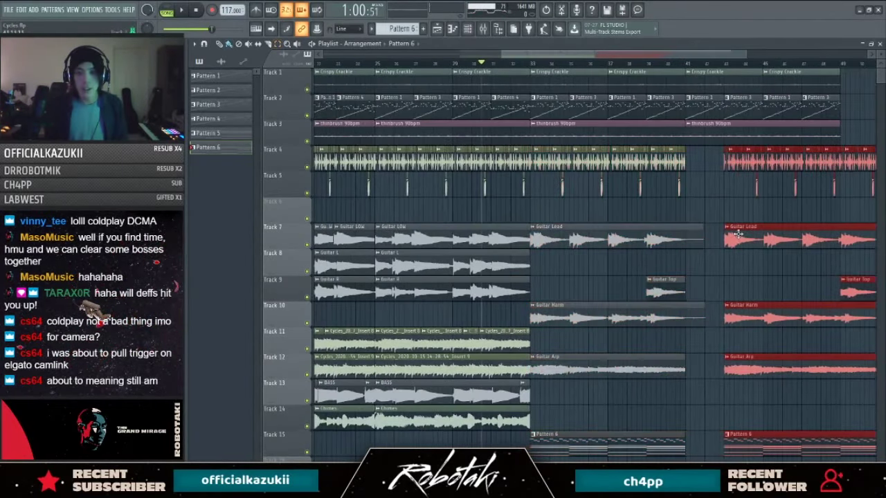
# Step: Slice the original Guitar Lead and Guitar Harm clips at bar 41 and delete their overhanging tails
pyautogui.moveTo(695, 300); pyautogui.dragTo(688, 346)
pyautogui.rightClick(694, 316)
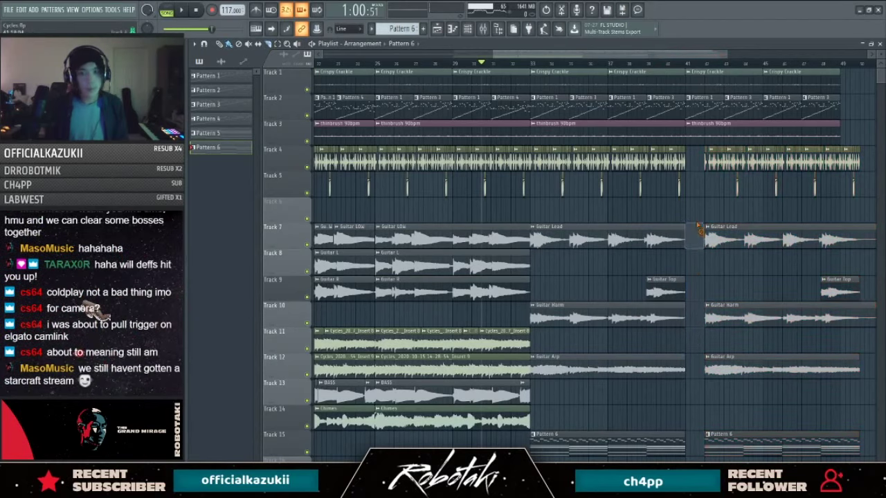
pyautogui.rightClick(696, 232)
# Step: Move all the duplicated clips on Tracks 4 to 15 earlier so they start at bar 41
pyautogui.scroll(-3, 727, 221)
pyautogui.moveTo(817, 146); pyautogui.dragTo(694, 453)
pyautogui.scroll(2, 709, 413)
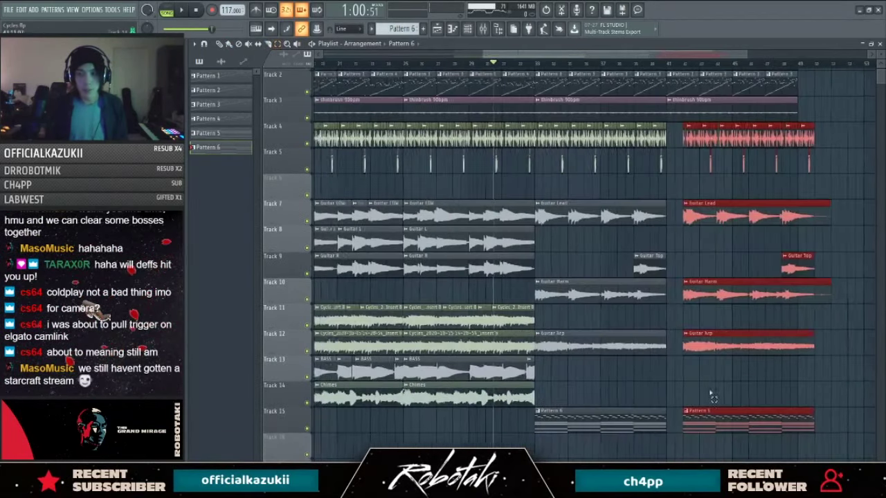
pyautogui.moveTo(696, 356); pyautogui.dragTo(679, 355)
# Step: Play the extended arrangement from bar 33, check the levels in the mixer, and return to the playlist
pyautogui.moveTo(678, 64); pyautogui.dragTo(533, 72)
pyautogui.click(483, 29)
pyautogui.press('space')
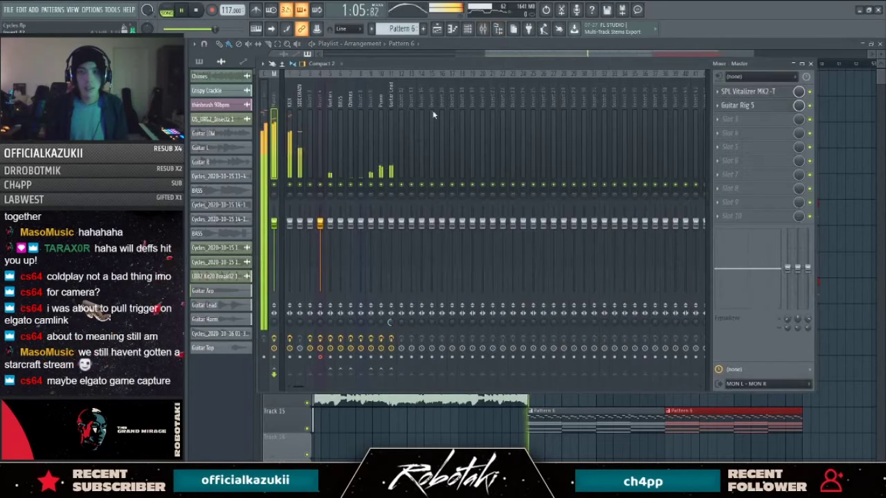
pyautogui.click(809, 64)
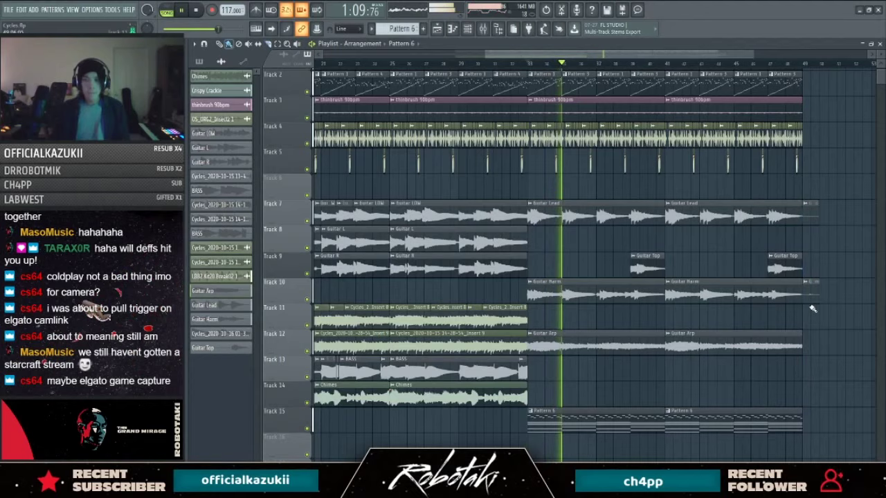
# Step: Open Archetype Cory Wong on mixer Insert 4, turn on The Wash reverb pedal, and try the Delay-y-y pedal
pyautogui.press('F6')
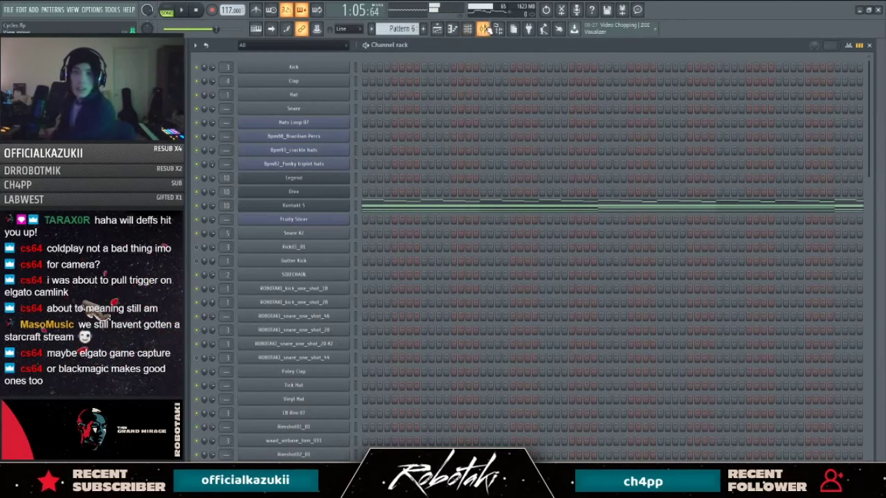
pyautogui.press('F9')
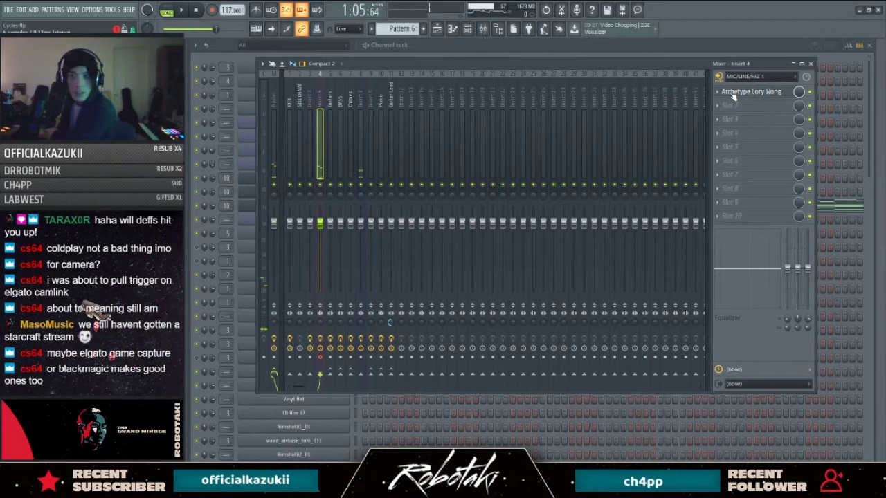
pyautogui.click(731, 94)
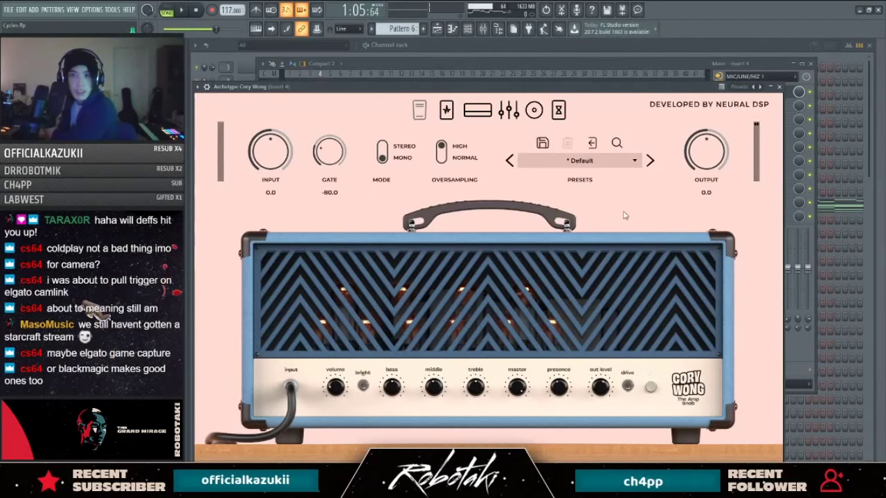
pyautogui.click(559, 110)
pyautogui.click(658, 394)
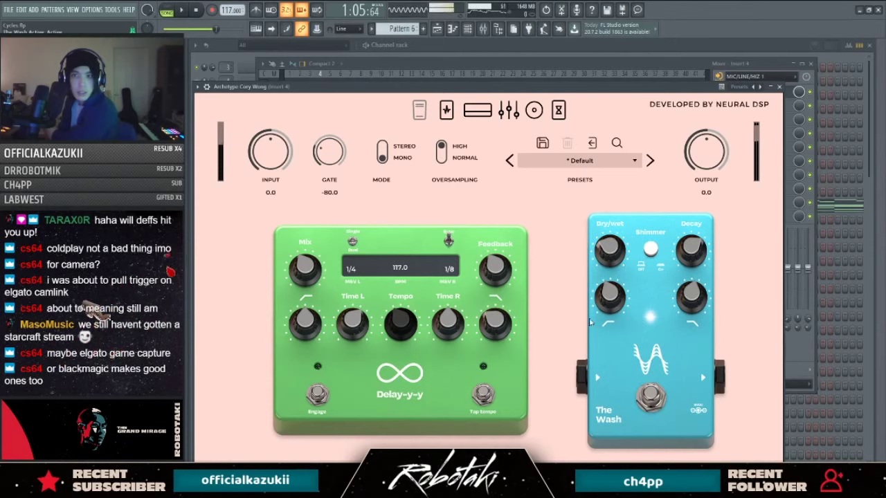
pyautogui.click(320, 400)
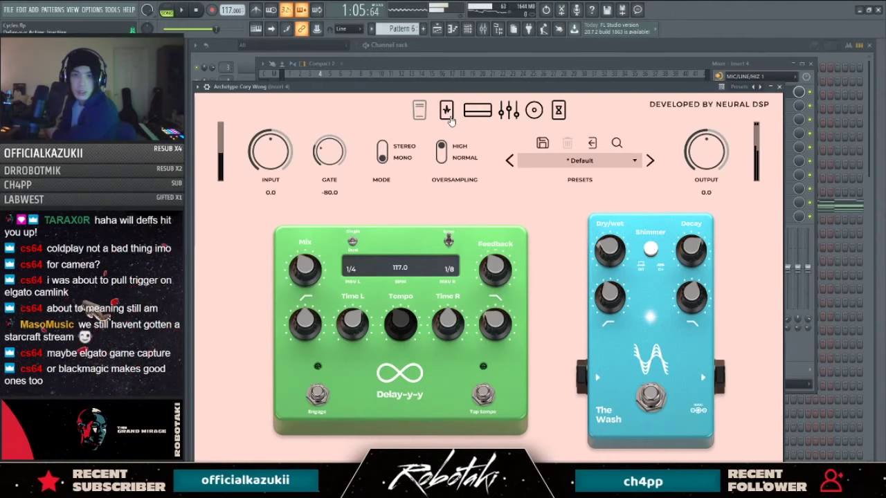
# Step: Look through the plugin's amp and pedal sections, try The Tuber pedal with its tone and drive adjusted, and bypass it
pyautogui.click(448, 112)
pyautogui.click(473, 111)
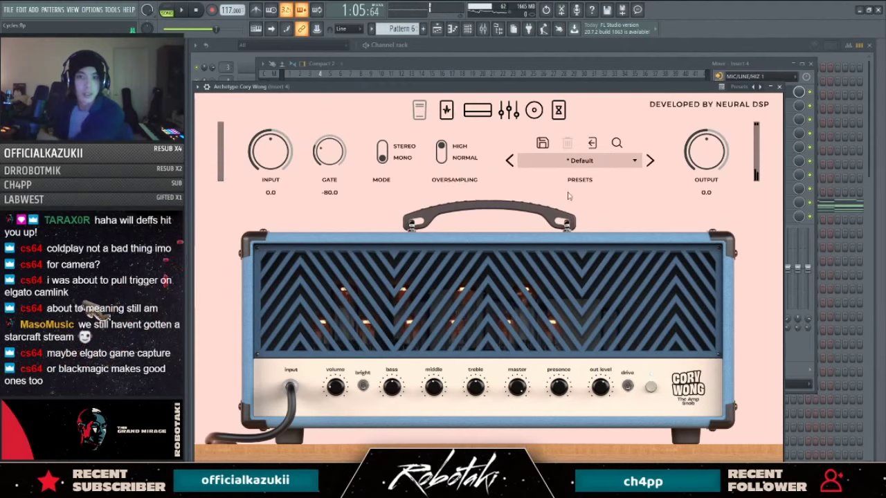
pyautogui.click(557, 110)
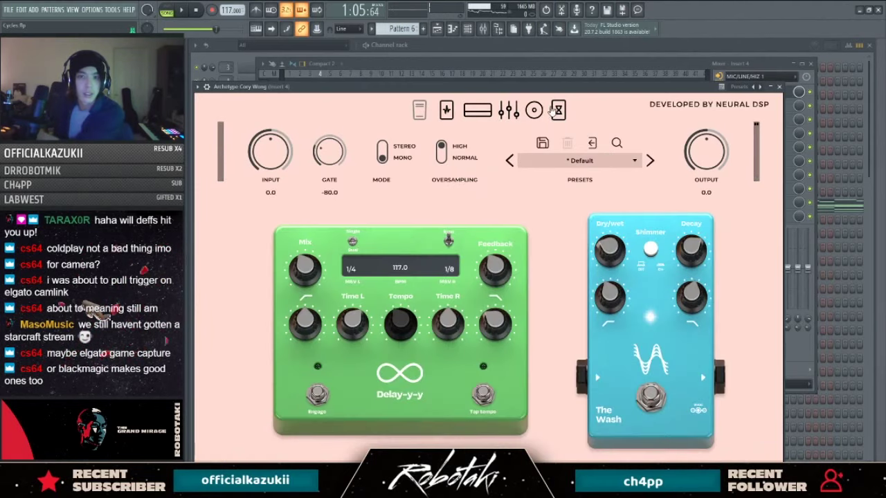
pyautogui.click(477, 110)
pyautogui.click(444, 112)
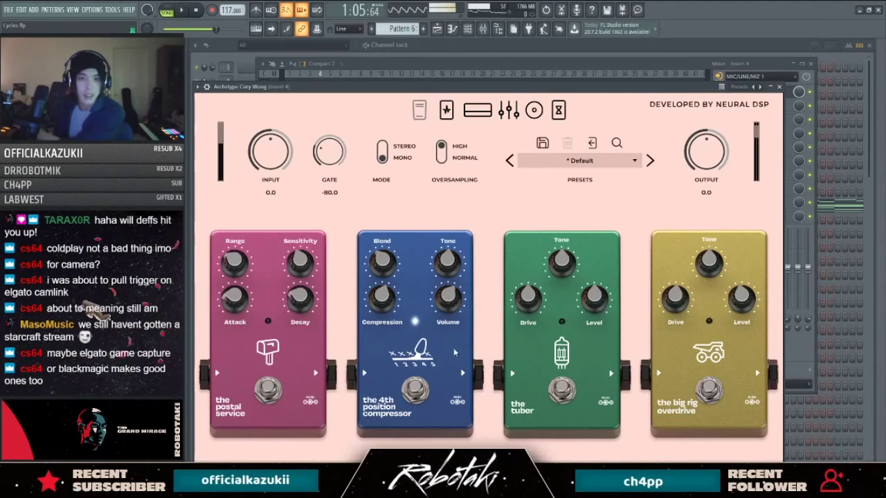
pyautogui.click(564, 391)
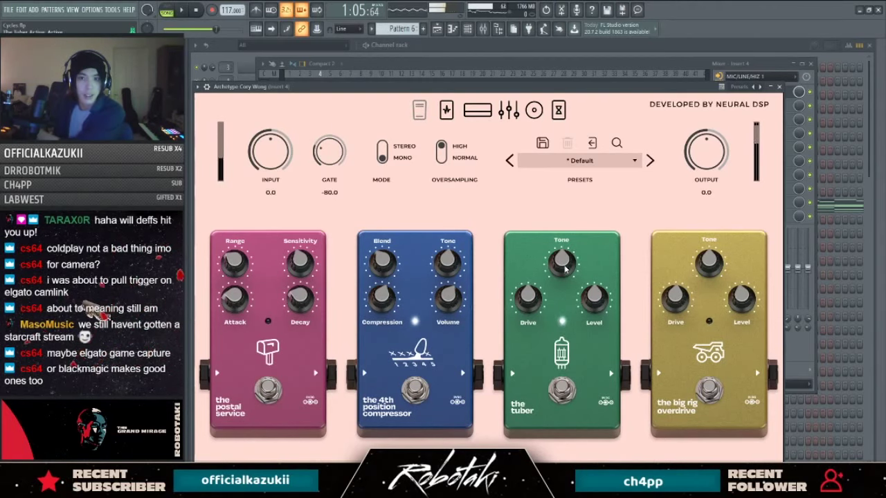
pyautogui.moveTo(569, 248); pyautogui.dragTo(572, 225)
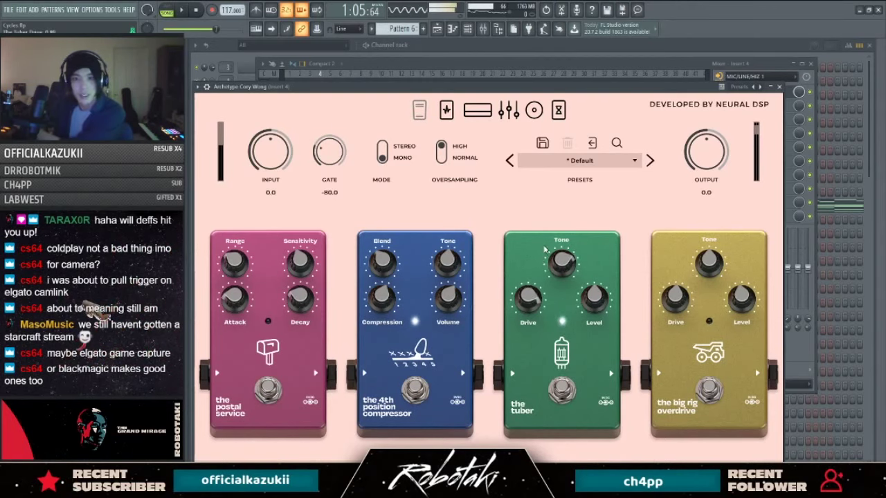
pyautogui.click(563, 392)
# Step: Turn on the Big Rig Overdrive pedal, adjust its tone, and close the Archetype Cory Wong plugin
pyautogui.click(709, 391)
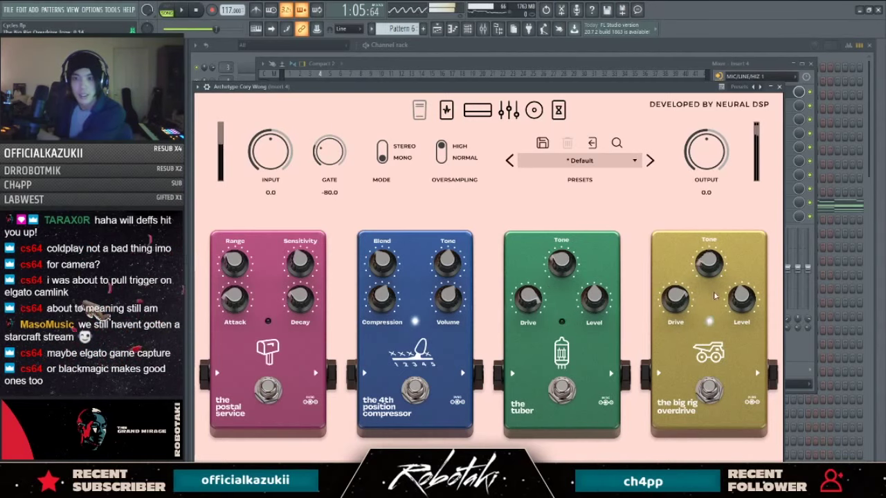
pyautogui.moveTo(716, 215); pyautogui.dragTo(716, 279)
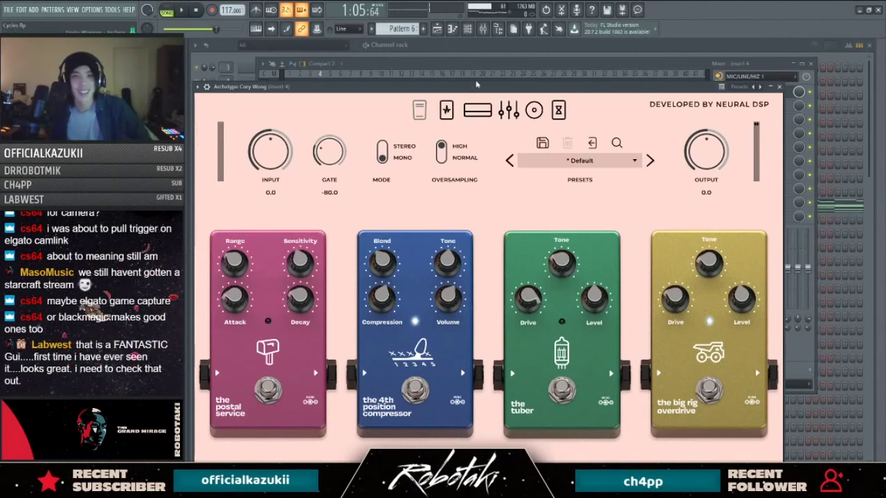
pyautogui.moveTo(475, 81); pyautogui.dragTo(489, 50)
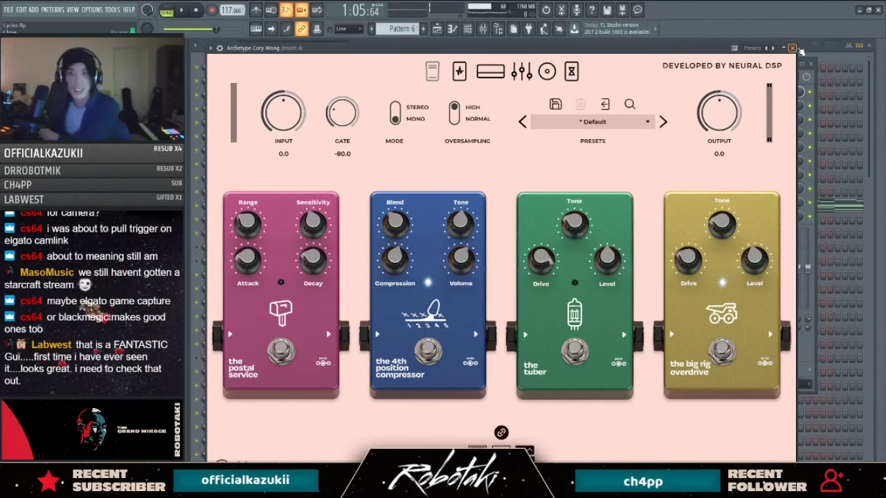
pyautogui.click(793, 49)
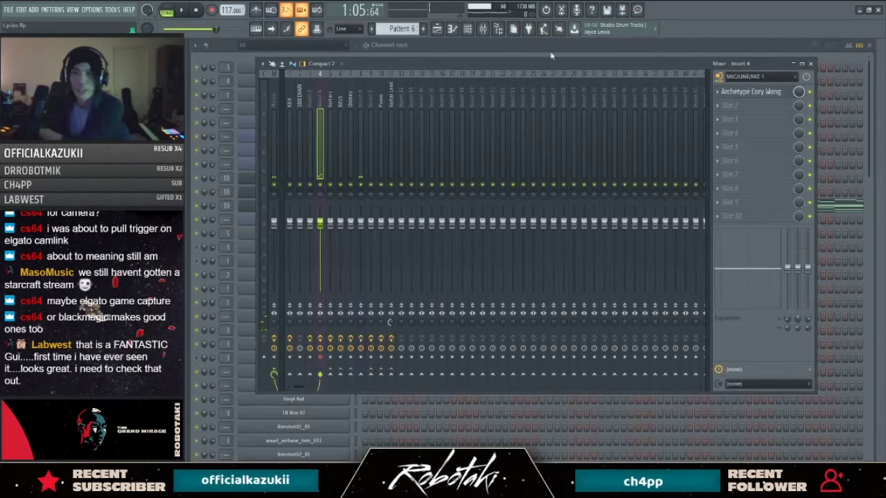
# Step: Return to the playlist and play the section from bar 33 to rehearse over it
pyautogui.click(437, 28)
pyautogui.click(184, 11)
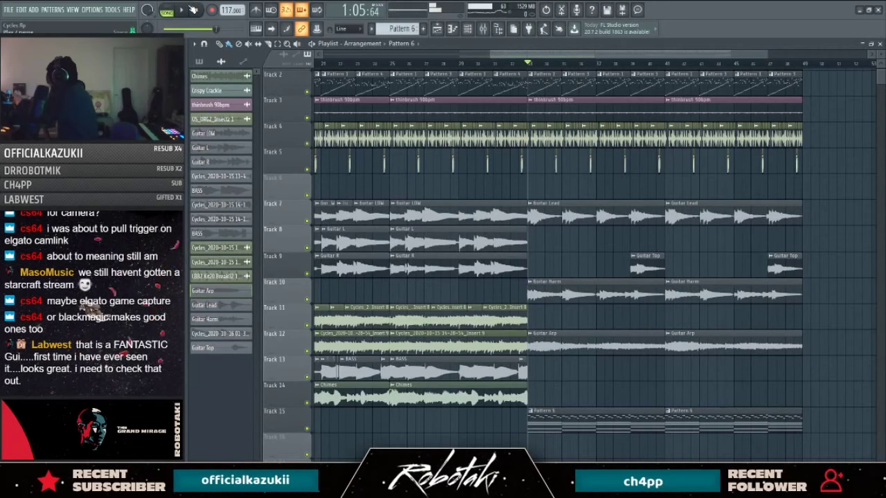
pyautogui.press('space')
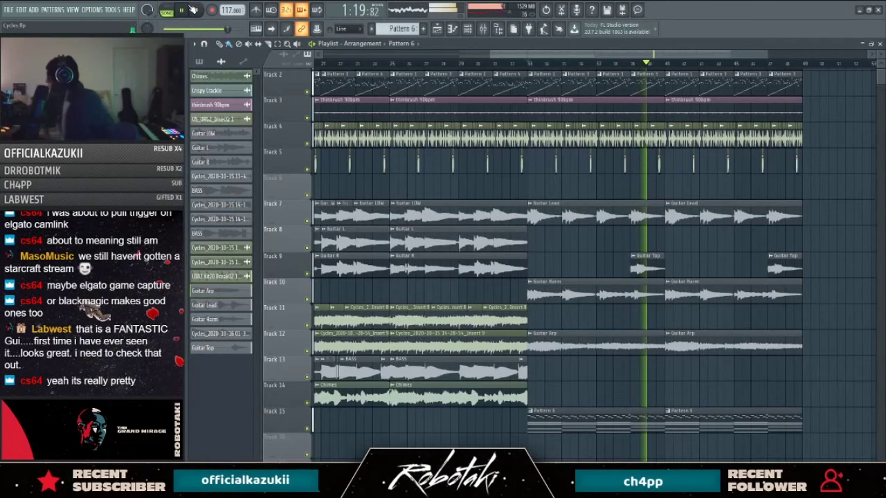
pyautogui.press('space')
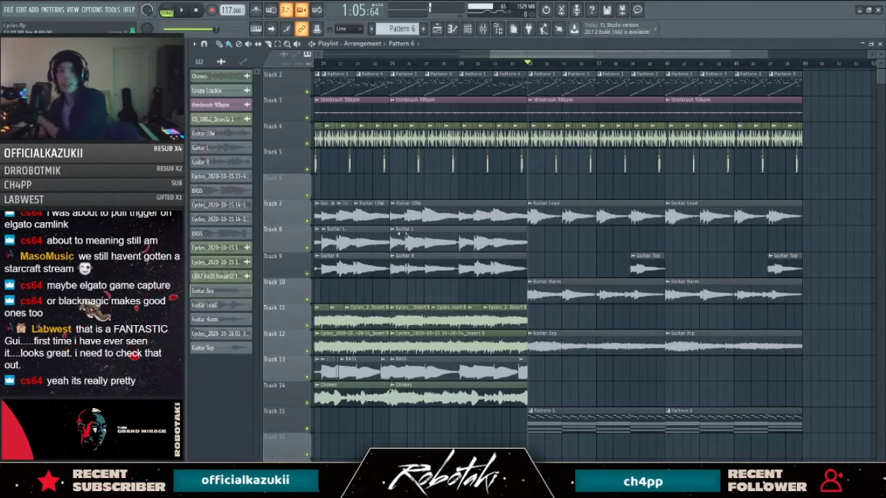
# Step: Bypass the Big Rig Overdrive pedal in Insert 4's Archetype Cory Wong and close the plugin
pyautogui.click(483, 29)
pyautogui.click(761, 91)
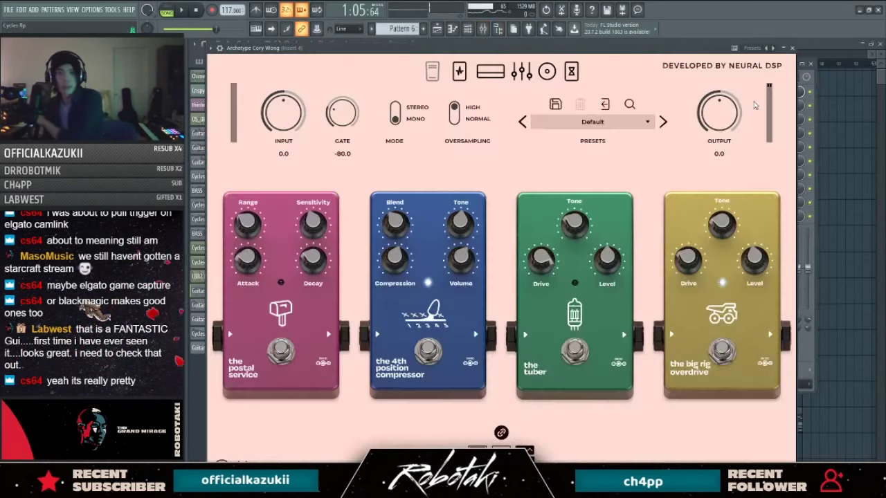
pyautogui.click(722, 351)
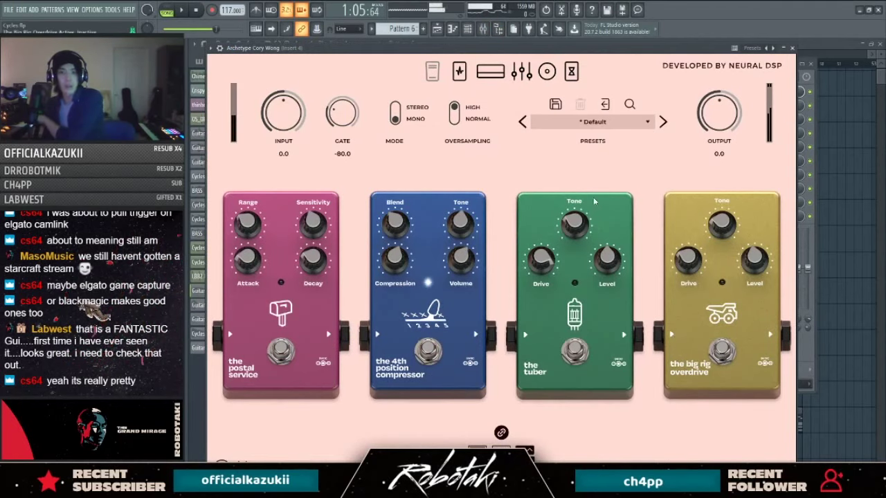
pyautogui.click(793, 49)
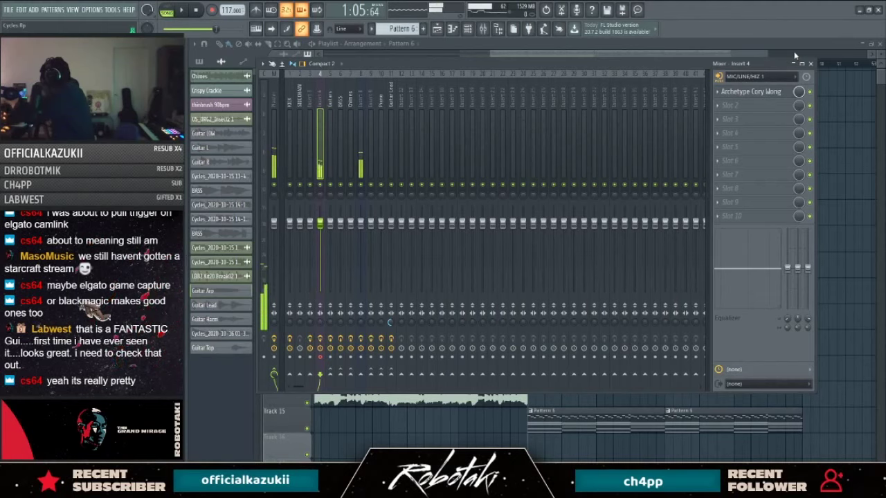
# Step: Play briefly from bar 33, then load ValhallaPlate in Insert 4's second slot with a 3.4 s decay and 52.4 % mix
pyautogui.press('space')
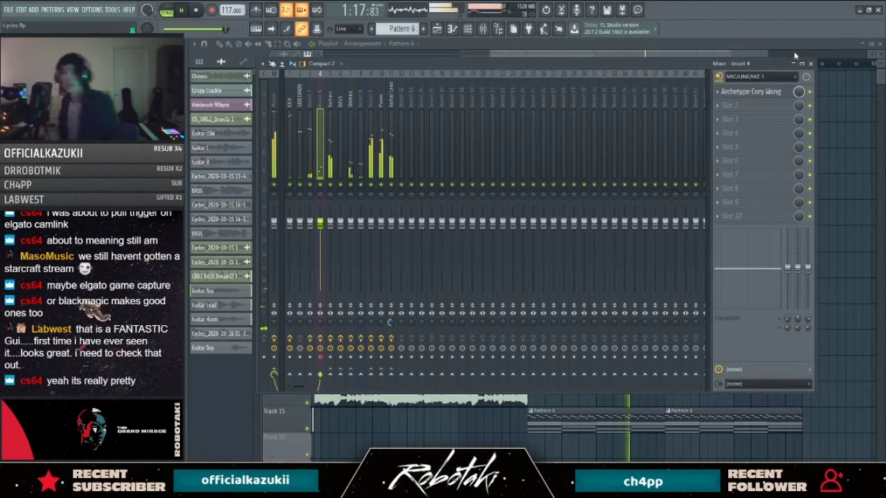
pyautogui.press('space')
pyautogui.click(785, 105)
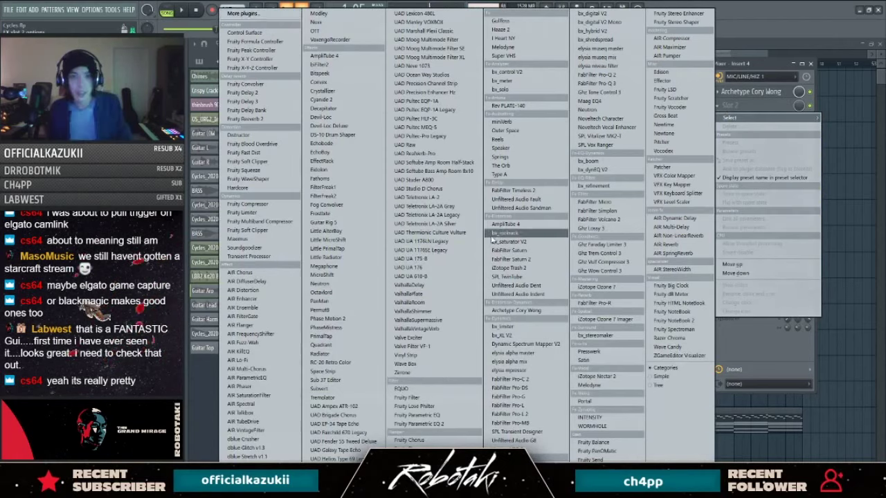
pyautogui.click(443, 294)
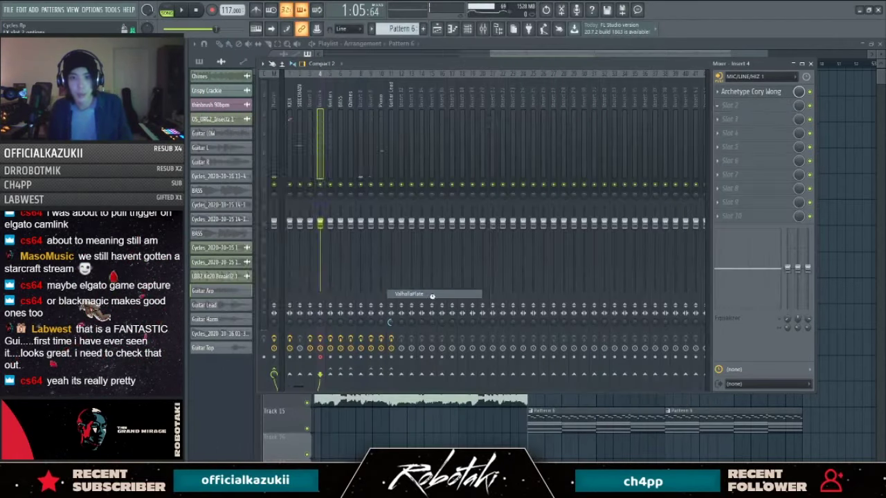
pyautogui.moveTo(348, 227); pyautogui.dragTo(348, 222)
pyautogui.moveTo(270, 191); pyautogui.dragTo(268, 246)
pyautogui.moveTo(336, 234); pyautogui.dragTo(336, 225)
pyautogui.moveTo(275, 197); pyautogui.dragTo(278, 219)
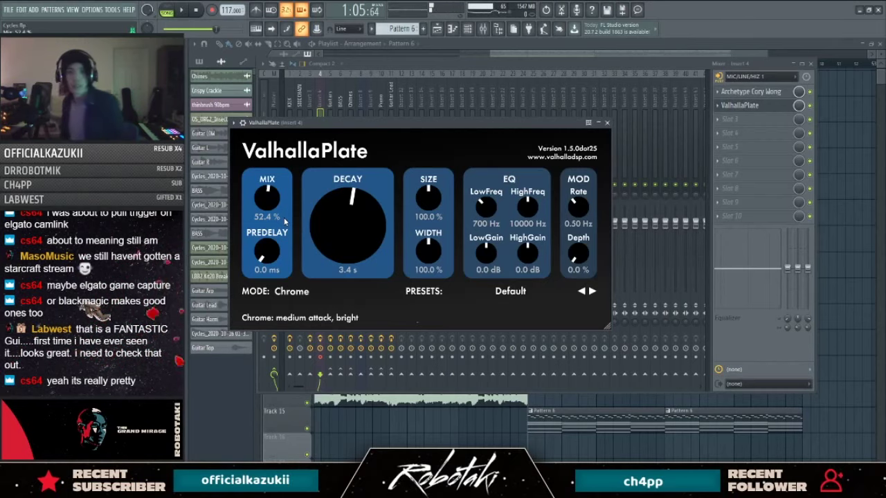
pyautogui.press('Escape')
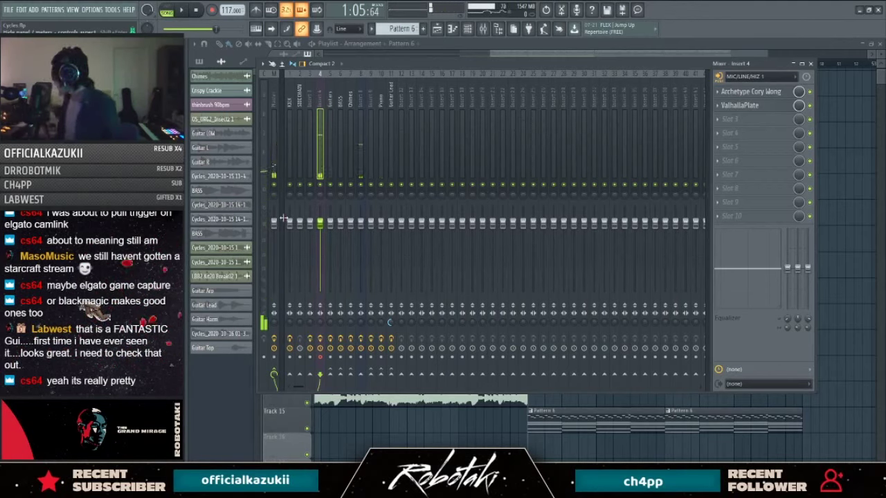
# Step: Try recording two short takes through Insert 4 from bar 33 and undo both
pyautogui.press('F9')
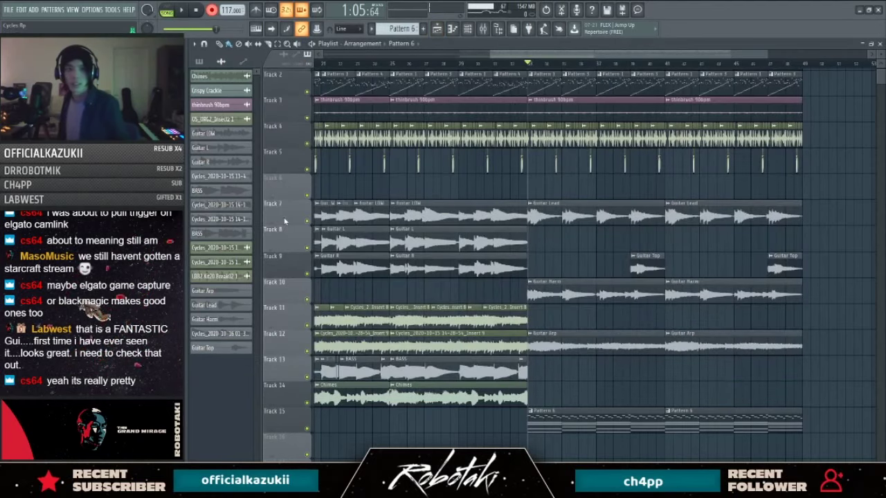
pyautogui.press('space')
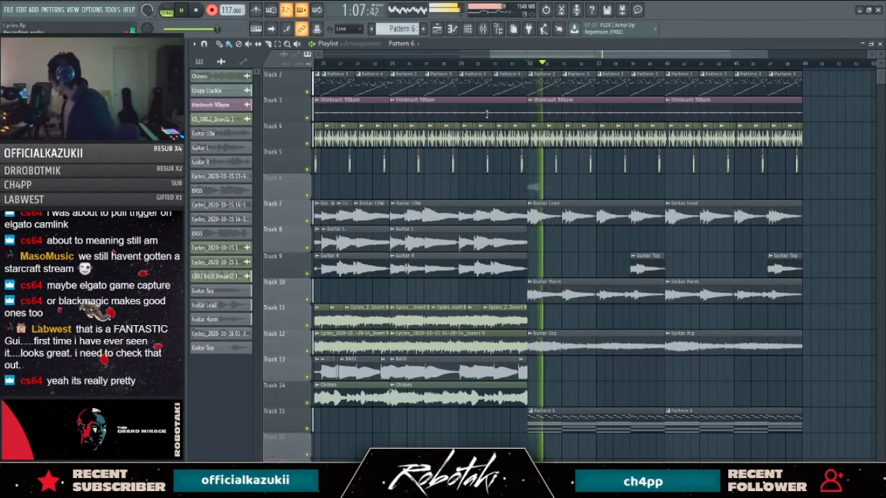
pyautogui.press('space')
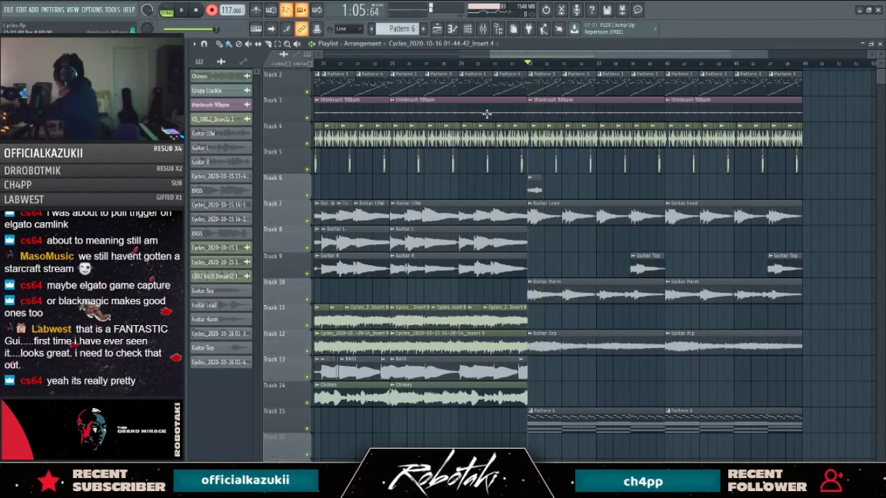
pyautogui.hotkey('ctrl', 'z')
pyautogui.press('space')
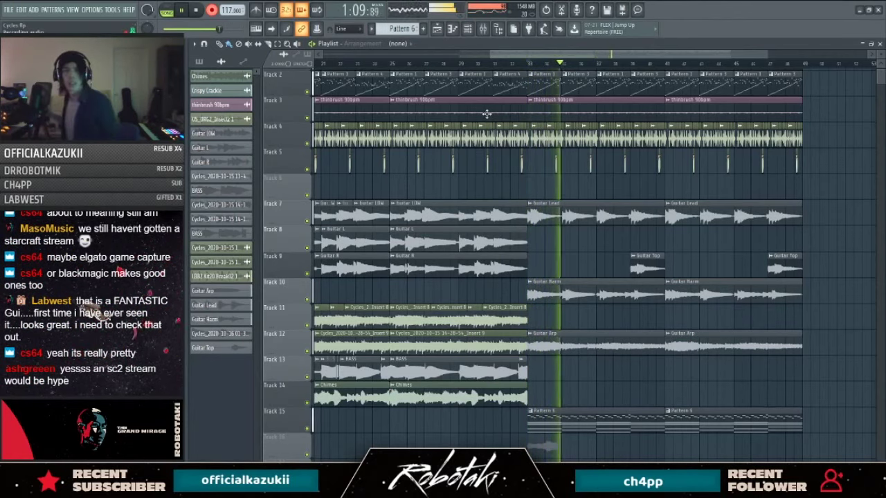
pyautogui.press('space')
pyautogui.hotkey('ctrl', 'z')
pyautogui.press('Return')
# Step: Check the pedal settings of Insert 4's Archetype Cory Wong and return to the playlist
pyautogui.click(484, 30)
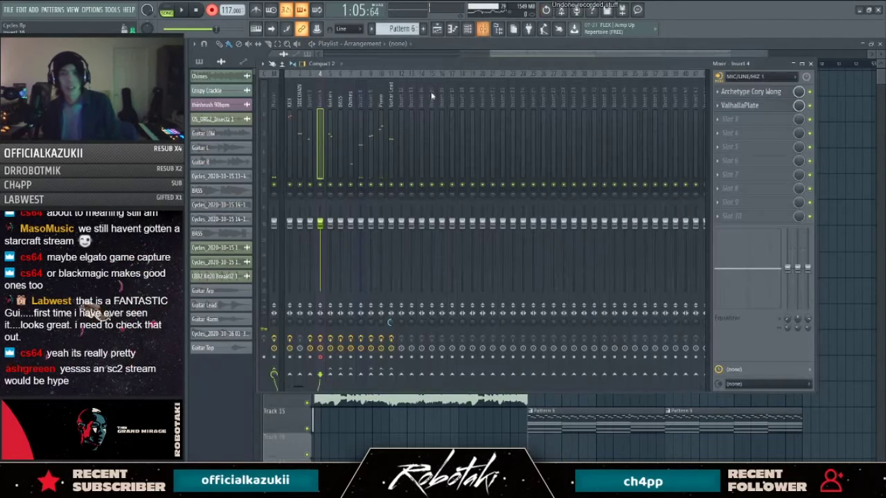
pyautogui.click(745, 92)
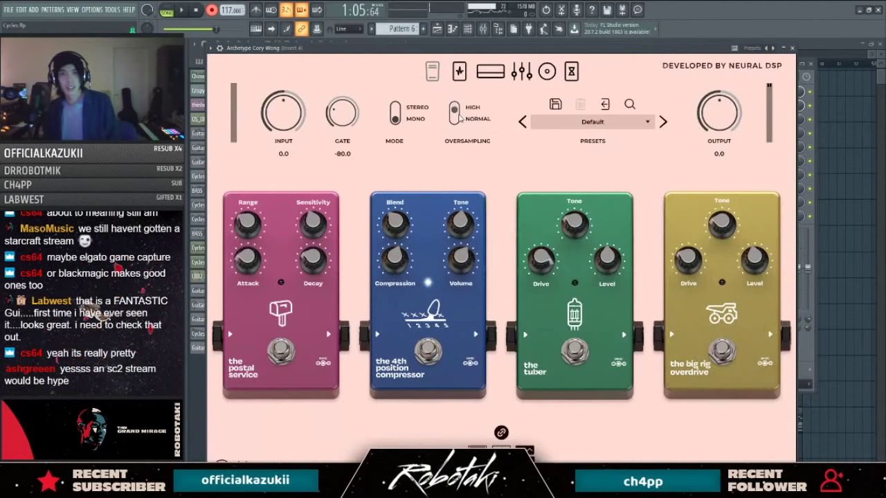
pyautogui.click(792, 48)
pyautogui.press('F9')
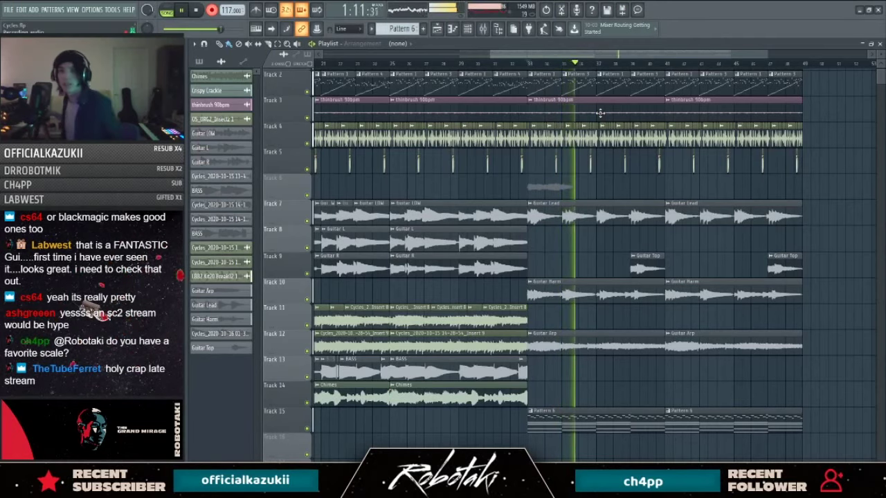
# Step: Undo the false take, record a new one through Insert 4 from bar 33, and place its clip at bar 41 on Track 16
pyautogui.hotkey('ctrl', 'z')
pyautogui.press('Return')
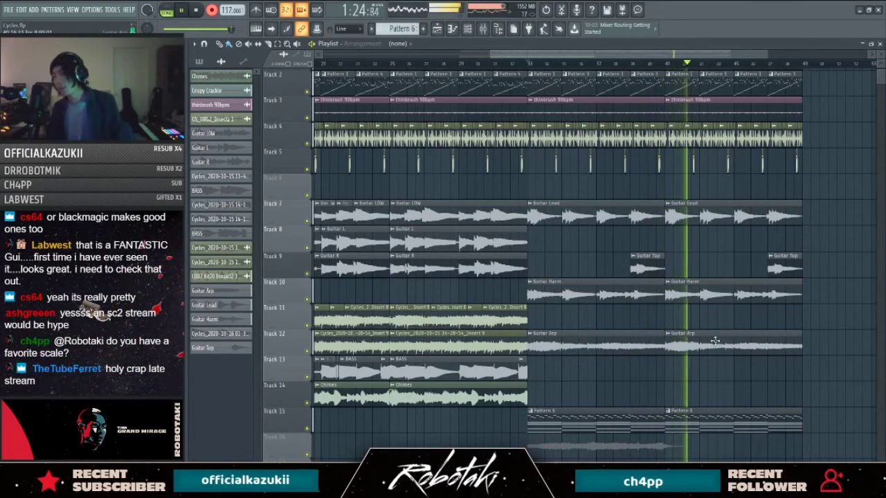
pyautogui.press('space')
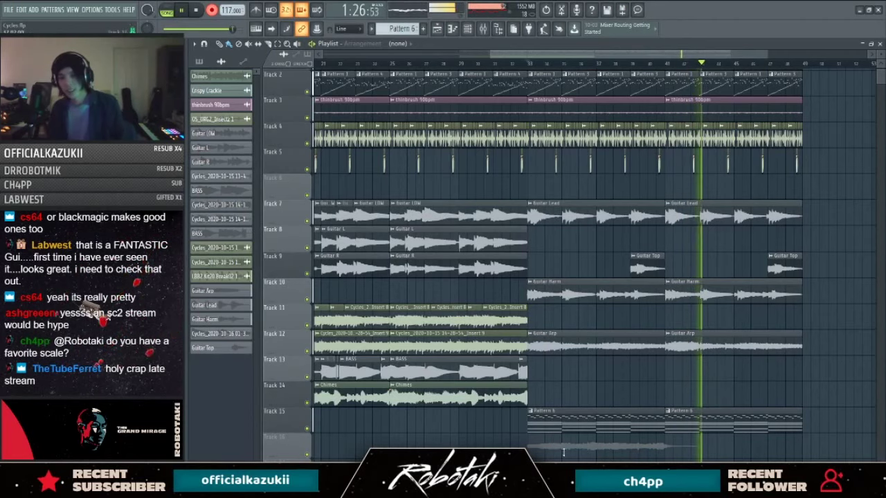
pyautogui.moveTo(692, 454); pyautogui.dragTo(684, 453)
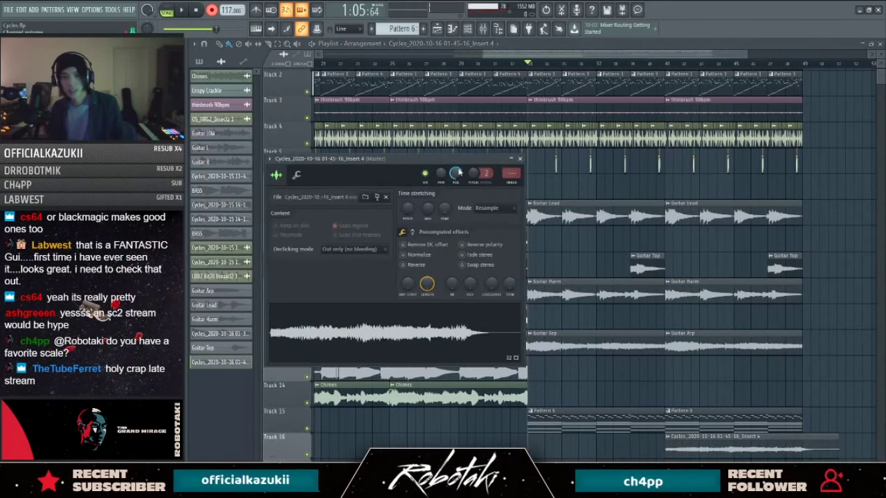
# Step: Rename the new Track 16 clip as Moog Lead Verb and check its sample settings
pyautogui.click(669, 437)
pyautogui.click(673, 445)
pyautogui.write('Moog')
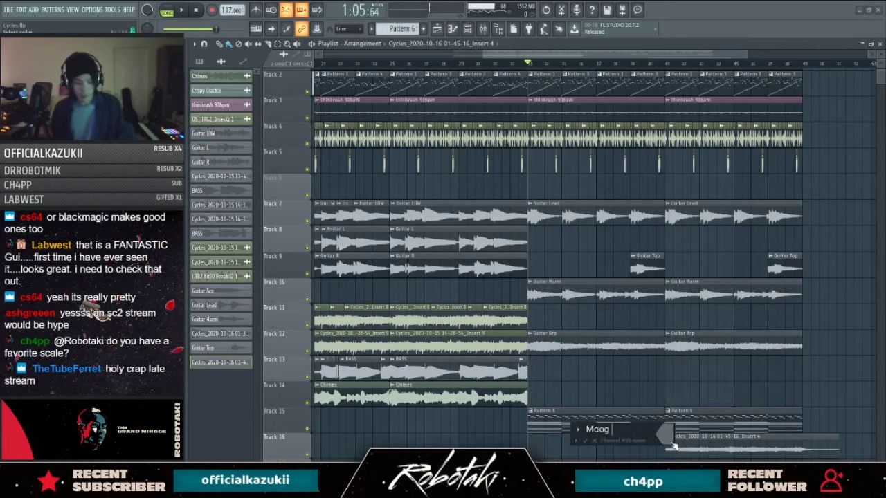
pyautogui.write(' Lead Verb')
pyautogui.press('Return')
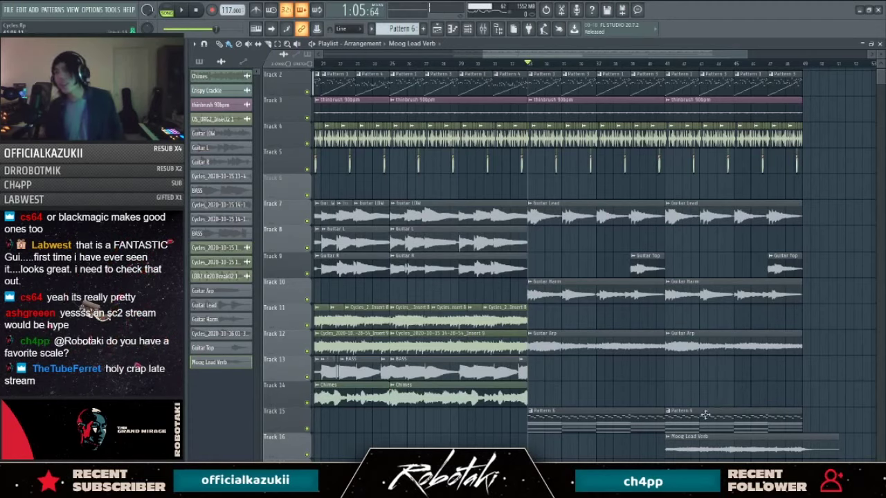
pyautogui.doubleClick(688, 452)
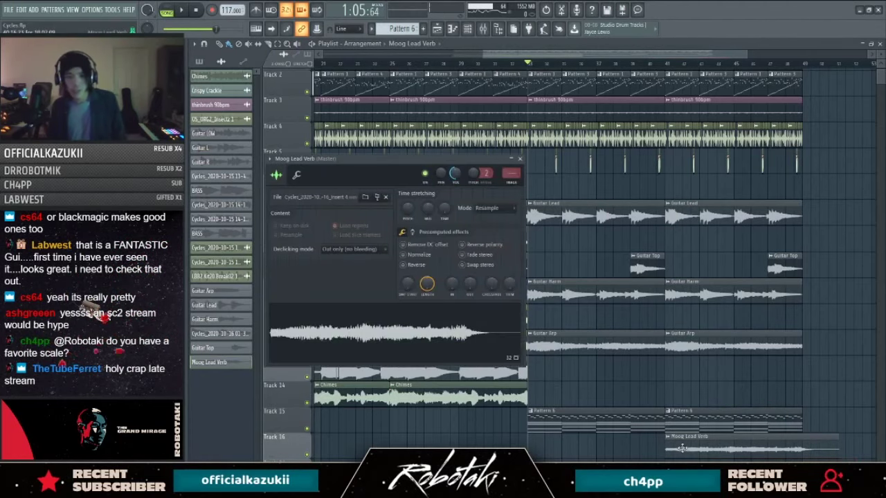
pyautogui.press('Escape')
pyautogui.scroll(-2, 820, 277)
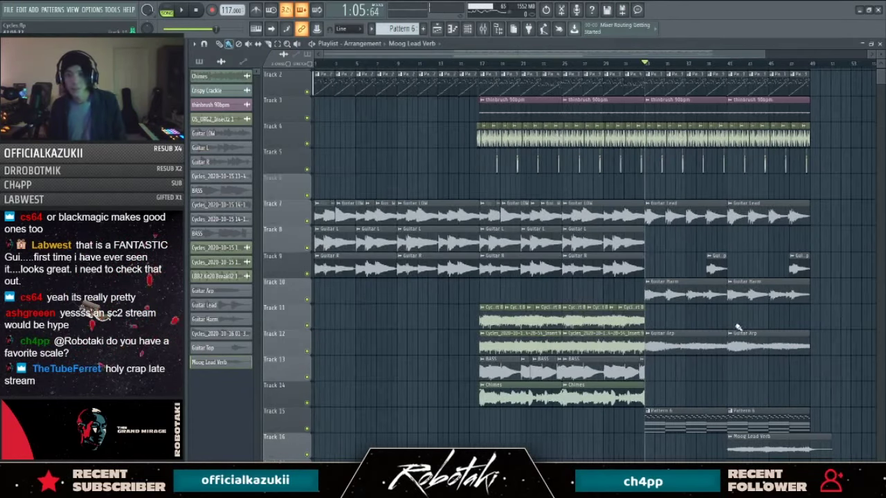
pyautogui.scroll(3, 785, 319)
pyautogui.scroll(-2, 621, 69)
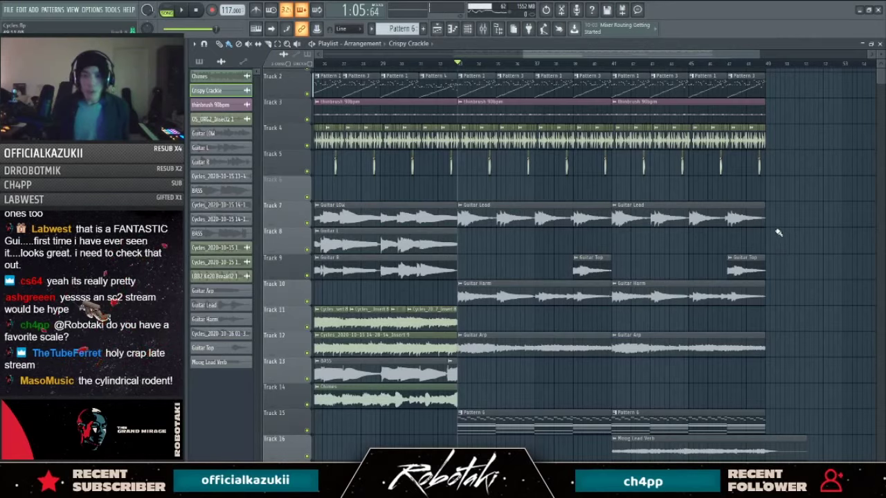
pyautogui.scroll(-4, 778, 233)
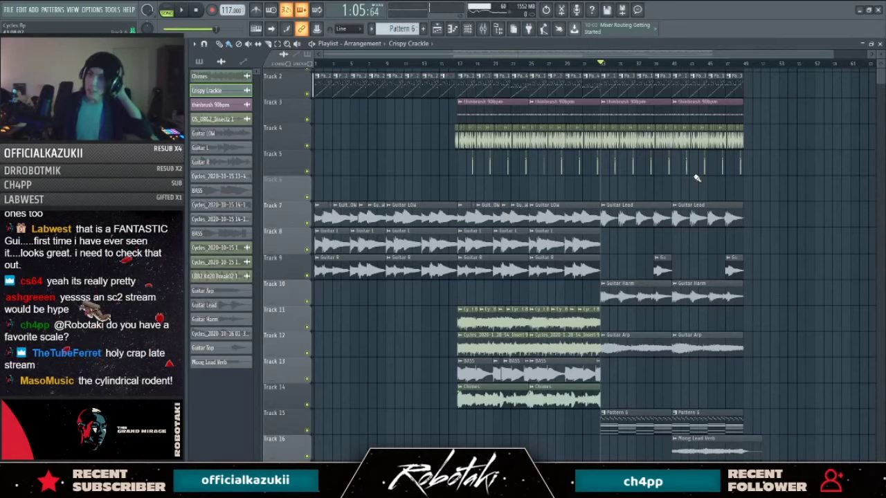
pyautogui.scroll(-1, 598, 274)
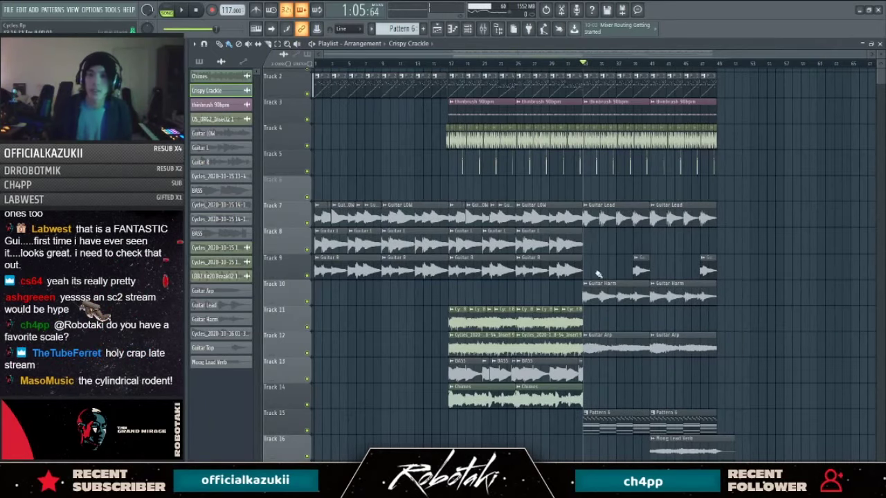
pyautogui.scroll(3, 600, 296)
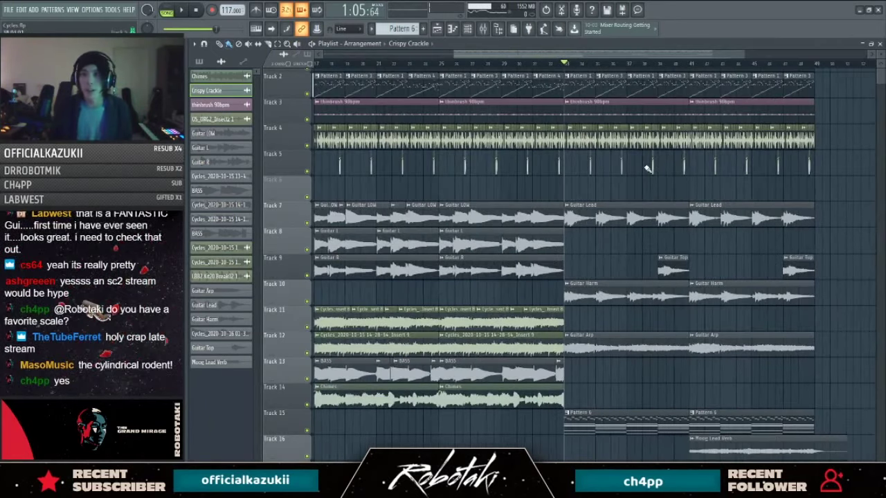
pyautogui.moveTo(555, 57); pyautogui.dragTo(516, 67)
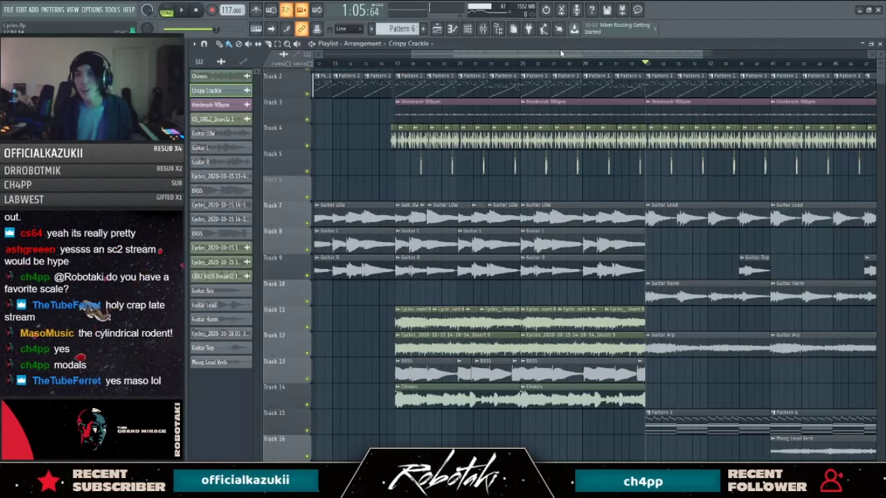
pyautogui.moveTo(561, 54); pyautogui.dragTo(551, 58)
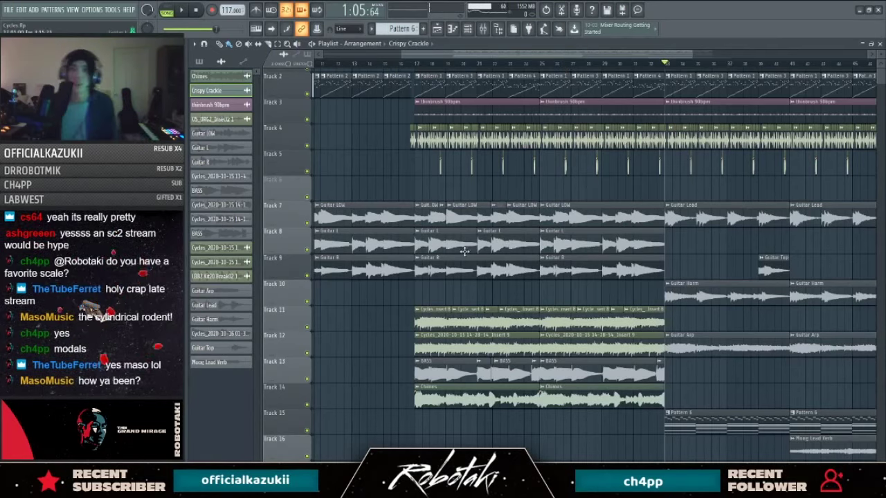
pyautogui.scroll(-2, 481, 237)
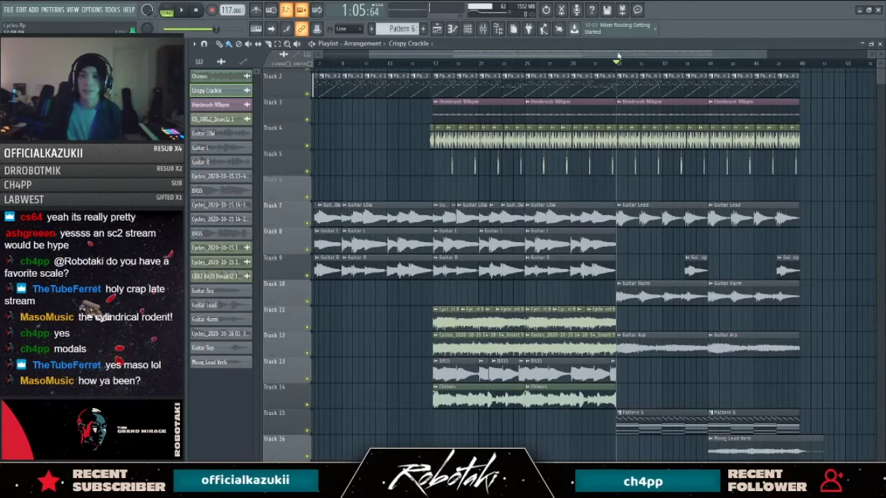
pyautogui.moveTo(621, 55); pyautogui.dragTo(669, 56)
# Step: Play the arrangement from bar 17 to review the section, then stop playback
pyautogui.click(635, 65)
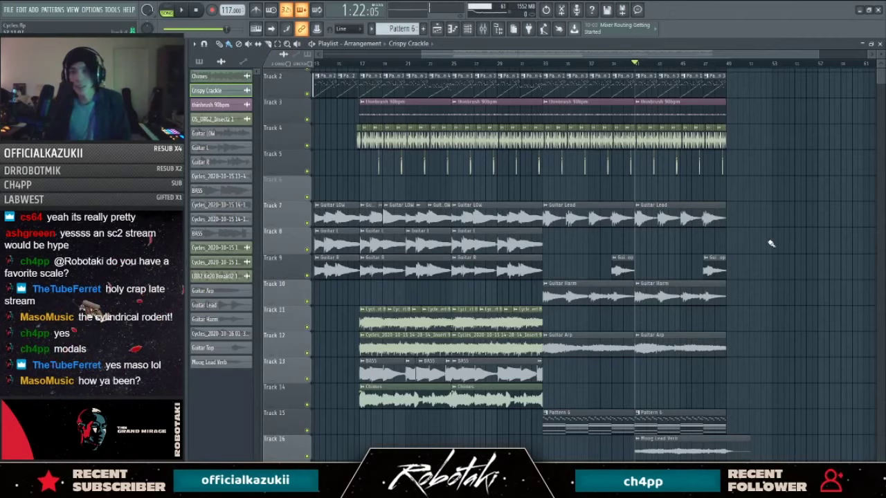
pyautogui.scroll(2, 660, 212)
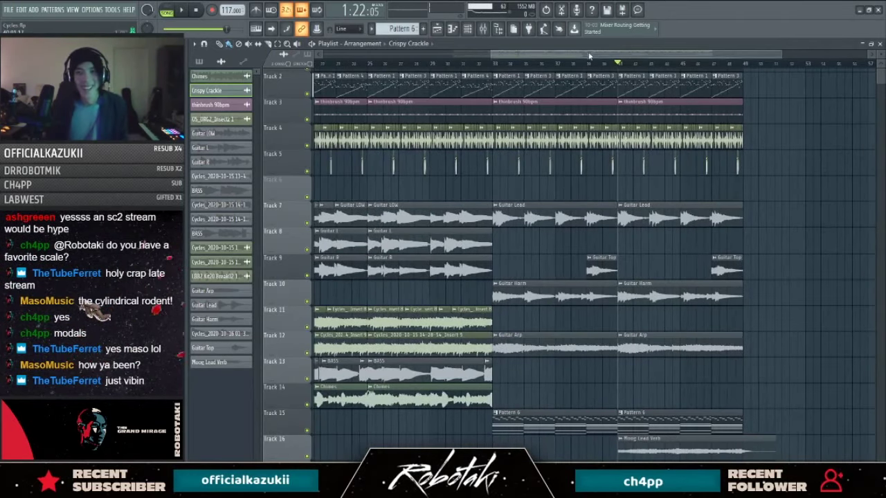
pyautogui.moveTo(589, 56); pyautogui.dragTo(499, 56)
pyautogui.click(411, 64)
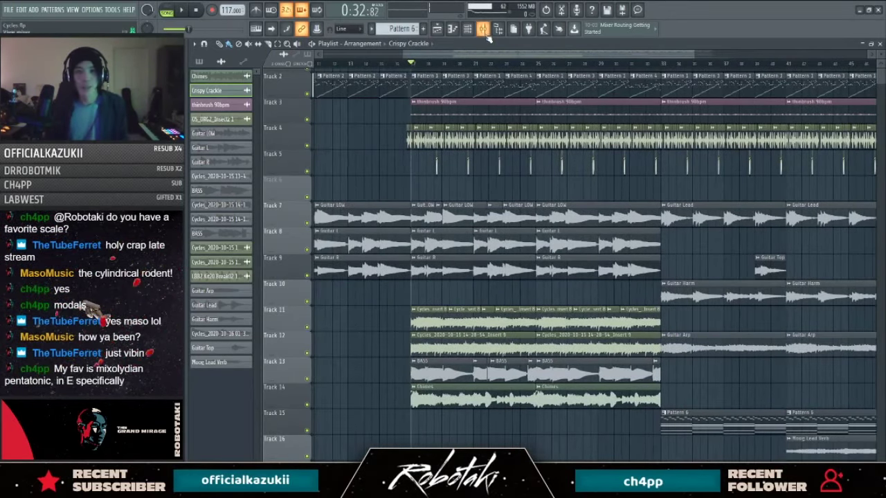
pyautogui.press('space')
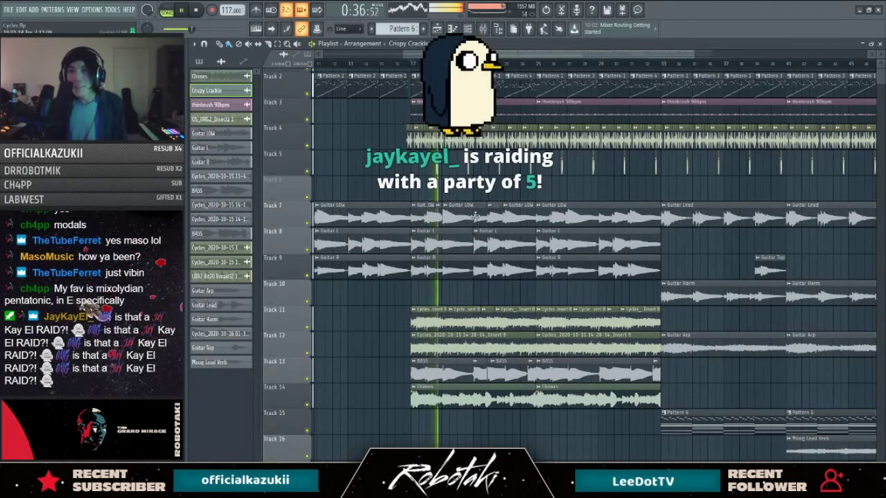
pyautogui.press('space')
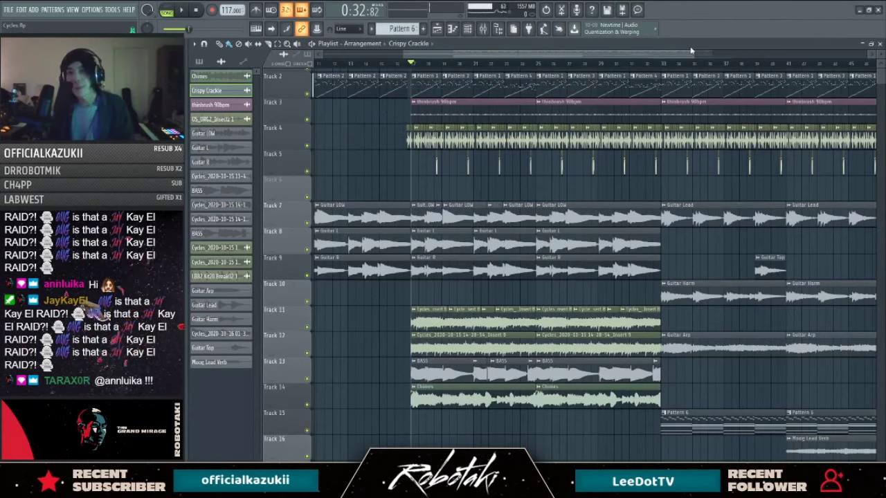
# Step: Move the playhead back to the start of the song and play it from there
pyautogui.scroll(-3, 467, 175)
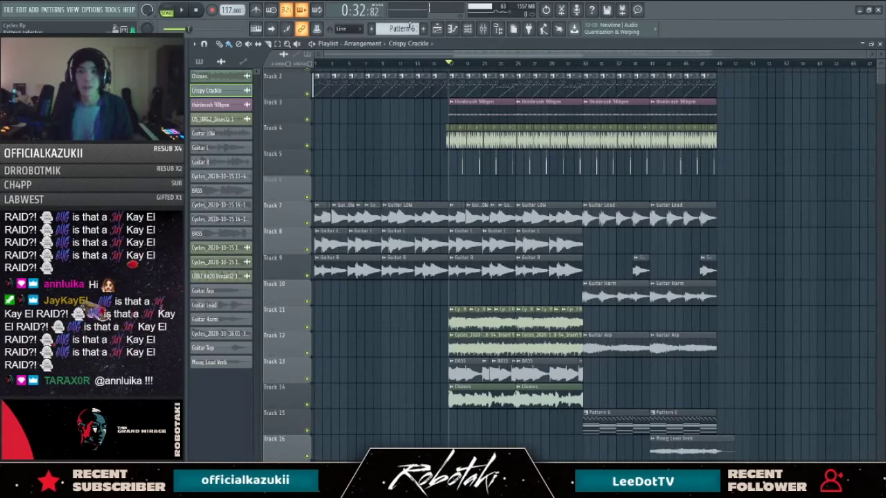
pyautogui.scroll(2, 473, 66)
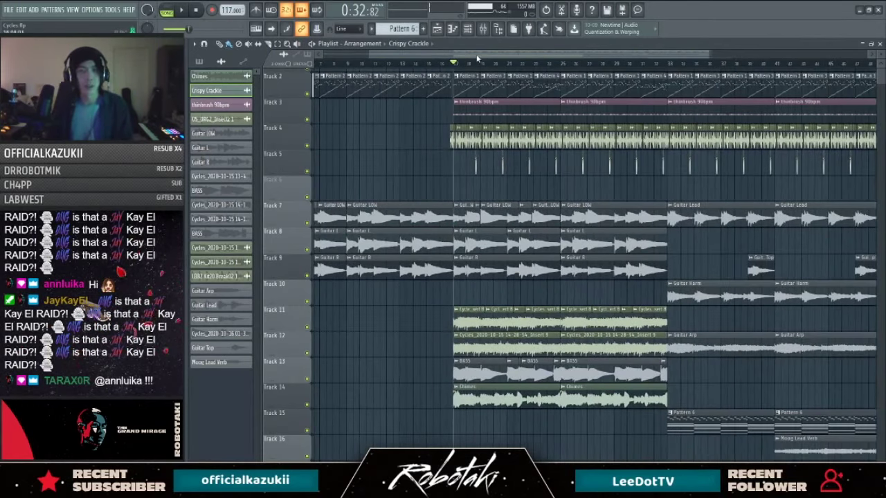
pyautogui.moveTo(455, 65); pyautogui.dragTo(315, 63)
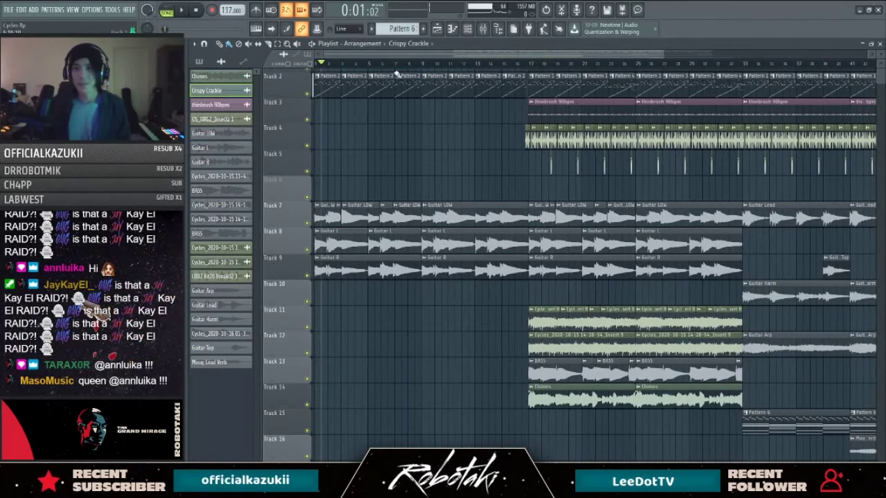
pyautogui.press('space')
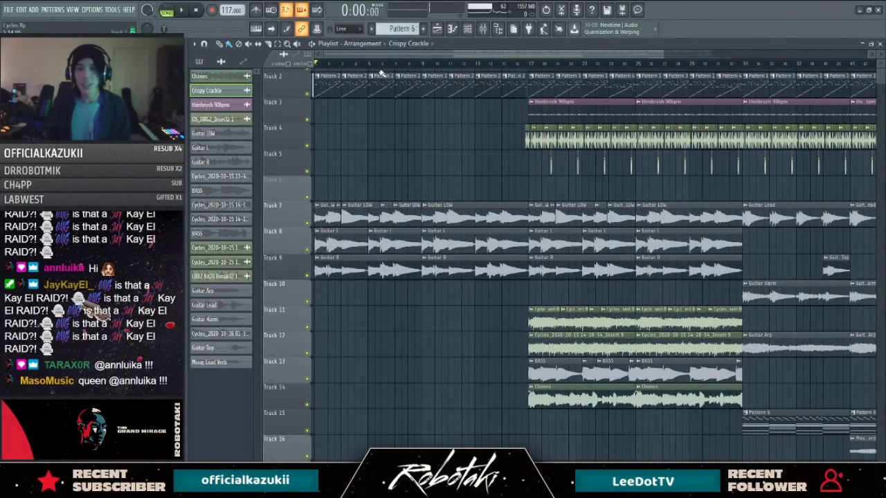
# Step: Play the song from its start, then continue playback from about bar 21
pyautogui.press('space')
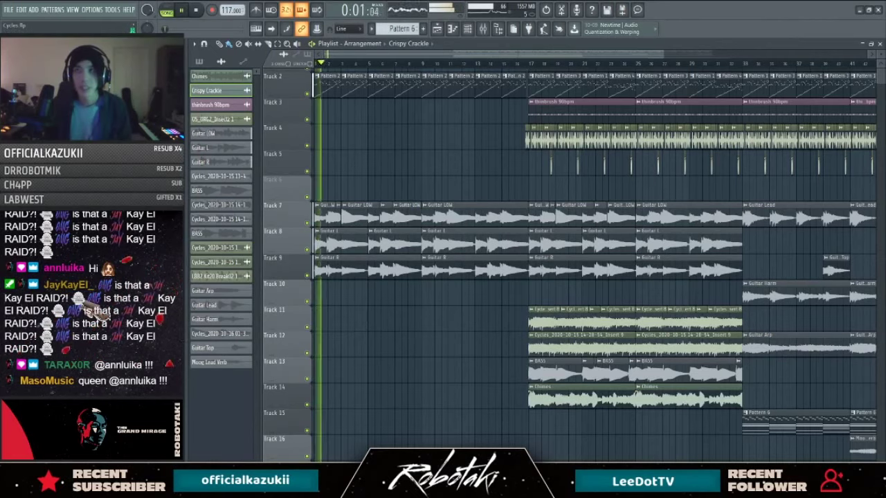
pyautogui.click(493, 63)
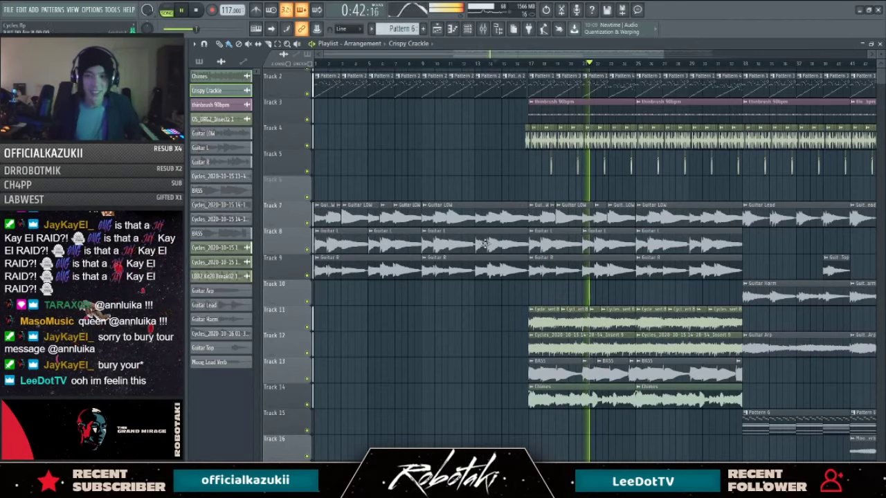
pyautogui.moveTo(447, 56); pyautogui.dragTo(473, 56)
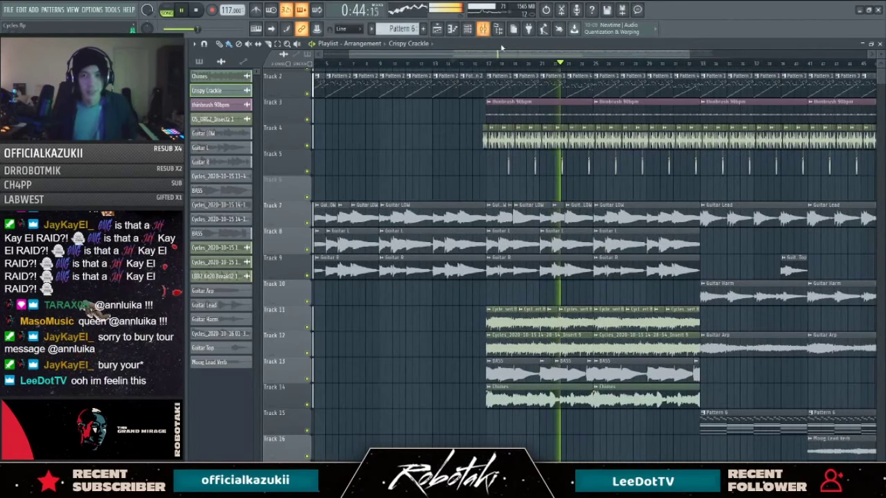
# Step: Try to delete the four pattern clips on Track 2 between bars 17 and 25, and undo the deletion
pyautogui.moveTo(502, 77)
pyautogui.mouseDown()
pyautogui.moveTo(614, 90)
pyautogui.moveTo(503, 88)
pyautogui.mouseUp()
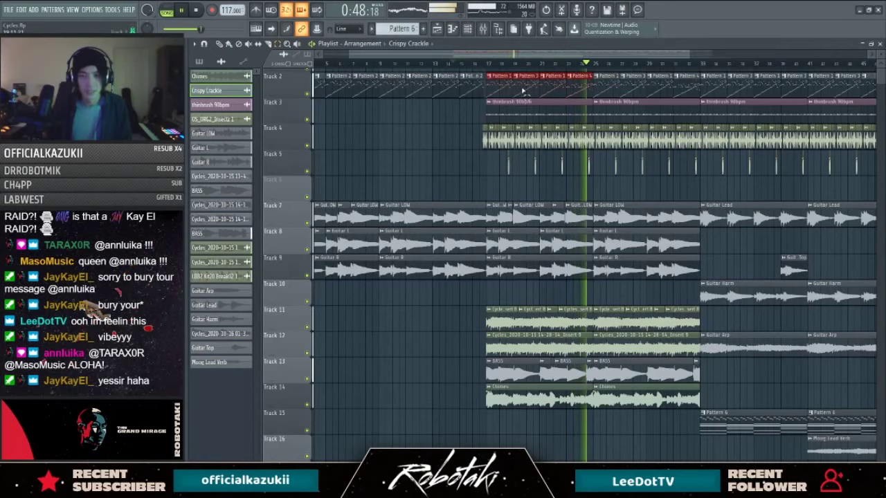
pyautogui.press('Delete')
pyautogui.hotkey('ctrl', 'z')
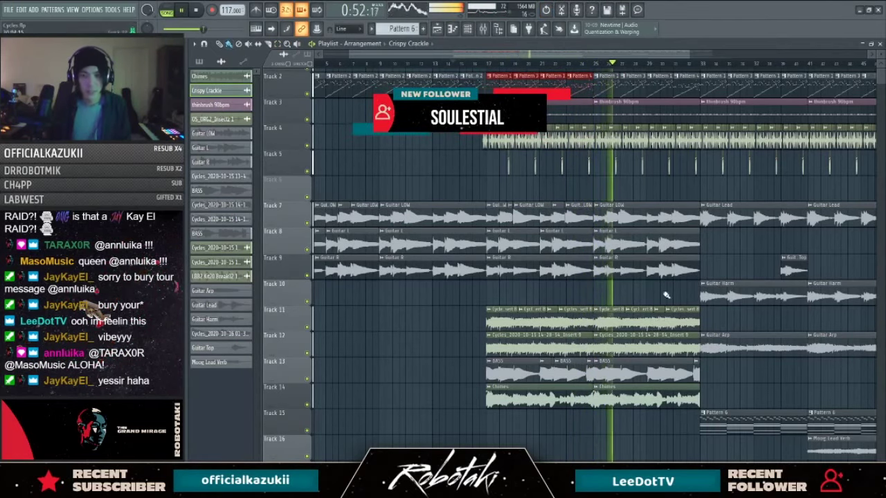
# Step: Shorten the last Pattern 4 clip before bar 33 on Track 2 to end at the Track 5 hit, and undo the Track 4 slice deletion
pyautogui.scroll(-1, 561, 66)
pyautogui.hscroll(1, 562, 67)
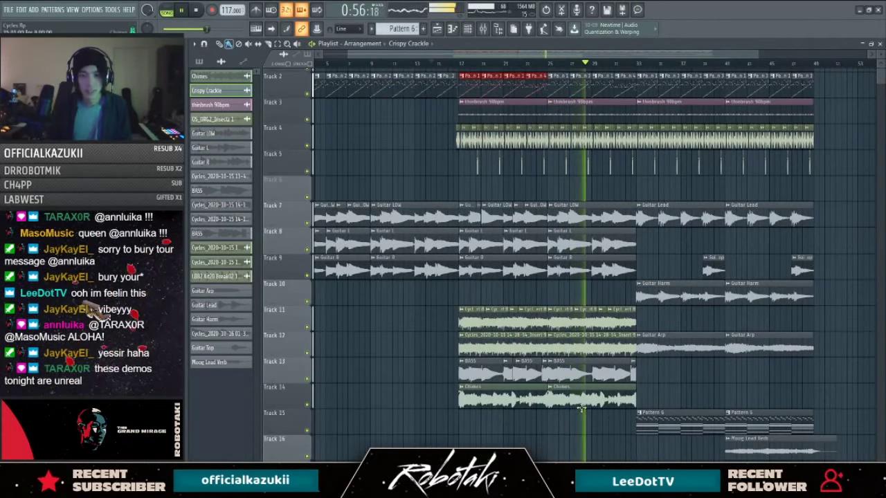
pyautogui.scroll(1, 684, 324)
pyautogui.scroll(4, 684, 325)
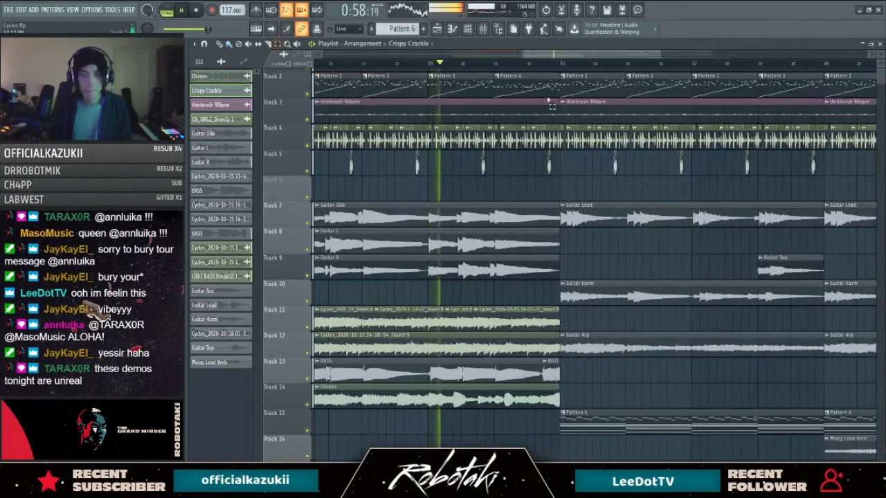
pyautogui.scroll(3, 534, 173)
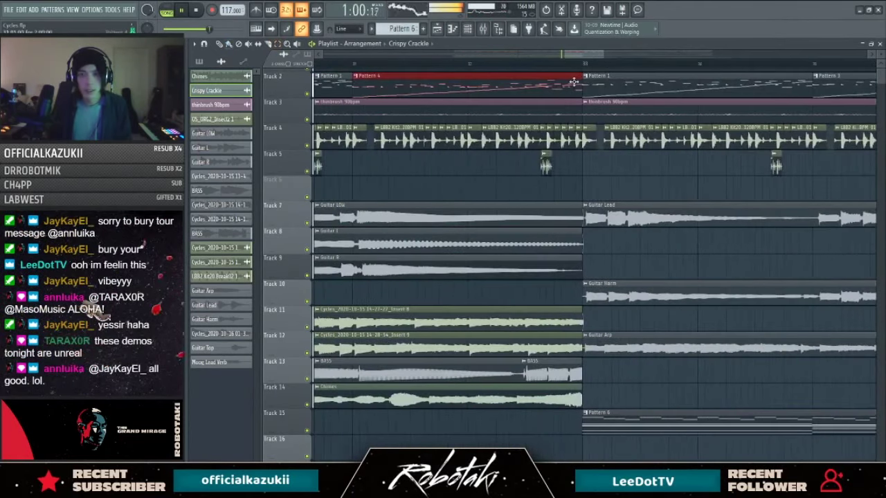
pyautogui.click(546, 166)
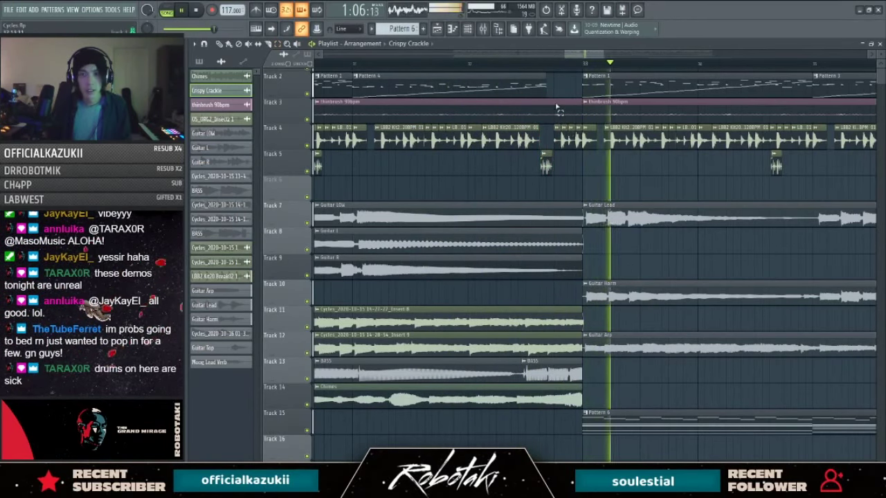
pyautogui.hotkey('ctrl', 'z')
pyautogui.hotkey('ctrl', 'z')
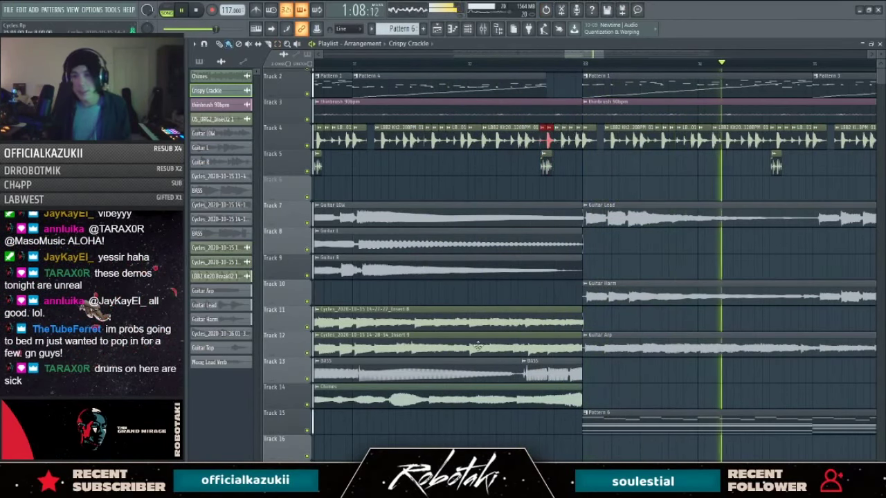
# Step: Select the clips on Tracks 2 to 5 between bar 33 and bar 49
pyautogui.keyDown('ctrl'); pyautogui.scroll(-3, 549, 307); pyautogui.keyUp('ctrl')
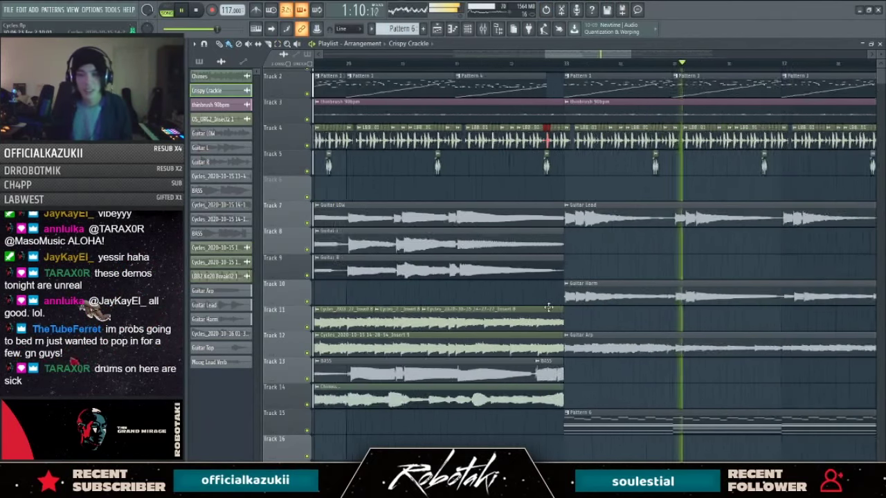
pyautogui.keyDown('ctrl'); pyautogui.scroll(-2, 562, 249); pyautogui.keyUp('ctrl')
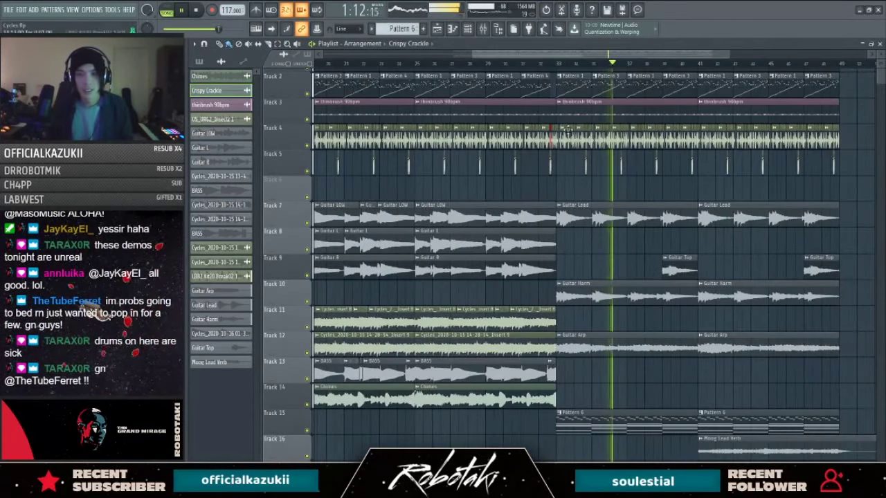
pyautogui.moveTo(571, 73); pyautogui.dragTo(854, 166)
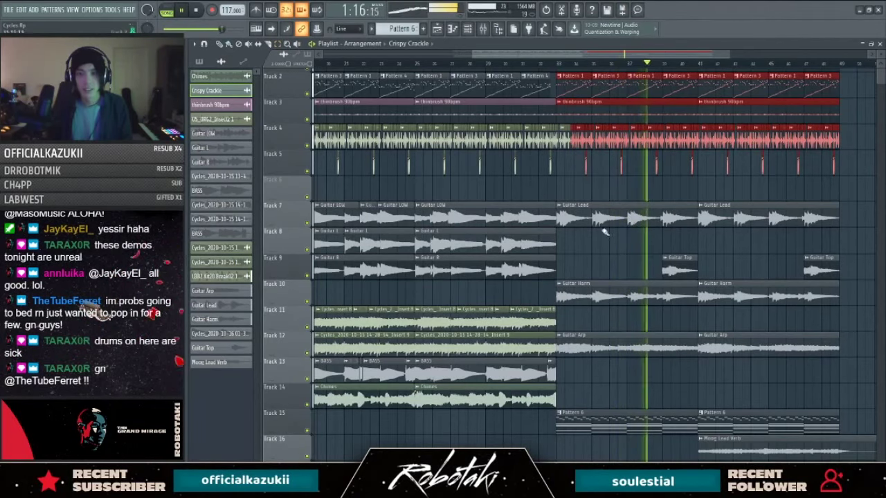
# Step: Set the time stretching mode of the Moog Lead Verb sample to Stretch and close its settings
pyautogui.scroll(-3, 577, 357)
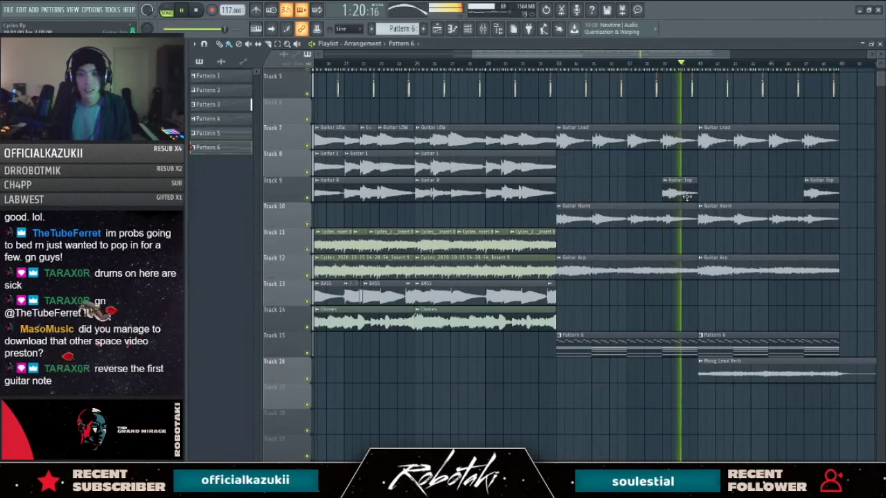
pyautogui.doubleClick(718, 375)
pyautogui.doubleClick(718, 375)
pyautogui.doubleClick(751, 375)
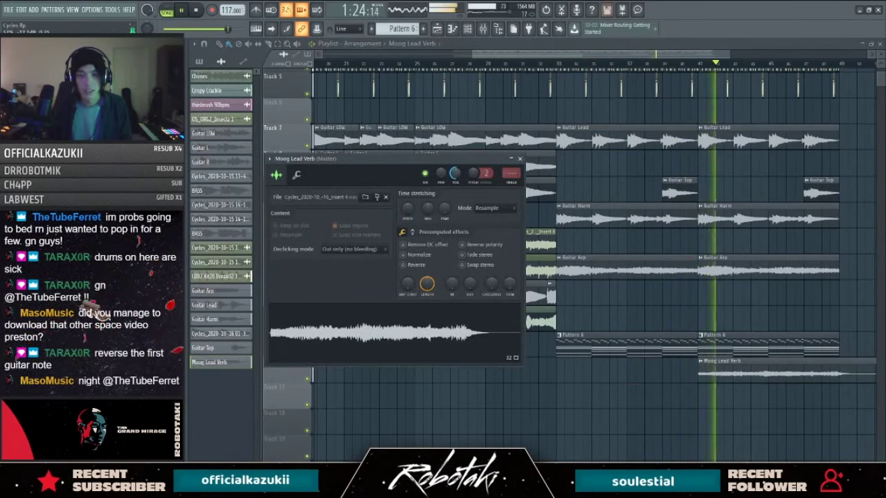
pyautogui.click(486, 207)
pyautogui.click(495, 221)
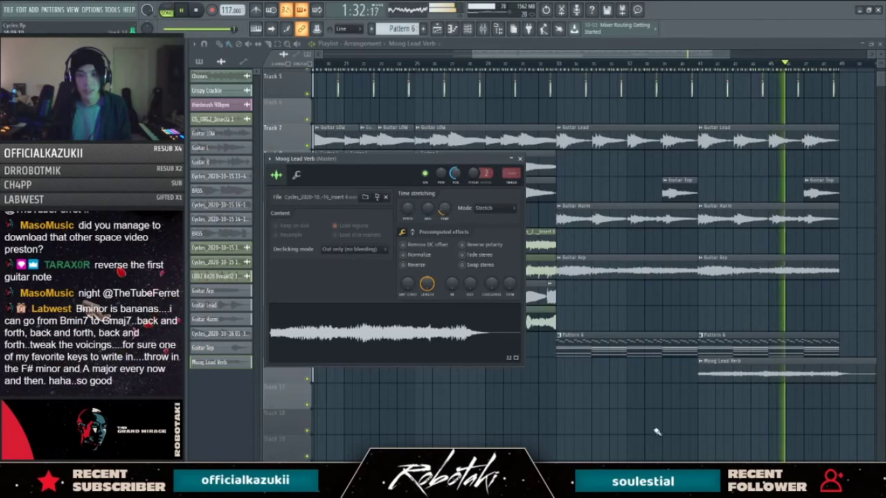
pyautogui.press('Escape')
pyautogui.scroll(-3, 652, 425)
pyautogui.scroll(3, 771, 395)
pyautogui.moveTo(769, 359); pyautogui.dragTo(771, 382)
pyautogui.rightClick(789, 384)
# Step: Look over the full arrangement from the first track down and stop playback
pyautogui.scroll(-2, 711, 346)
pyautogui.scroll(-2, 535, 313)
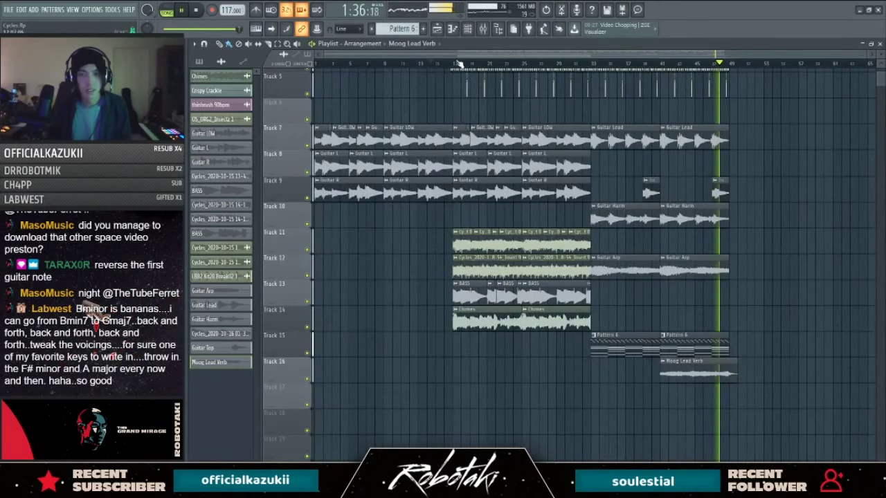
pyautogui.scroll(4, 637, 219)
pyautogui.press('space')
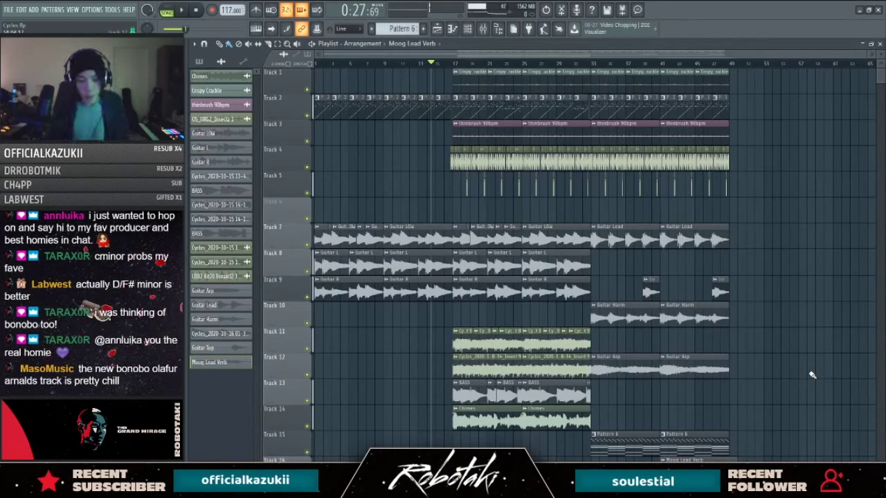
pyautogui.click(356, 29)
pyautogui.click(349, 39)
pyautogui.scroll(-1, 467, 56)
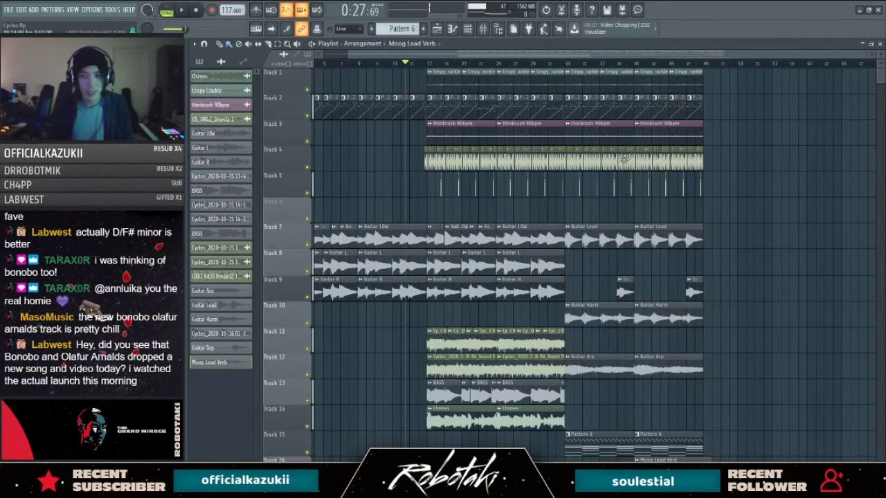
pyautogui.scroll(-2, 615, 158)
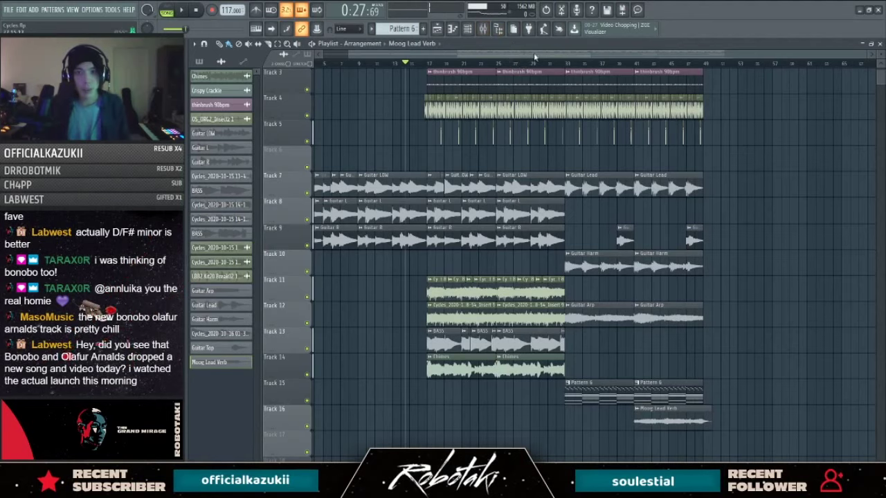
# Step: Audition the arrangement from the song start, then from bar 17 and from bar 33
pyautogui.moveTo(352, 54); pyautogui.dragTo(320, 54)
pyautogui.click(315, 63)
pyautogui.press('space')
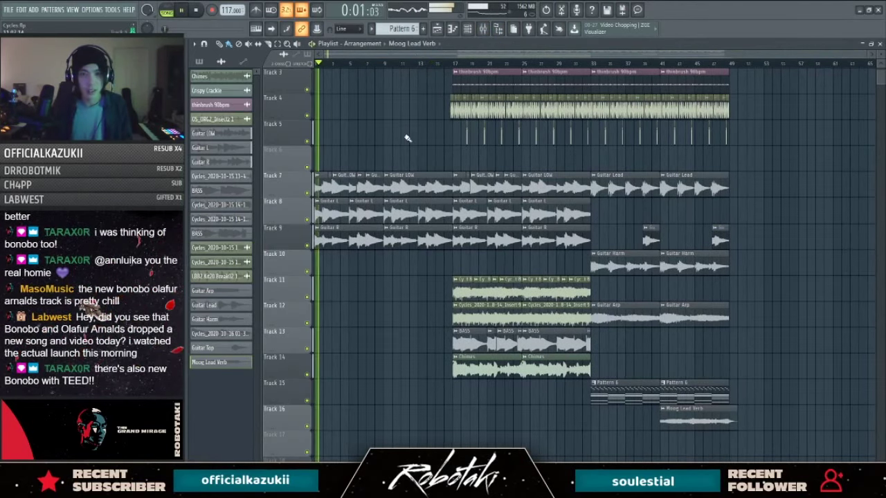
pyautogui.click(456, 63)
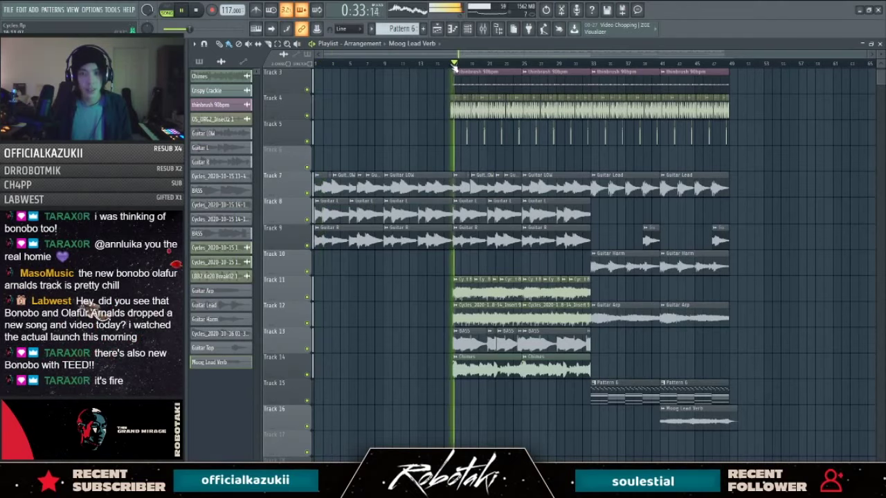
pyautogui.scroll(-3, 605, 133)
pyautogui.click(593, 63)
pyautogui.keyDown('ctrl'); pyautogui.scroll(2, 723, 157); pyautogui.keyUp('ctrl')
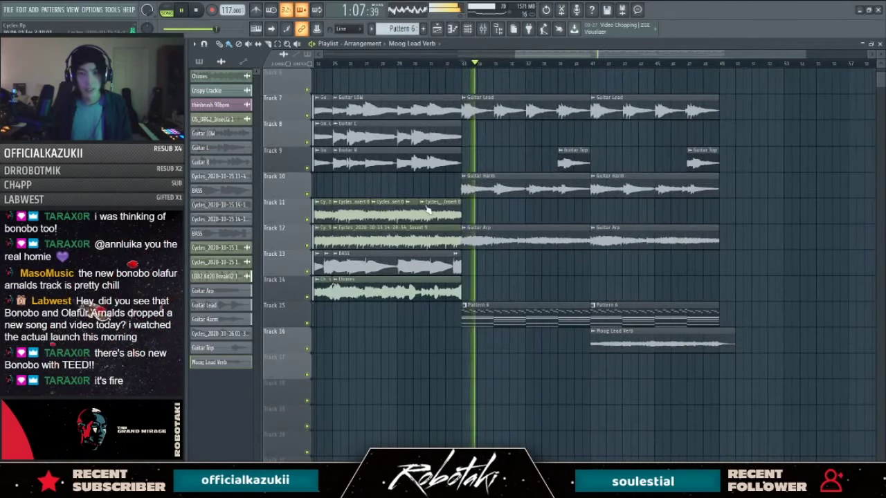
# Step: Check the end of the new section by playing from about bar 48, then stop playback
pyautogui.scroll(2, 415, 197)
pyautogui.scroll(3, 411, 186)
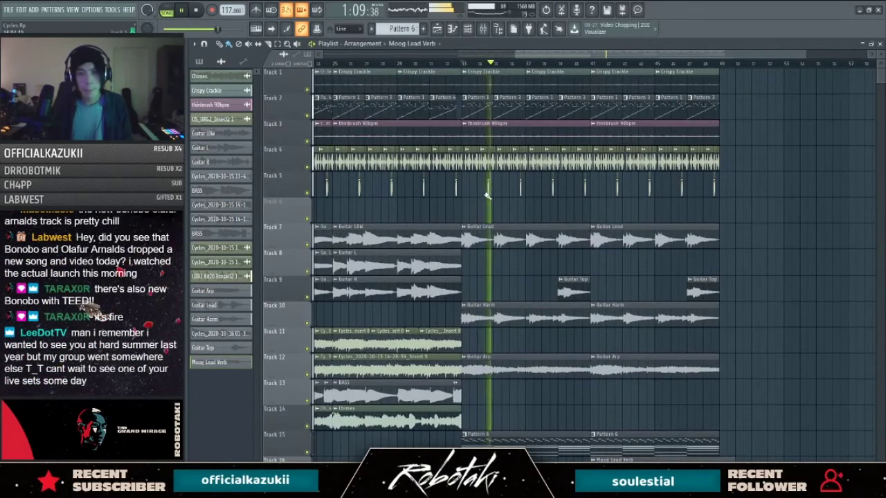
pyautogui.click(700, 63)
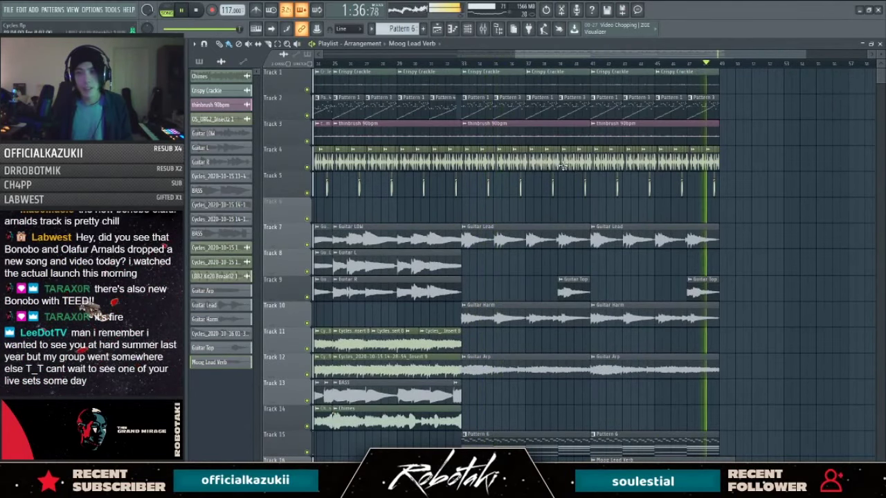
pyautogui.keyDown('ctrl'); pyautogui.scroll(-2, 504, 97); pyautogui.keyUp('ctrl')
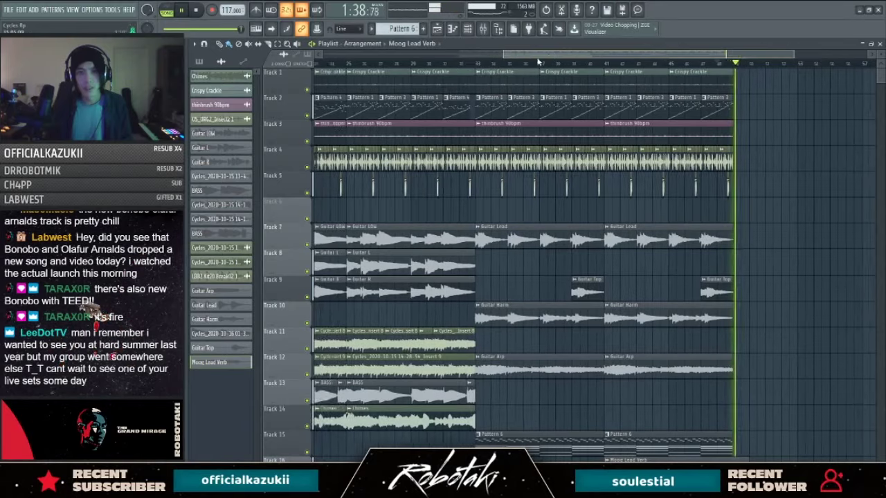
pyautogui.press('space')
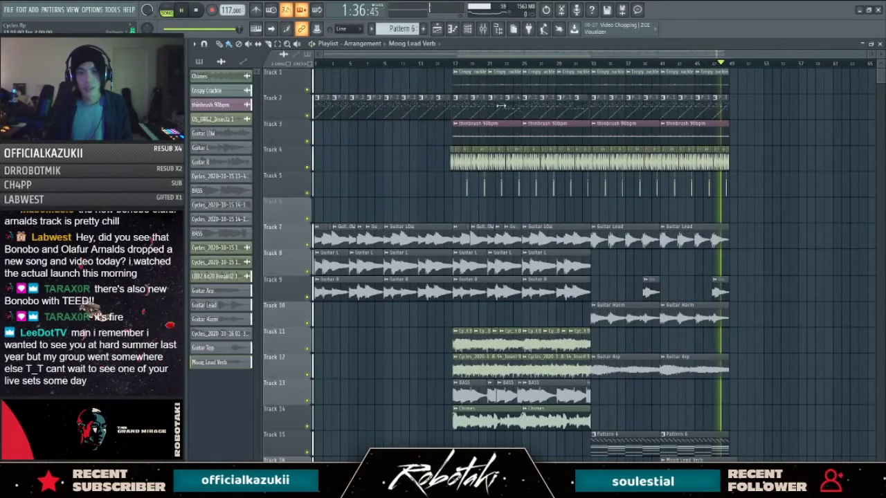
# Step: Compare the song's opening with the parts at about bar 18 and bar 48, then stop playback
pyautogui.press('space')
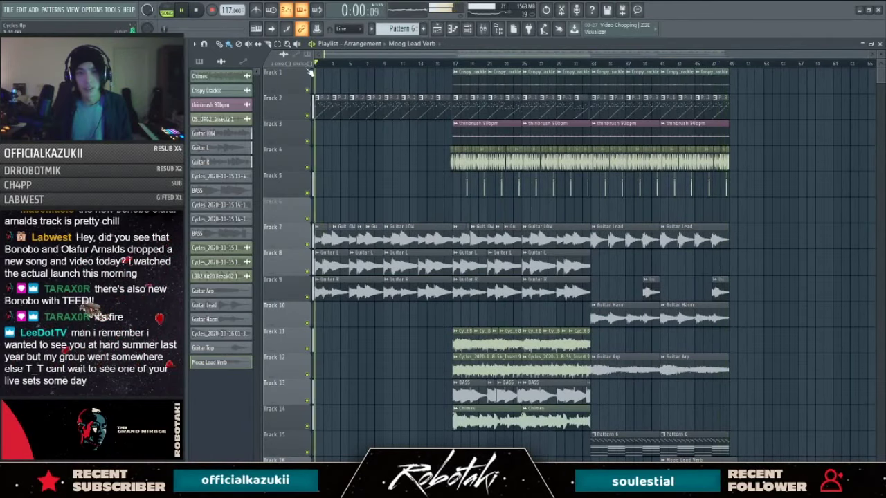
pyautogui.click(467, 64)
pyautogui.click(723, 63)
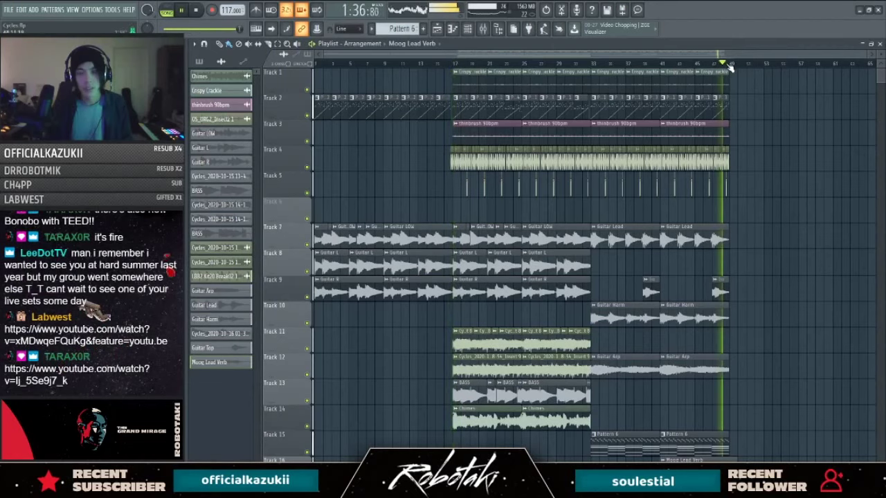
pyautogui.press('space')
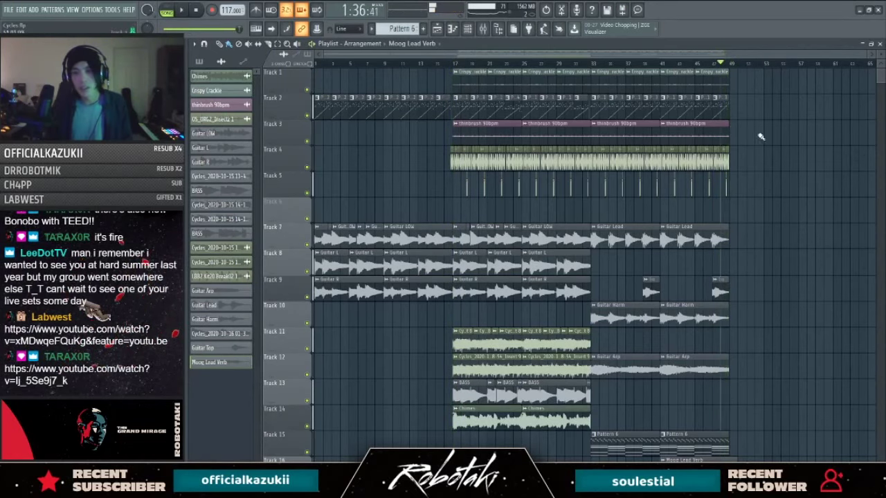
# Step: Play from about bar 32 and solo Track 10 to hear the Guitar Harm clips alone
pyautogui.moveTo(456, 65)
pyautogui.mouseDown()
pyautogui.moveTo(583, 68)
pyautogui.moveTo(453, 71)
pyautogui.mouseUp()
pyautogui.scroll(3, 749, 171)
pyautogui.click(376, 63)
pyautogui.press('space')
pyautogui.scroll(-4, 417, 234)
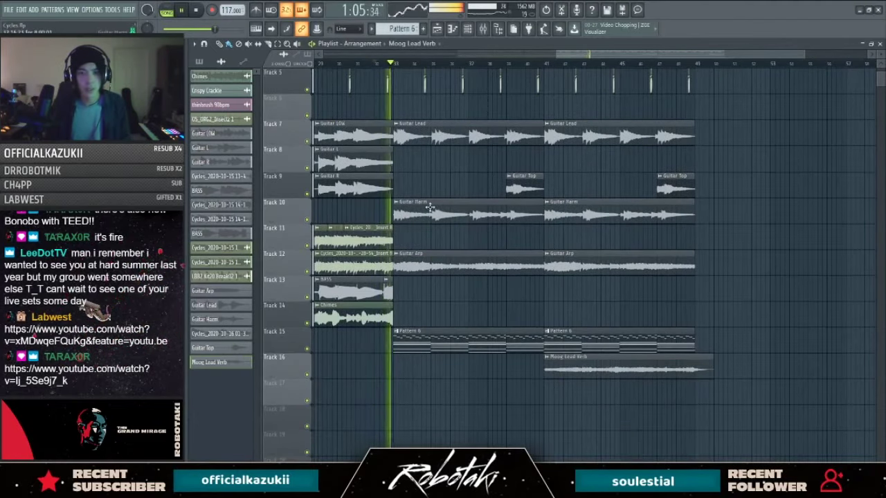
pyautogui.rightClick(307, 219)
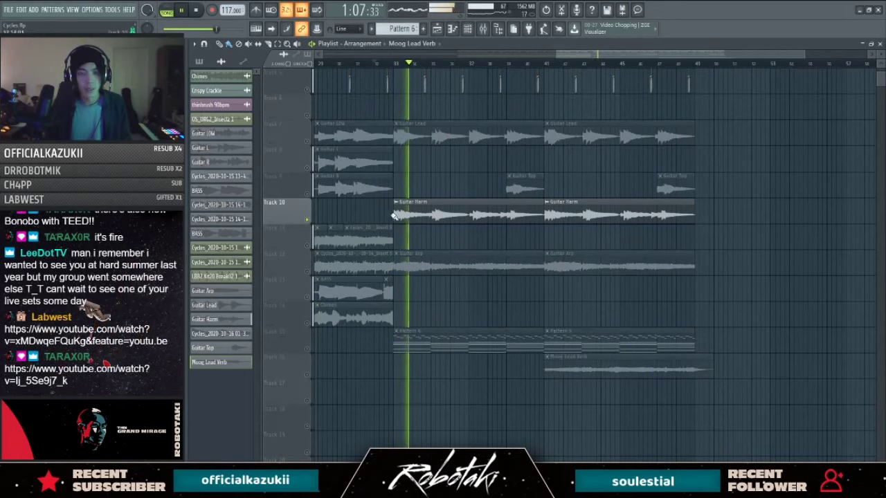
# Step: Solo Track 12 and set the time stretching mode of the Guitar Arp sample to Stretch
pyautogui.rightClick(307, 271)
pyautogui.doubleClick(444, 263)
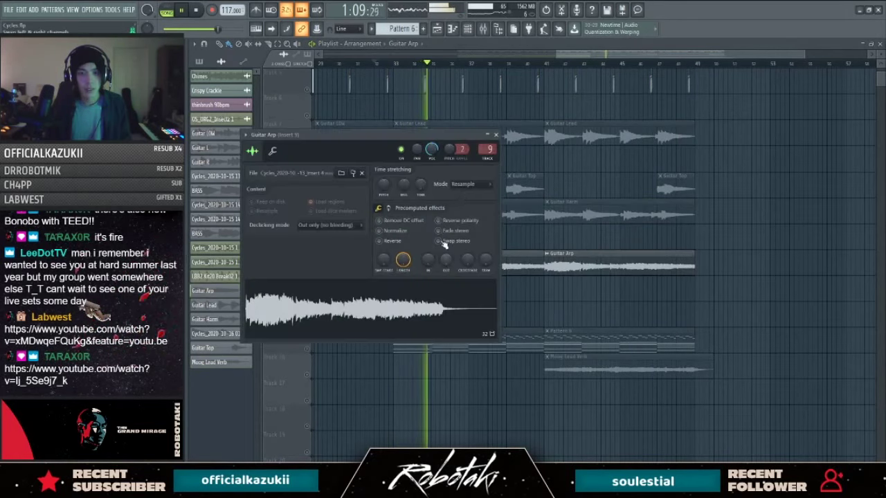
pyautogui.click(468, 184)
pyautogui.click(467, 209)
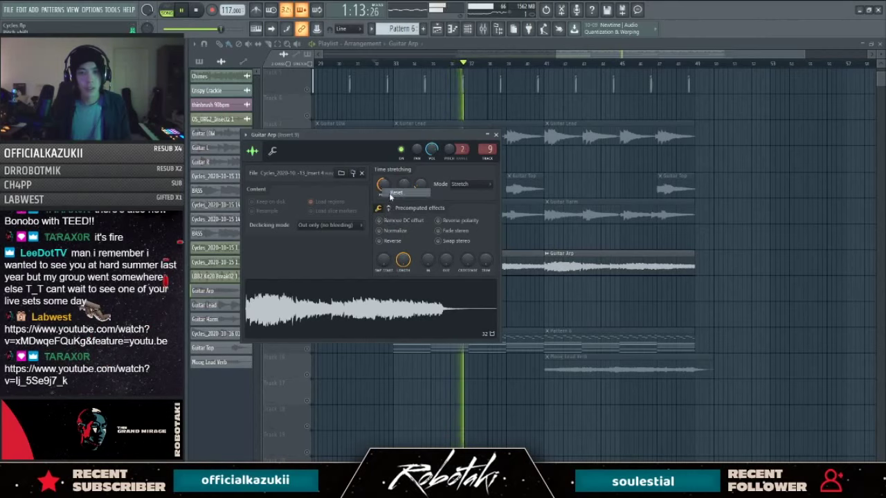
# Step: Normalize the Guitar Arp sample, close its settings and take Track 12 out of solo
pyautogui.click(380, 231)
pyautogui.press('Escape')
pyautogui.rightClick(308, 273)
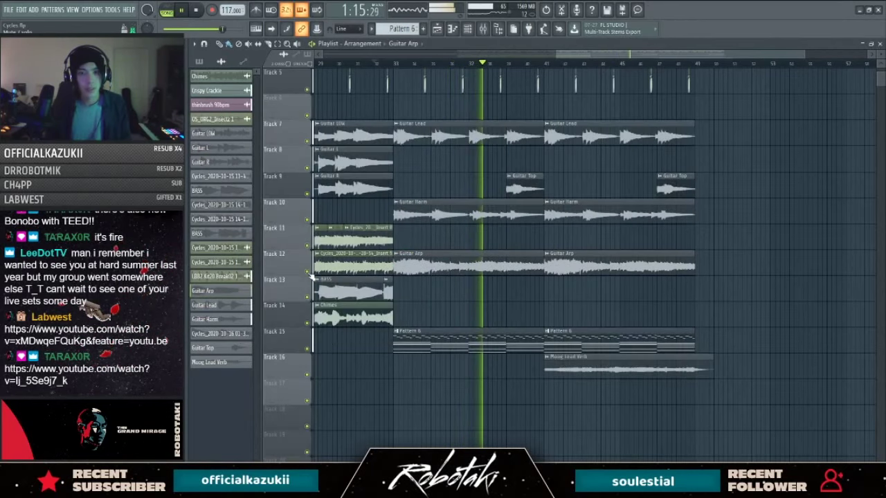
# Step: Stop playback and inspect the sample settings of the Guitar Lead and Guitar Harm clips
pyautogui.doubleClick(426, 265)
pyautogui.click(495, 134)
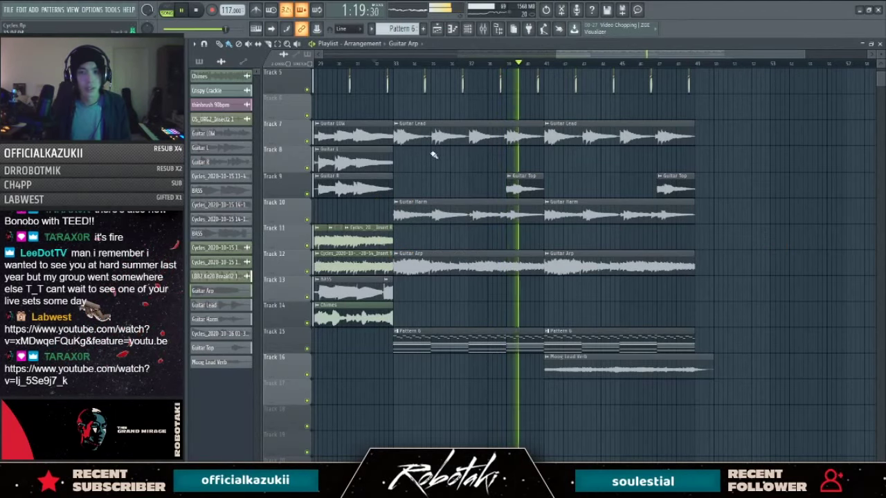
pyautogui.doubleClick(424, 137)
pyautogui.press('space')
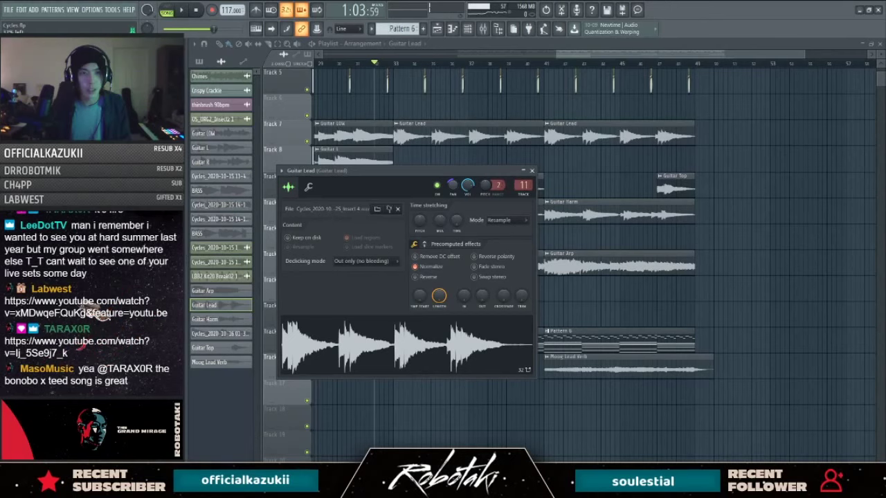
pyautogui.doubleClick(621, 220)
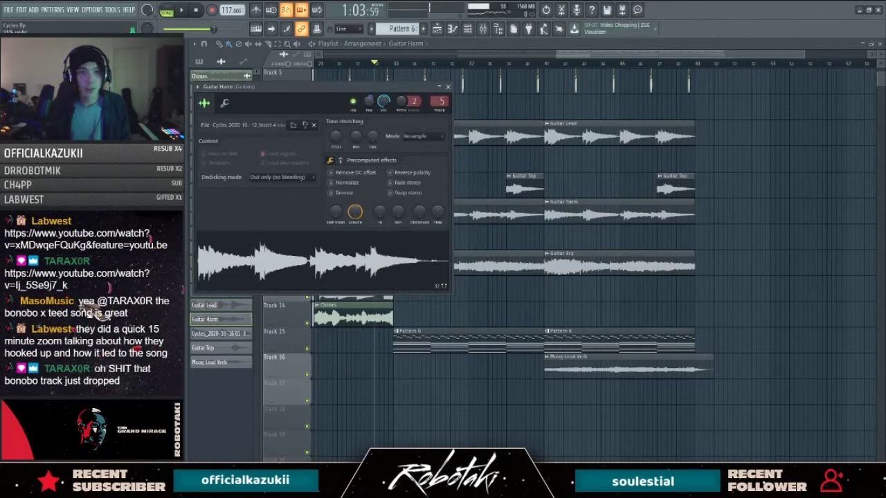
pyautogui.click(448, 88)
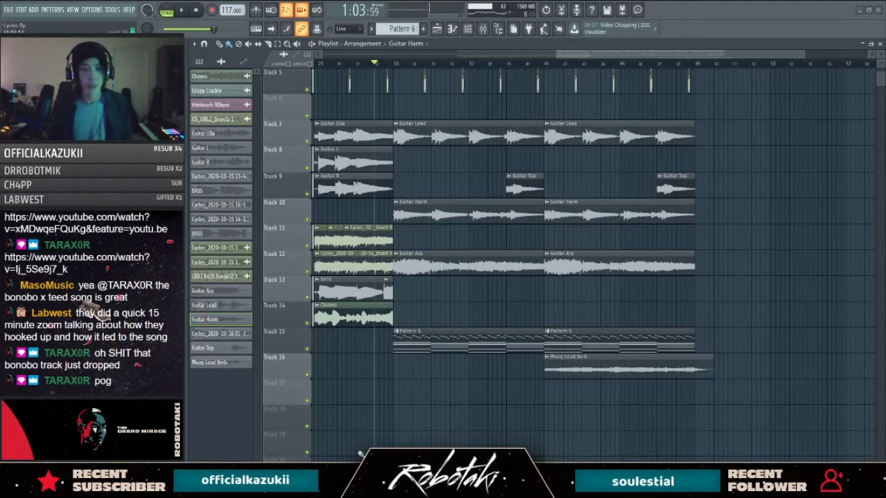
# Step: Switch to the browser with the YouTube videos and enlarge its window for viewing
pyautogui.moveTo(558, 0); pyautogui.dragTo(552, 44)
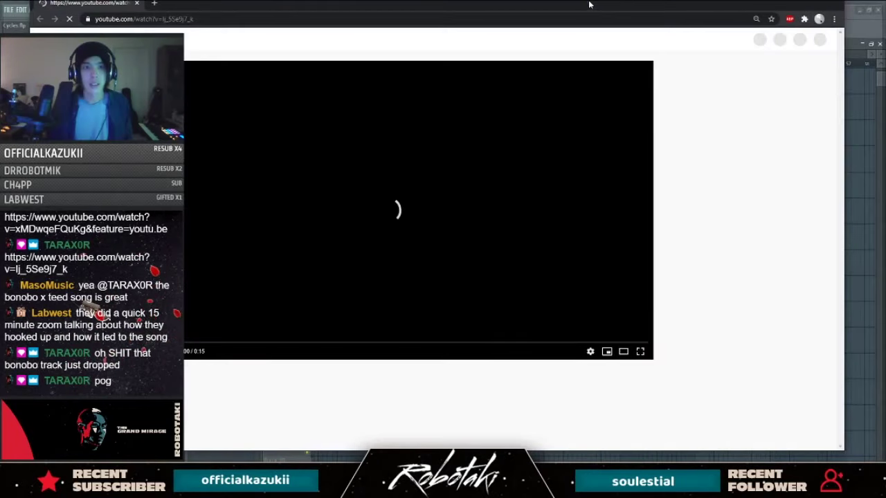
pyautogui.moveTo(608, 4); pyautogui.dragTo(608, 0)
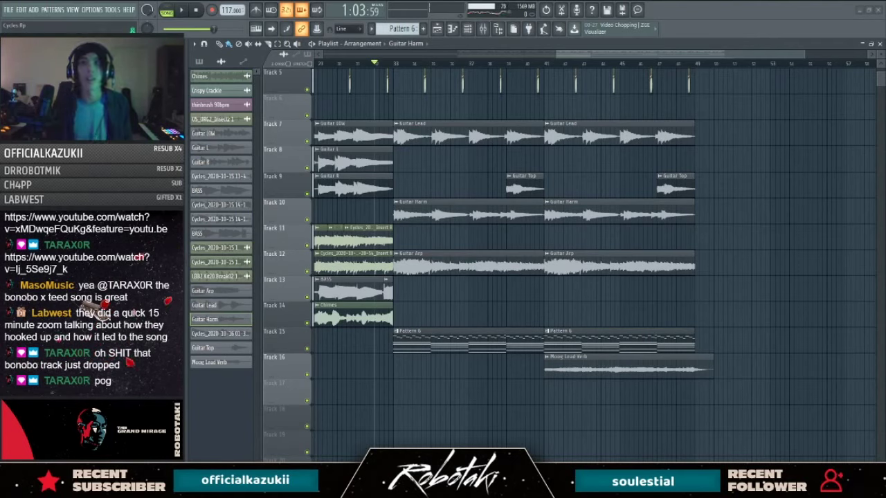
pyautogui.moveTo(579, 0); pyautogui.dragTo(601, 31)
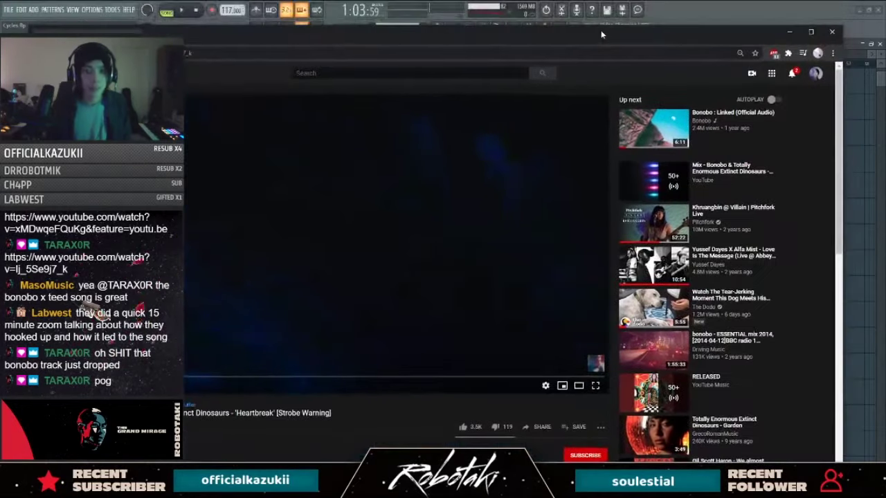
pyautogui.click(810, 31)
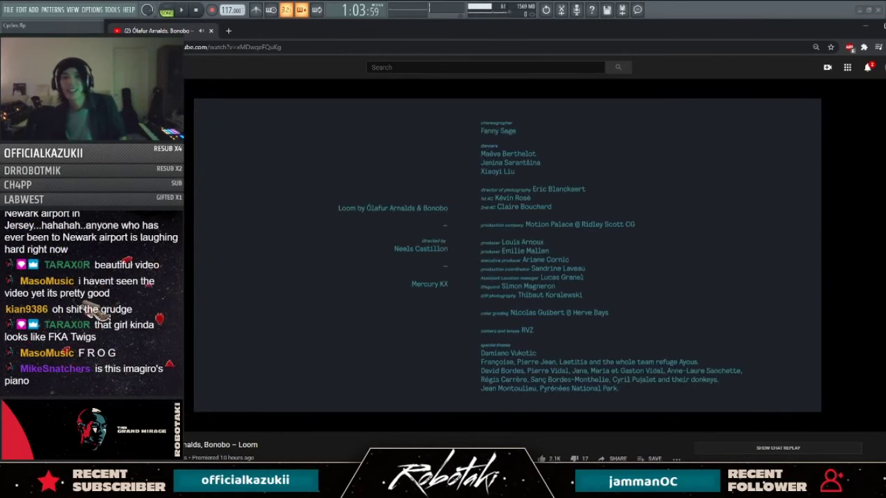
# Step: Save the Ólafur Arnalds, Bonobo – Loom video to the Favorites playlist and close the browser window
pyautogui.moveTo(856, 97)
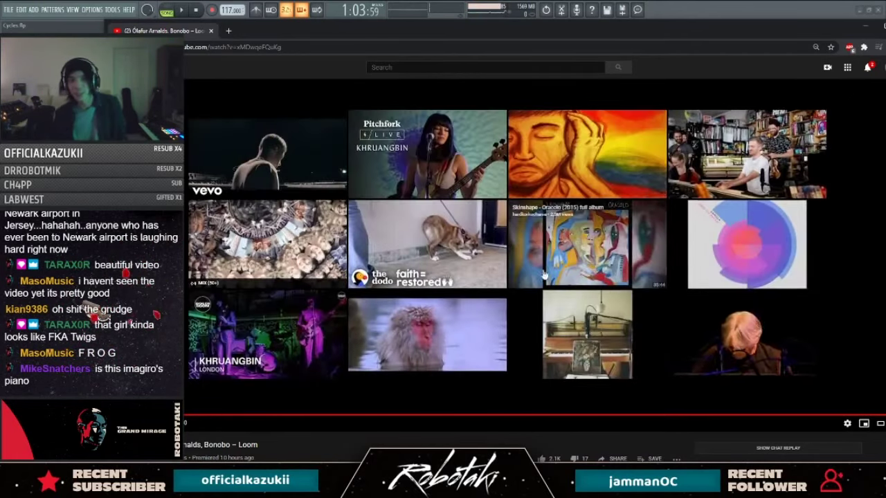
pyautogui.scroll(-5, 213, 231)
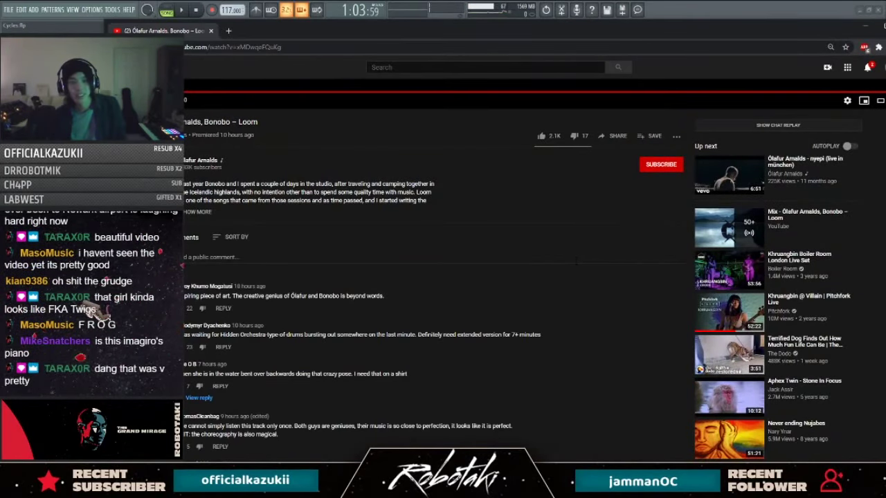
pyautogui.scroll(5, 617, 364)
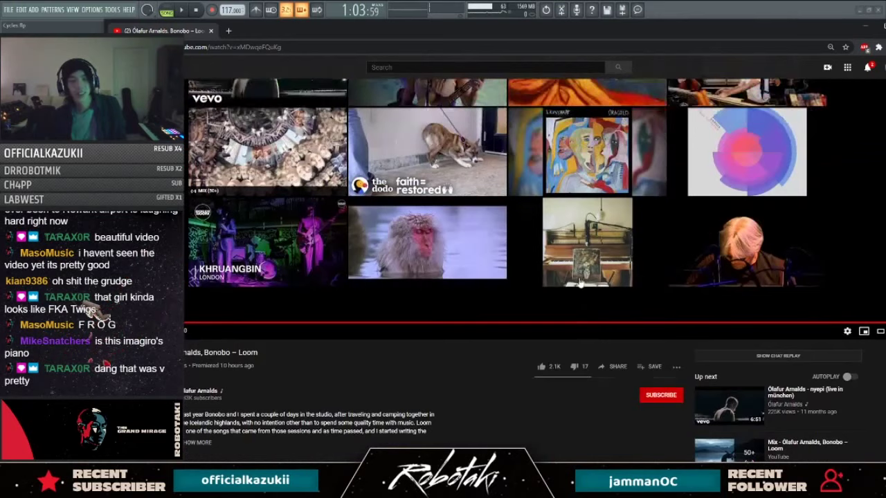
pyautogui.click(651, 366)
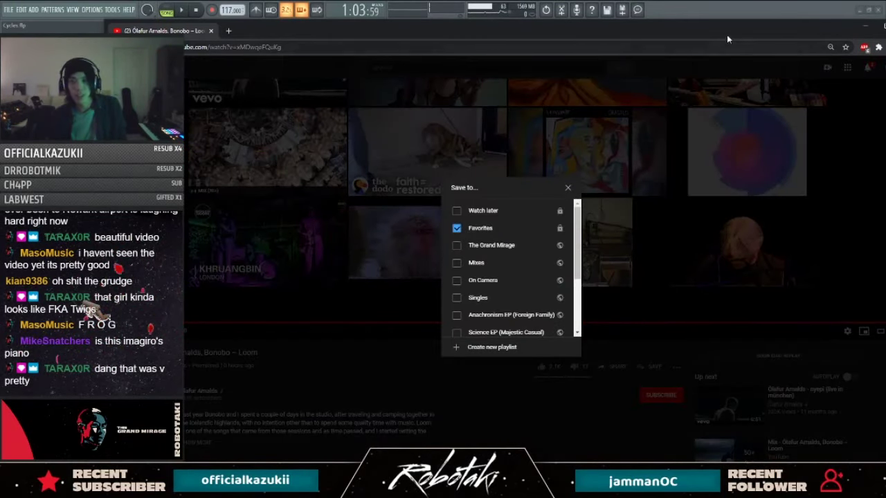
pyautogui.doubleClick(701, 34)
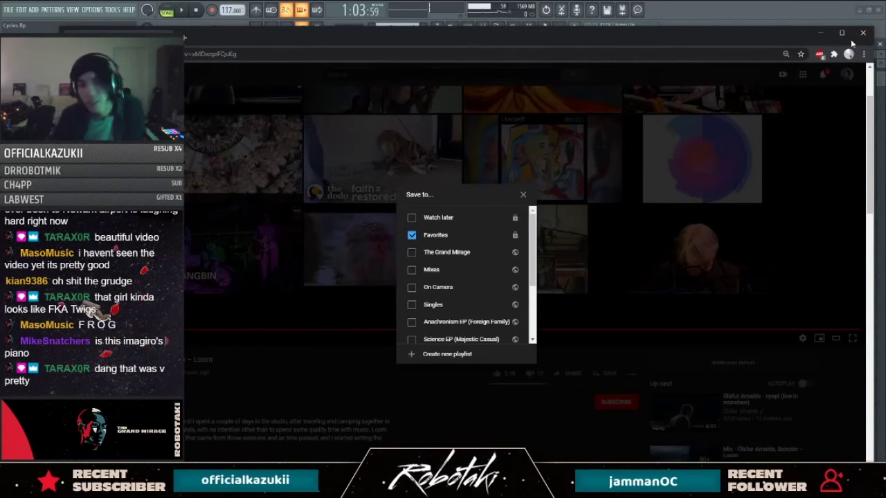
pyautogui.click(526, 196)
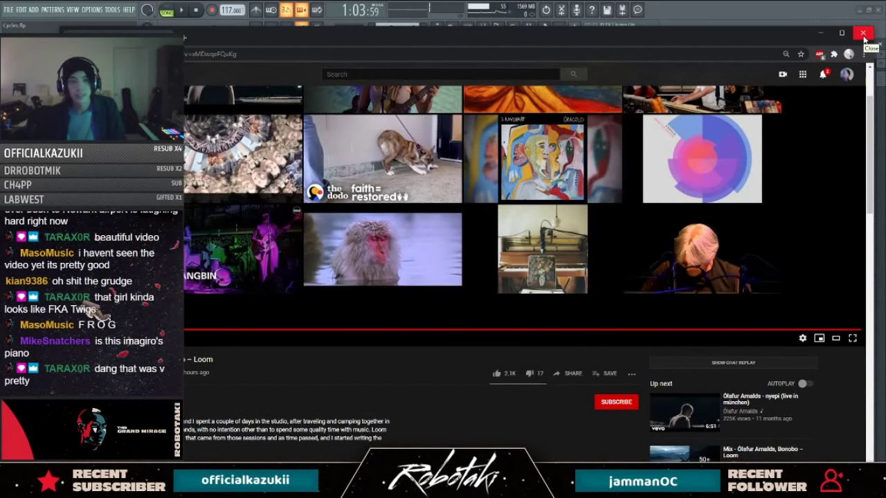
pyautogui.click(863, 33)
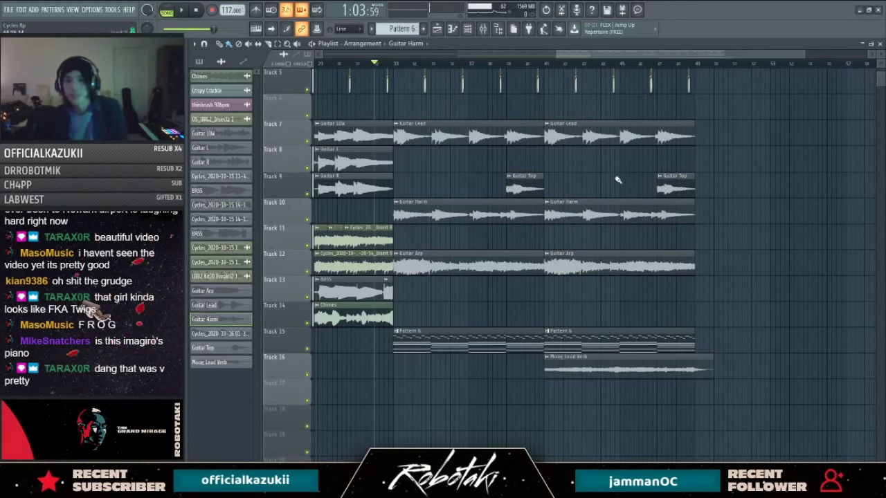
# Step: Return to the Cycles arrangement and start playback from about bar 16
pyautogui.scroll(-3, 624, 195)
pyautogui.scroll(2, 625, 195)
pyautogui.scroll(4, 551, 188)
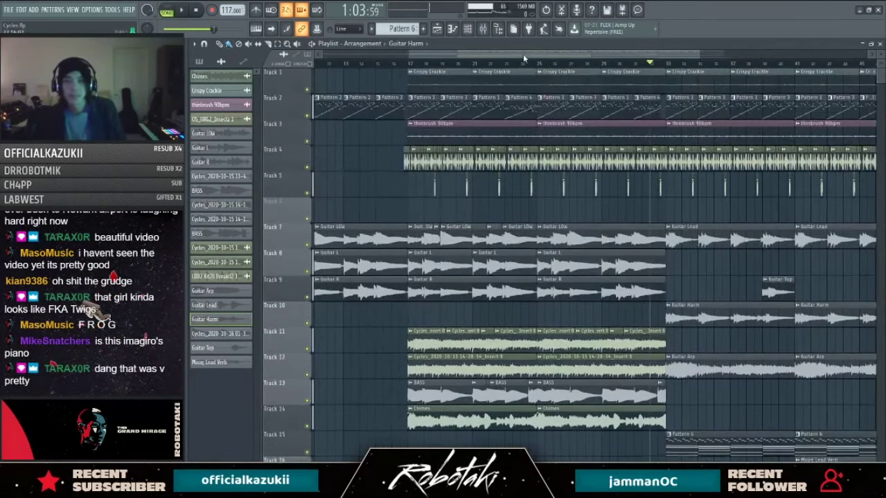
pyautogui.scroll(-3, 385, 61)
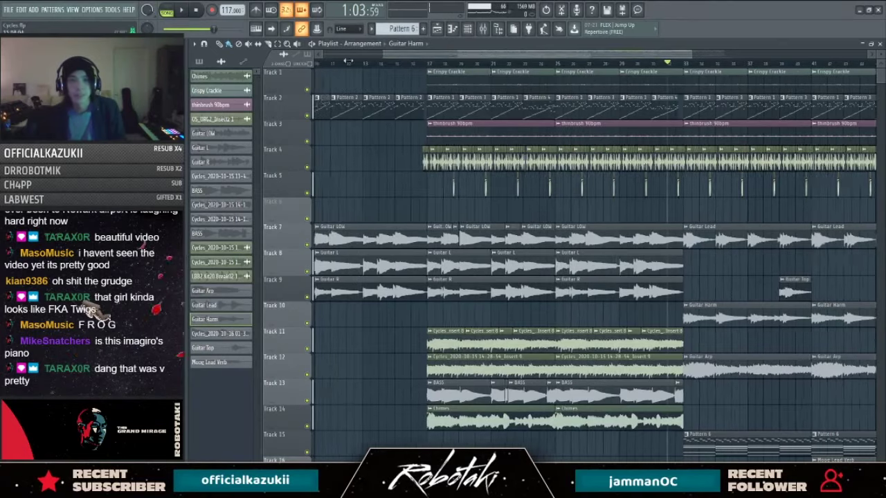
pyautogui.moveTo(404, 63); pyautogui.dragTo(516, 66)
pyautogui.click(411, 64)
pyautogui.press('space')
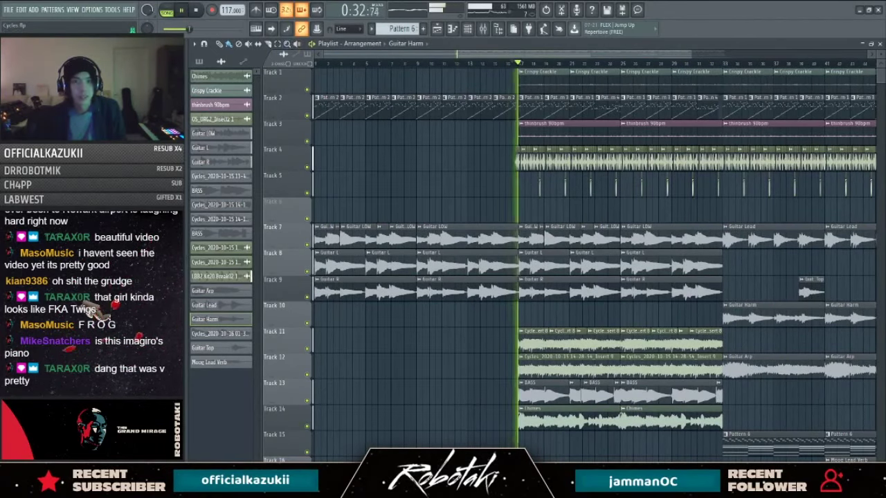
# Step: Listen through the arrangement from bar 17 past the second Guitar Lead clip at bar 41, then stop playback
pyautogui.moveTo(568, 53); pyautogui.dragTo(579, 53)
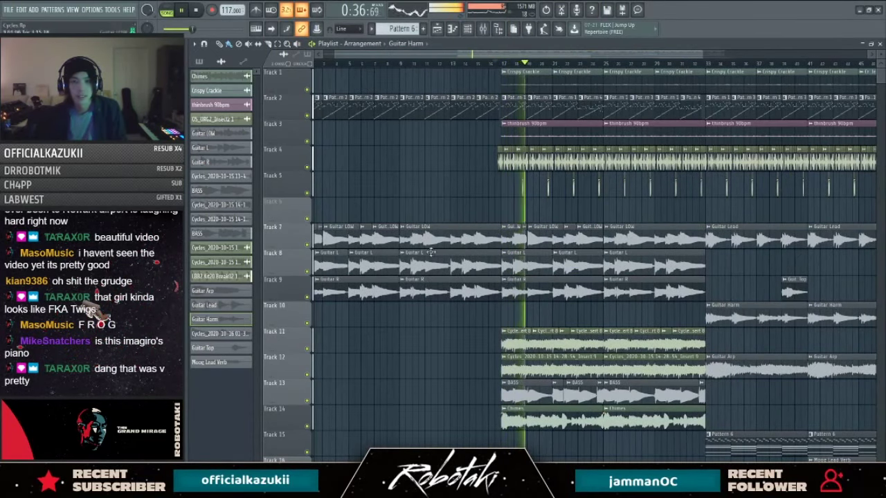
pyautogui.moveTo(526, 53); pyautogui.dragTo(554, 52)
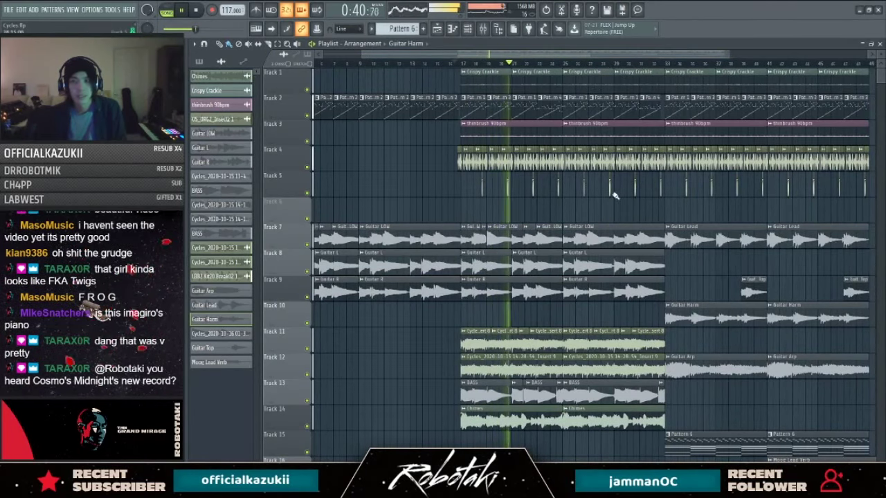
pyautogui.scroll(1, 683, 215)
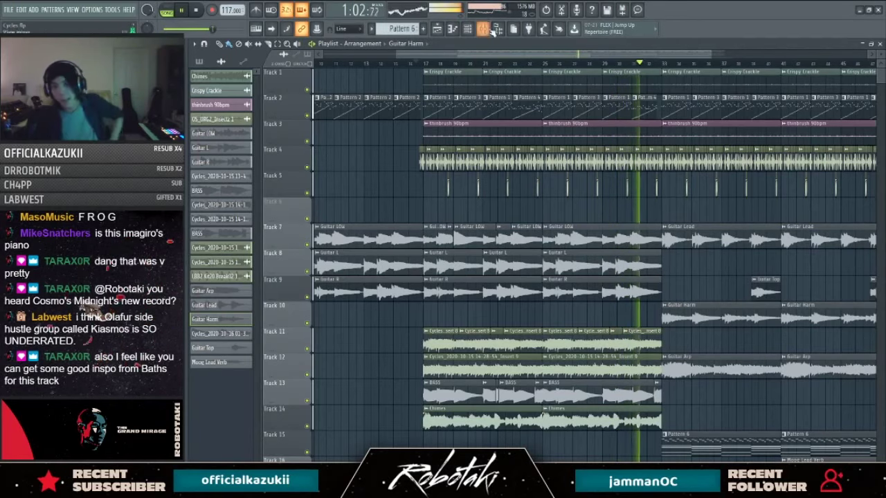
pyautogui.moveTo(530, 57); pyautogui.dragTo(546, 56)
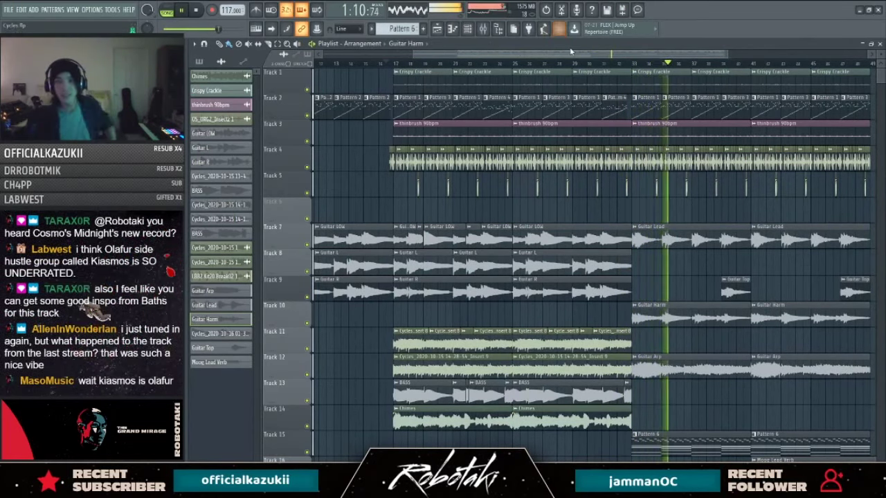
pyautogui.moveTo(567, 55); pyautogui.dragTo(581, 57)
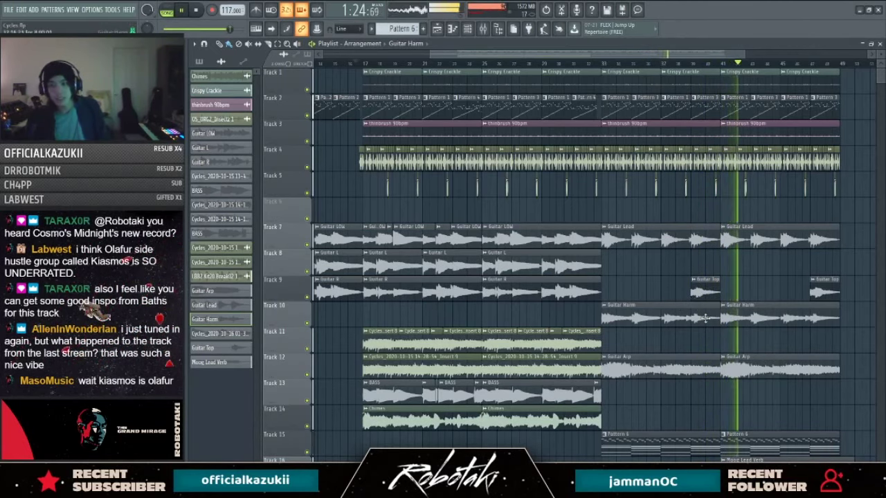
pyautogui.press('space')
pyautogui.scroll(-1, 550, 359)
pyautogui.scroll(-1, 551, 360)
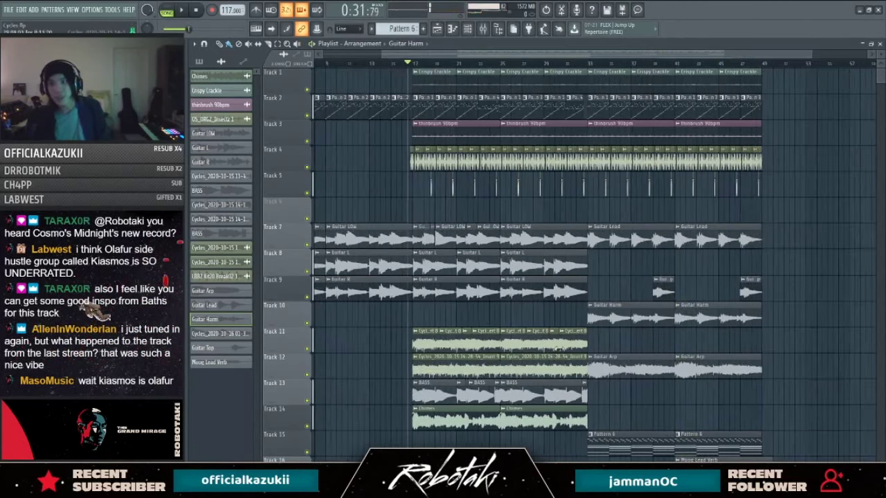
pyautogui.scroll(2, 560, 350)
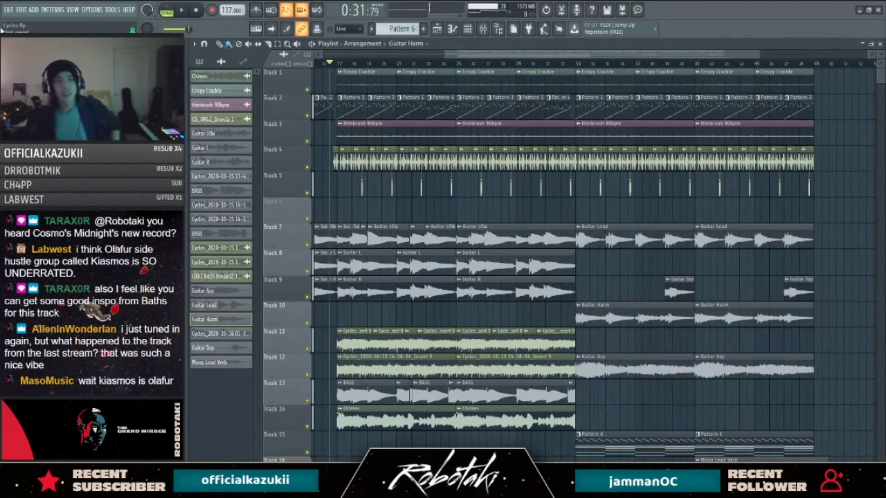
# Step: Open the Guitar Cory project and unmute the guitar and bass tracks, Tracks 7 to 10
pyautogui.click(7, 10)
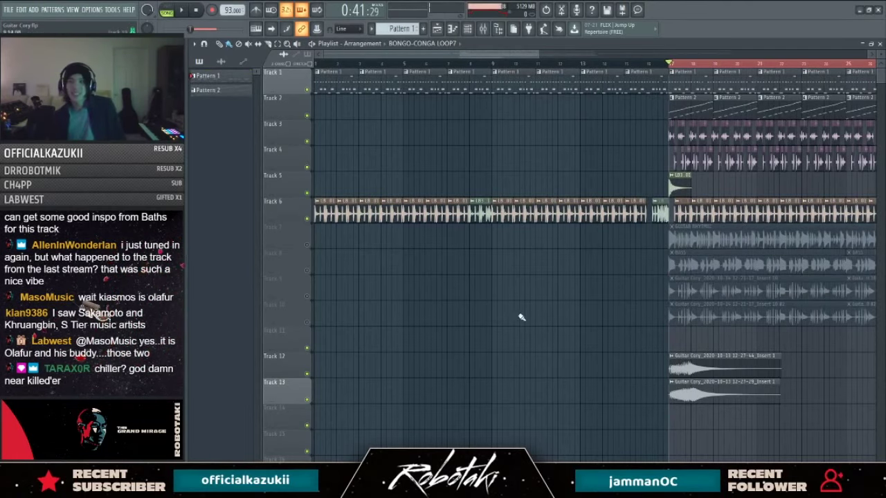
pyautogui.scroll(-3, 602, 207)
pyautogui.scroll(3, 603, 208)
pyautogui.scroll(-4, 609, 252)
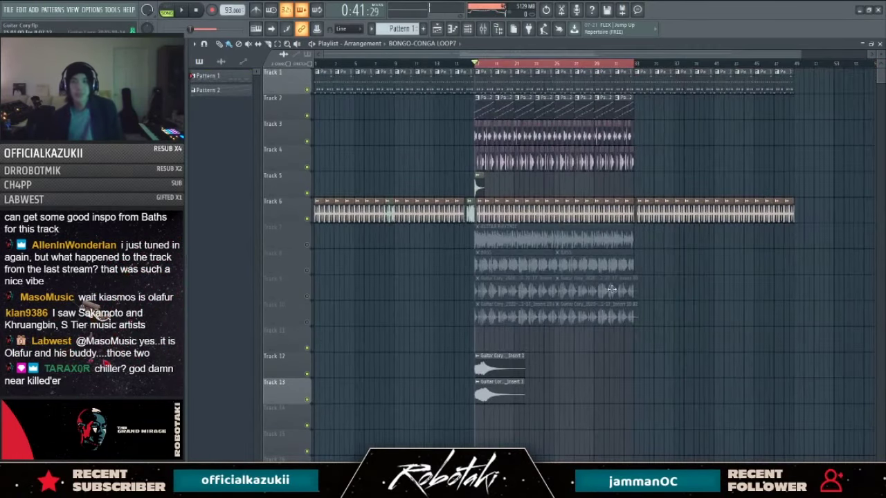
pyautogui.scroll(2, 578, 289)
pyautogui.rightClick(307, 245)
pyautogui.rightClick(307, 245)
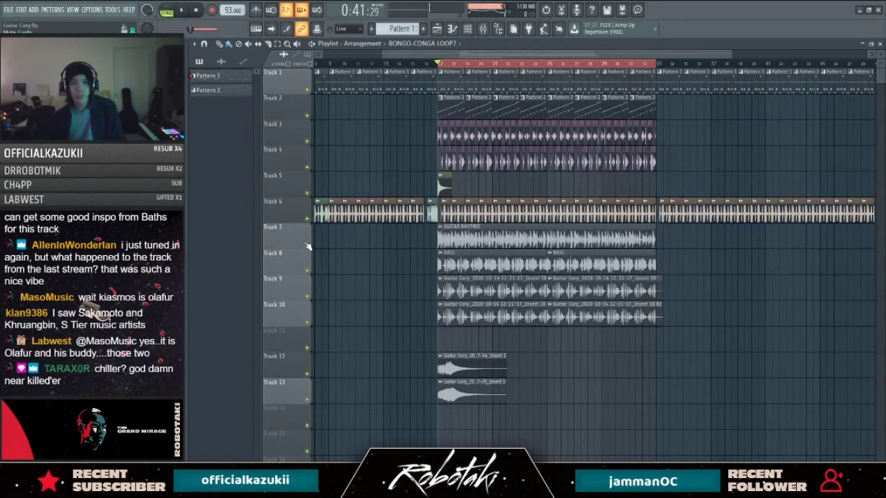
# Step: Play the transition into bar 17, first from about bar 15 and again from bar 13
pyautogui.click(417, 63)
pyautogui.press('space')
pyautogui.scroll(3, 419, 78)
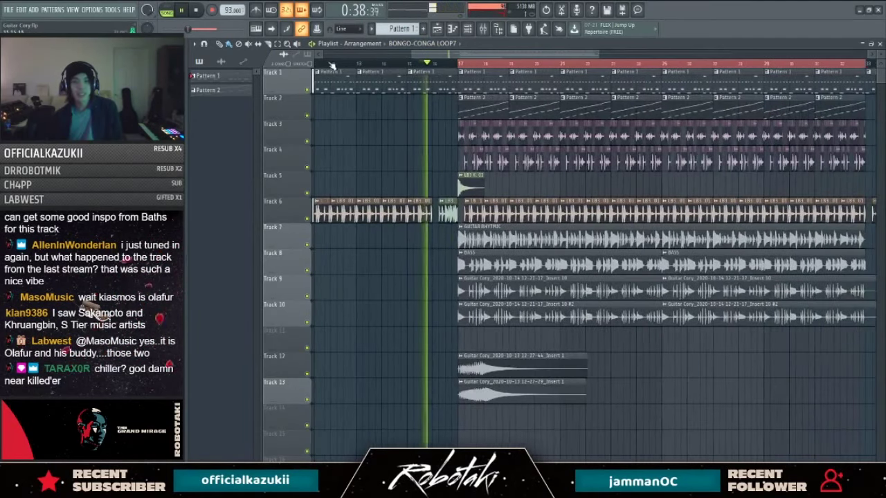
pyautogui.press('space')
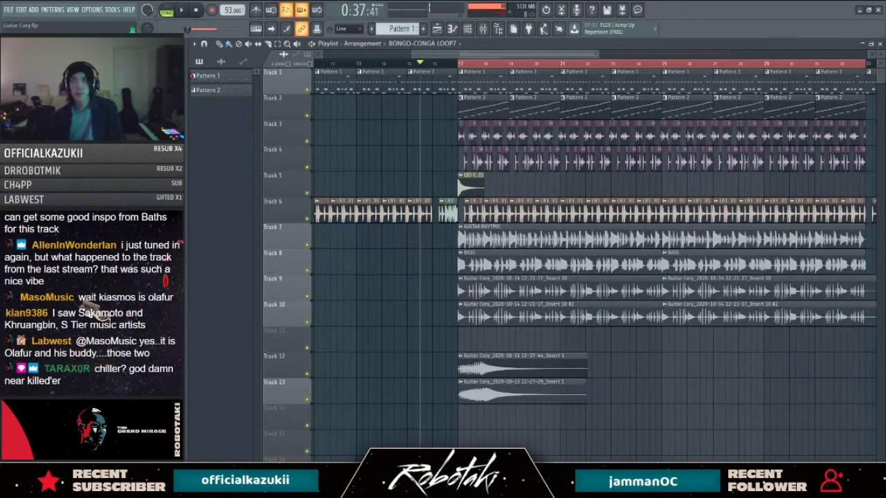
pyautogui.press('space')
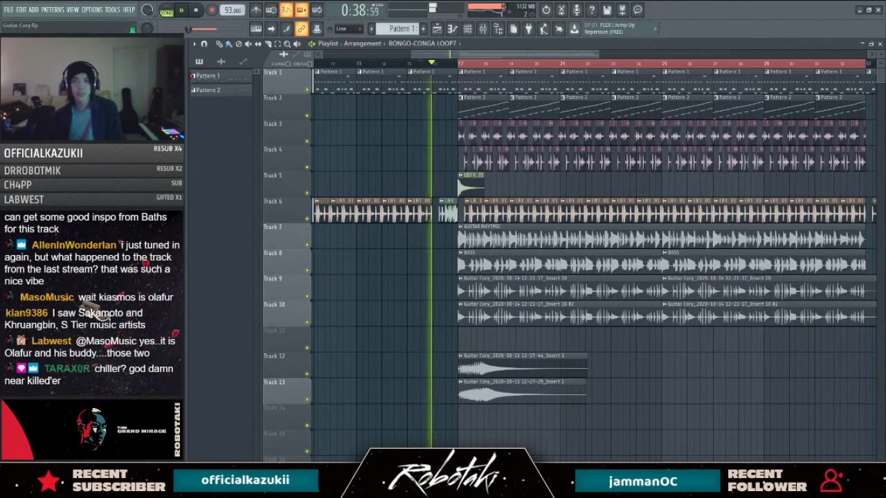
pyautogui.press('space')
pyautogui.click(355, 63)
pyautogui.press('space')
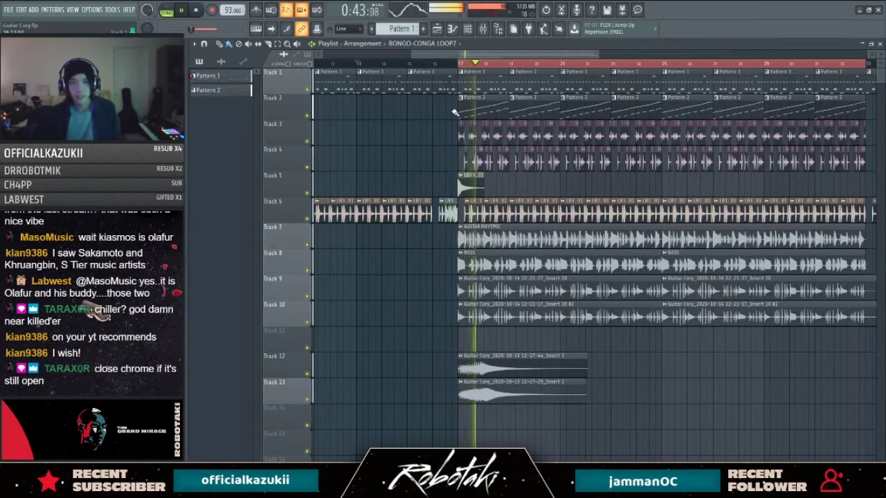
# Step: Try an extra Pattern 2 clip on Track 2 at bar 15, directly before the existing ones
pyautogui.moveTo(443, 54); pyautogui.dragTo(355, 54)
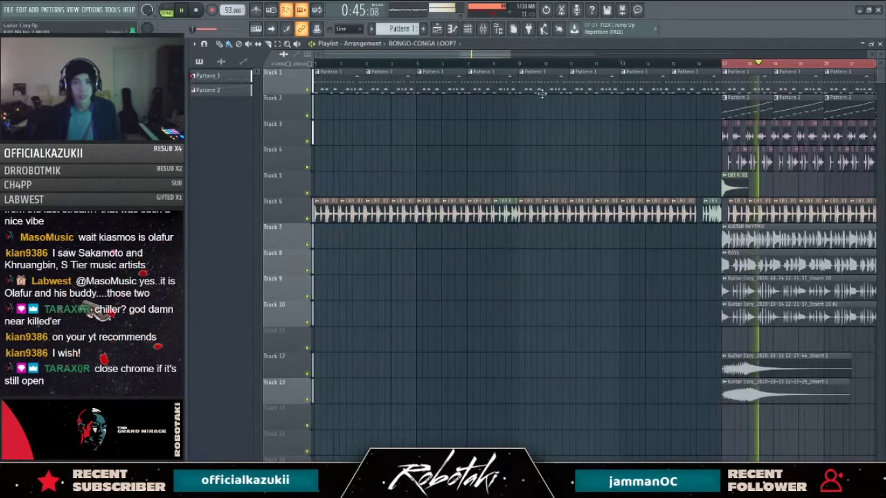
pyautogui.click(747, 104)
pyautogui.click(698, 113)
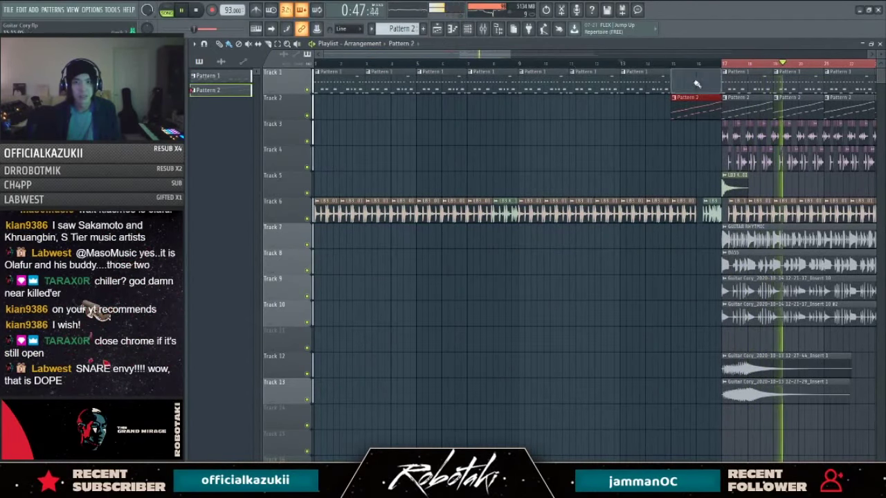
pyautogui.rightClick(691, 113)
pyautogui.scroll(-1, 385, 111)
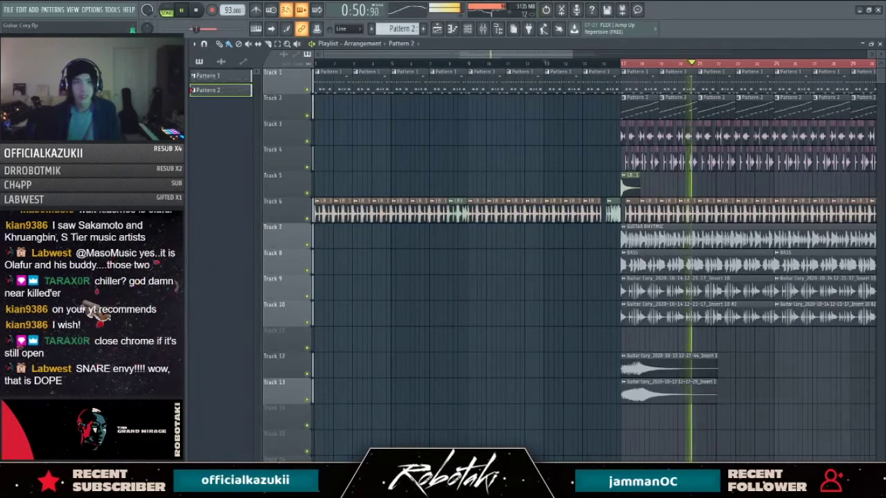
# Step: Stop playback, put away the playlist and mixer, and open the Trip Hop project without saving the changes to Guitar Cory
pyautogui.hscroll(-3, 394, 90)
pyautogui.press('space')
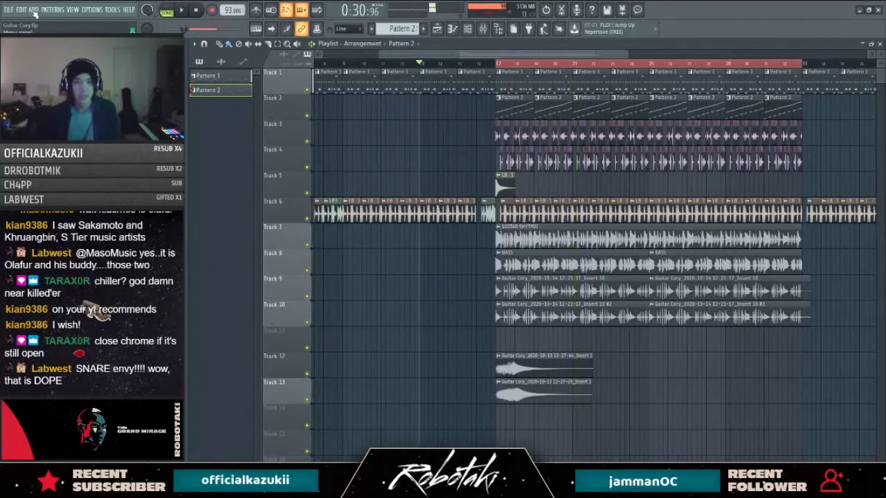
pyautogui.press('F5')
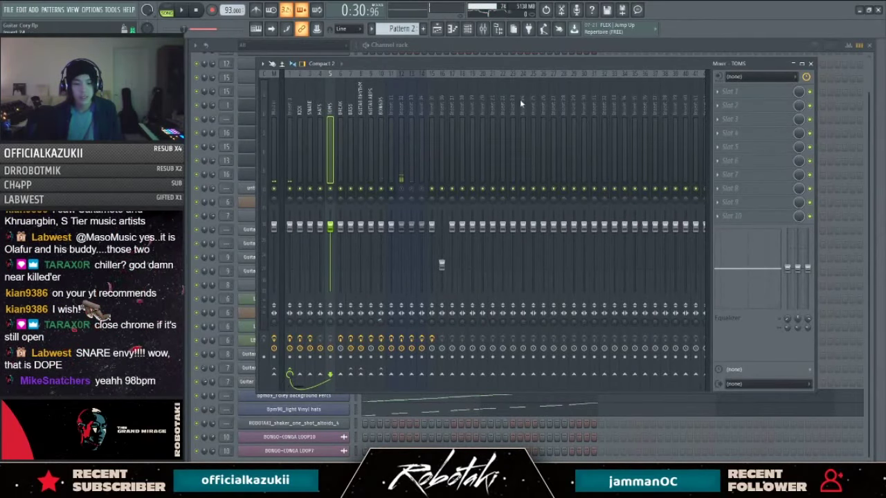
pyautogui.press('F9')
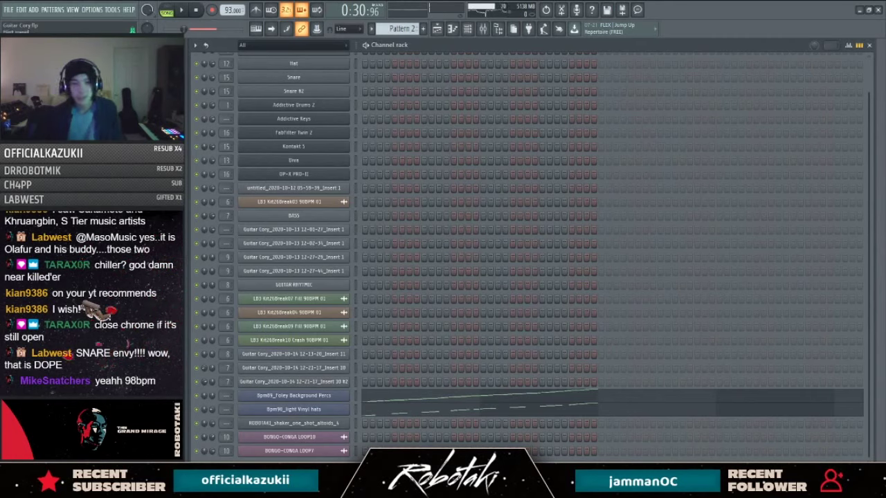
pyautogui.click(6, 12)
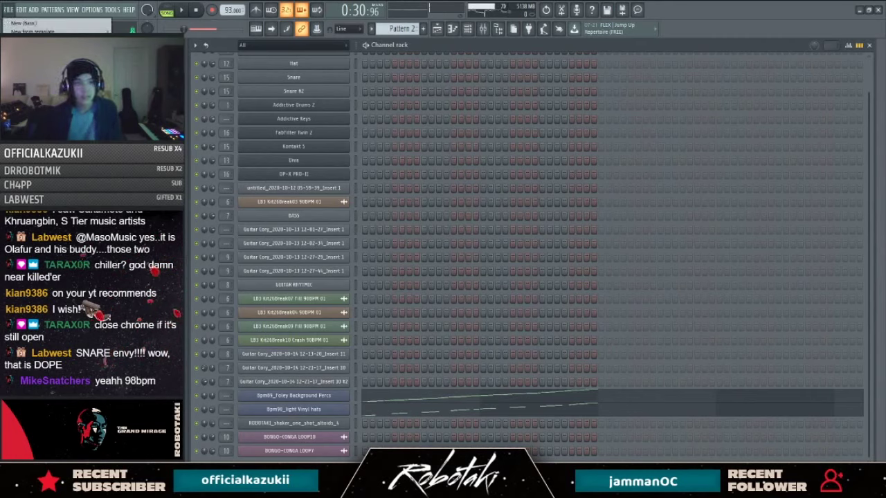
pyautogui.click(25, 23)
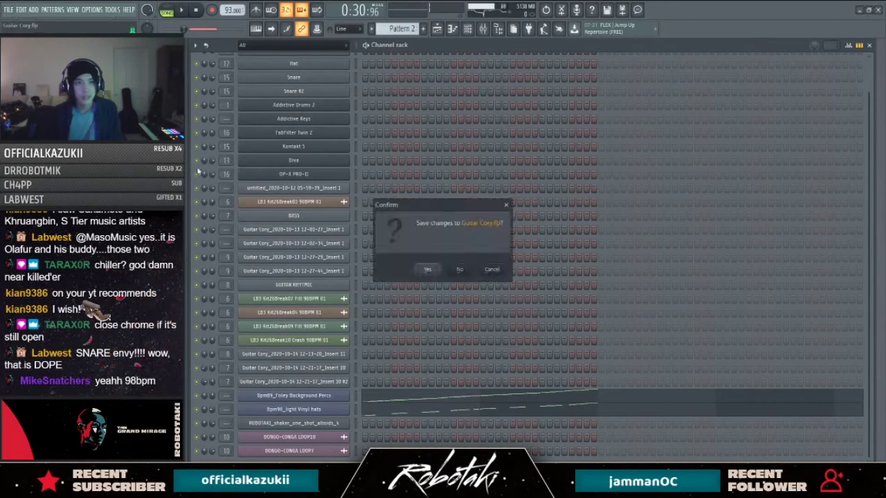
pyautogui.click(462, 270)
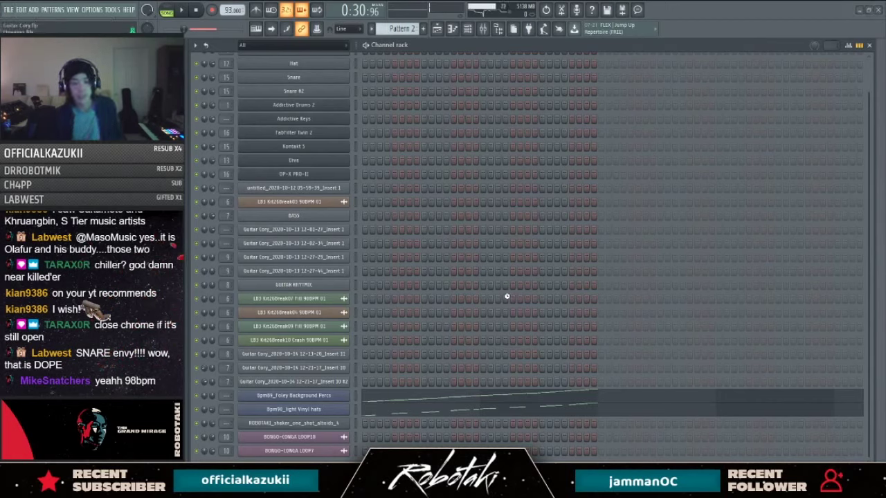
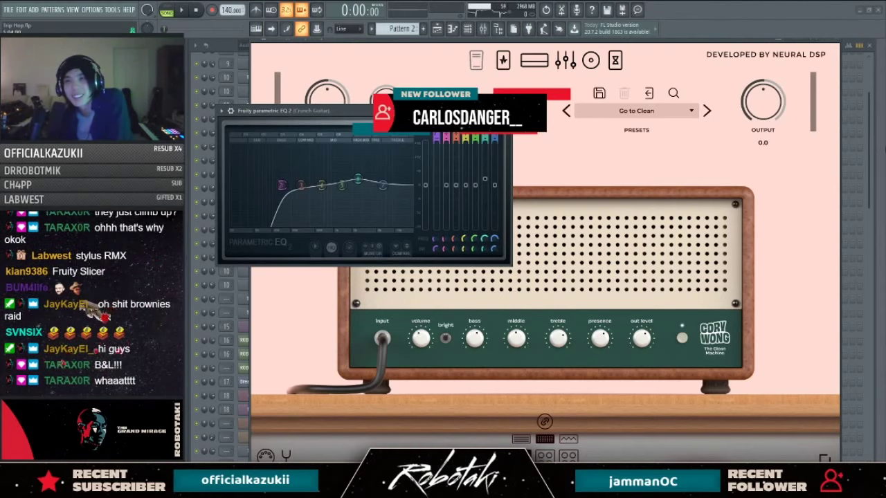
# Step: Close the open amp and EQ plugin windows, glance at the web browser, and return to FL Studio with the Trip Hop playlist showing
pyautogui.click(870, 146)
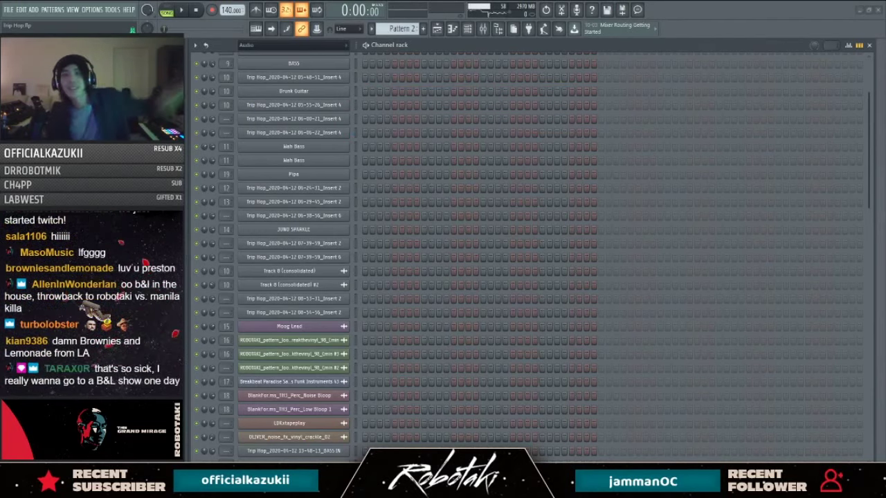
pyautogui.hotkey('alt', 'Tab')
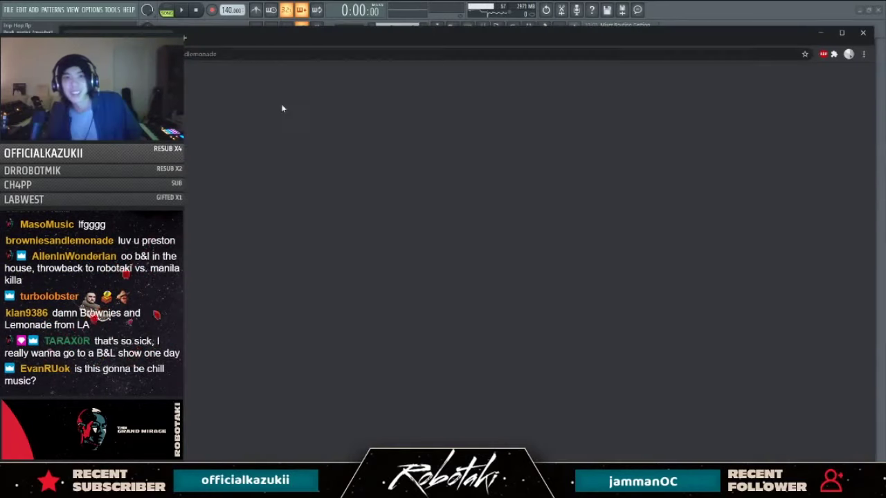
pyautogui.hotkey('alt', 'Tab')
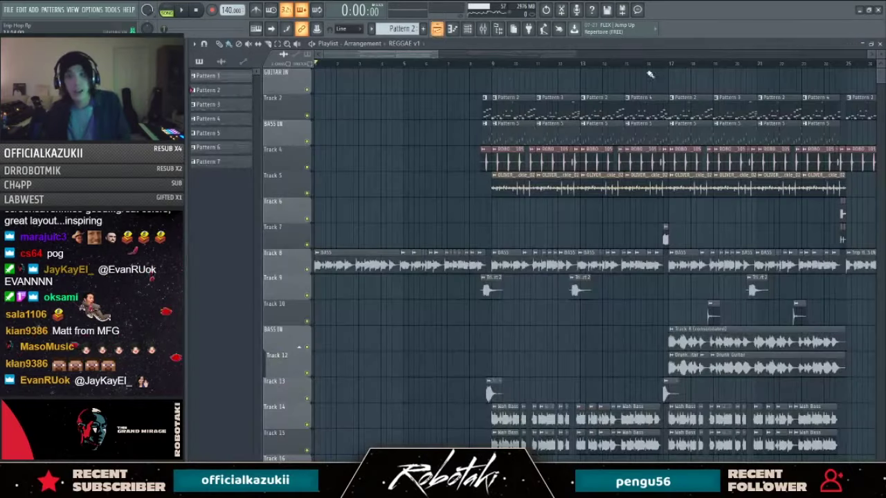
pyautogui.click(437, 28)
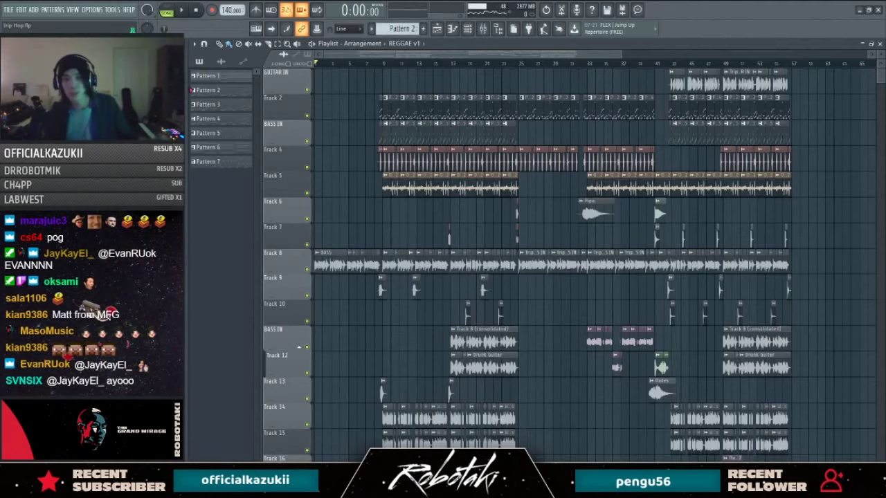
# Step: Look over the whole Trip Hop arrangement, and play it from the start to about bar 15
pyautogui.scroll(-3, 337, 117)
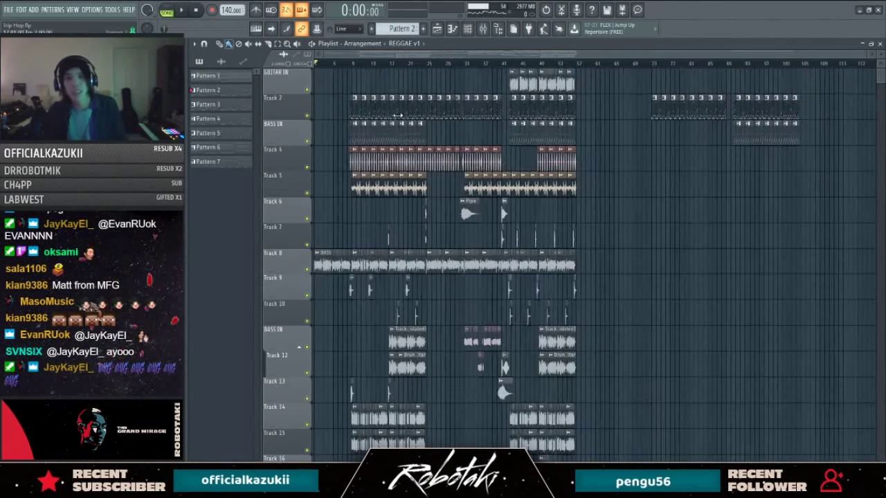
pyautogui.scroll(2, 393, 111)
pyautogui.moveTo(515, 56); pyautogui.dragTo(442, 52)
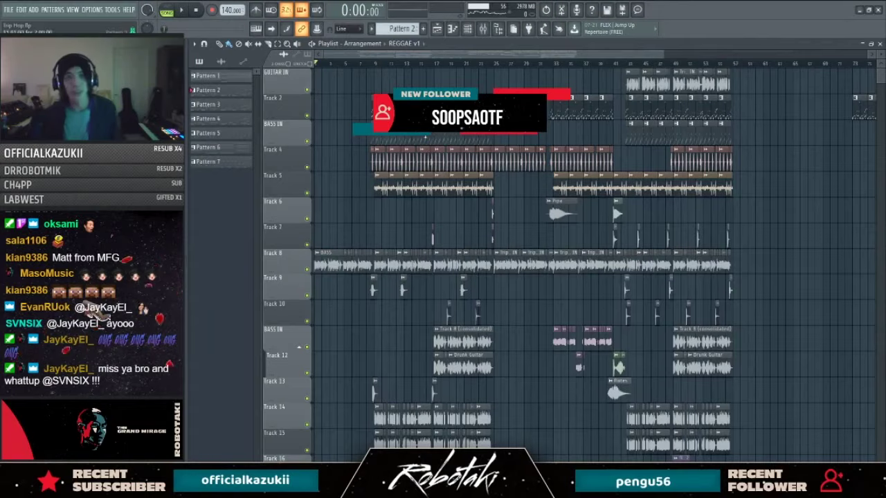
pyautogui.scroll(4, 336, 69)
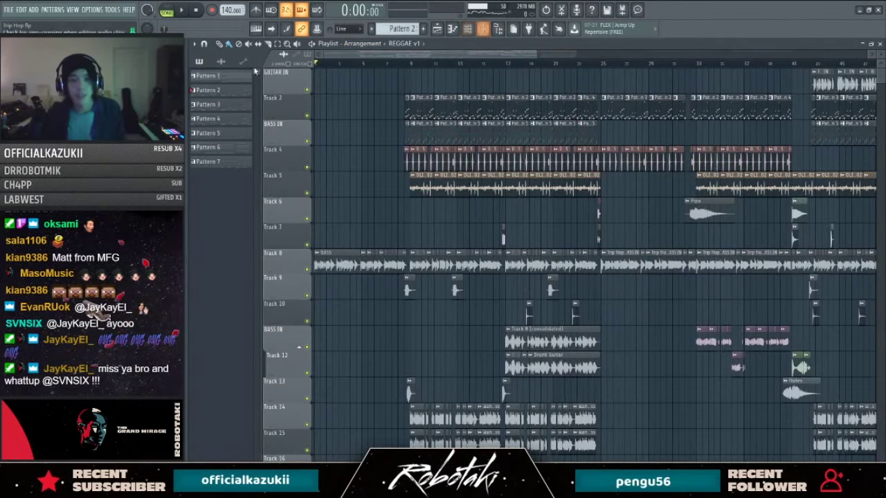
pyautogui.press('space')
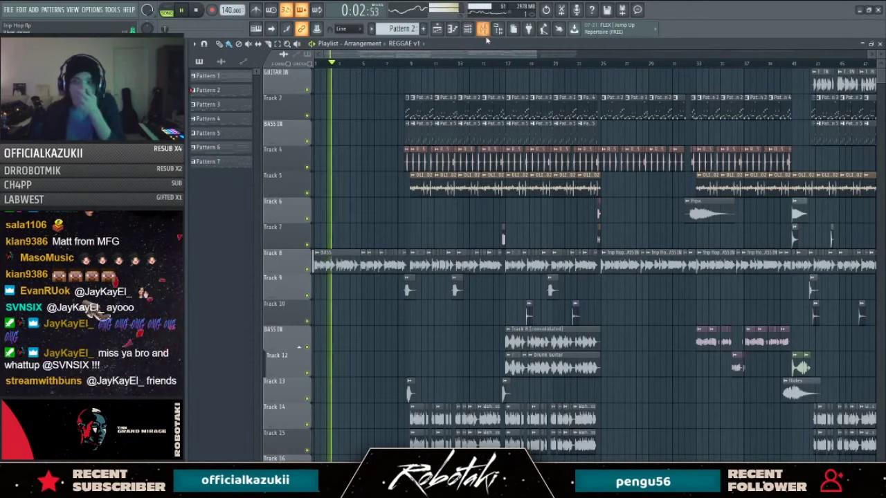
pyautogui.moveTo(467, 56); pyautogui.dragTo(478, 60)
pyautogui.hscroll(1, 476, 63)
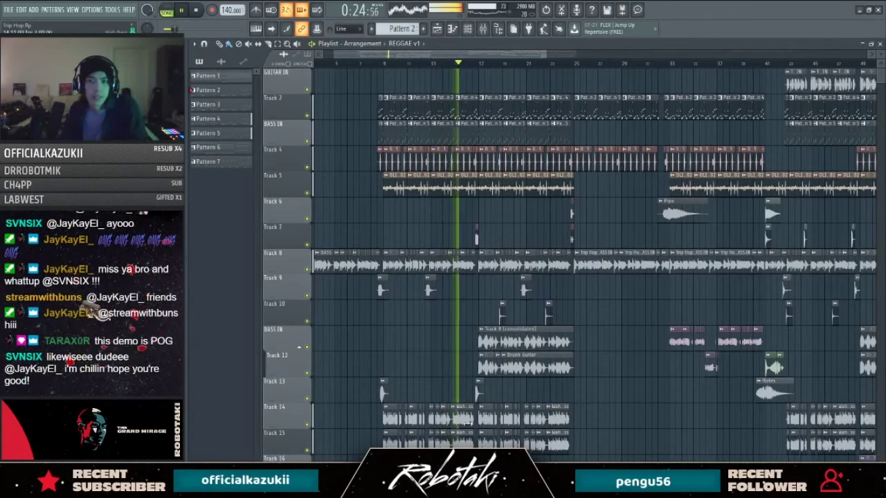
# Step: Inspect the channel settings and clip options of the Insert 2 guitar sample on Track 17
pyautogui.scroll(-5, 454, 367)
pyautogui.doubleClick(455, 367)
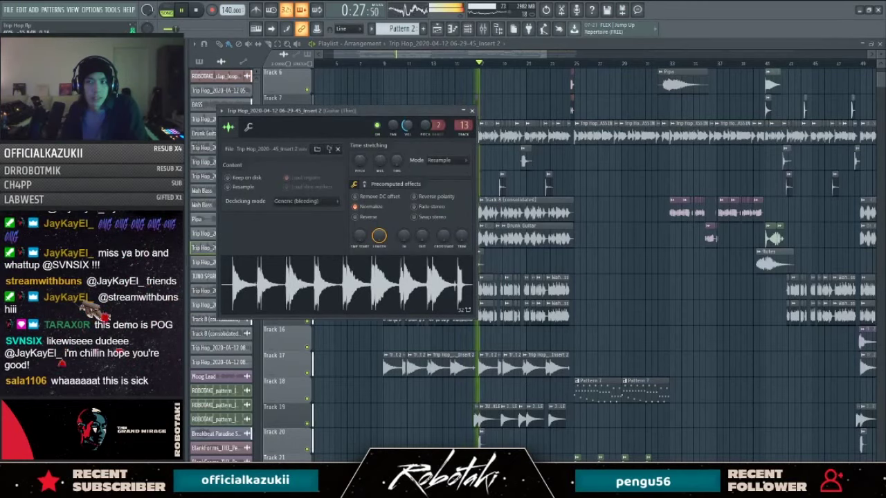
pyautogui.click(471, 110)
pyautogui.rightClick(390, 358)
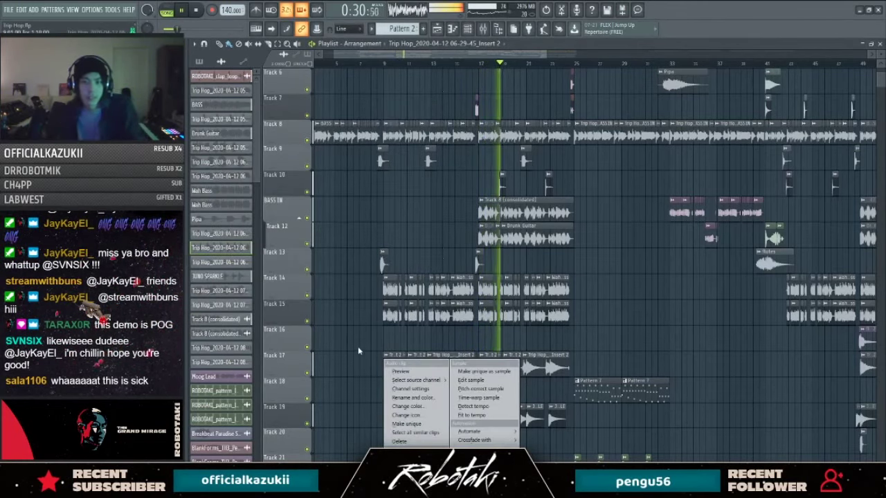
pyautogui.click(497, 386)
pyautogui.scroll(2, 496, 386)
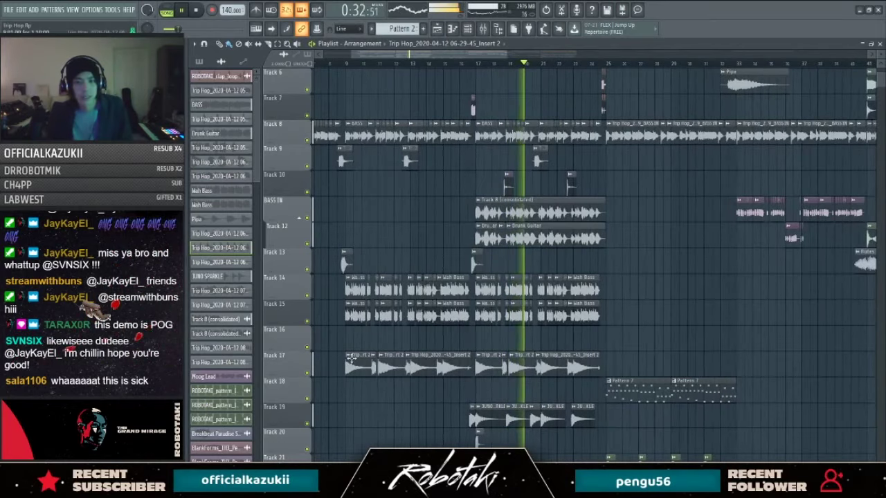
pyautogui.rightClick(350, 361)
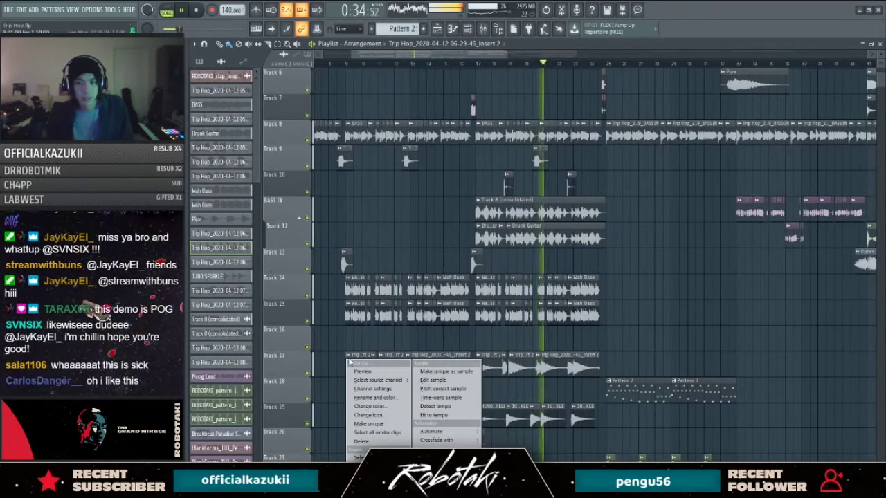
pyautogui.click(677, 273)
# Step: Listen on through the Track 18 Pattern 7 section to the Pipa clip on Track 6 at about bar 32
pyautogui.scroll(2, 674, 277)
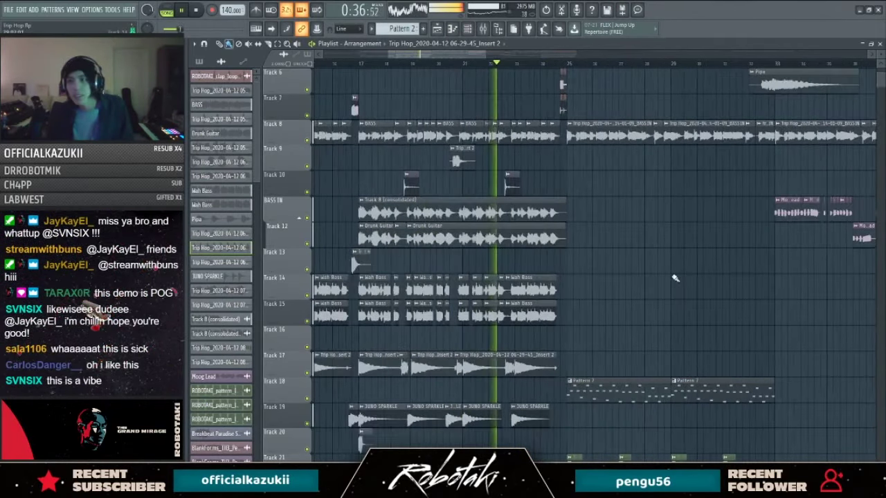
pyautogui.scroll(1, 533, 260)
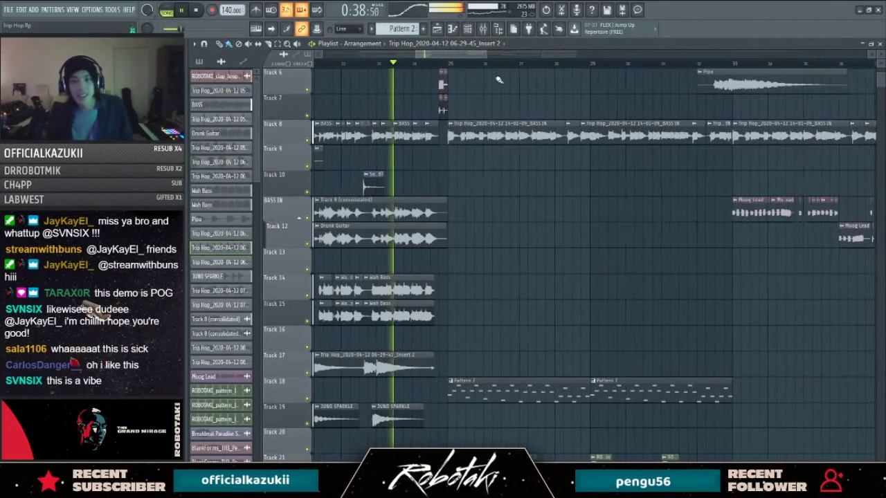
pyautogui.scroll(5, 537, 282)
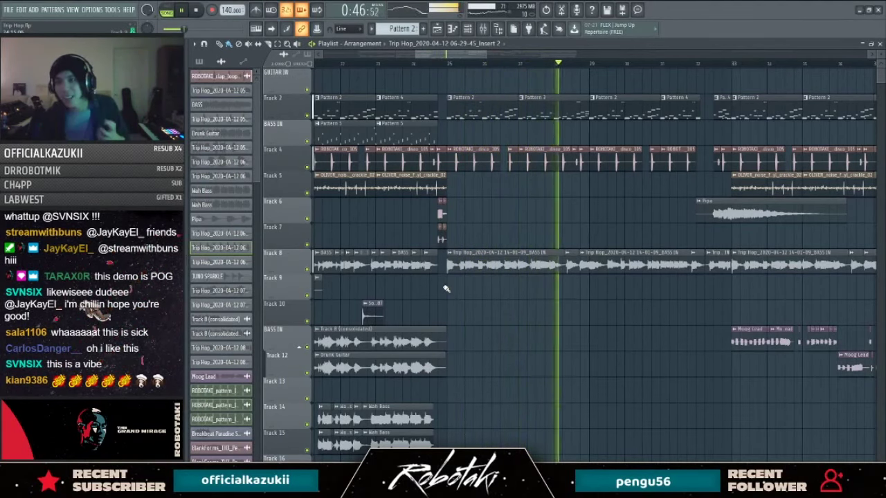
pyautogui.scroll(-3, 443, 229)
pyautogui.moveTo(472, 56); pyautogui.dragTo(487, 55)
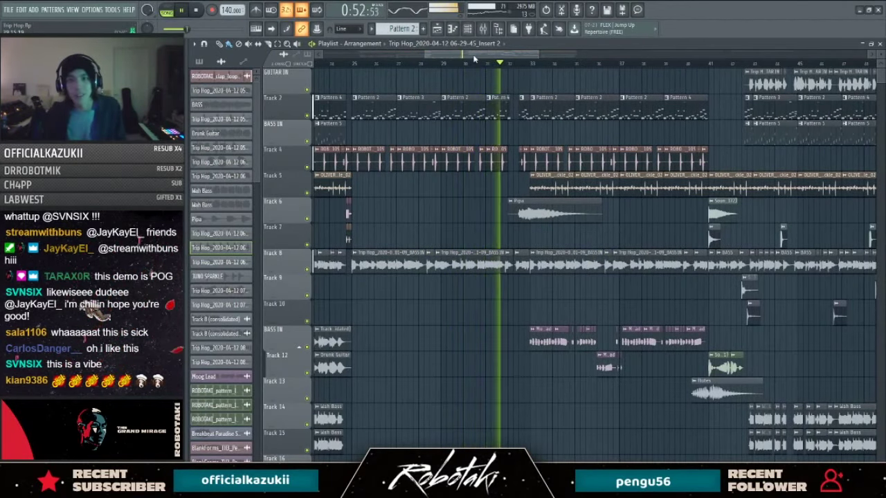
pyautogui.moveTo(475, 56); pyautogui.dragTo(487, 56)
# Step: Listen on to bar 41, select all clips on the GUITAR IN track after that bar, and stop playback
pyautogui.hscroll(3, 526, 80)
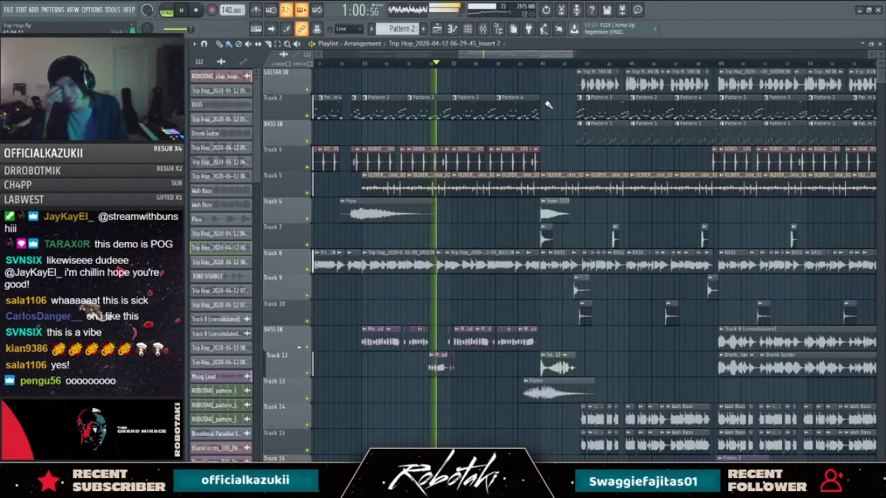
pyautogui.scroll(2, 518, 231)
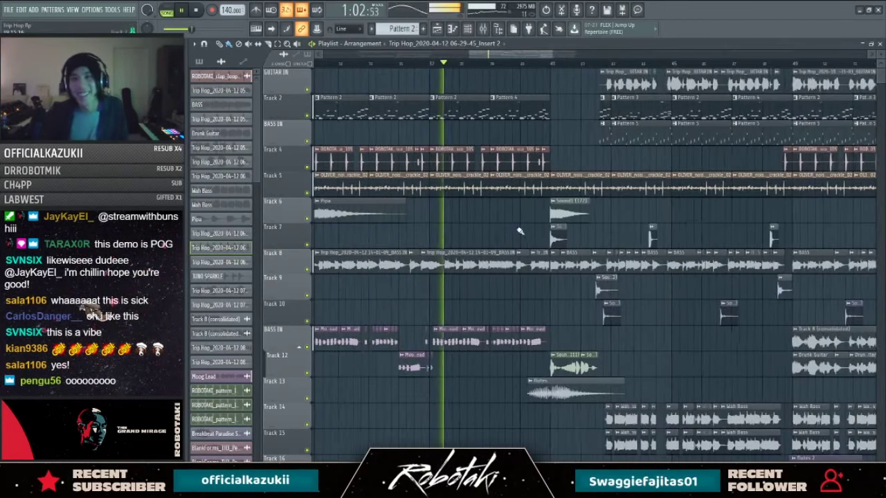
pyautogui.moveTo(522, 55); pyautogui.dragTo(542, 55)
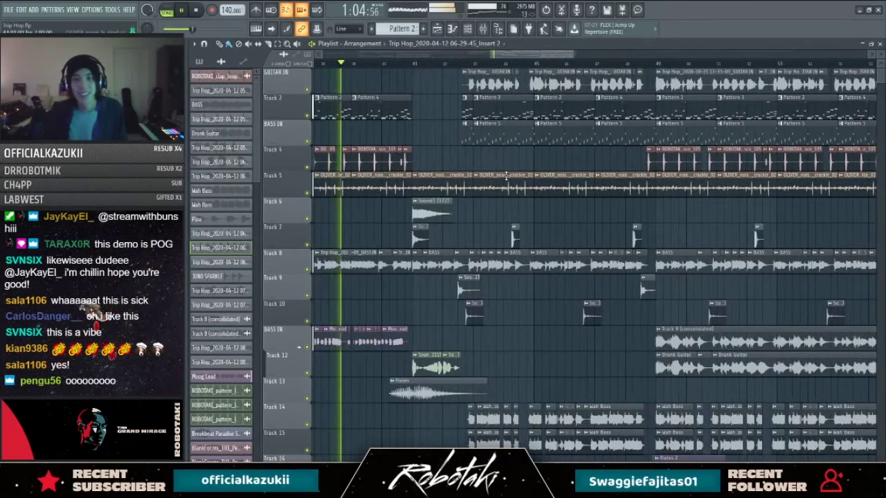
pyautogui.scroll(-2, 707, 104)
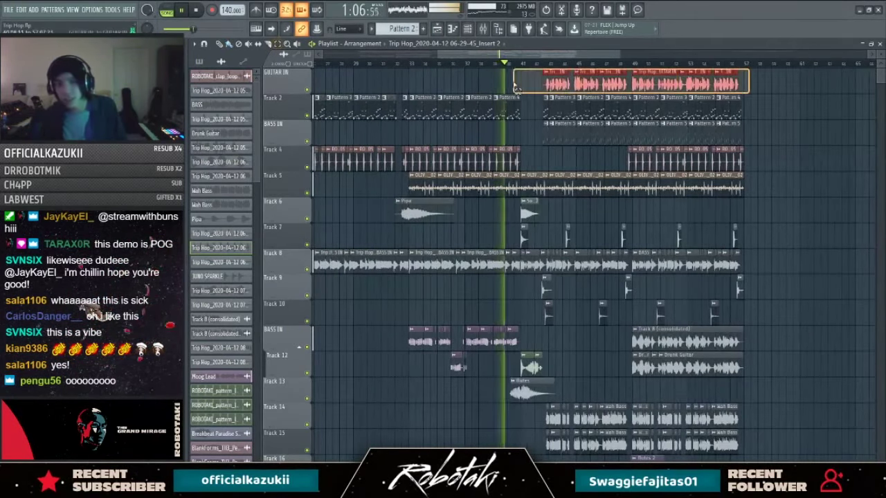
pyautogui.scroll(2, 530, 141)
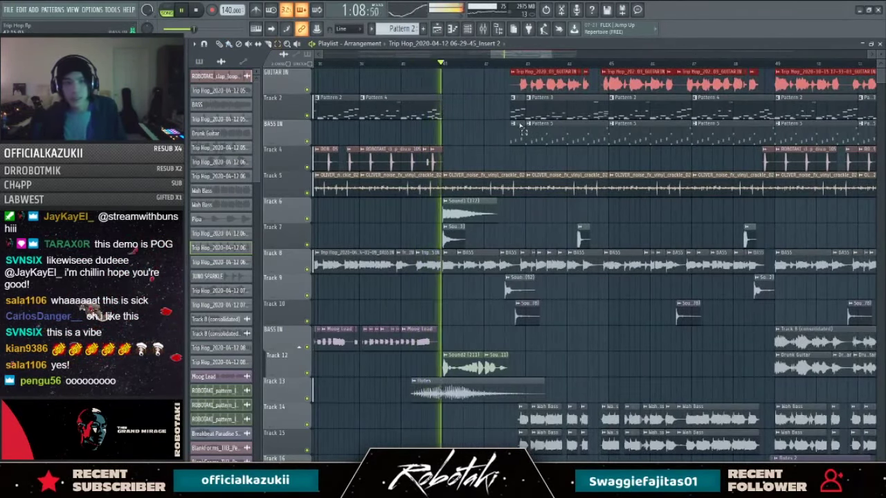
pyautogui.press('space')
# Step: Open the Trip Hop 2 project without saving Trip Hop, and close the Fruity parametric EQ 2 window
pyautogui.click(8, 10)
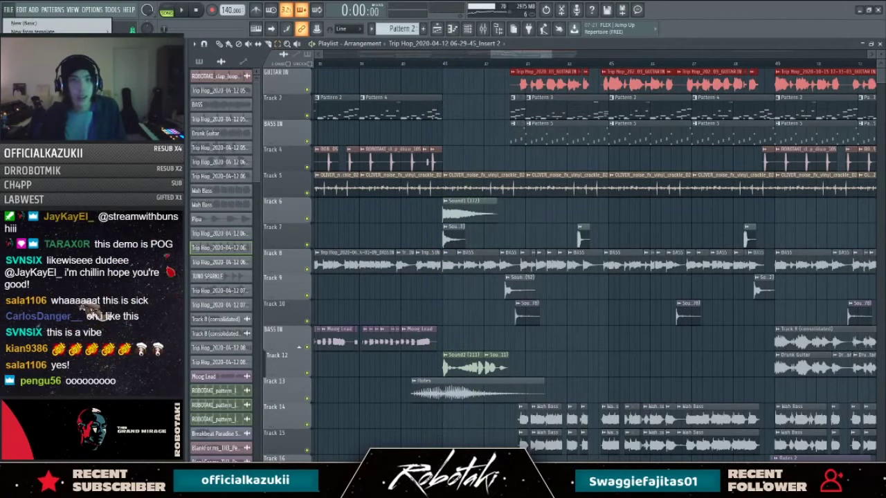
pyautogui.click(24, 23)
pyautogui.click(456, 271)
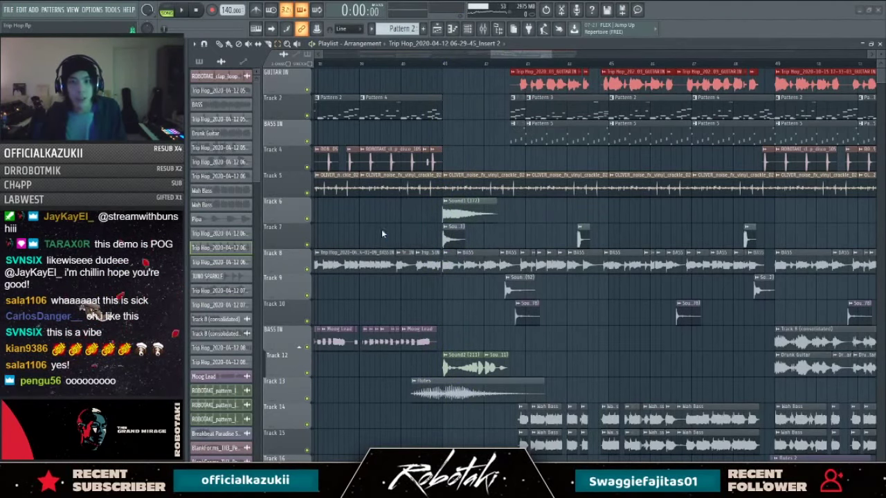
pyautogui.doubleClick(208, 67)
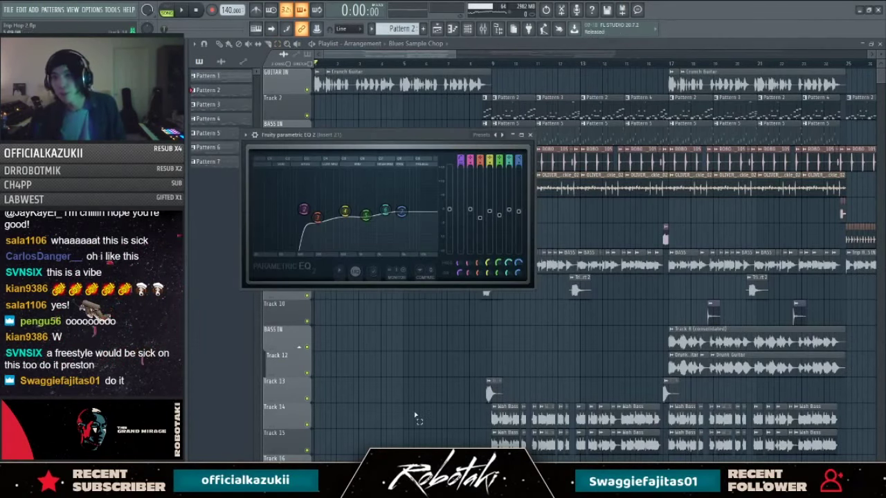
pyautogui.press('Escape')
# Step: Play the Trip Hop 2 arrangement from about bar 37, leading into the Crunch Guitar clip at bar 41
pyautogui.scroll(-3, 415, 415)
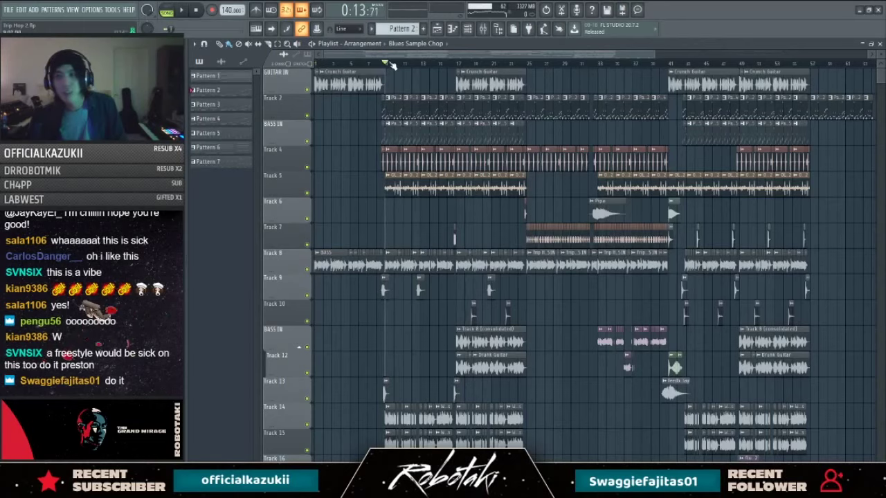
pyautogui.click(634, 64)
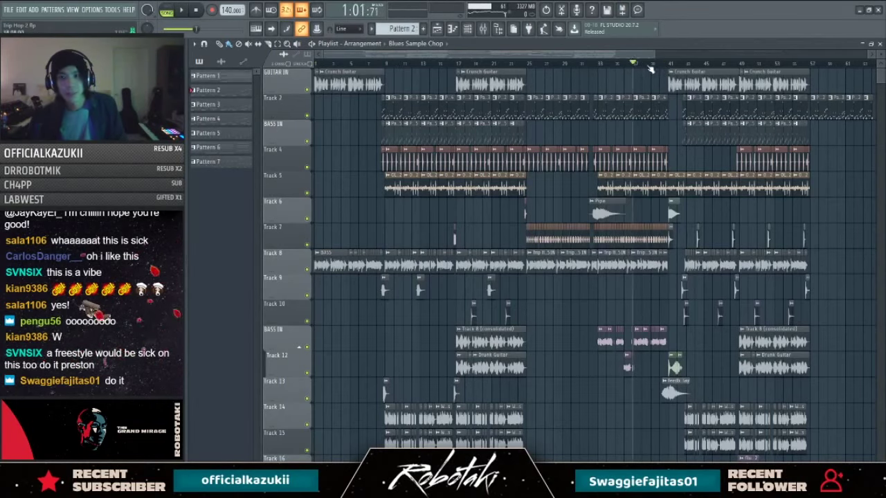
pyautogui.moveTo(630, 55); pyautogui.dragTo(656, 55)
pyautogui.press('space')
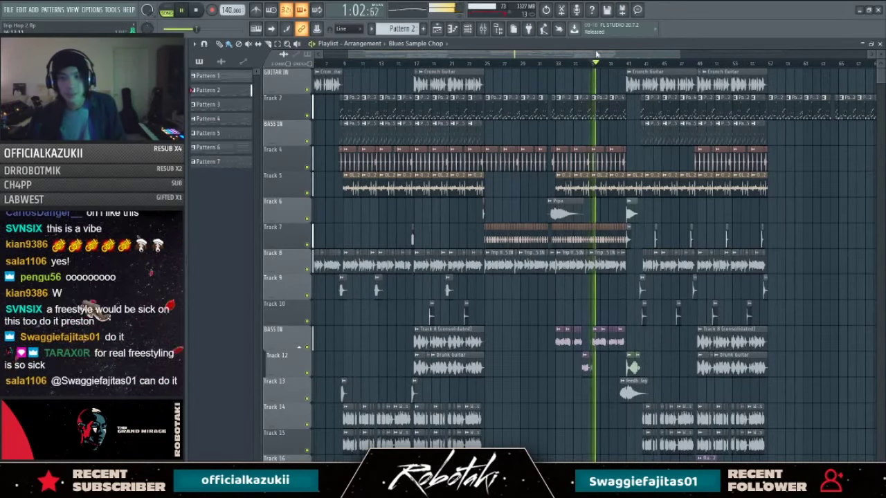
# Step: Listen on into the Crunch Guitar clip at bar 41, opening and closing that clip's channel settings
pyautogui.moveTo(596, 55); pyautogui.dragTo(624, 57)
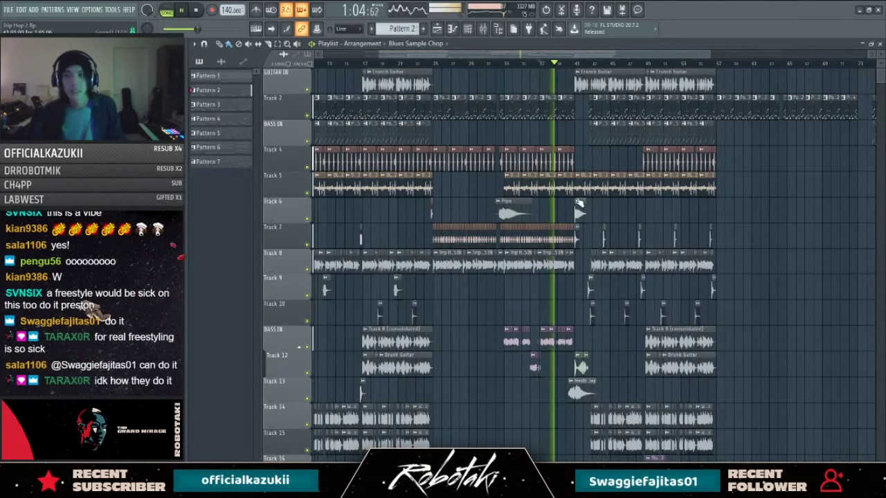
pyautogui.scroll(2, 576, 207)
pyautogui.moveTo(558, 56); pyautogui.dragTo(577, 58)
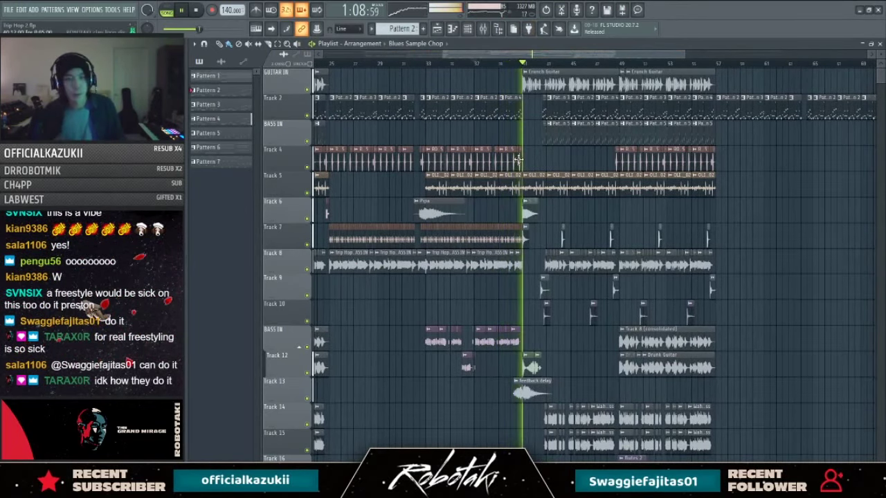
pyautogui.doubleClick(553, 83)
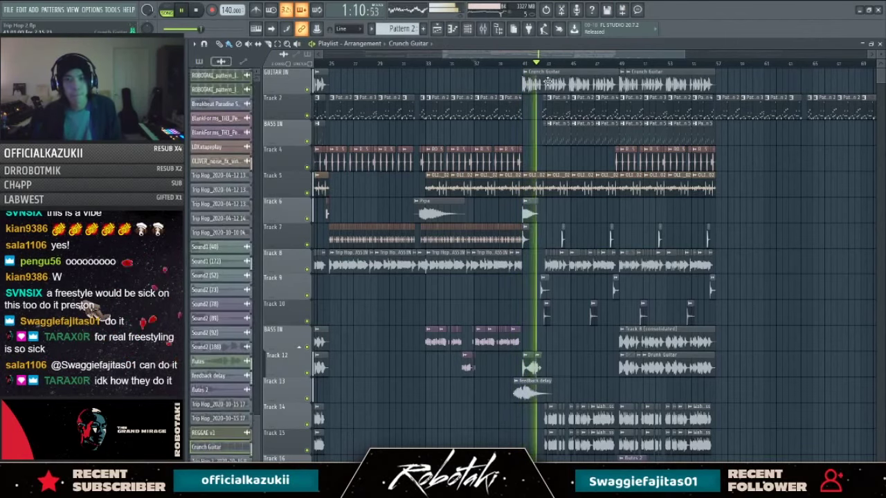
pyautogui.press('Escape')
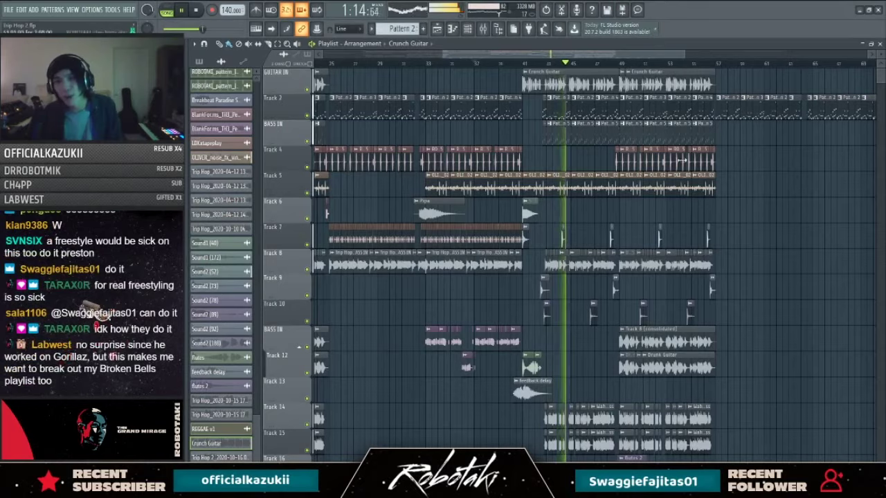
# Step: Listen on to bar 49, checking the Crunch Guitar channel settings once more and looking over the lower tracks
pyautogui.scroll(2, 653, 90)
pyautogui.scroll(1, 464, 104)
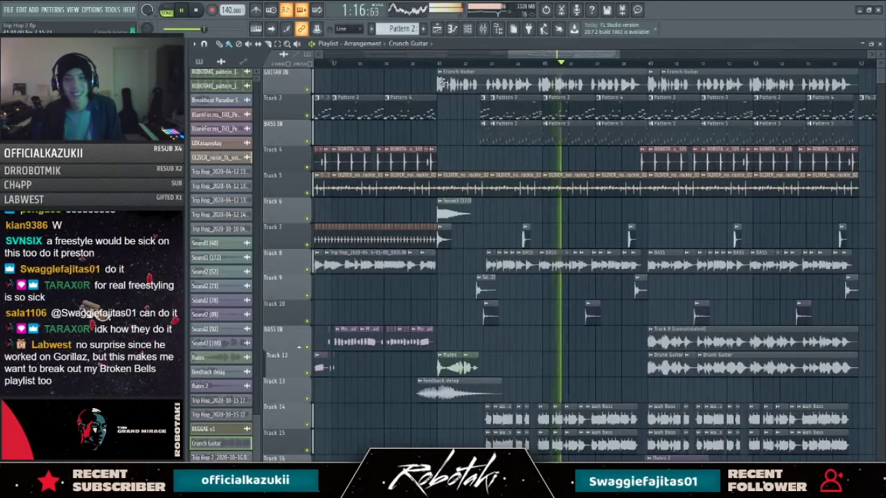
pyautogui.doubleClick(457, 84)
pyautogui.press('Escape')
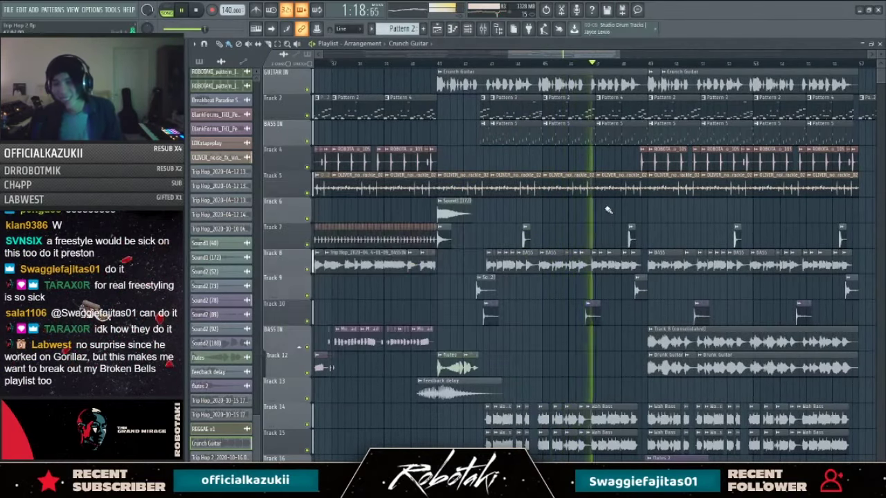
pyautogui.scroll(-1, 606, 202)
pyautogui.scroll(-3, 606, 204)
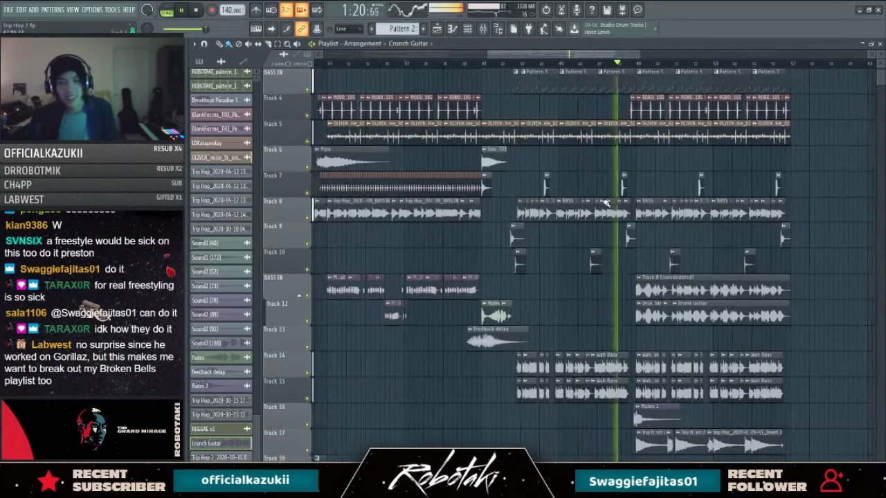
pyautogui.scroll(-4, 595, 206)
pyautogui.scroll(4, 590, 208)
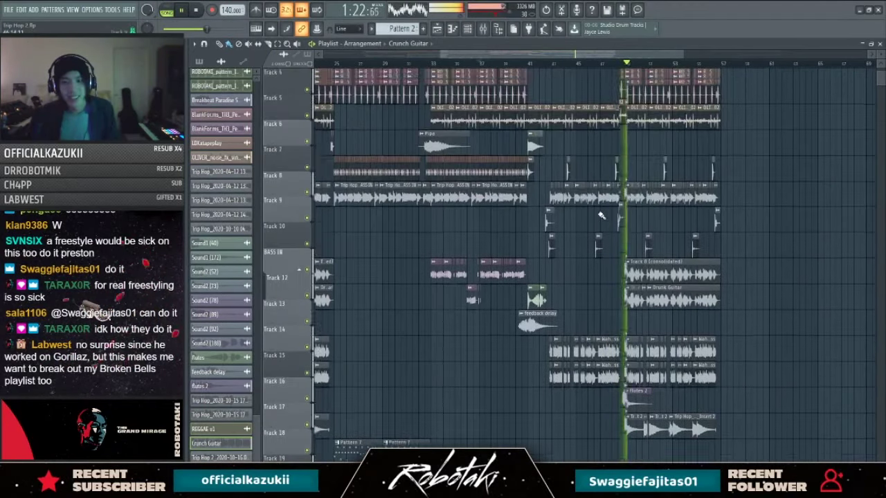
# Step: Play on past bar 49 and locate the Blues Sample Chop clip on the lower GUITAR IN track, selecting it
pyautogui.moveTo(559, 54); pyautogui.dragTo(520, 54)
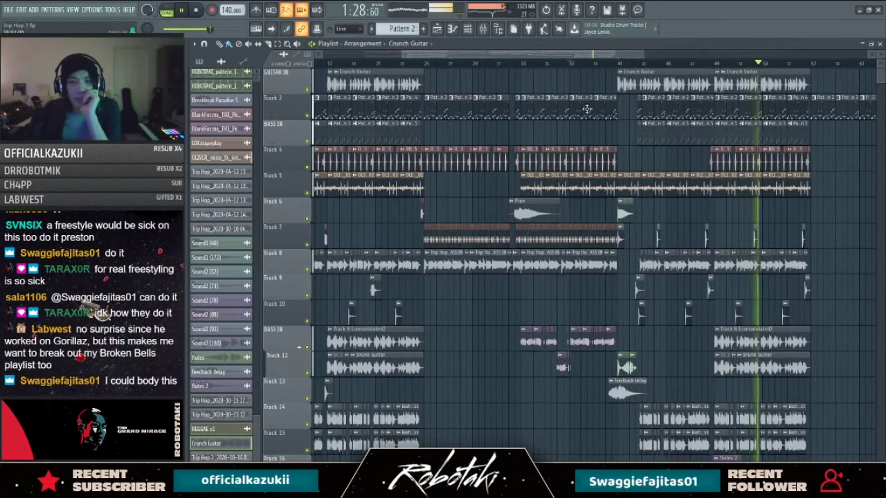
pyautogui.moveTo(603, 55); pyautogui.dragTo(643, 55)
pyautogui.moveTo(658, 89); pyautogui.dragTo(680, 362)
pyautogui.scroll(-3, 680, 363)
pyautogui.scroll(2, 771, 199)
pyautogui.click(768, 194)
pyautogui.scroll(-3, 746, 196)
pyautogui.click(583, 367)
pyautogui.scroll(3, 613, 378)
pyautogui.moveTo(585, 364); pyautogui.dragTo(584, 364)
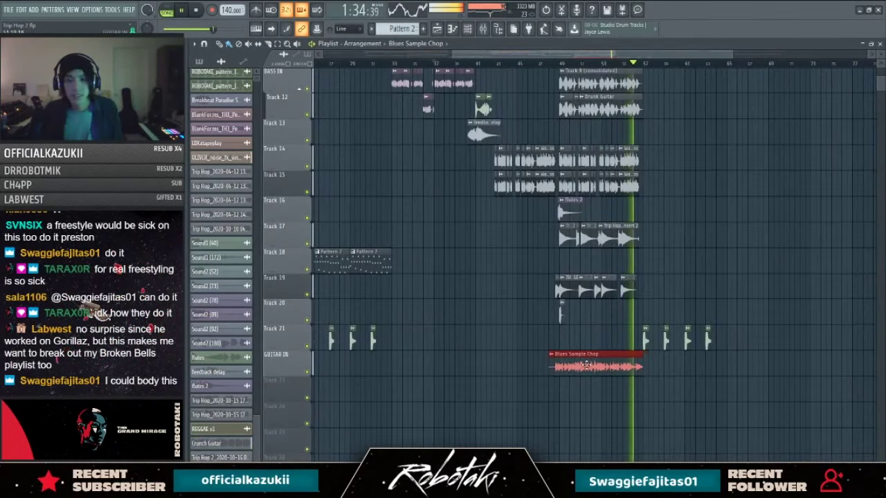
# Step: Restart playback from about bar 55 and solo the GUITAR IN track that holds Blues Sample Chop
pyautogui.scroll(4, 649, 381)
pyautogui.press('space')
pyautogui.click(551, 63)
pyautogui.scroll(2, 552, 64)
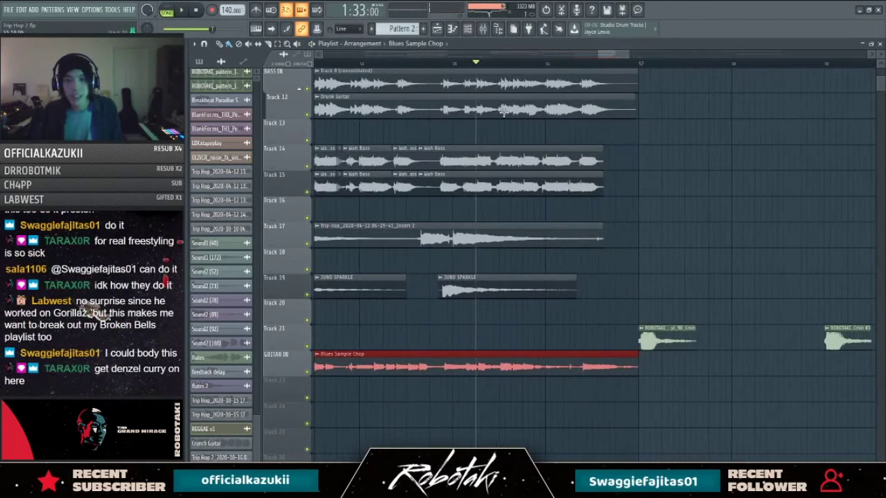
pyautogui.press('space')
pyautogui.press('s')
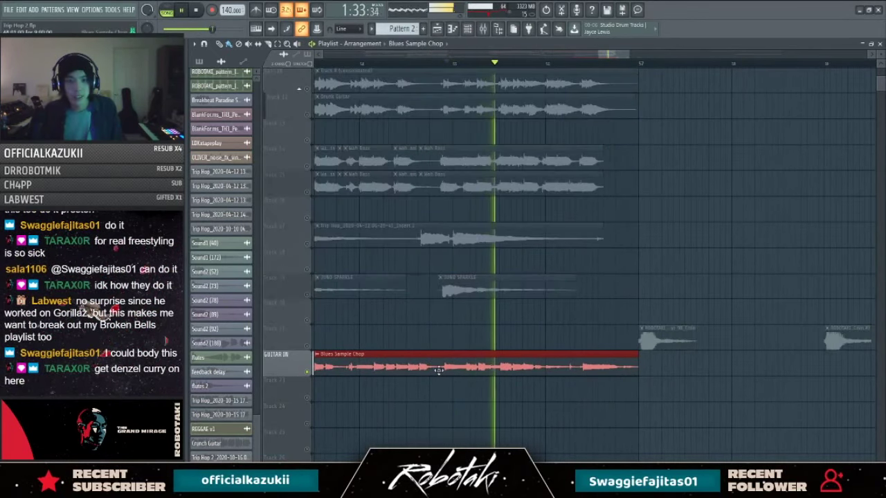
# Step: Slice the Blues Sample Chop clip just before bar 55, delete its front part, and replay the remaining piece
pyautogui.doubleClick(436, 362)
pyautogui.click(435, 360)
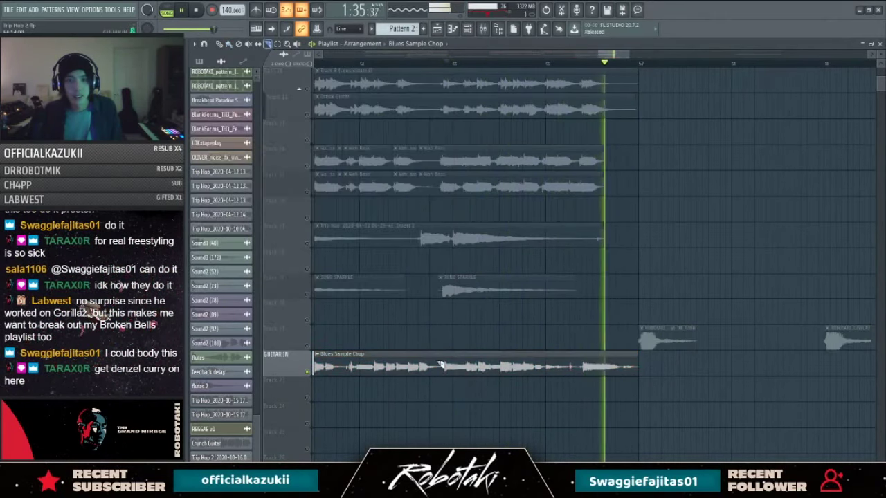
pyautogui.rightClick(405, 374)
pyautogui.click(431, 64)
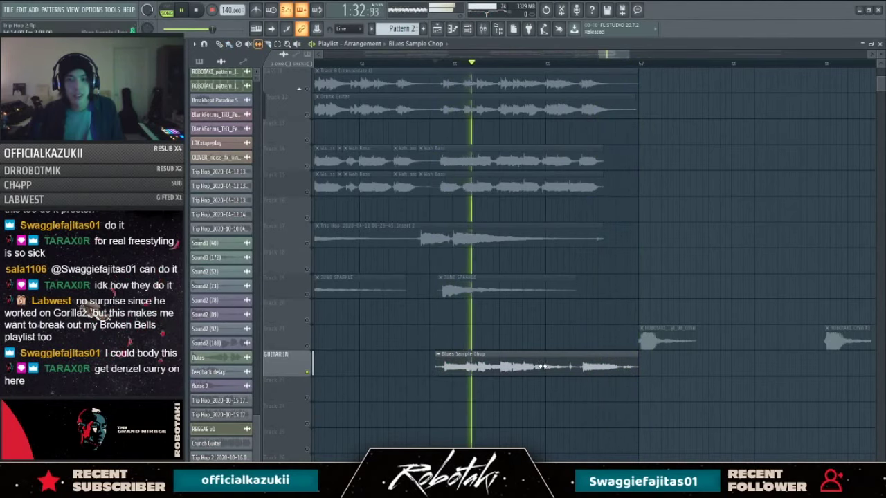
# Step: Unsolo the lower GUITAR IN track, set the playlist snap to none, and replay the full mix from just before bar 55
pyautogui.press('space')
pyautogui.rightClick(303, 372)
pyautogui.press('Escape')
pyautogui.rightClick(307, 370)
pyautogui.press('space')
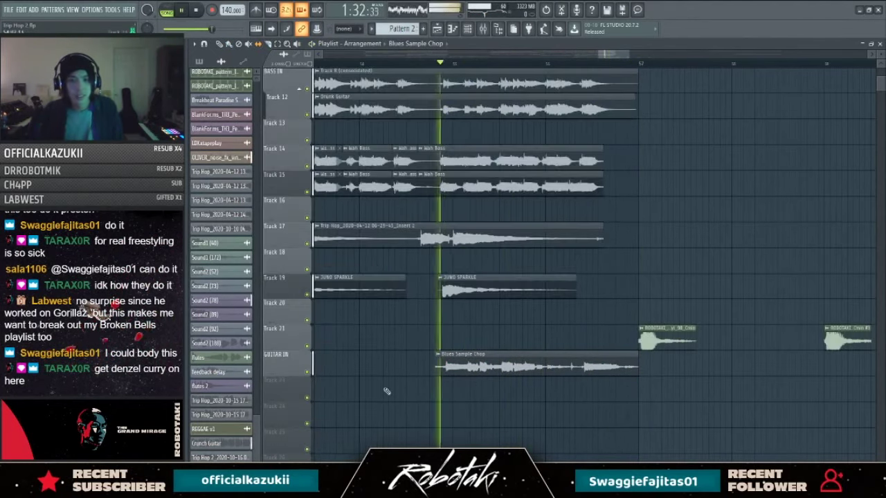
# Step: Slip the audio inside the Blues Sample Chop clip slightly earlier, check its channel settings, and stop playback
pyautogui.doubleClick(493, 359)
pyautogui.press('Escape')
pyautogui.moveTo(545, 364); pyautogui.dragTo(541, 382)
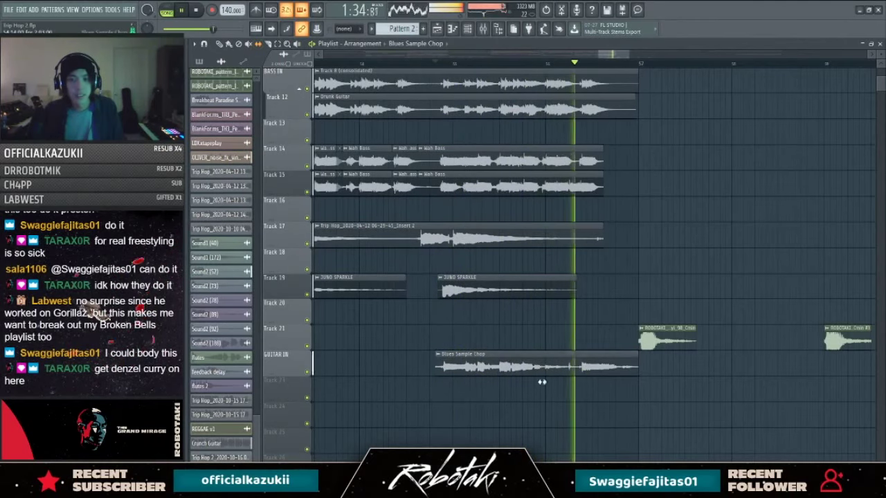
pyautogui.doubleClick(532, 364)
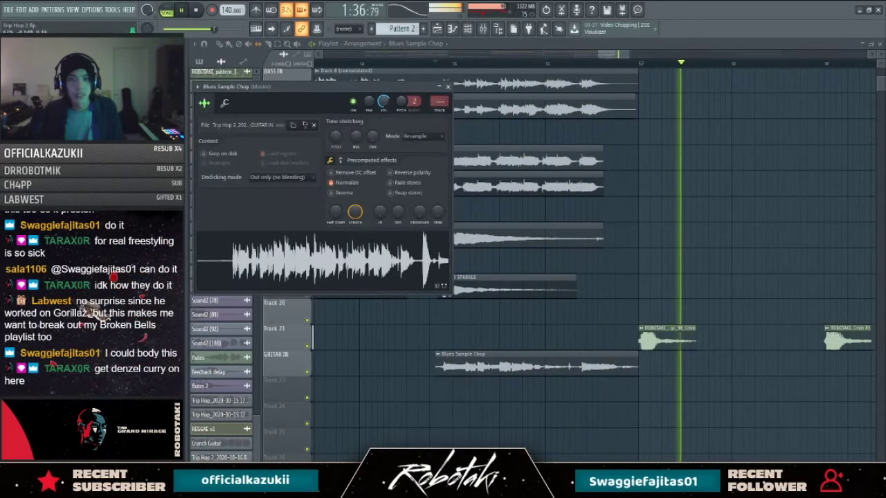
pyautogui.press('space')
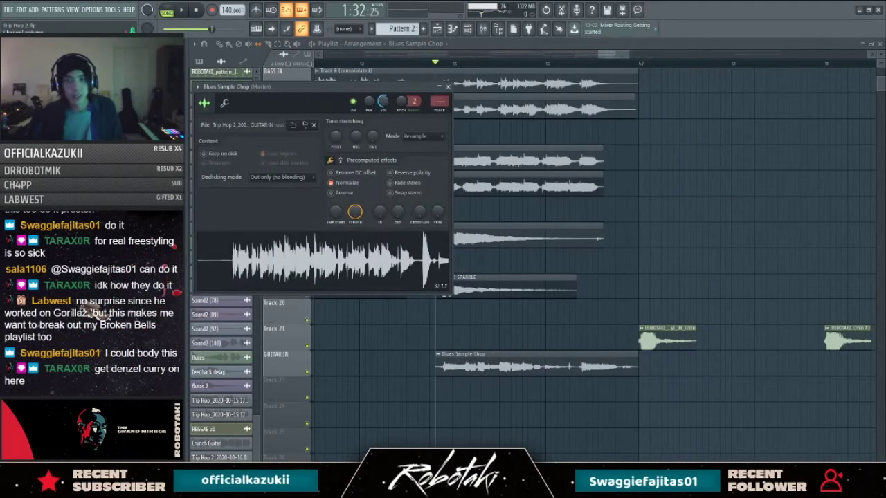
pyautogui.press('Escape')
# Step: Set the playlist snap back to Line
pyautogui.scroll(-3, 535, 149)
pyautogui.click(342, 29)
pyautogui.click(346, 43)
pyautogui.scroll(-1, 383, 69)
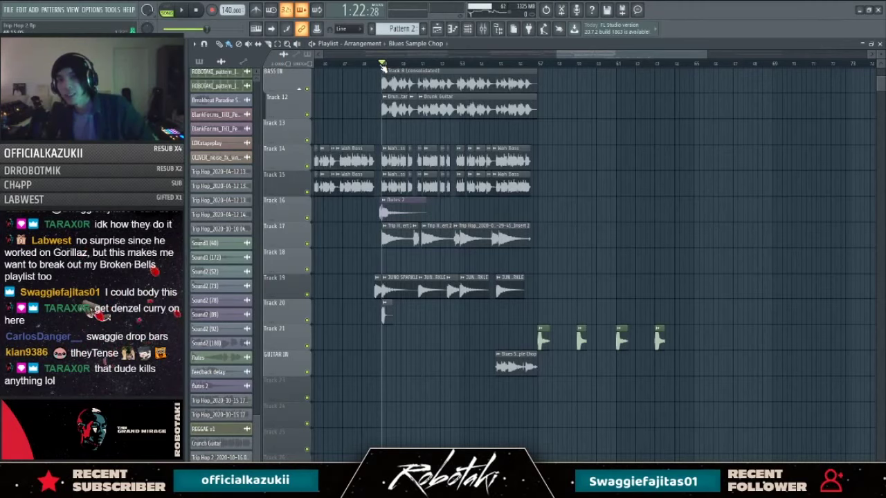
# Step: Play briefly from about bar 26, then play the arrangement from about bar 38 up to the Crunch Guitar clip
pyautogui.scroll(-2, 571, 98)
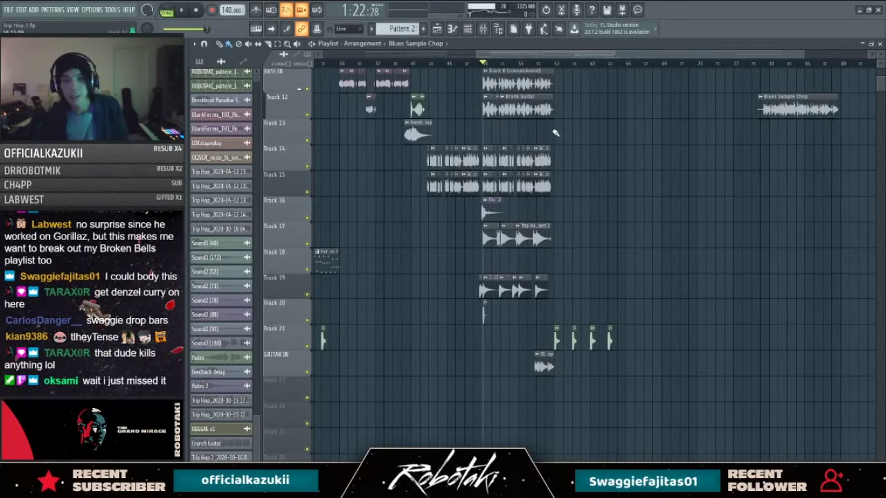
pyautogui.scroll(5, 555, 133)
pyautogui.moveTo(610, 53); pyautogui.dragTo(539, 53)
pyautogui.scroll(3, 541, 129)
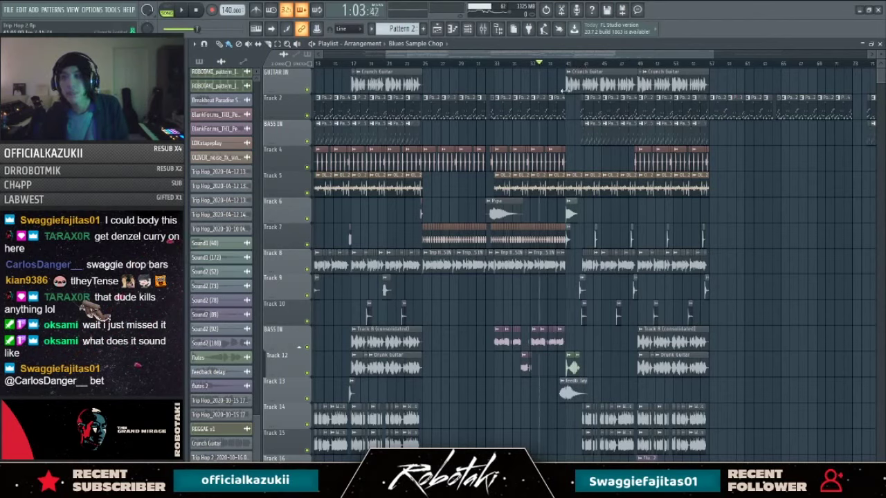
pyautogui.press('space')
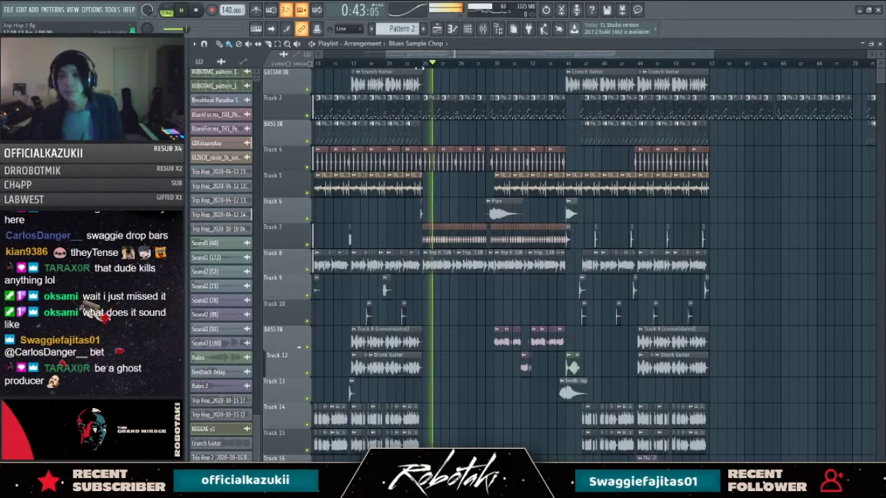
pyautogui.press('space')
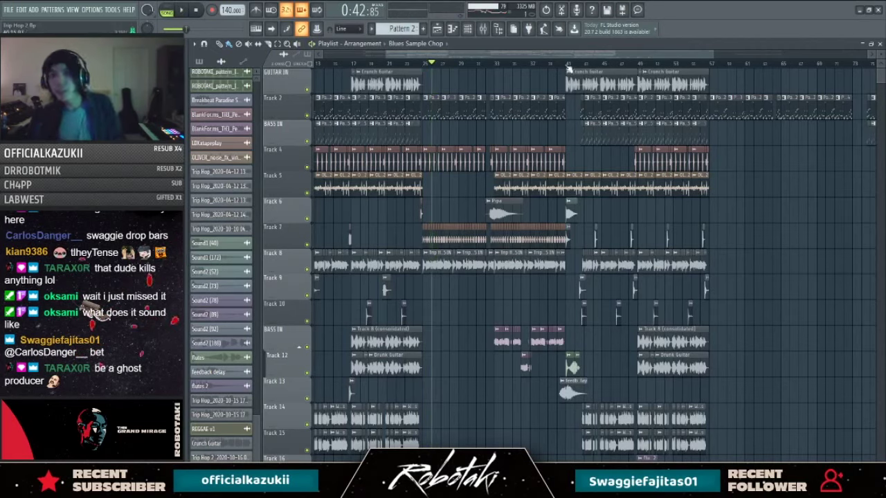
pyautogui.press('space')
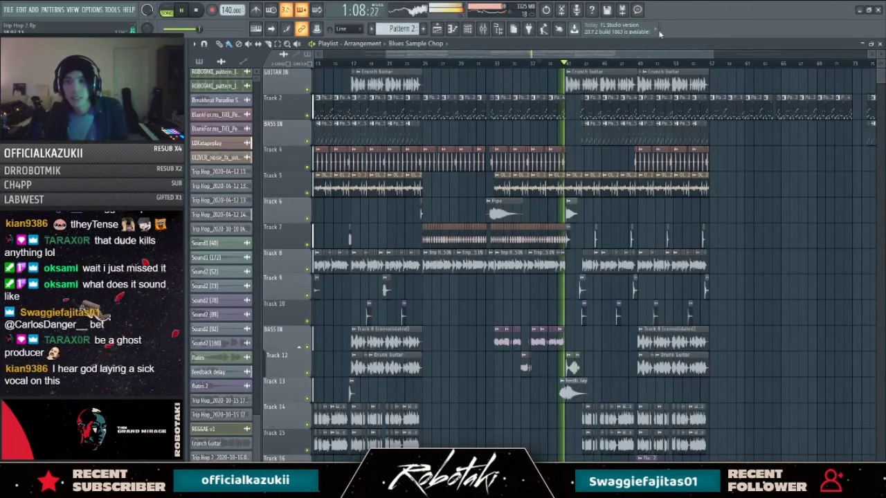
# Step: Open and close the Crunch Guitar channel settings, and listen on while looking over the lower tracks
pyautogui.doubleClick(584, 81)
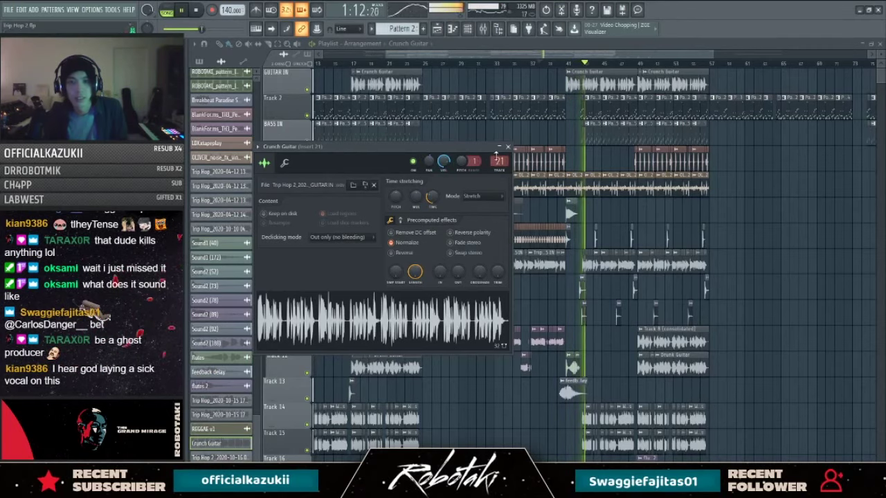
pyautogui.click(508, 146)
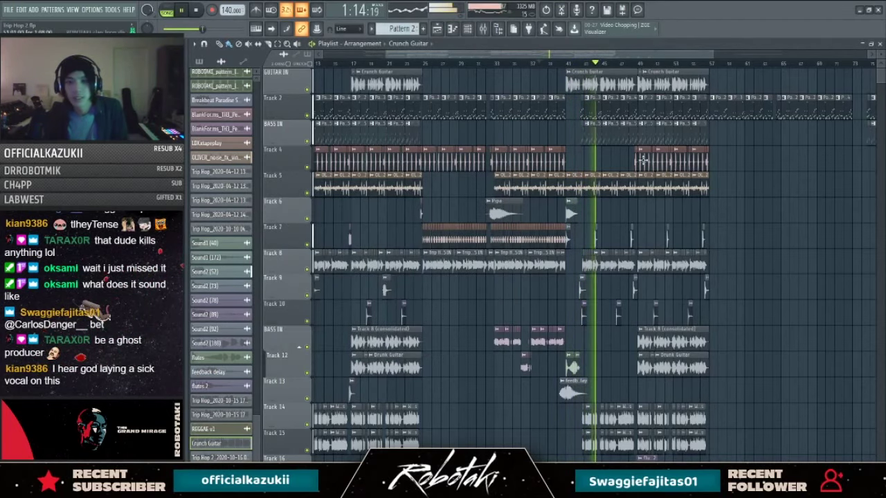
pyautogui.moveTo(483, 56); pyautogui.dragTo(505, 64)
pyautogui.scroll(-5, 728, 326)
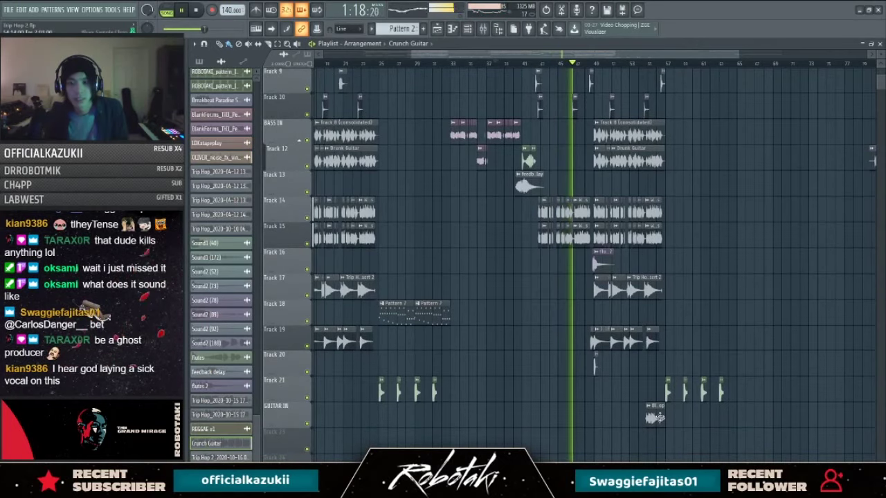
pyautogui.scroll(3, 607, 389)
pyautogui.scroll(5, 578, 387)
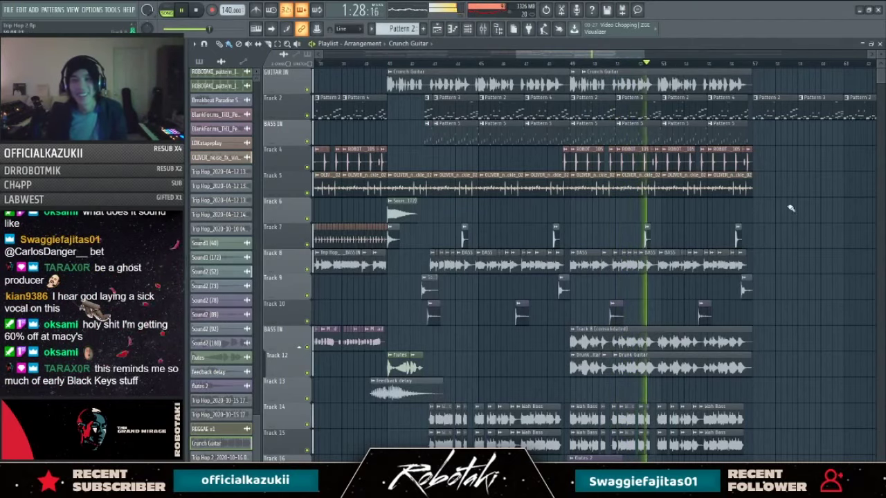
# Step: Listen through the trimmed Blues Sample Chop clip to bar 57, and open and close its channel settings
pyautogui.scroll(2, 620, 66)
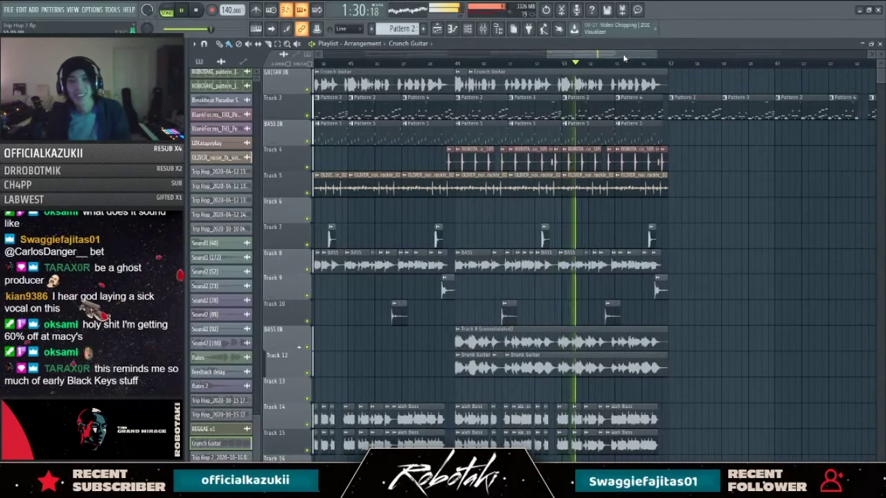
pyautogui.hscroll(1, 596, 60)
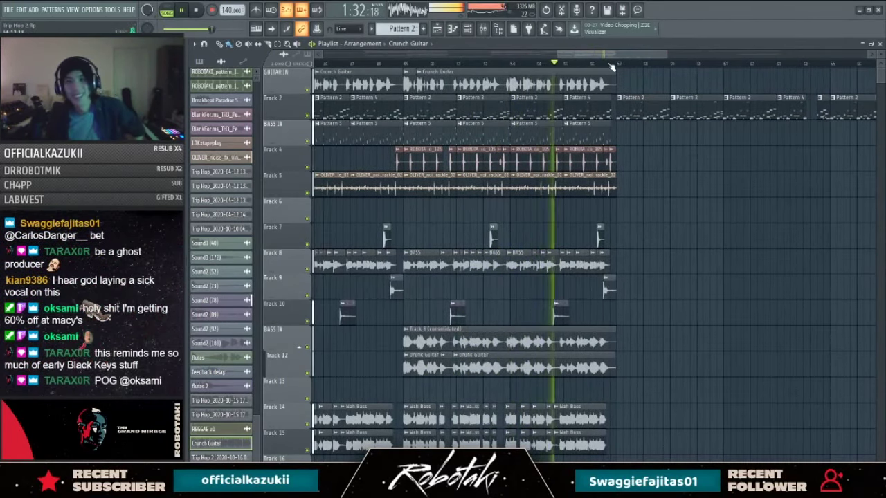
pyautogui.hscroll(2, 602, 64)
pyautogui.scroll(-4, 583, 312)
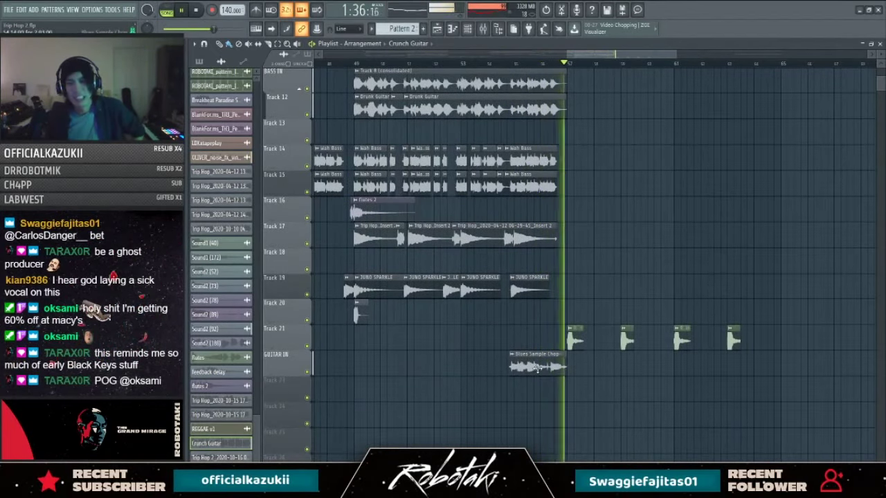
pyautogui.doubleClick(552, 358)
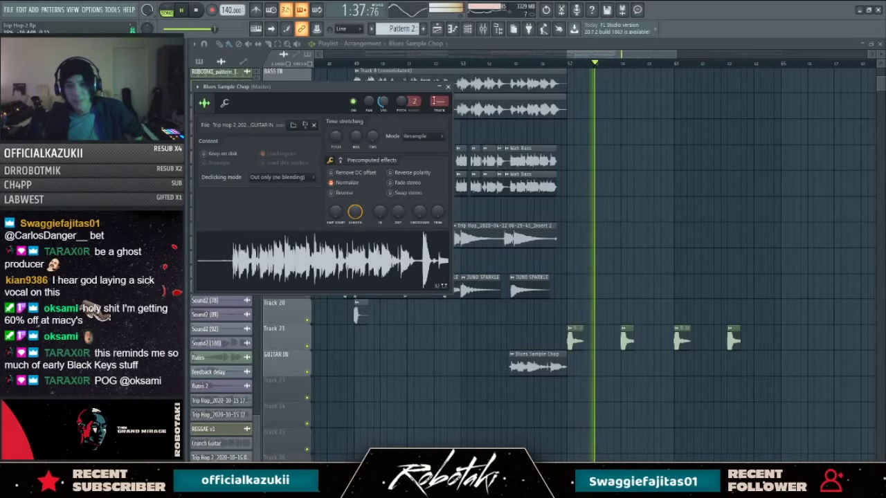
pyautogui.click(446, 88)
# Step: Stop playback and save the Trip Hop 2 project
pyautogui.press('space')
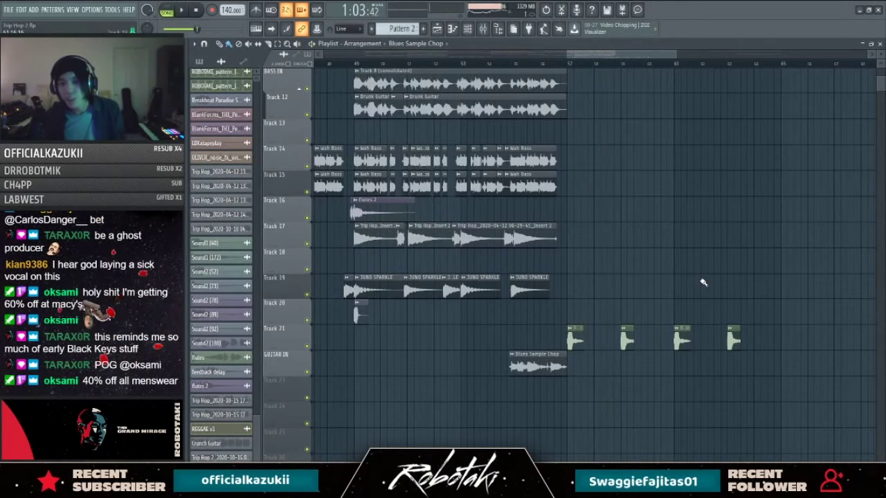
pyautogui.hotkey('ctrl', 's')
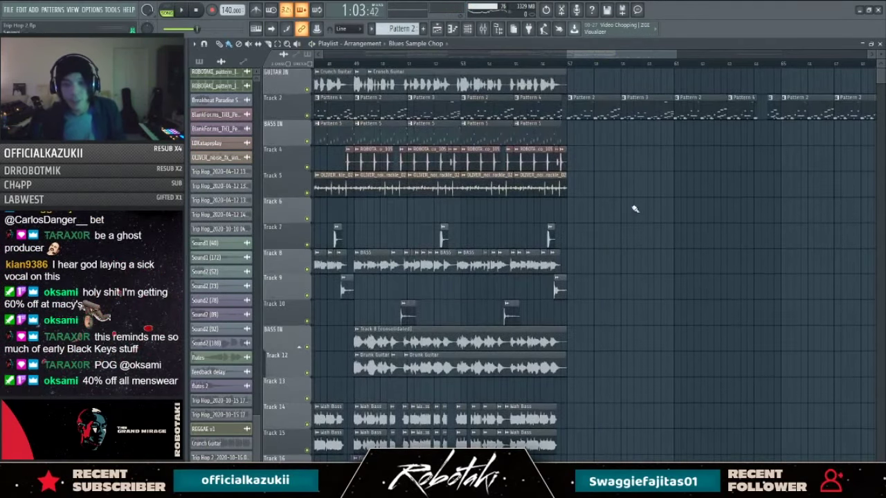
pyautogui.scroll(-2, 634, 210)
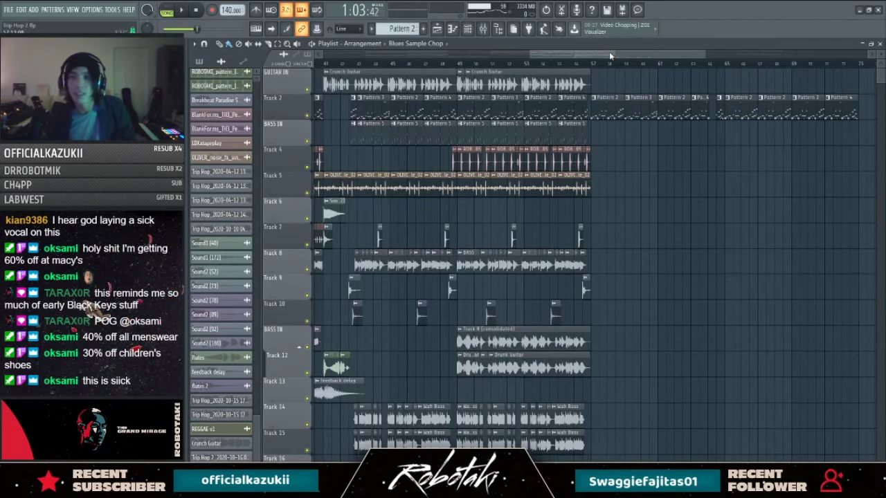
# Step: Look over the arrangement's tracks from the opening bars to the Blues Sample Chop clip, and set the playback position to bar 25
pyautogui.scroll(-3, 533, 152)
pyautogui.scroll(3, 603, 169)
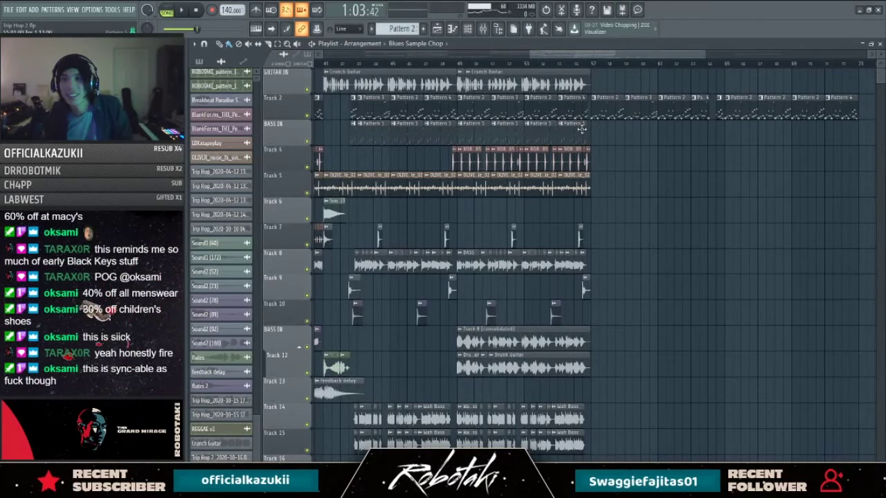
pyautogui.moveTo(620, 57); pyautogui.dragTo(406, 57)
pyautogui.scroll(-3, 427, 241)
pyautogui.scroll(3, 422, 259)
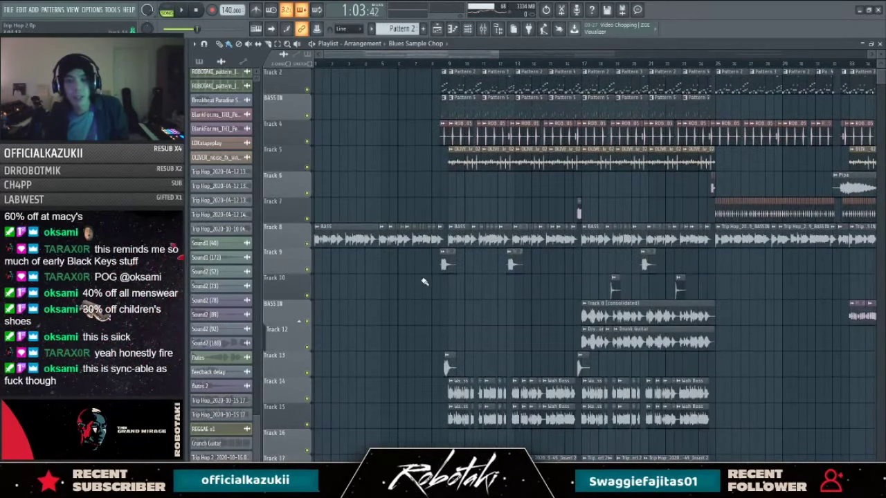
pyautogui.scroll(-5, 424, 282)
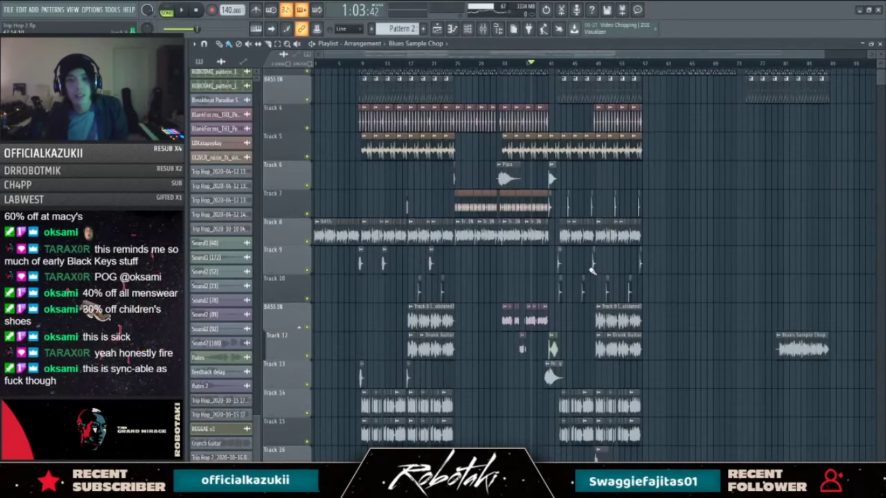
pyautogui.scroll(-2, 592, 270)
pyautogui.scroll(-2, 586, 273)
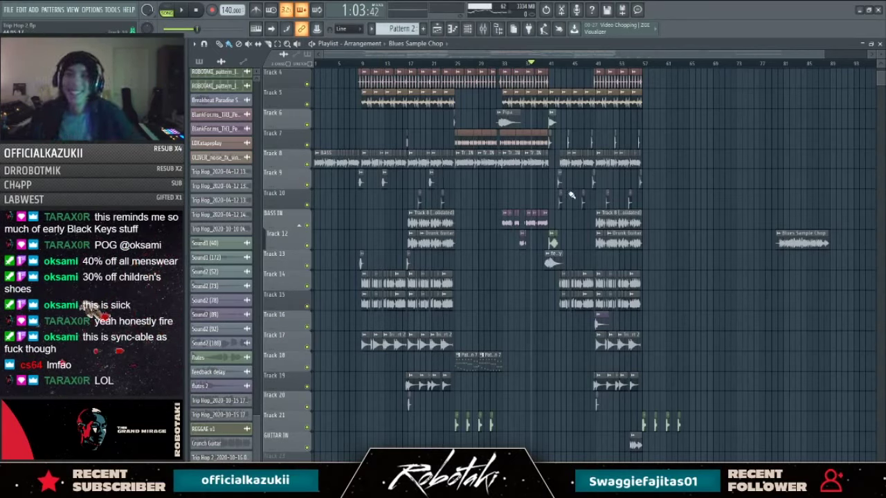
pyautogui.click(455, 65)
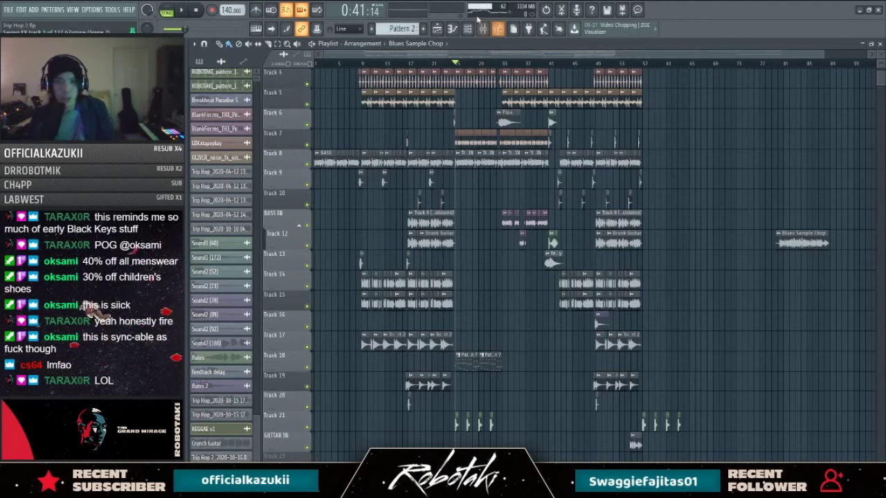
# Step: Open the mixer to view the Master track's effects, shift its window off the track names, and close it
pyautogui.click(490, 32)
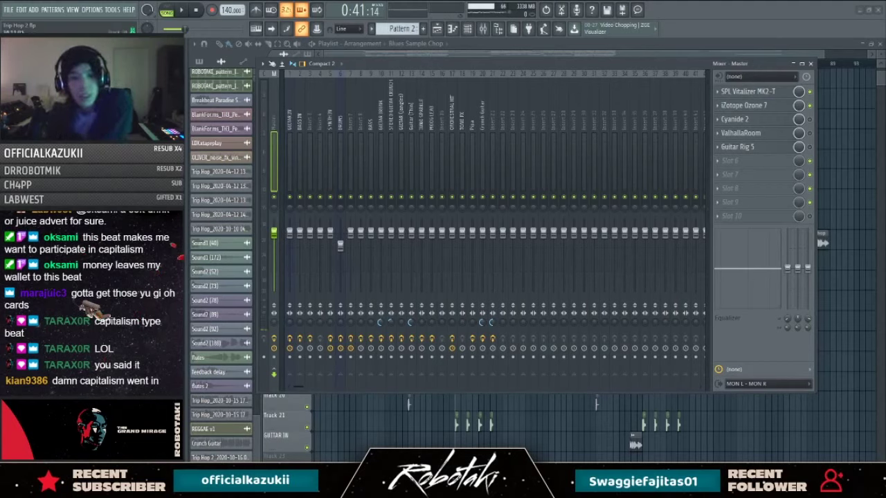
pyautogui.moveTo(262, 485)
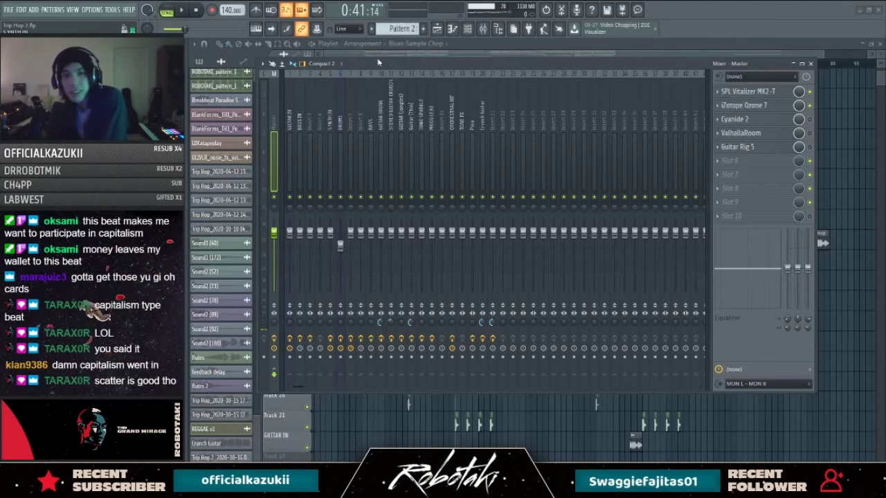
pyautogui.moveTo(384, 64); pyautogui.dragTo(426, 79)
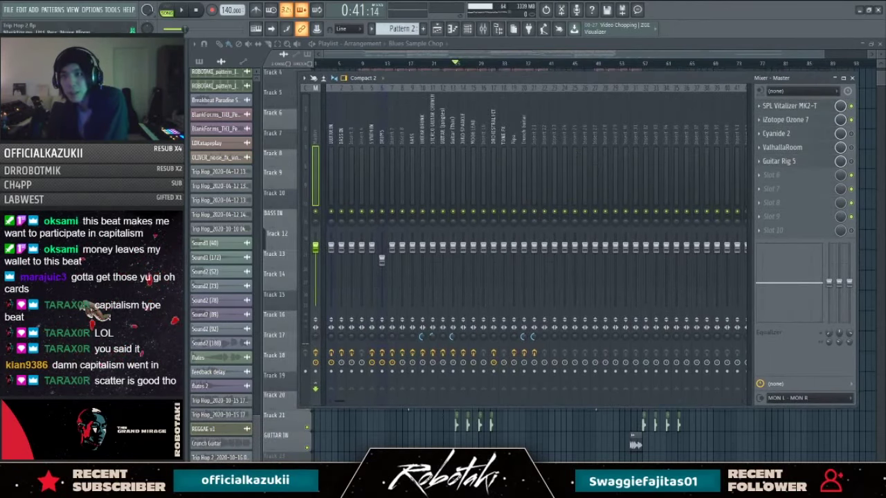
pyautogui.click(9, 10)
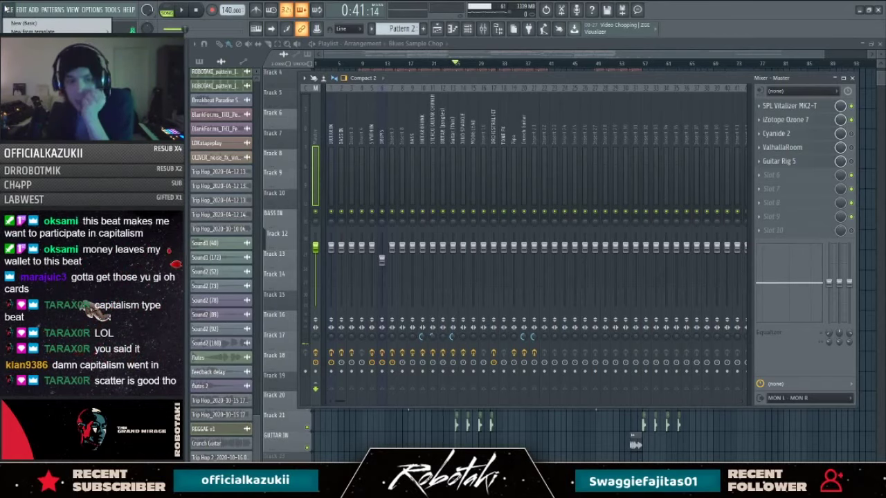
pyautogui.click(572, 57)
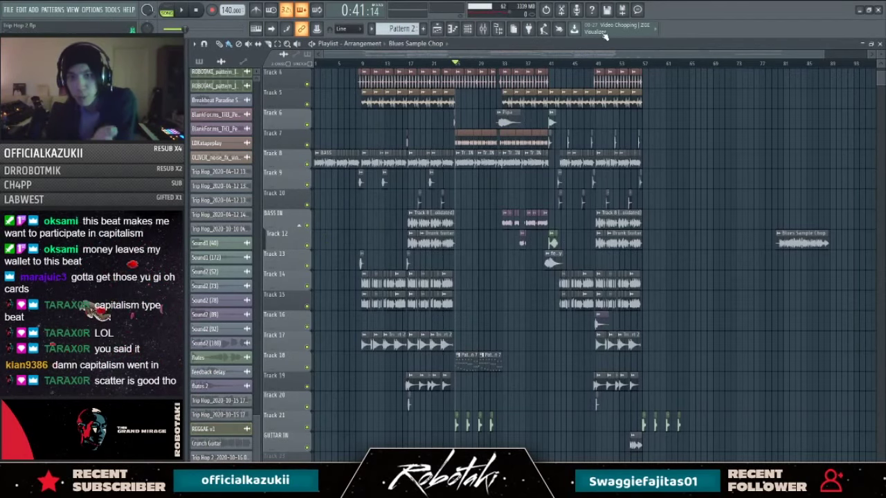
pyautogui.click(6, 10)
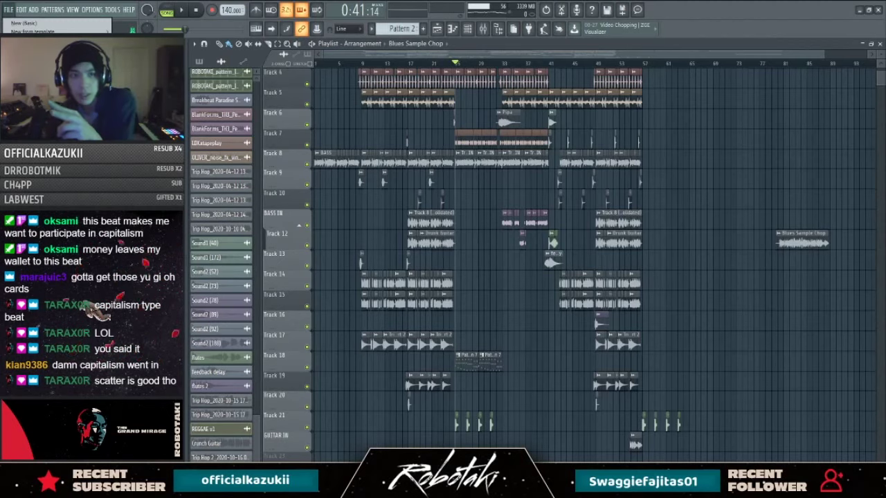
pyautogui.click(528, 45)
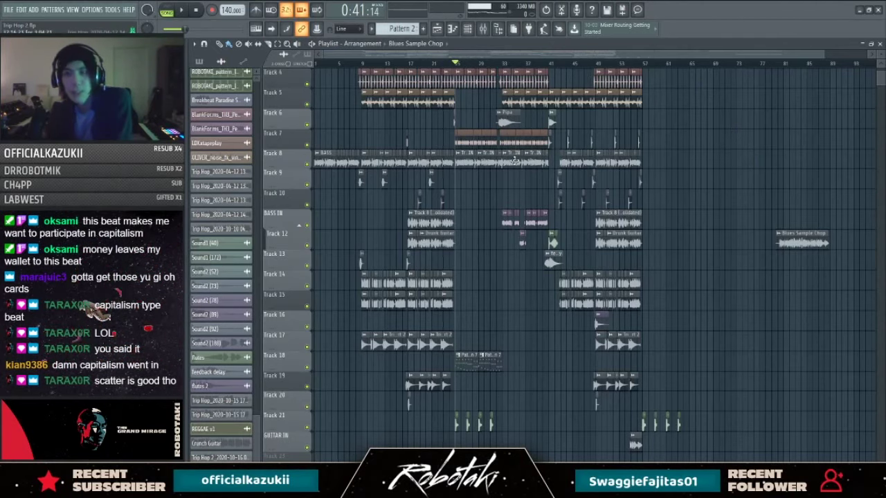
# Step: Examine the arrangement from bar 13 onward across all tracks, and move the playback position to bar 17 at the Crunch Guitar clip
pyautogui.scroll(2, 455, 405)
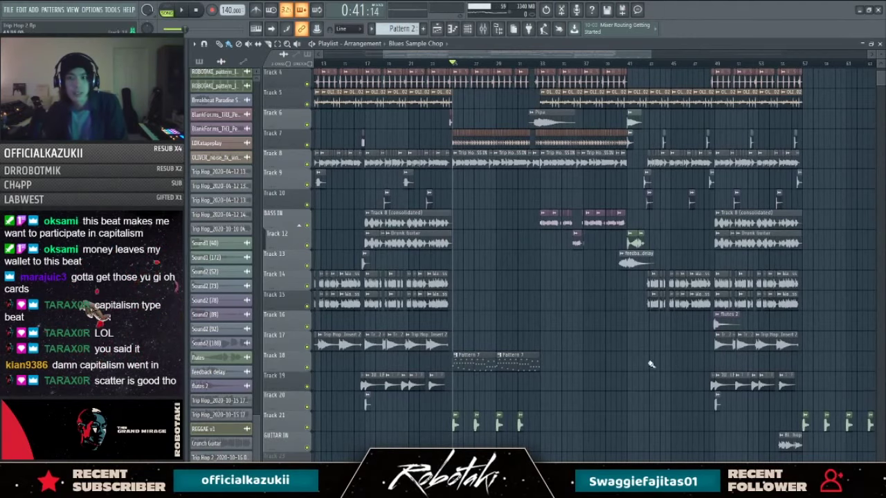
pyautogui.scroll(-5, 635, 363)
pyautogui.scroll(8, 616, 368)
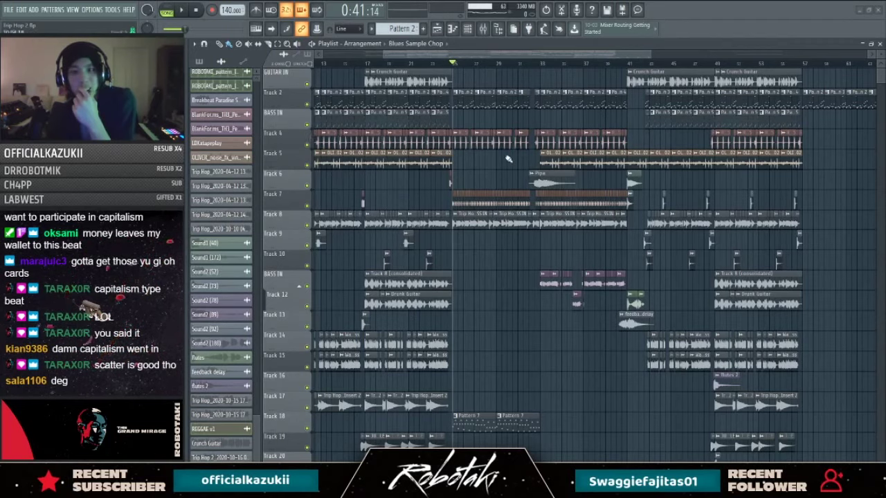
pyautogui.click(365, 64)
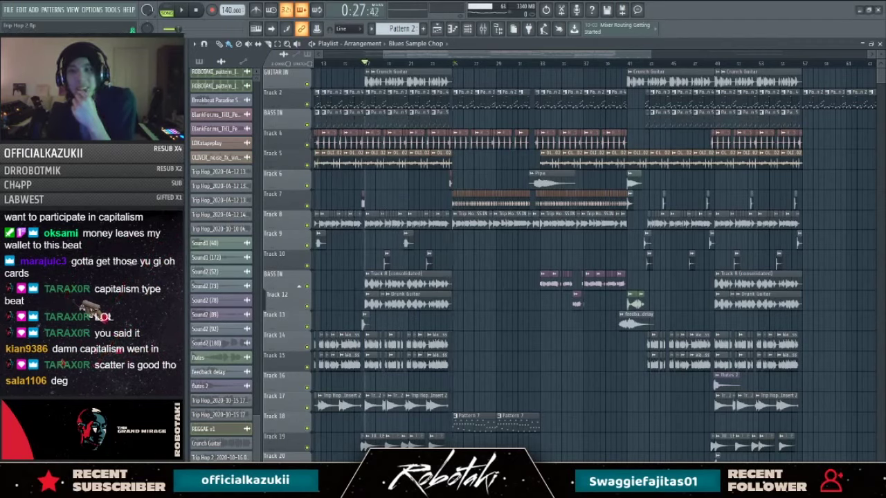